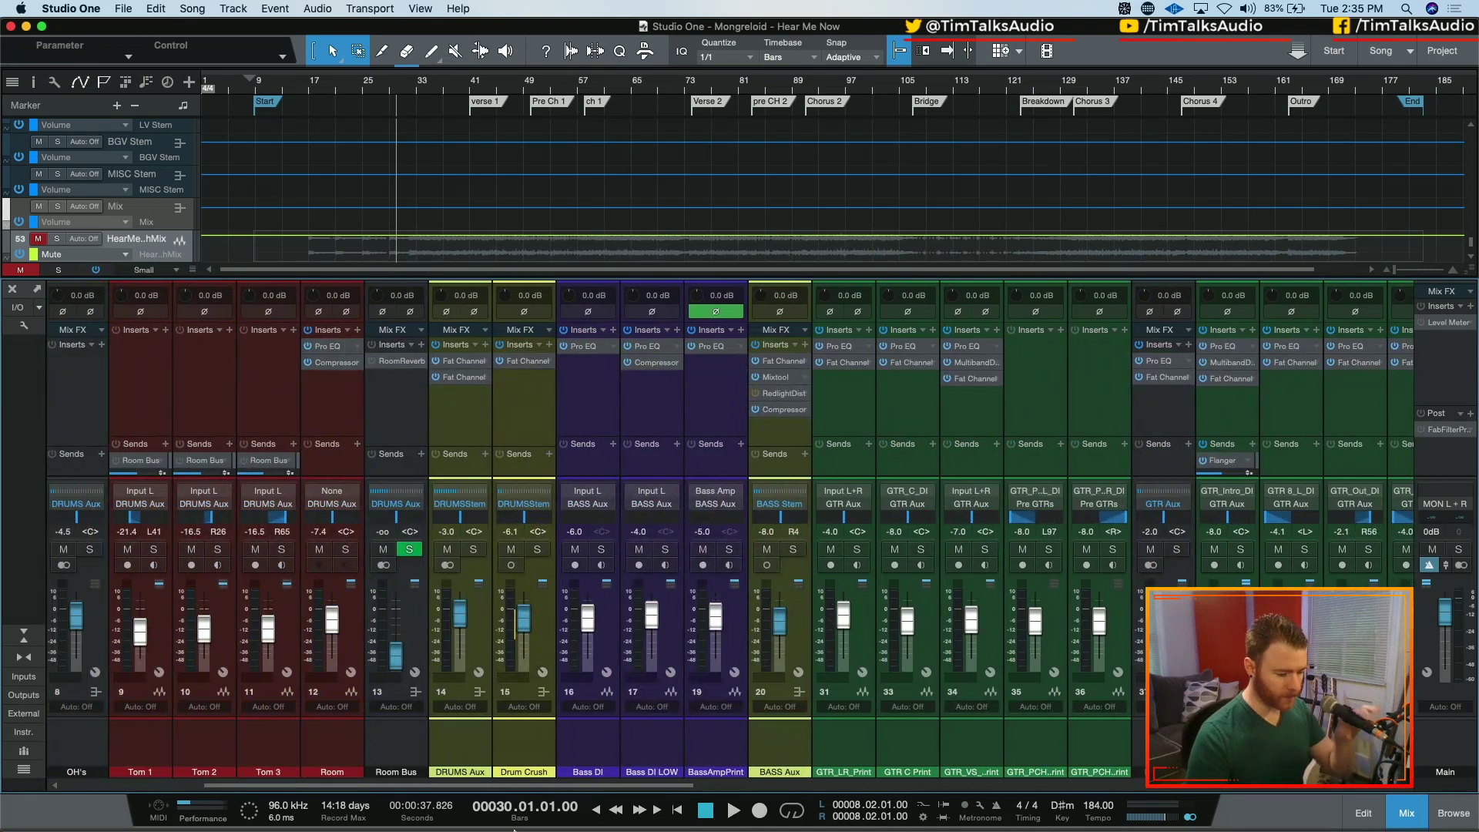
# - Inspect the guitar channels by selecting the GTR_Intro print, the Flanger FX channel and the GTR_Flanger track in turn
pyautogui.hscroll(-2, 516, 821)
pyautogui.hscroll(-4, 509, 818)
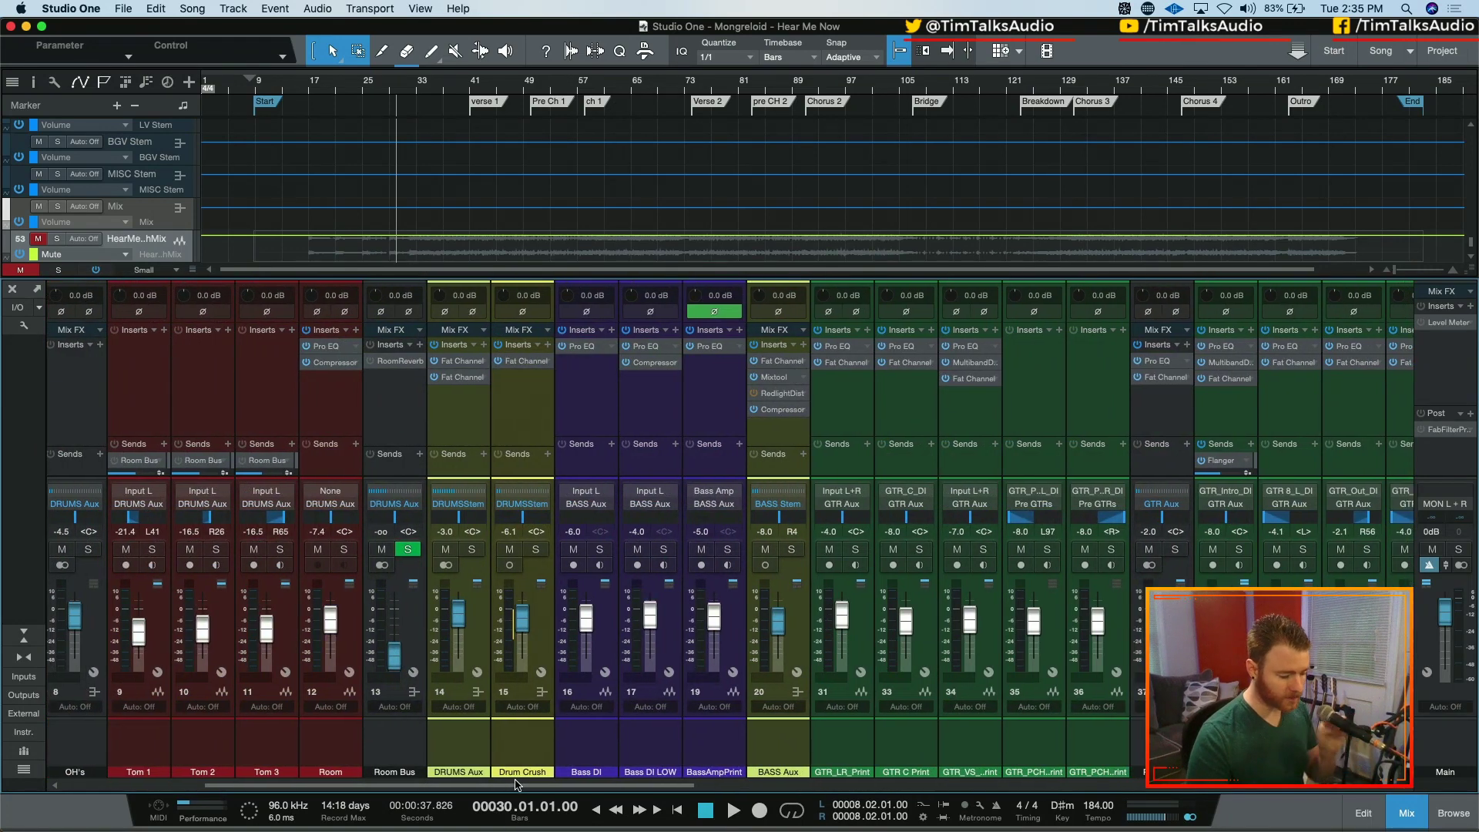
pyautogui.hscroll(12, 411, 802)
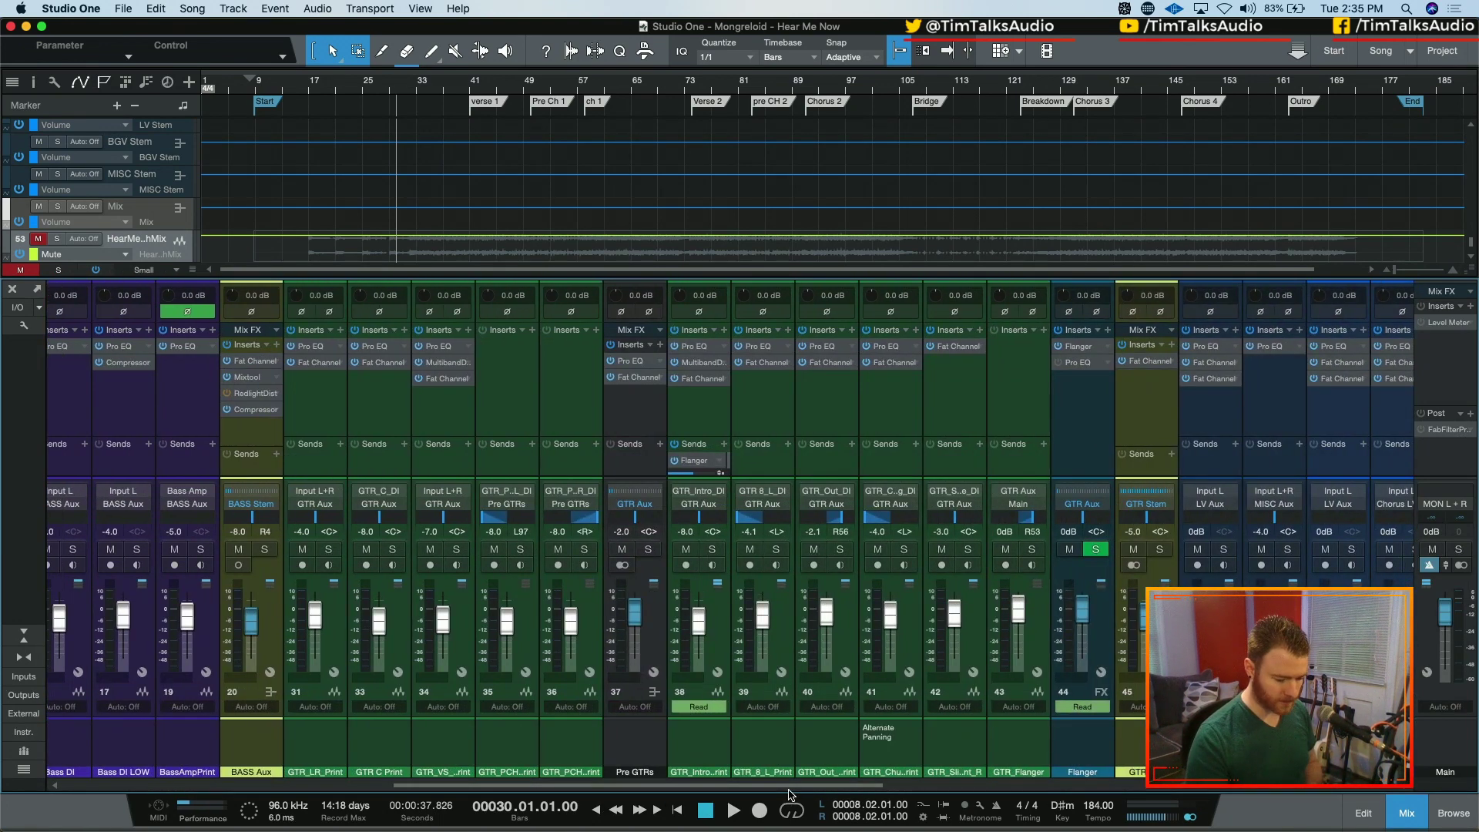
pyautogui.hscroll(-6, 793, 790)
pyautogui.hscroll(5, 782, 789)
pyautogui.hscroll(1, 782, 789)
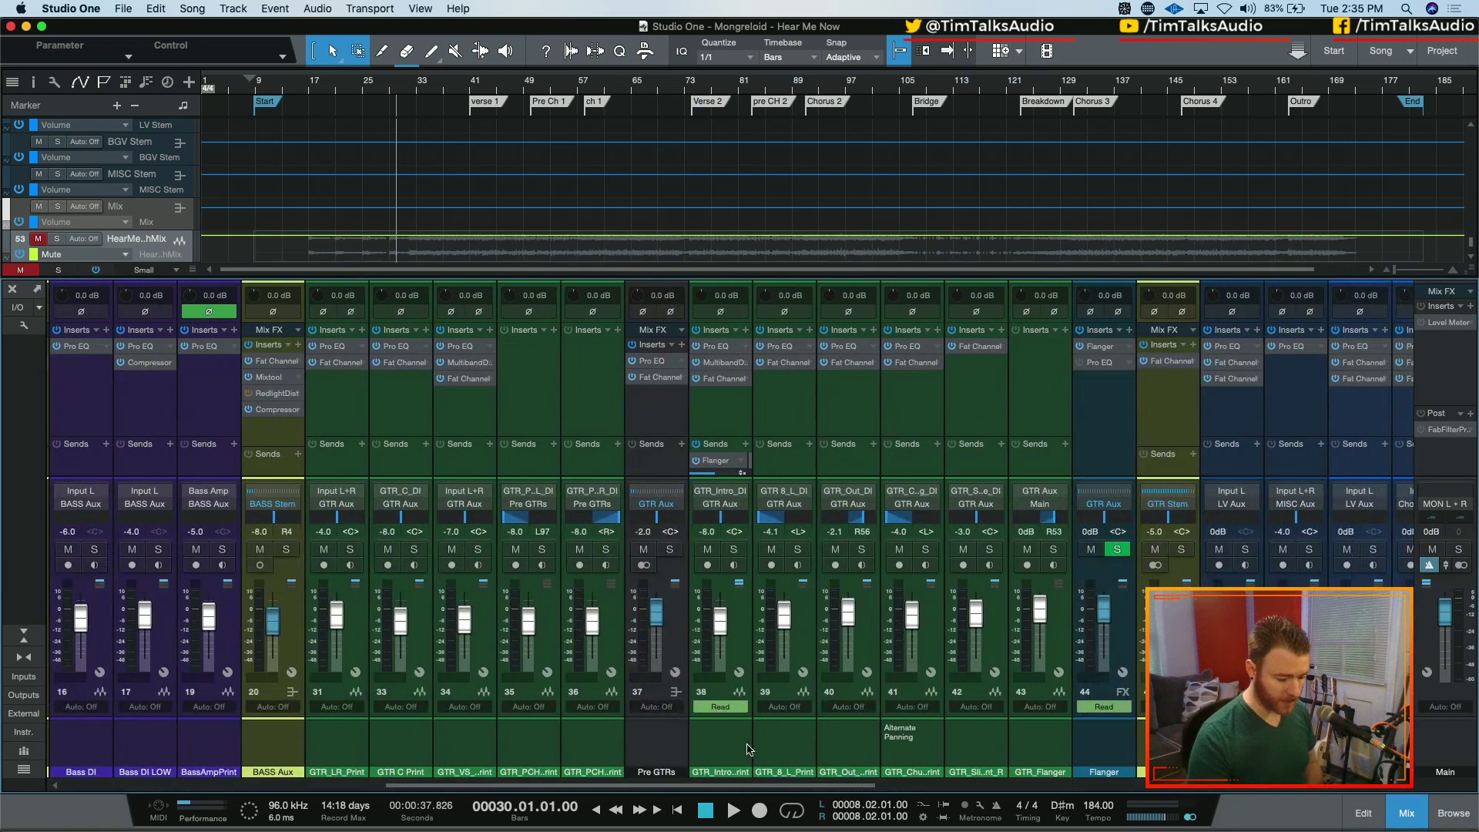
pyautogui.click(746, 728)
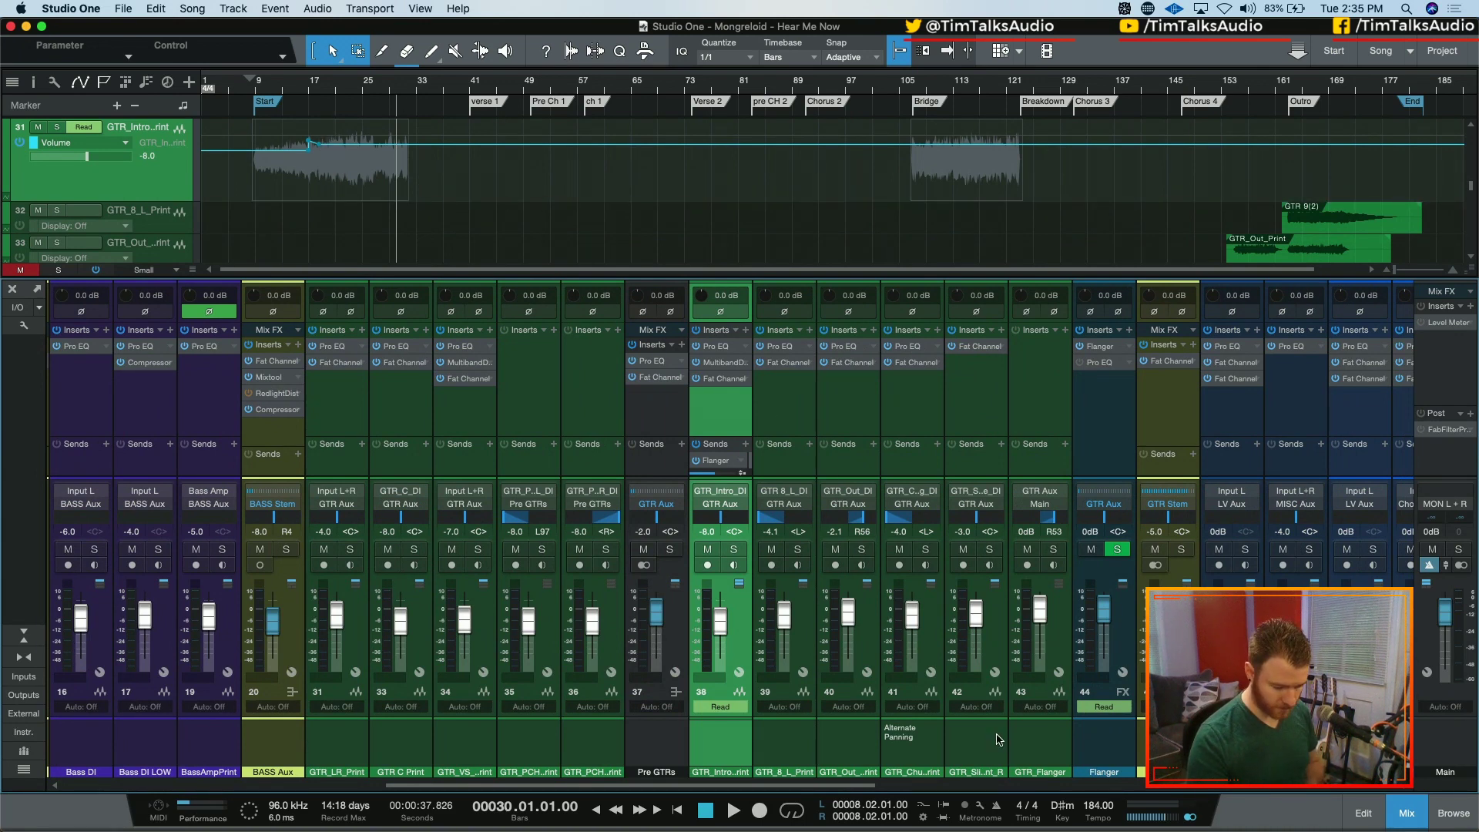
pyautogui.click(1116, 741)
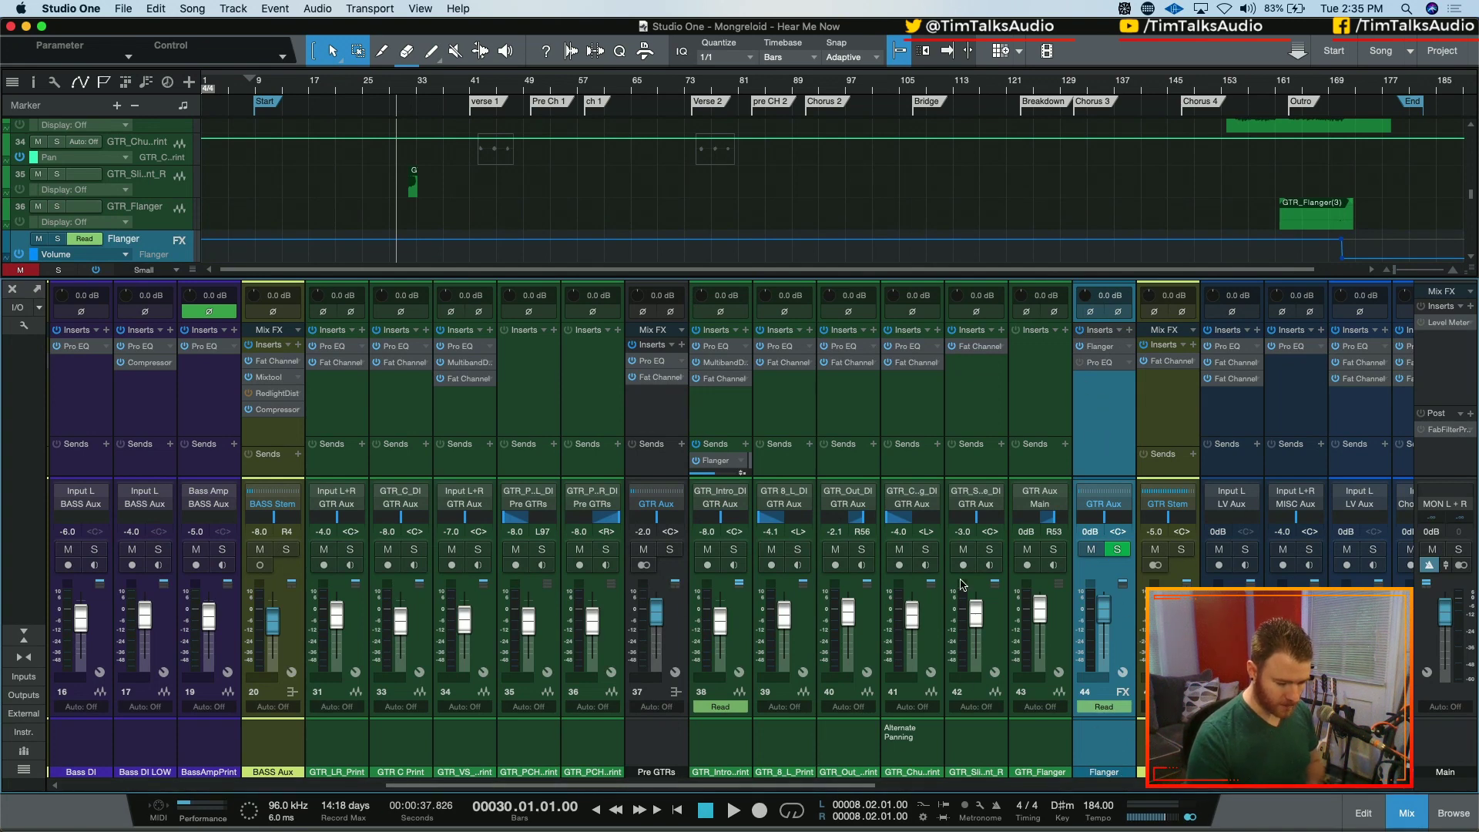
pyautogui.click(1040, 761)
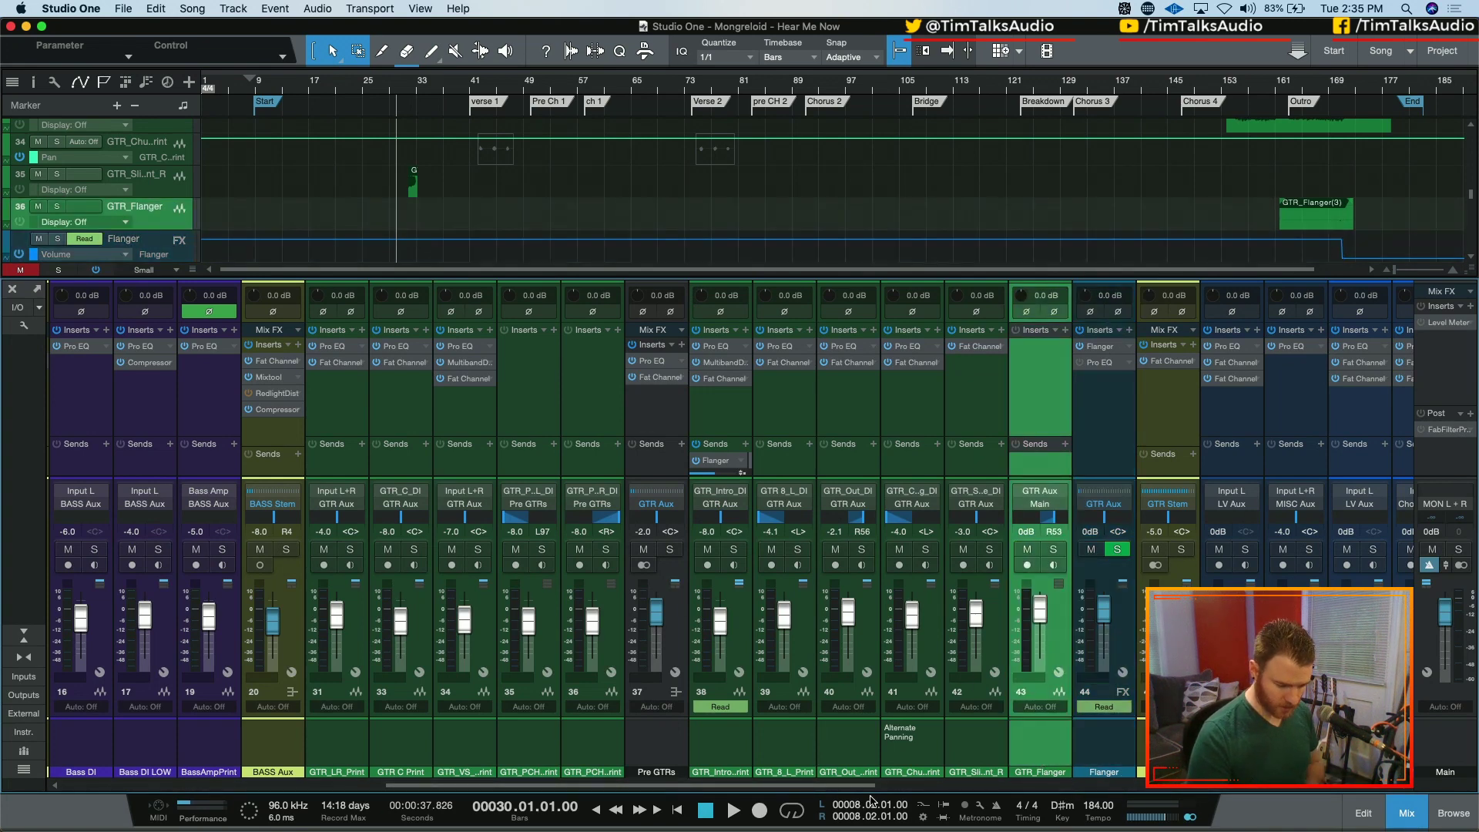
# - Reselect the GTR_Intro print channel and examine its track with the volume automation in the arrangement
pyautogui.hscroll(3, 866, 792)
pyautogui.hscroll(1, 867, 792)
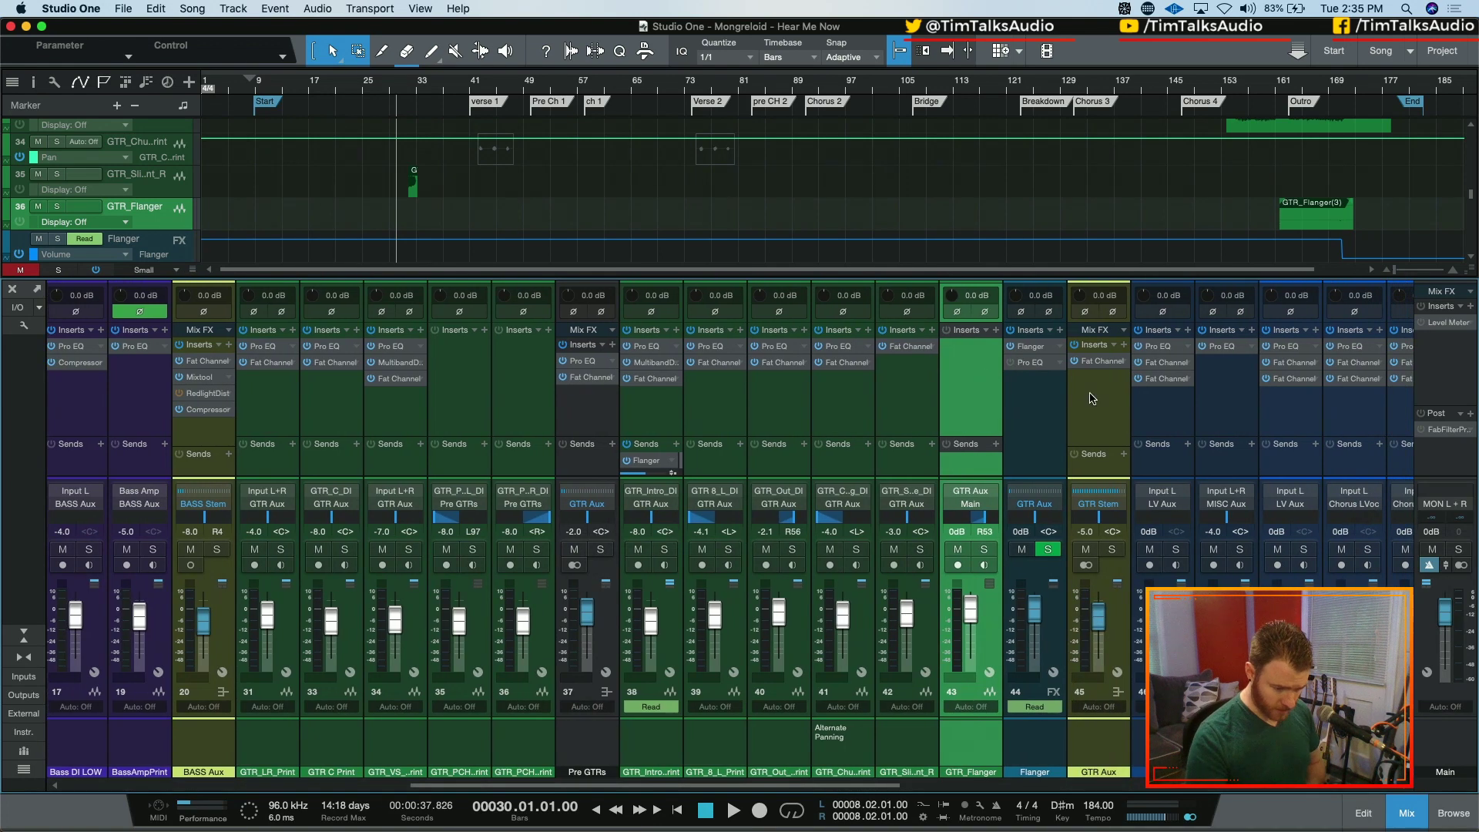
pyautogui.click(670, 751)
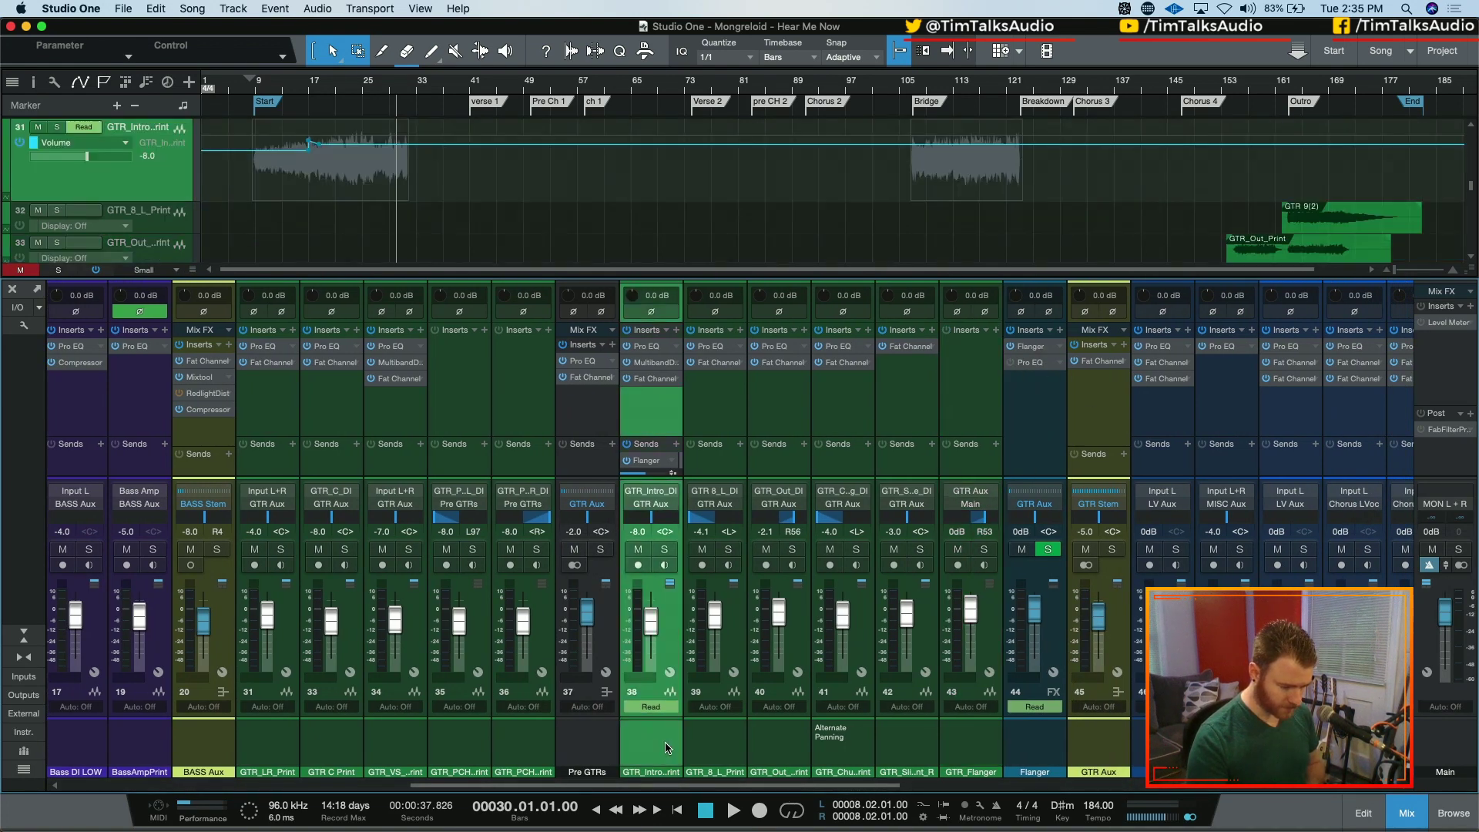
pyautogui.scroll(1, 254, 193)
pyautogui.scroll(1, 262, 189)
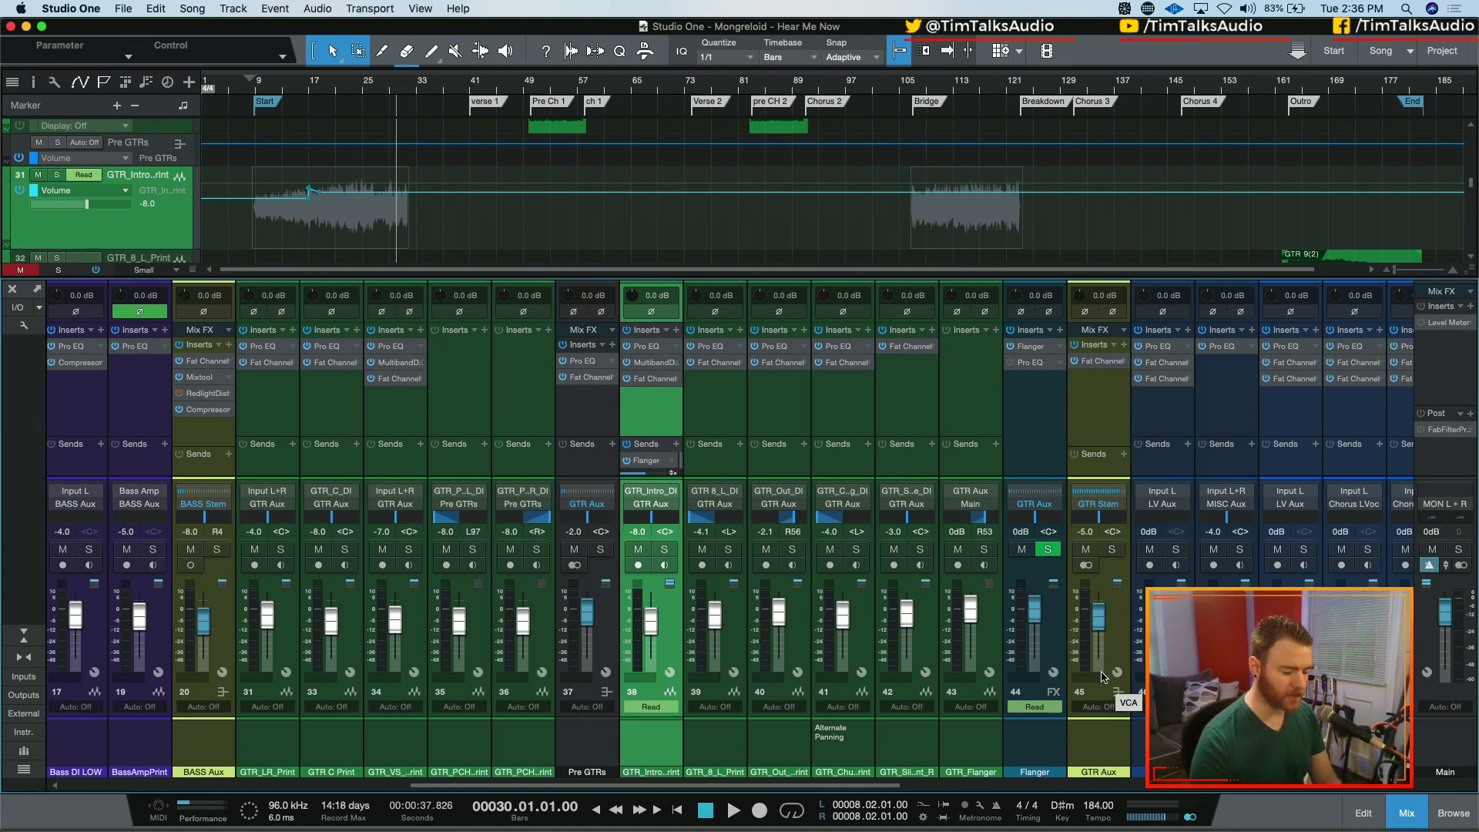
# - Play the song from the Start marker into Verse 2 and show the source channels feeding the MISC Aux bus
pyautogui.hscroll(10, 972, 787)
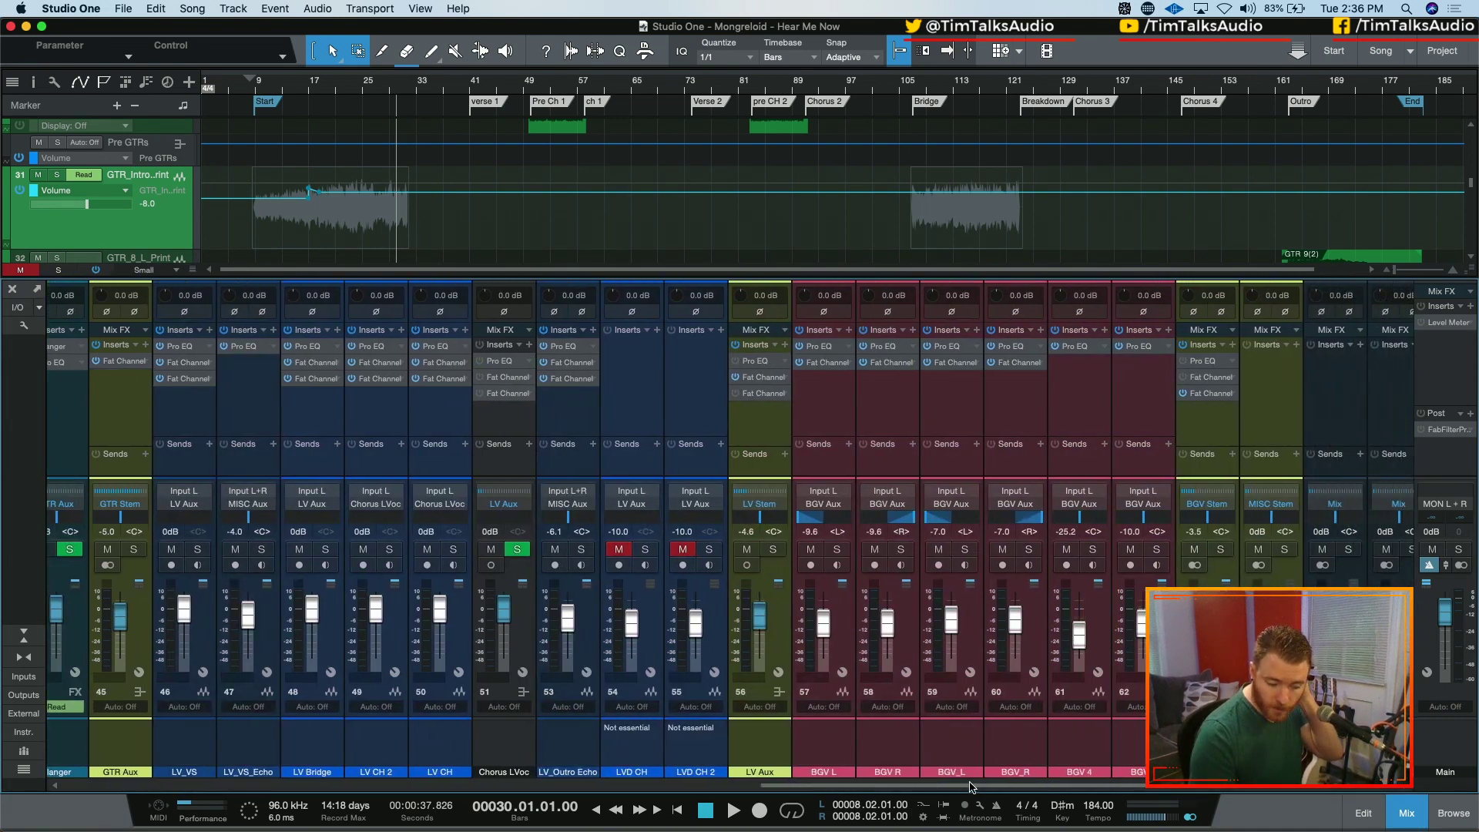
pyautogui.moveTo(972, 787); pyautogui.dragTo(1032, 780)
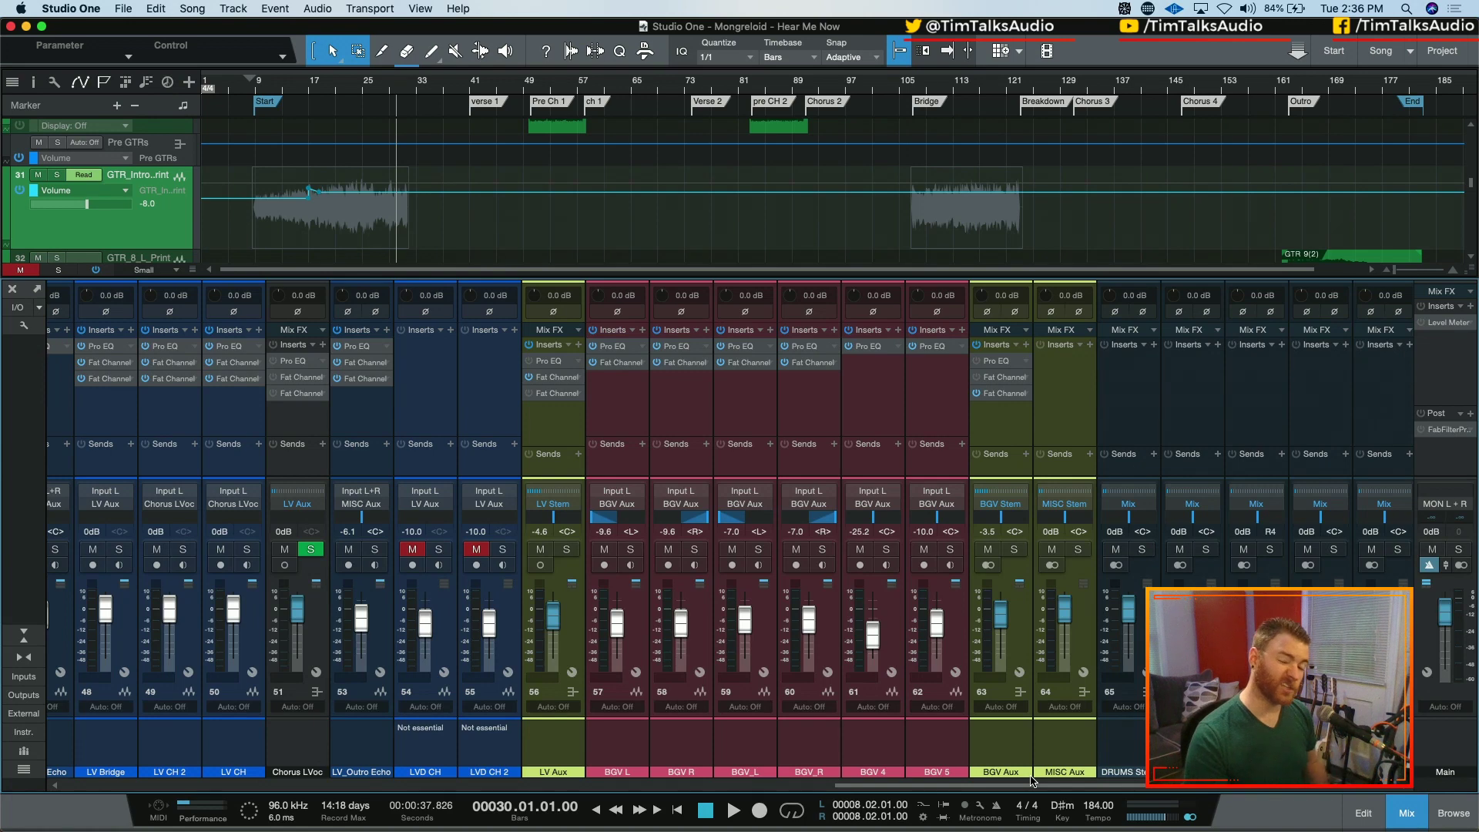
pyautogui.hscroll(3, 1033, 780)
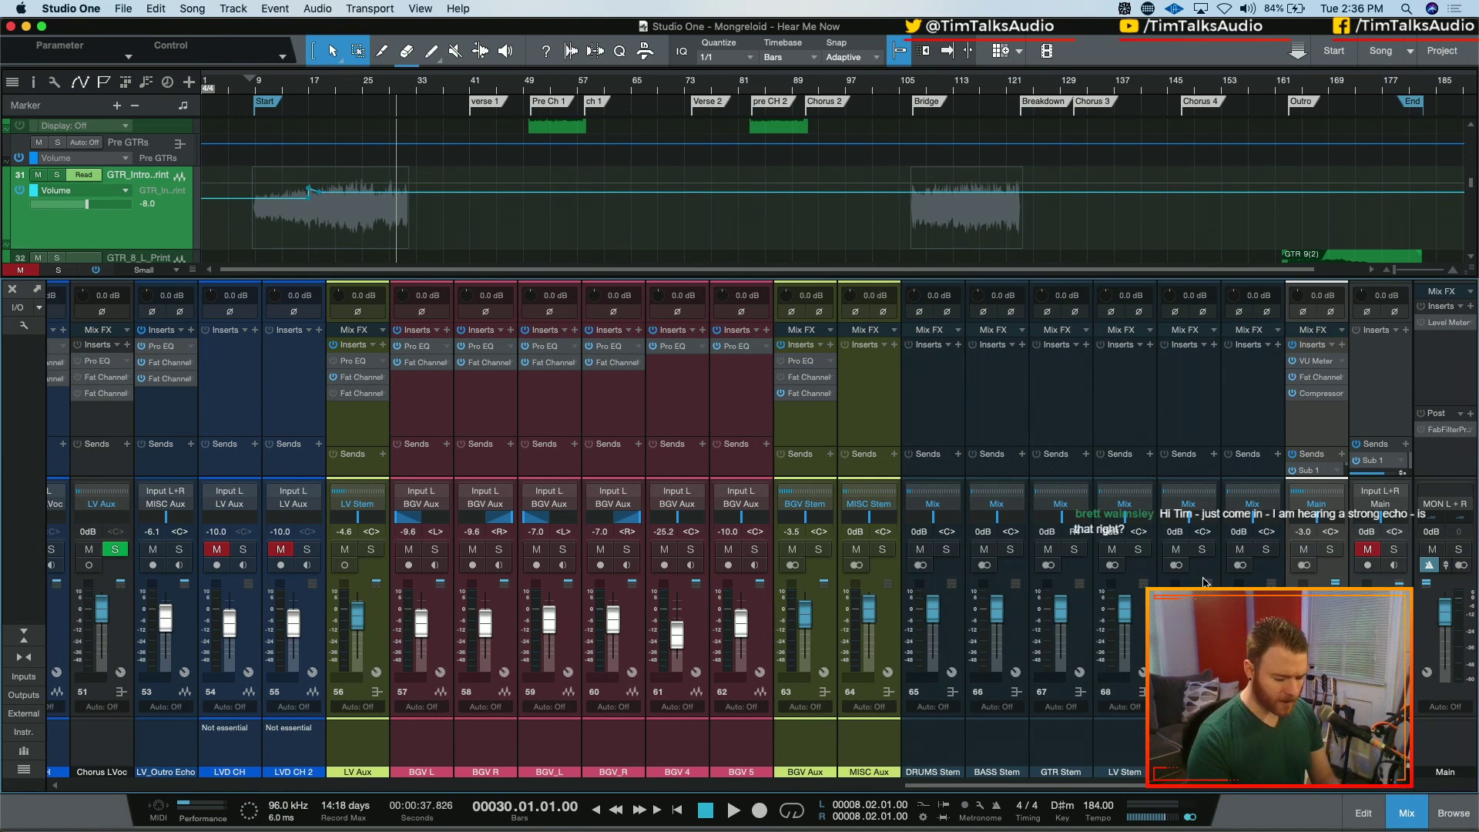
pyautogui.hotkey('shift', 'b')
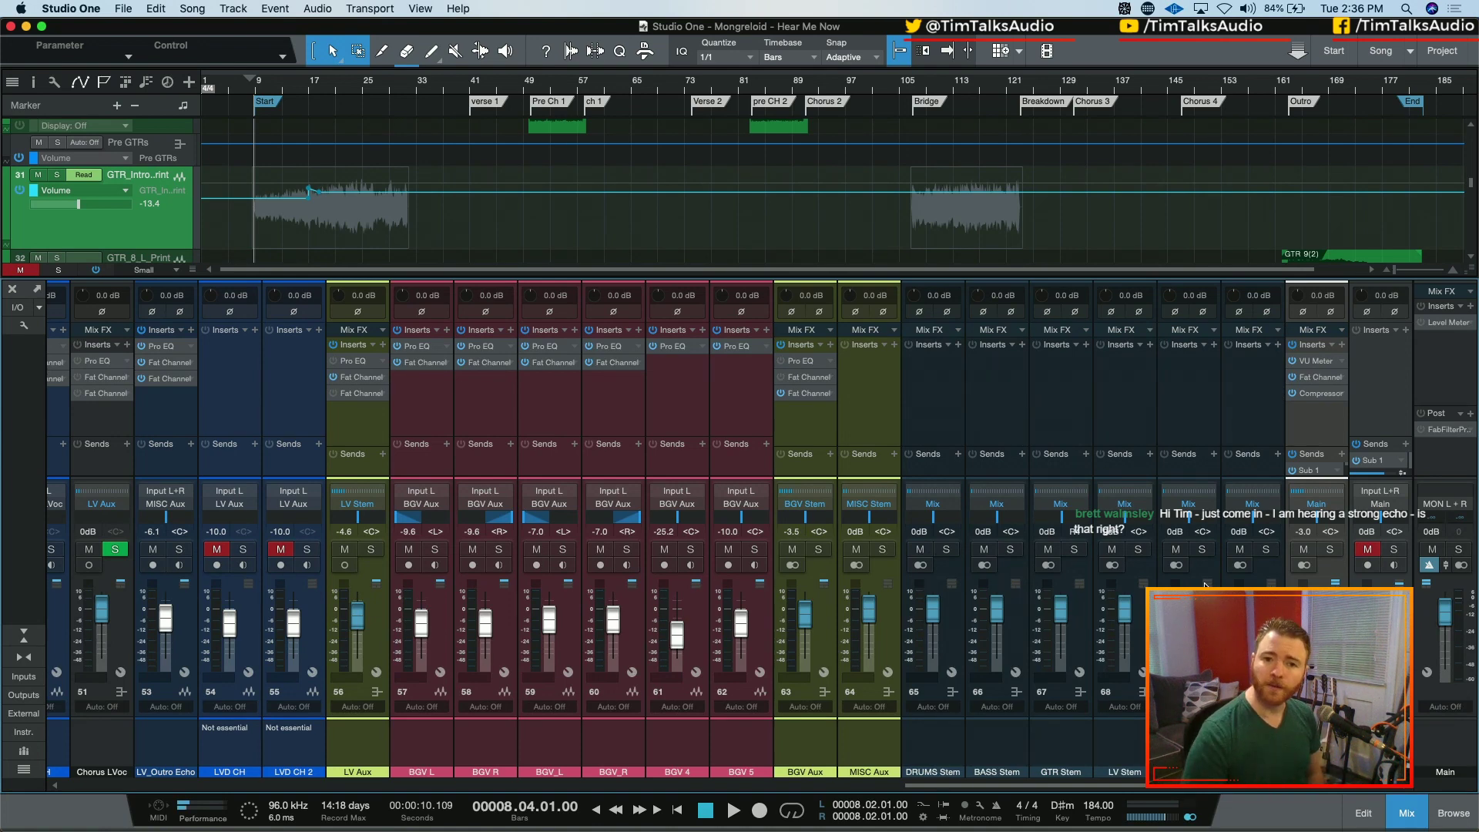
pyautogui.press('space')
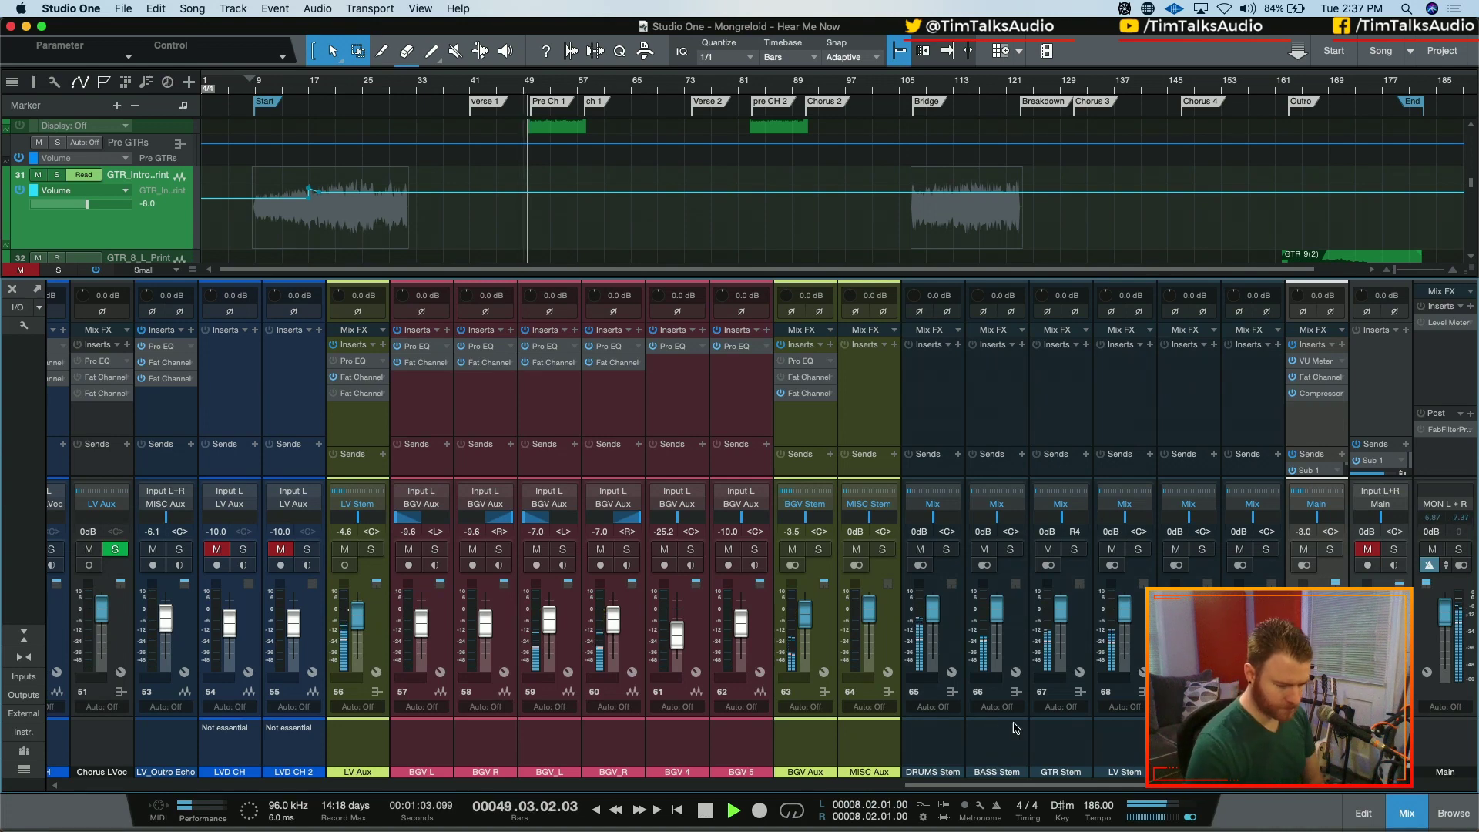
pyautogui.click(844, 497)
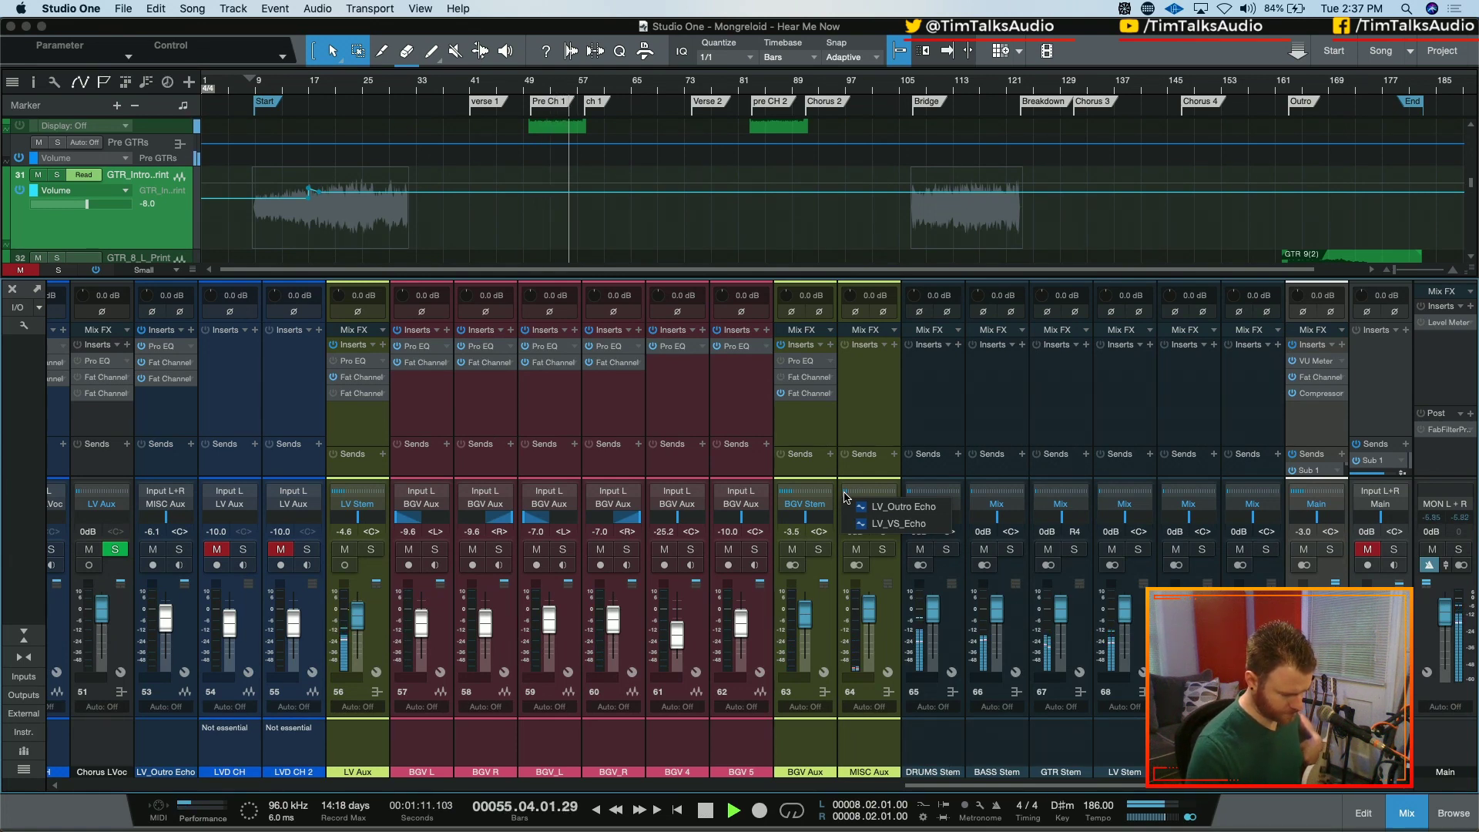
pyautogui.click(888, 495)
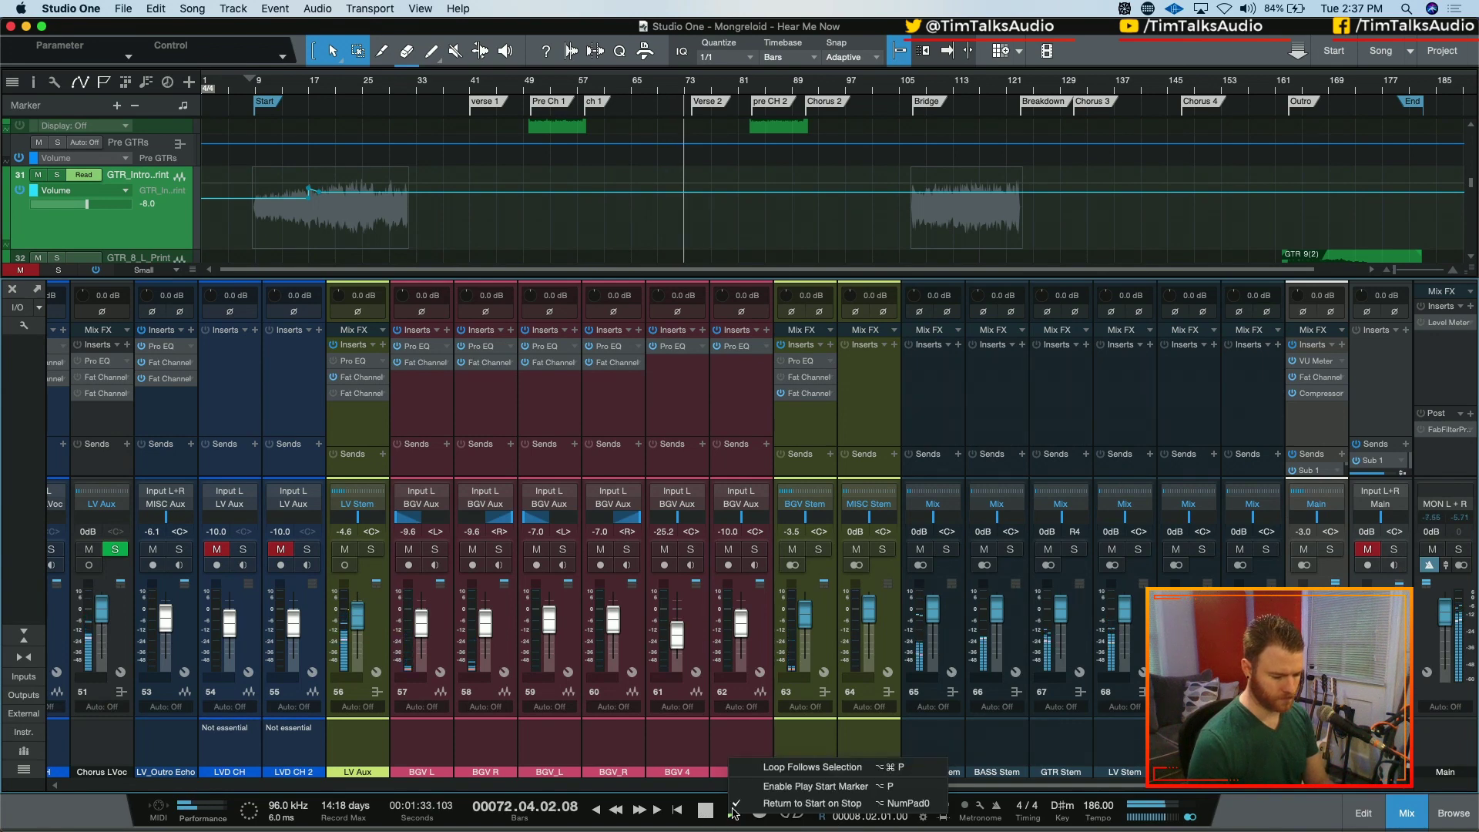
pyautogui.press('space')
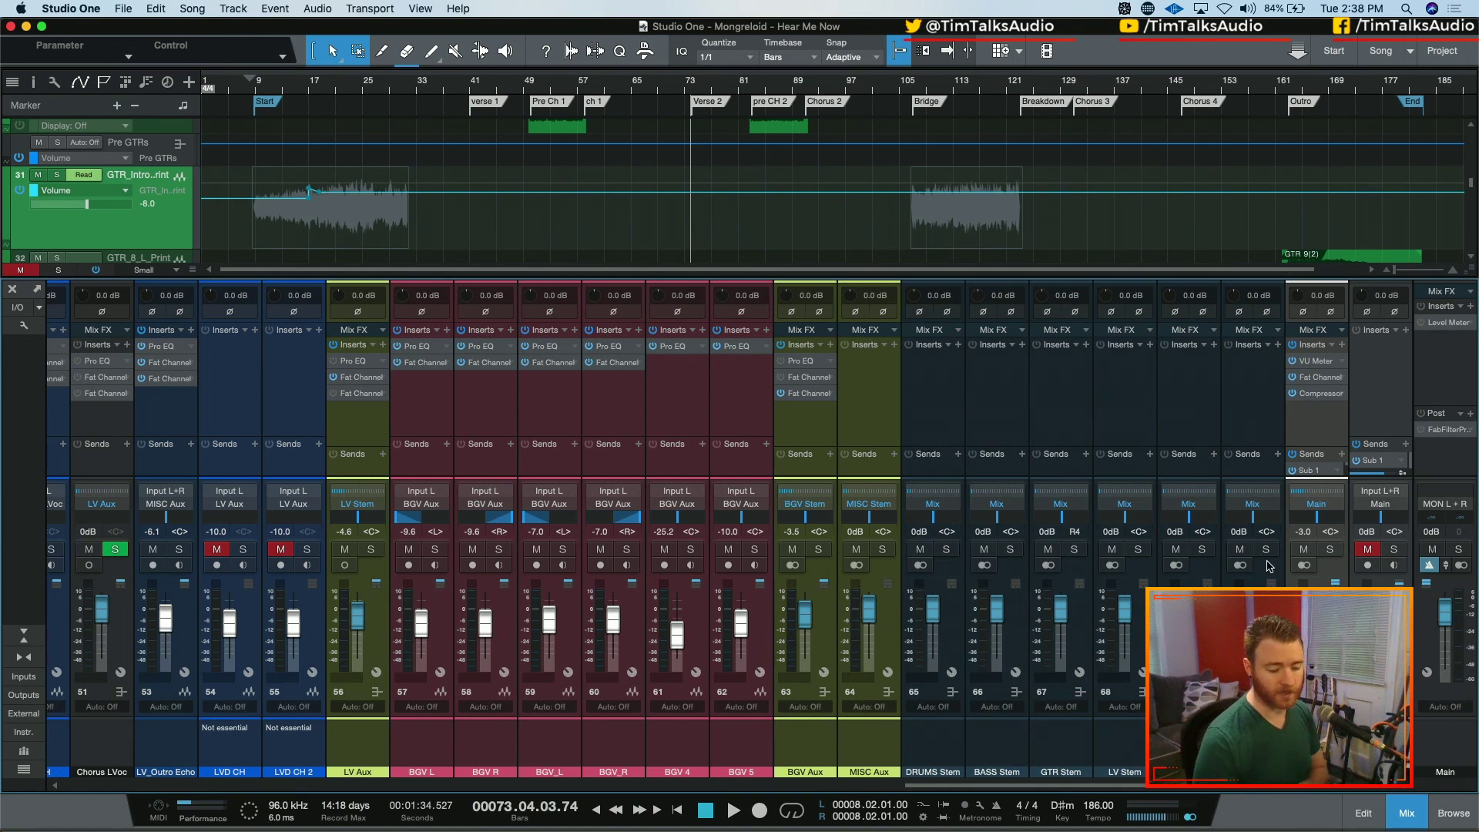
# - Solo and unsolo the printed HearMe...hMix track, and select the Mix bus and the printed track in turn
pyautogui.click(1392, 550)
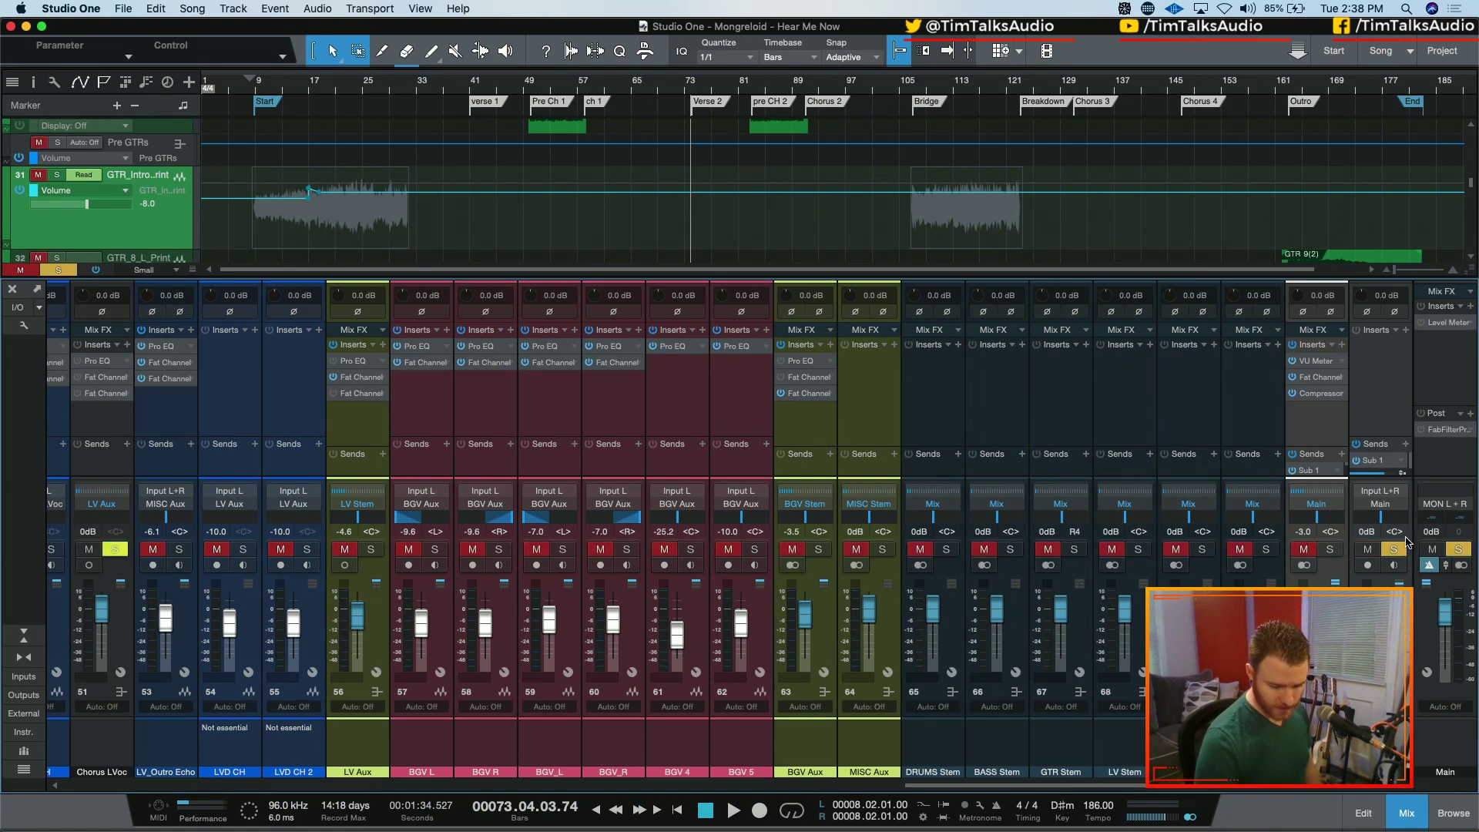
pyautogui.click(1392, 550)
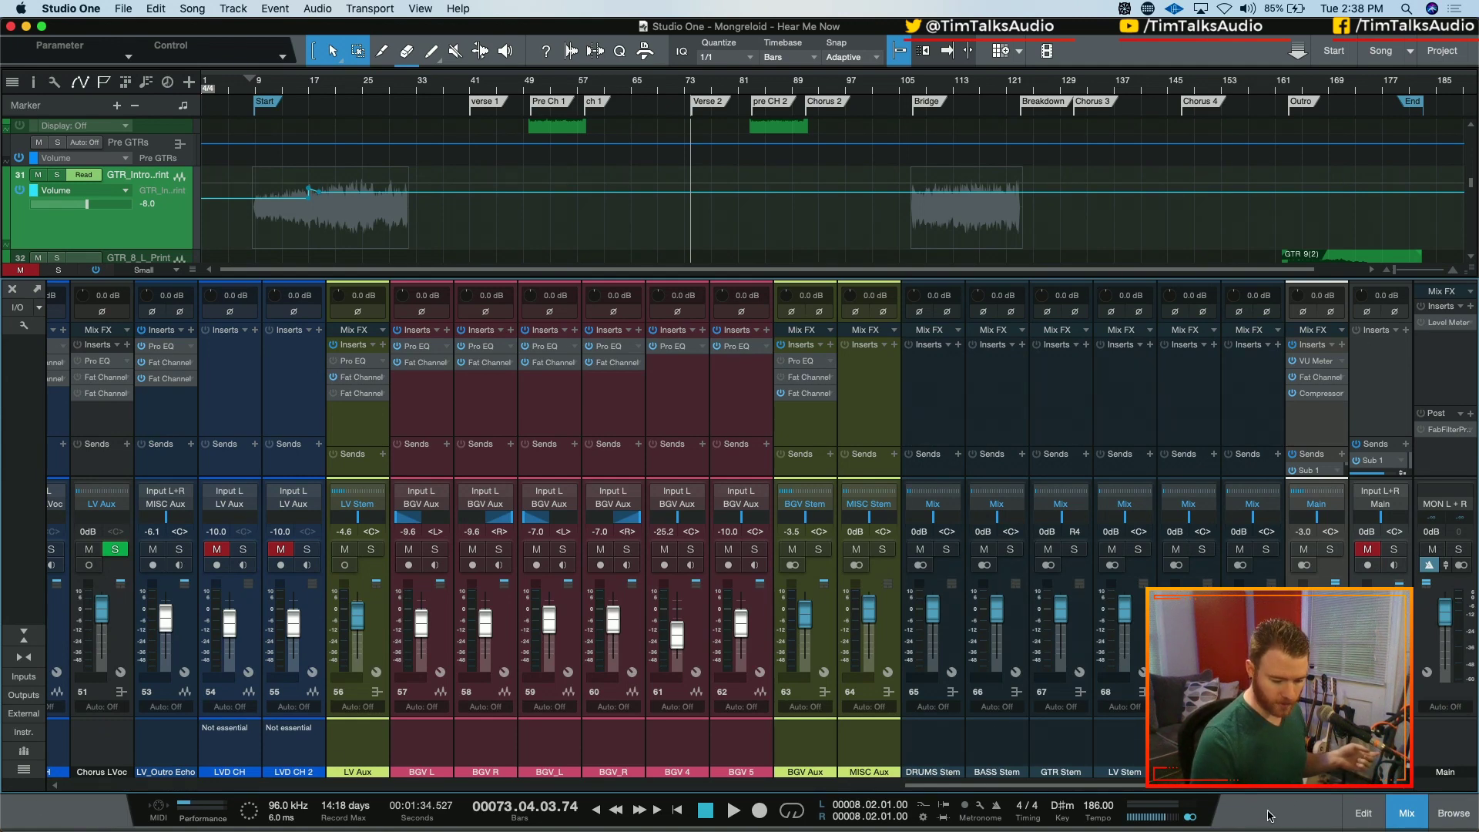
pyautogui.click(1316, 771)
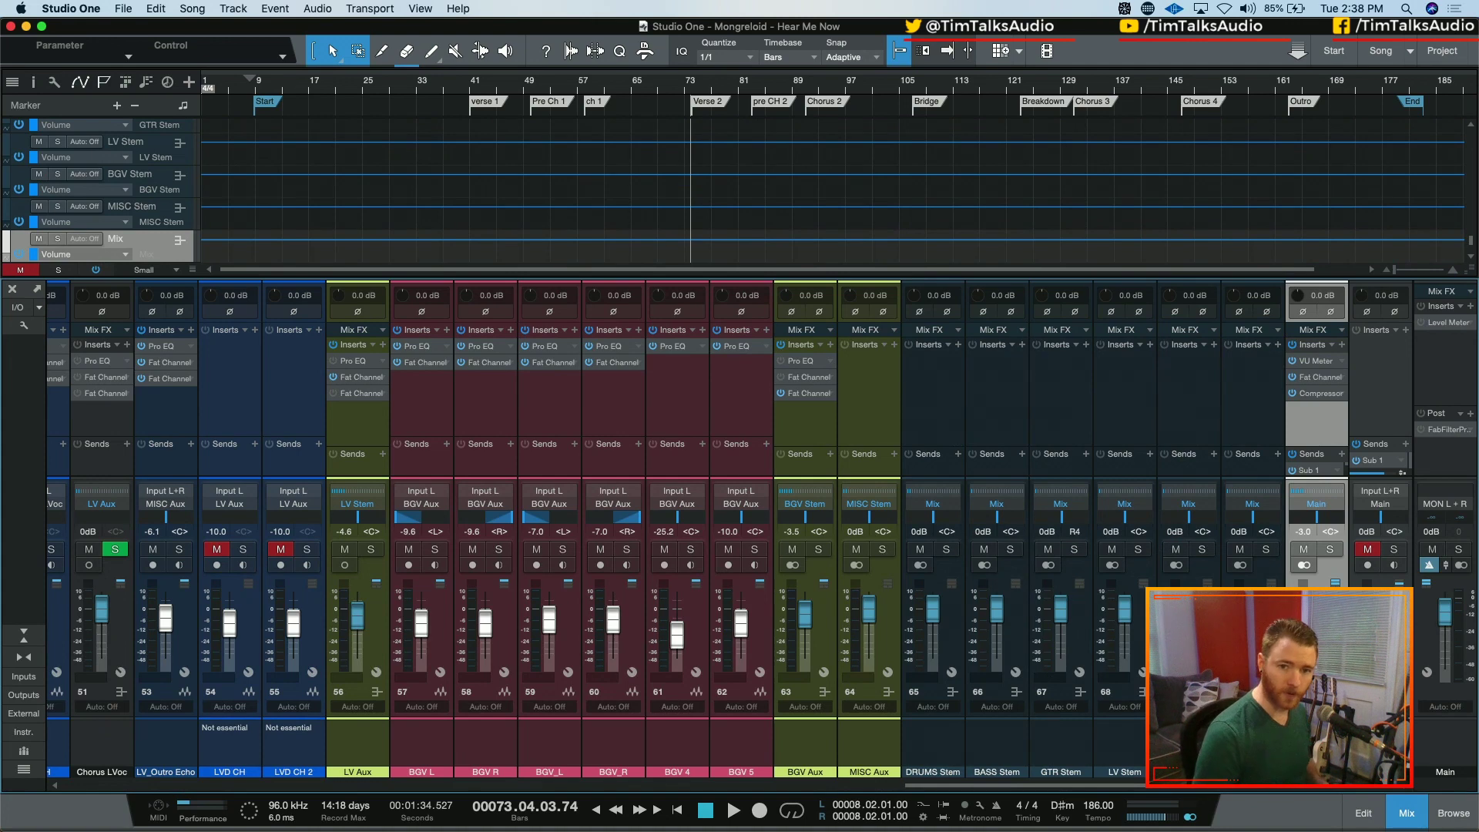
pyautogui.click(1380, 771)
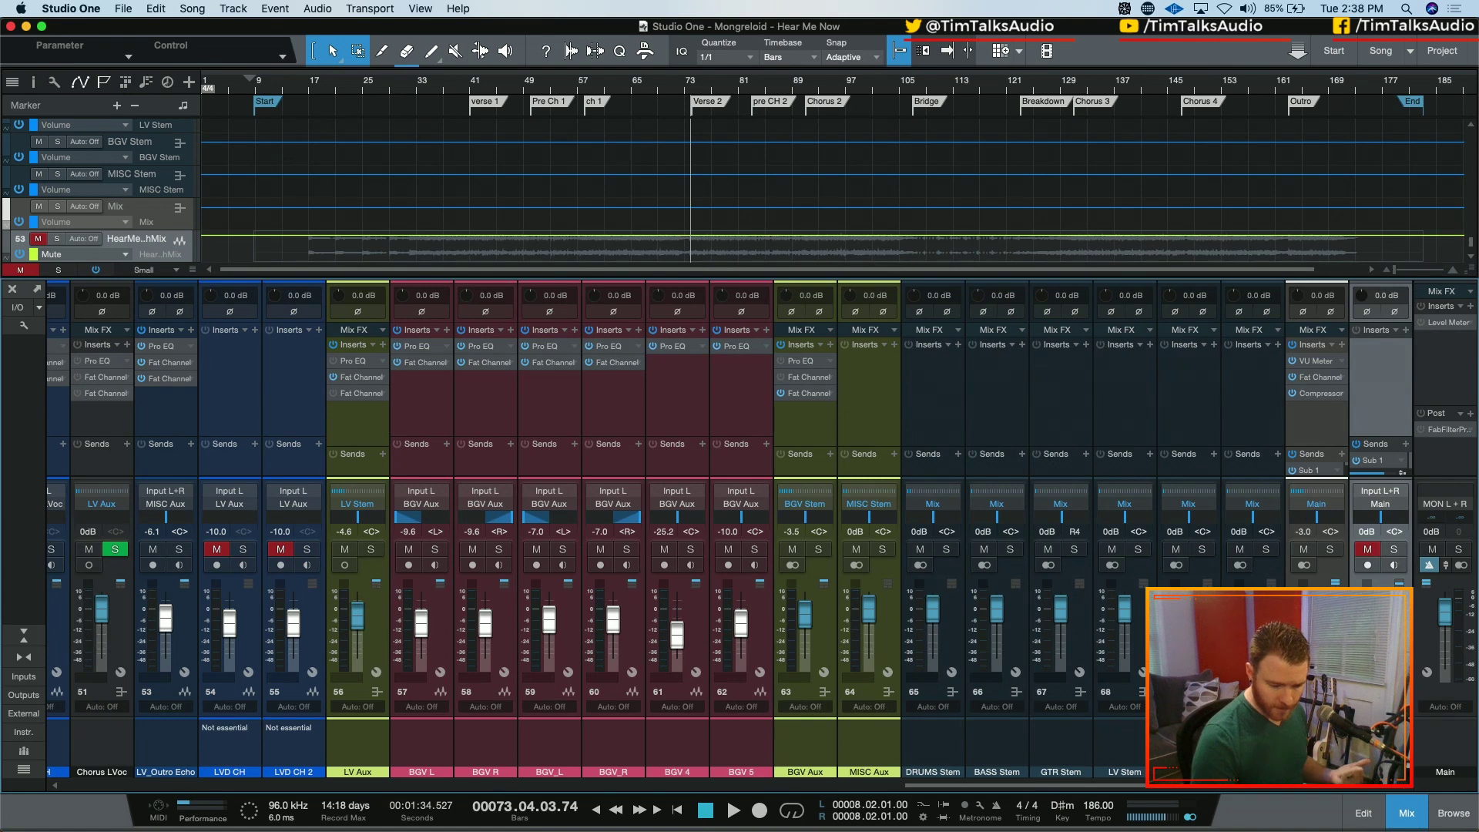
# - Play from Verse 2 into Chorus 2 and compare the printed HearMe...hMix track with the live mix by toggling its solo
pyautogui.click(1394, 549)
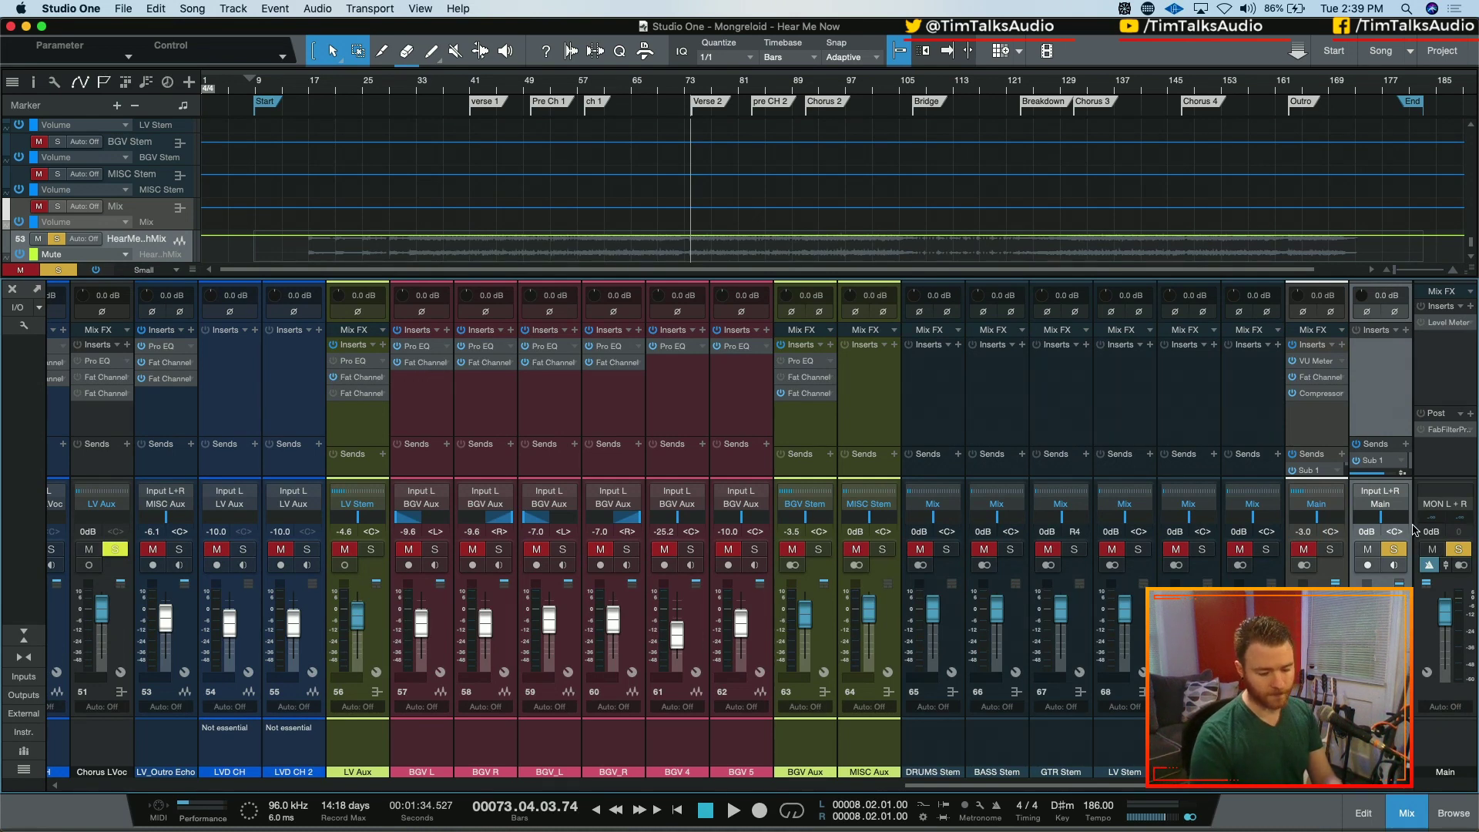
pyautogui.press('space')
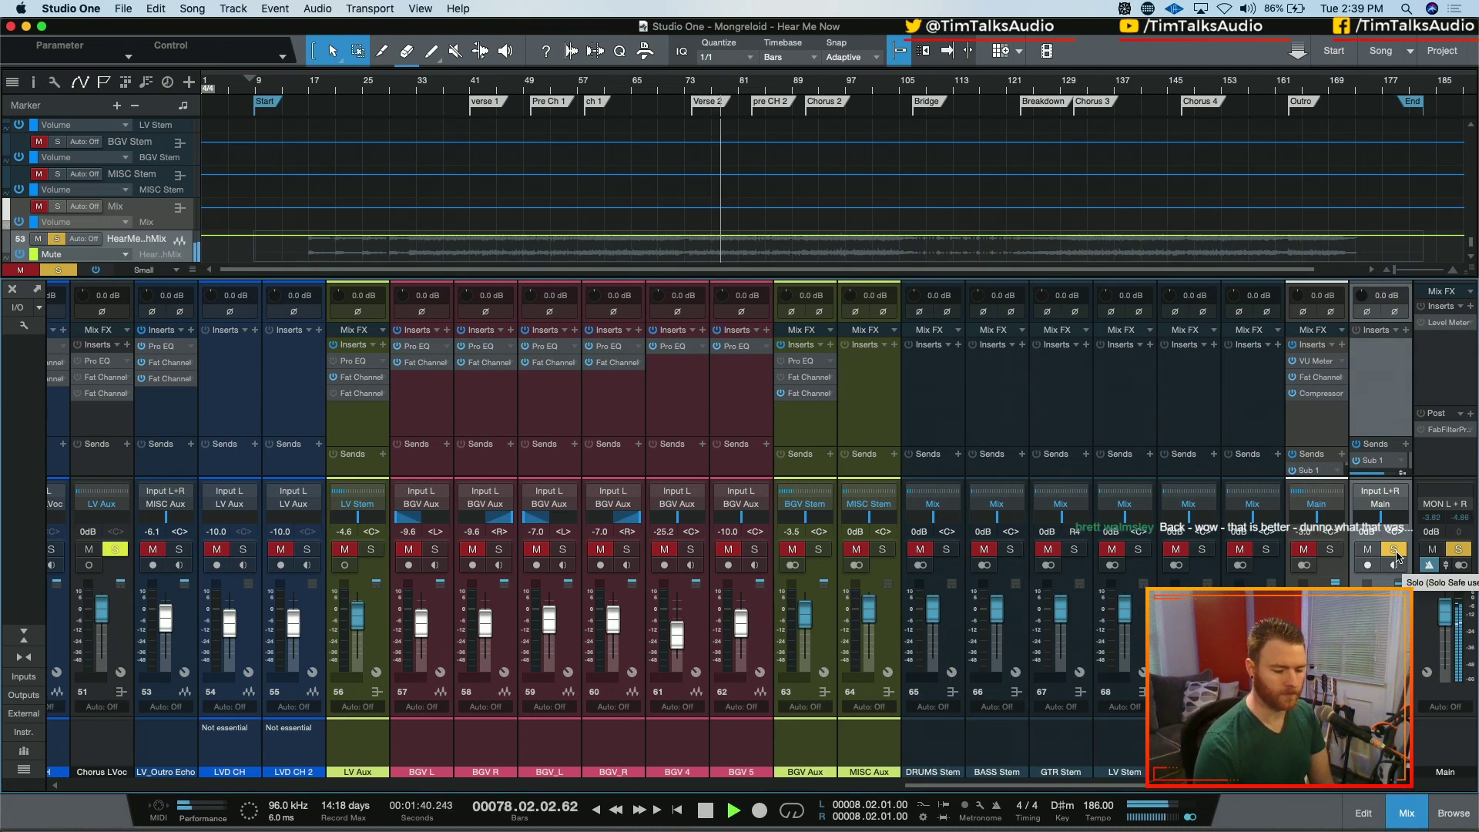
pyautogui.click(1395, 550)
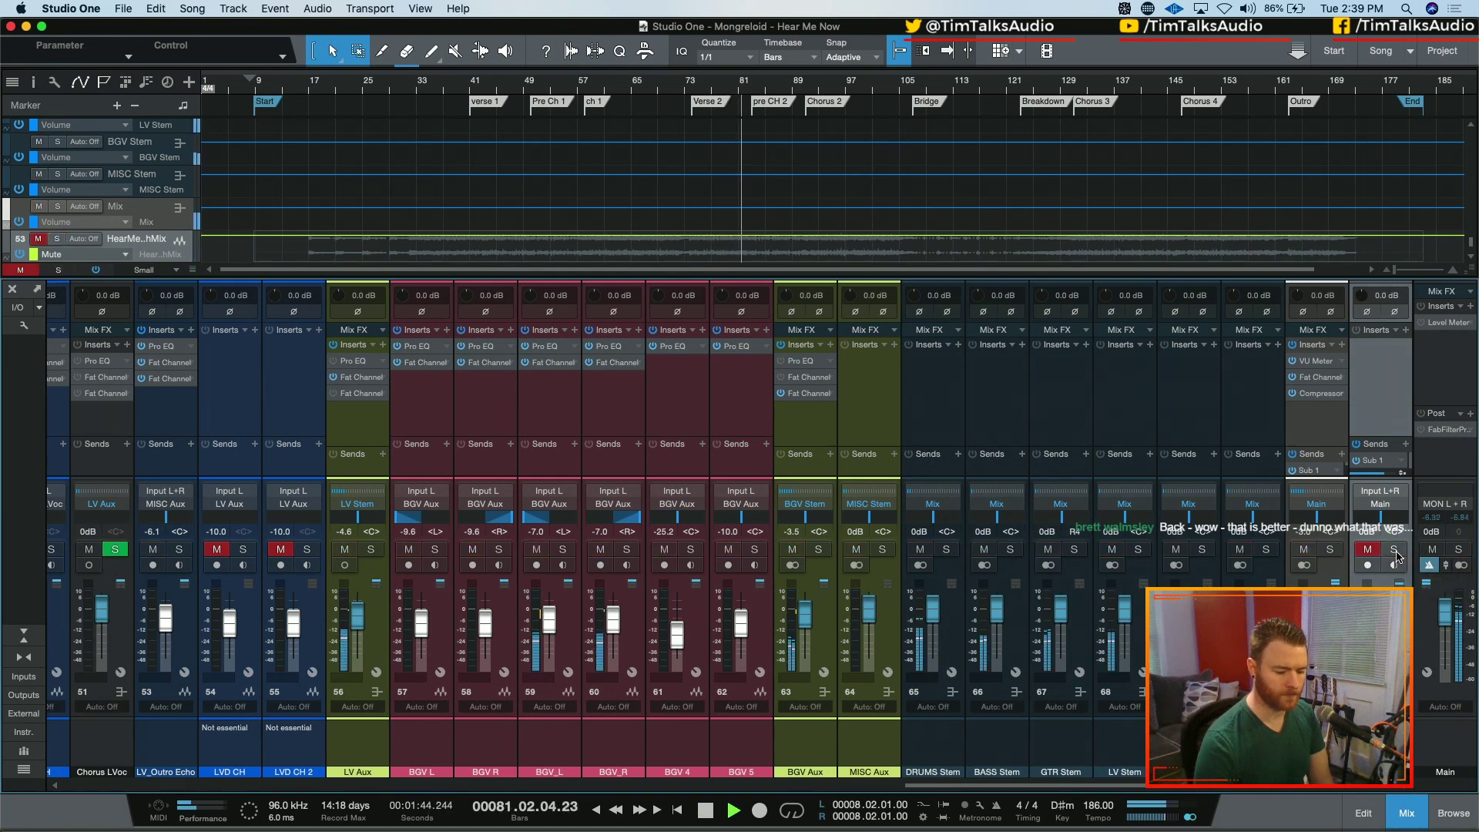
pyautogui.click(1395, 550)
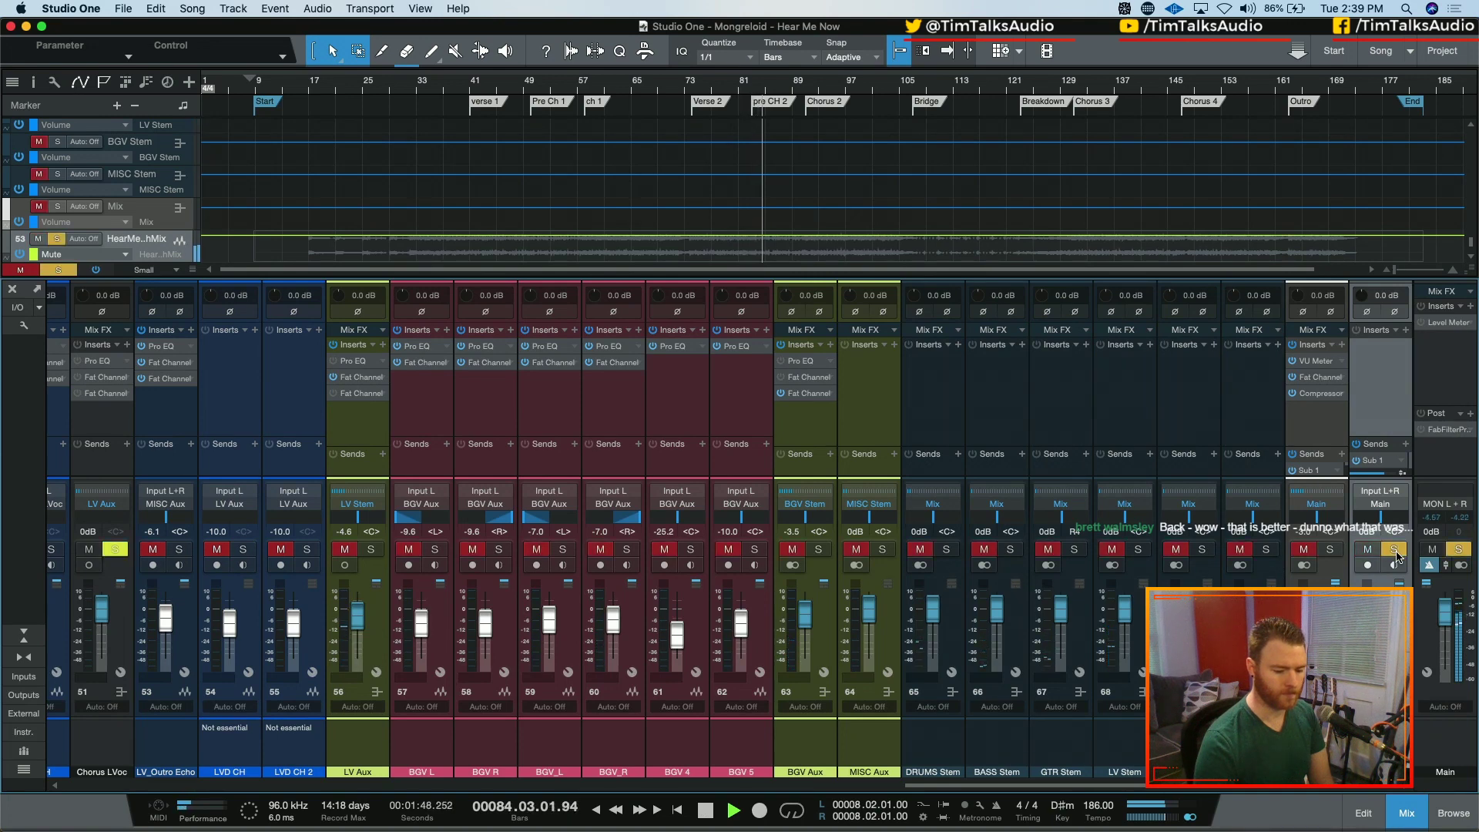
pyautogui.click(1395, 550)
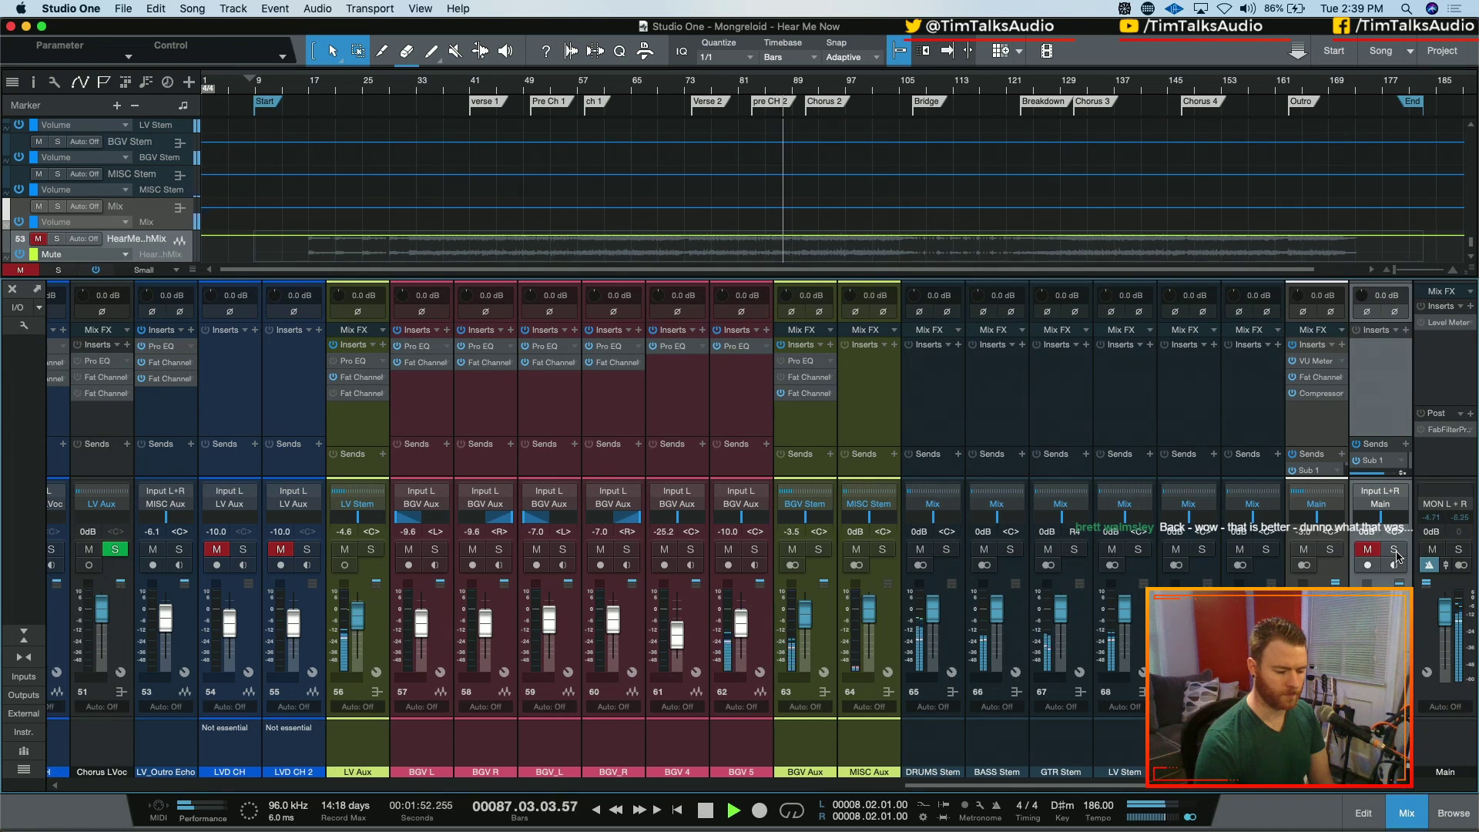
pyautogui.click(1395, 550)
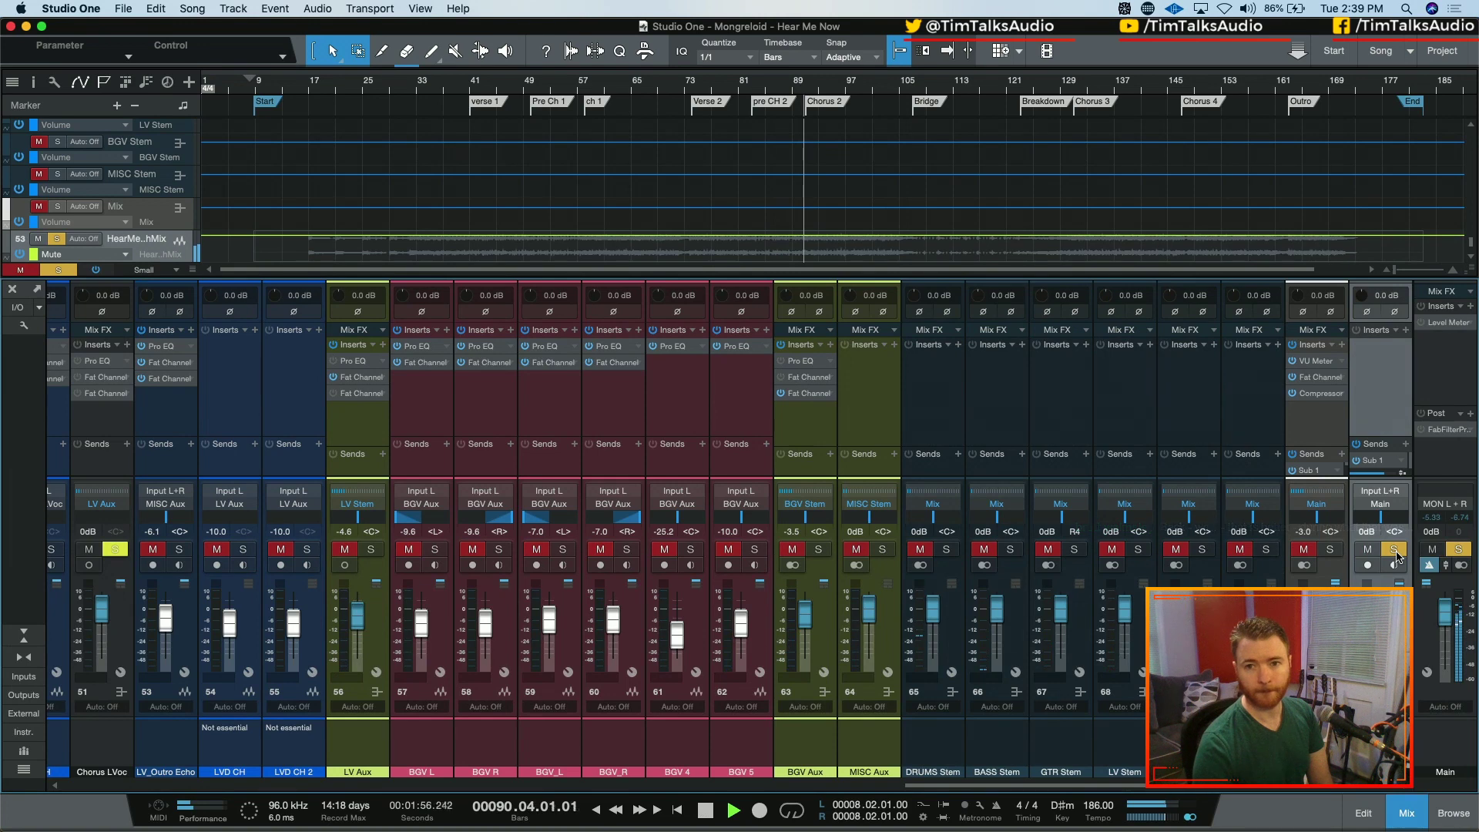
pyautogui.click(1396, 551)
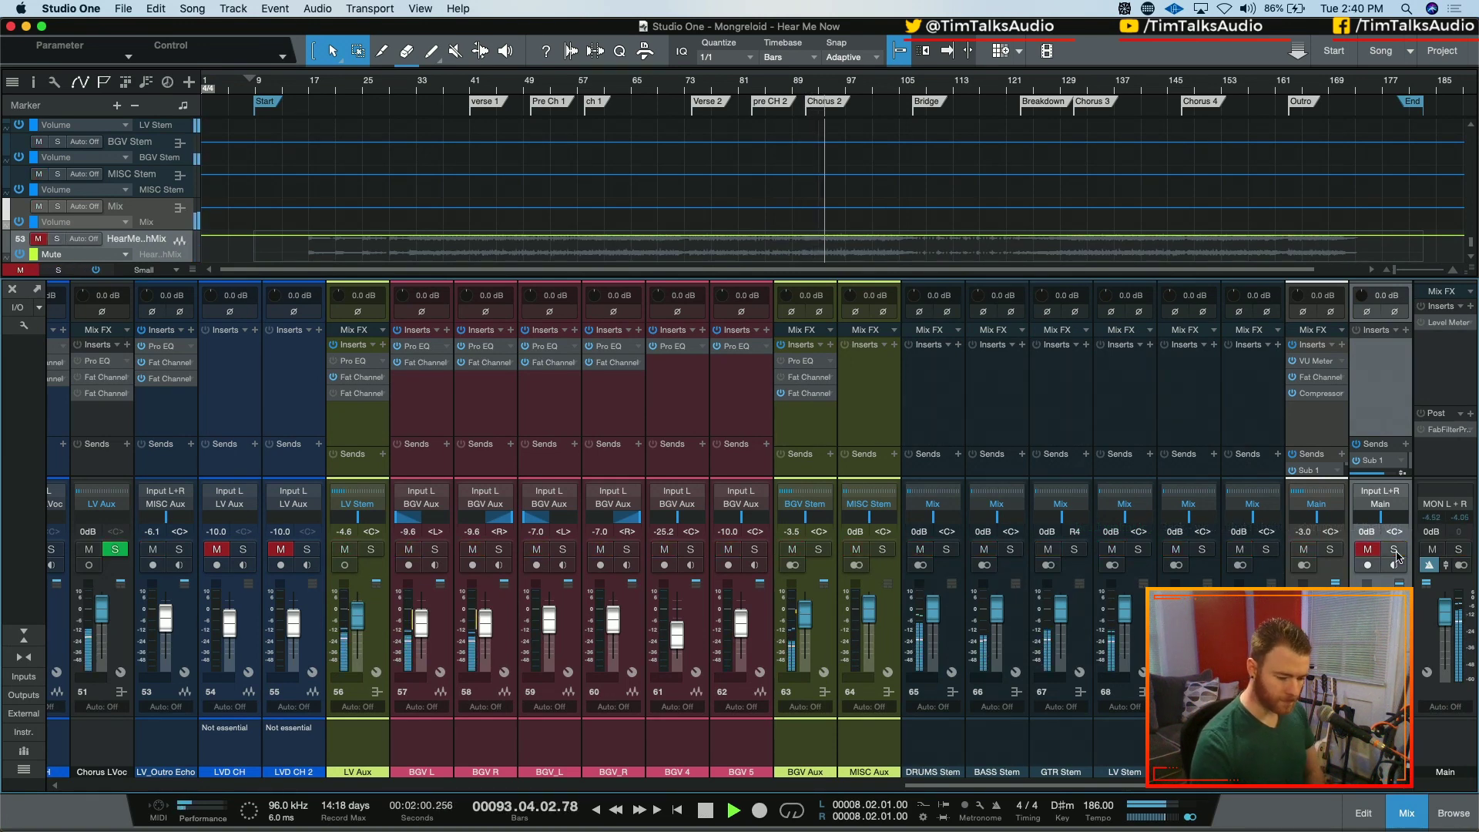
pyautogui.click(1394, 550)
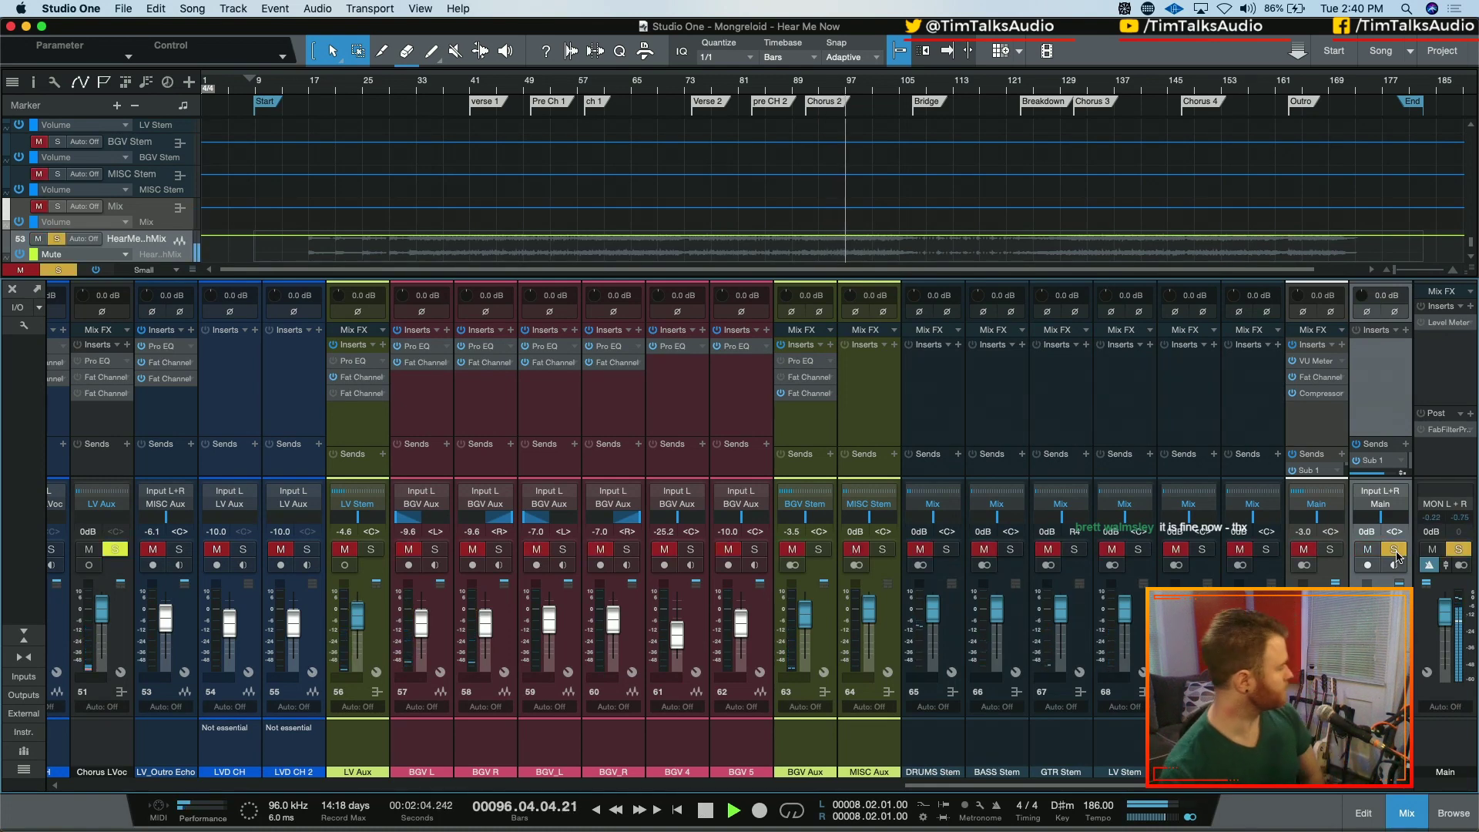
pyautogui.click(1395, 550)
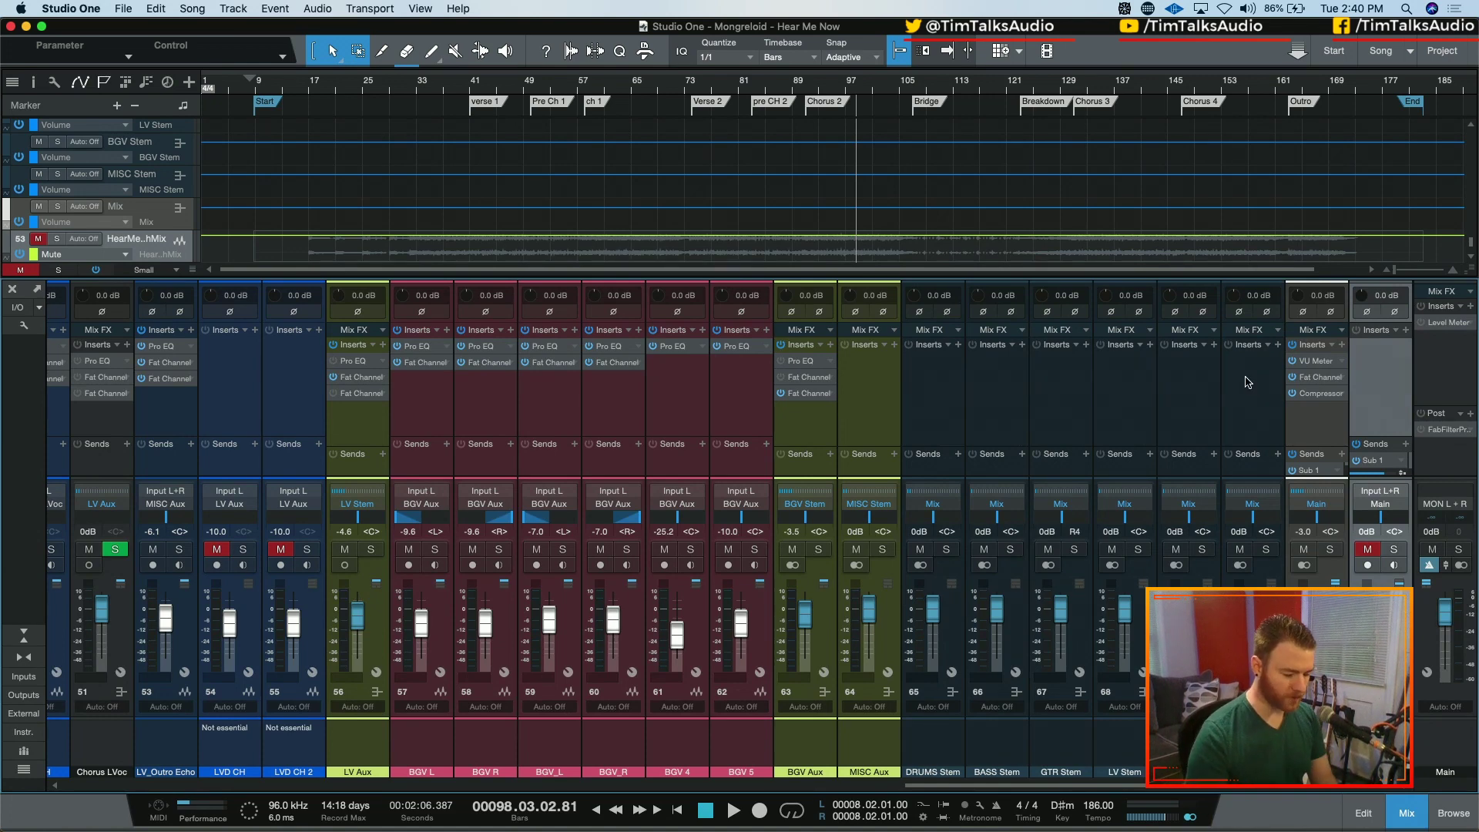
# - Solo the DRUMS Aux bus, select the Room channel and play the drums from Chorus 2
pyautogui.moveTo(1013, 785); pyautogui.dragTo(28, 831)
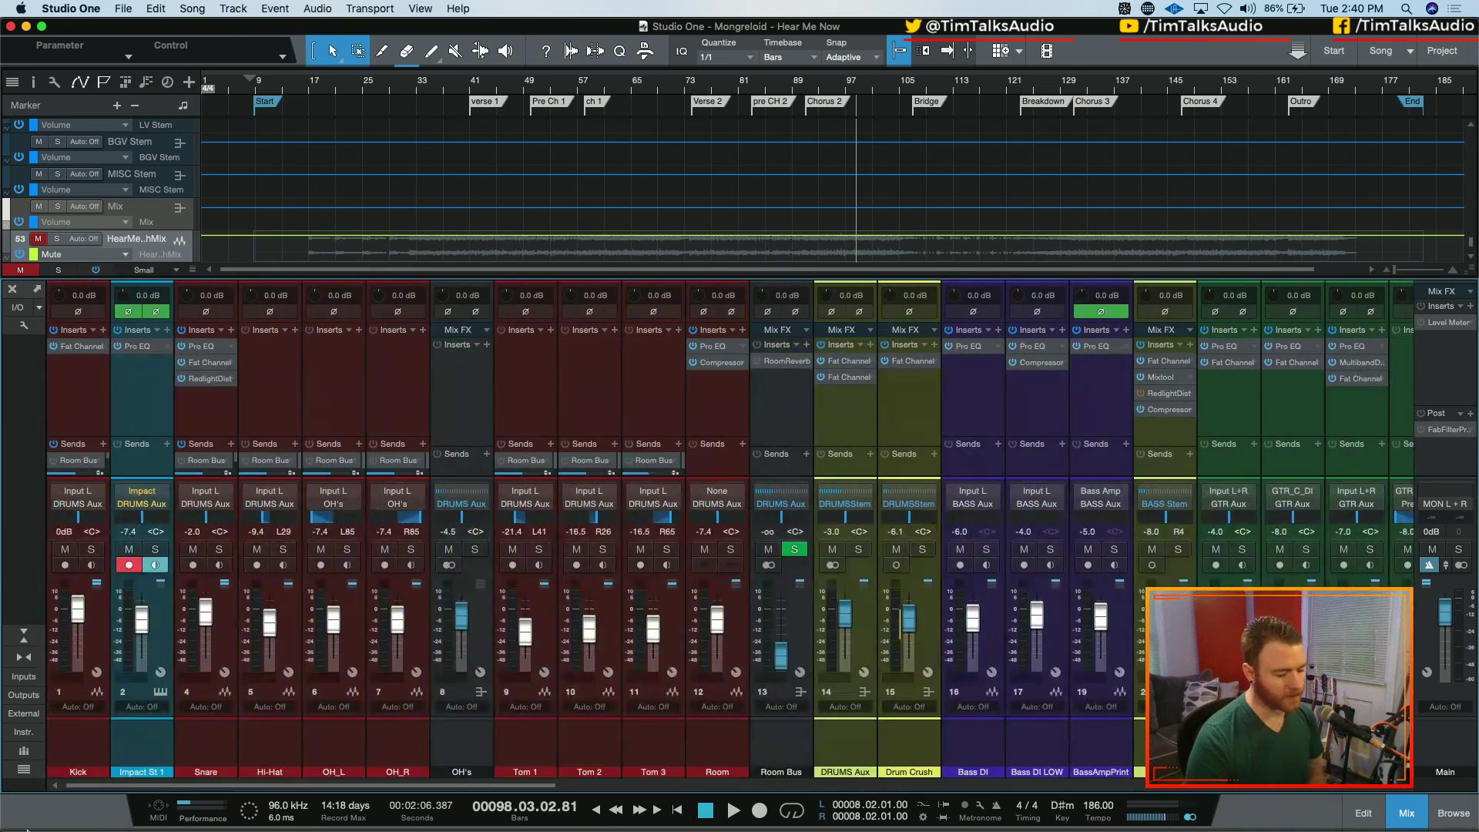
pyautogui.click(195, 758)
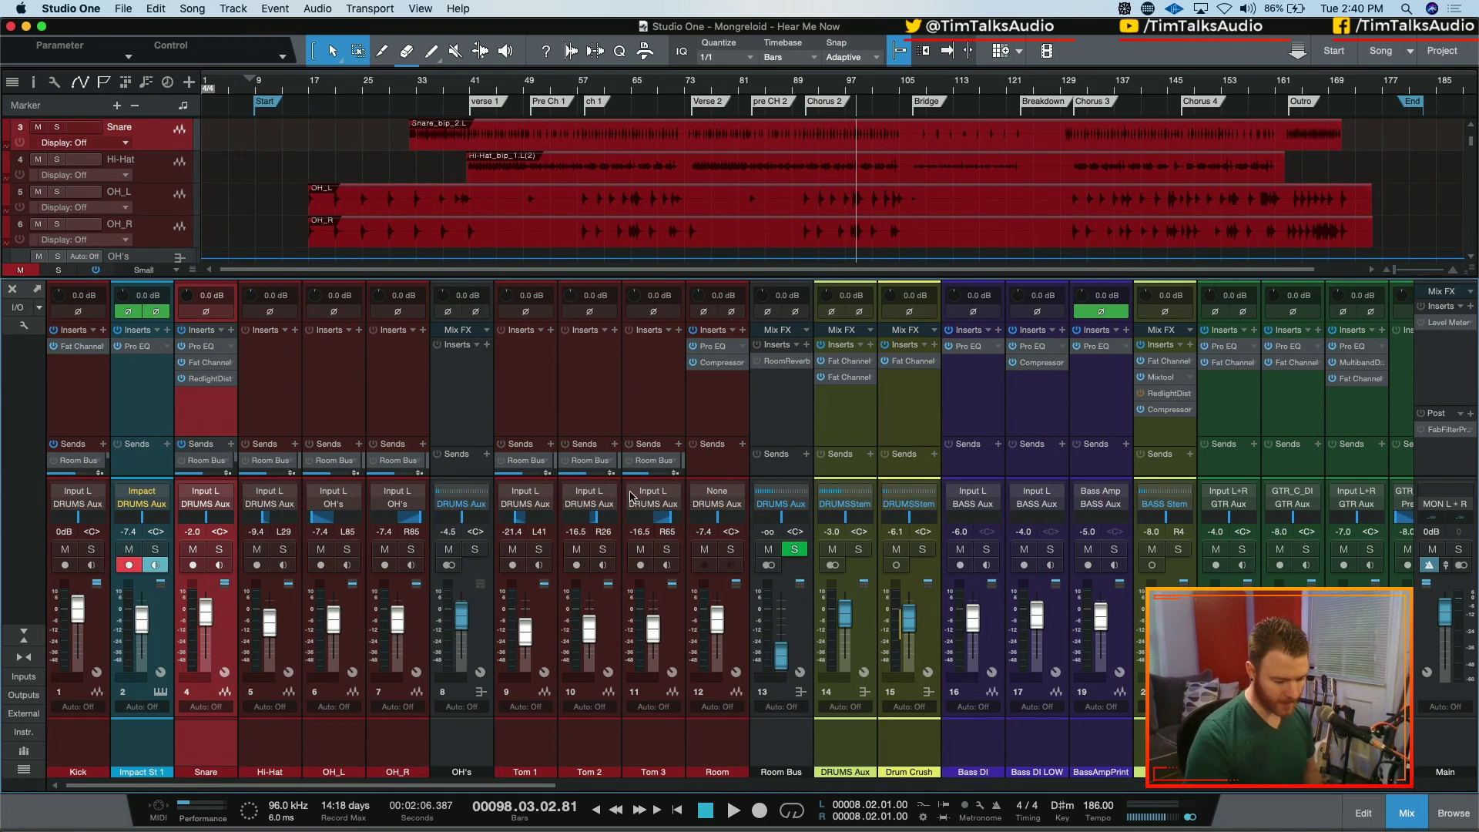
pyautogui.click(857, 549)
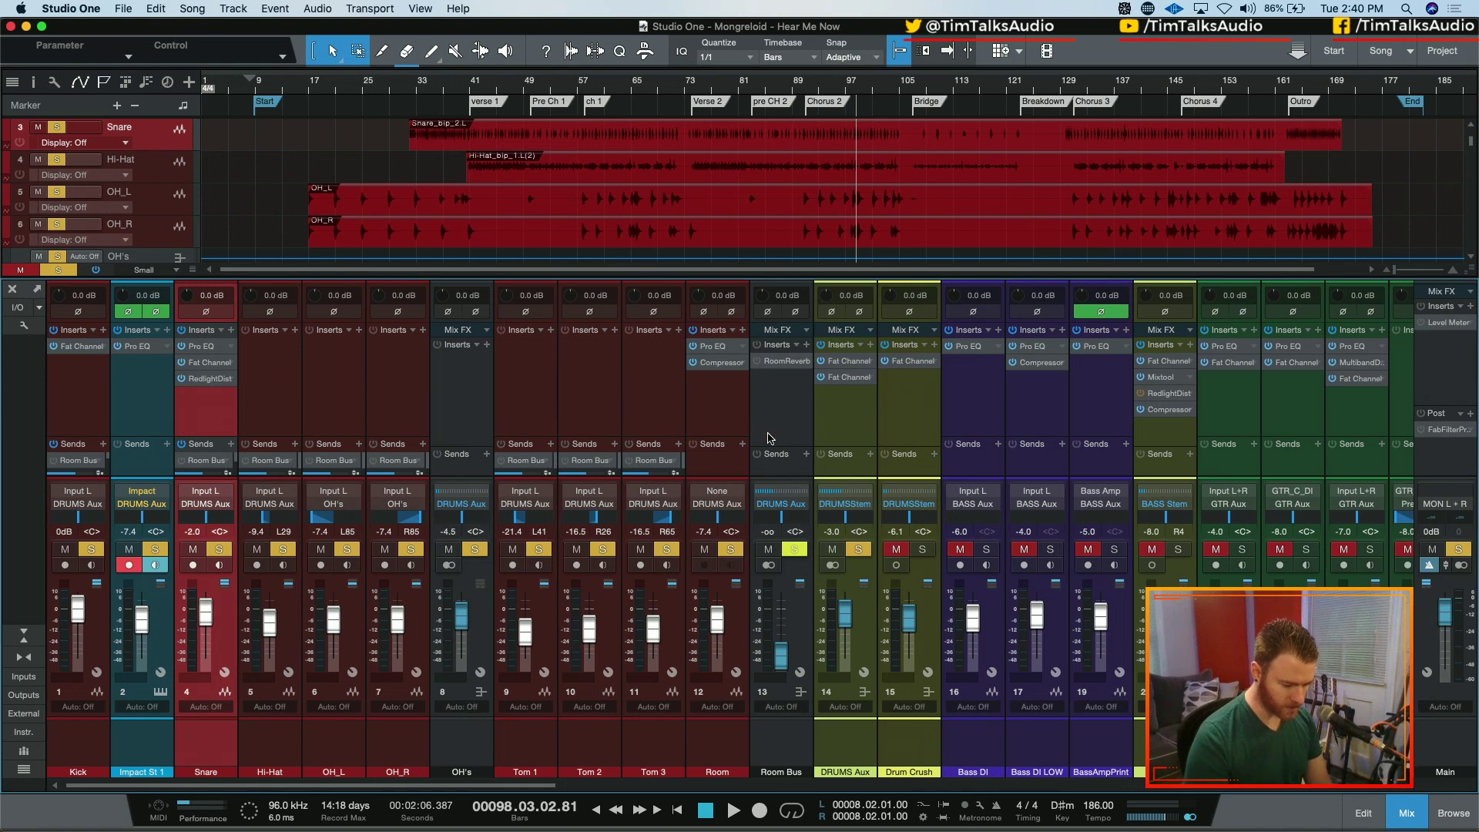
pyautogui.click(722, 754)
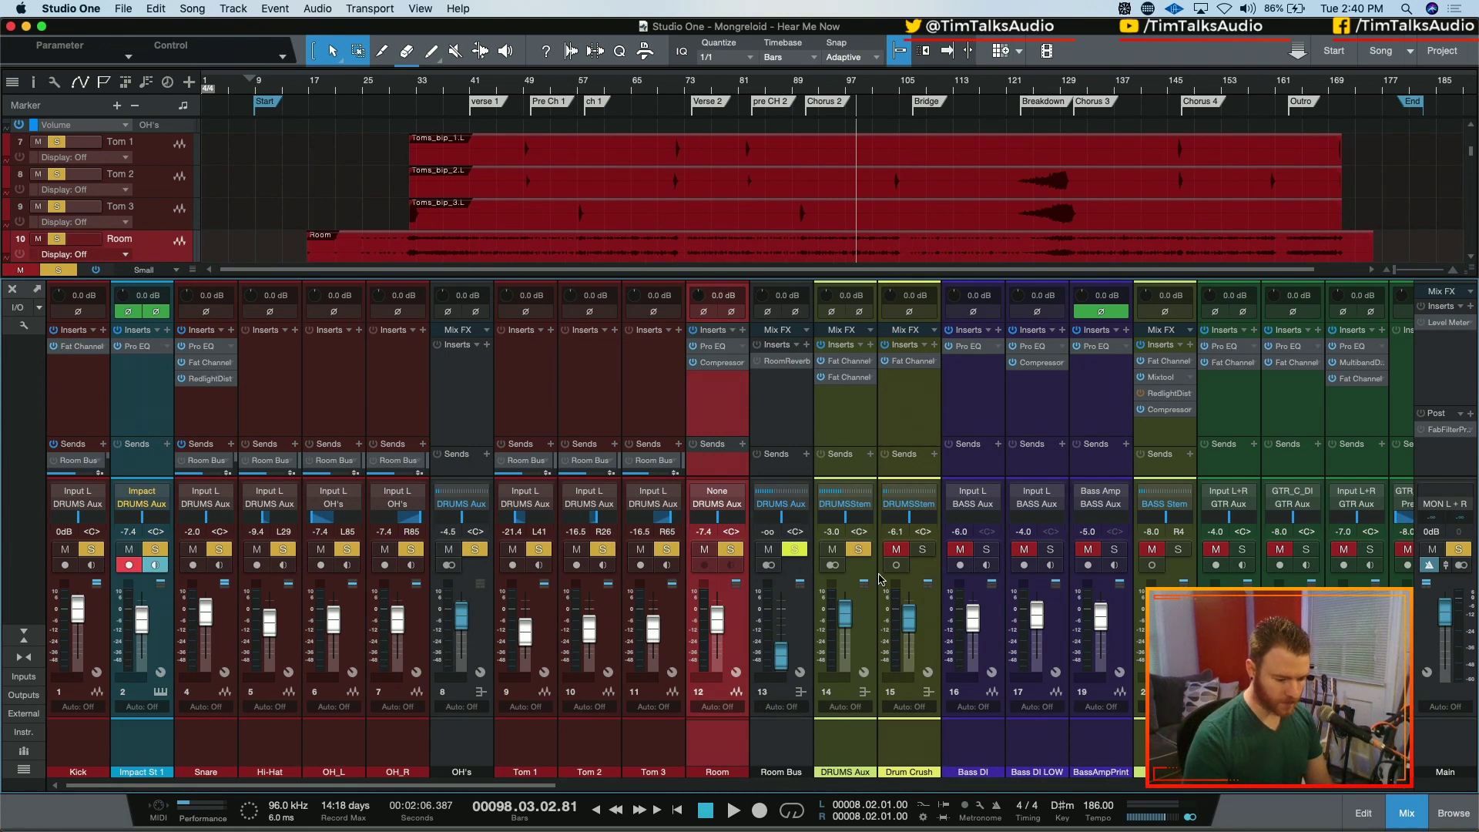
pyautogui.press('space')
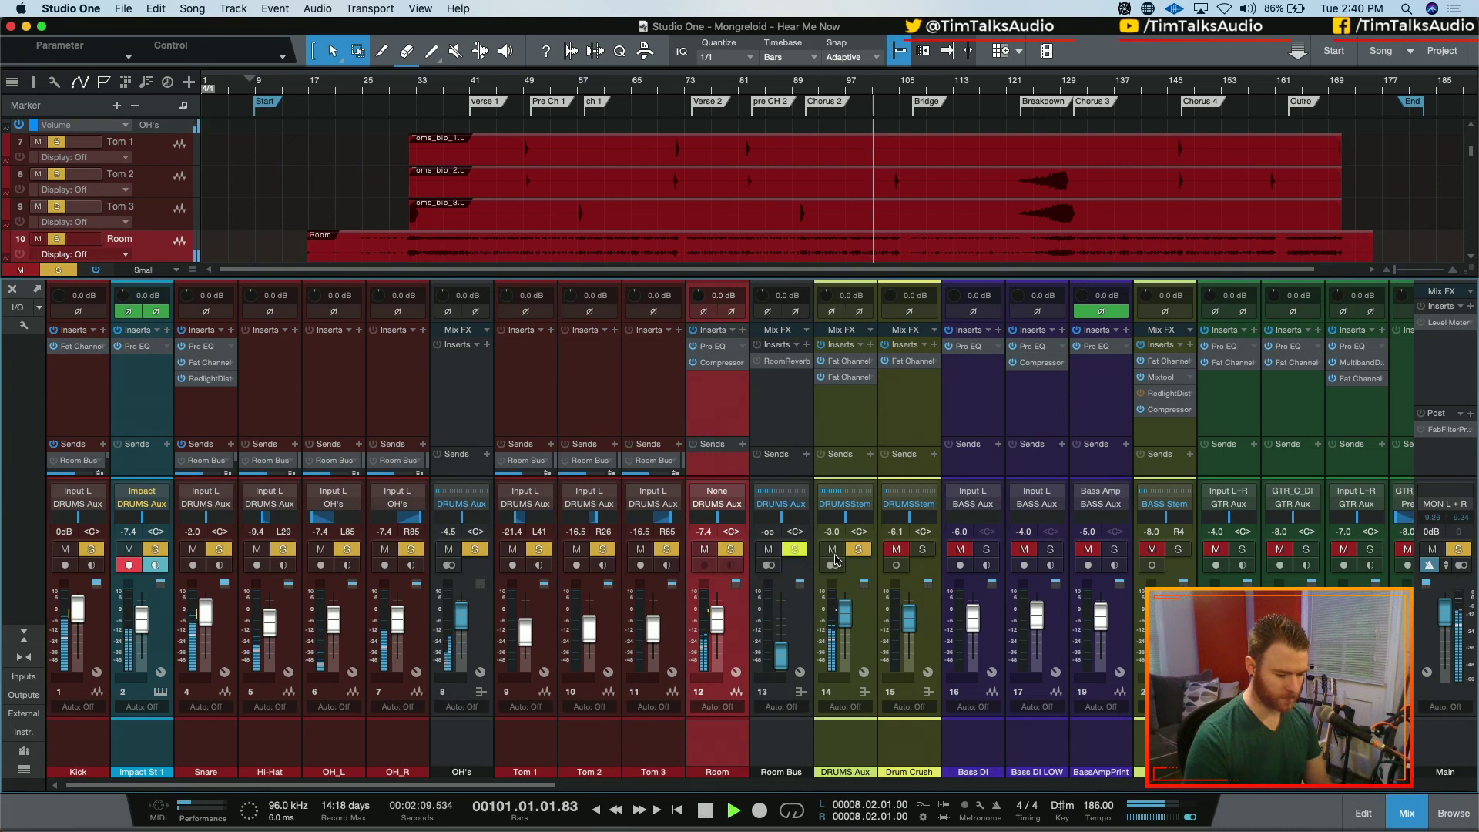
# - Solo only the Room channel, stop playback and place the playback cursor at bar 41, the start of verse 1
pyautogui.keyDown('super'); pyautogui.click(735, 552); pyautogui.keyUp('super')
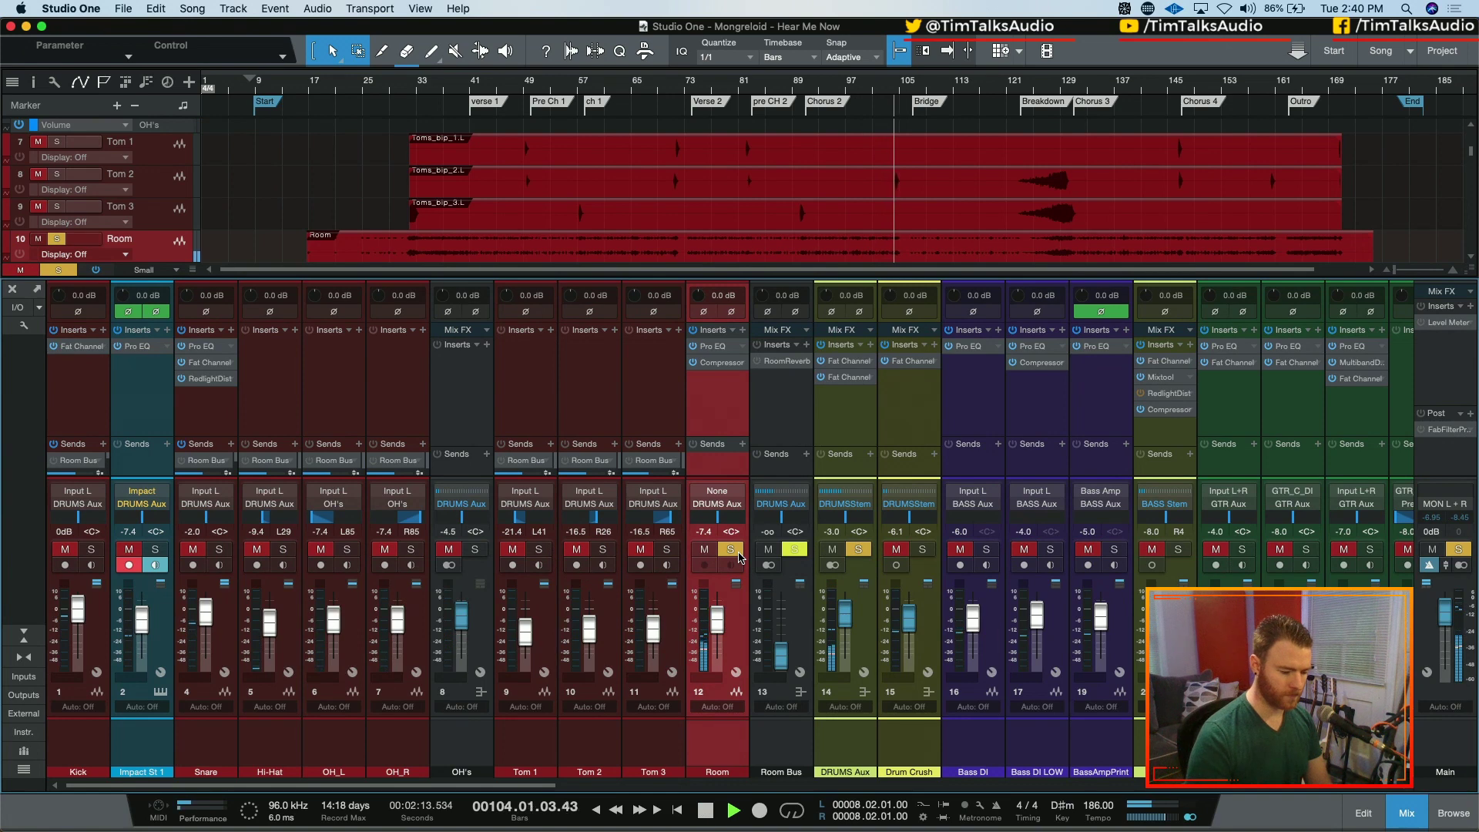
pyautogui.press('space')
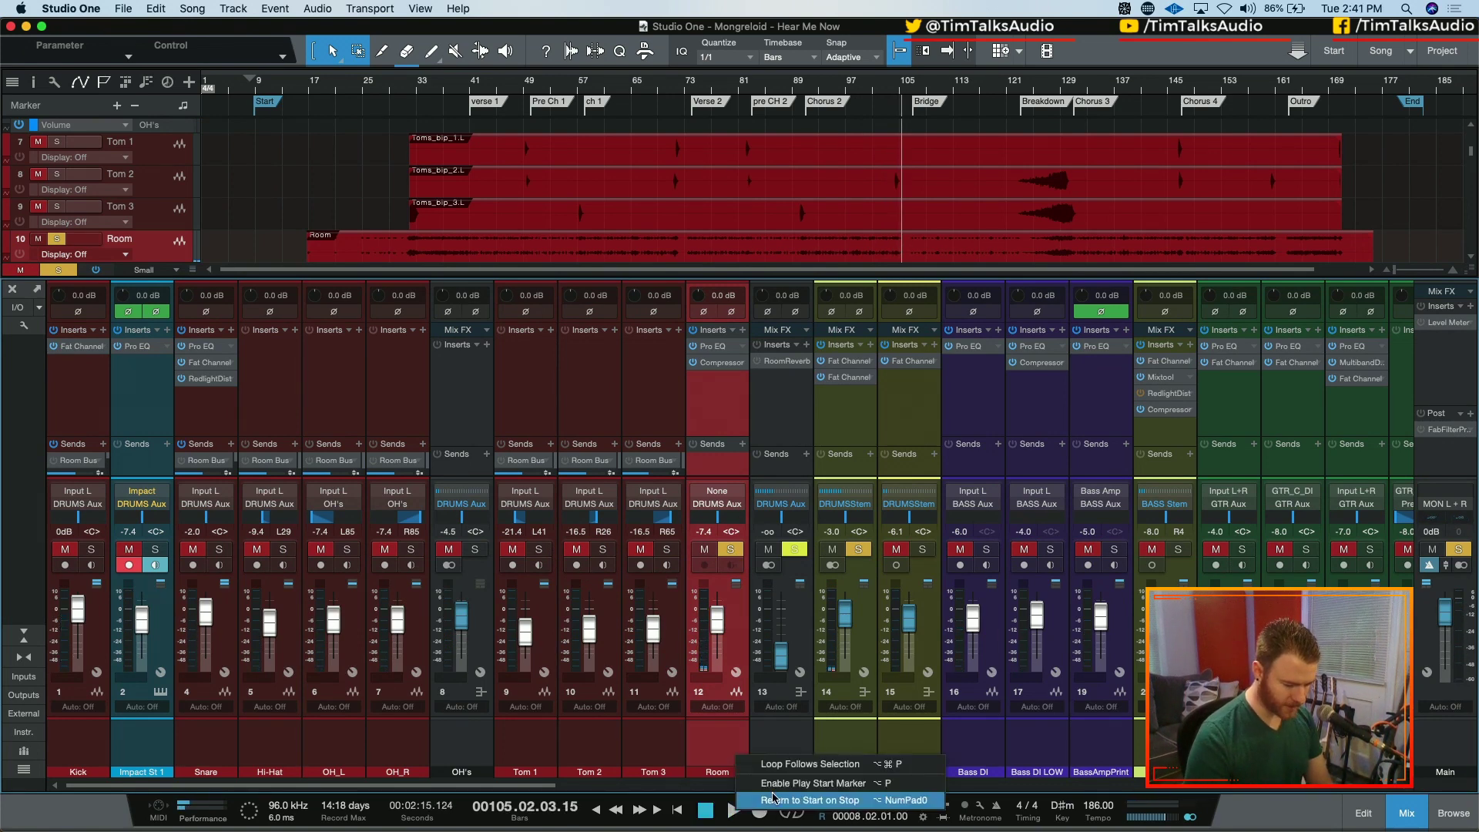
pyautogui.click(476, 86)
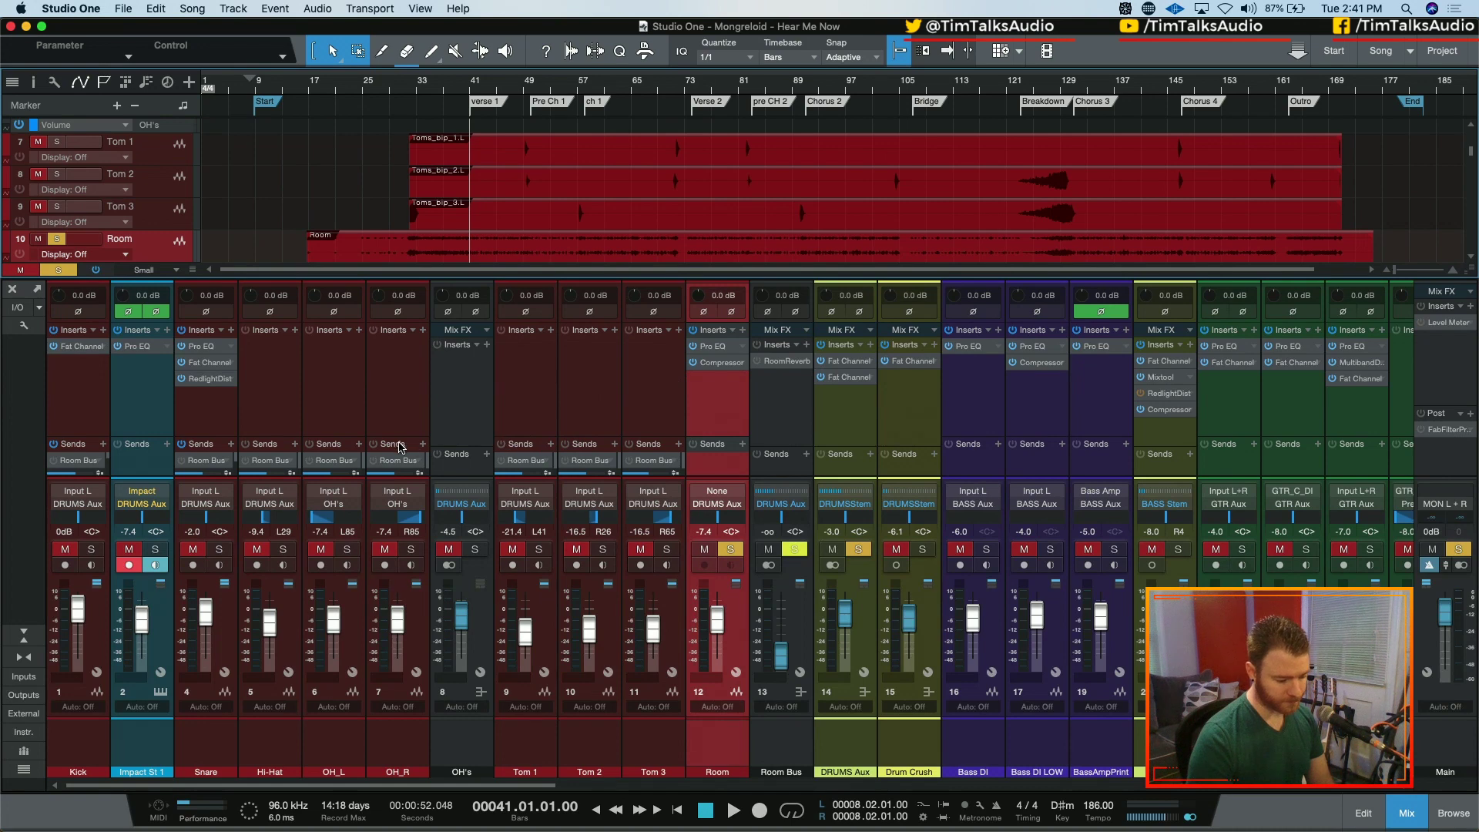
# - Enlarge the channels' send area and show the output routing options of the Flanger FX channel among the guitars
pyautogui.moveTo(392, 436); pyautogui.dragTo(401, 392)
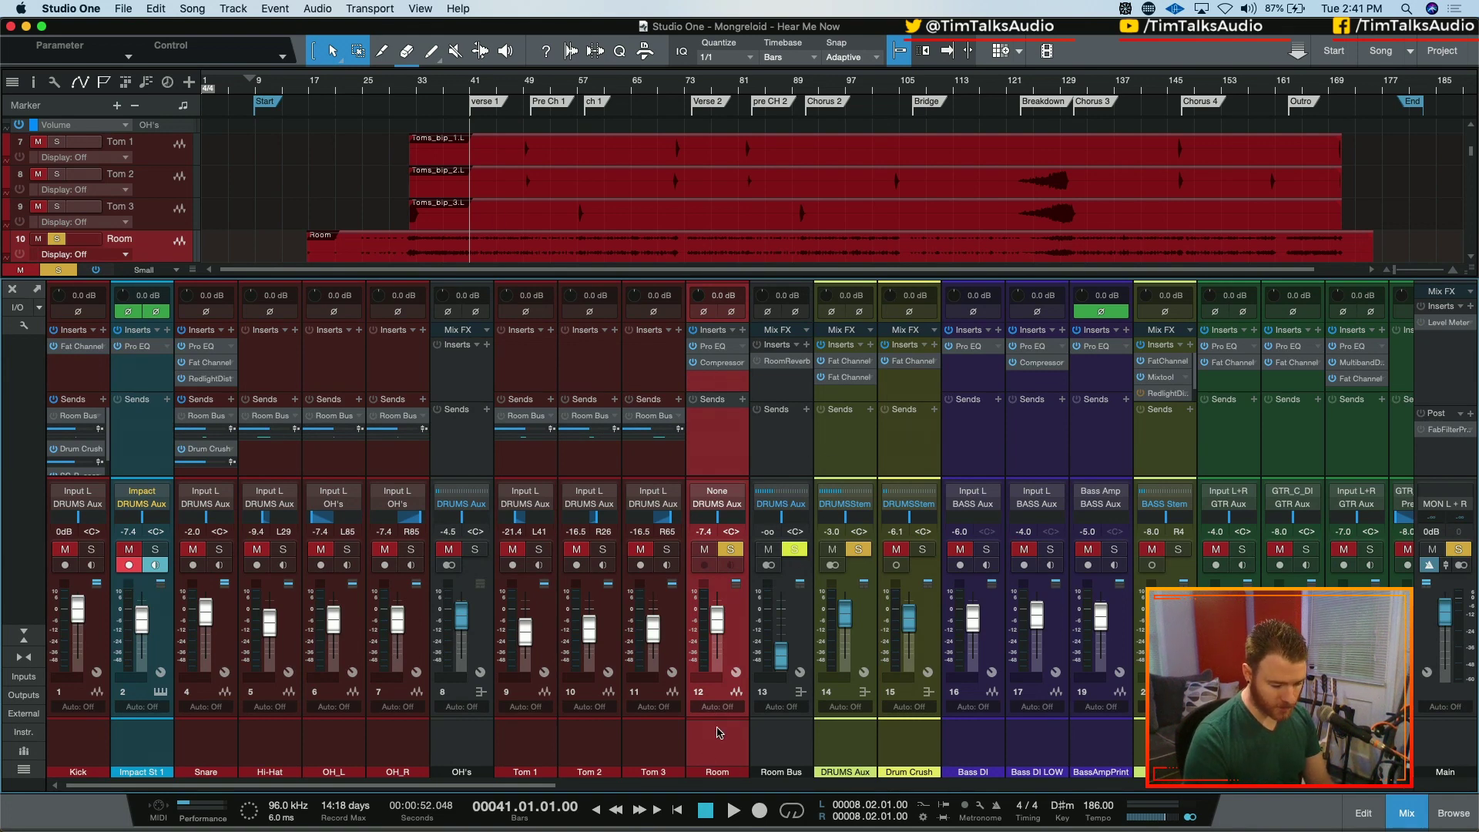
pyautogui.hscroll(5, 691, 732)
pyautogui.hscroll(8, 681, 731)
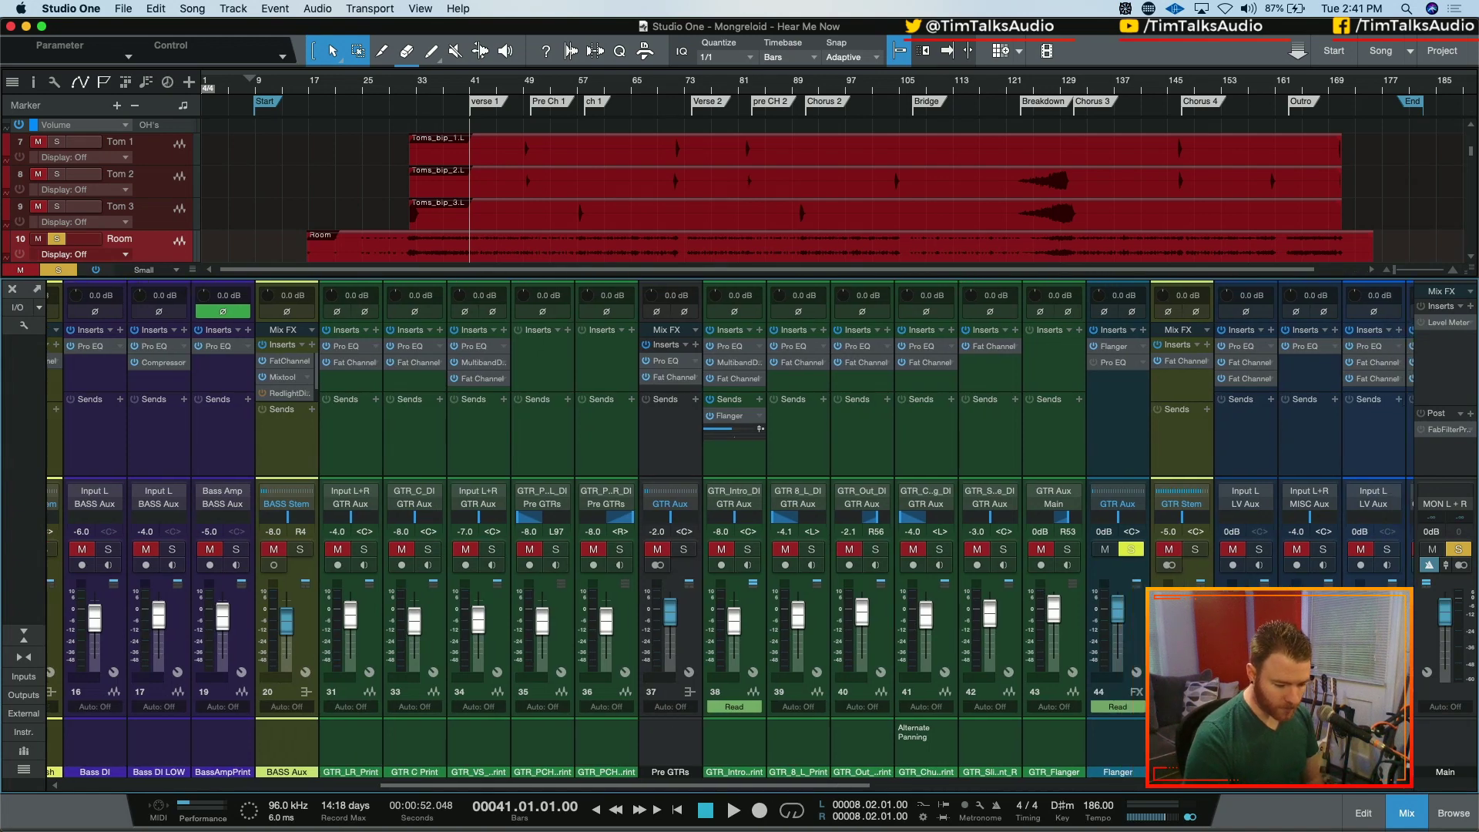
pyautogui.click(1181, 678)
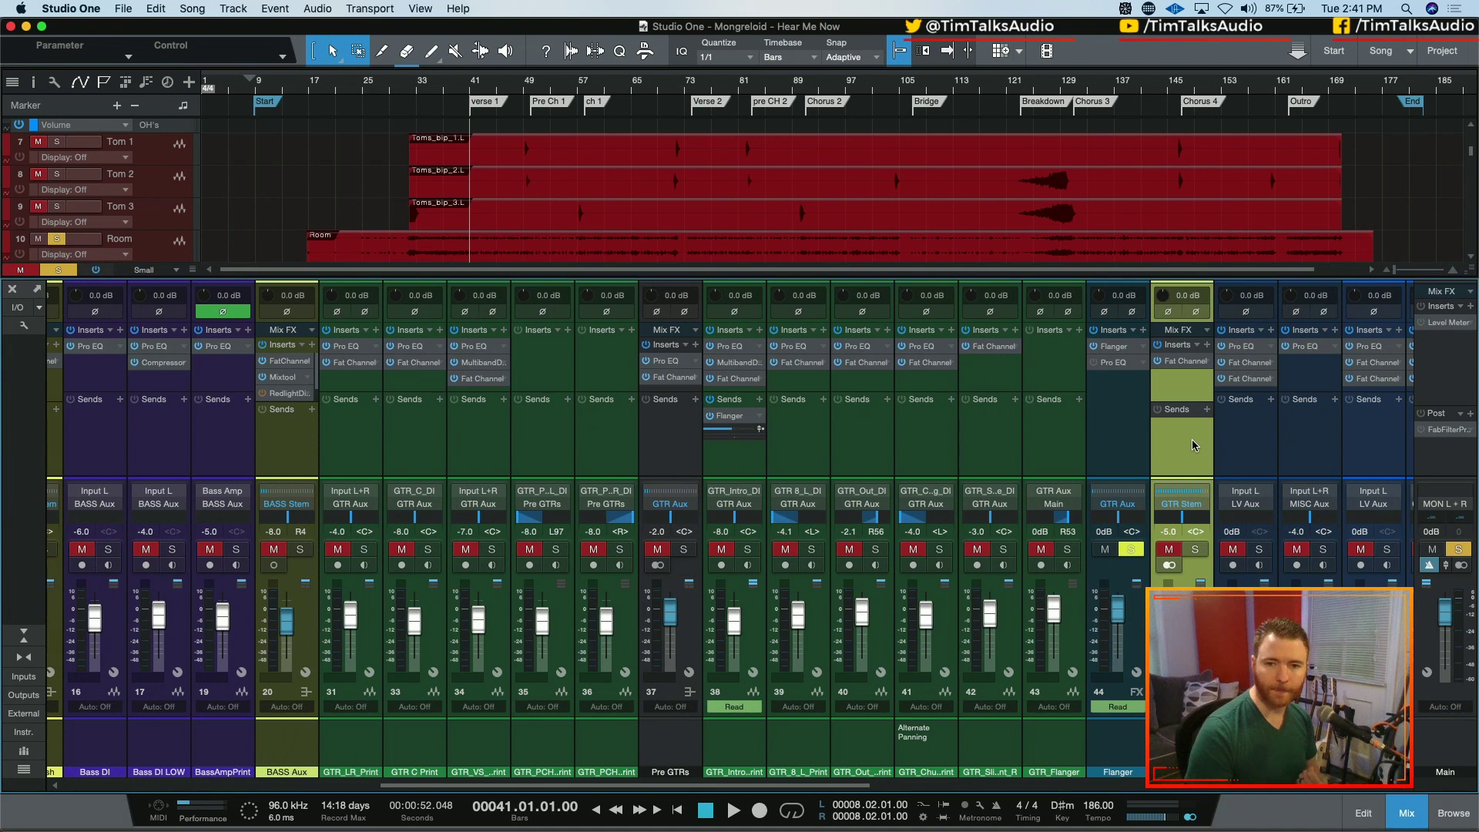
pyautogui.click(1106, 436)
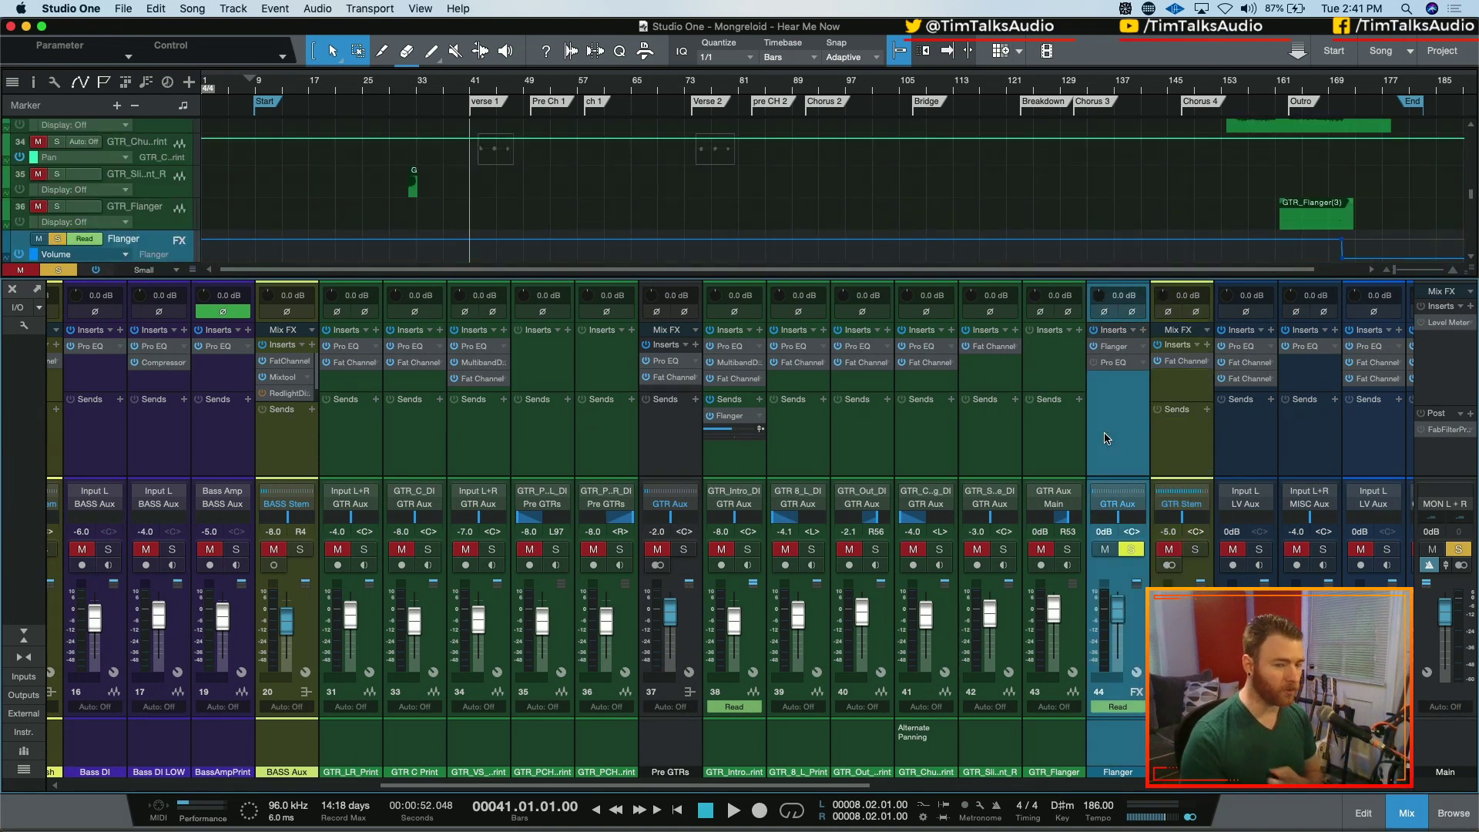
pyautogui.click(1118, 506)
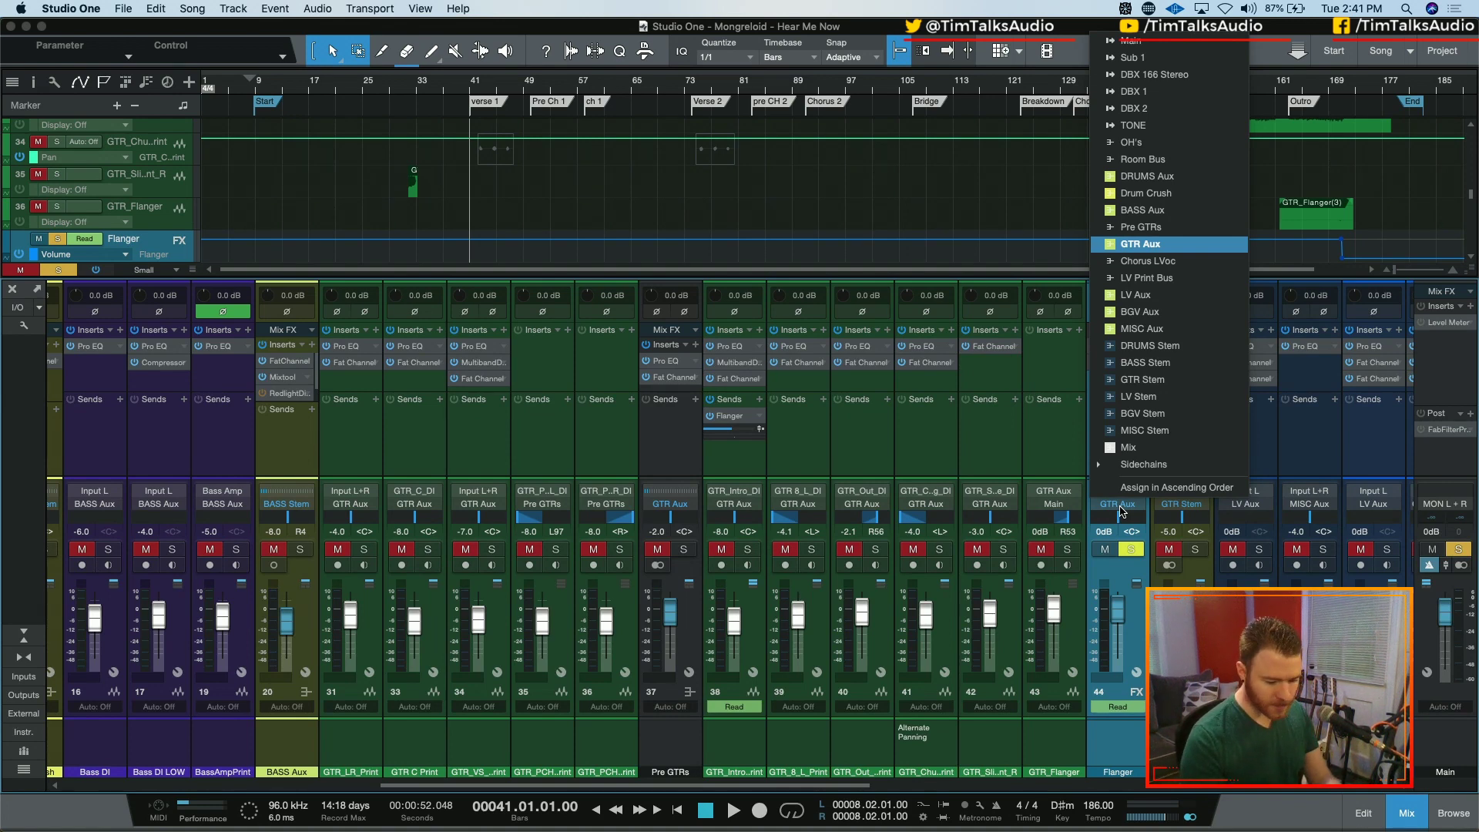
pyautogui.click(1121, 511)
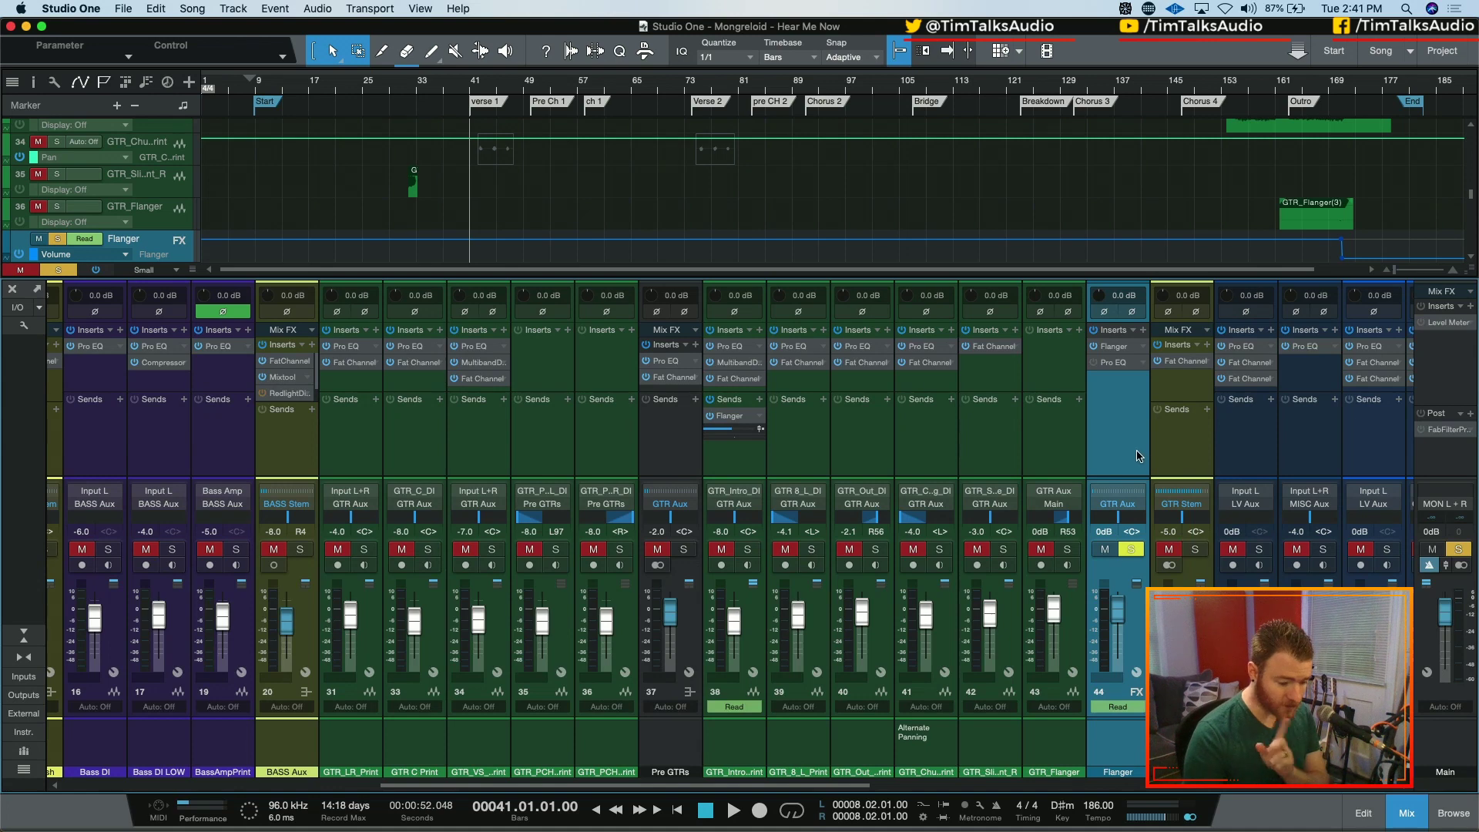
# - Select the GTR Aux bus, clear all active solos and return to the drum channels
pyautogui.click(1179, 459)
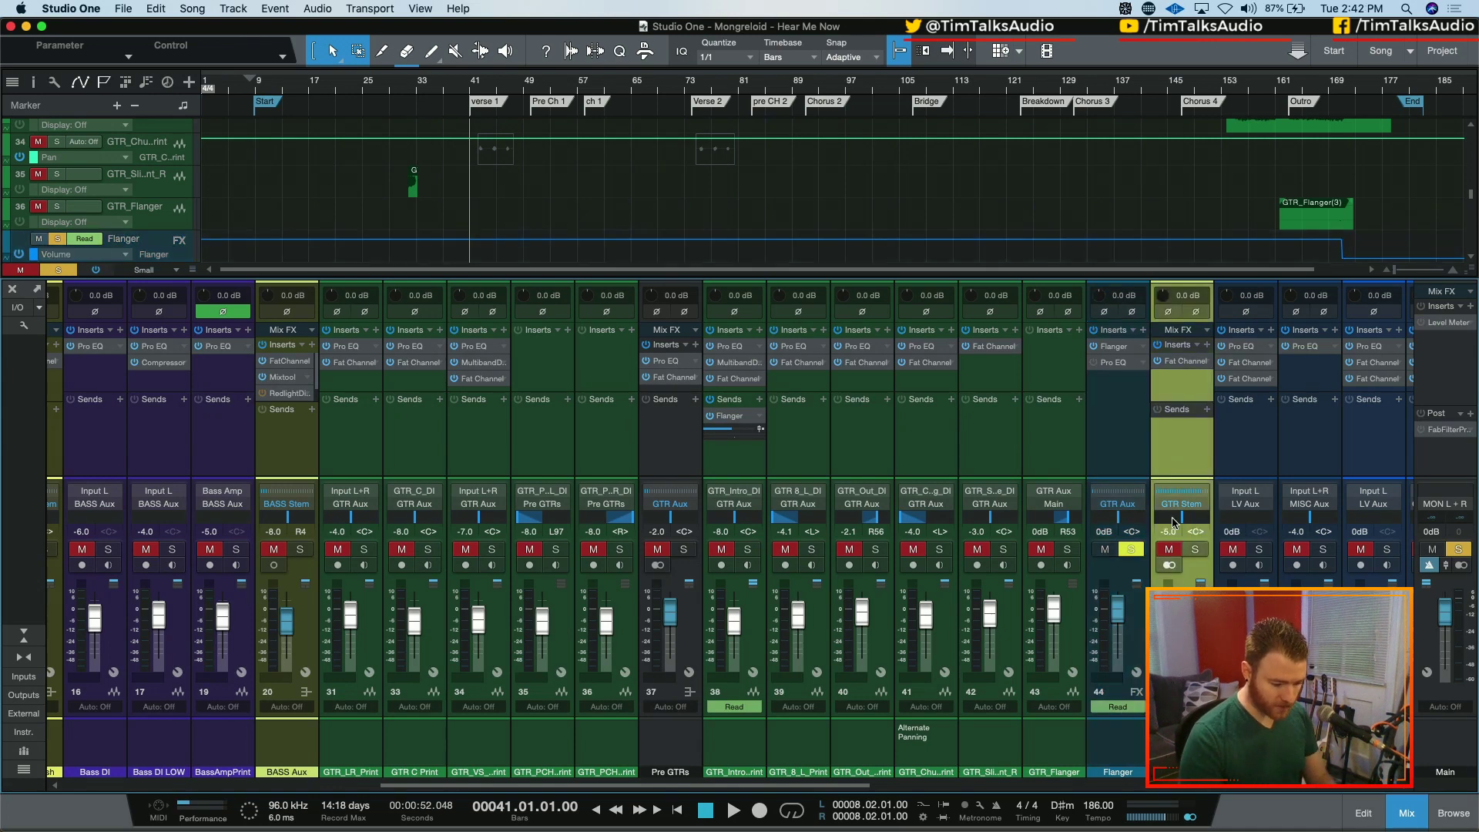
pyautogui.hotkey('shift', 's')
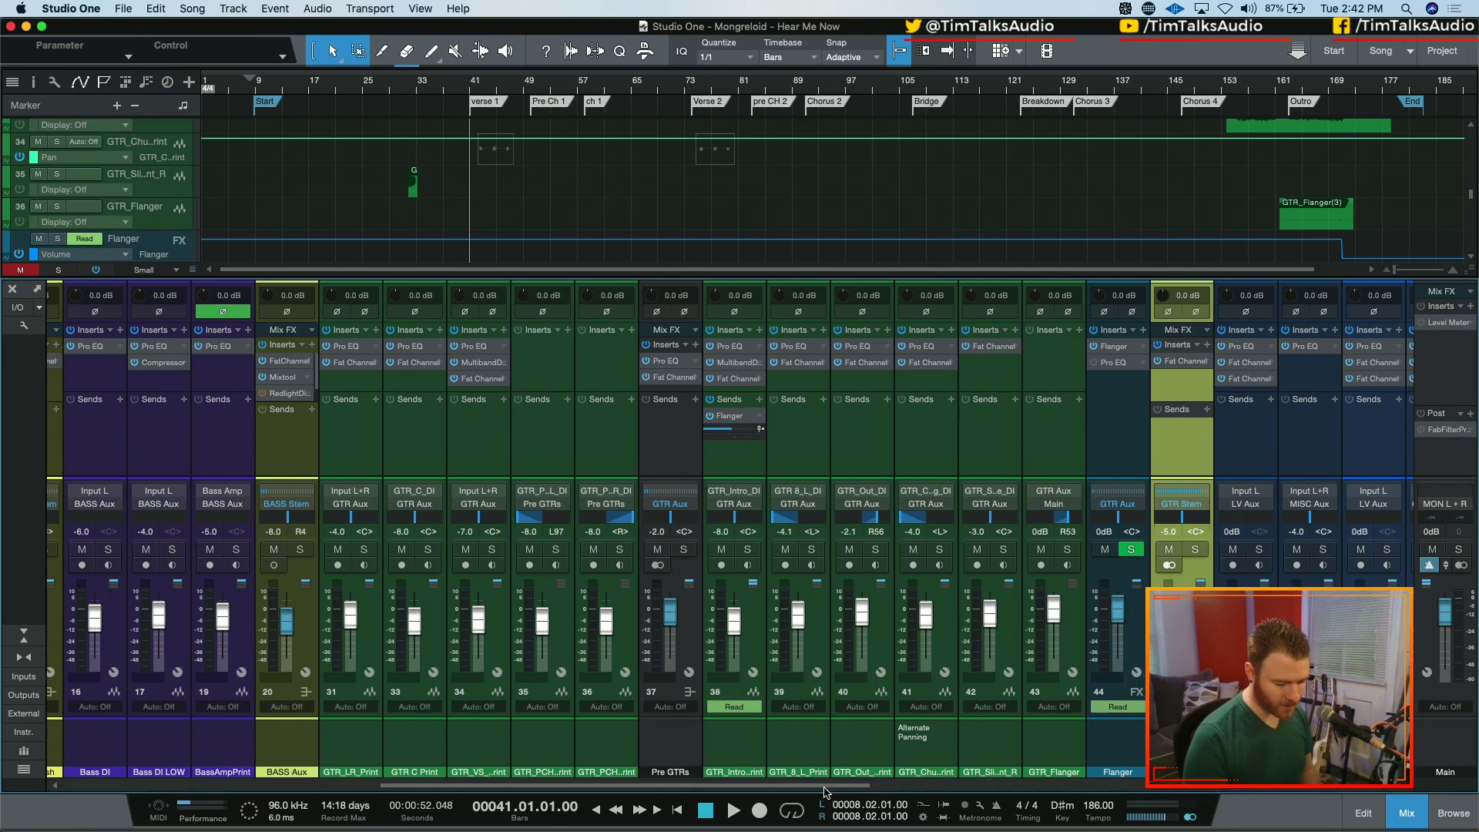
pyautogui.moveTo(821, 791); pyautogui.dragTo(343, 797)
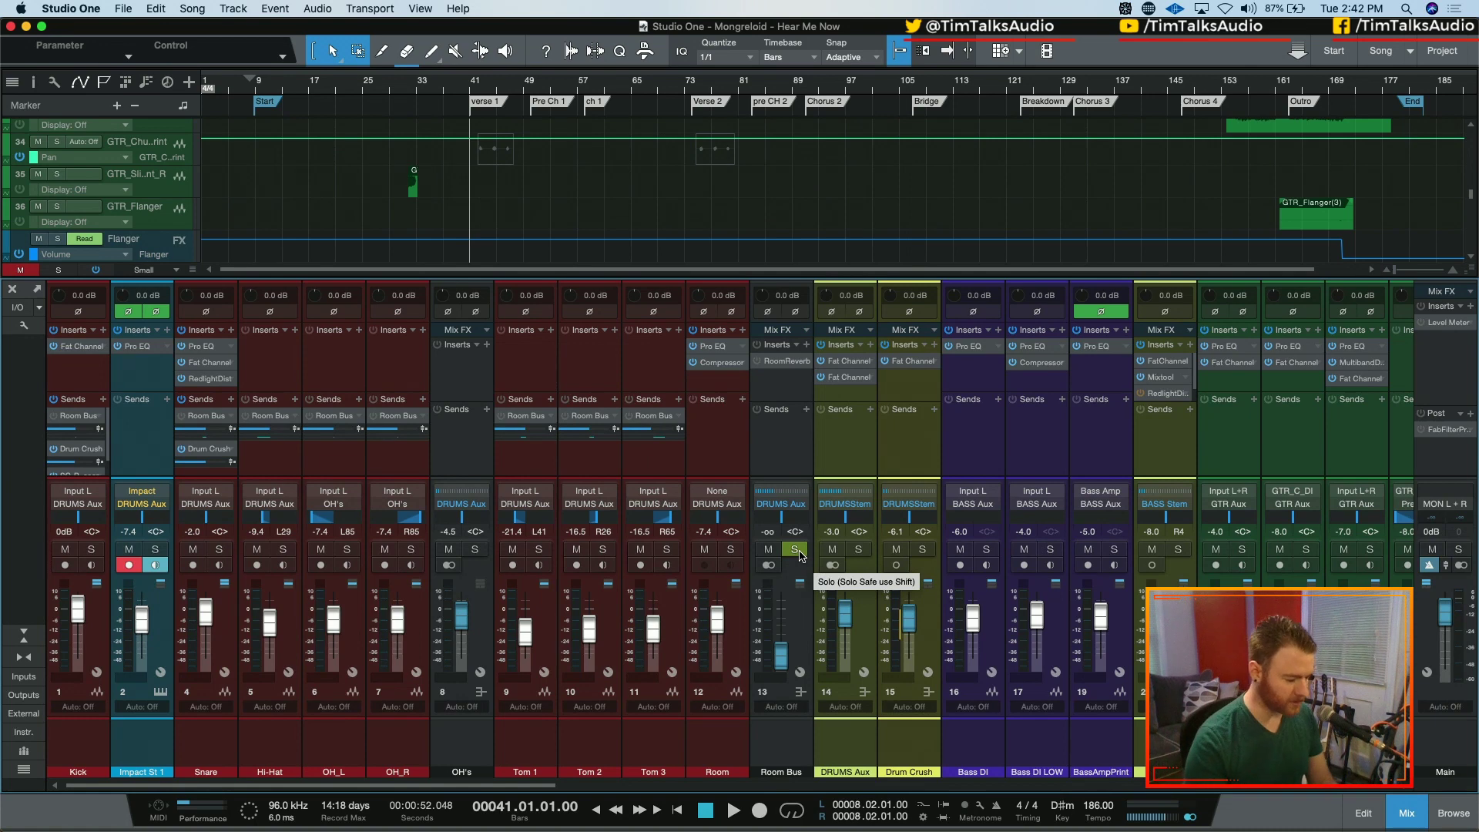
# - Add a send from the Snare channel to a new bus channel
pyautogui.click(231, 399)
pyautogui.scroll(-3, 279, 787)
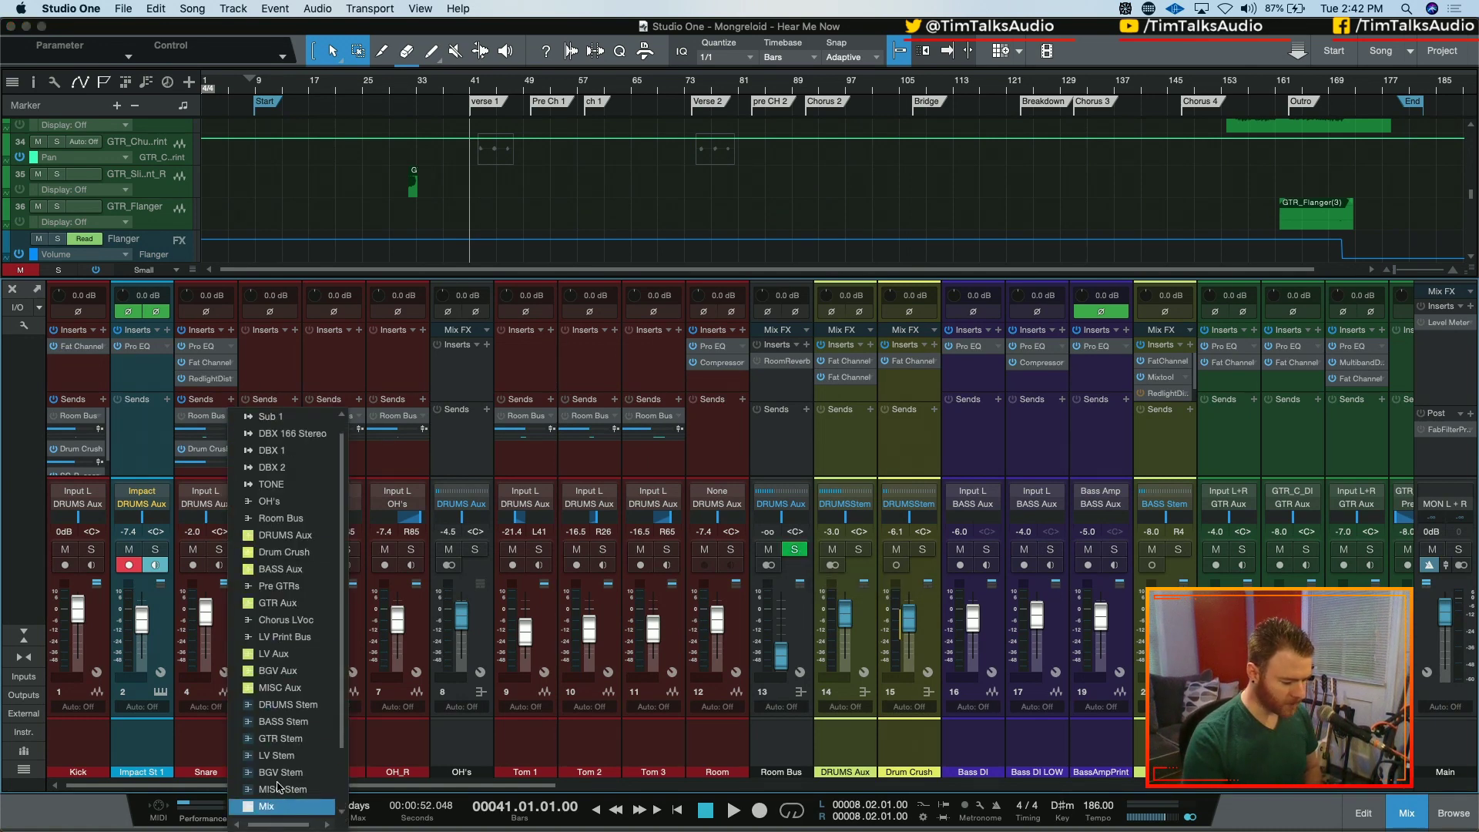
pyautogui.scroll(-3, 279, 787)
pyautogui.click(305, 794)
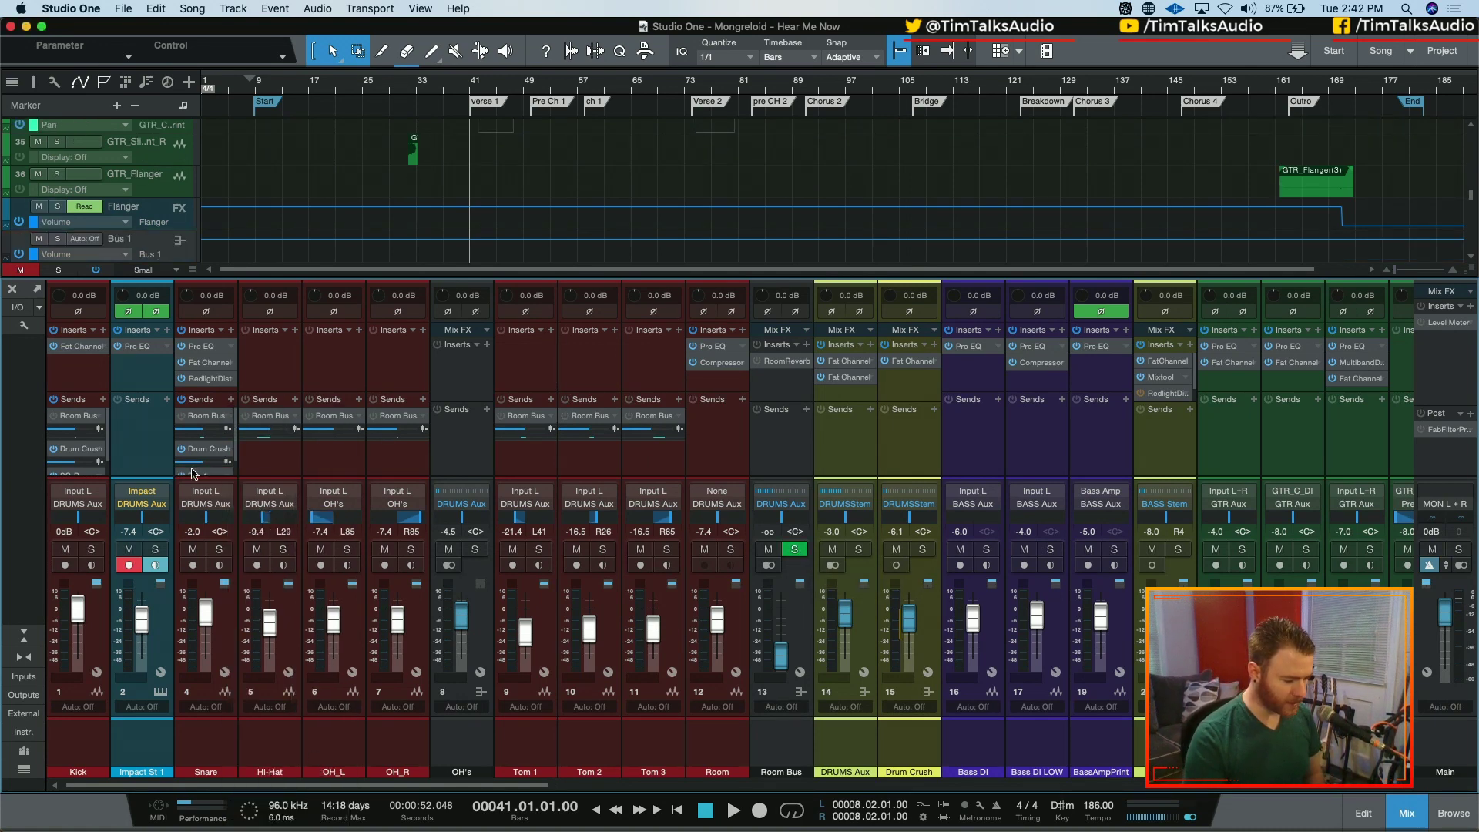
pyautogui.moveTo(237, 431); pyautogui.dragTo(238, 459)
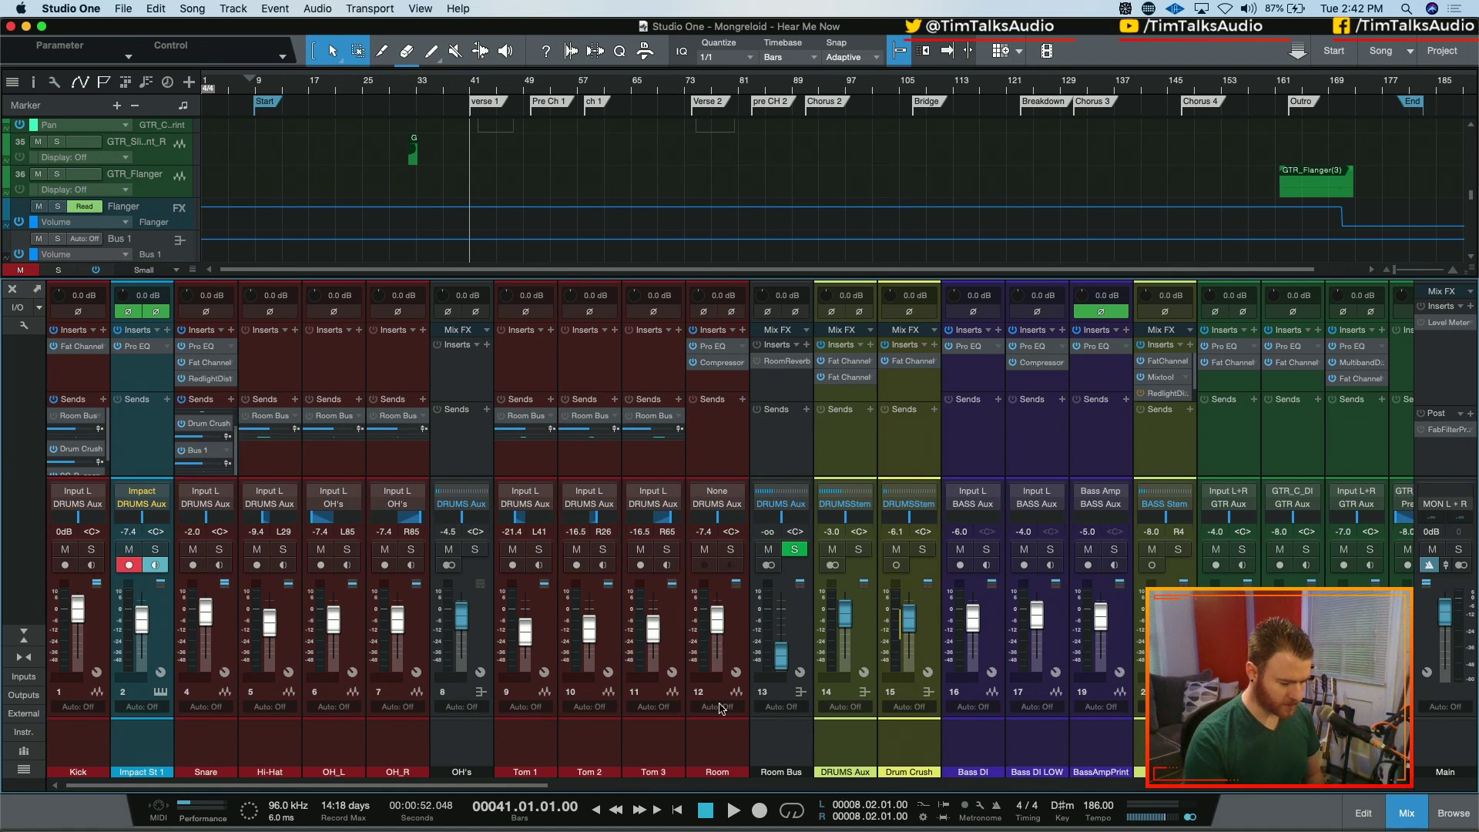
# - Show the destination of the Snare's Bus 1 send and move that bus directly after Drum Crush
pyautogui.click(192, 456)
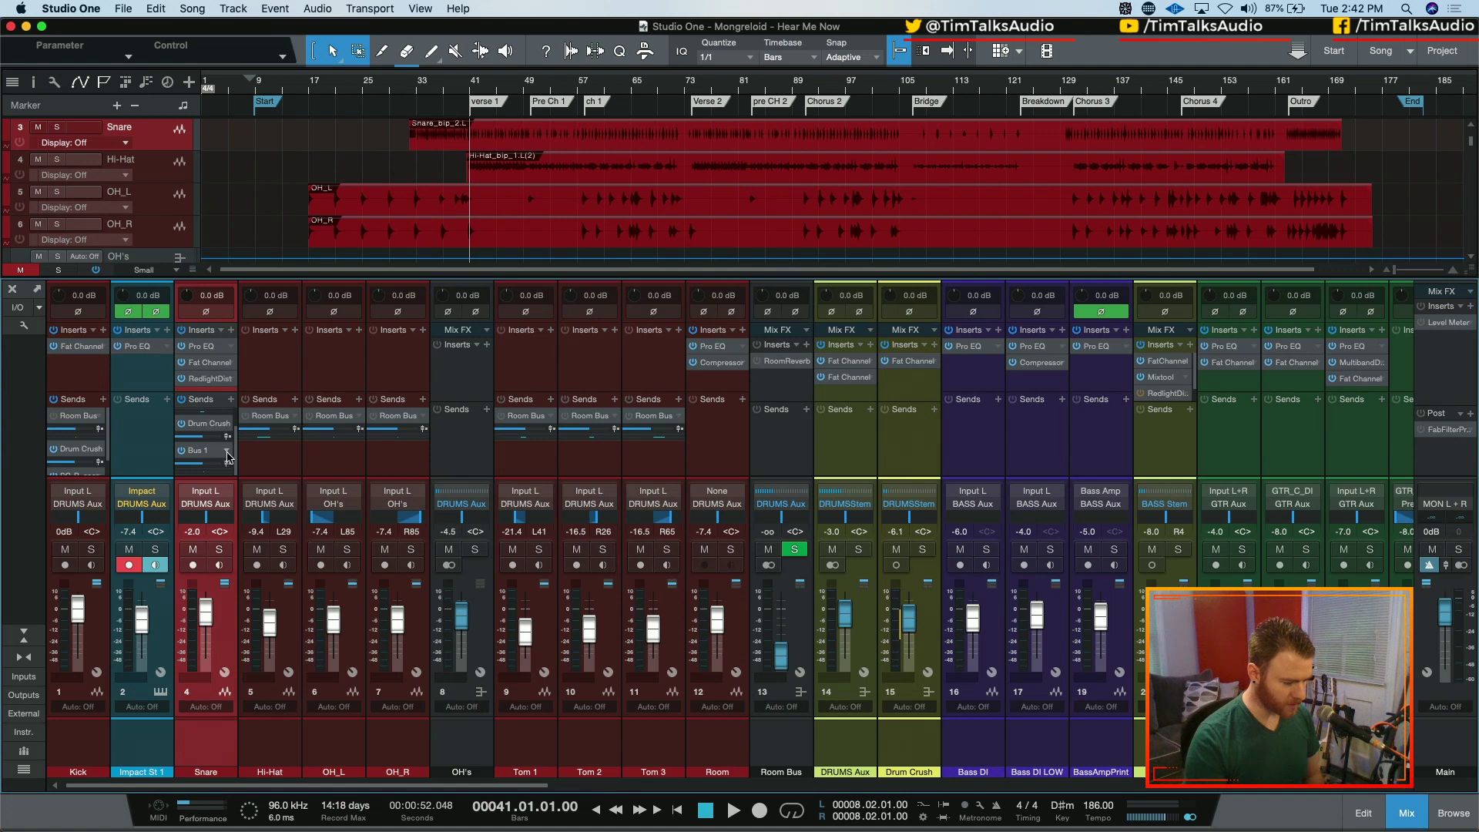
pyautogui.click(226, 452)
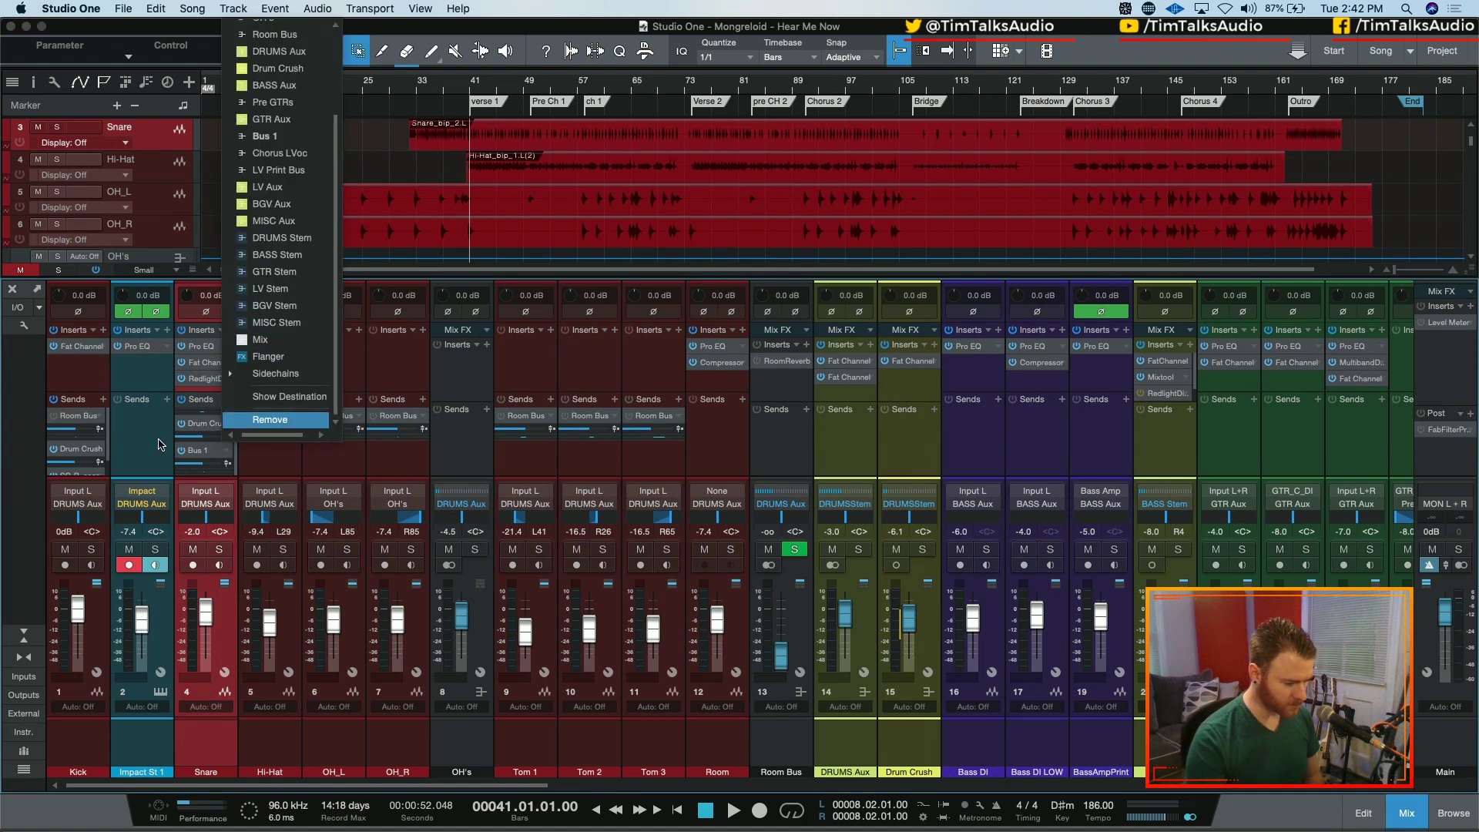
pyautogui.click(312, 396)
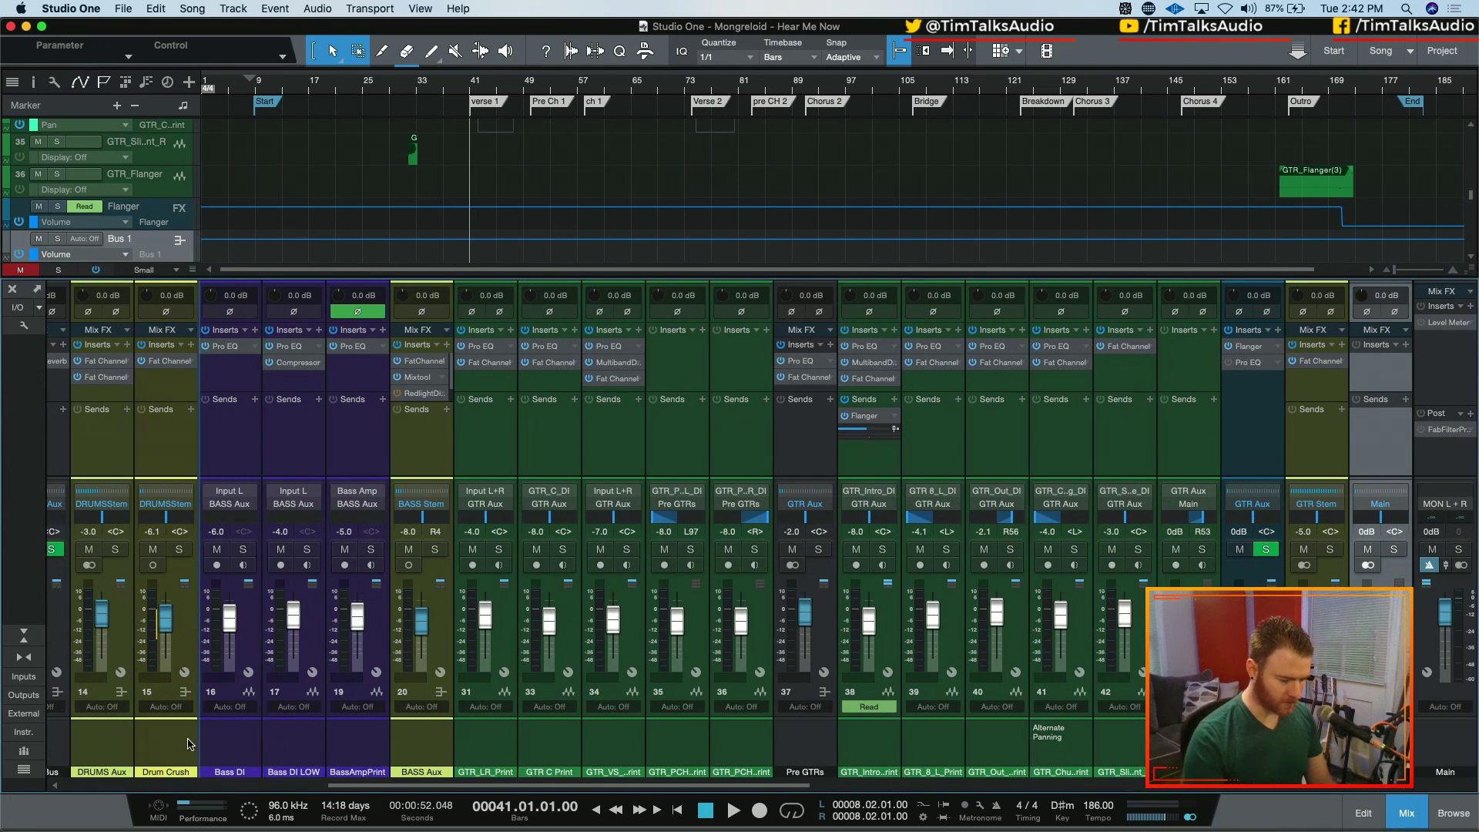
pyautogui.hscroll(-5, 320, 743)
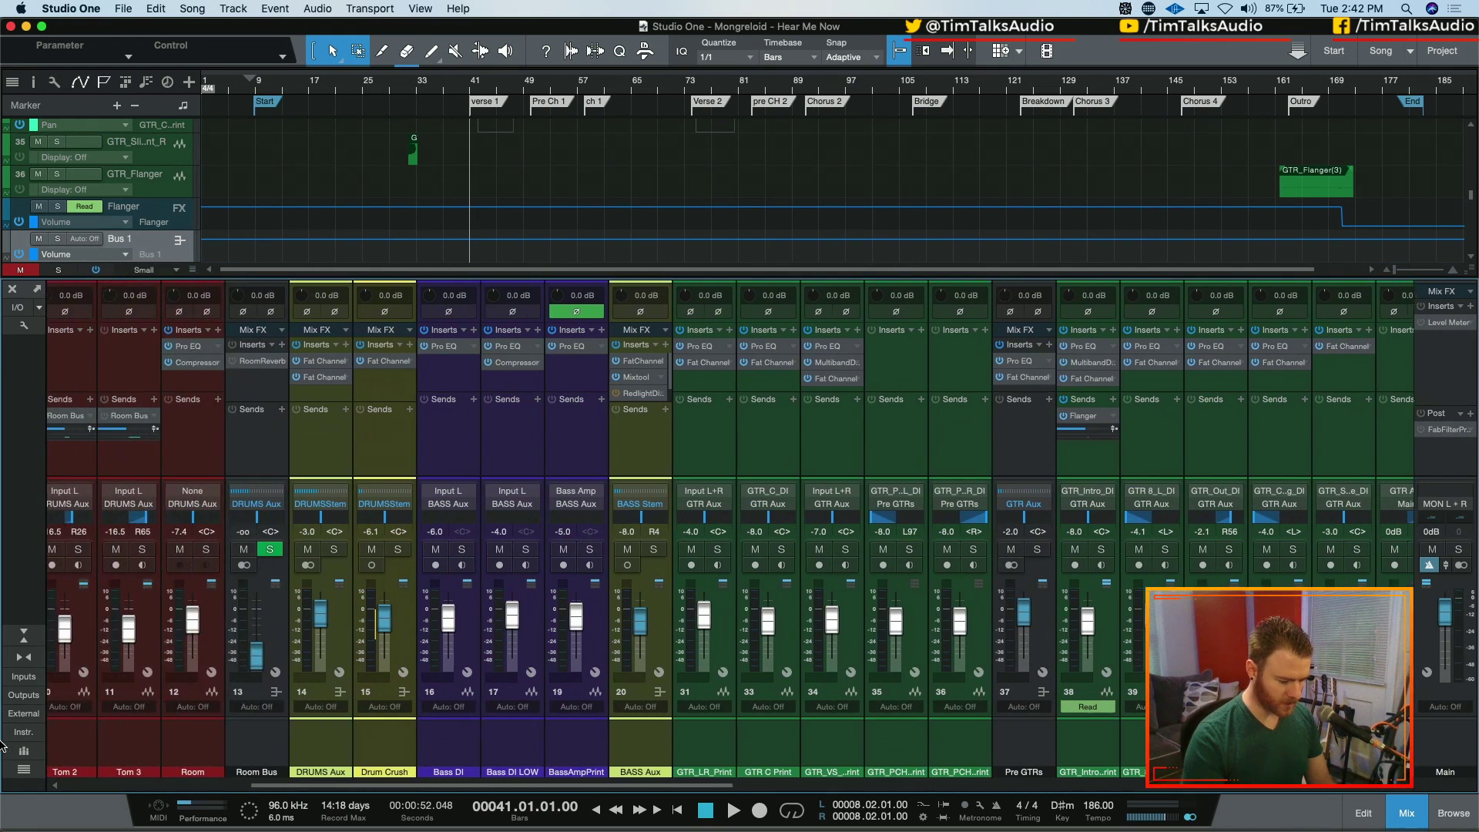
pyautogui.moveTo(322, 744); pyautogui.dragTo(472, 729)
# - Color the Bus 1 channel light yellow to resemble the neighbouring DRUMS Aux and Drum Crush buses
pyautogui.click(518, 773)
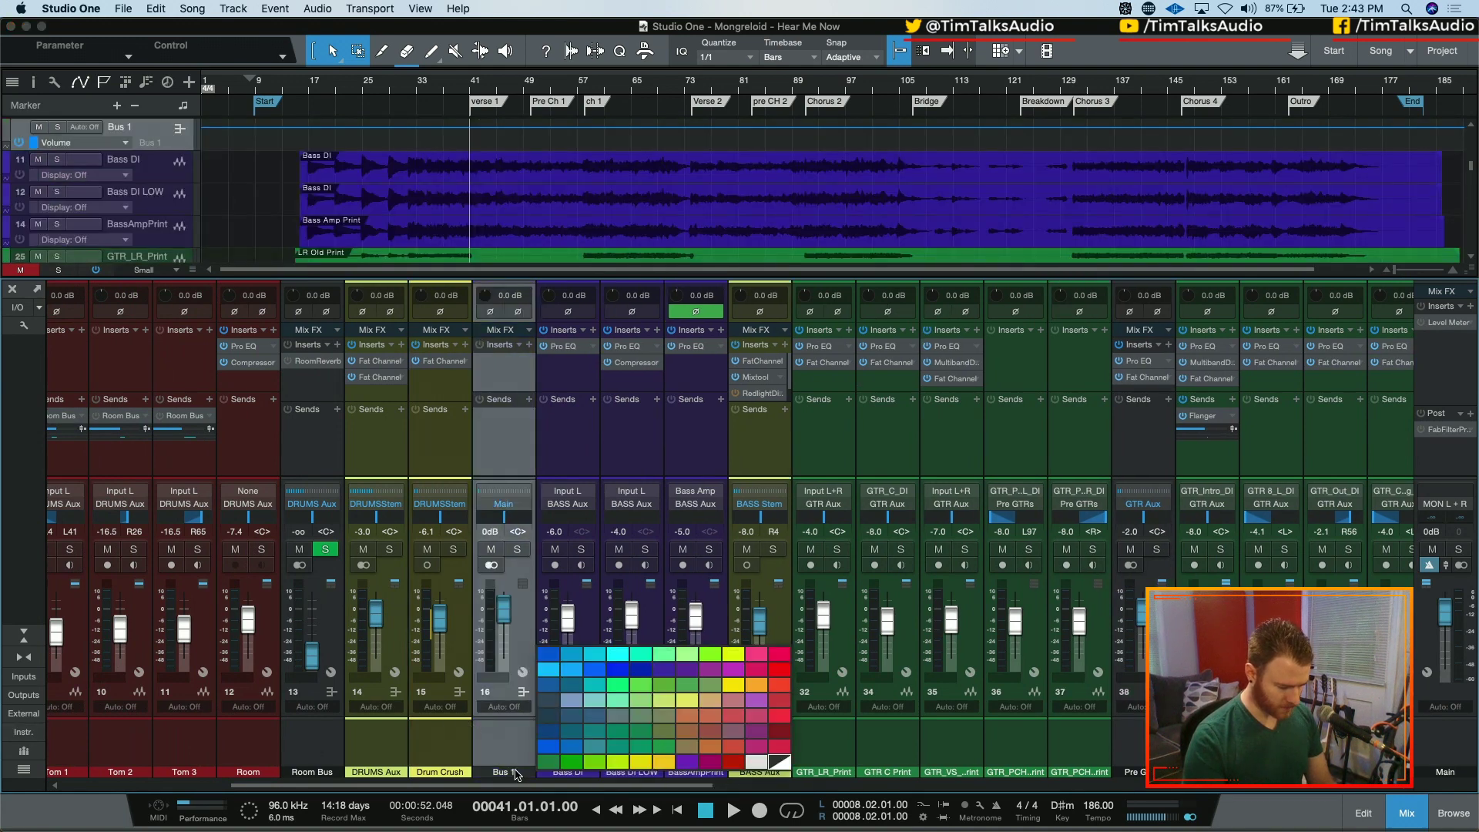
pyautogui.click(647, 762)
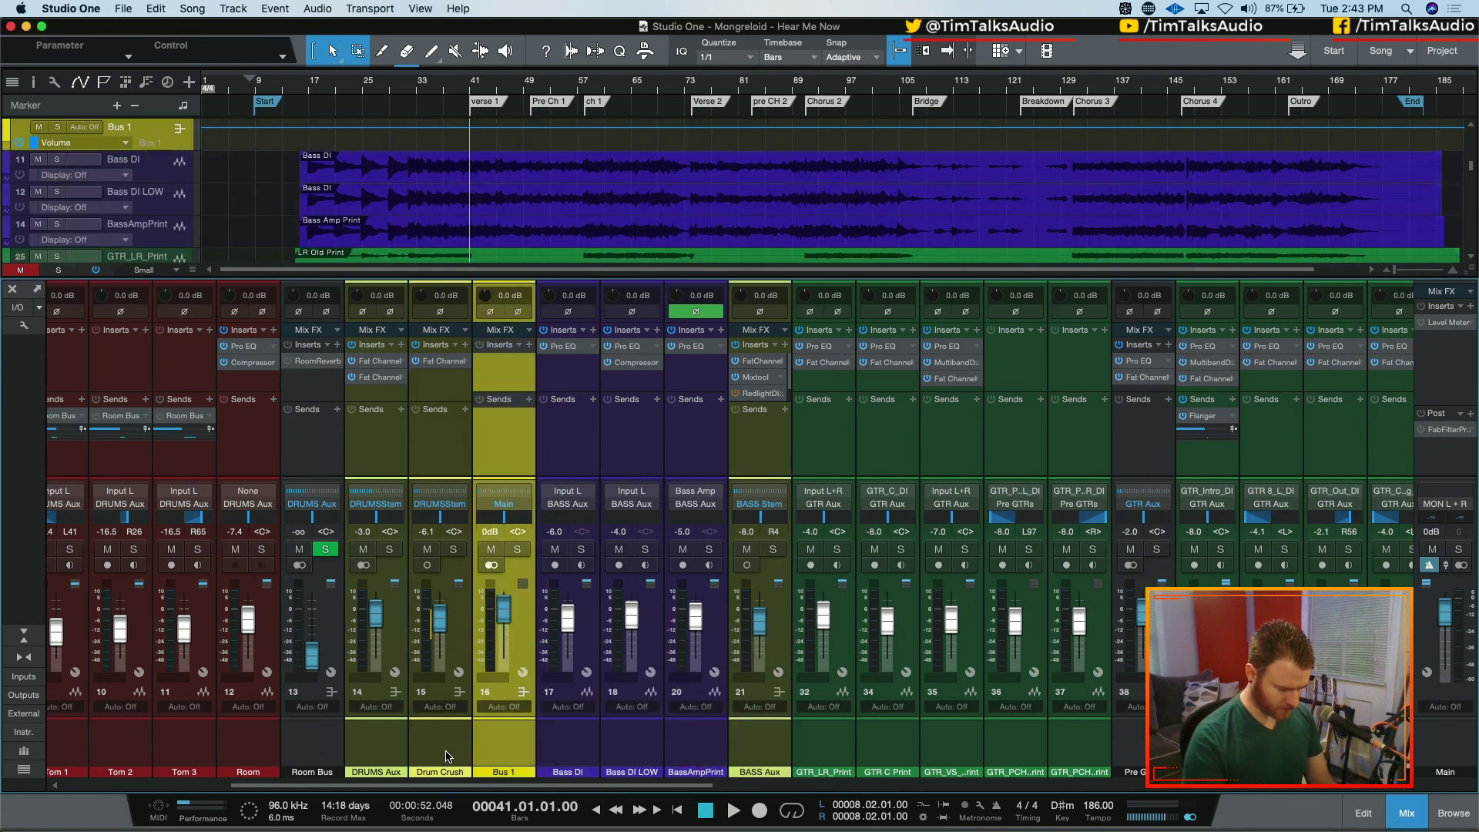
pyautogui.click(516, 772)
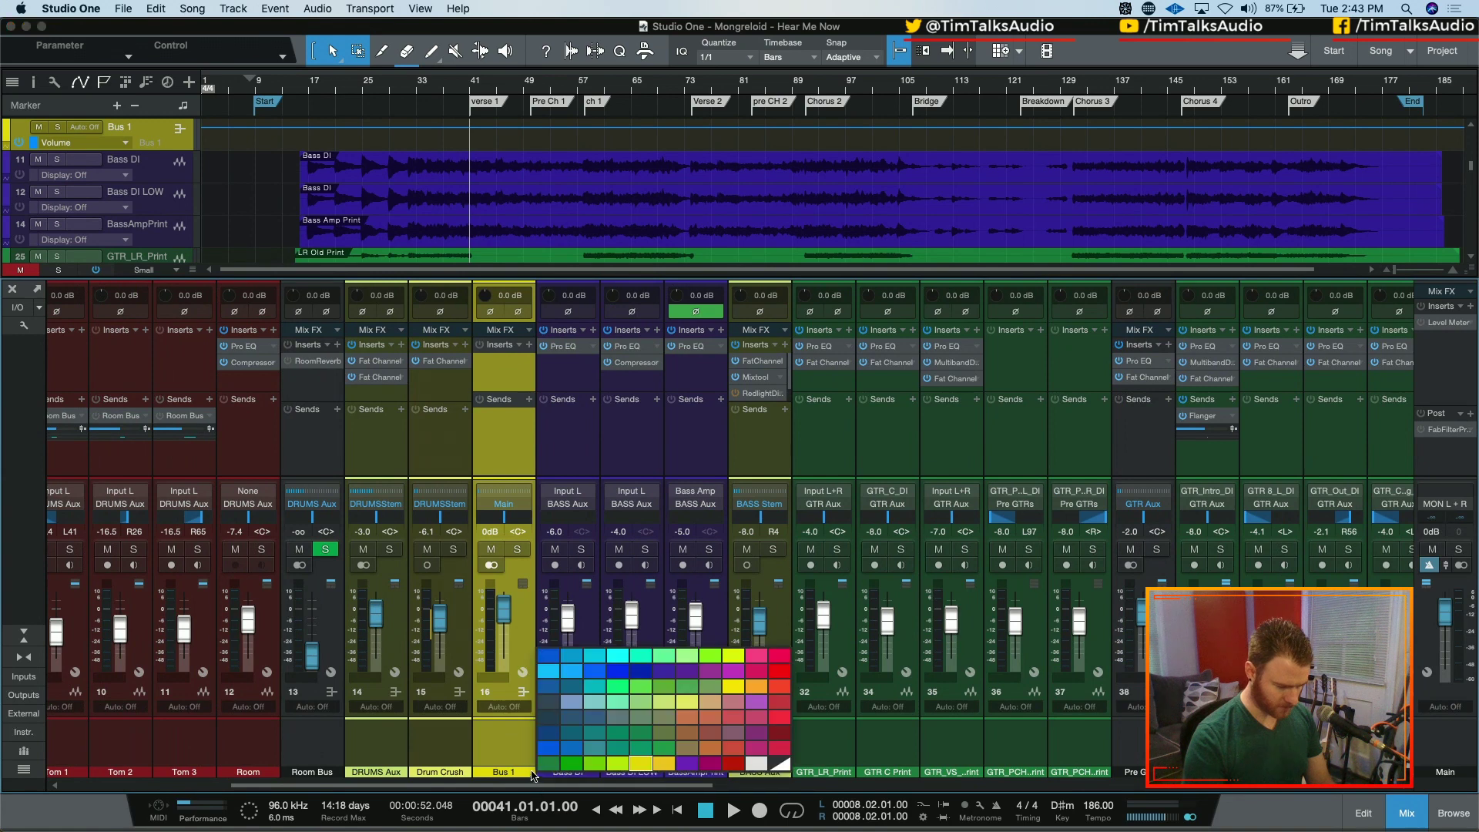
pyautogui.click(689, 698)
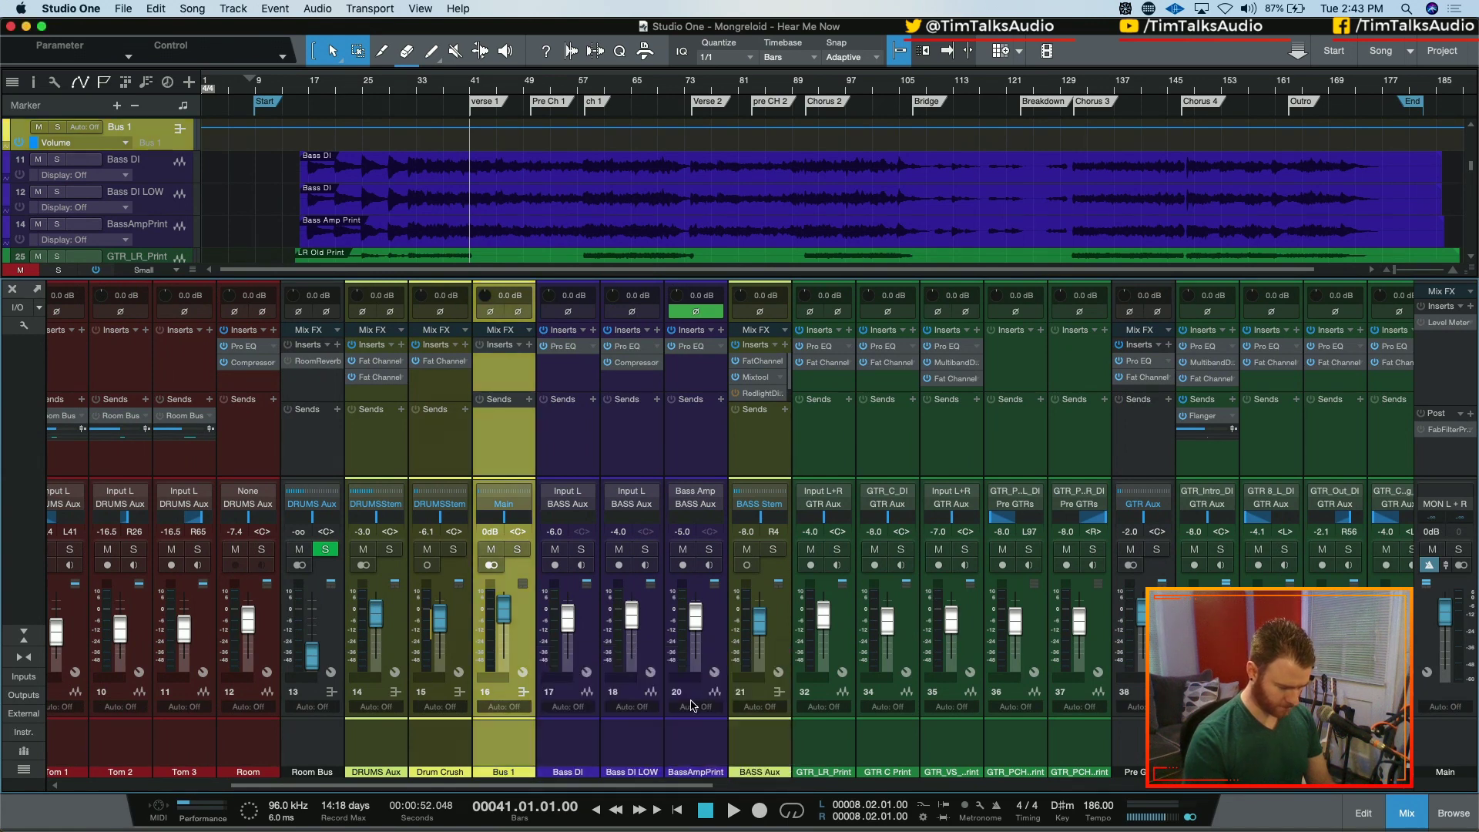
# - Rename Bus 1 as Snare Plate
pyautogui.doubleClick(503, 775)
pyautogui.write('Snare Pl')
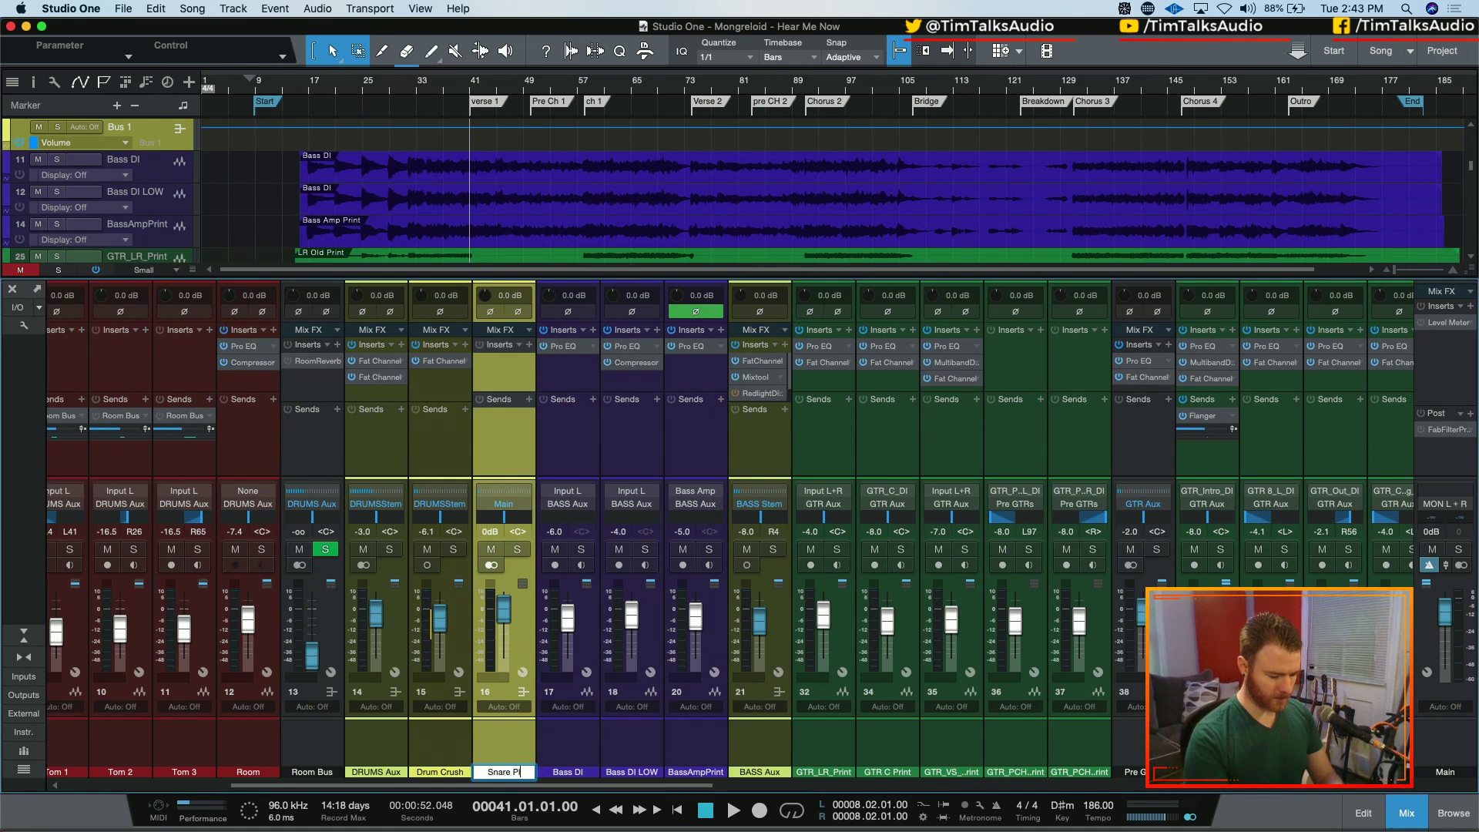
pyautogui.write('ayte')
pyautogui.press('BackSpace')
pyautogui.press('BackSpace')
pyautogui.press('BackSpace')
pyautogui.write('te')
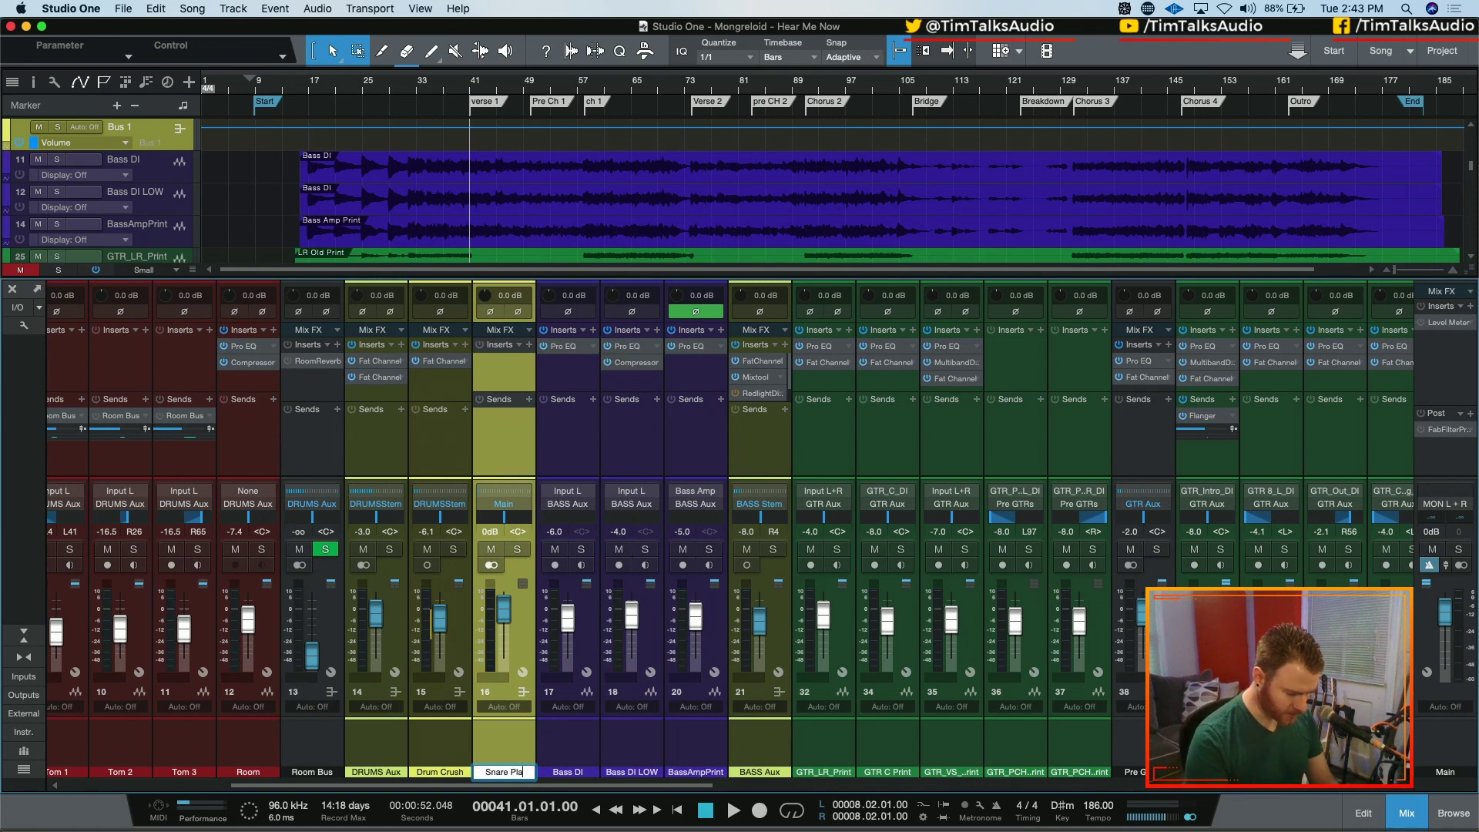
pyautogui.press('Return')
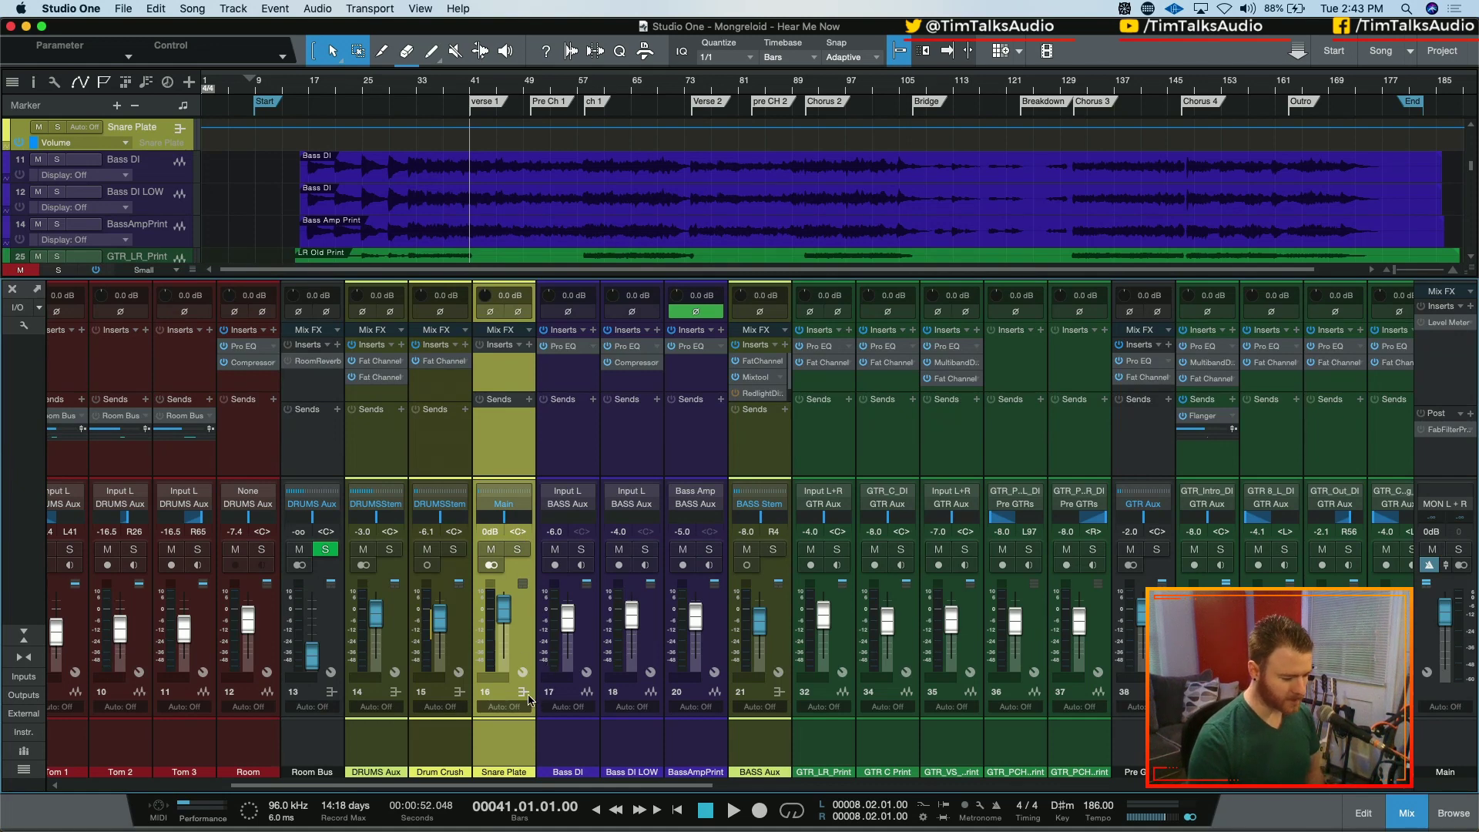
# - Set the Snare Plate bus to solo safe and route its output to the Mix bus
pyautogui.click(519, 549)
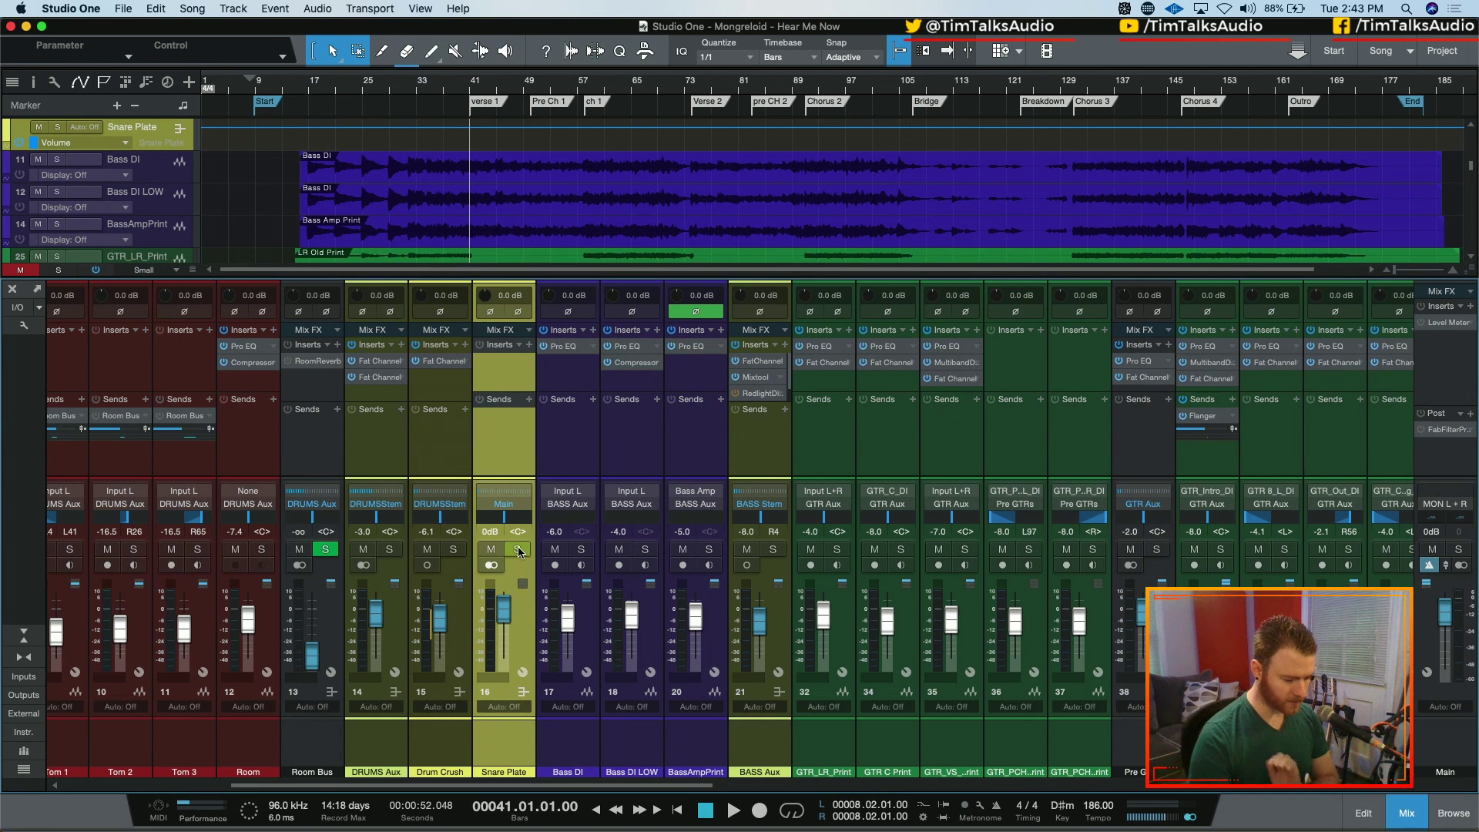
pyautogui.click(504, 504)
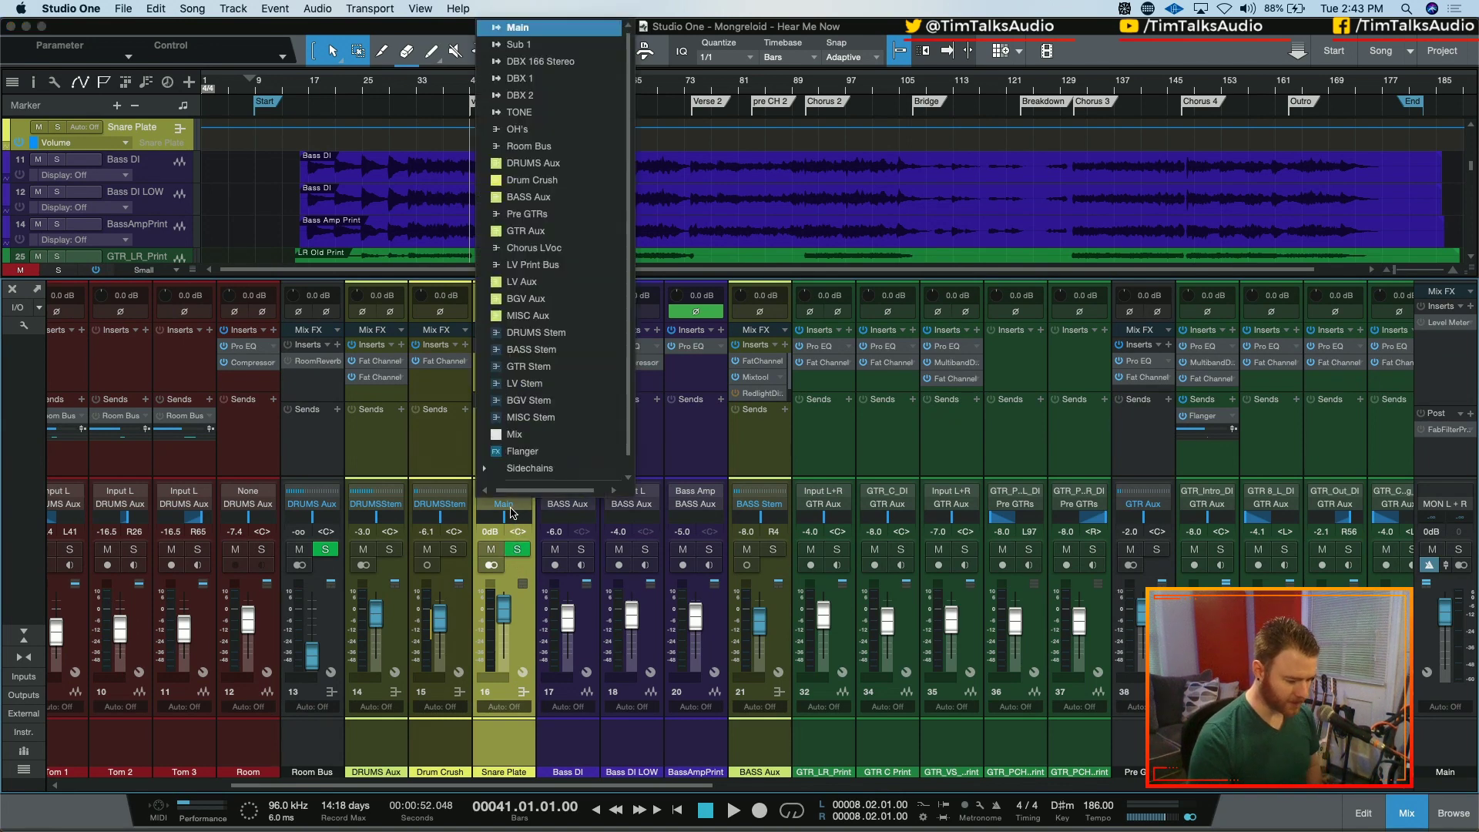
pyautogui.click(535, 433)
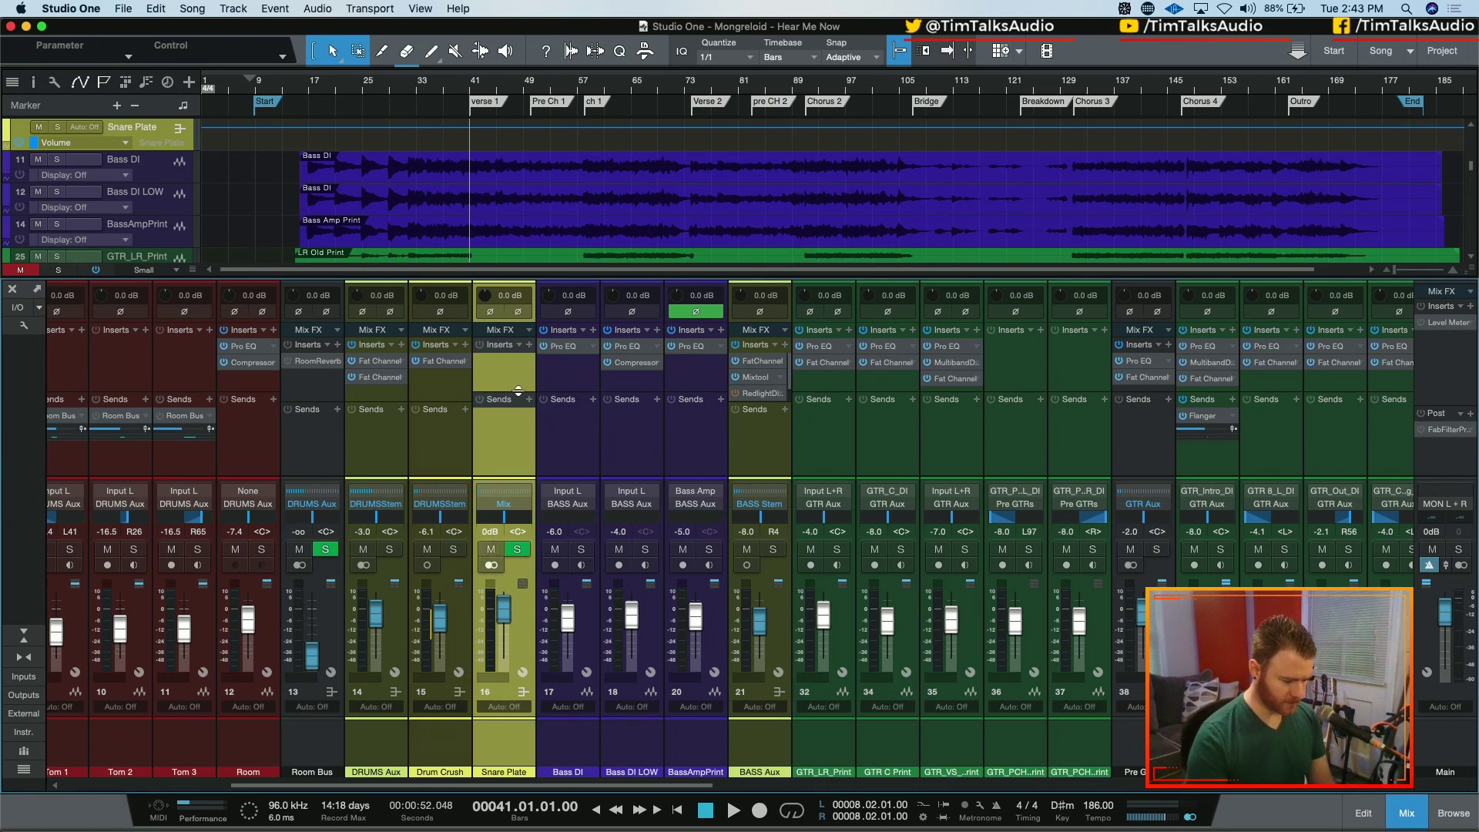
# - Enlarge the insert area across the channel strips and reselect the Snare Plate bus
pyautogui.moveTo(518, 390); pyautogui.dragTo(518, 397)
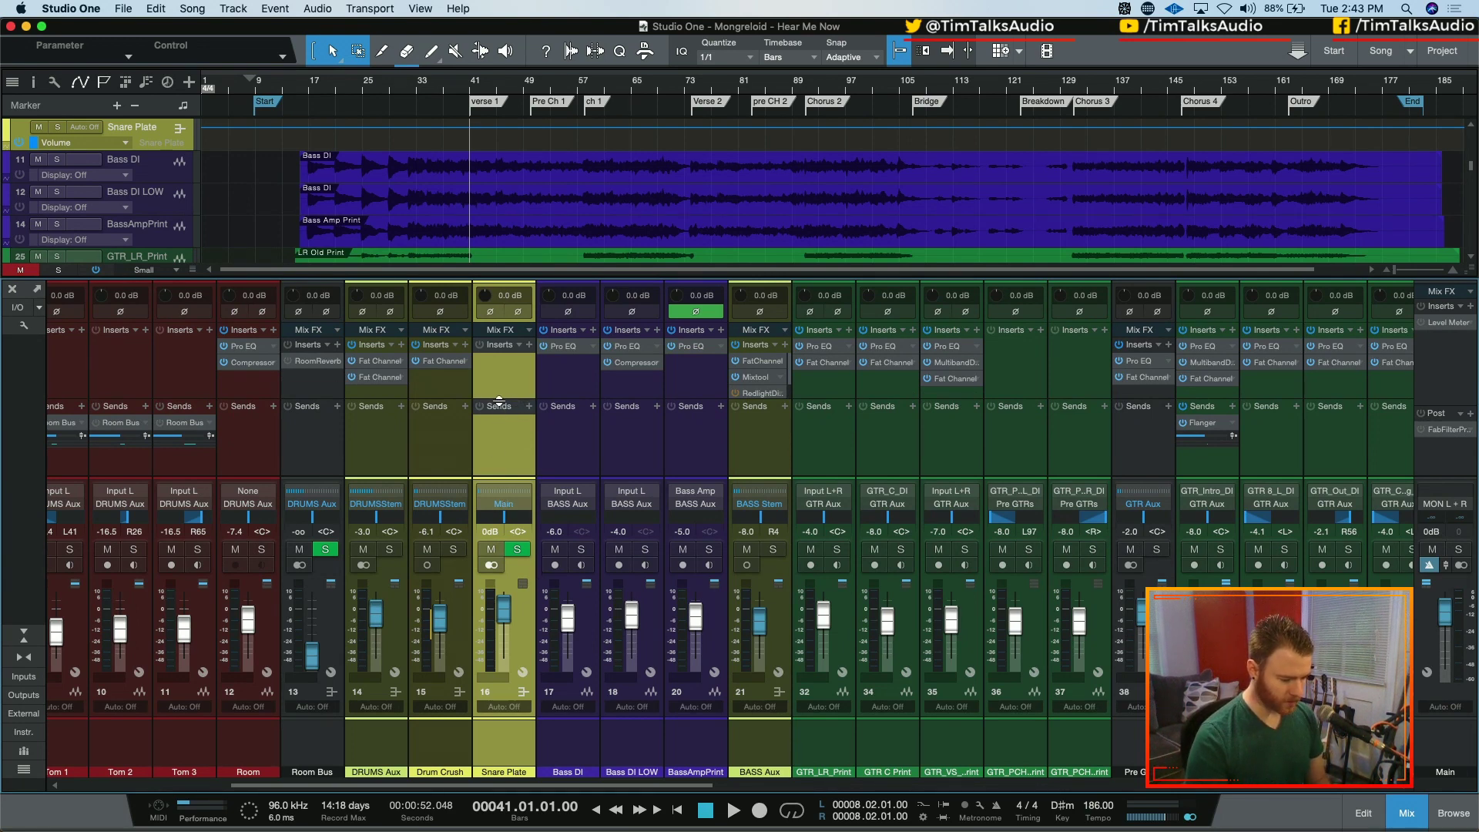
pyautogui.moveTo(499, 402)
pyautogui.mouseDown()
pyautogui.moveTo(505, 430)
pyautogui.moveTo(568, 410)
pyautogui.moveTo(509, 388)
pyautogui.mouseUp()
pyautogui.click(570, 427)
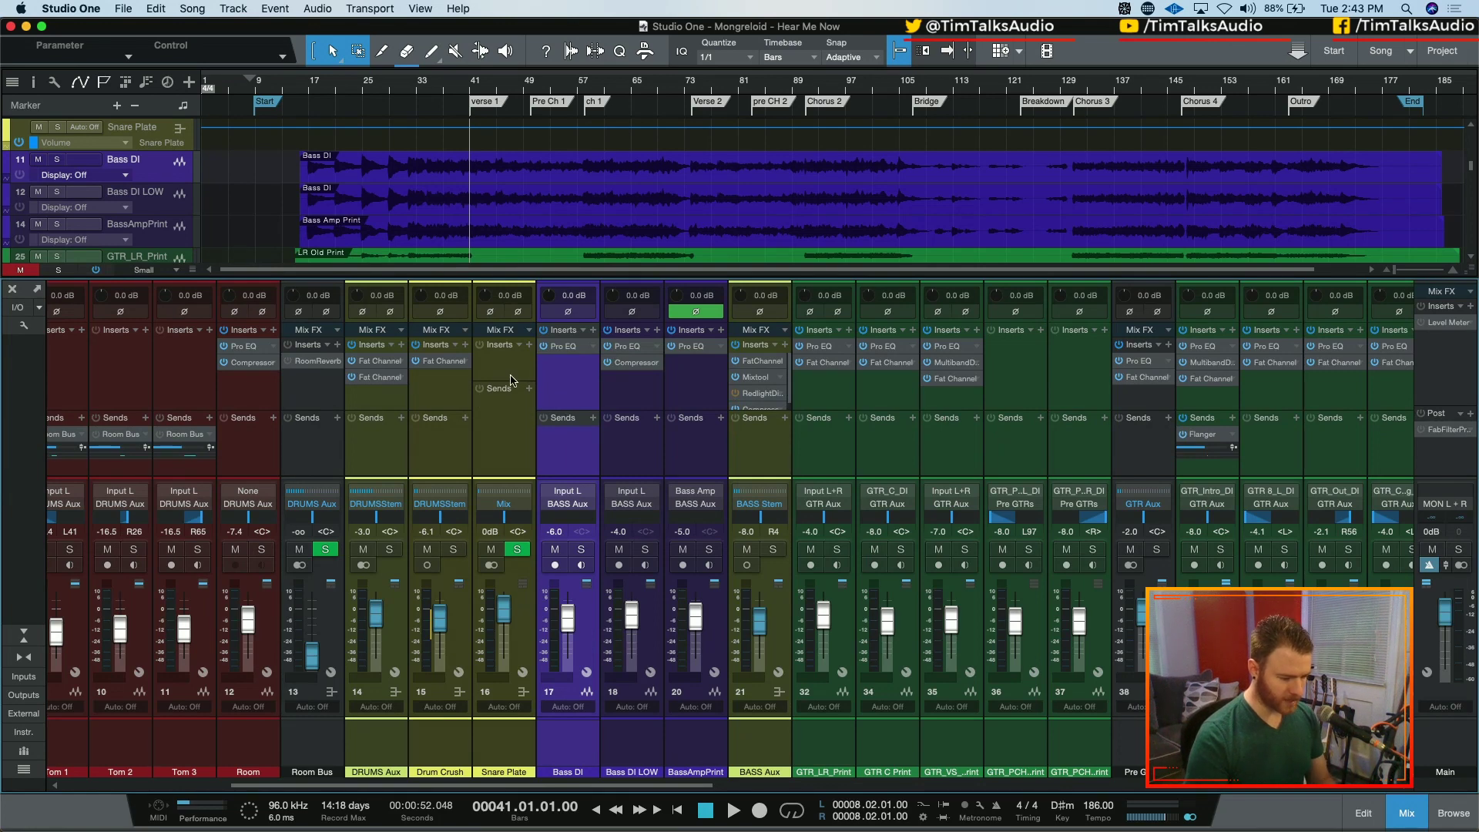
pyautogui.click(453, 411)
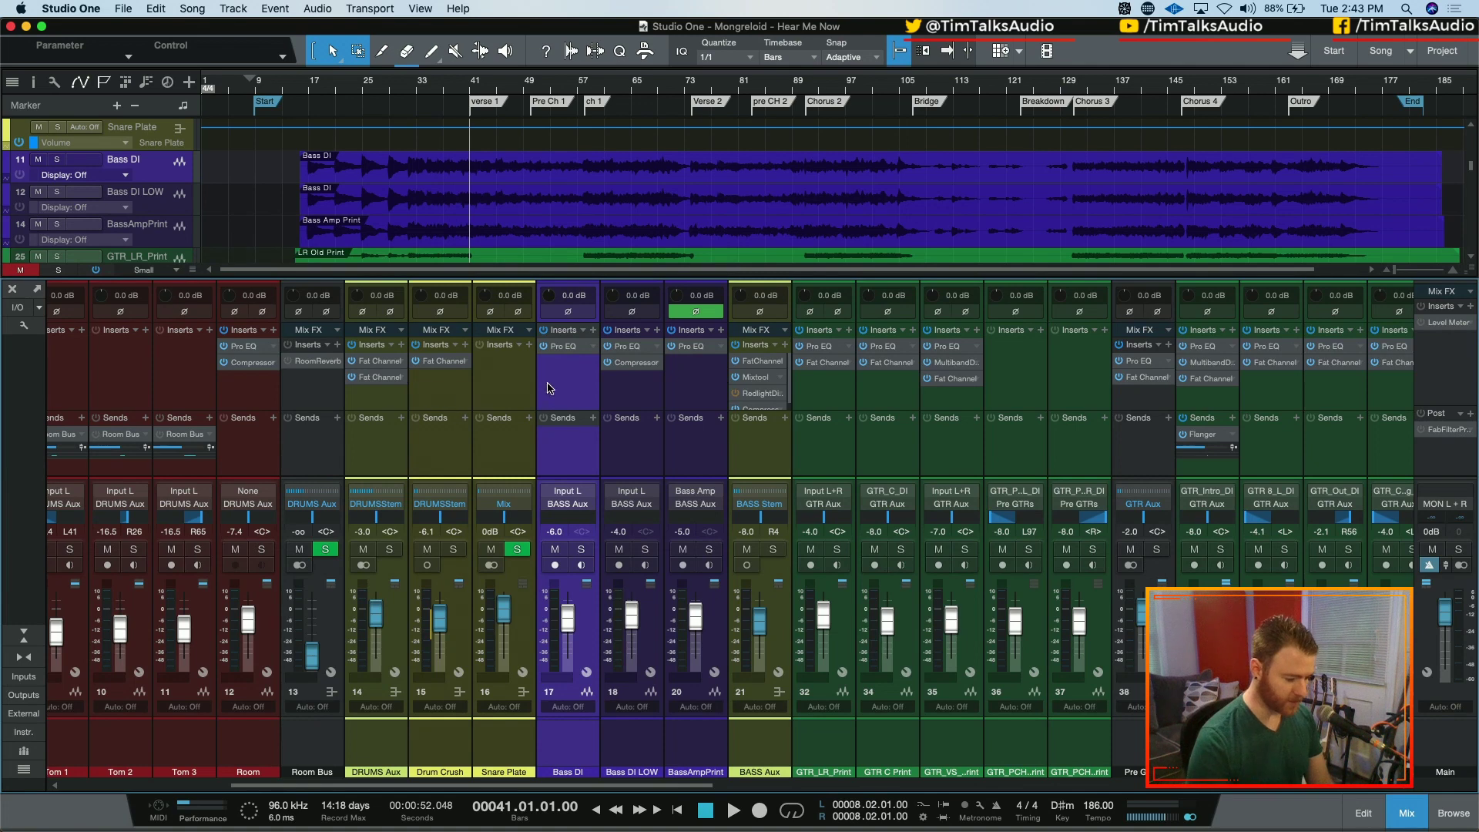
pyautogui.click(515, 747)
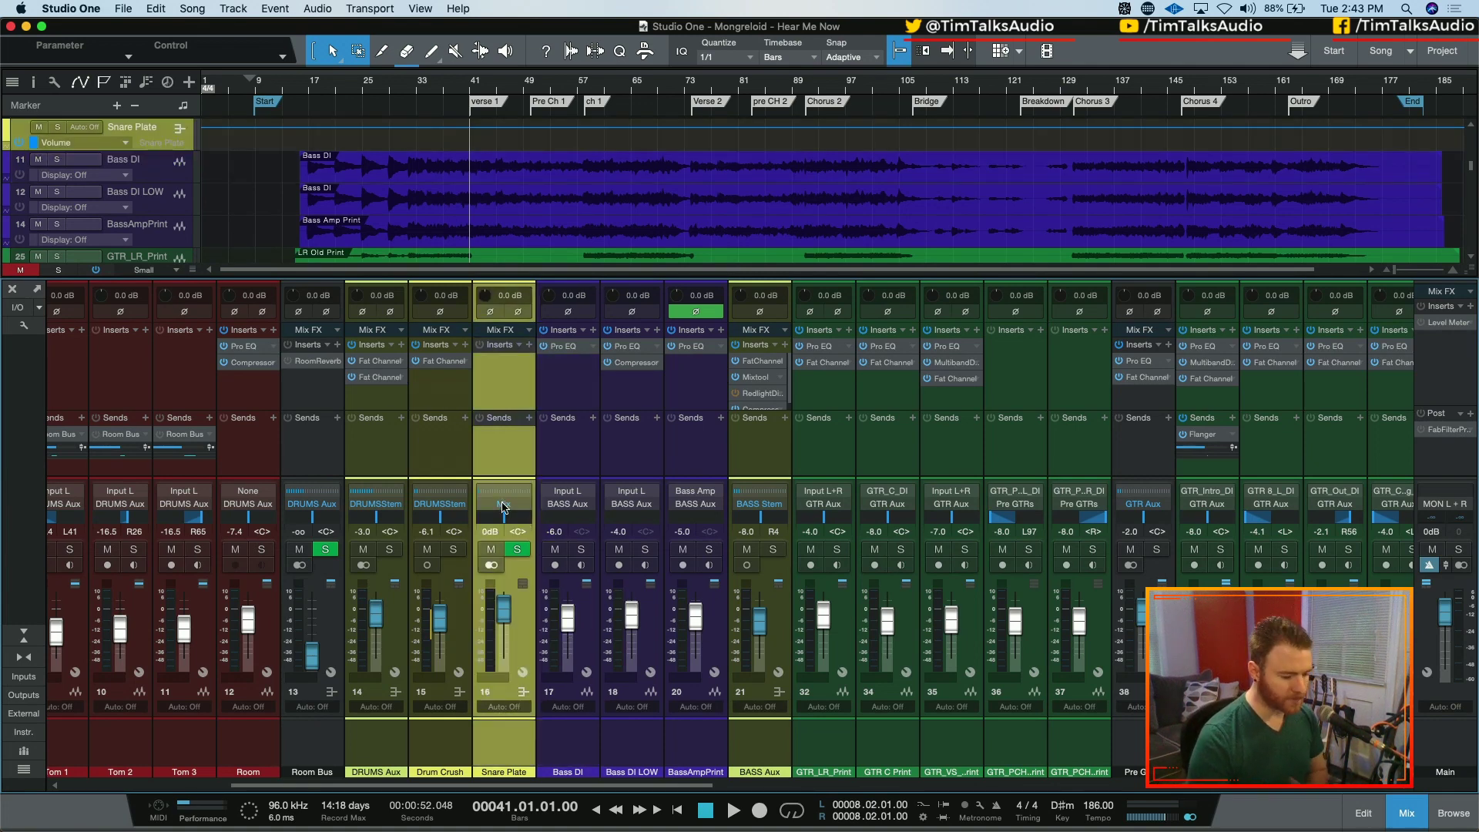
# - Search the insert plug-ins for reverb and add Mixverb to the Snare Plate bus
pyautogui.click(529, 345)
pyautogui.write('reveb')
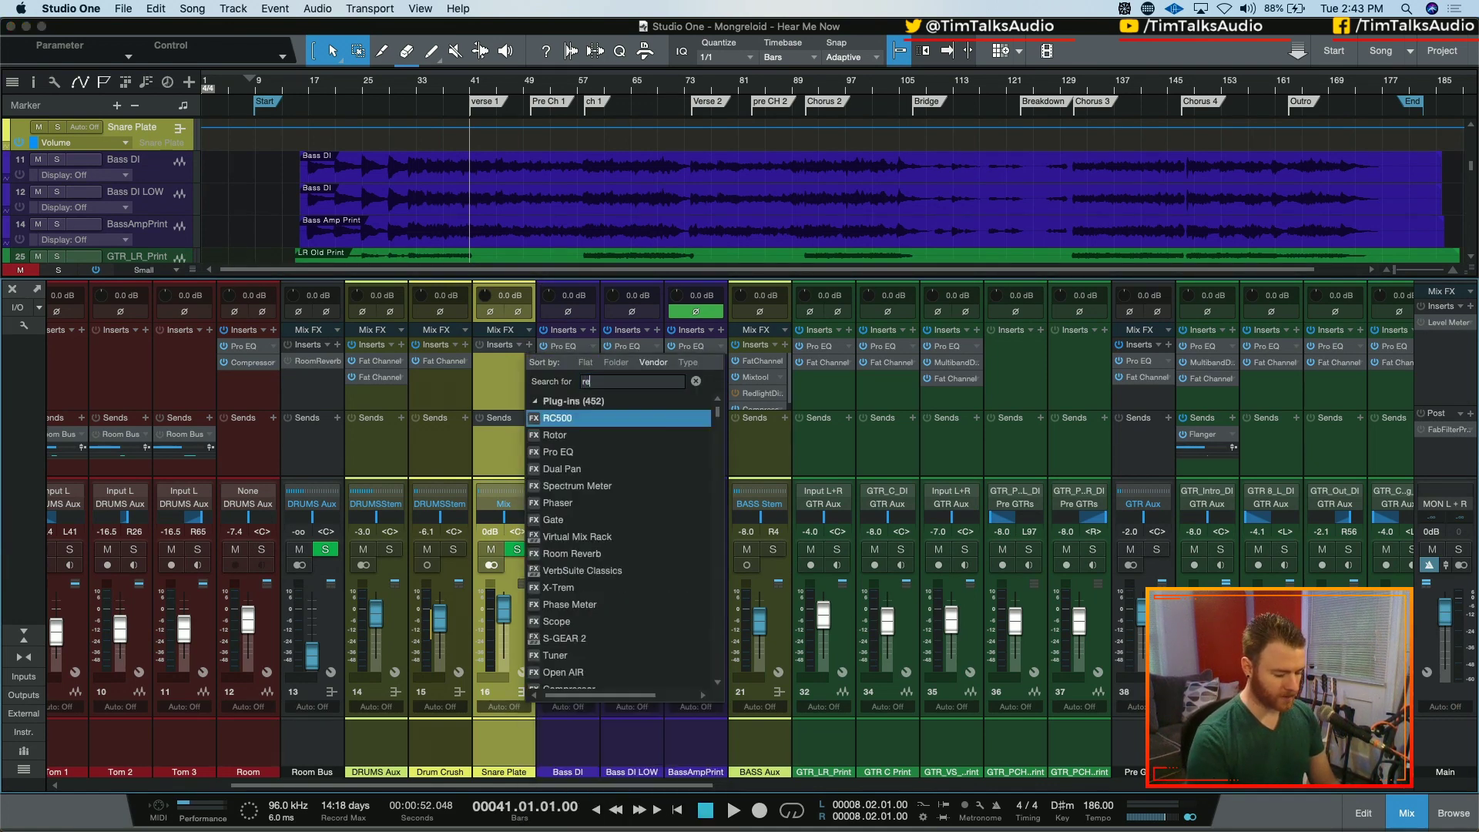
pyautogui.press('BackSpace')
pyautogui.press('BackSpace')
pyautogui.press('BackSpace')
pyautogui.press('BackSpace')
pyautogui.press('BackSpace')
pyautogui.press('BackSpace')
pyautogui.press('BackSpace')
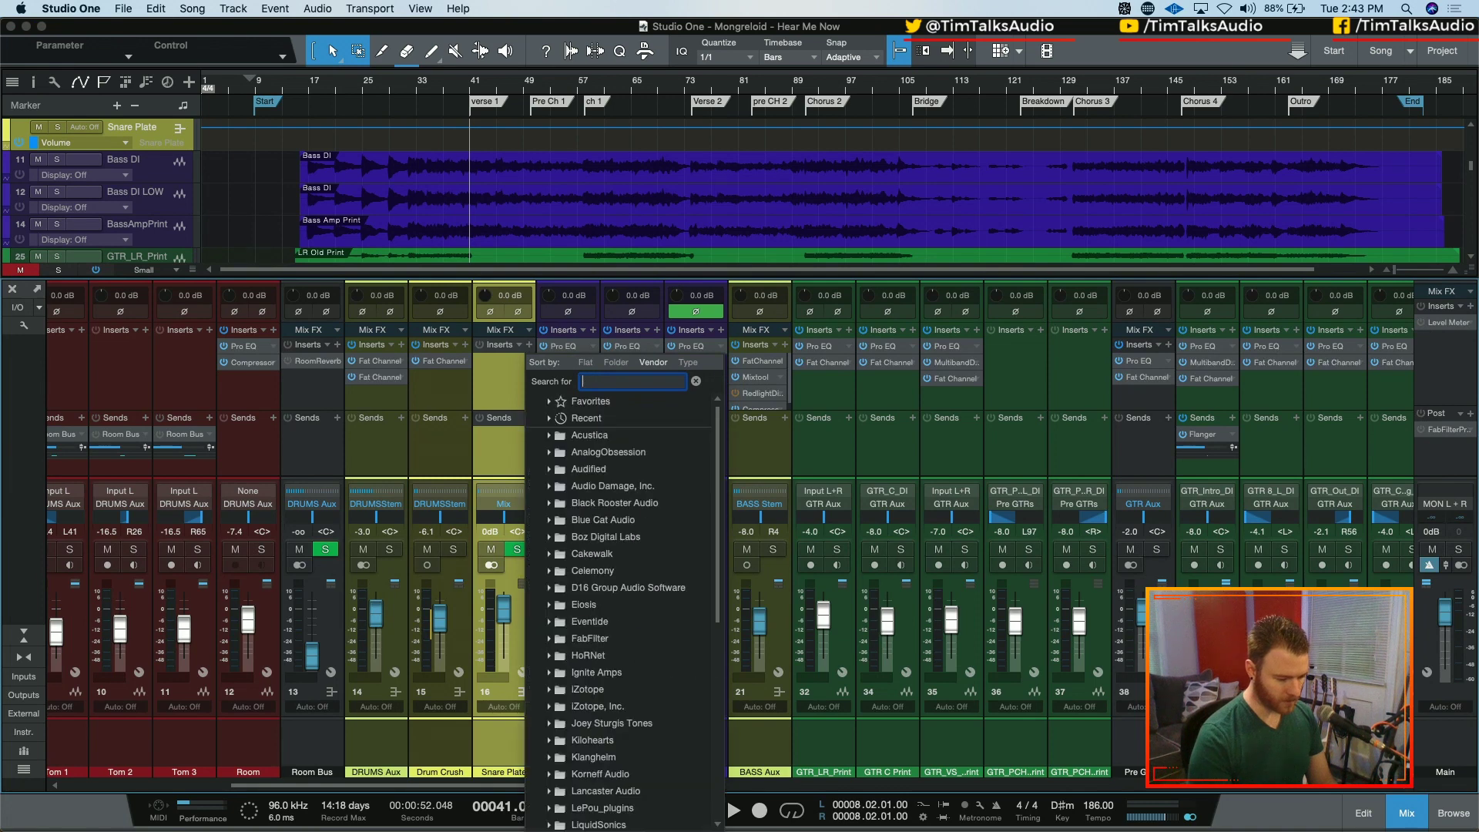
pyautogui.write('reverb')
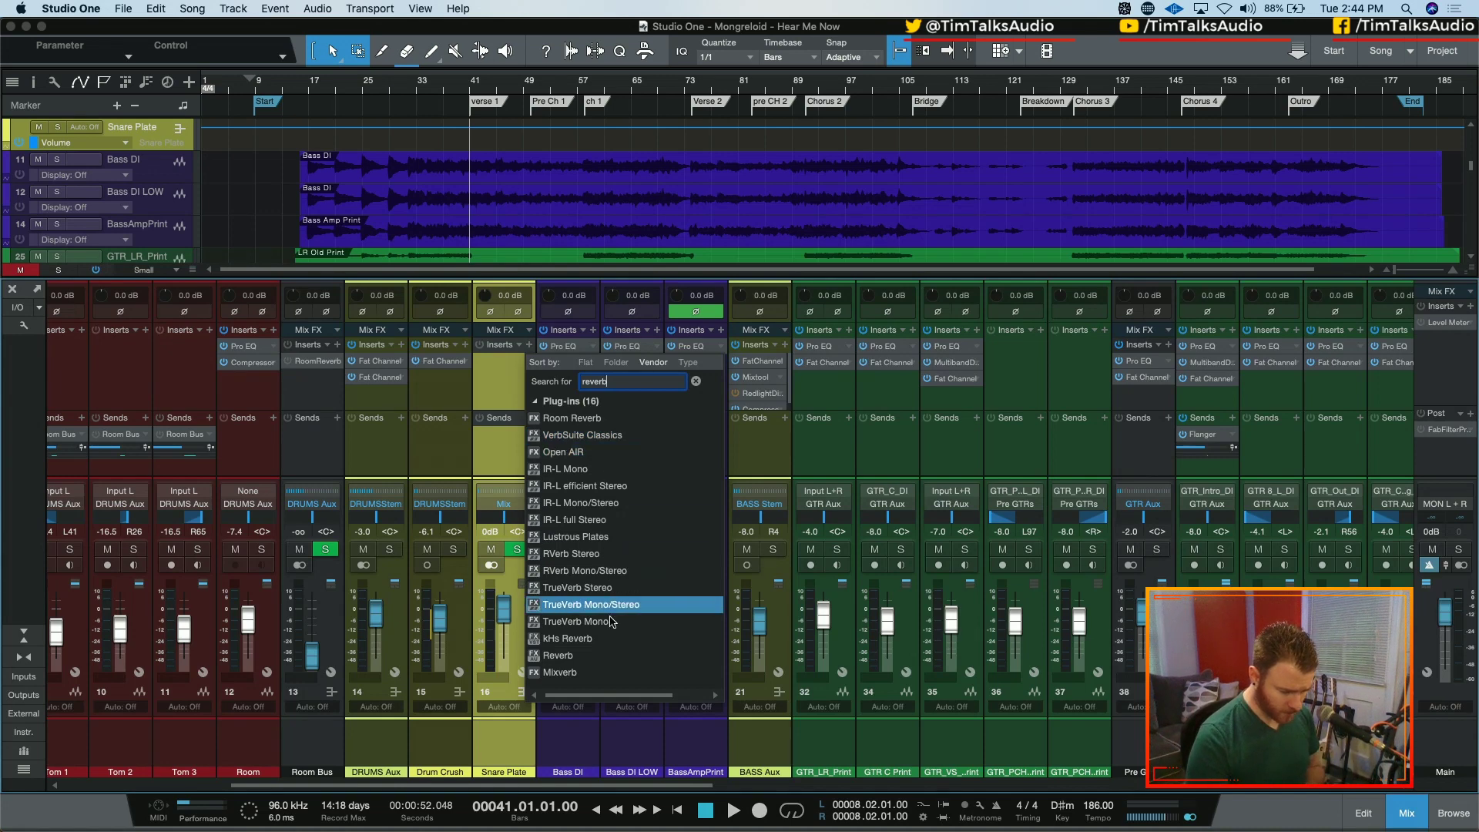
pyautogui.click(609, 673)
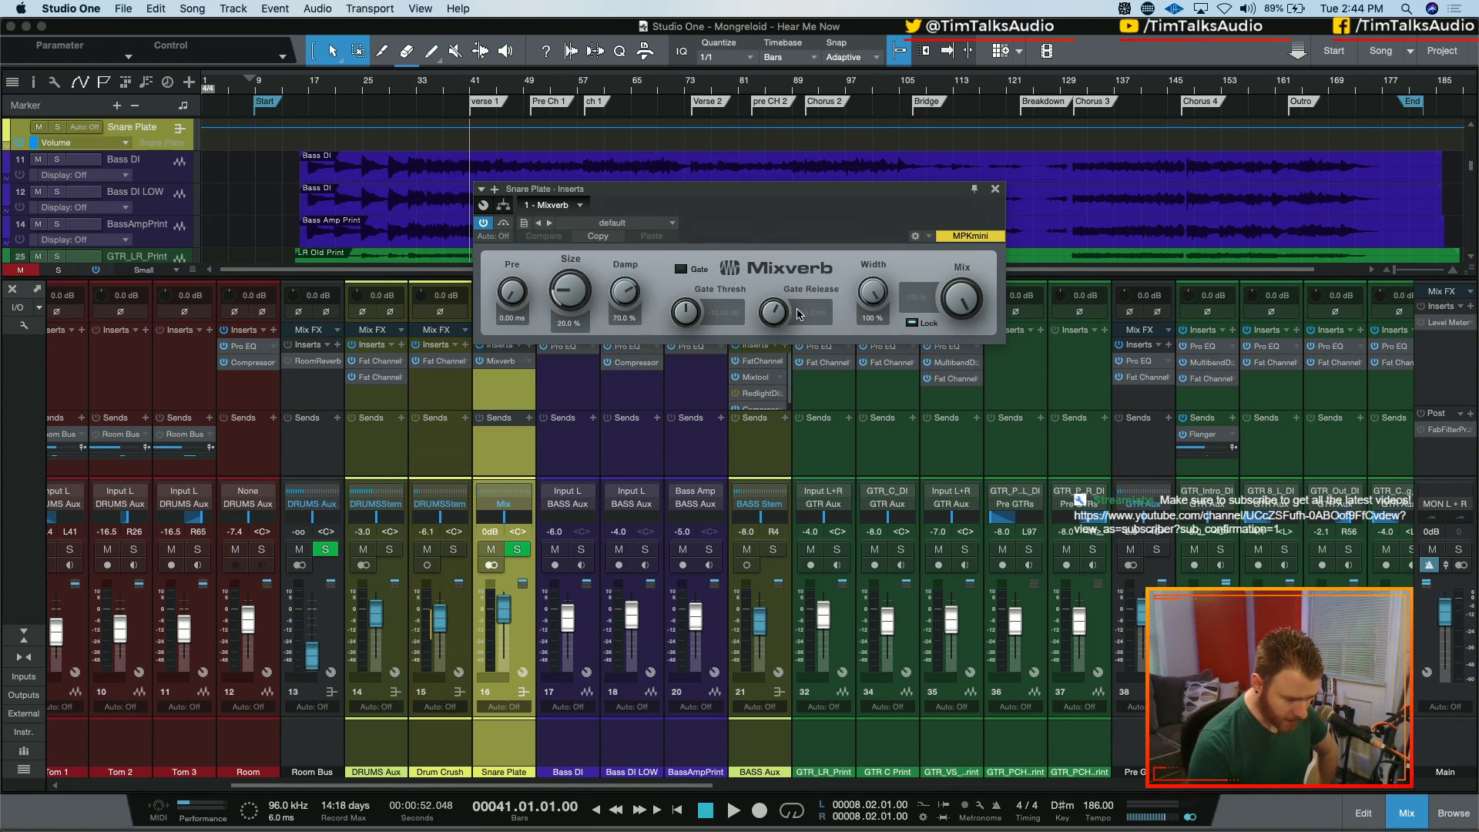
# - Browse Mixverb's presets without loading one, and deactivate Mixverb on the Snare Plate bus
pyautogui.click(709, 275)
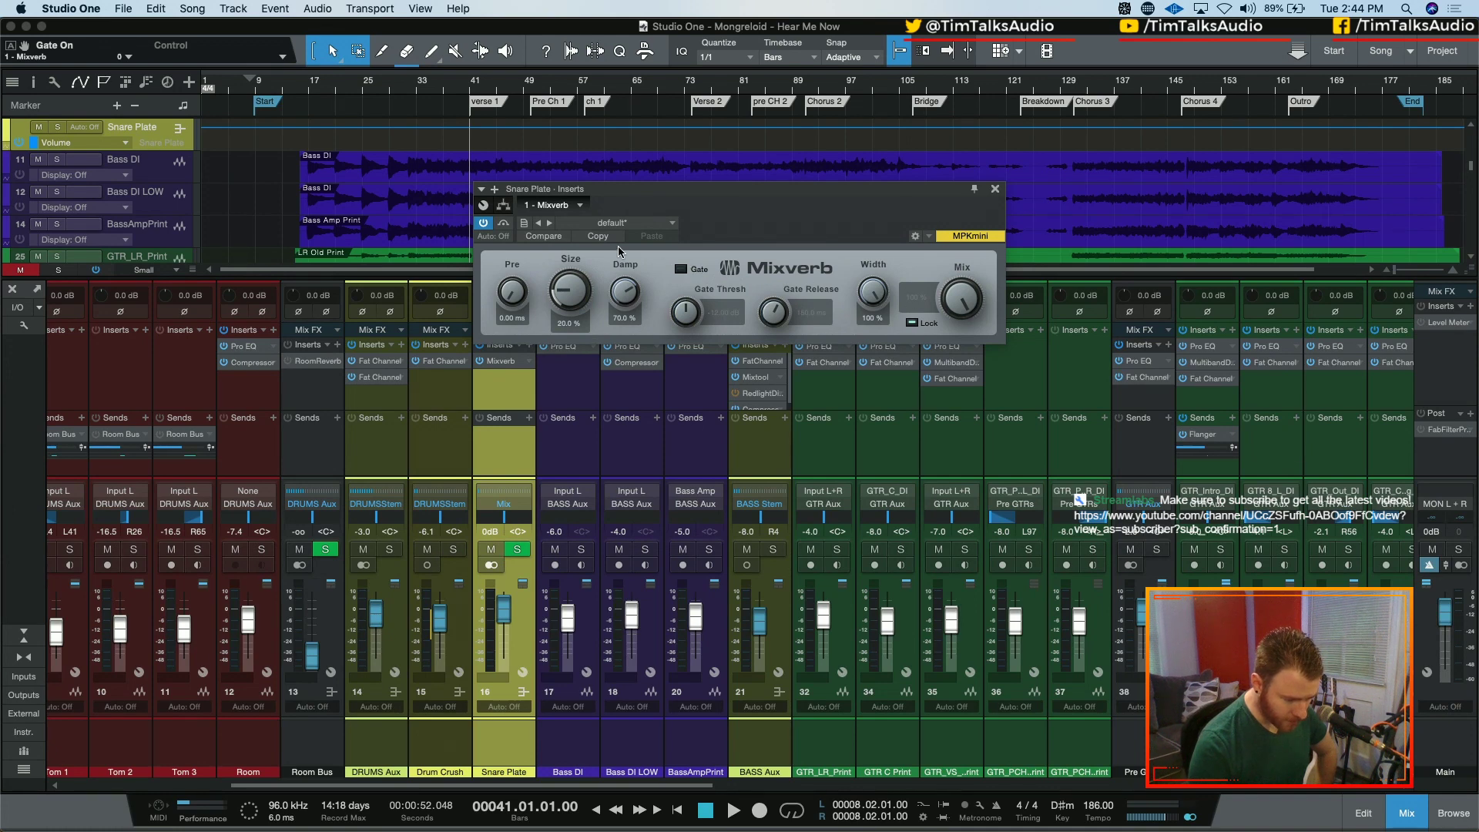
pyautogui.click(609, 224)
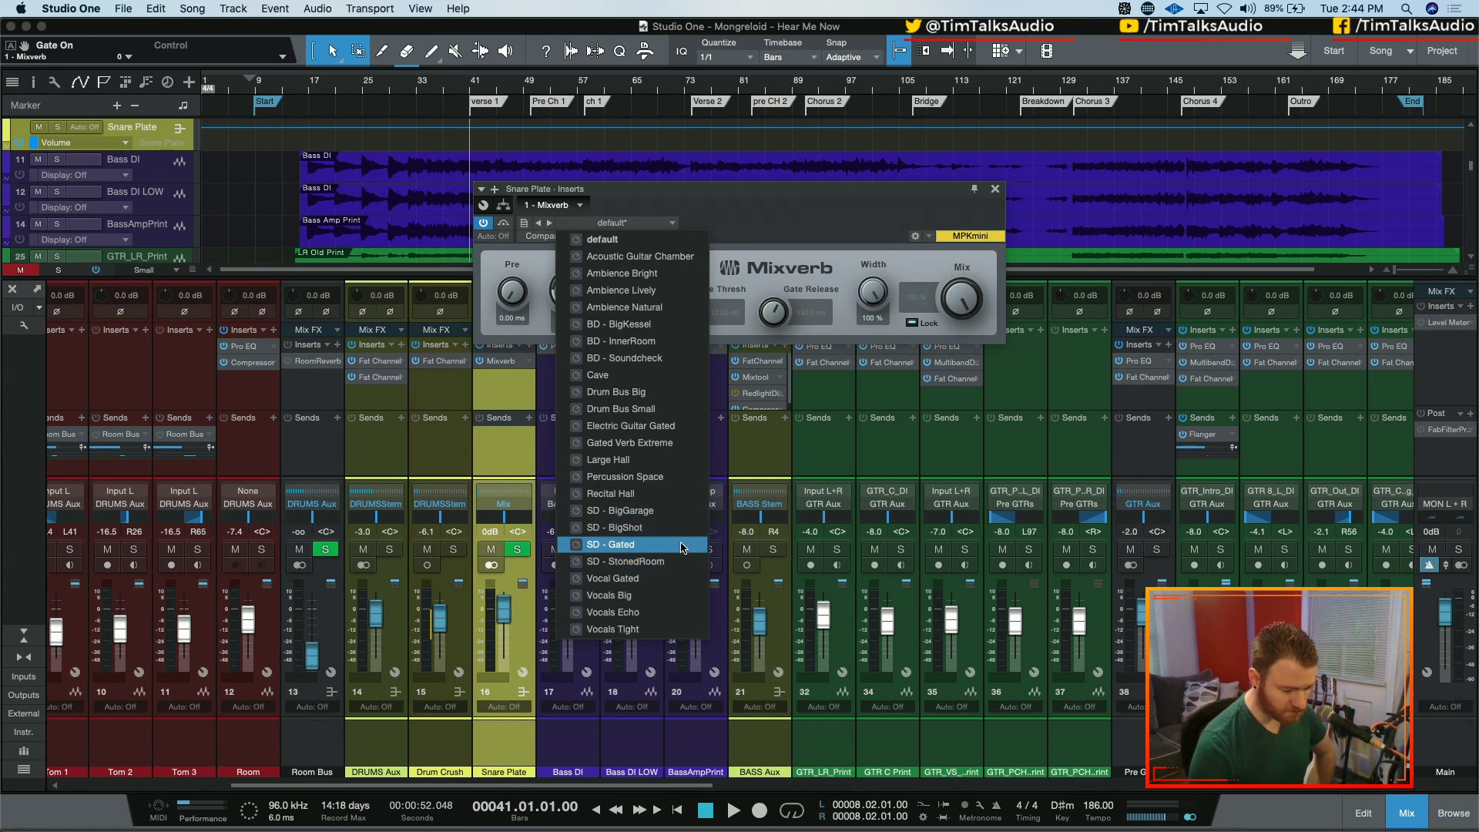
pyautogui.click(834, 209)
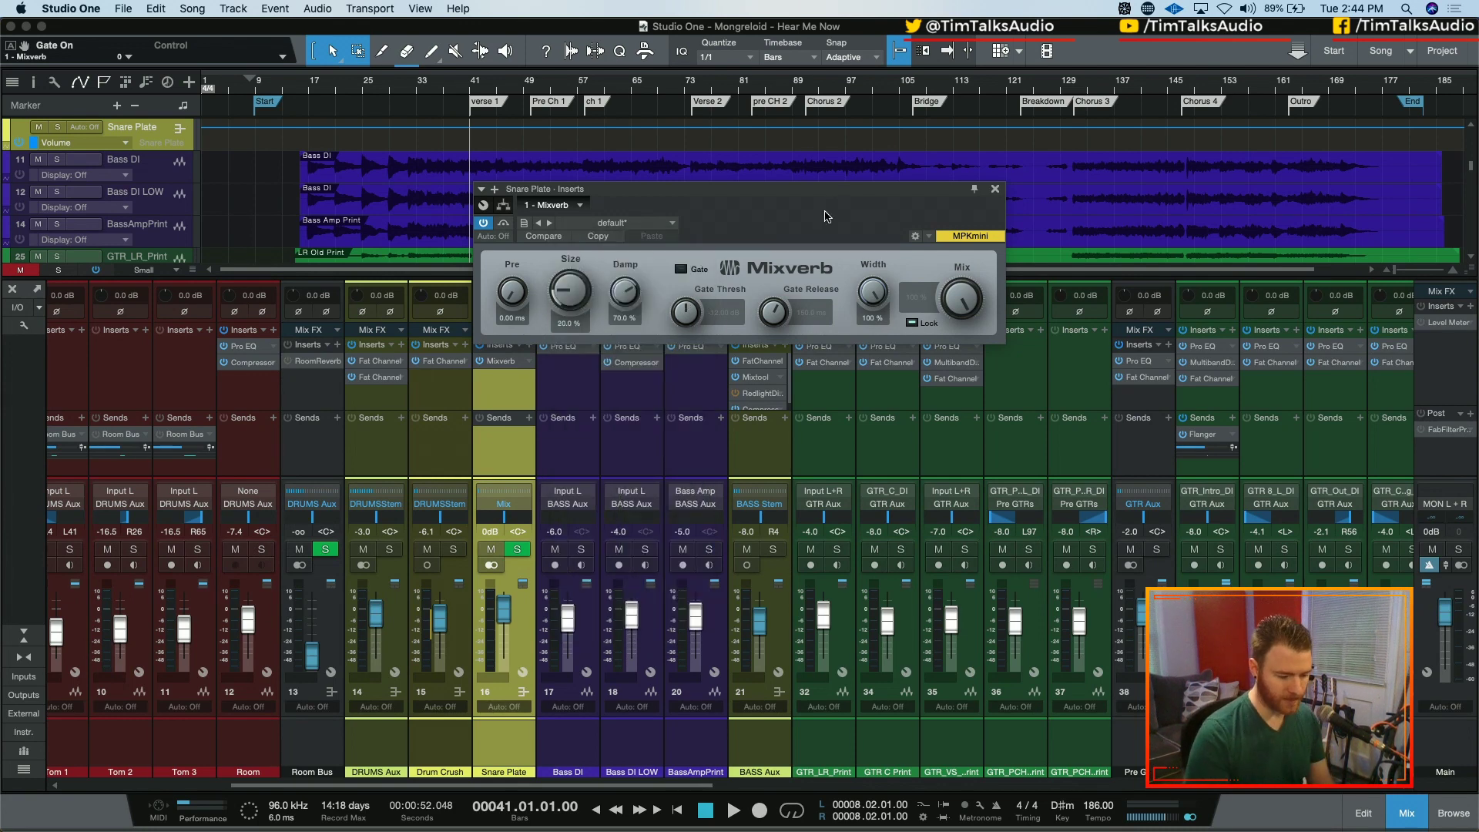
pyautogui.click(995, 188)
pyautogui.click(479, 360)
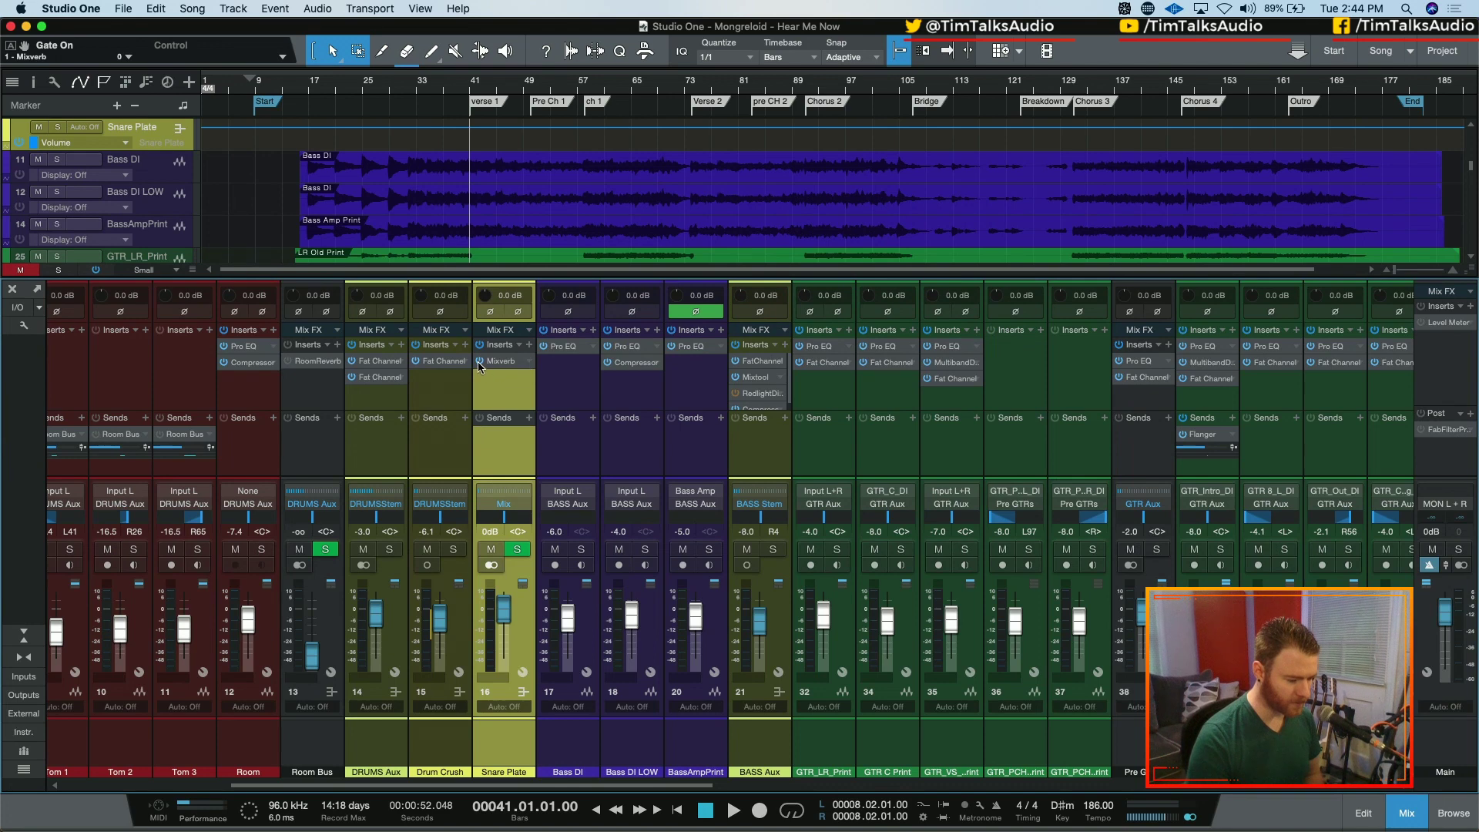
# - Insert Room Reverb below Mixverb on the Snare Plate bus and look through its presets
pyautogui.click(529, 345)
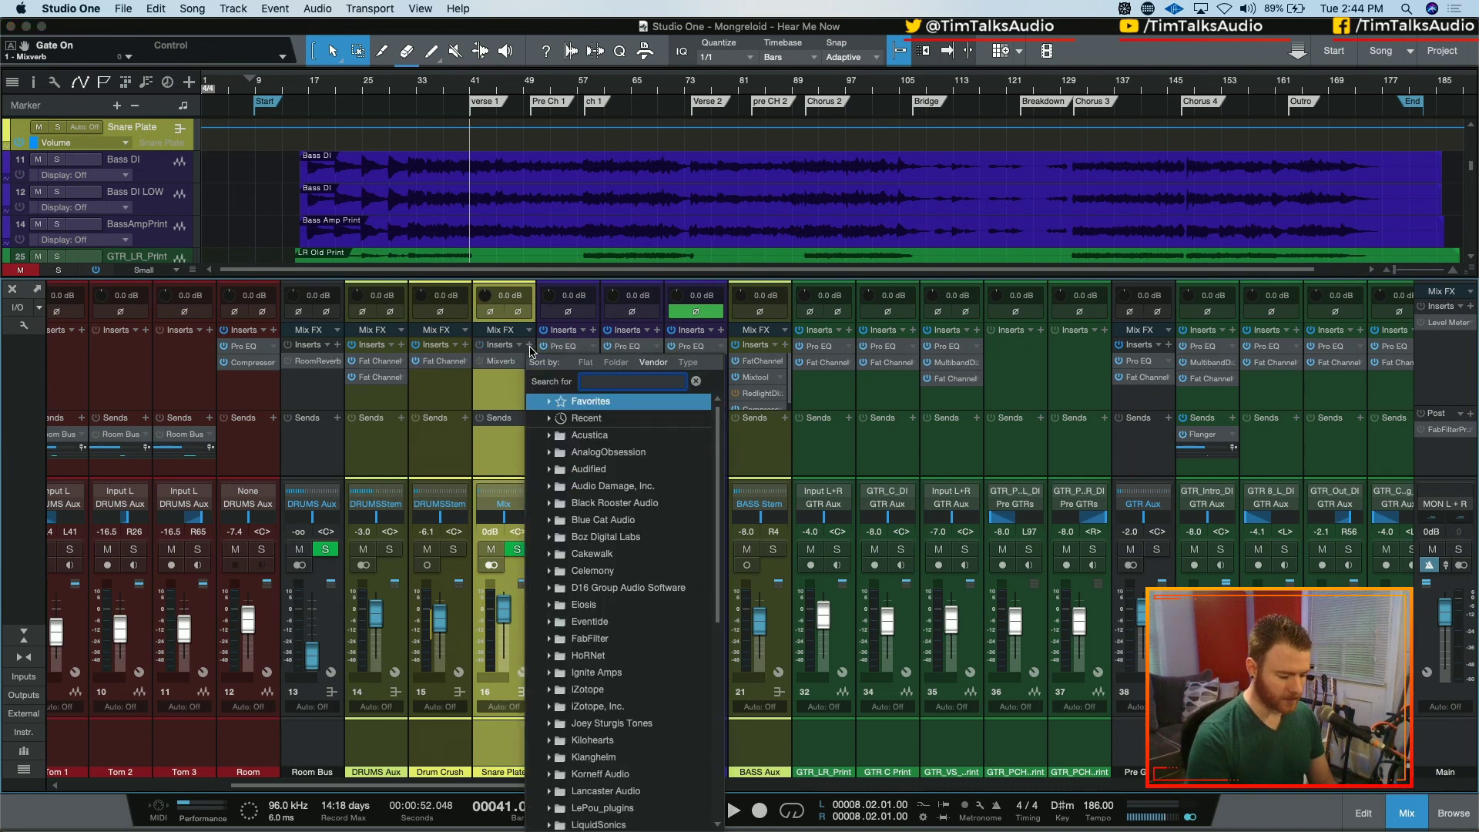
pyautogui.write('reverb')
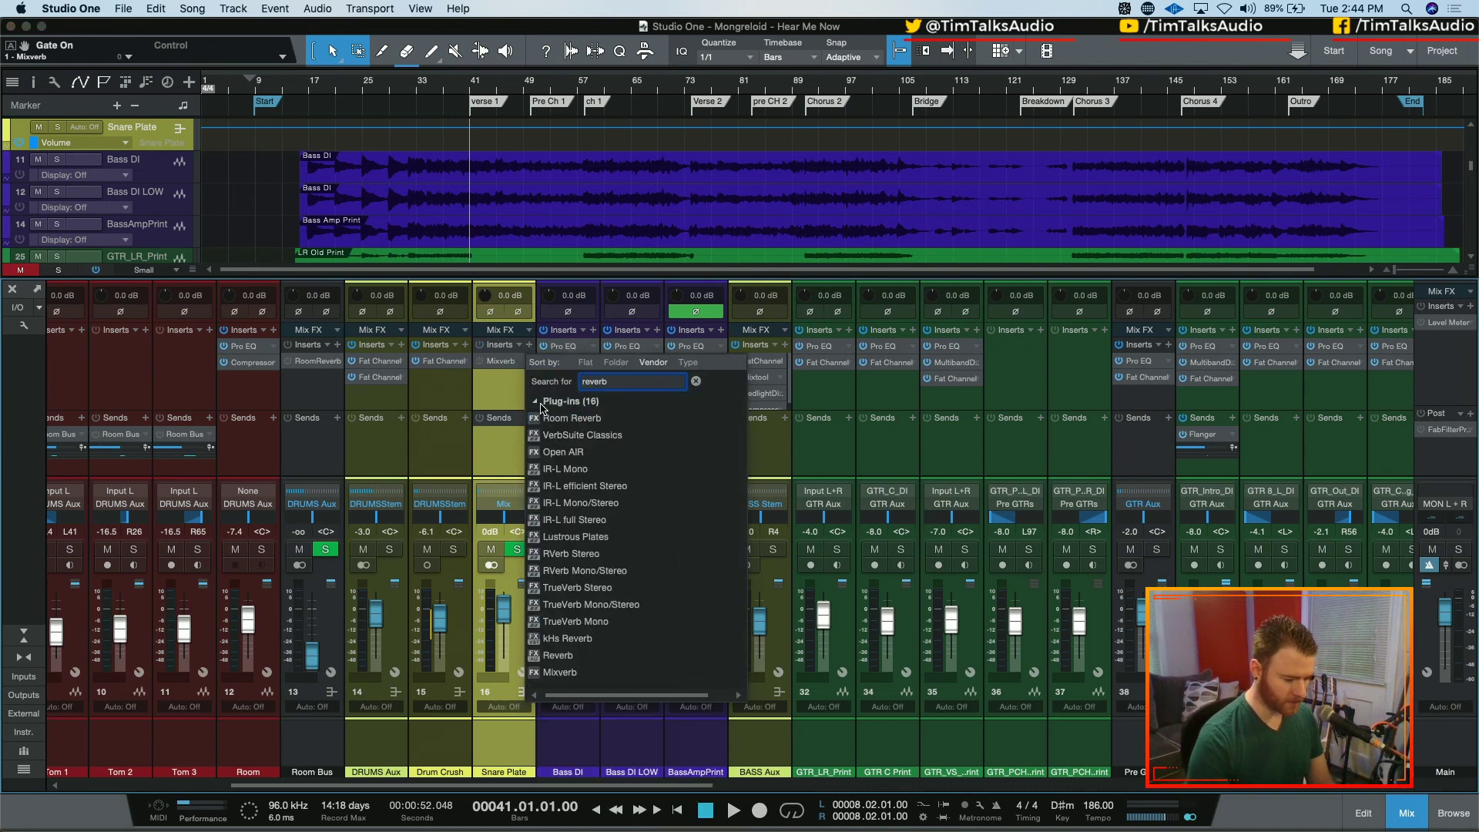
pyautogui.click(614, 416)
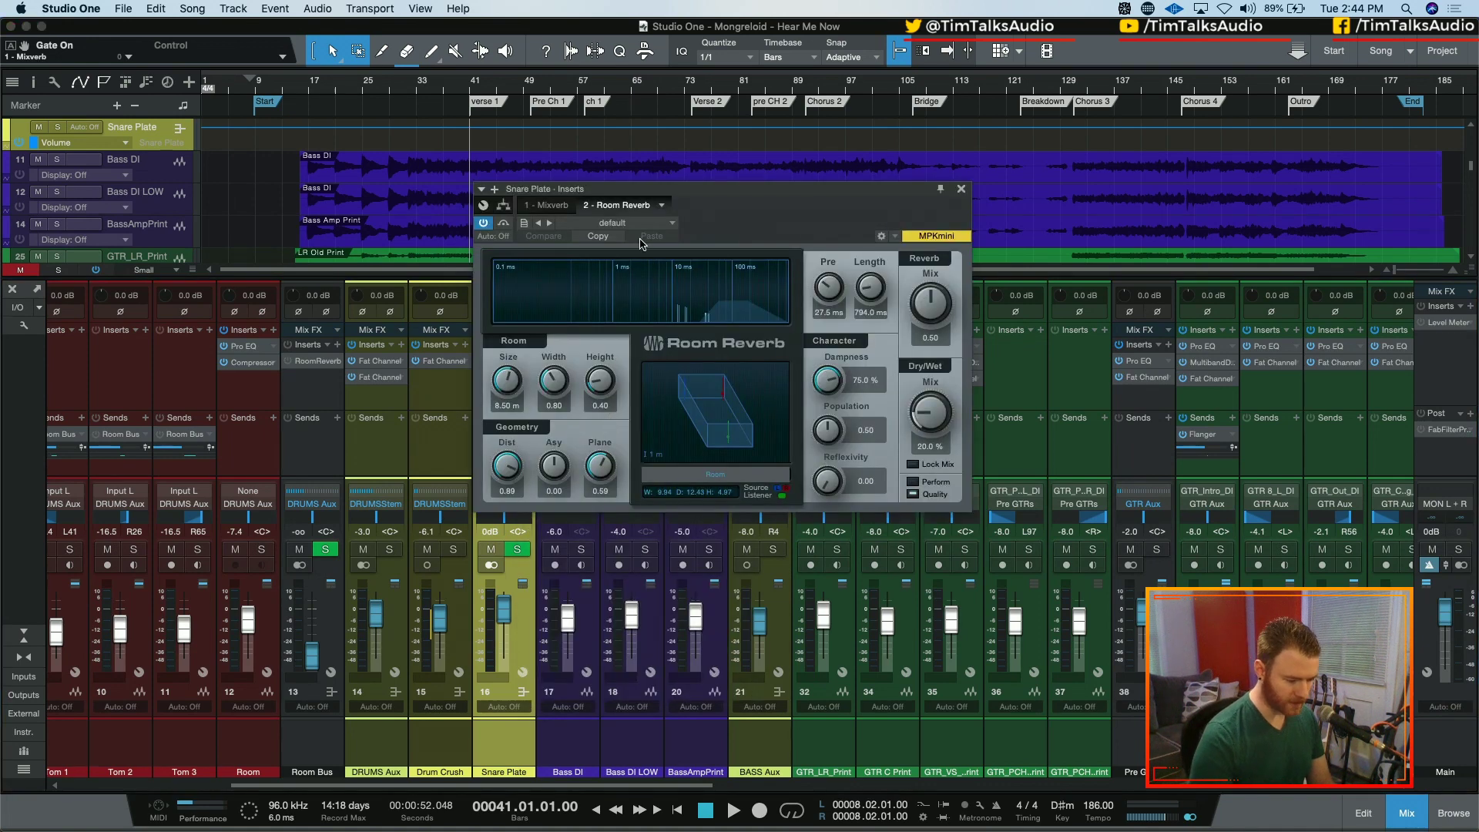
pyautogui.click(639, 225)
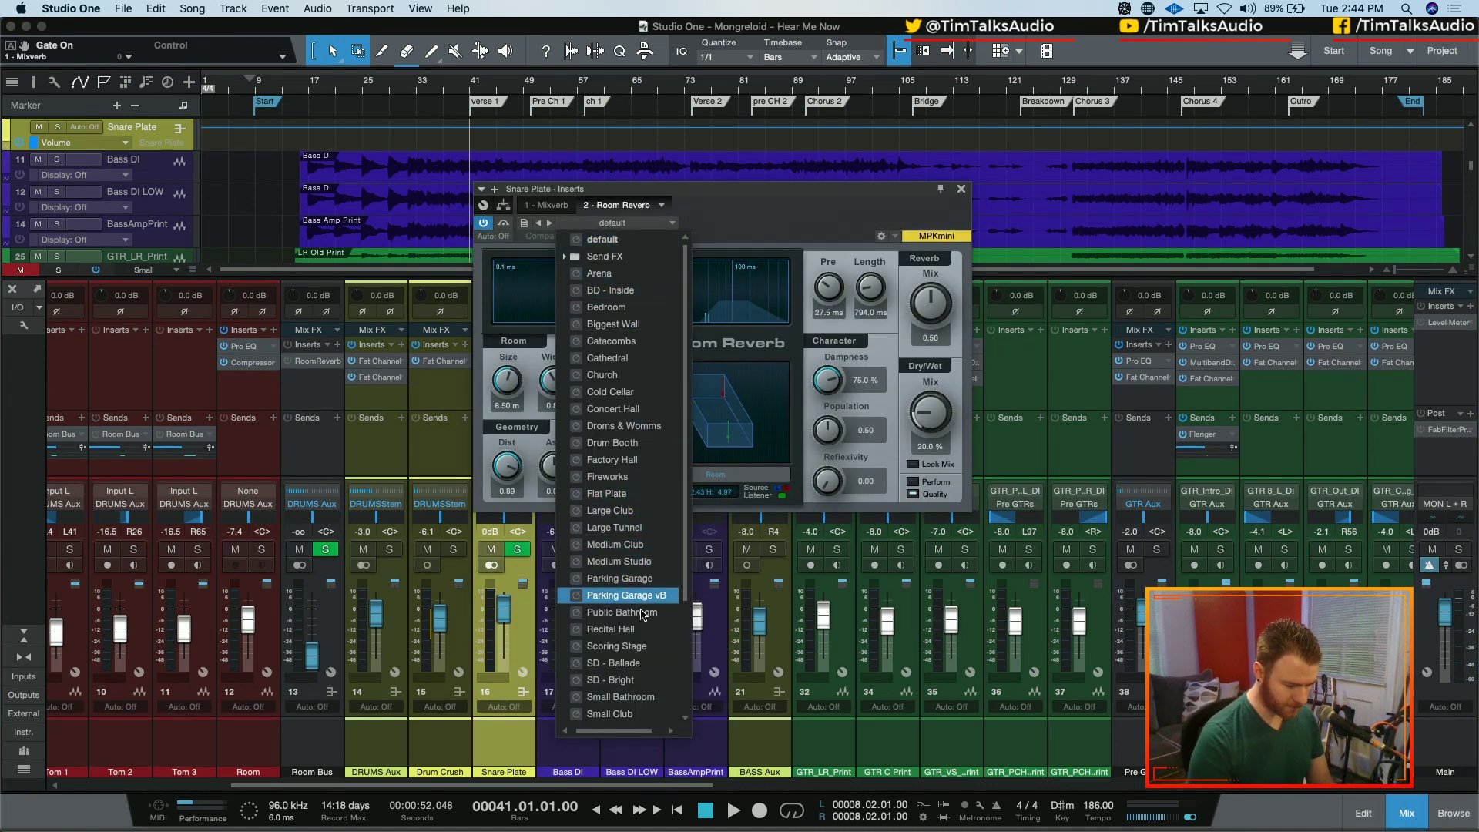
pyautogui.scroll(-5, 645, 678)
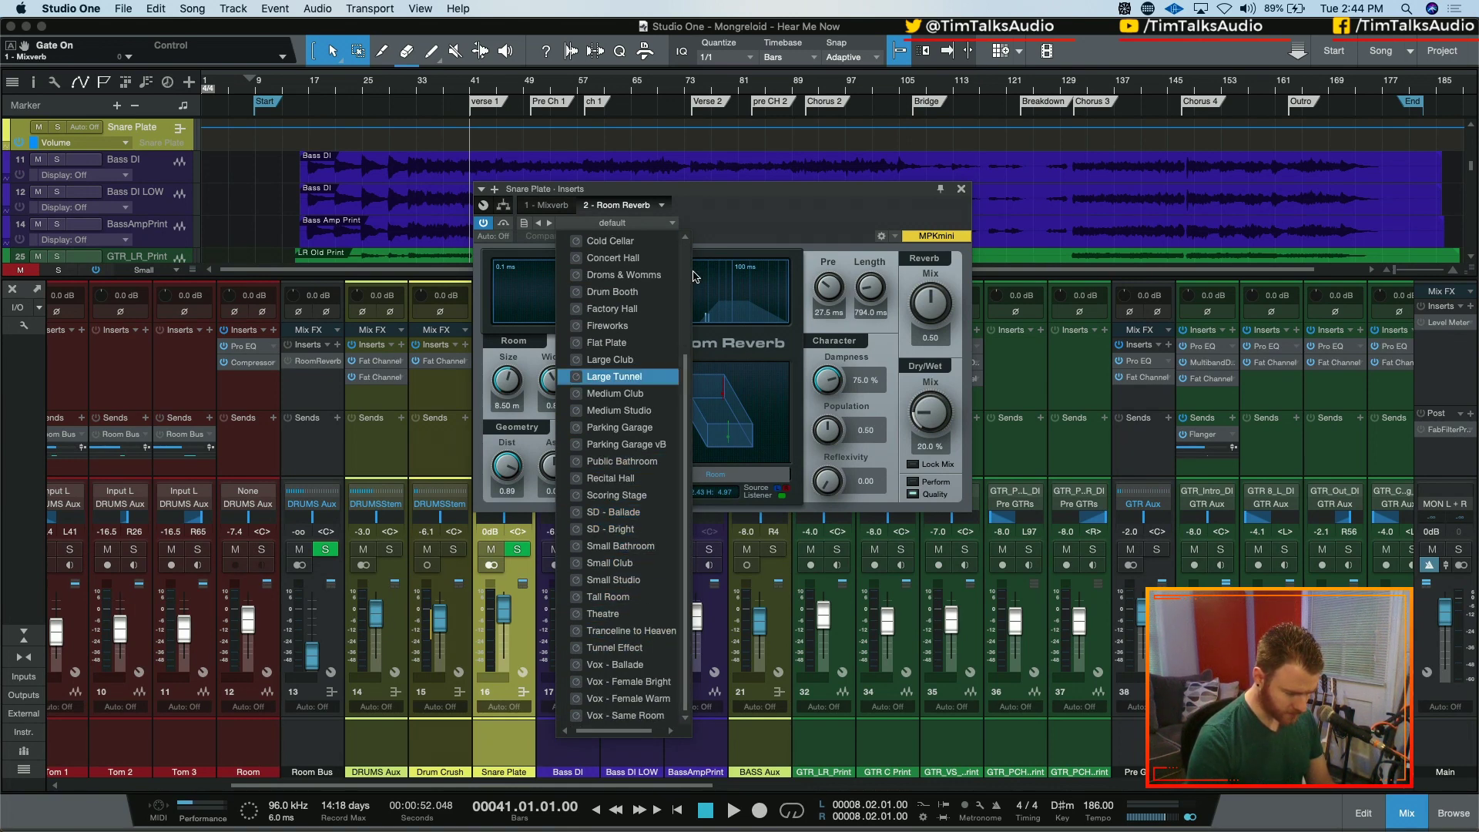
pyautogui.click(745, 200)
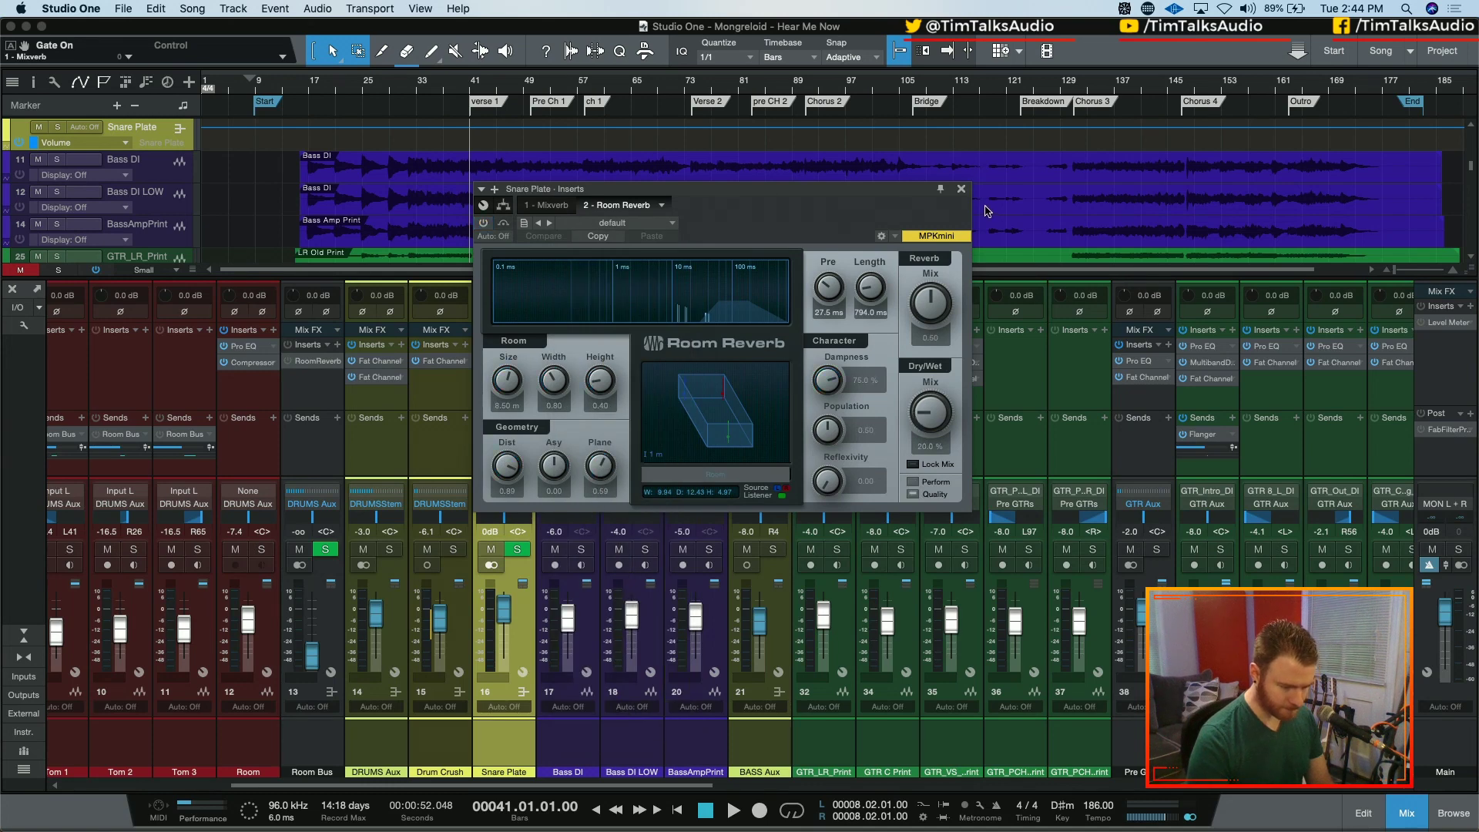
pyautogui.click(961, 189)
# - Look through the PreSonus plug-in list for another reverb for the Snare Plate bus
pyautogui.click(529, 344)
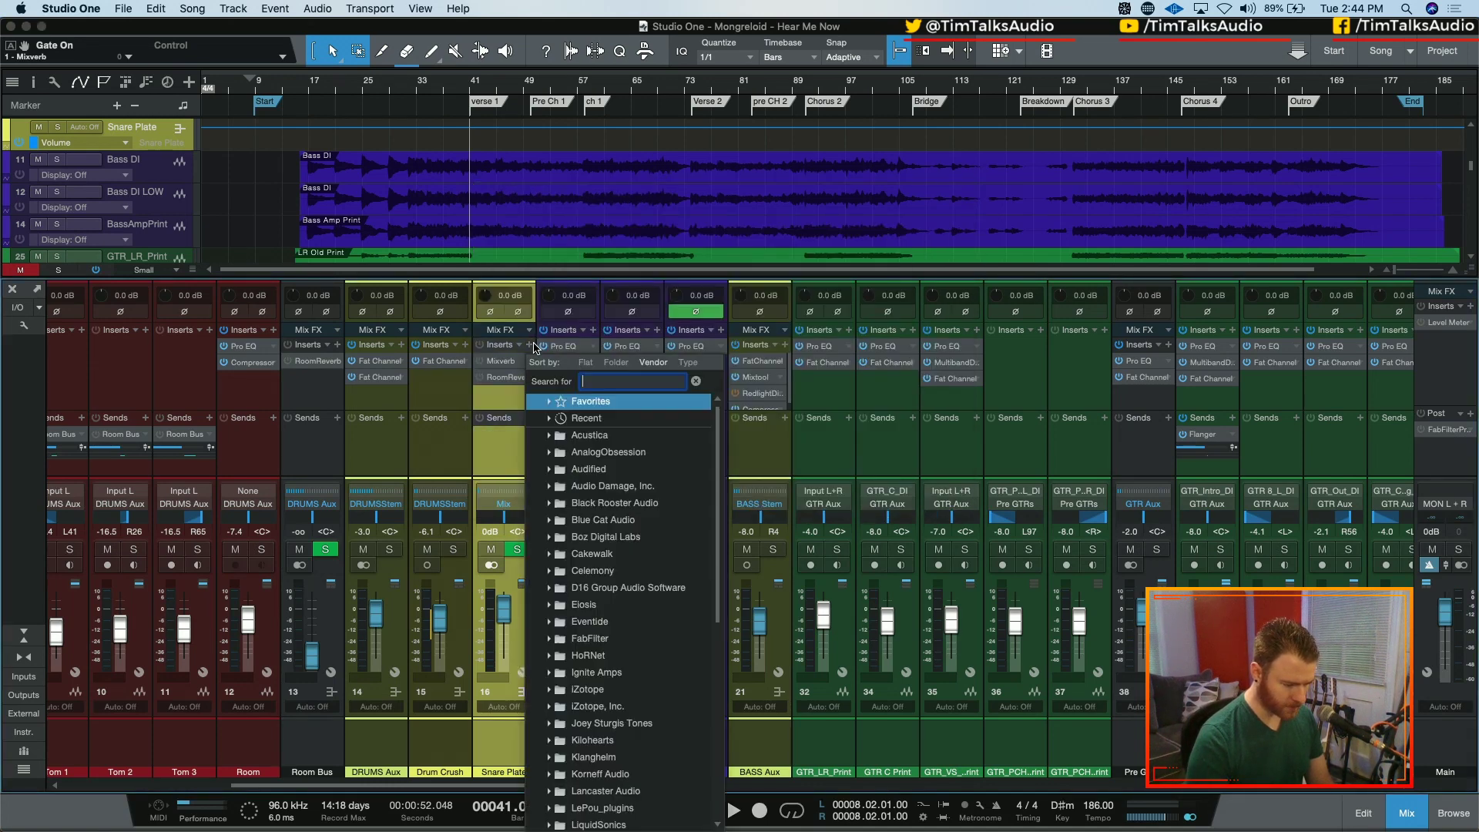
pyautogui.scroll(-10, 574, 554)
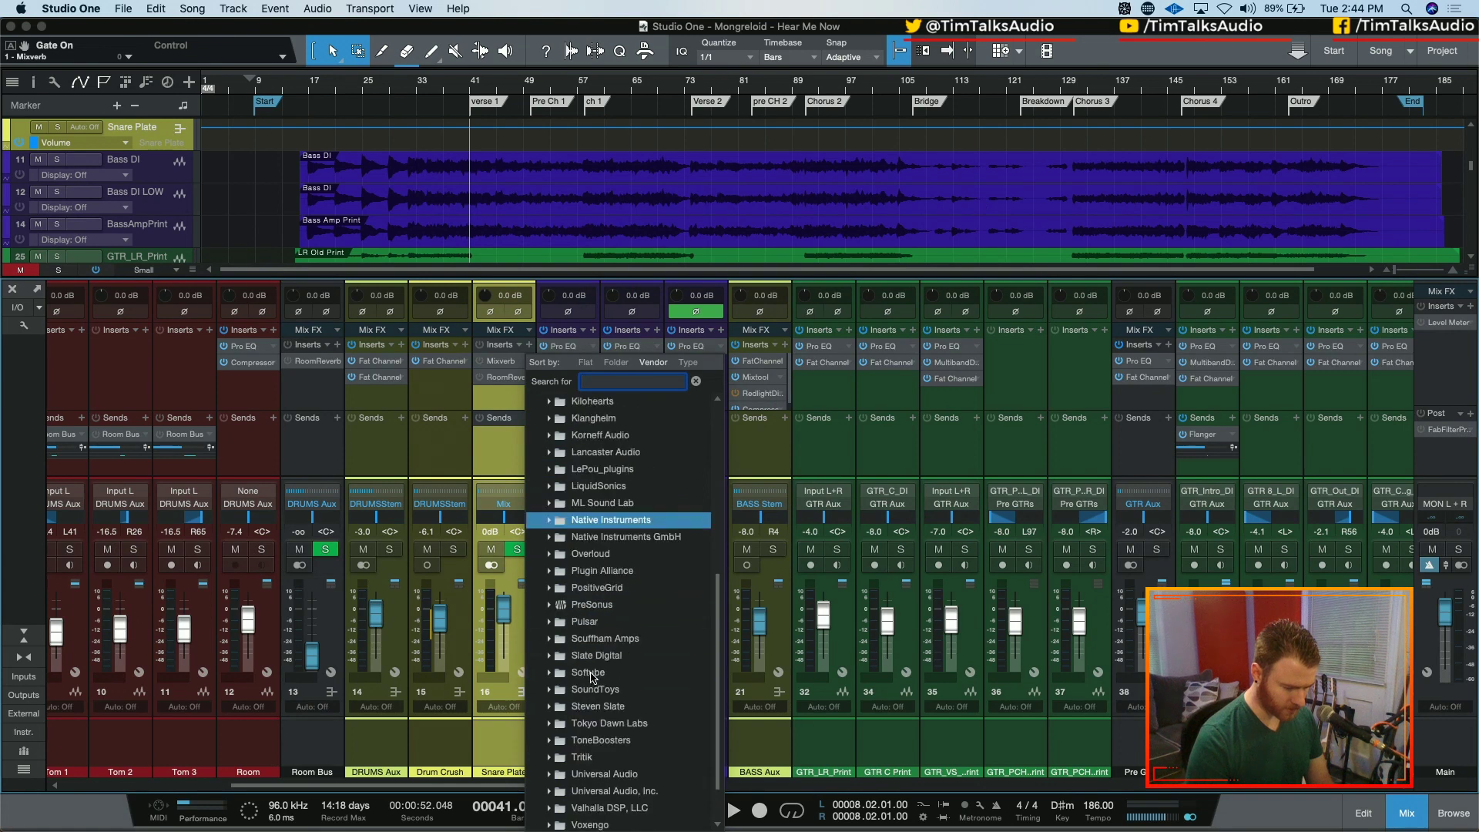
pyautogui.click(550, 604)
pyautogui.scroll(-5, 644, 574)
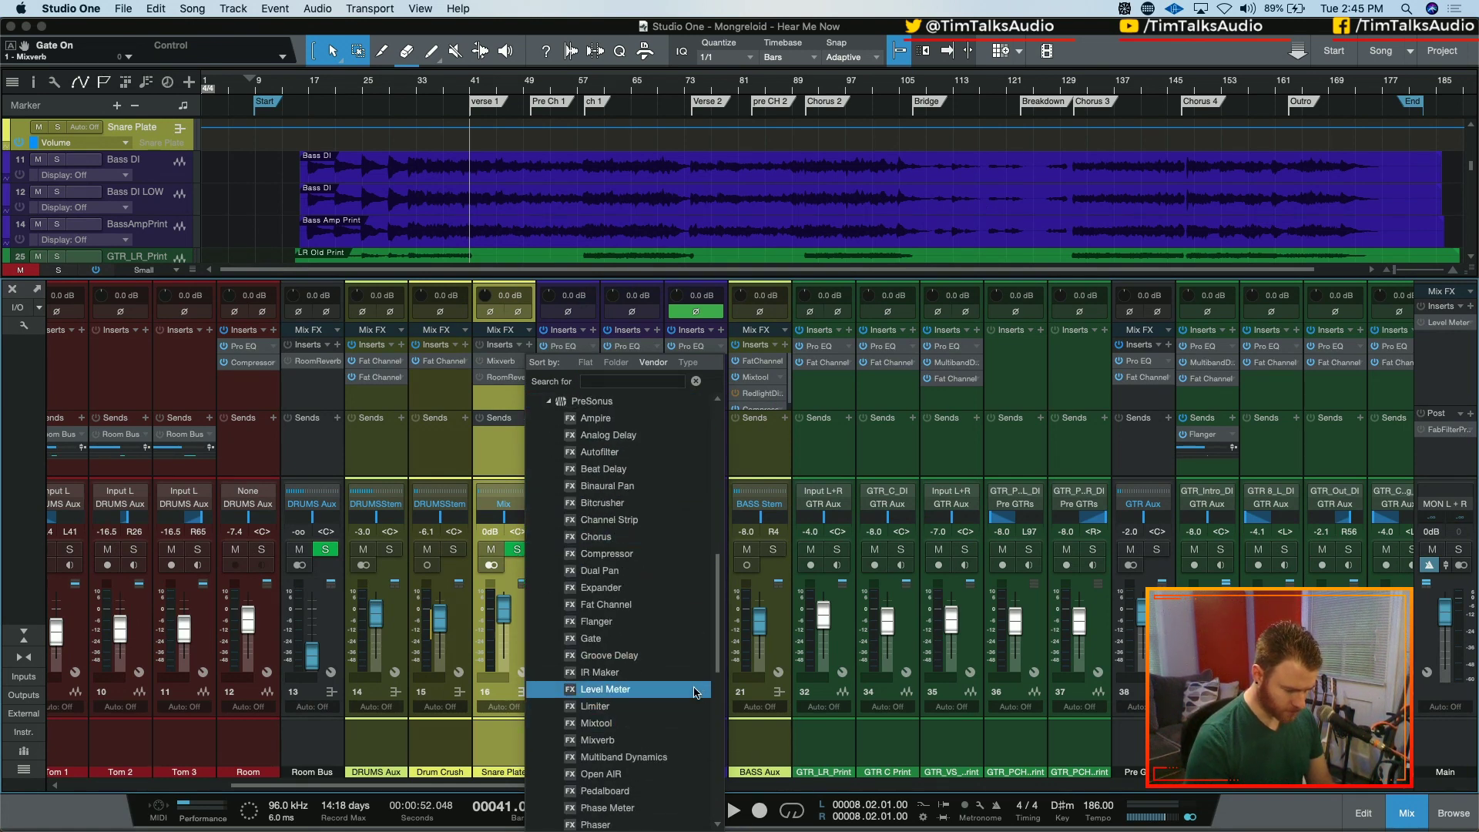
pyautogui.scroll(-2, 663, 707)
pyautogui.scroll(-8, 662, 707)
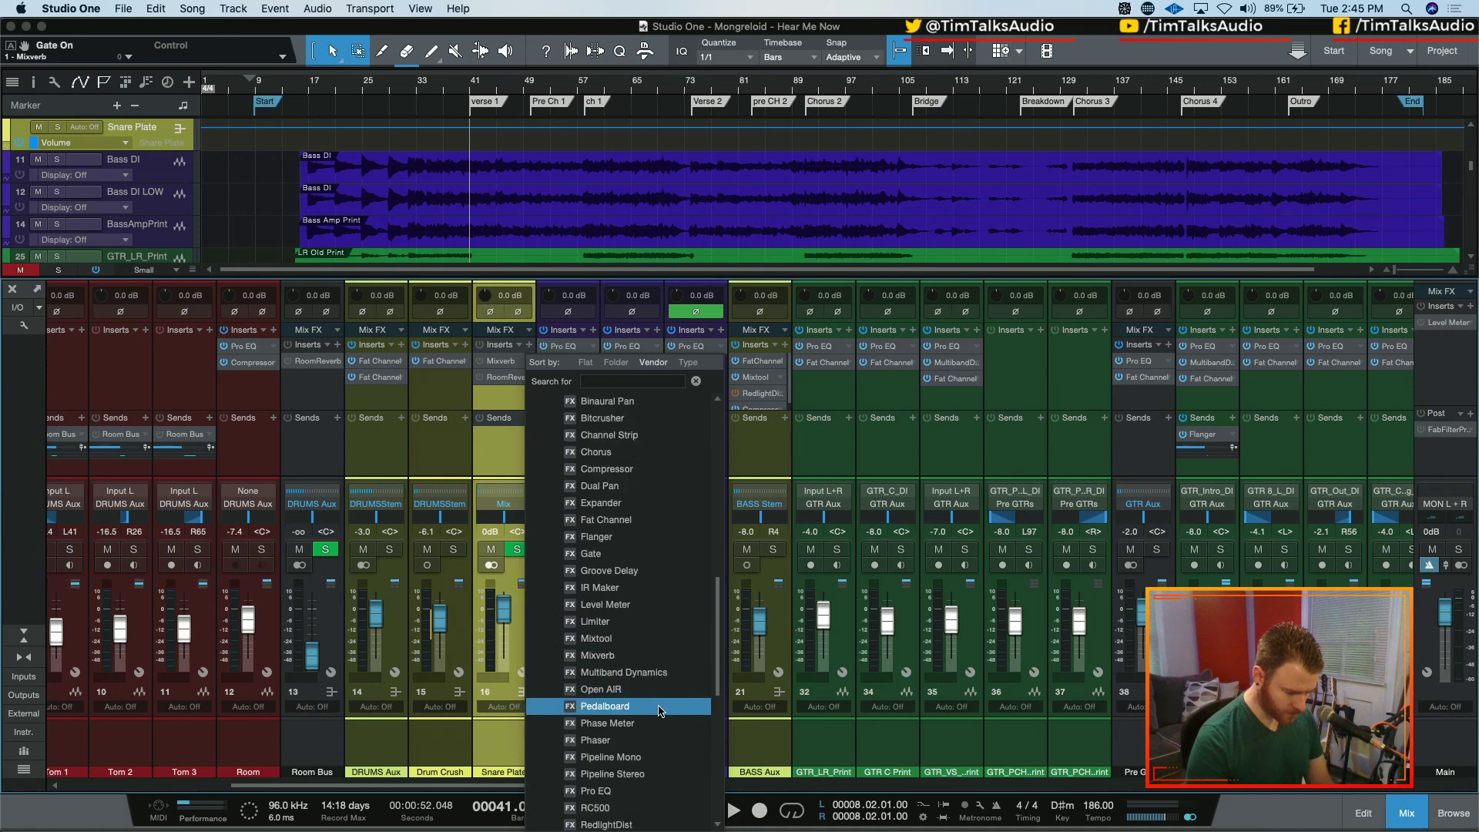
pyautogui.scroll(-6, 661, 711)
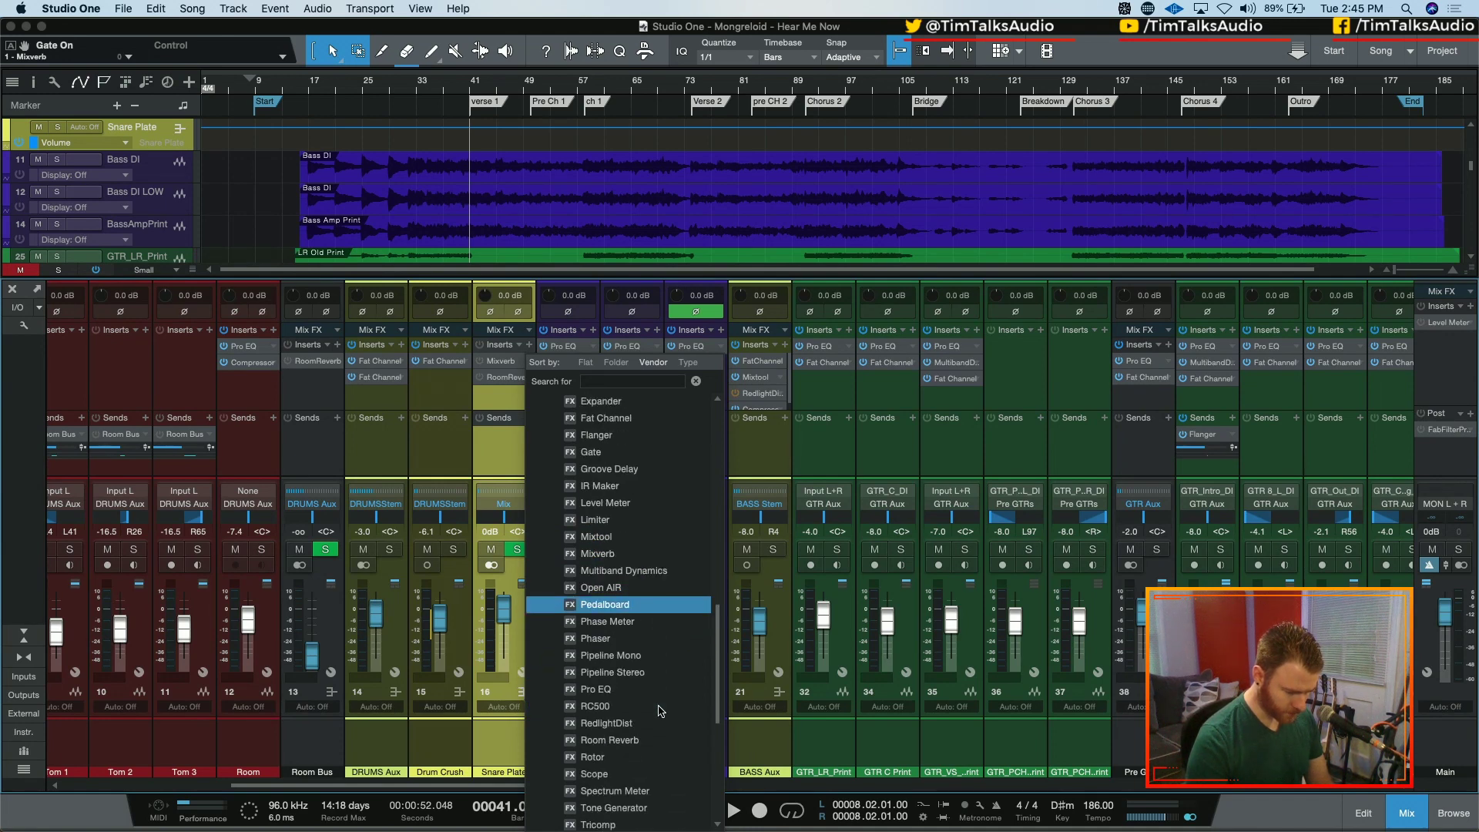
pyautogui.scroll(10, 661, 710)
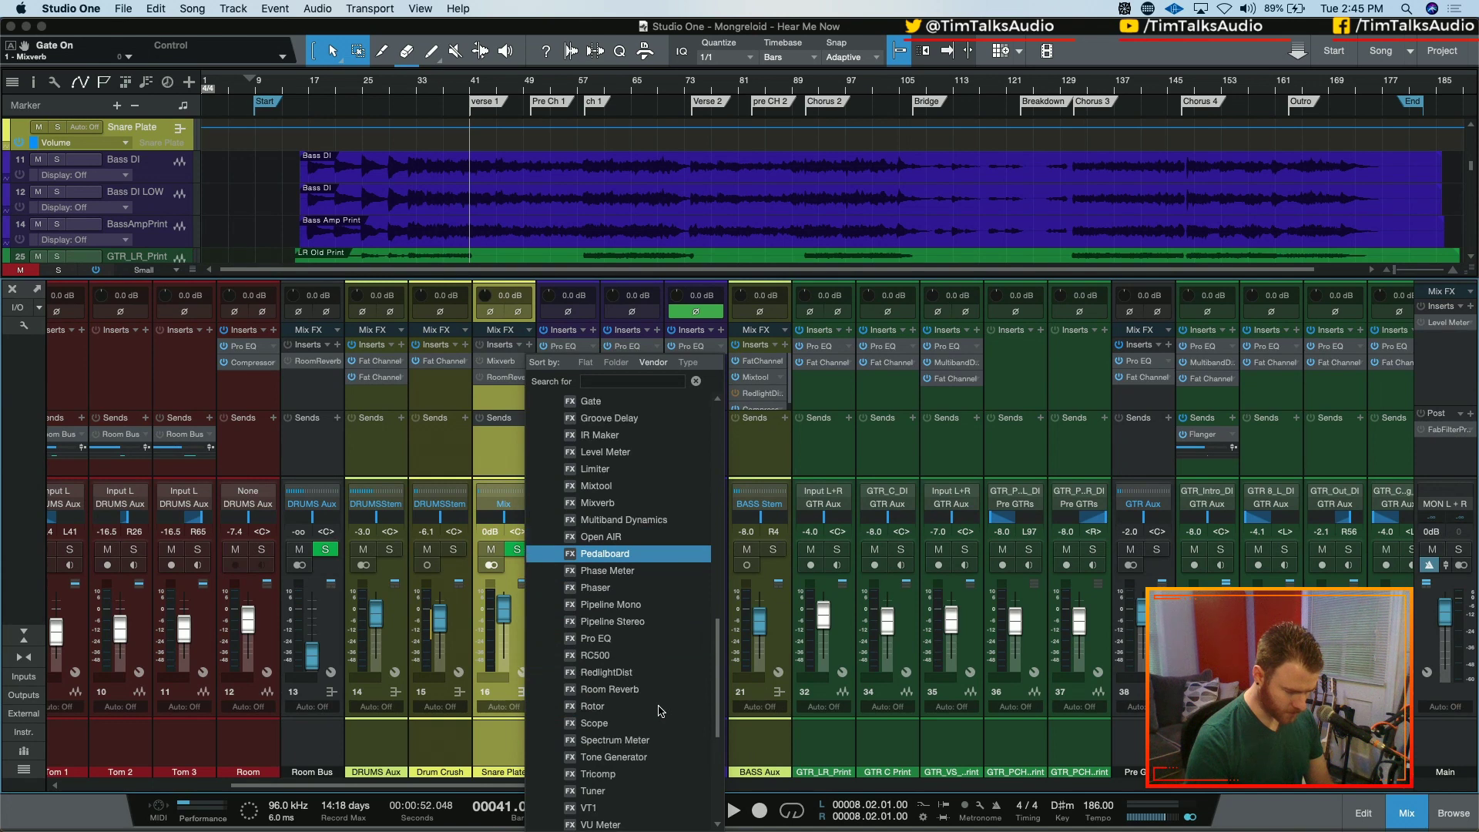
pyautogui.scroll(5, 661, 710)
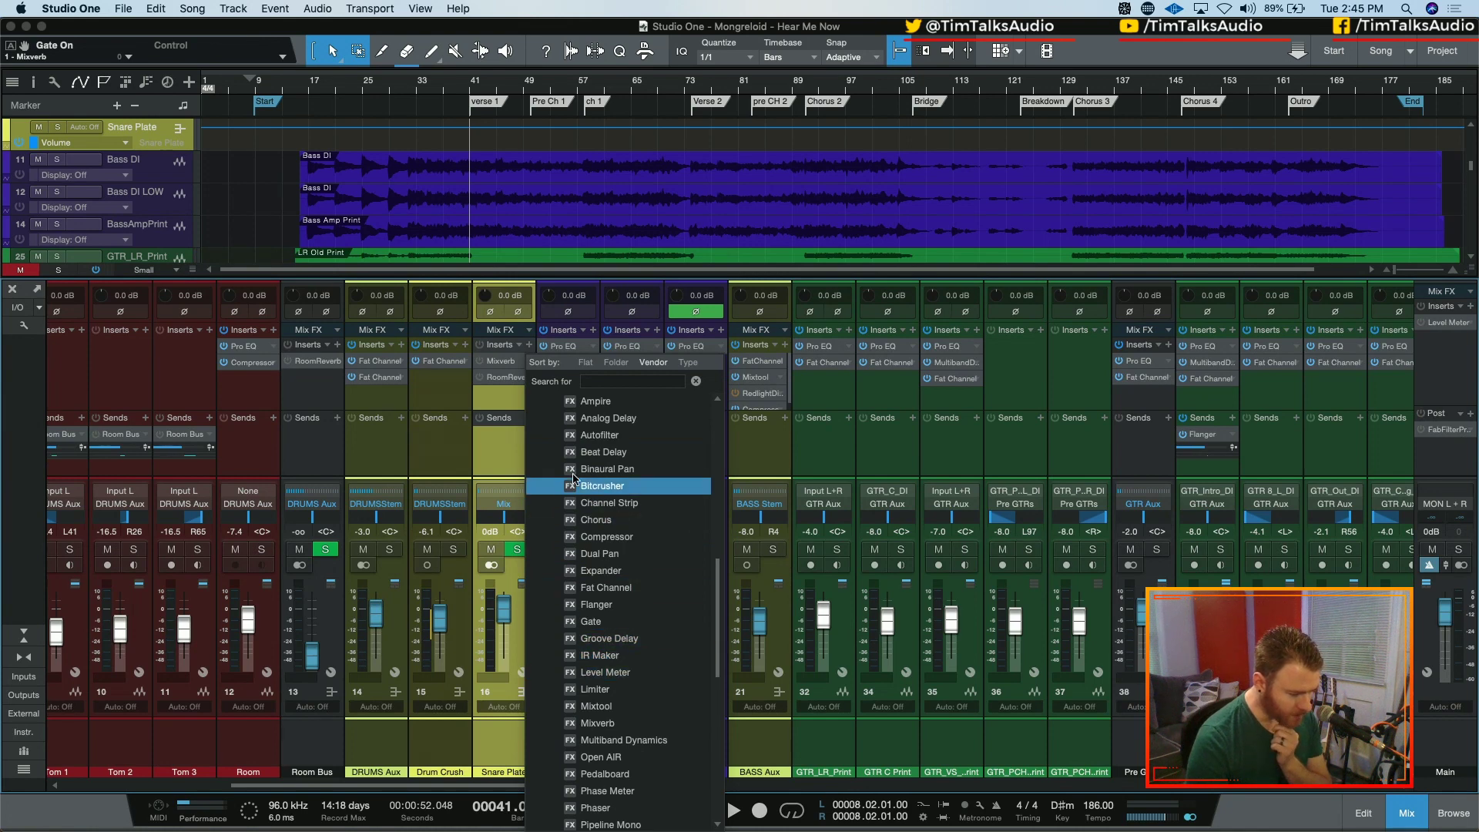
pyautogui.click(481, 377)
# - Reopen Room Reverb on the Snare Plate bus and load the SD - Bright preset
pyautogui.click(528, 378)
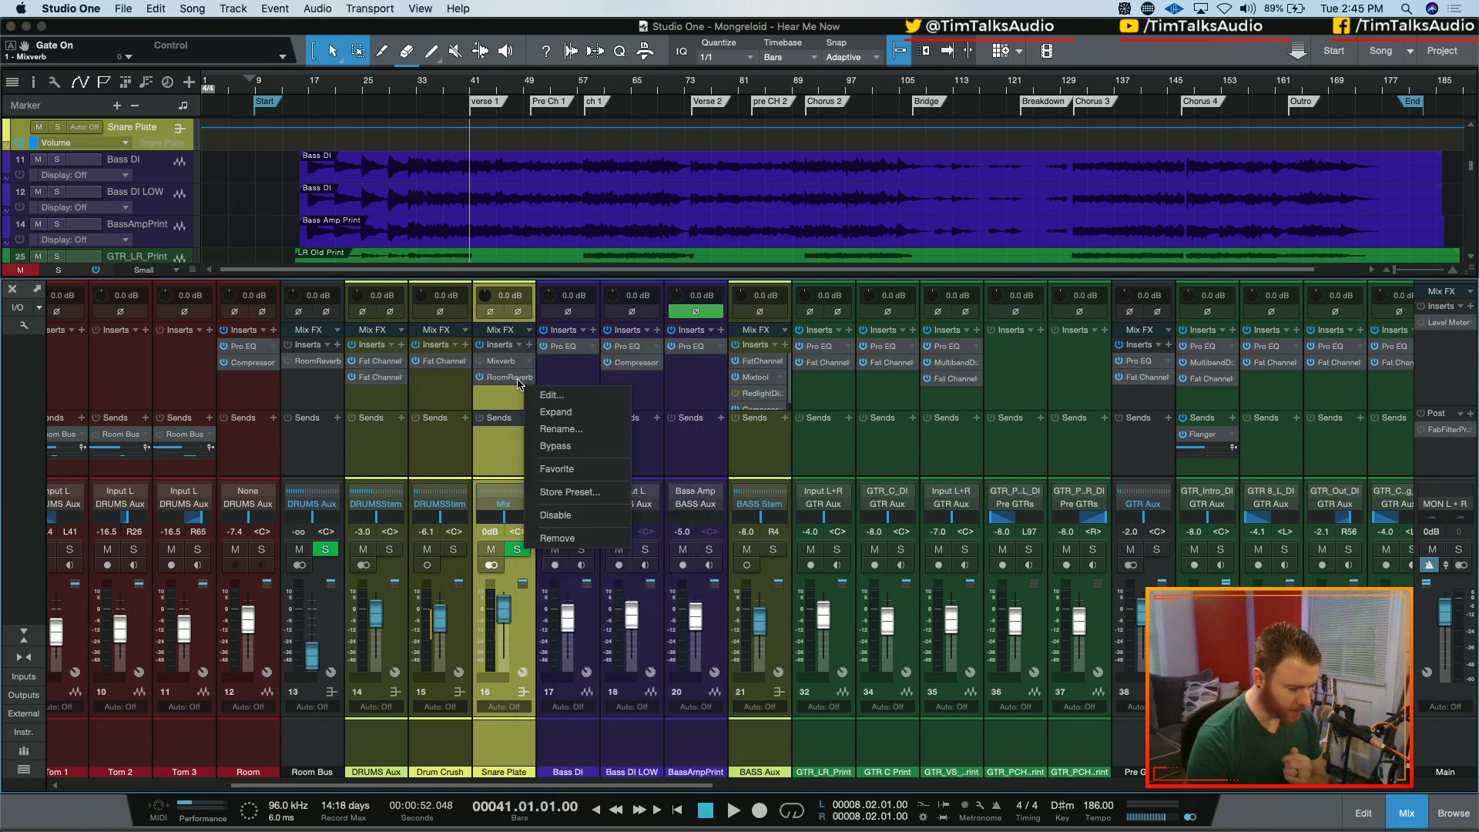
pyautogui.click(510, 379)
pyautogui.click(510, 378)
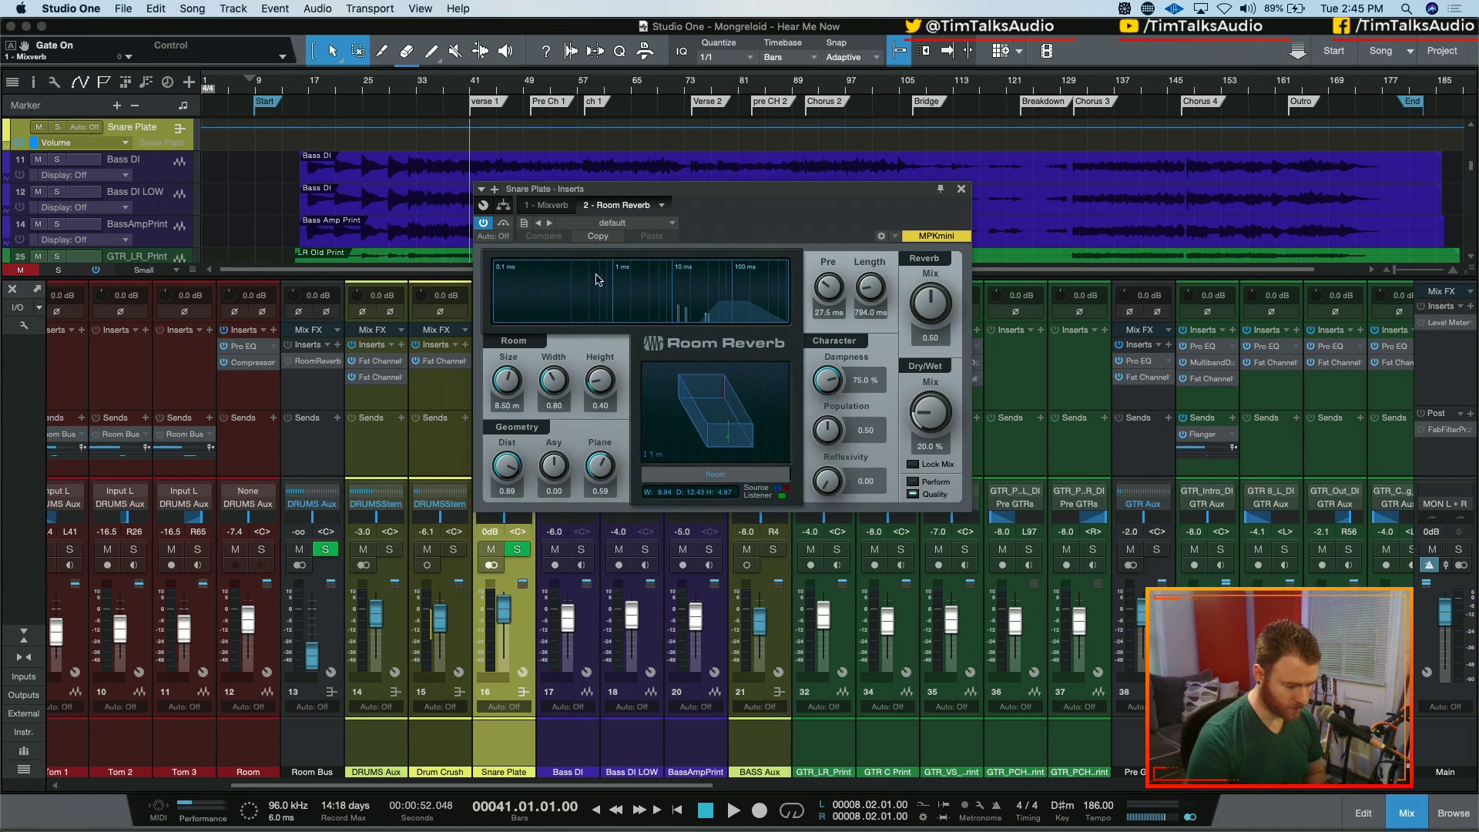
pyautogui.click(715, 474)
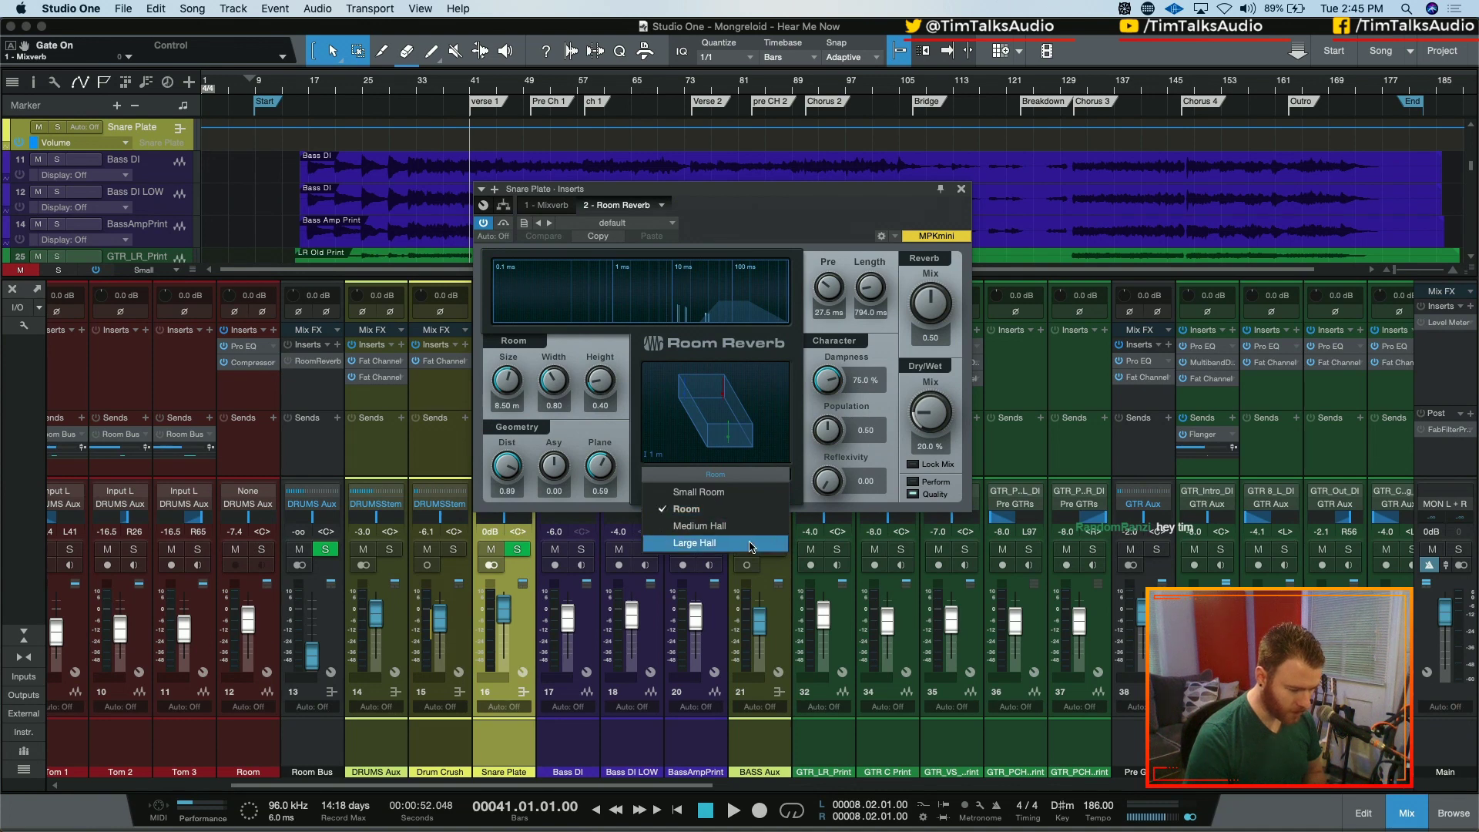
pyautogui.click(807, 238)
pyautogui.click(615, 223)
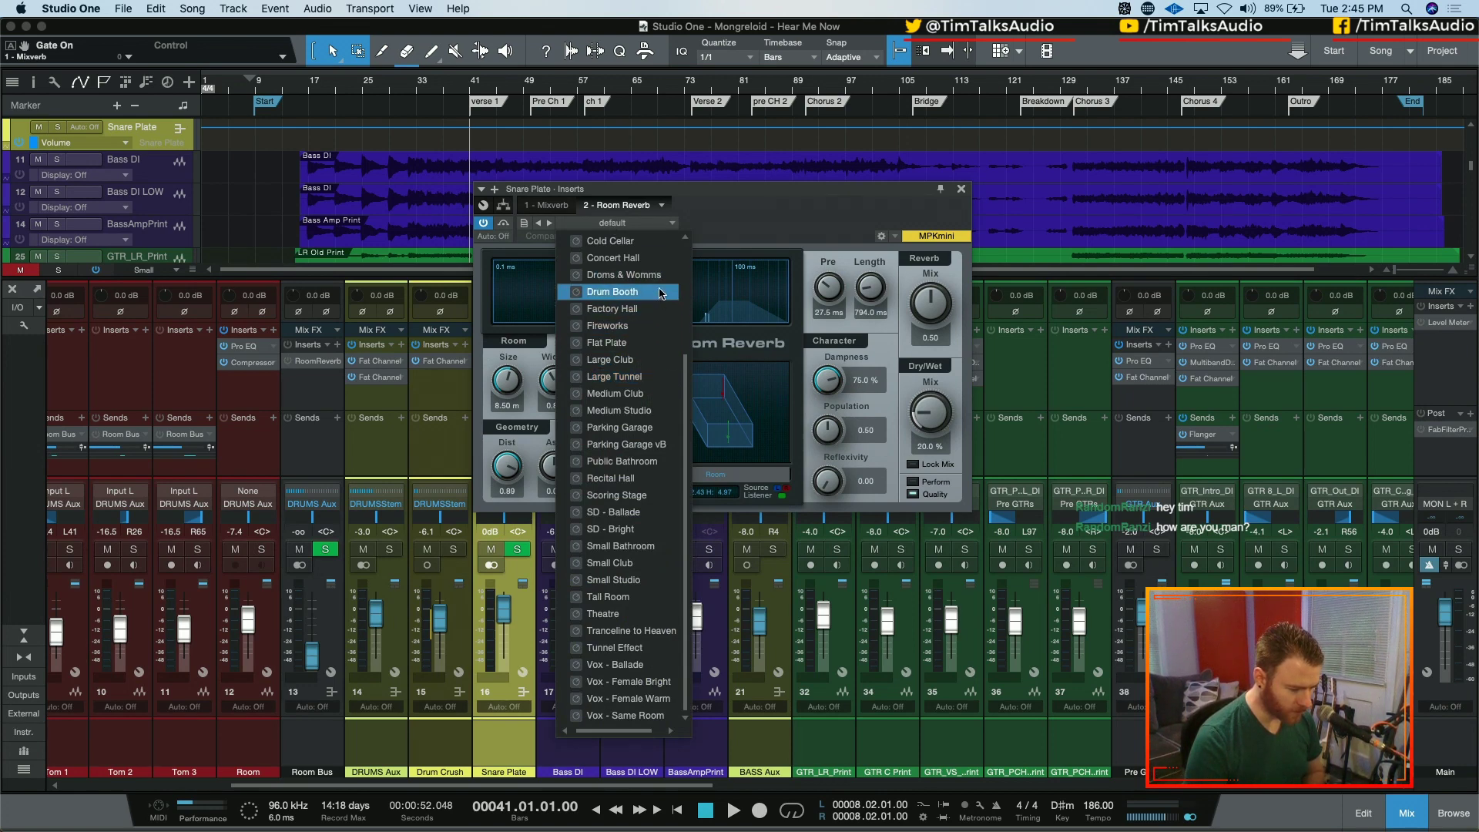
pyautogui.click(651, 528)
pyautogui.click(778, 222)
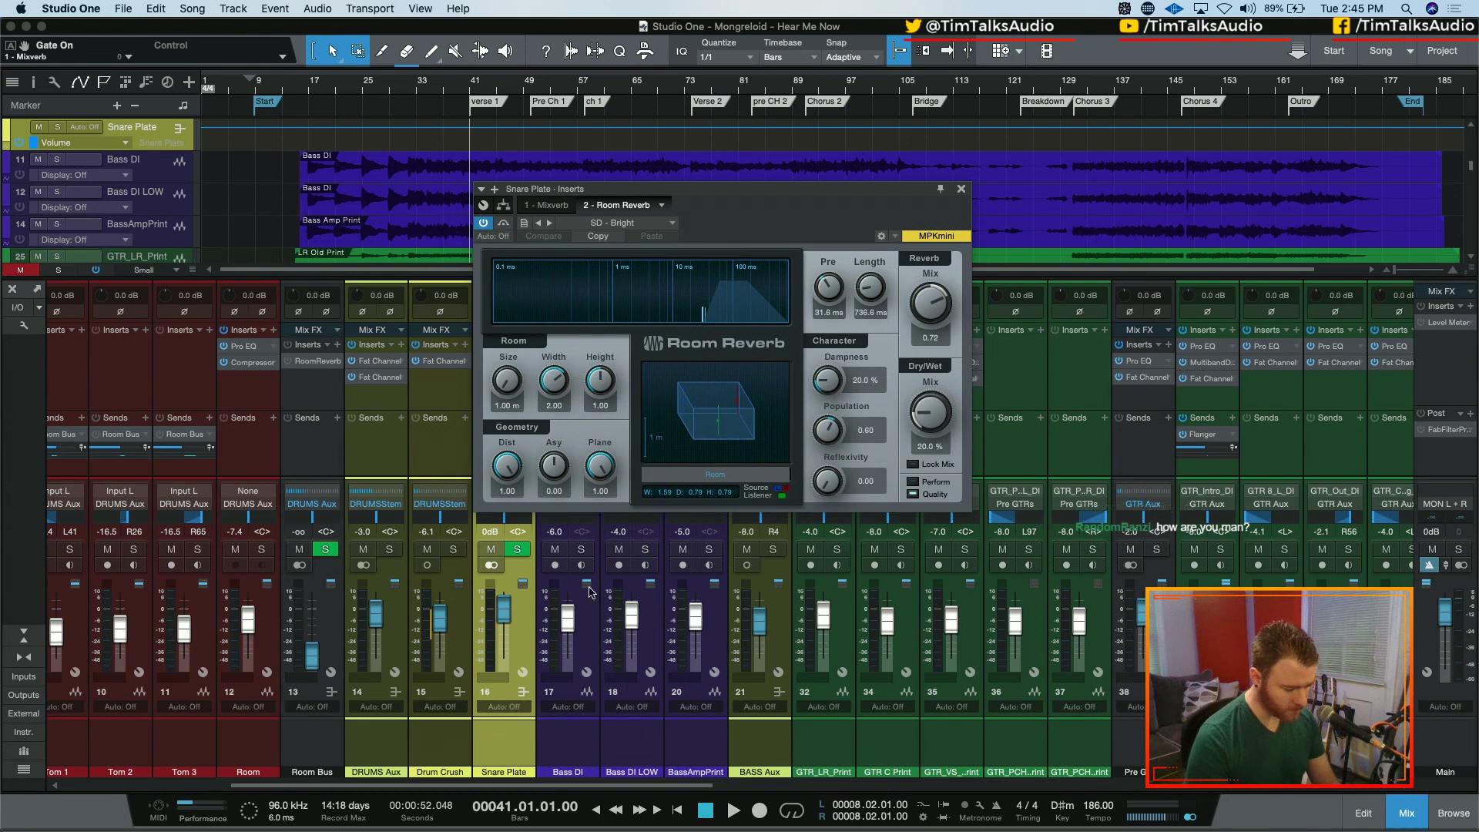
# - Solo the DRUMS Aux bus and add a send from the Snare channel to Snare Plate
pyautogui.click(395, 549)
pyautogui.hscroll(-8, 250, 614)
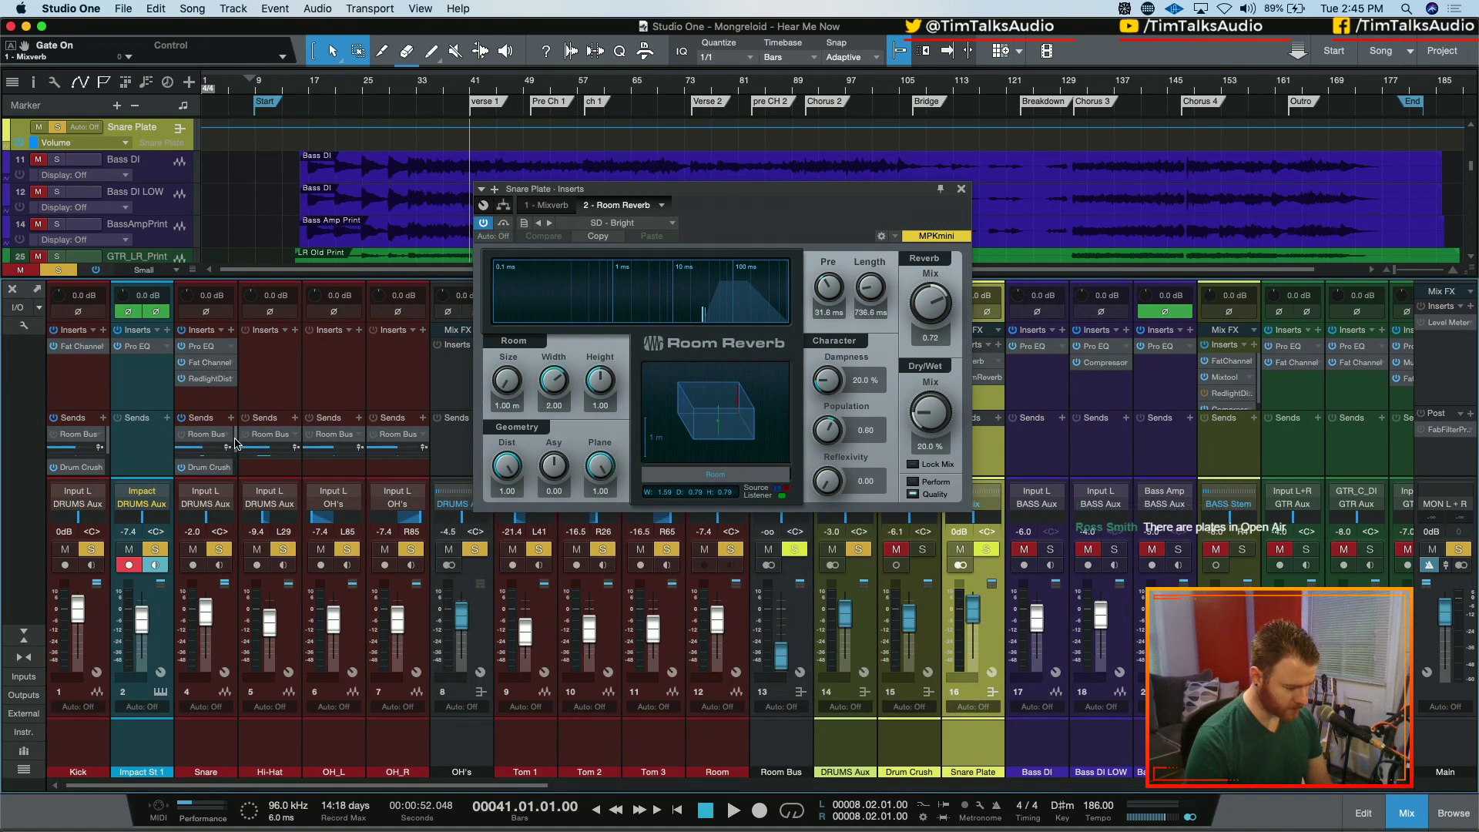
pyautogui.scroll(-2, 235, 443)
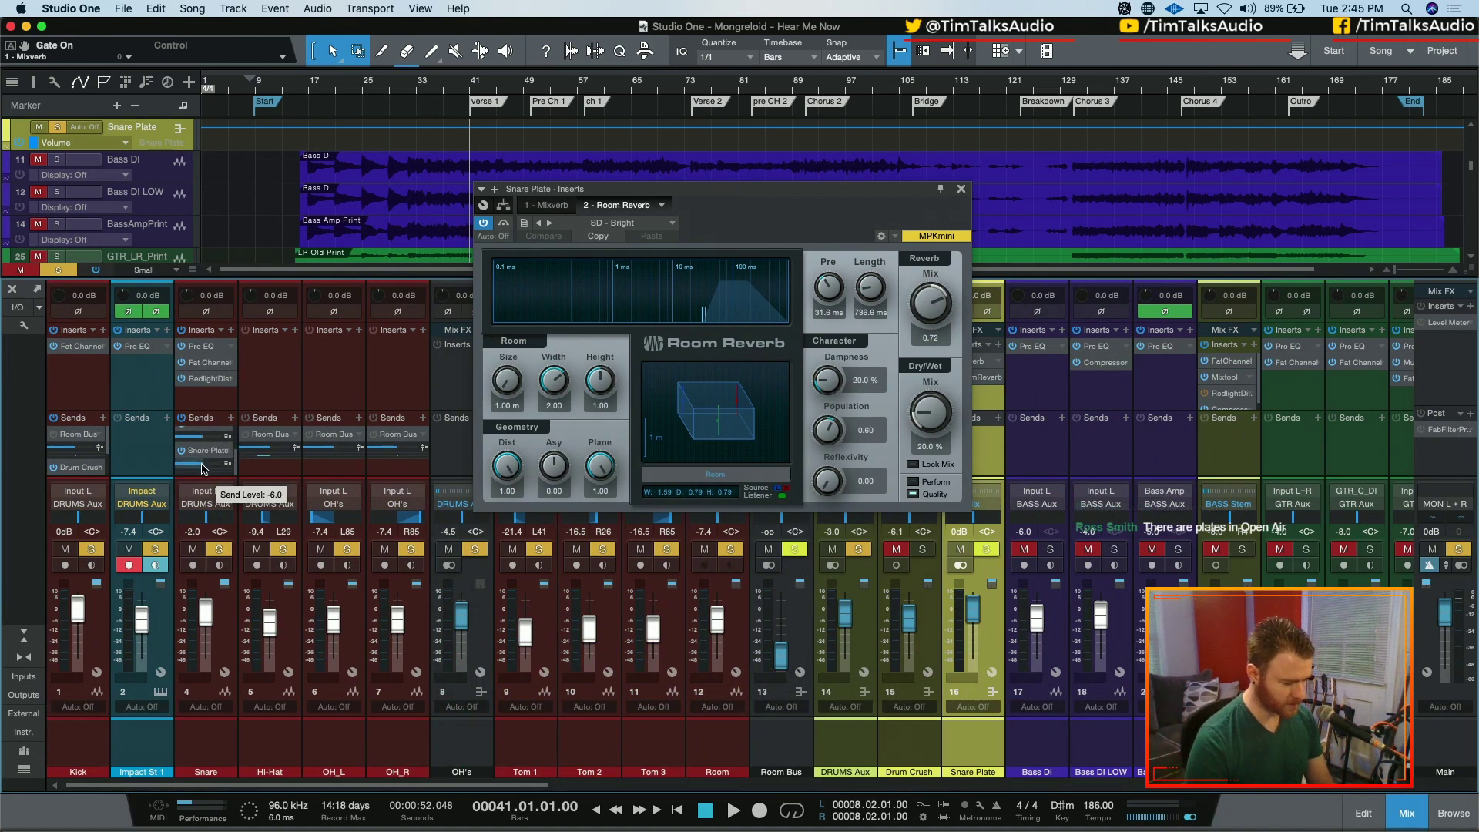
# - Solo only the Snare channel and lower the Snare Plate fader to -5.1 dB during playback
pyautogui.click(222, 549)
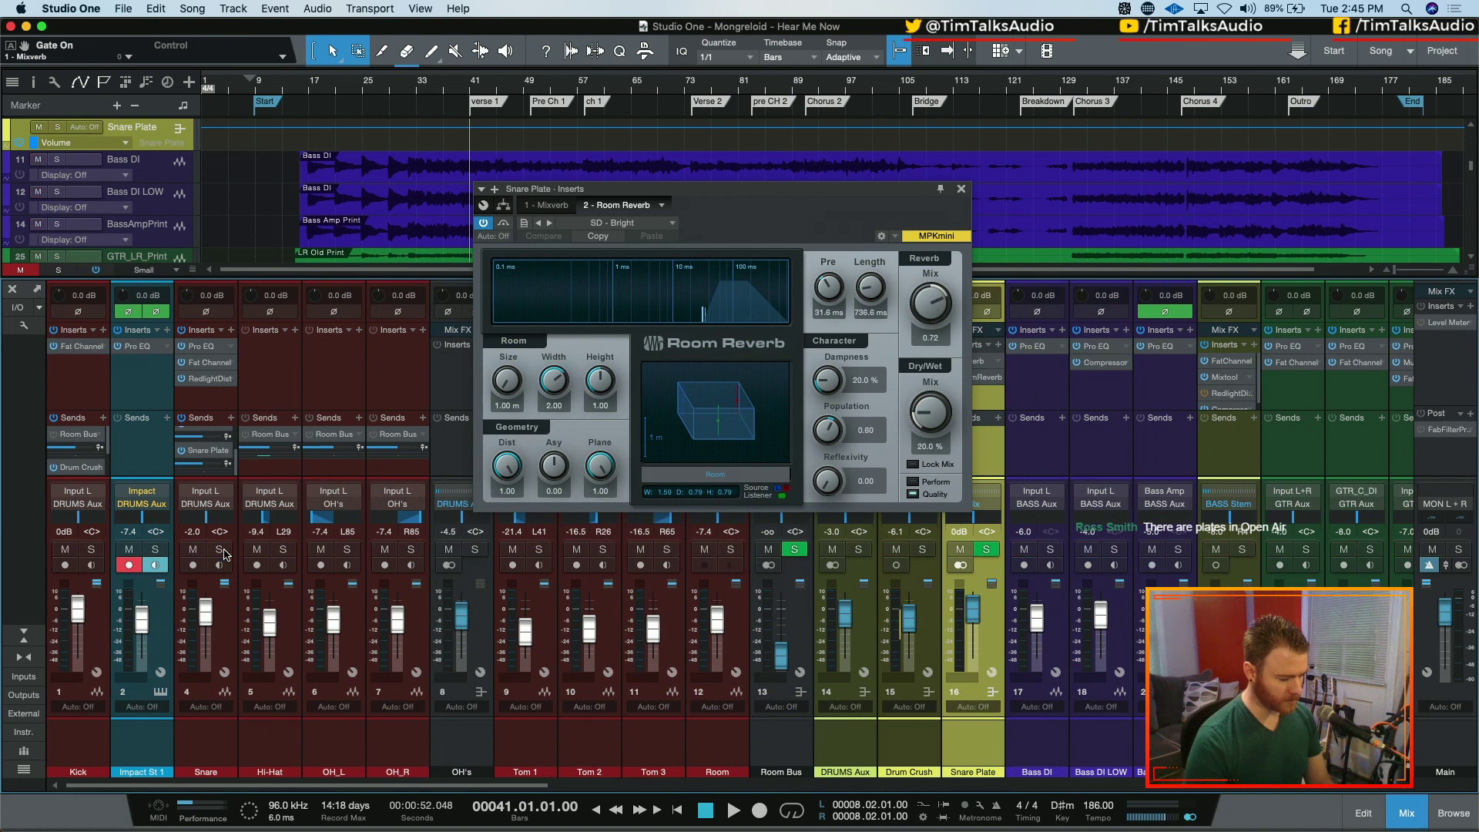
pyautogui.click(221, 549)
pyautogui.press('space')
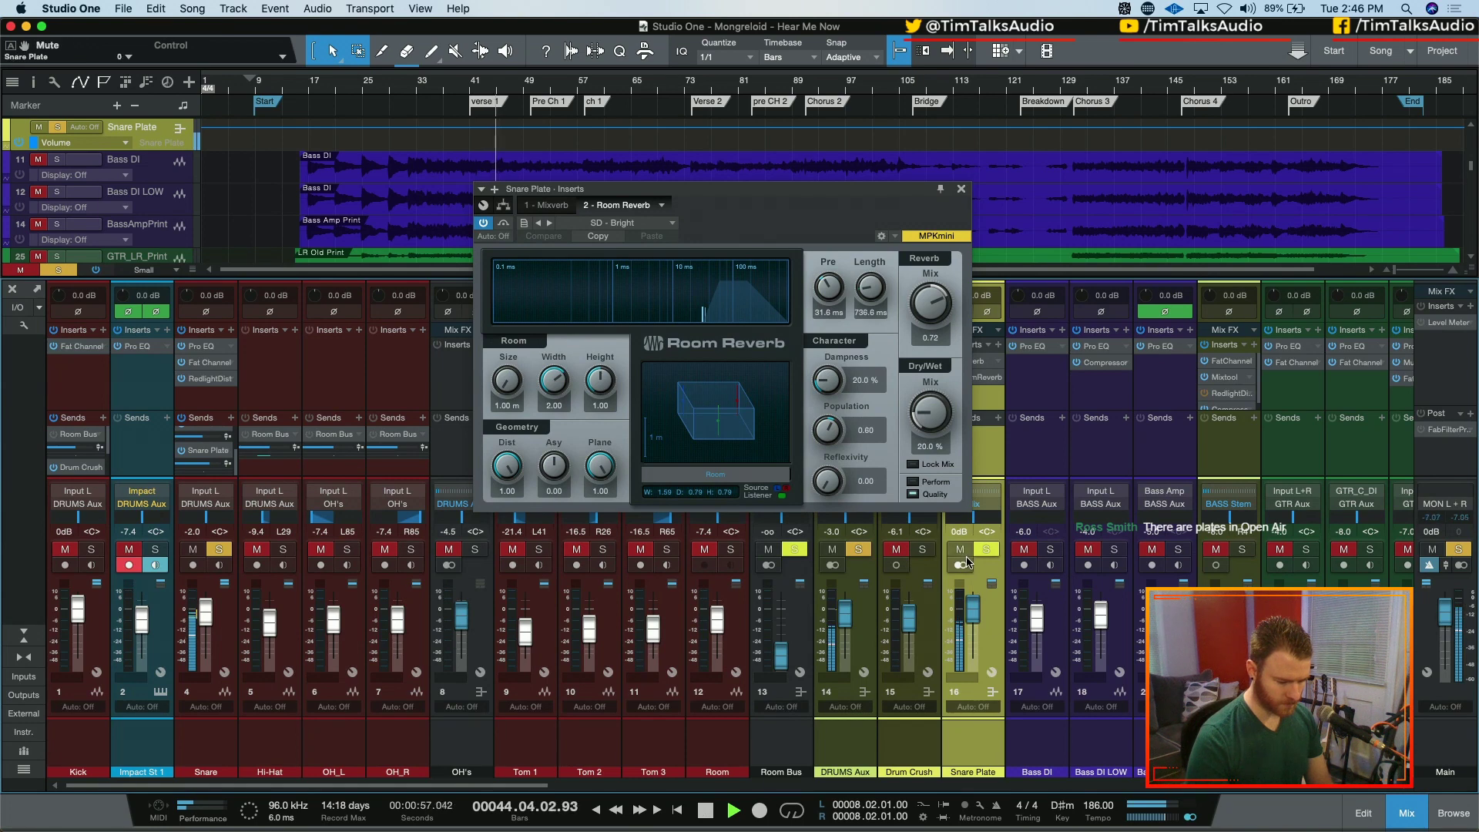
pyautogui.moveTo(973, 610)
pyautogui.mouseDown()
pyautogui.moveTo(974, 664)
pyautogui.moveTo(983, 626)
pyautogui.mouseUp()
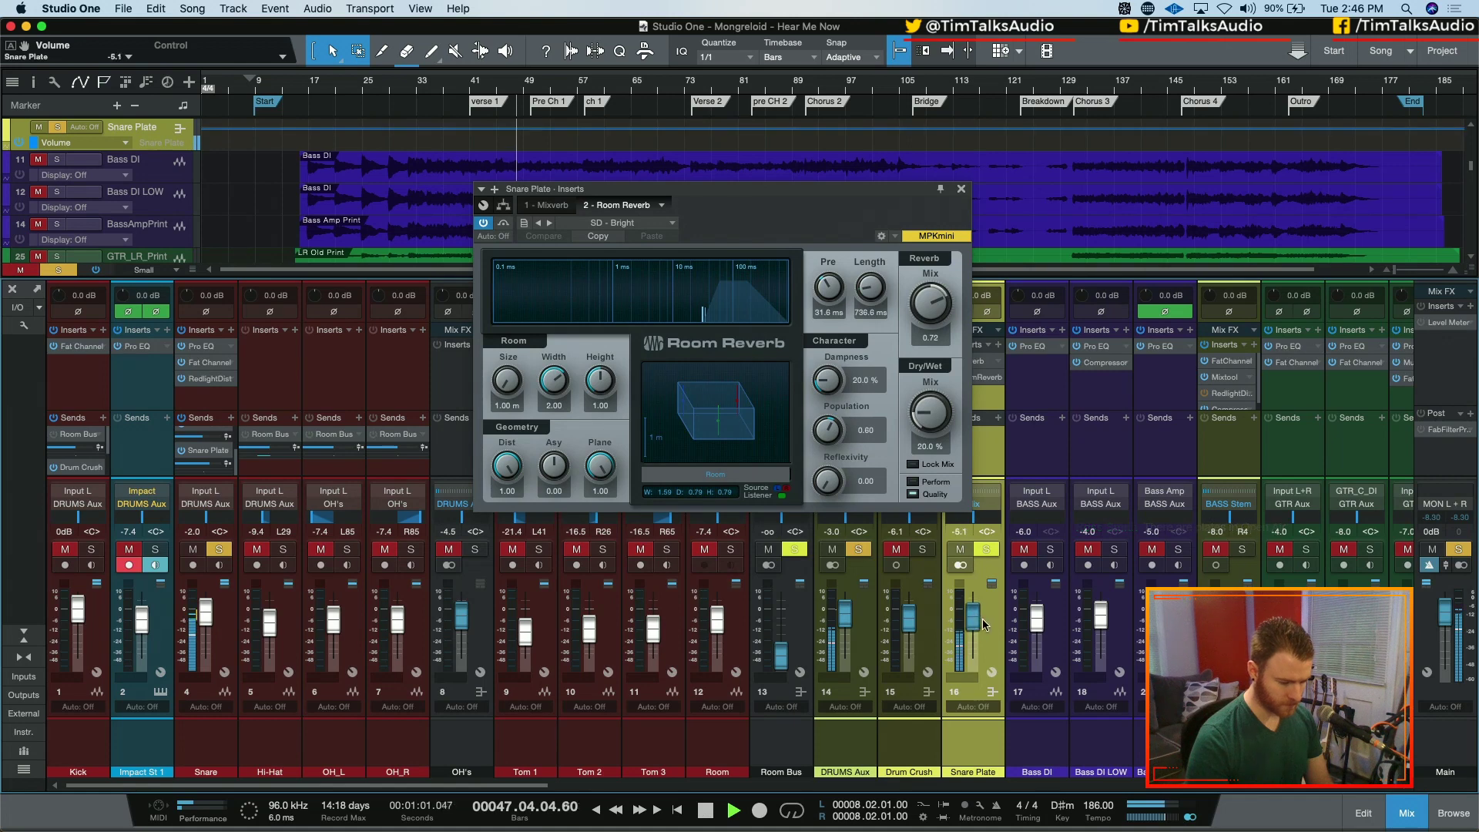
pyautogui.press('space')
# - Set Room Reverb's Dry/Wet mix to 100% and its Reverb mix to 0.50, auditioning the snare after each change
pyautogui.moveTo(931, 412); pyautogui.dragTo(936, 194)
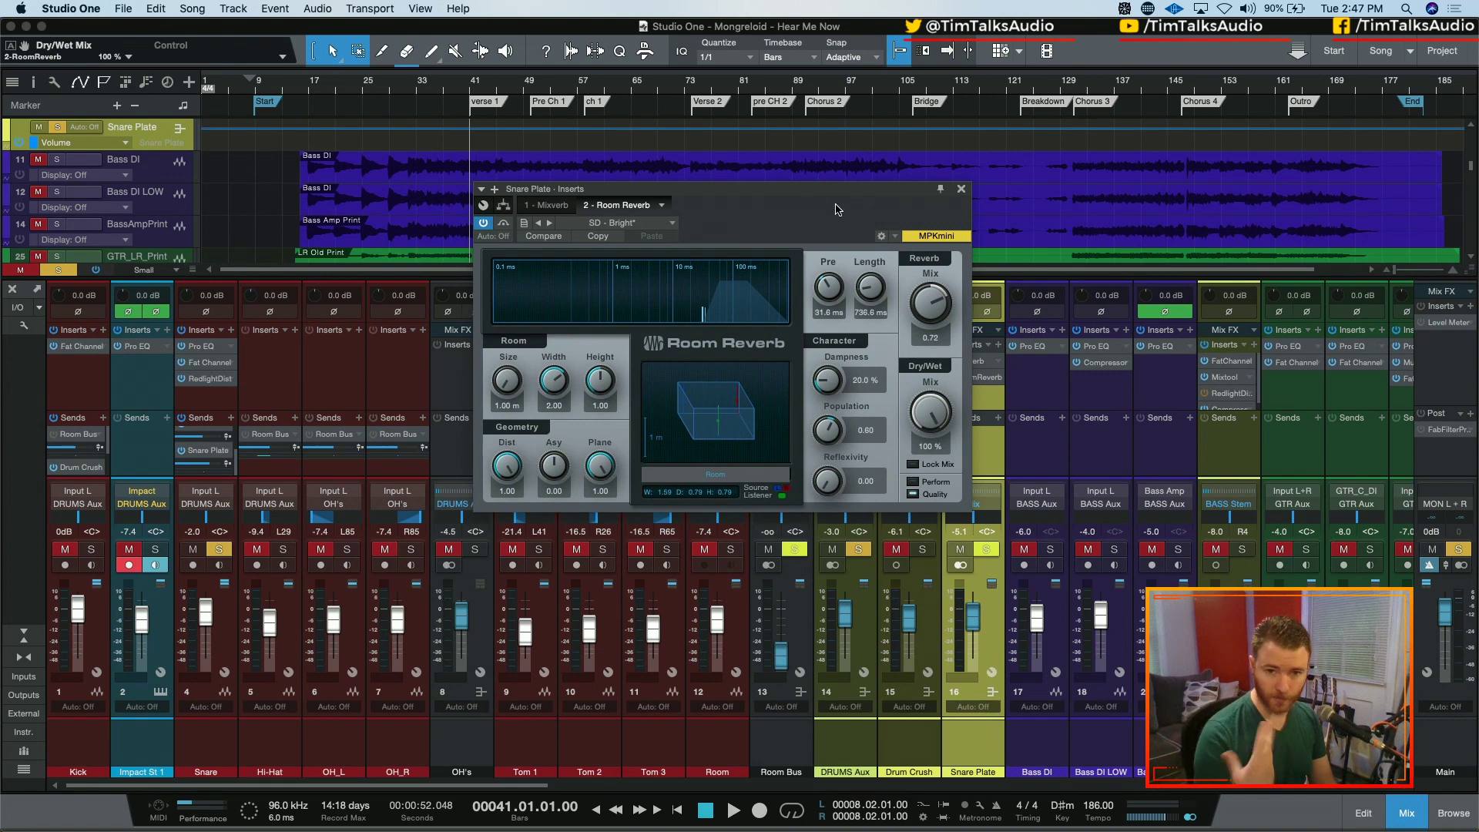
pyautogui.press('space')
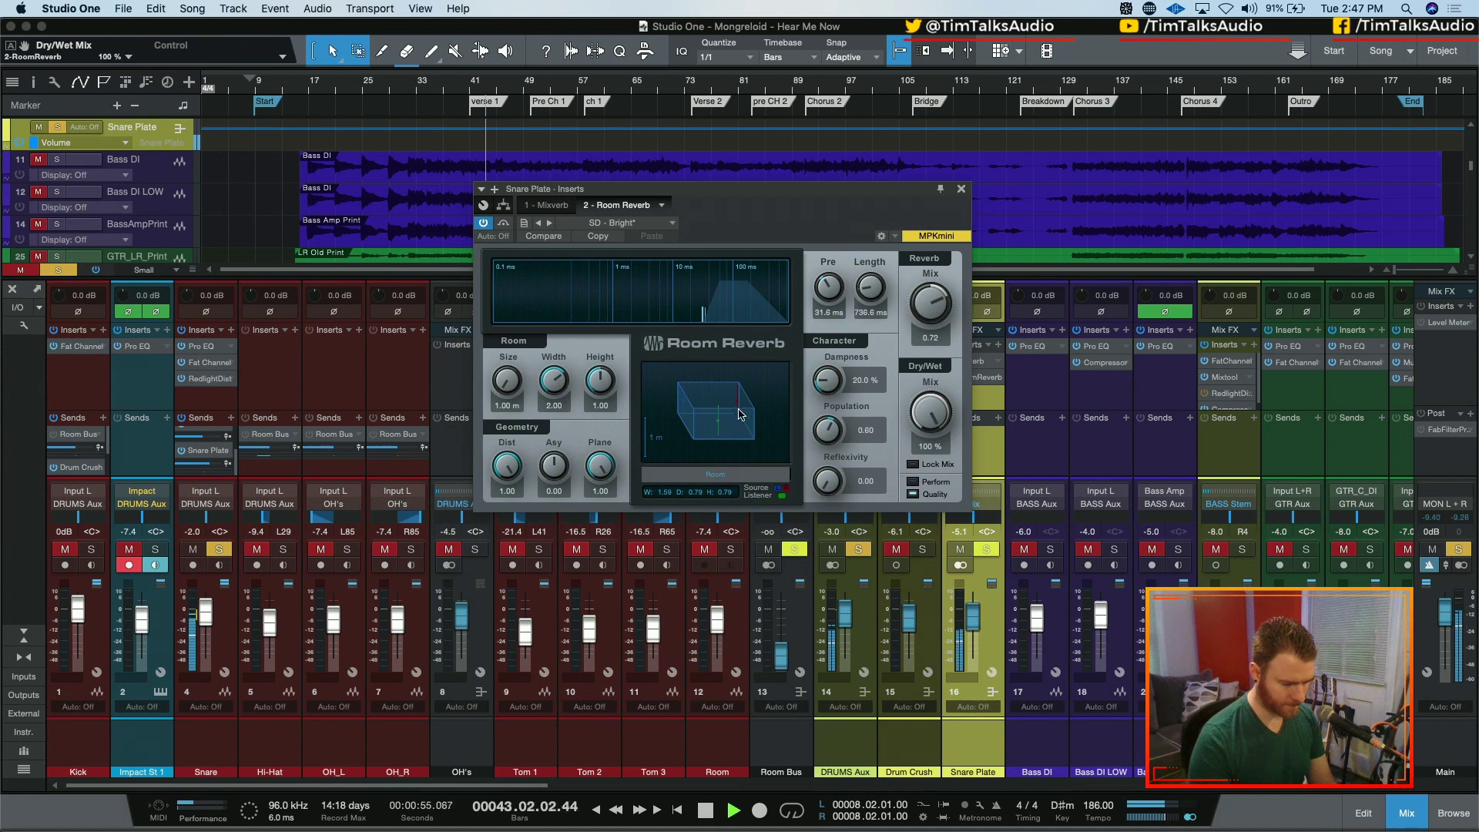
pyautogui.press('space')
pyautogui.moveTo(932, 310); pyautogui.dragTo(936, 318)
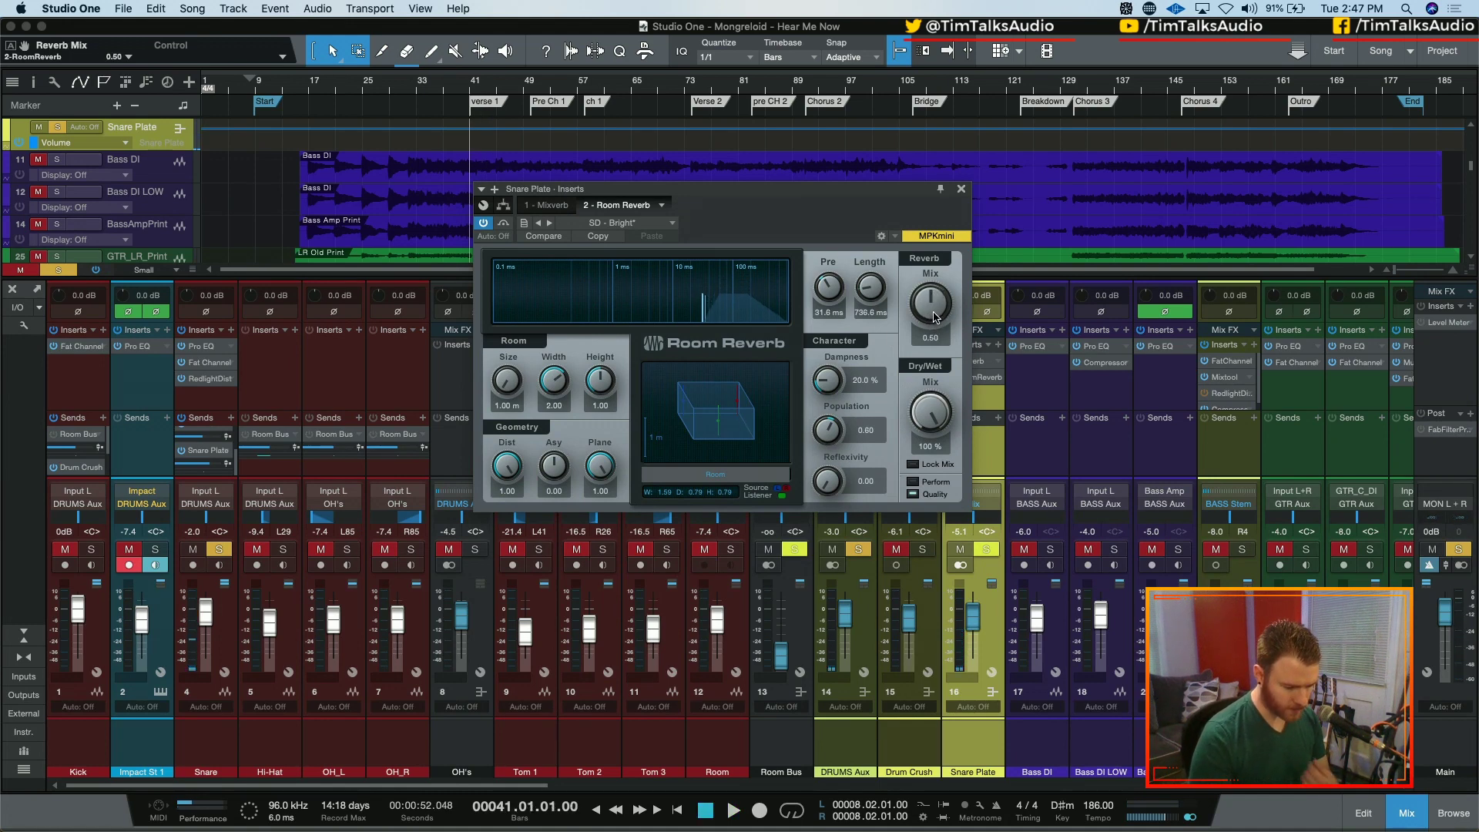
pyautogui.press('space')
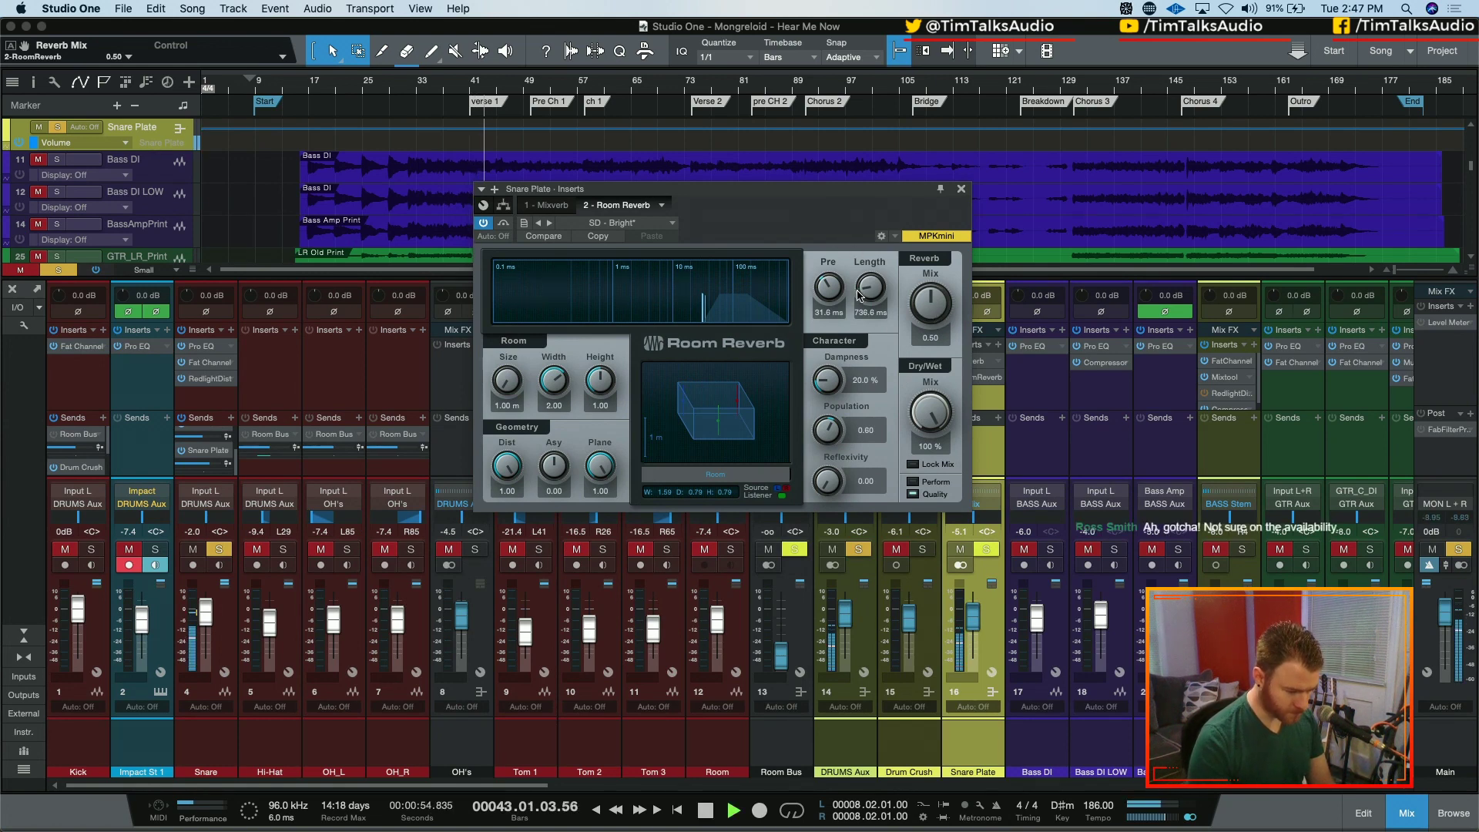
# - Audition Room Reverb with a 50 m room, and set its size to 1.19 m, width to 1.85 and height to 1.81
pyautogui.press('space')
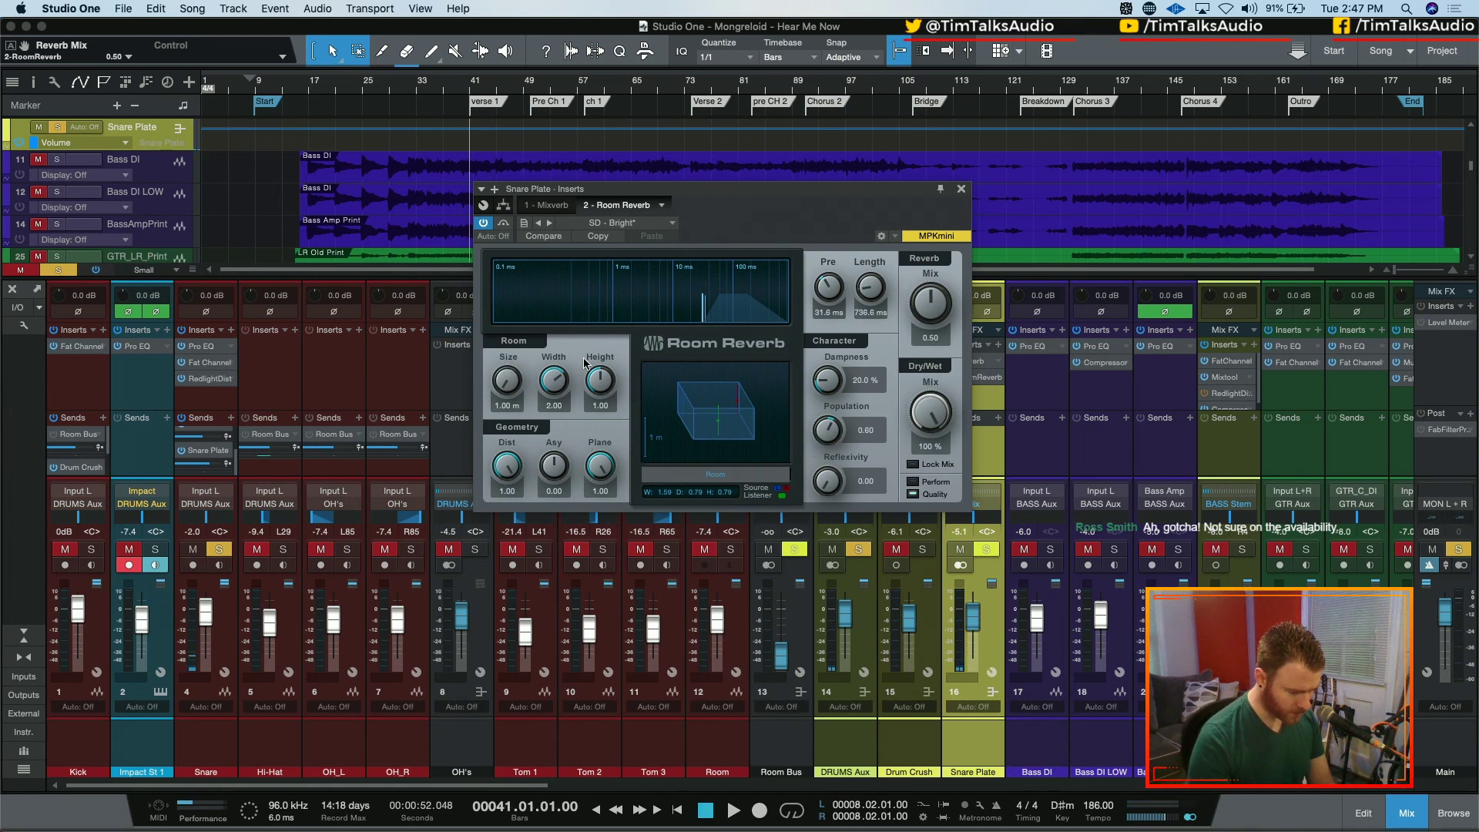
pyautogui.moveTo(513, 391); pyautogui.dragTo(540, 208)
pyautogui.press('space')
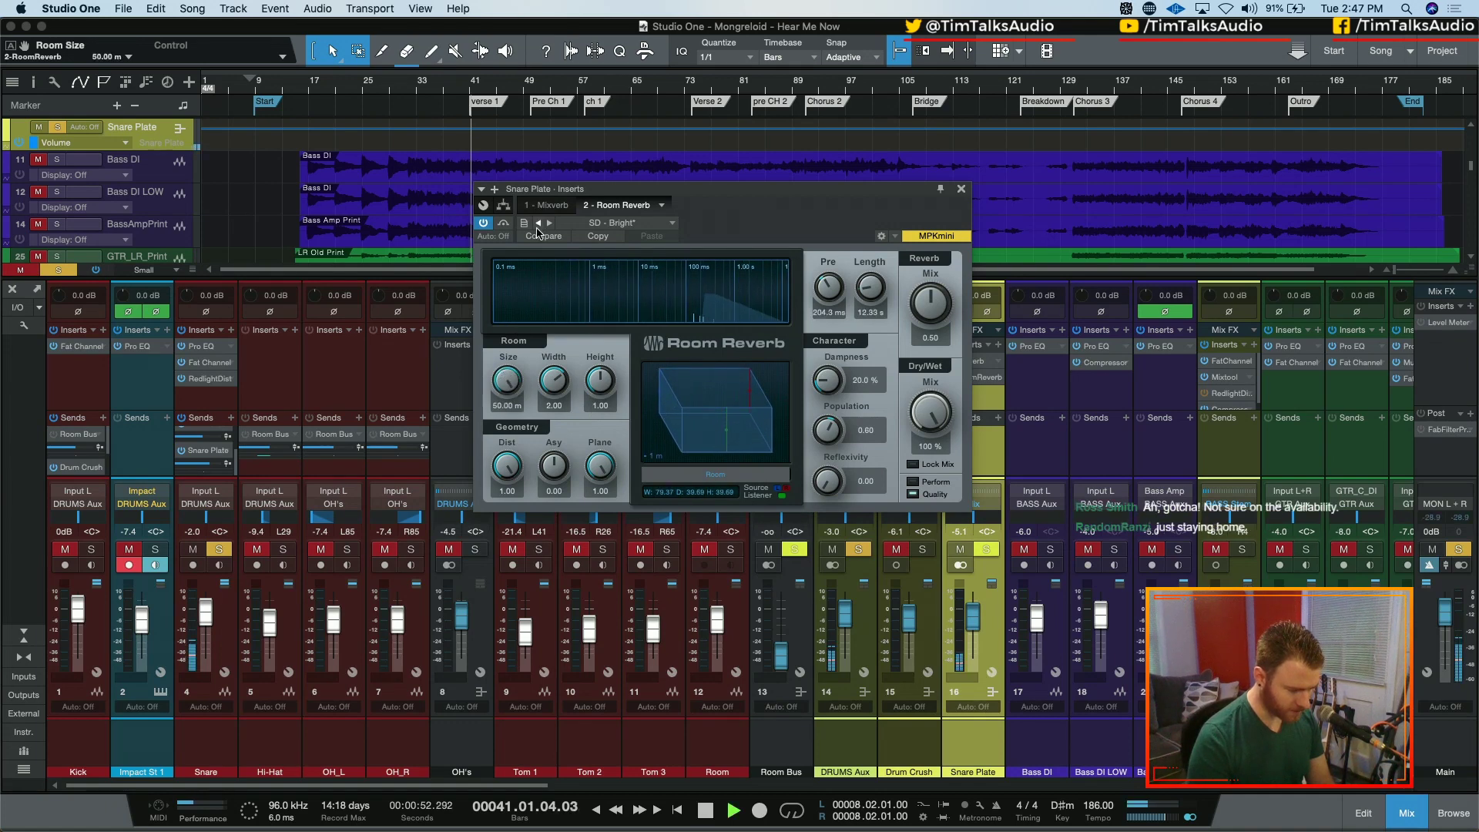
pyautogui.scroll(-15, 507, 383)
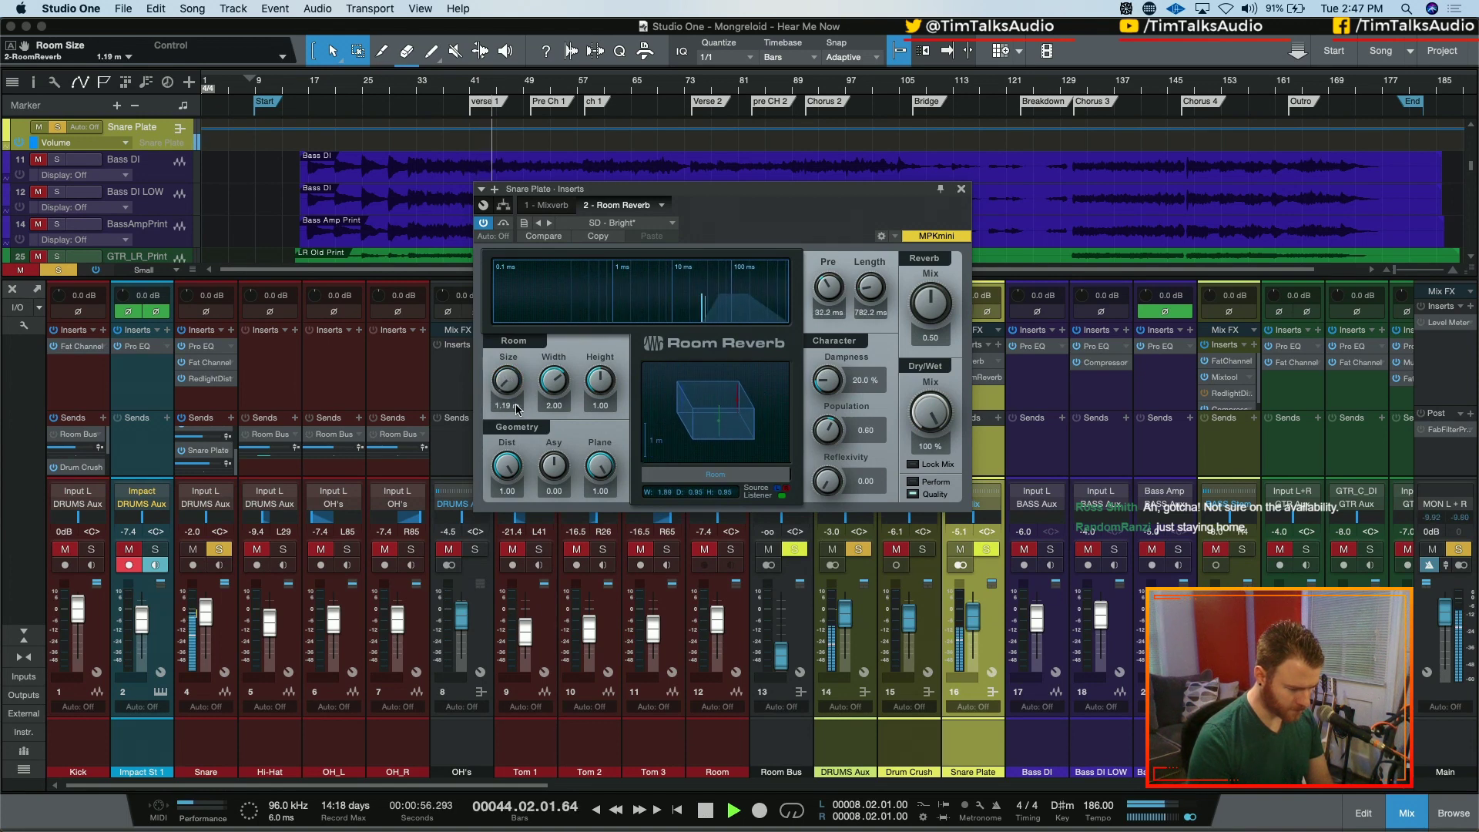
pyautogui.moveTo(553, 381); pyautogui.dragTo(549, 347)
pyautogui.scroll(-6, 550, 379)
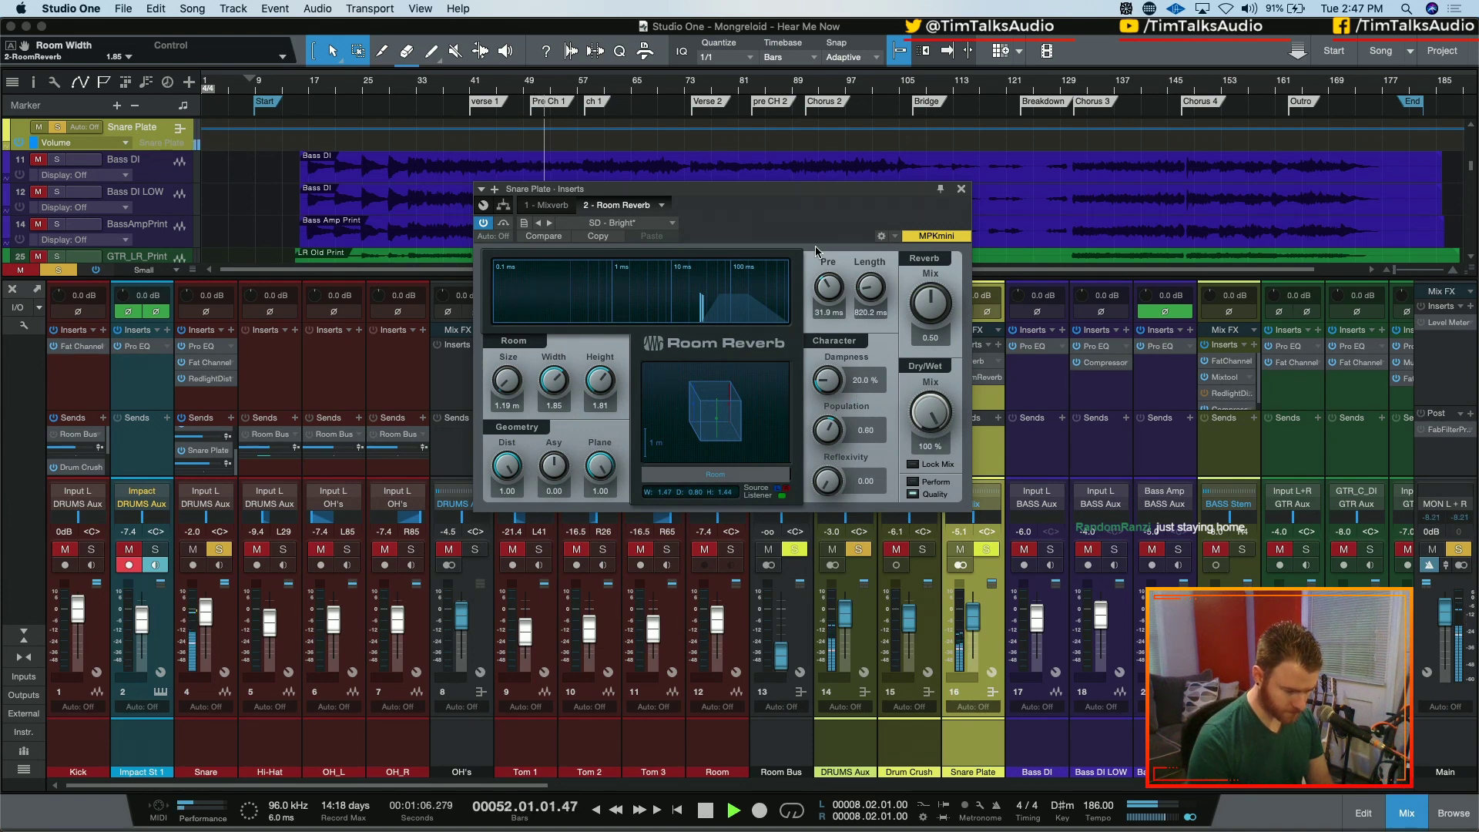
# - Set Room Reverb's tail length to 520.2 ms, and compare Perform and Quality modes, ending on Quality
pyautogui.scroll(3, 875, 299)
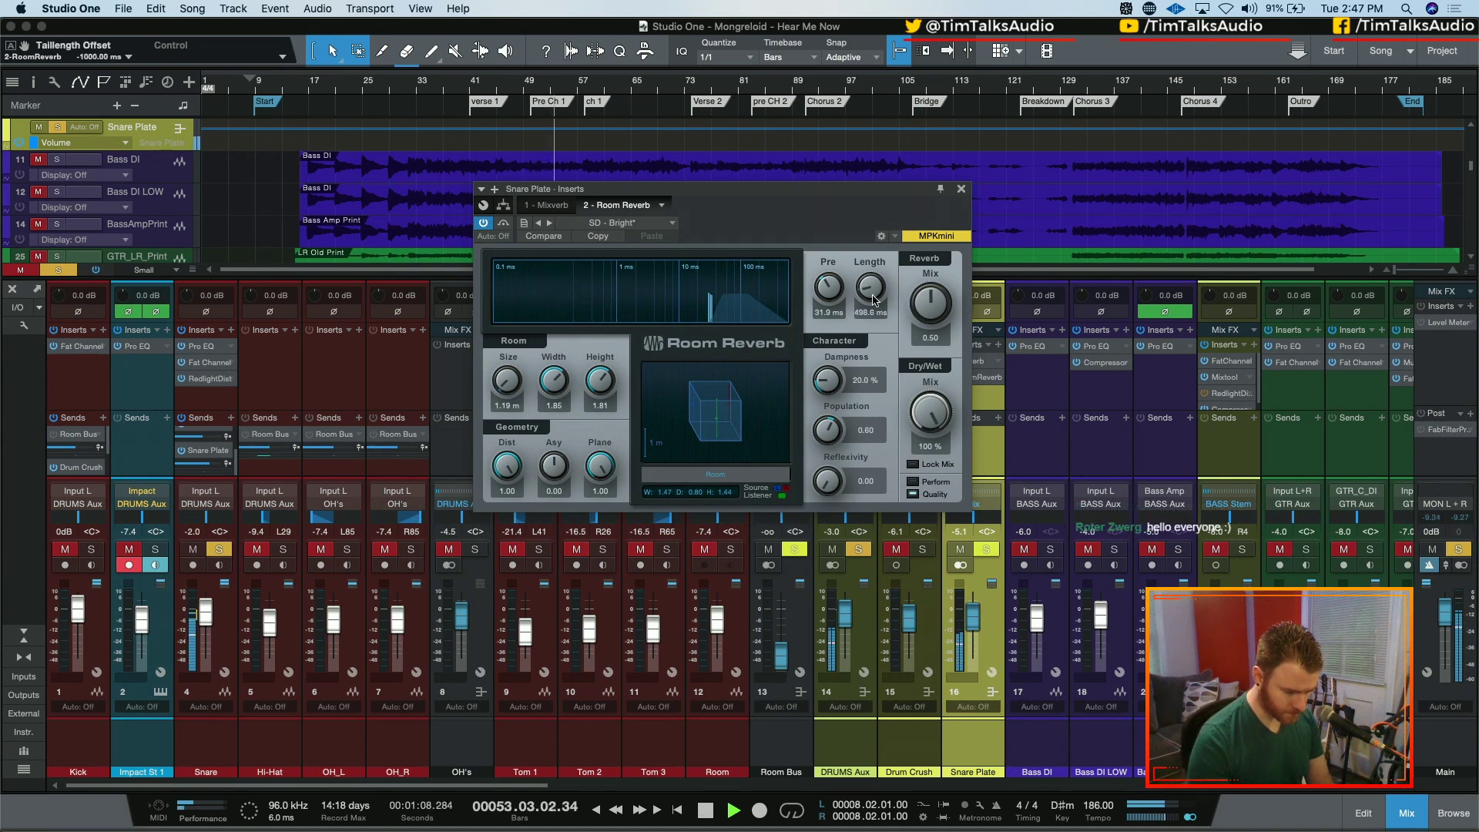
pyautogui.scroll(-5, 875, 300)
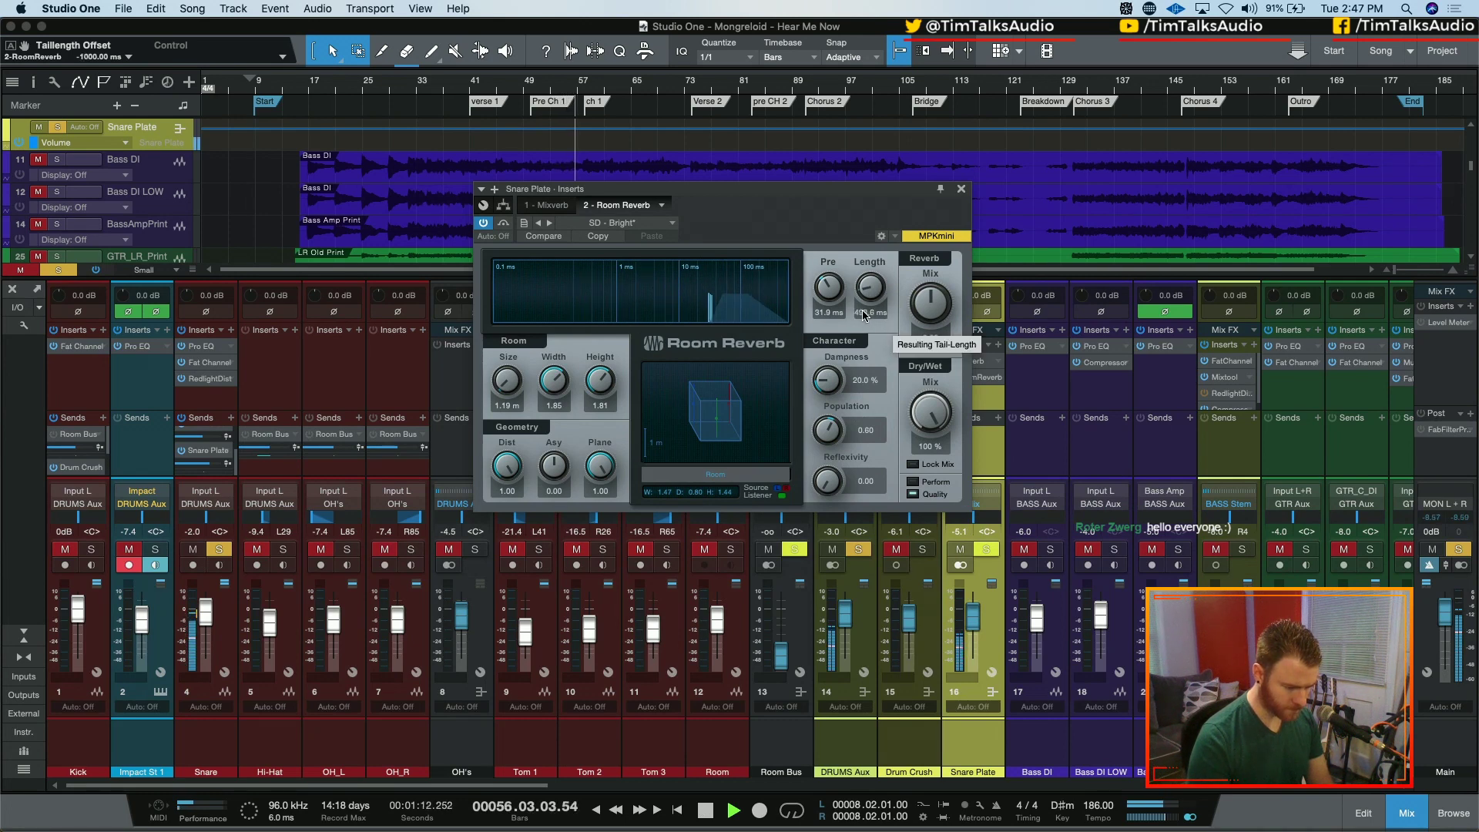
pyautogui.scroll(3, 874, 288)
pyautogui.scroll(3, 875, 289)
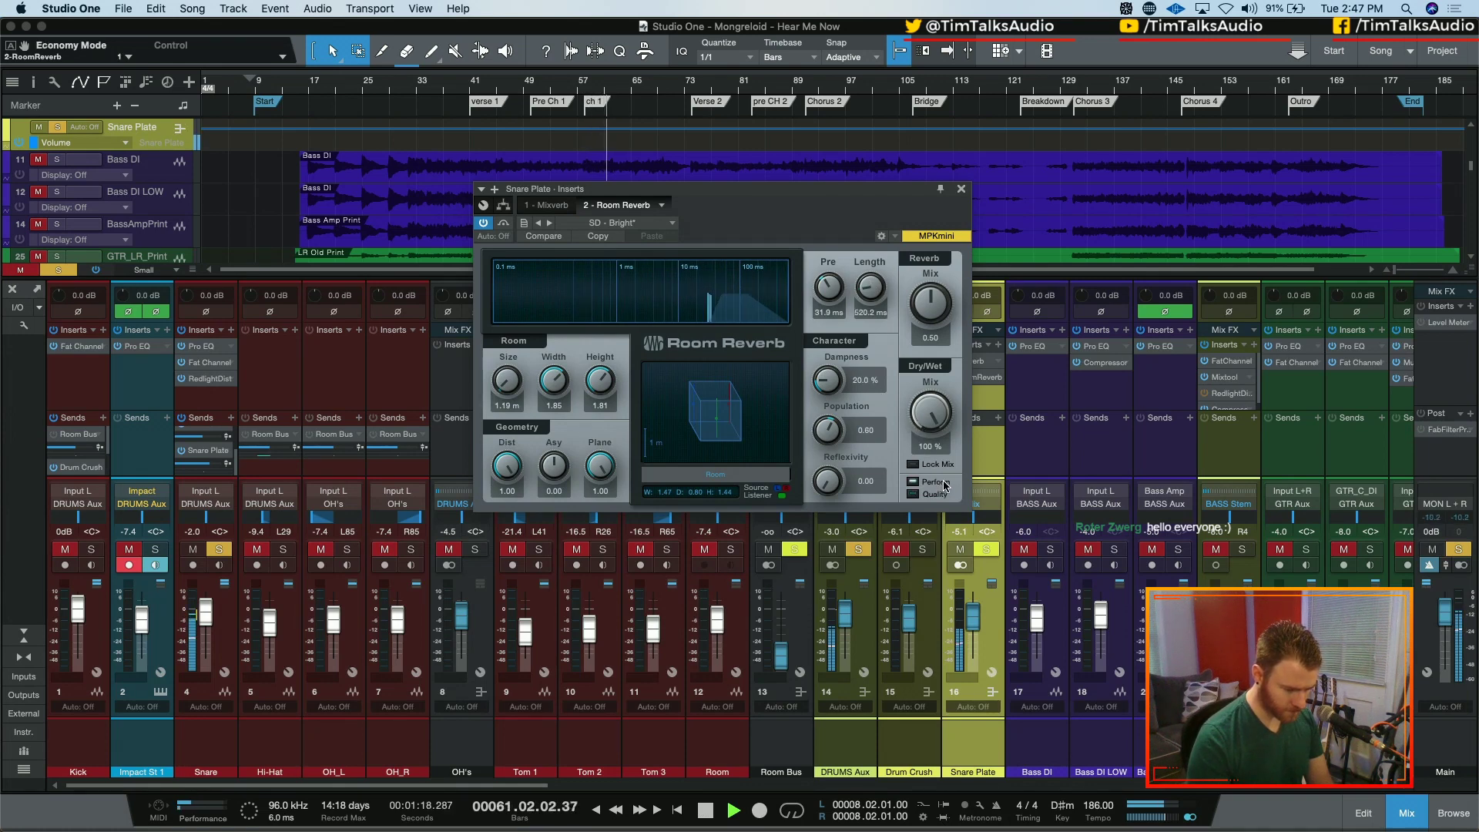
pyautogui.click(940, 495)
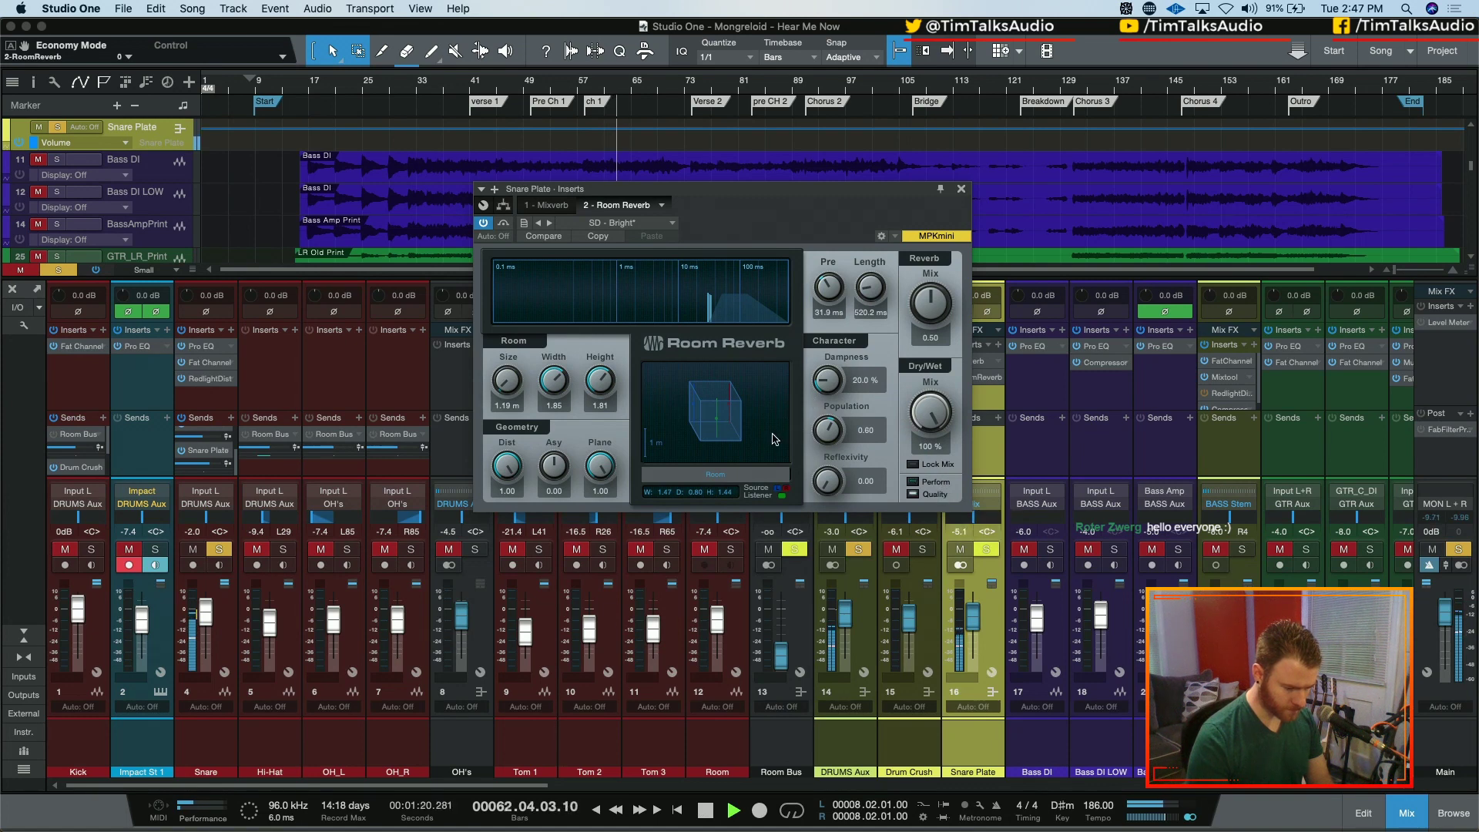
# - Compare Snare Plate muted and unmuted in the mix, lower its fader to -8.2 dB and replay with DRUMS Aux soloed
pyautogui.press('m')
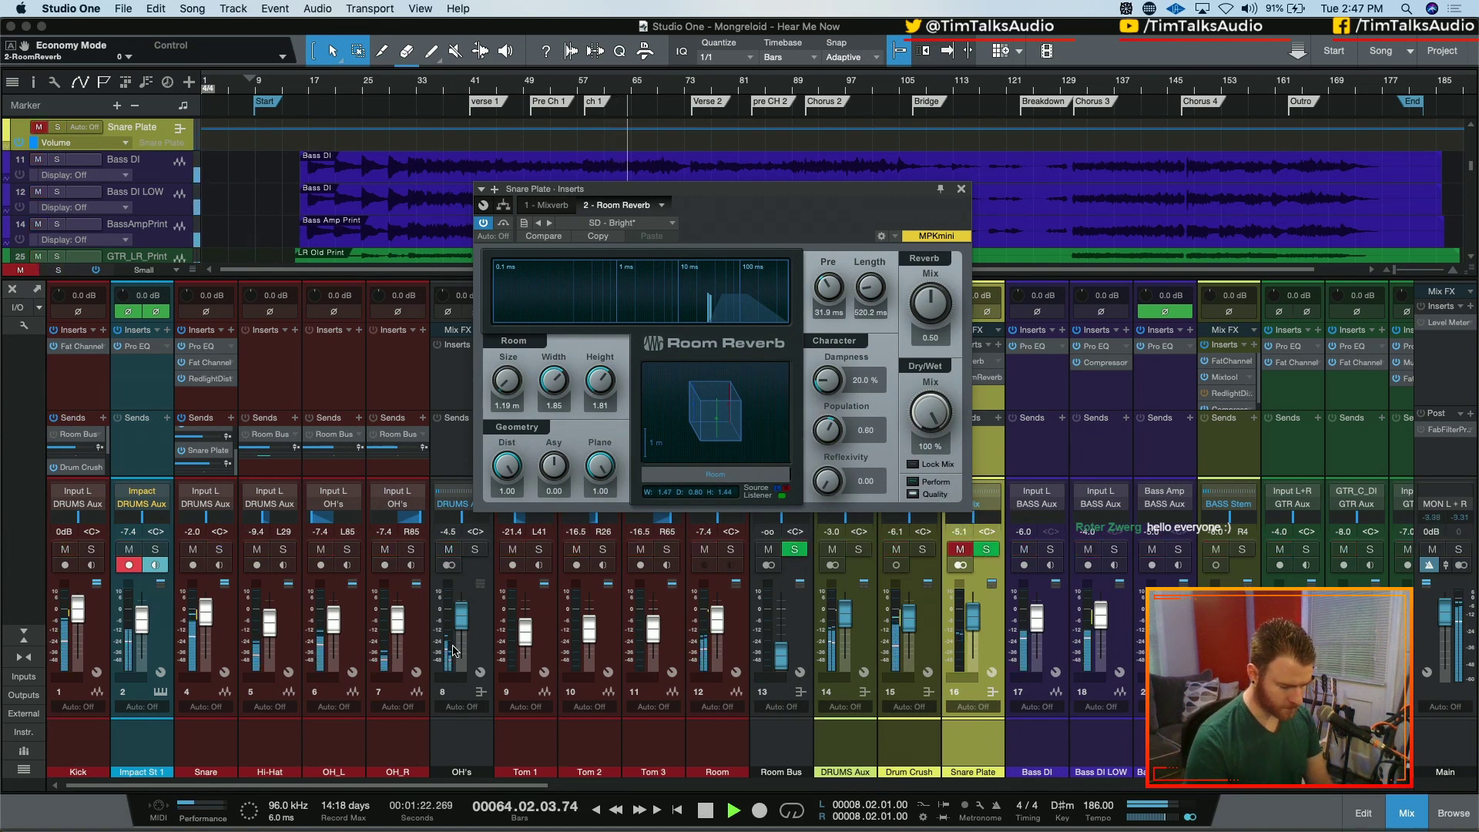
pyautogui.click(960, 549)
pyautogui.moveTo(981, 616)
pyautogui.mouseDown()
pyautogui.moveTo(978, 693)
pyautogui.moveTo(977, 626)
pyautogui.mouseUp()
pyautogui.click(858, 549)
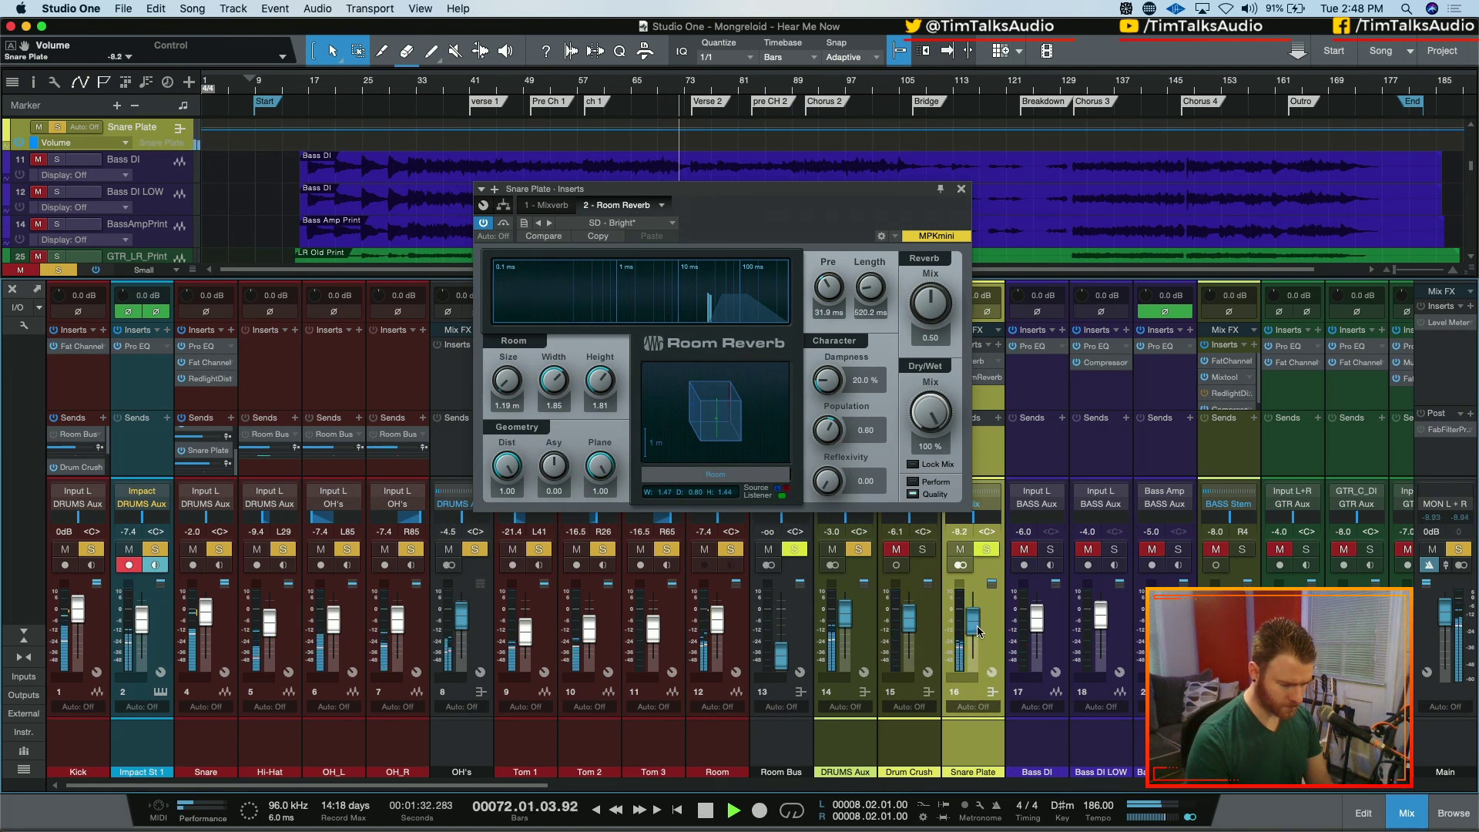
pyautogui.press('space')
pyautogui.press('space')
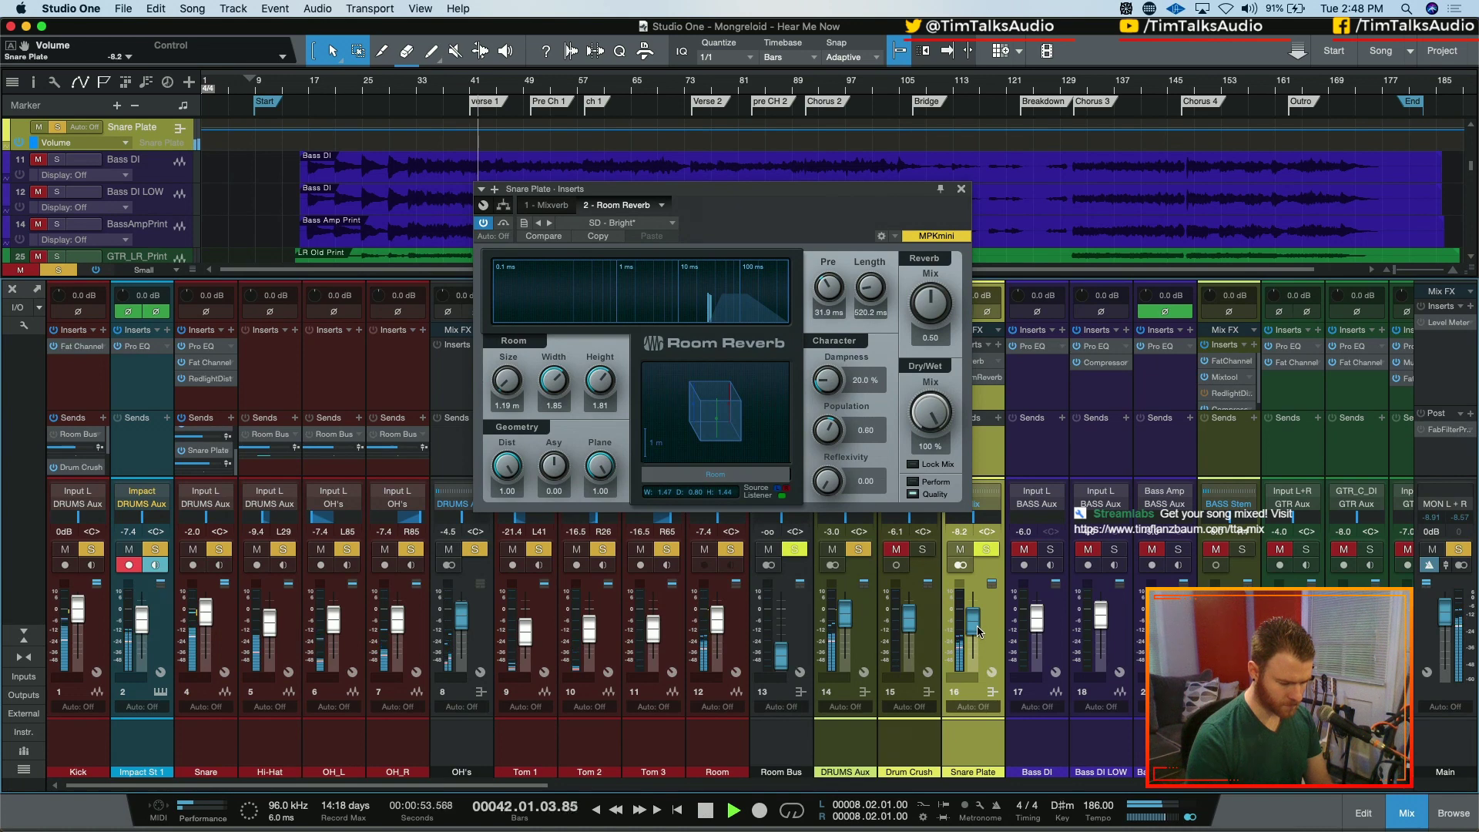
# - Raise the Snare Plate fader to -6.1 dB and compare the bus muted and unmuted in the full mix and with drums soloed
pyautogui.moveTo(978, 632); pyautogui.dragTo(974, 627)
pyautogui.hotkey('shift', 's')
pyautogui.click(960, 552)
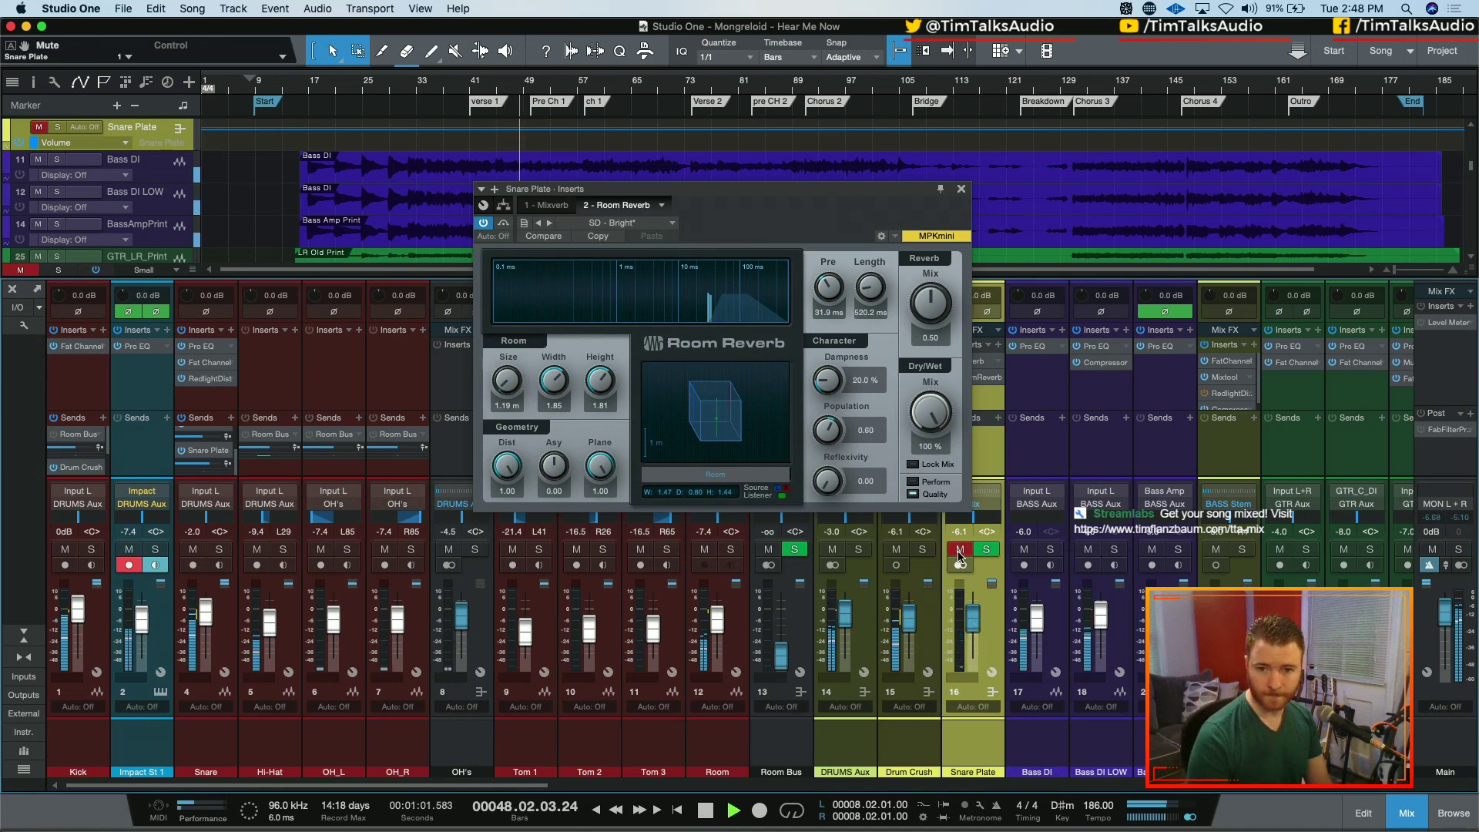
pyautogui.click(960, 551)
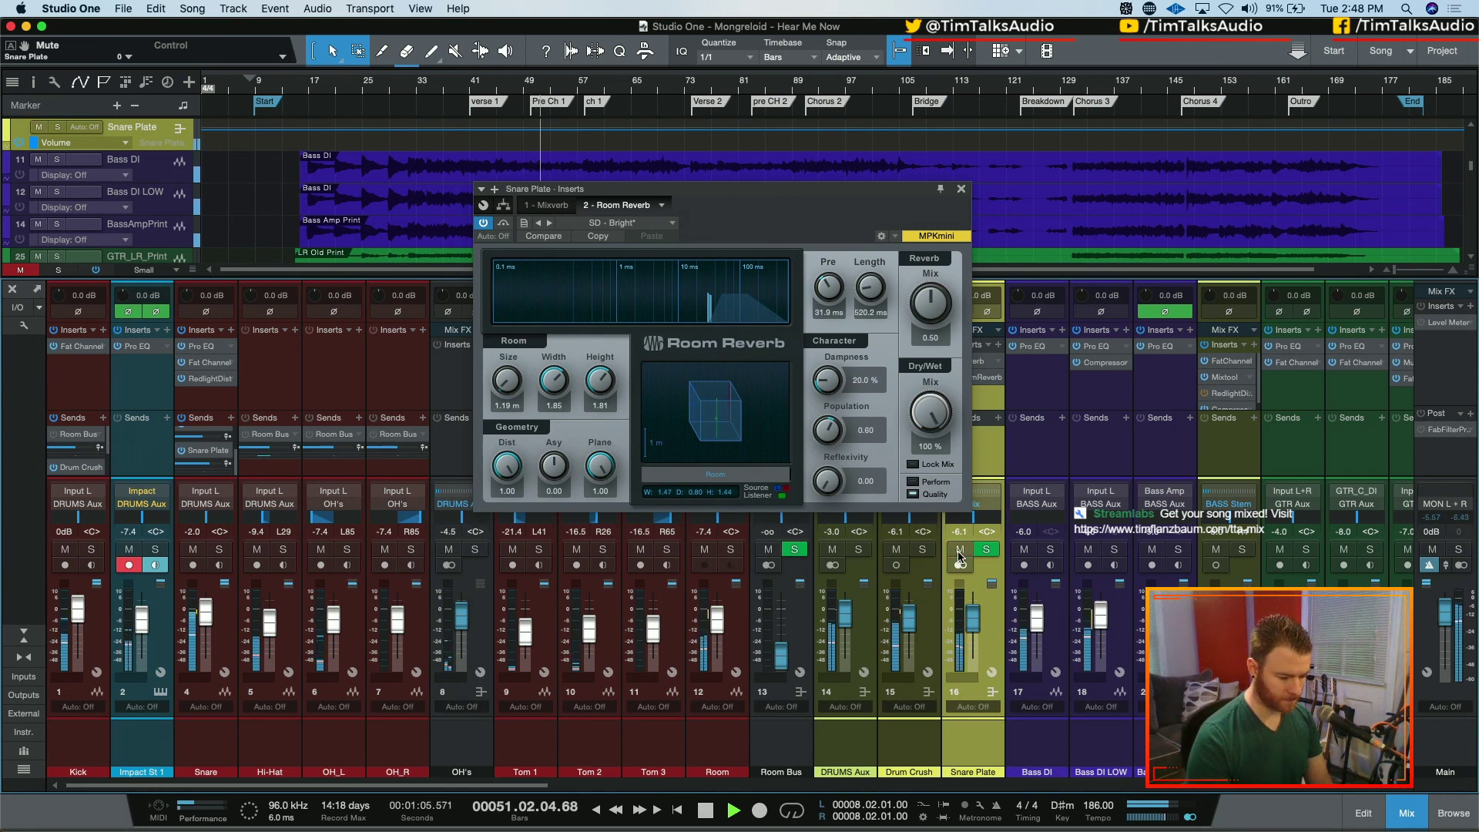
pyautogui.click(861, 550)
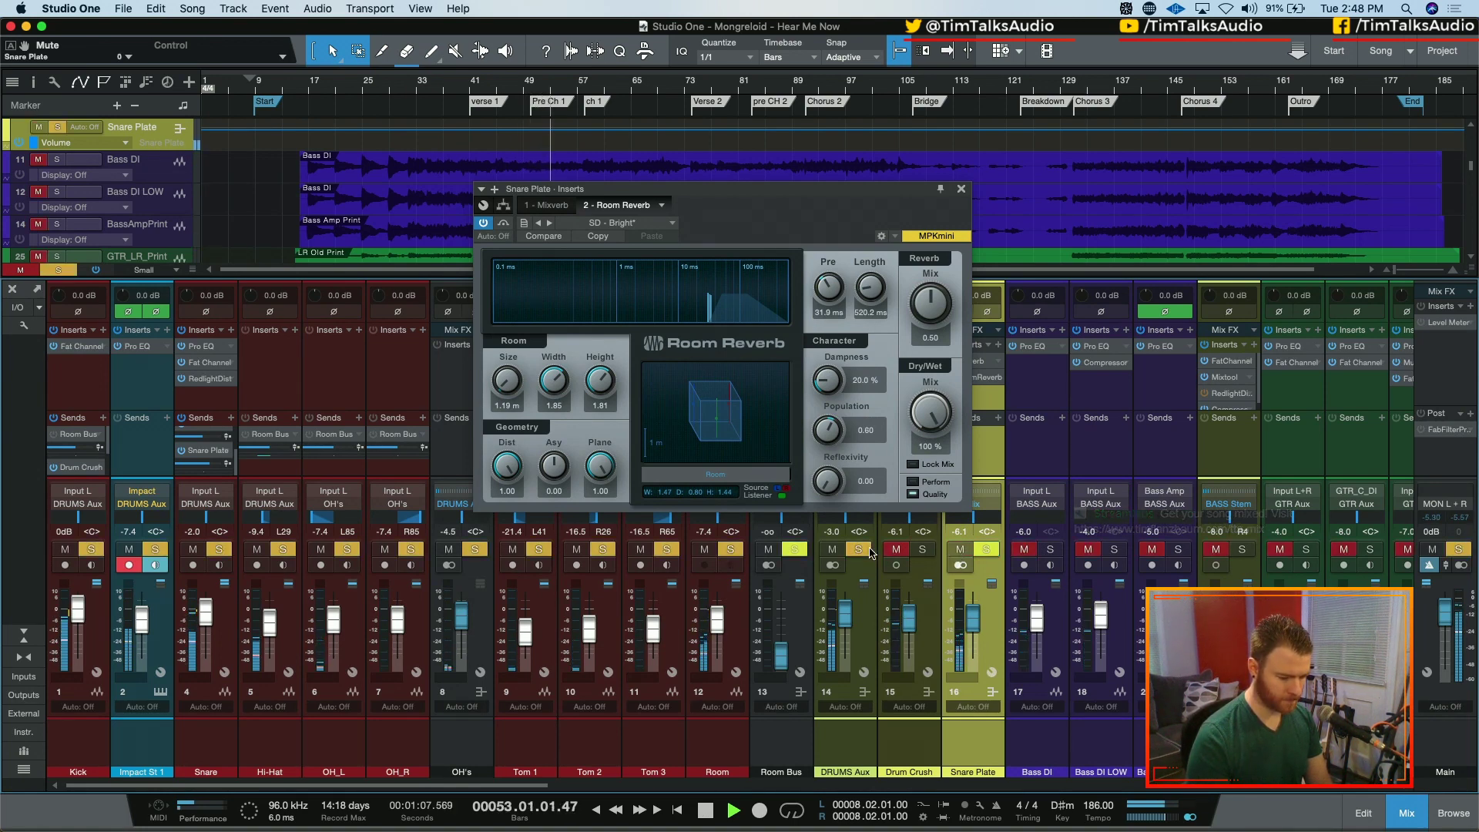
pyautogui.click(868, 550)
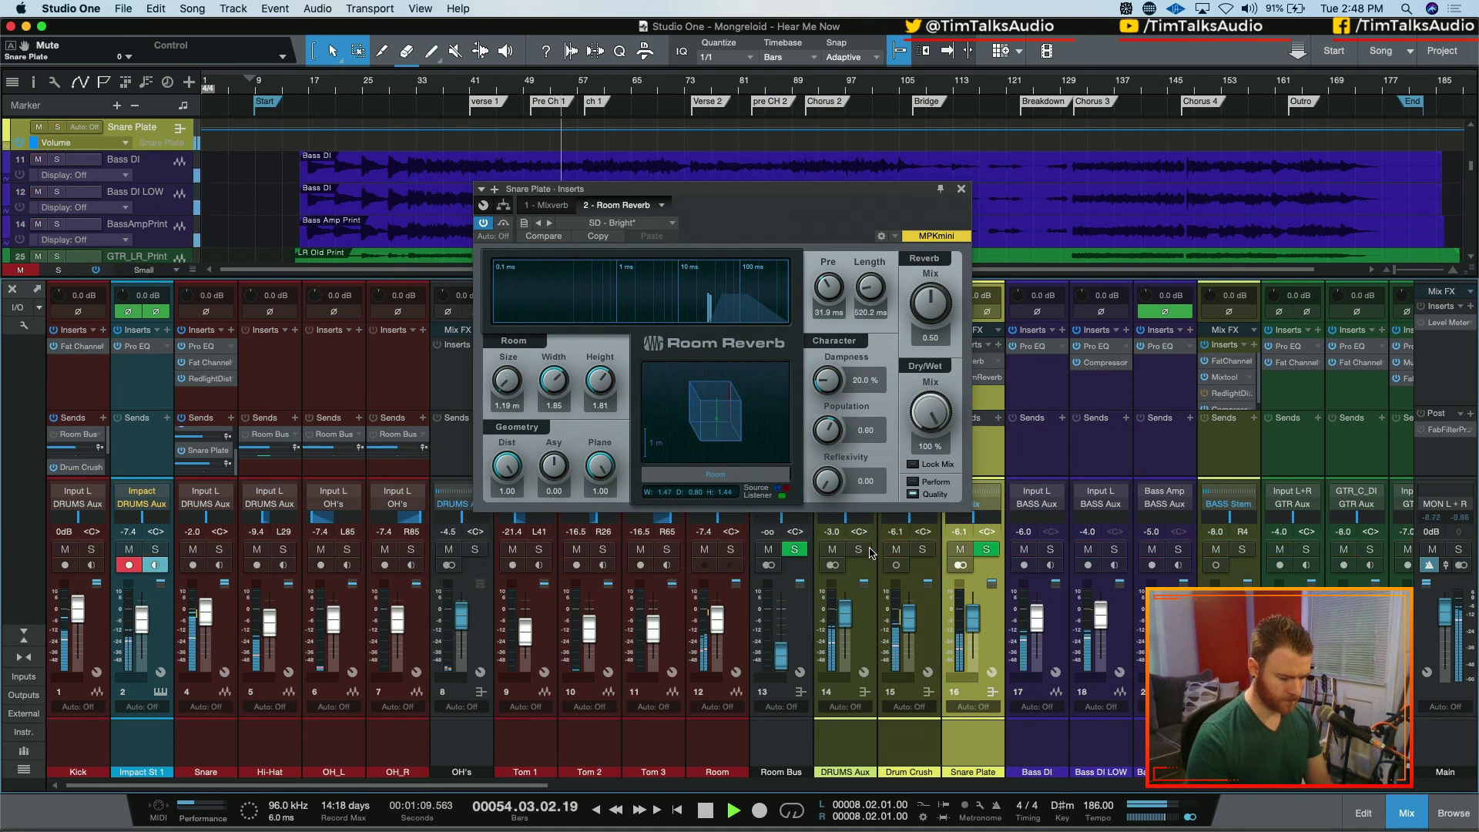
pyautogui.press('space')
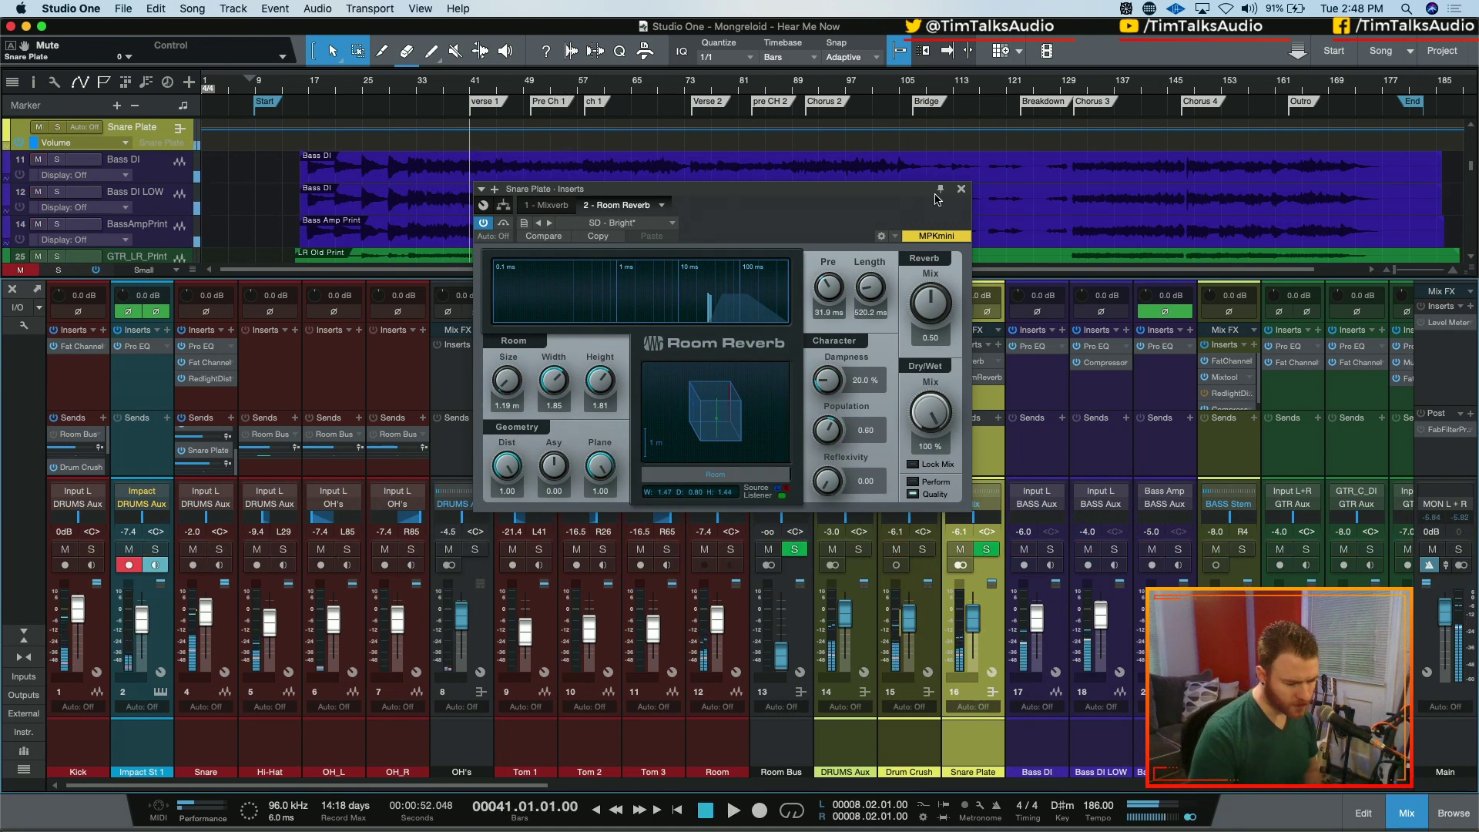
# - Remove Mixverb from the Snare Plate bus inserts and bypass Room Reverb
pyautogui.click(977, 379)
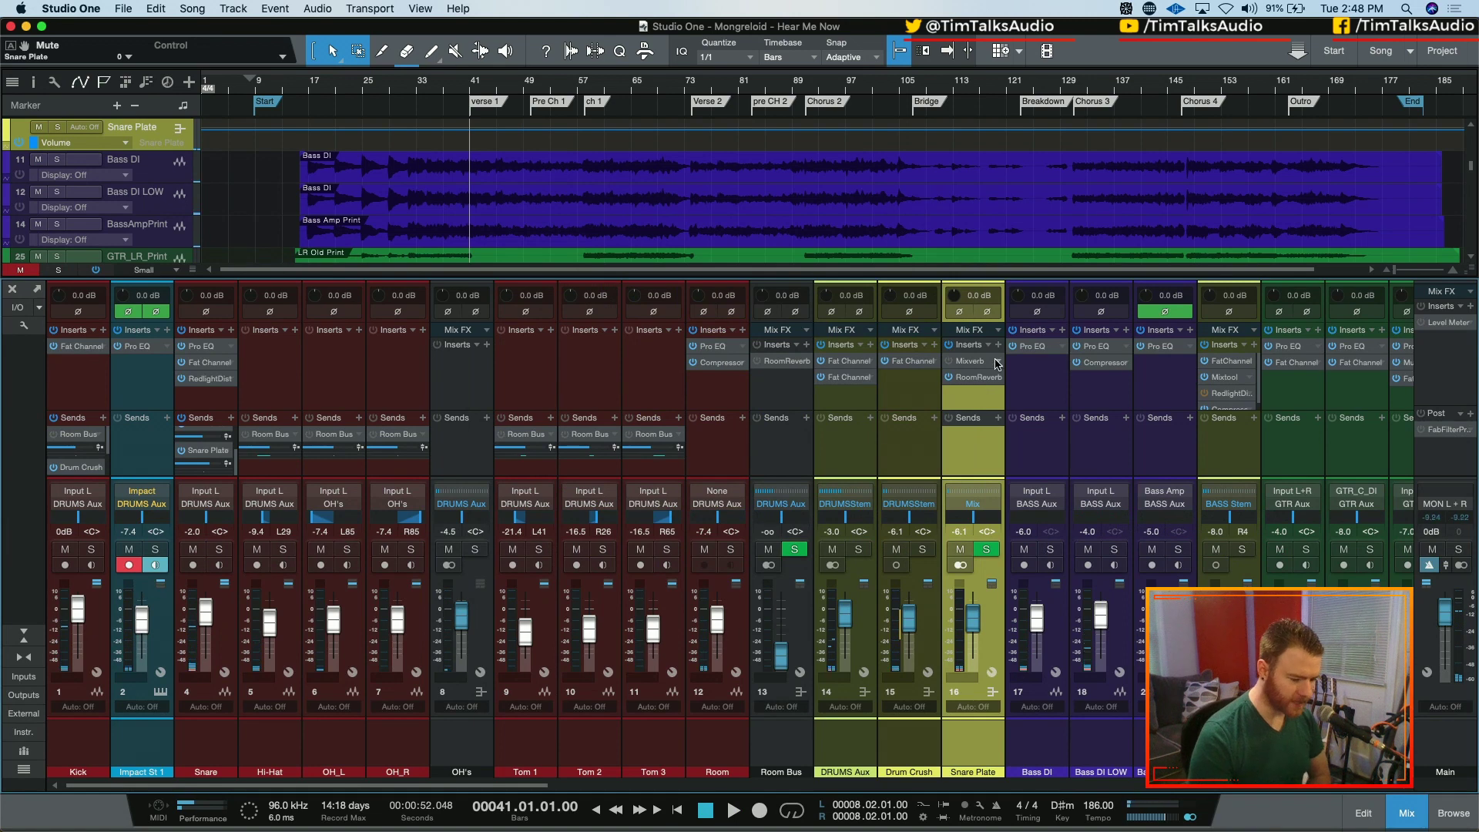
pyautogui.rightClick(993, 376)
pyautogui.click(1034, 522)
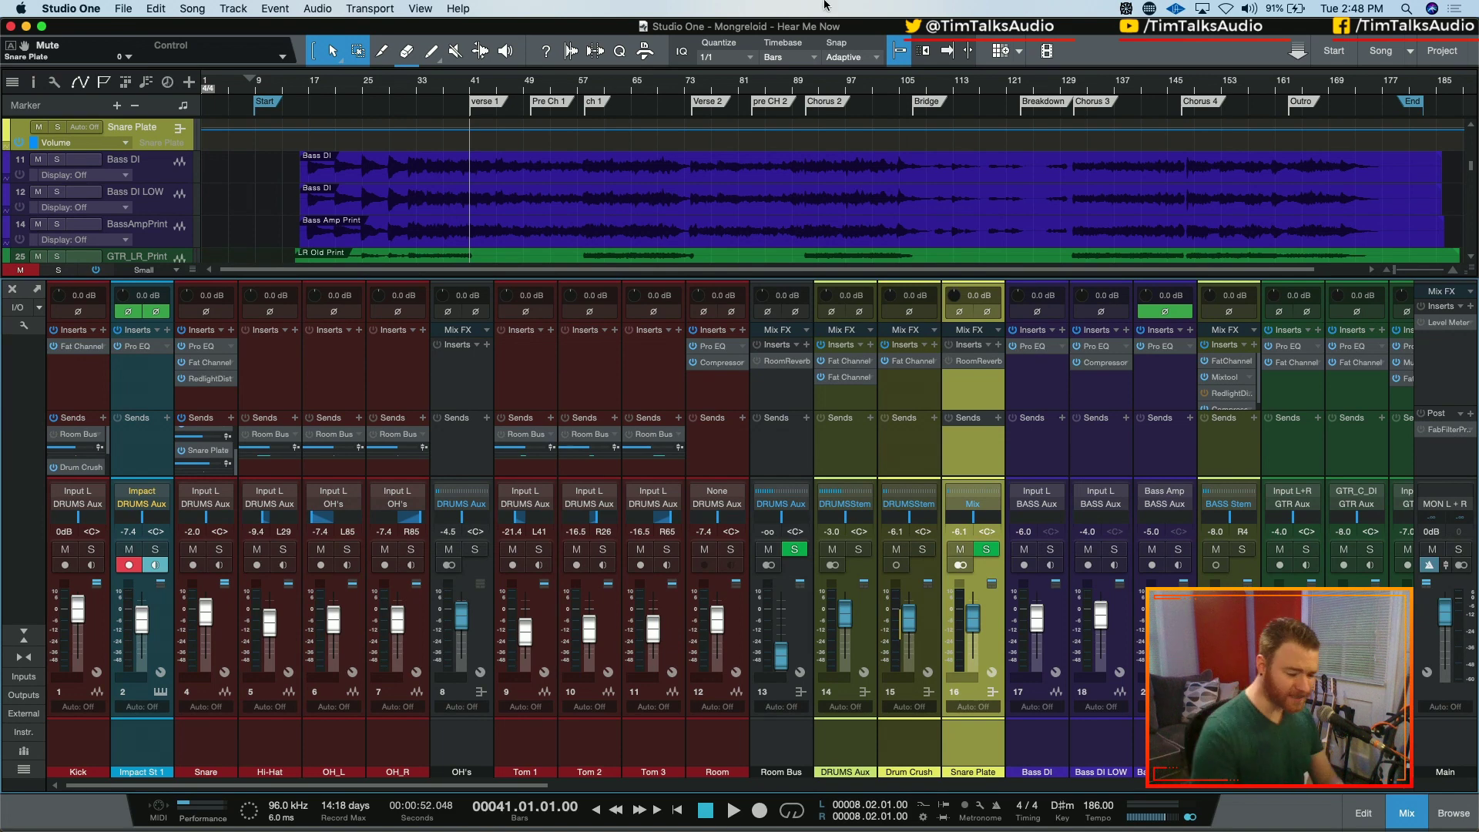
# - Insert the Open AIR reverb on the Snare Plate bus
pyautogui.click(1000, 345)
pyautogui.write('open')
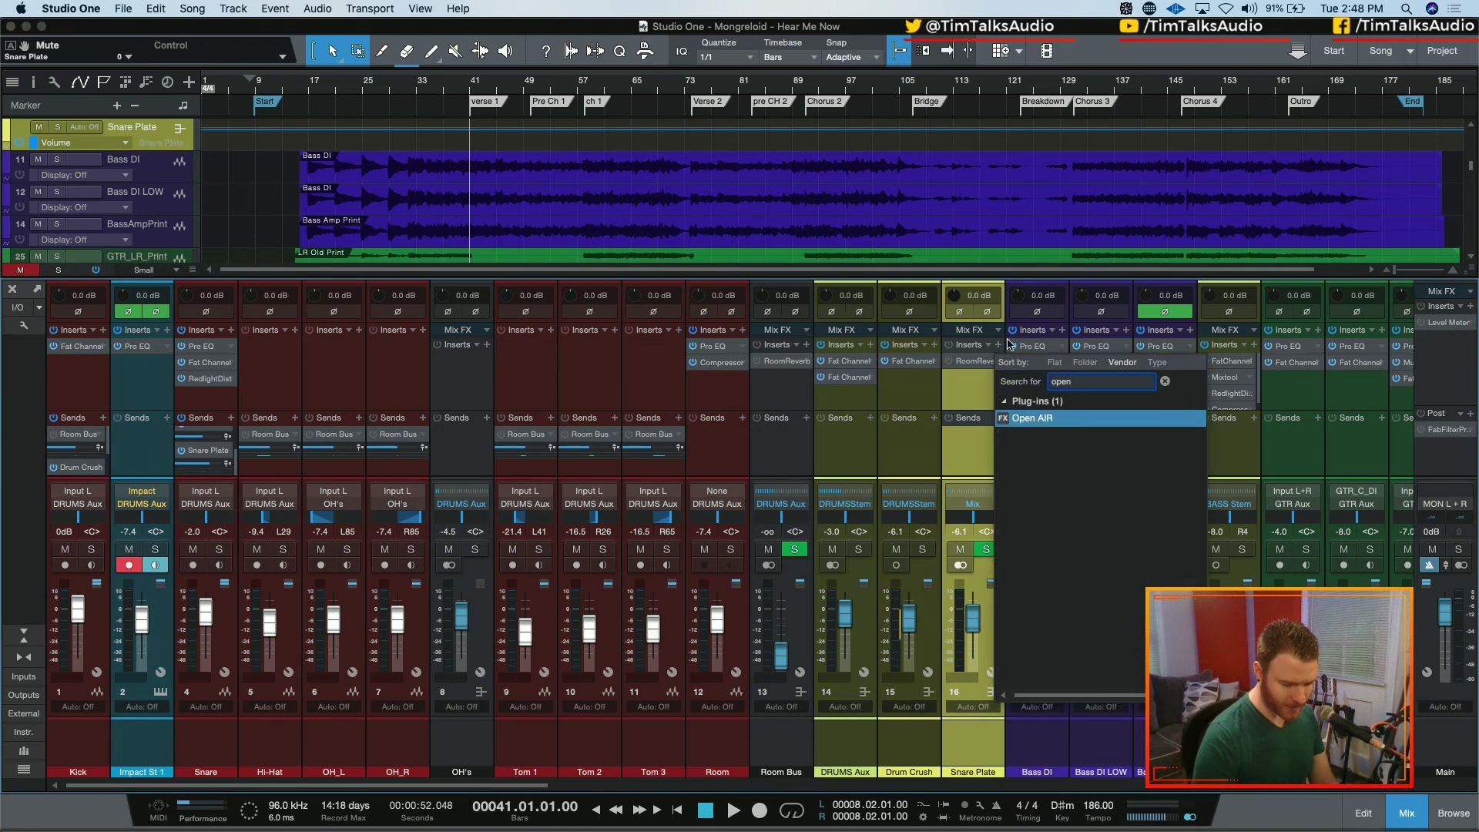
pyautogui.press('Return')
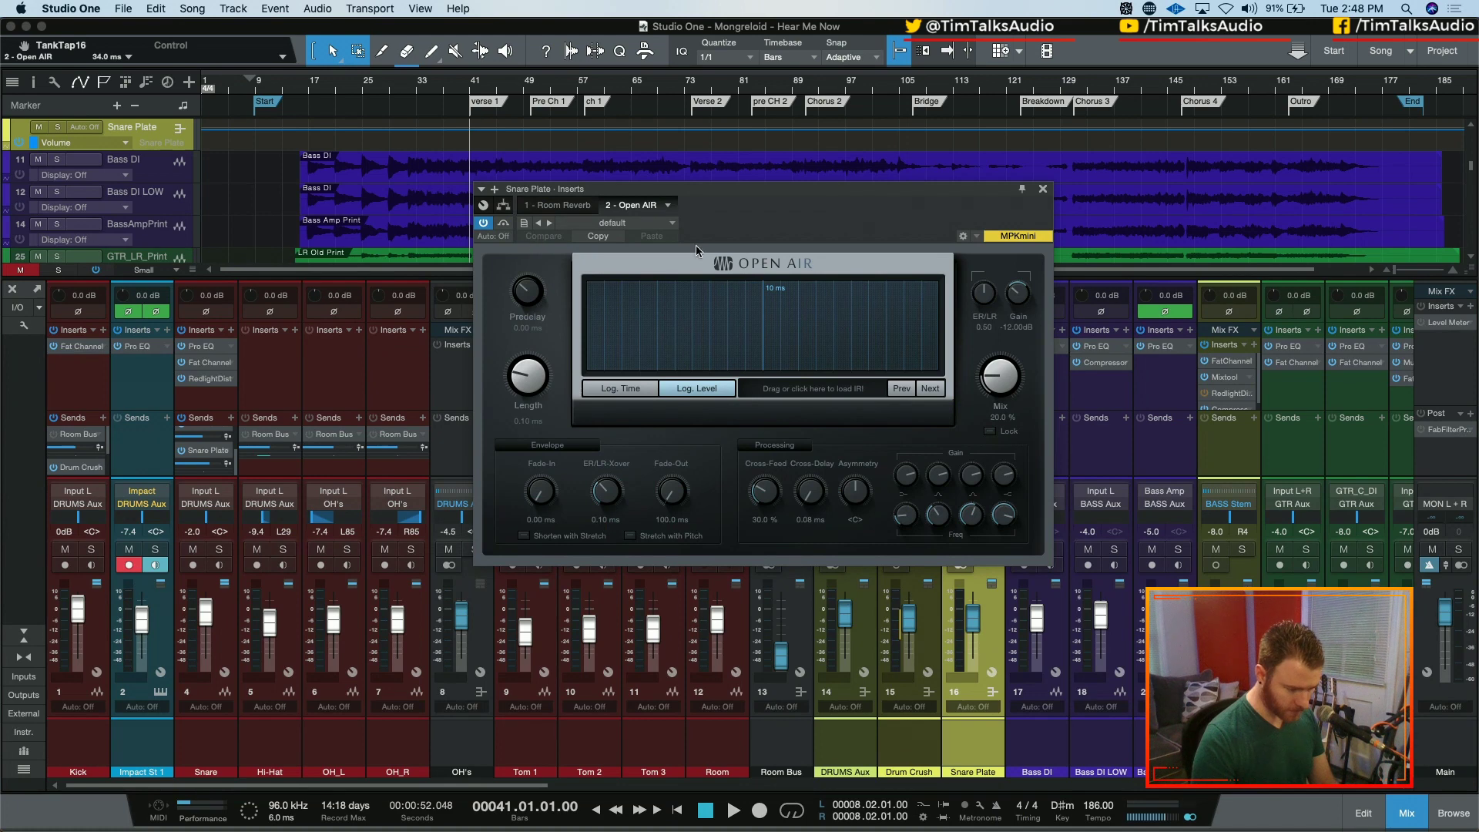
# - Browse Open AIR's plate presets and load Snare Plate from the Small Plate group
pyautogui.click(638, 225)
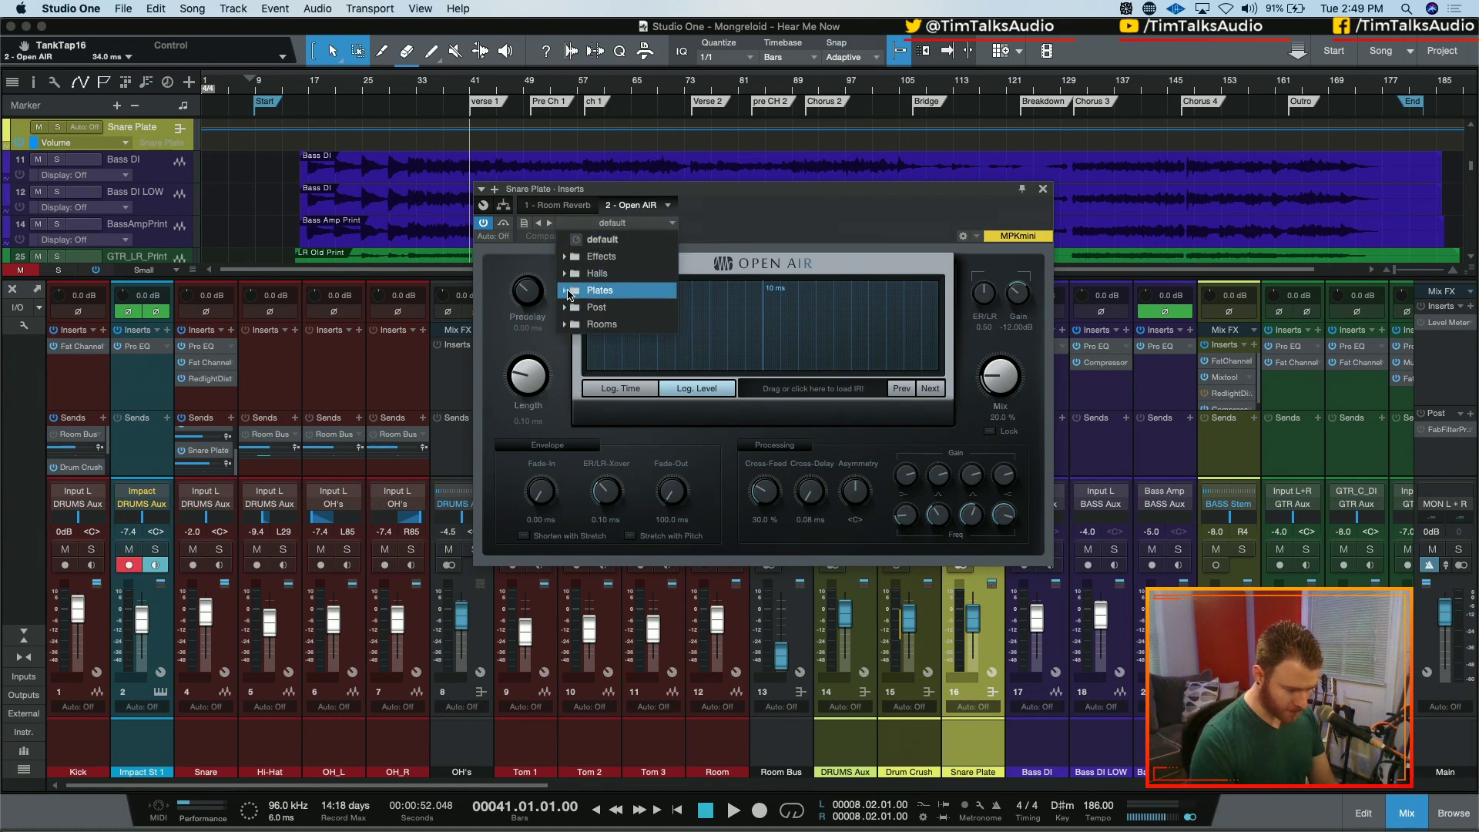
pyautogui.click(568, 292)
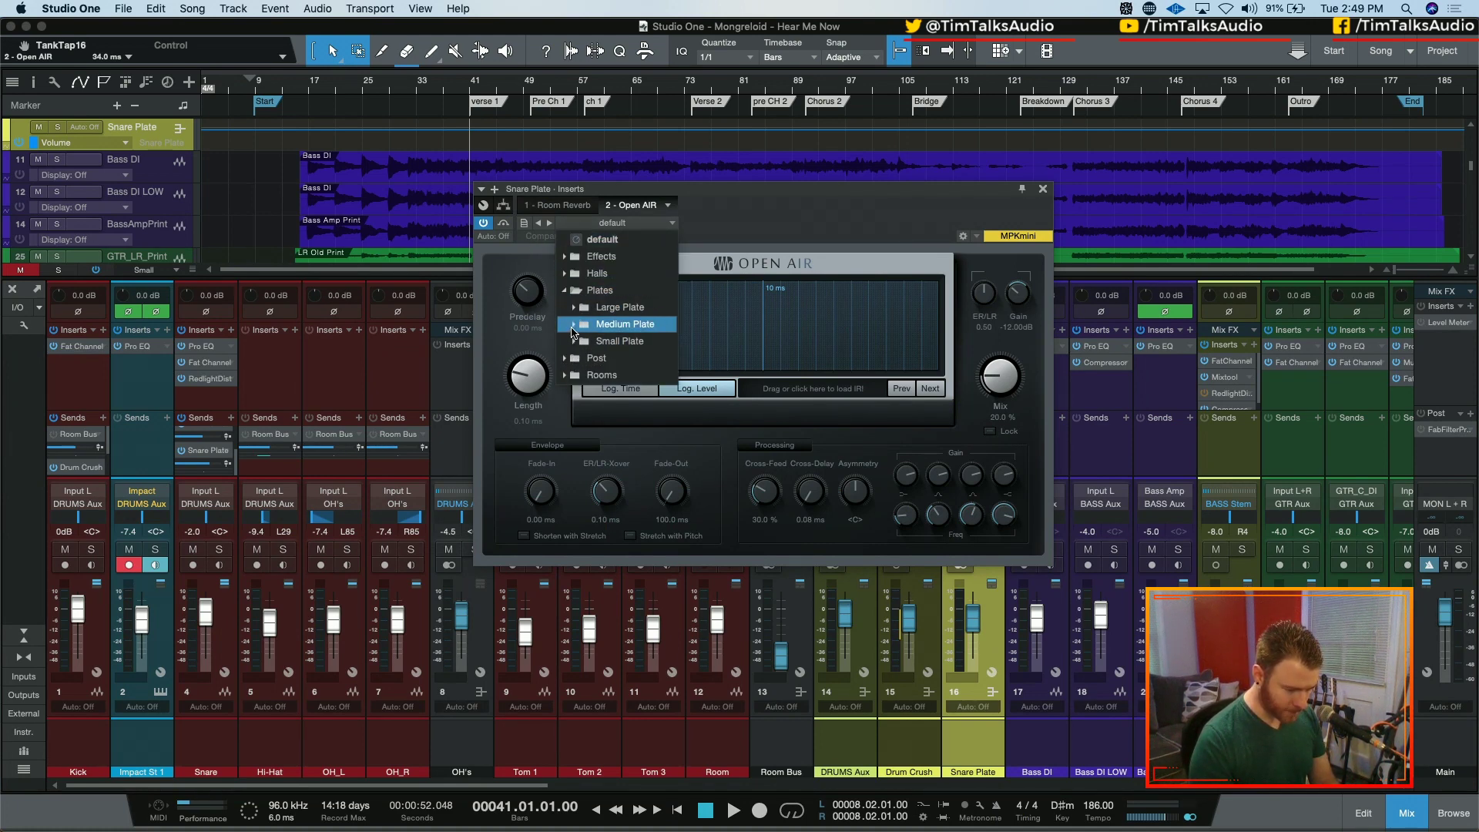
pyautogui.click(574, 325)
pyautogui.scroll(-2, 667, 636)
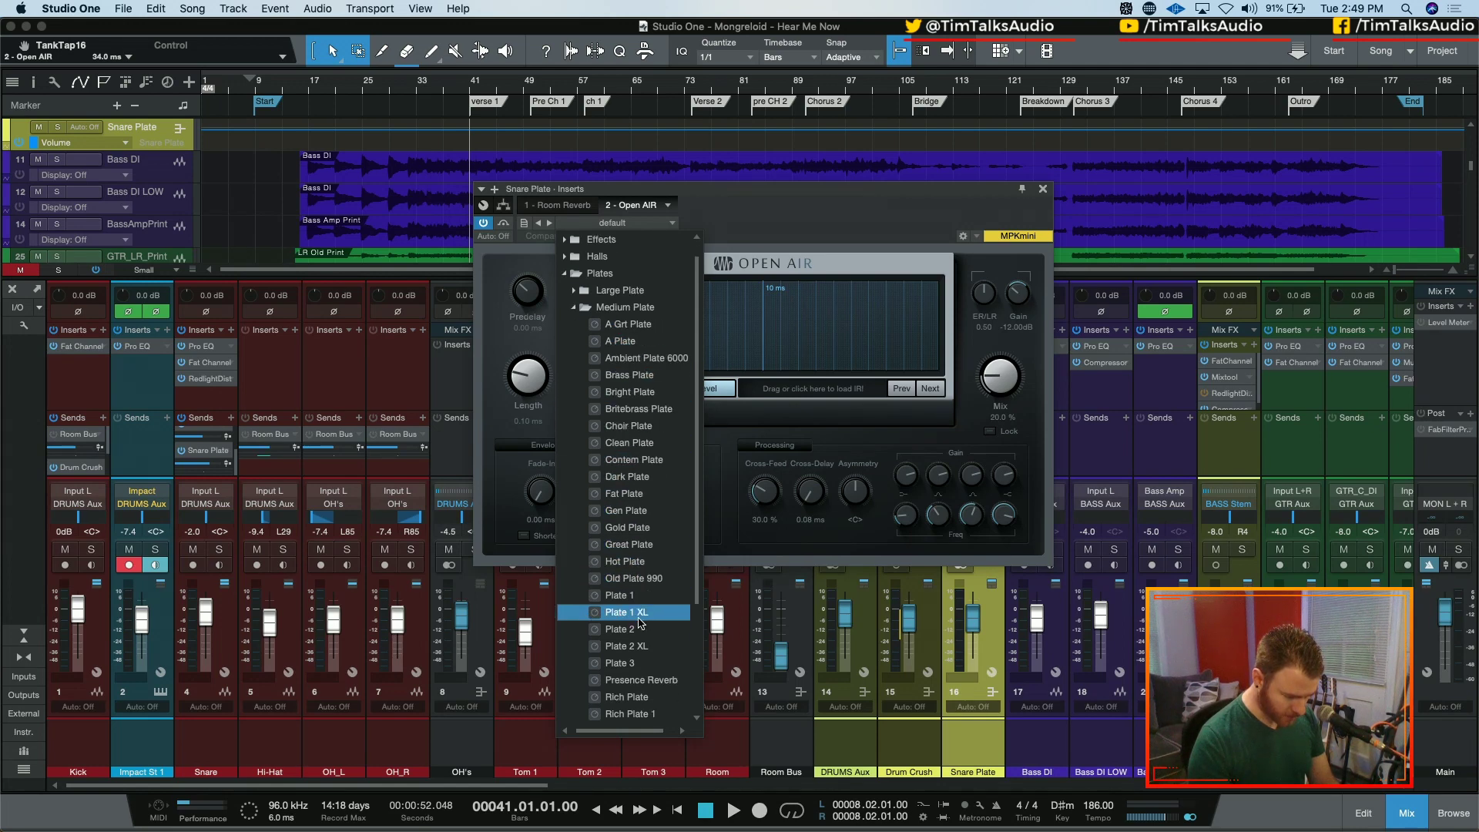
pyautogui.scroll(-3, 667, 637)
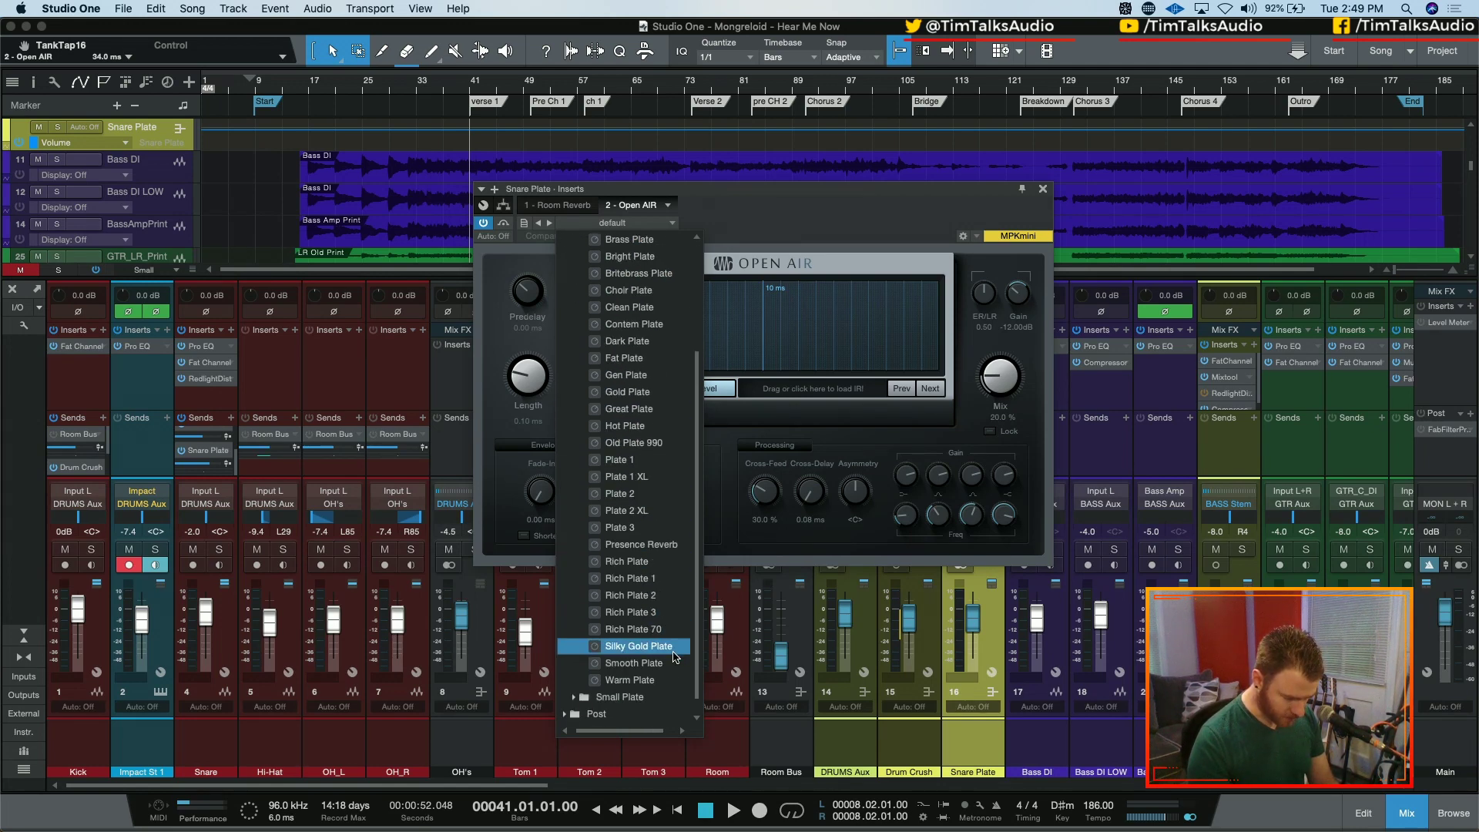
pyautogui.scroll(10, 617, 323)
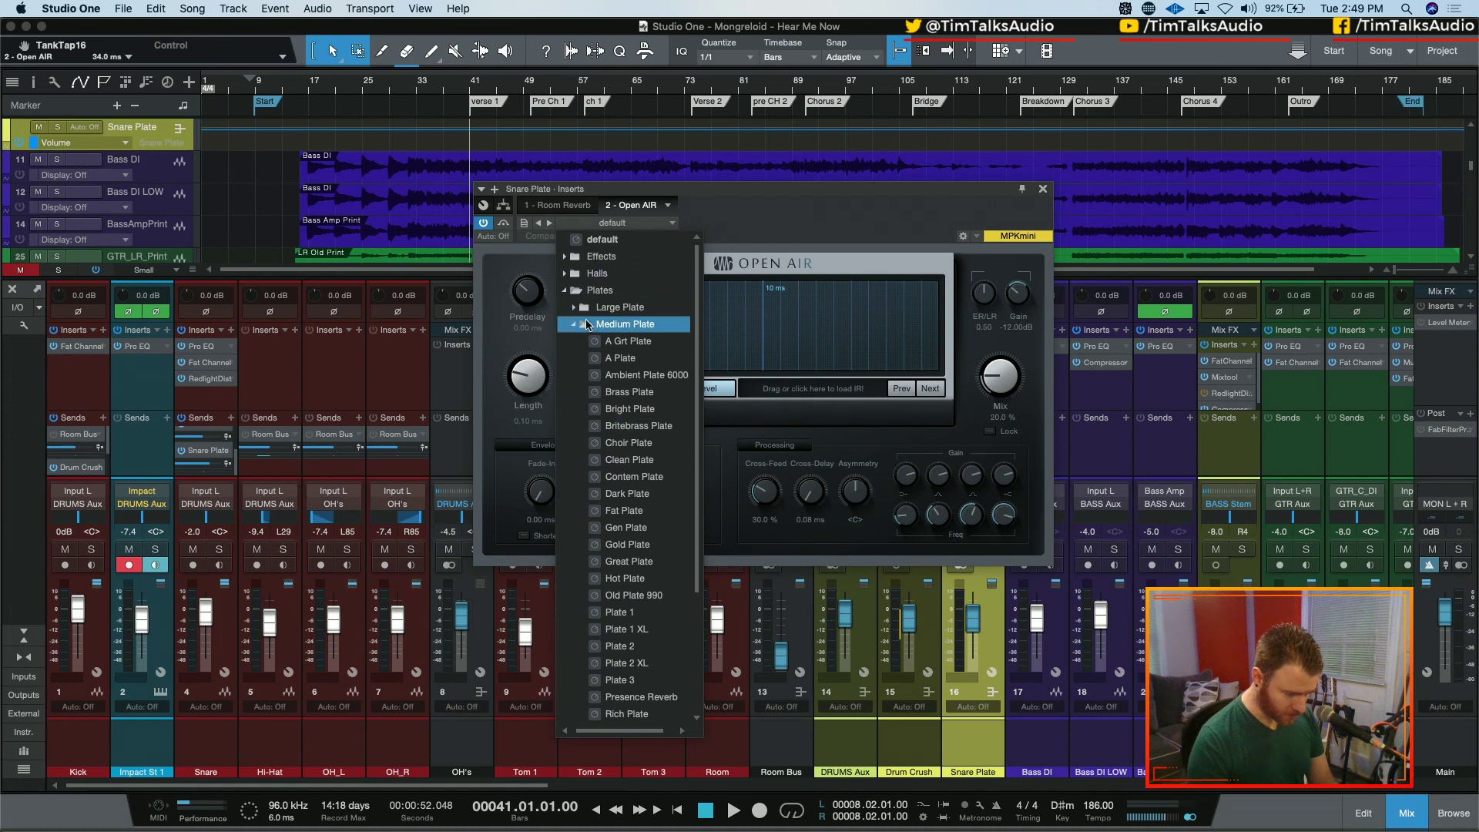
pyautogui.click(574, 326)
pyautogui.click(573, 341)
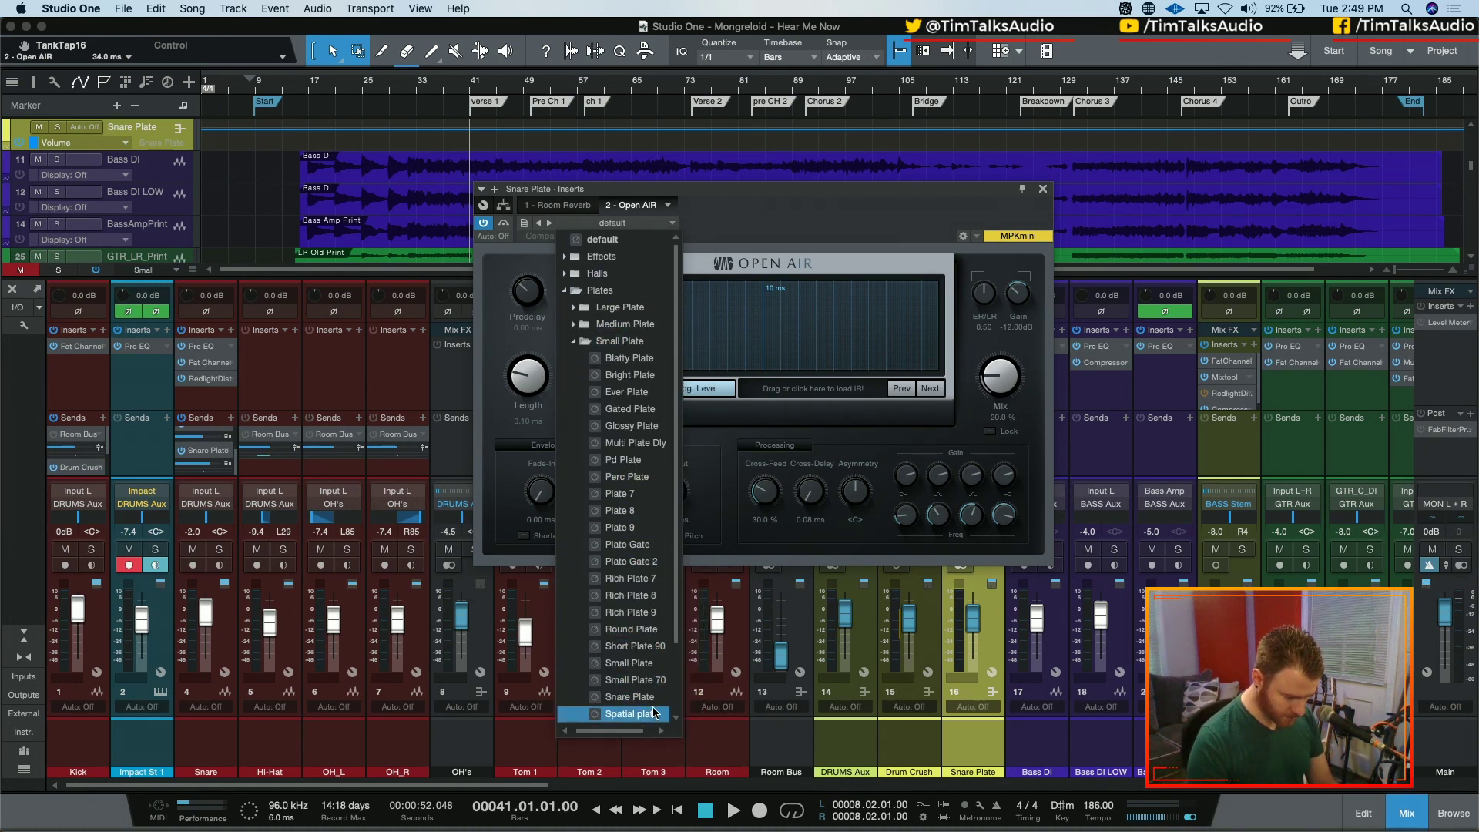
pyautogui.click(640, 696)
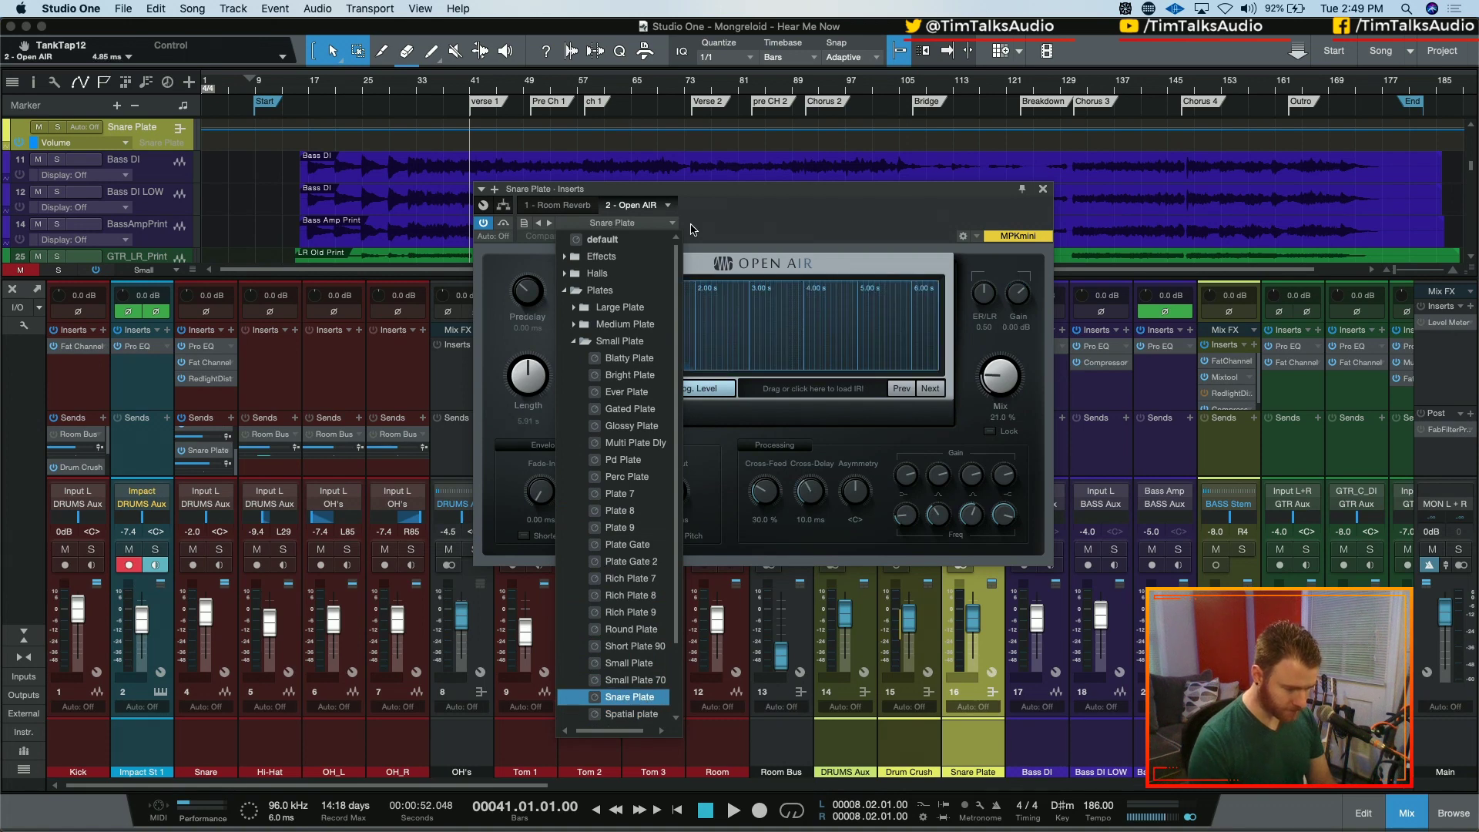
pyautogui.click(623, 223)
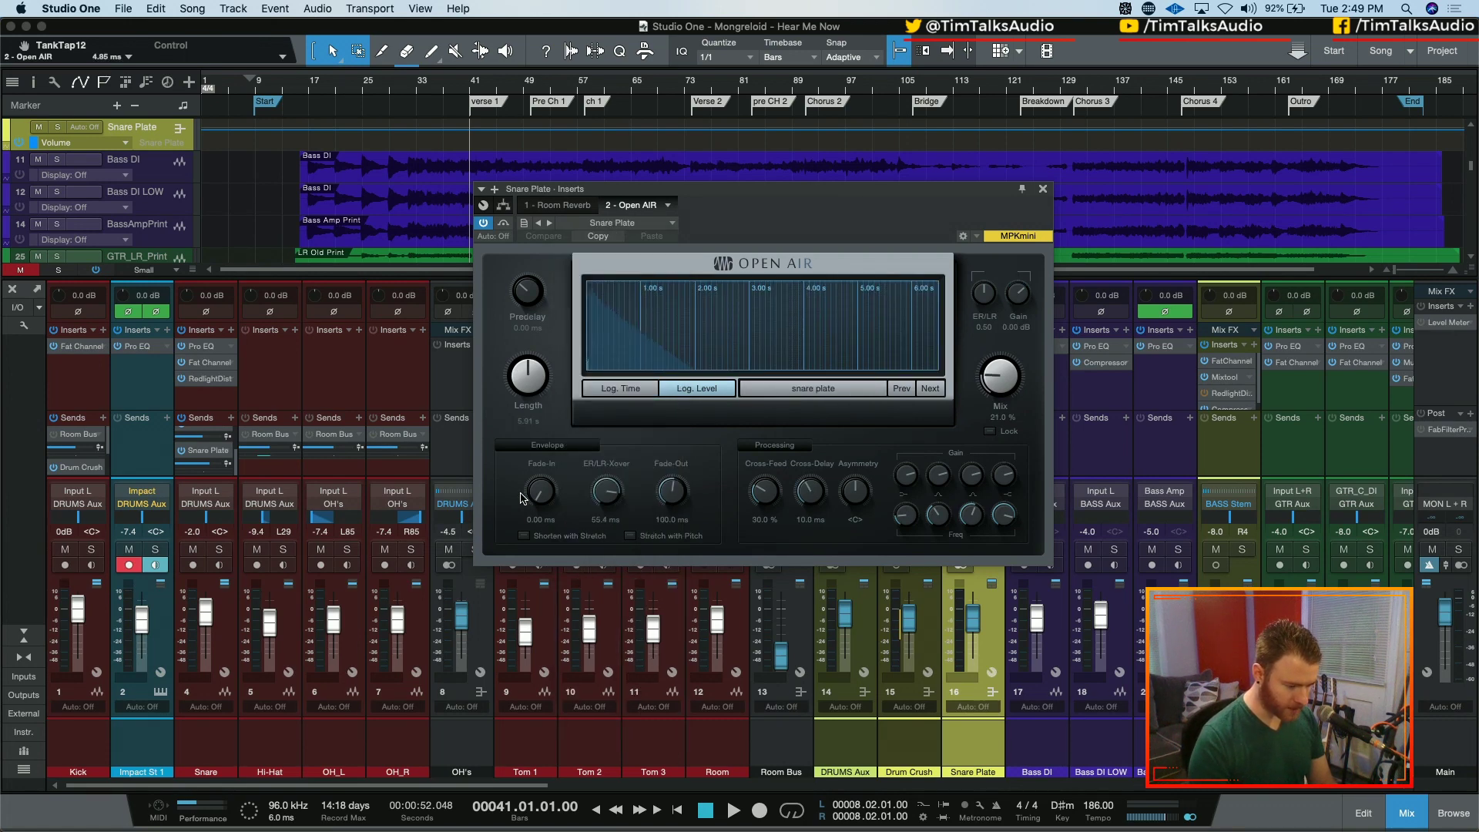
# - Solo DRUMS Aux and, during playback, set Open AIR's Mix to 100% and its tail length offset to -5000 ms
pyautogui.moveTo(861, 193); pyautogui.dragTo(697, 161)
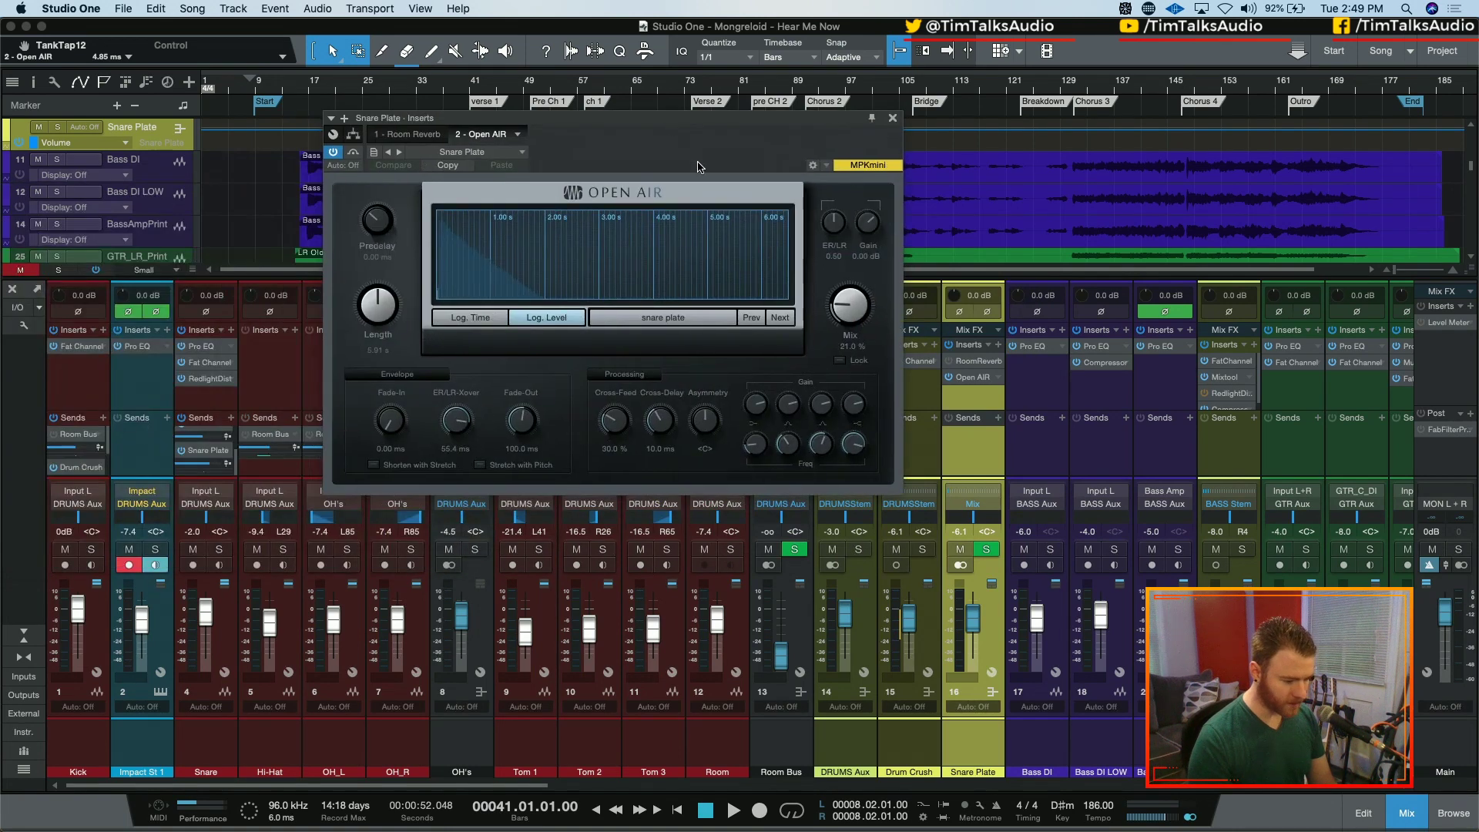
pyautogui.click(857, 549)
pyautogui.press('space')
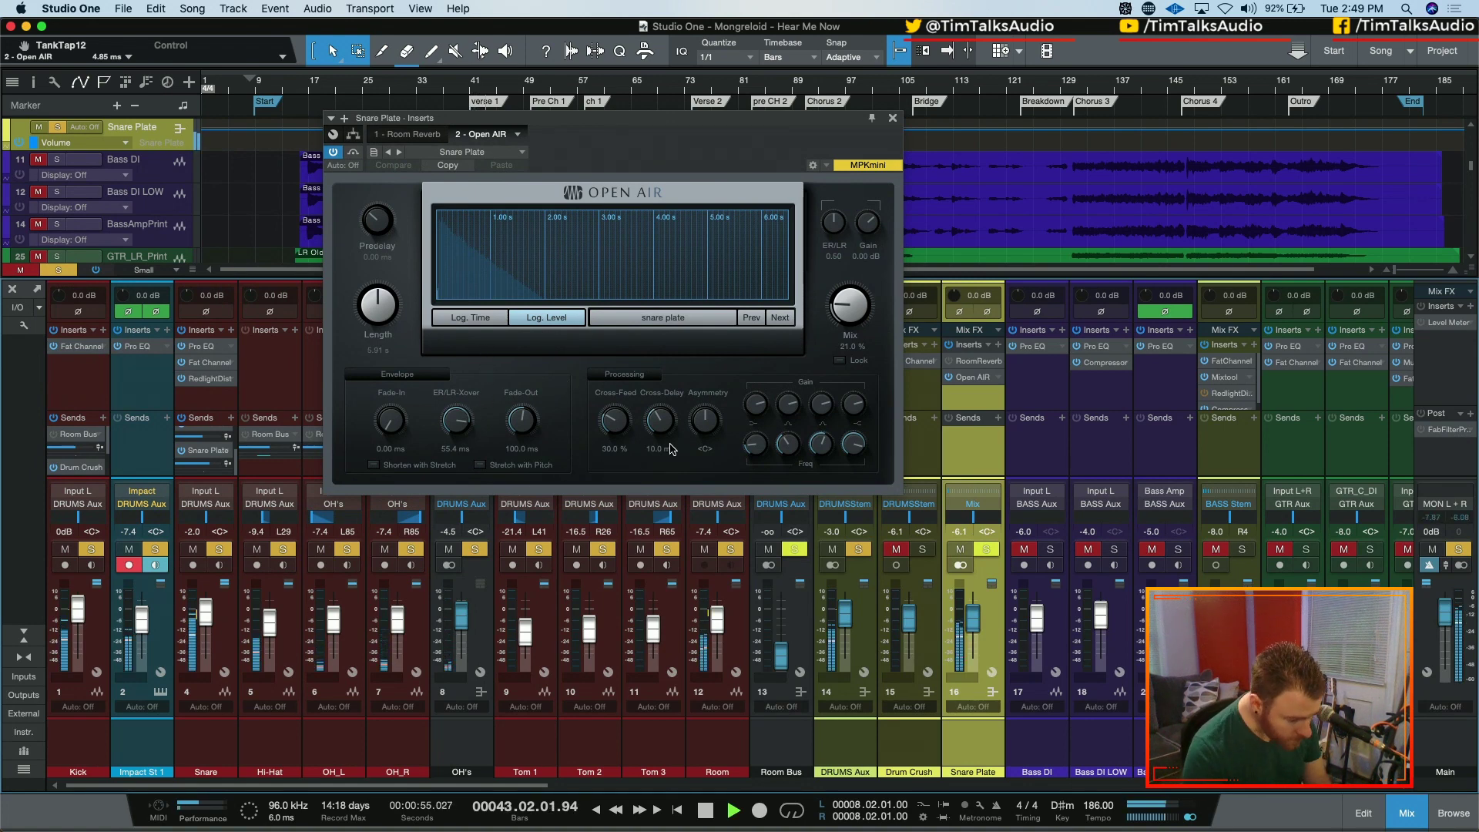
pyautogui.moveTo(849, 308); pyautogui.dragTo(838, 212)
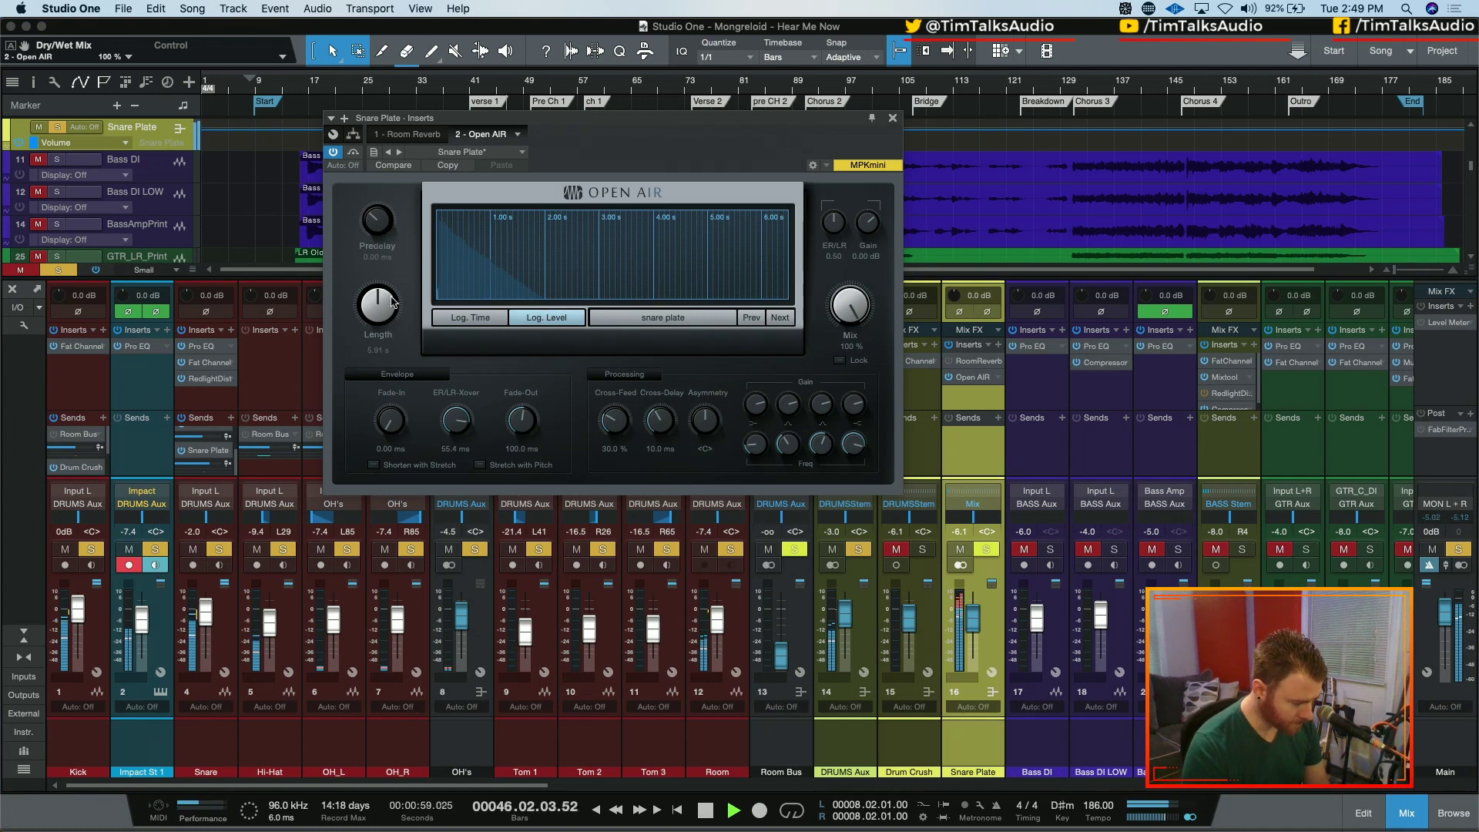
pyautogui.moveTo(393, 301); pyautogui.dragTo(377, 322)
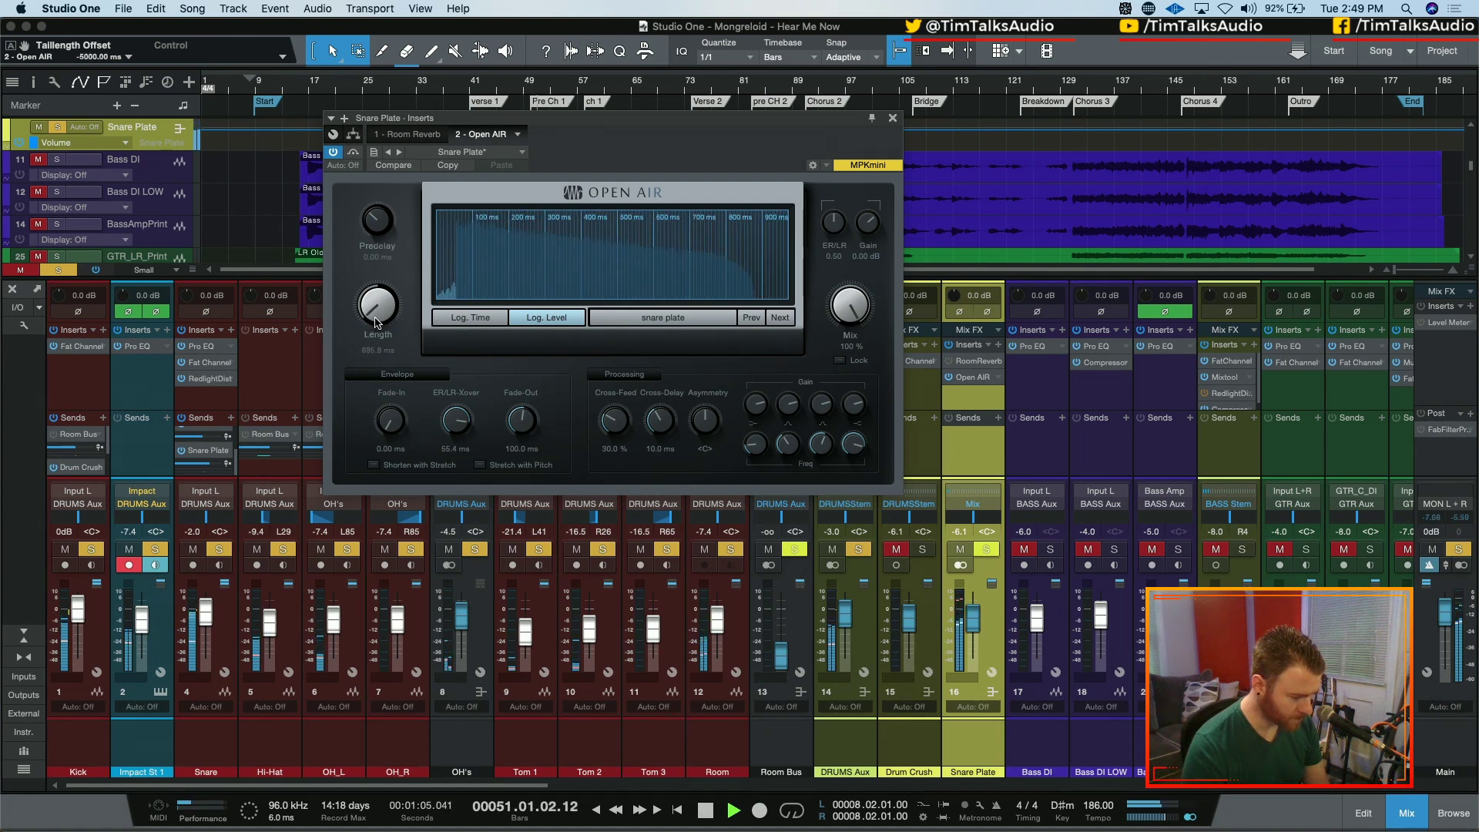
pyautogui.press('space')
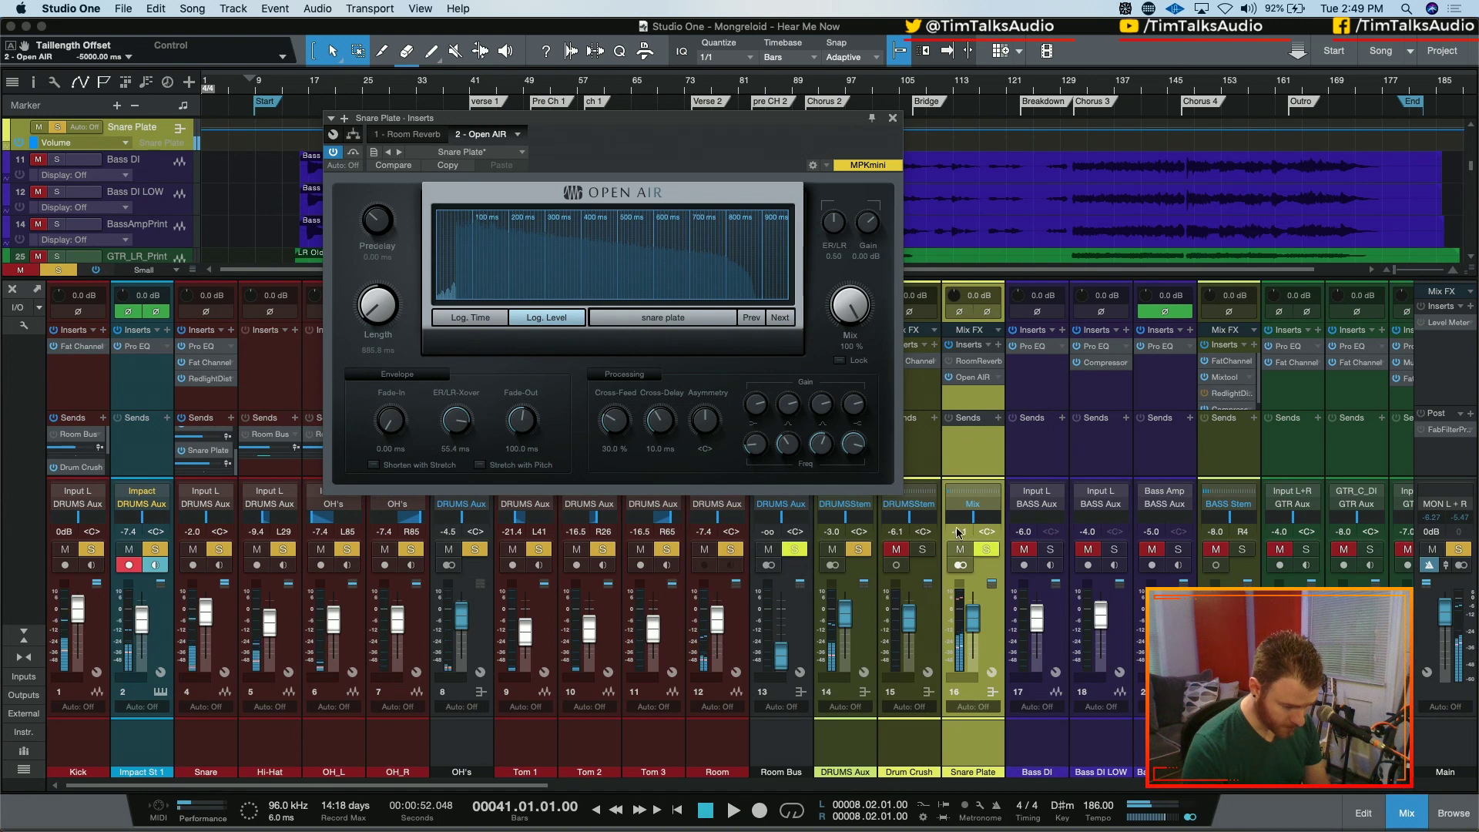
# - Lower the Snare Plate fader to -31.5 dB and reduce Open AIR's Gain to -3.48 dB
pyautogui.moveTo(974, 621); pyautogui.dragTo(970, 641)
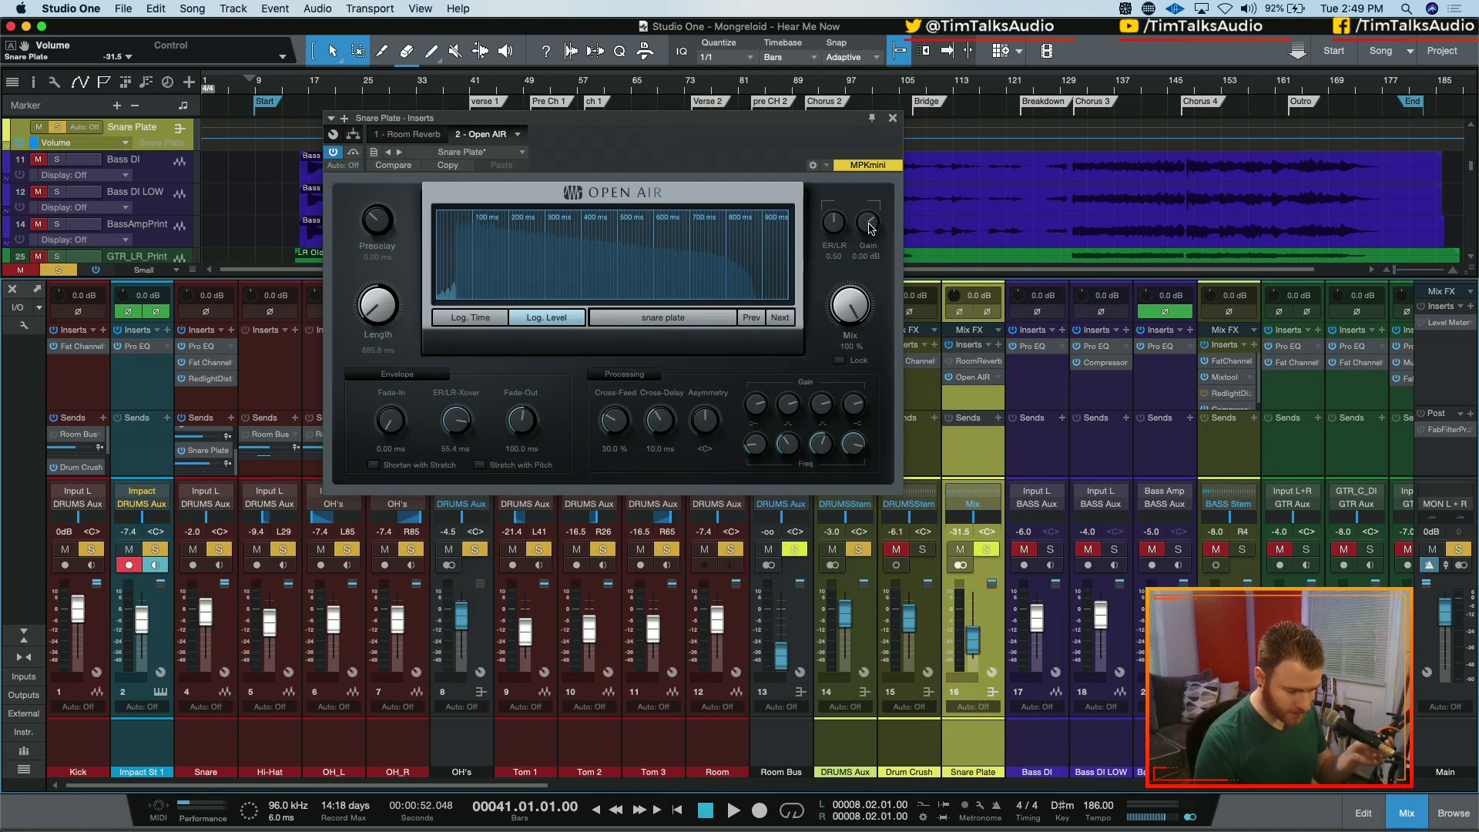
pyautogui.moveTo(871, 227); pyautogui.dragTo(869, 229)
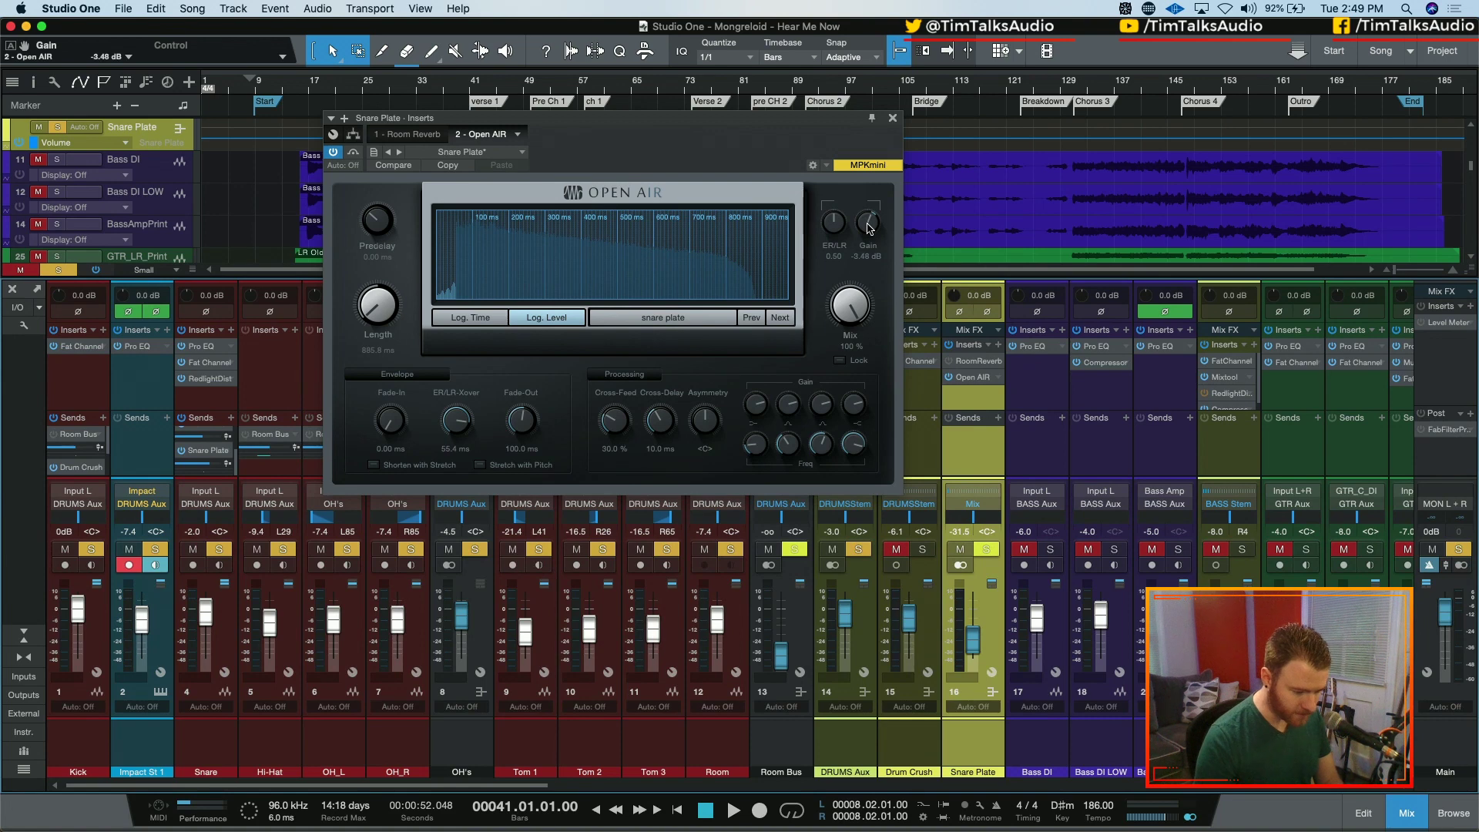
# - Lock Open AIR's Mix setting and, during playback, raise the Snare Plate fader to -26.3 dB
pyautogui.click(839, 361)
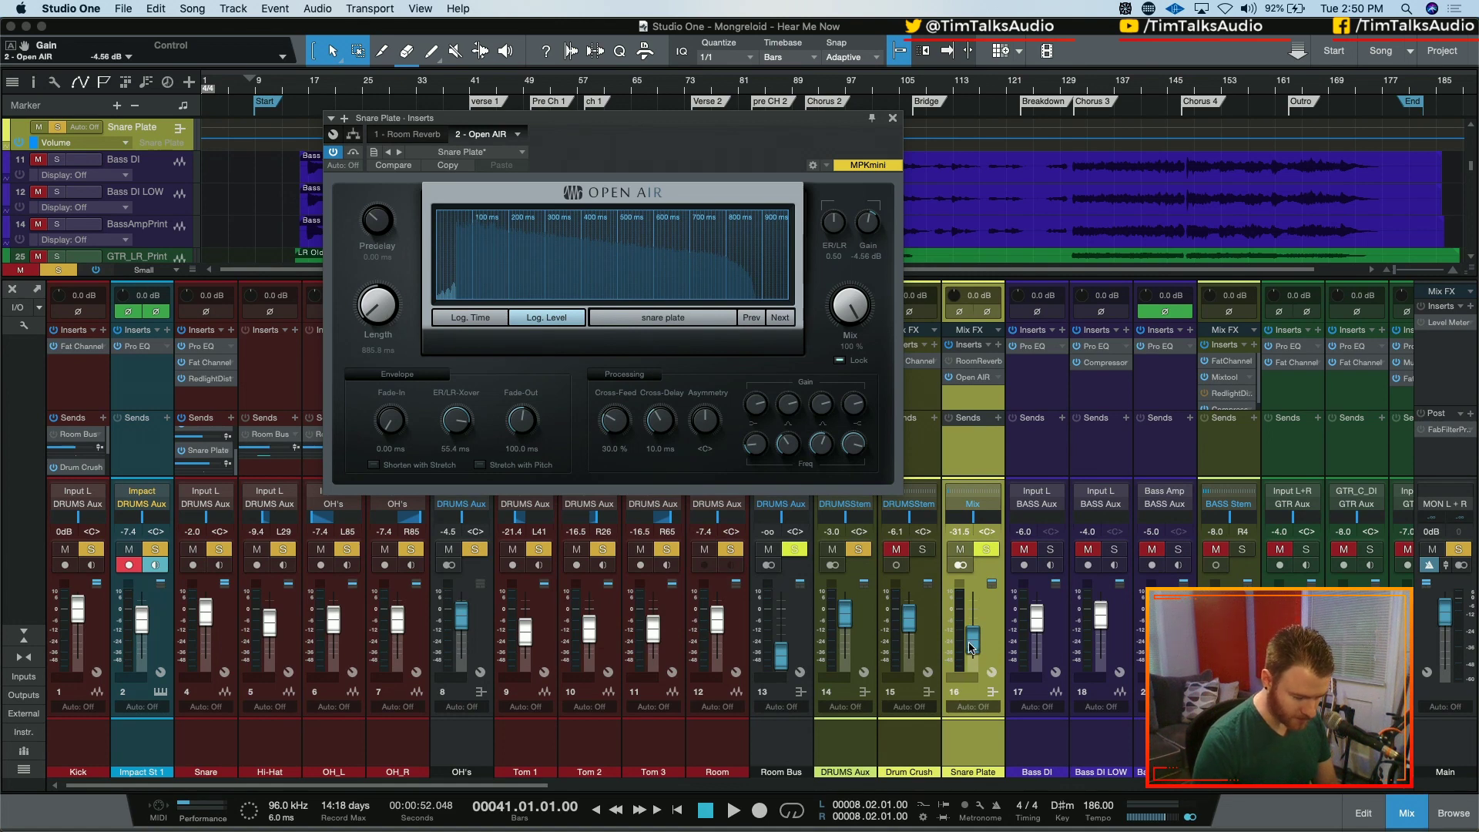
pyautogui.press('space')
pyautogui.moveTo(976, 647); pyautogui.dragTo(975, 644)
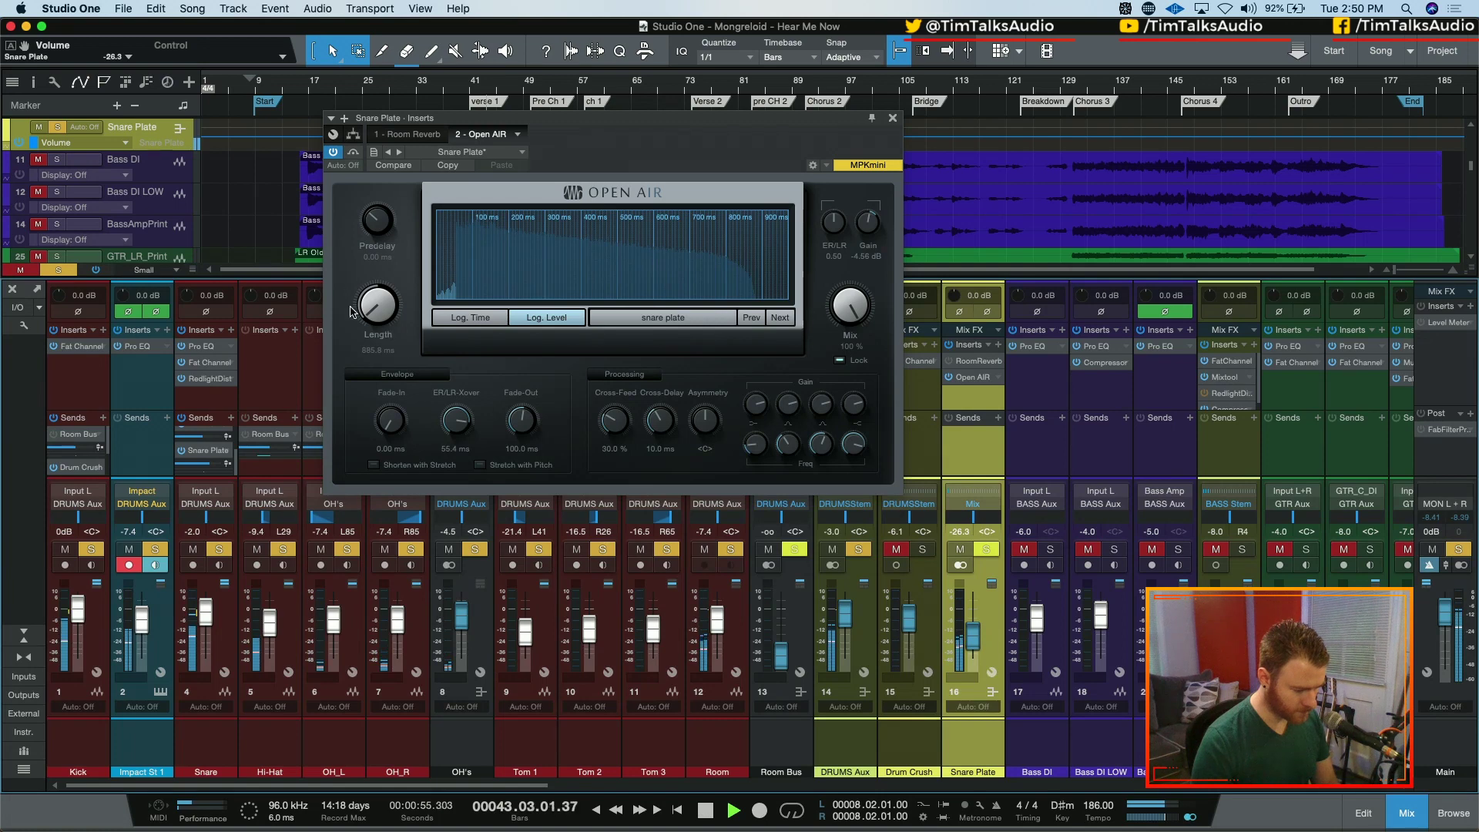
# - Adjust Open AIR's Length to about 543 ms and compare the mix with the DRUMS Aux solo off and on
pyautogui.moveTo(356, 312); pyautogui.dragTo(360, 370)
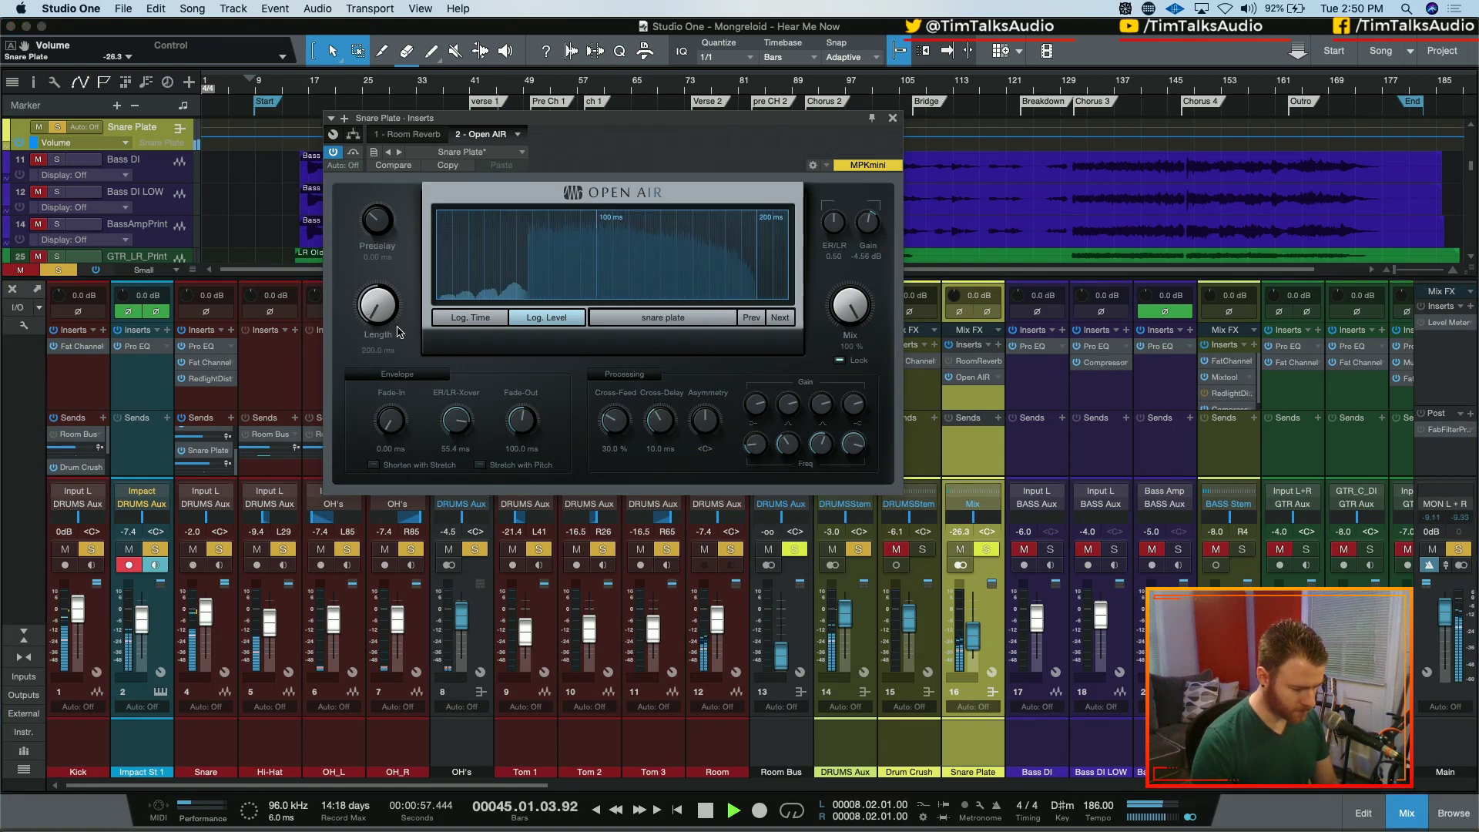
pyautogui.moveTo(393, 320); pyautogui.dragTo(381, 313)
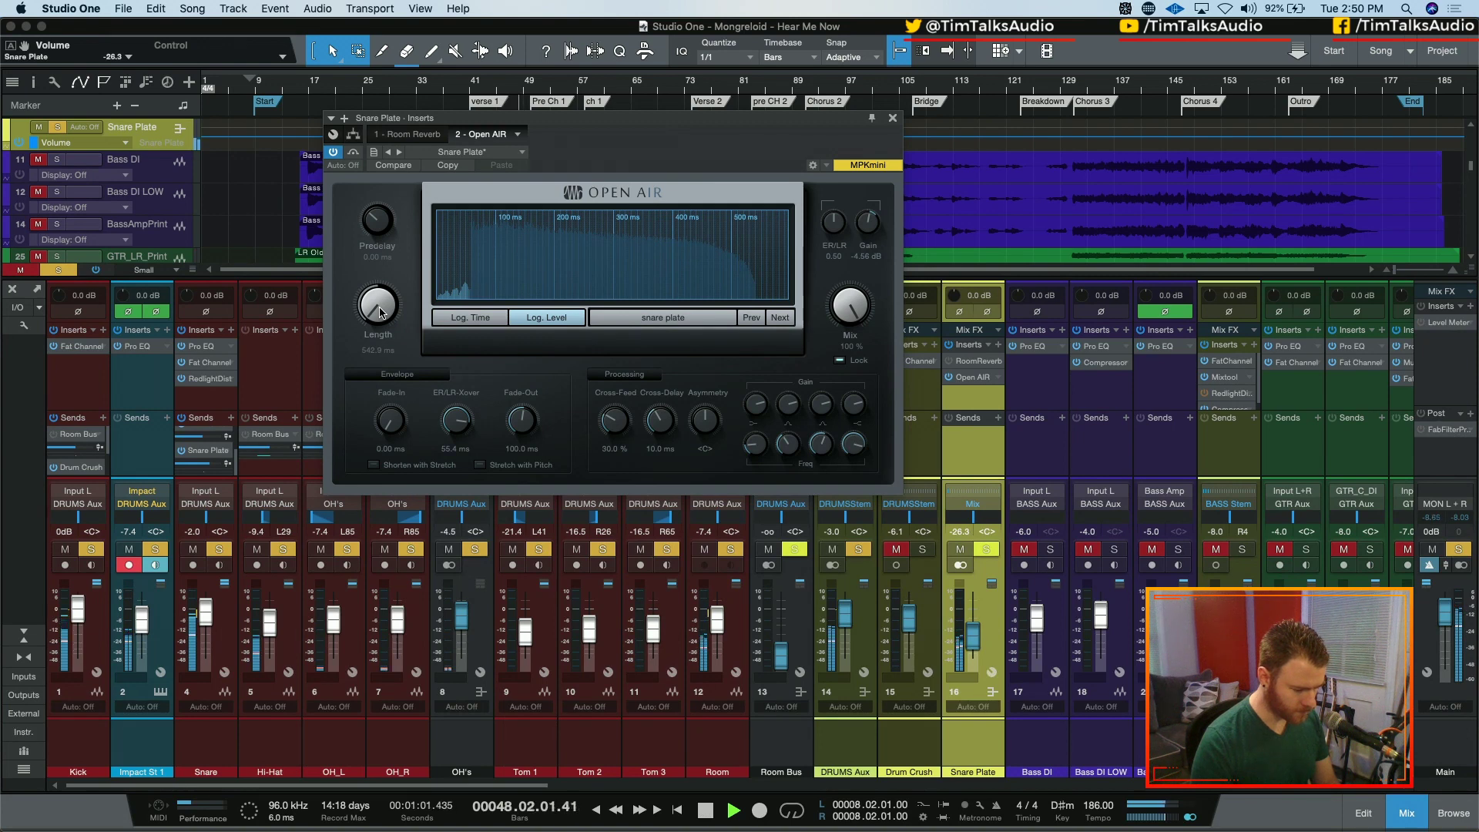
pyautogui.click(858, 549)
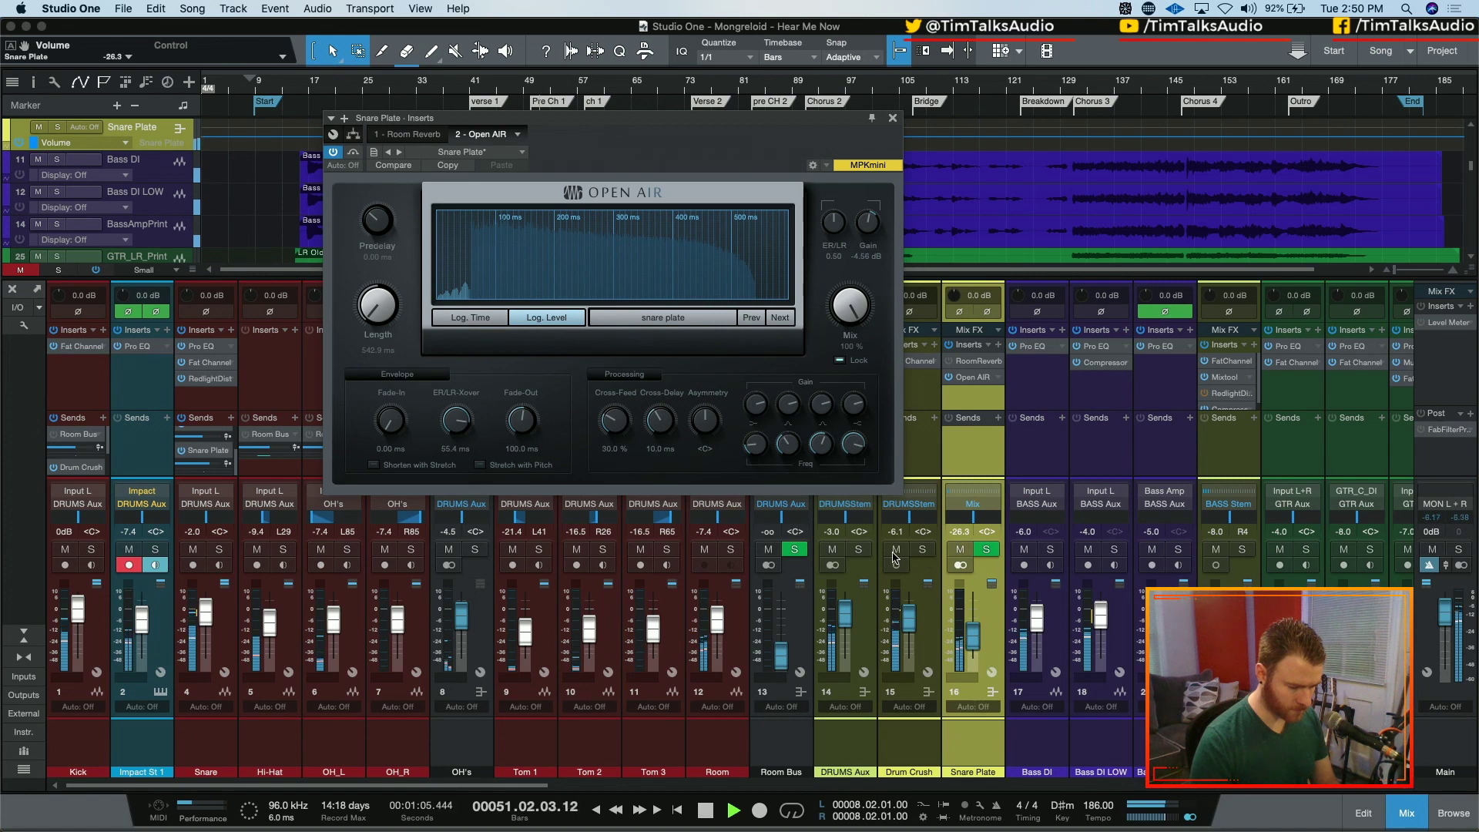
pyautogui.click(858, 550)
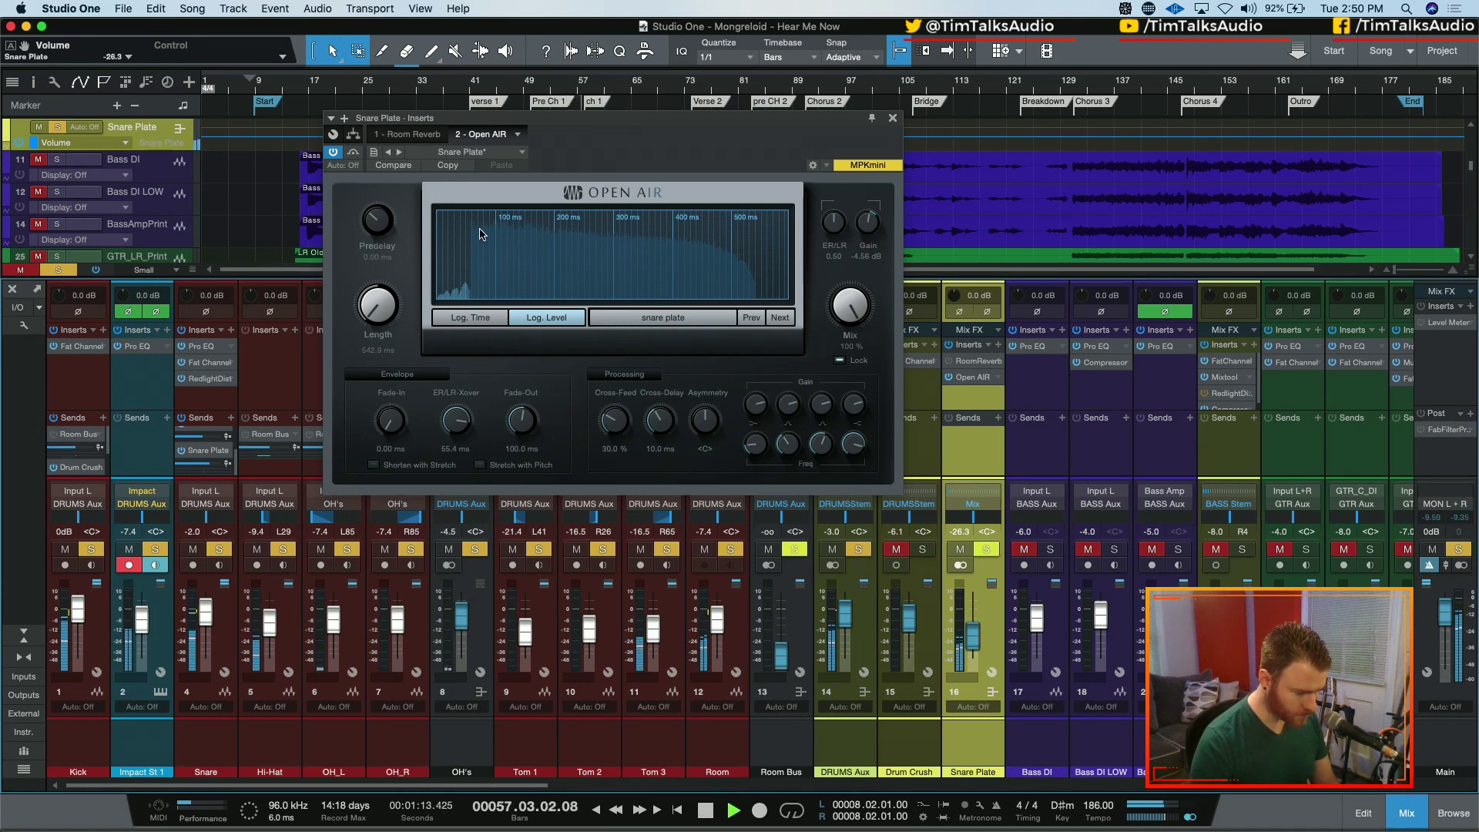
# - Turn off the solo and set Reverb Mix to 0.50 in the Snare Plate bus's Room Reverb
pyautogui.click(981, 551)
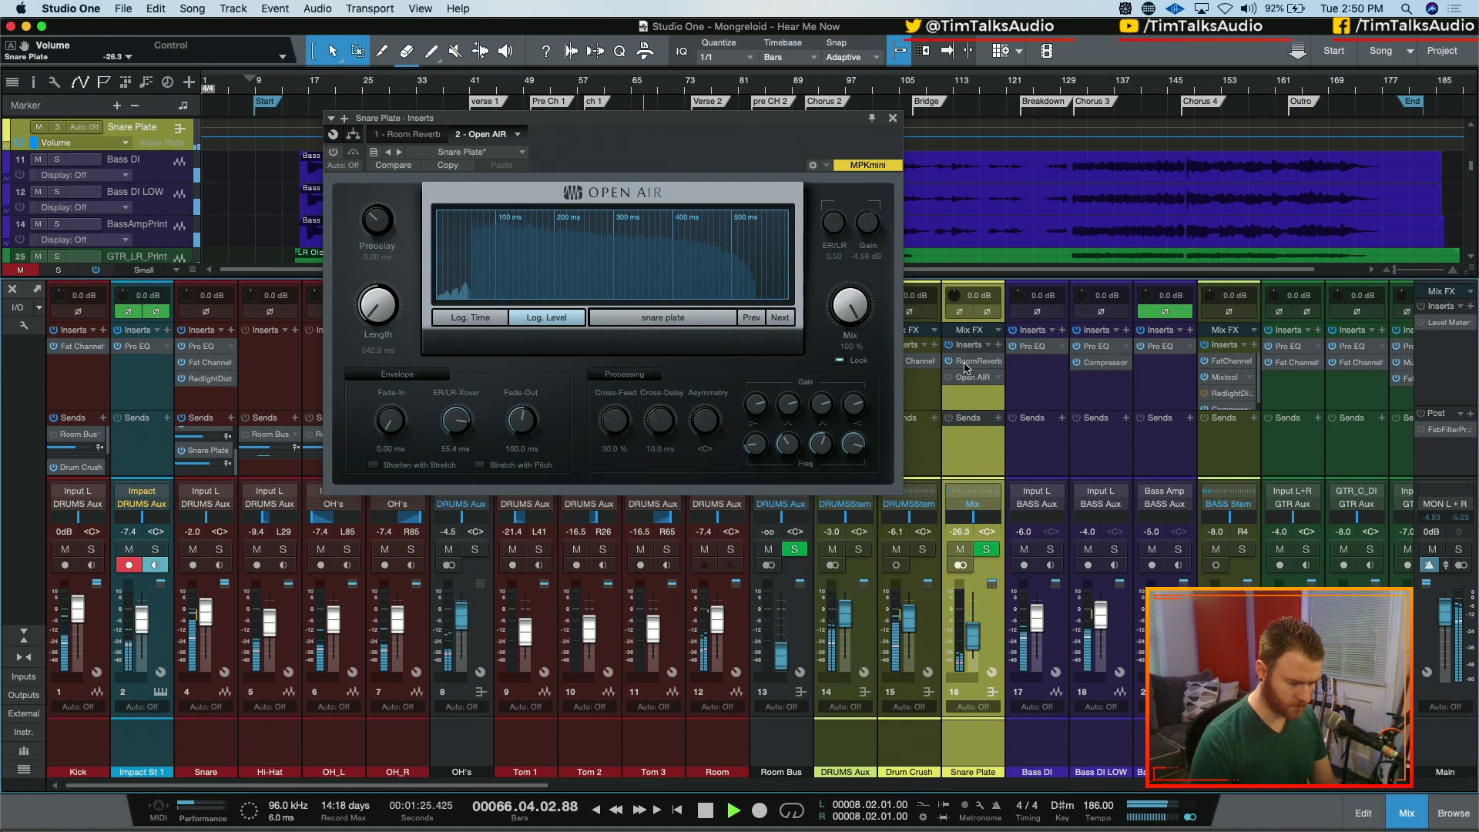
pyautogui.click(965, 362)
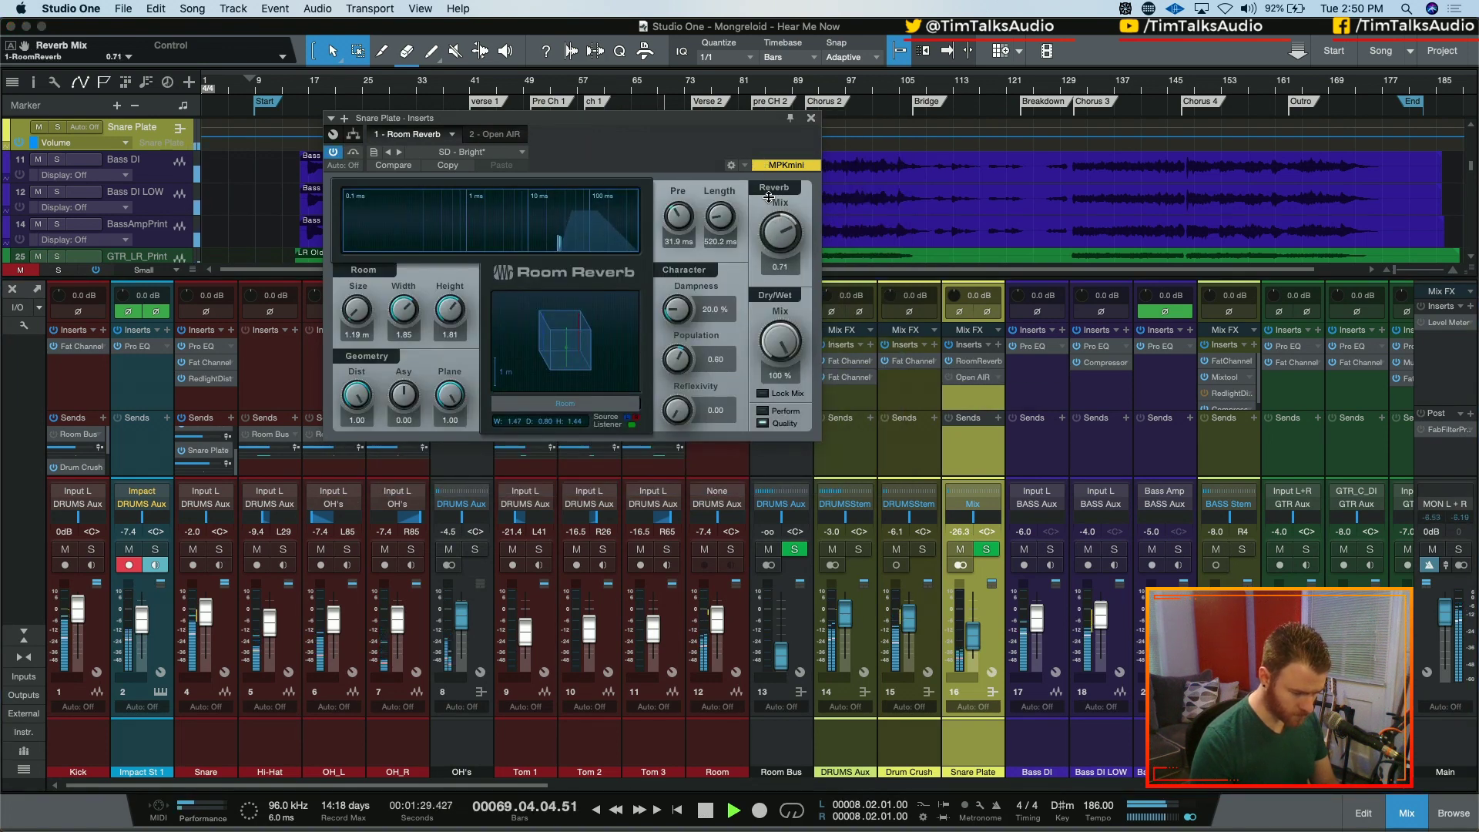
pyautogui.moveTo(781, 244); pyautogui.dragTo(782, 266)
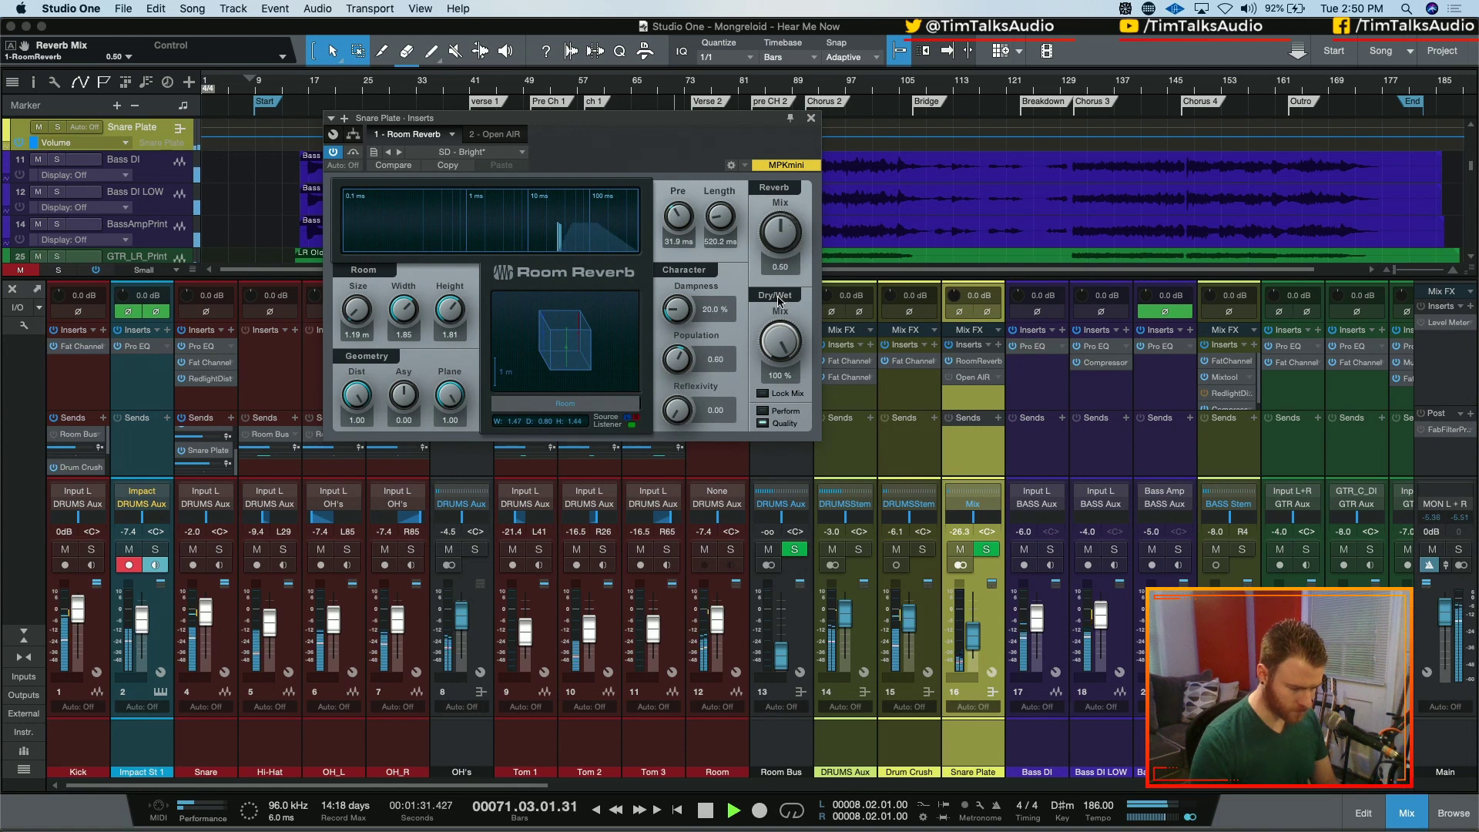
pyautogui.click(810, 118)
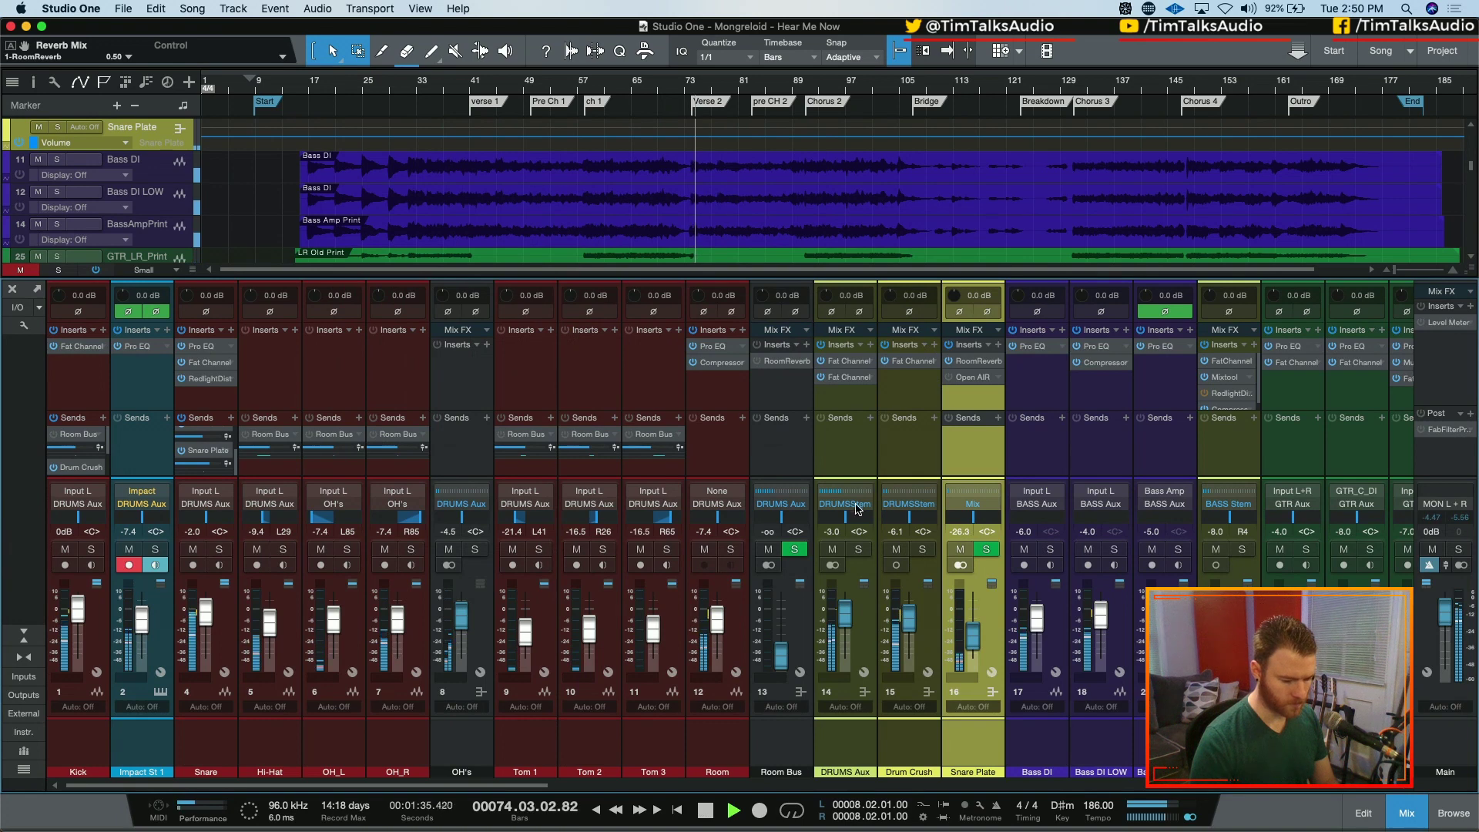
# - Solo DRUMS Aux and audition the Snare Plate bus with Open AIR enabled in place of Room Reverb
pyautogui.click(857, 549)
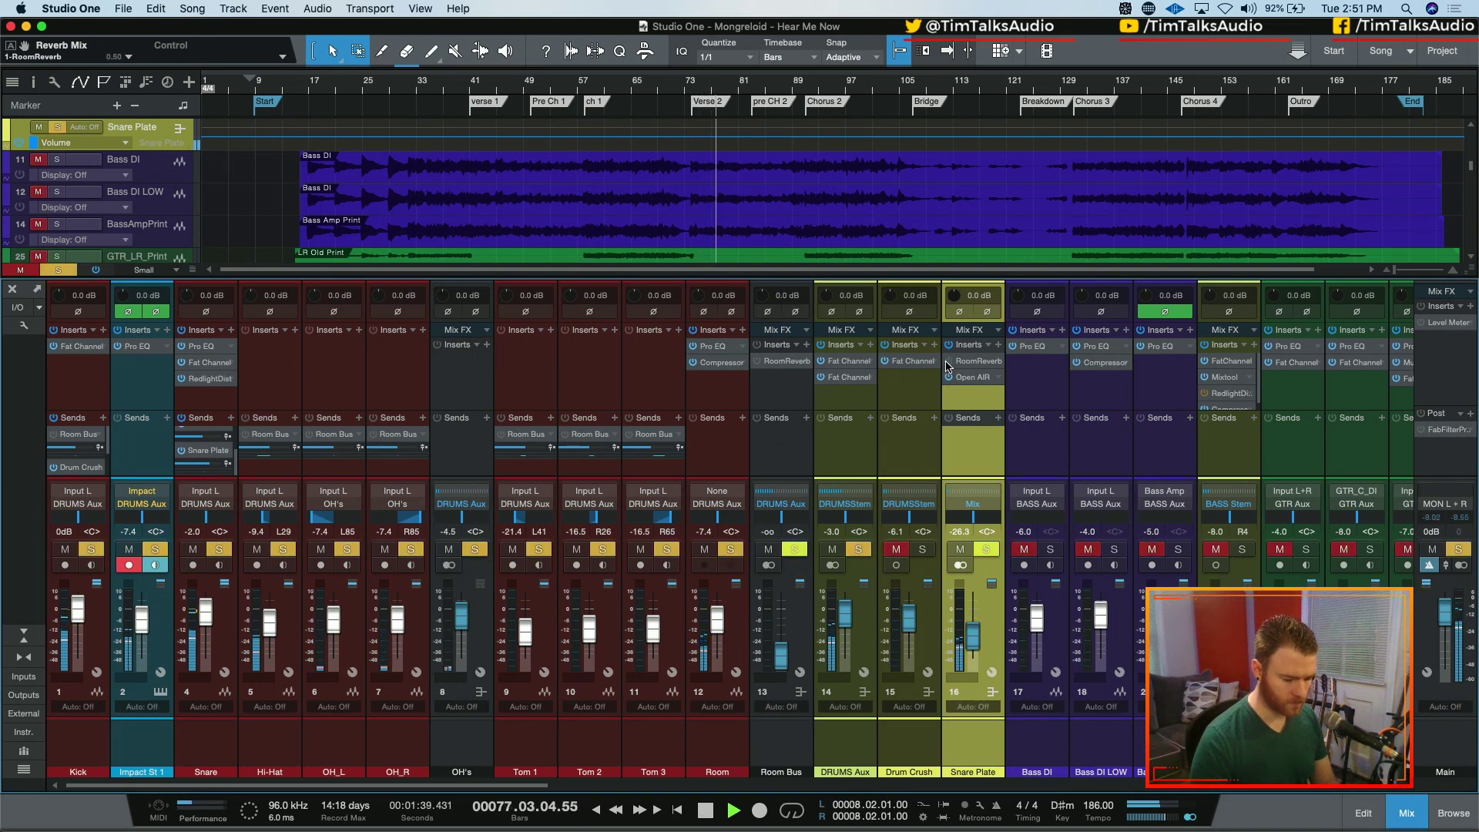
pyautogui.click(973, 377)
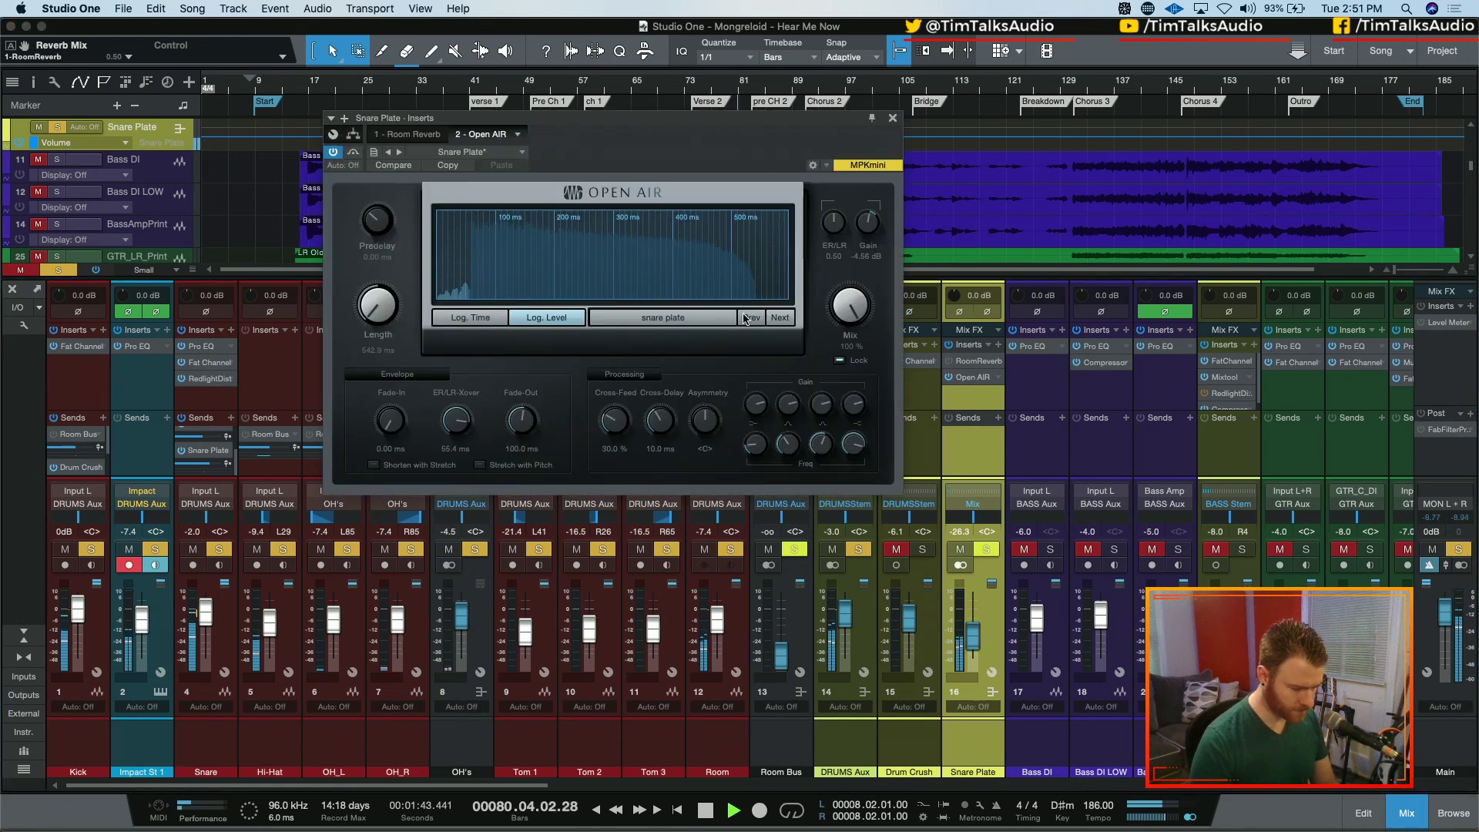
pyautogui.press('space')
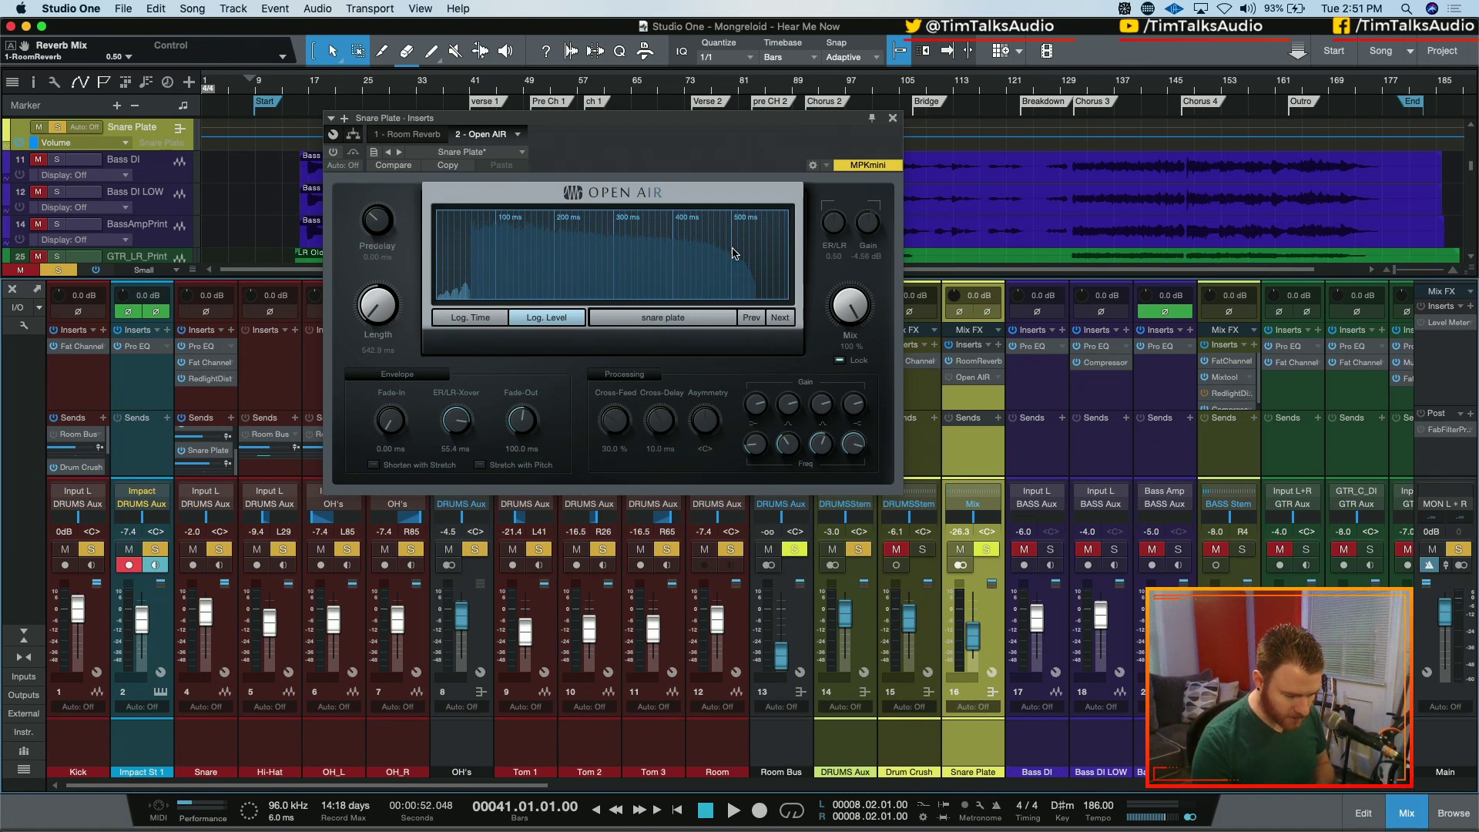
pyautogui.click(949, 377)
pyautogui.press('space')
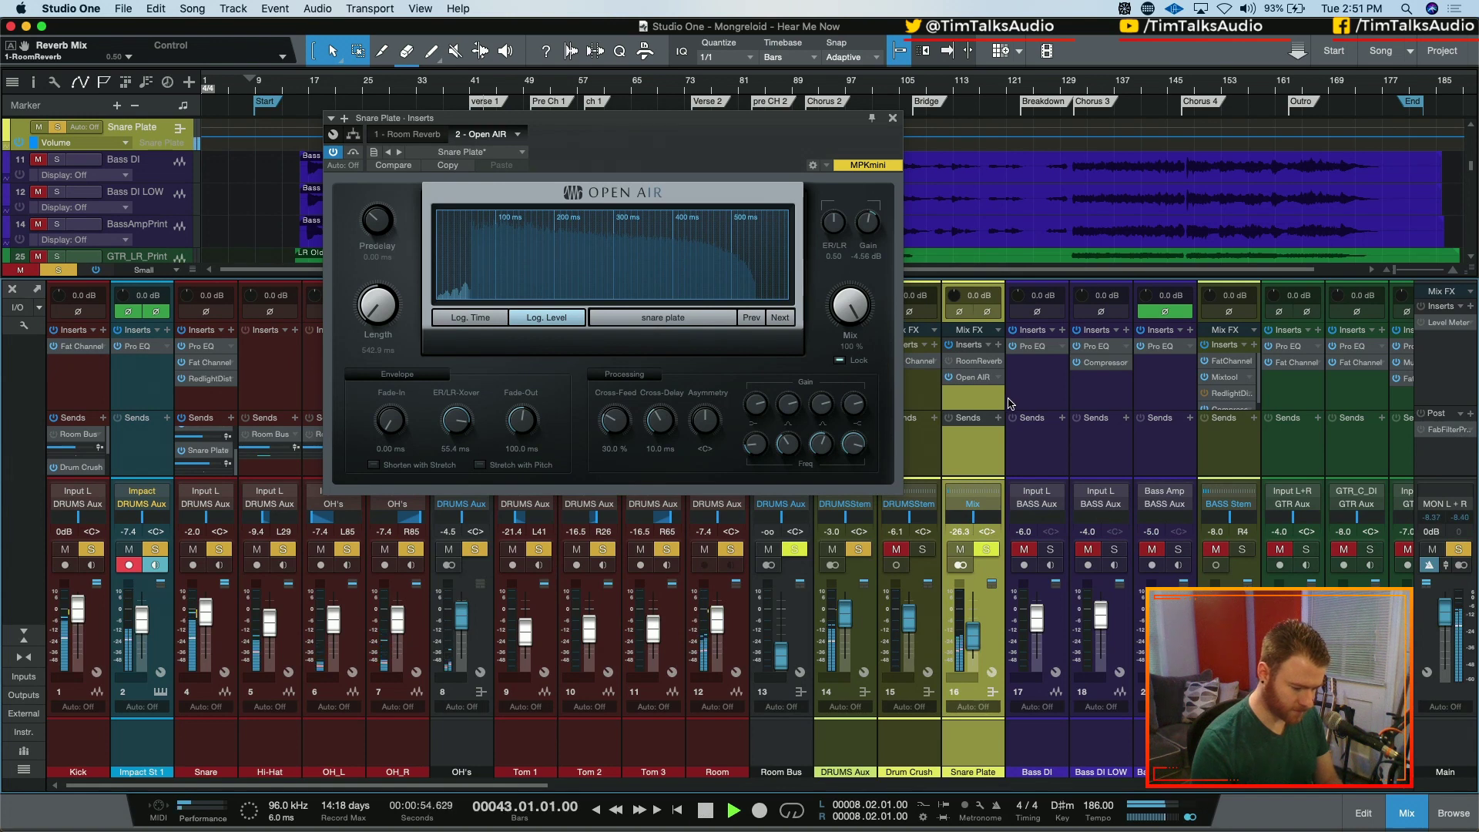
pyautogui.press('space')
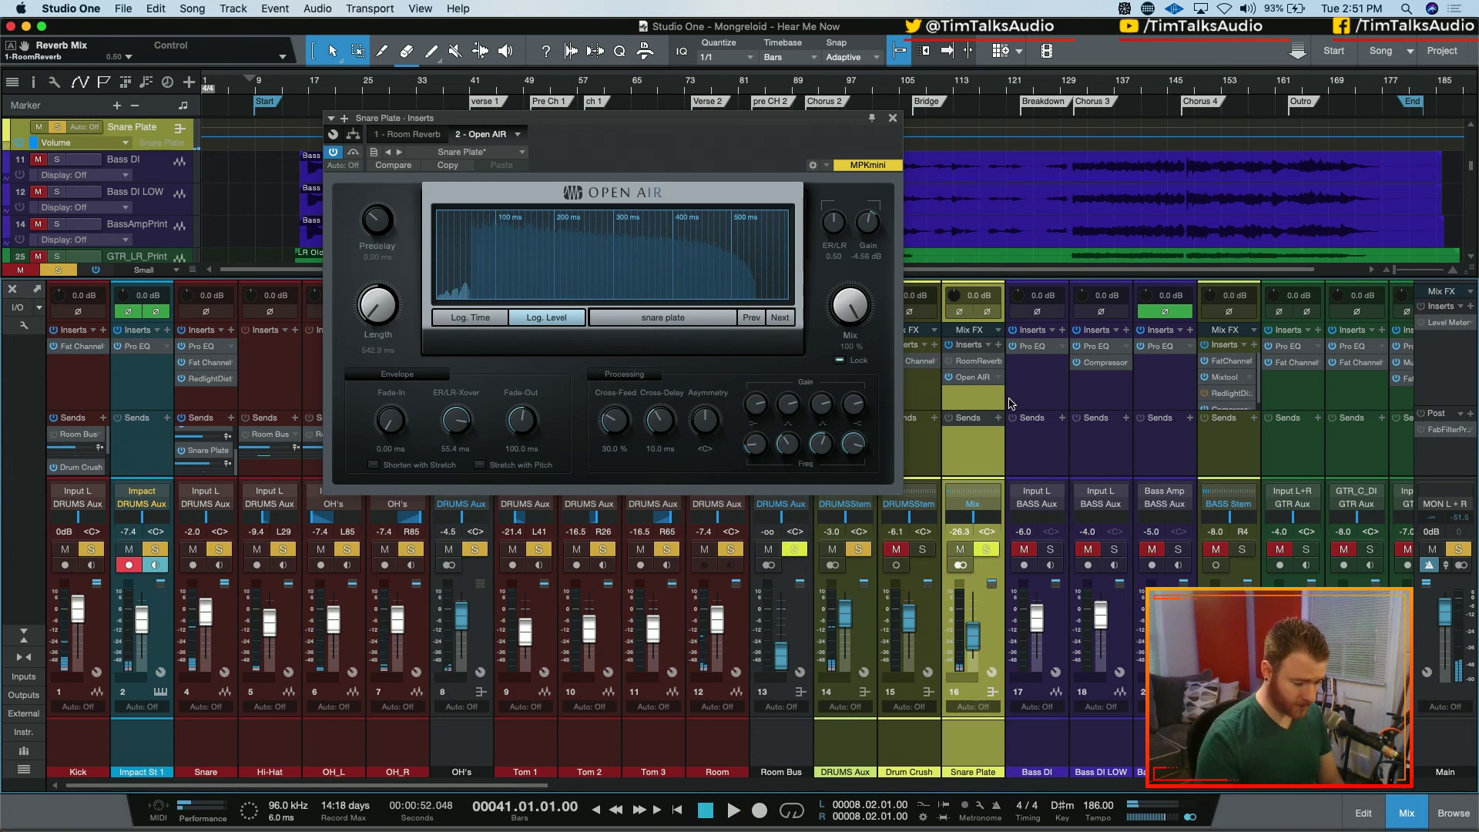
# - Clear the existing solo, solo only the Snare channel and play it briefly through Open AIR
pyautogui.hotkey('shift', 's')
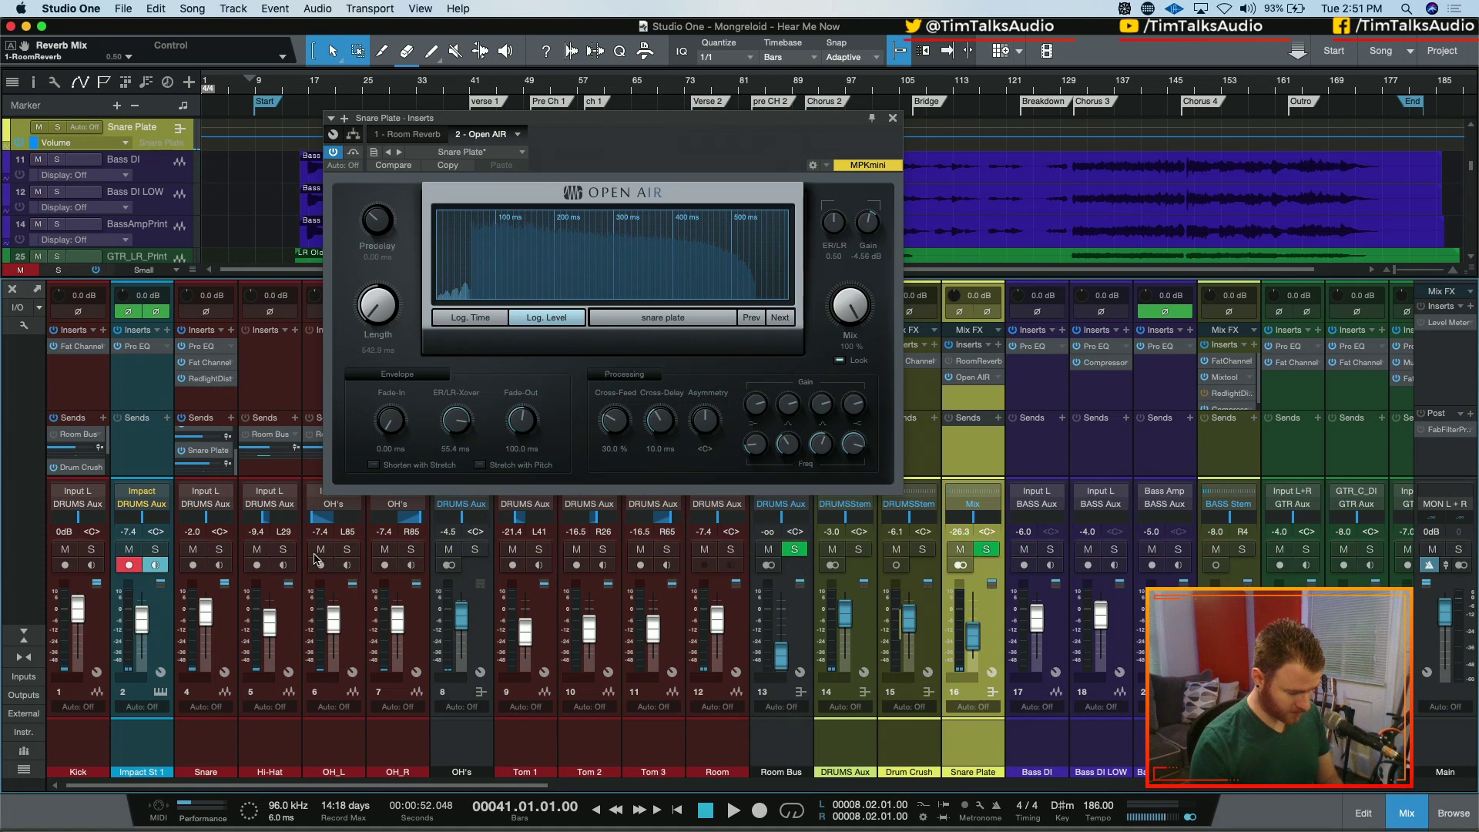
pyautogui.click(219, 550)
pyautogui.press('space')
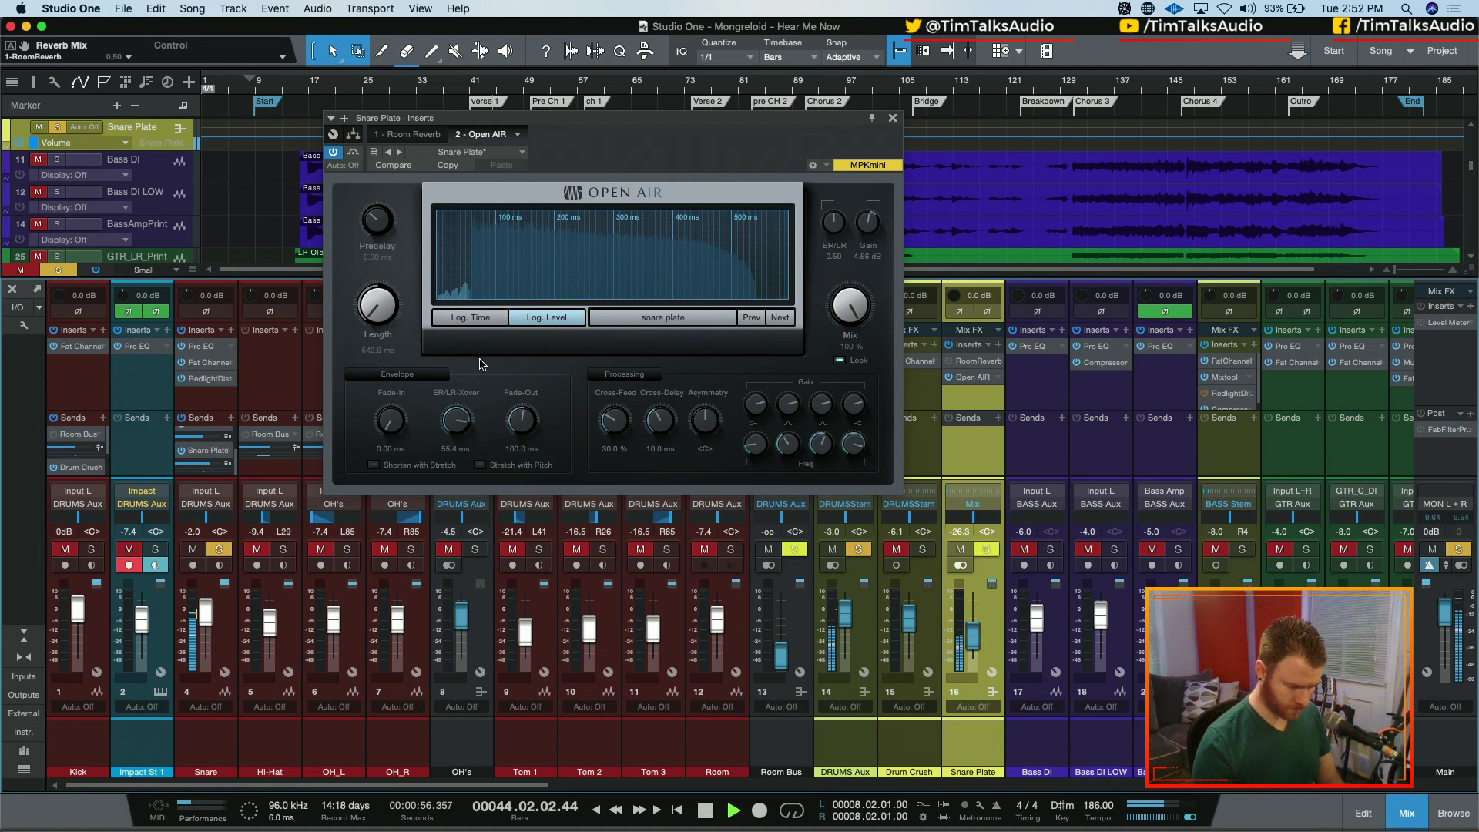
pyautogui.press('space')
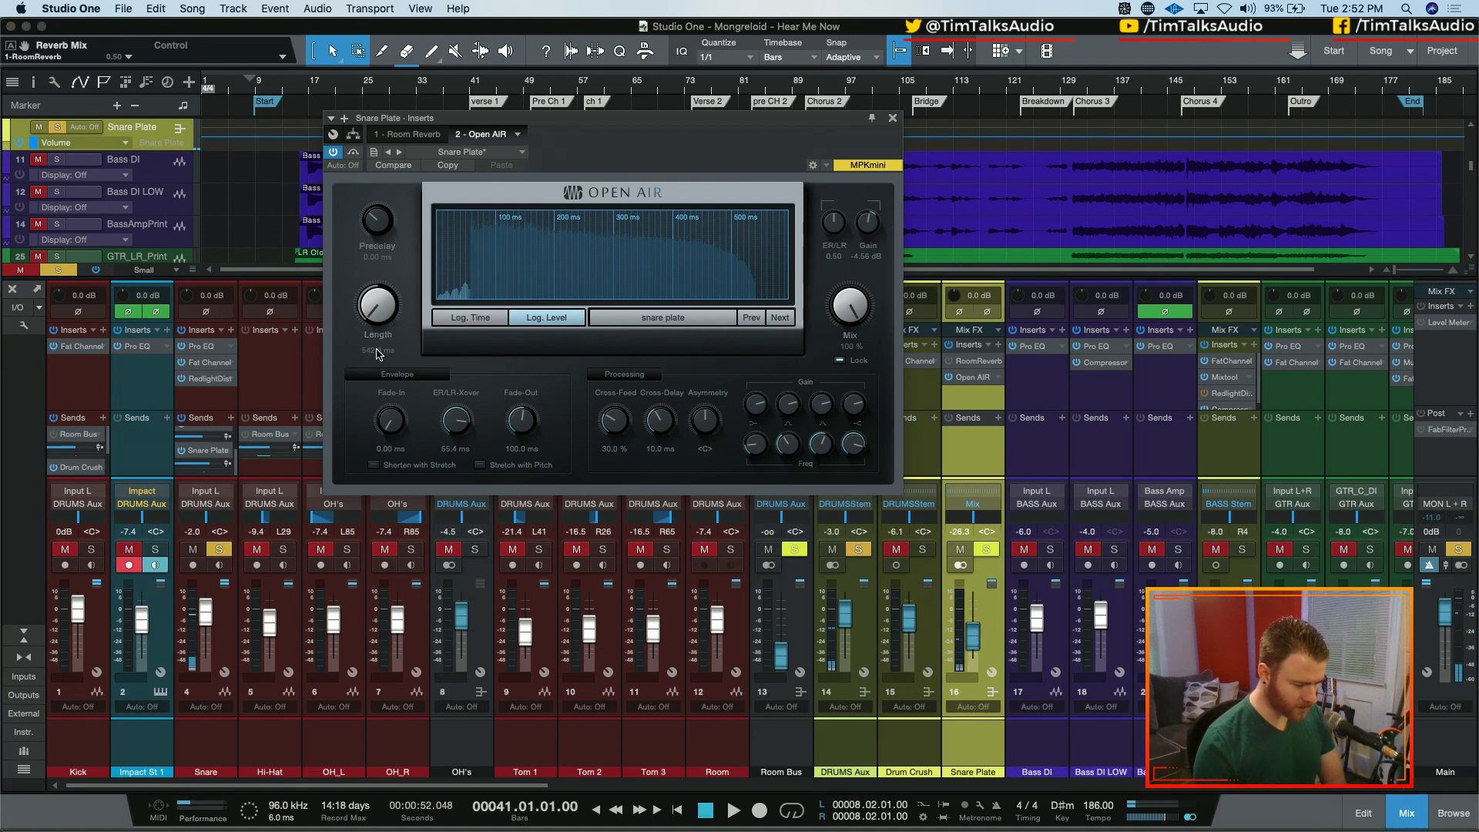
# - Shorten Open AIR's Length to 200 ms
pyautogui.moveTo(385, 323); pyautogui.dragTo(385, 318)
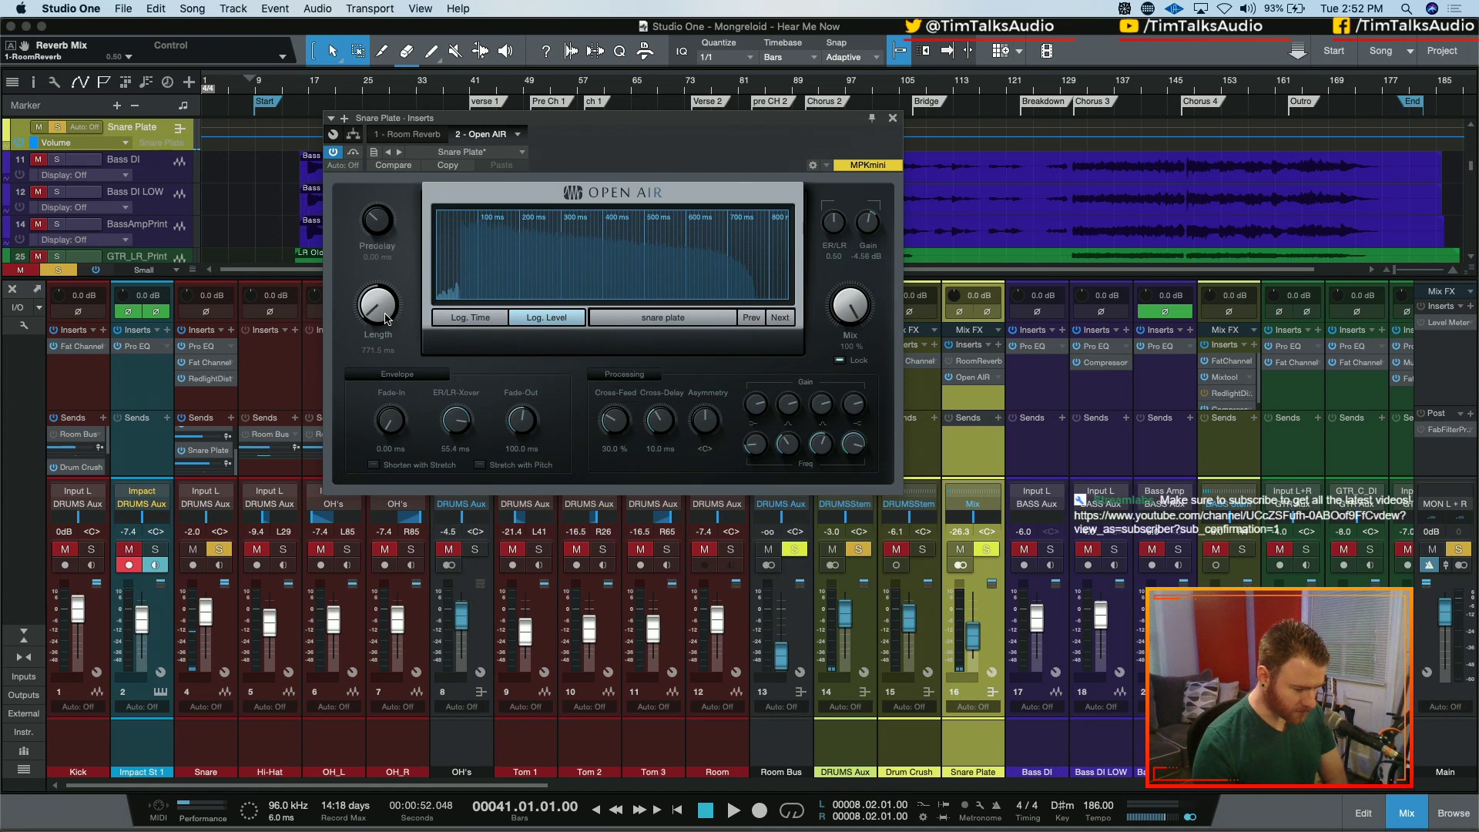
pyautogui.scroll(-5, 388, 319)
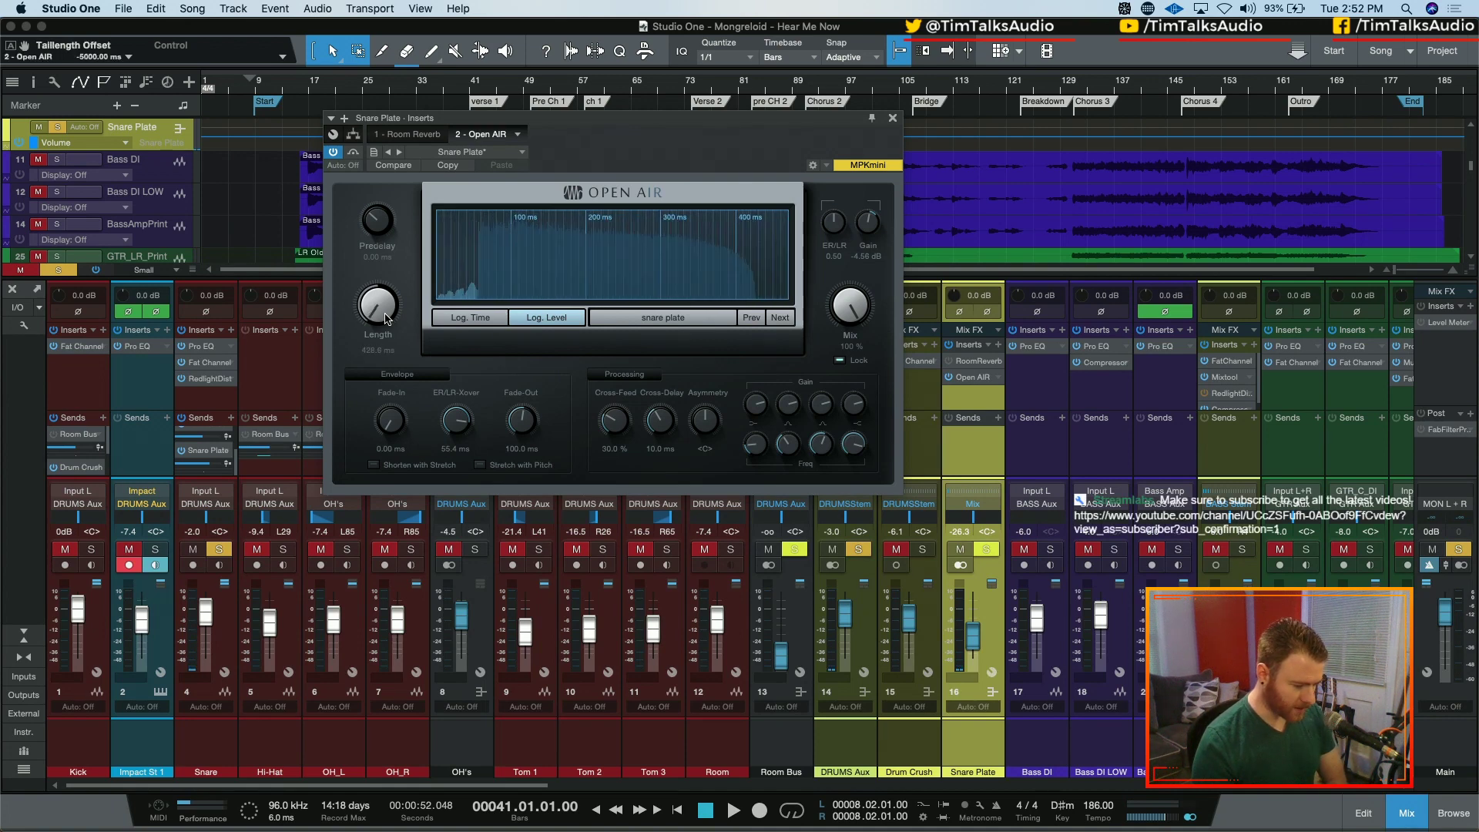
pyautogui.scroll(-2, 357, 311)
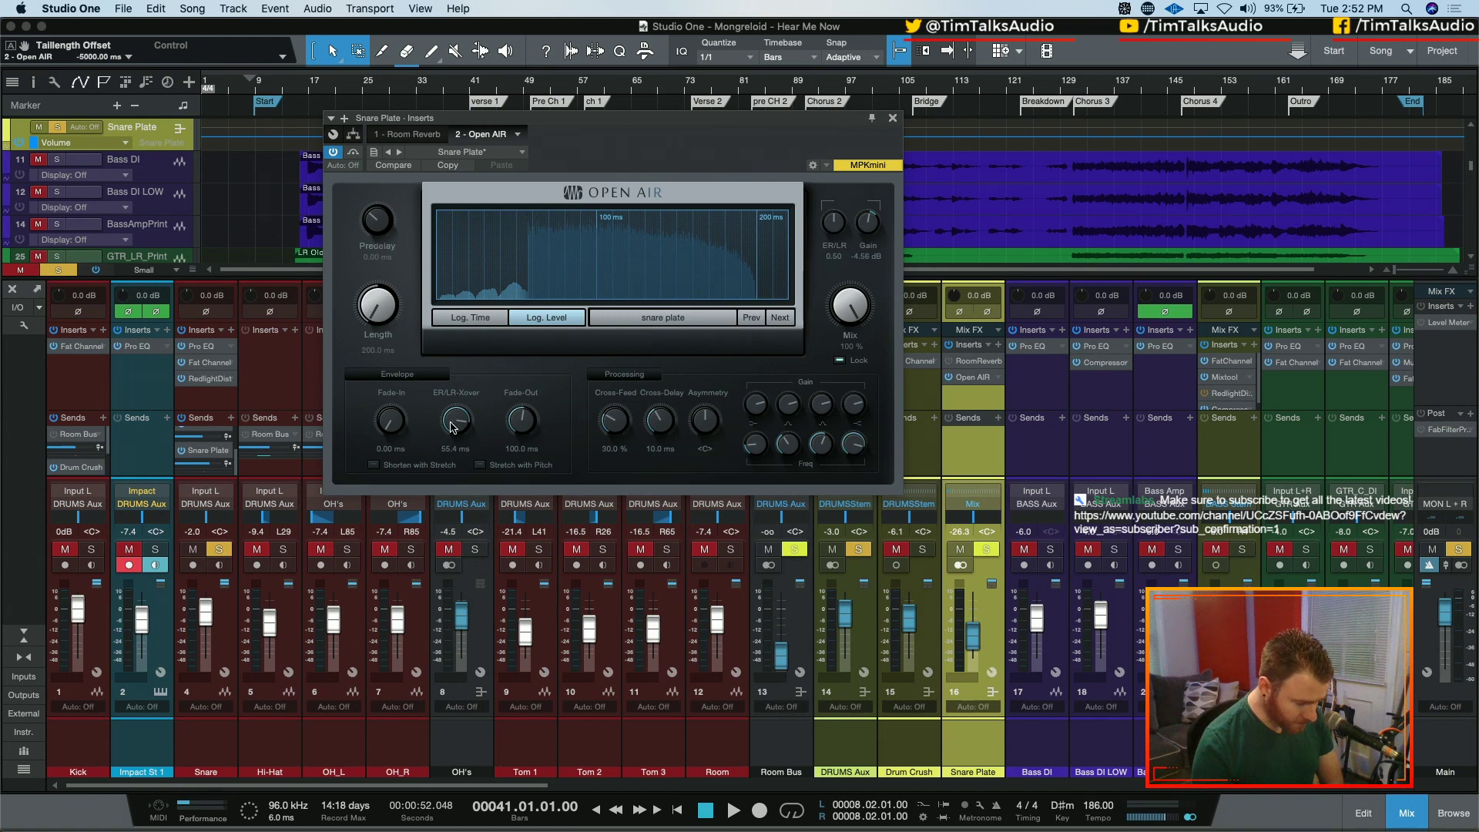
# - Set Open AIR's ER/LR-Xover to 53.7 ms and its Cross-Delay to 10.0 ms
pyautogui.scroll(-3, 451, 423)
pyautogui.scroll(-5, 452, 423)
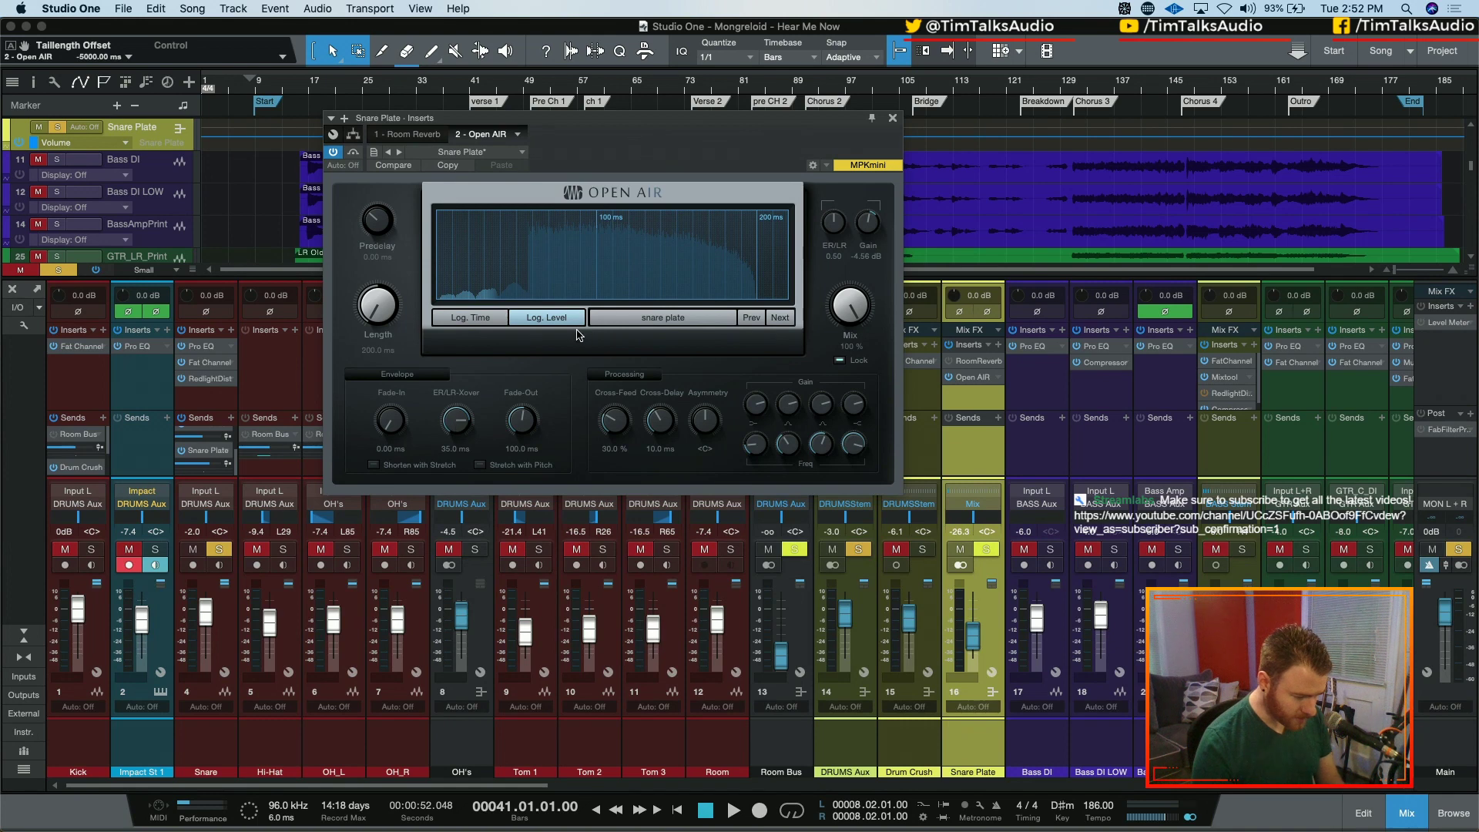
pyautogui.scroll(6, 460, 422)
pyautogui.scroll(-3, 462, 417)
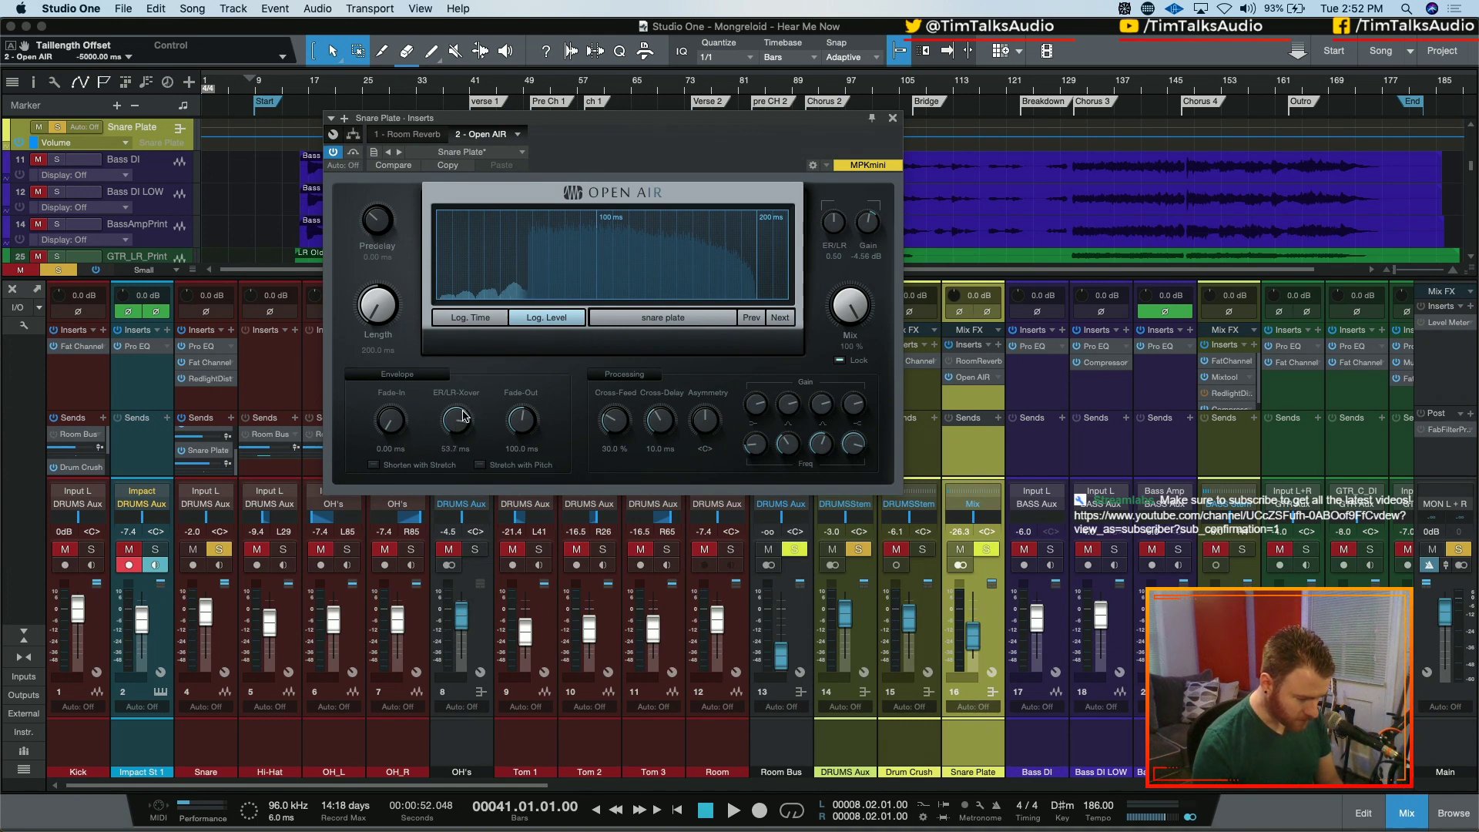
pyautogui.scroll(3, 660, 420)
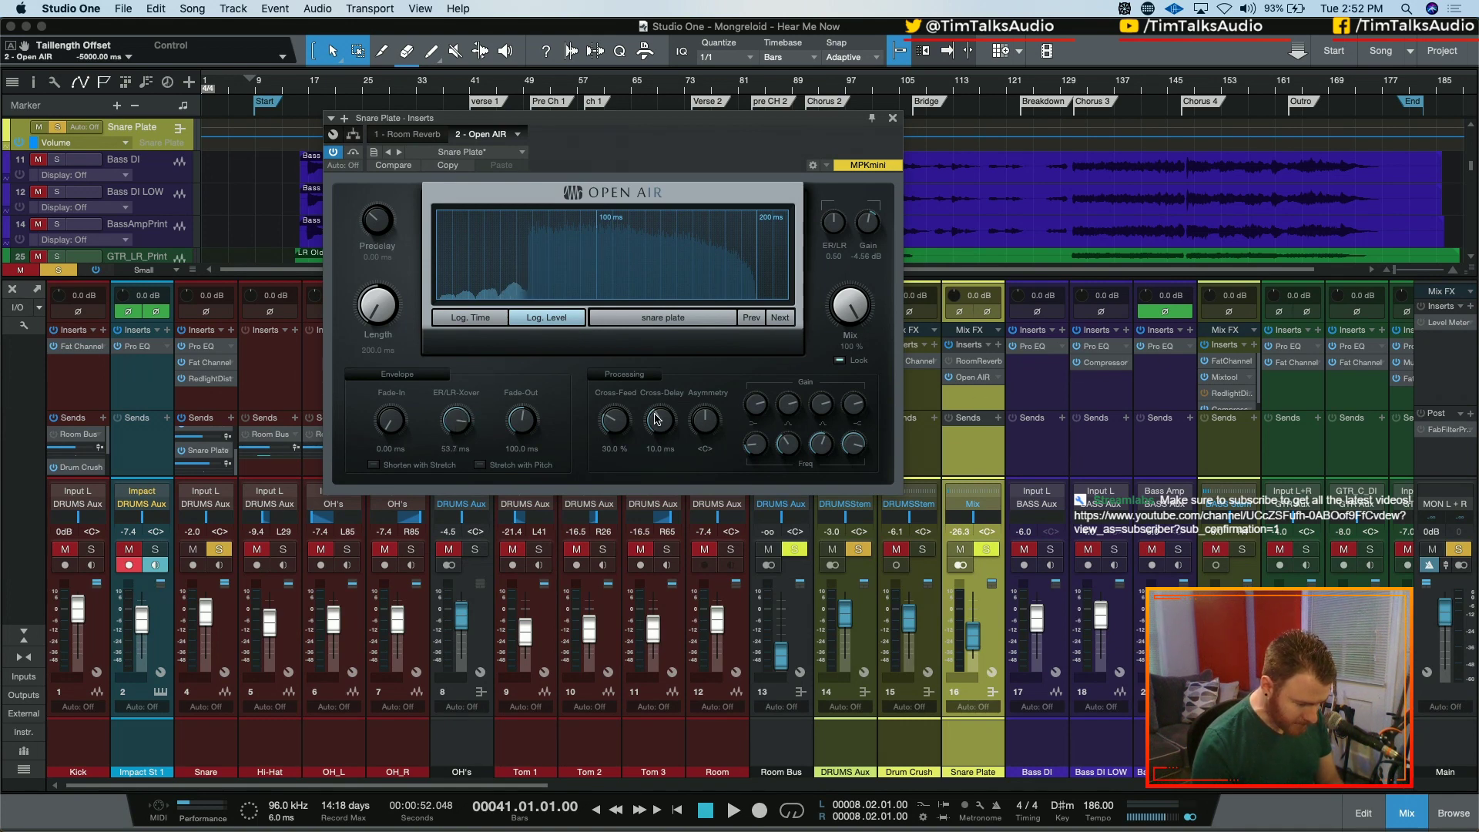
pyautogui.scroll(-3, 661, 413)
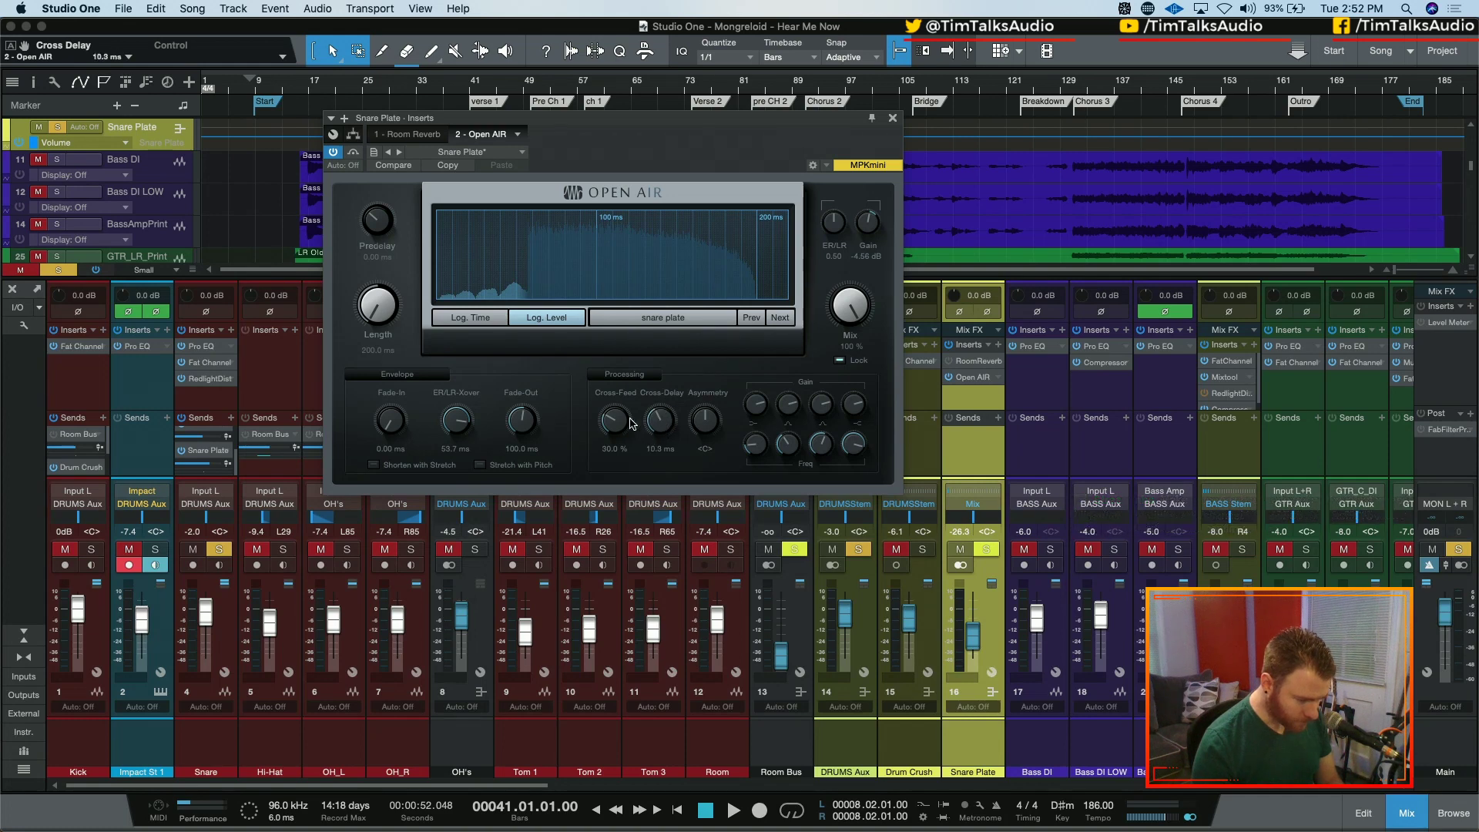
pyautogui.scroll(-1, 657, 426)
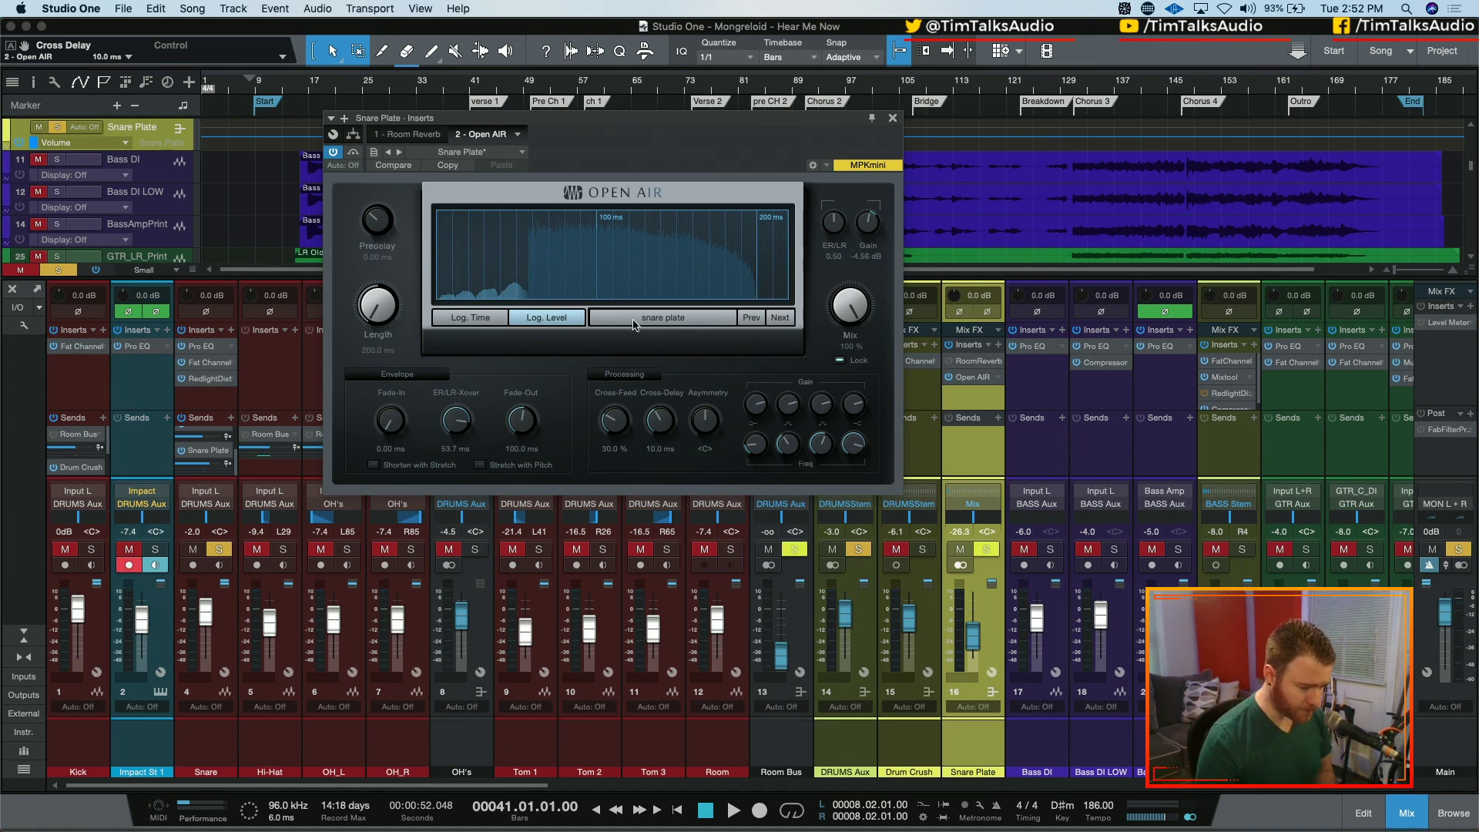
# - View Open AIR's impulse response on a logarithmic time scale and restore the linear time display
pyautogui.click(457, 318)
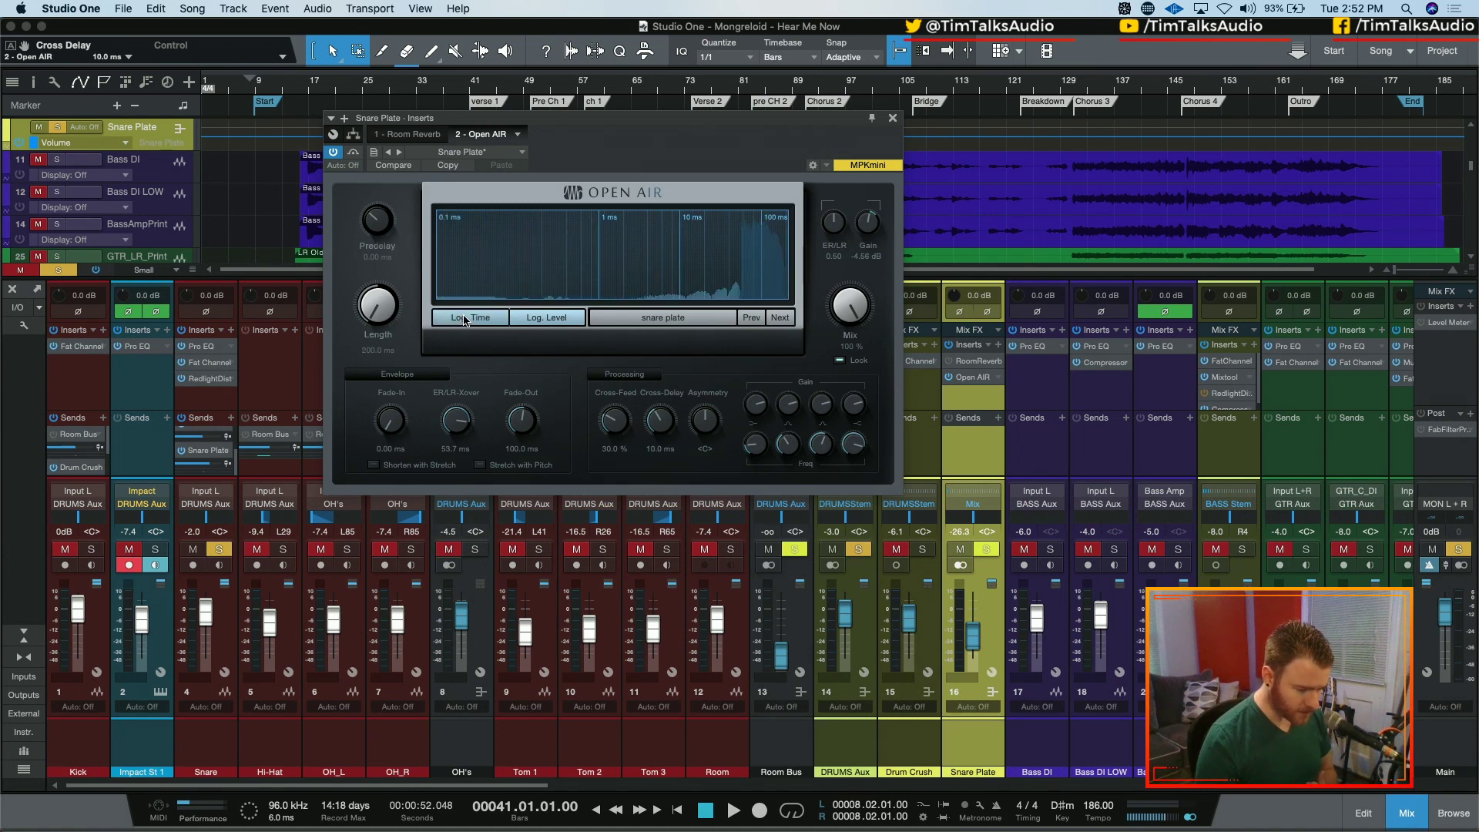
pyautogui.click(493, 318)
pyautogui.click(523, 319)
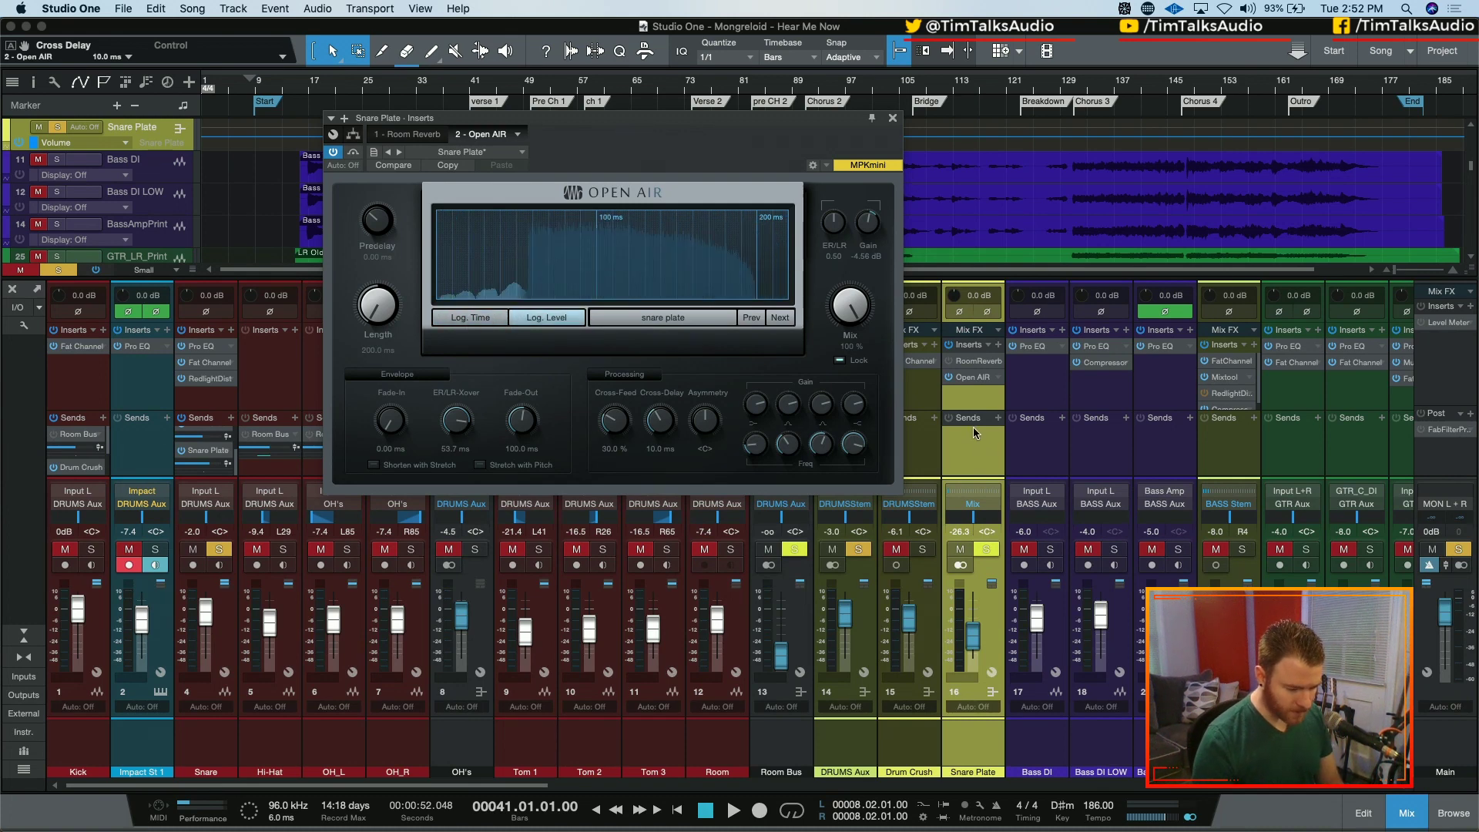
# - Bypass Open AIR in favour of Room Reverb and raise the Snare Plate fader to -6.7 dB during playback
pyautogui.click(949, 377)
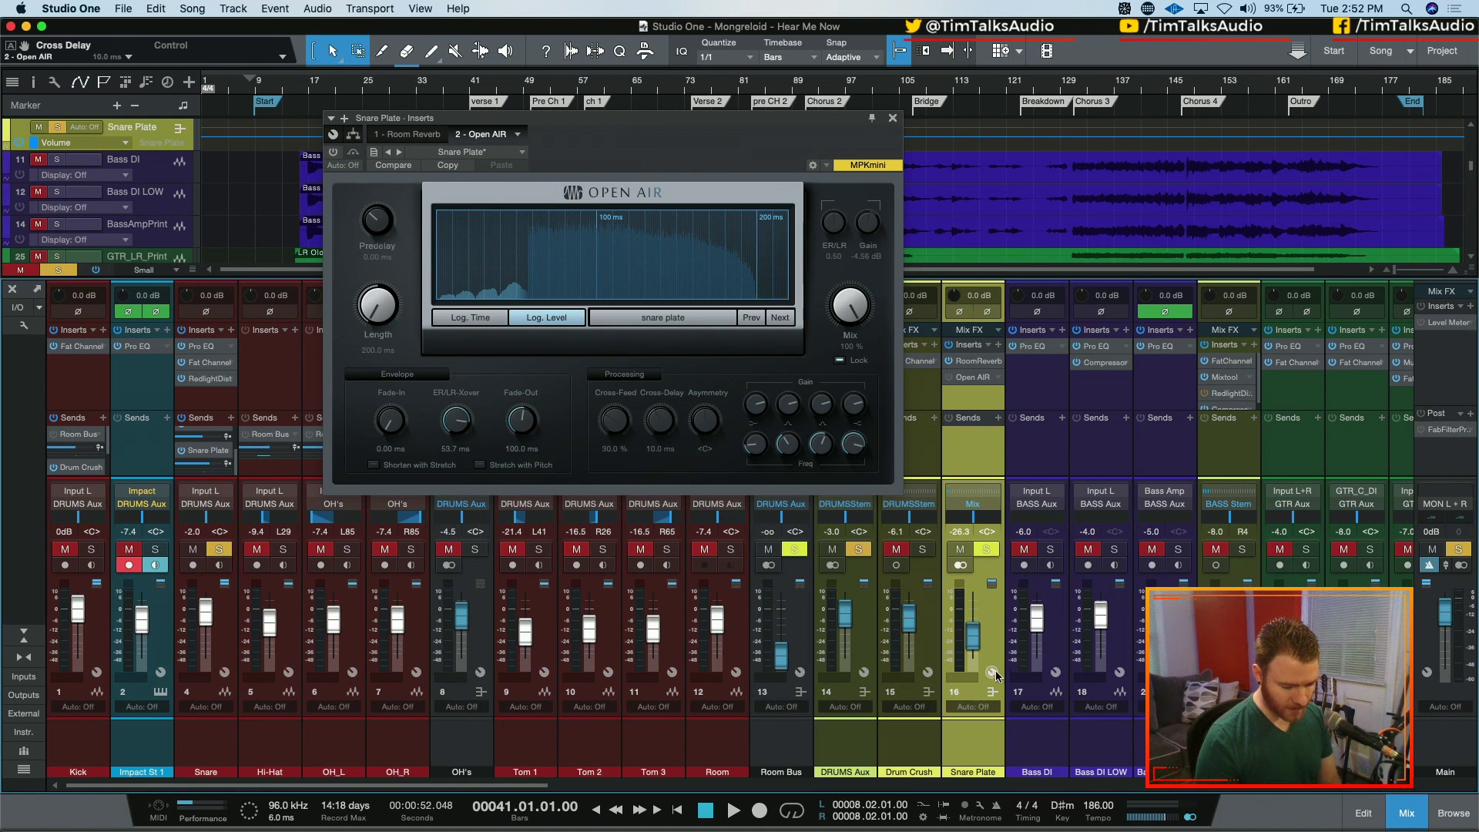
pyautogui.press('space')
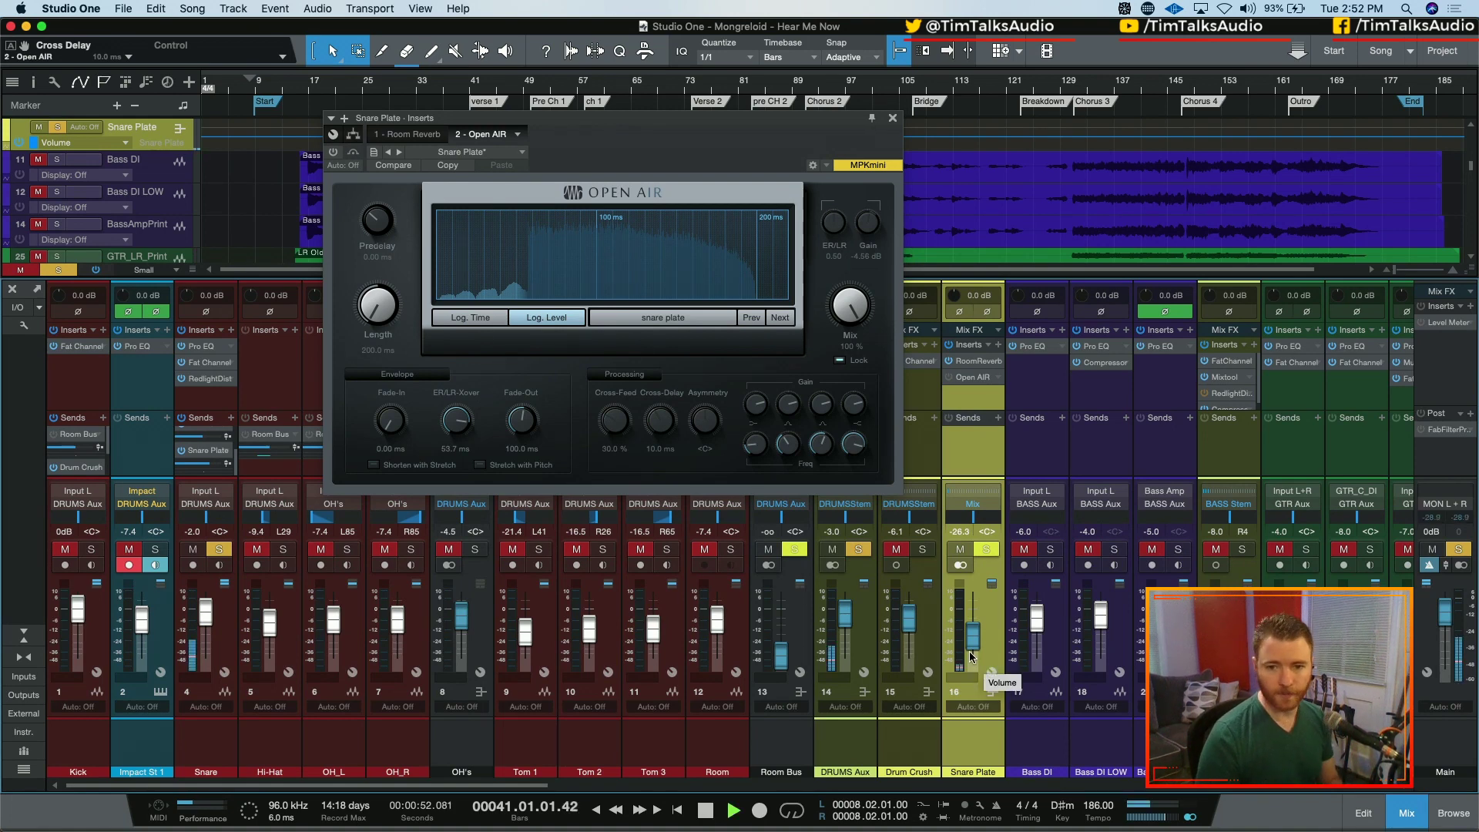
pyautogui.moveTo(973, 640); pyautogui.dragTo(975, 624)
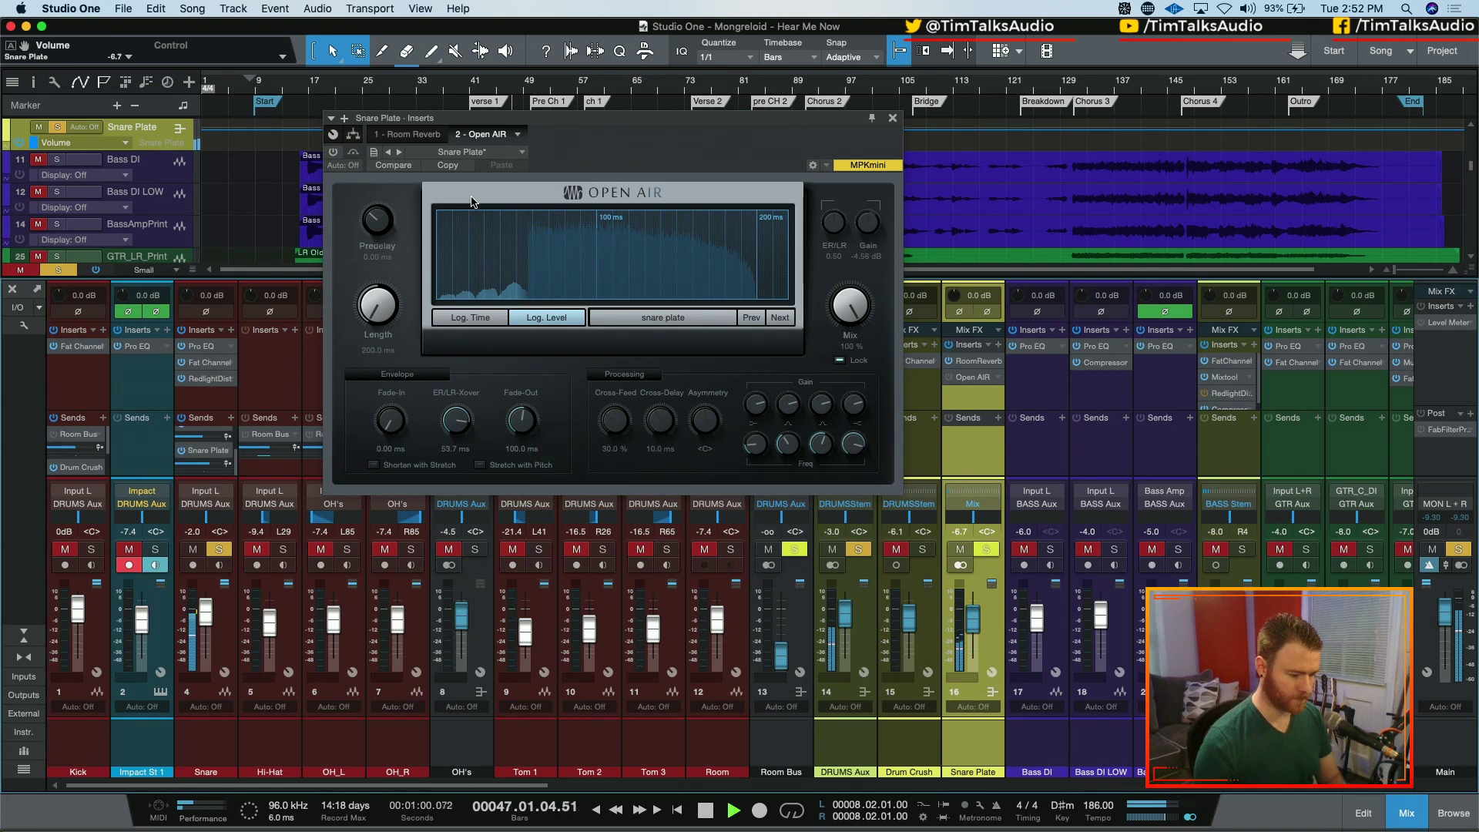
# - Step through Open AIR's Spatial plate and Snare Plate presets and bring up Room Reverb in the insert window
pyautogui.press('Down')
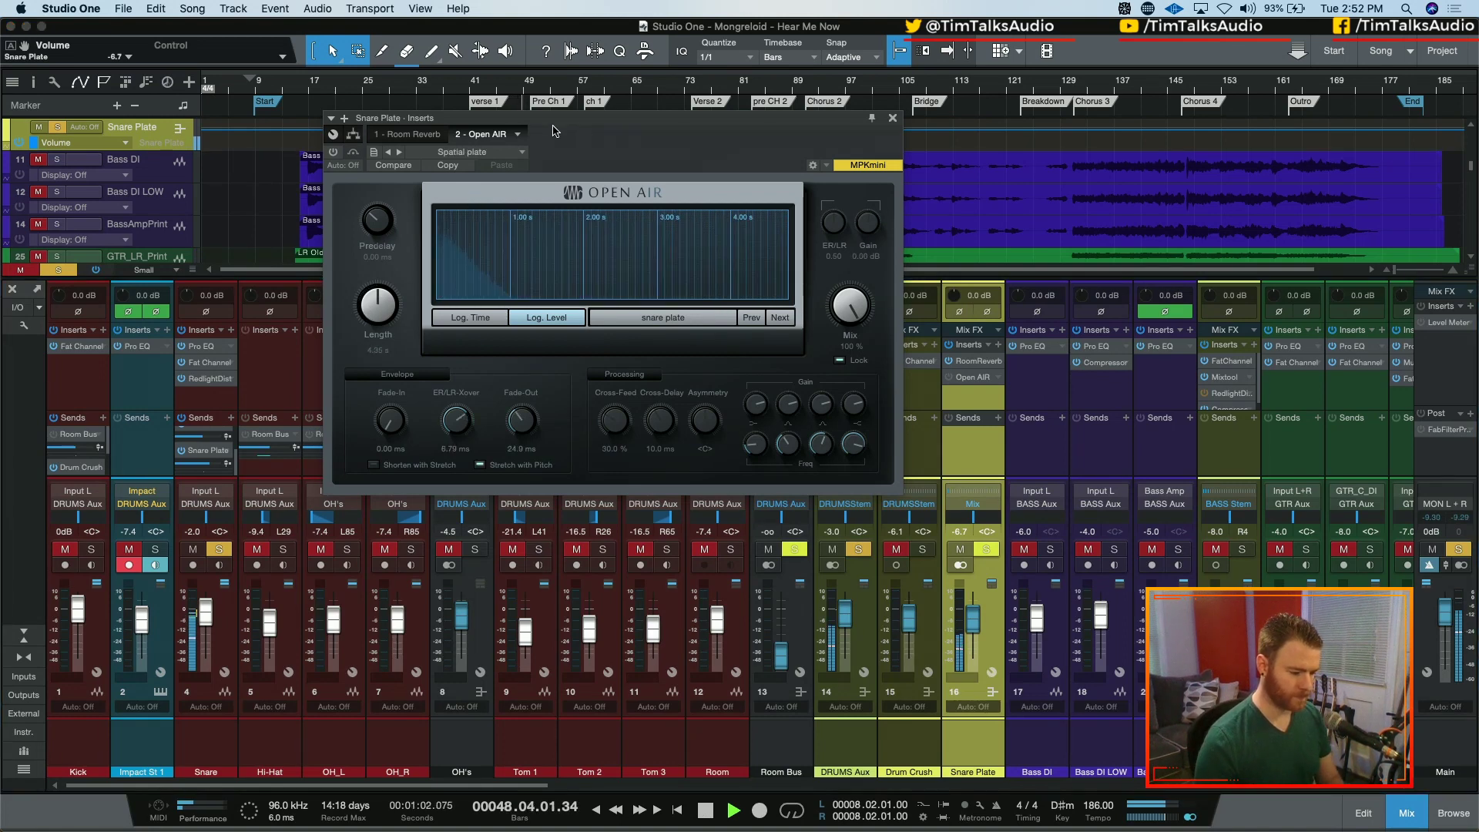
pyautogui.press('Up')
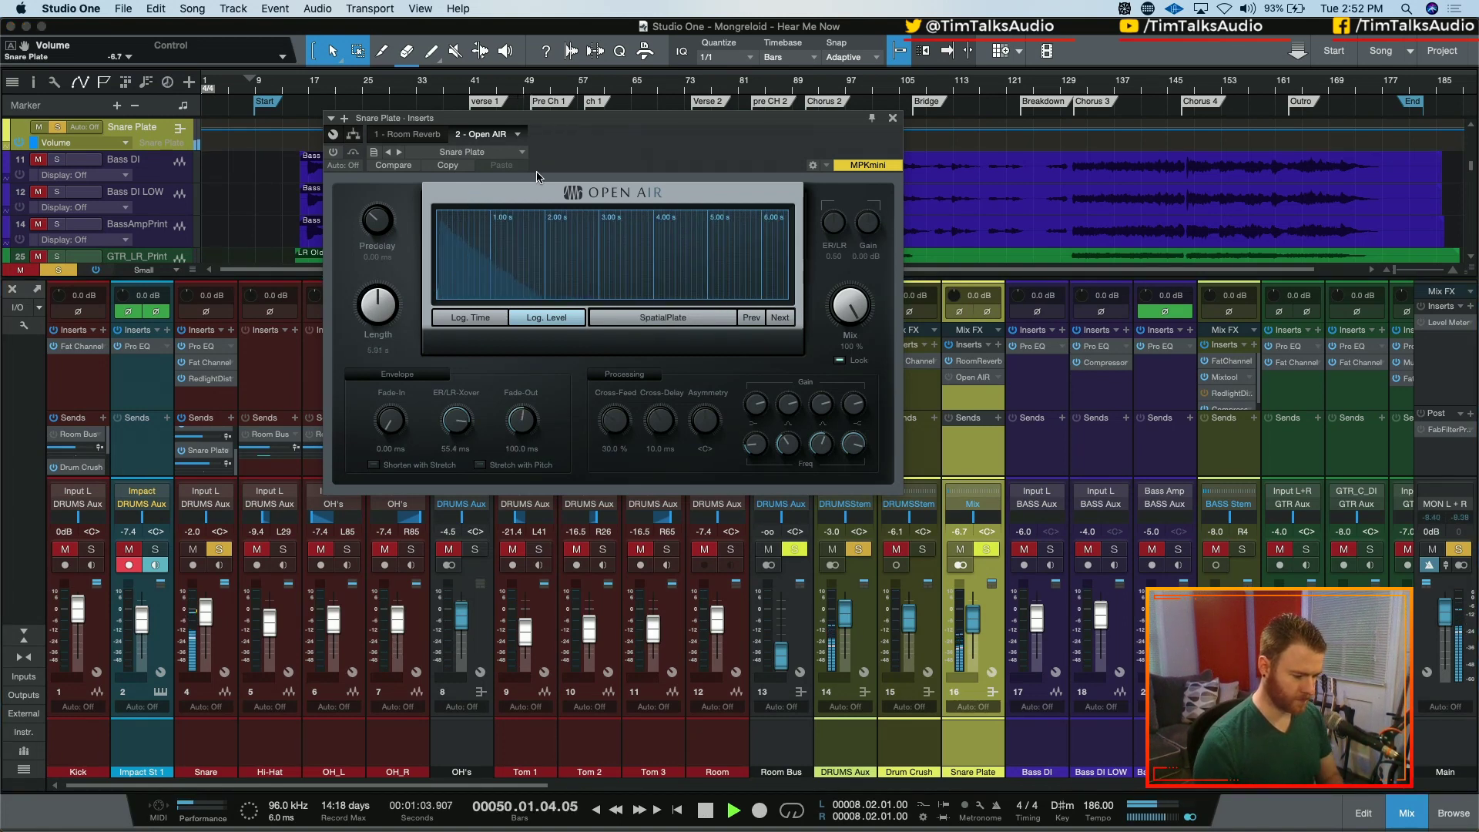
pyautogui.press('pagedown')
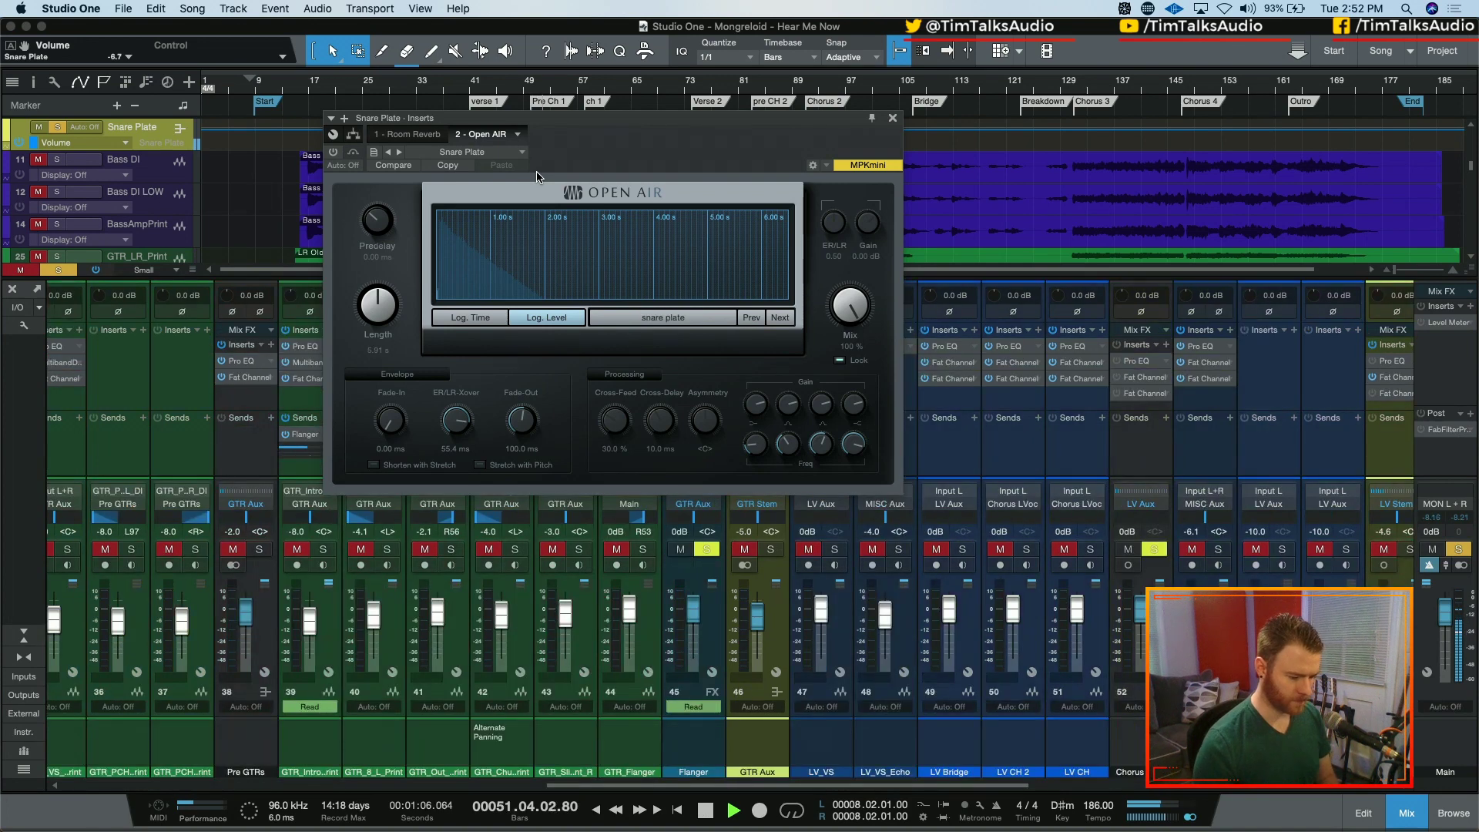
pyautogui.hotkey('ctrl', 'pageup')
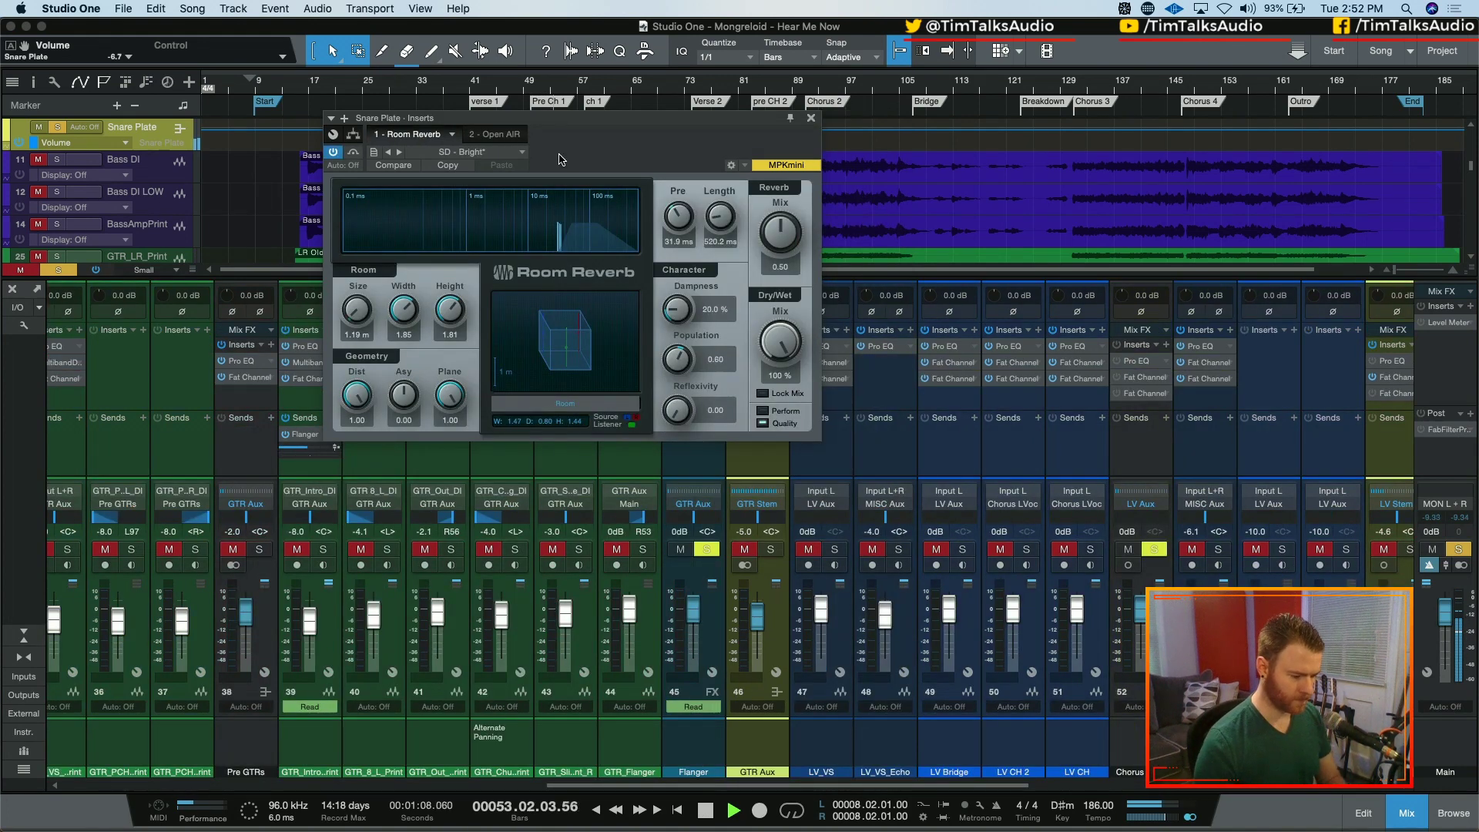
# - Raise the Snare Plate fader to -5.1 dB and compare the mix with the bus muted and unmuted during playback
pyautogui.click(485, 783)
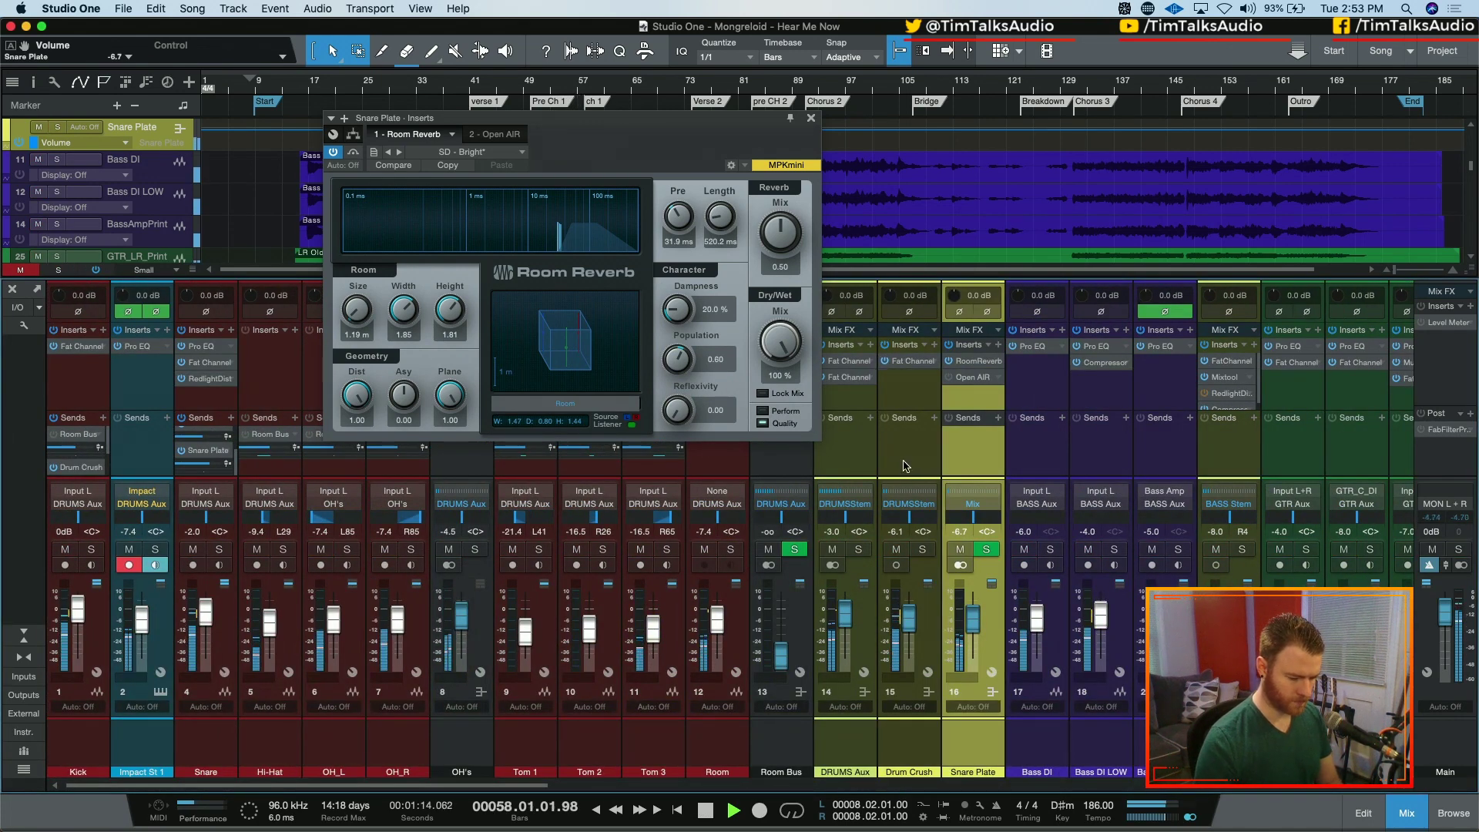
pyautogui.moveTo(970, 606); pyautogui.dragTo(974, 612)
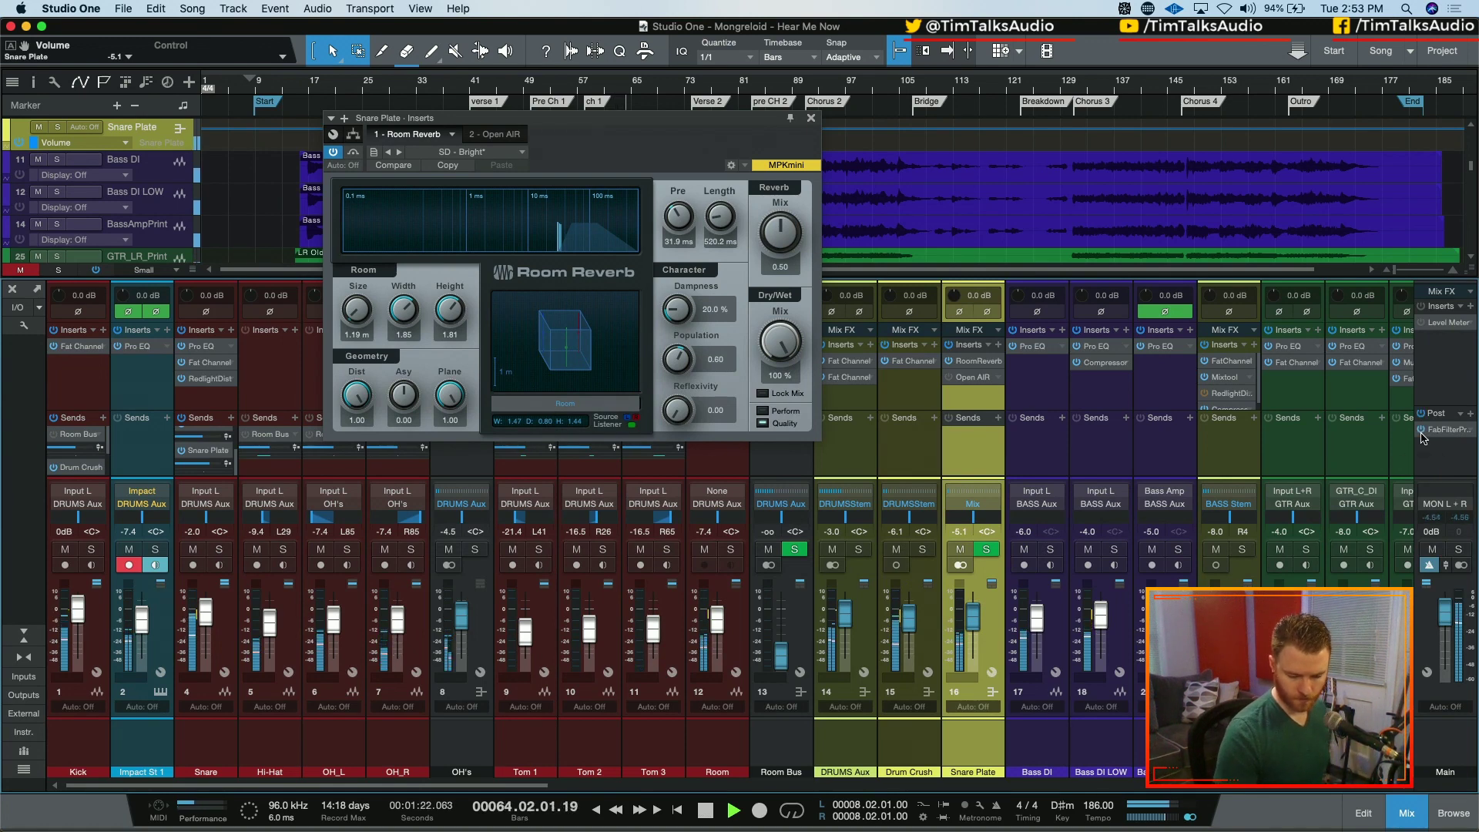
pyautogui.click(965, 550)
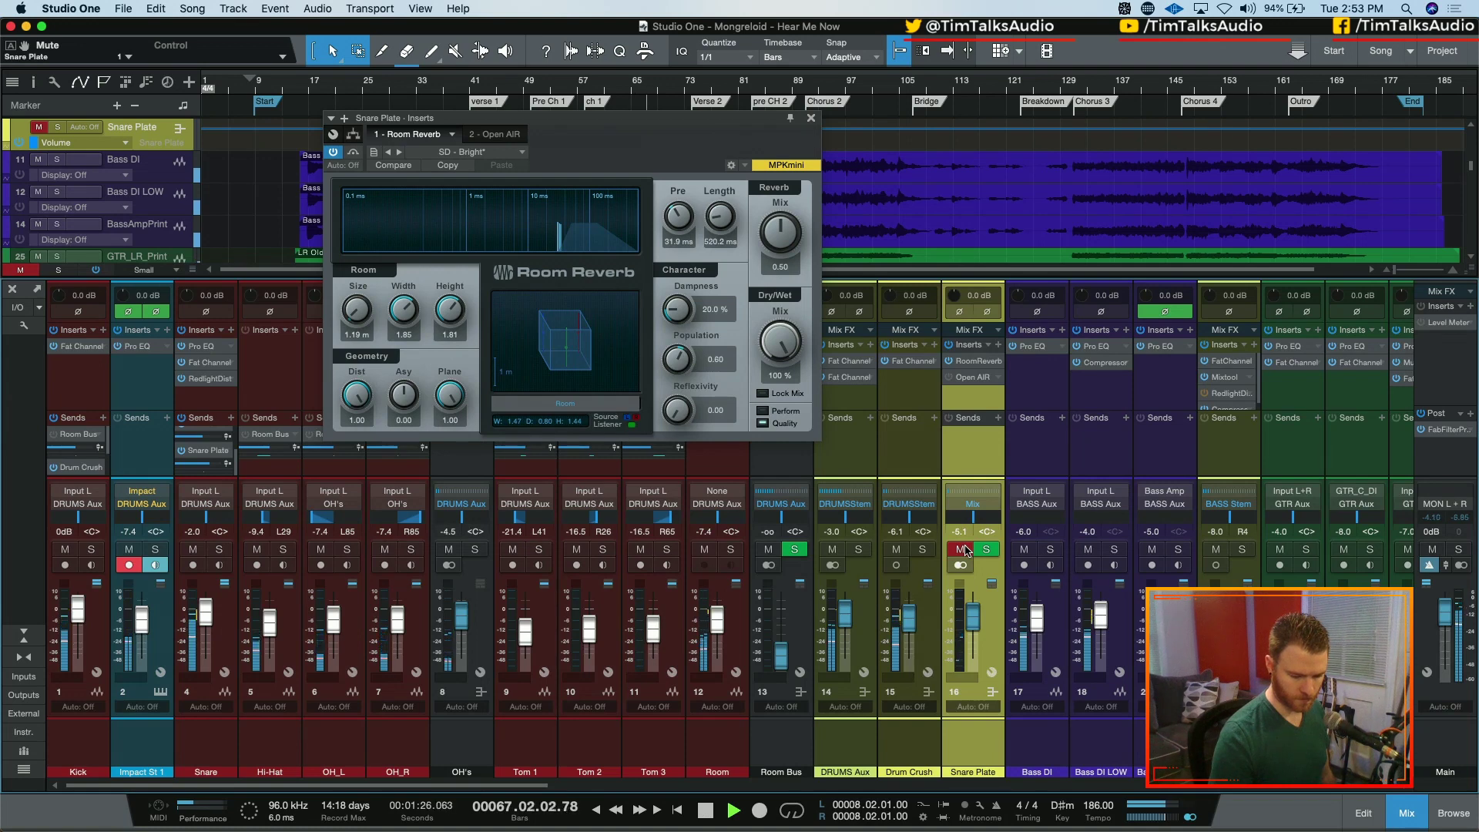
pyautogui.click(964, 549)
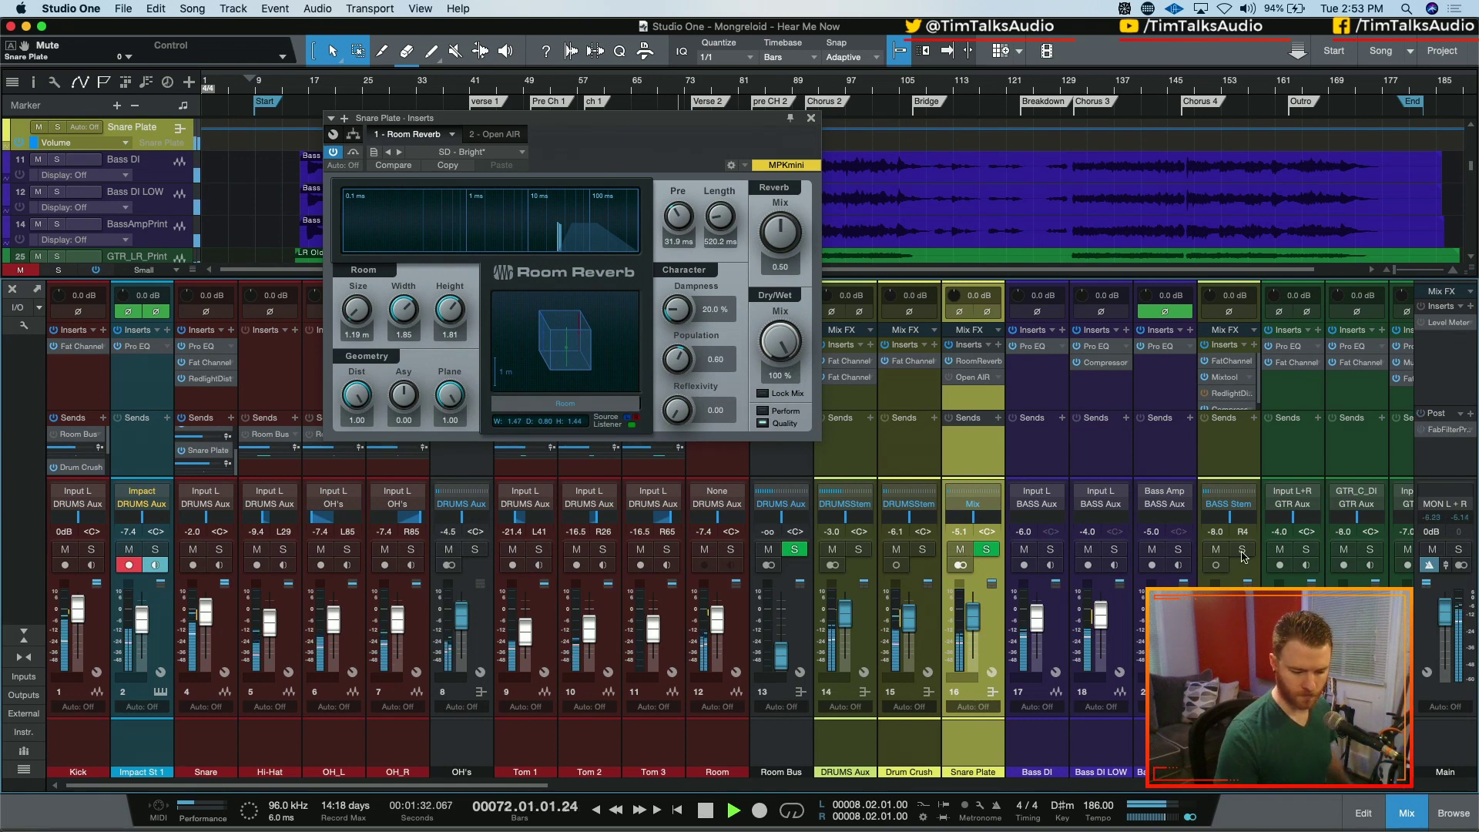
pyautogui.press('space')
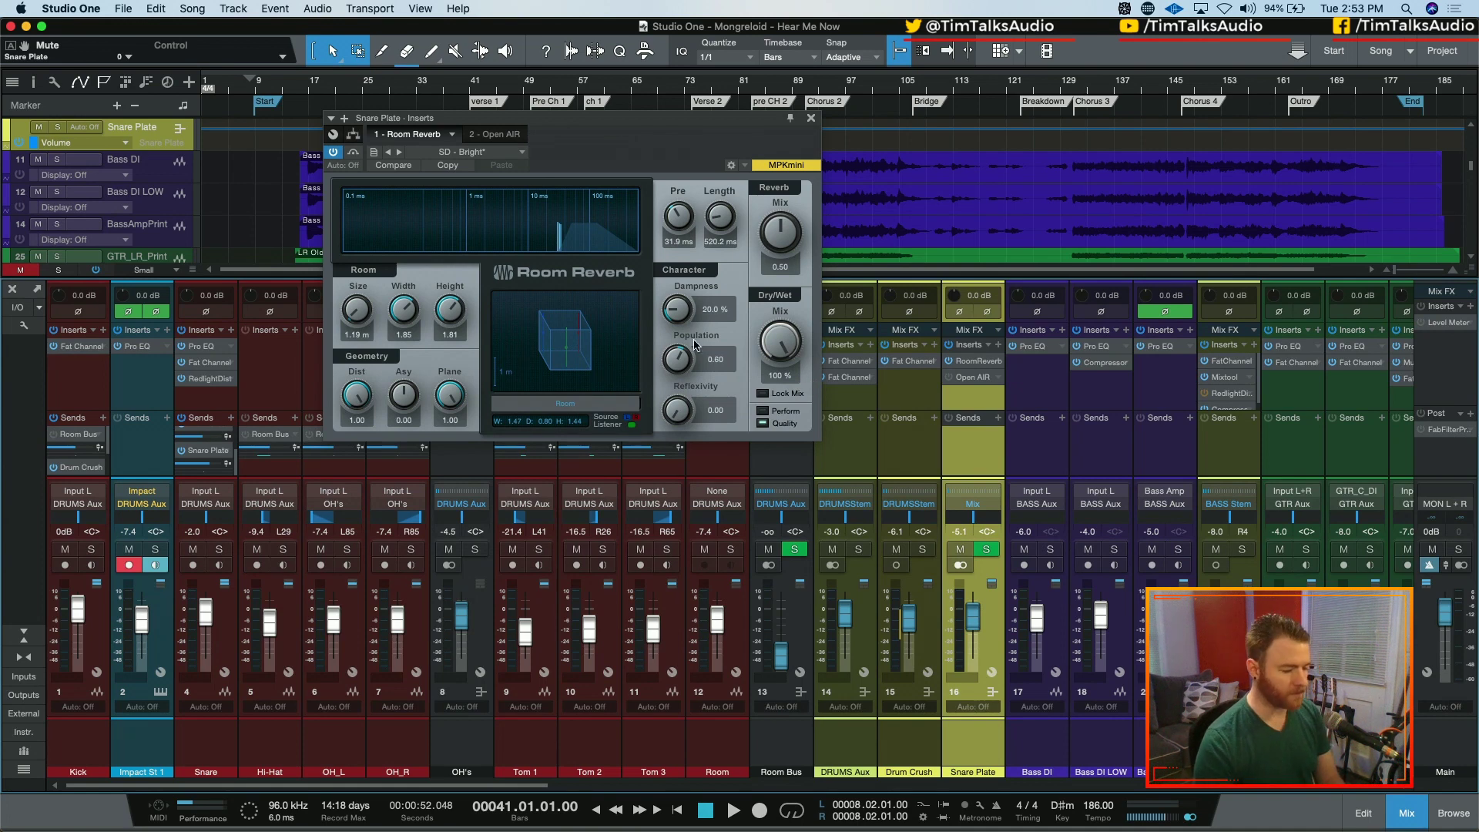
pyautogui.press('space')
pyautogui.click(957, 550)
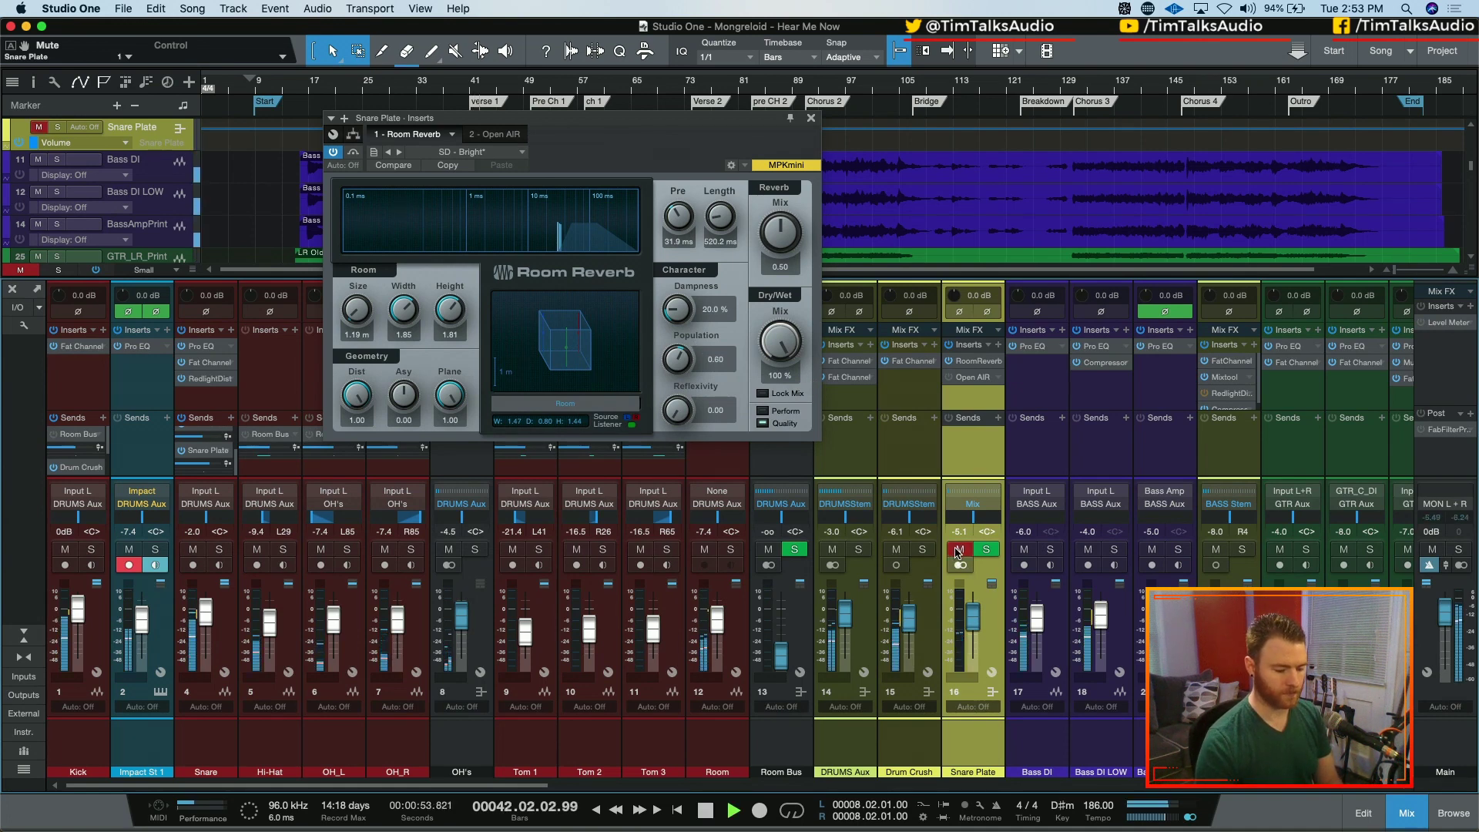
pyautogui.click(959, 550)
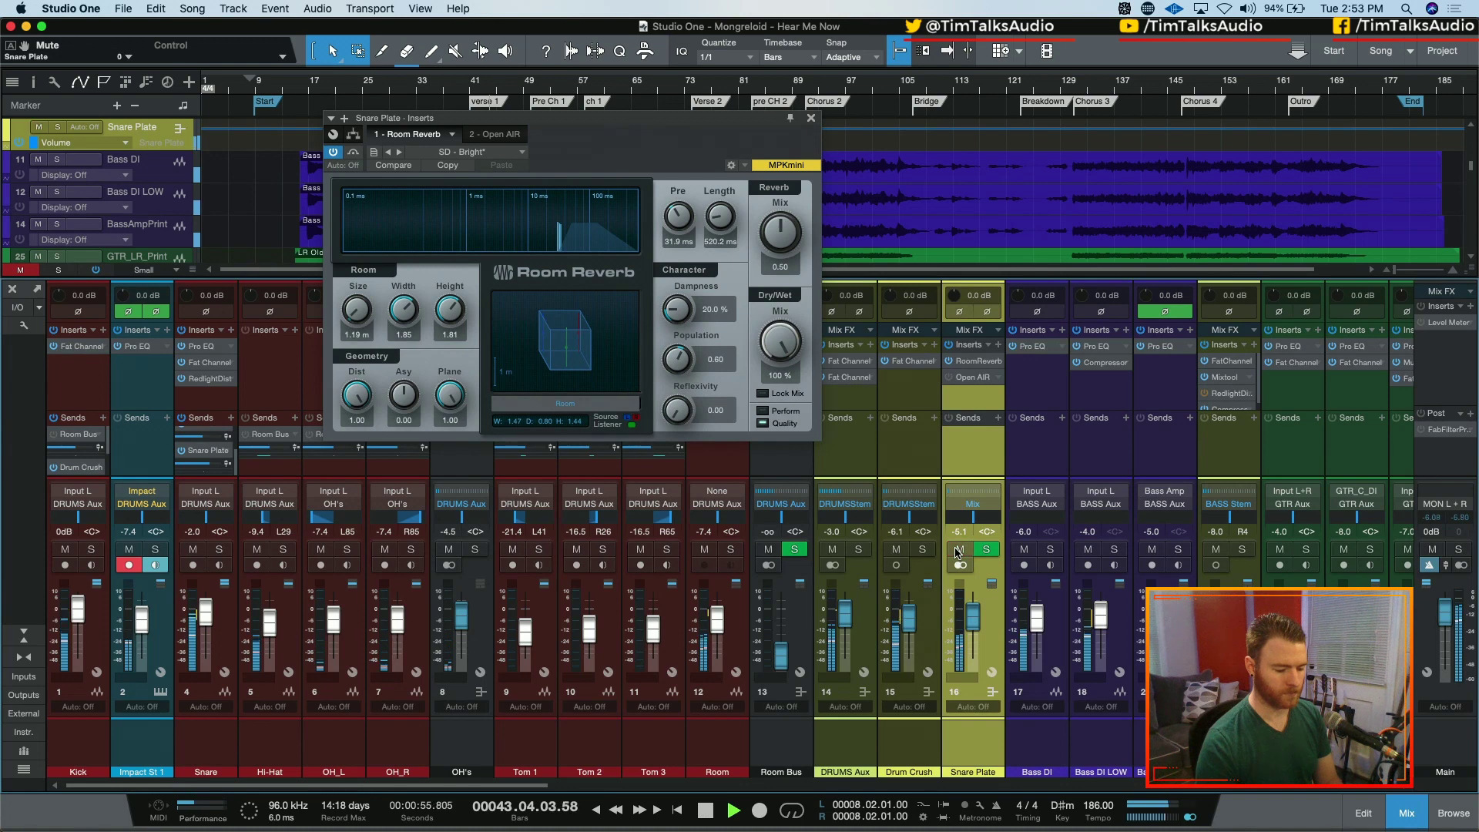
# - Set the Snare Plate level to -6 dB, close its Room Reverb window and stop playback
pyautogui.click(959, 532)
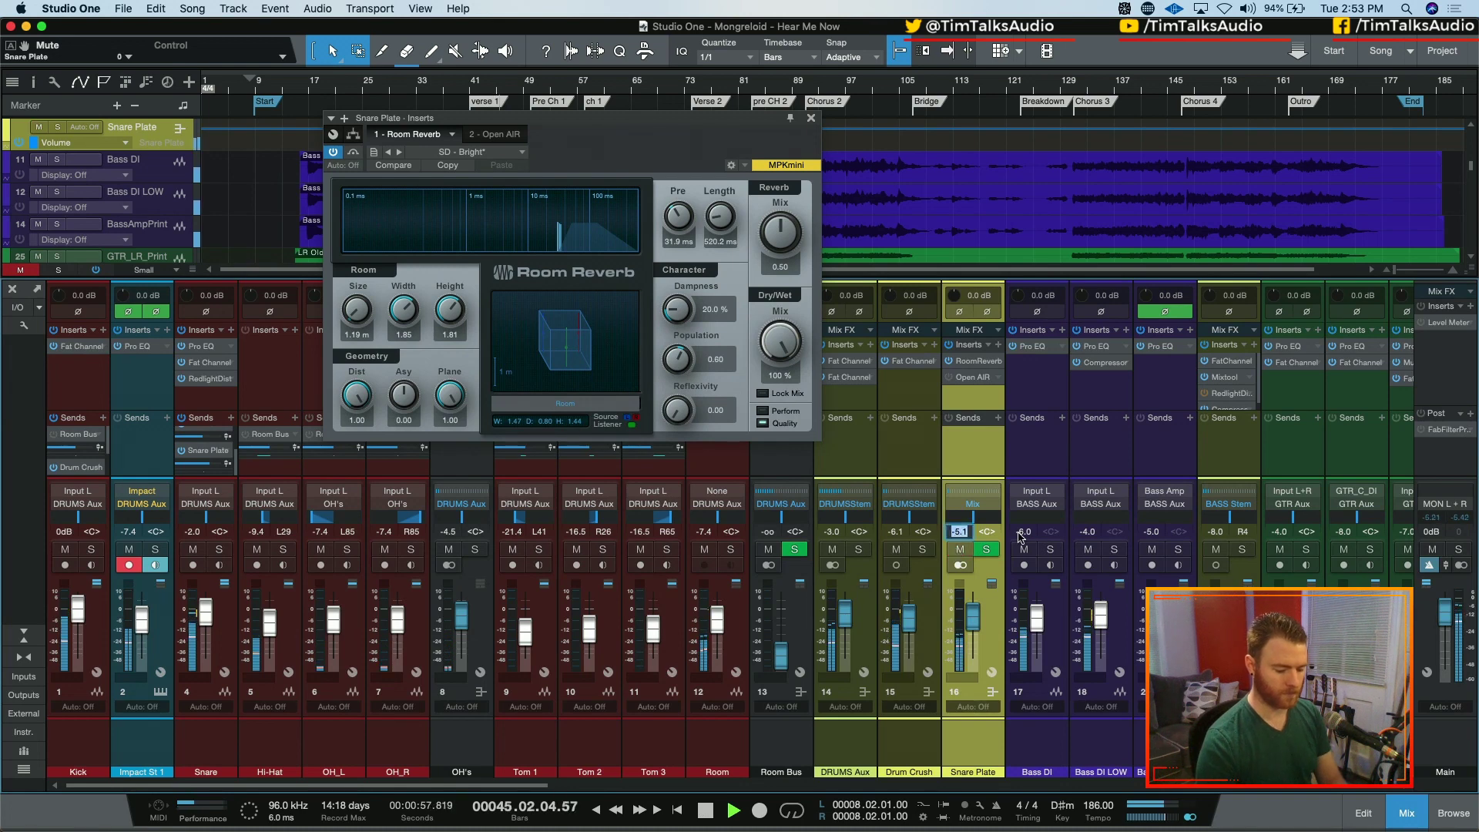
pyautogui.write('-6')
pyautogui.press('Return')
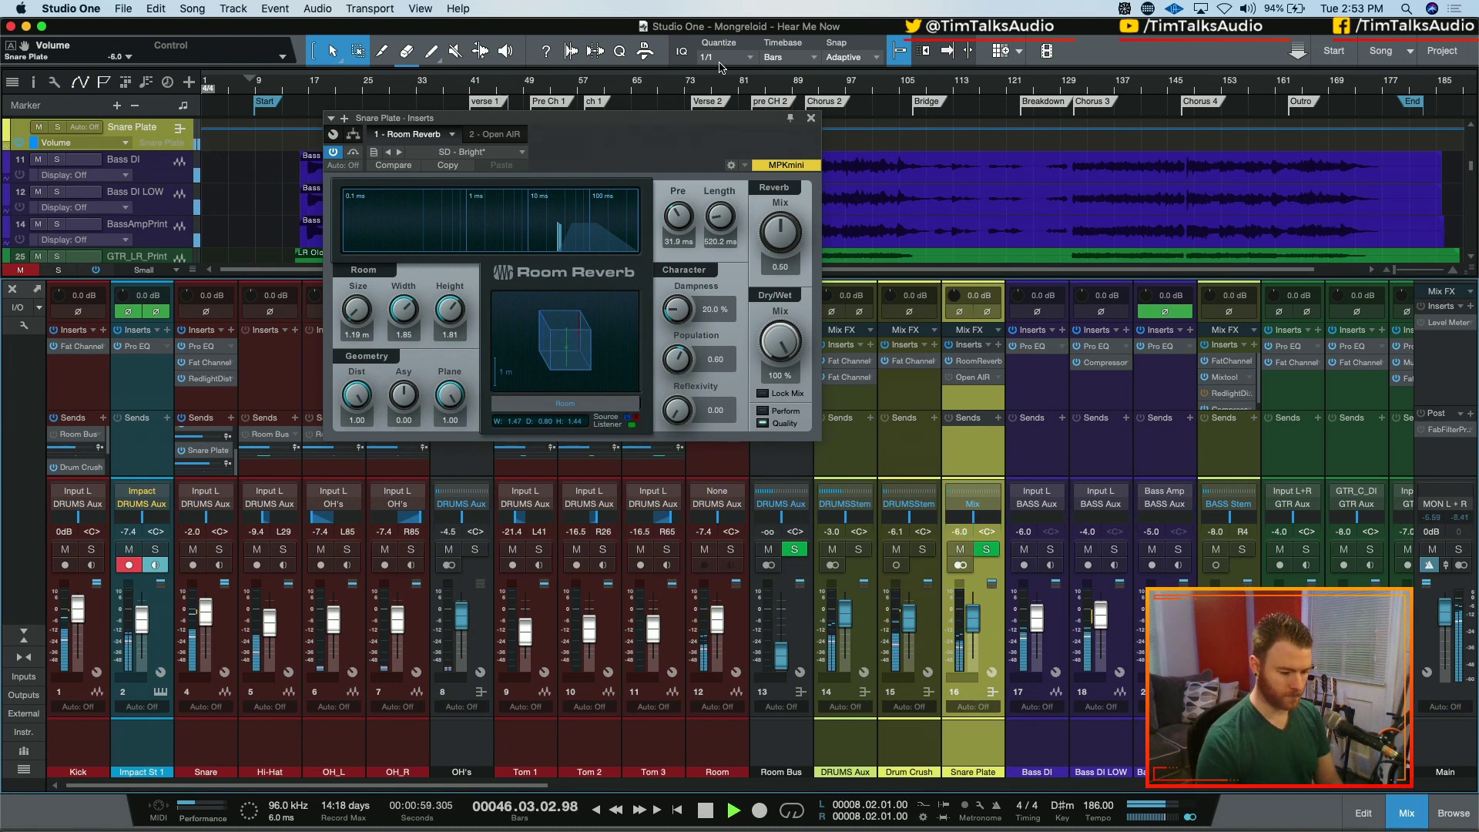
pyautogui.click(810, 118)
pyautogui.press('space')
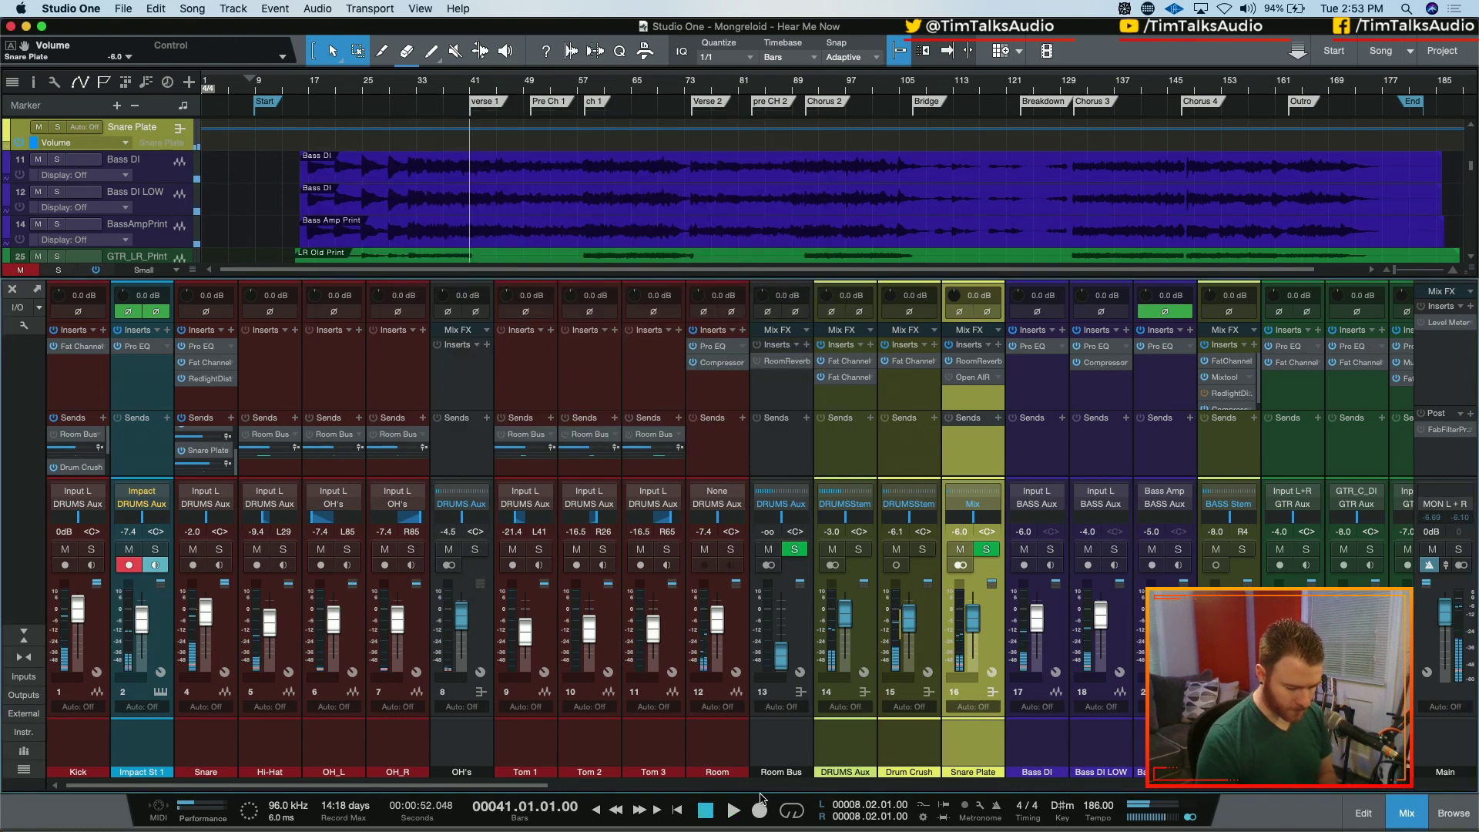
# - Add a new bus channel directly after the MISC Aux channel in the mixer
pyautogui.hscroll(10, 632, 786)
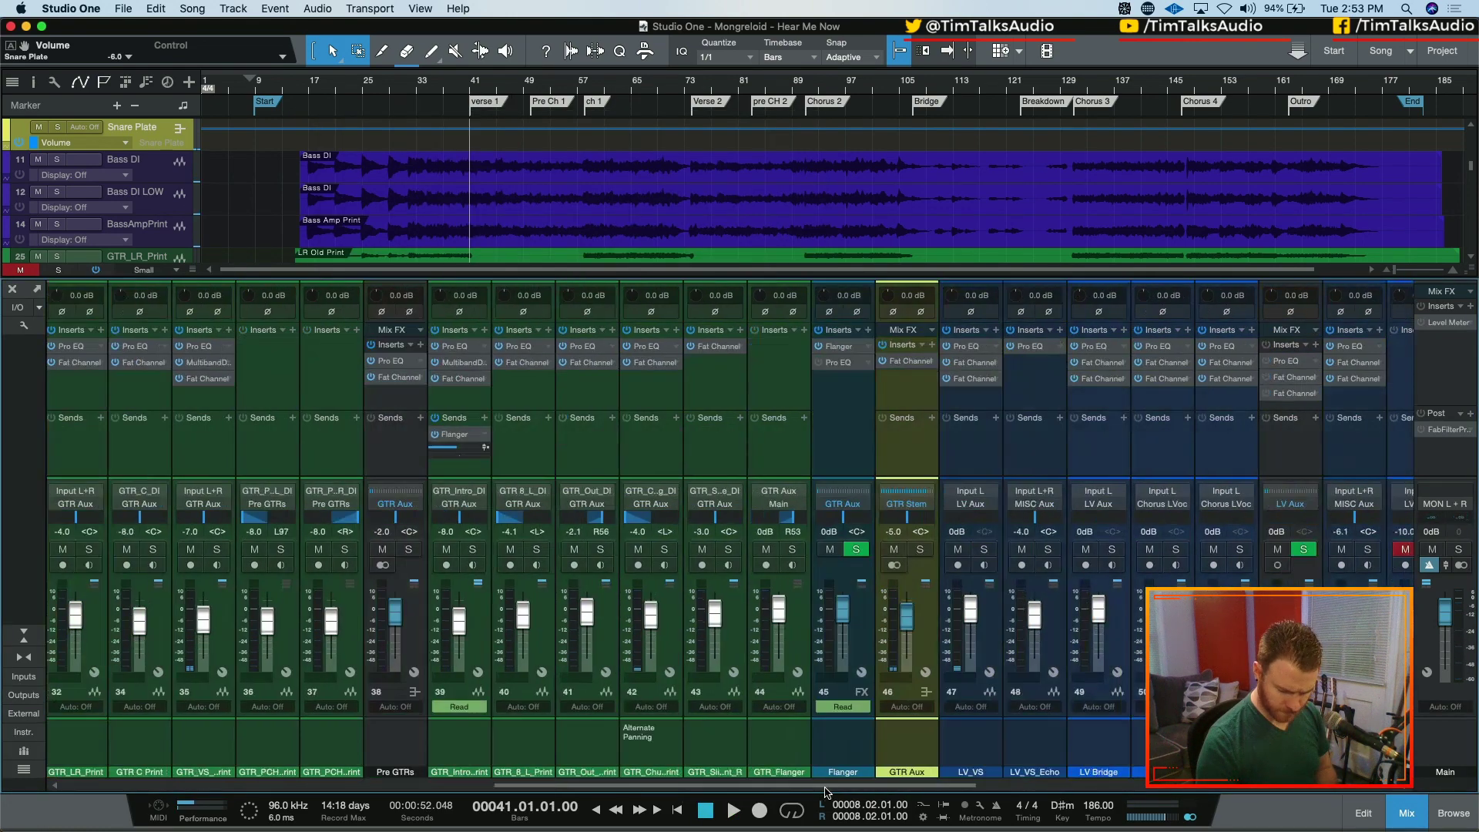
pyautogui.moveTo(632, 792); pyautogui.dragTo(1001, 792)
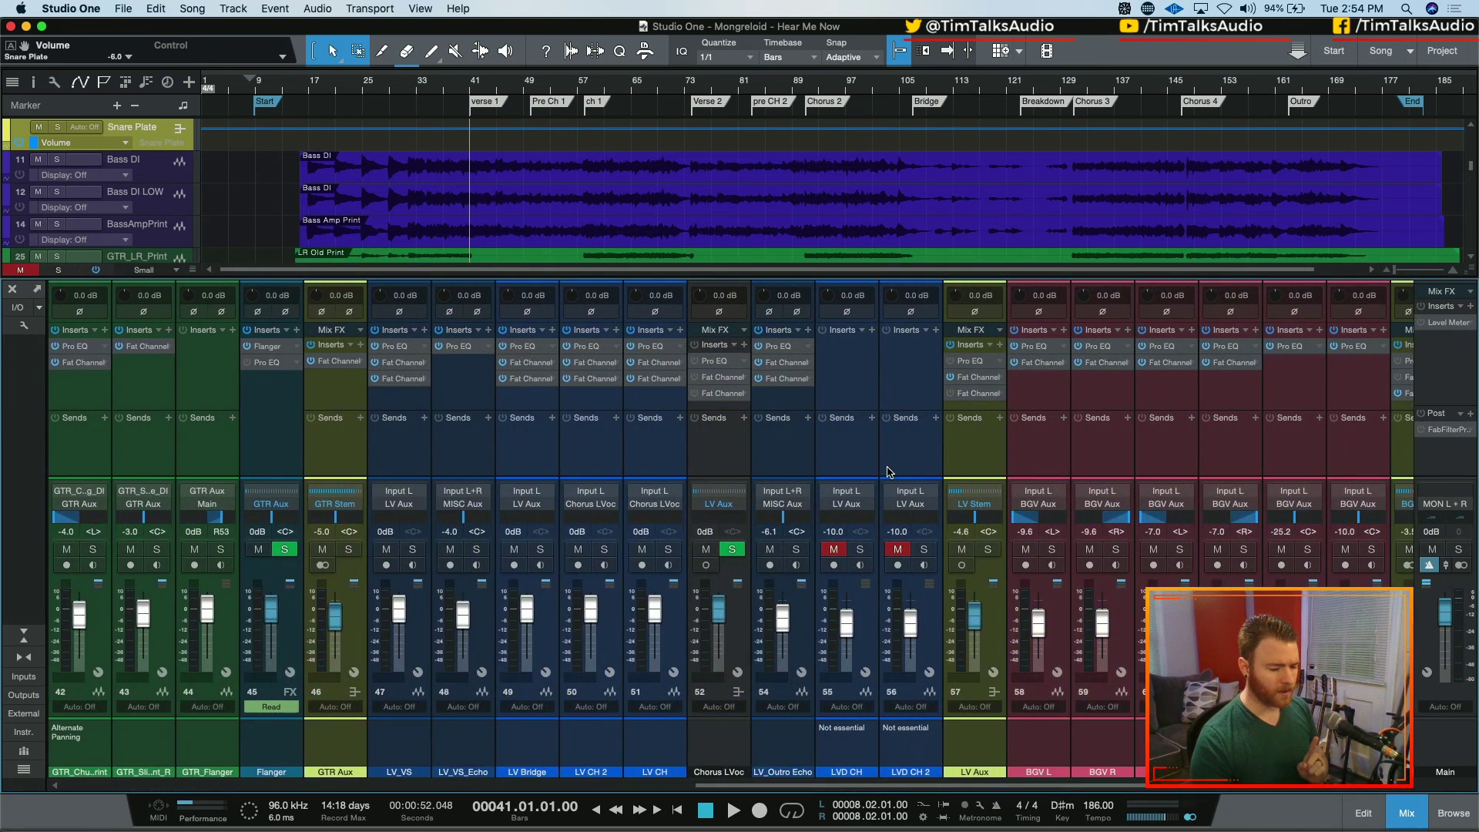
pyautogui.click(969, 439)
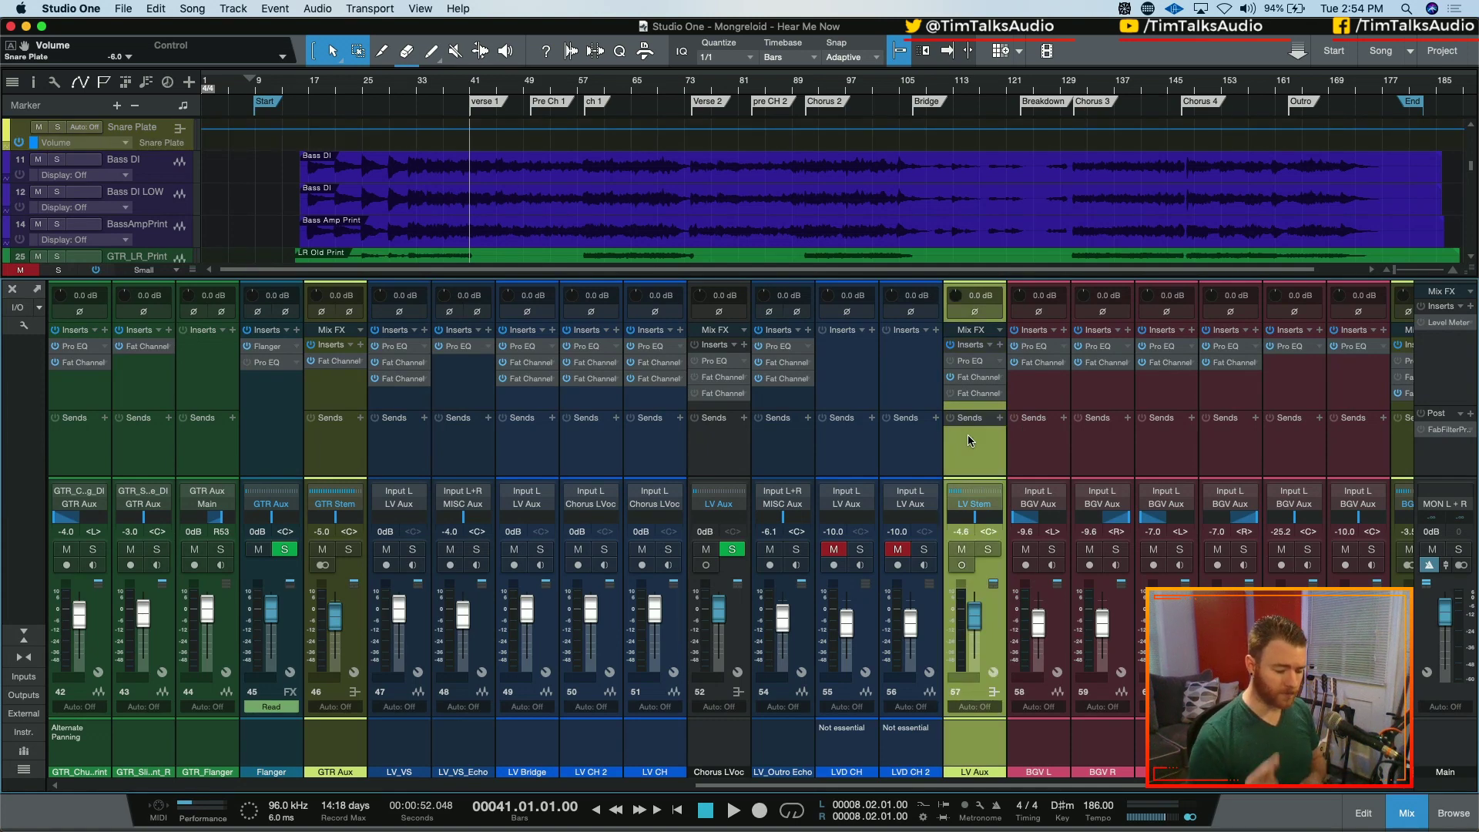
pyautogui.hscroll(1, 972, 439)
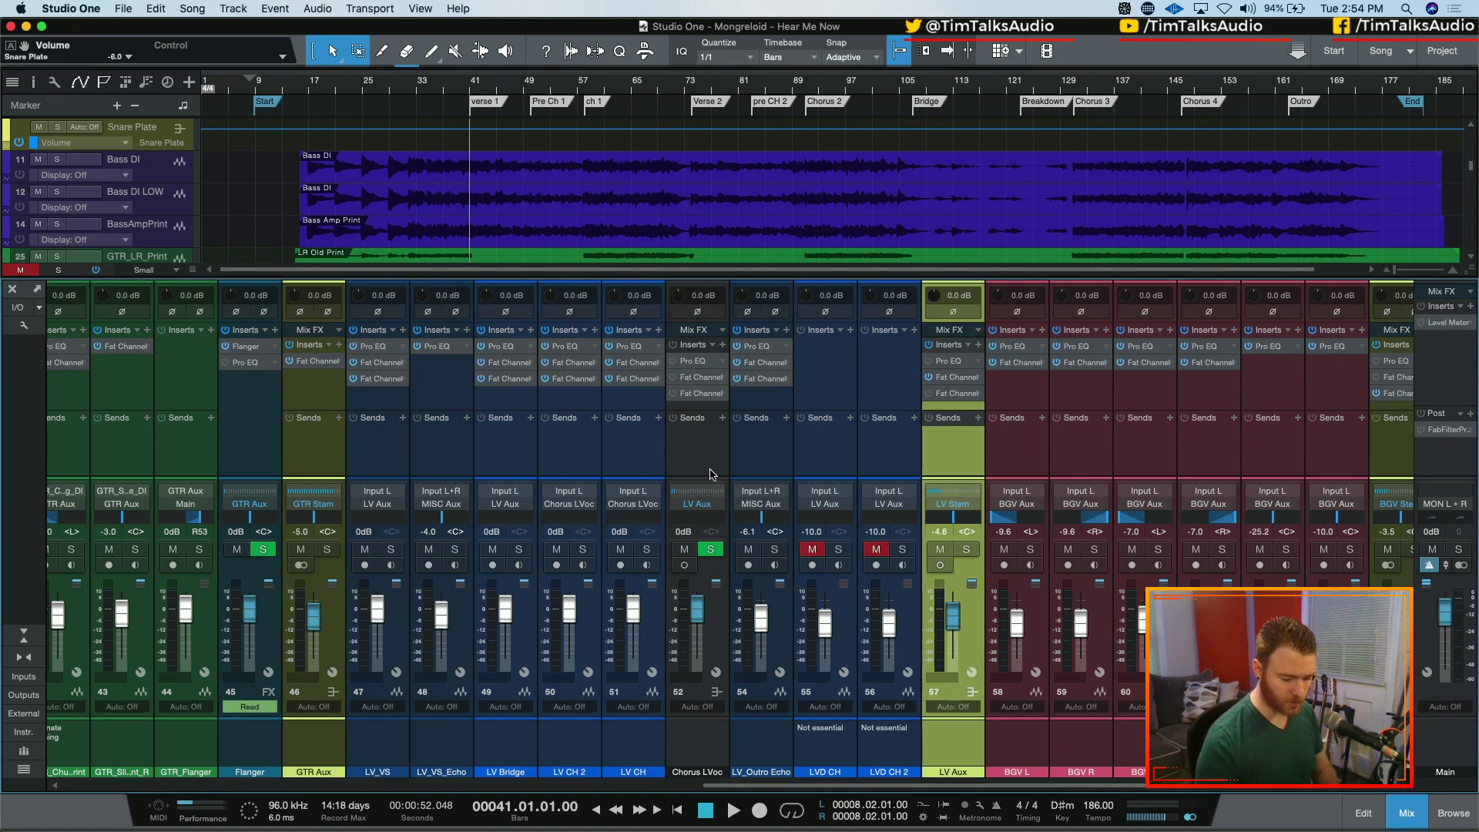
pyautogui.hscroll(6, 712, 475)
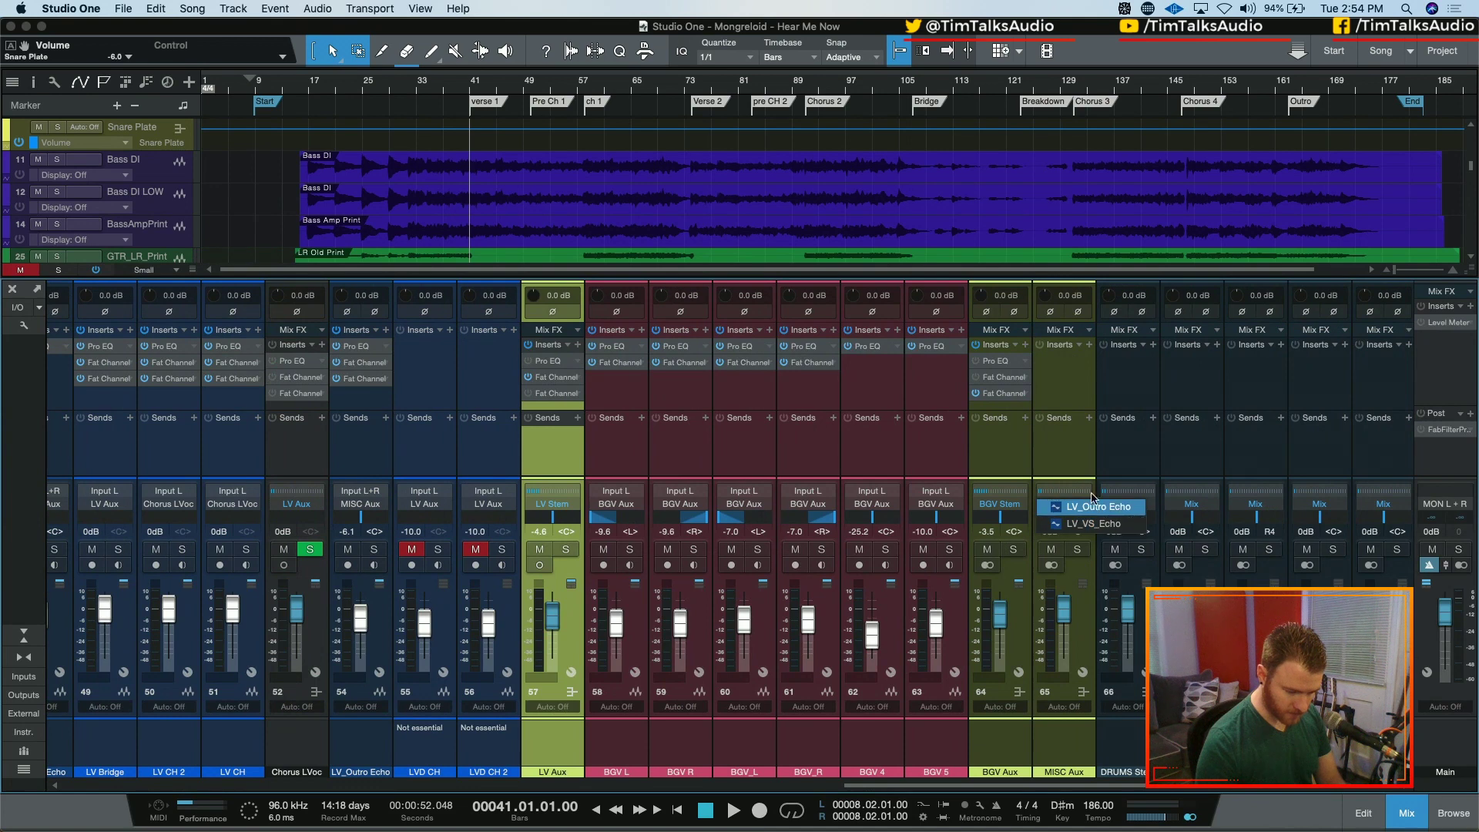
pyautogui.click(1069, 736)
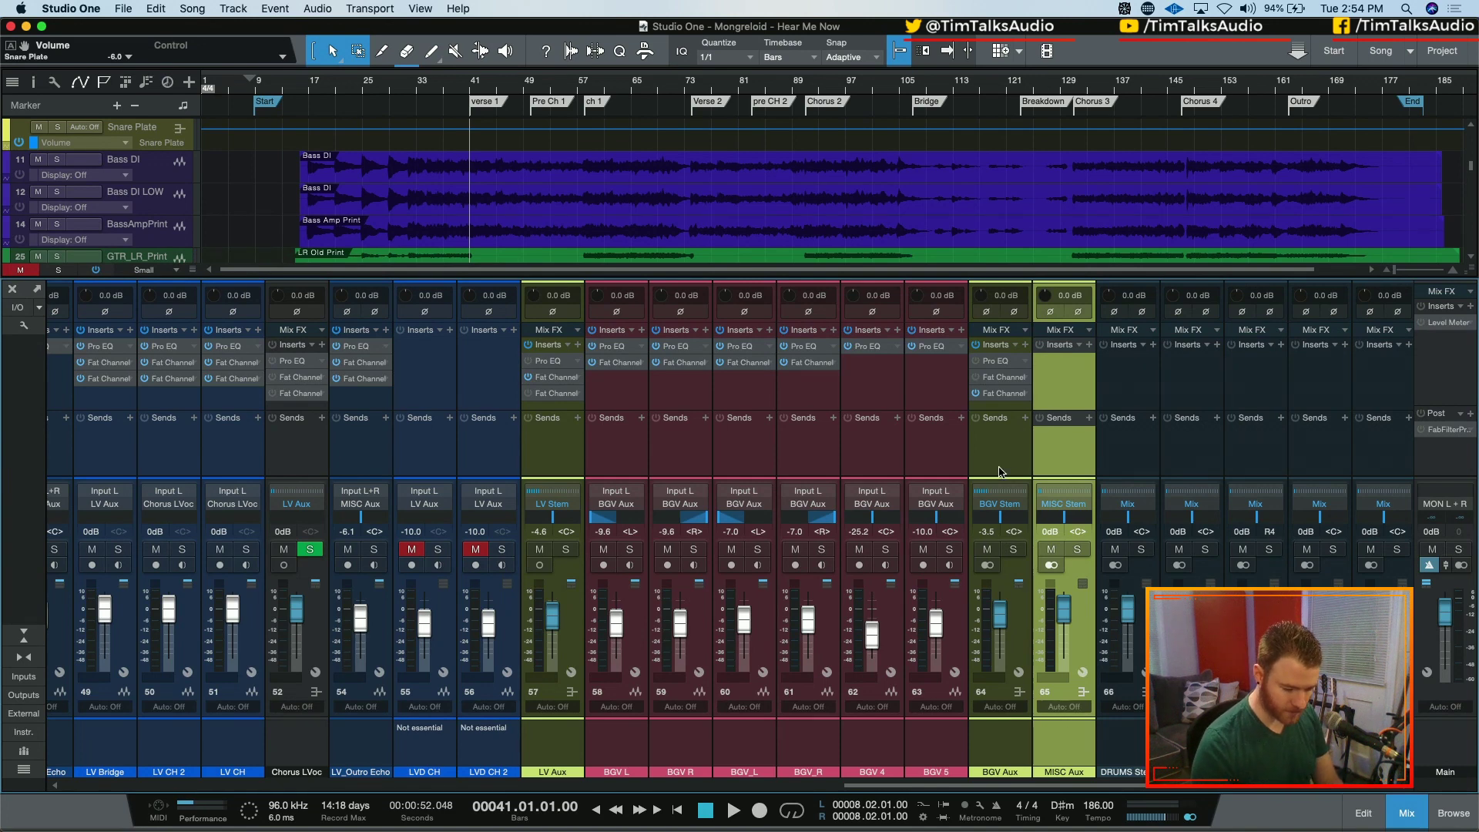
pyautogui.rightClick(1063, 448)
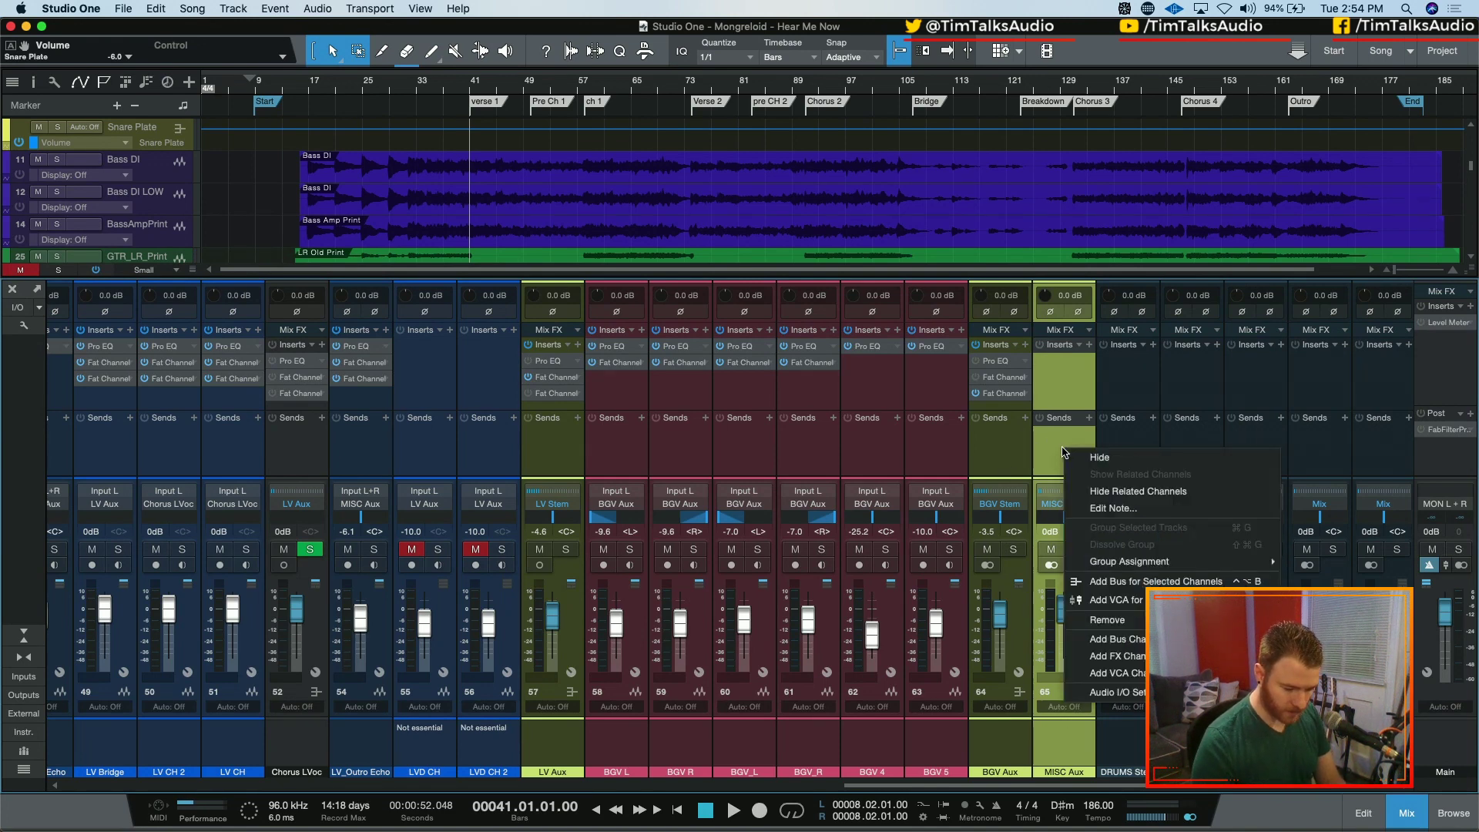
pyautogui.click(1142, 647)
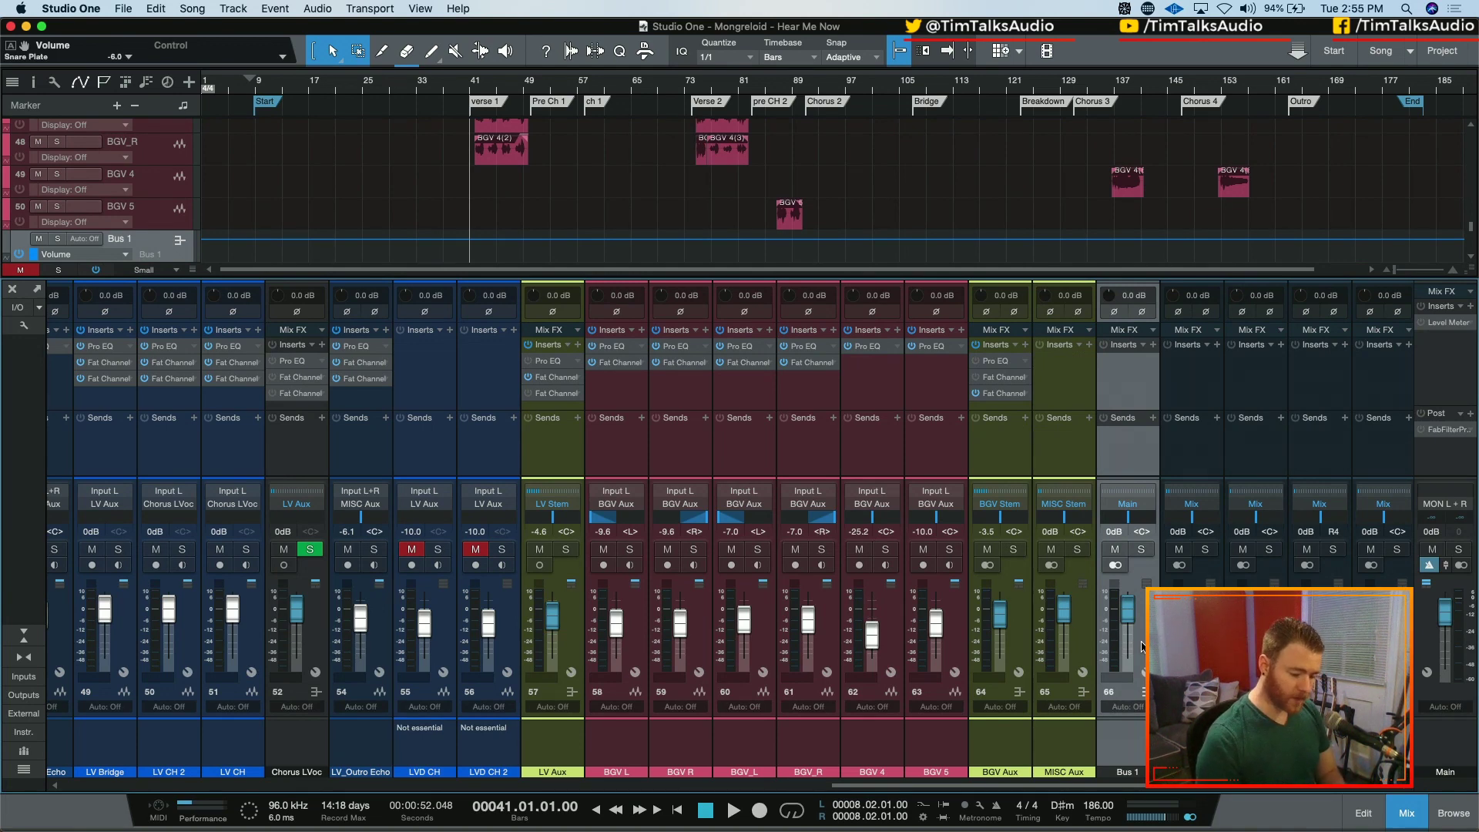
# - Add five more bus channels, Bus 2 to Bus 6, beside Bus 1
pyautogui.press('b')
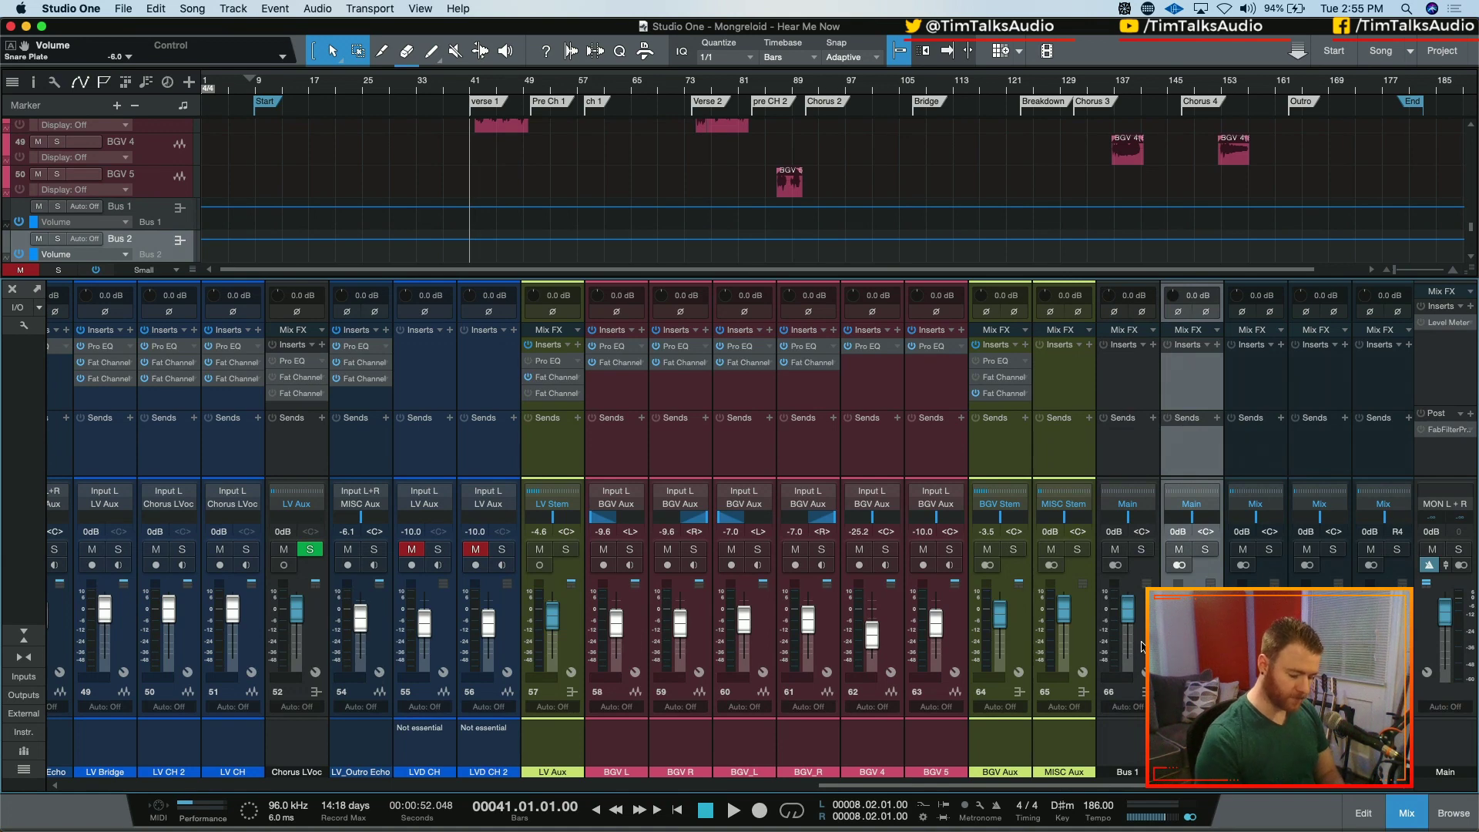
pyautogui.press('b')
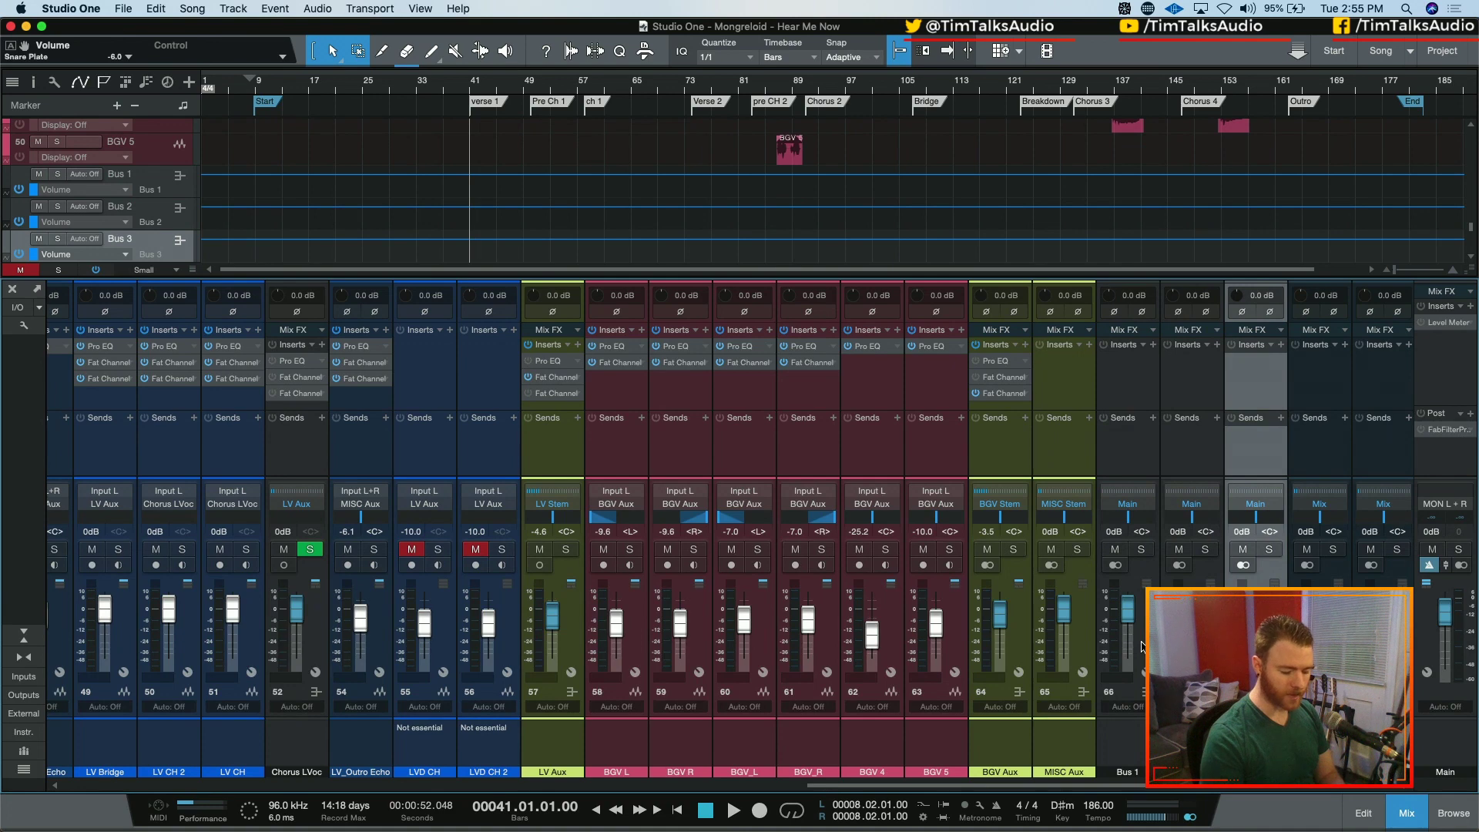
pyautogui.press('b')
pyautogui.press('b')
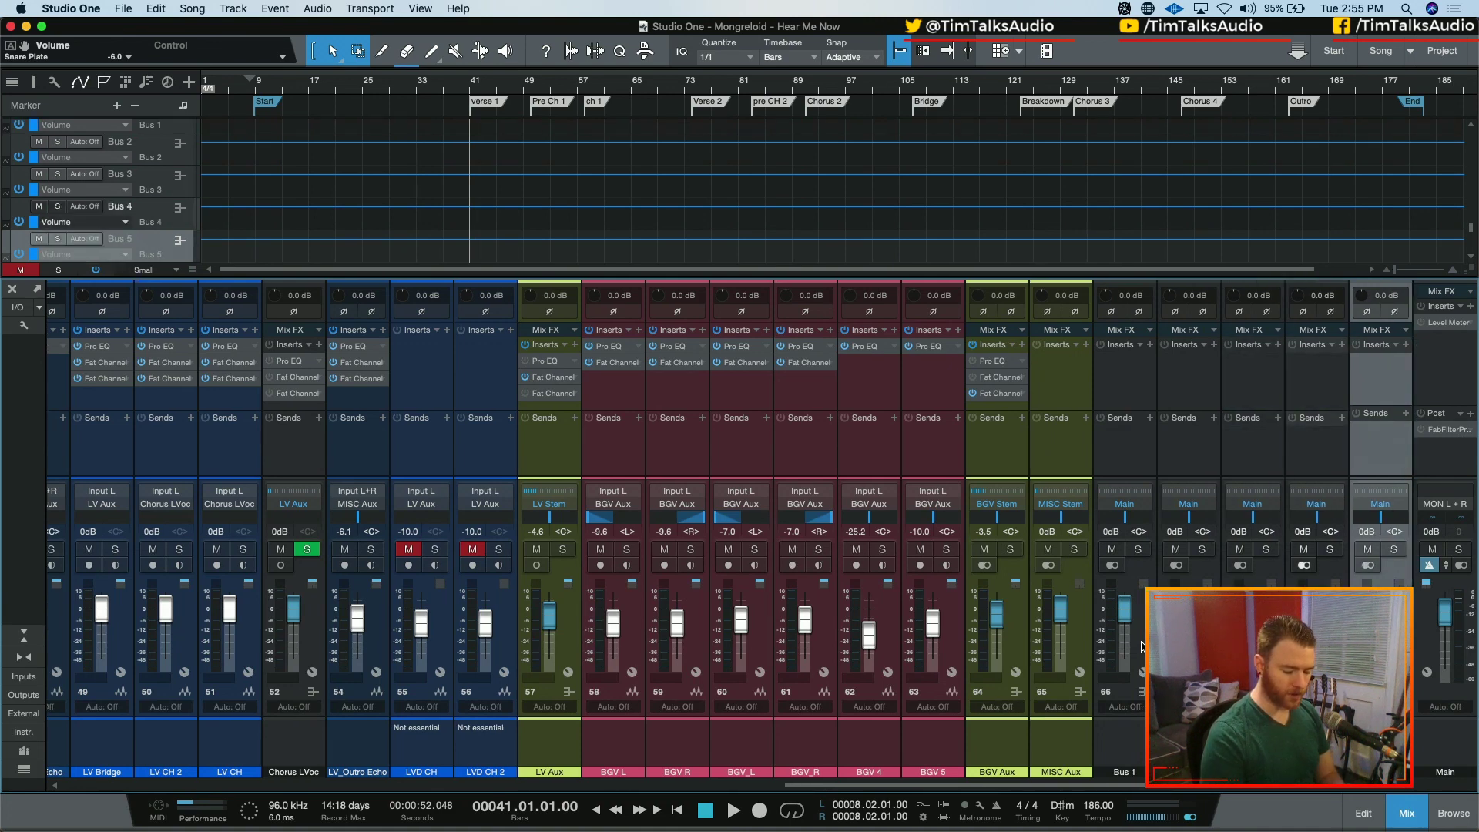
pyautogui.press('b')
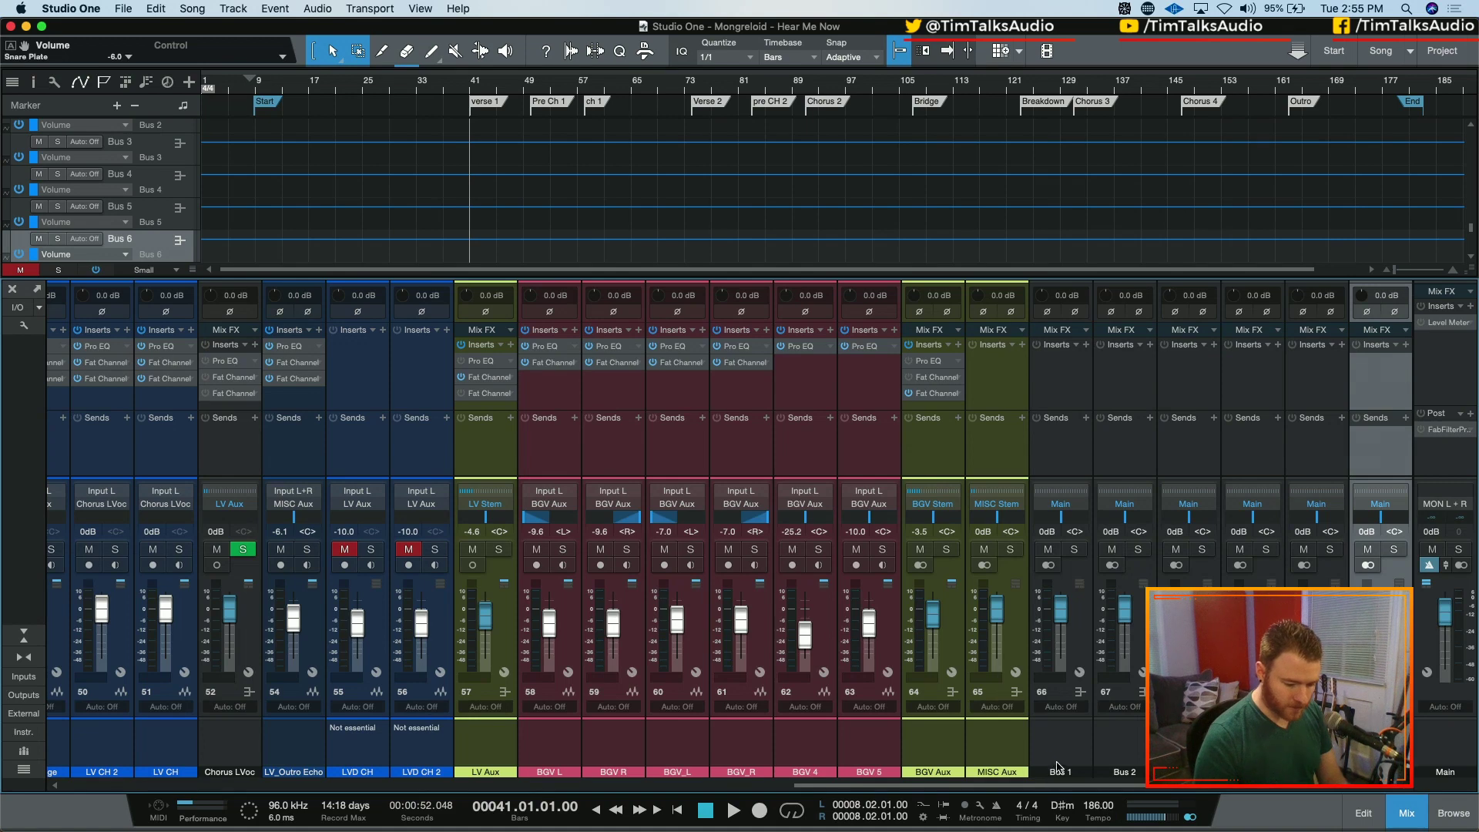
# - Route Bus 1 to Bus 6 together to the MISC Aux output and place them just before the MISC Aux channel
pyautogui.keyDown('shift'); pyautogui.click(1089, 755); pyautogui.keyUp('shift')
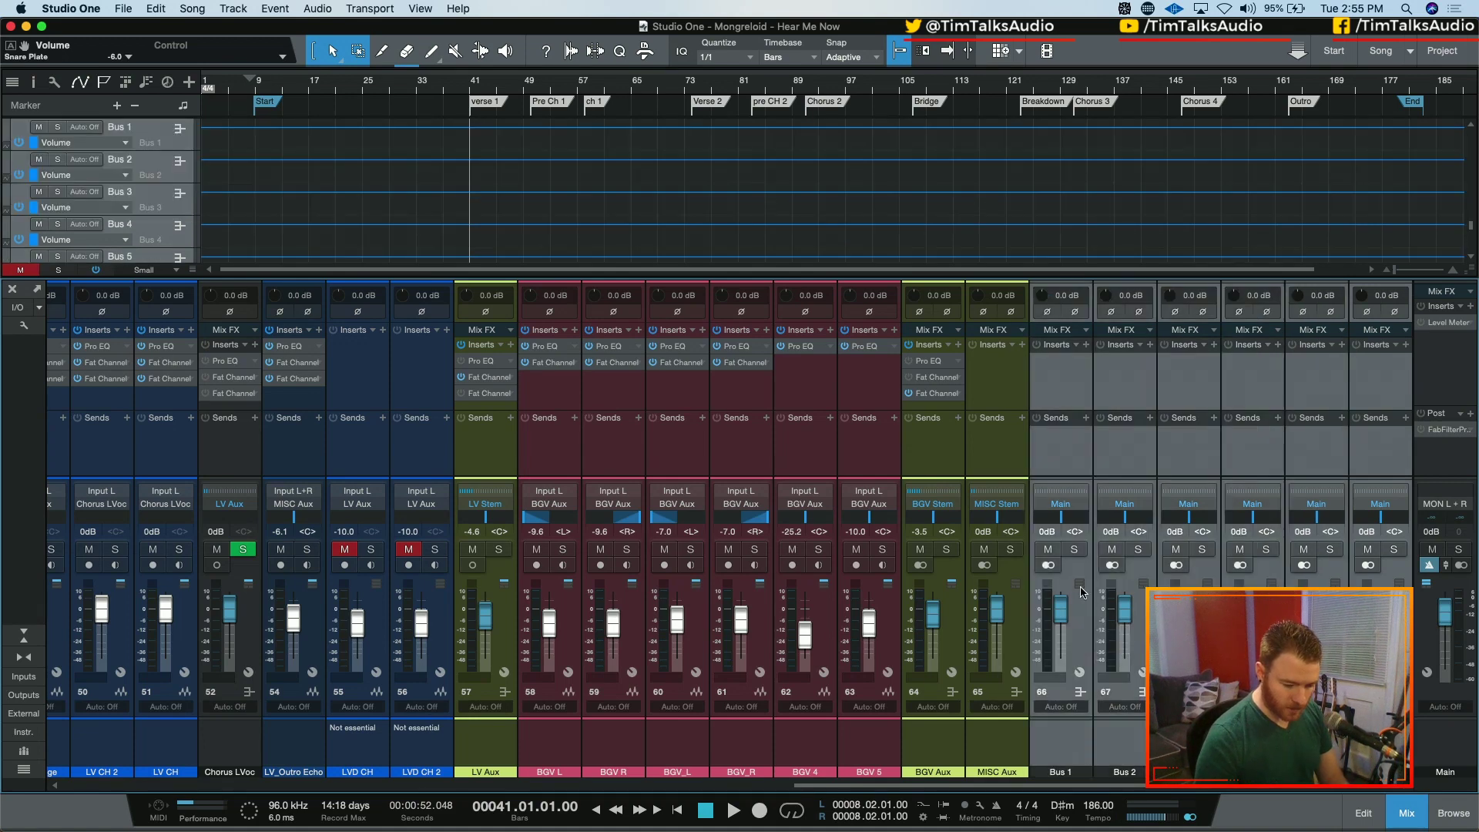
pyautogui.click(1061, 504)
pyautogui.click(1091, 340)
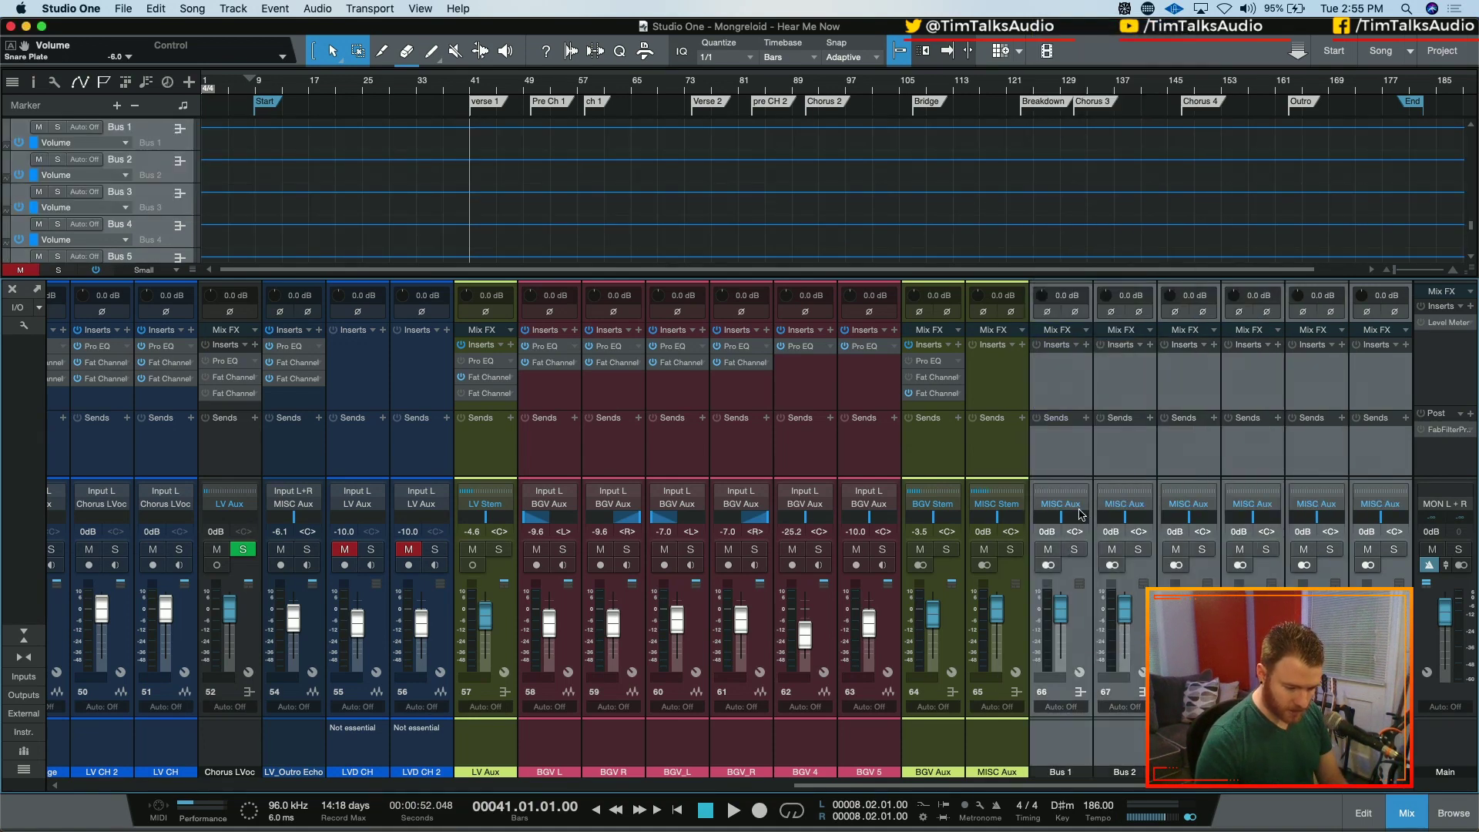
pyautogui.moveTo(1065, 463); pyautogui.dragTo(964, 470)
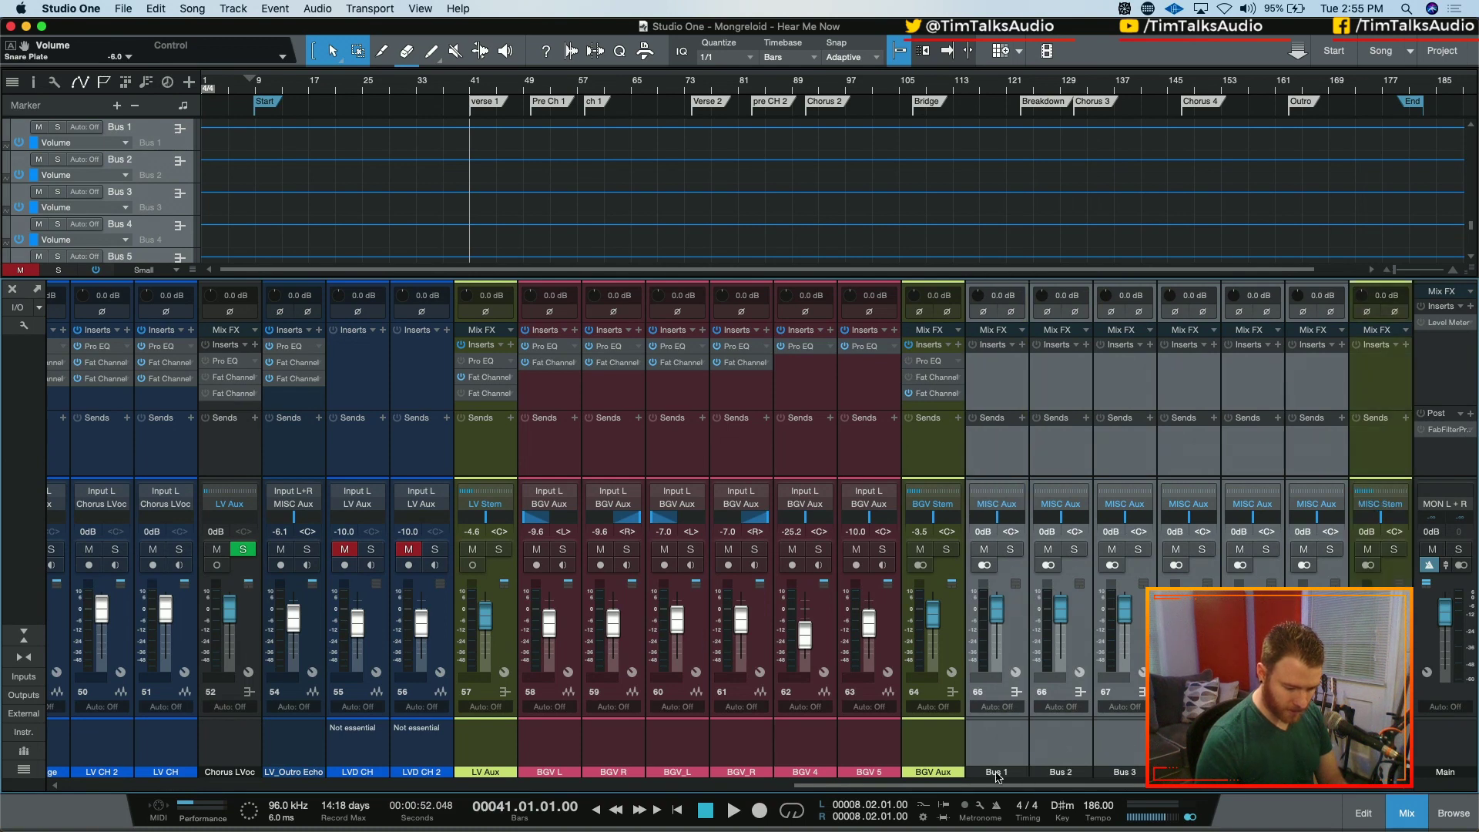
# - Recolour the six new buses together, trying purple and green before settling on orange-brown
pyautogui.hscroll(5, 990, 778)
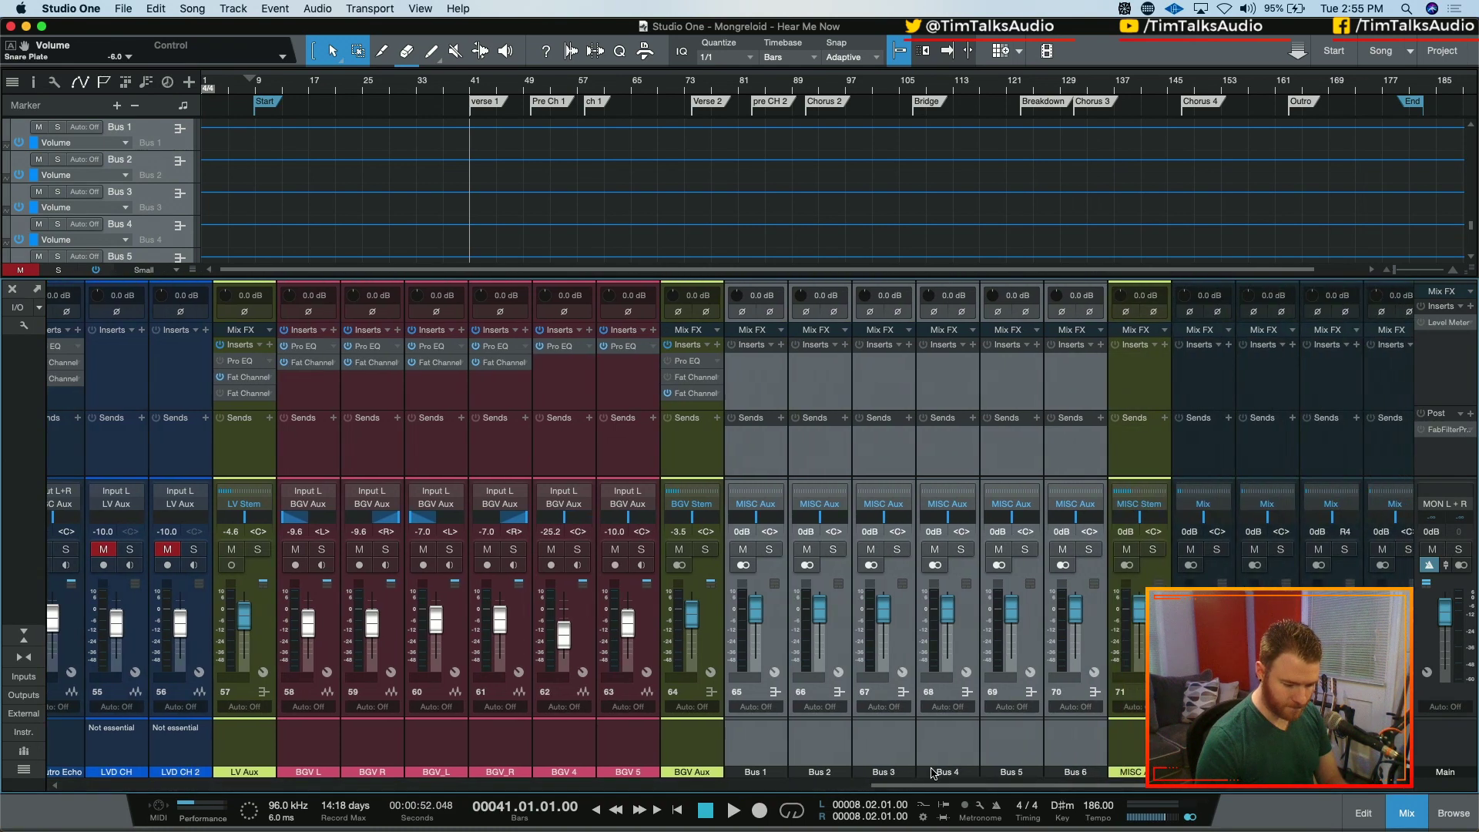
pyautogui.click(786, 772)
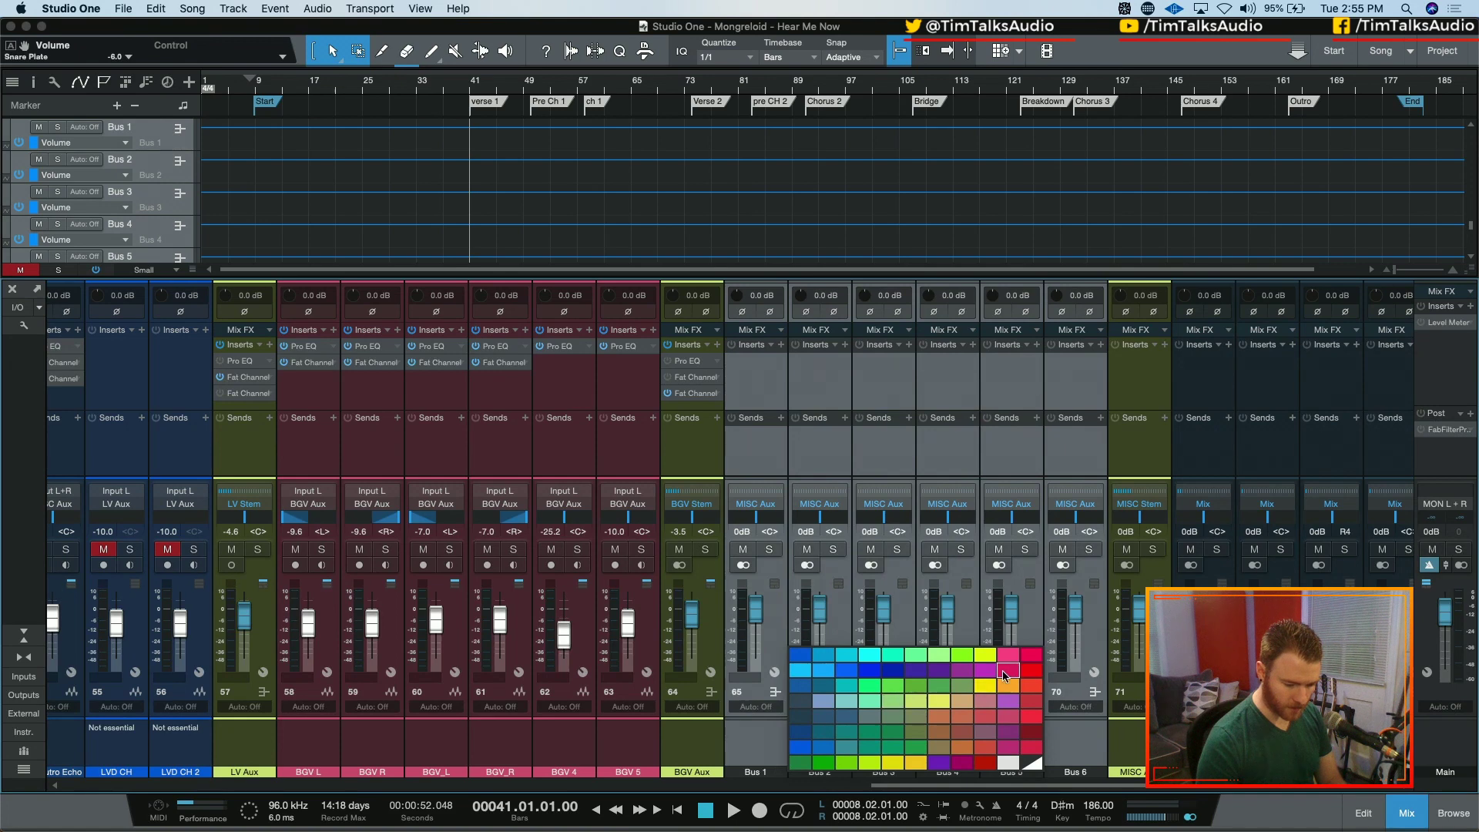
pyautogui.click(1008, 703)
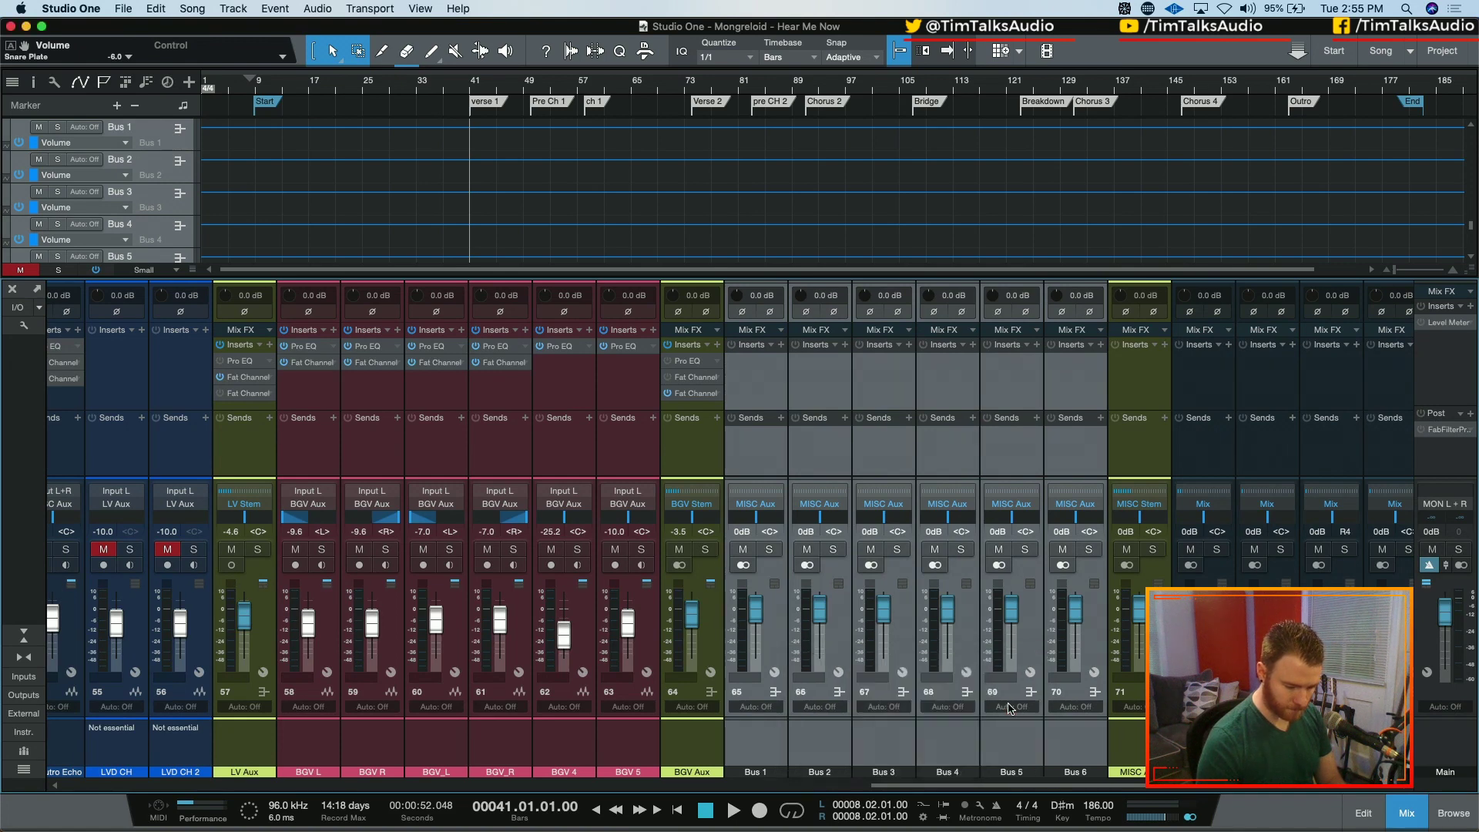
pyautogui.click(928, 773)
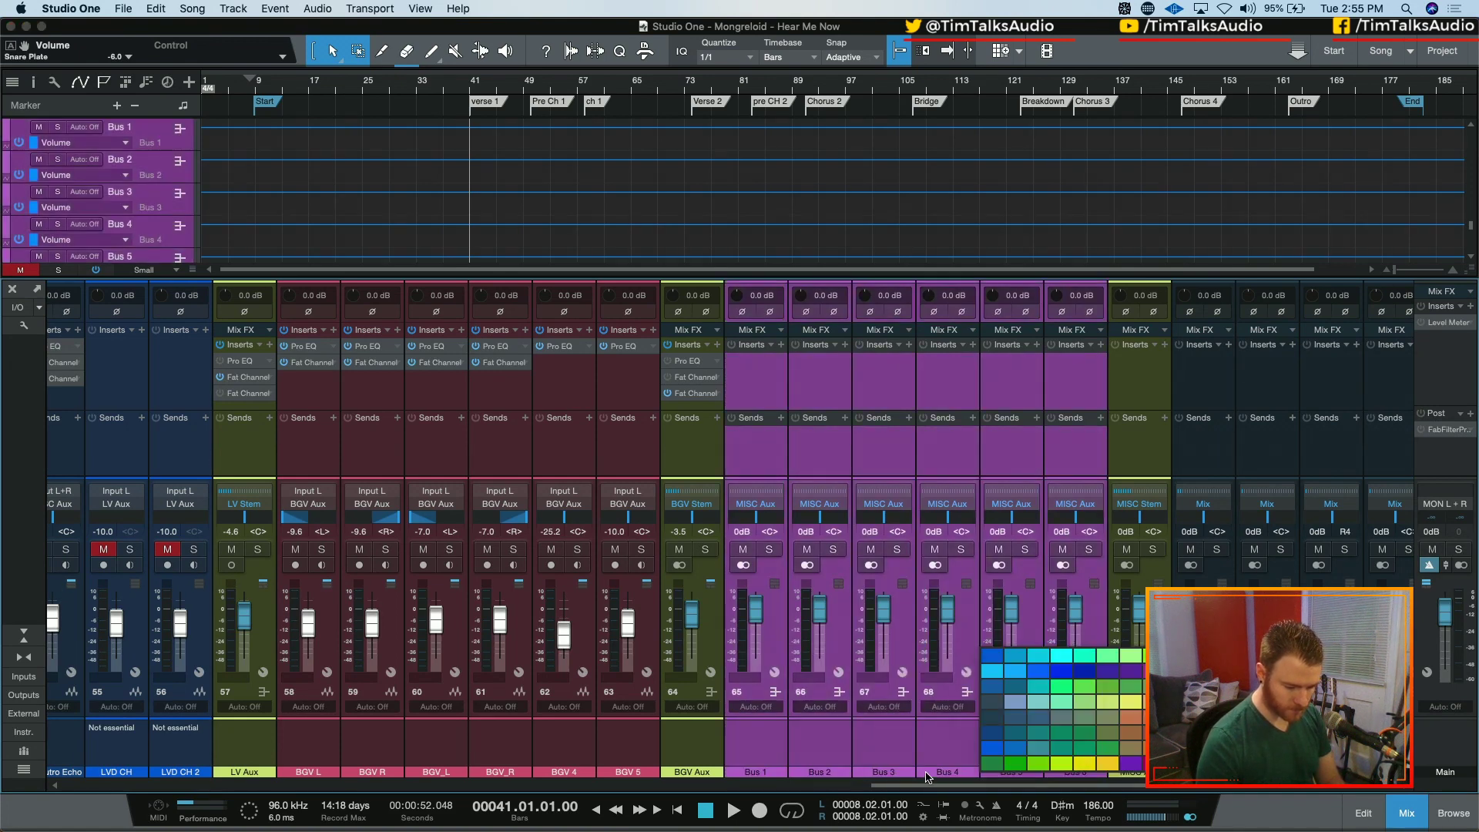
pyautogui.click(1106, 748)
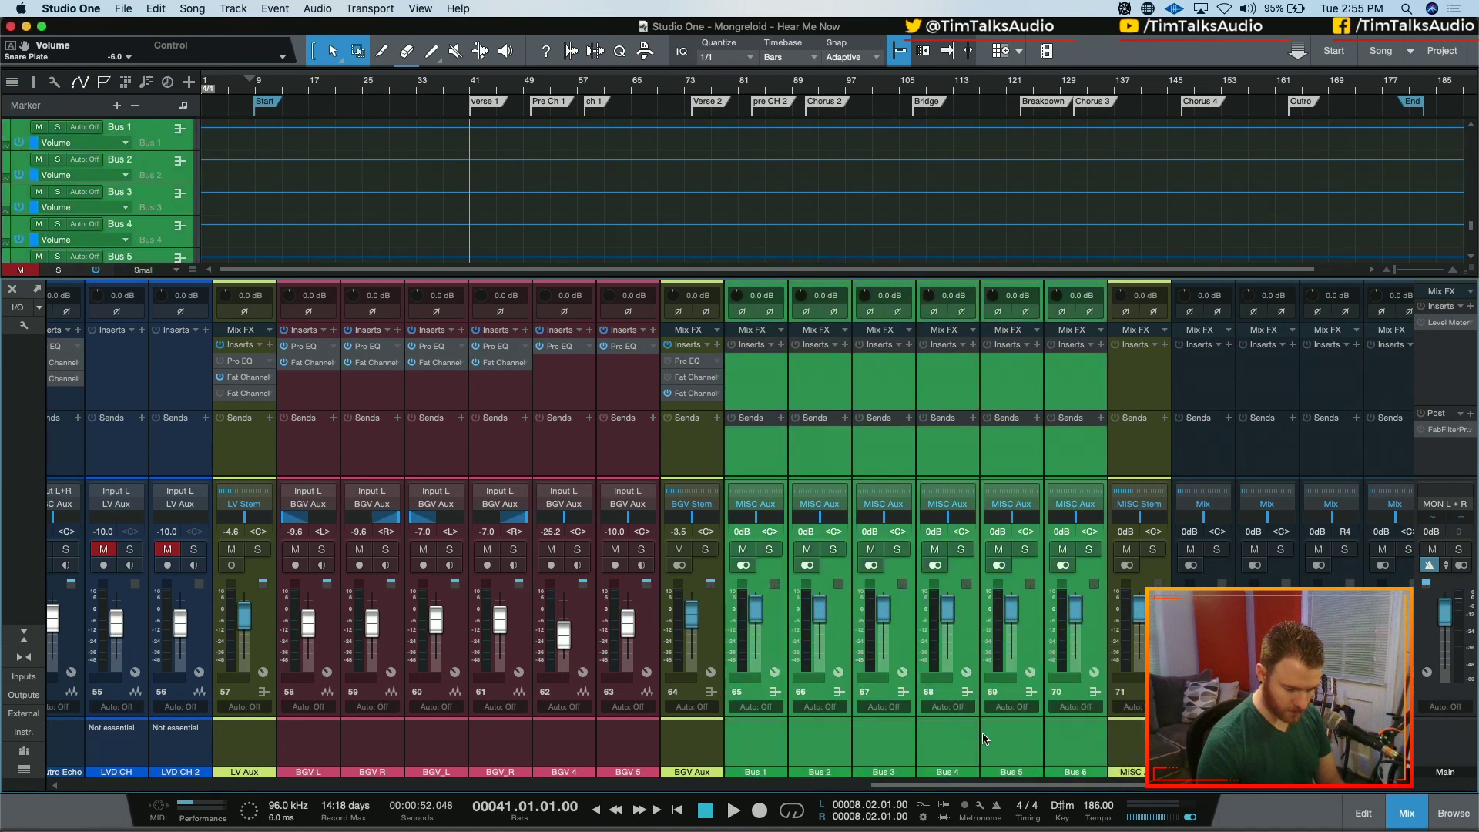
pyautogui.click(982, 773)
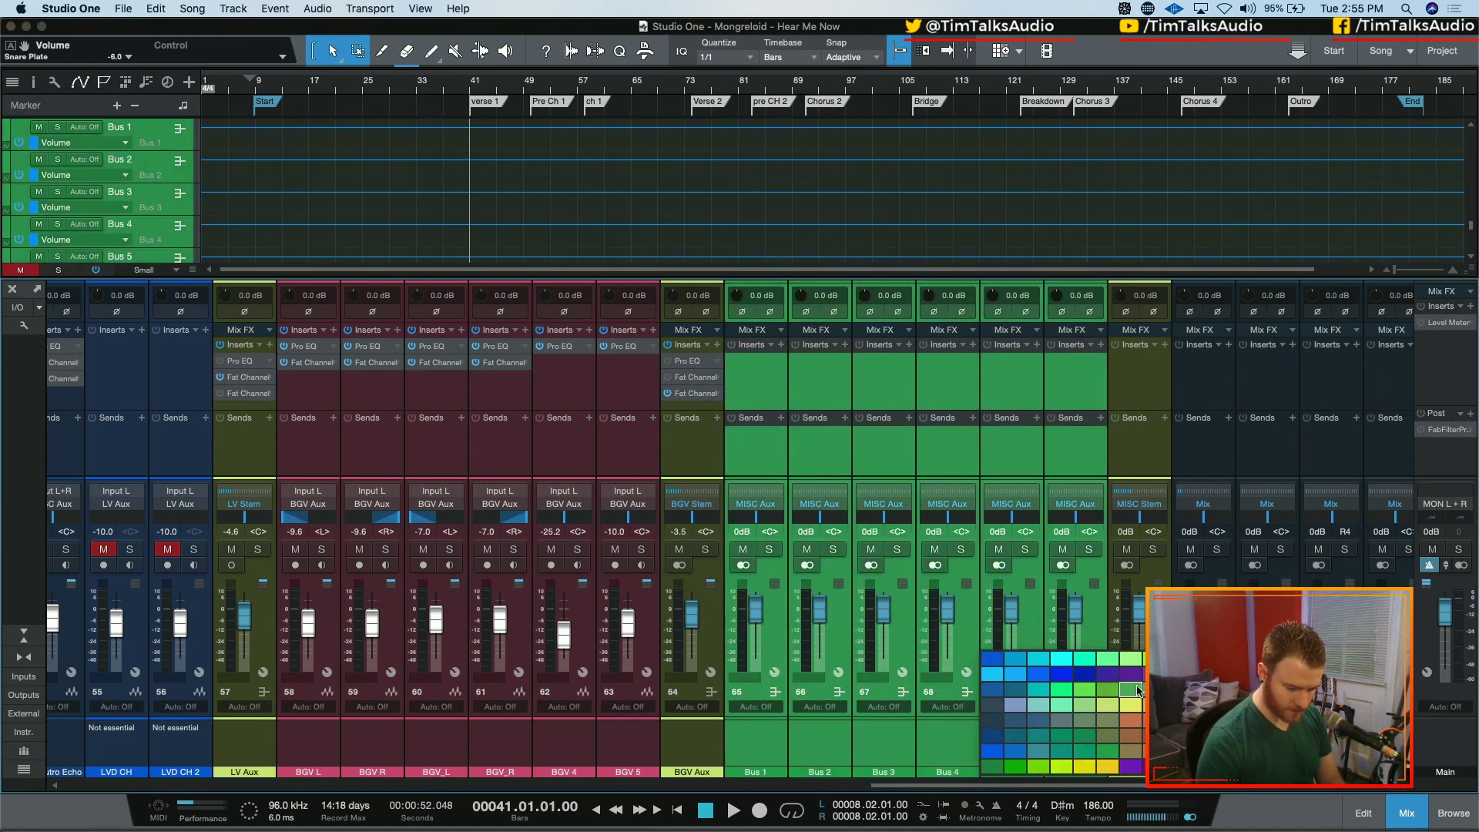
pyautogui.click(1130, 720)
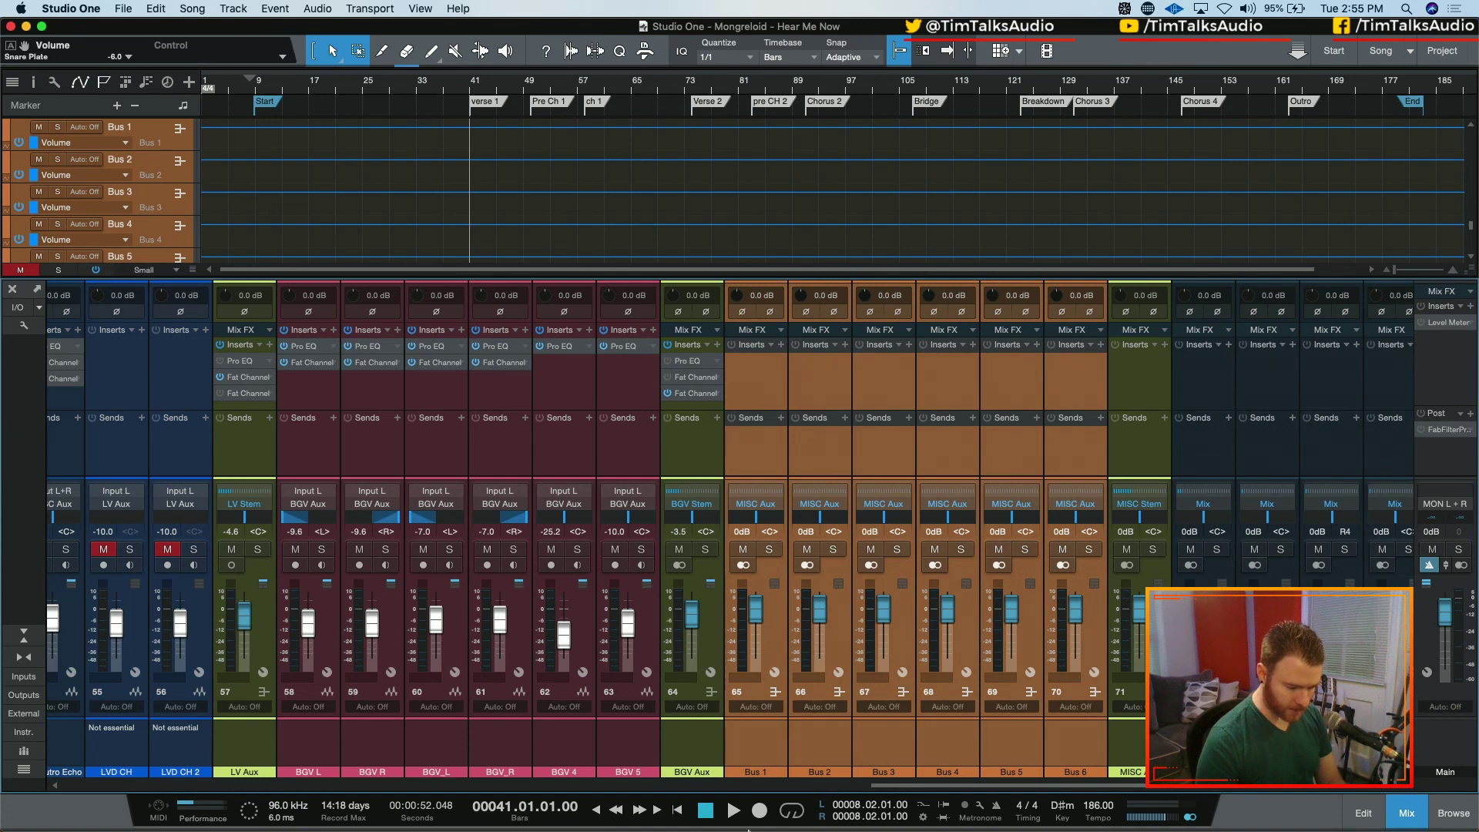
# - Make the six new buses, Bus 1 to Bus 6, solo-safe one after another
pyautogui.keyDown('super'); pyautogui.click(777, 559); pyautogui.keyUp('super')
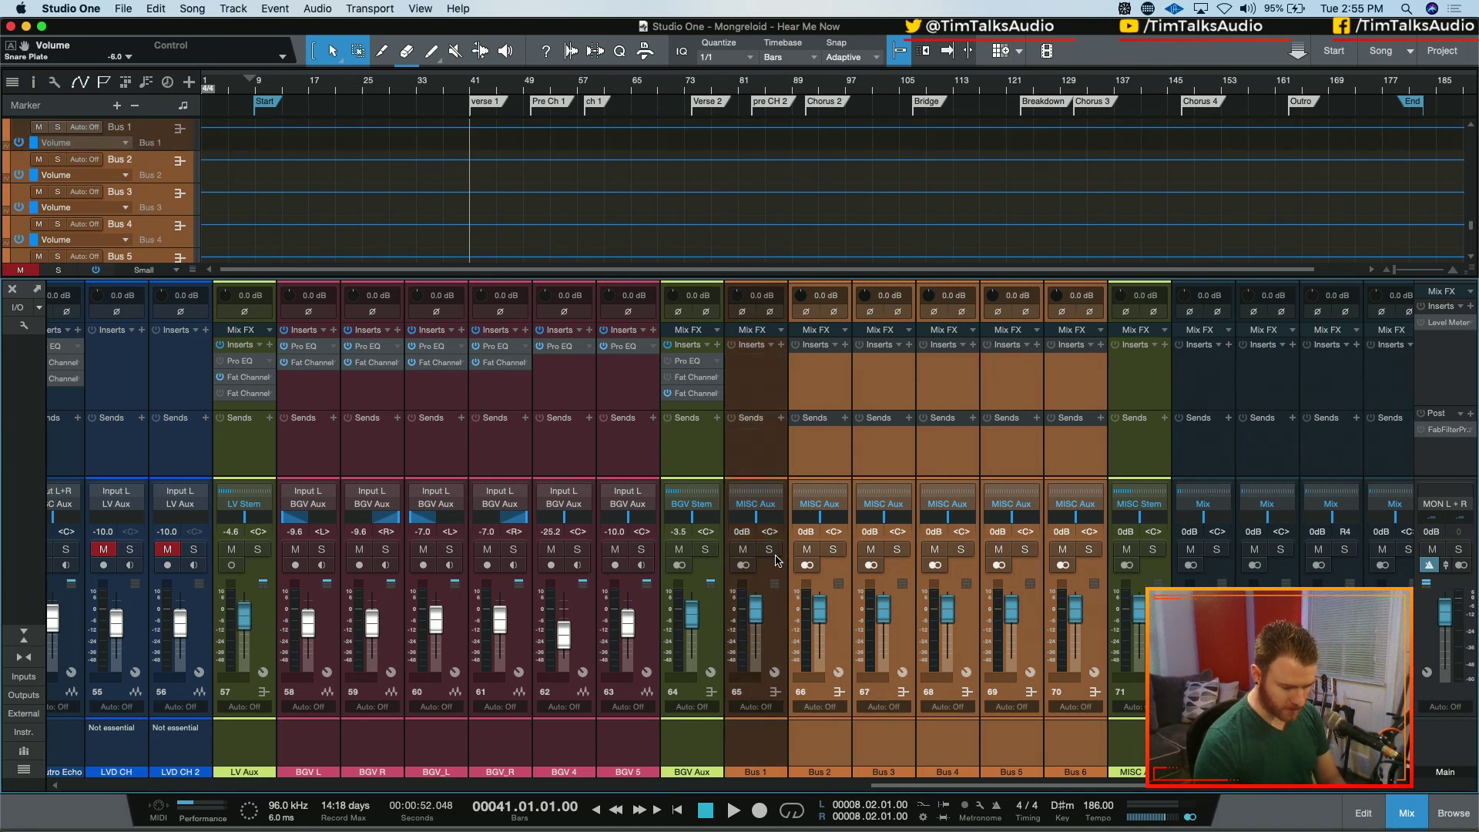
pyautogui.click(776, 551)
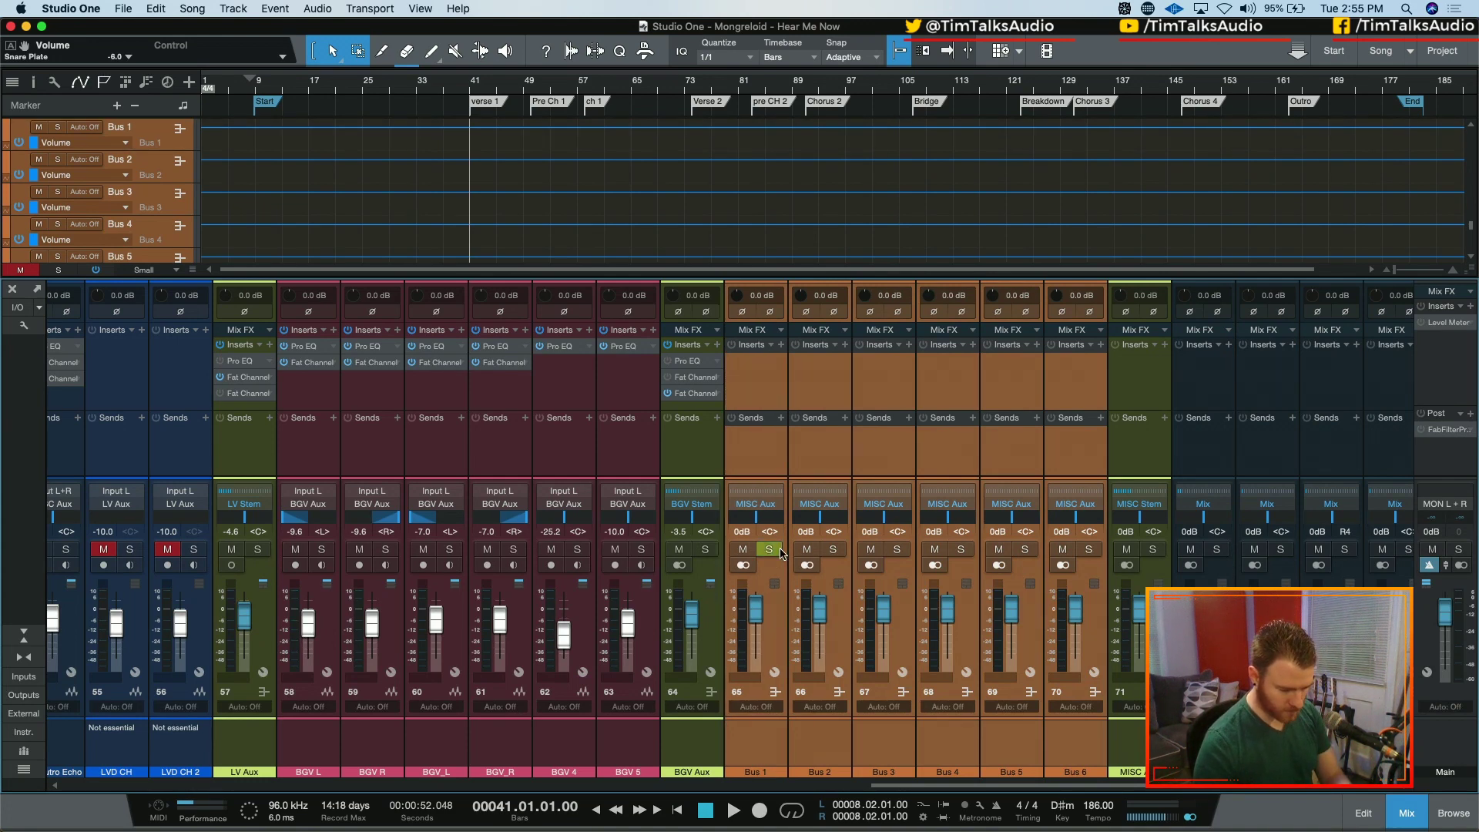
pyautogui.click(833, 549)
pyautogui.click(897, 549)
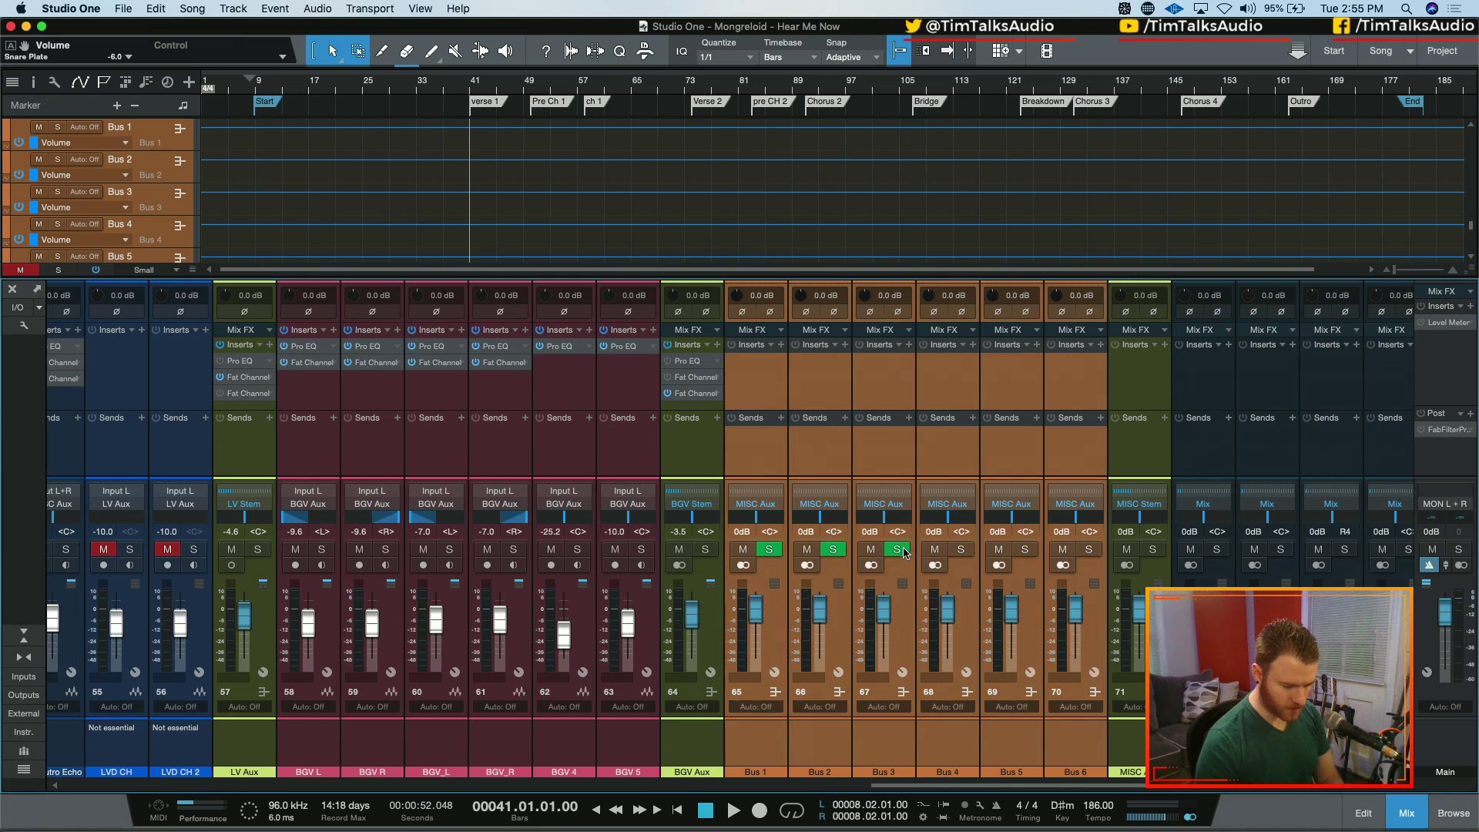
pyautogui.click(960, 549)
pyautogui.click(1024, 549)
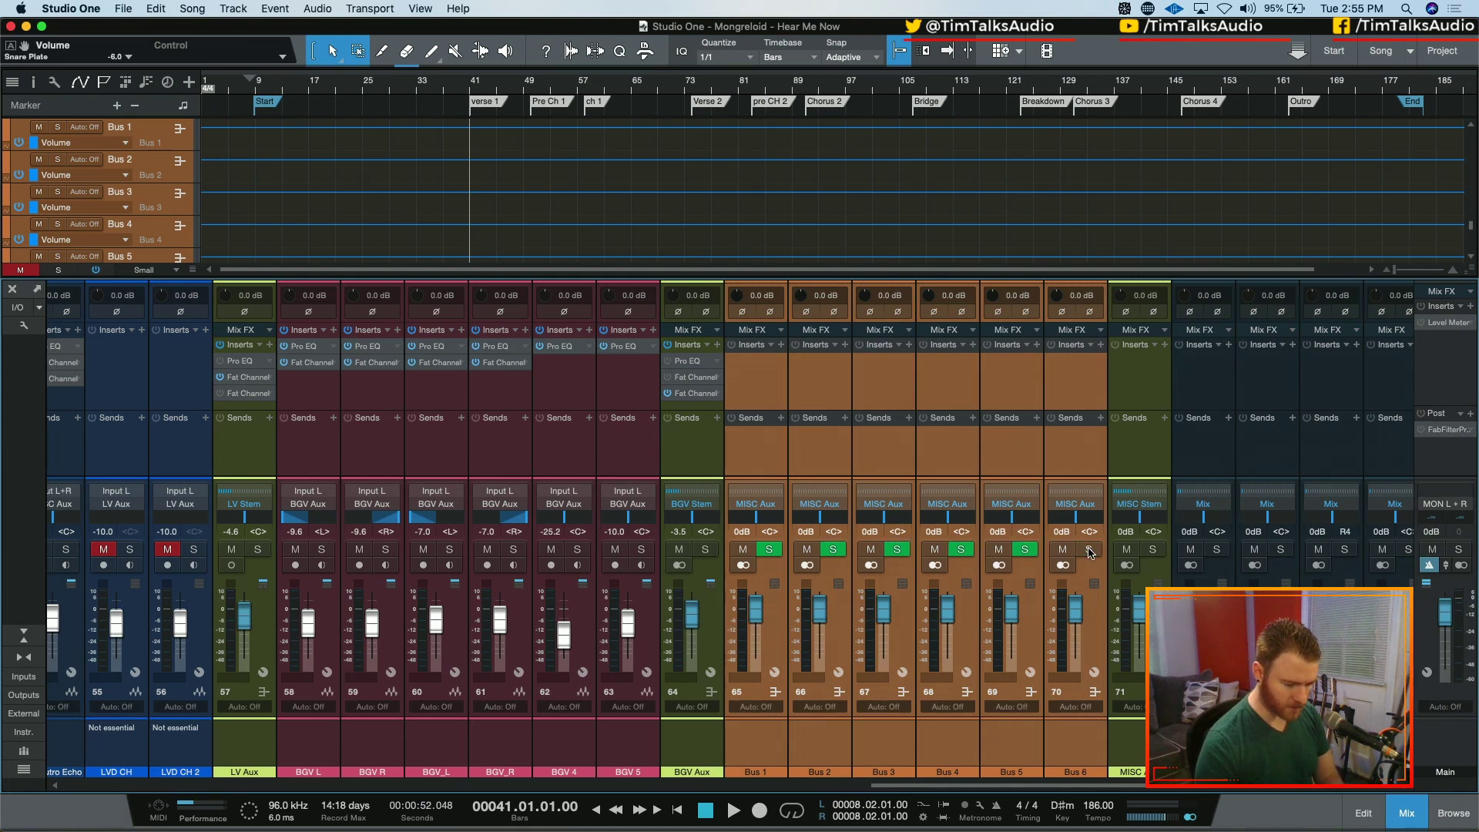
pyautogui.click(1089, 549)
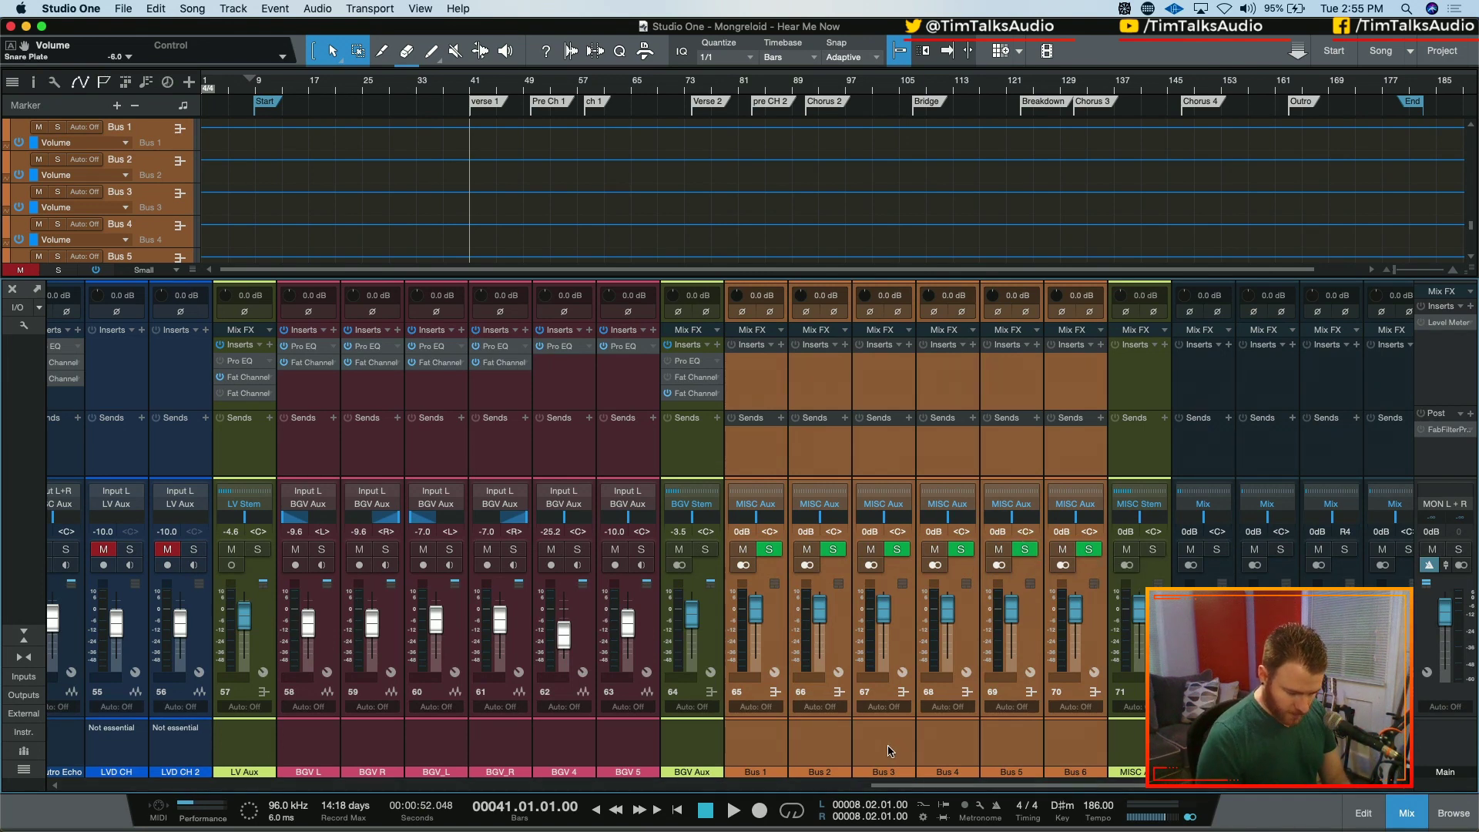
# - Rename the first three effect buses, Bus 1 to Bus 3, as Room, Plate and Hall
pyautogui.doubleClick(763, 772)
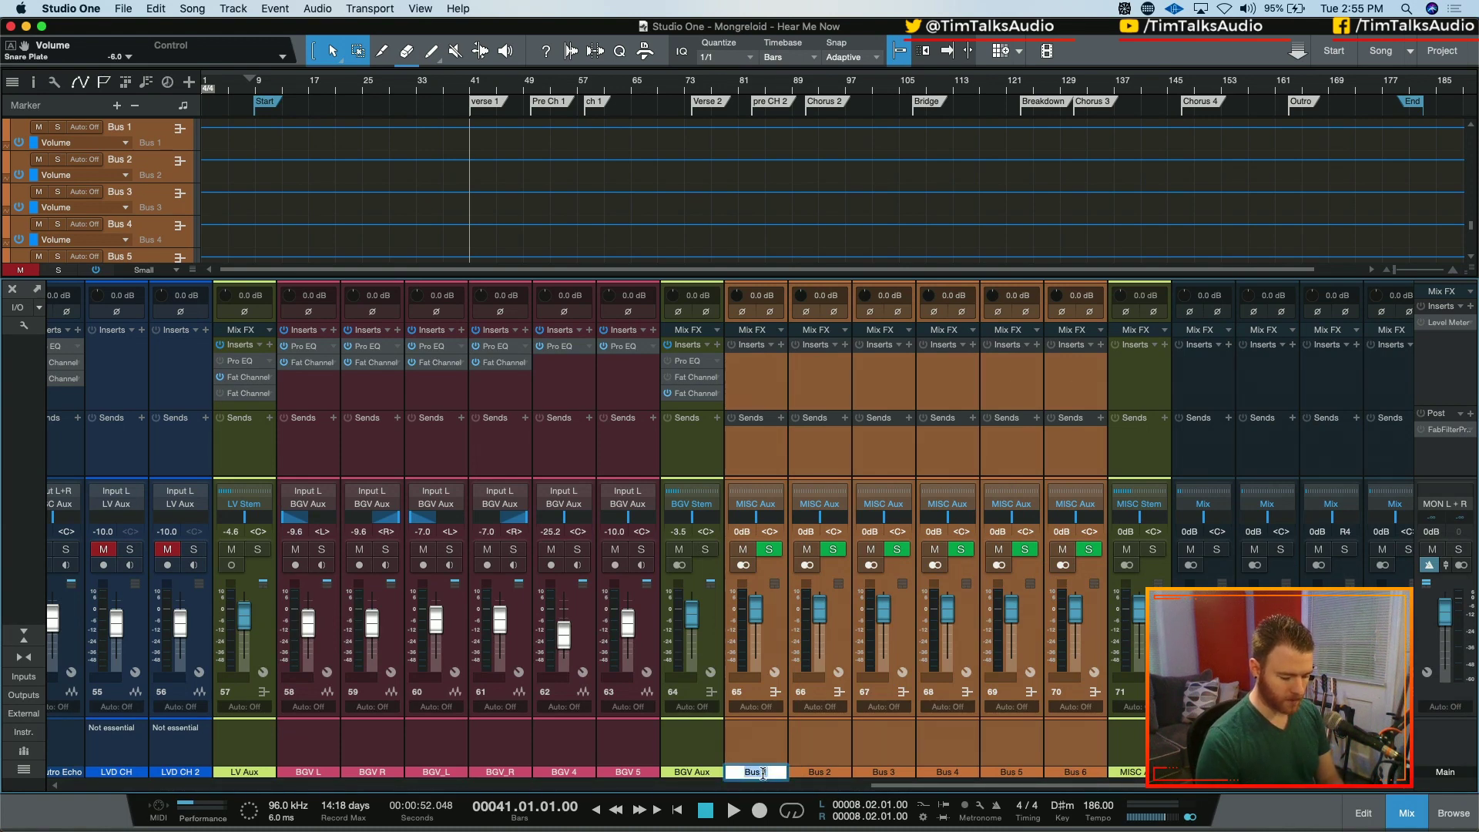
pyautogui.write('R')
pyautogui.write('oom')
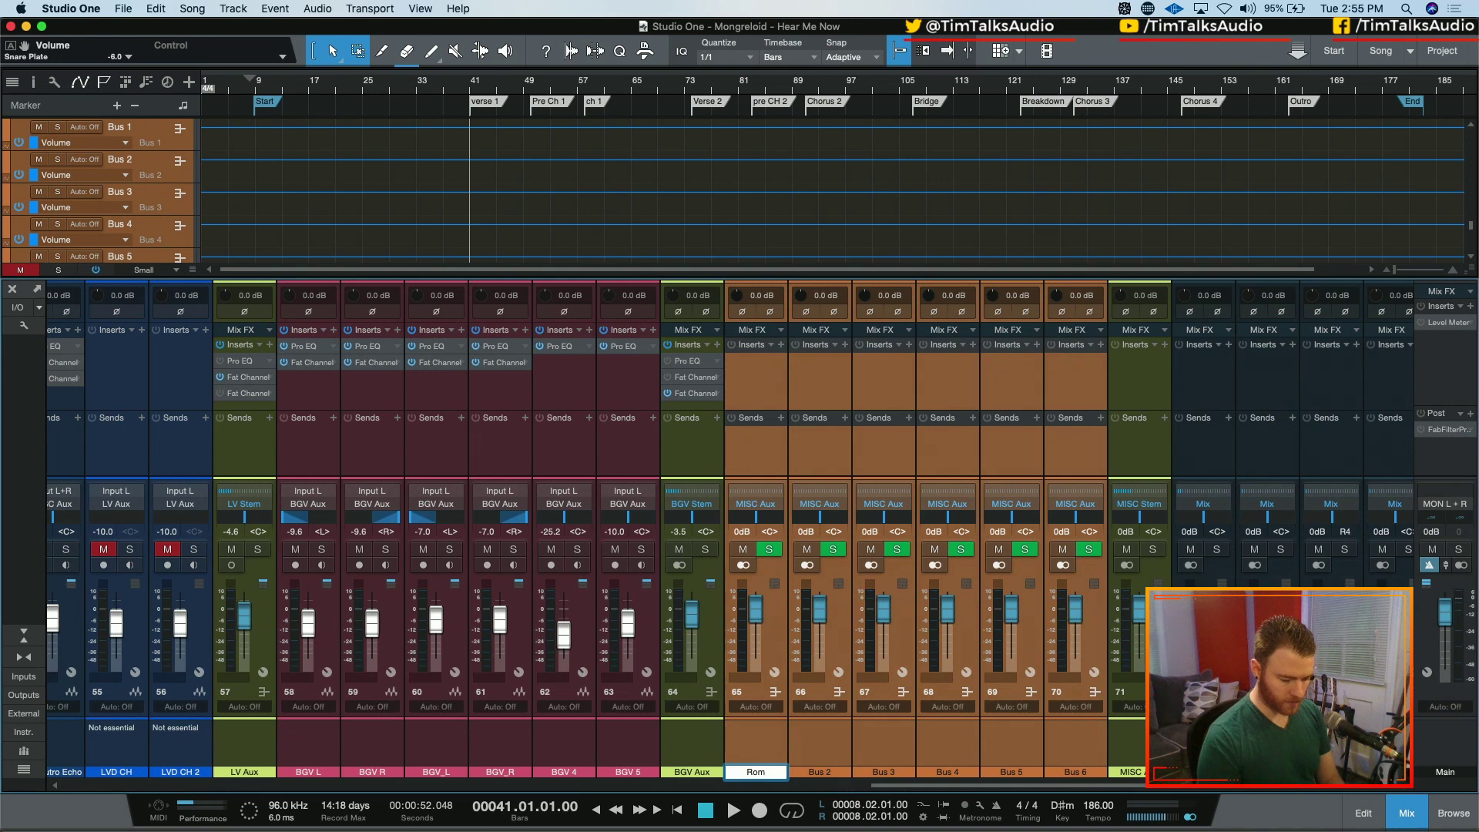
pyautogui.press('BackSpace')
pyautogui.write('om')
pyautogui.press('Tab')
pyautogui.write('Plate')
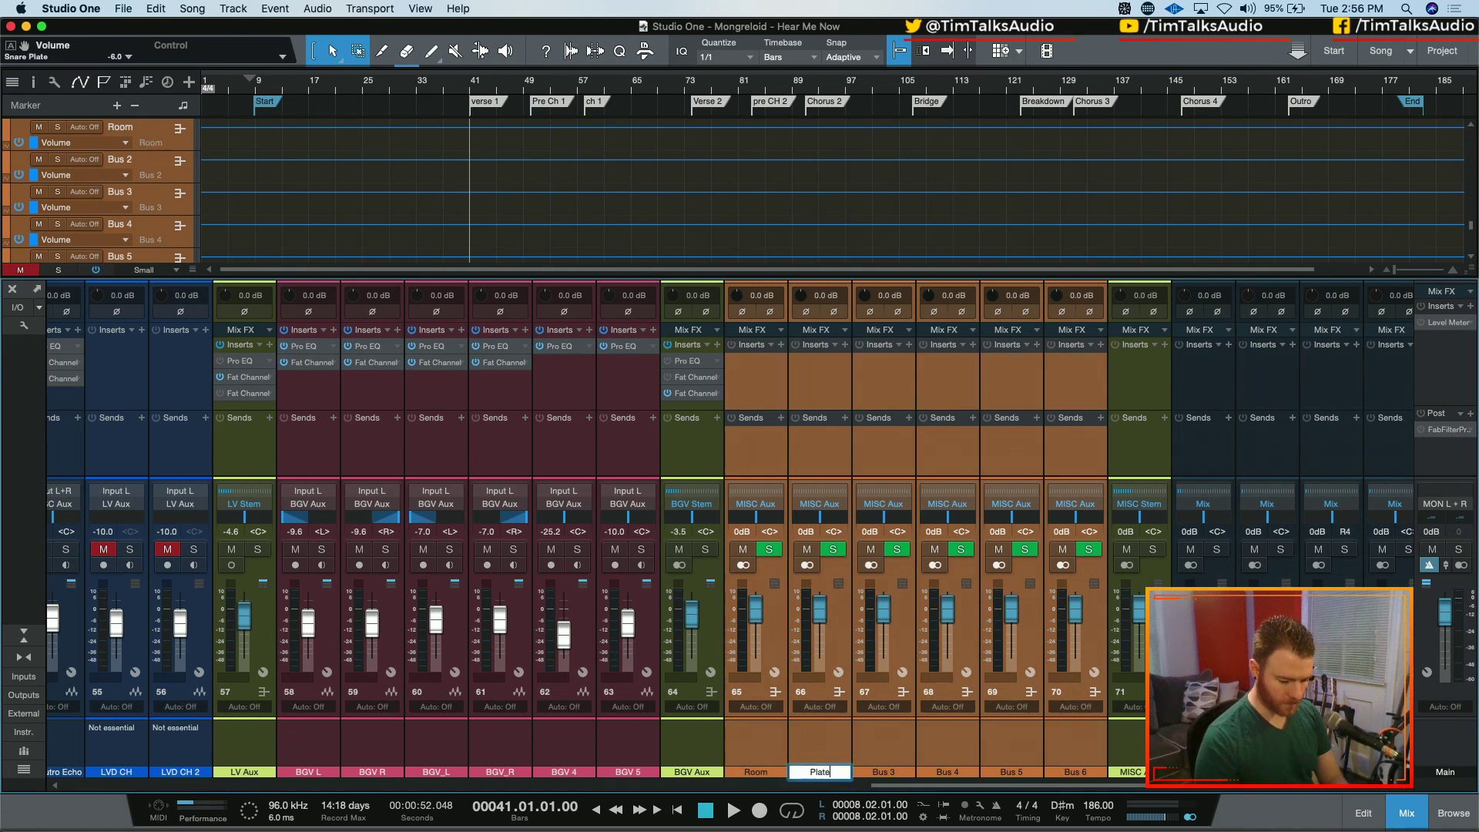
pyautogui.press('Tab')
pyautogui.write('Hall')
pyautogui.press('Tab')
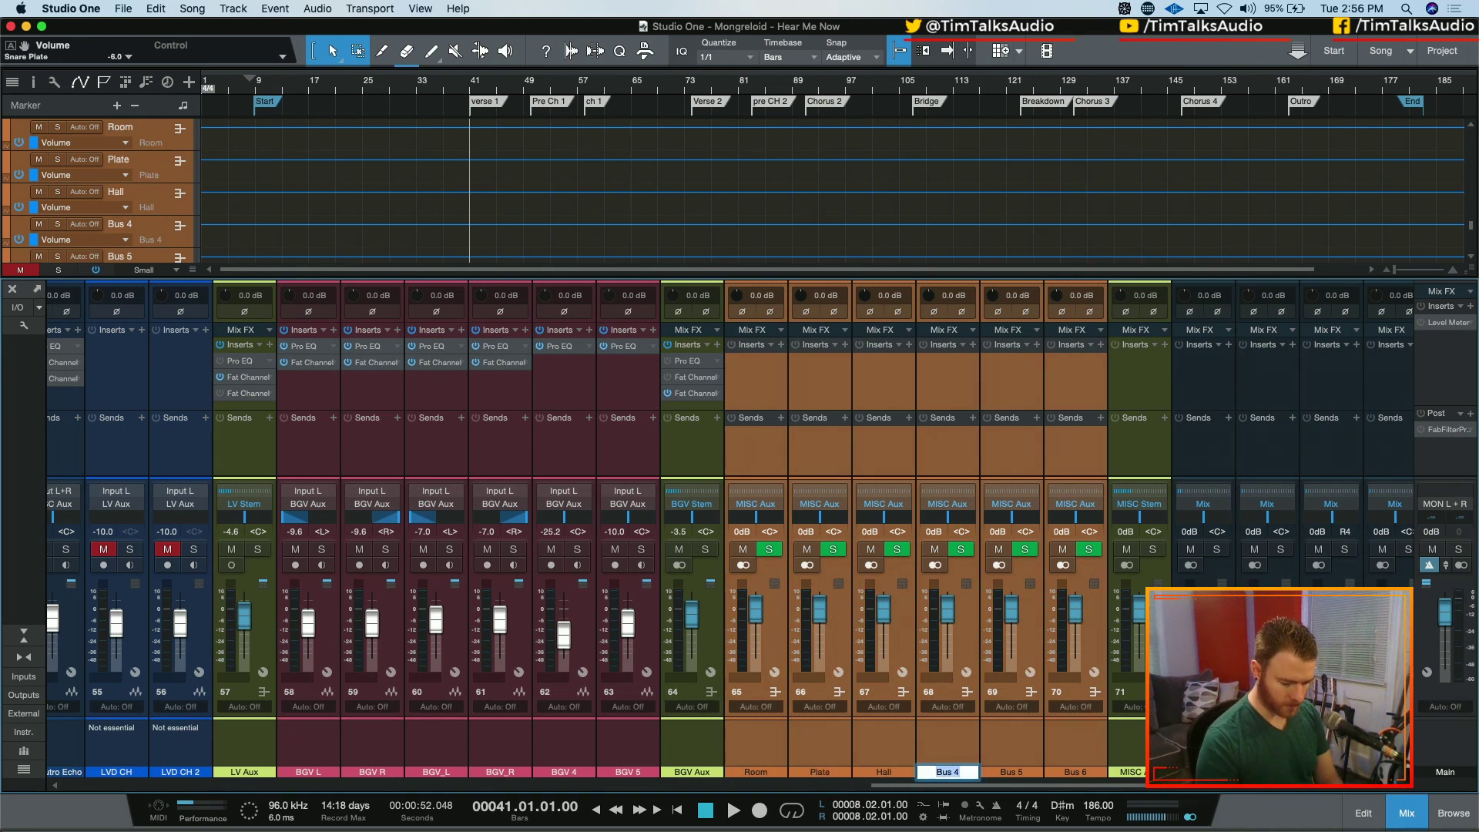
# - Rename the remaining effect buses, Bus 4 to Bus 6, as 1/8, 1/4 and 1/2
pyautogui.write('1/4')
pyautogui.press('Tab')
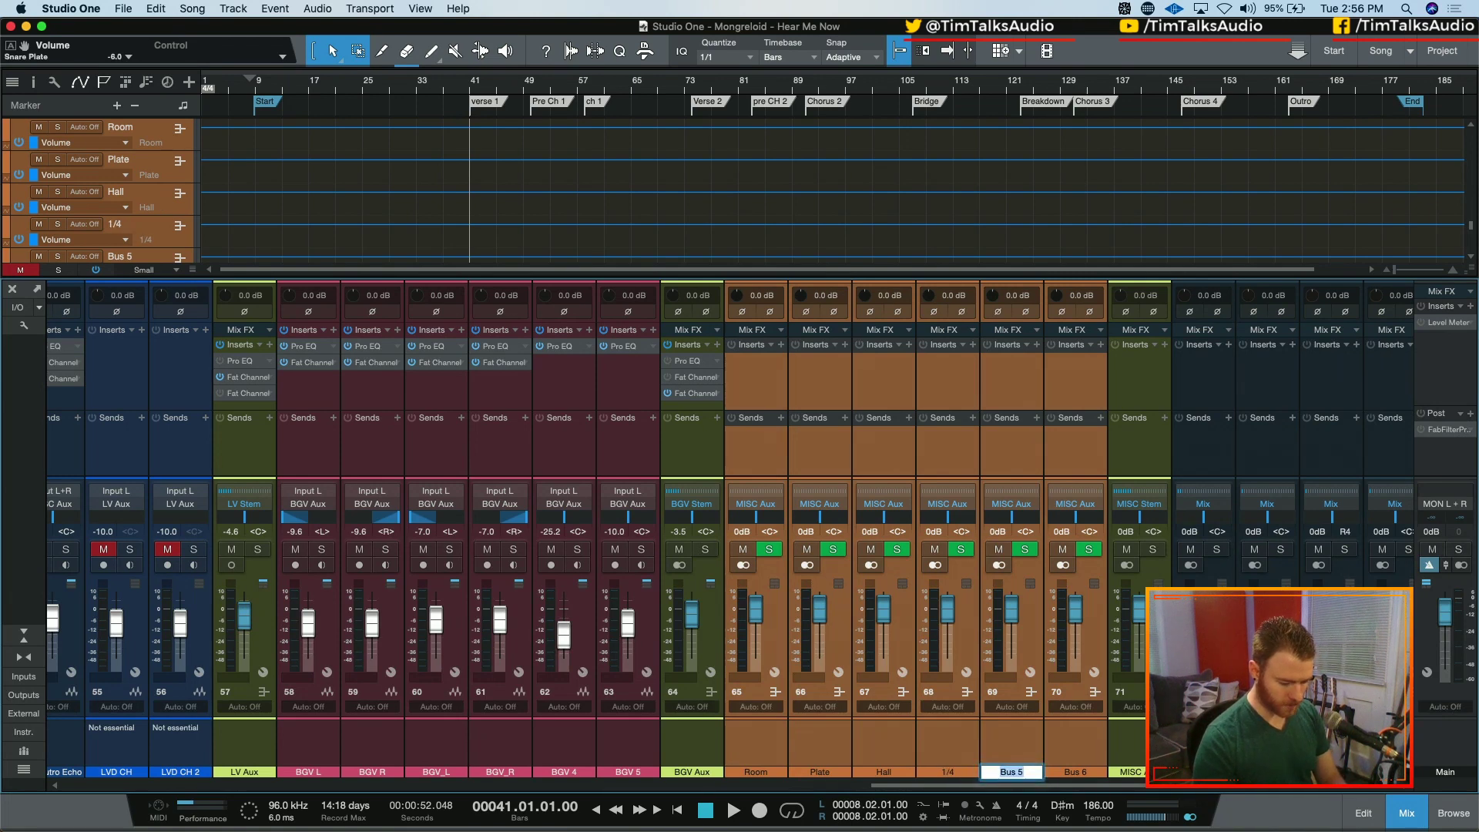
pyautogui.hotkey('shift', 'Tab')
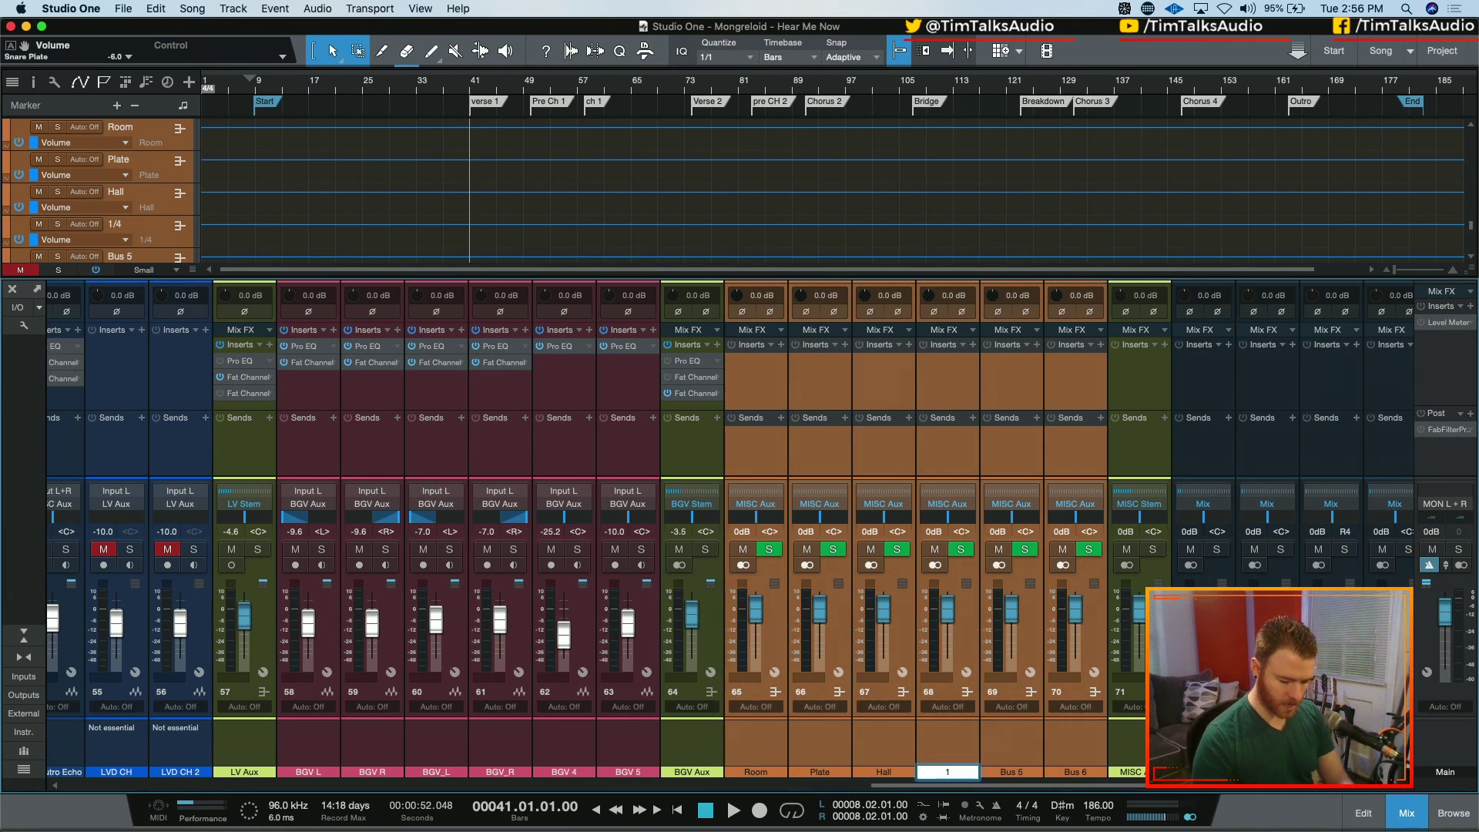
pyautogui.write('1/8')
pyautogui.press('Tab')
pyautogui.write('1/4')
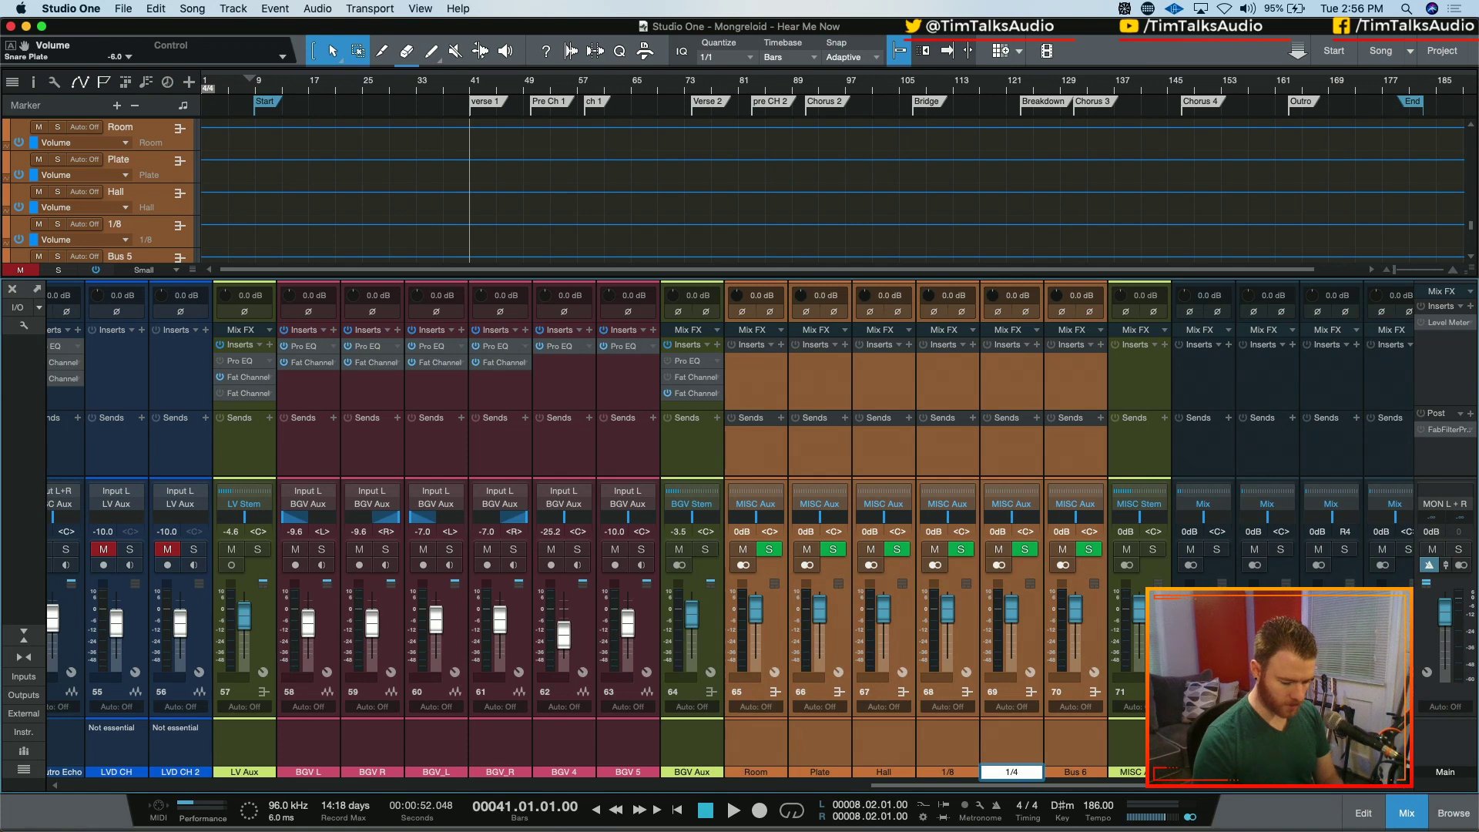
pyautogui.press('Tab')
pyautogui.write('1/2')
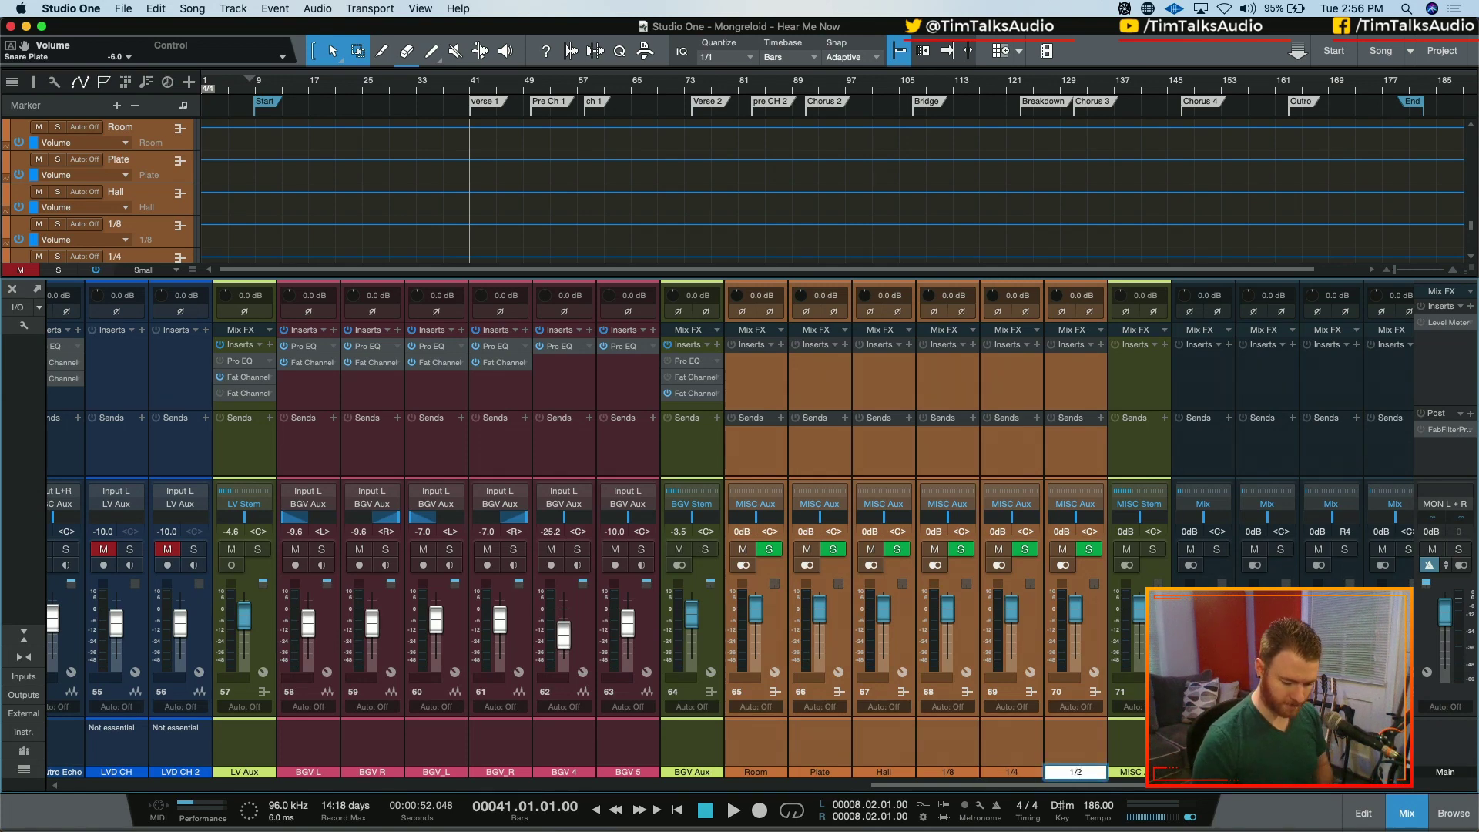
pyautogui.press('Return')
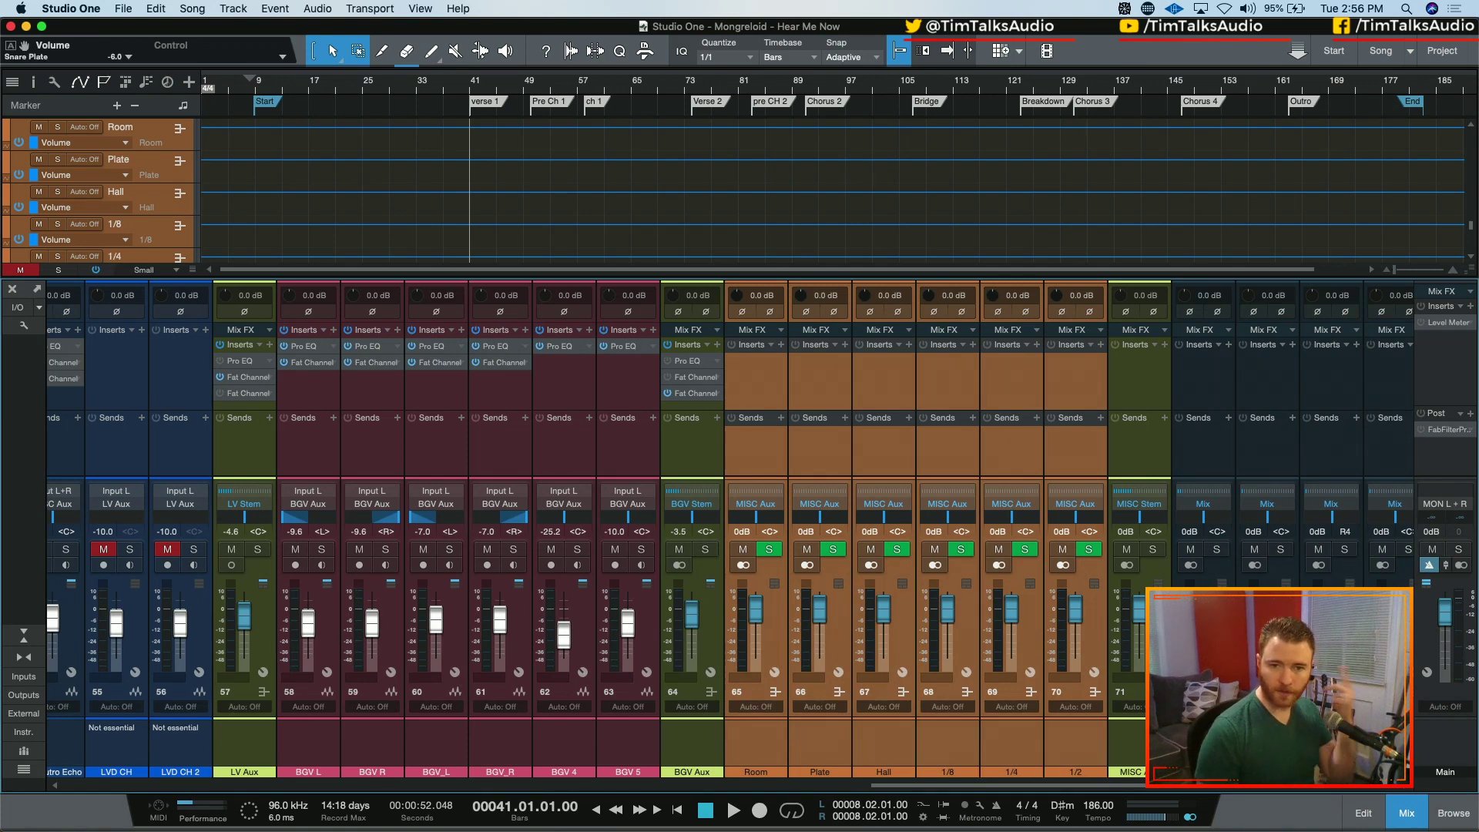
# - Insert the Analog Delay plug-in on the 1/8, 1/4 and 1/2 buses together
pyautogui.click(958, 732)
pyautogui.keyDown('shift'); pyautogui.click(1067, 749); pyautogui.keyUp('shift')
pyautogui.click(971, 345)
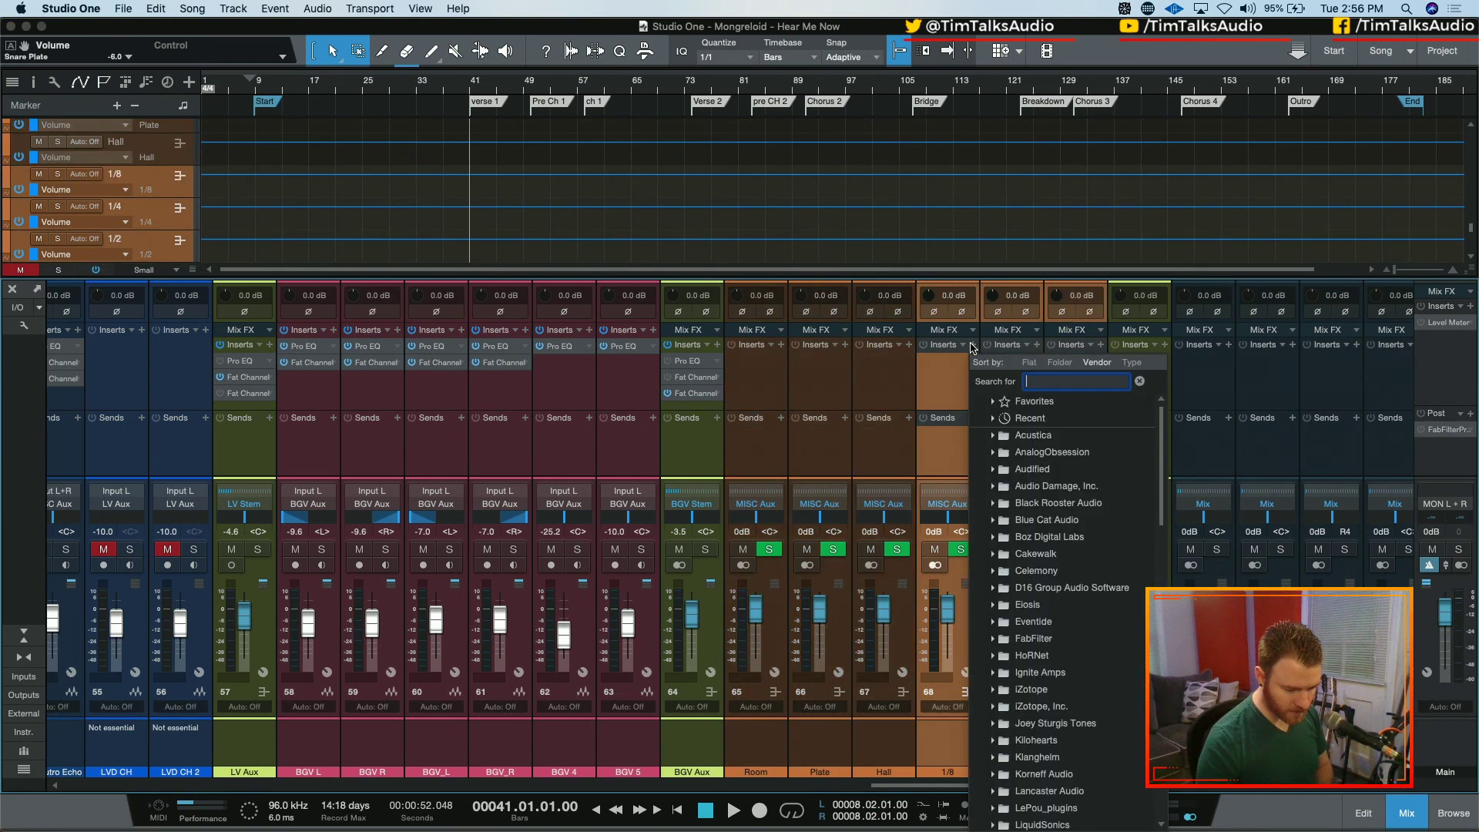
pyautogui.write('analo')
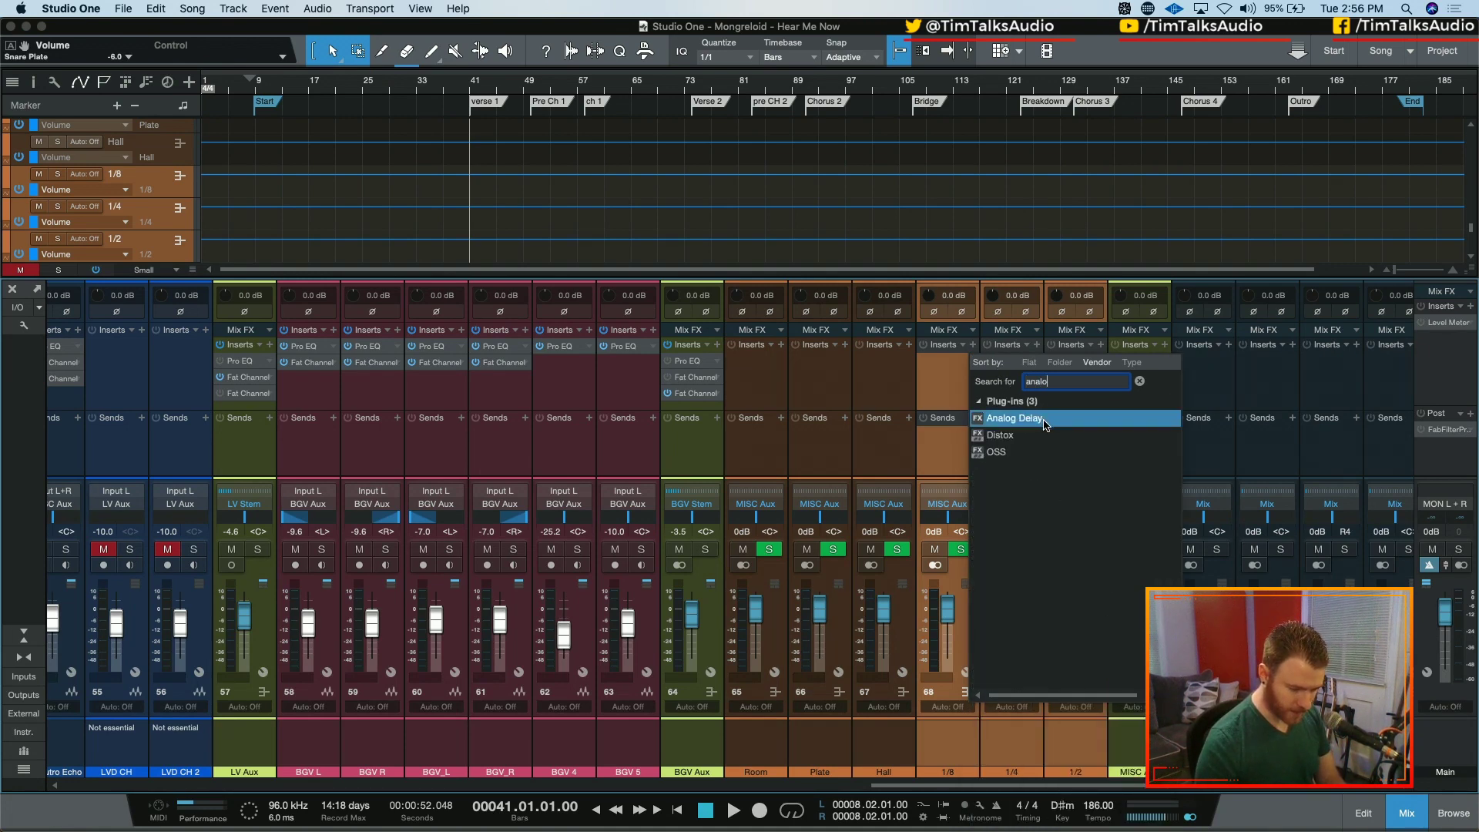
pyautogui.doubleClick(1043, 418)
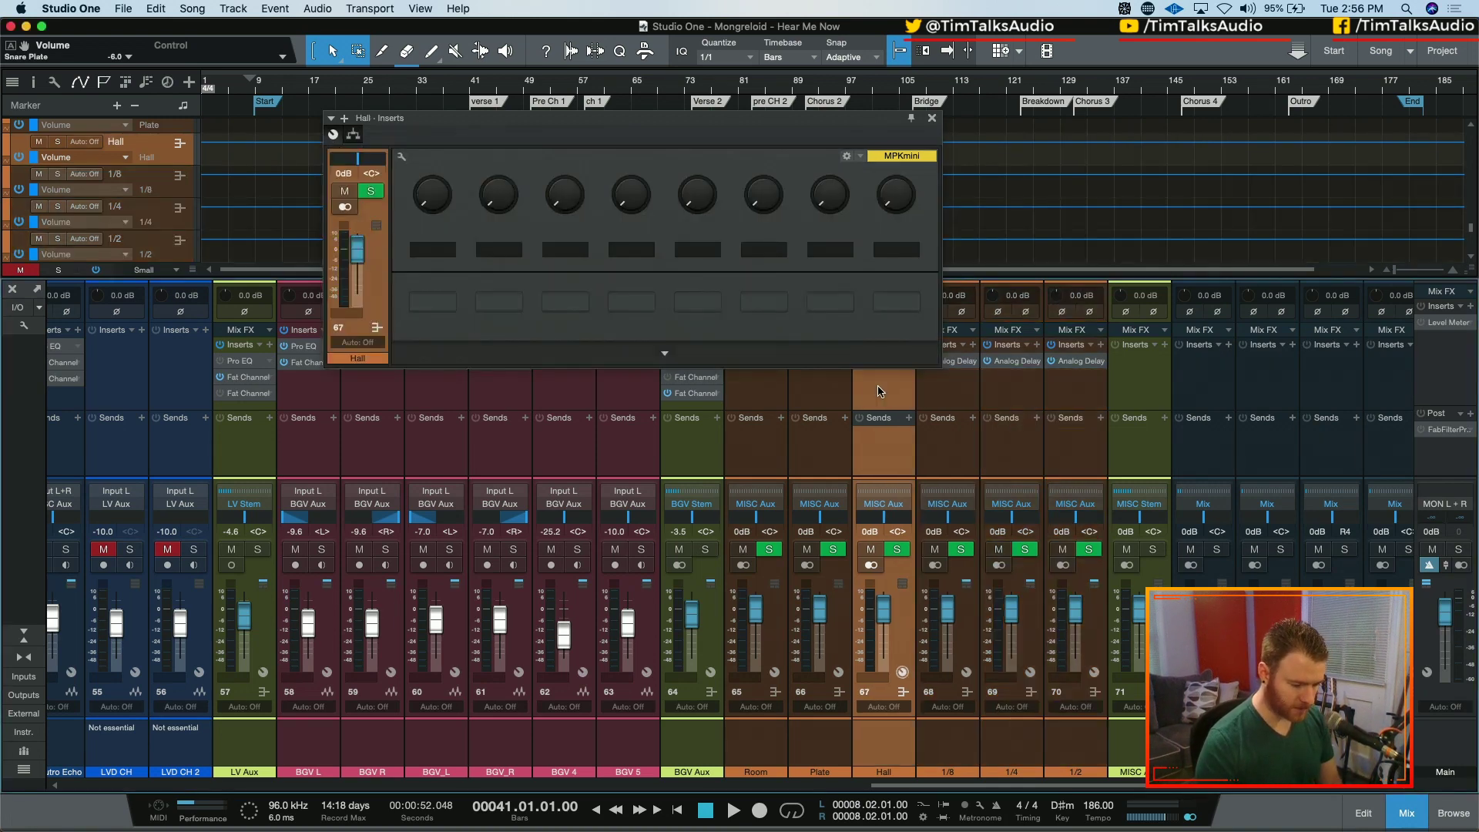
# - Insert the Open AIR reverb on the Room, Plate and Hall buses together and close its window
pyautogui.click(879, 393)
pyautogui.click(772, 401)
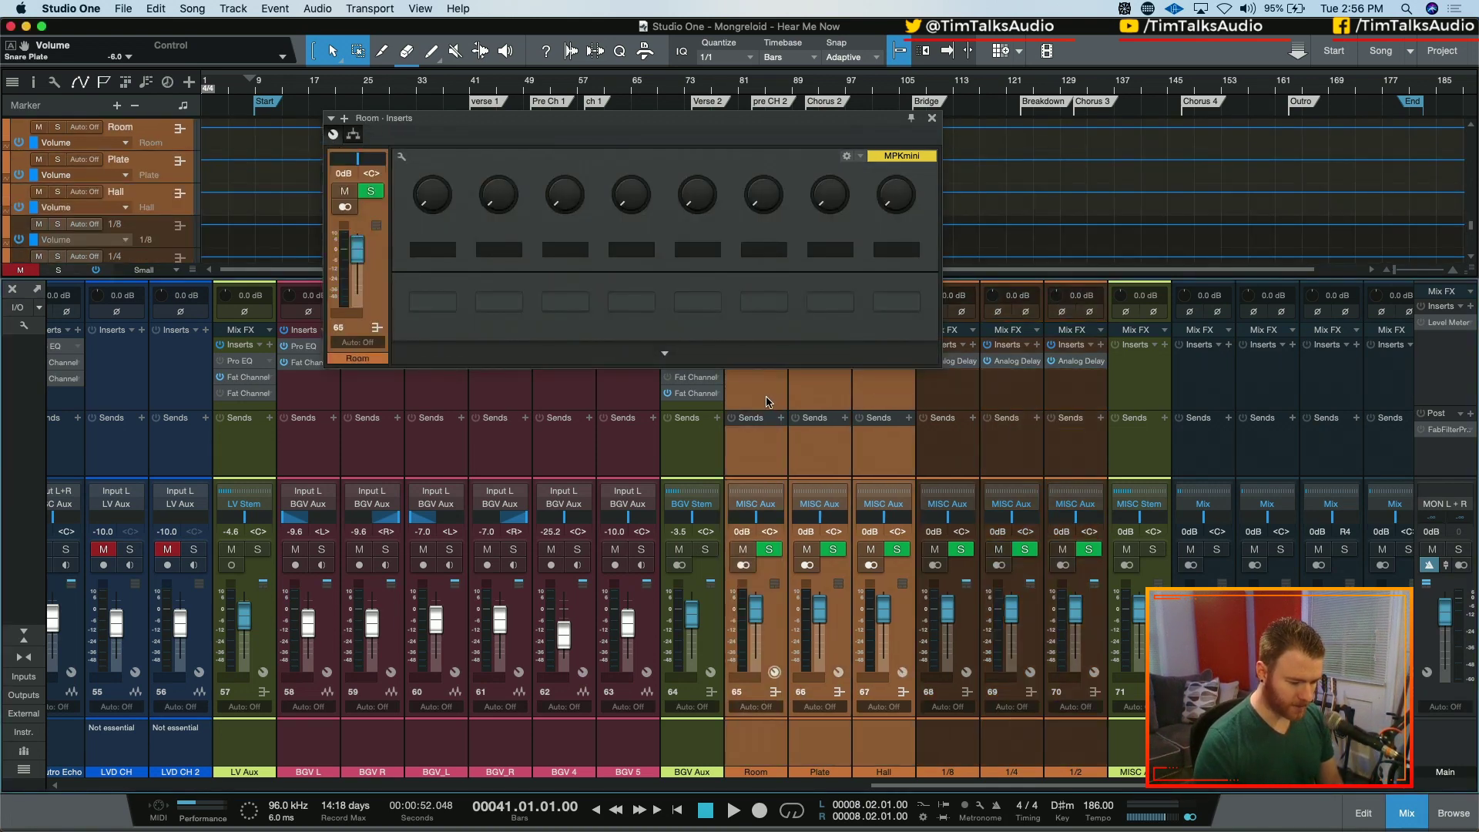
pyautogui.click(932, 119)
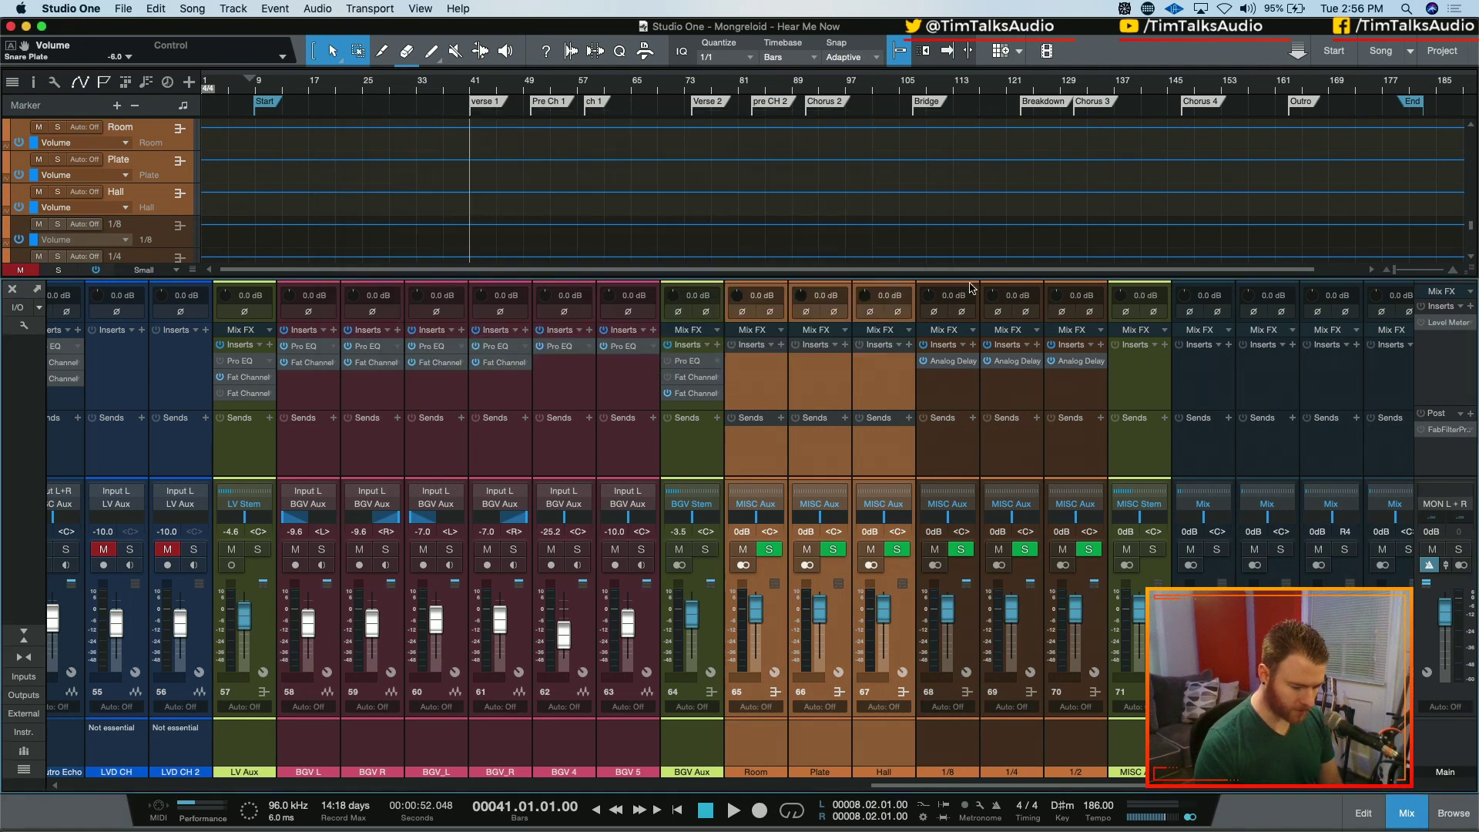
pyautogui.click(910, 345)
pyautogui.write('open')
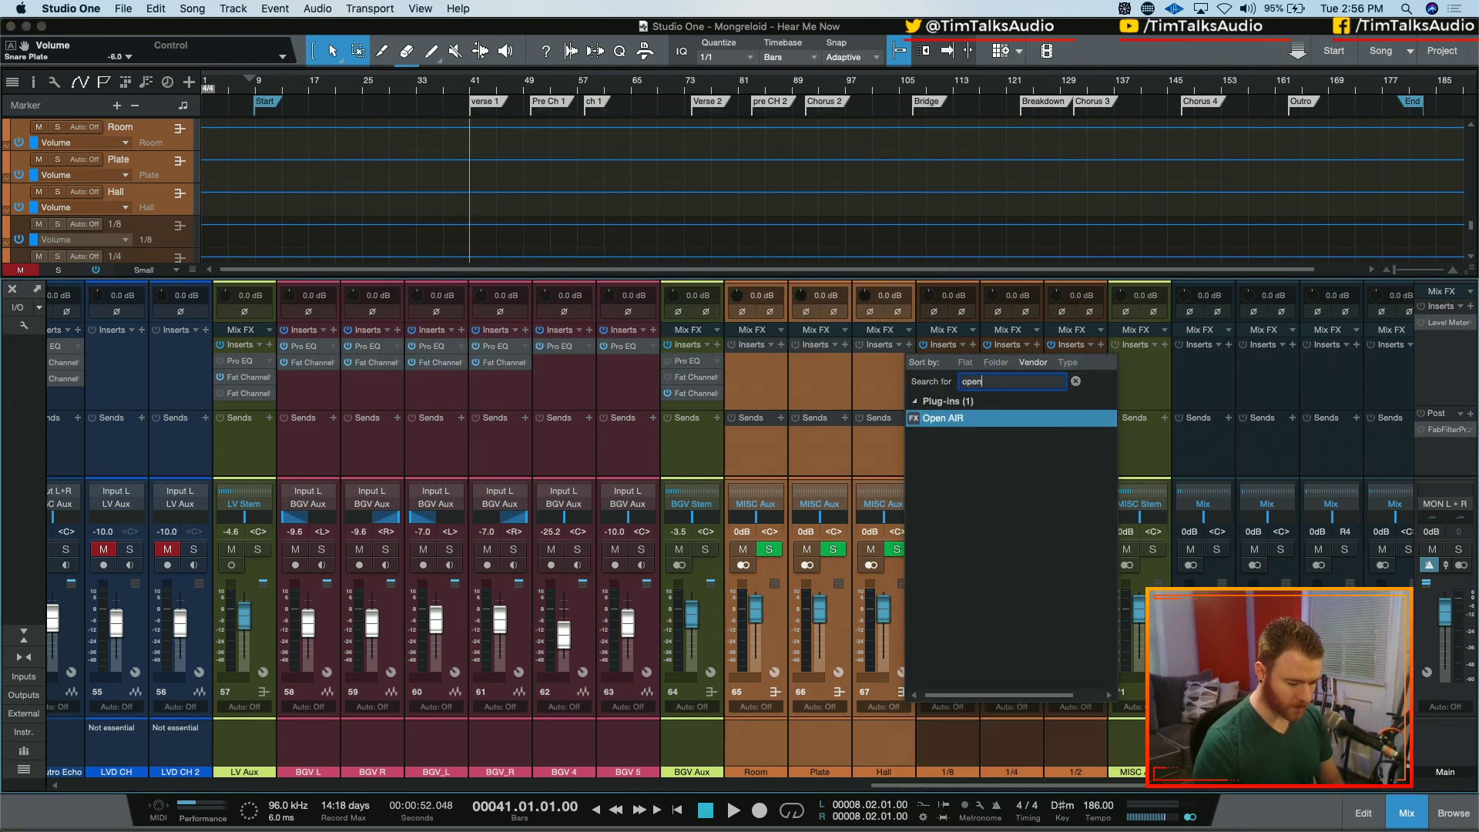
pyautogui.press('Return')
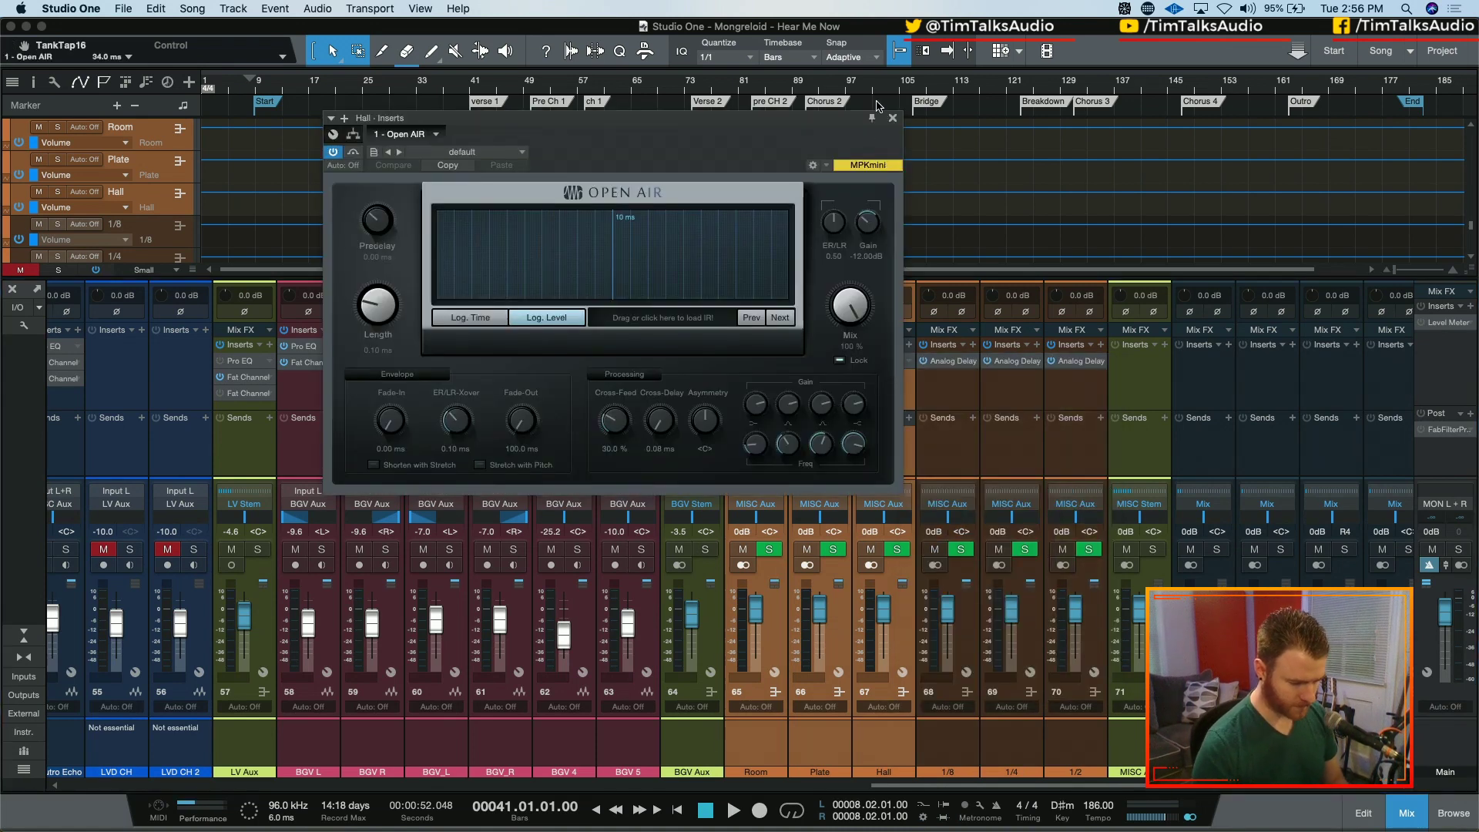
pyautogui.click(892, 126)
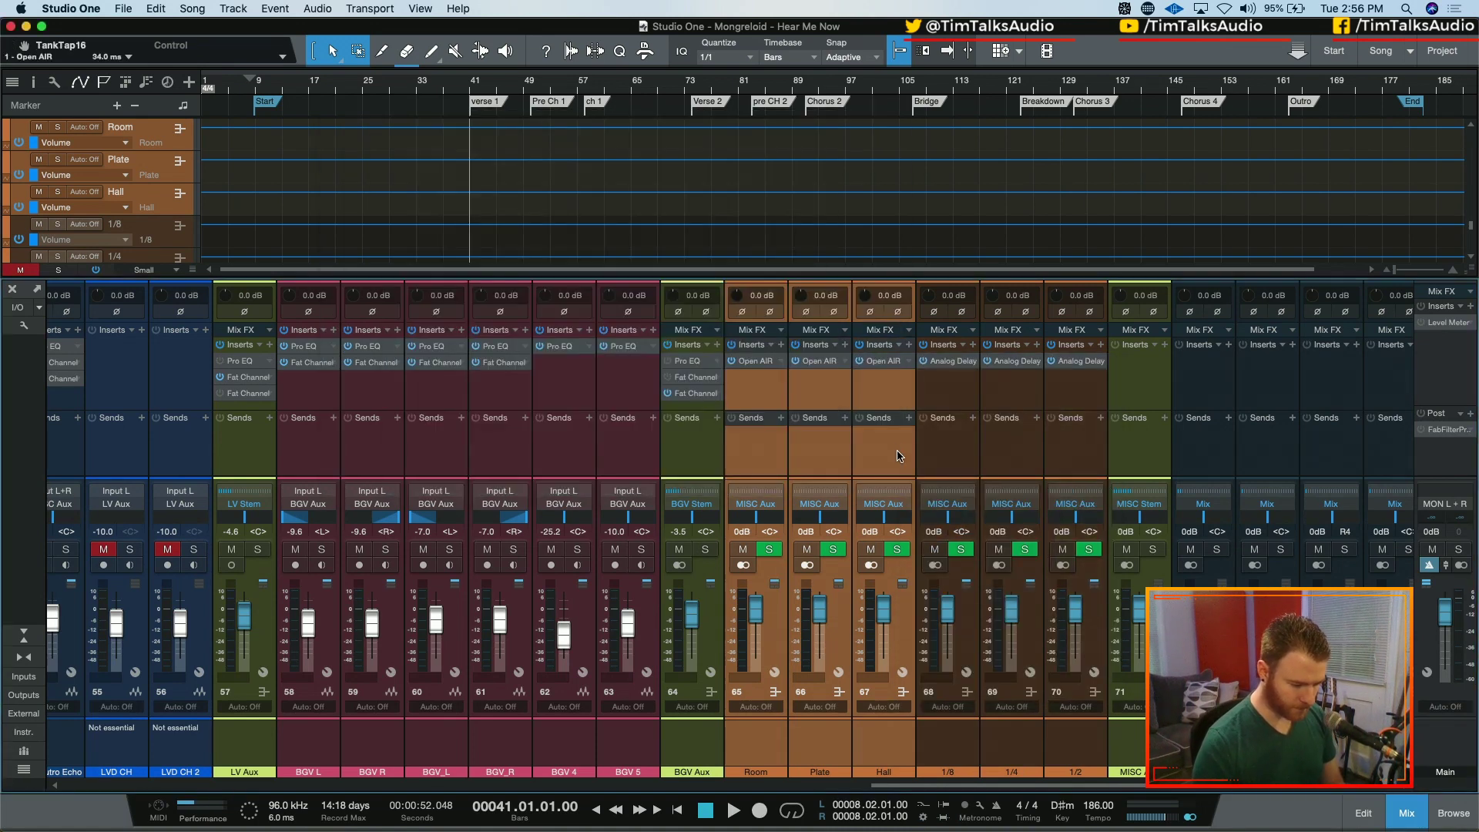
# - Add Room Reverb after Open AIR on the Room, Plate and Hall buses and leave it bypassed
pyautogui.click(912, 345)
pyautogui.write('room')
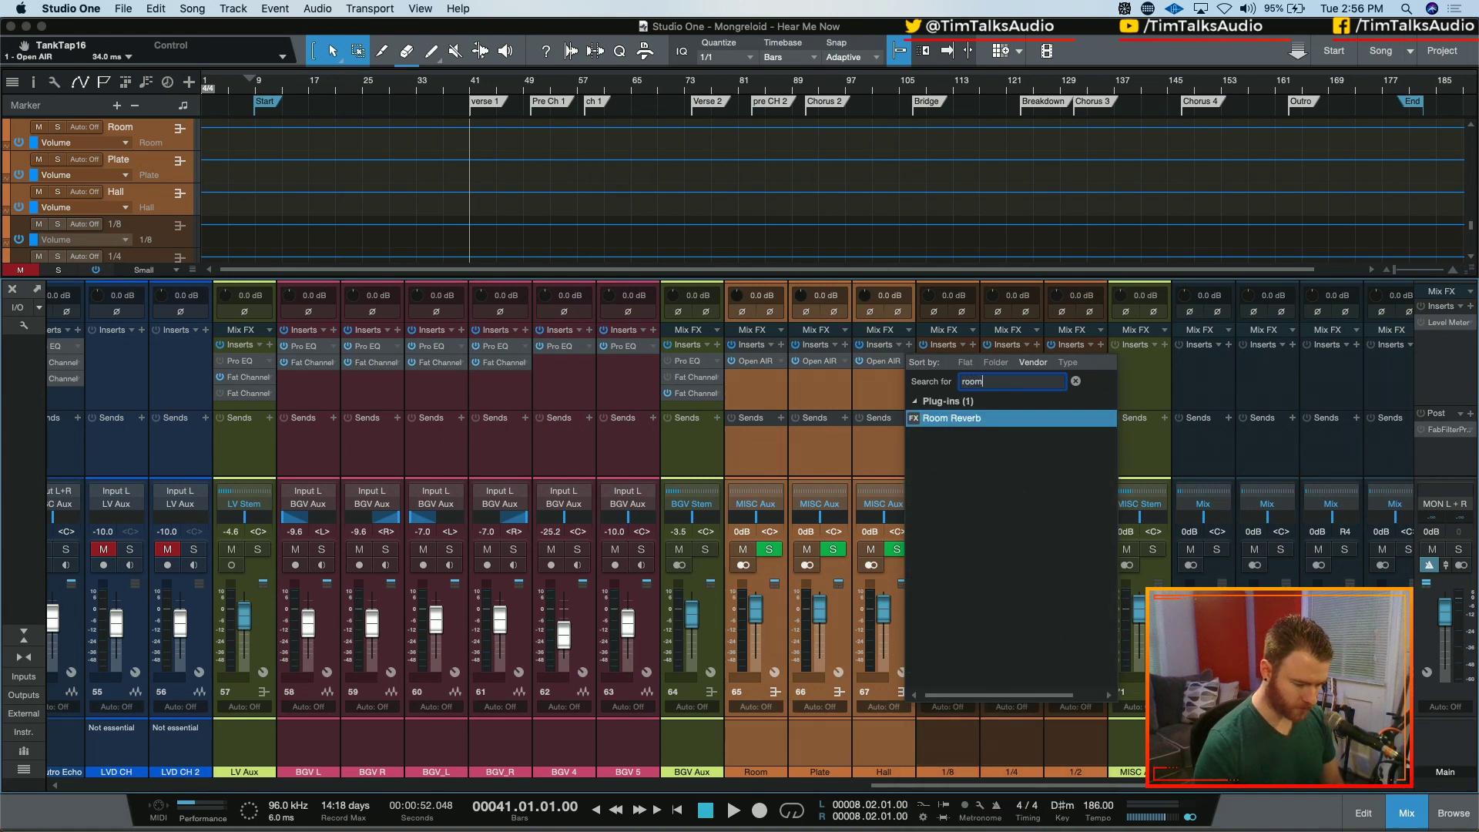
pyautogui.press('Return')
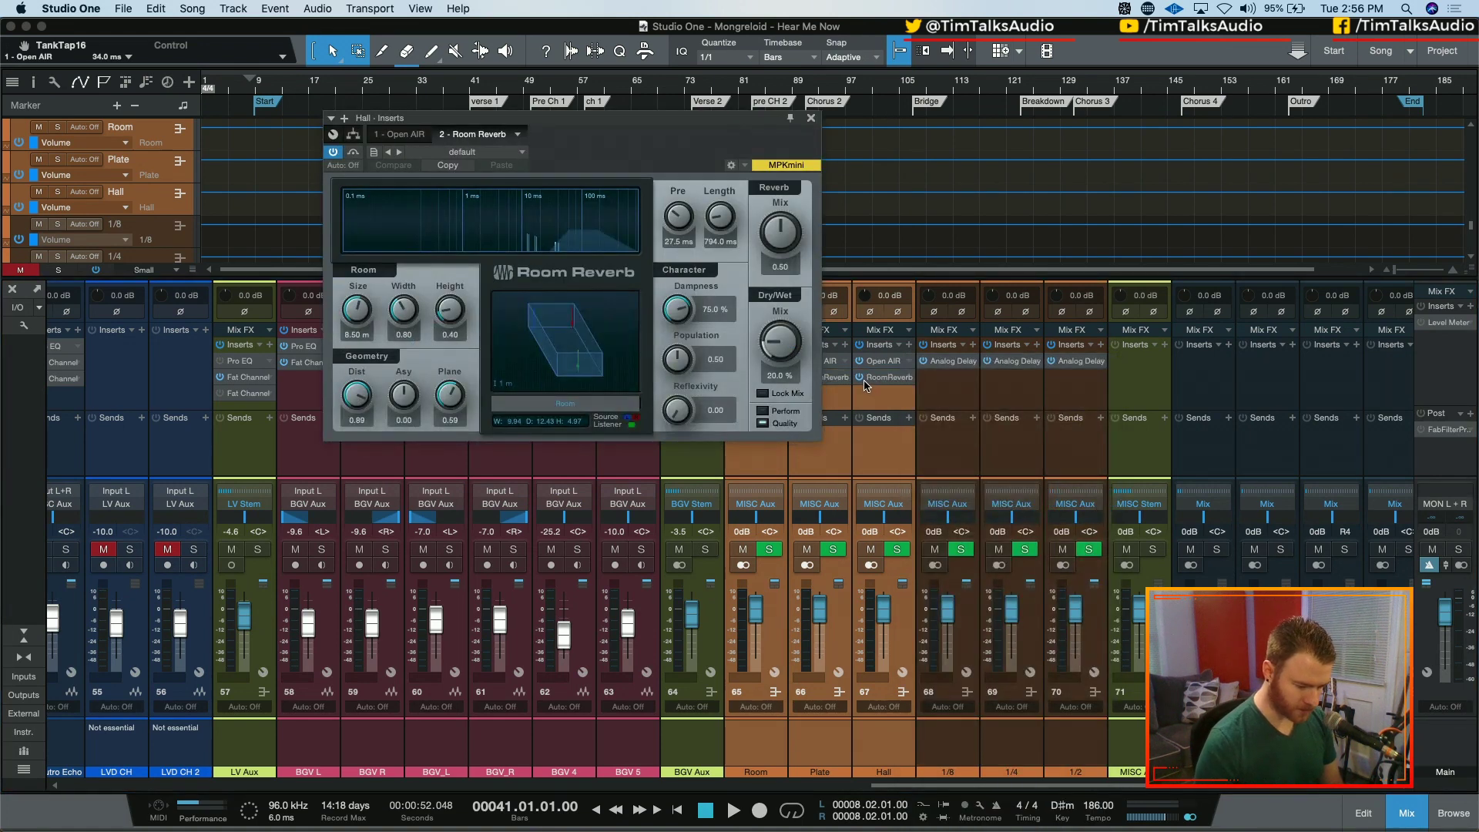
pyautogui.click(810, 118)
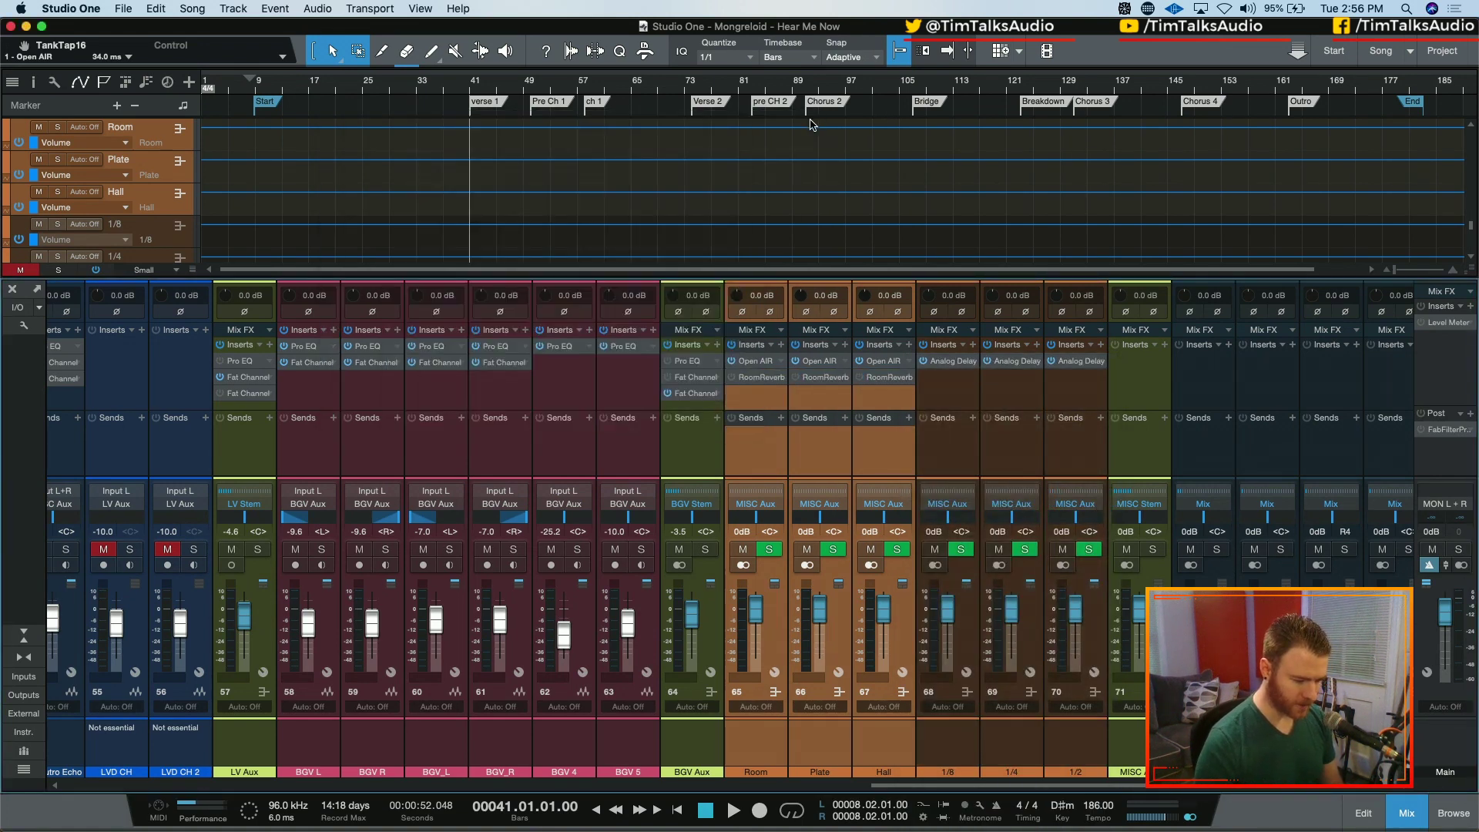
pyautogui.click(812, 121)
pyautogui.click(468, 101)
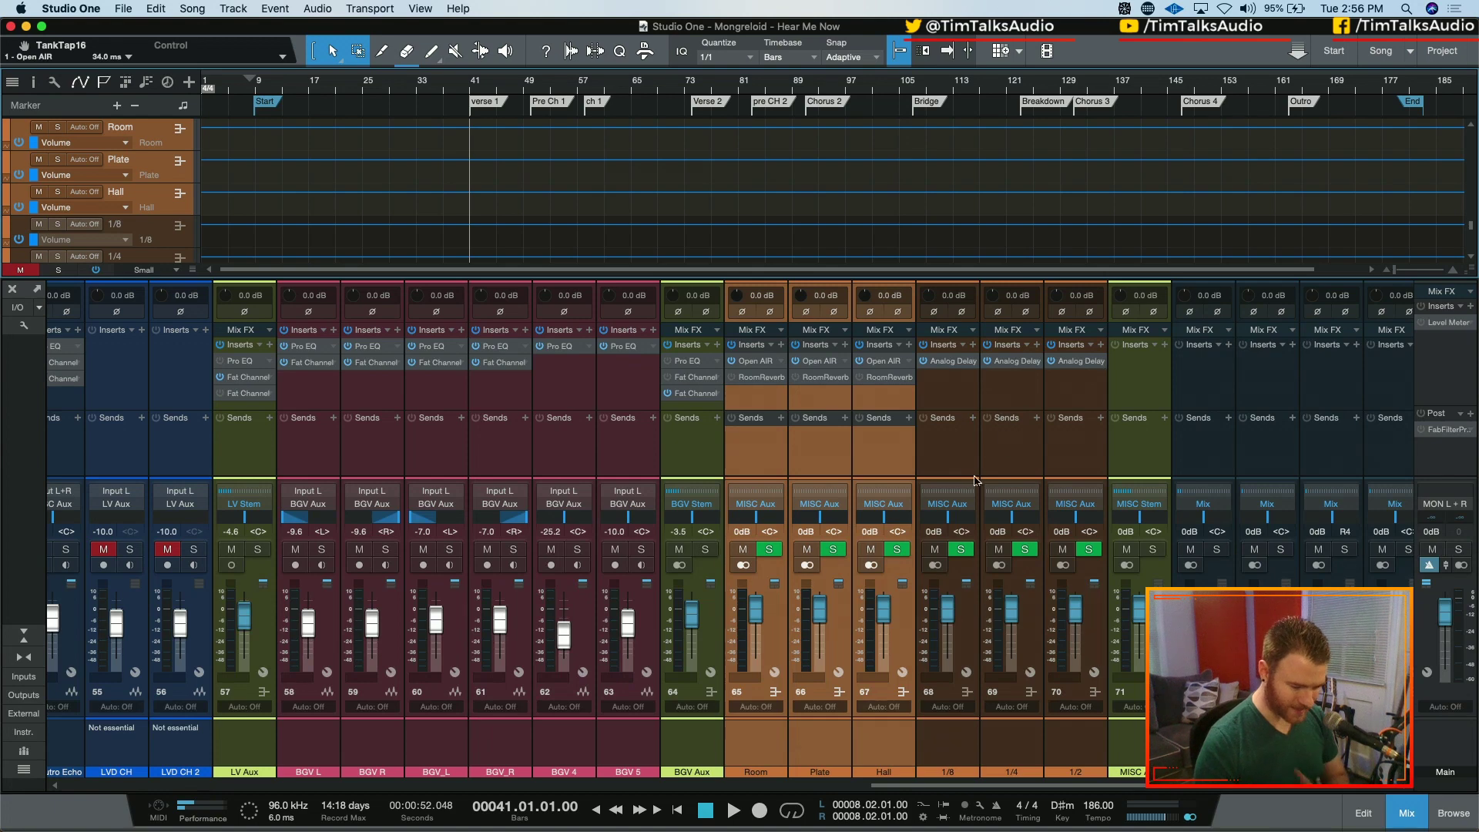
# - Insert Pro EQ on all six effect buses and move it ahead of Analog Delay on the delay buses
pyautogui.keyDown('shift'); pyautogui.click(1063, 466); pyautogui.keyUp('shift')
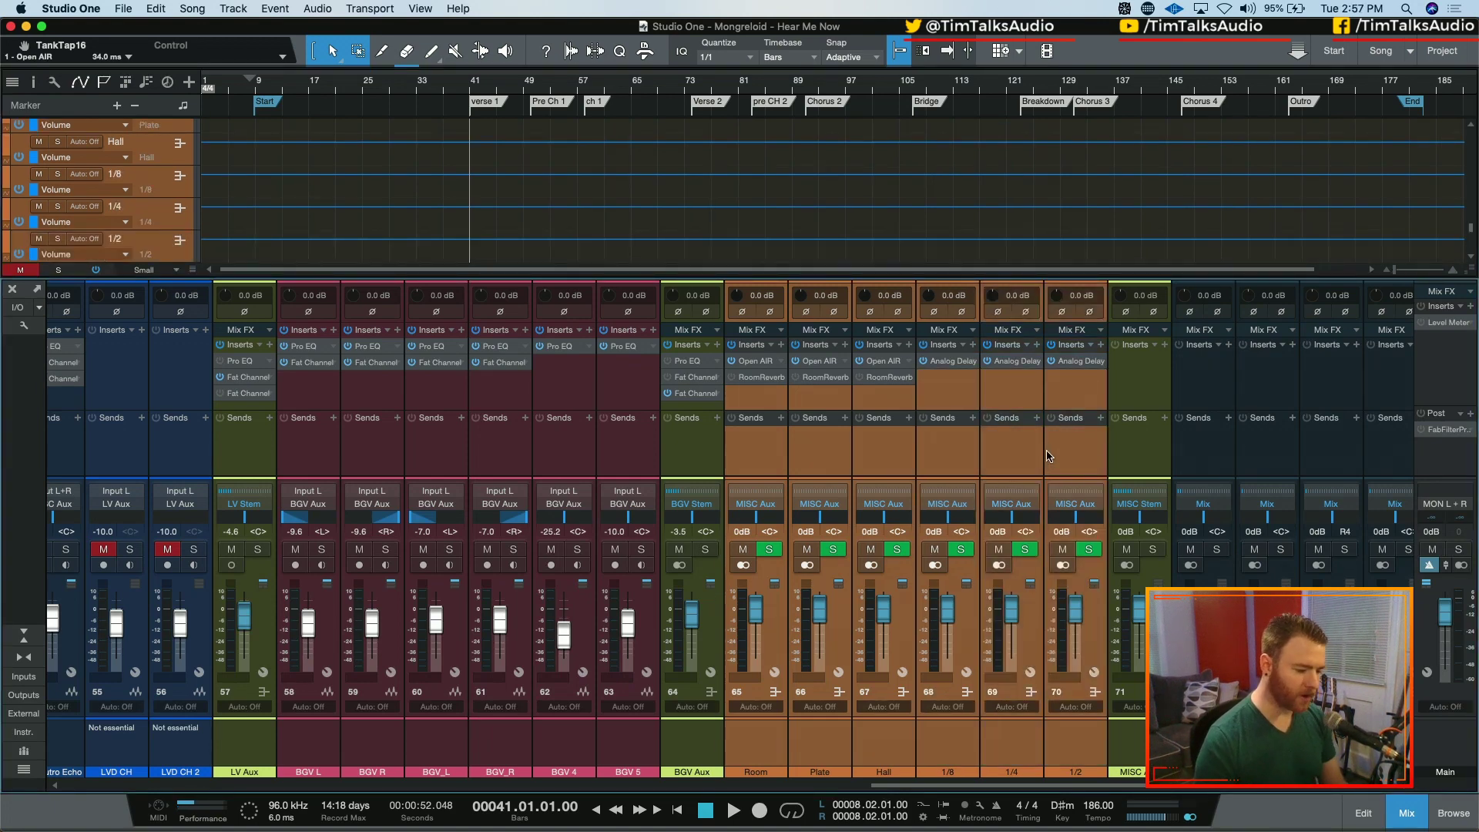
pyautogui.click(1102, 345)
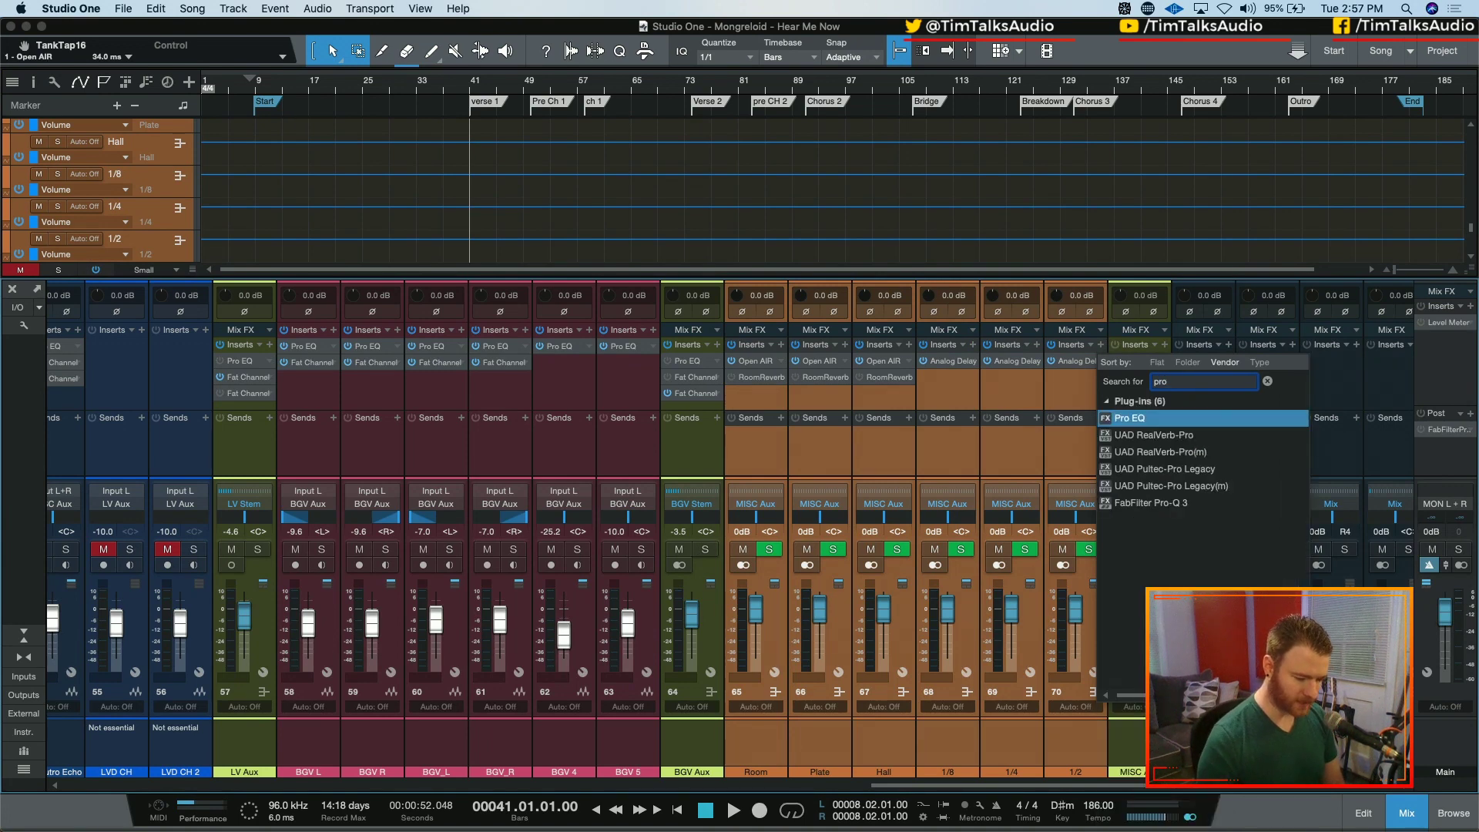
pyautogui.press('Return')
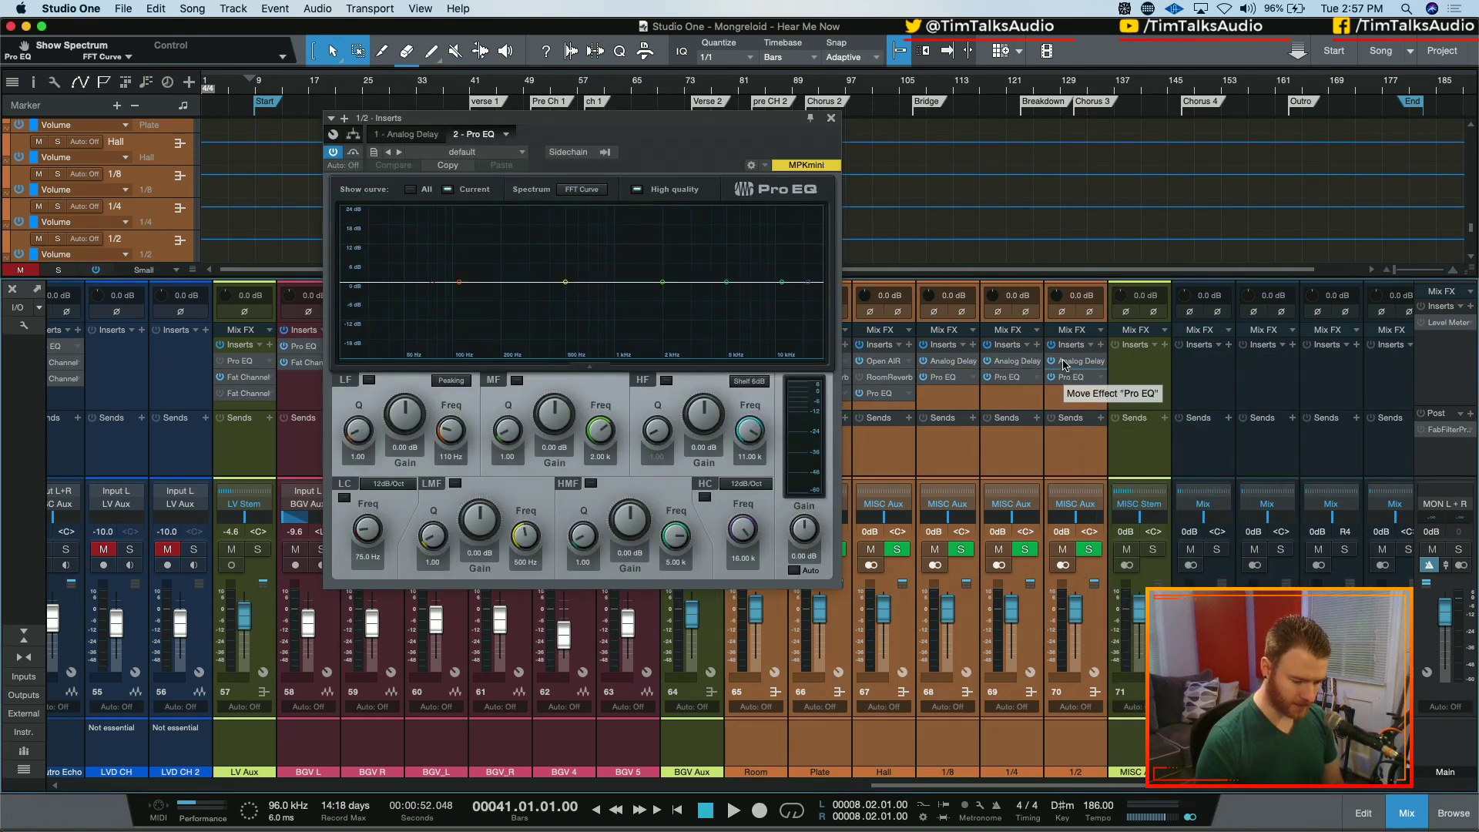
pyautogui.moveTo(1064, 365); pyautogui.dragTo(1064, 360)
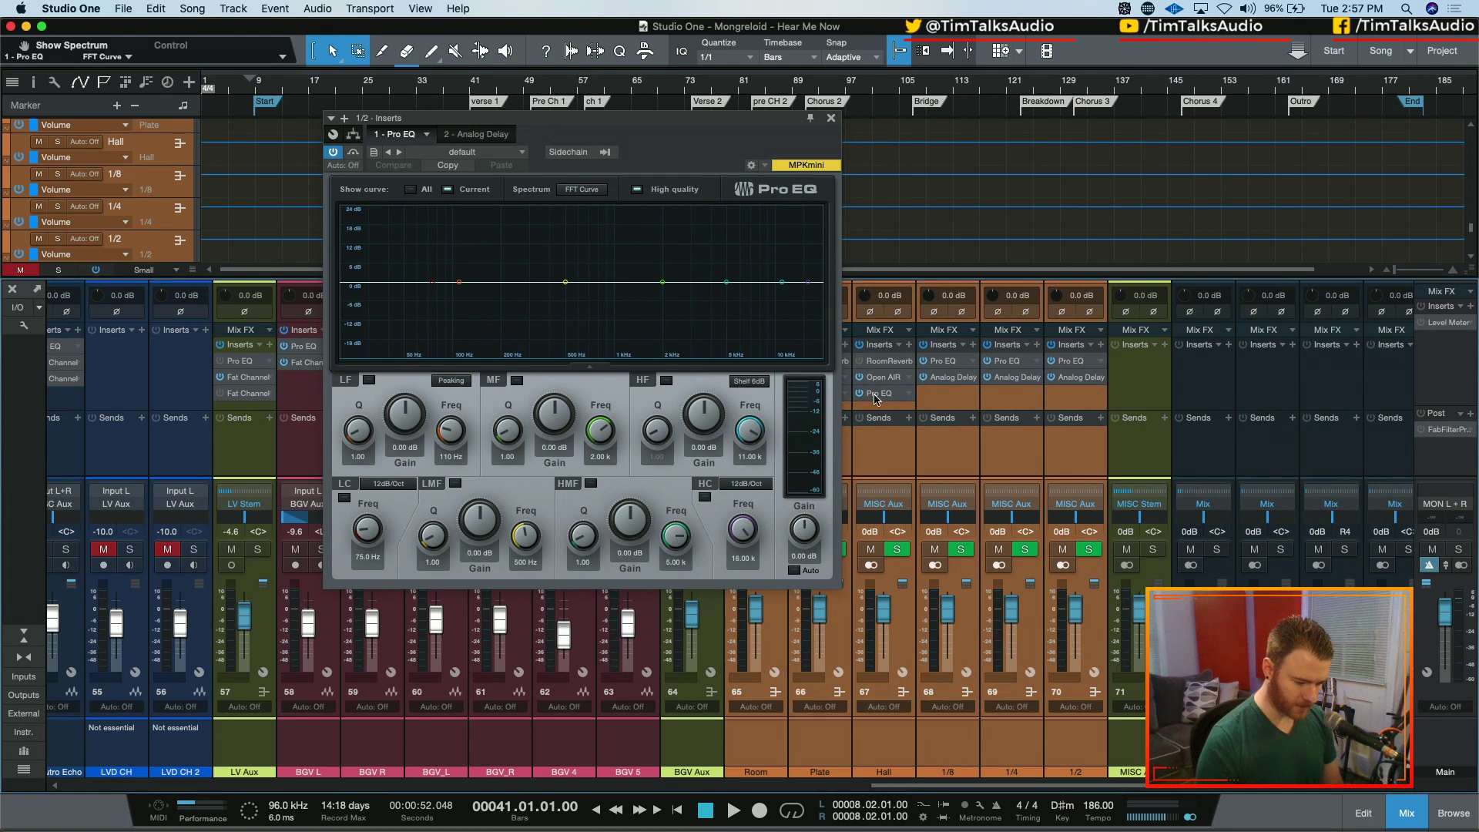
# - Select the Room, Plate and Hall buses and move Pro EQ to the first position of their effect chains
pyautogui.click(949, 400)
pyautogui.click(894, 462)
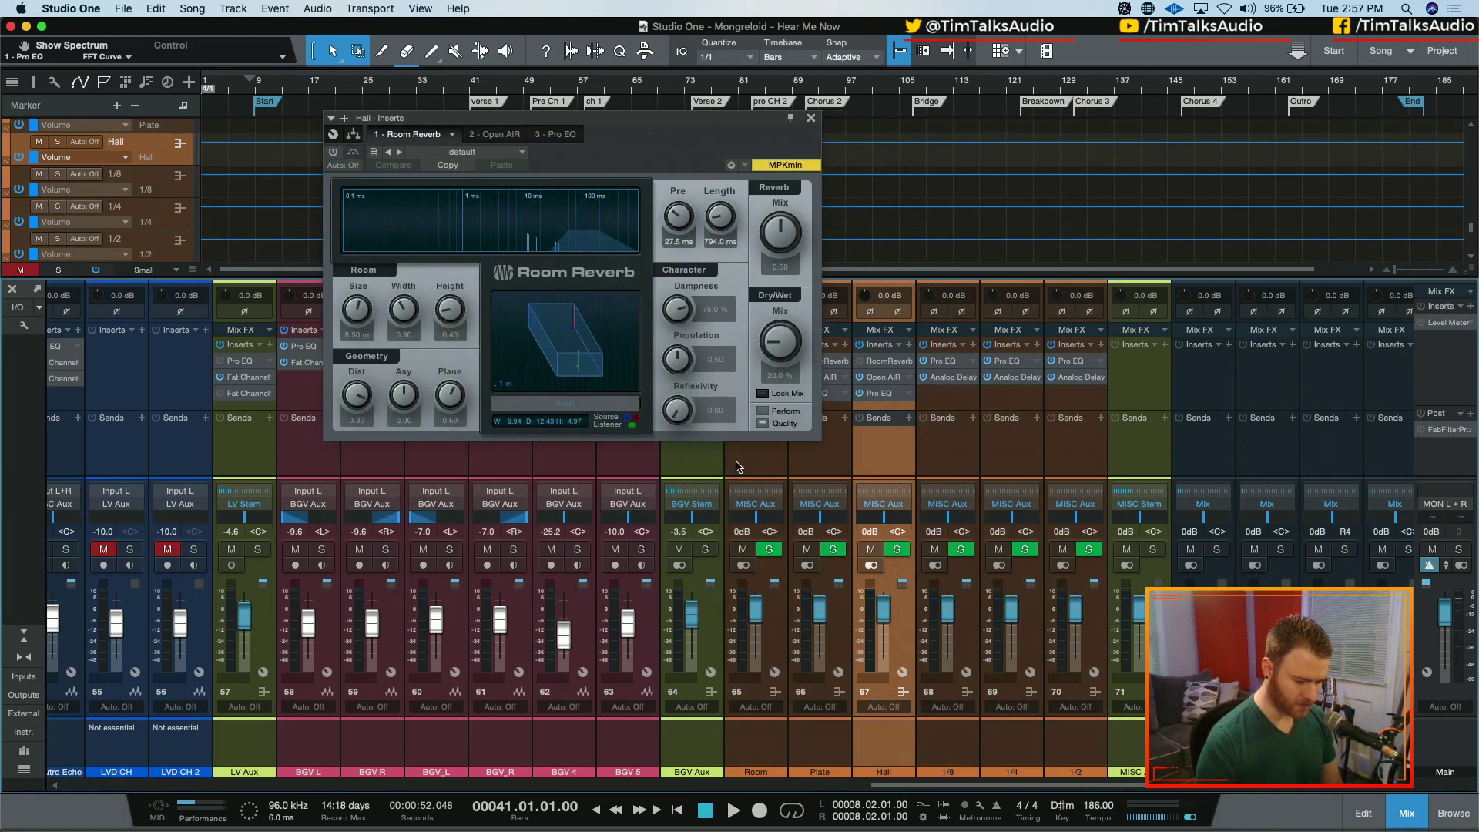
pyautogui.keyDown('shift'); pyautogui.click(755, 461); pyautogui.keyUp('shift')
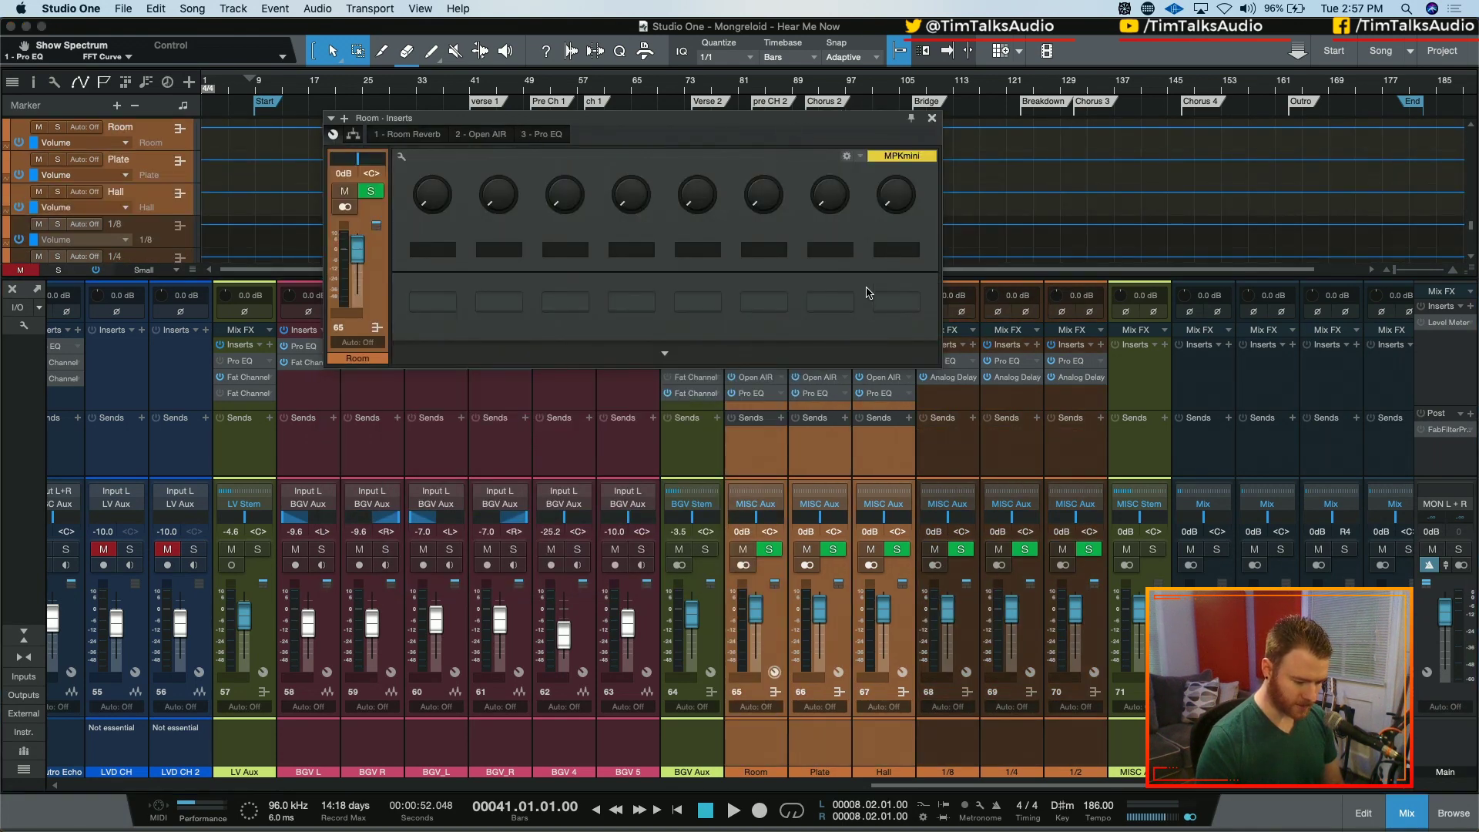
pyautogui.click(931, 118)
pyautogui.moveTo(884, 365); pyautogui.dragTo(886, 362)
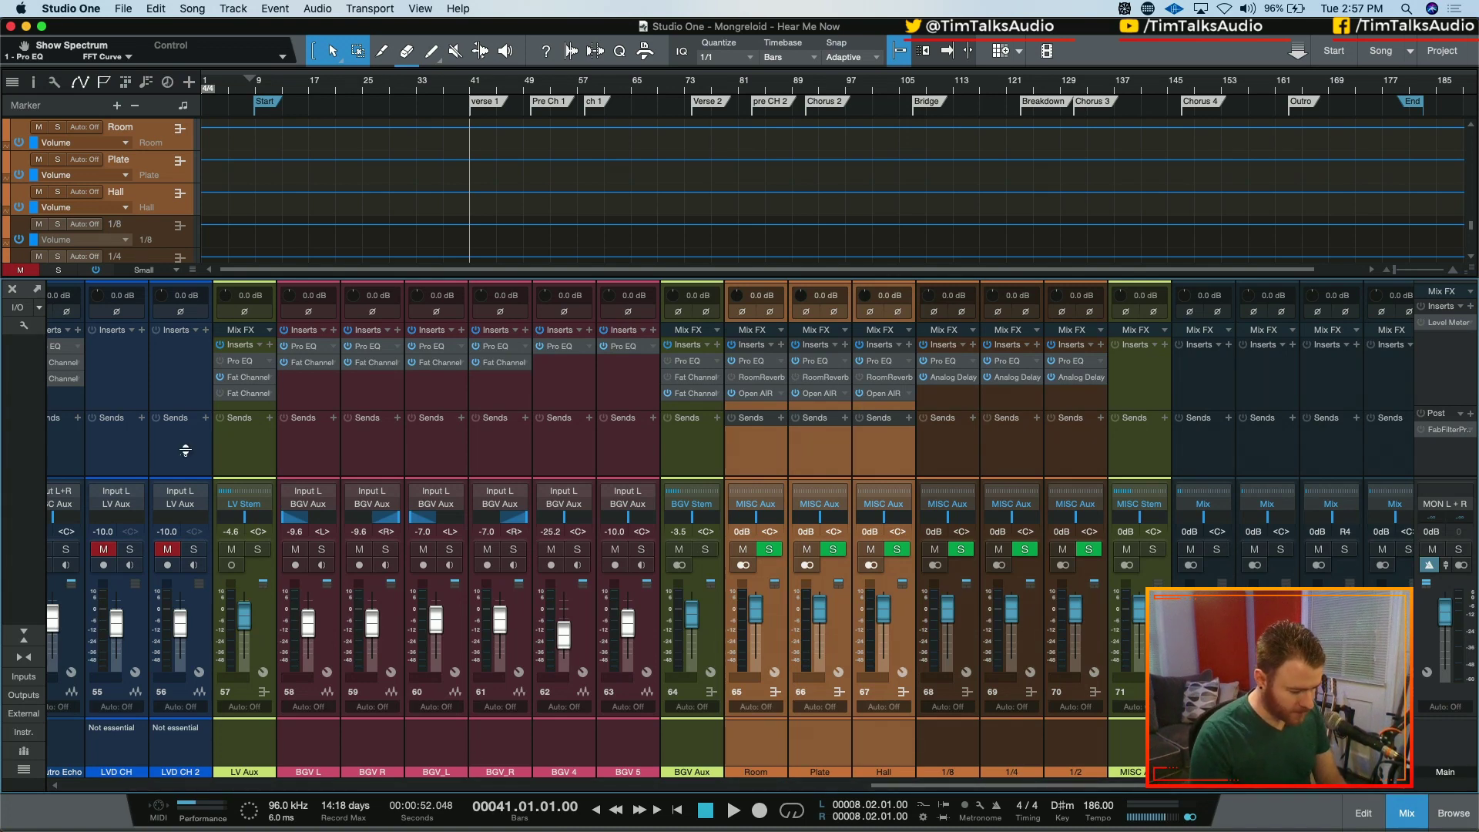
# - Add a send from the LV Aux channel to the 1/4 delay bus
pyautogui.click(271, 431)
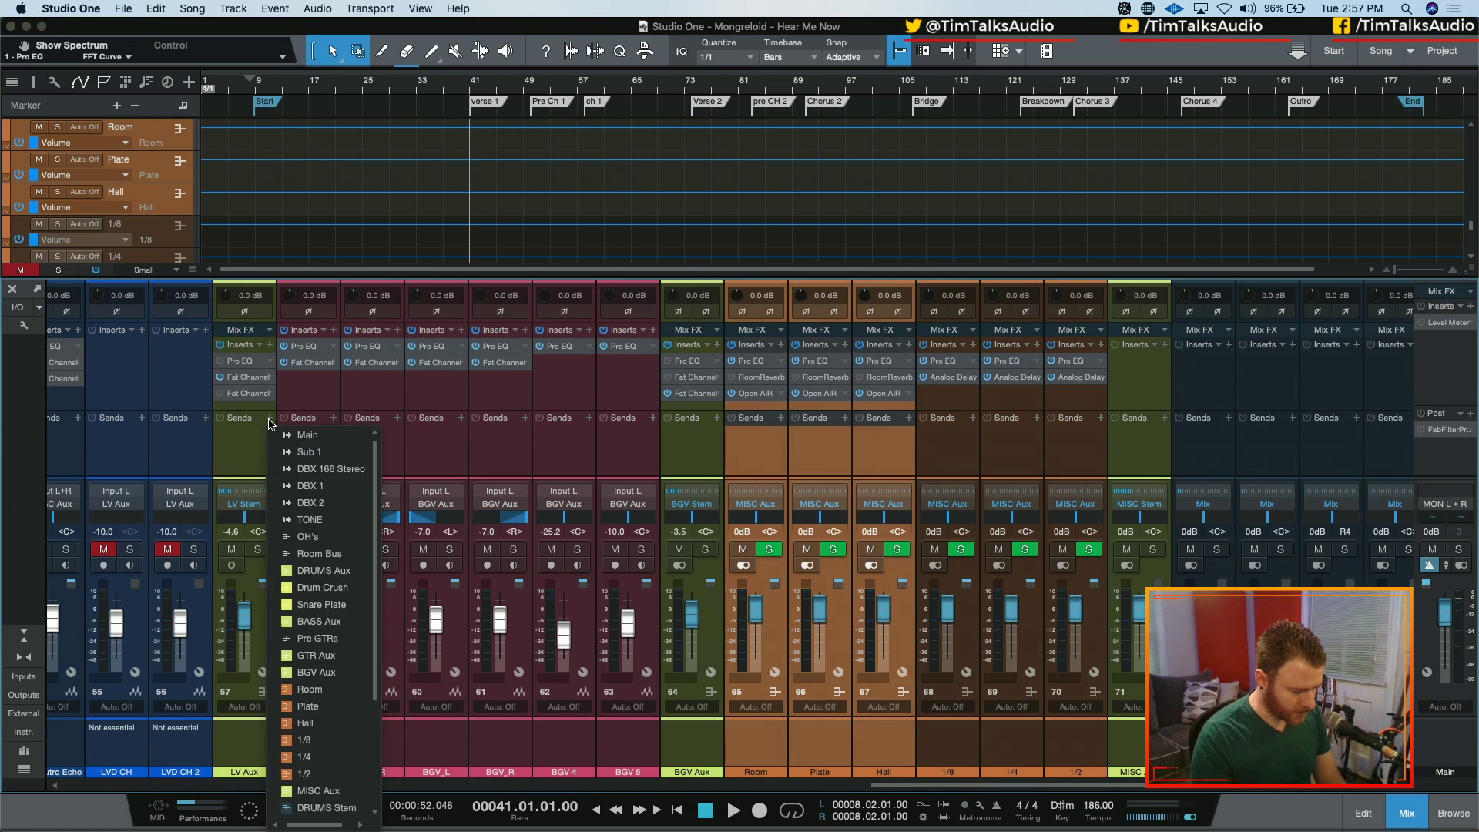
pyautogui.click(340, 741)
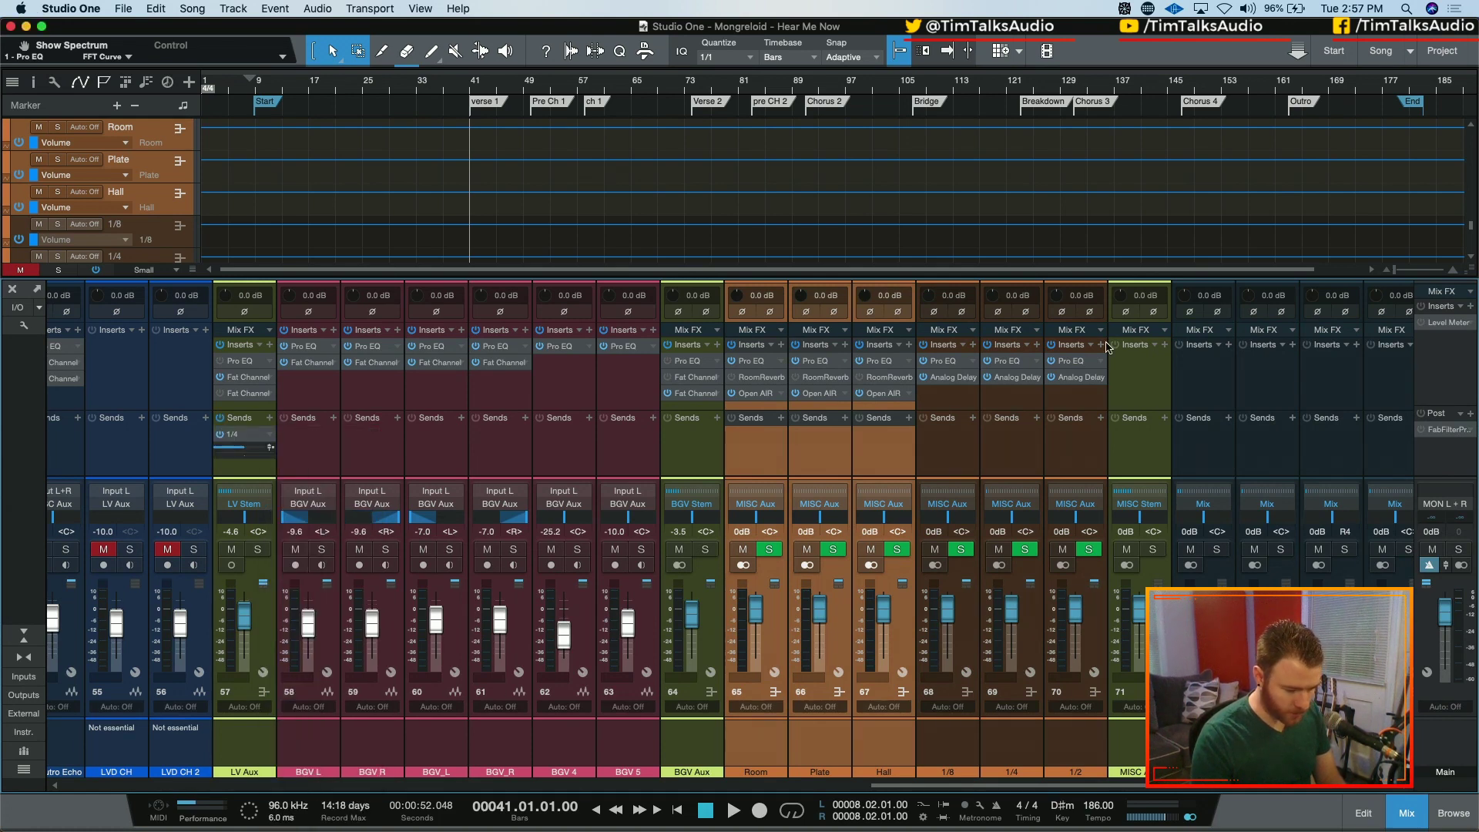
# - On the 1/4 bus's Analog Delay, turn the high cut off, set the feedback width to Stereo and saturation to 11.0 %
pyautogui.click(1003, 399)
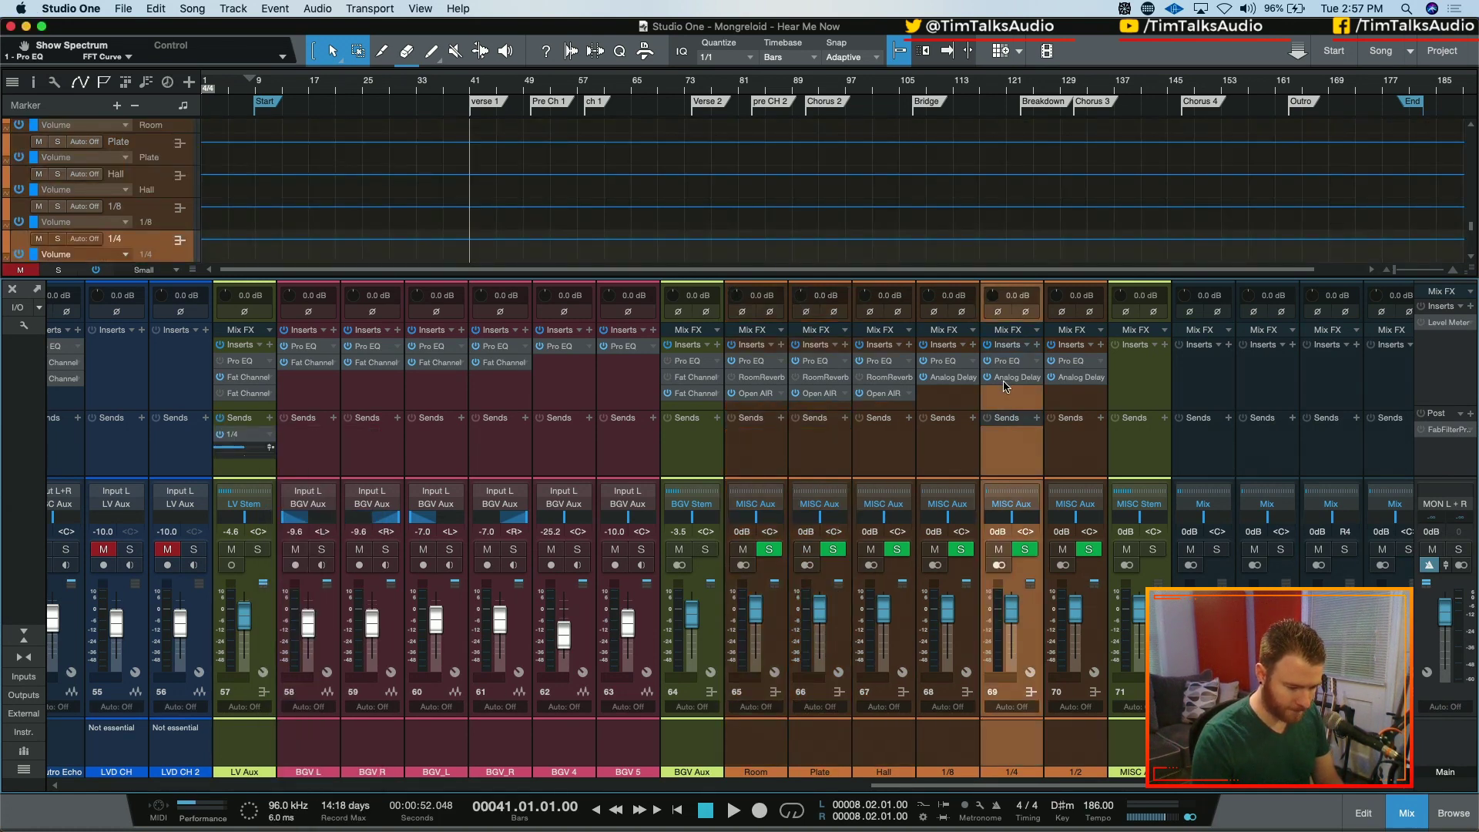
pyautogui.click(1005, 379)
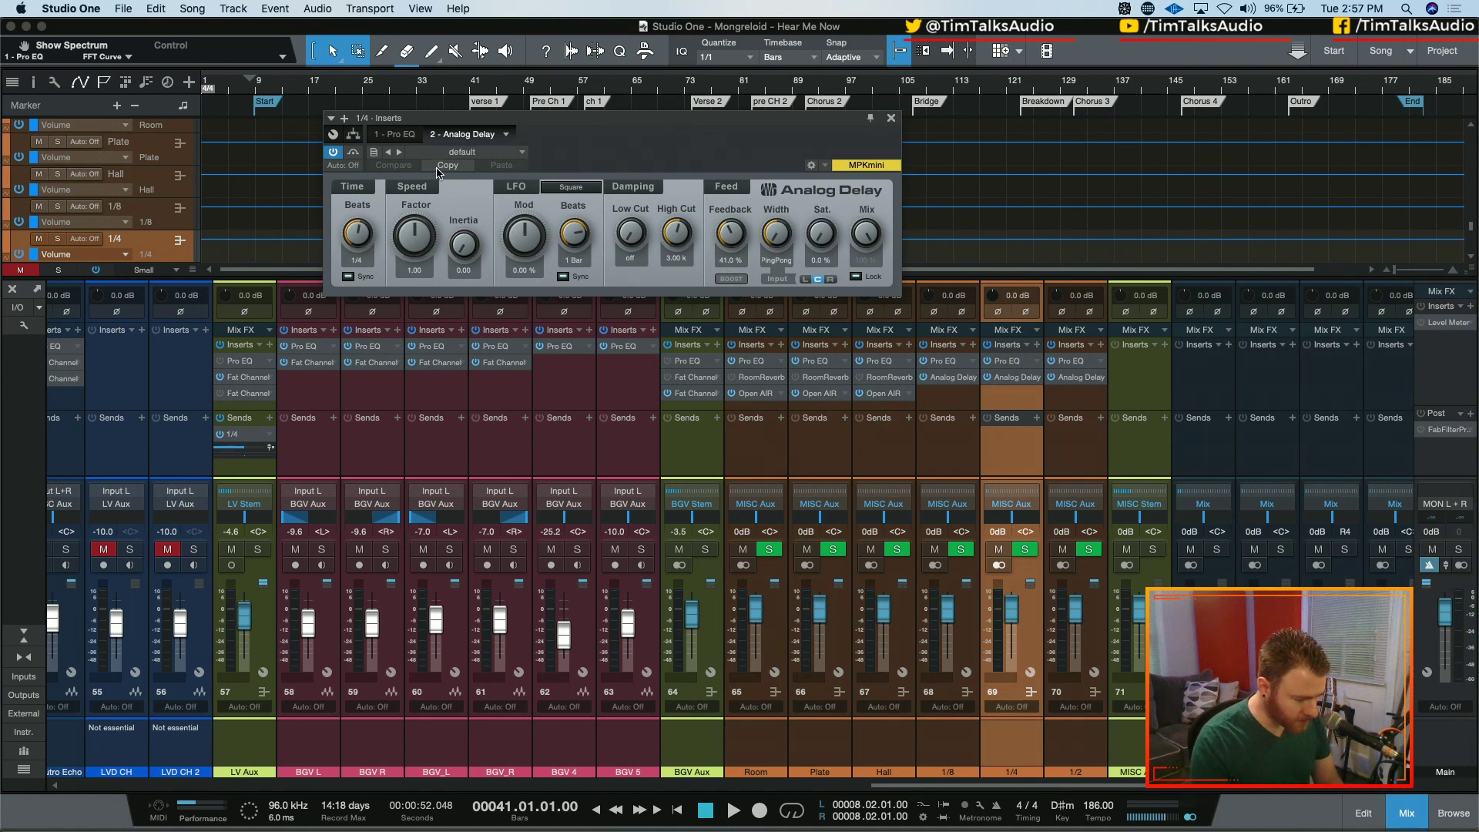
pyautogui.click(636, 233)
pyautogui.doubleClick(677, 233)
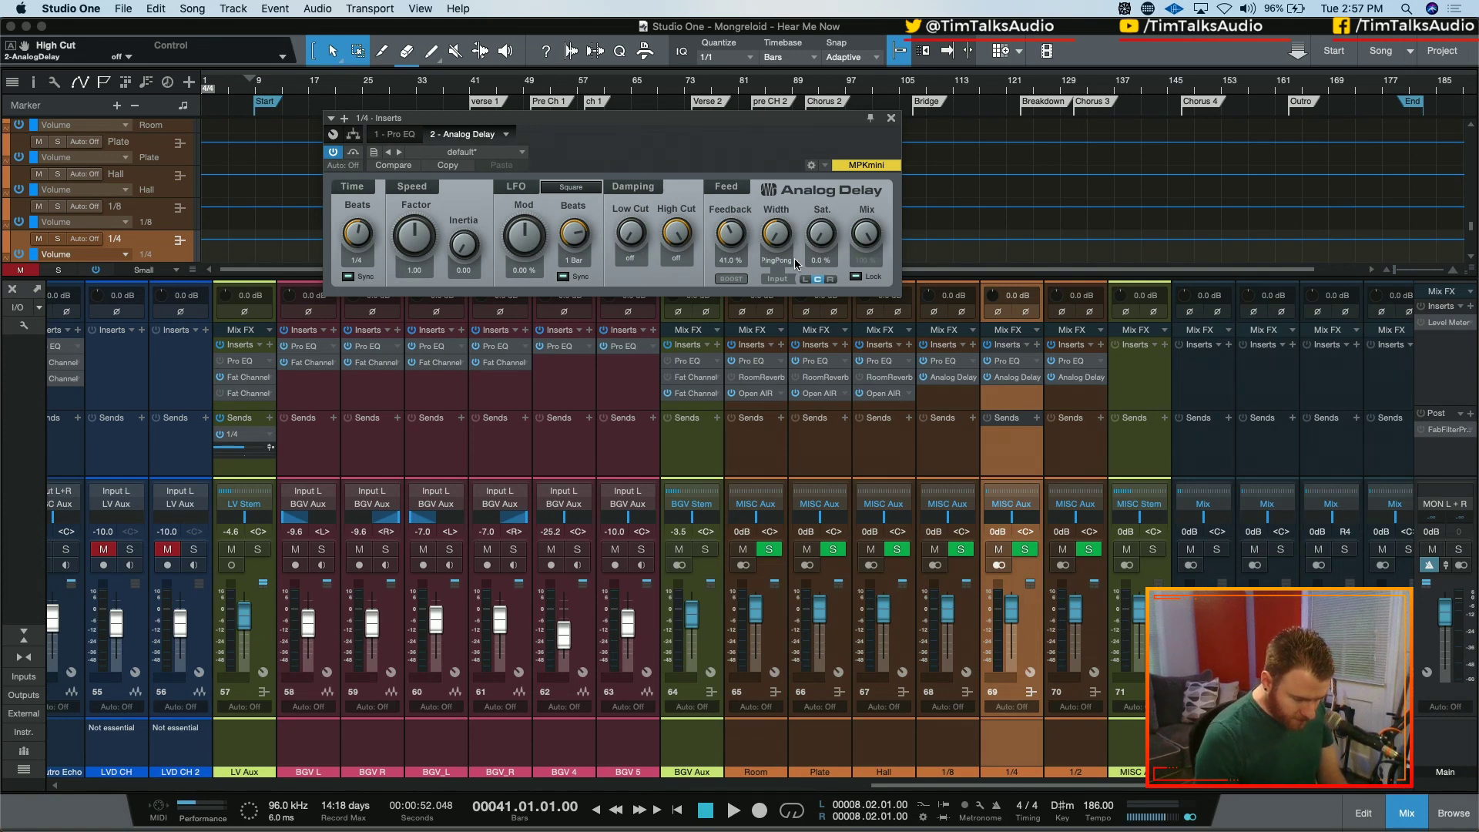
pyautogui.moveTo(772, 241); pyautogui.dragTo(769, 23)
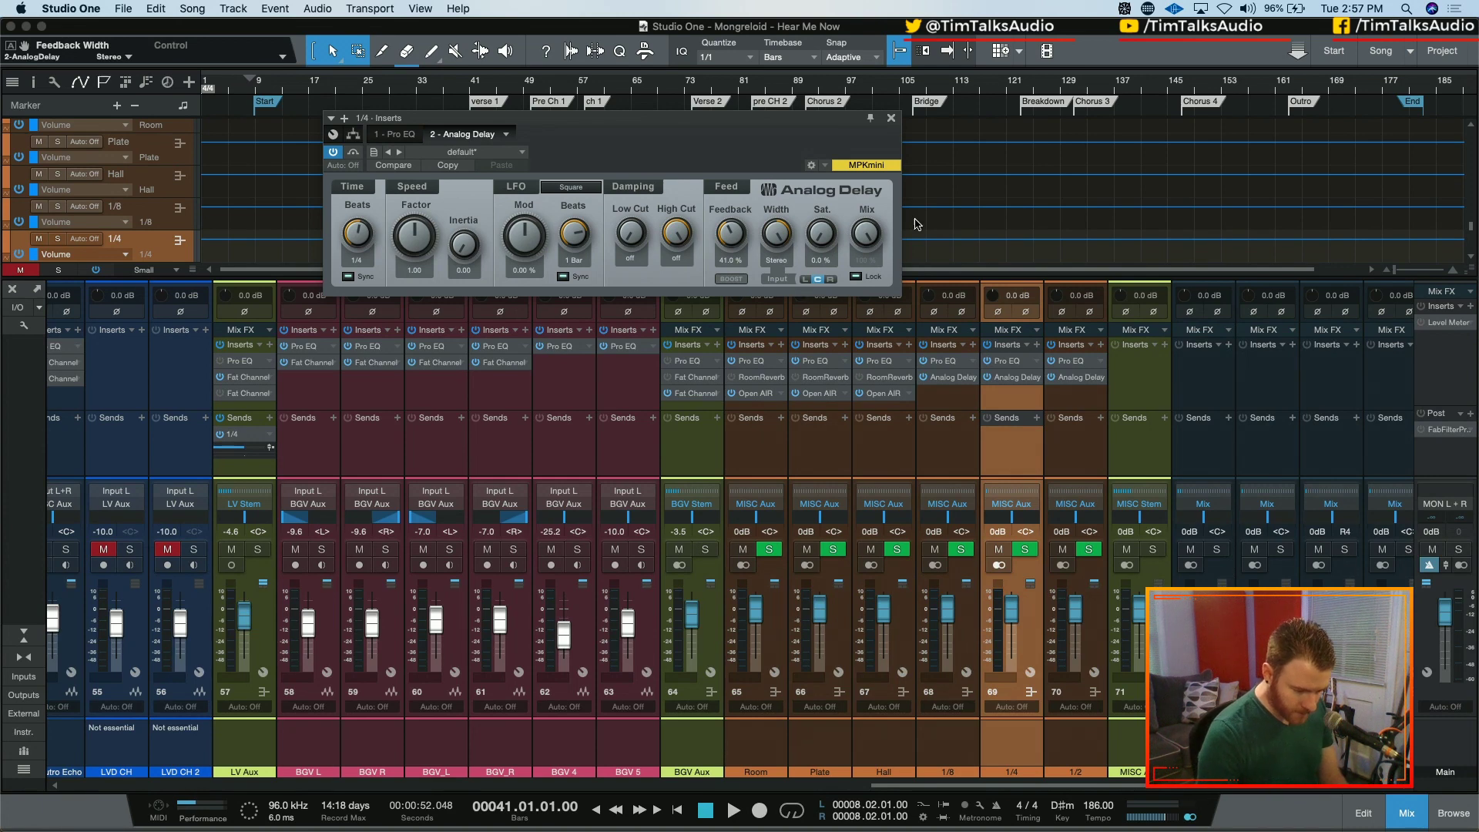
pyautogui.moveTo(823, 241); pyautogui.dragTo(821, 216)
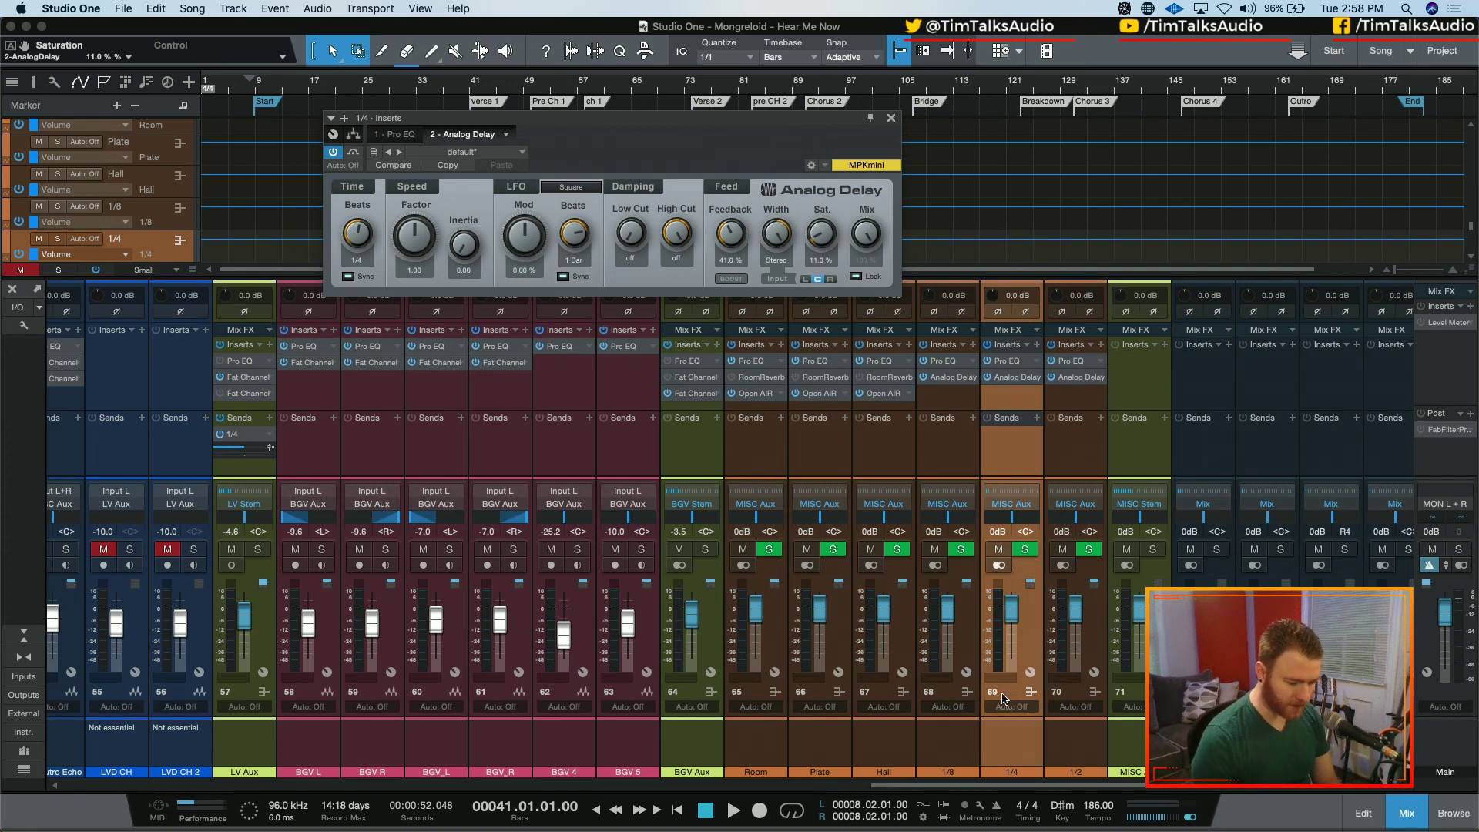
# - Solo LV Aux, make the MISC Aux bus solo-safe and play the vocal delay from bar 41
pyautogui.click(258, 549)
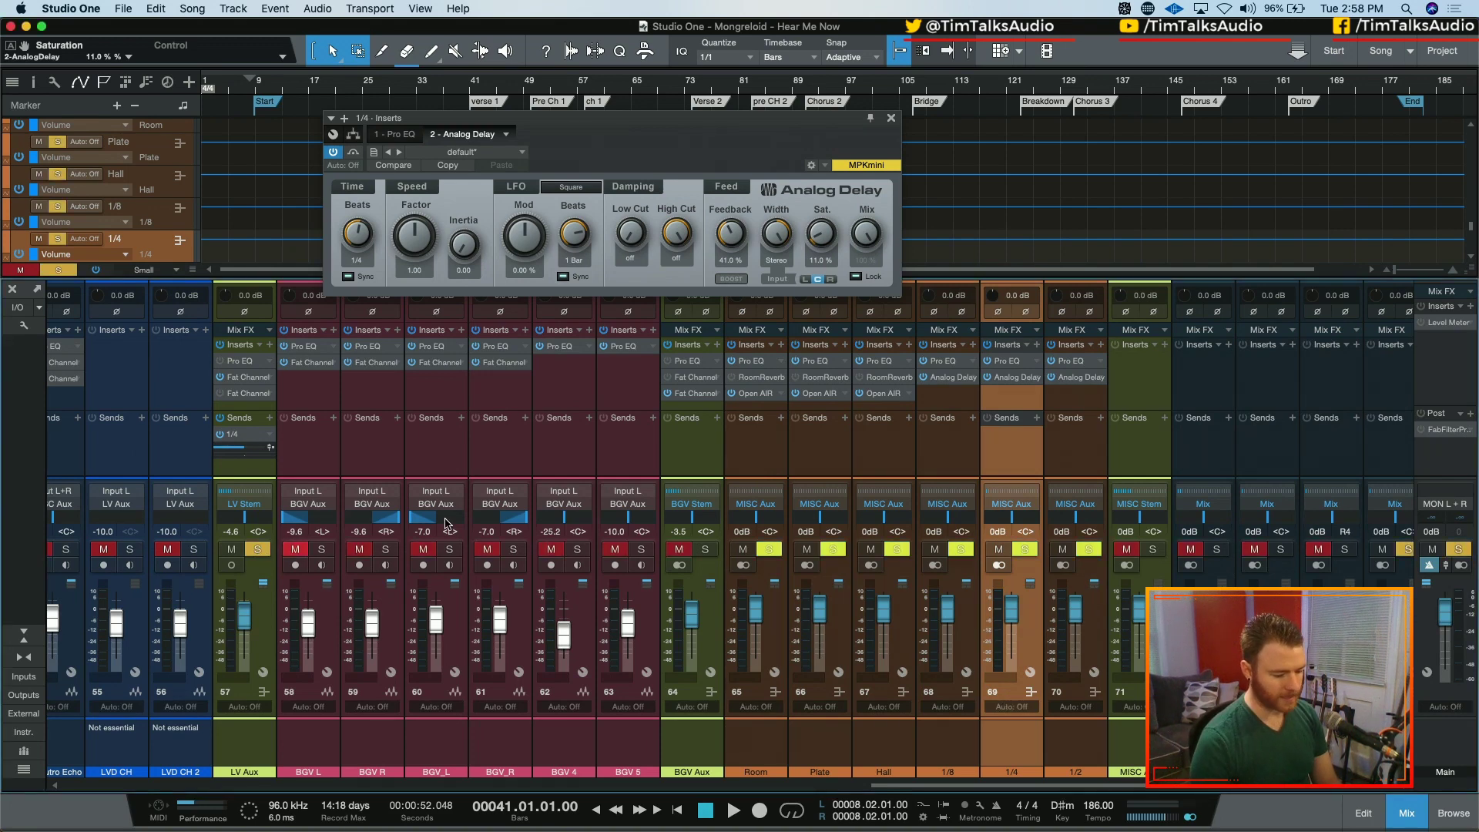
pyautogui.press('space')
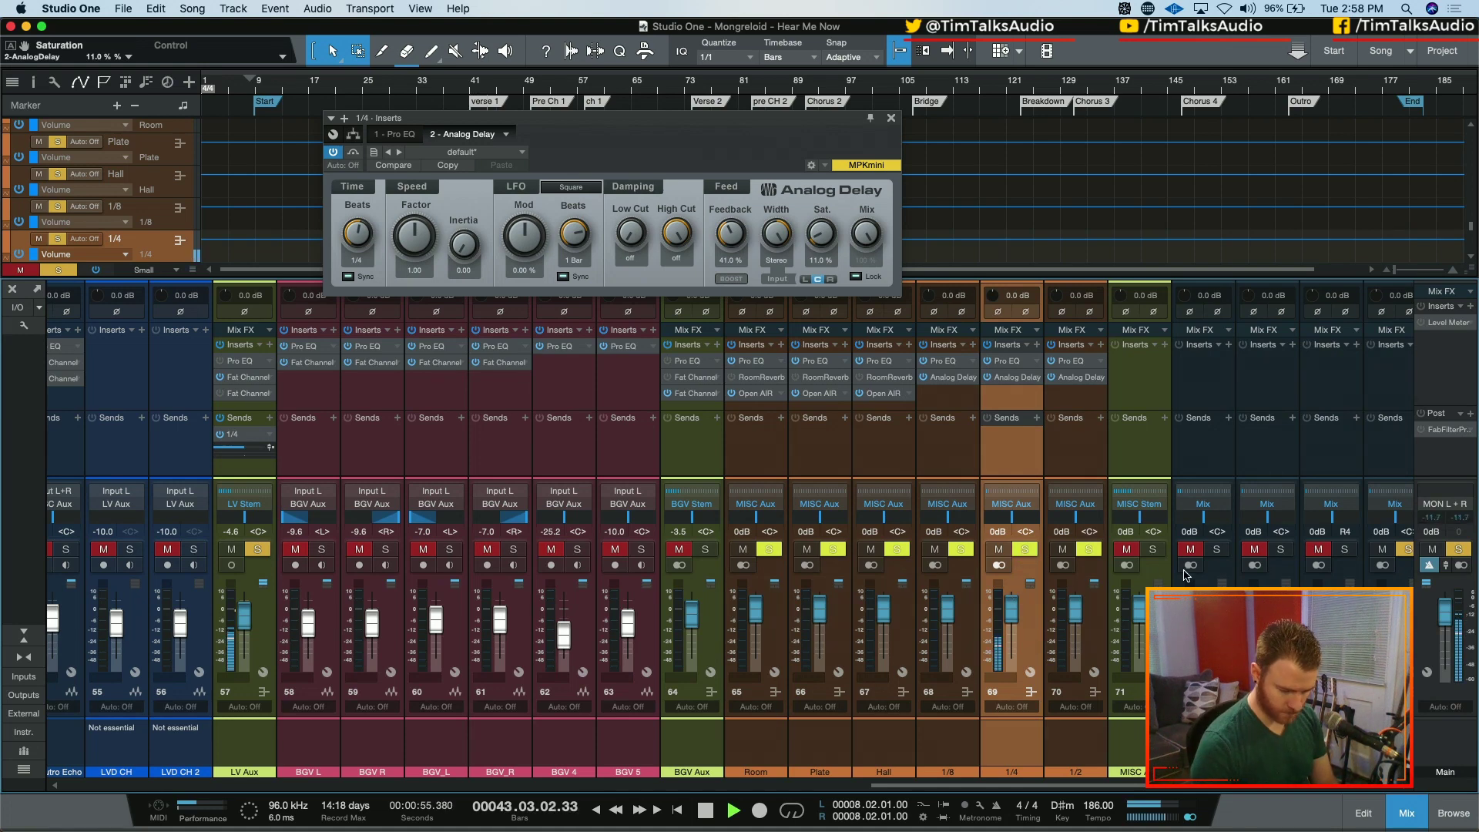
pyautogui.click(1152, 550)
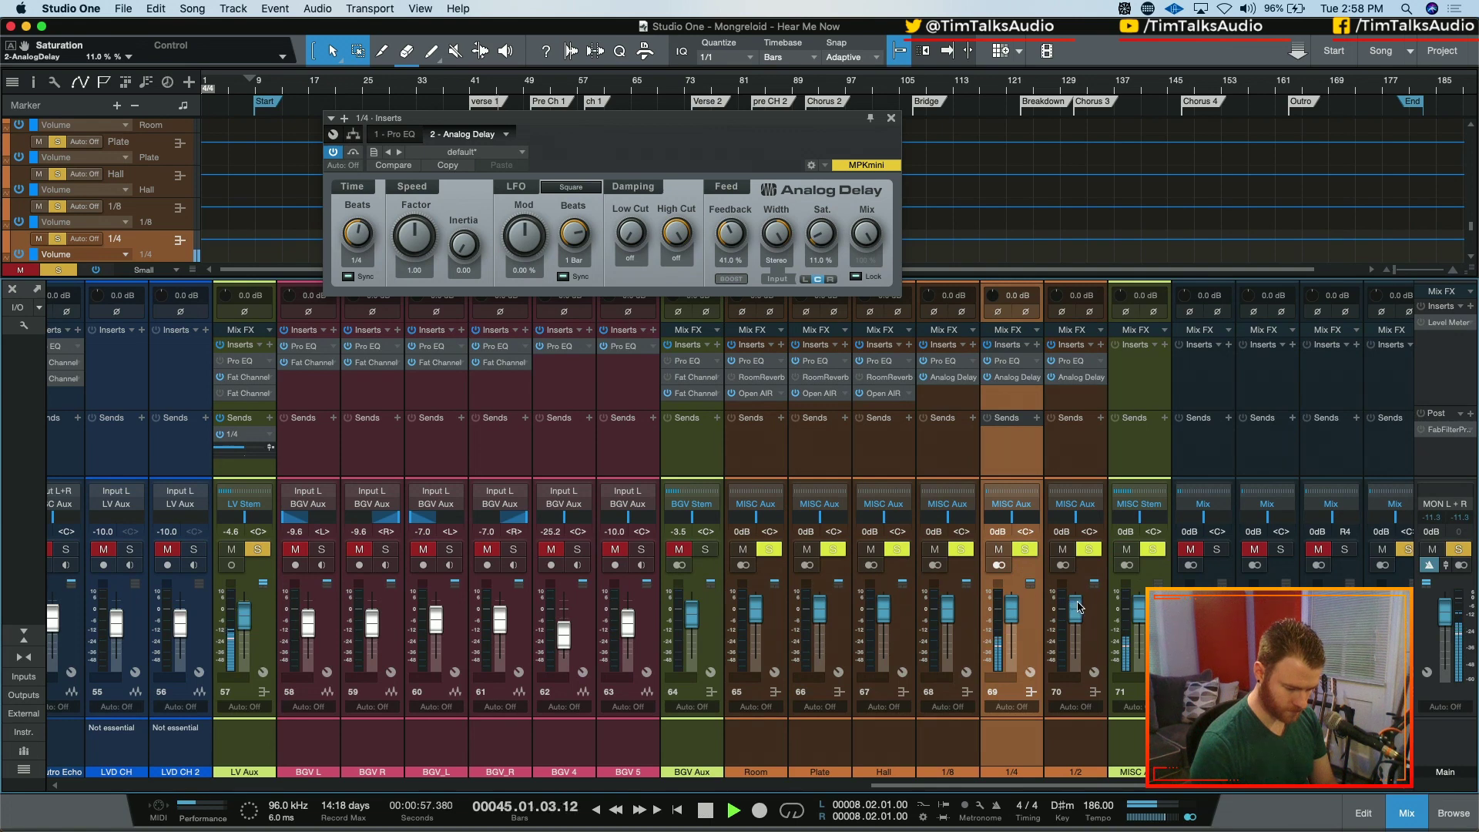
pyautogui.press('space')
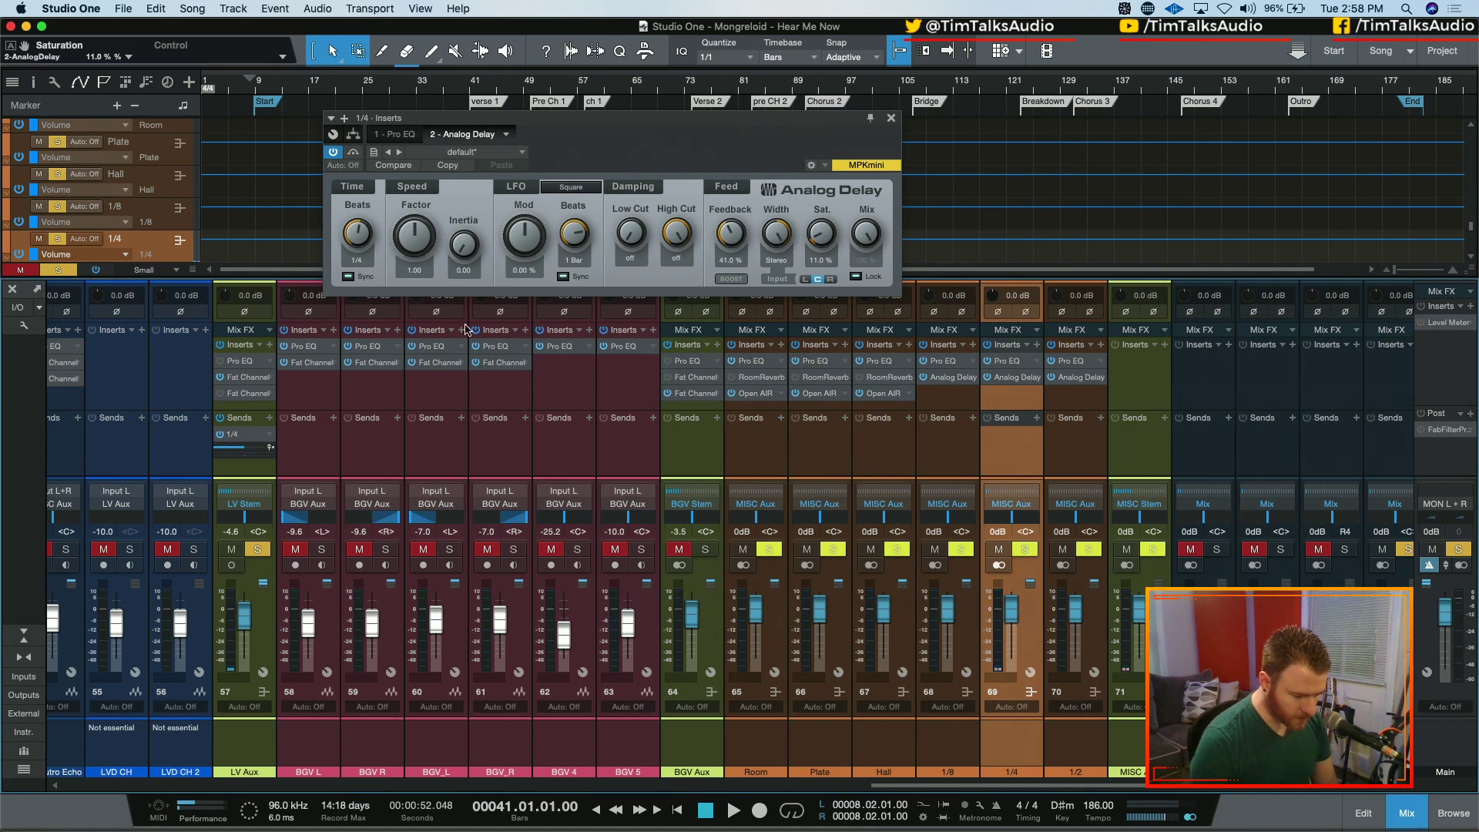
pyautogui.press('space')
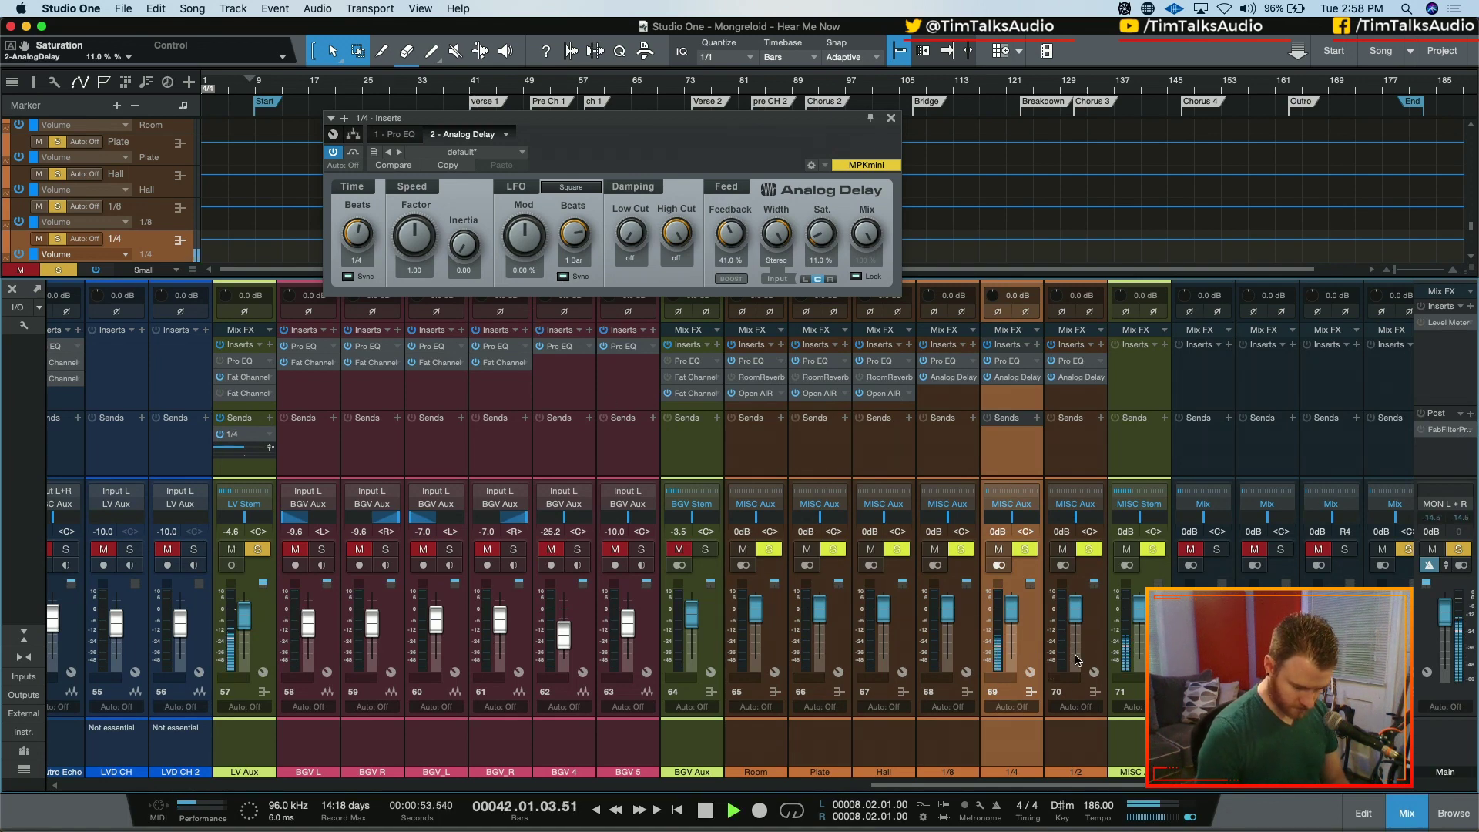
pyautogui.press('space')
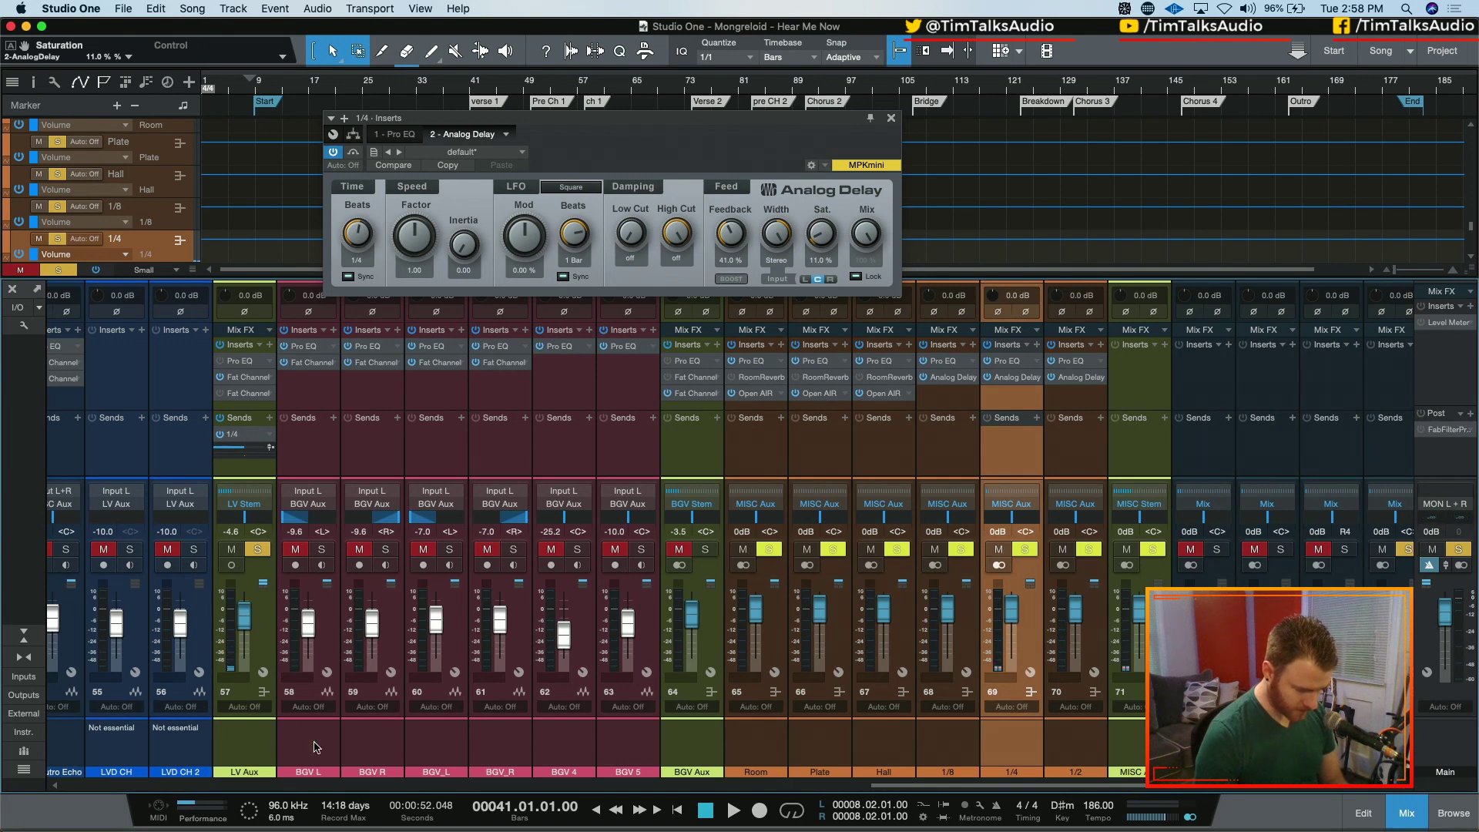
# - Check the soloed delay's signal path across the mixer during playback and compare with the LV Aux 1/4 send bypassed
pyautogui.hscroll(-5, 420, 791)
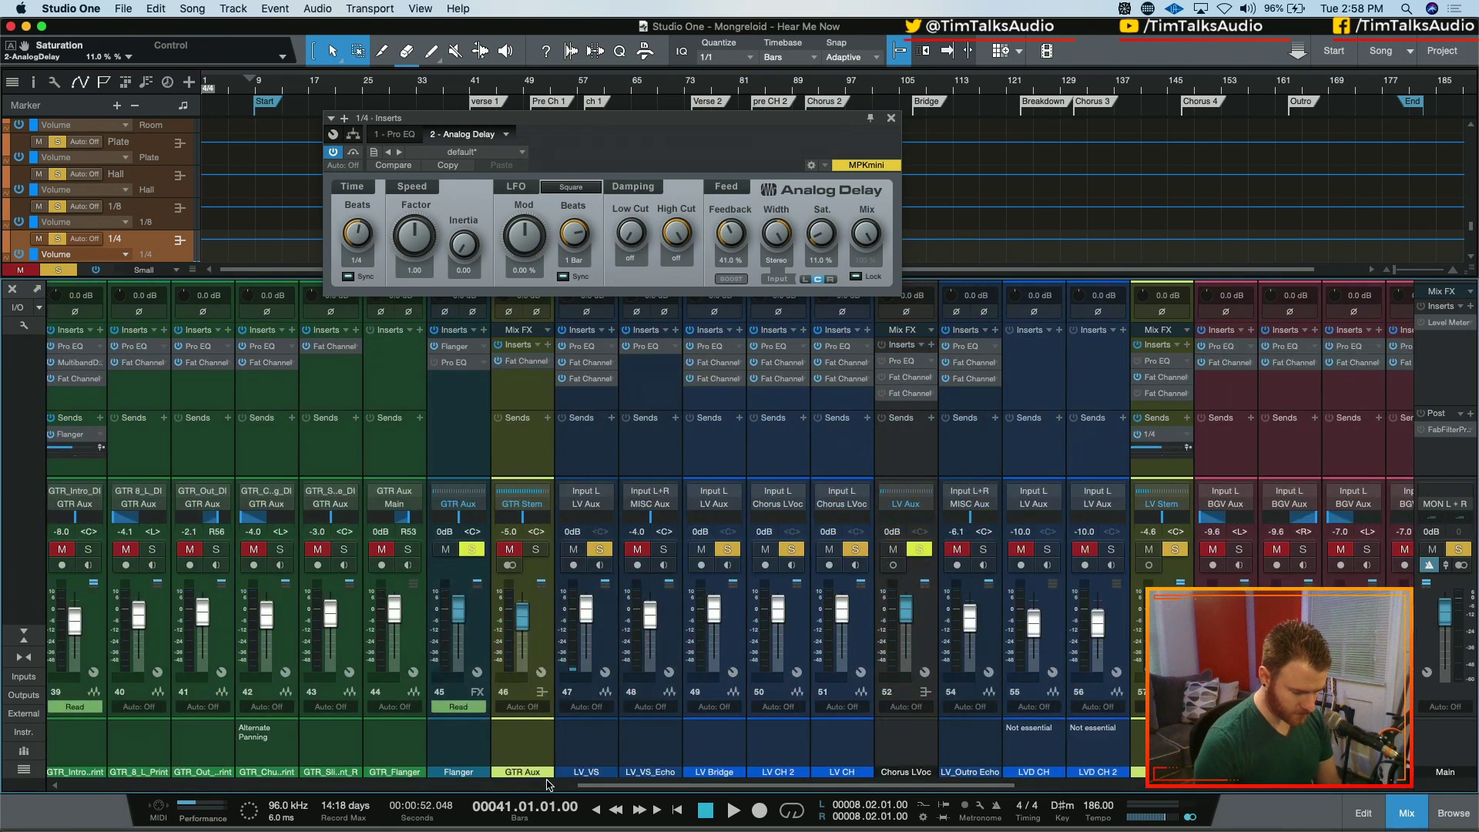
pyautogui.moveTo(663, 786); pyautogui.dragTo(978, 778)
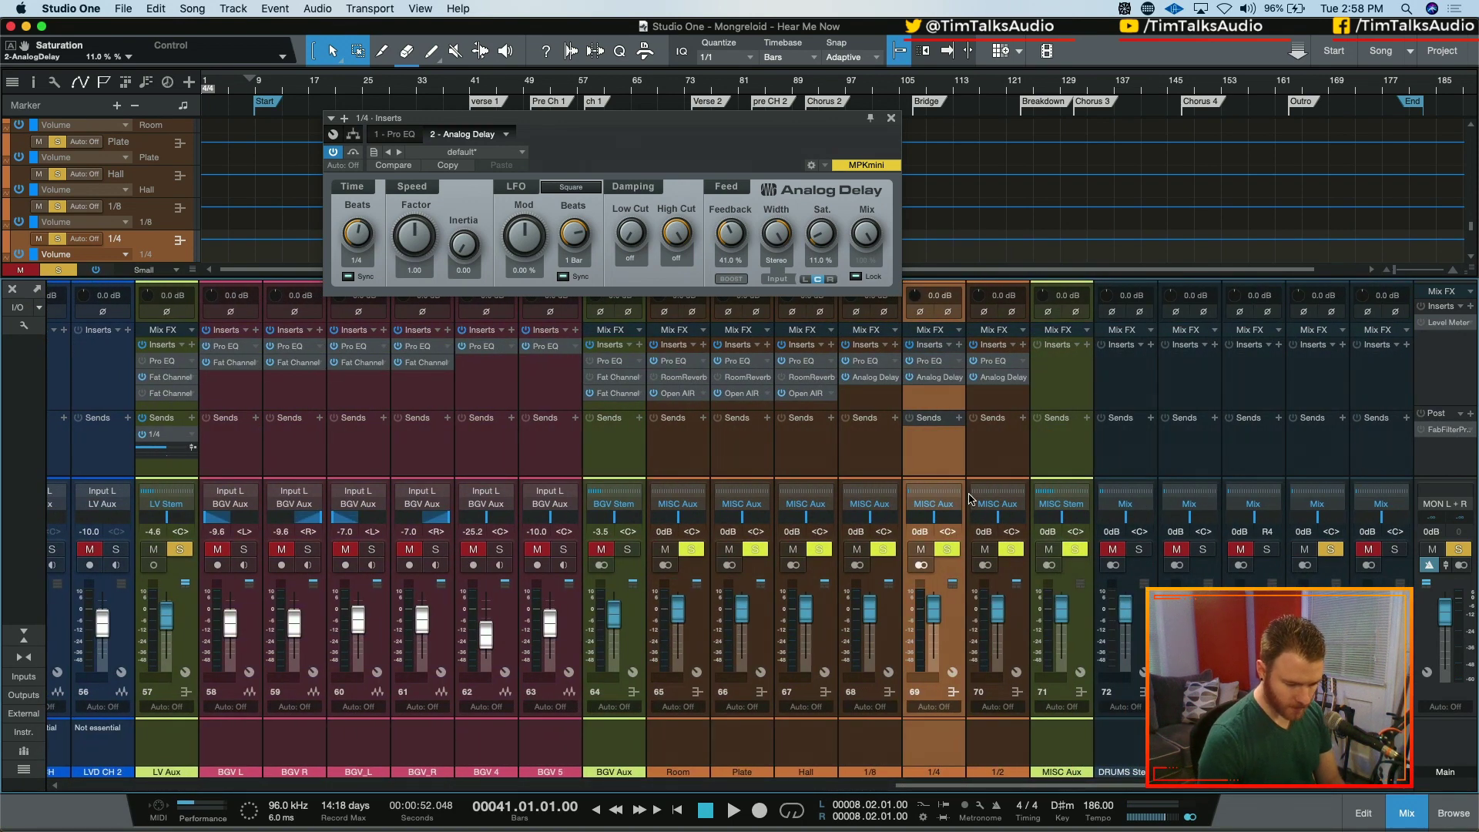
pyautogui.hscroll(5, 1063, 795)
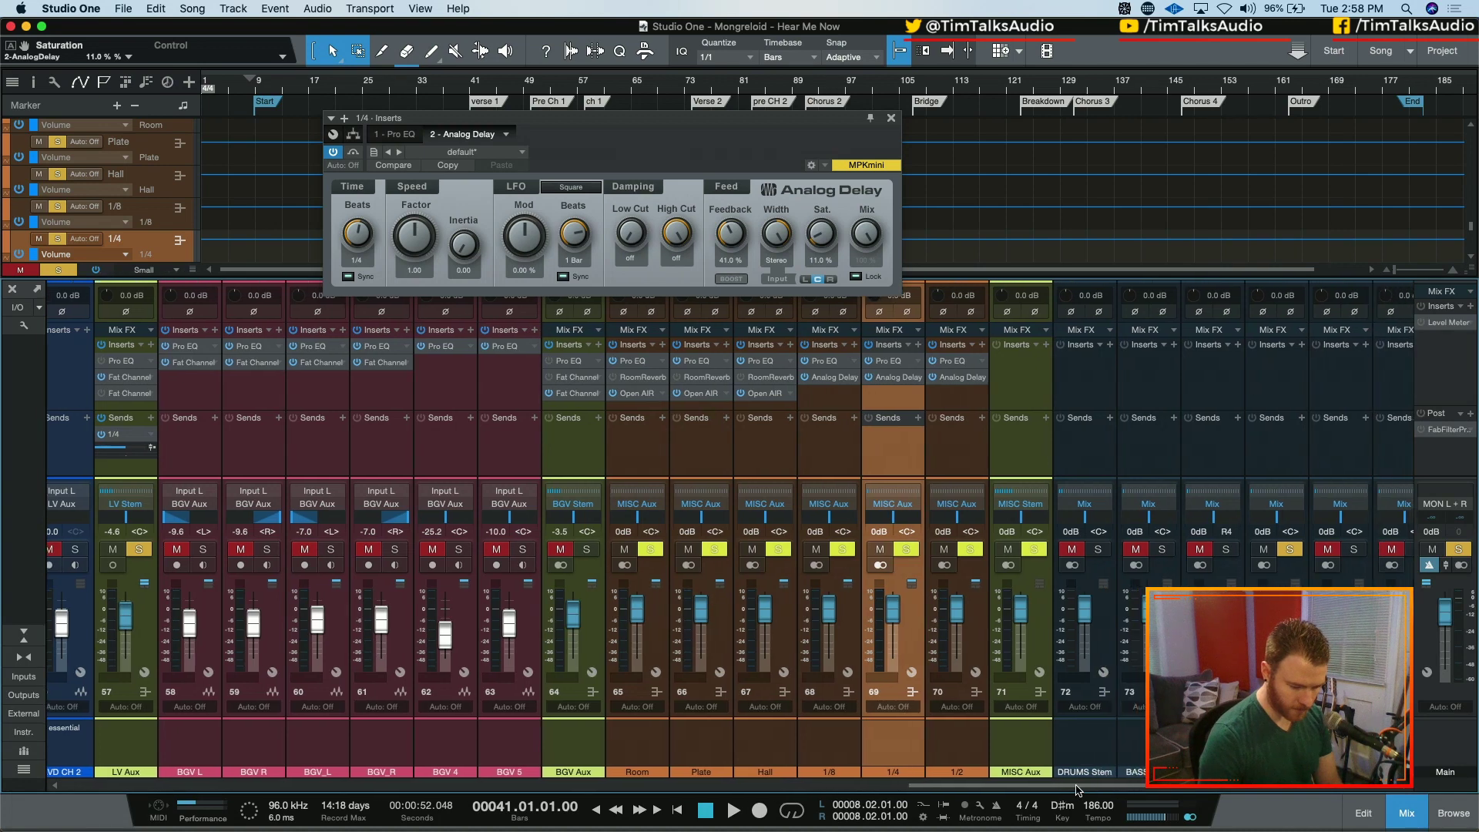
pyautogui.press('space')
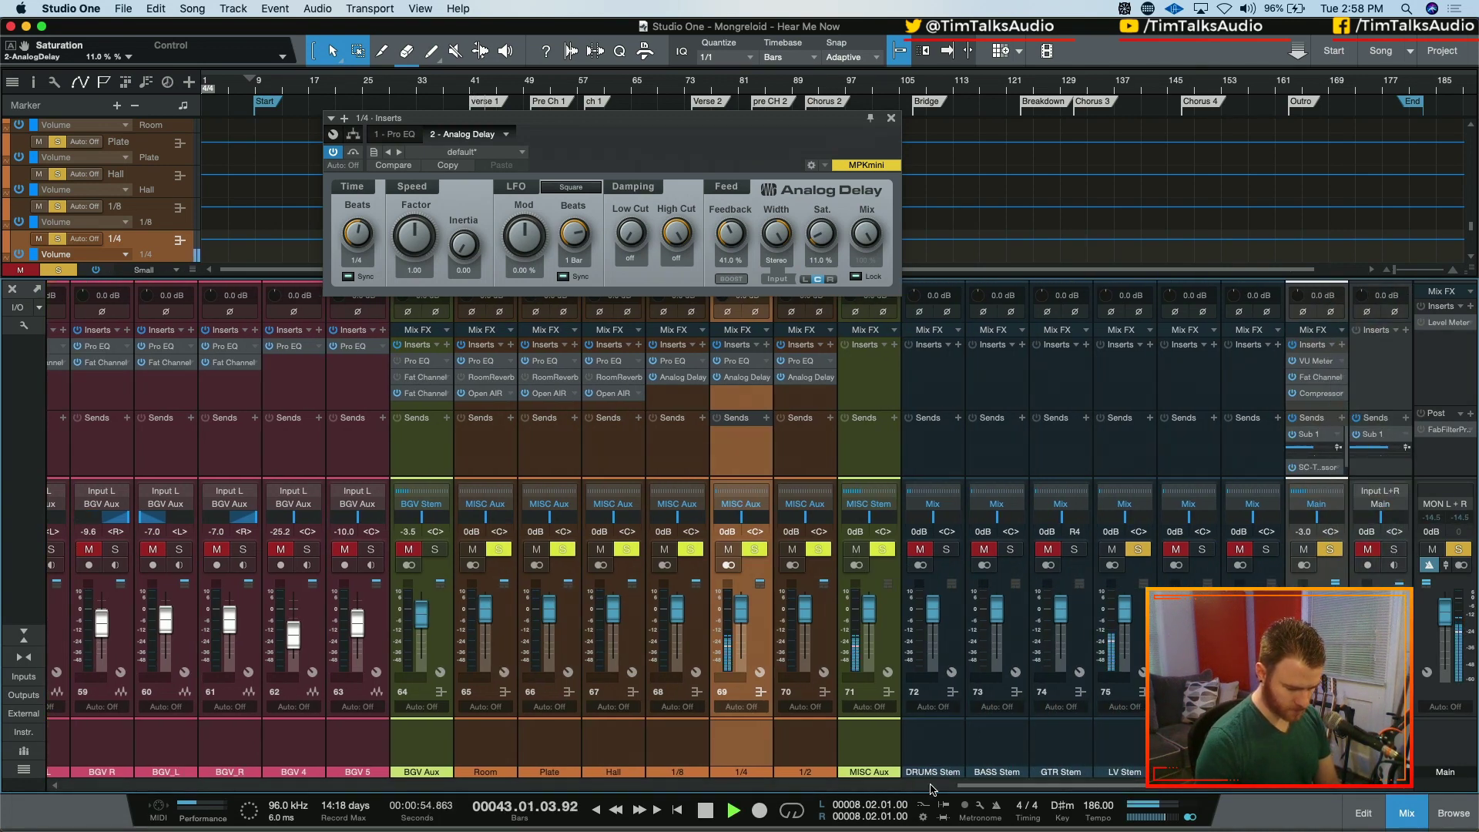
pyautogui.moveTo(961, 791); pyautogui.dragTo(901, 792)
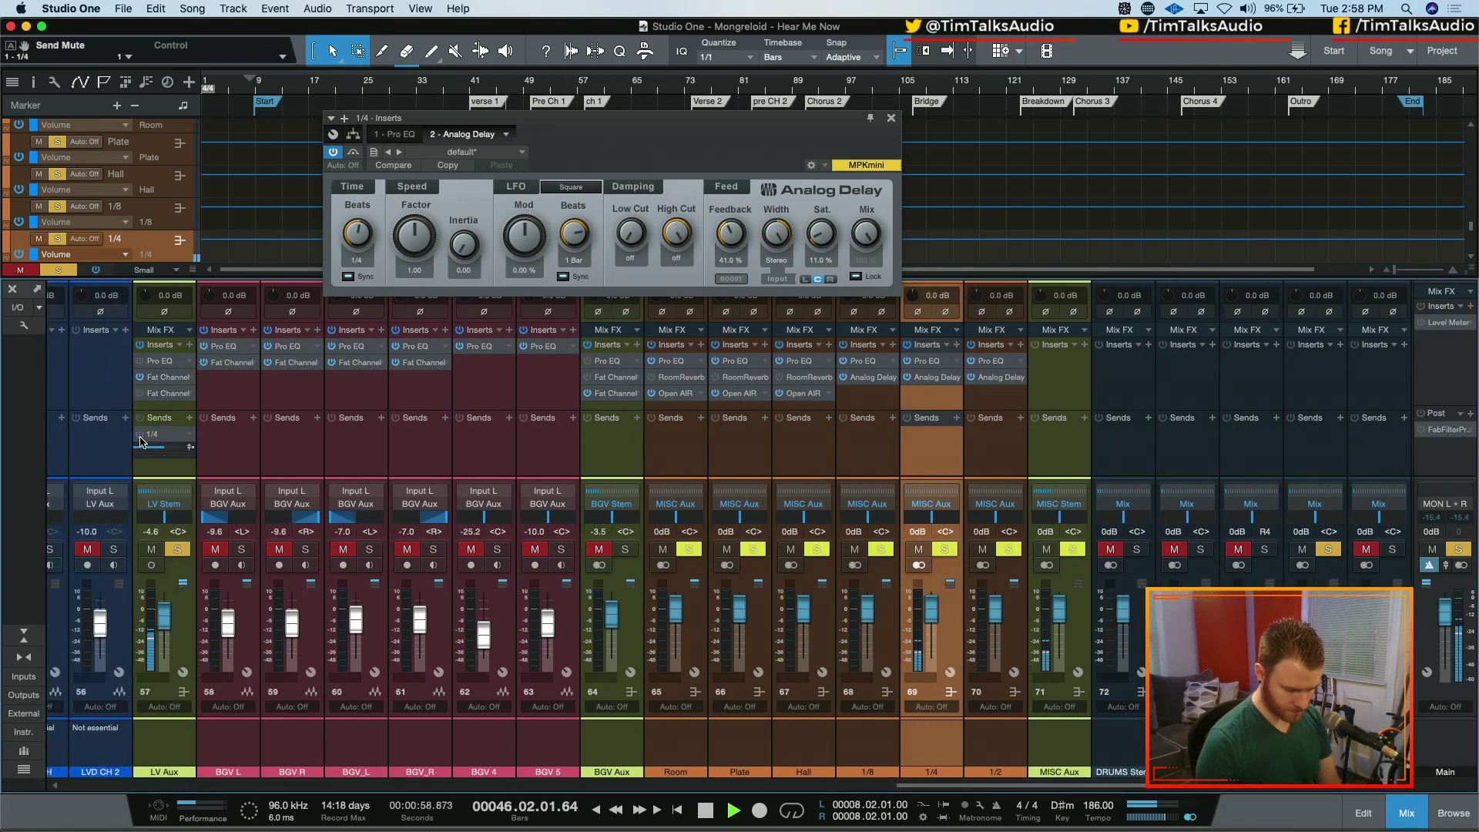
pyautogui.press('space')
# - Take the MISC Aux bus out of solo-safe and solo it together with LV Aux
pyautogui.click(177, 548)
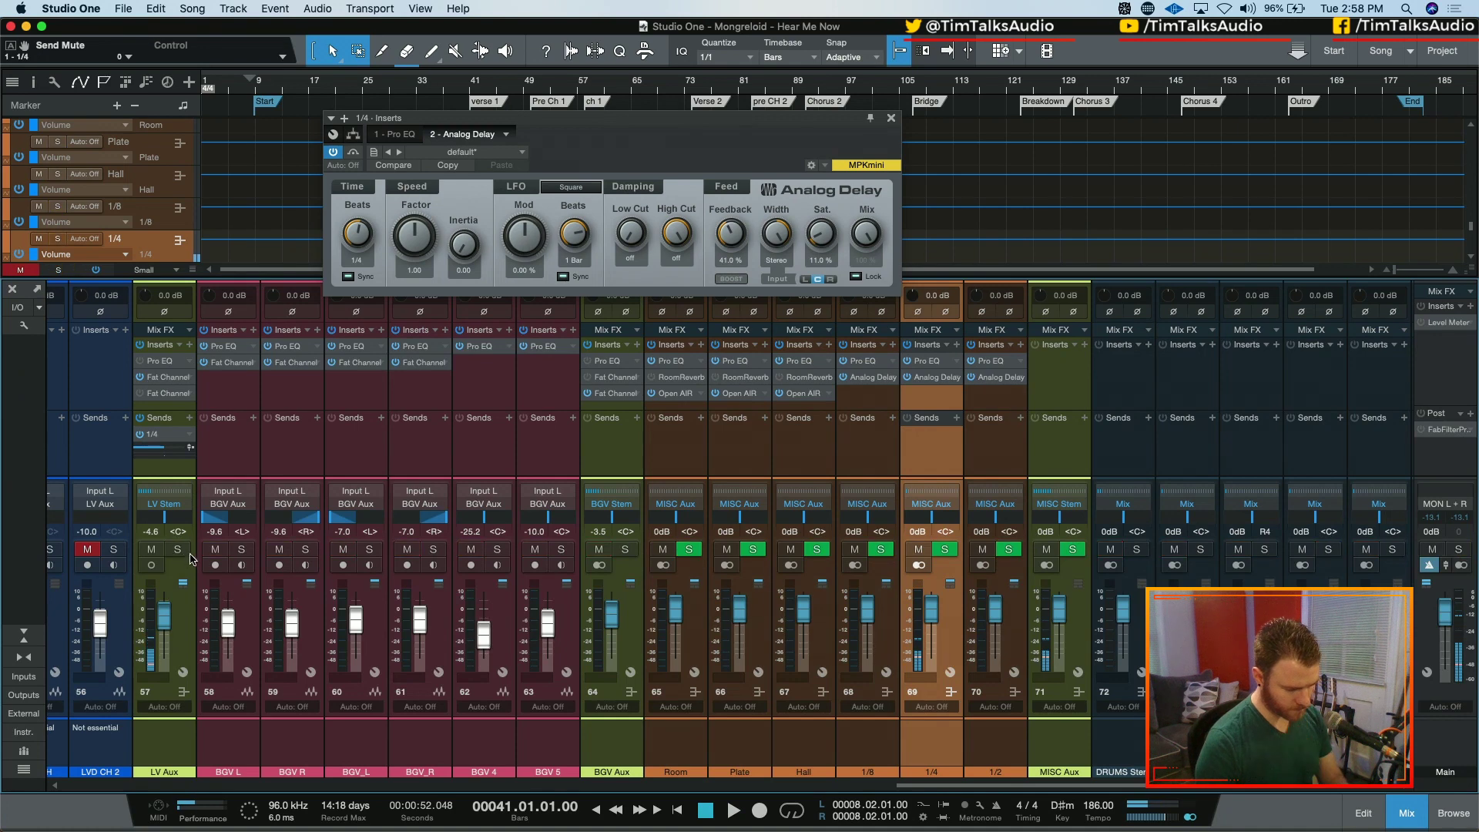
pyautogui.click(1079, 555)
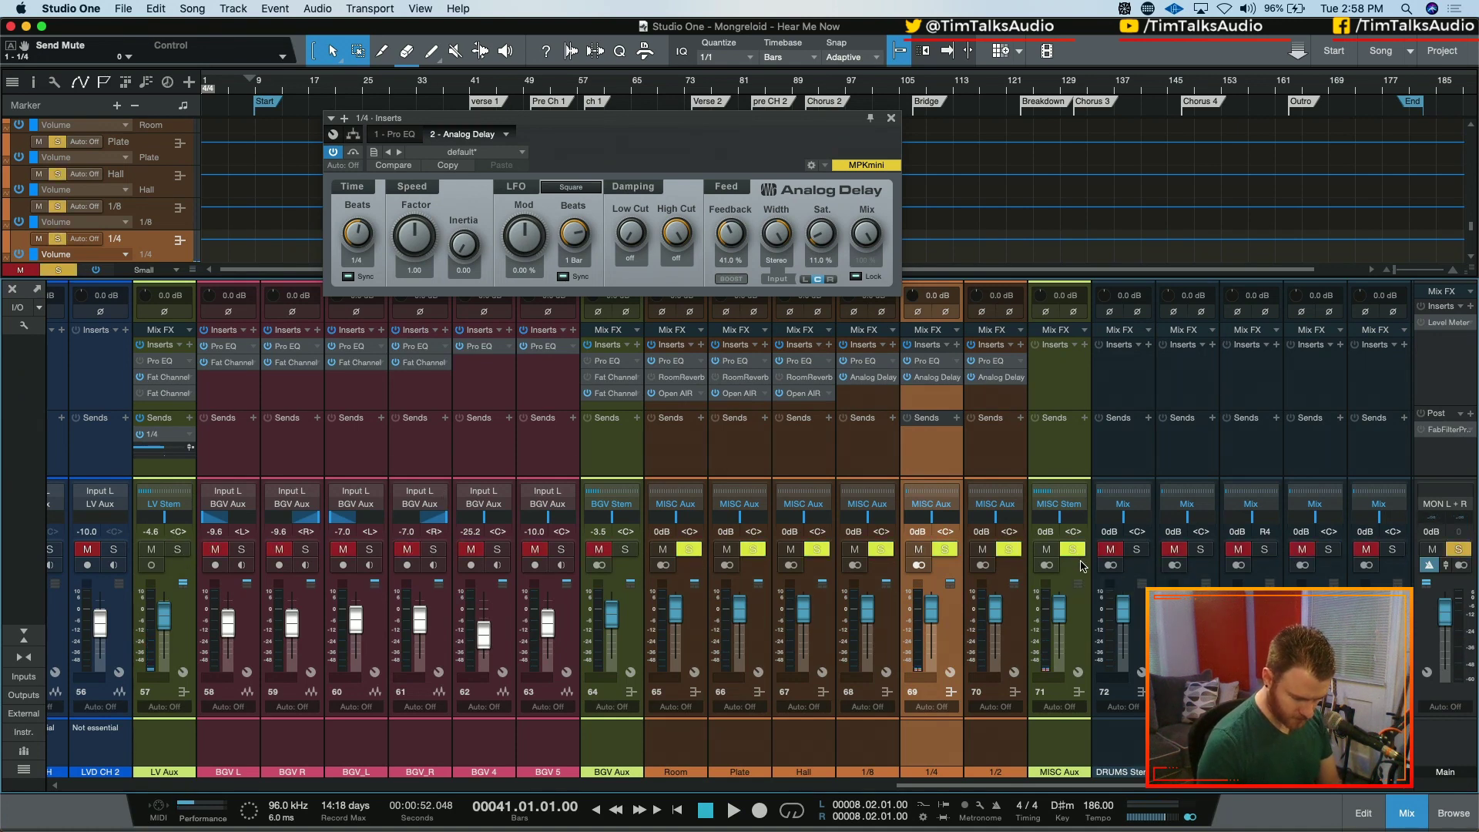
pyautogui.click(1072, 549)
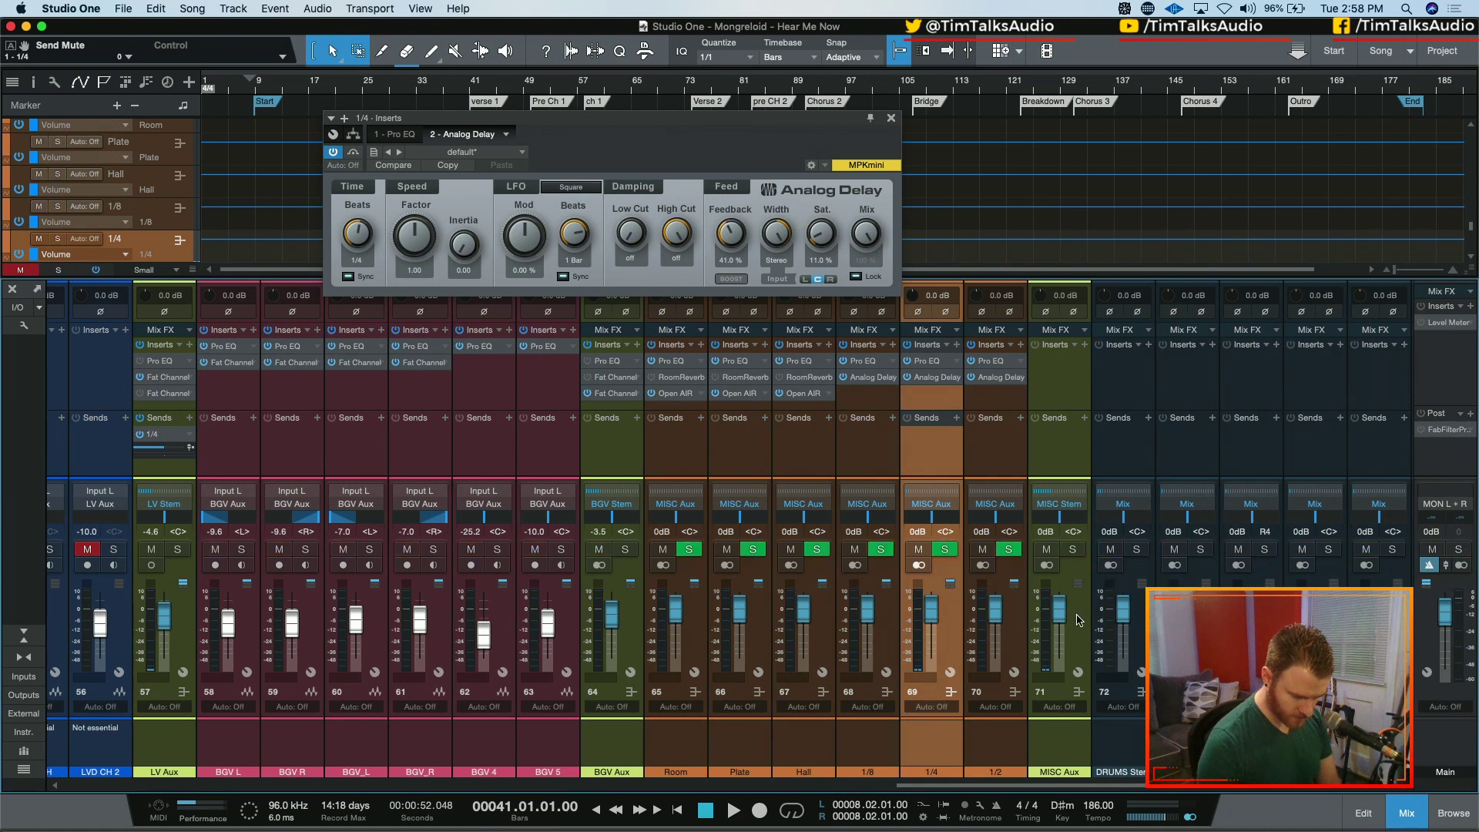
pyautogui.click(1071, 556)
pyautogui.click(181, 549)
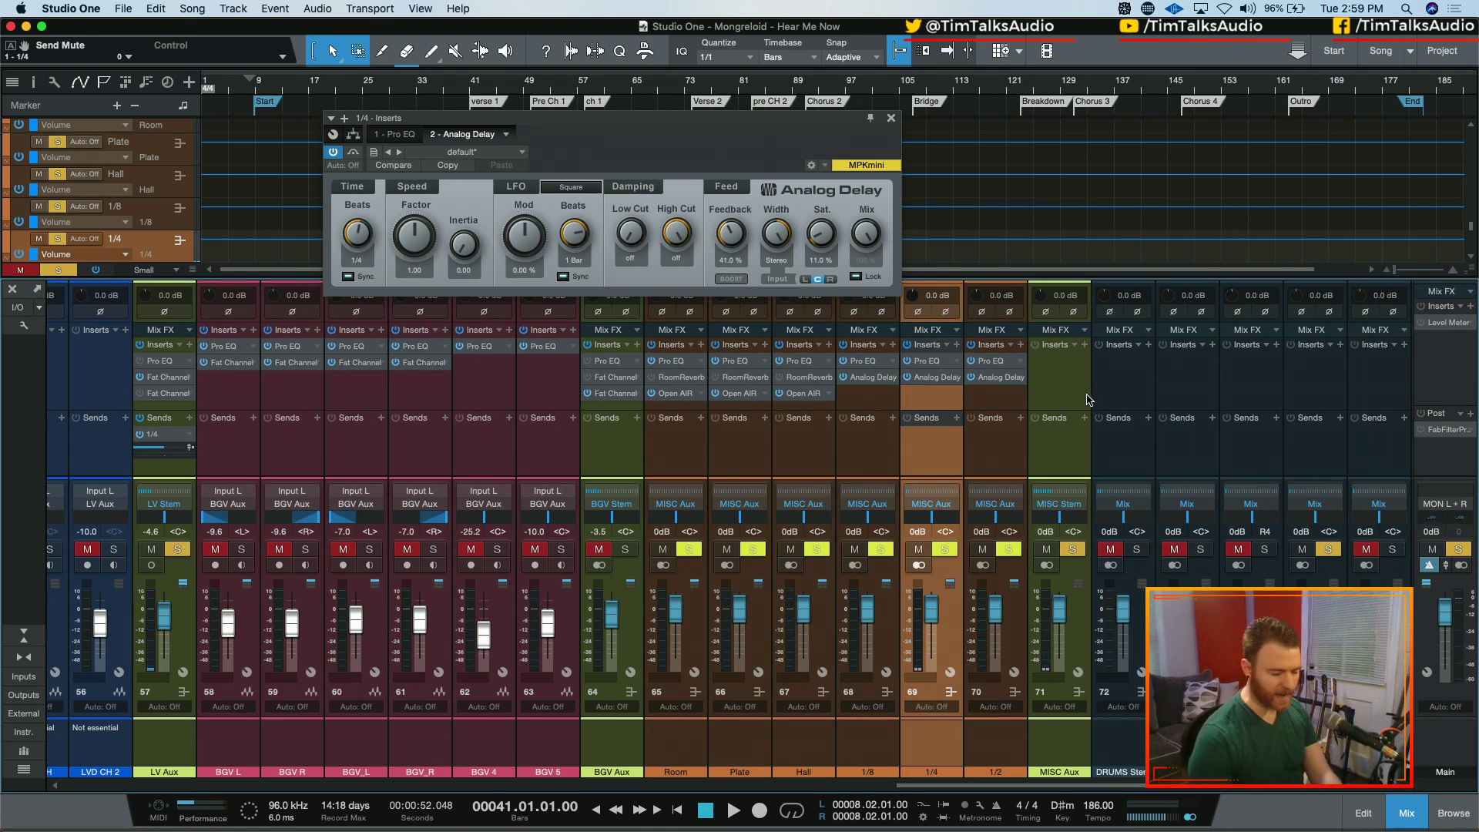
# - Audition the soloed vocal delay and examine its spectrum in the Pro EQ on the 1/4 bus
pyautogui.press('space')
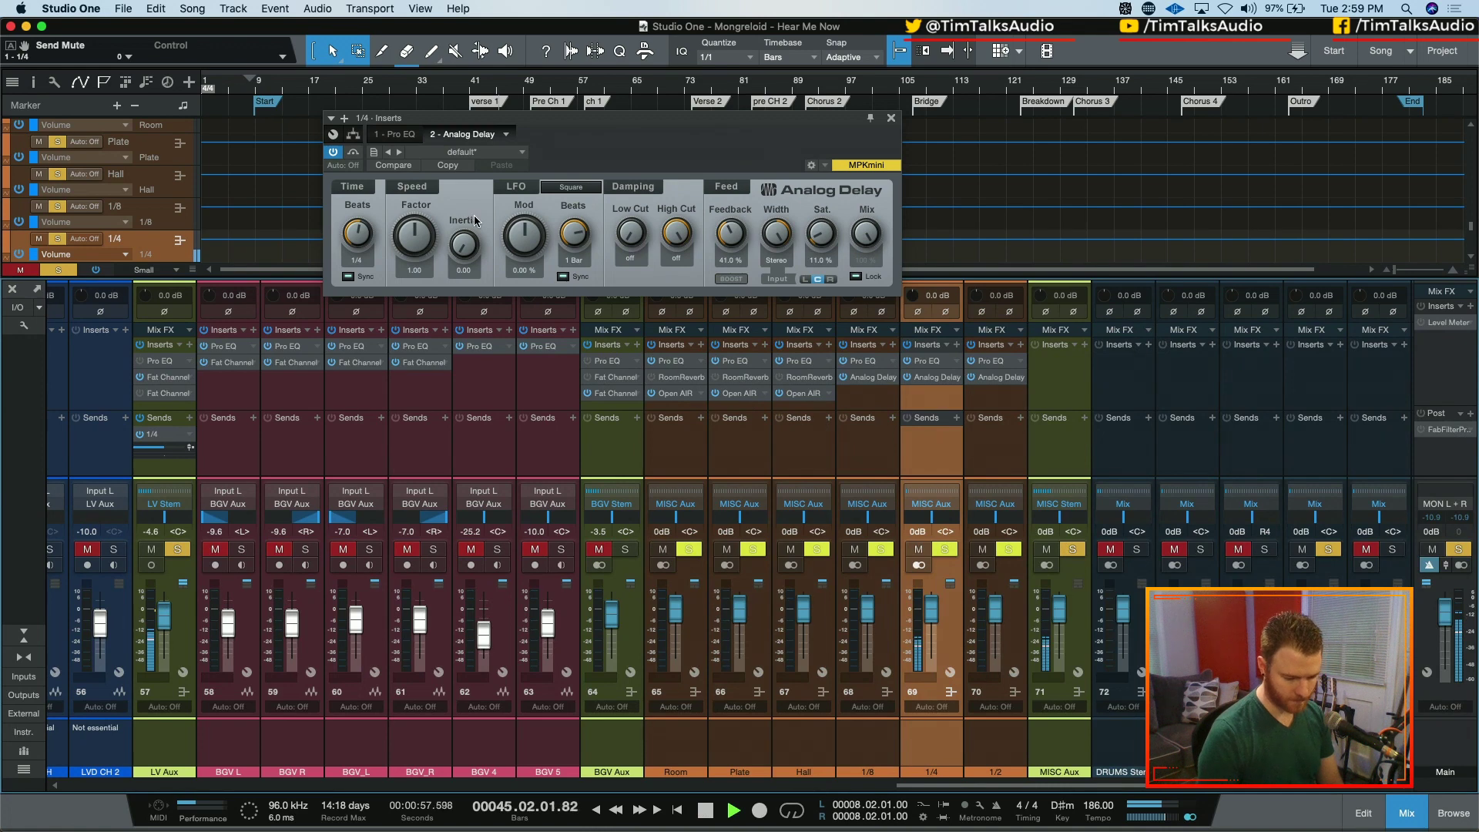
pyautogui.press('space')
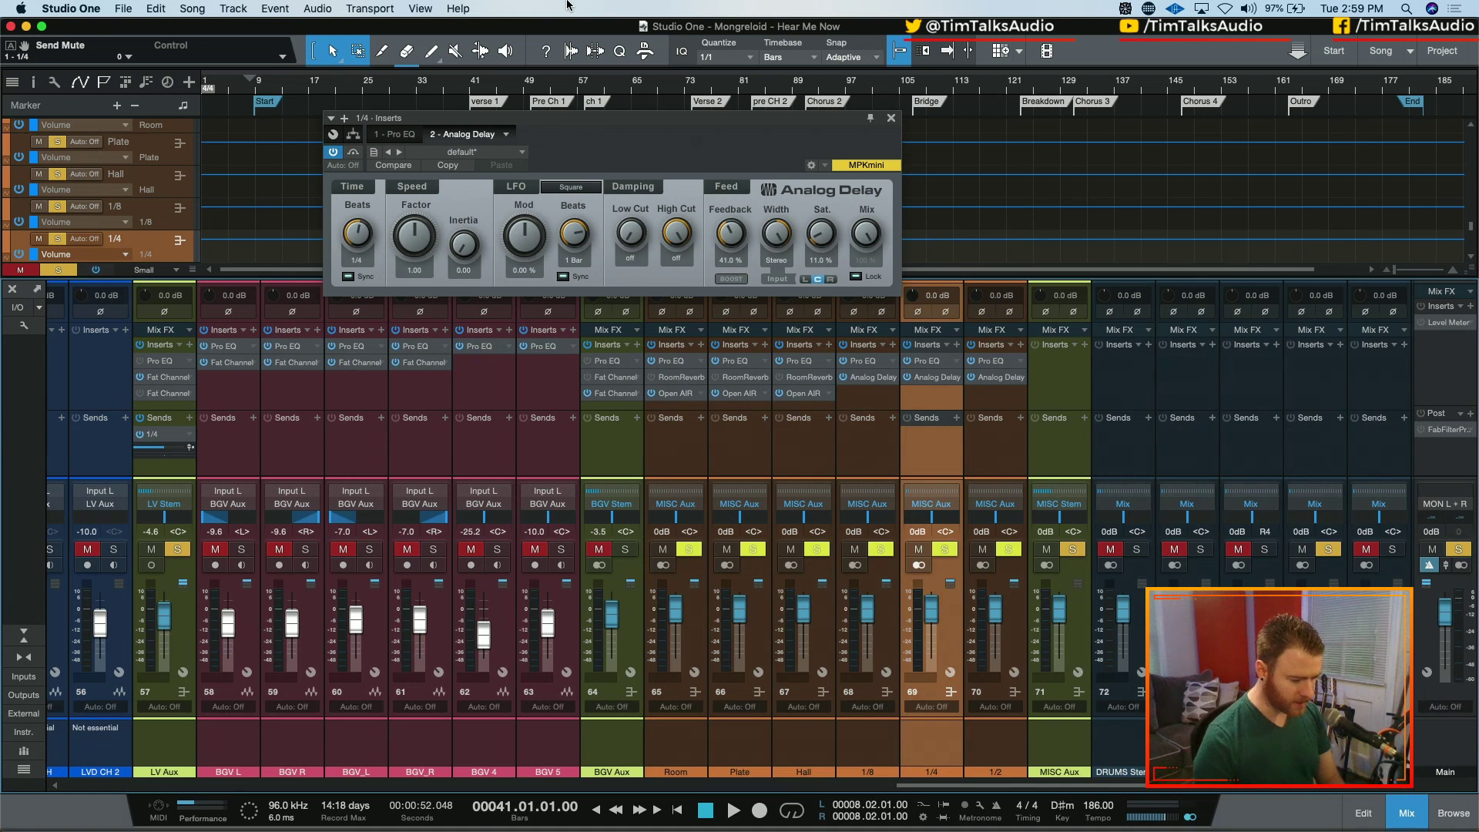
pyautogui.hscroll(3, 629, 143)
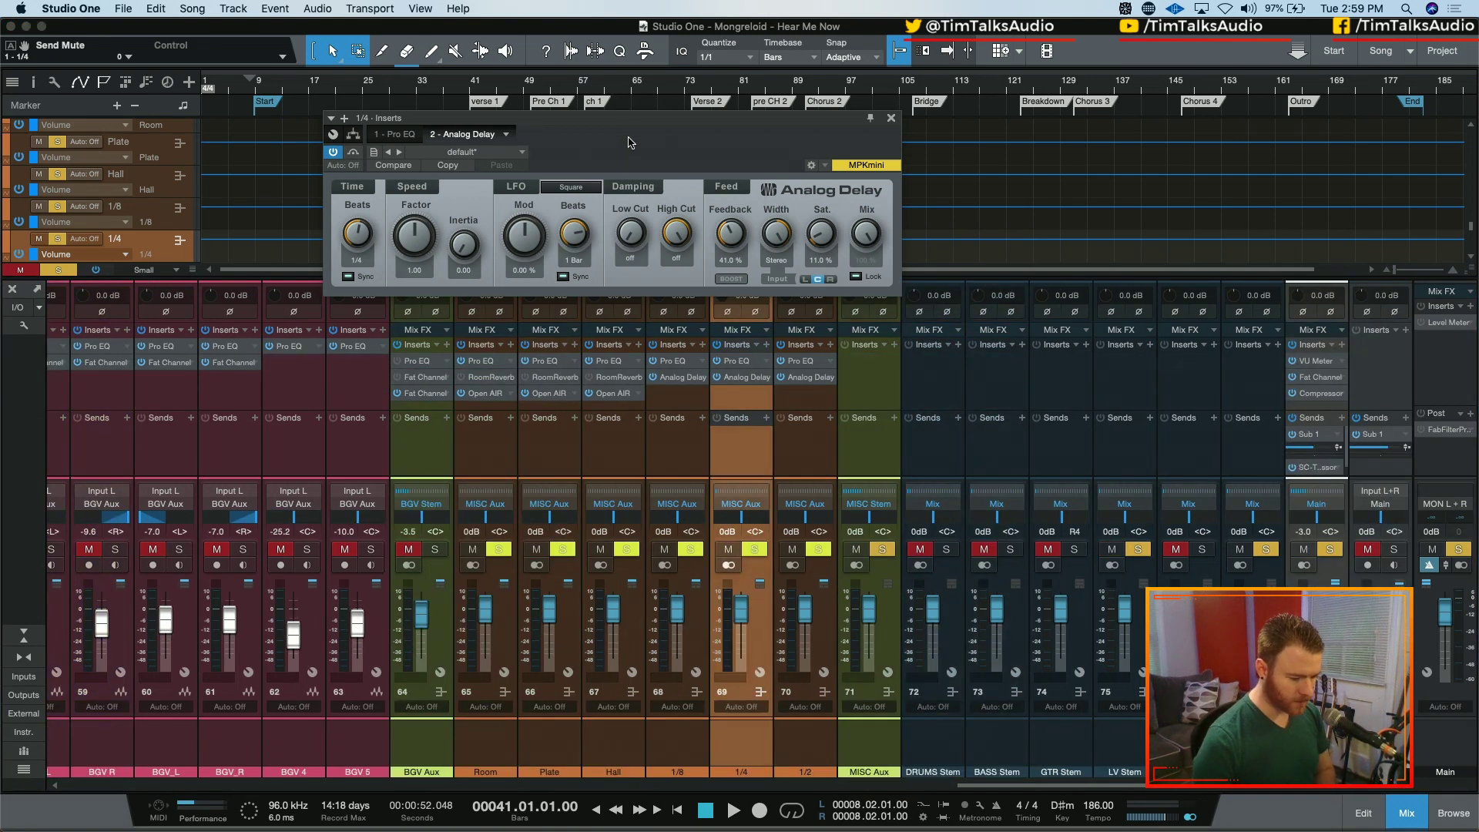
pyautogui.press('super+Page_Up')
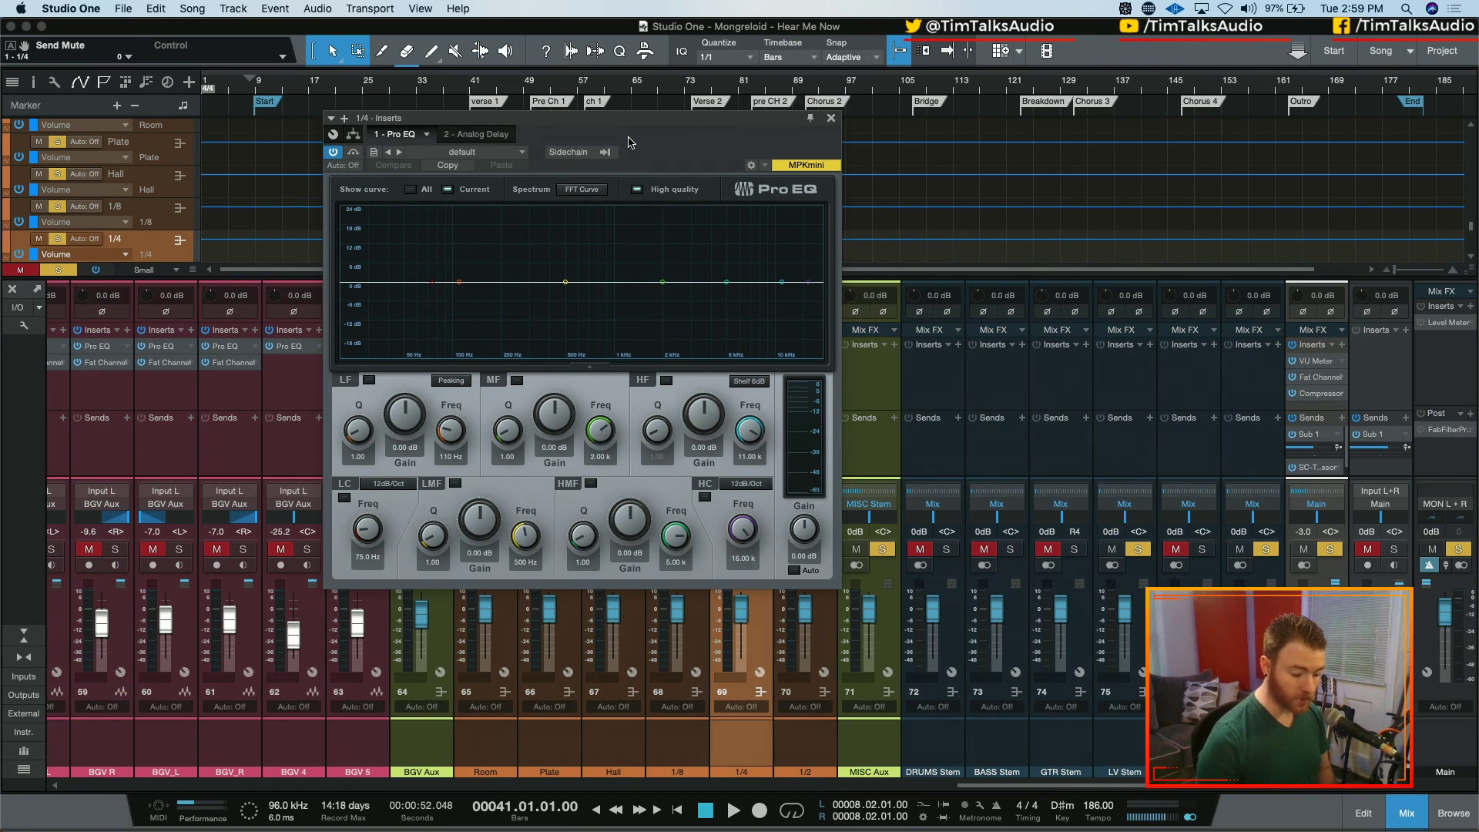
pyautogui.press('space')
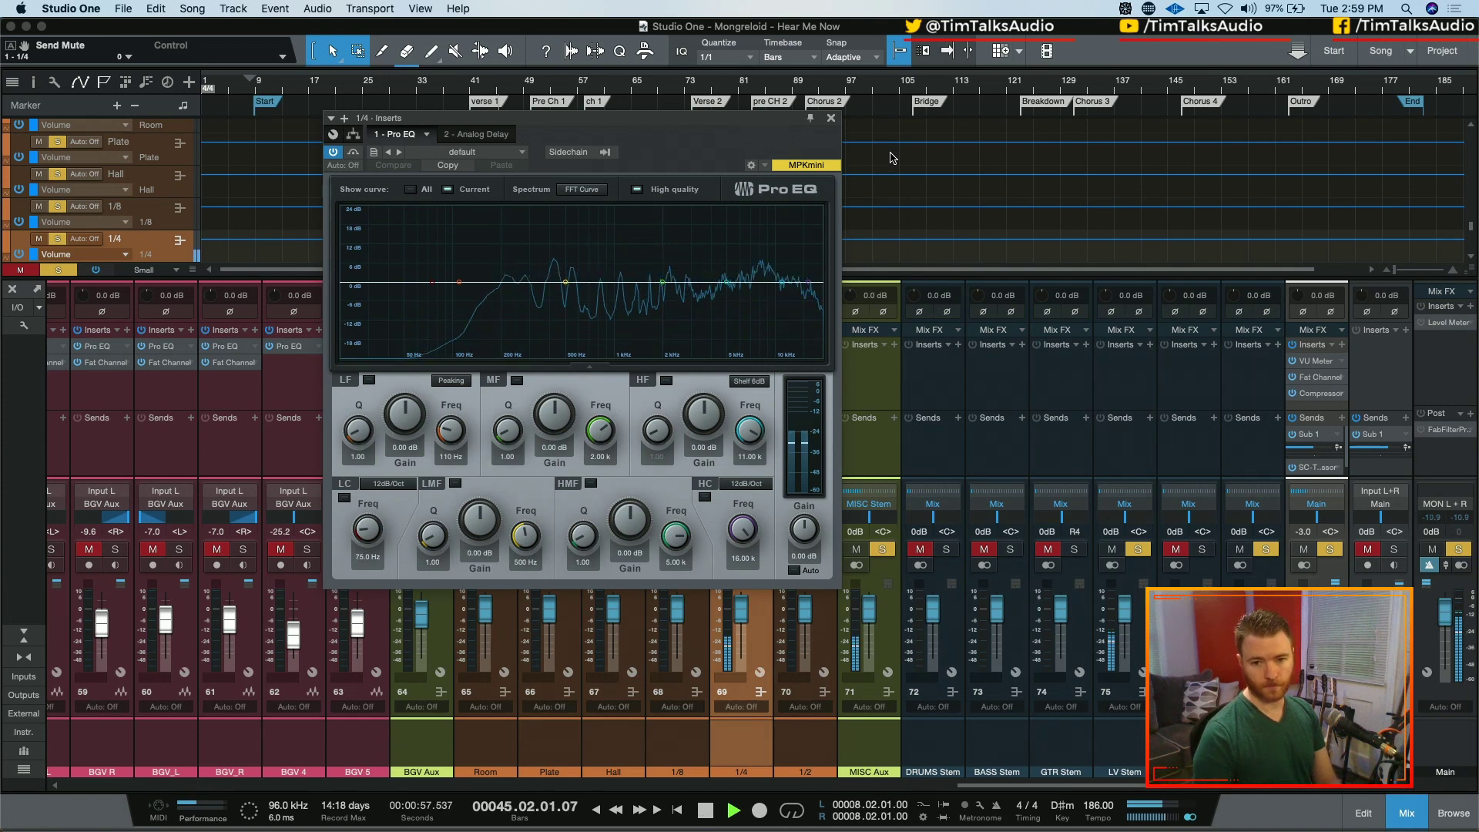
pyautogui.press('space')
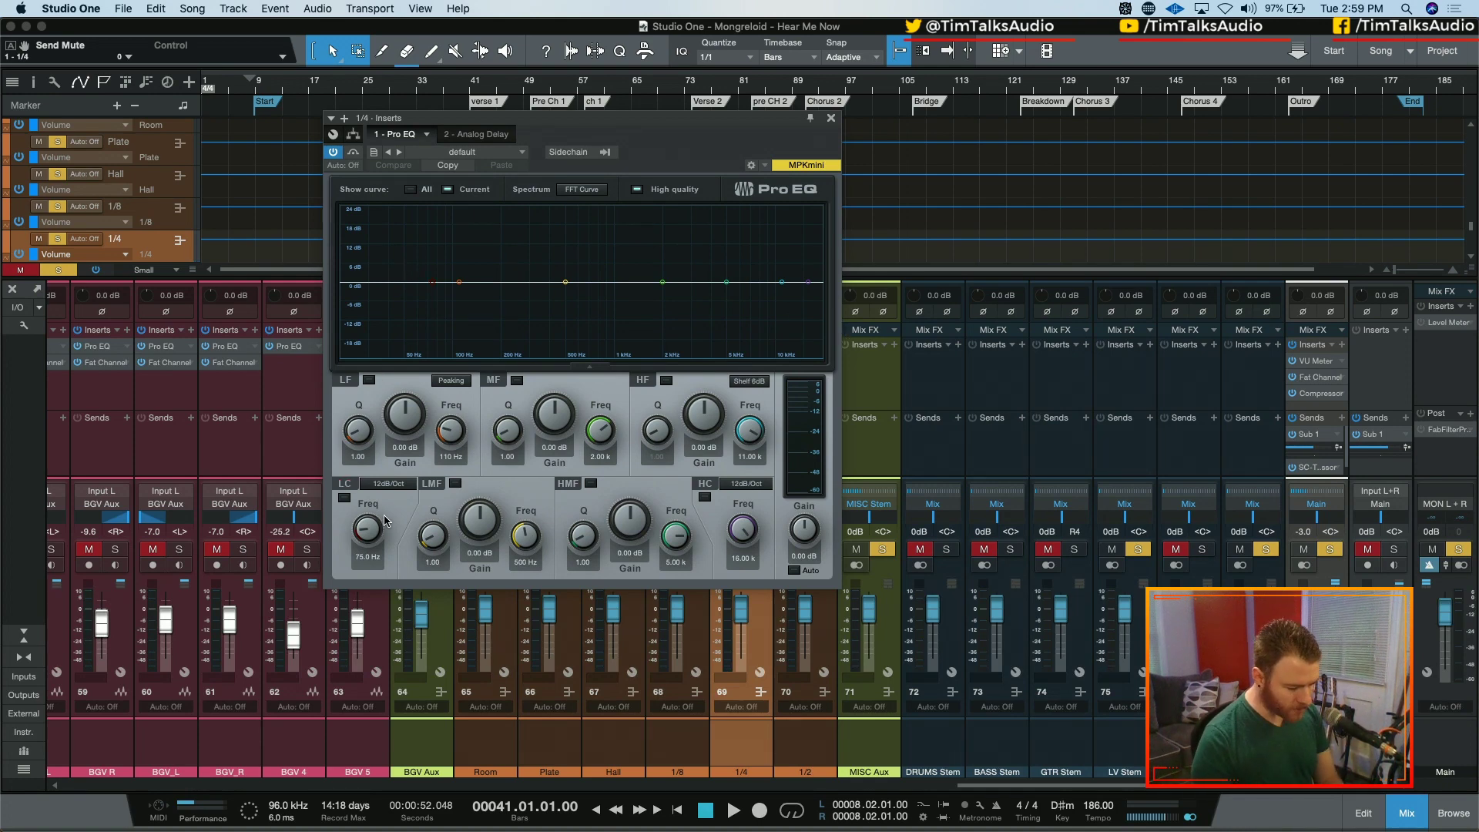
# - Enable the low cut and high cut in the 1/4 bus's Pro EQ and set the low-cut frequency to about 551 Hz
pyautogui.click(344, 497)
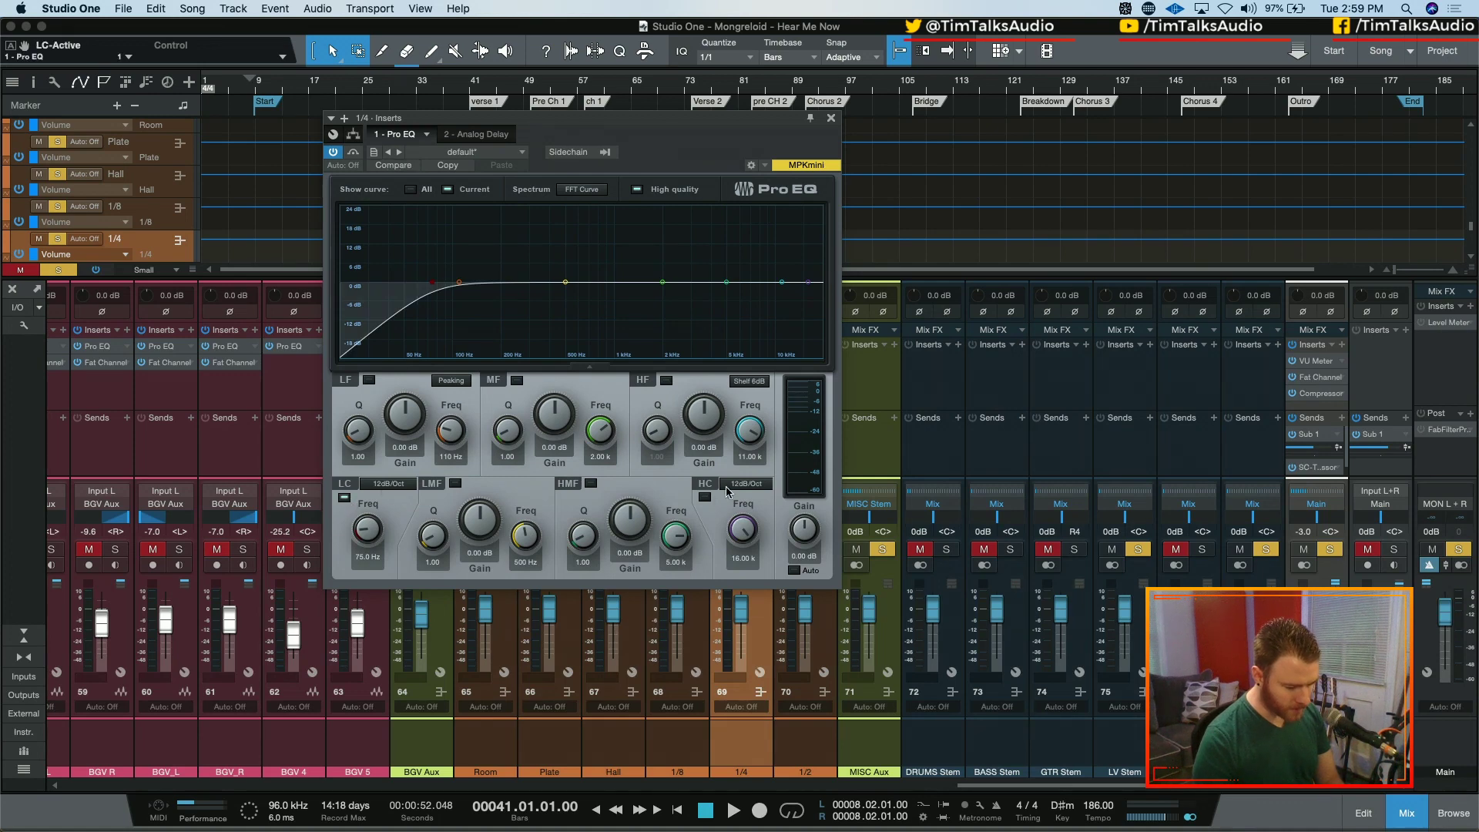
pyautogui.click(704, 497)
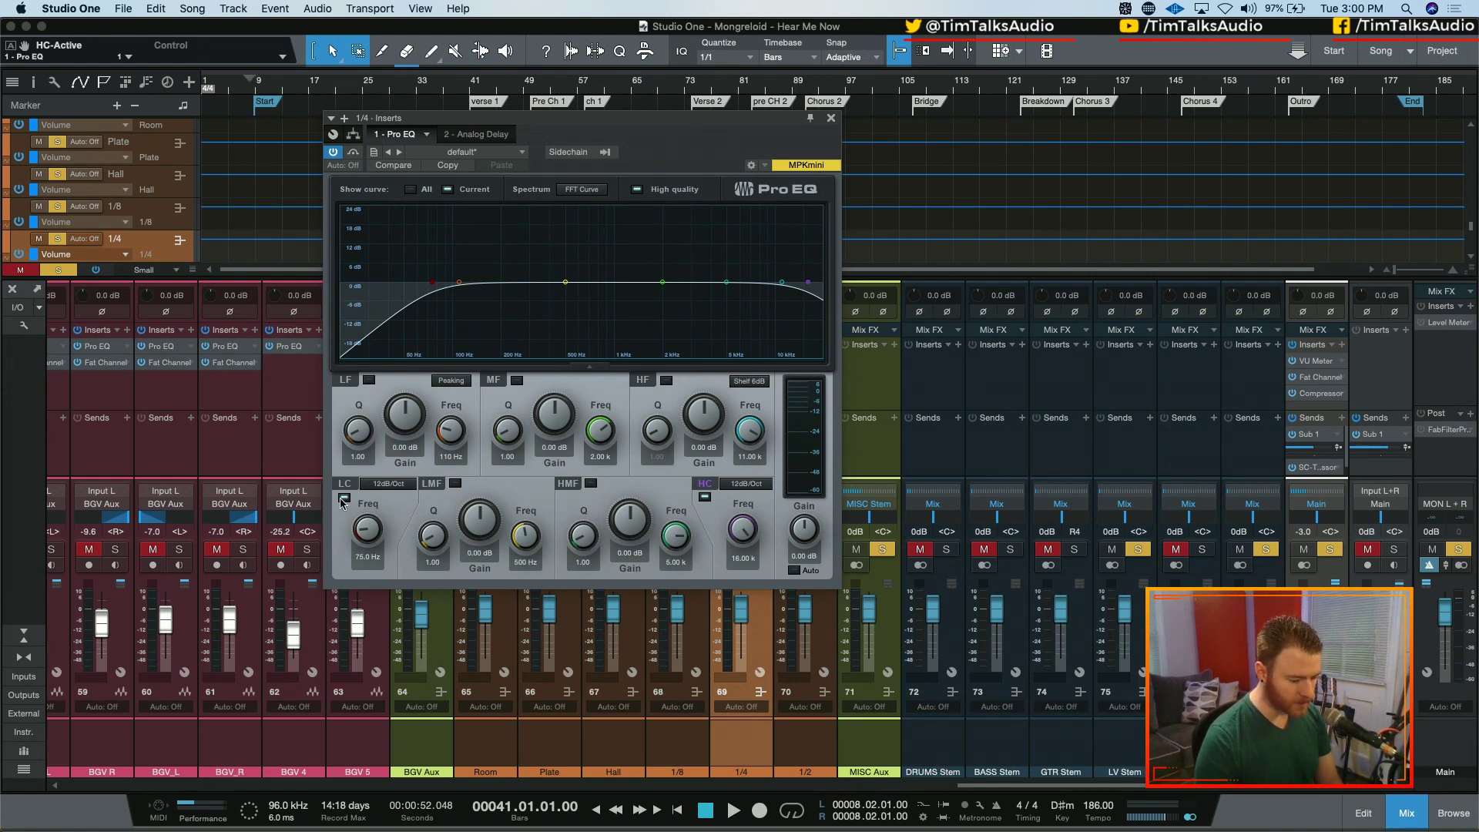
pyautogui.scroll(1, 363, 532)
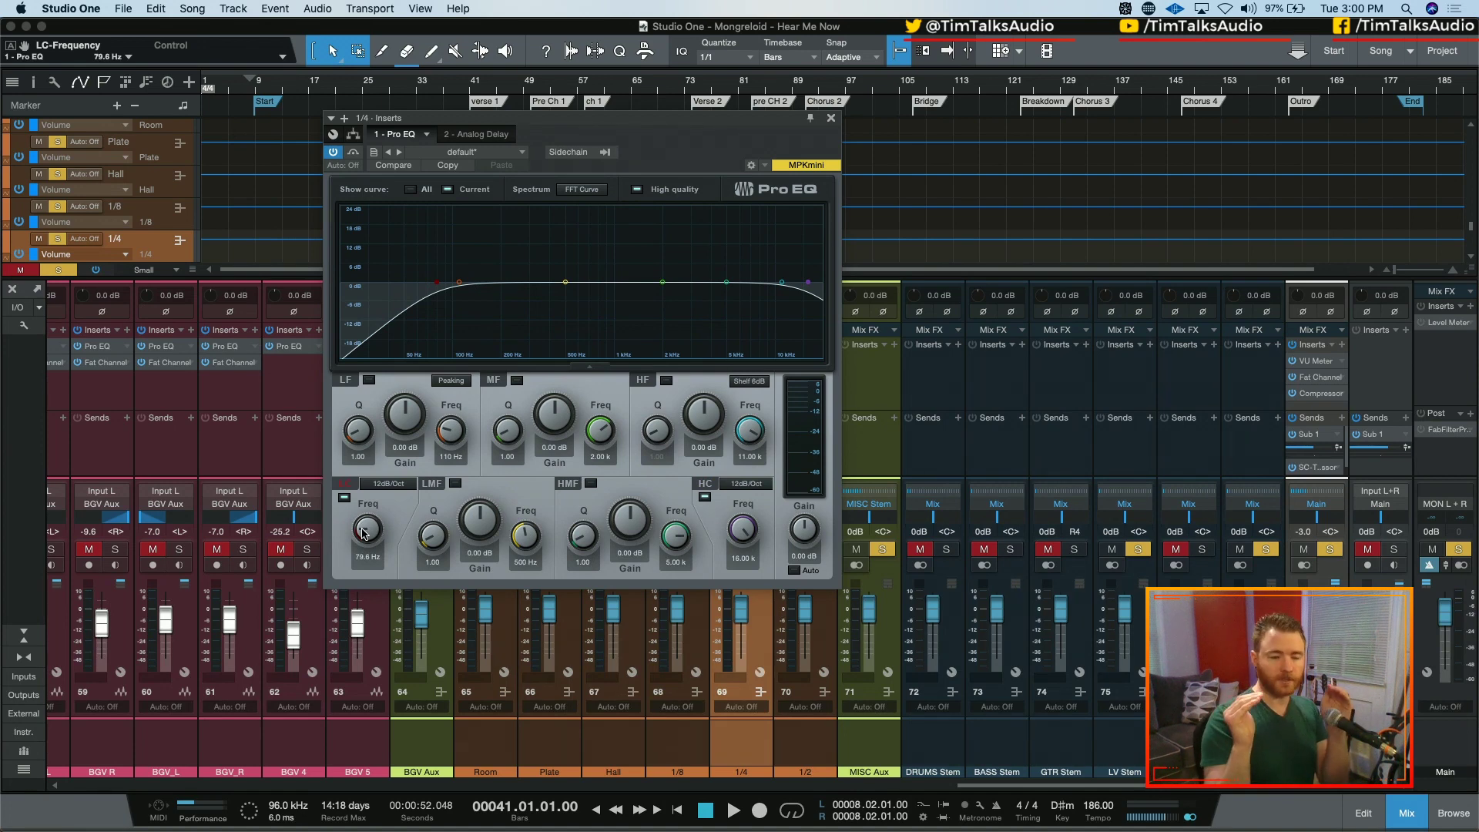
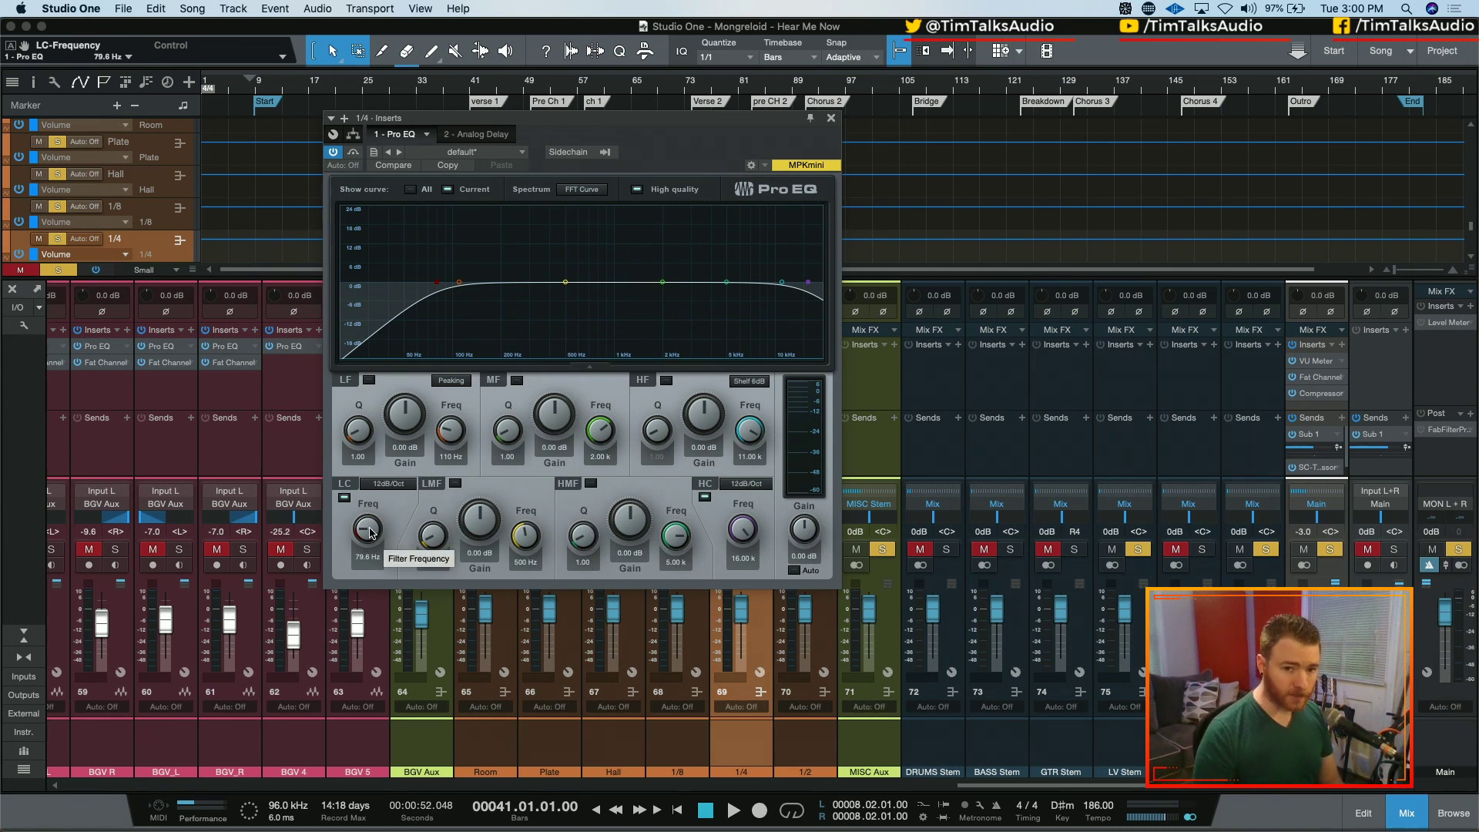
pyautogui.scroll(10, 370, 532)
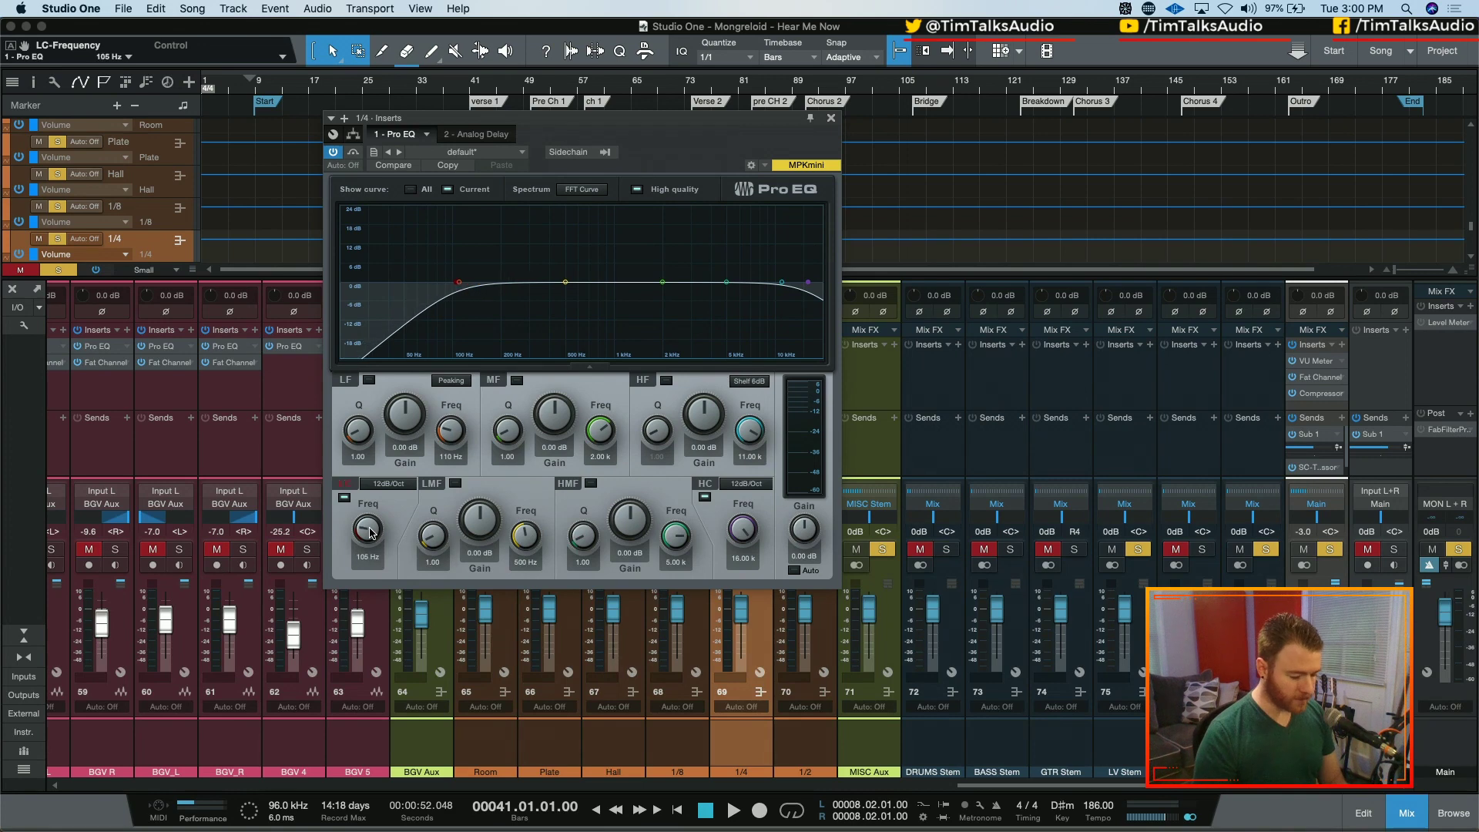
pyautogui.scroll(10, 370, 531)
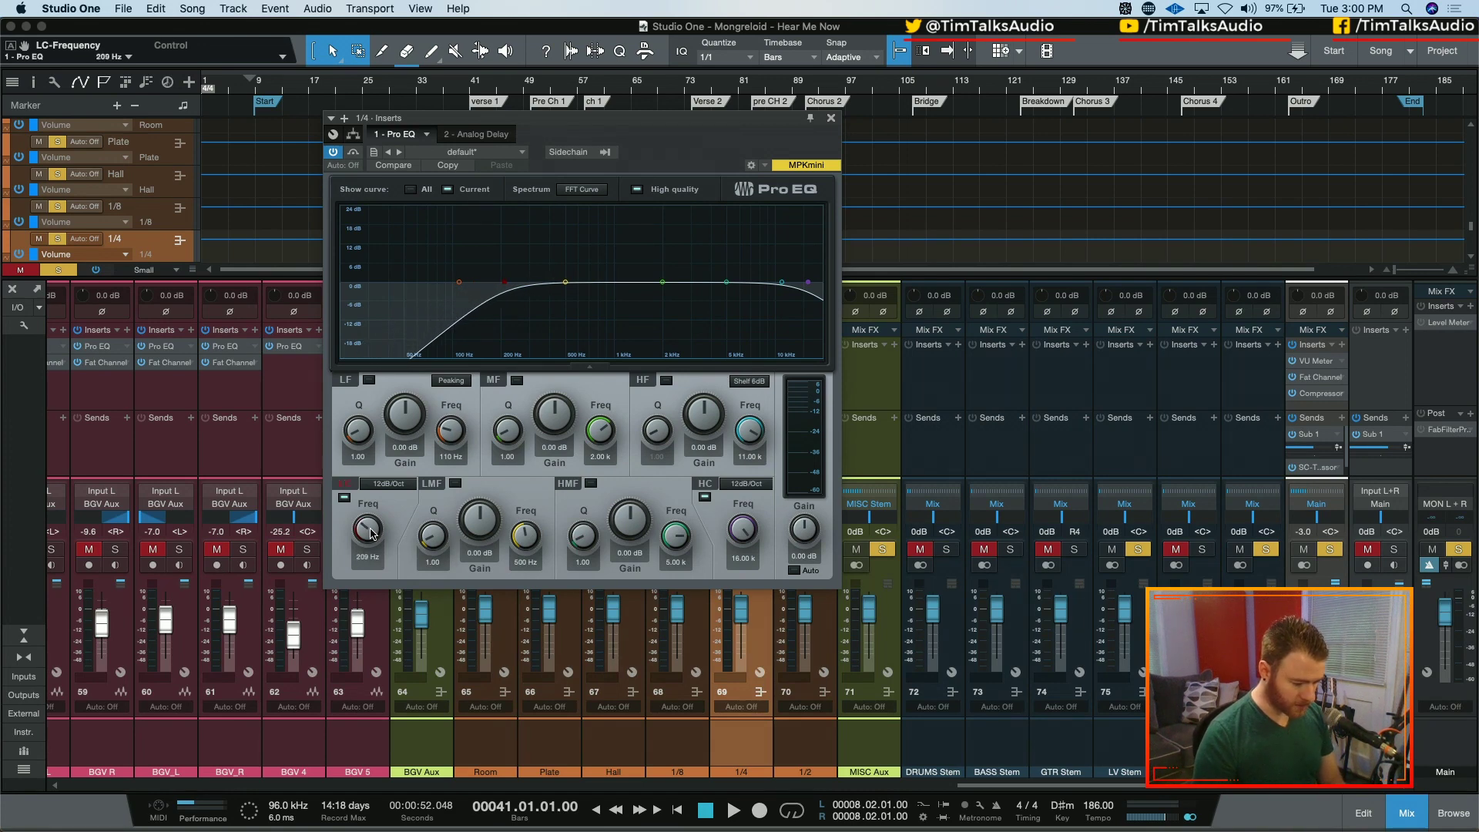
pyautogui.scroll(5, 370, 531)
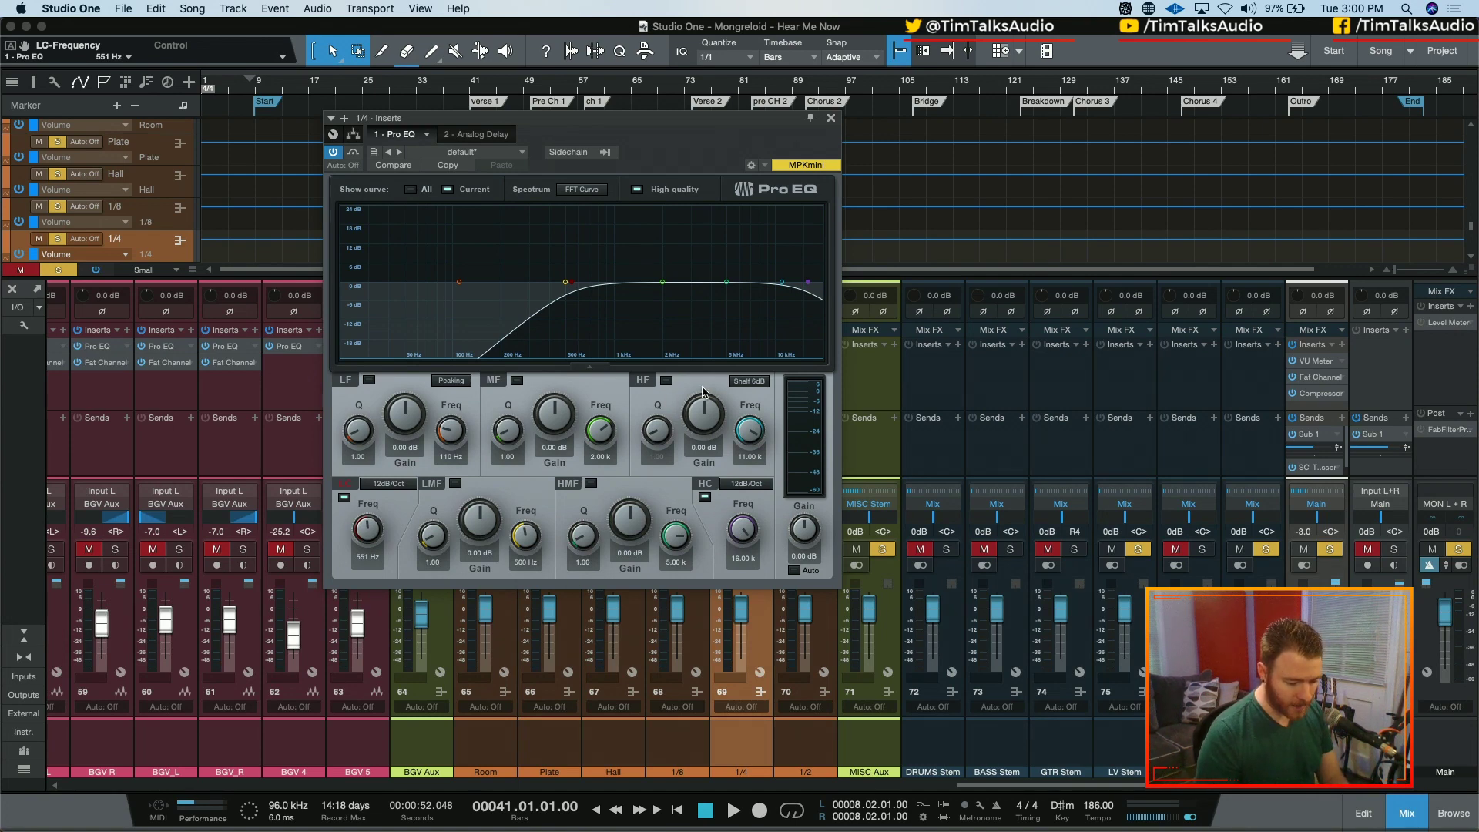
# - Turn off the Pro EQ high cut and play back the 1/4 delay, comparing the low cut disabled and enabled
pyautogui.click(704, 497)
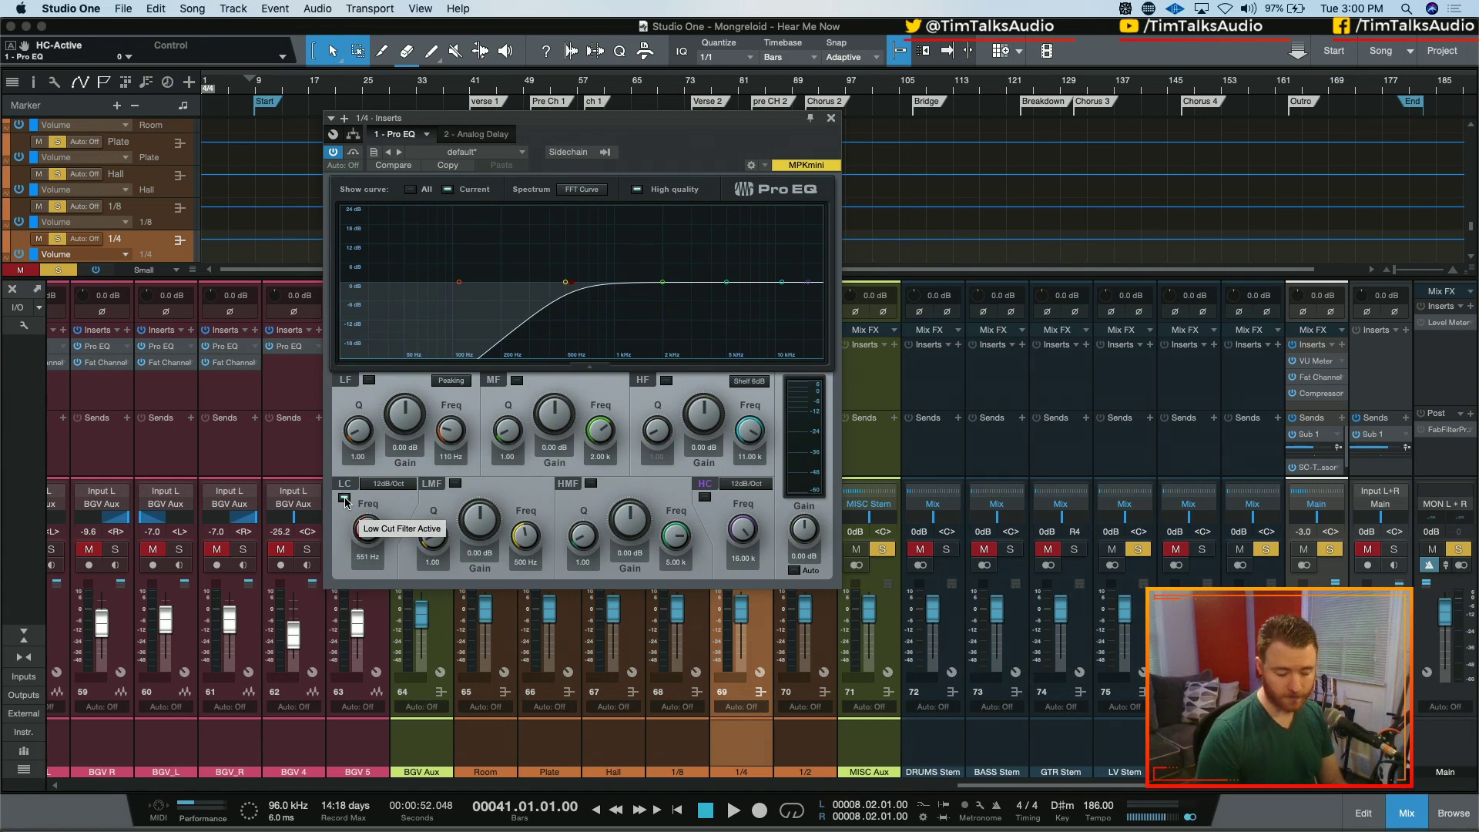
pyautogui.press('space')
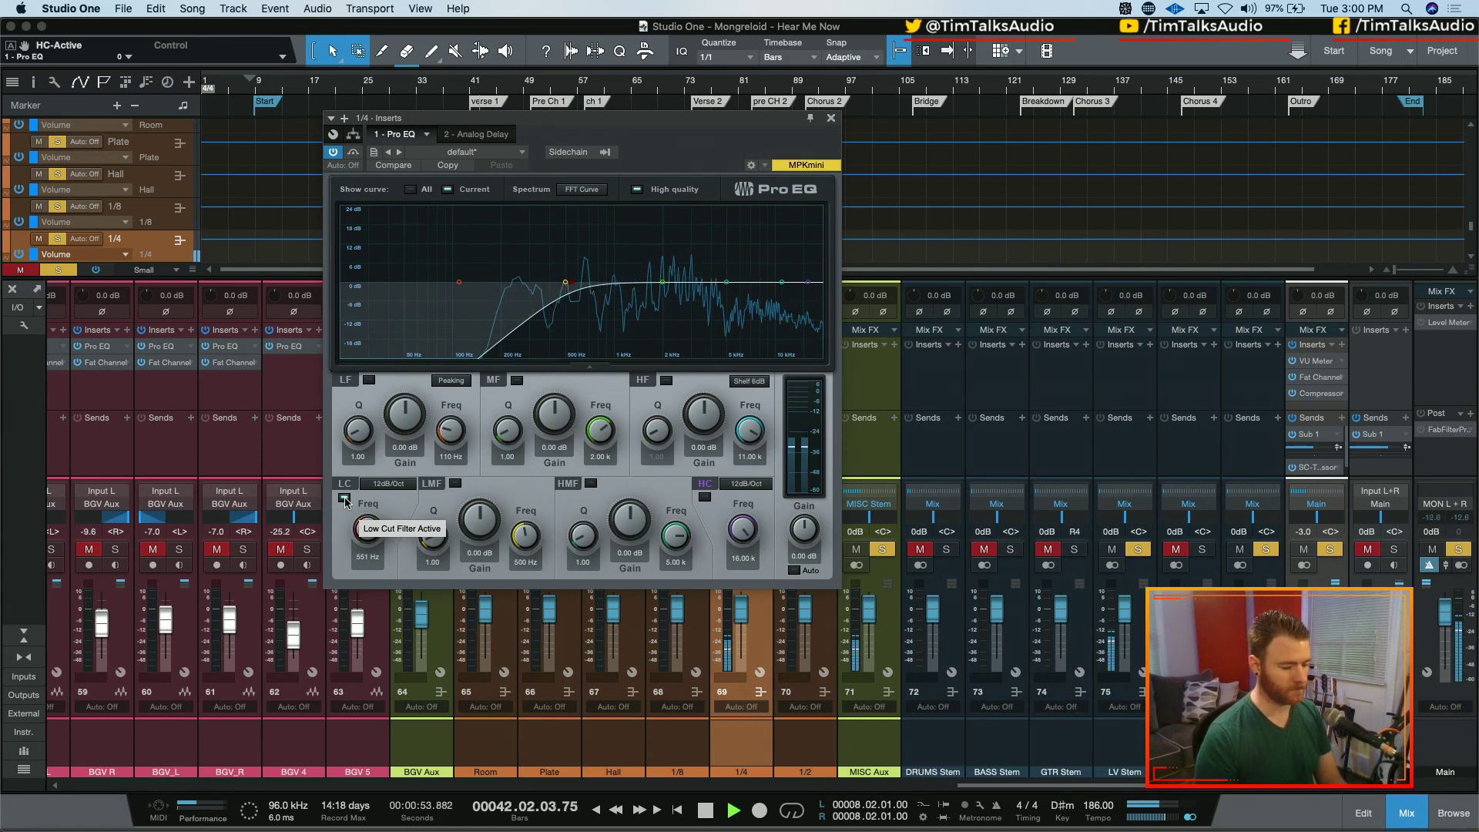
pyautogui.click(344, 499)
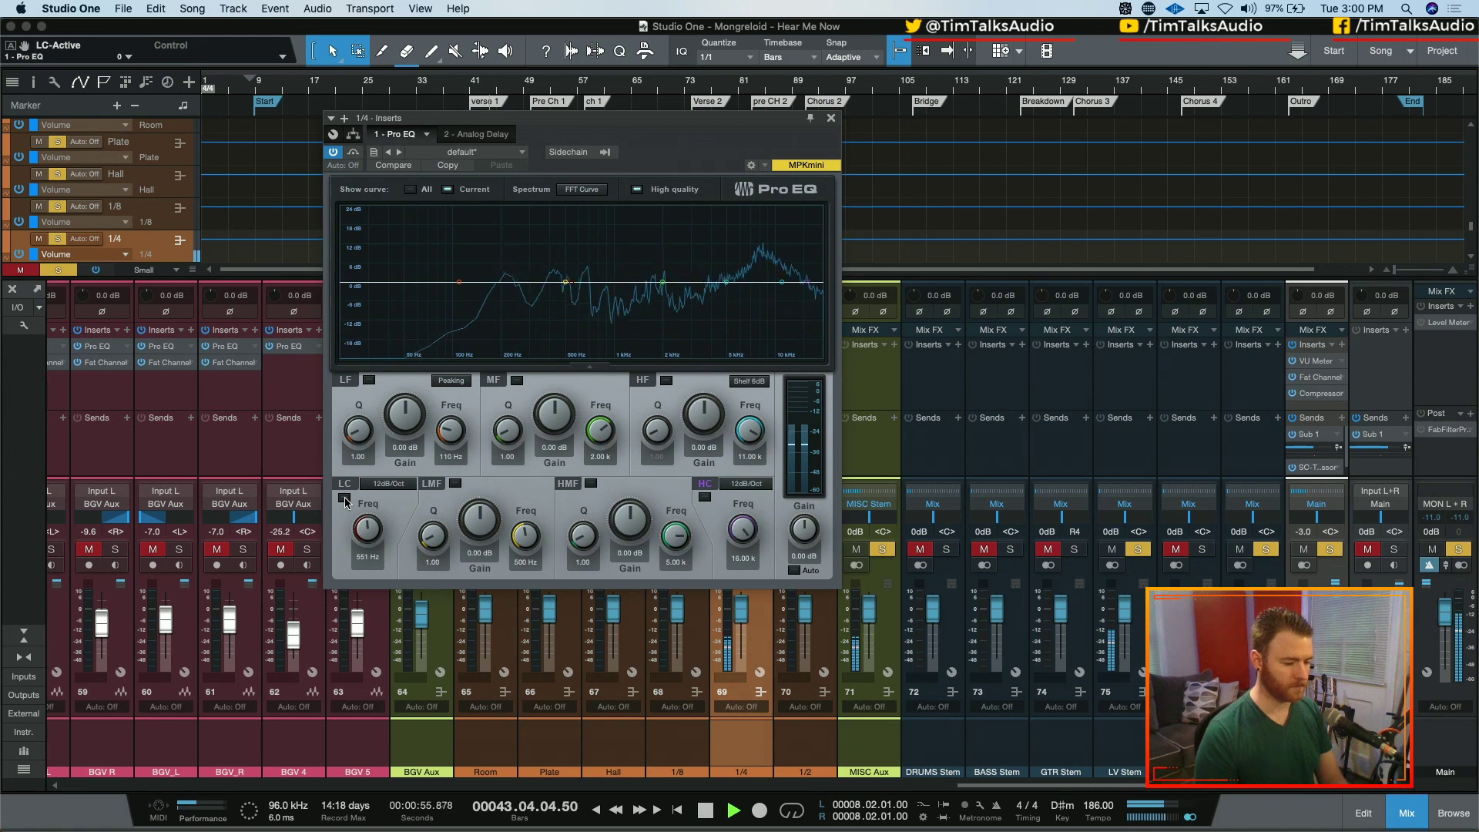
pyautogui.click(344, 499)
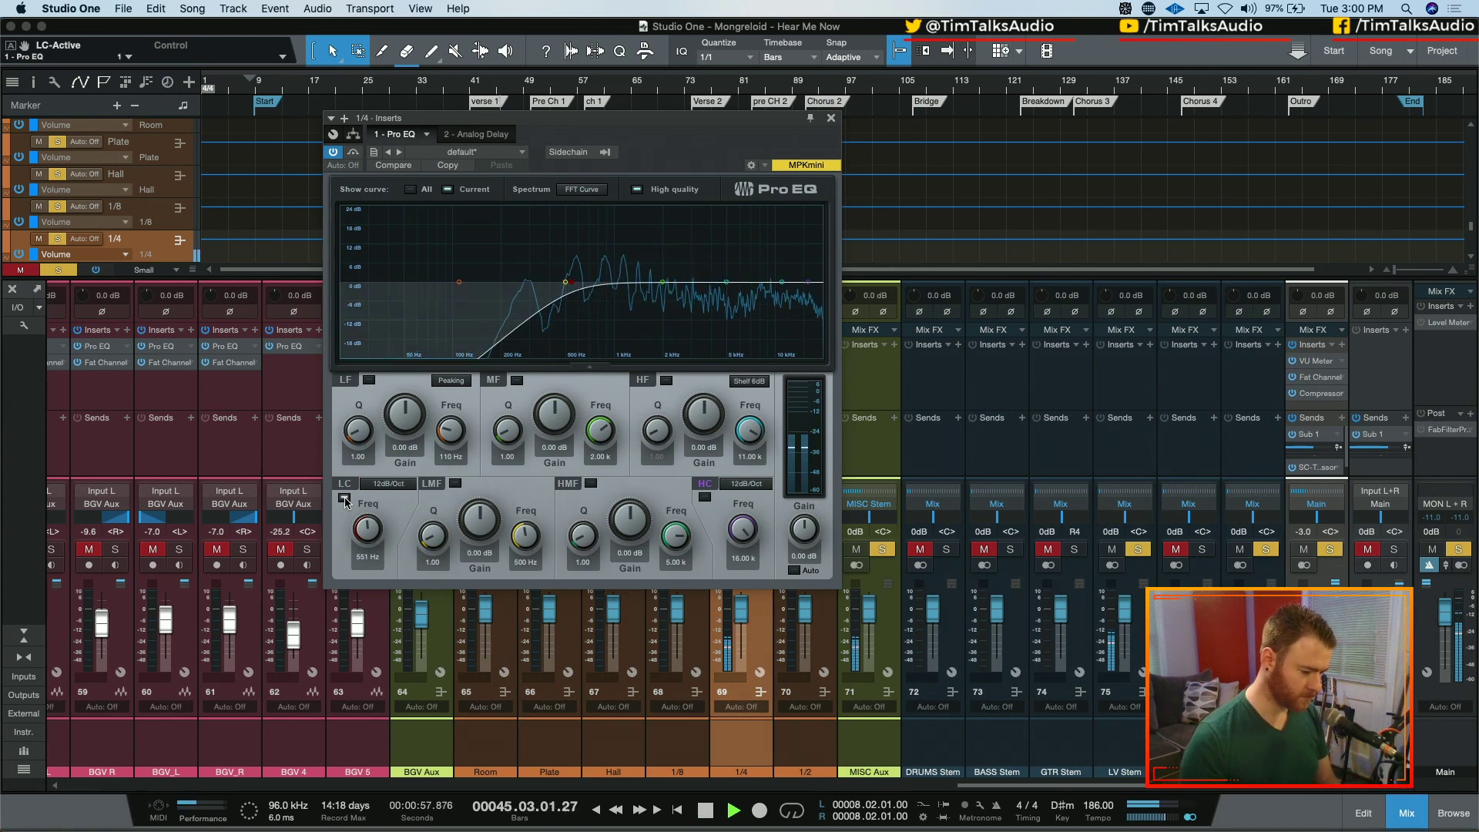
pyautogui.press('space')
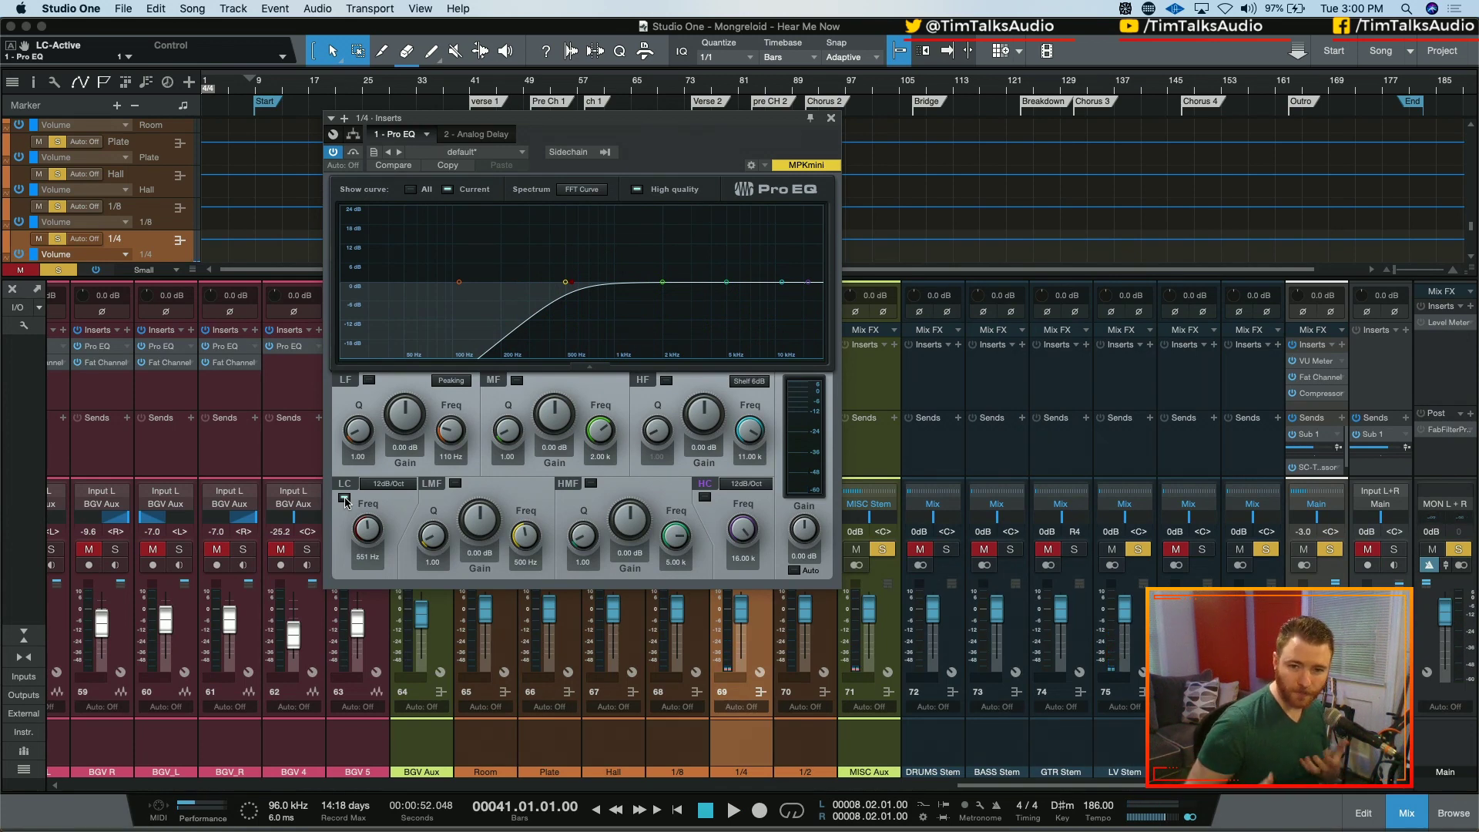
# - Enable the Pro EQ high cut on the 1/4 channel, set its frequency to 8.15 kHz, and start playback
pyautogui.click(704, 497)
pyautogui.moveTo(743, 530); pyautogui.dragTo(744, 537)
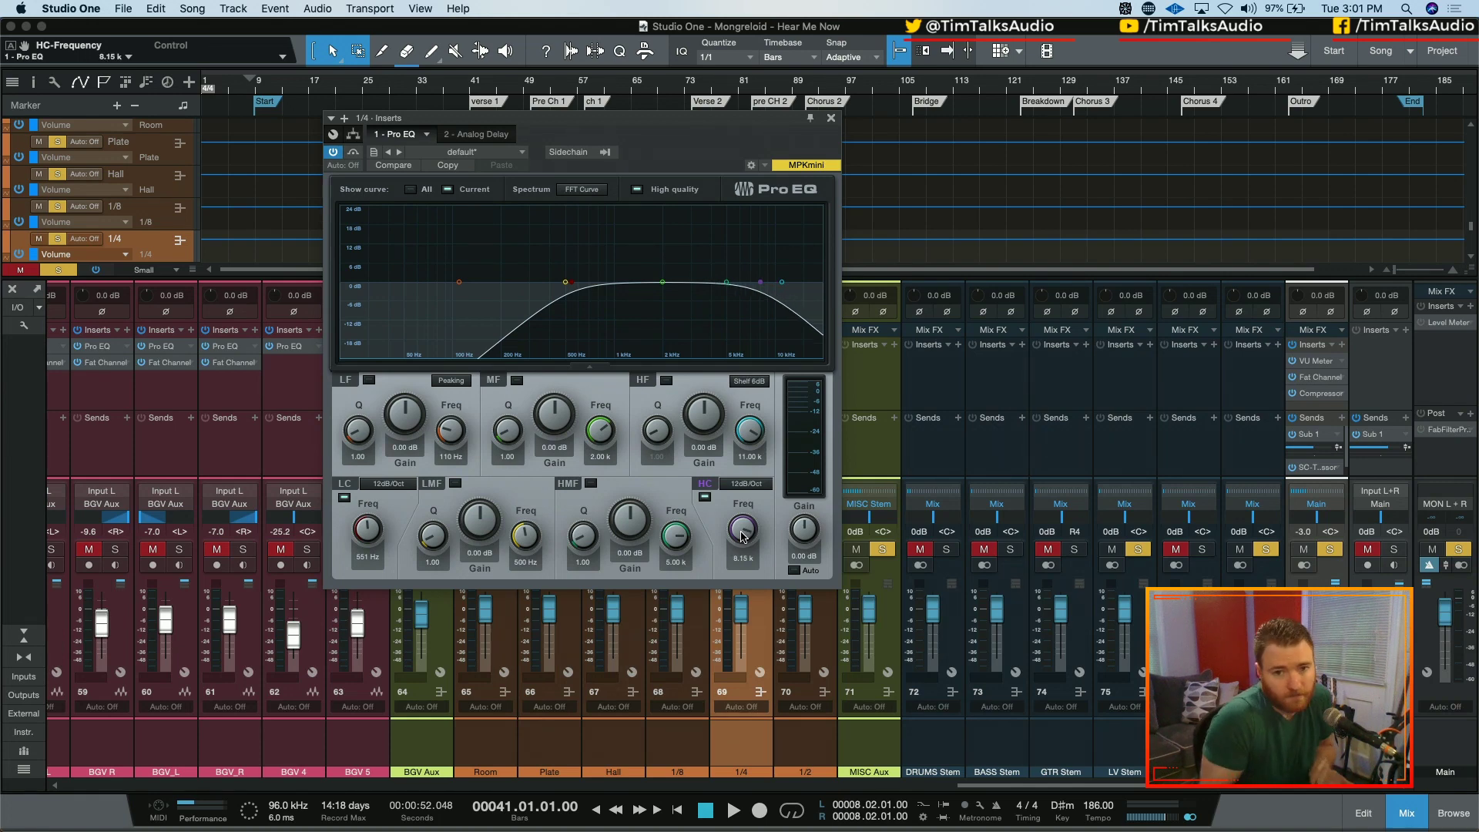
pyautogui.press('space')
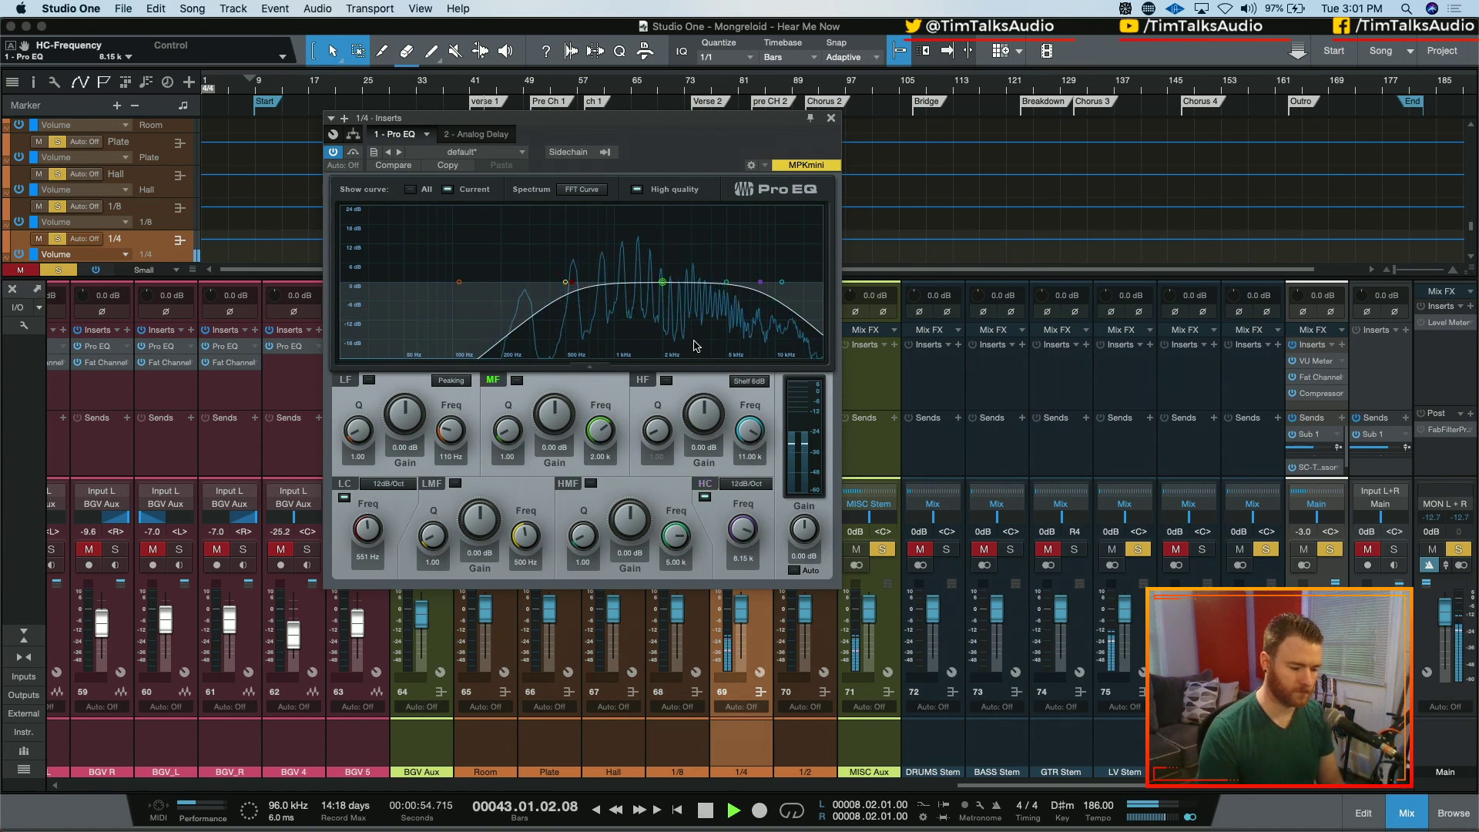
# - Move the EQ window clear of the mixer channels and solo the LV Aux channel, checking it with playback
pyautogui.moveTo(696, 127); pyautogui.dragTo(1075, 122)
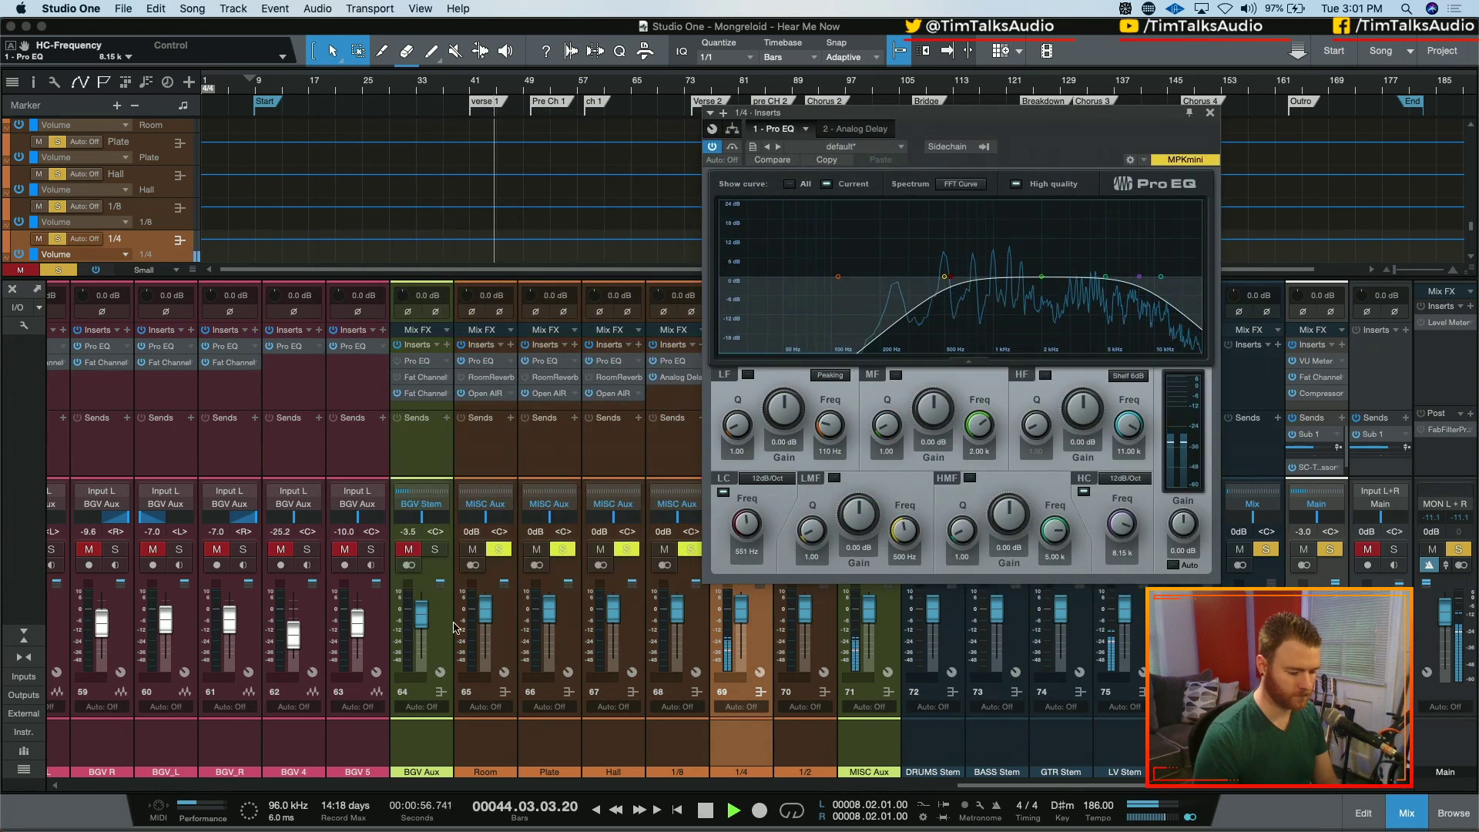
pyautogui.click(495, 790)
pyautogui.press('space')
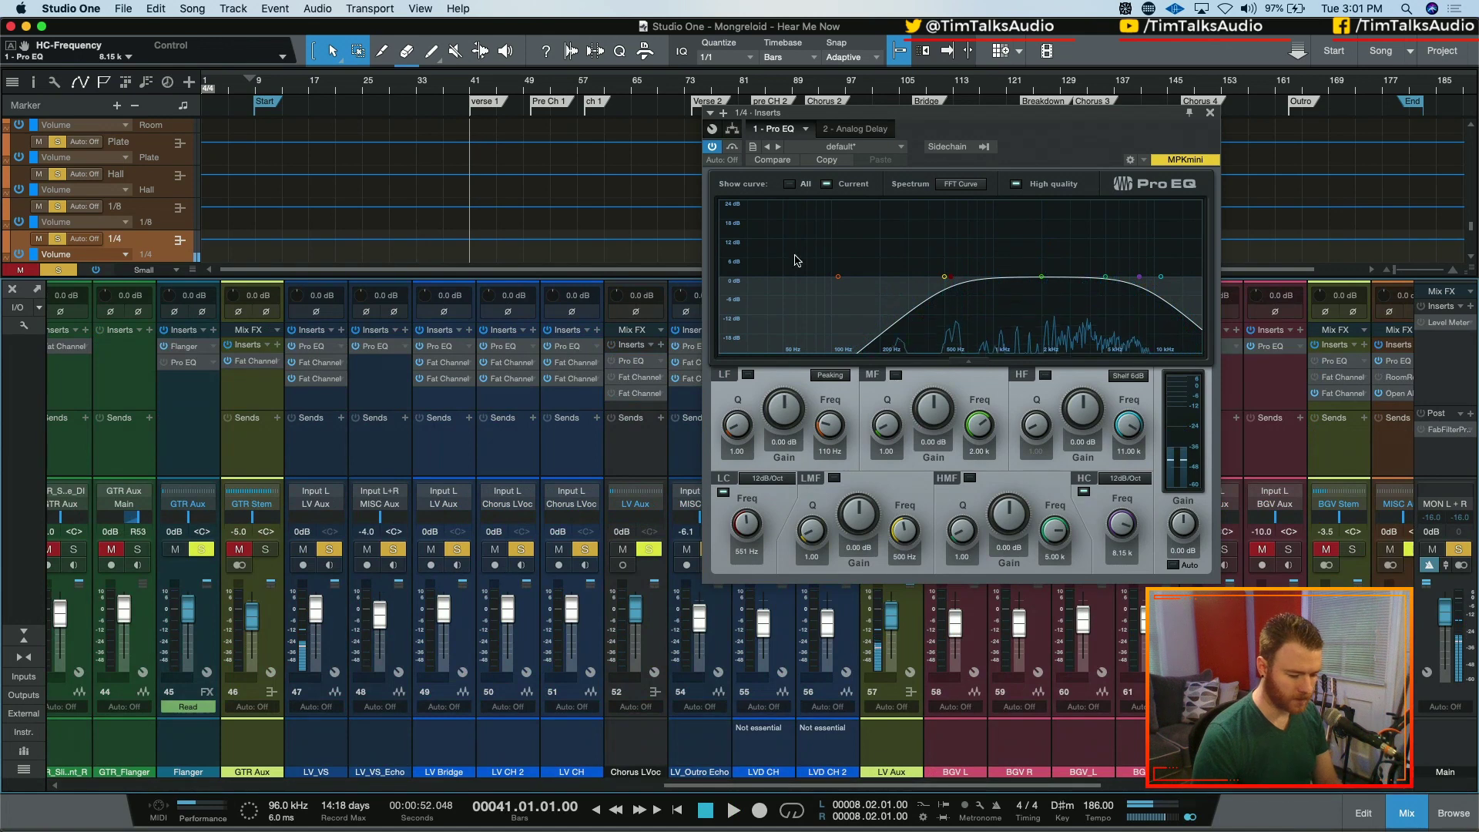
pyautogui.moveTo(892, 116); pyautogui.dragTo(1478, 112)
pyautogui.click(906, 548)
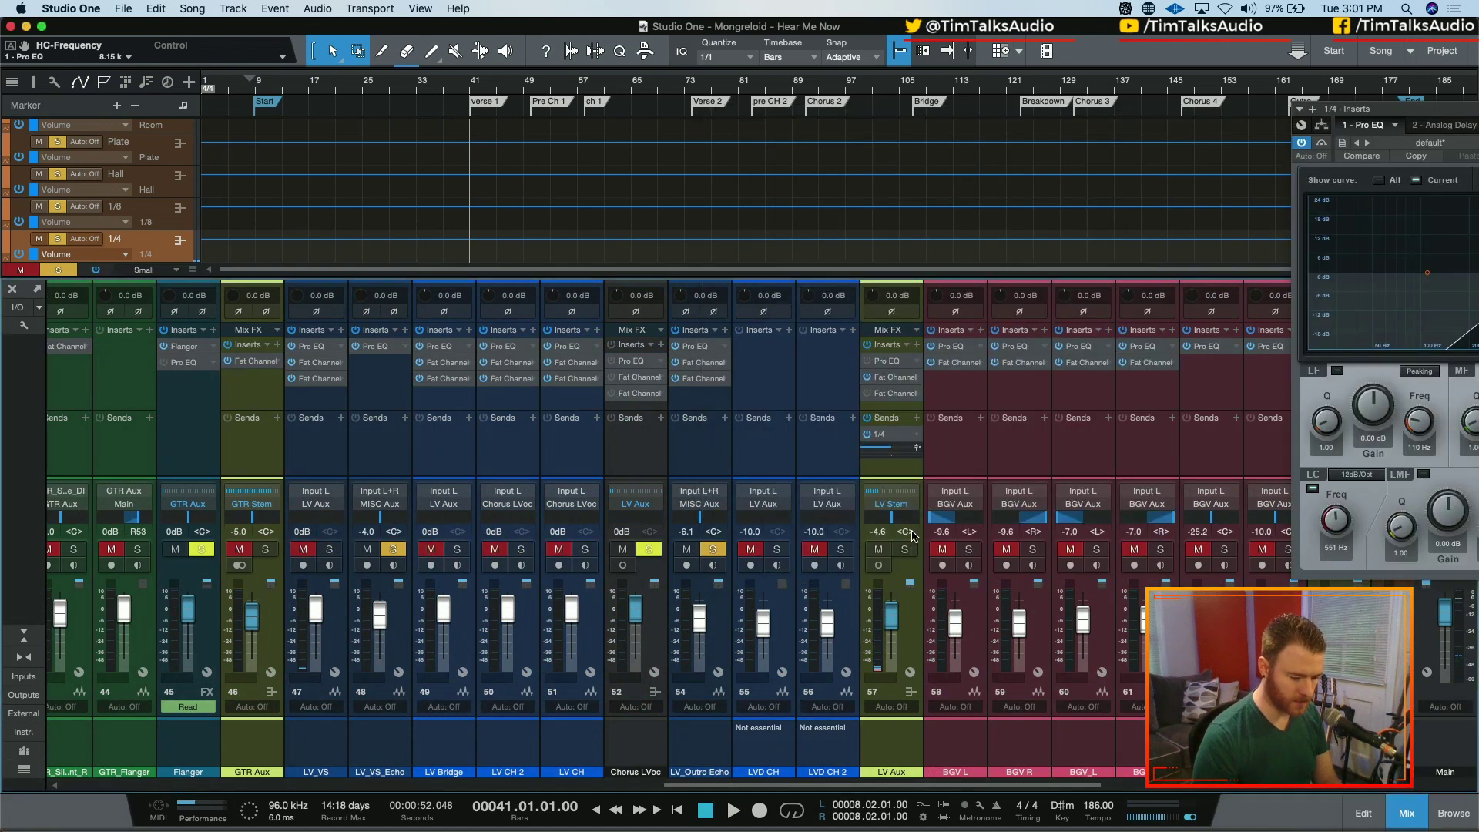
pyautogui.press('space')
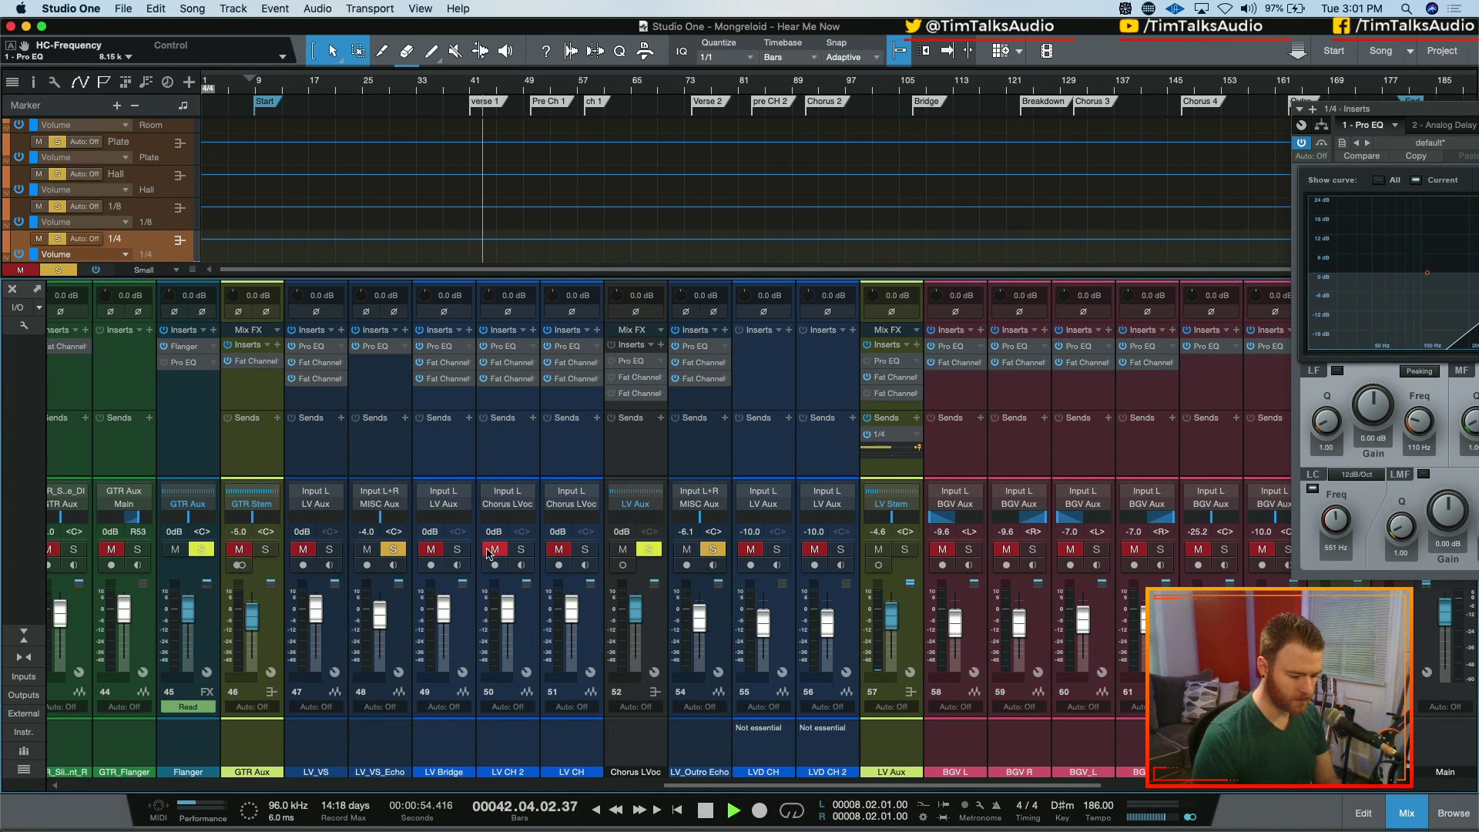
pyautogui.press('space')
pyautogui.click(905, 549)
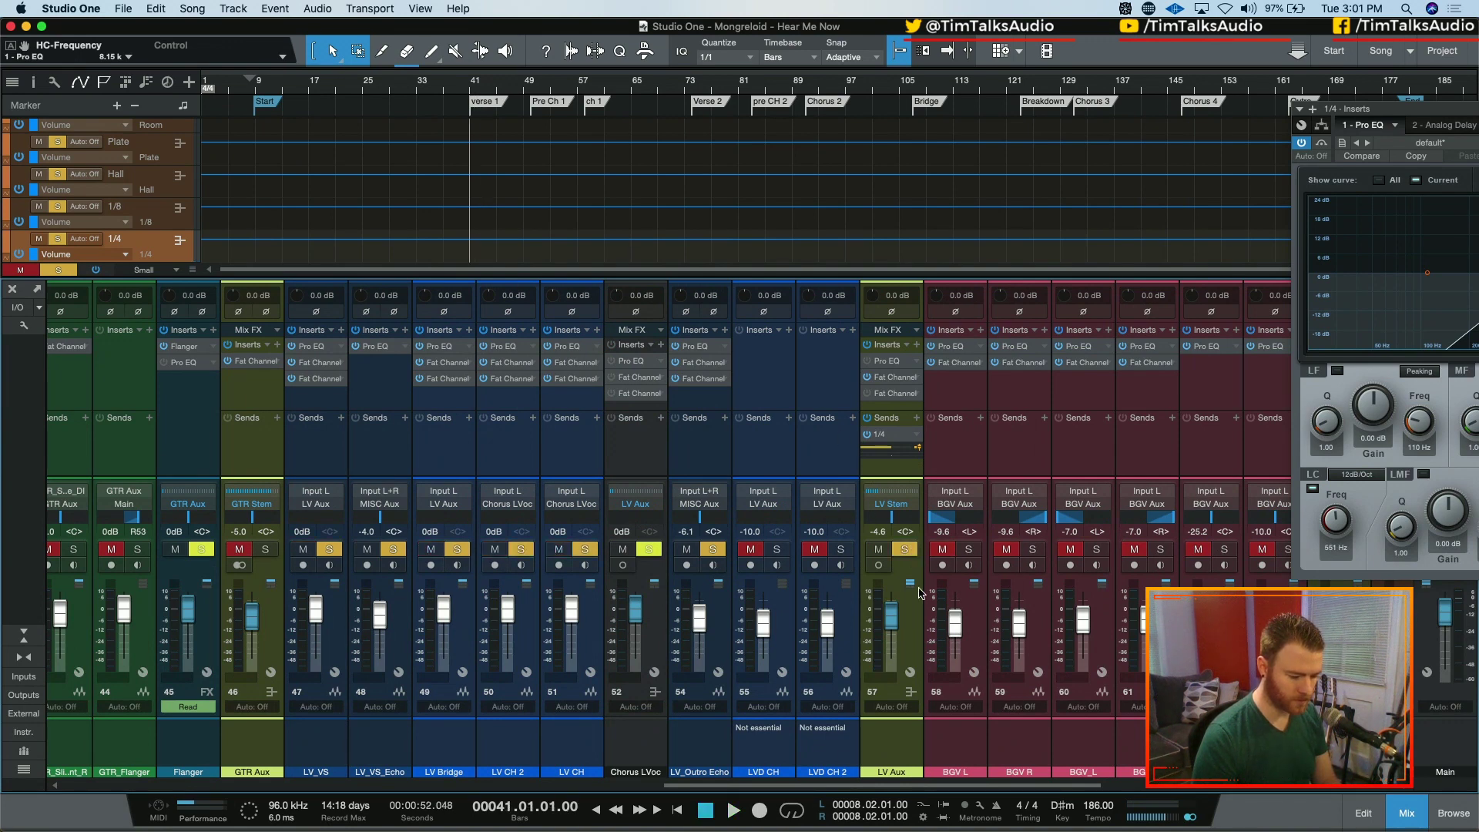
# - Mute LV Aux, copy its 1/4 send to the LV_VS_Echo channel, and unmute LV Aux during playback
pyautogui.click(906, 548)
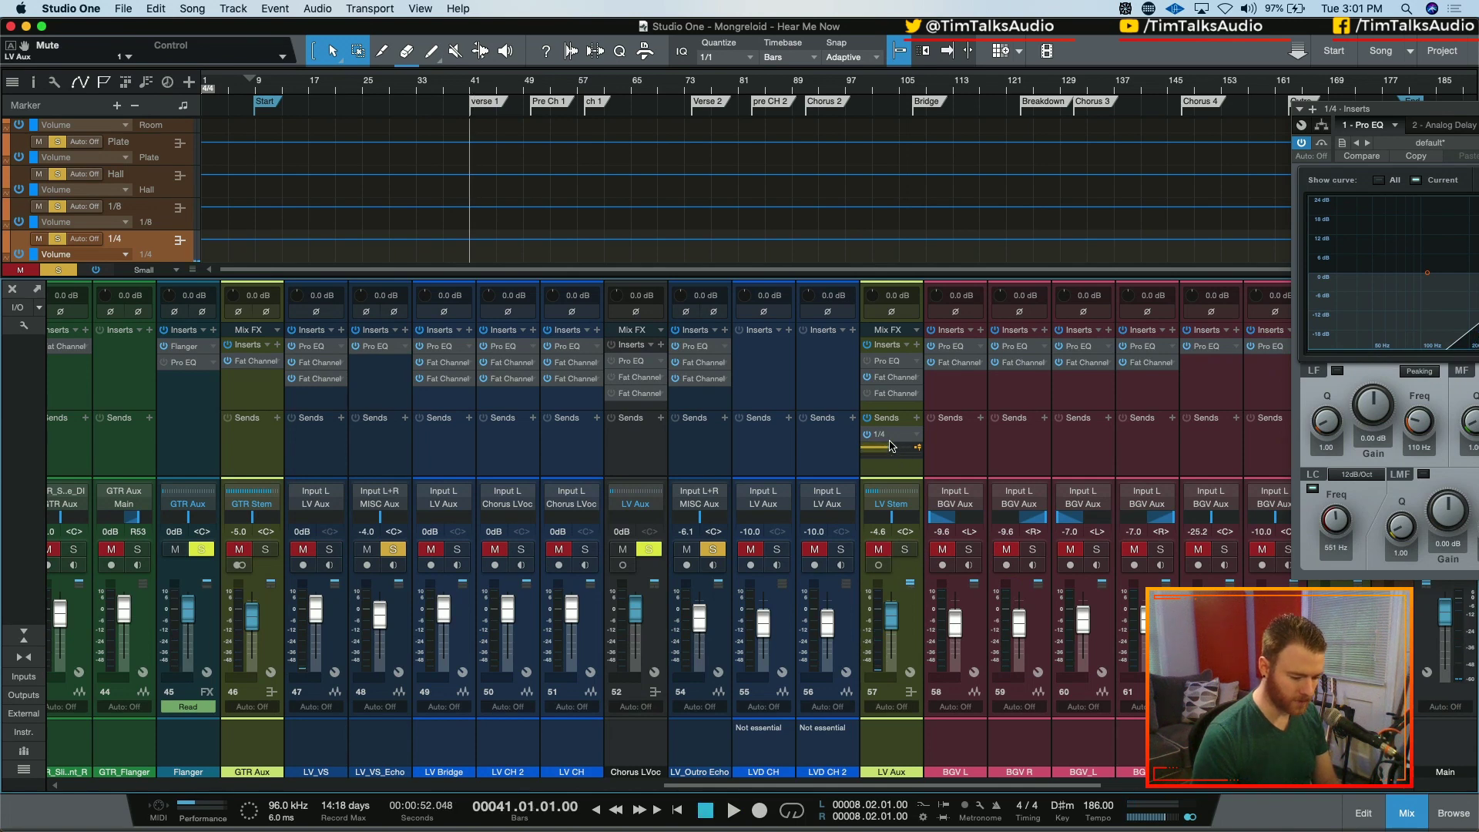
pyautogui.moveTo(882, 434); pyautogui.dragTo(379, 443)
pyautogui.press('space')
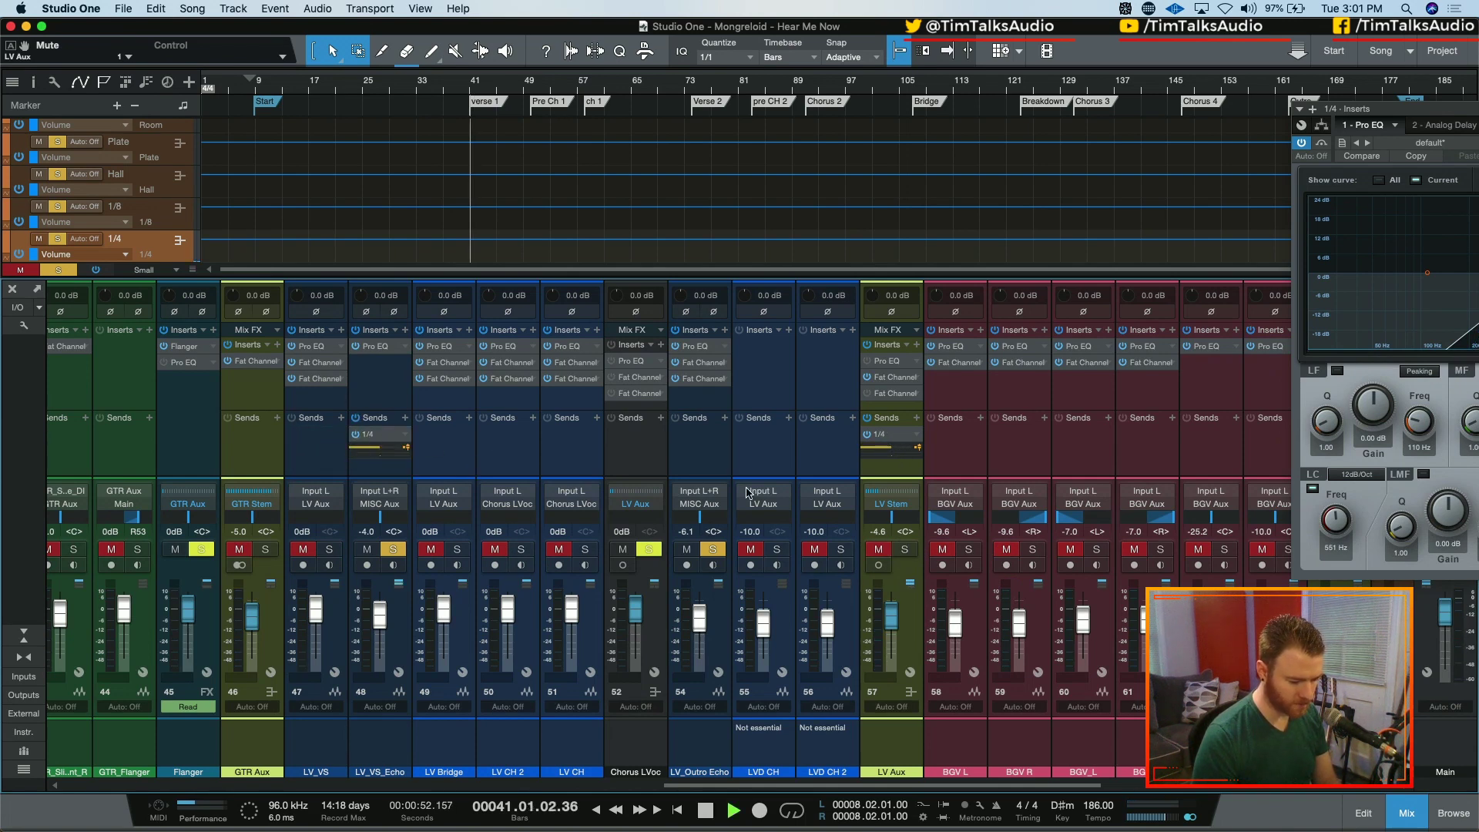
pyautogui.click(905, 548)
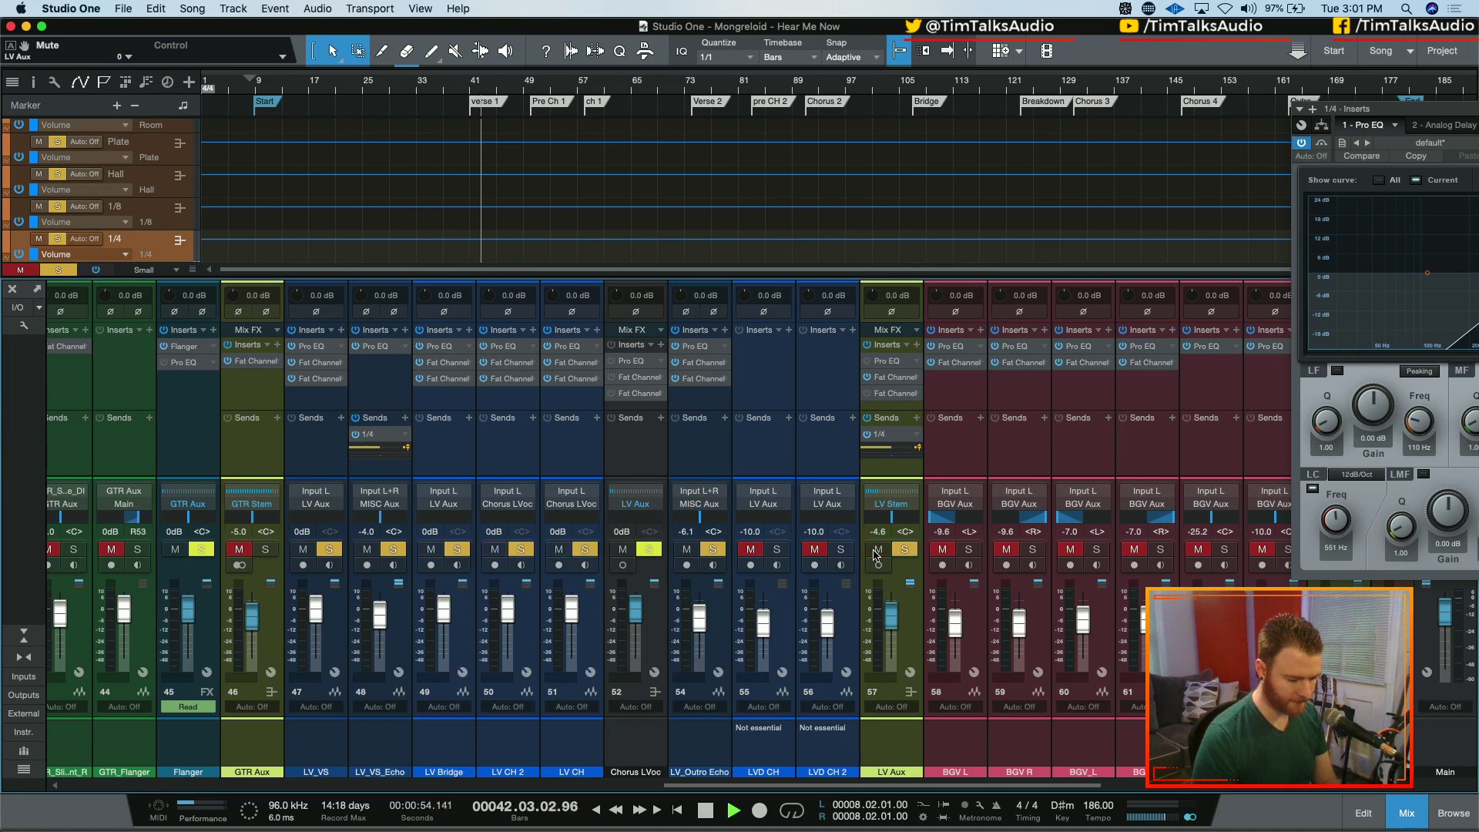
pyautogui.press('space')
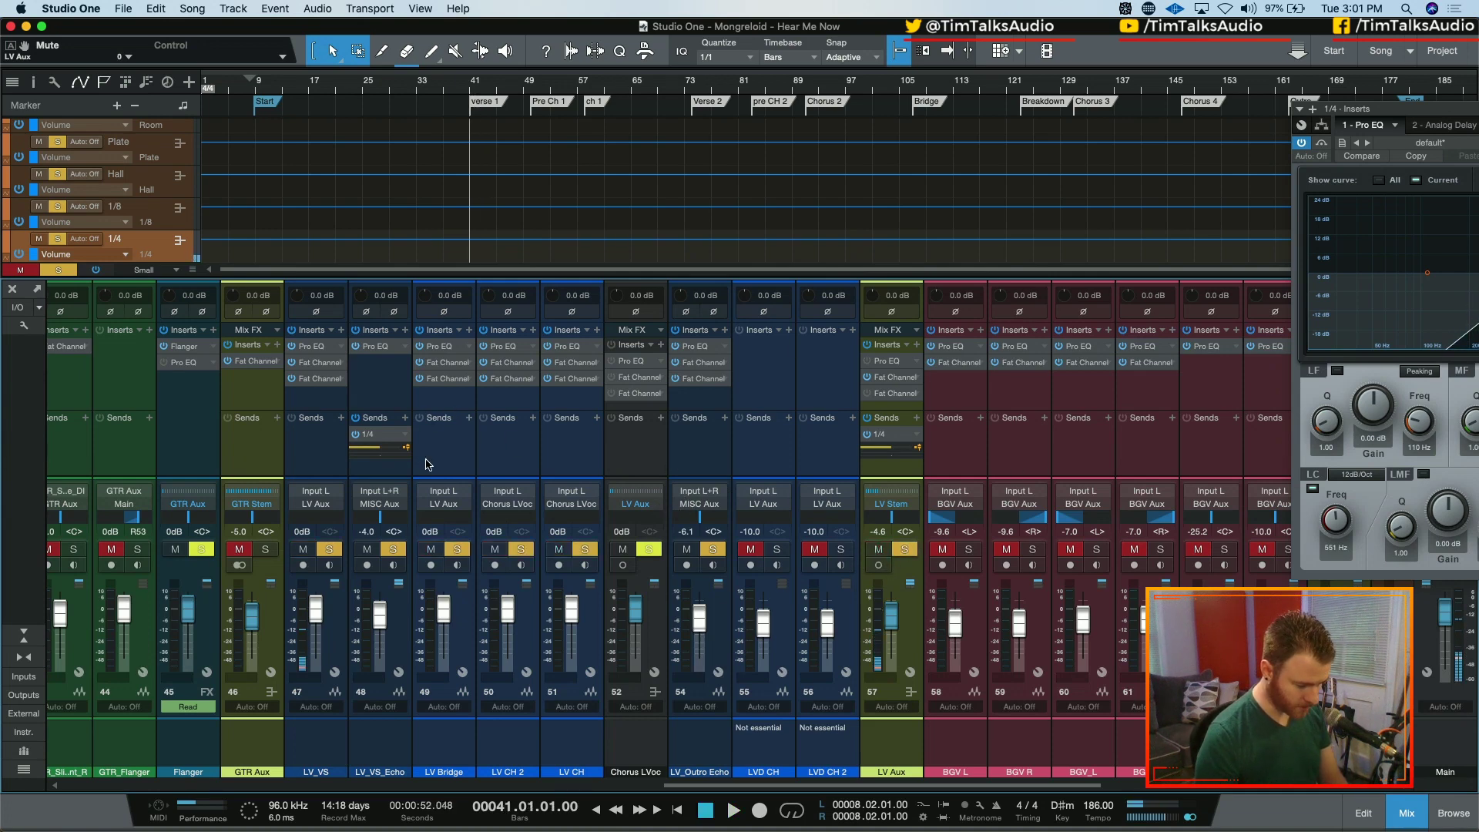
# - Remove the 1/4 send from the LV_VS_Echo channel and close the 1/4 inserts window
pyautogui.click(406, 447)
pyautogui.click(407, 435)
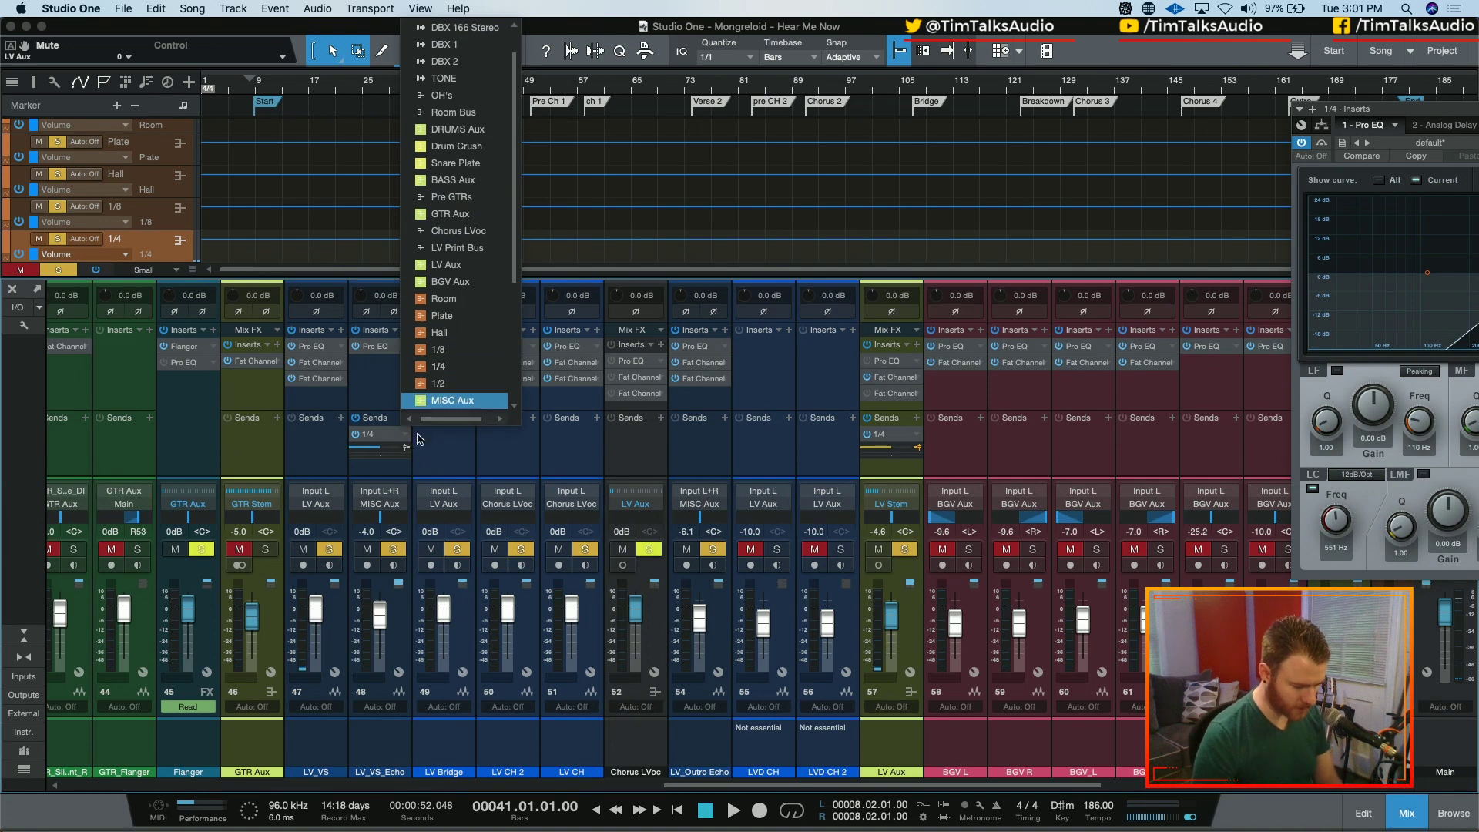
pyautogui.scroll(-1, 440, 236)
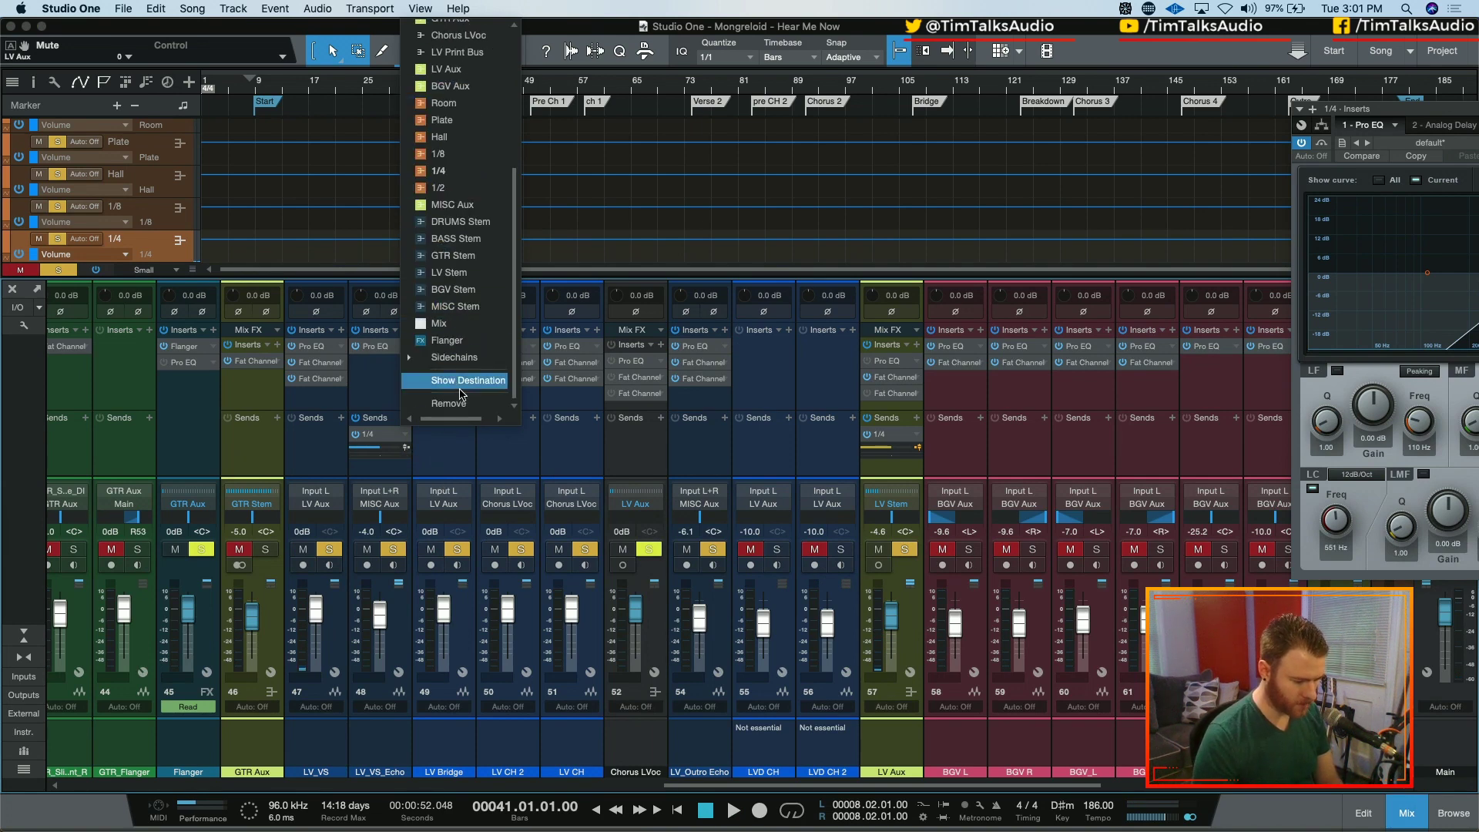
pyautogui.click(460, 401)
pyautogui.click(1316, 144)
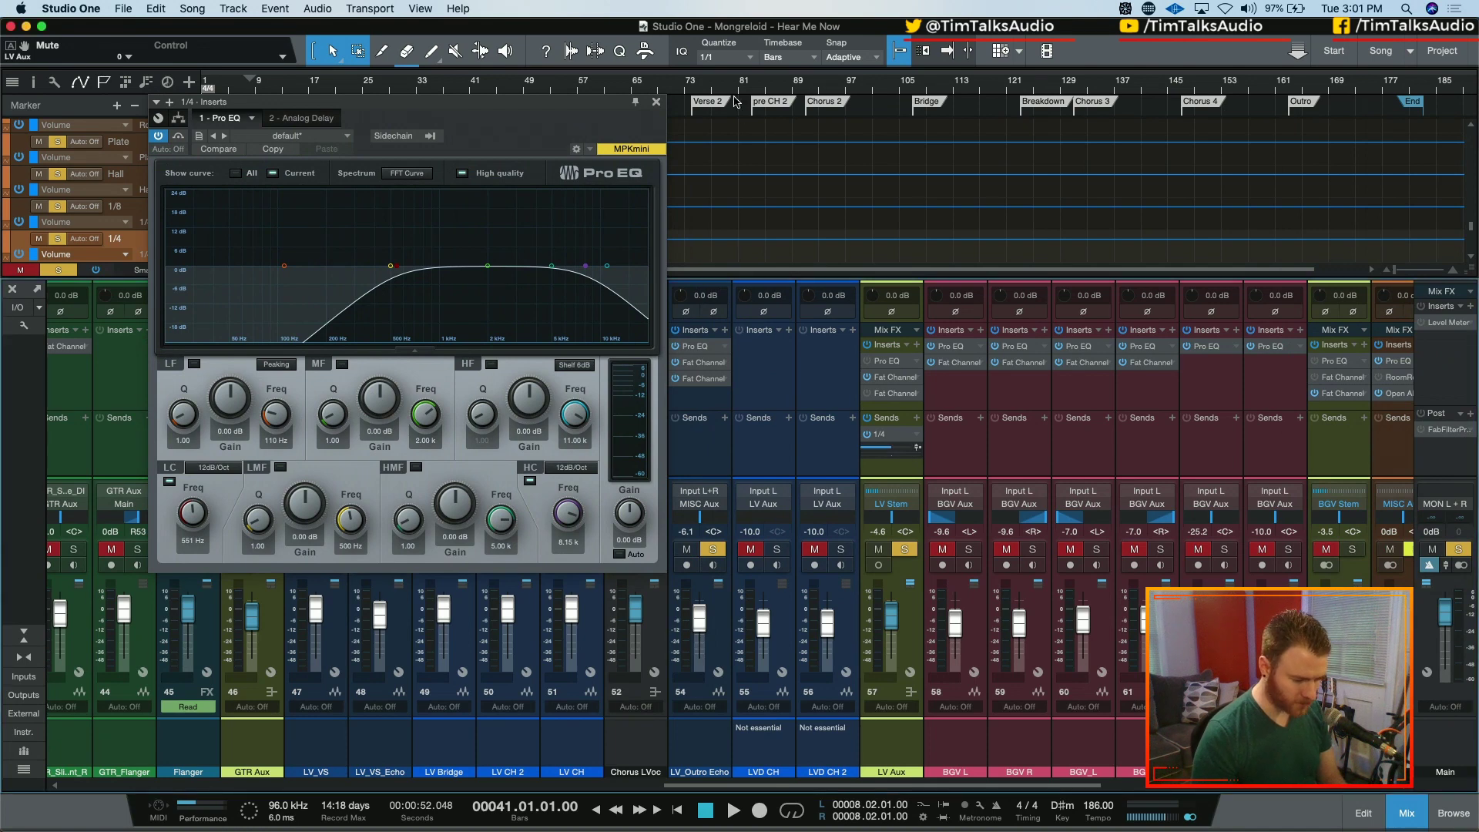
pyautogui.click(656, 103)
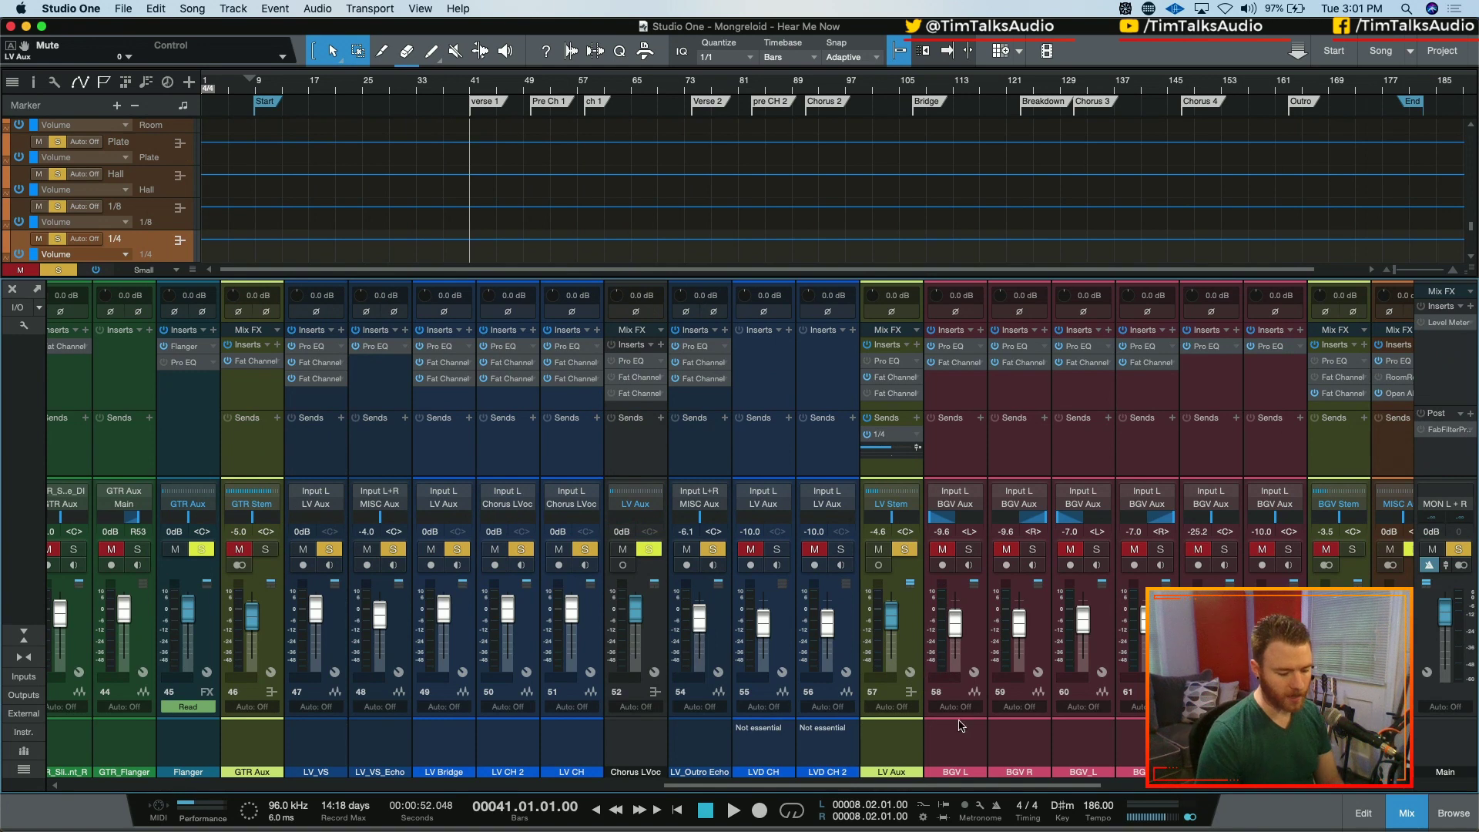
# - Open the 1/4 channel's Pro EQ during playback and compare the delay with the EQ bypassed and active
pyautogui.hscroll(10, 1061, 763)
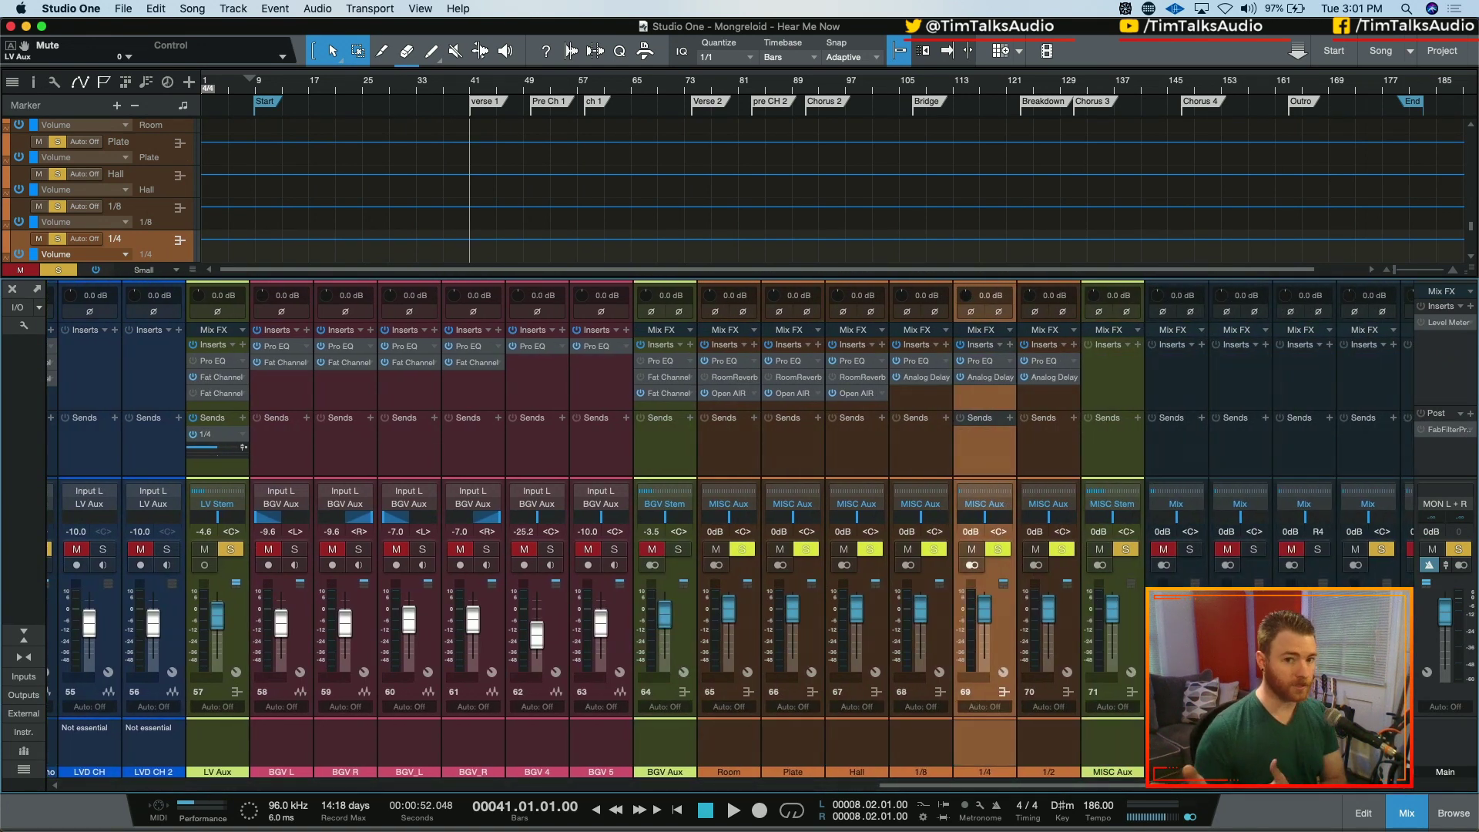
pyautogui.press('space')
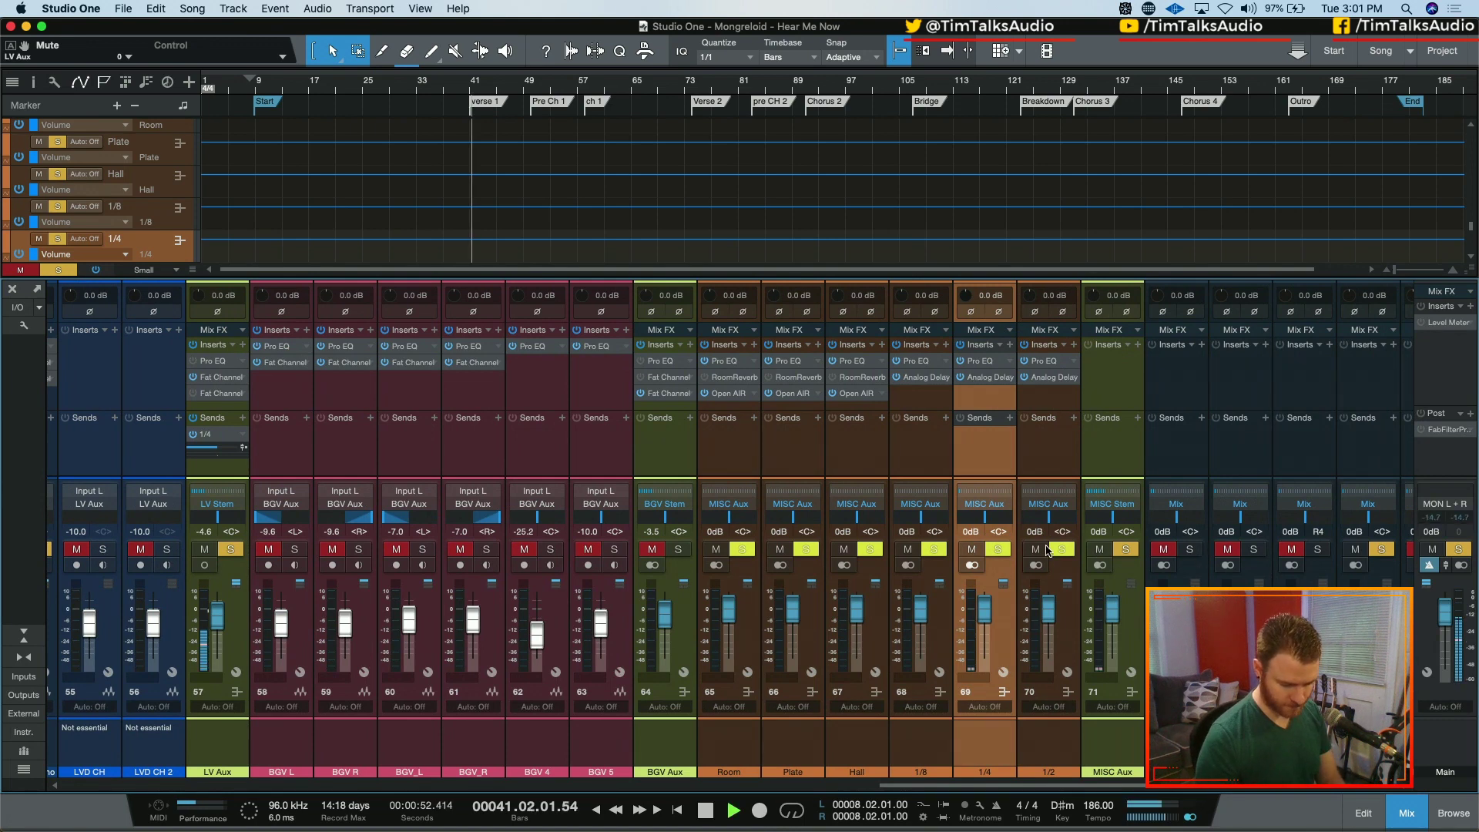
pyautogui.click(976, 365)
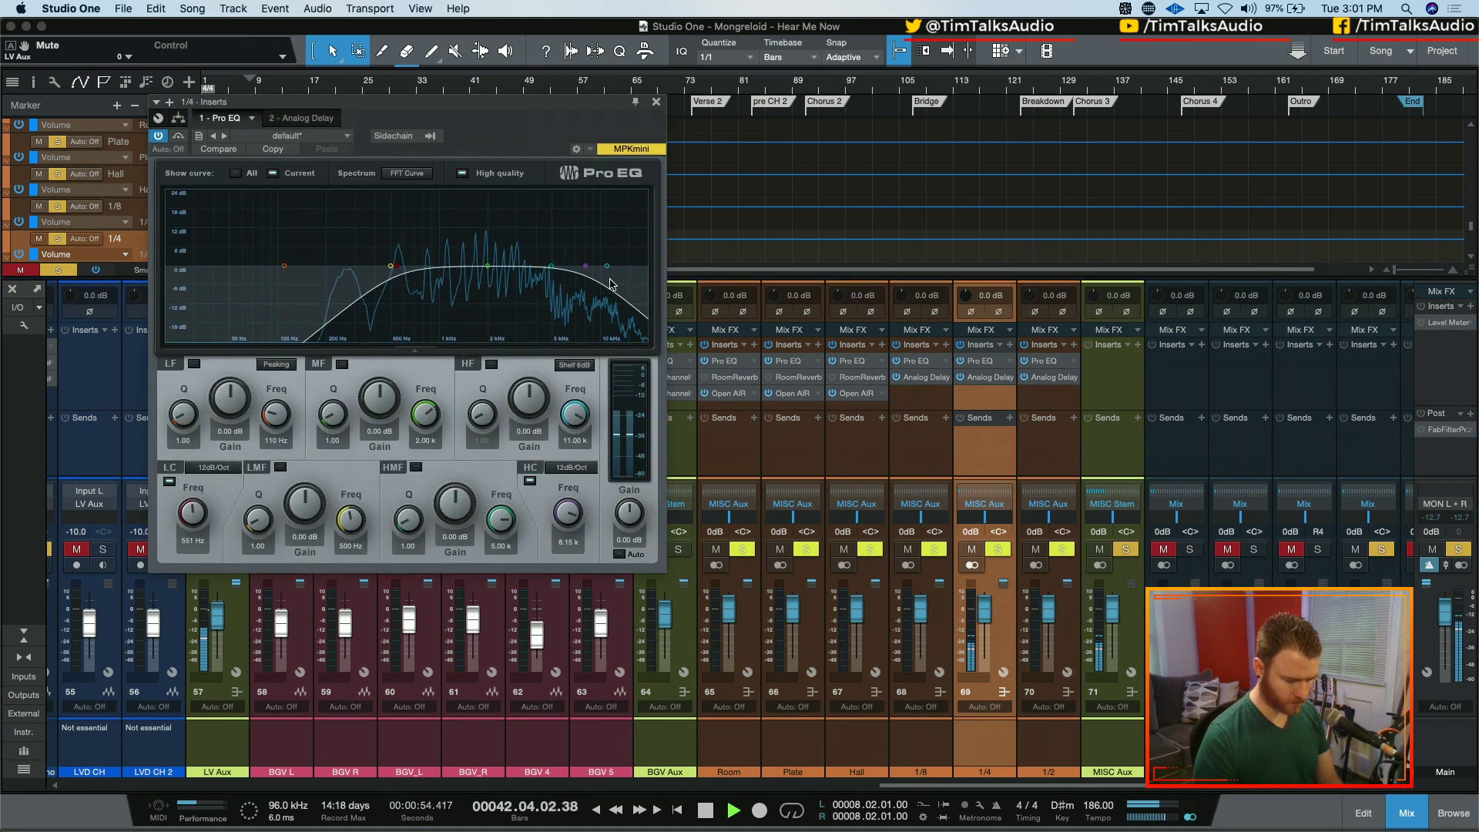
pyautogui.click(178, 137)
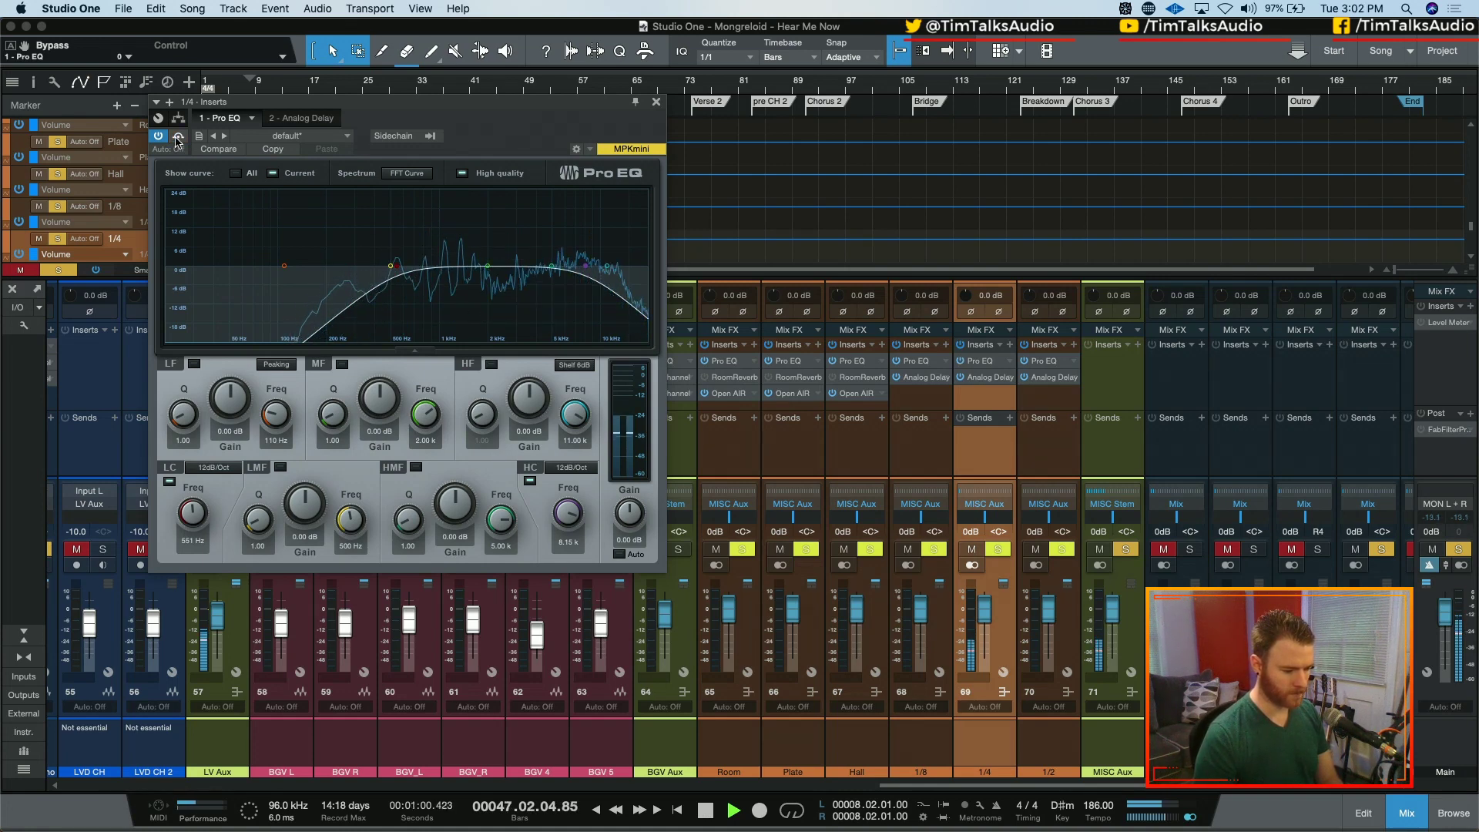
pyautogui.press('space')
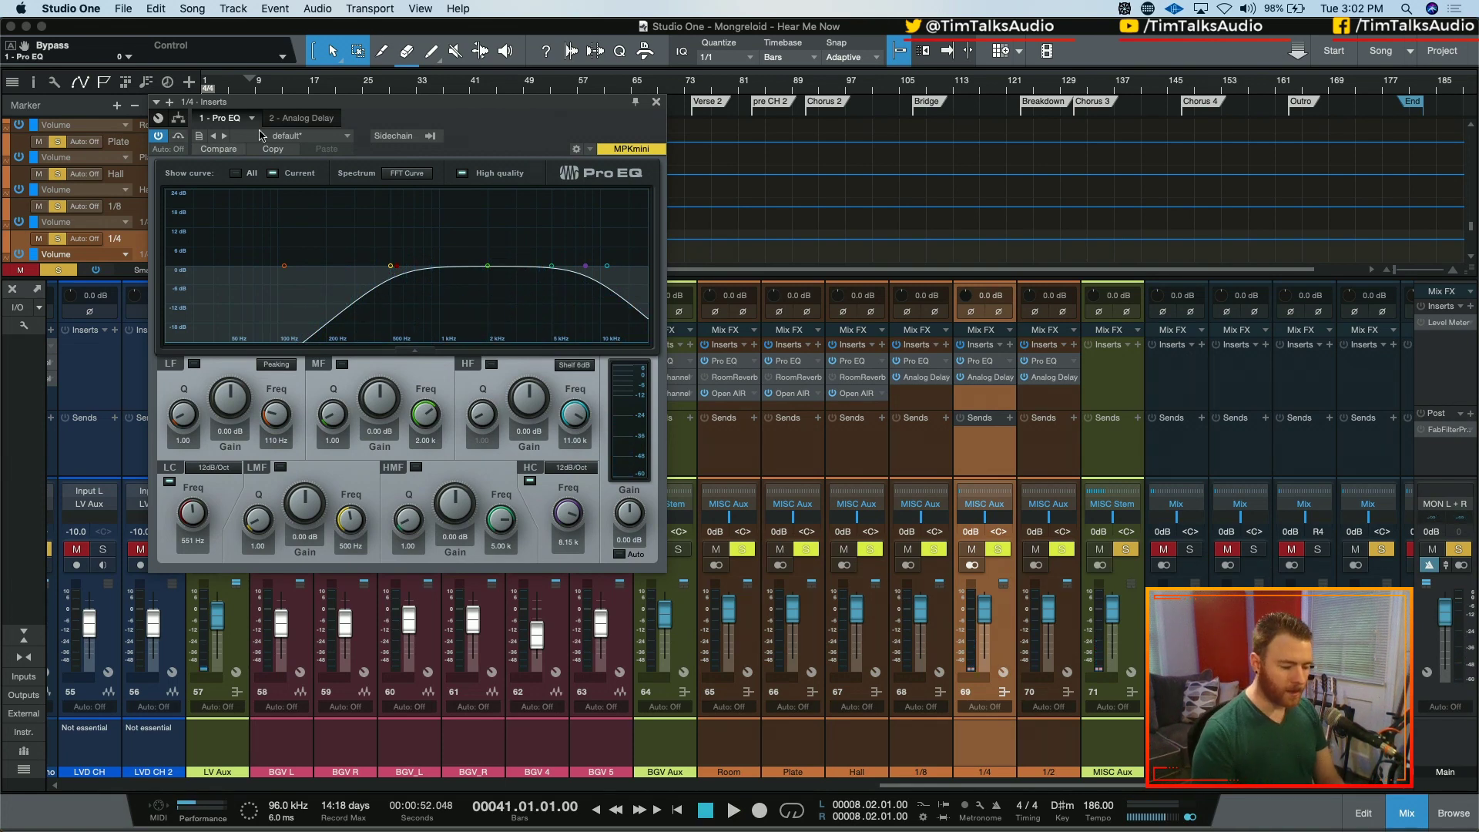
# - Boost the Pro EQ MF band by about 13 dB and sweep its frequency from about 2.14 kHz to 1.37 kHz during playback
pyautogui.moveTo(491, 272); pyautogui.dragTo(494, 227)
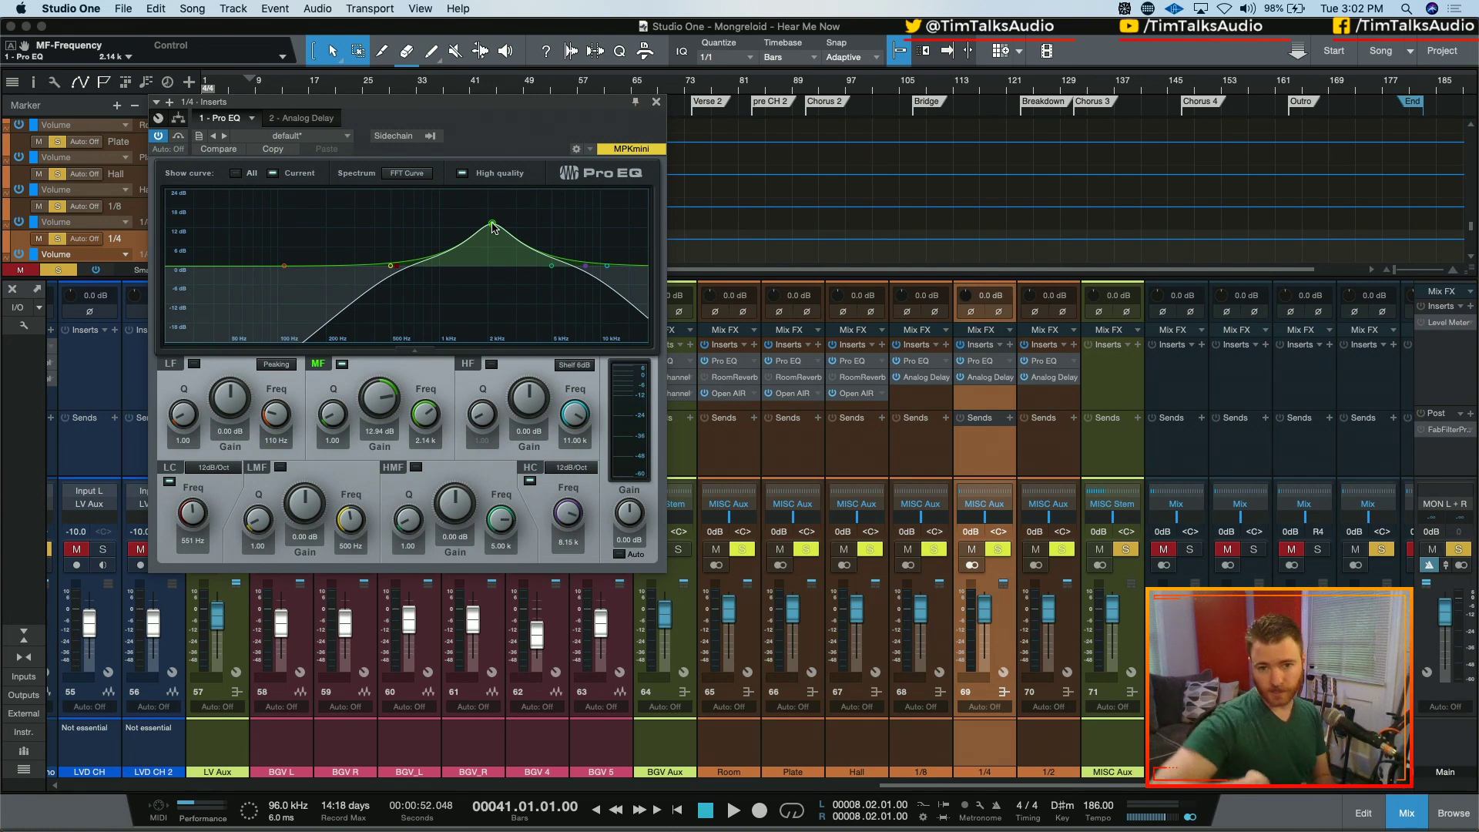
pyautogui.press('space')
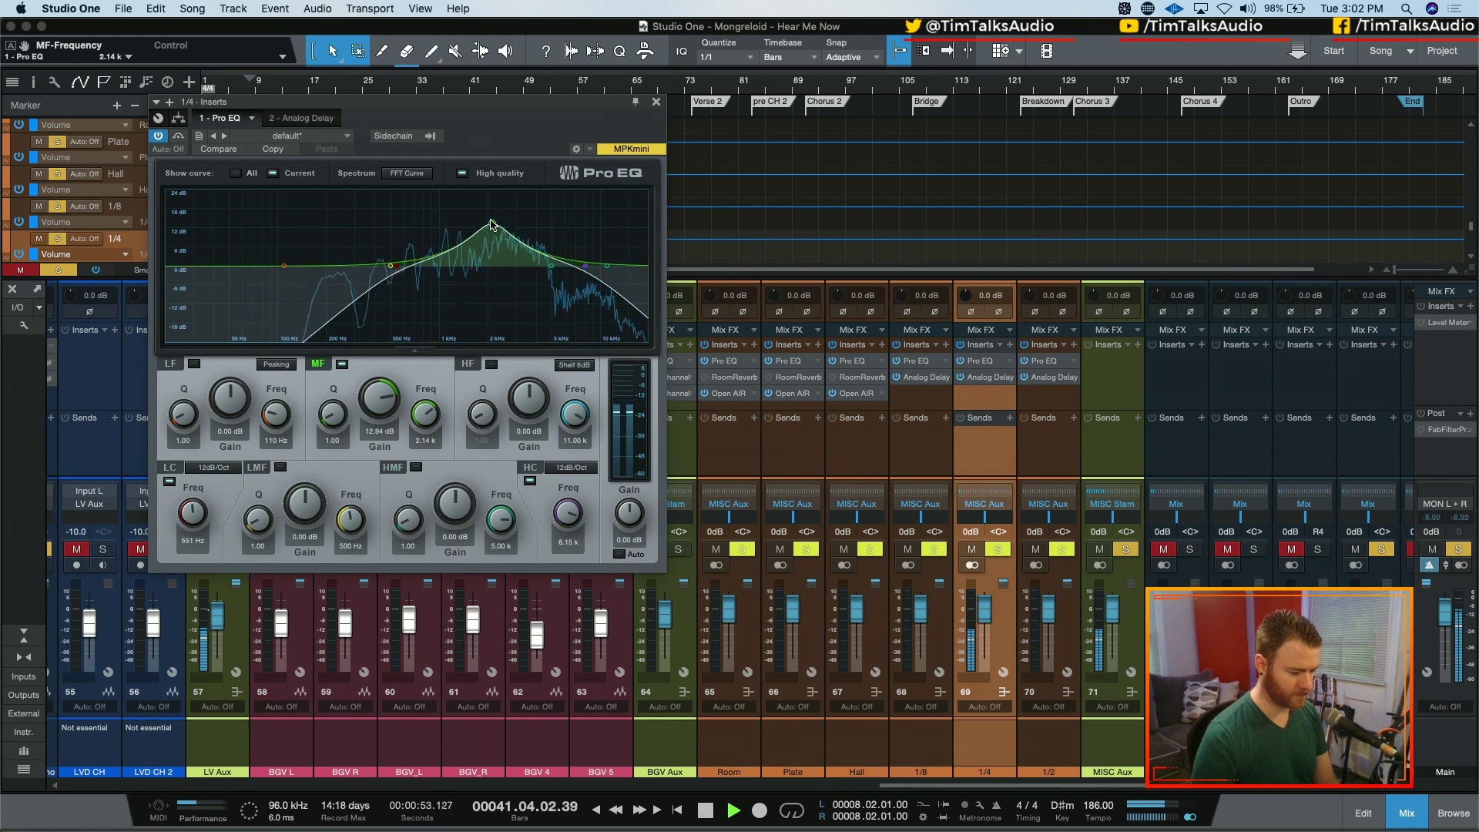
pyautogui.moveTo(494, 226); pyautogui.dragTo(462, 225)
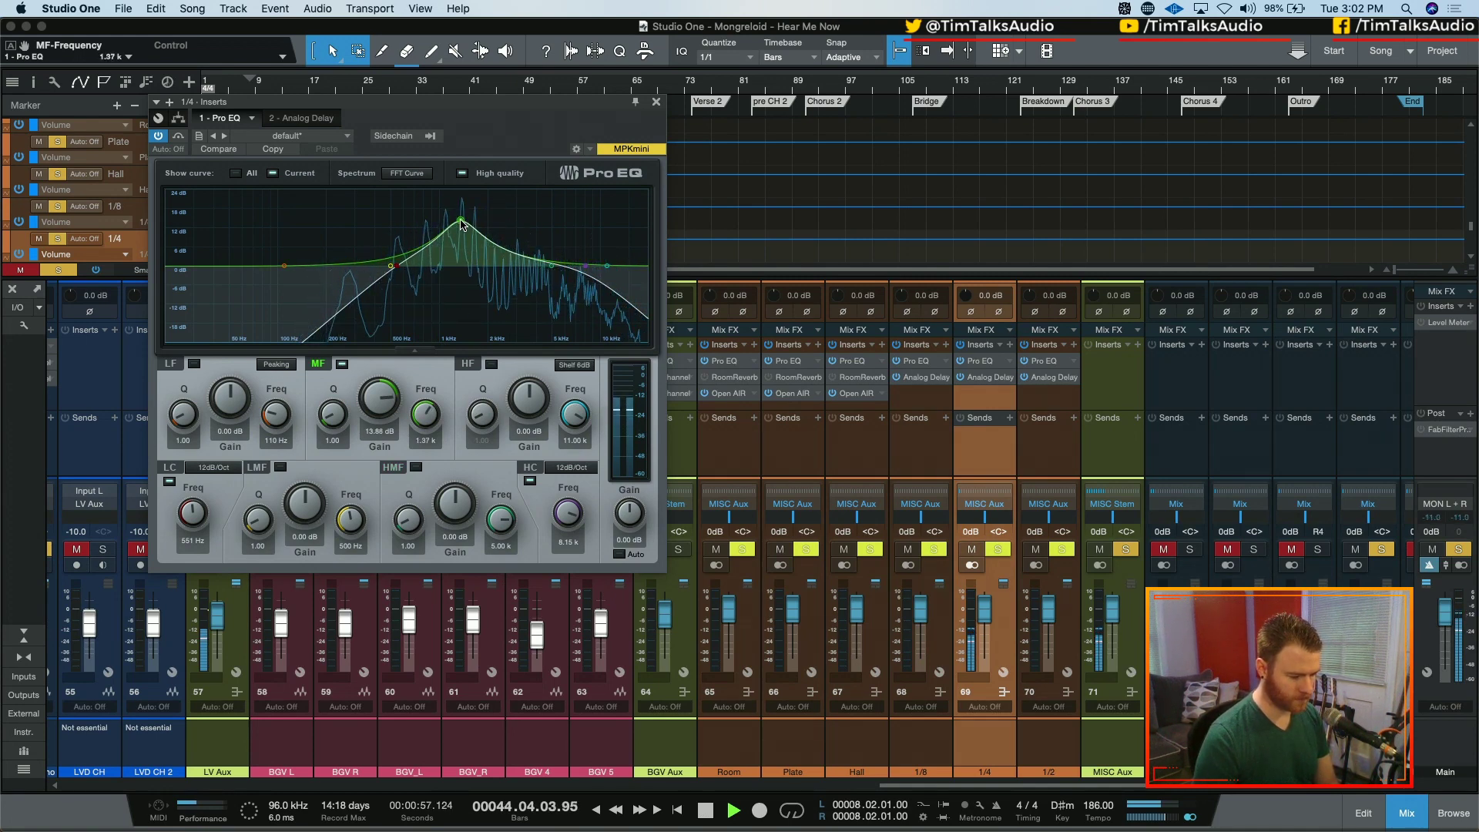
pyautogui.press('space')
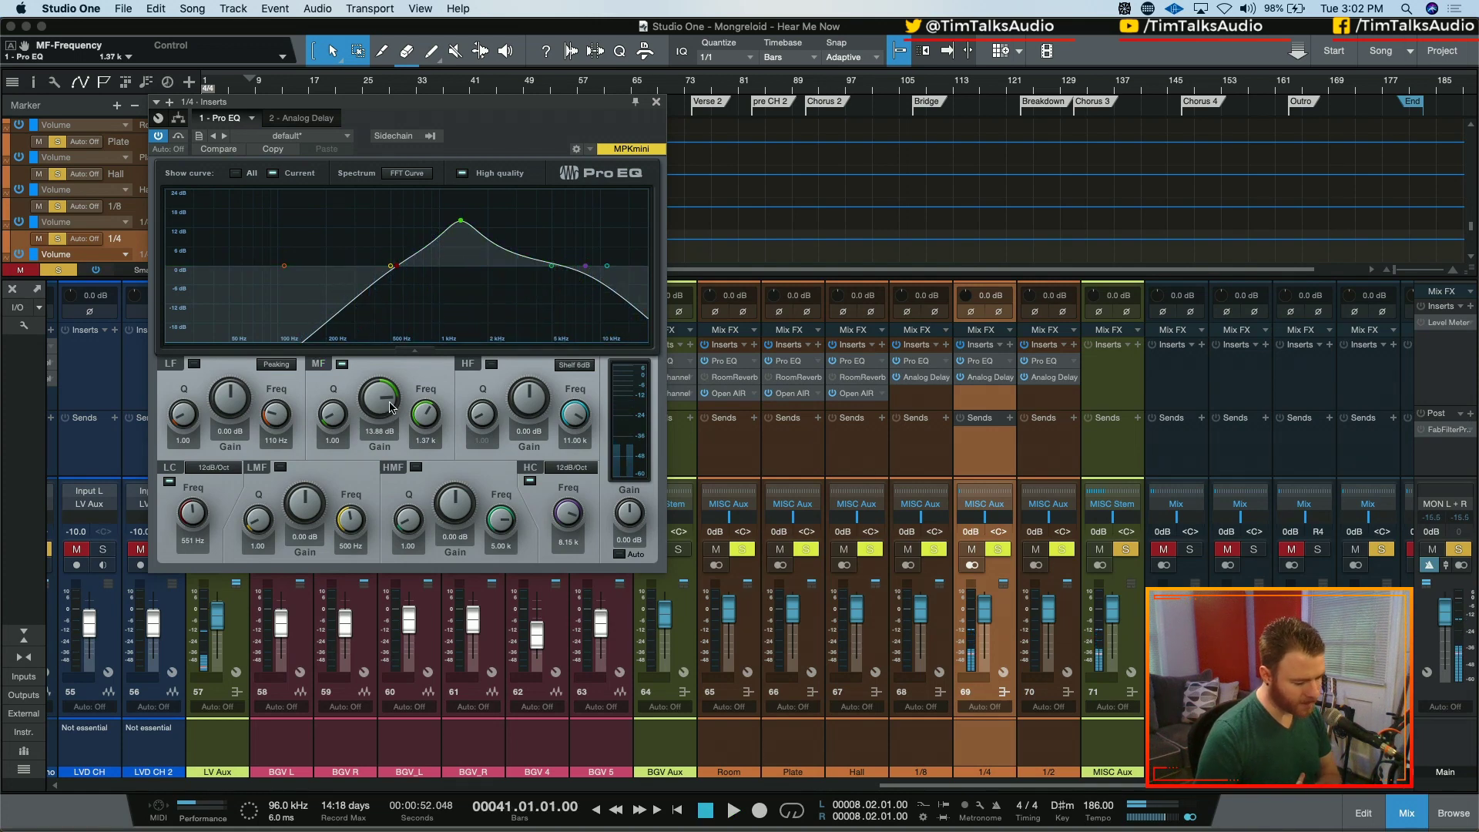
# - Set the MF band's gain to about -4.12 dB and compare the 1/4 channel with its Pro EQ off and on
pyautogui.moveTo(381, 406); pyautogui.dragTo(366, 446)
pyautogui.press('space')
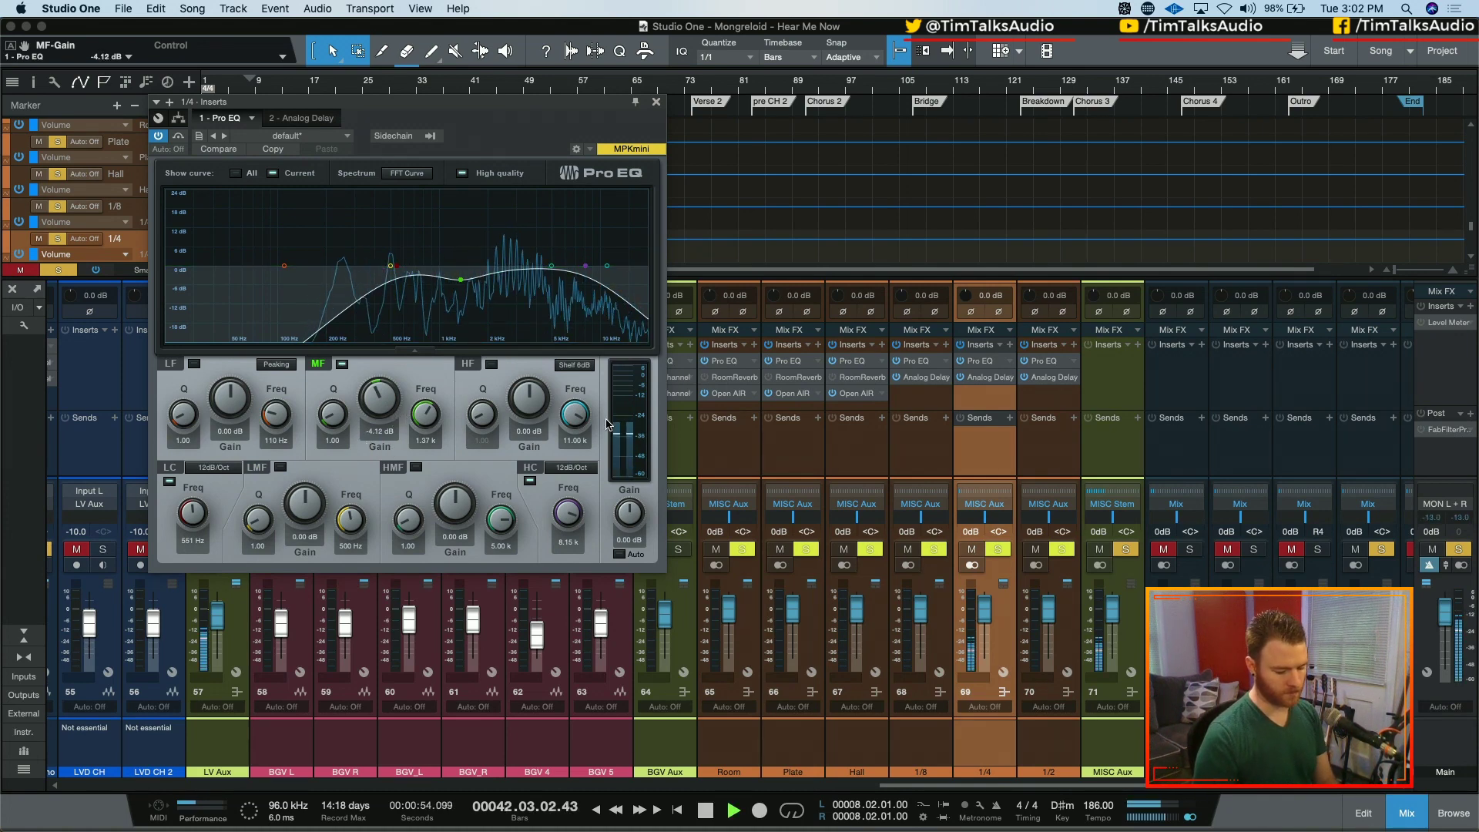
pyautogui.click(960, 361)
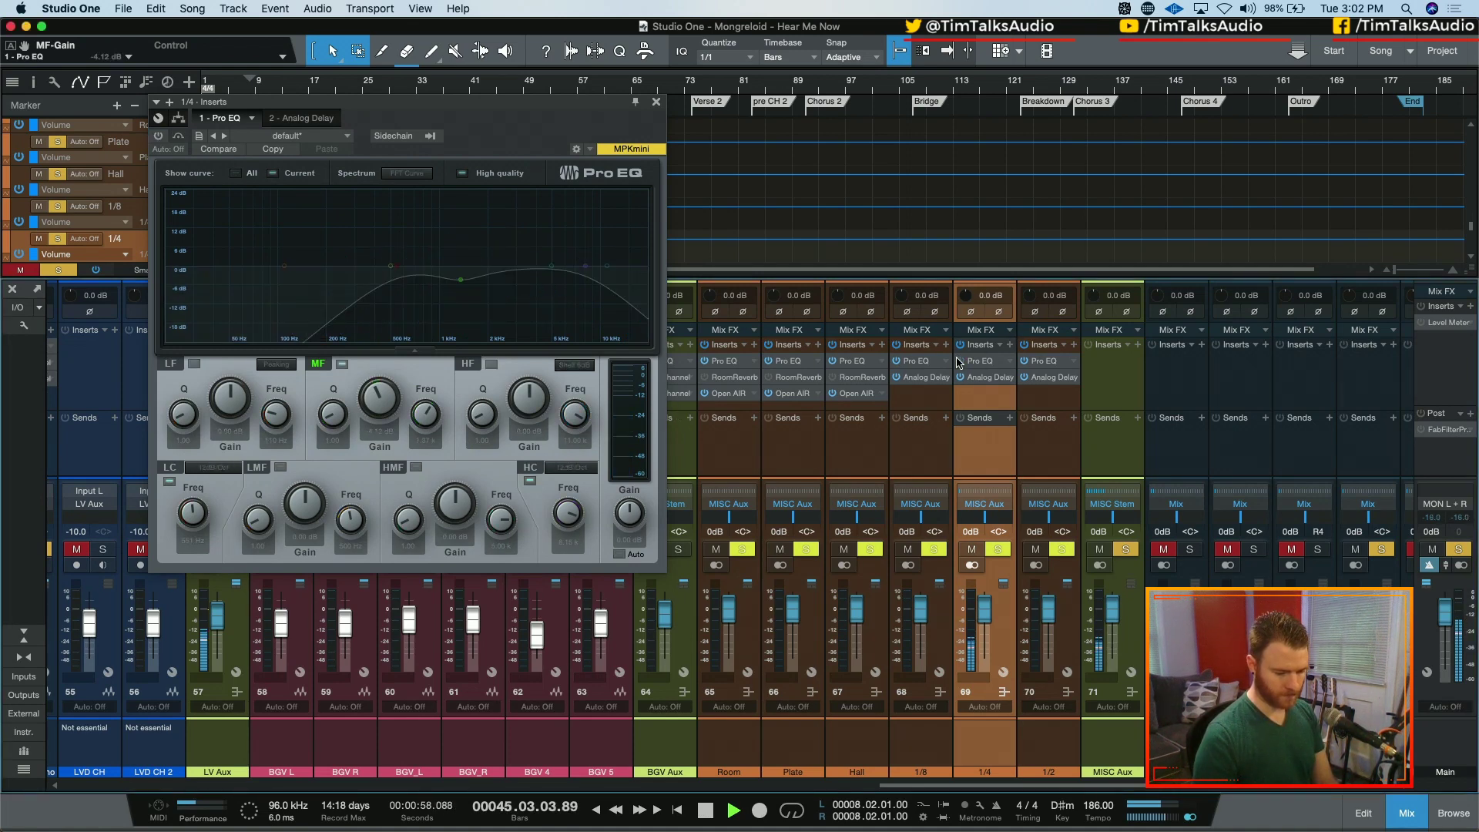
pyautogui.click(960, 360)
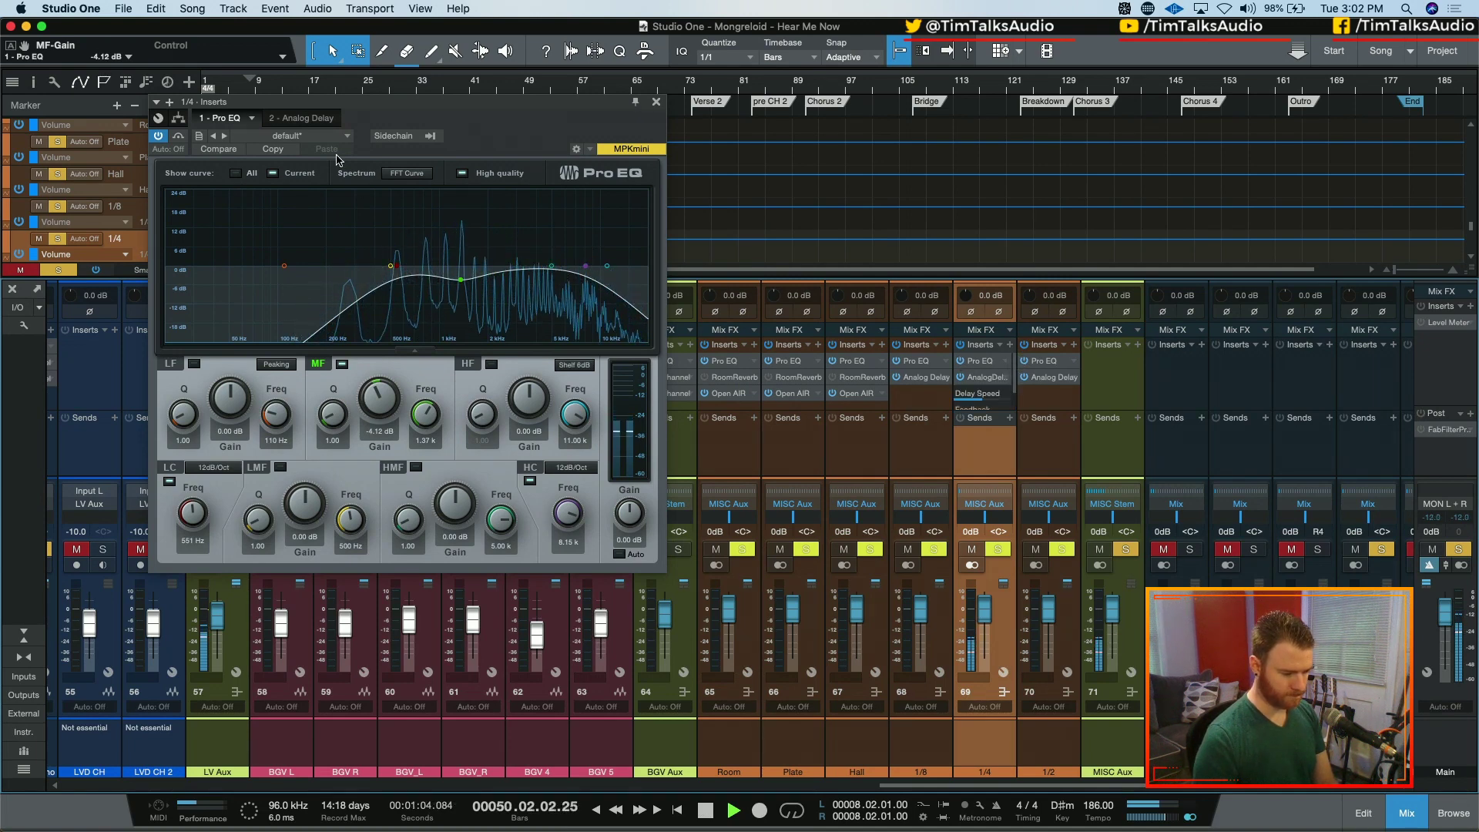
# - Open the 1/4 channel's Analog Delay and set its high cut to 6.24 kHz and low cut to 85.0 Hz
pyautogui.click(990, 378)
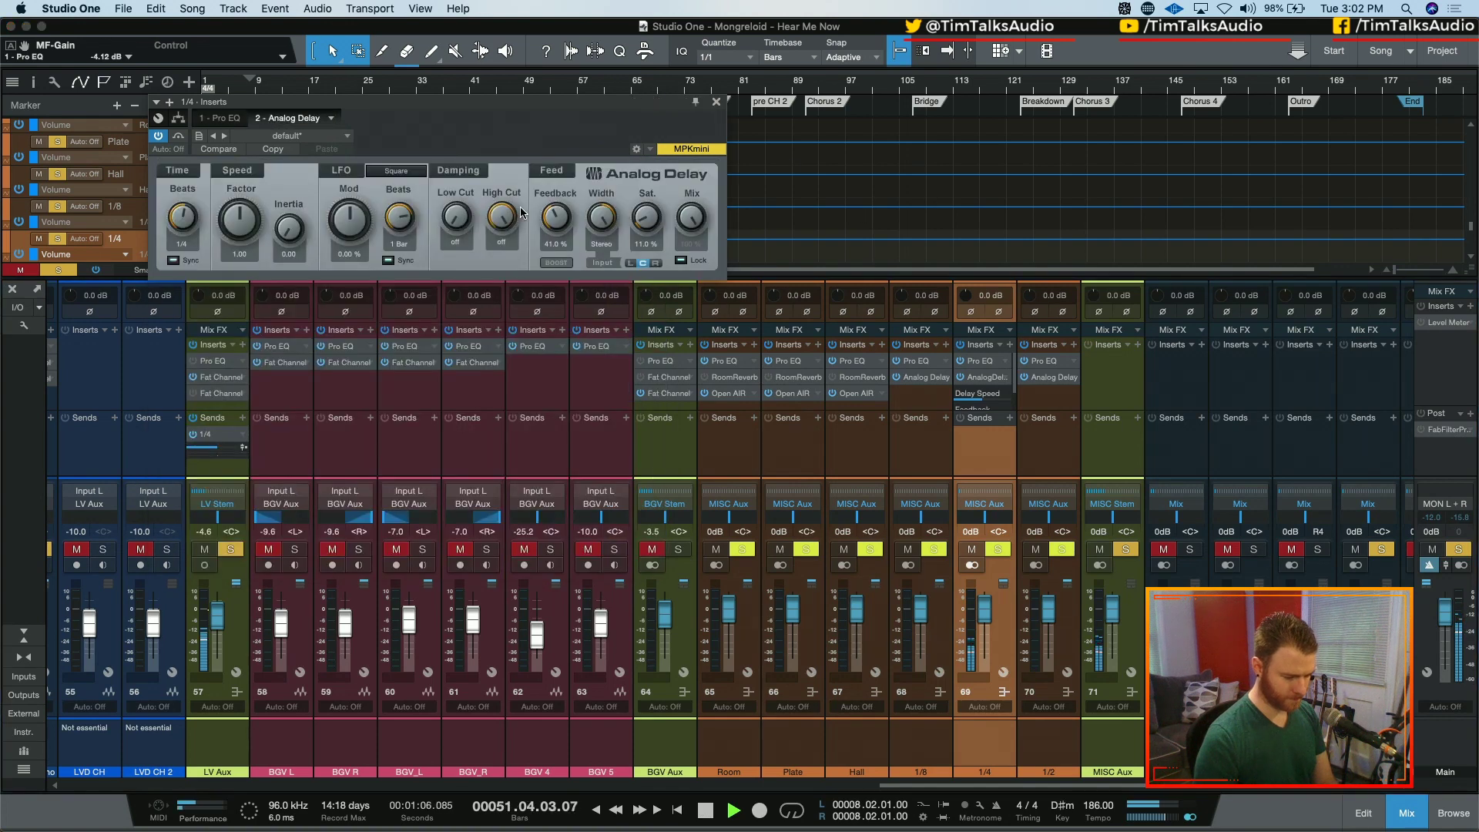
pyautogui.moveTo(504, 215); pyautogui.dragTo(476, 215)
pyautogui.press('space')
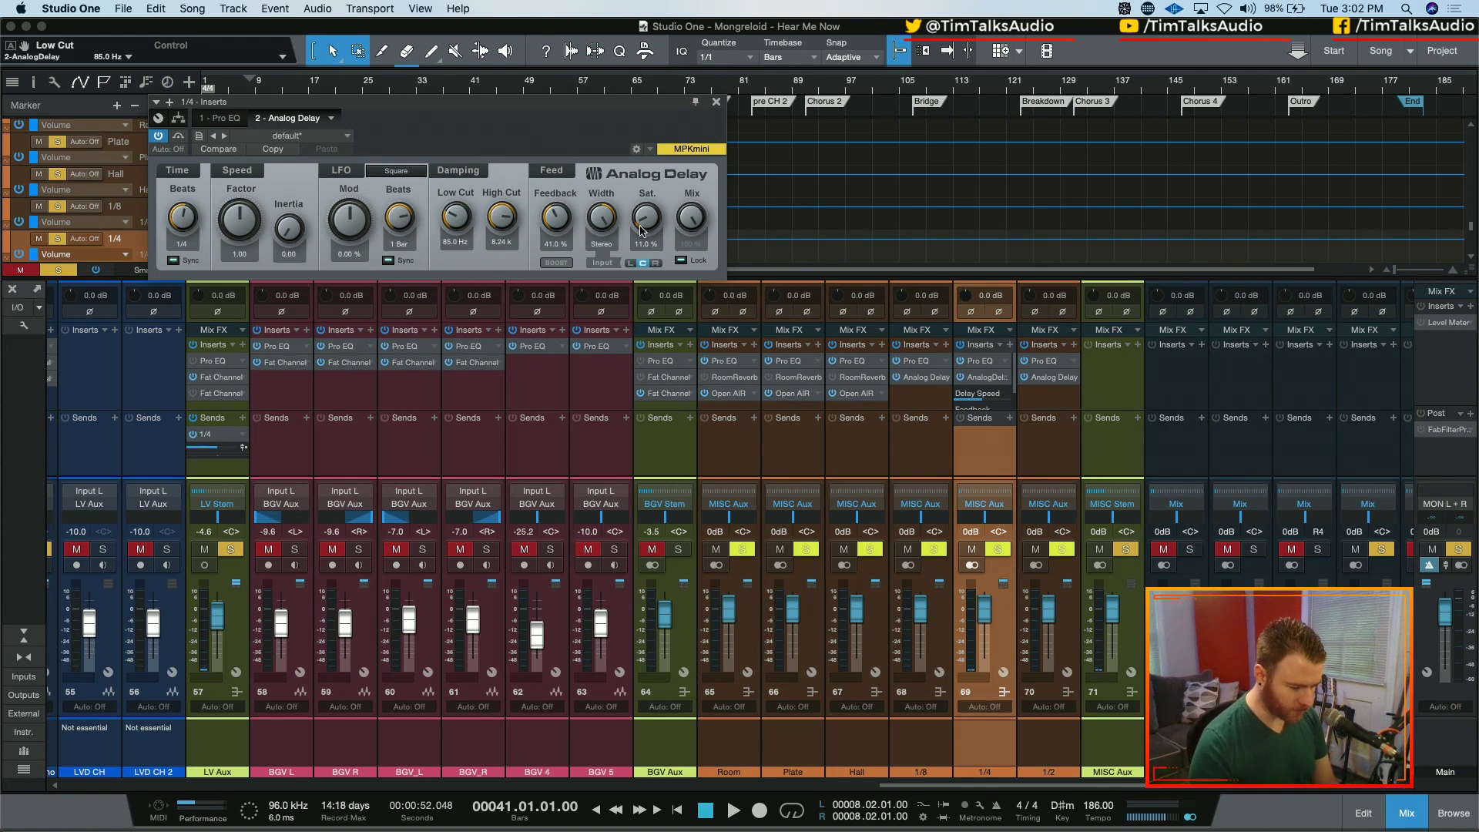
# - Set the Analog Delay width to 46% and feedback to 31.0%, and play the delay in the full mix
pyautogui.moveTo(601, 214); pyautogui.dragTo(564, 237)
pyautogui.press('space')
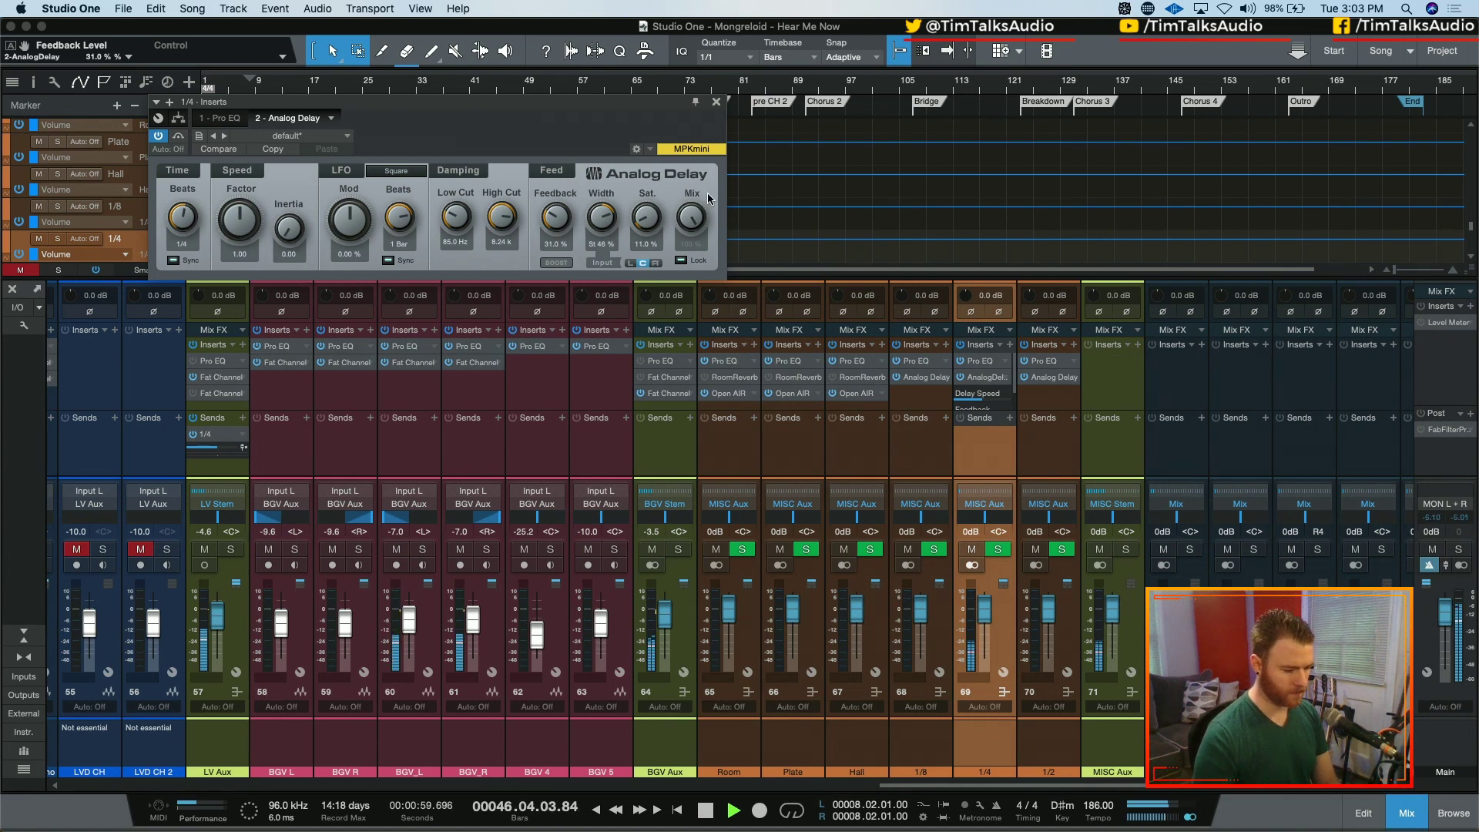
# - Raise the Analog Delay feedback to 45.0% during playback and stop the transport
pyautogui.moveTo(552, 220); pyautogui.dragTo(552, 189)
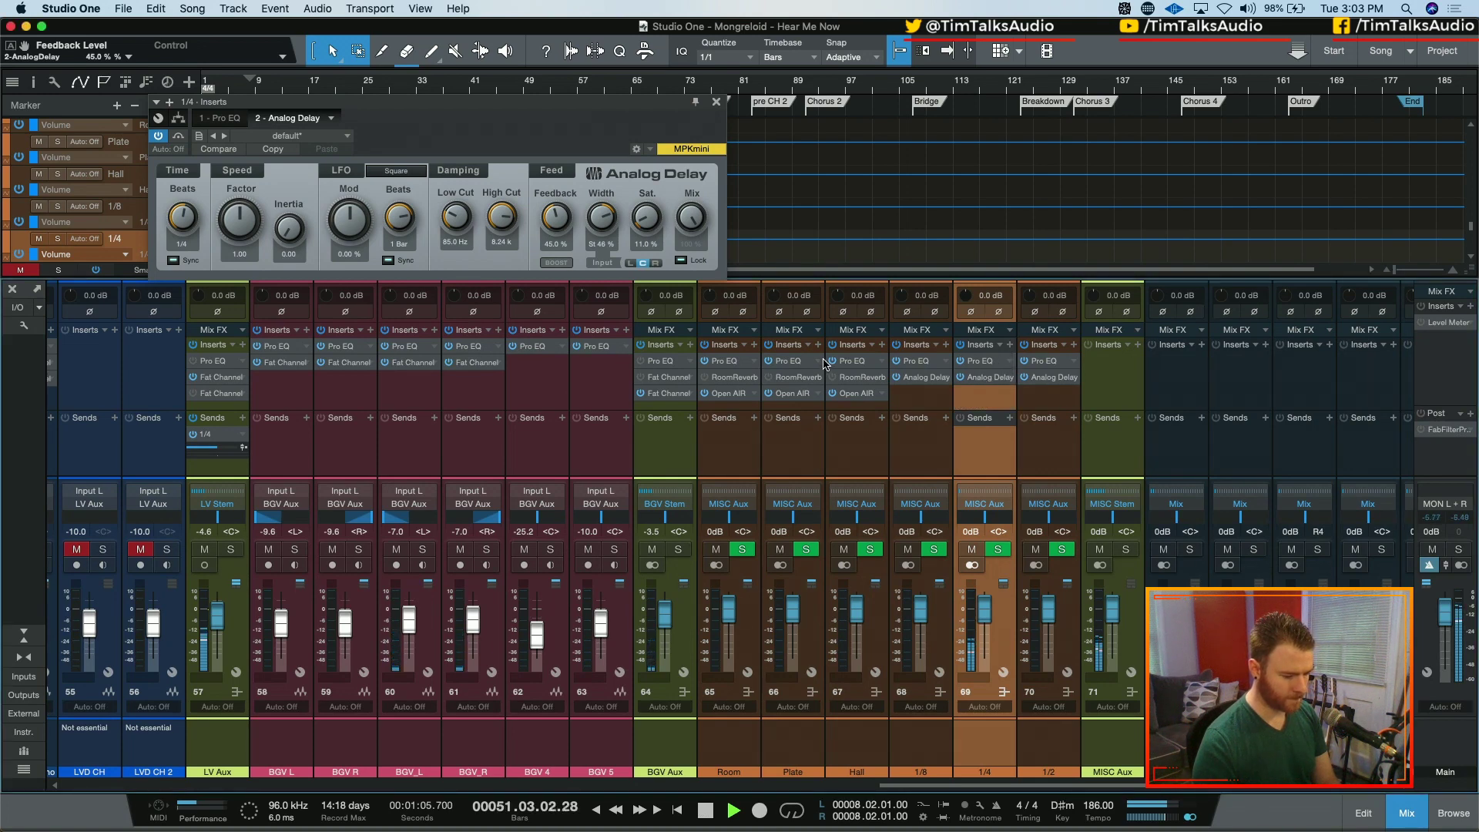
pyautogui.press('space')
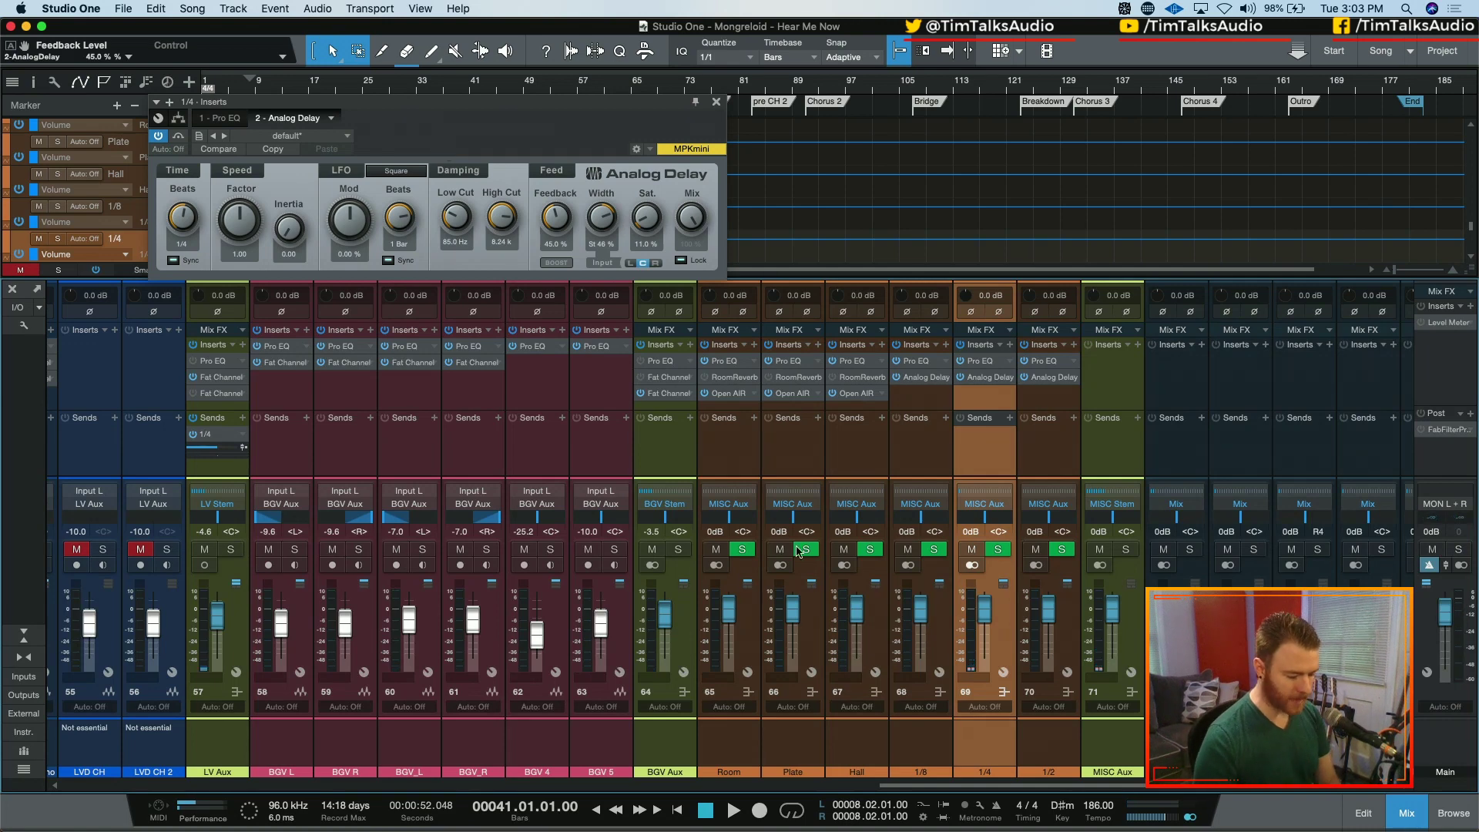
# - Mute the LV Aux channel's 1/4 send and play the mix from around pre CH 2 without the delay
pyautogui.moveTo(924, 785); pyautogui.dragTo(742, 785)
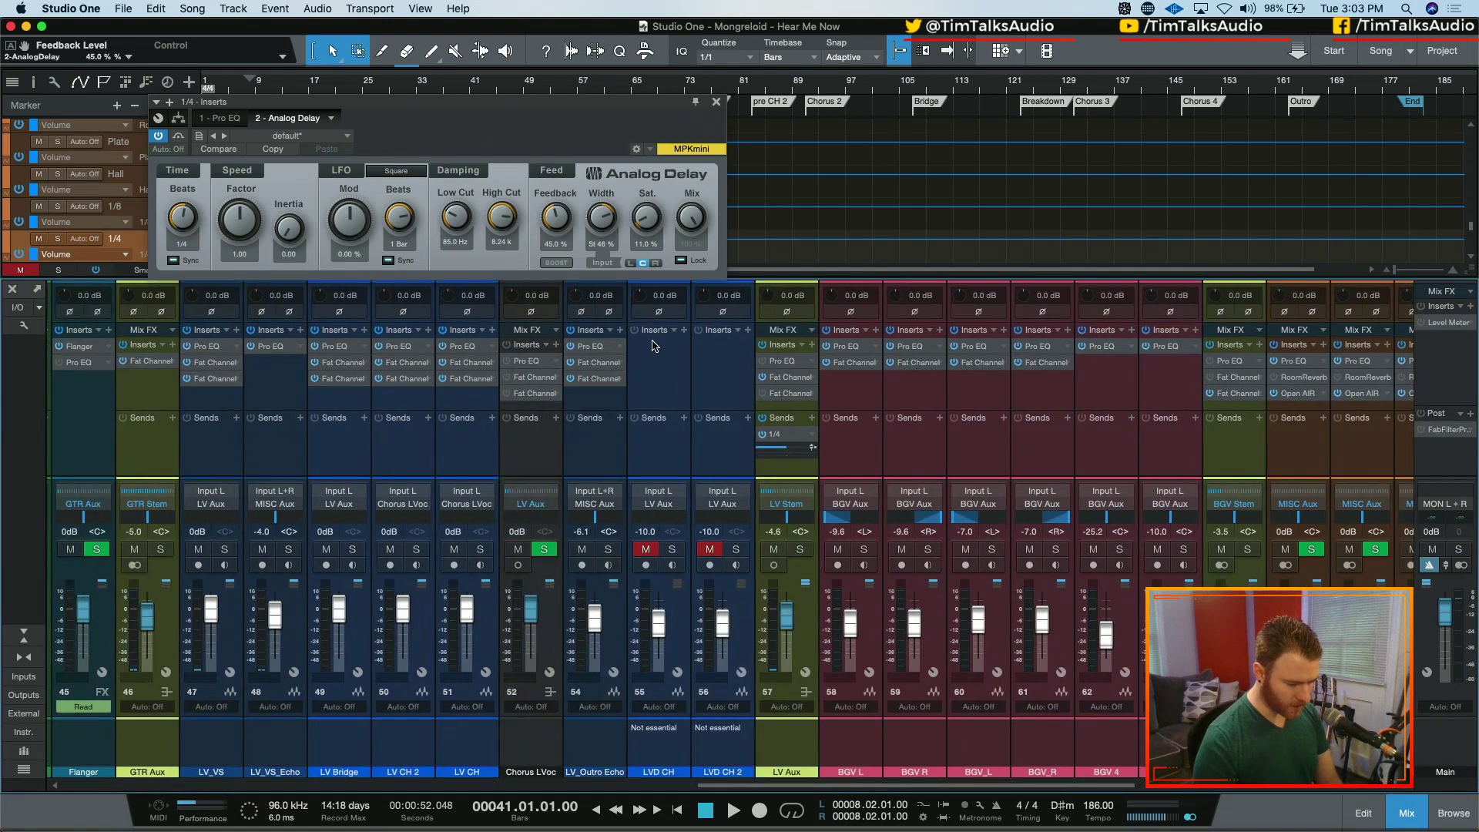
pyautogui.click(761, 434)
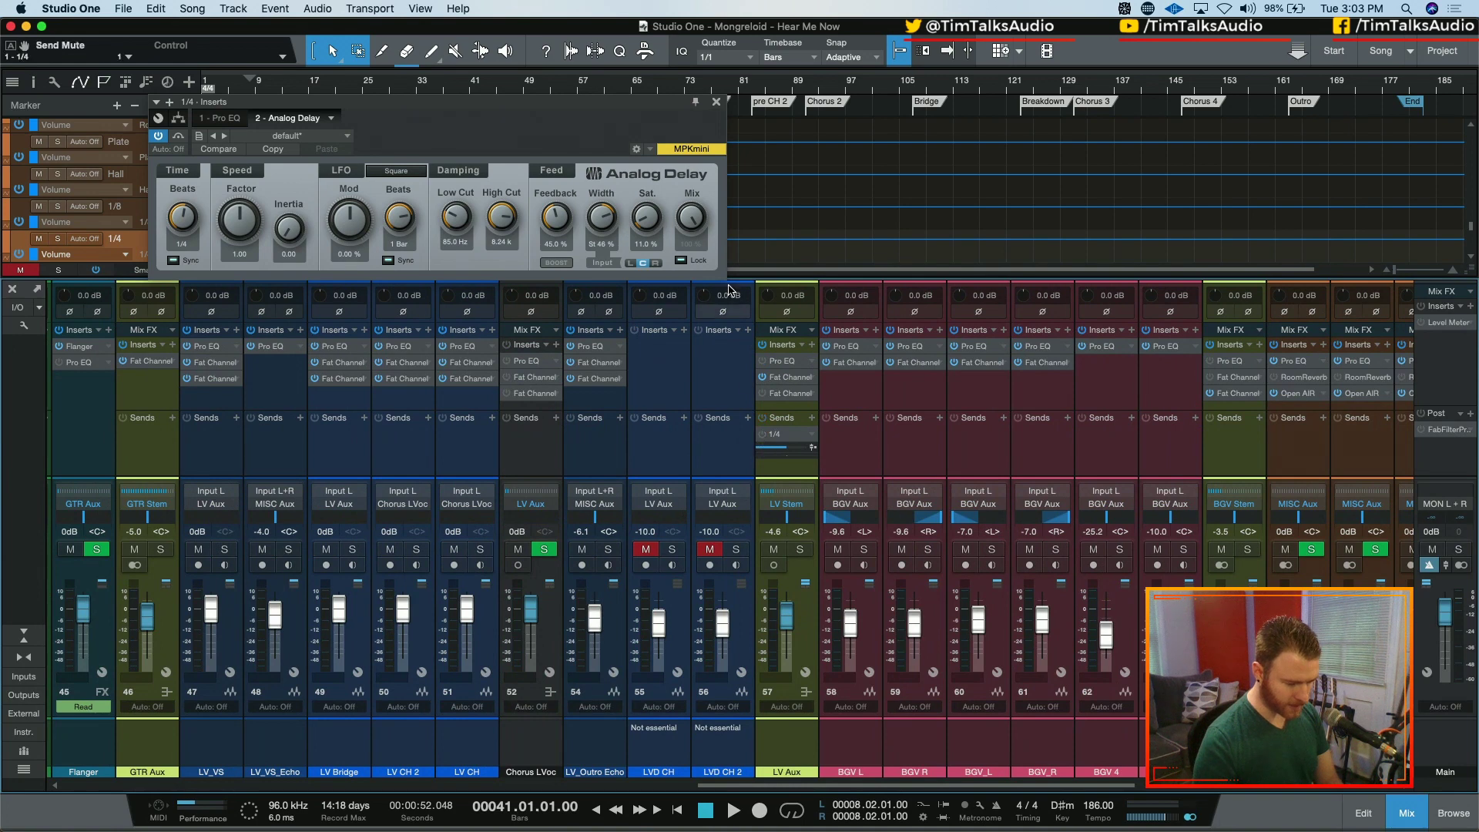
pyautogui.click(740, 85)
pyautogui.press('space')
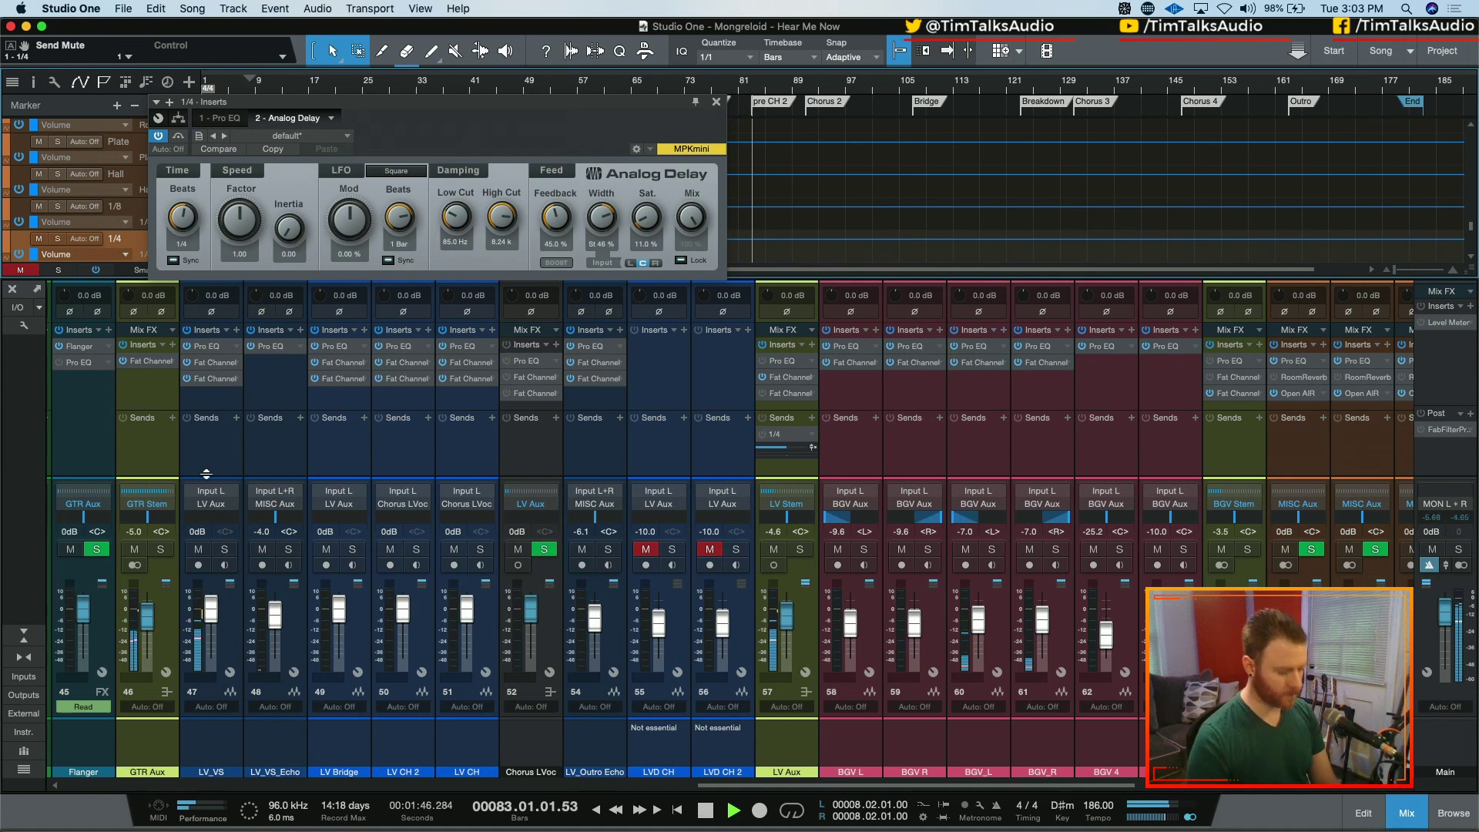
pyautogui.press('space')
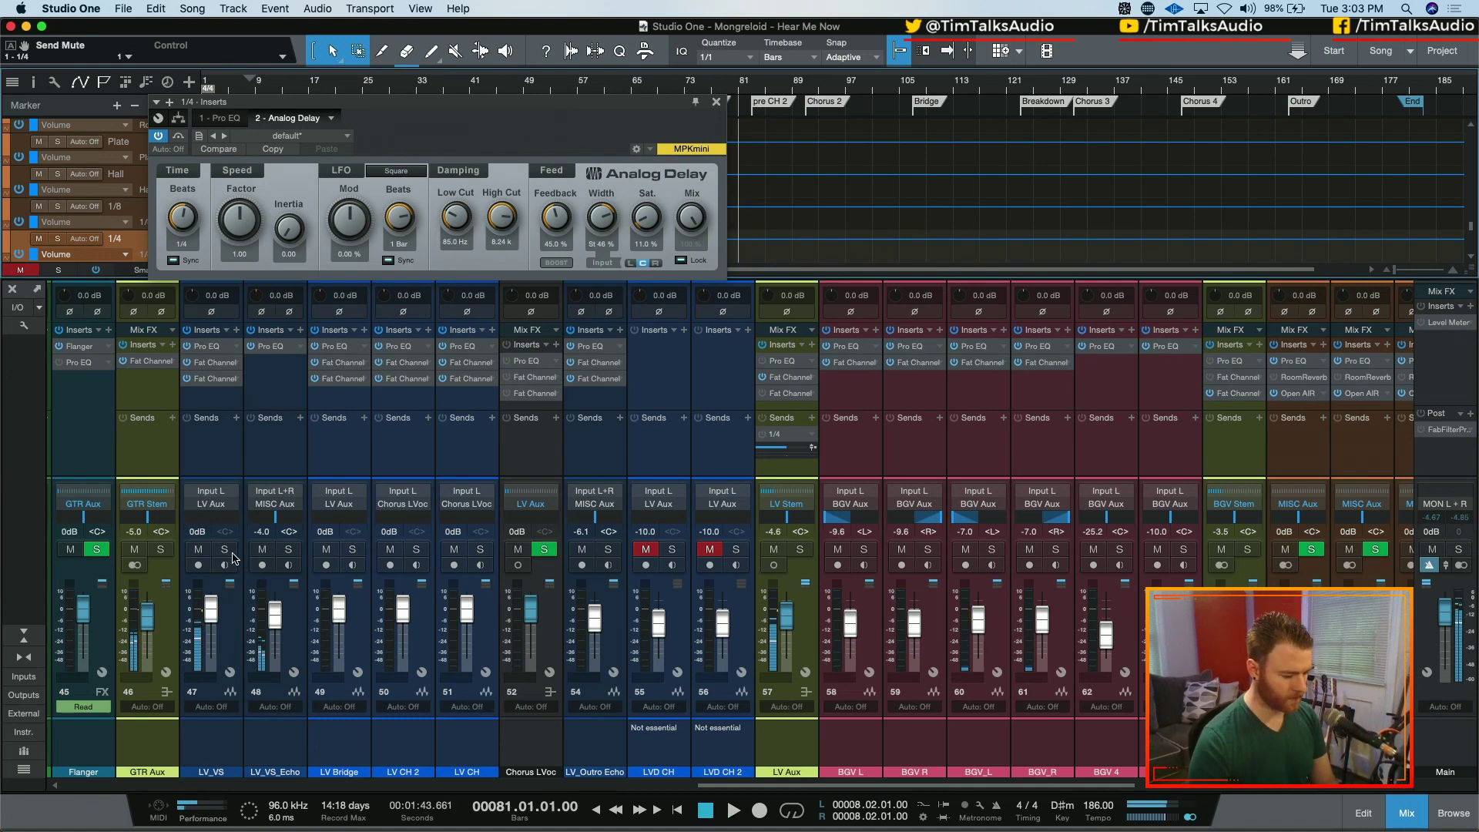
# - Solo the LV_VS and LV_VS_Echo channels and audition them together from bar 81
pyautogui.click(224, 549)
pyautogui.click(286, 552)
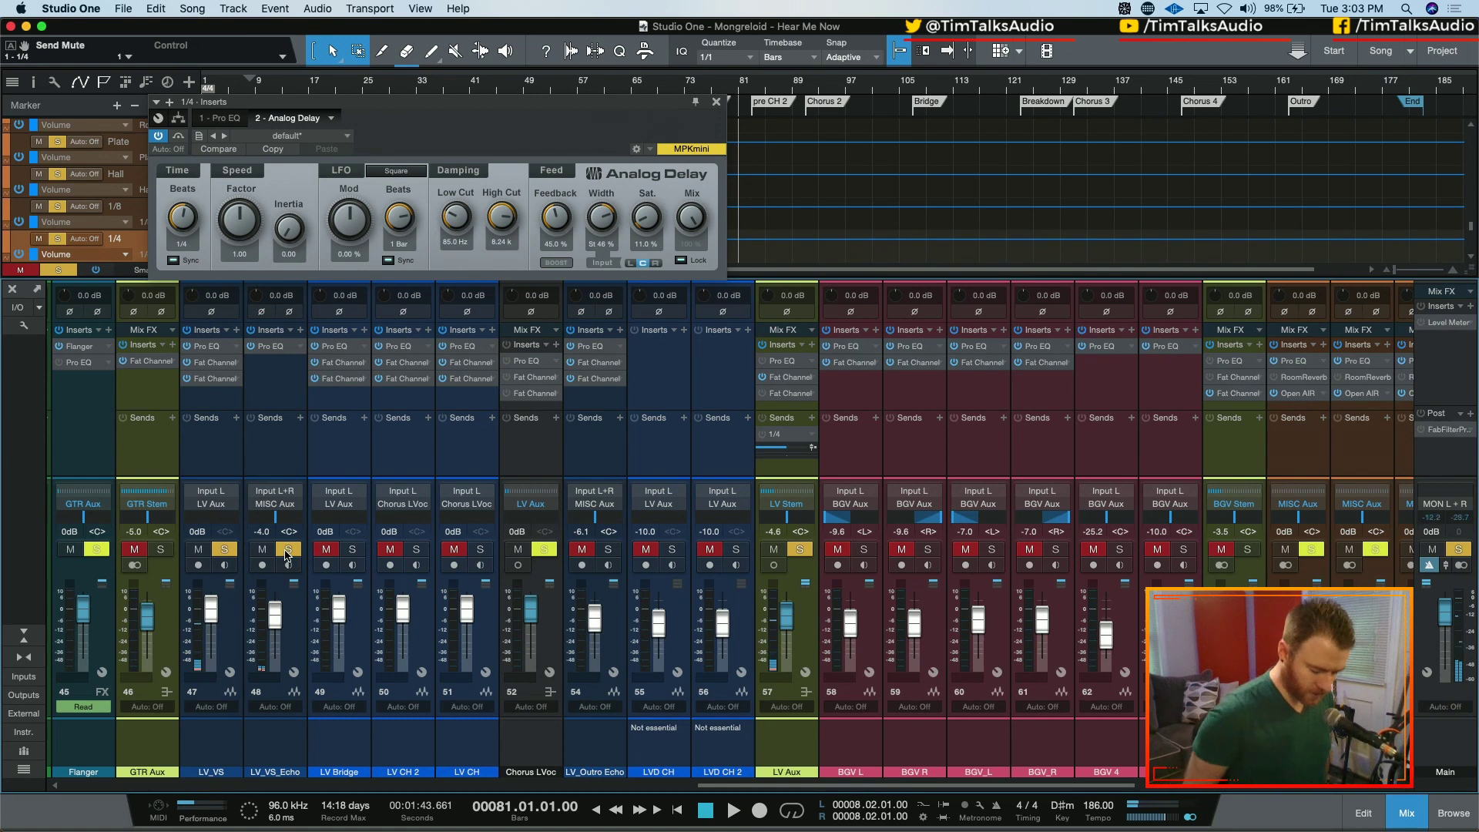
pyautogui.press('space')
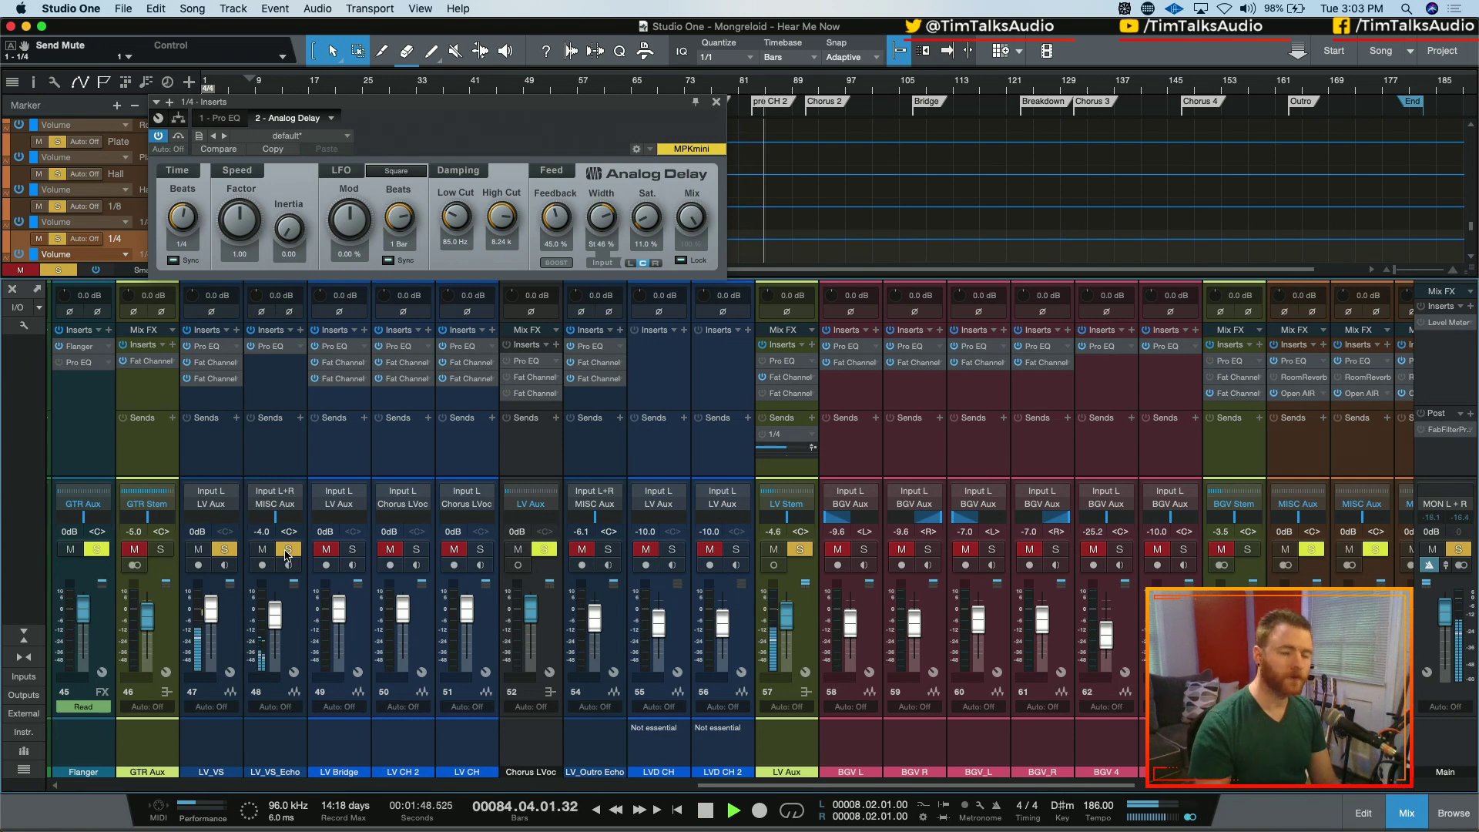
pyautogui.press('space')
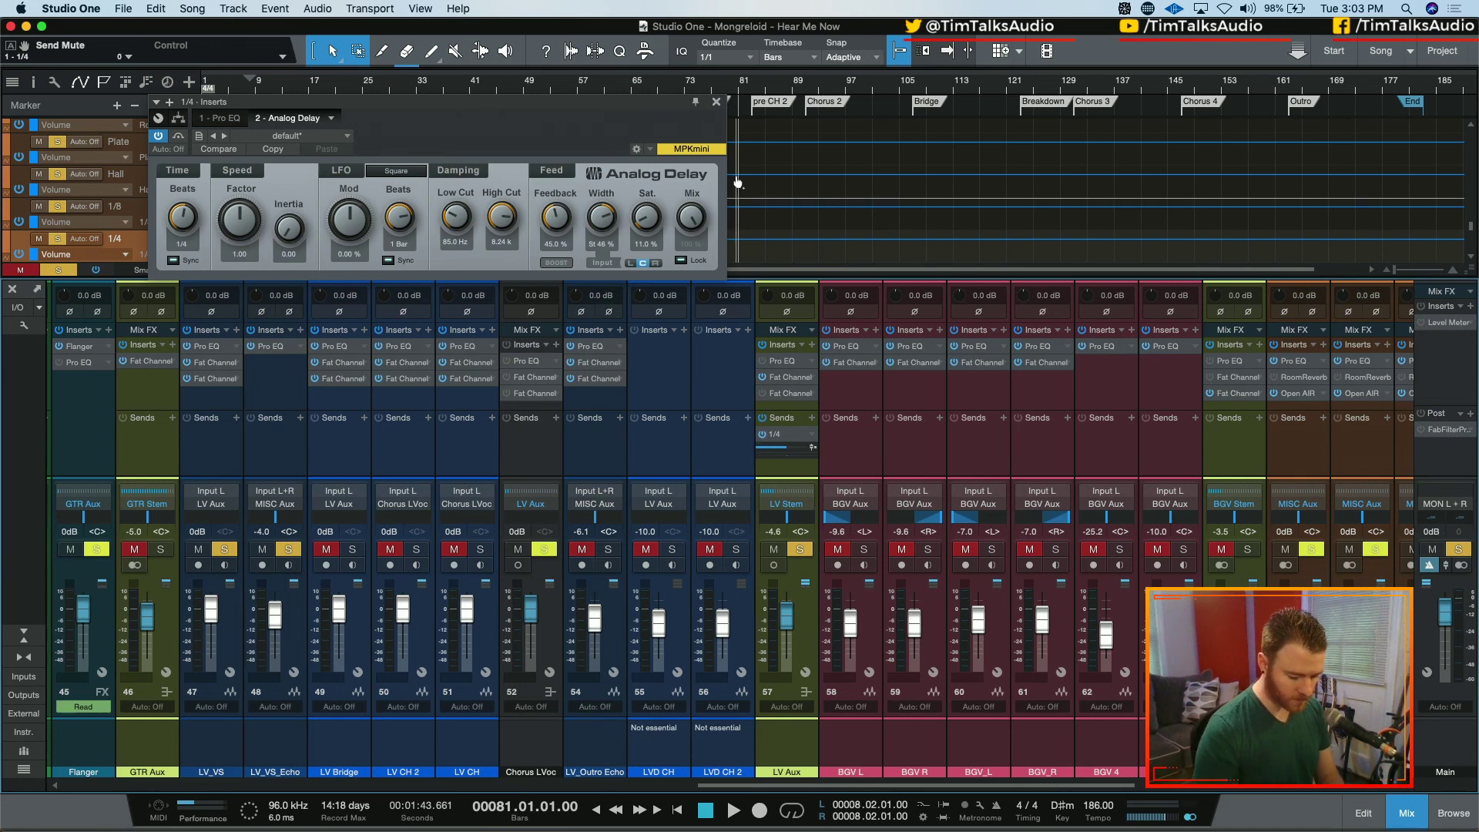
# - Clear the solos while playing the full mix from around Verse 2, and close the Analog Delay window
pyautogui.press('space')
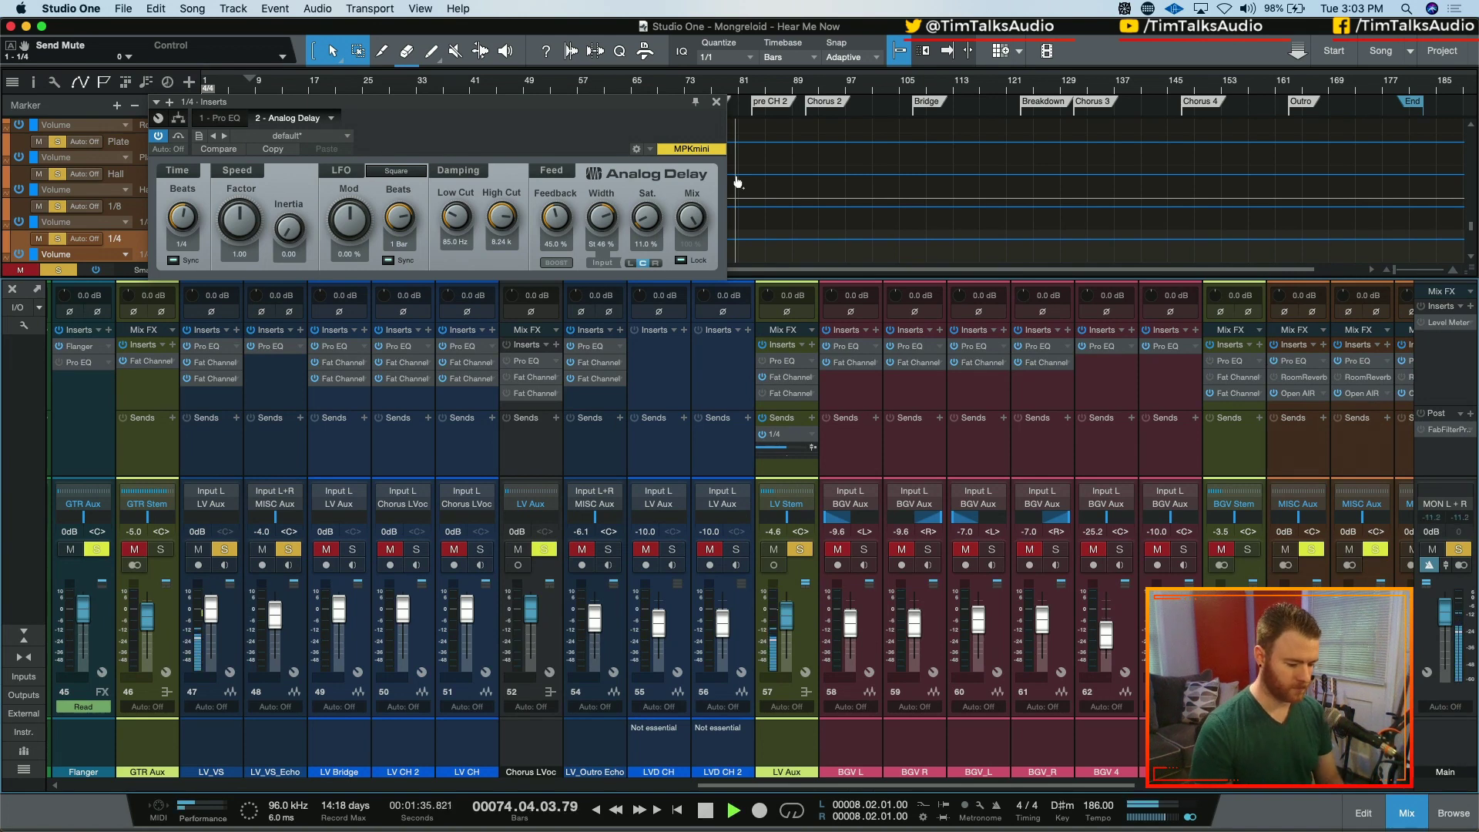
pyautogui.hotkey('shift', 's')
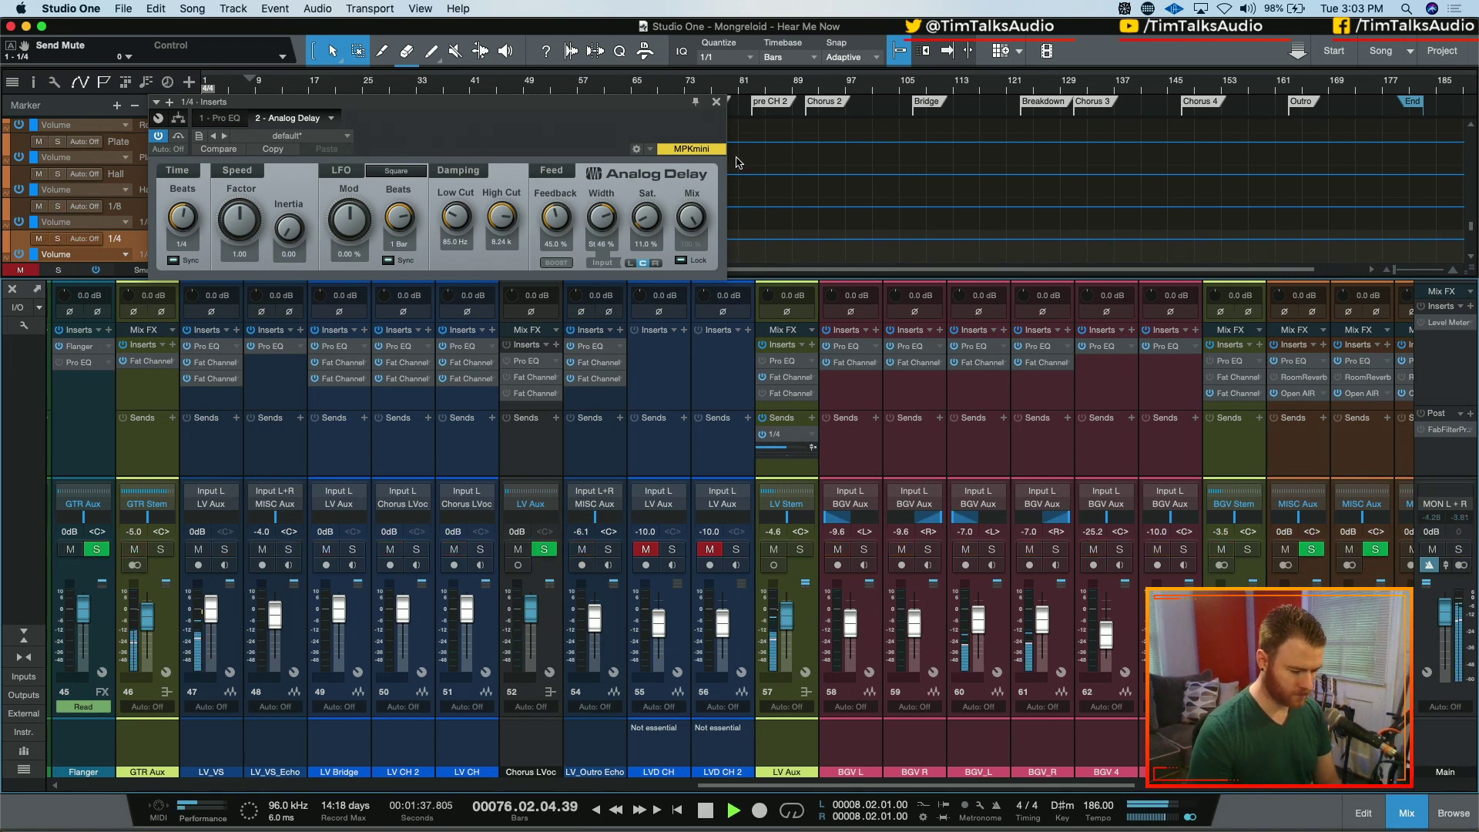
pyautogui.click(715, 101)
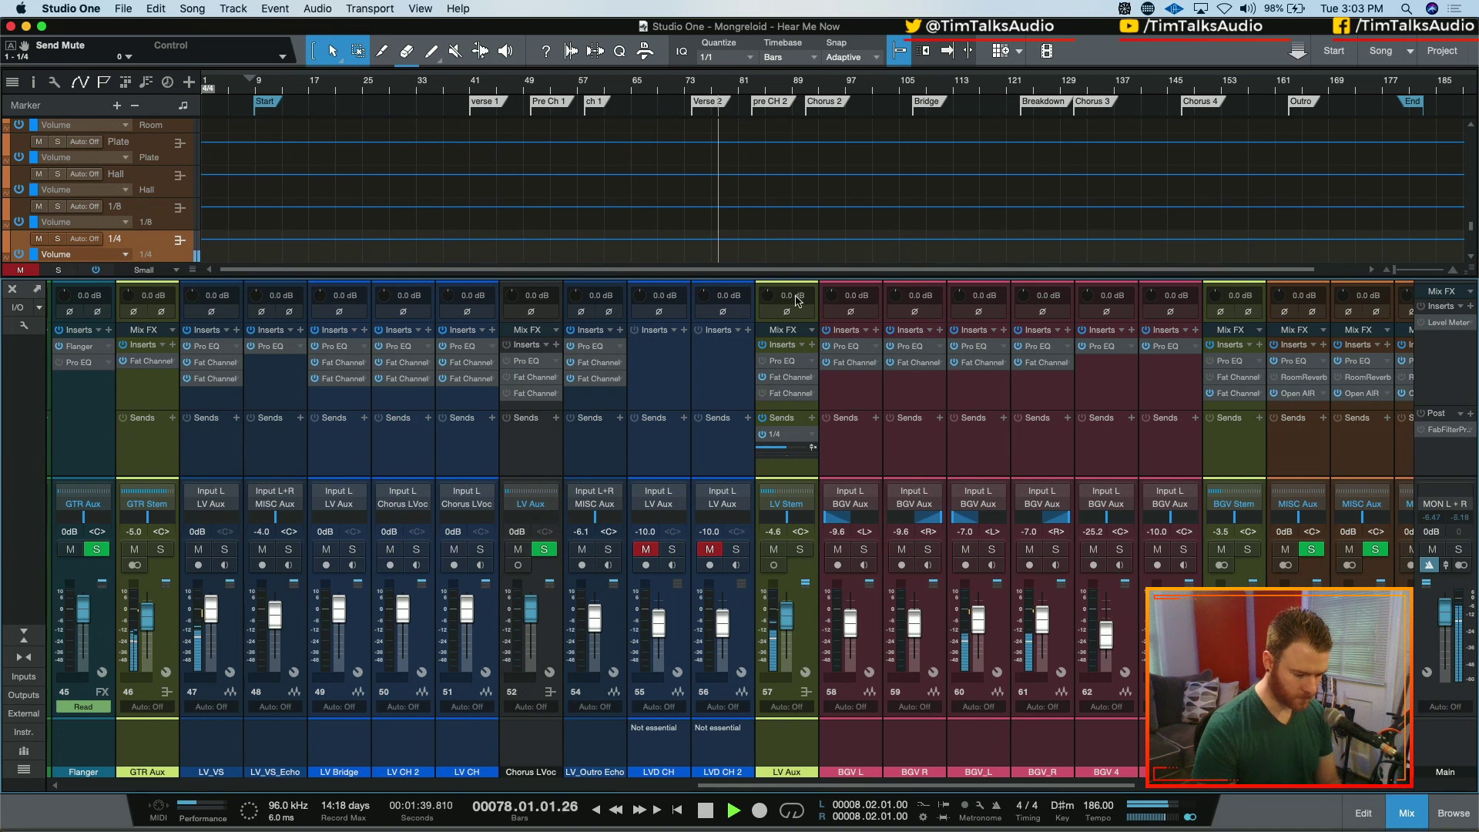
pyautogui.moveTo(840, 785); pyautogui.dragTo(928, 782)
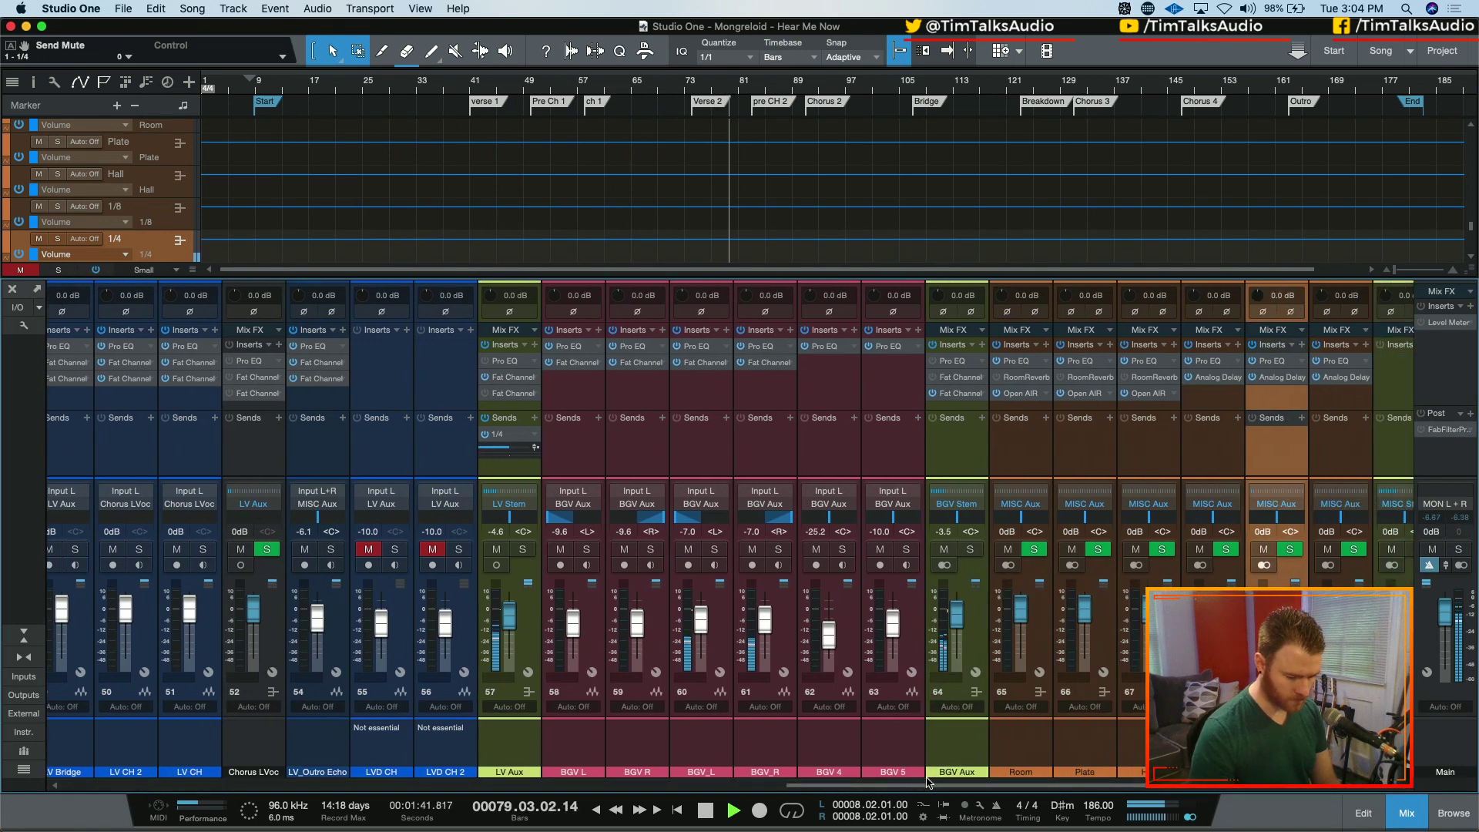
pyautogui.press('space')
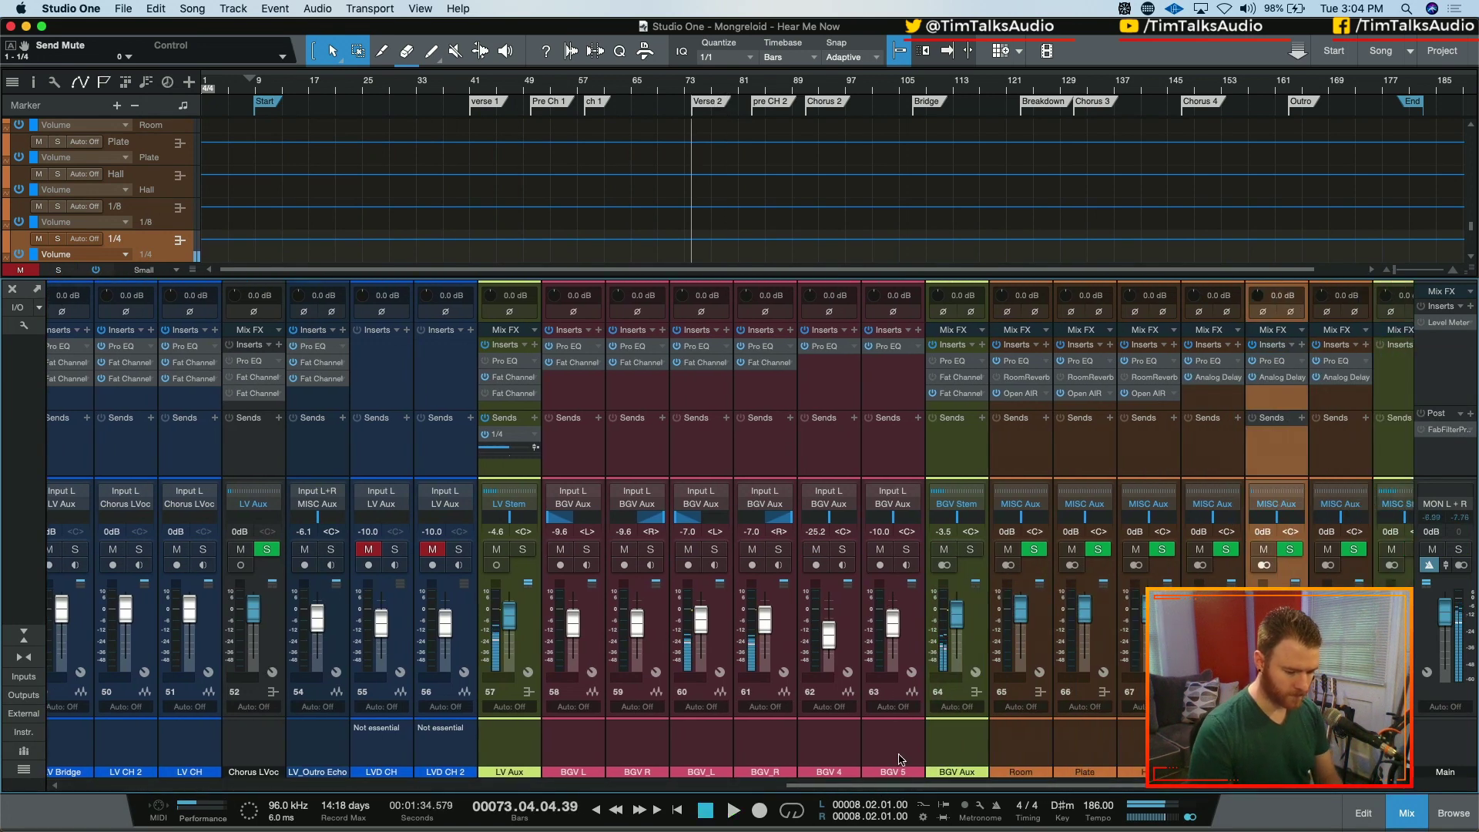
# - Insert the Compressor plug-in after the Analog Delay on the 1/4 channel
pyautogui.click(1301, 348)
pyautogui.write('compre')
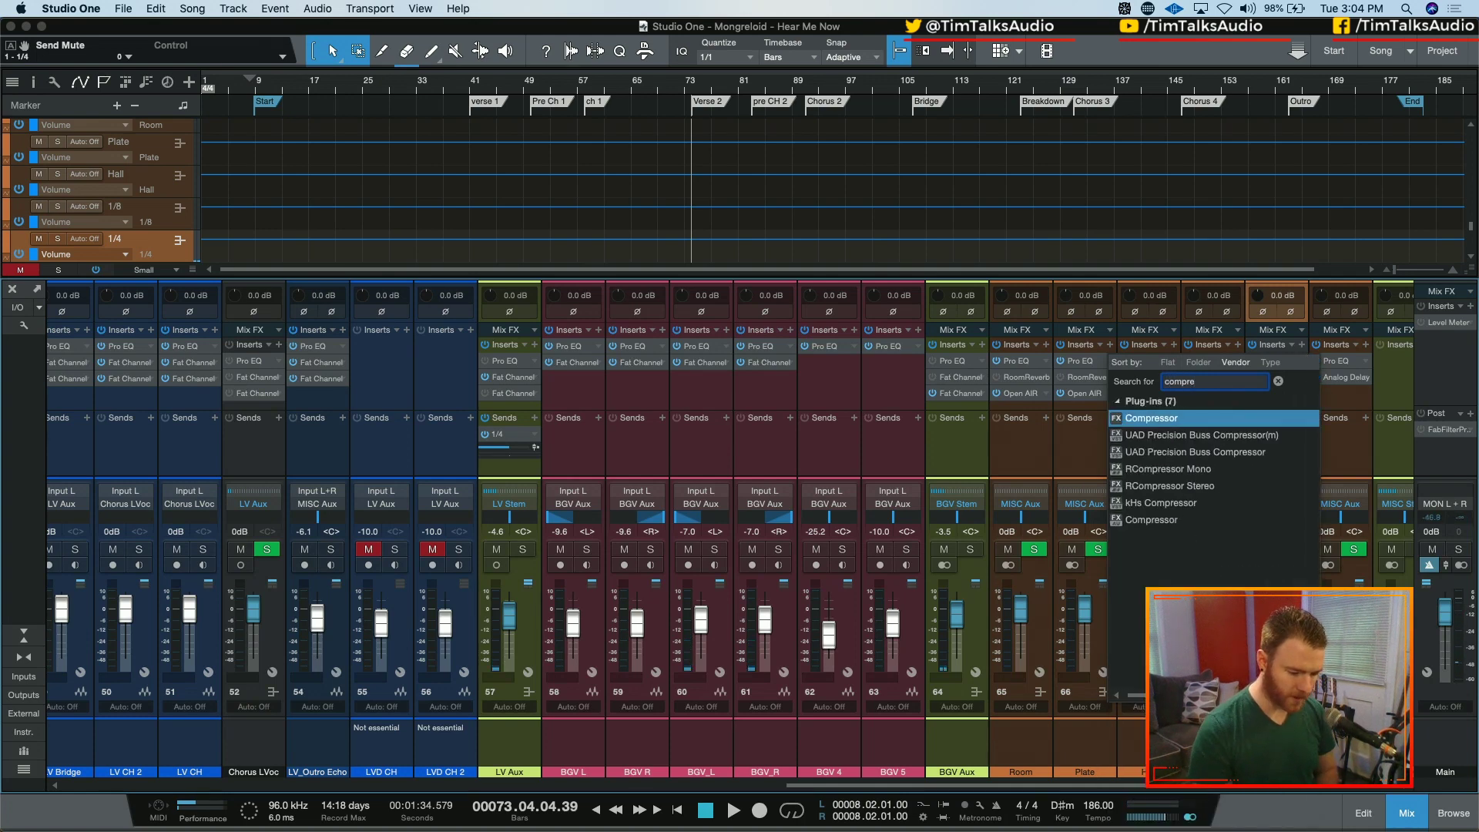
pyautogui.press('Return')
# - Feed the Compressor's external sidechain from the LV Aux channel
pyautogui.click(432, 135)
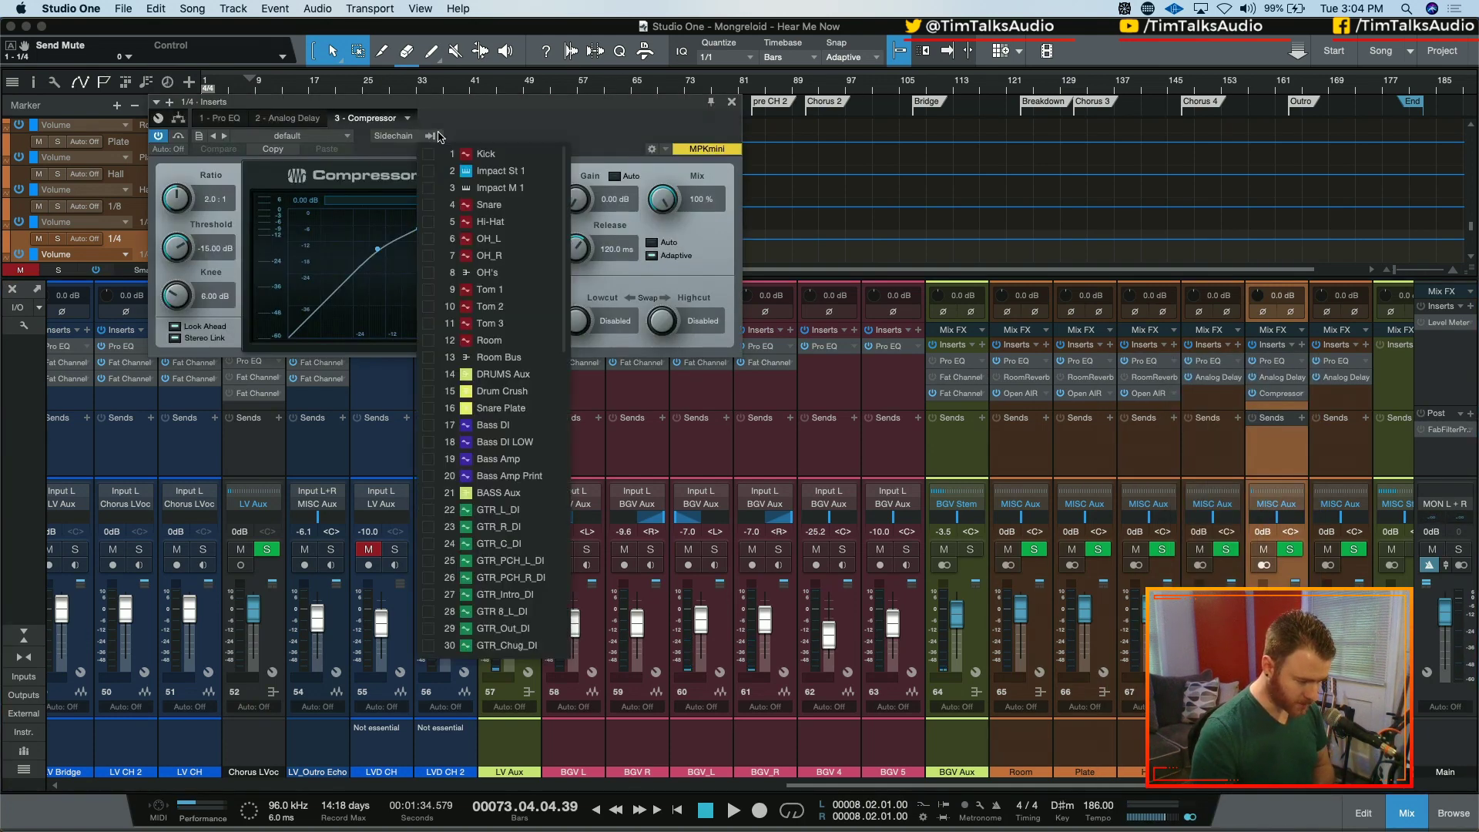
pyautogui.scroll(-10, 516, 431)
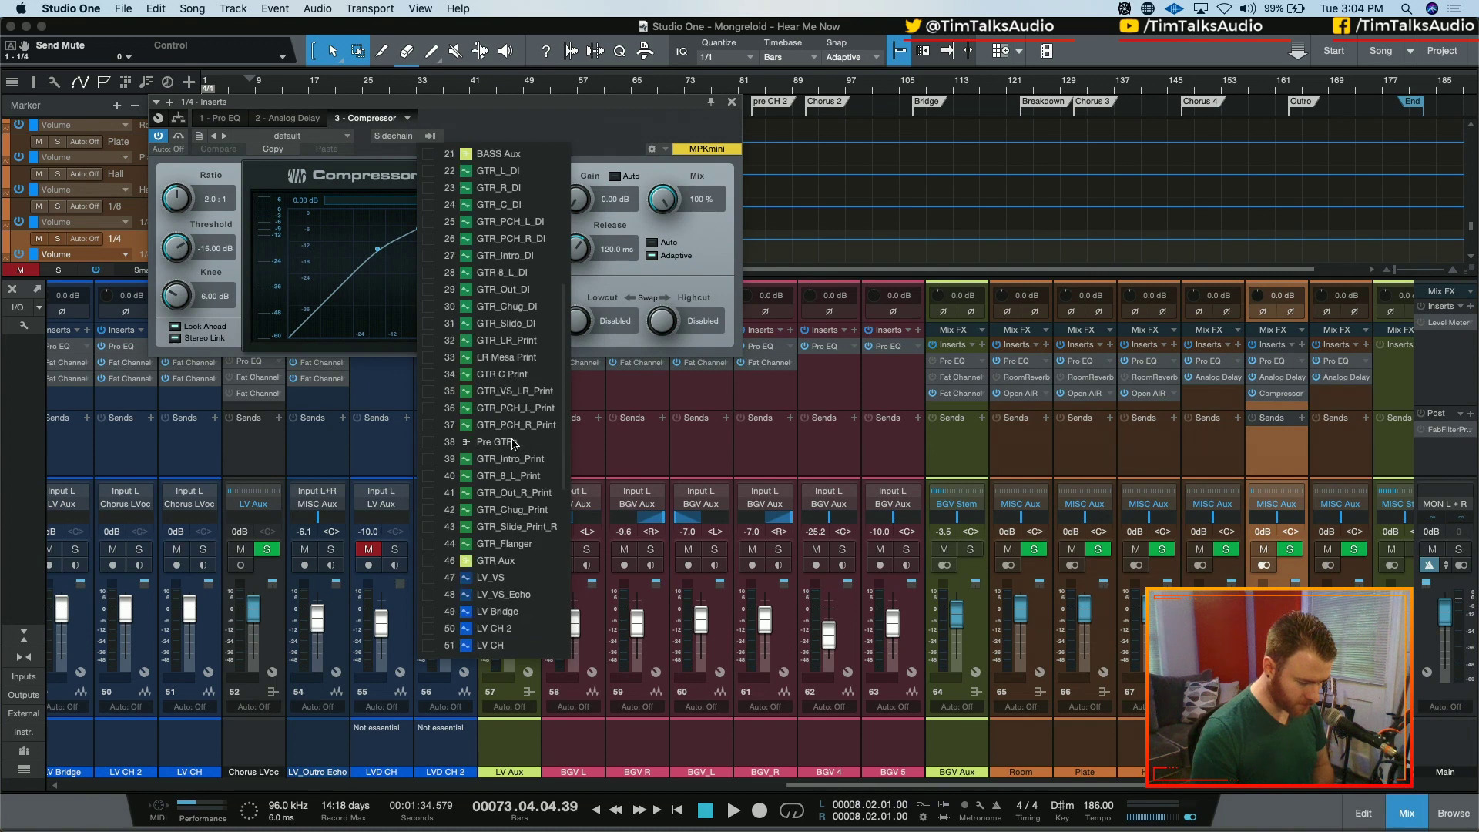
pyautogui.scroll(-5, 514, 445)
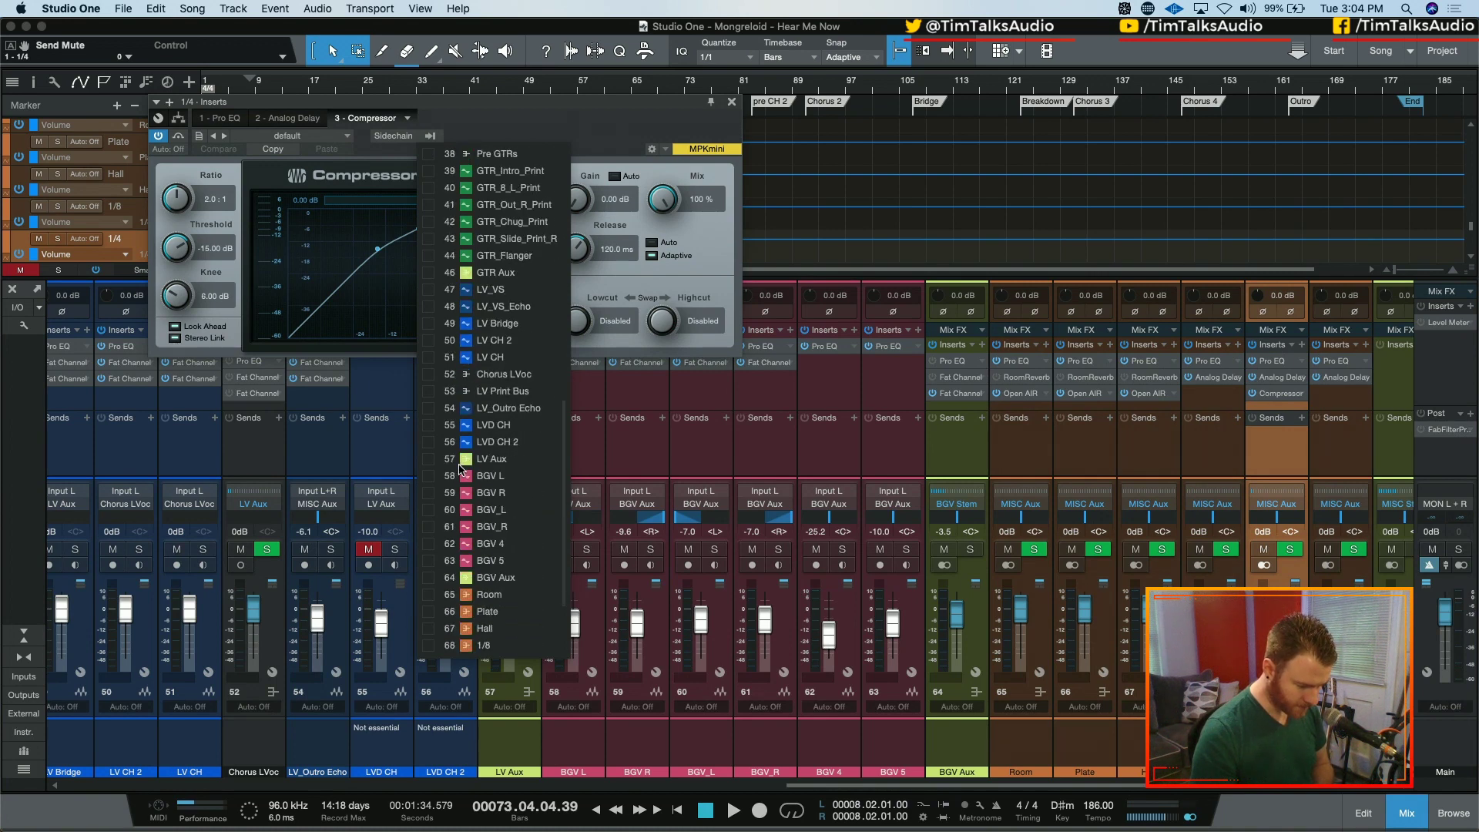
pyautogui.click(429, 459)
pyautogui.click(561, 131)
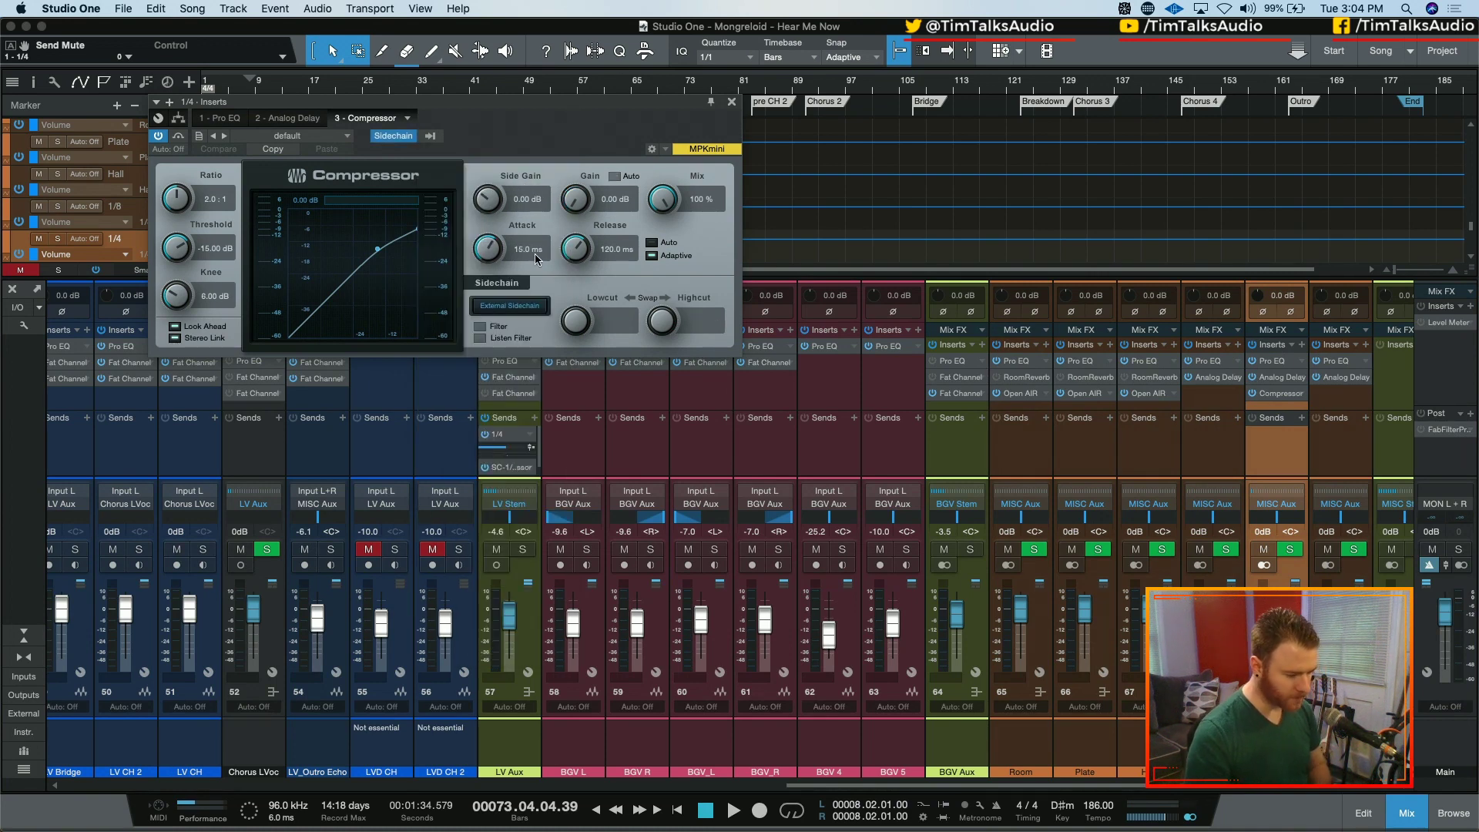
# - Set the Compressor's ratio to 4.0:1, knee to 4.51 dB and attack to 24.7 ms
pyautogui.click(208, 202)
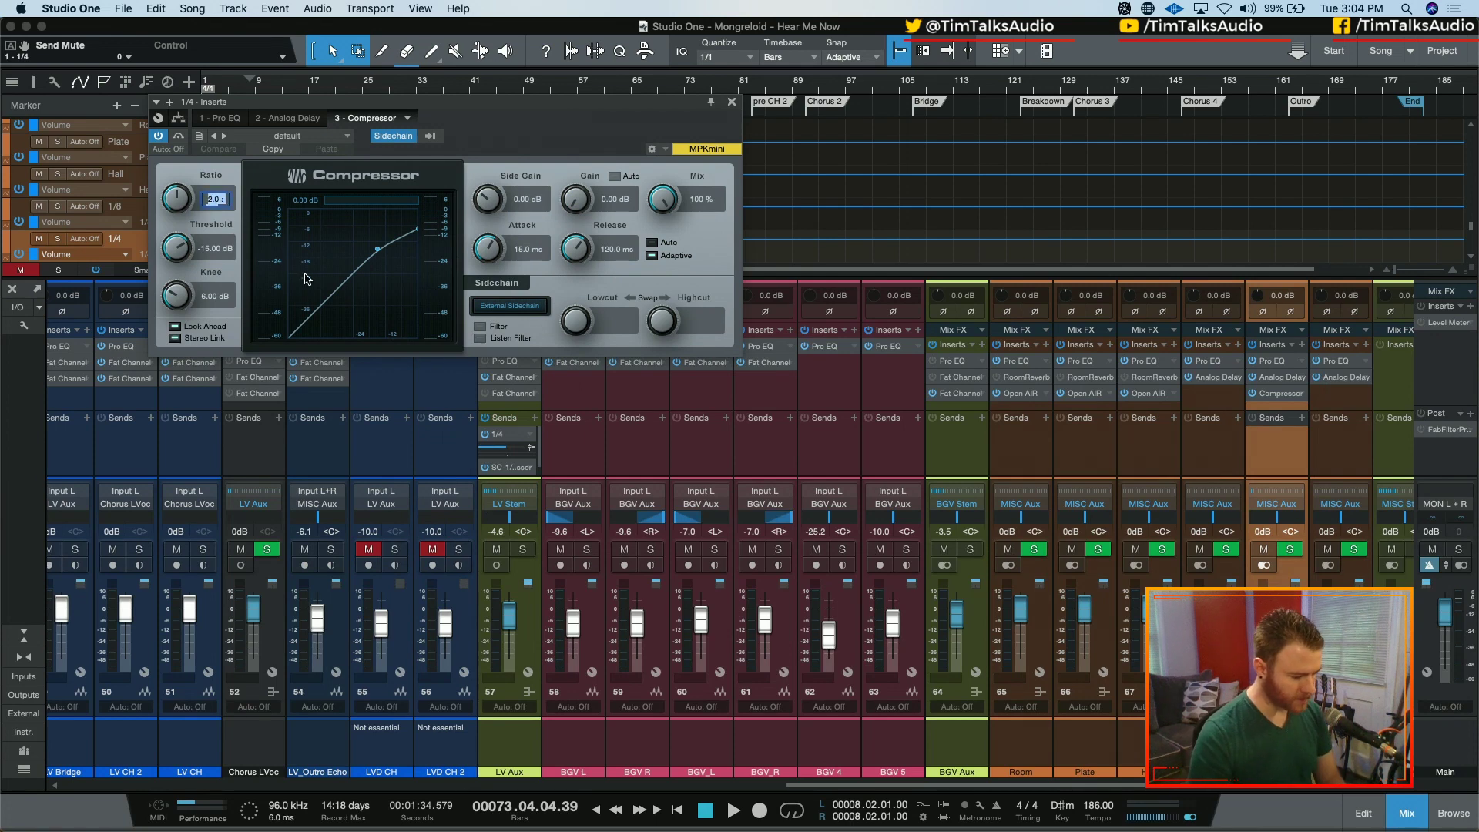
pyautogui.write('4')
pyautogui.press('Return')
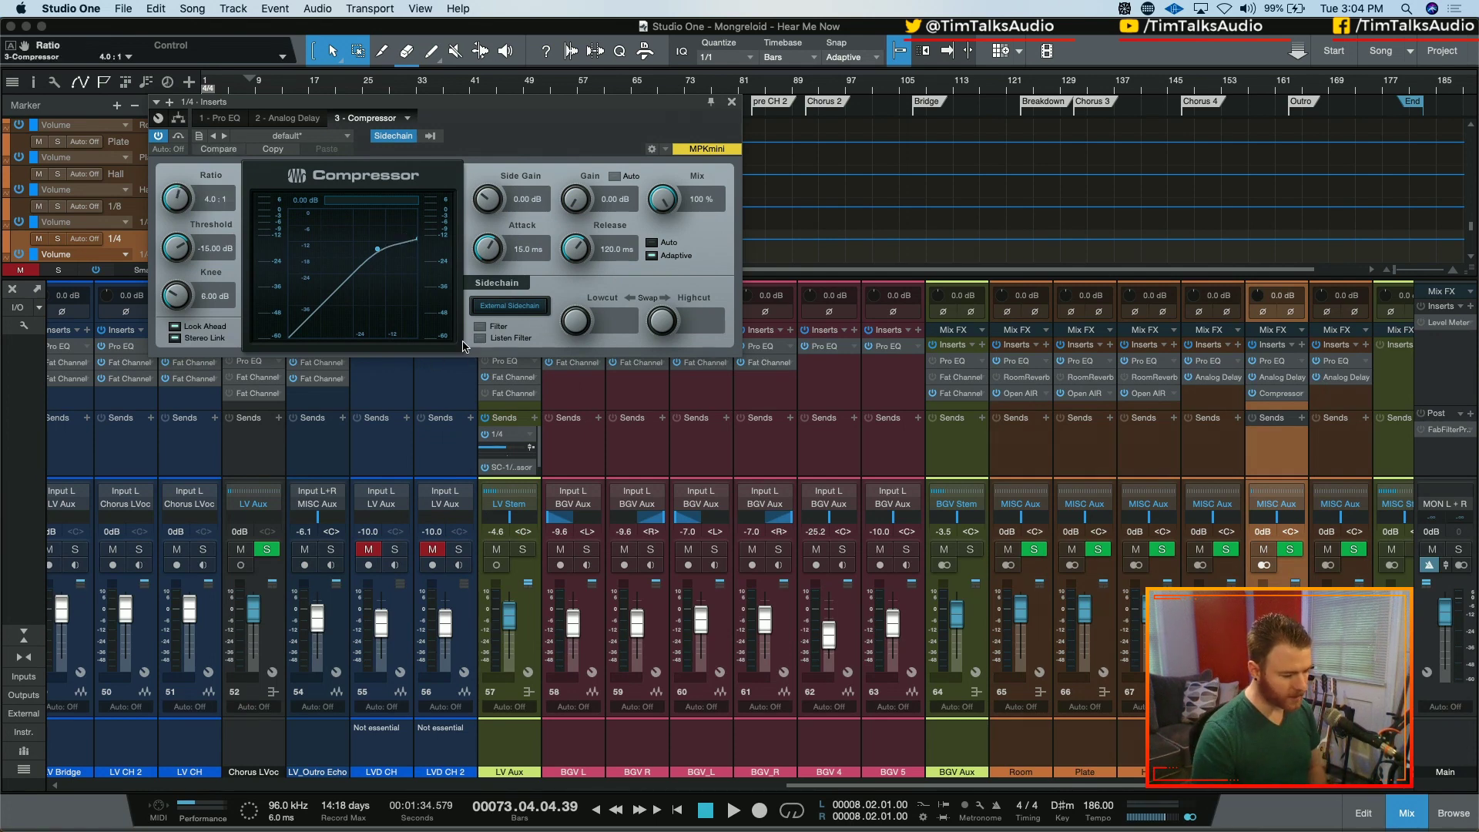
pyautogui.moveTo(189, 289); pyautogui.dragTo(186, 293)
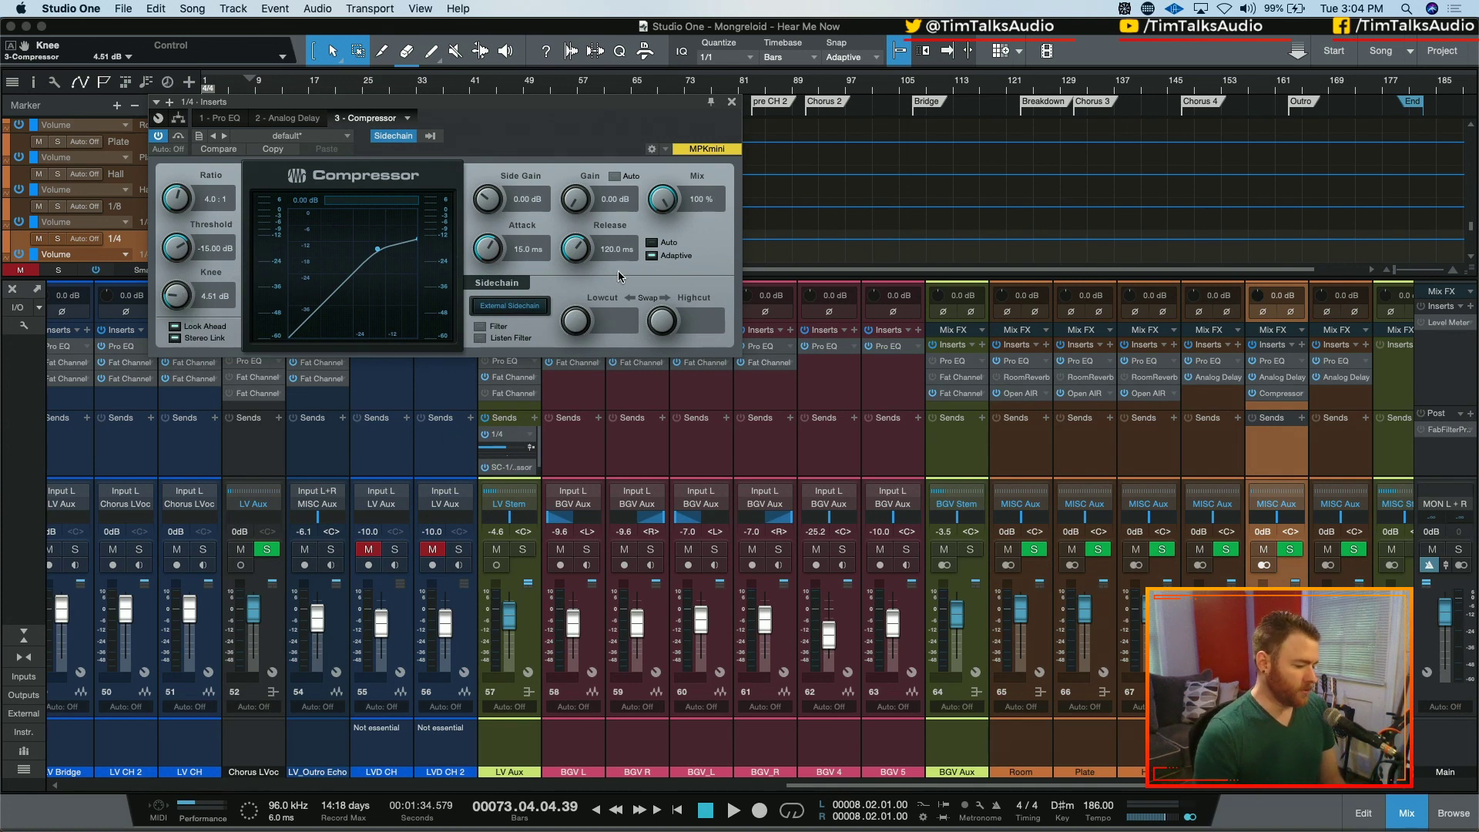
pyautogui.moveTo(479, 246); pyautogui.dragTo(476, 245)
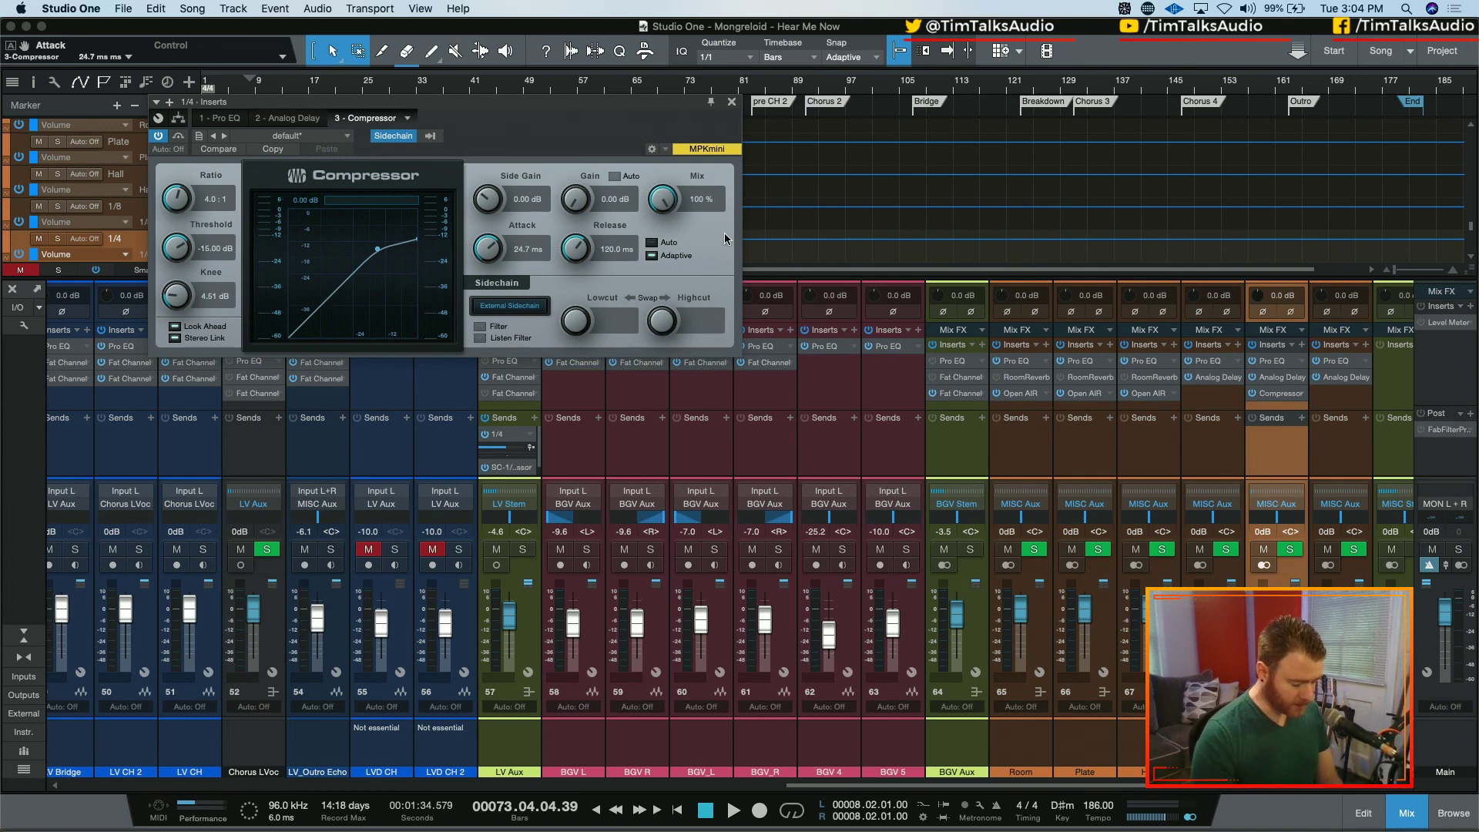
# - During playback, set the Compressor's threshold to -24.96 dB and release to 76.1 ms with Adaptive turned off
pyautogui.press('space')
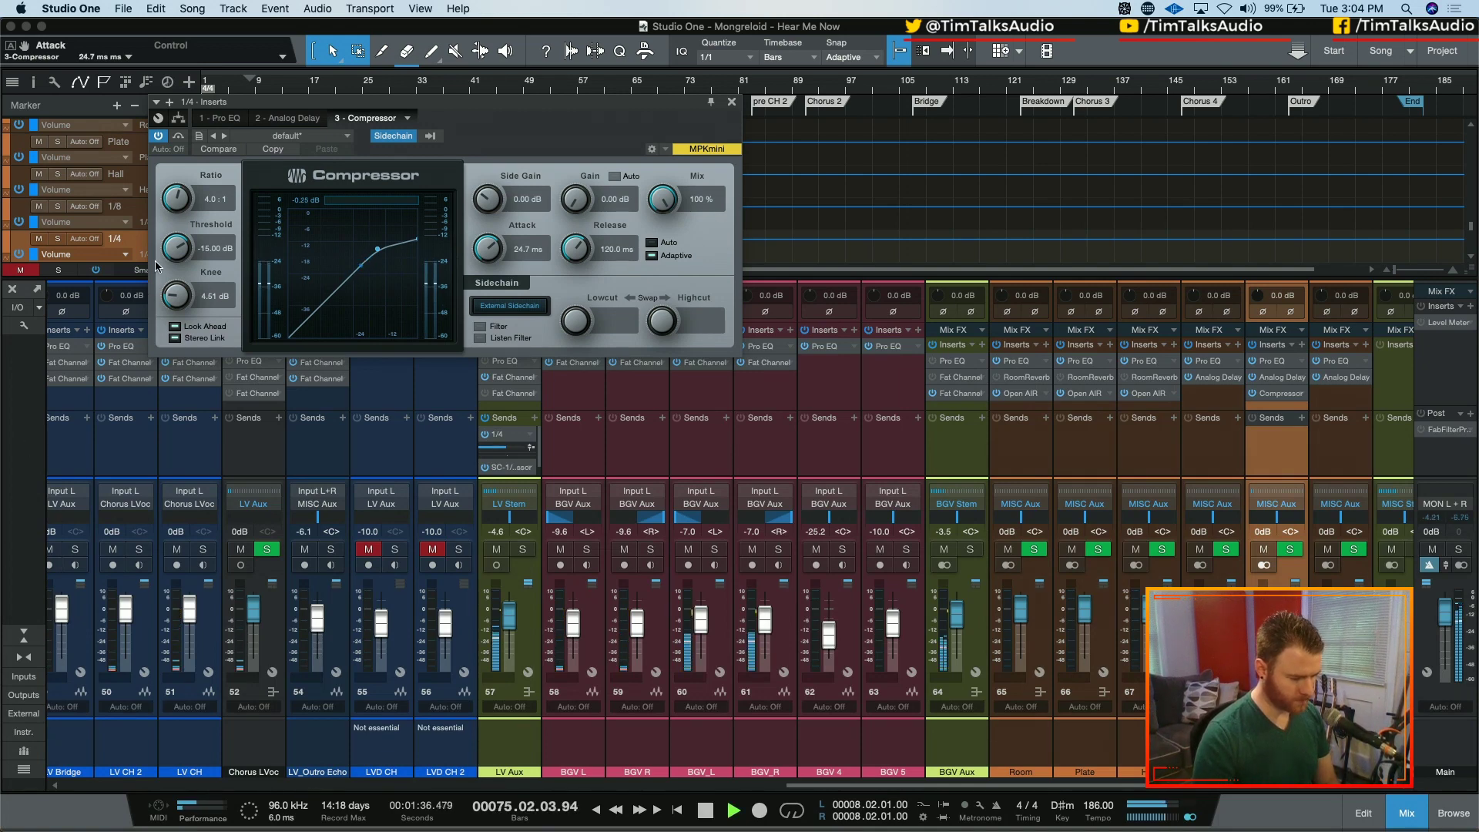
pyautogui.scroll(-8, 176, 248)
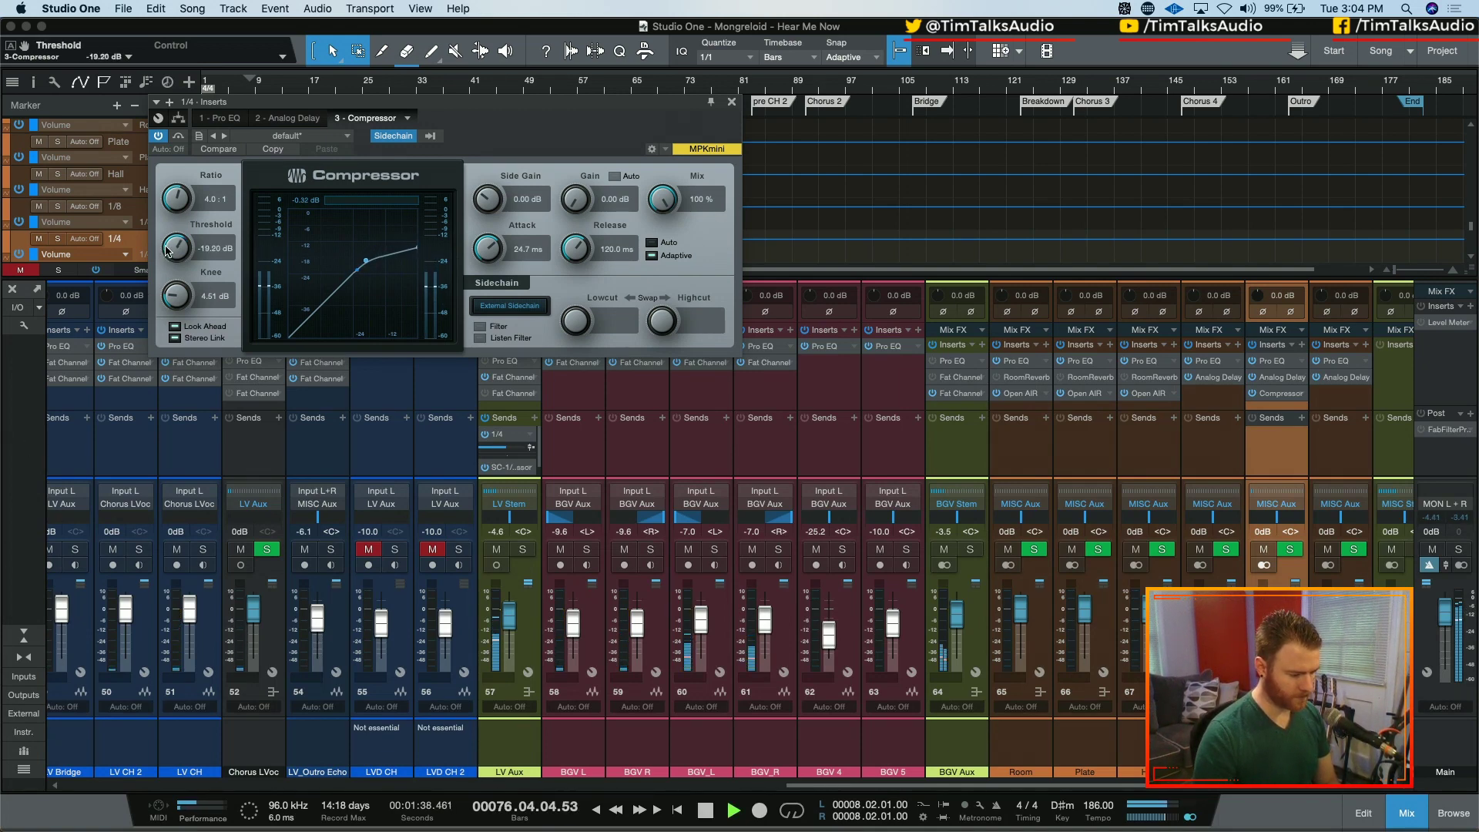
pyautogui.scroll(-2, 168, 250)
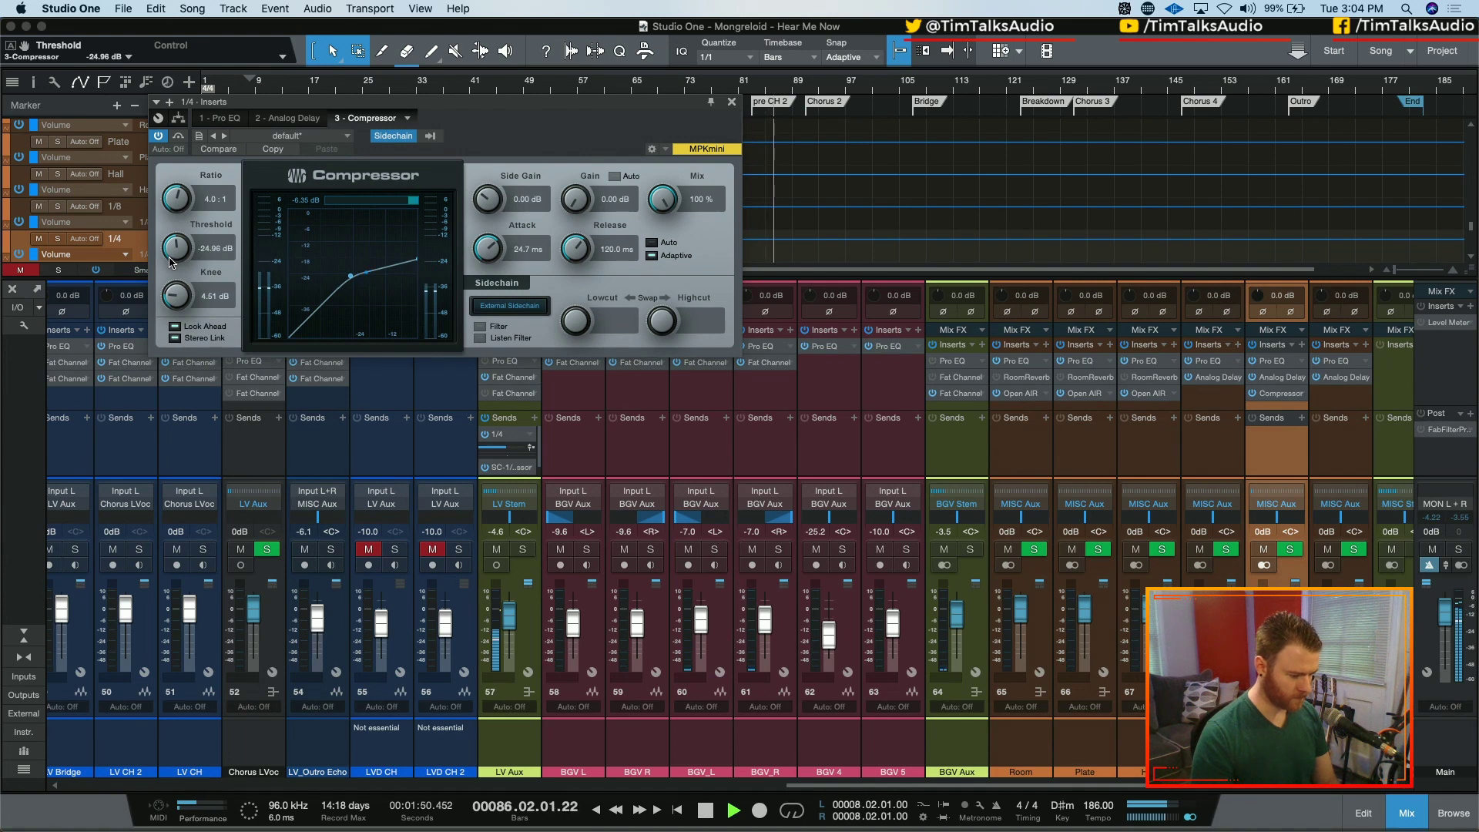
pyautogui.moveTo(585, 251); pyautogui.dragTo(583, 242)
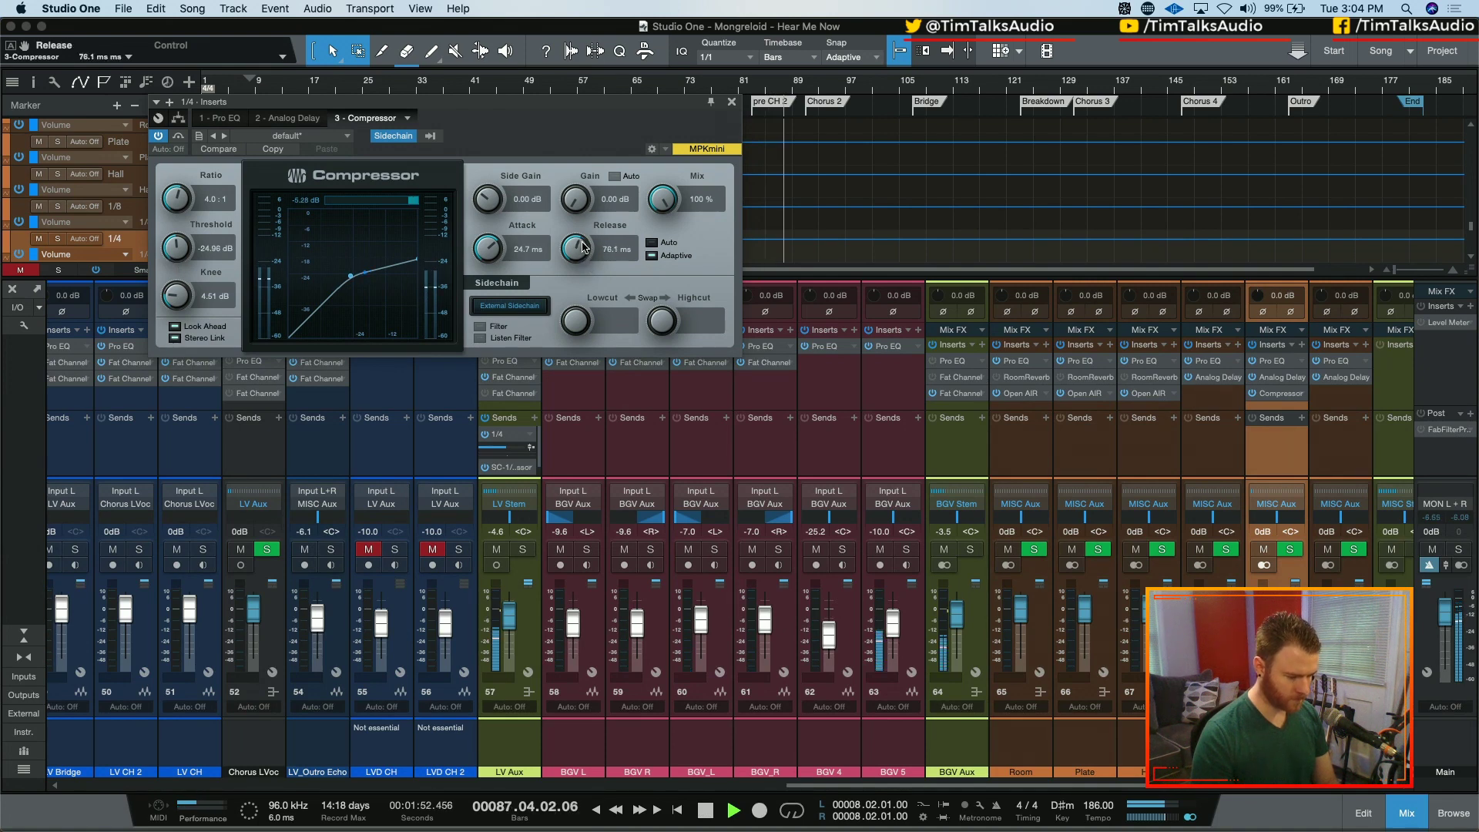
pyautogui.click(668, 254)
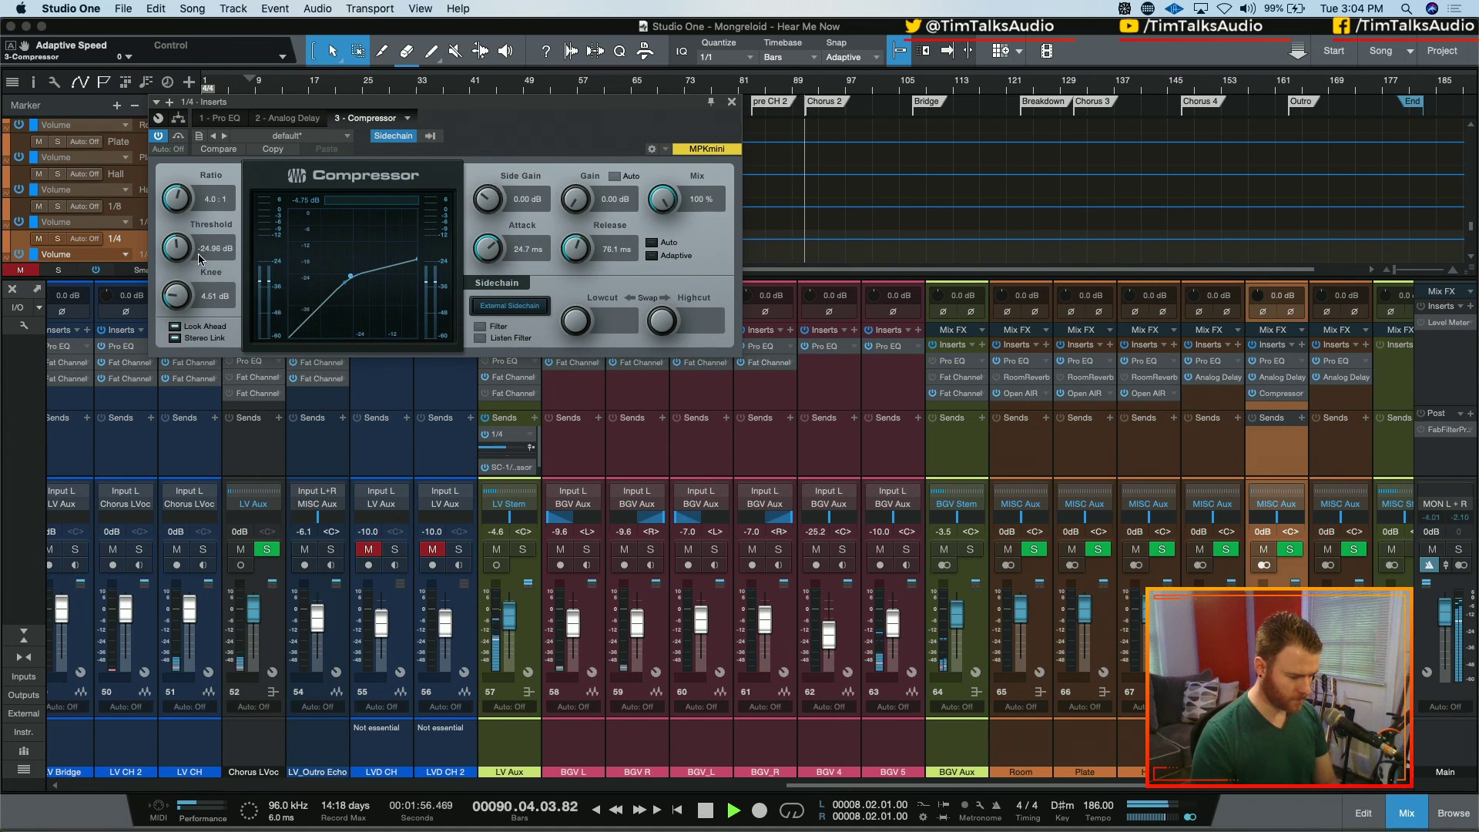
# - Shorten the Compressor's attack to 8.11 ms and lower its threshold to -34.08 dB
pyautogui.moveTo(178, 247); pyautogui.dragTo(180, 258)
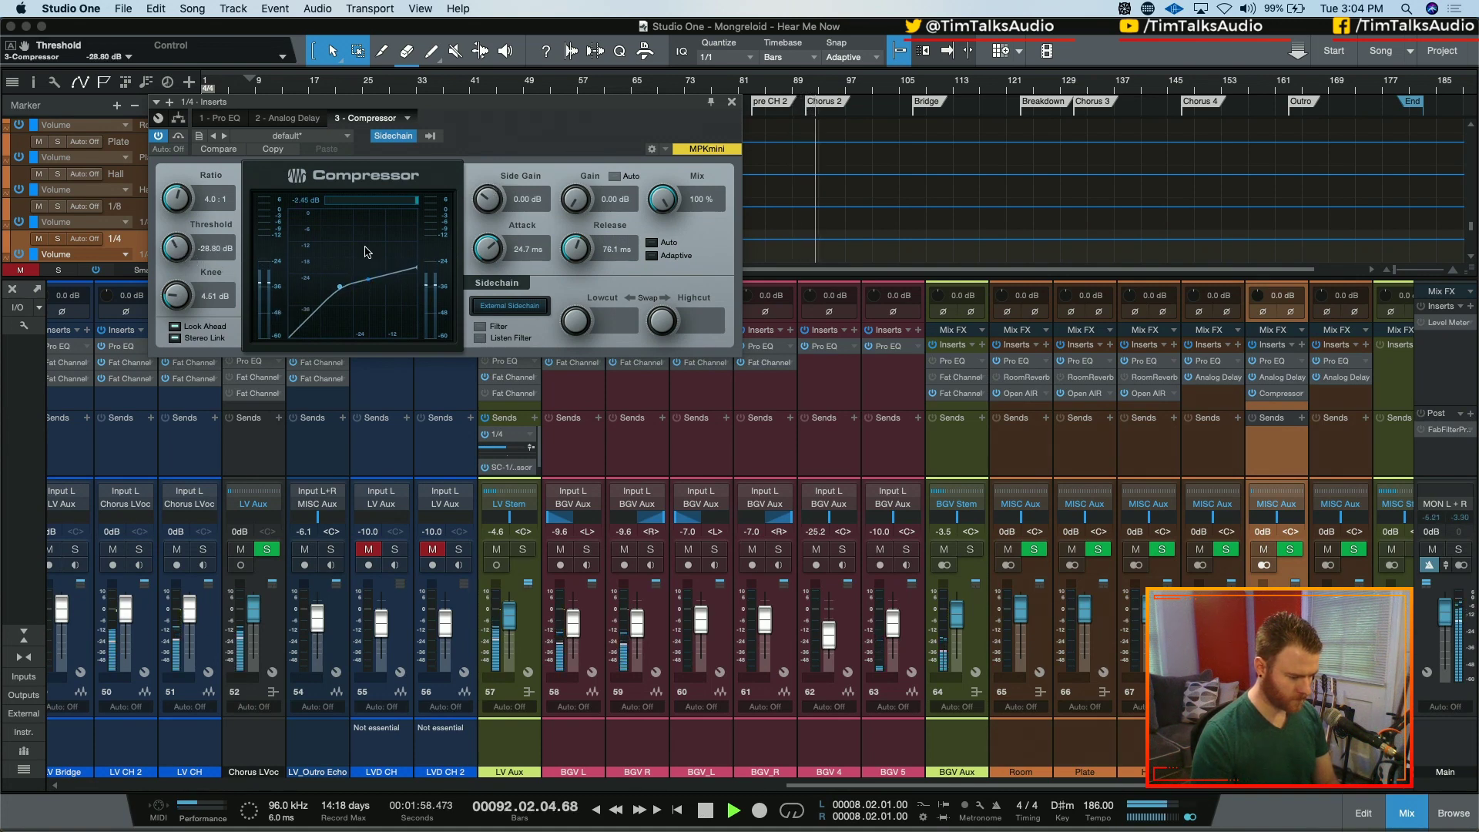
pyautogui.moveTo(482, 245); pyautogui.dragTo(478, 251)
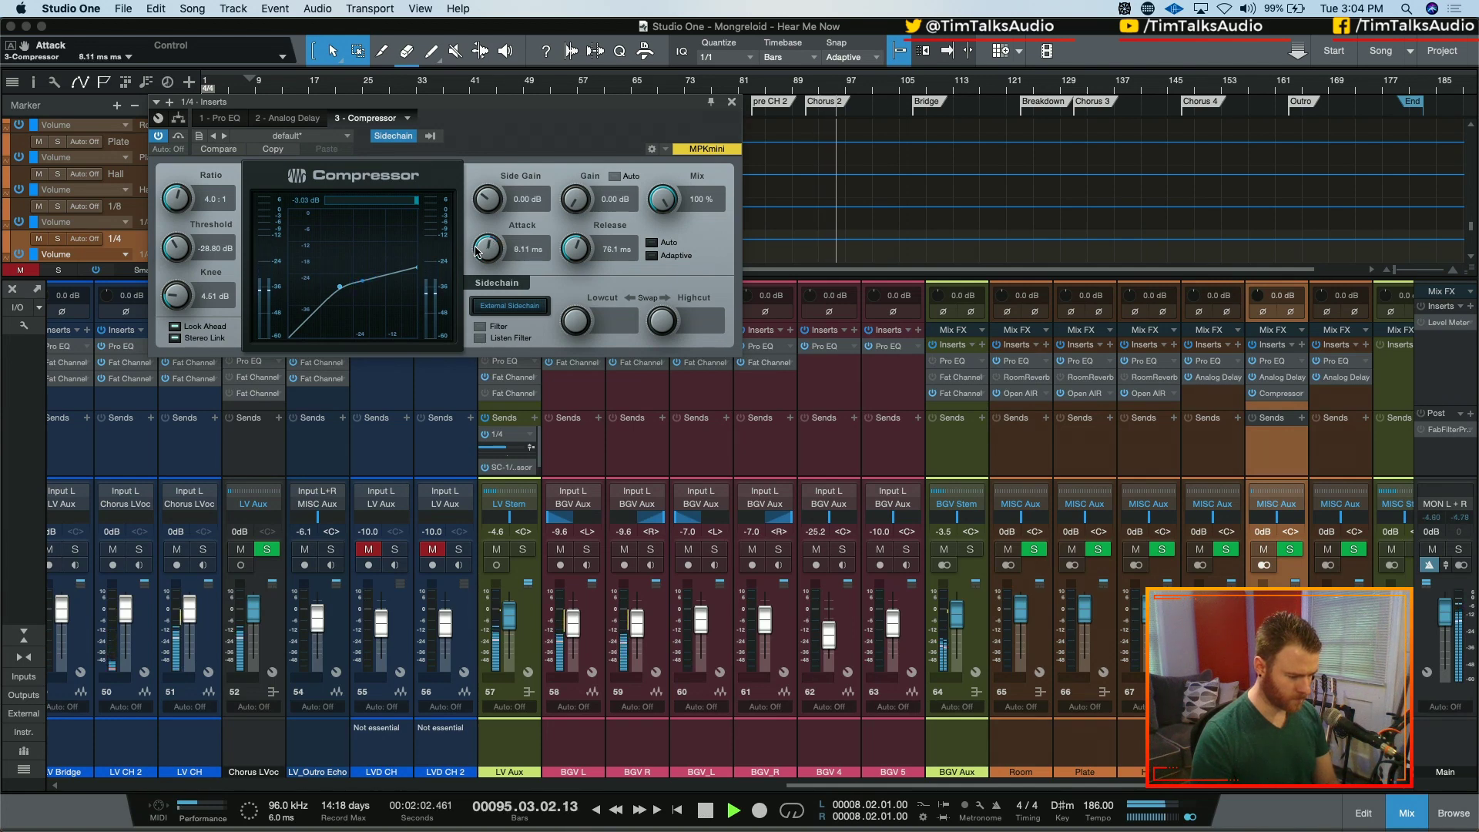
pyautogui.moveTo(175, 248); pyautogui.dragTo(179, 277)
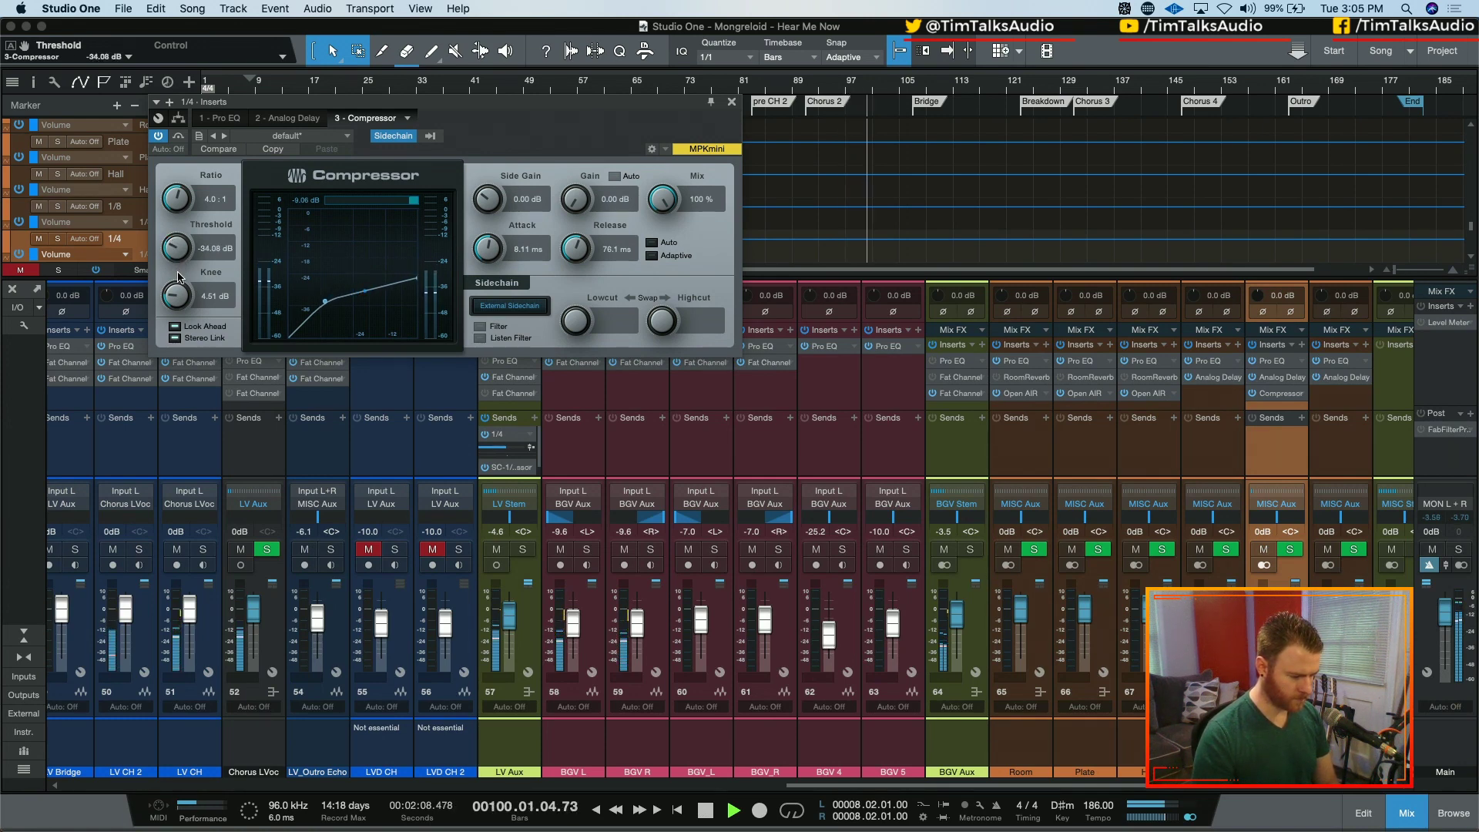
# - Try a Compressor release of about 48.5 ms, and settle on 100 ms
pyautogui.moveTo(570, 257); pyautogui.dragTo(528, 271)
pyautogui.click(623, 256)
pyautogui.write('100')
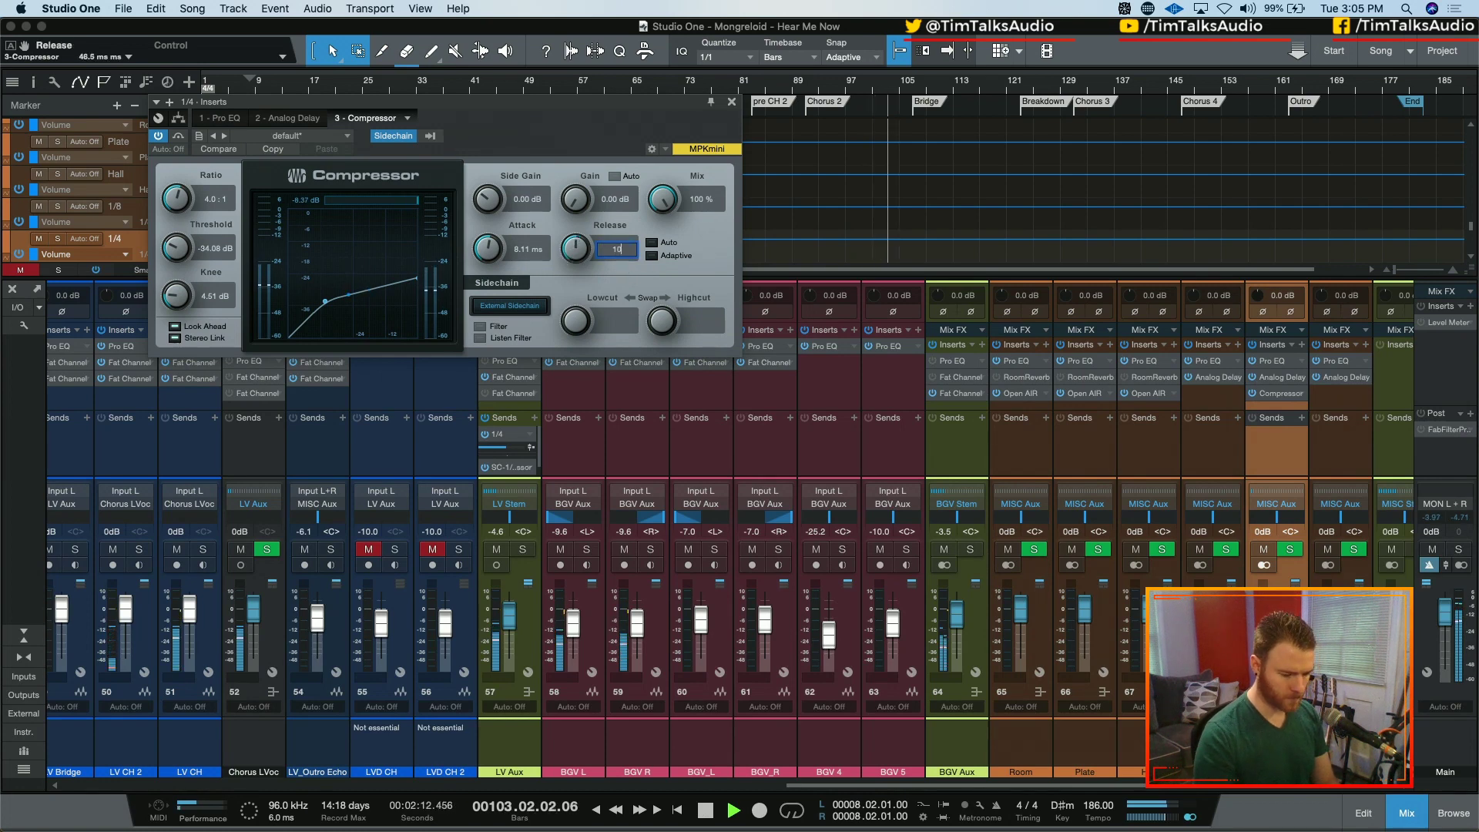
pyautogui.press('Return')
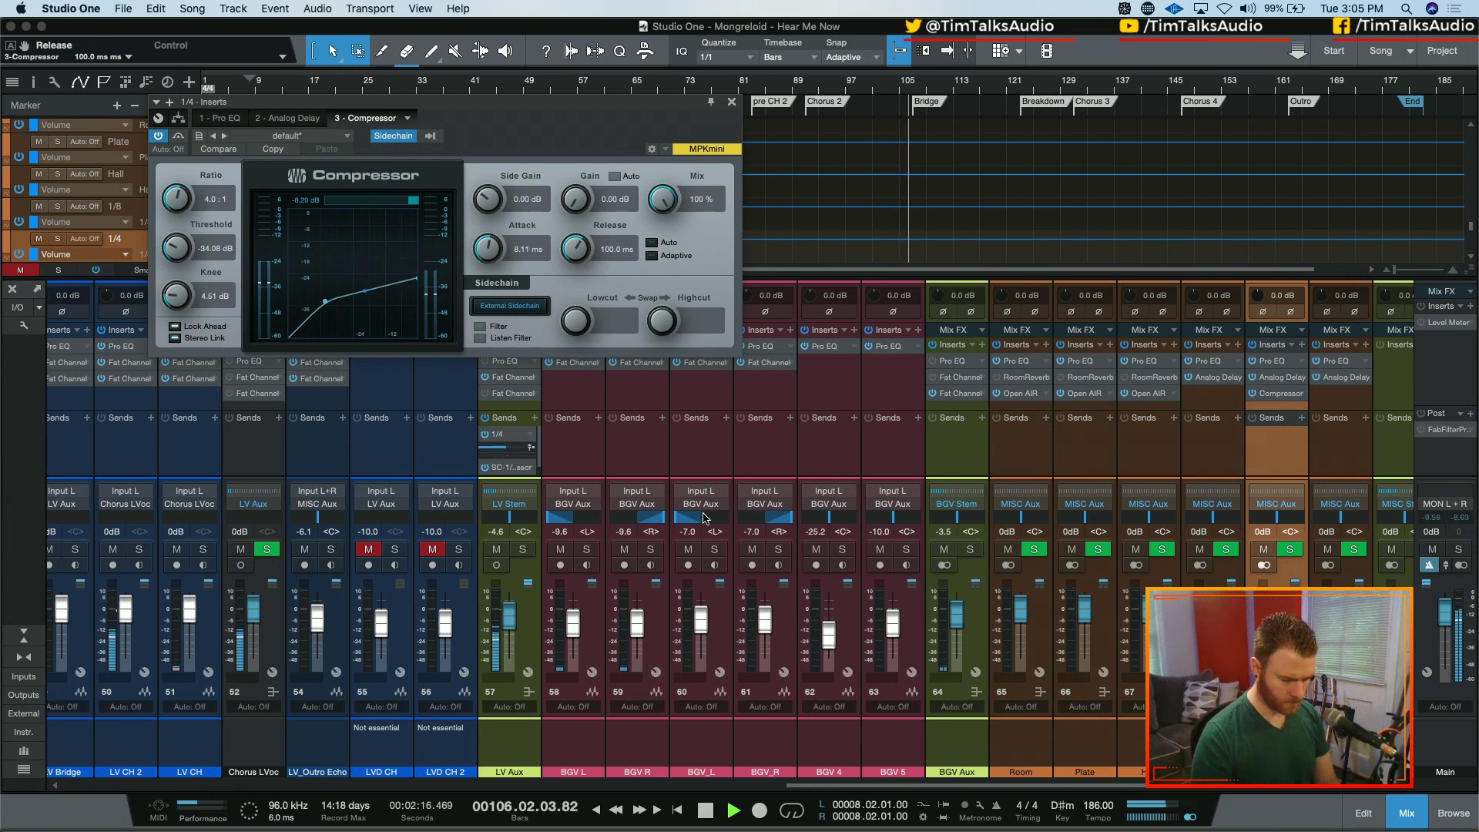
# - Stop playback and solo the LV Aux channel
pyautogui.press('space')
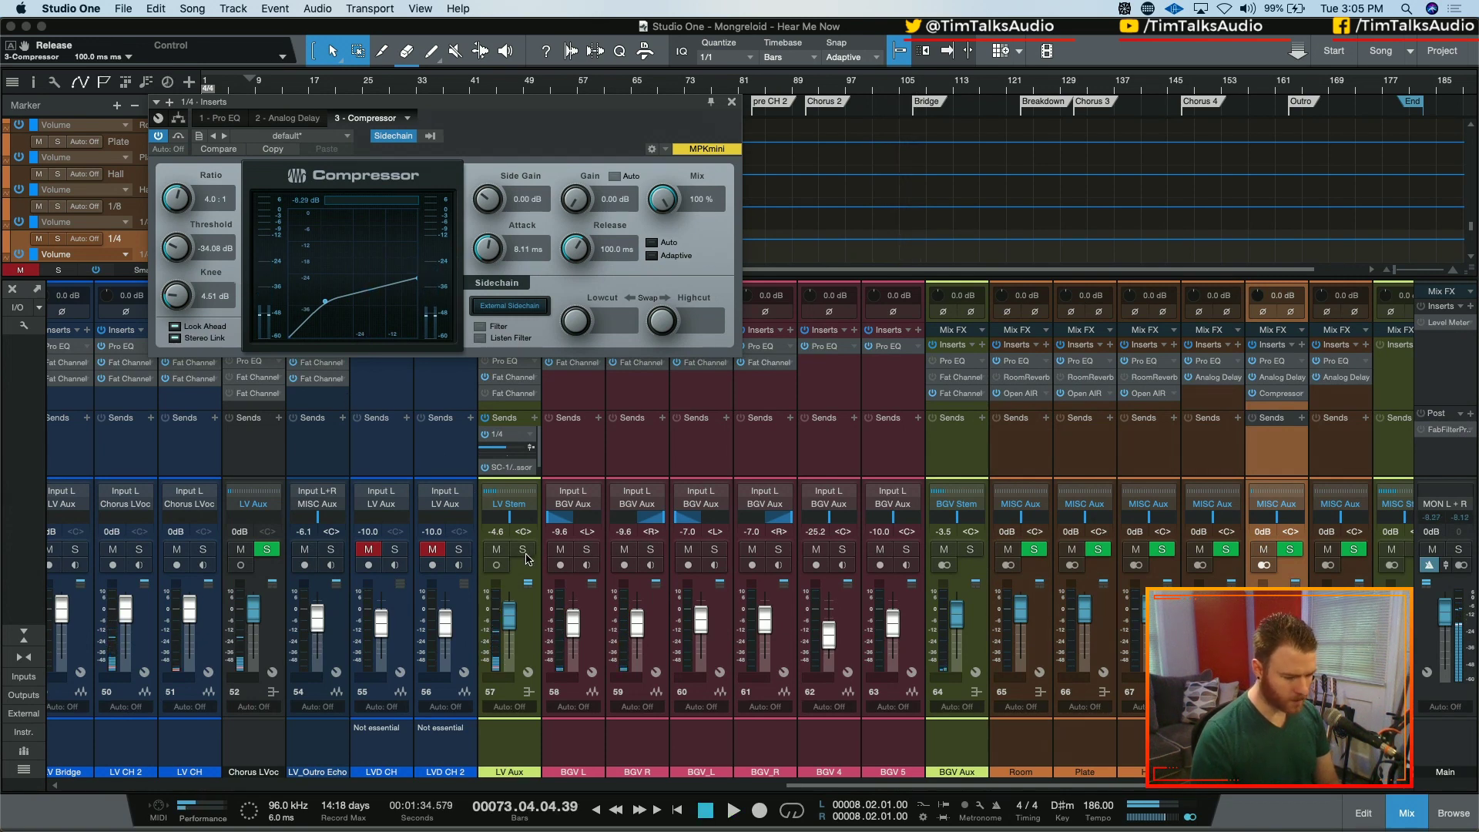
pyautogui.click(523, 551)
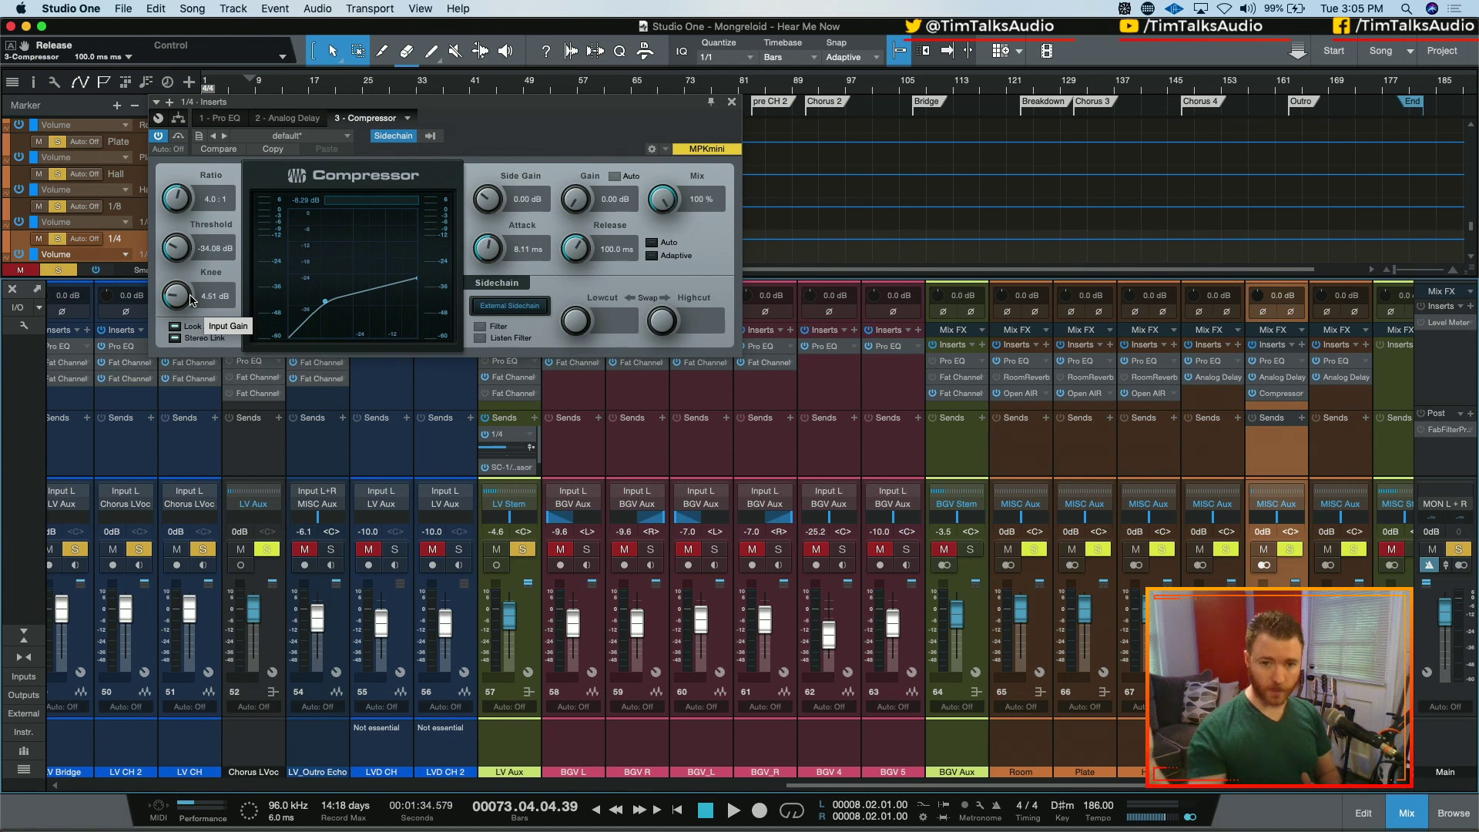
# - Solo the MISC Aux channel alongside LV Aux and play a short passage to check the delay return
pyautogui.press('space')
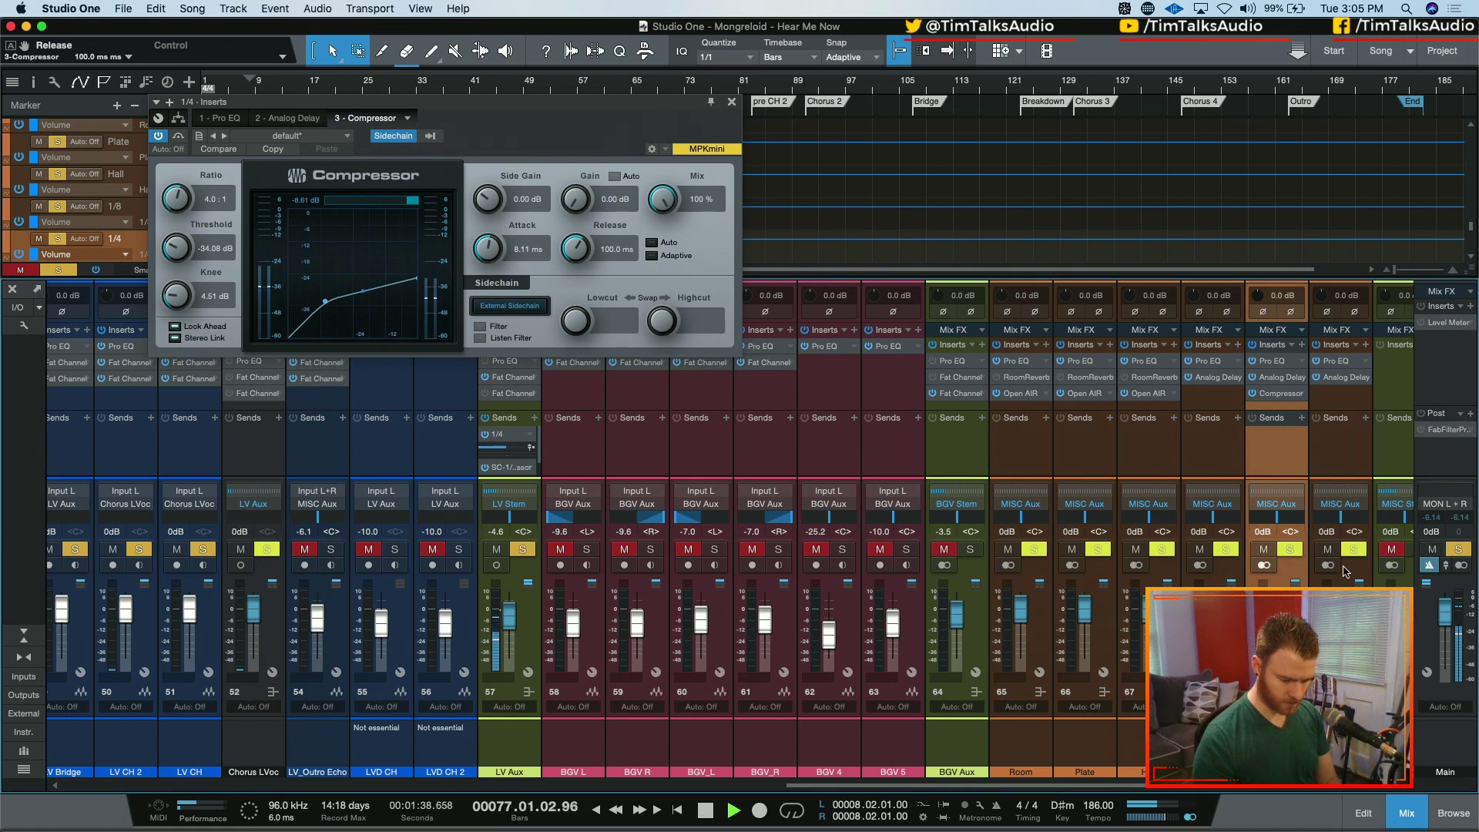
pyautogui.press('space')
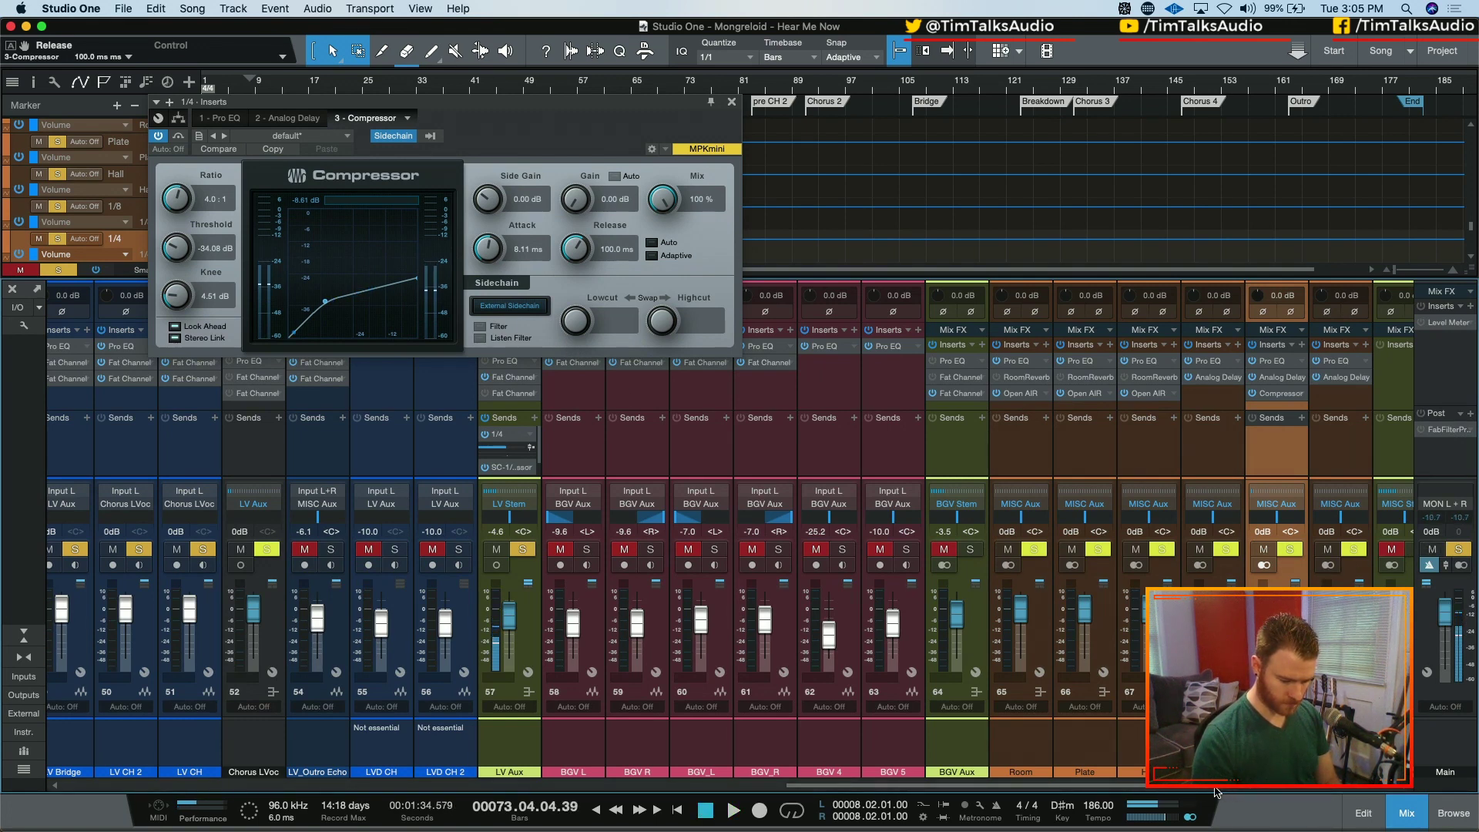
pyautogui.hscroll(2, 1309, 654)
pyautogui.click(1366, 552)
pyautogui.press('space')
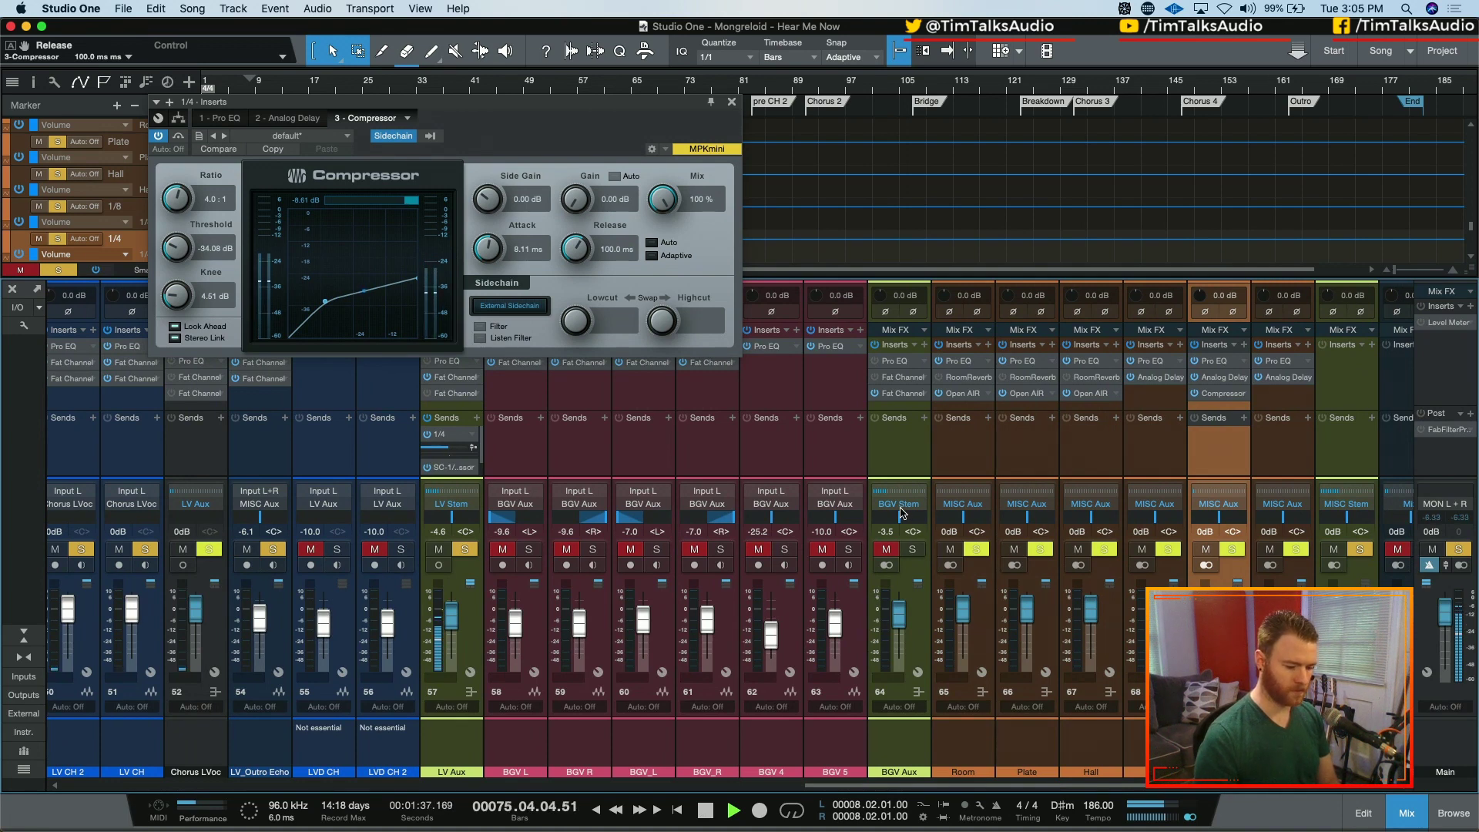
pyautogui.press('space')
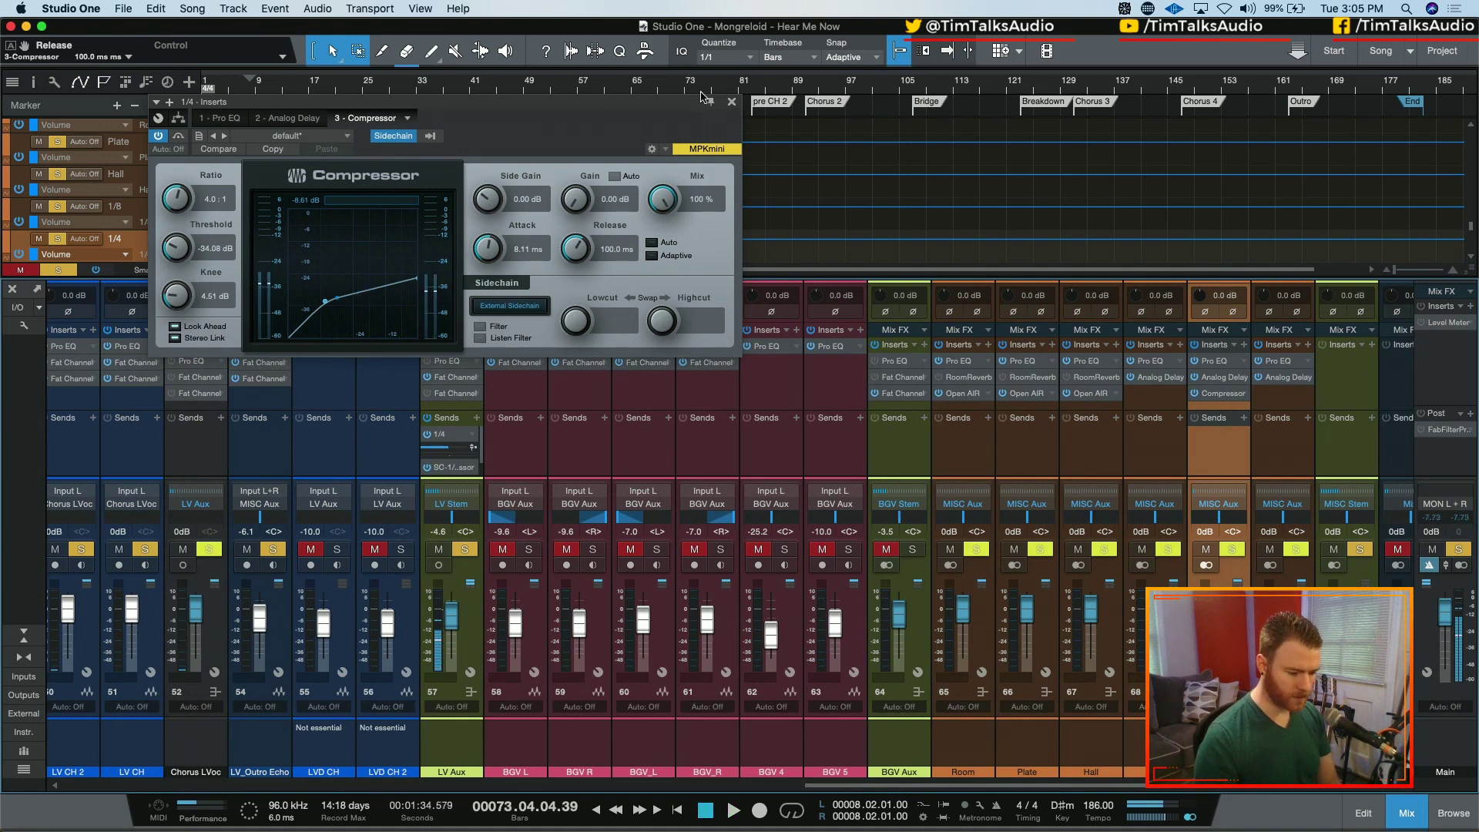
# - Play from just before pre CH 2 and compare the delay return with its Compressor bypassed and active
pyautogui.click(753, 90)
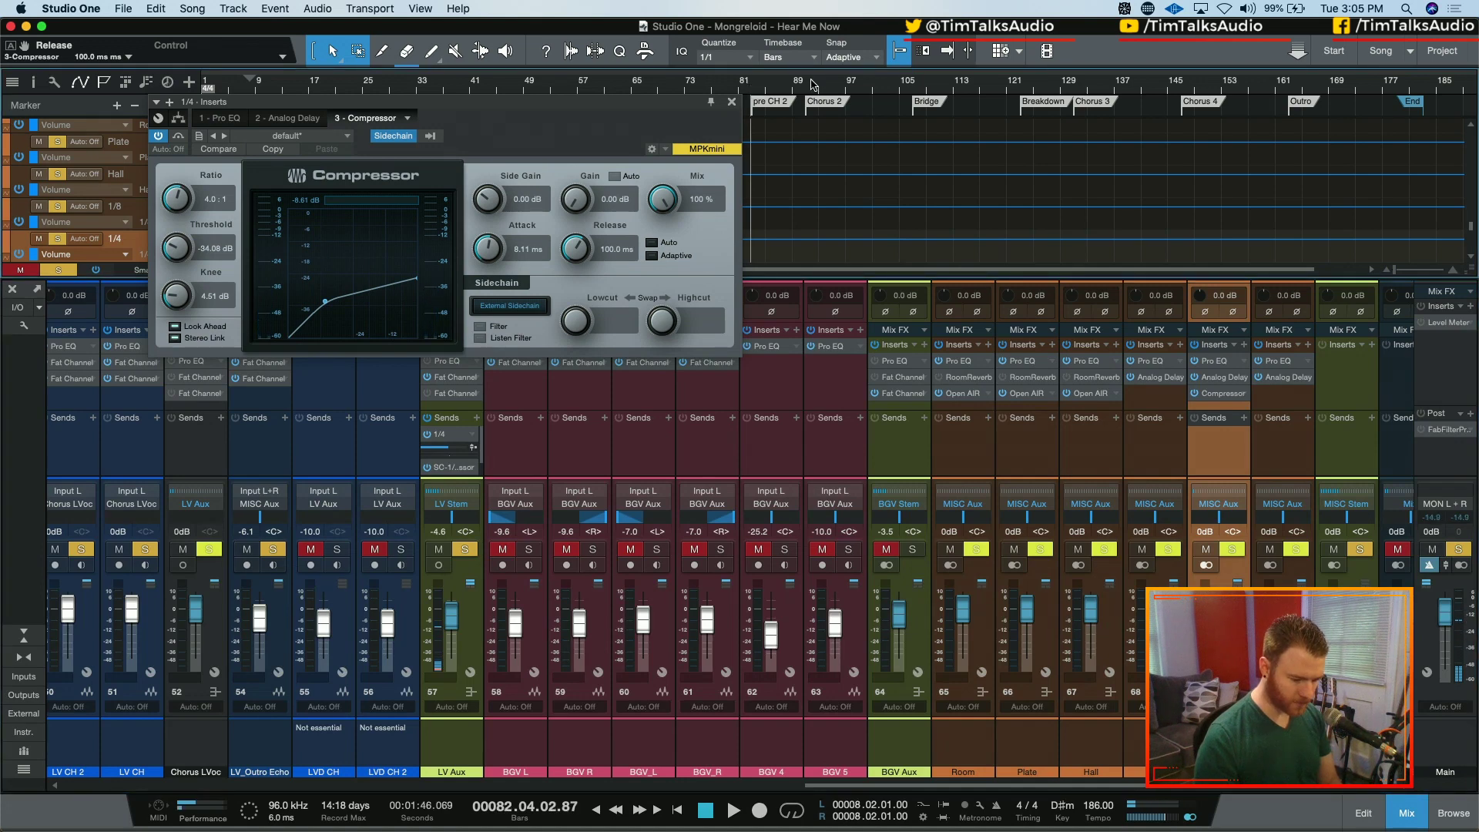
pyautogui.press('space')
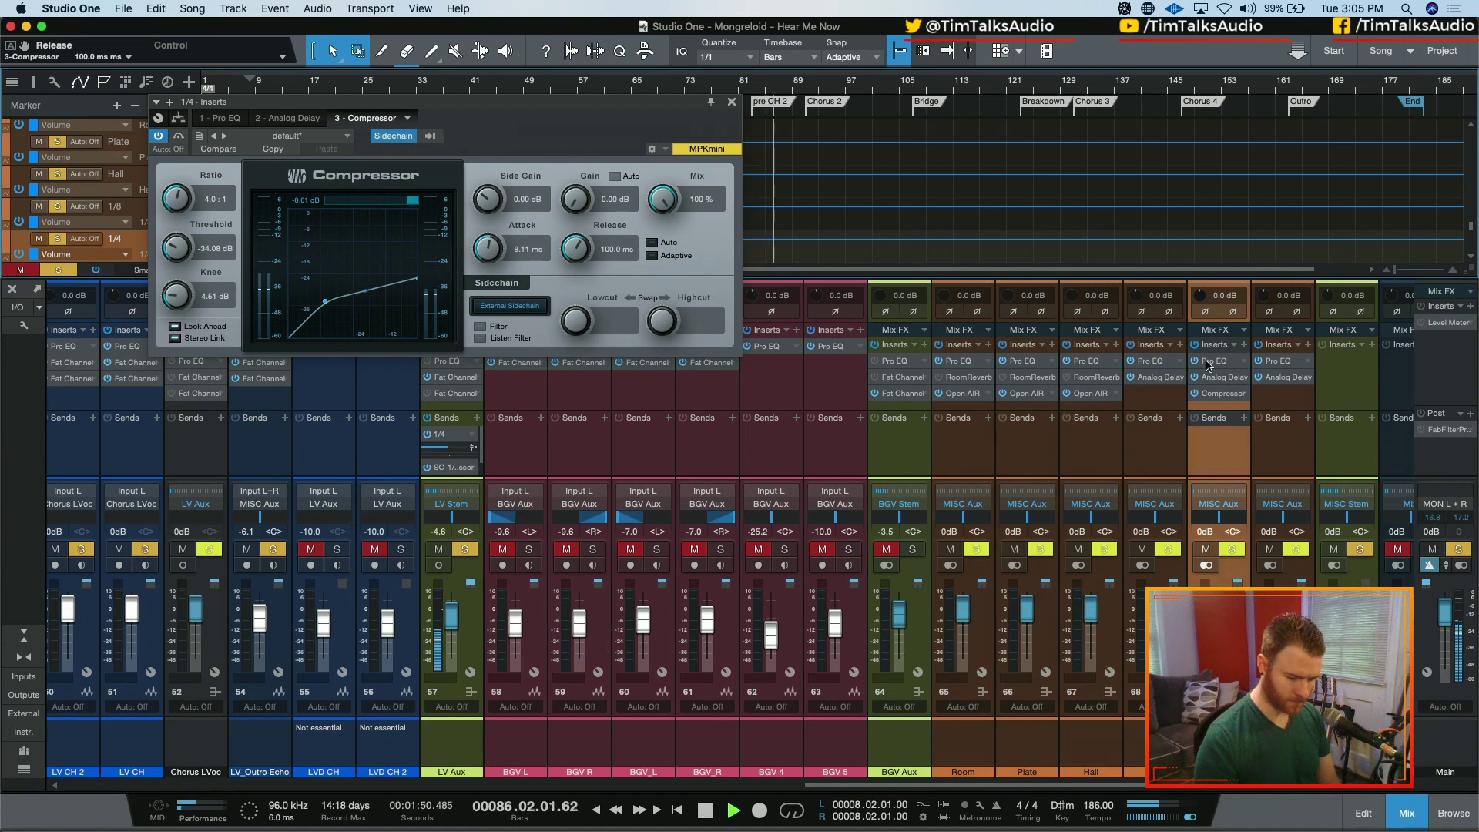
pyautogui.click(1195, 394)
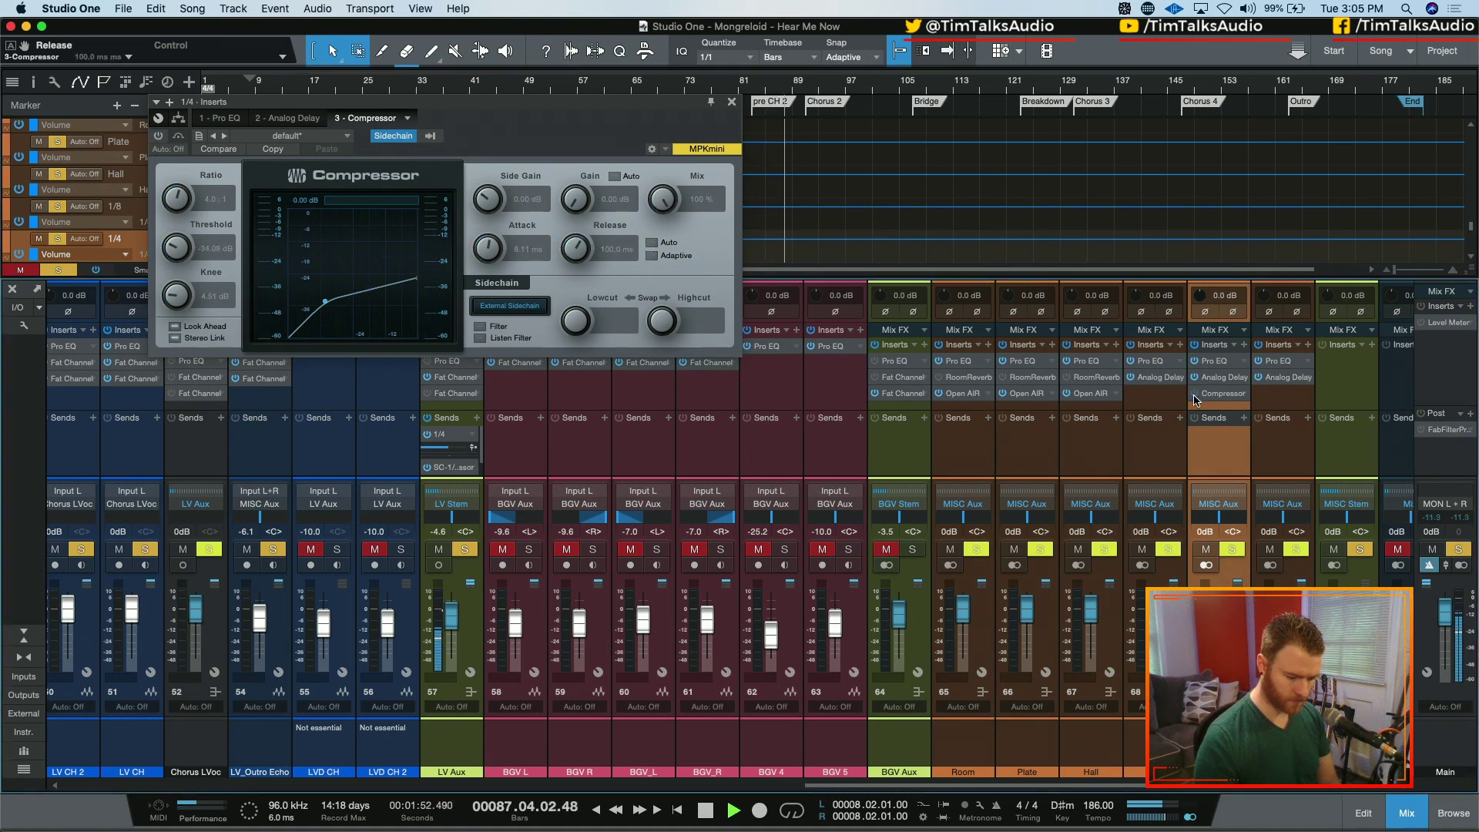
pyautogui.click(1195, 393)
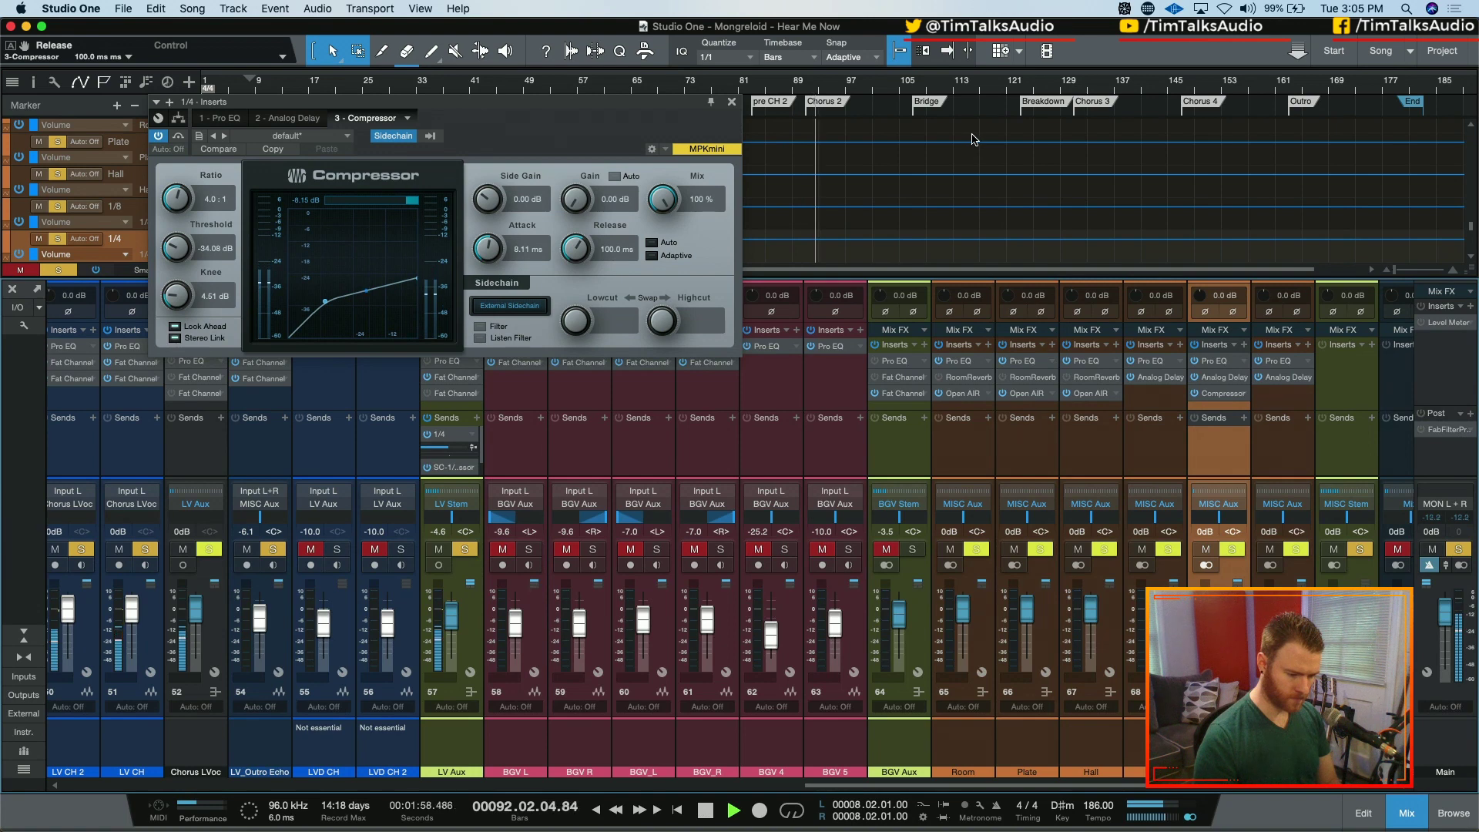
# - Try a Compressor threshold of -48 dB, settle on -37.44 dB with a 0.10 dB knee, and stop playback
pyautogui.moveTo(178, 267); pyautogui.dragTo(178, 297)
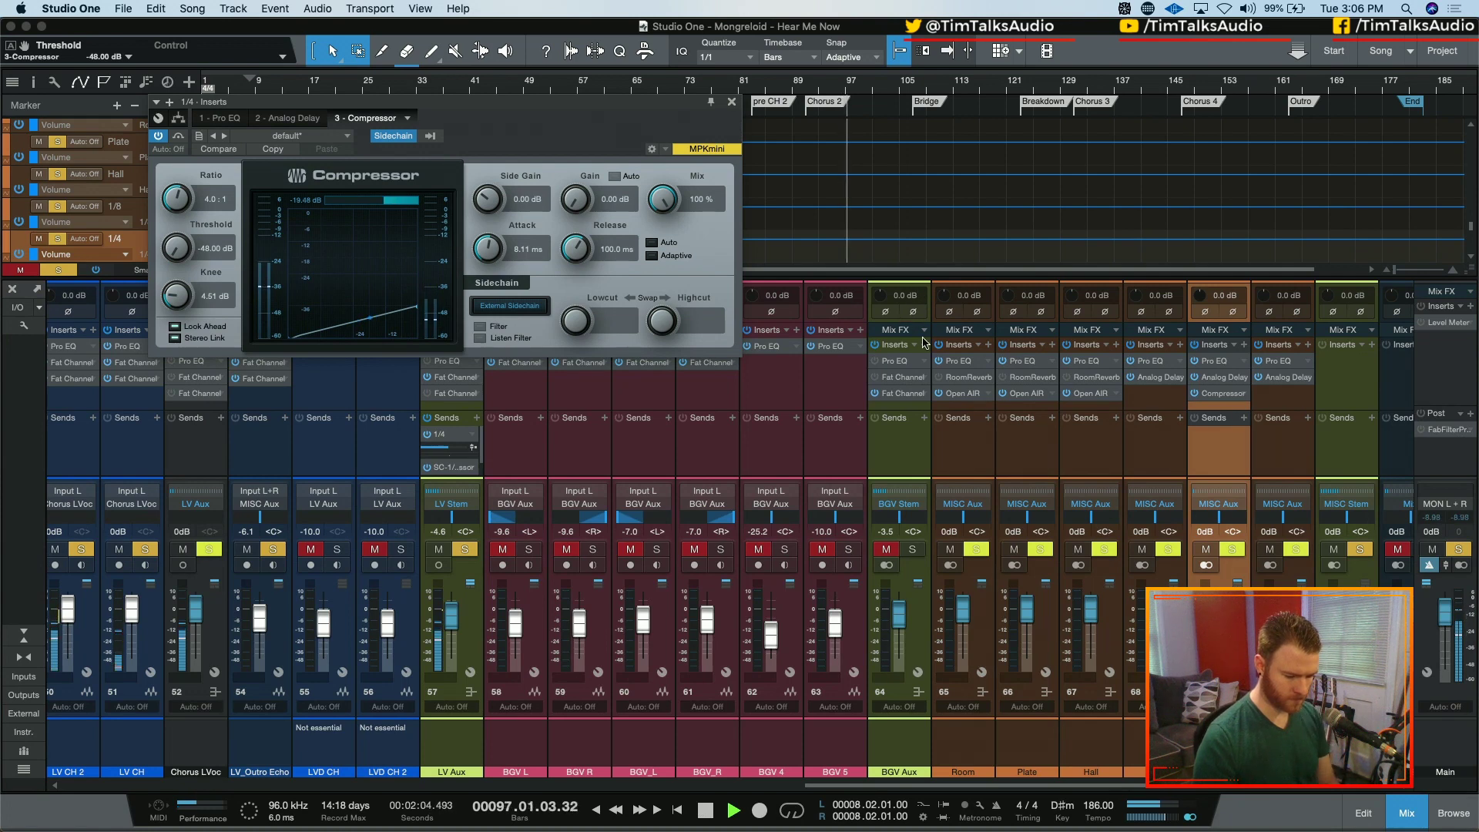
pyautogui.moveTo(176, 248); pyautogui.dragTo(173, 233)
pyautogui.moveTo(177, 291); pyautogui.dragTo(188, 353)
pyautogui.moveTo(175, 245); pyautogui.dragTo(171, 232)
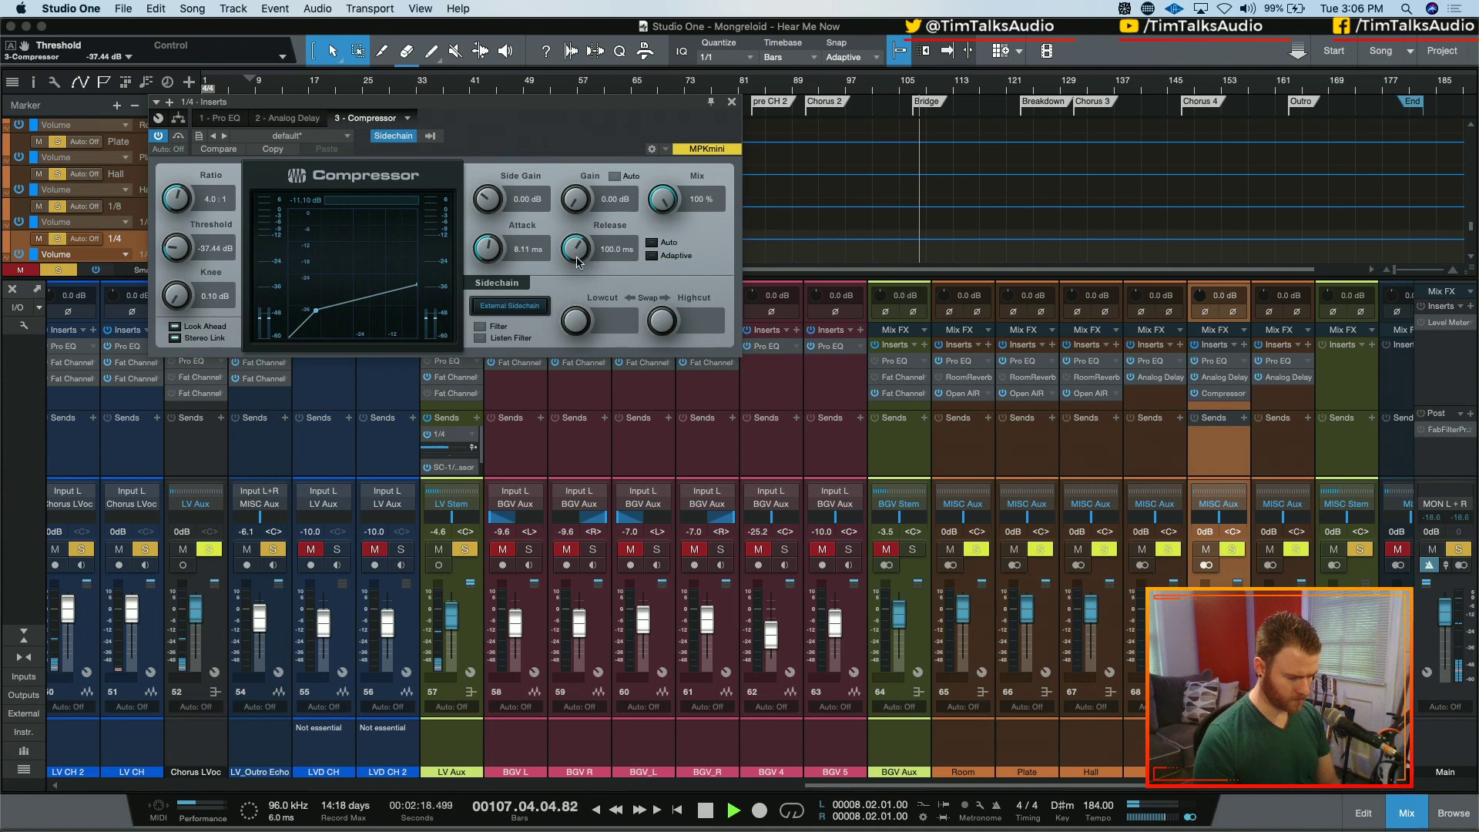
pyautogui.press('space')
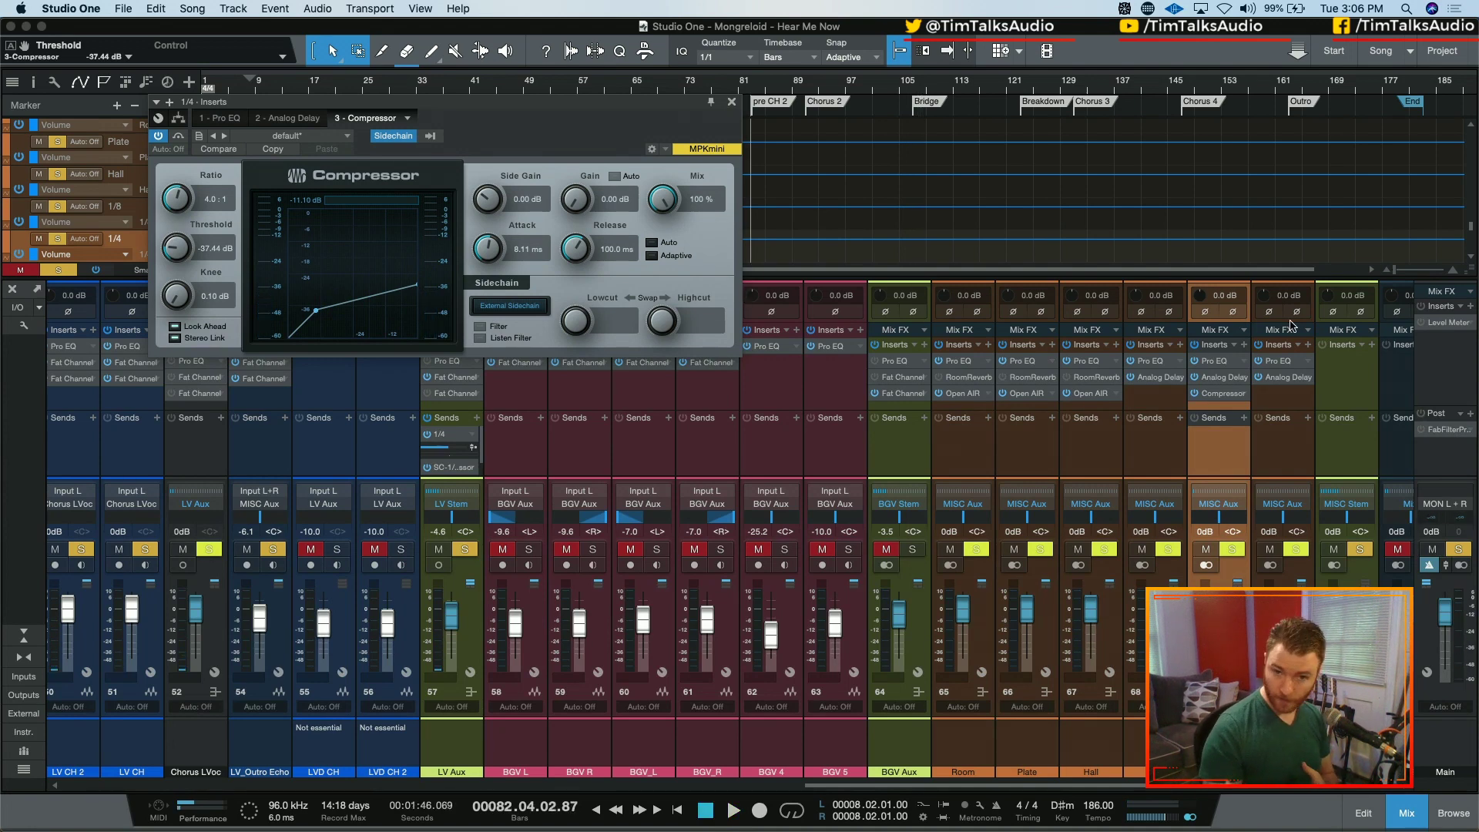
# - Clear all channel solos and close the Compressor window
pyautogui.hotkey('shift', 's')
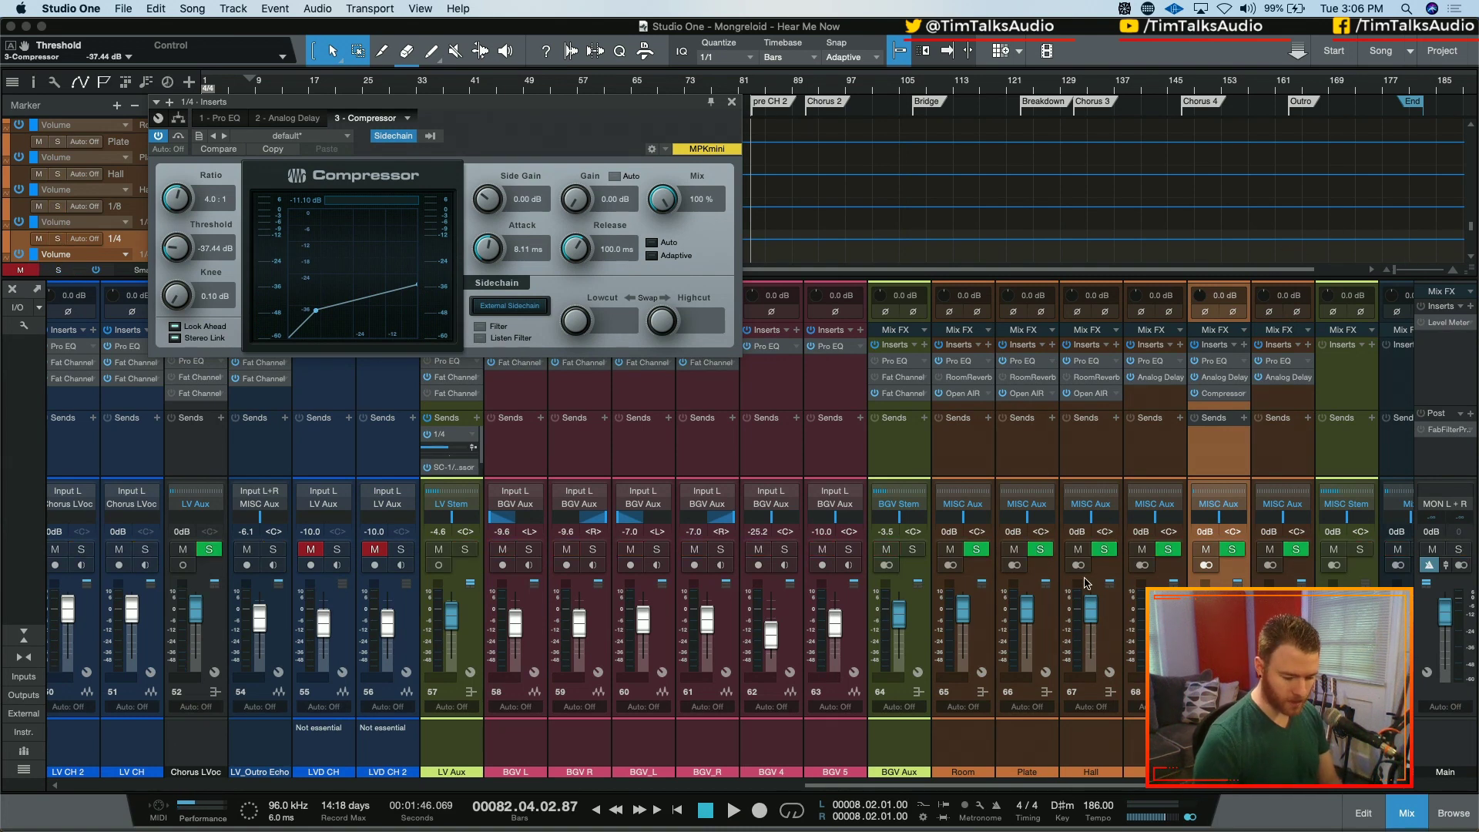
pyautogui.click(731, 103)
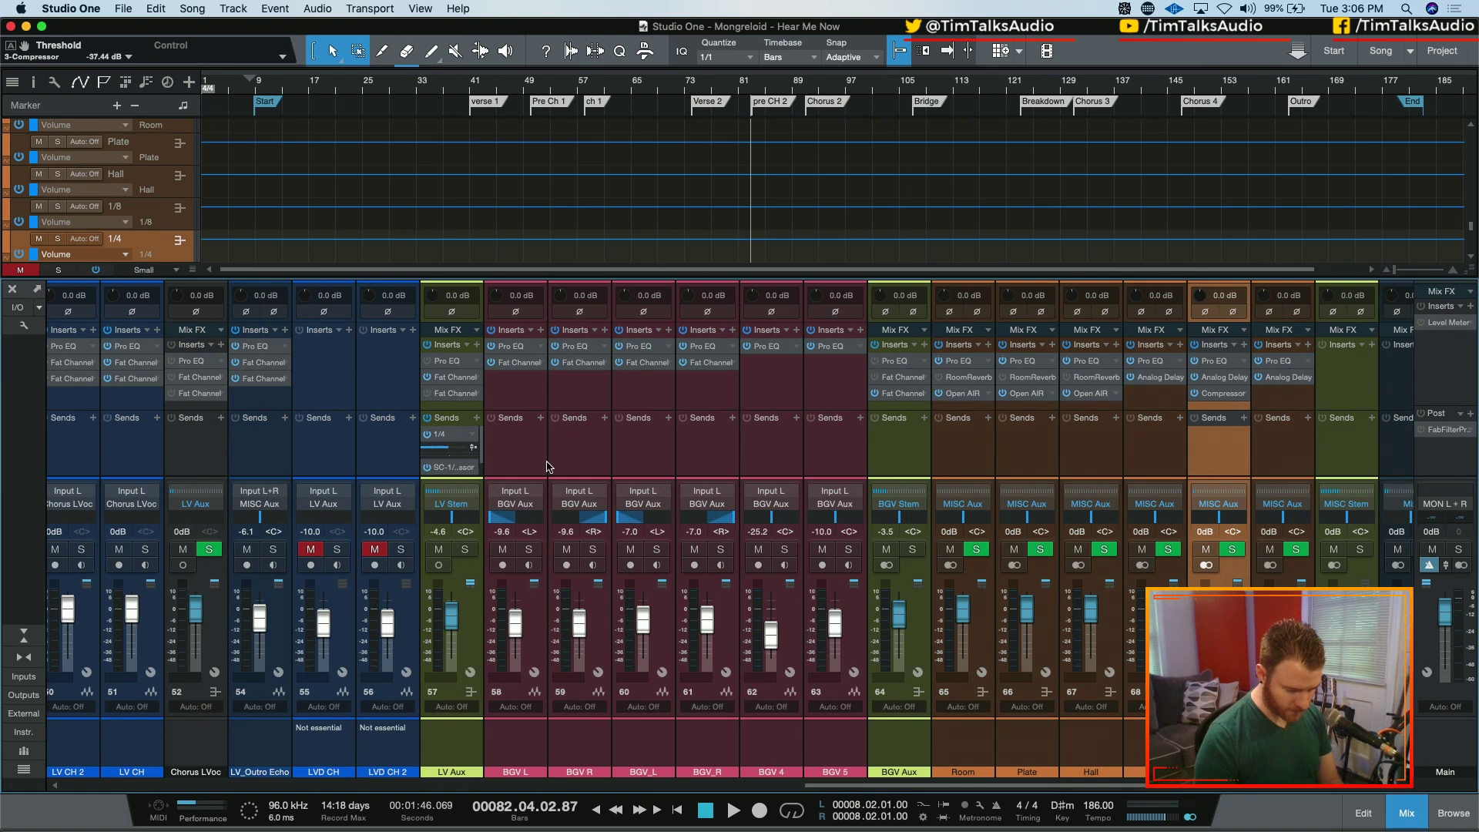
pyautogui.click(477, 417)
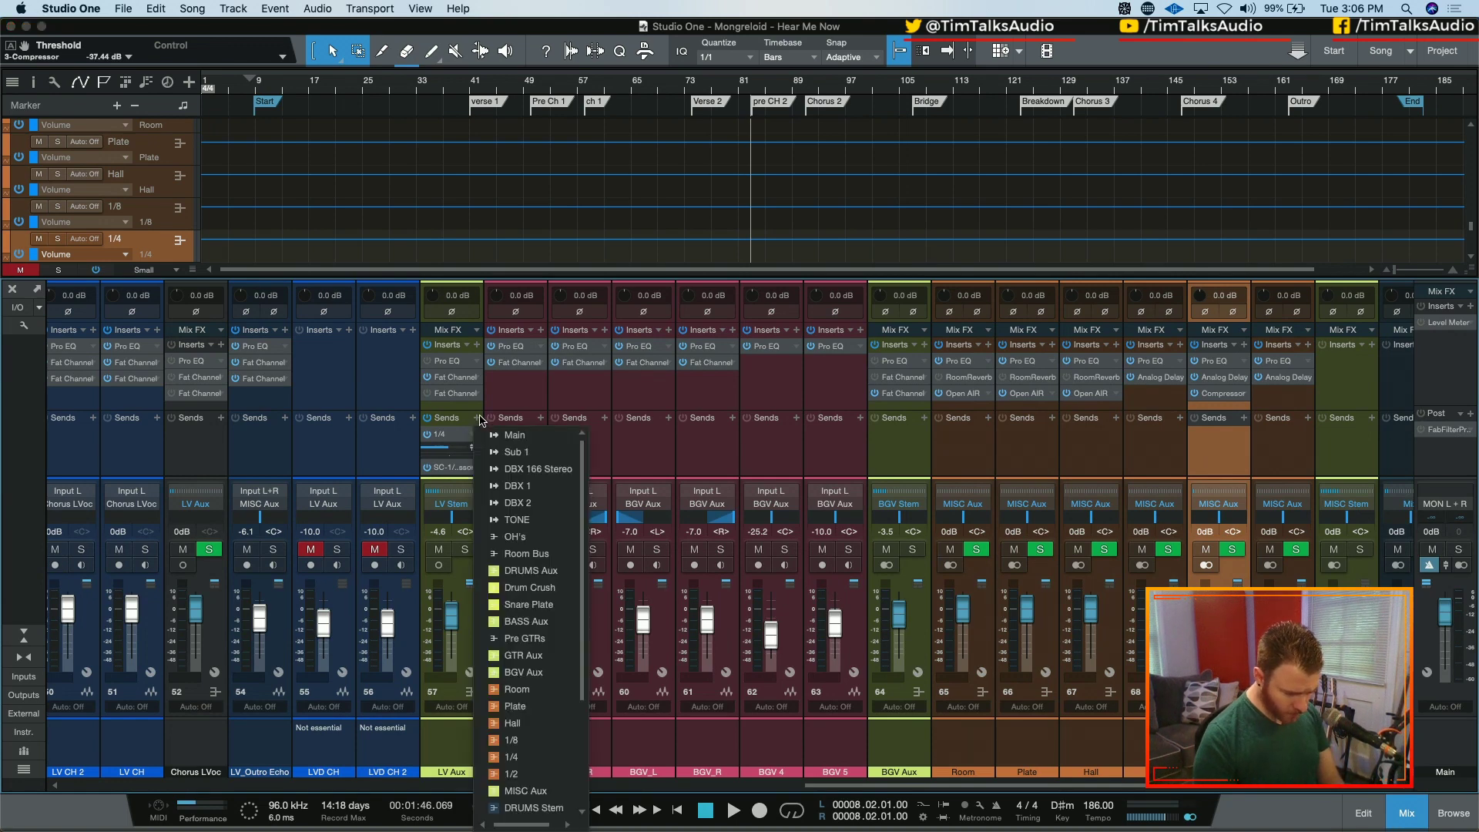
pyautogui.click(478, 419)
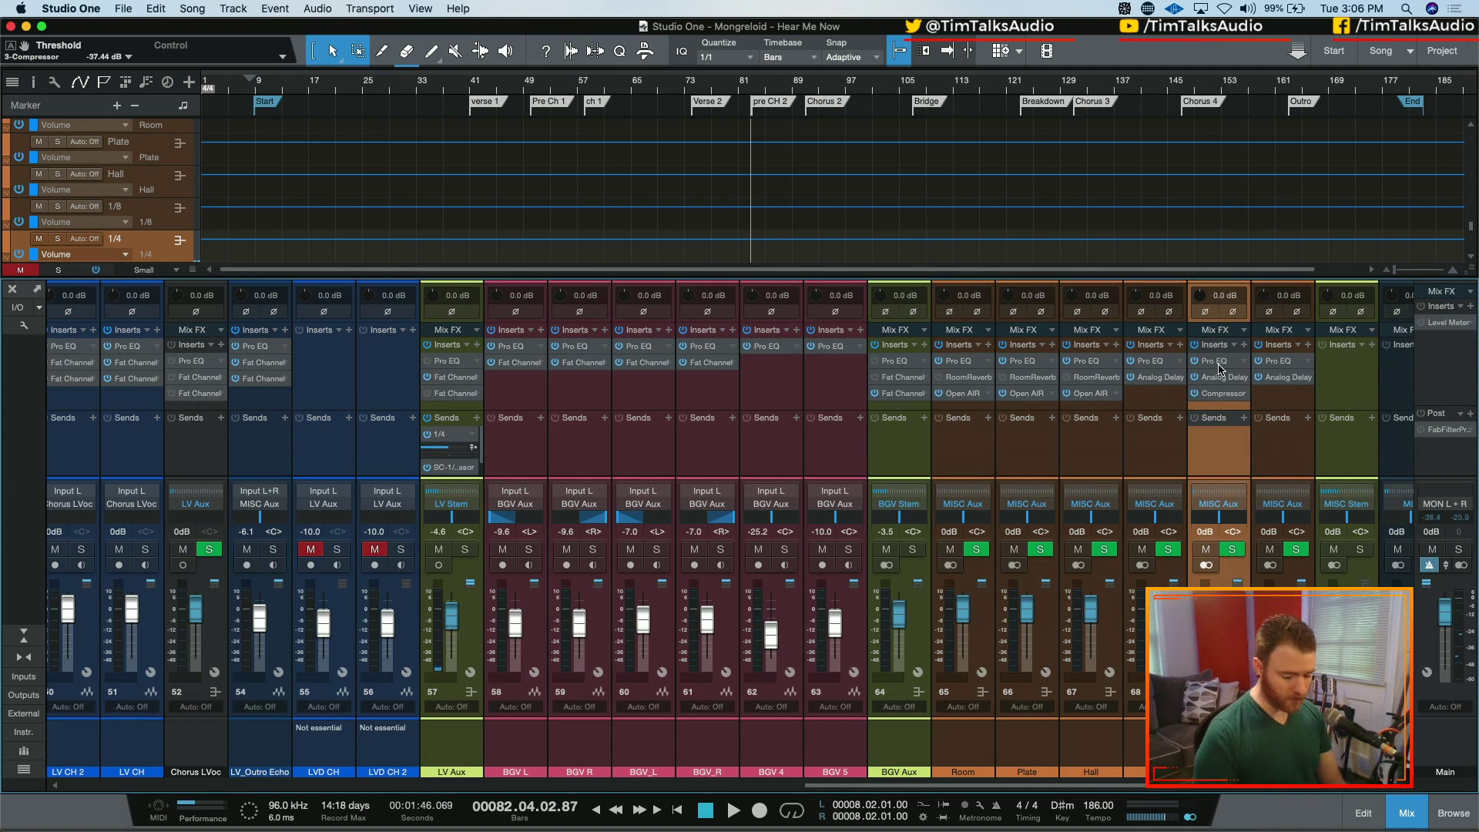
# - During full-mix playback, raise the 1/4 return's Compressor threshold to -33.60 dB and close the plug-in
pyautogui.press('space')
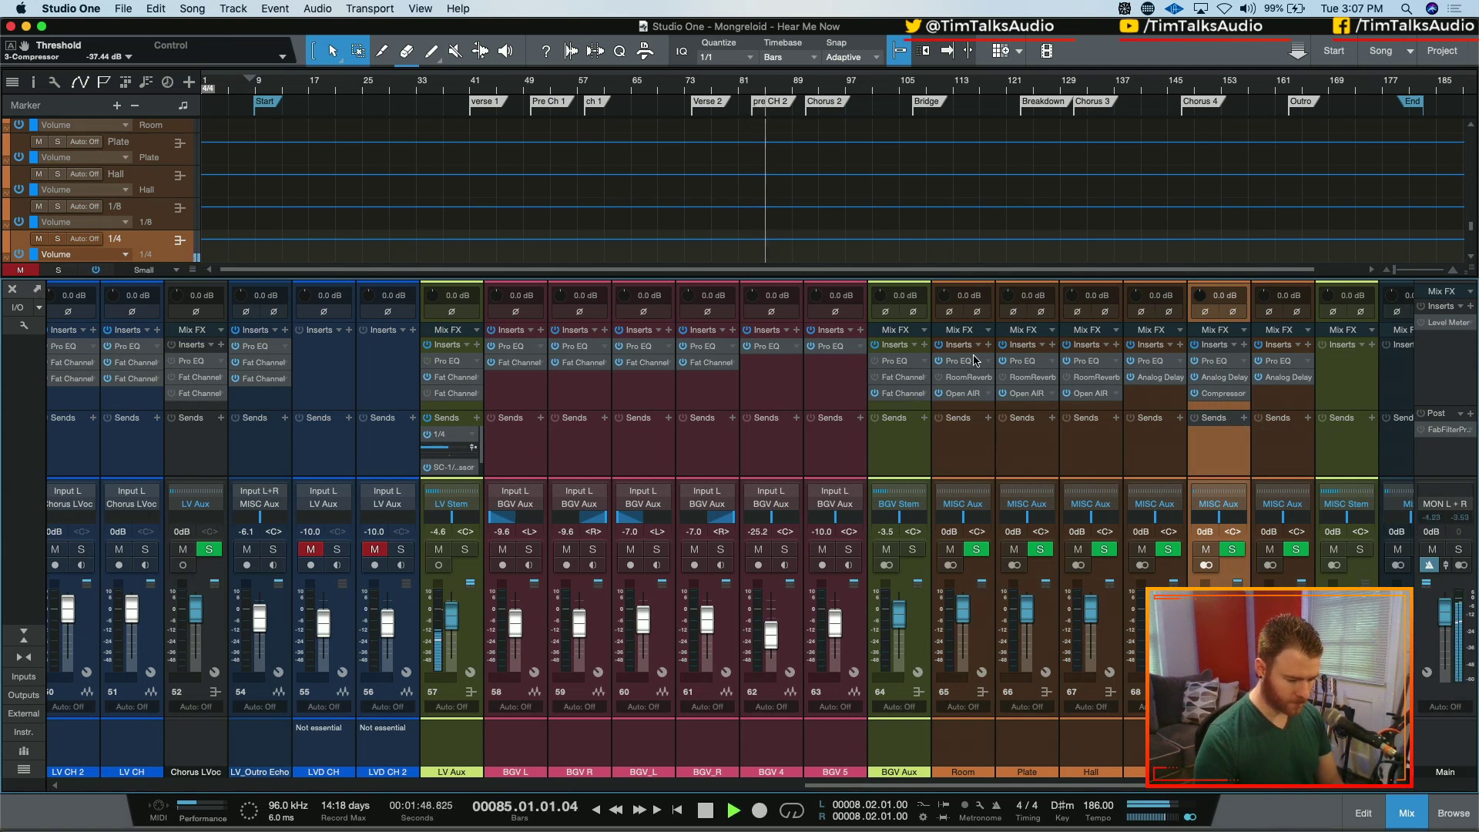
pyautogui.click(1215, 395)
pyautogui.moveTo(175, 250); pyautogui.dragTo(172, 243)
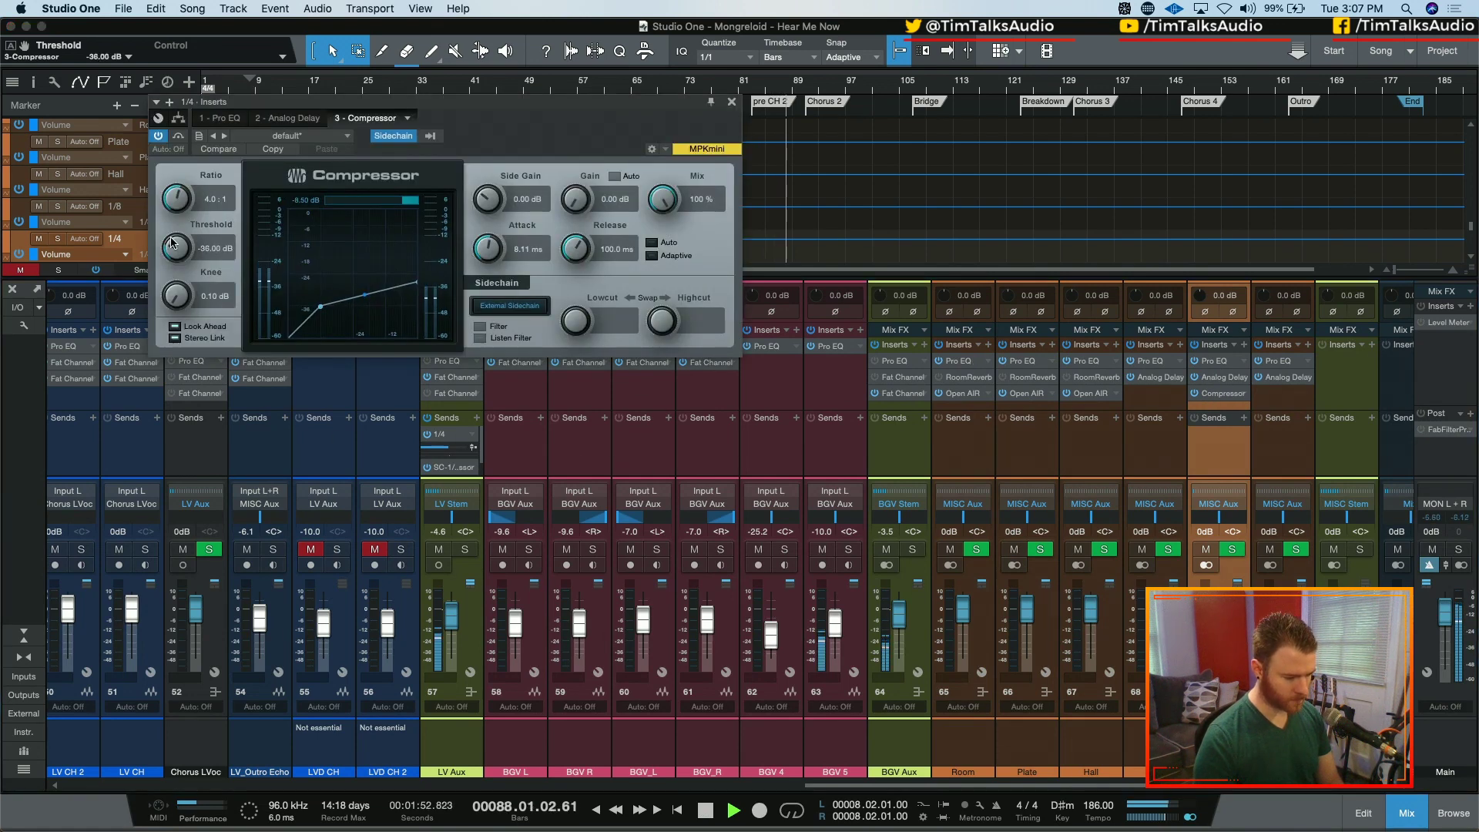
pyautogui.scroll(5, 173, 244)
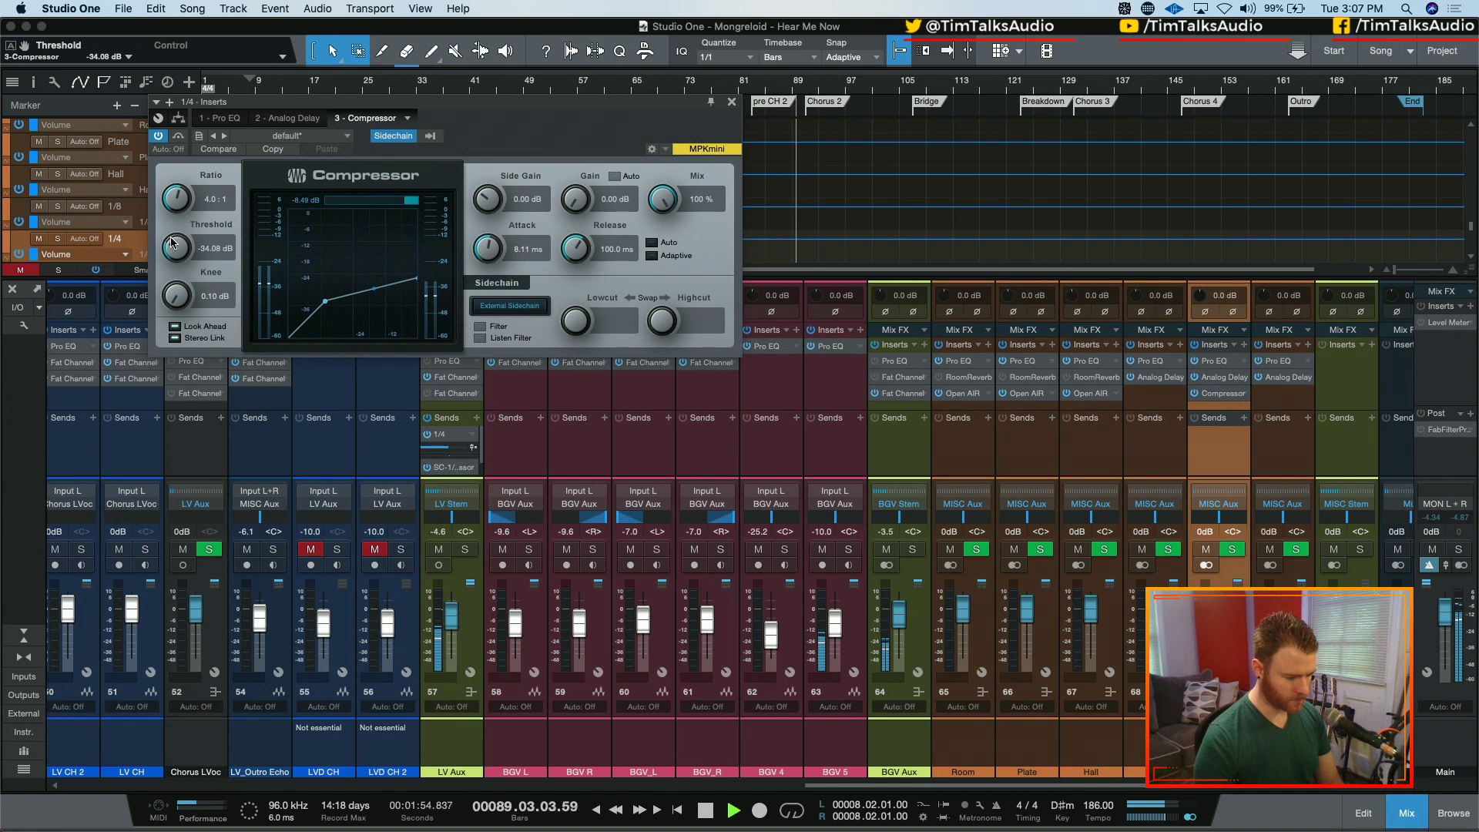
pyautogui.scroll(1, 172, 243)
pyautogui.click(732, 102)
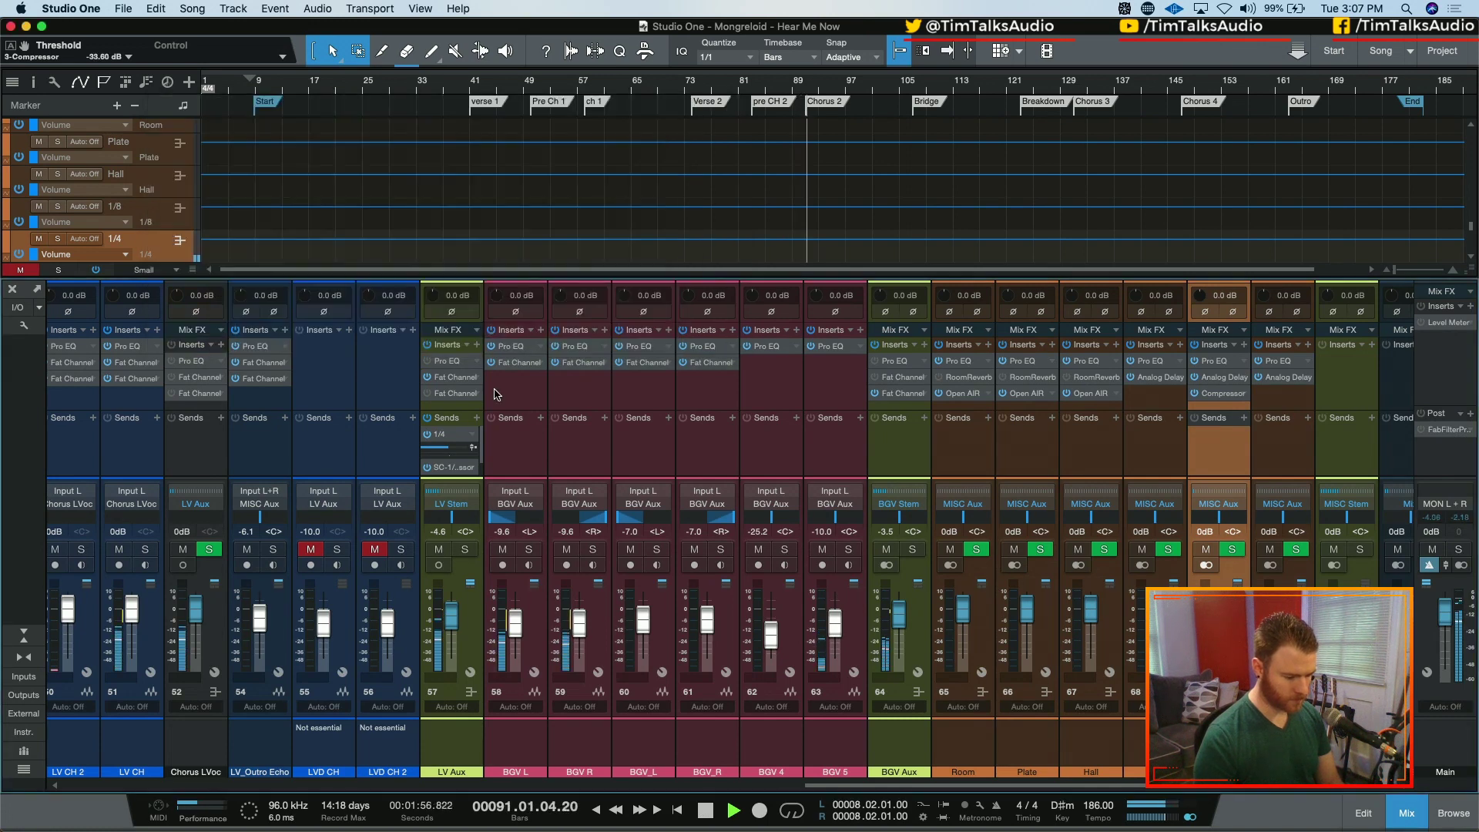
# - Add a send from the LV Aux channel to the Room effects channel
pyautogui.click(476, 418)
pyautogui.scroll(-3, 495, 473)
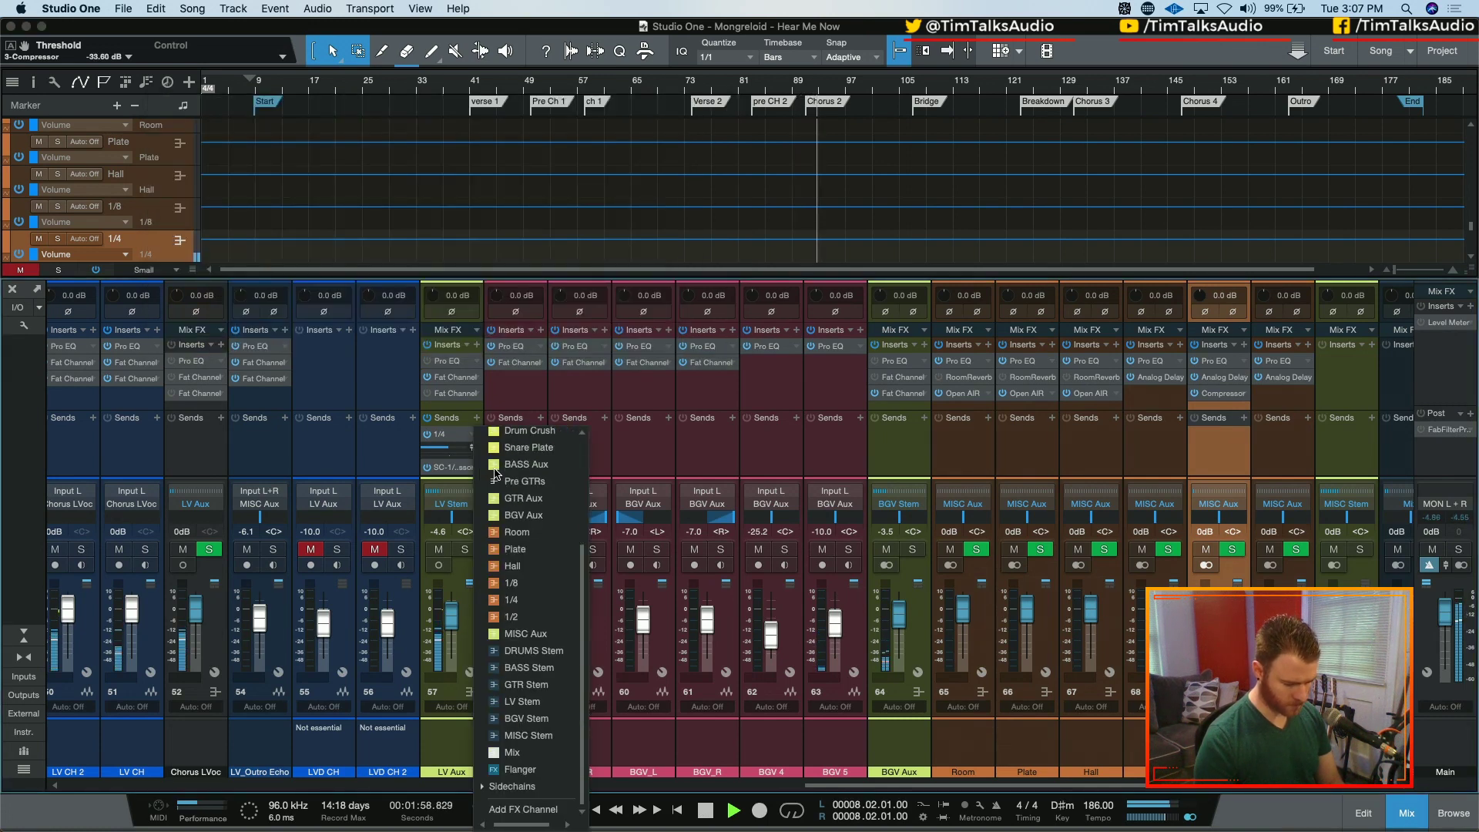
pyautogui.click(514, 549)
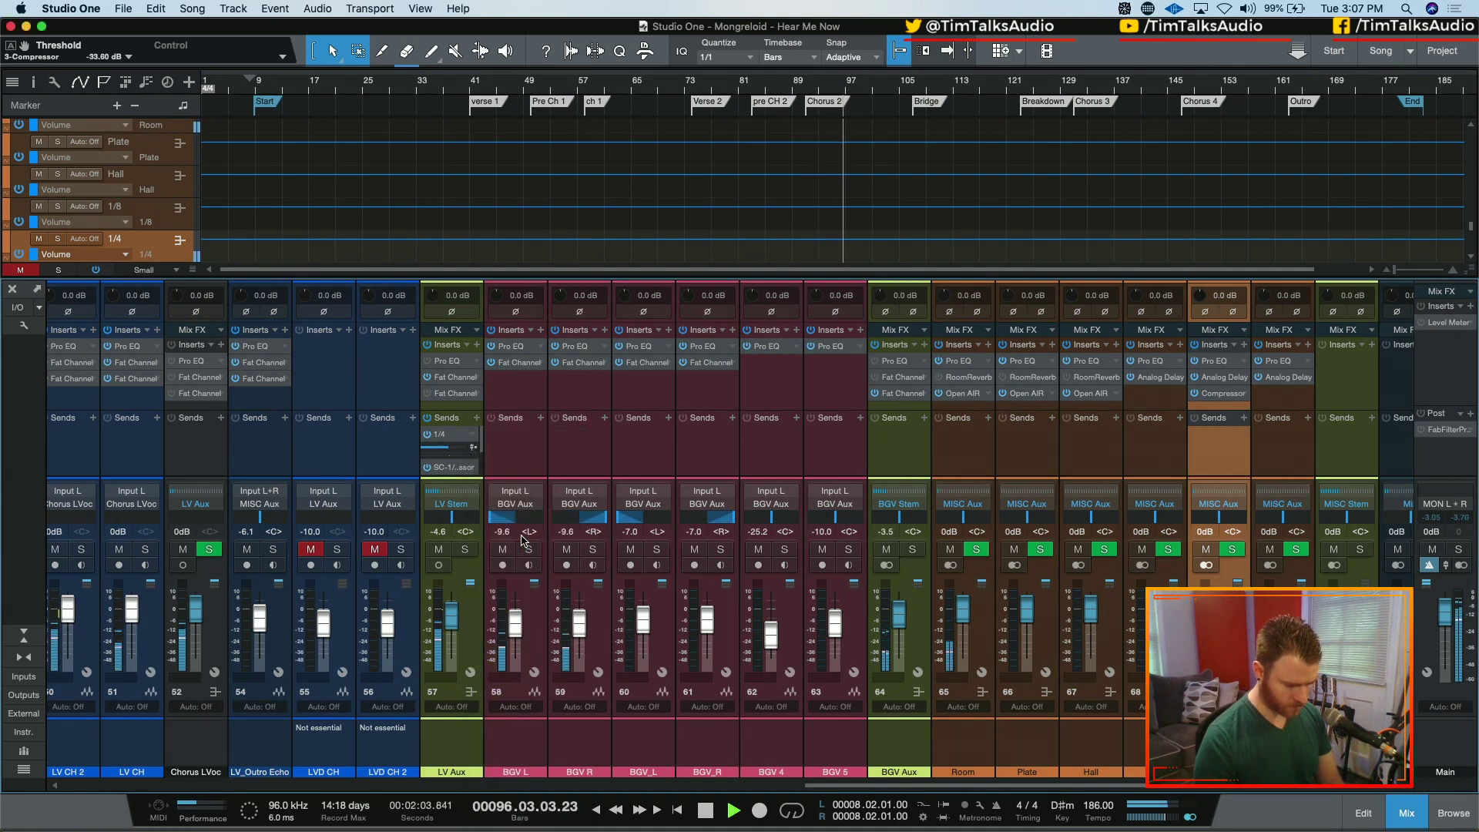
# - Stop playback and load the 250 Long Vocal preset from Vocal Rooms into the Room channel's Open AIR
pyautogui.click(963, 393)
pyautogui.press('space')
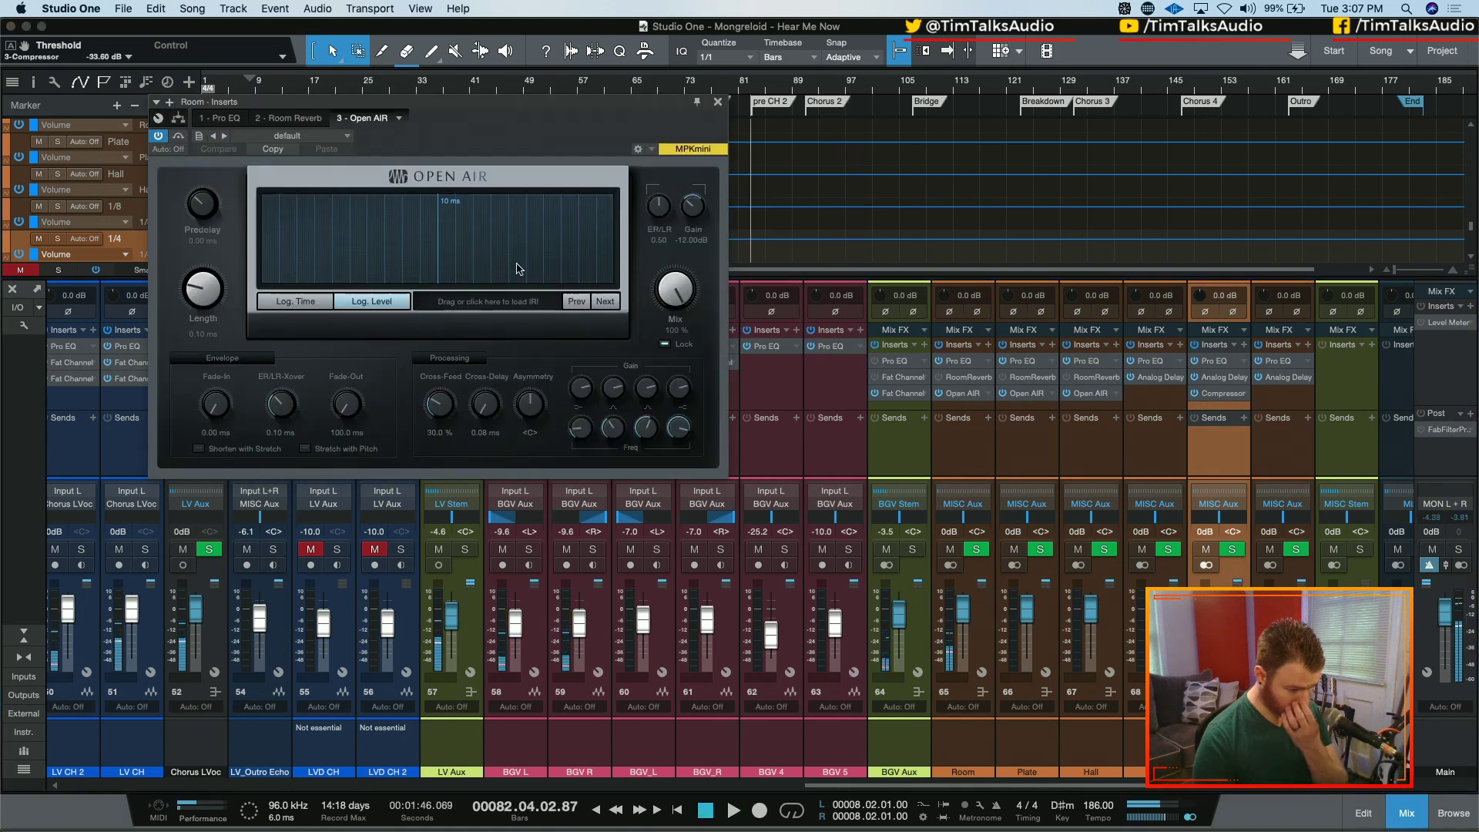
pyautogui.click(308, 136)
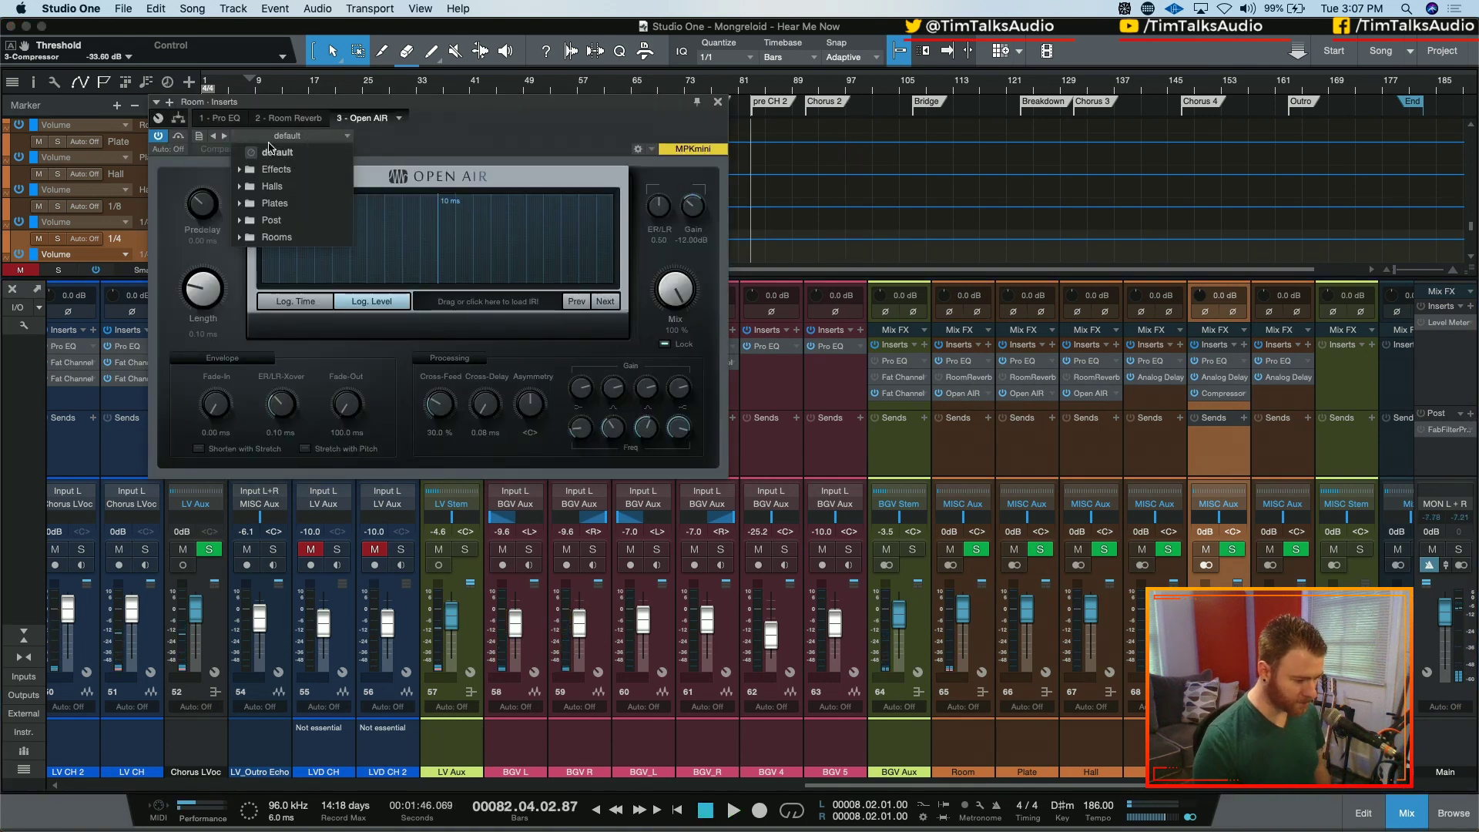
pyautogui.click(242, 238)
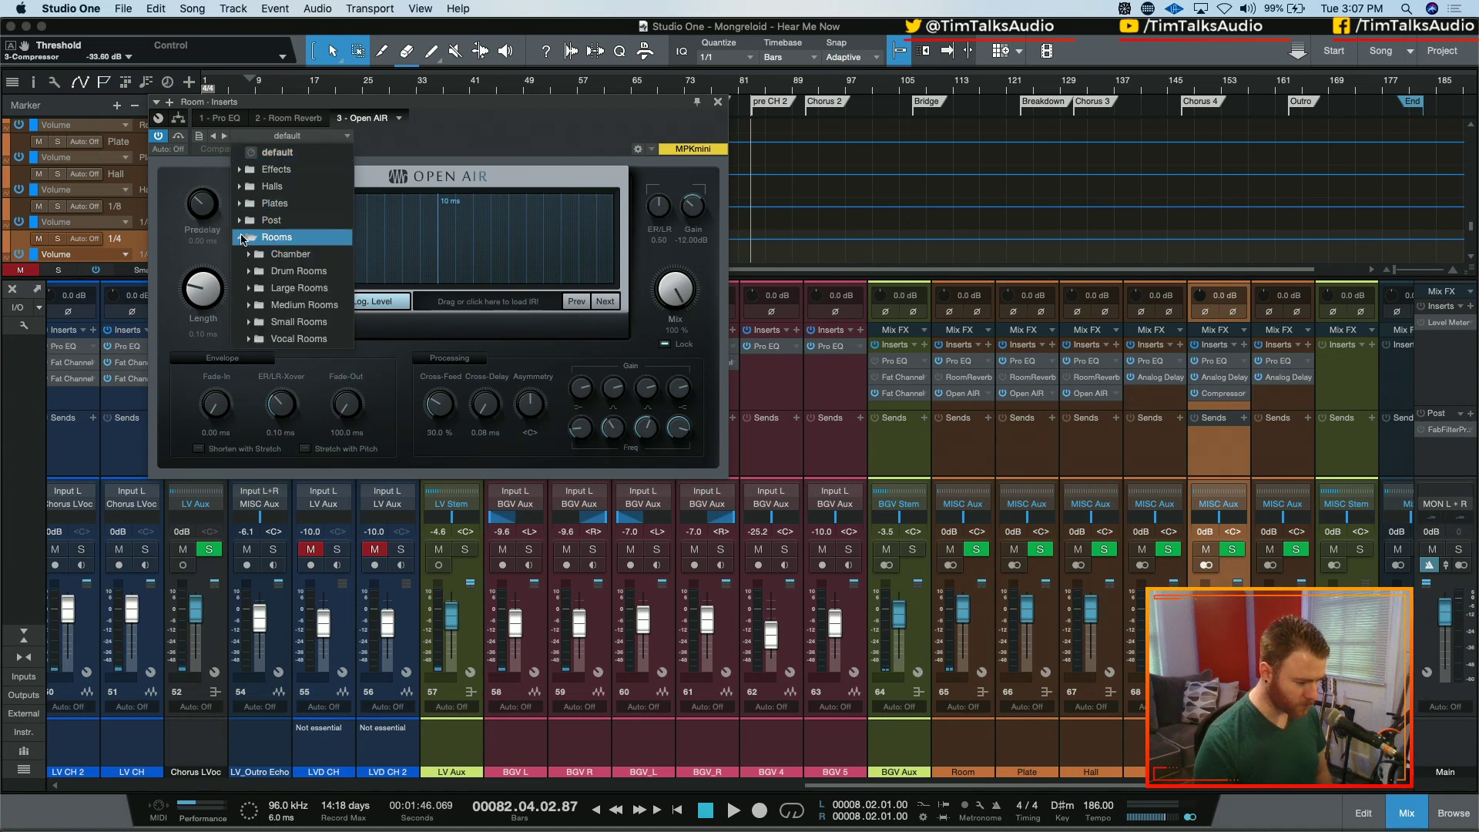
pyautogui.click(248, 341)
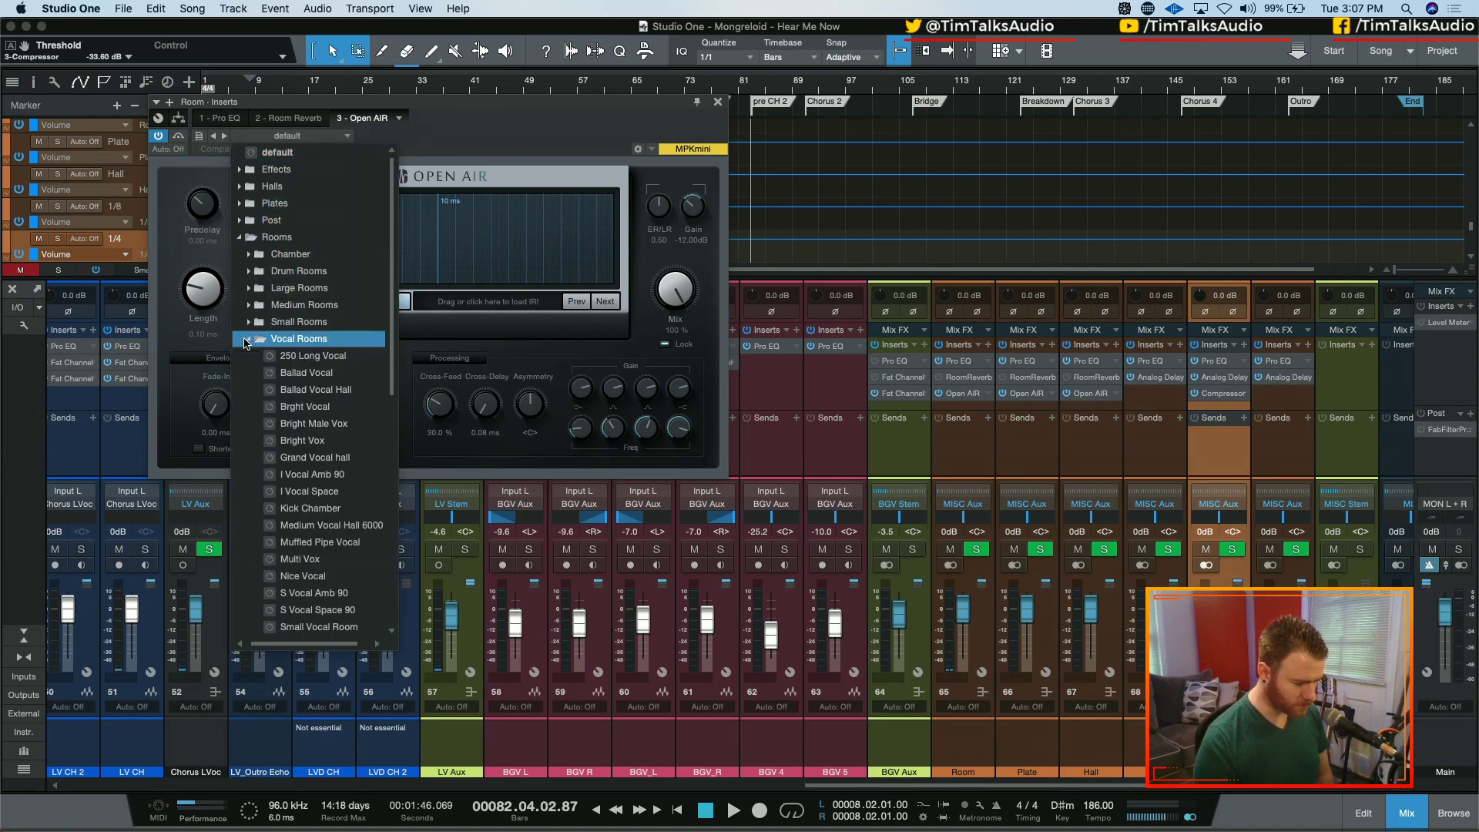
pyautogui.click(339, 356)
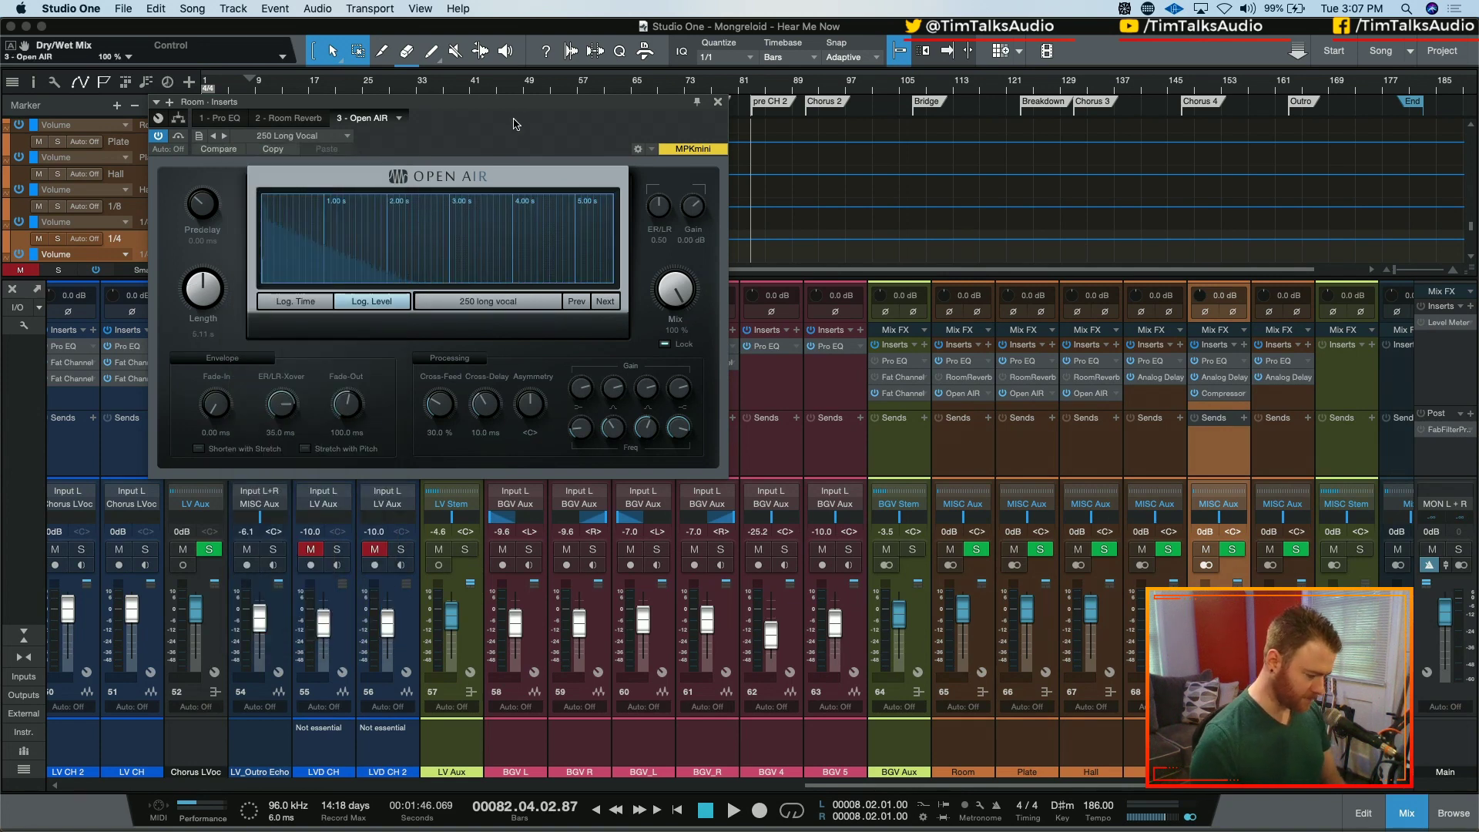
# - Audition the room reverb, lower Open AIR's gain to -24 dB, and restart playback
pyautogui.press('space')
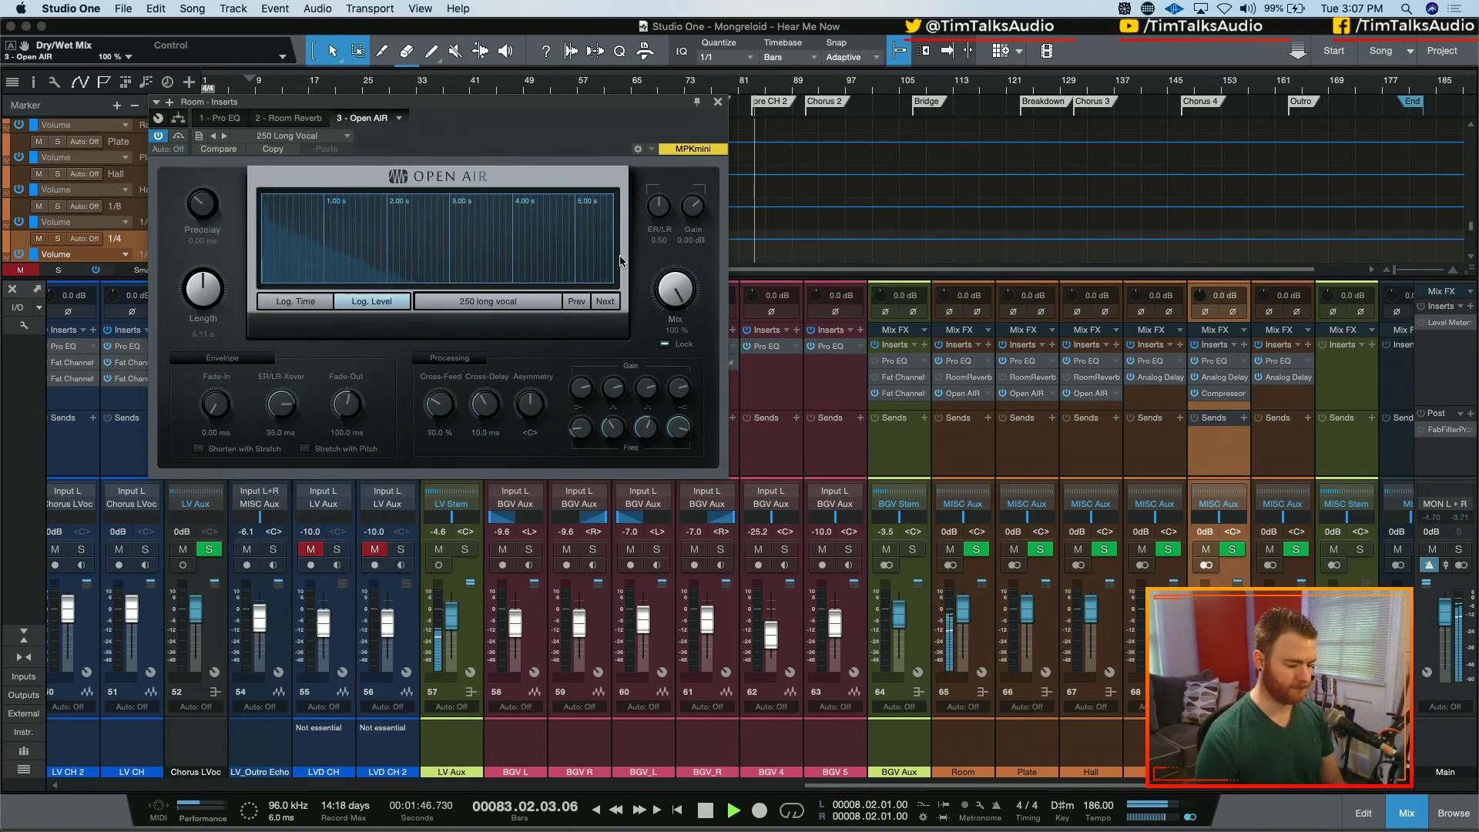
pyautogui.press('space')
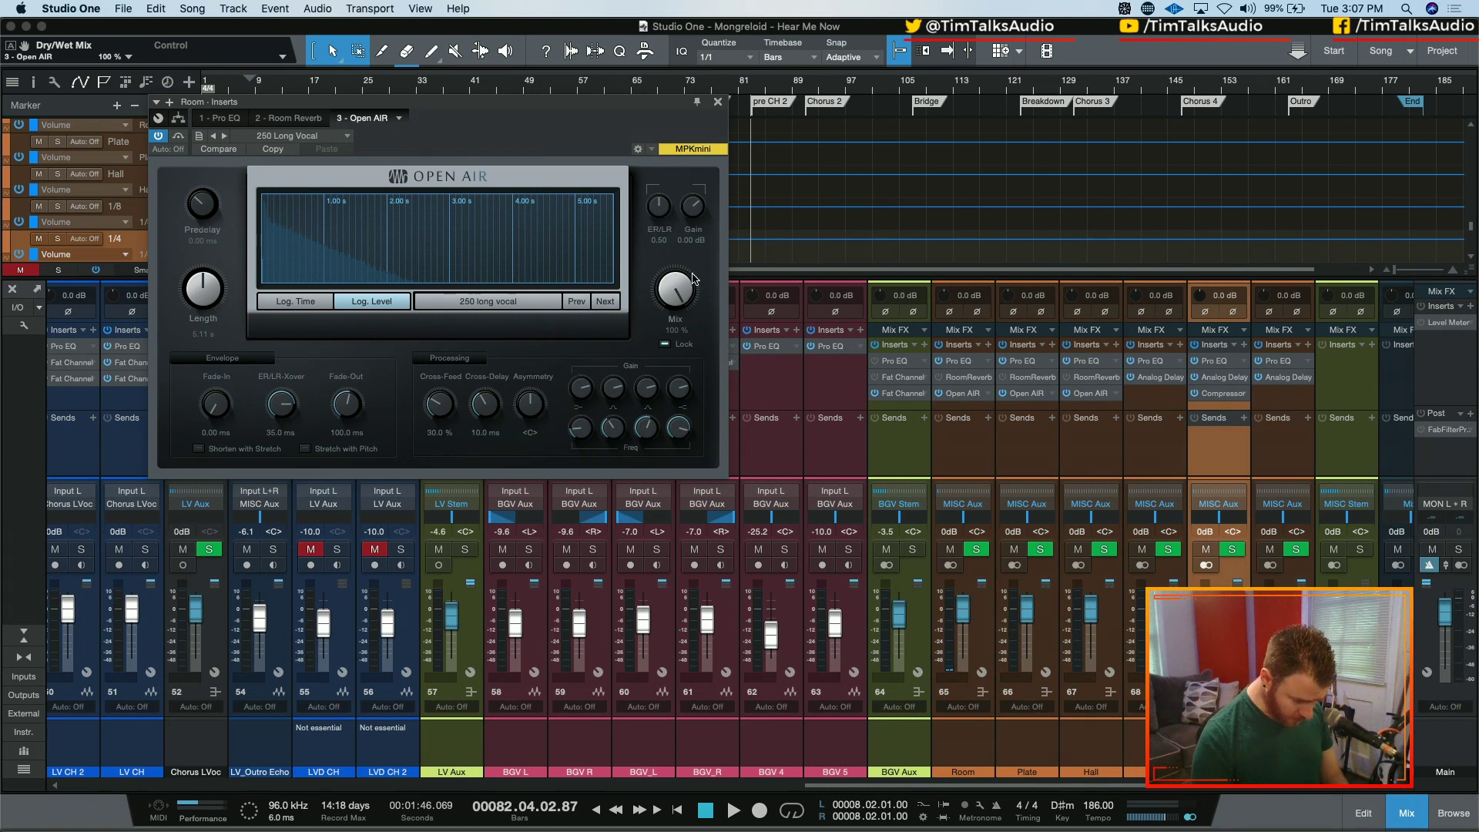
pyautogui.moveTo(699, 218); pyautogui.dragTo(697, 323)
pyautogui.press('space')
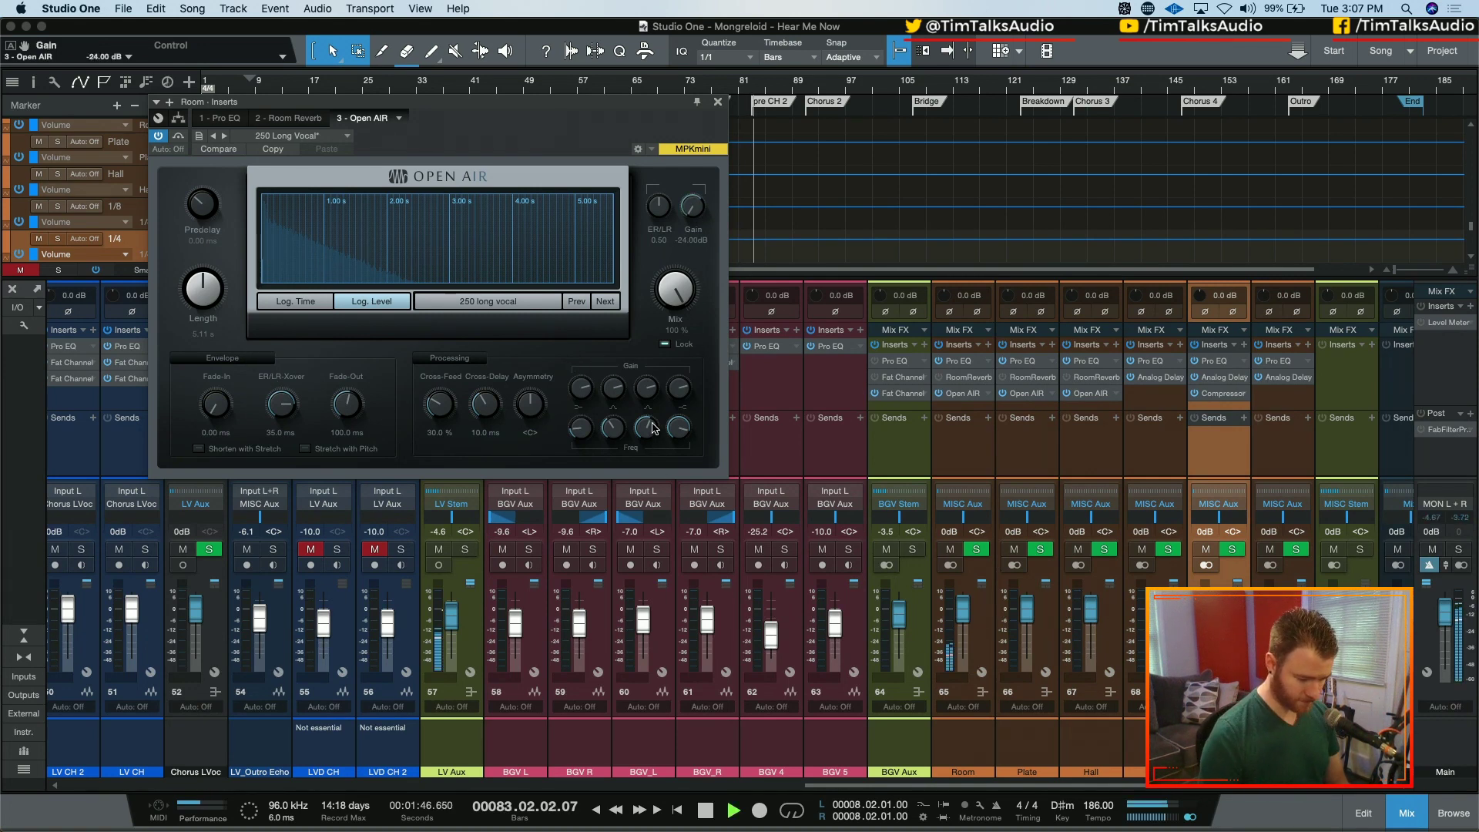
# - Solo the LV Aux and MISC Aux channels to hear the vocal with its effects, and stop playback
pyautogui.click(464, 549)
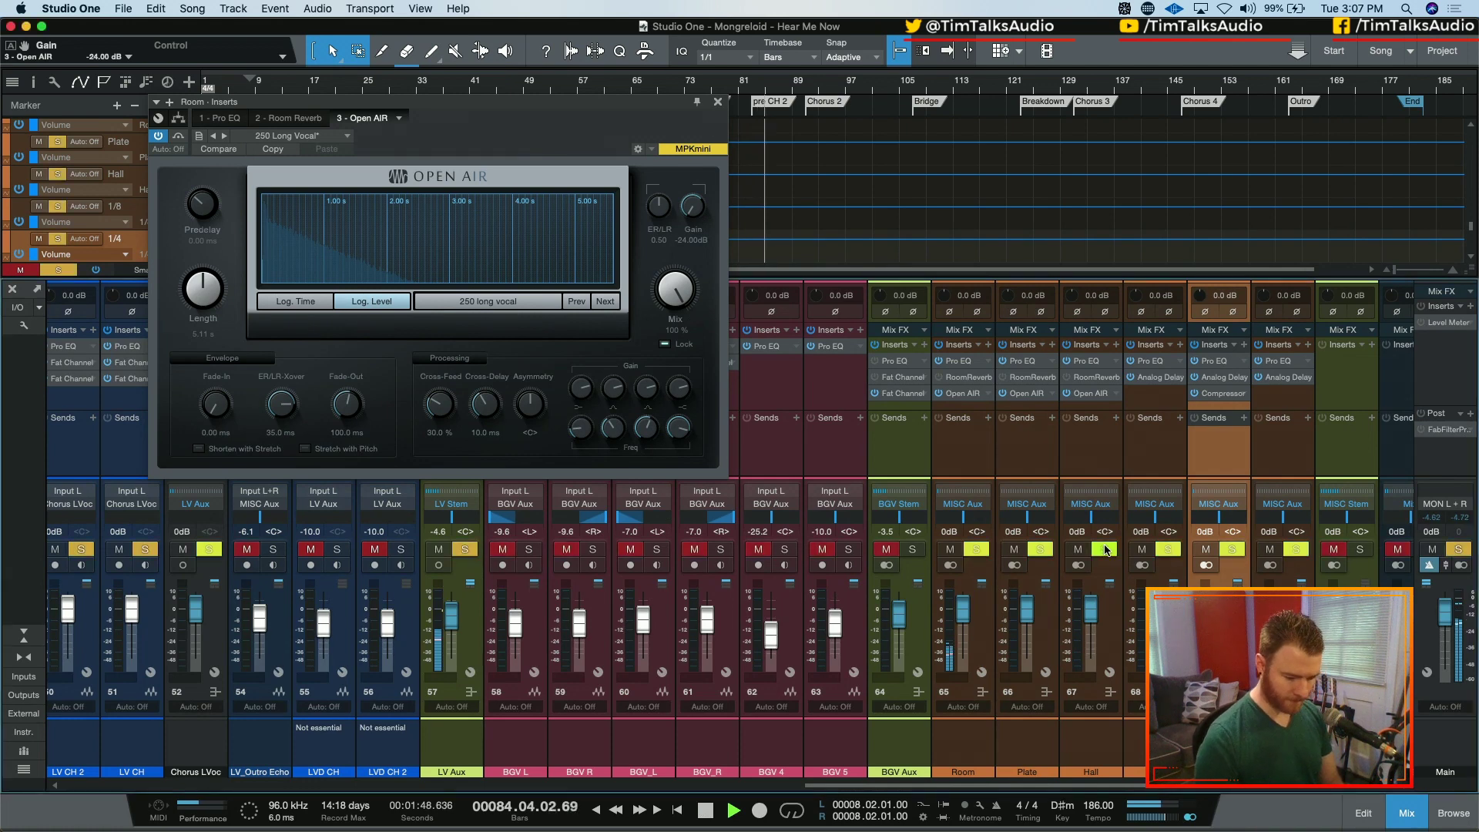
pyautogui.click(1359, 549)
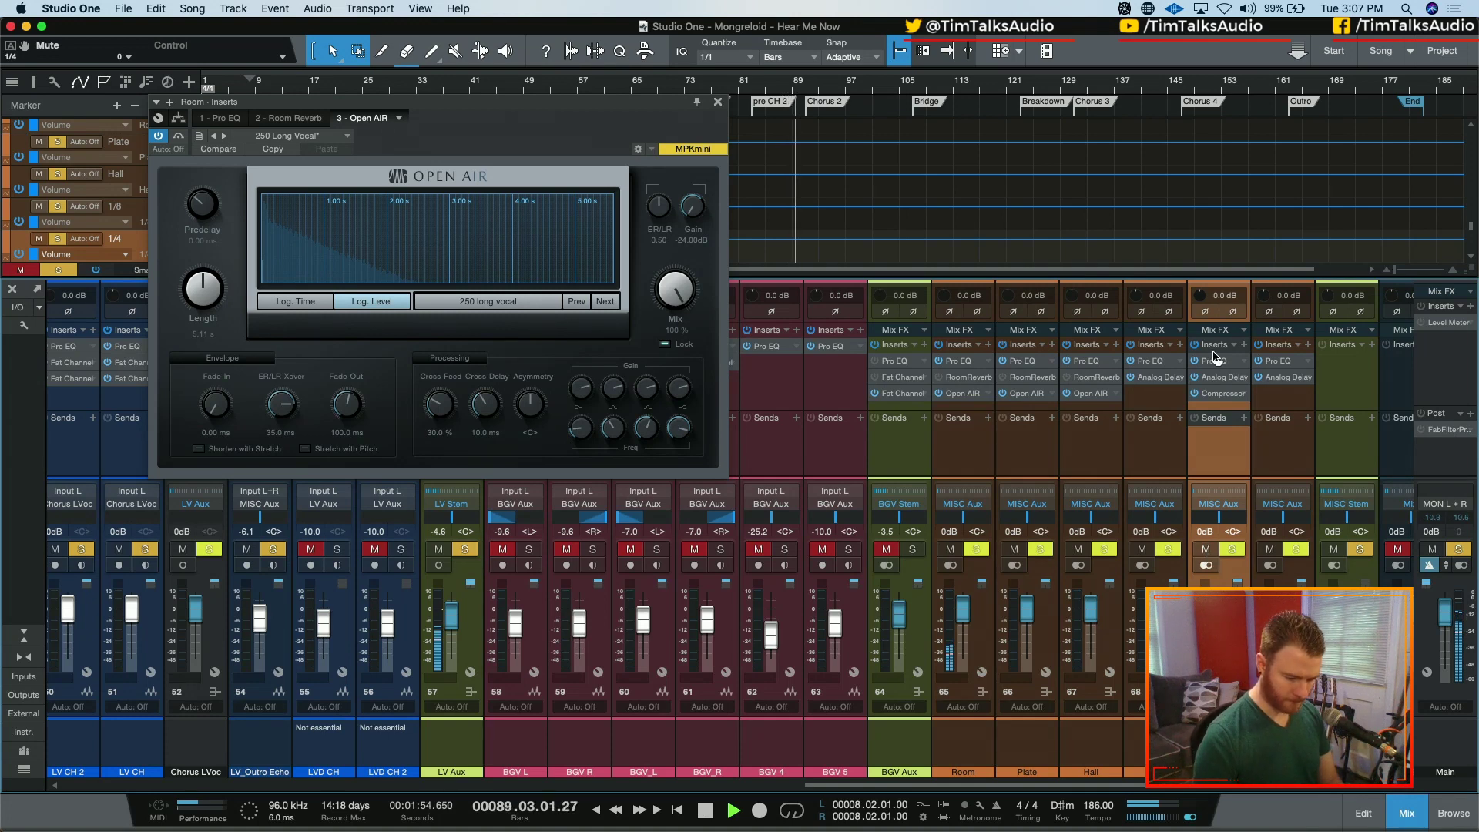
pyautogui.press('space')
# - Move the Open AIR window off the LV Aux channel, deactivate its 1/4 send, and resume playback
pyautogui.moveTo(548, 103); pyautogui.dragTo(1158, 120)
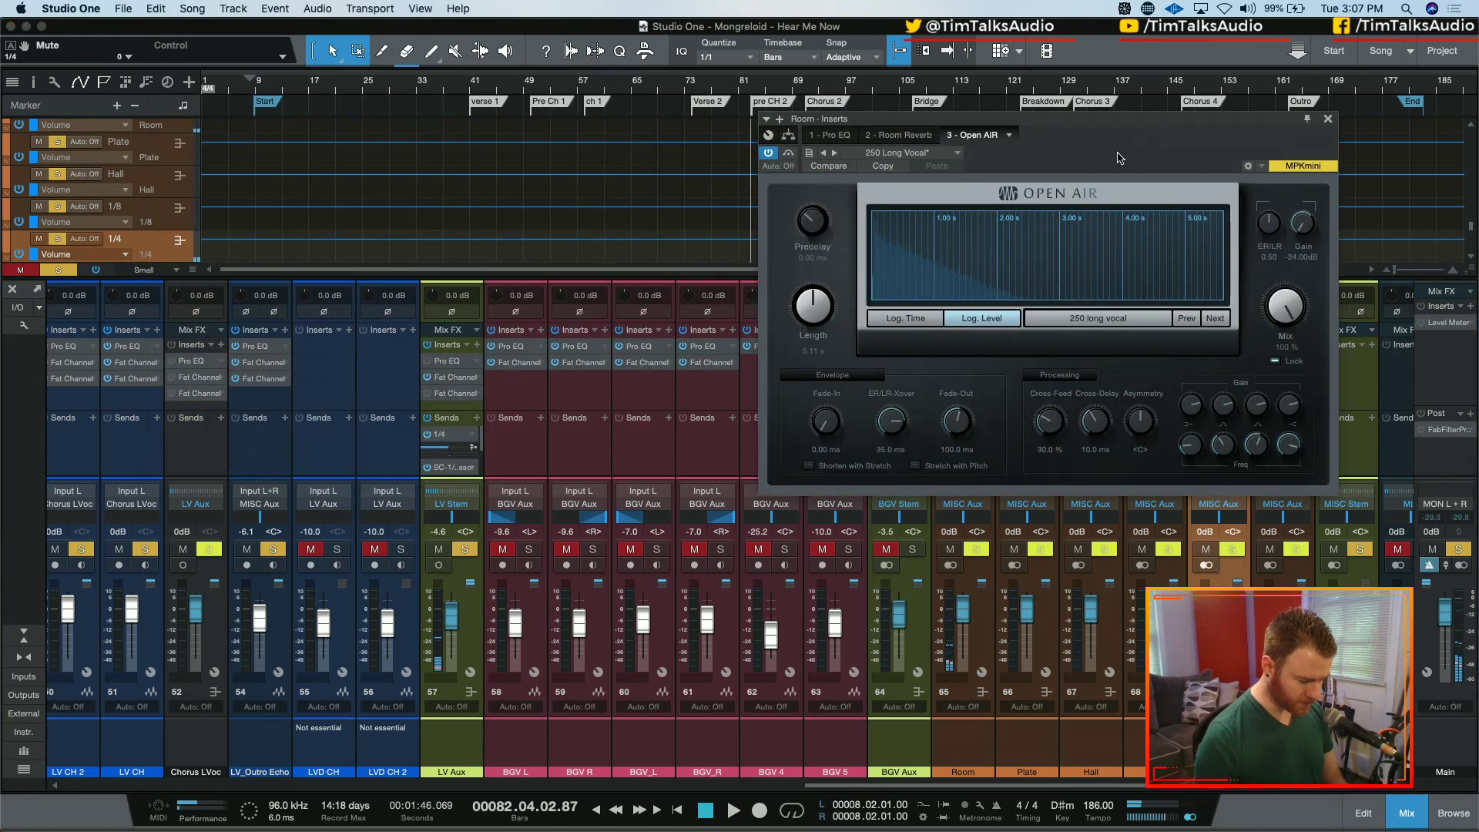
pyautogui.click(427, 435)
pyautogui.press('space')
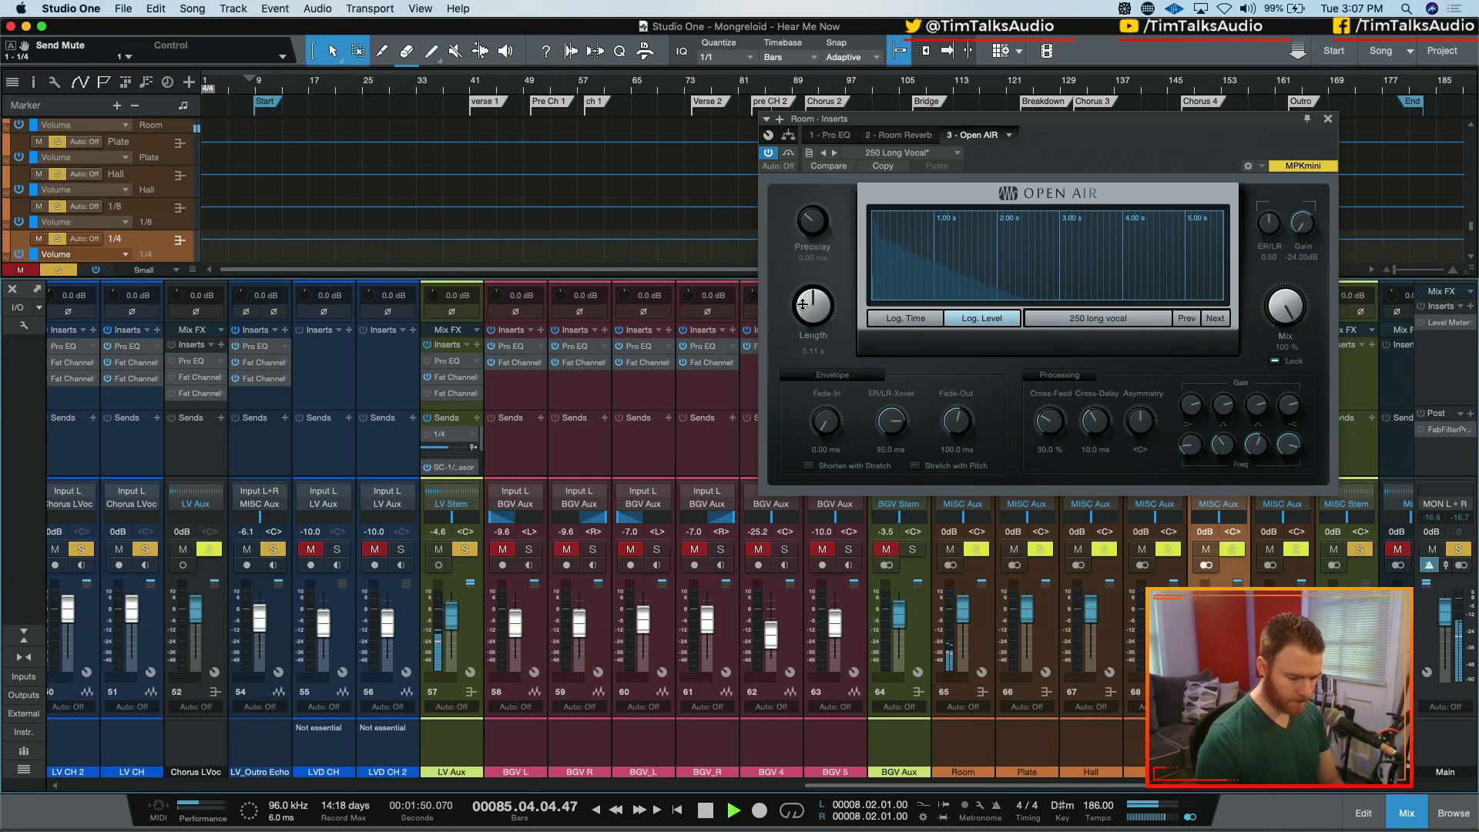
# - Shorten Open AIR's reverb length to about 1.48 s and bring LV Aux's Room send into view
pyautogui.moveTo(805, 302)
pyautogui.mouseDown()
pyautogui.moveTo(803, 338)
pyautogui.moveTo(811, 308)
pyautogui.moveTo(812, 322)
pyautogui.mouseUp()
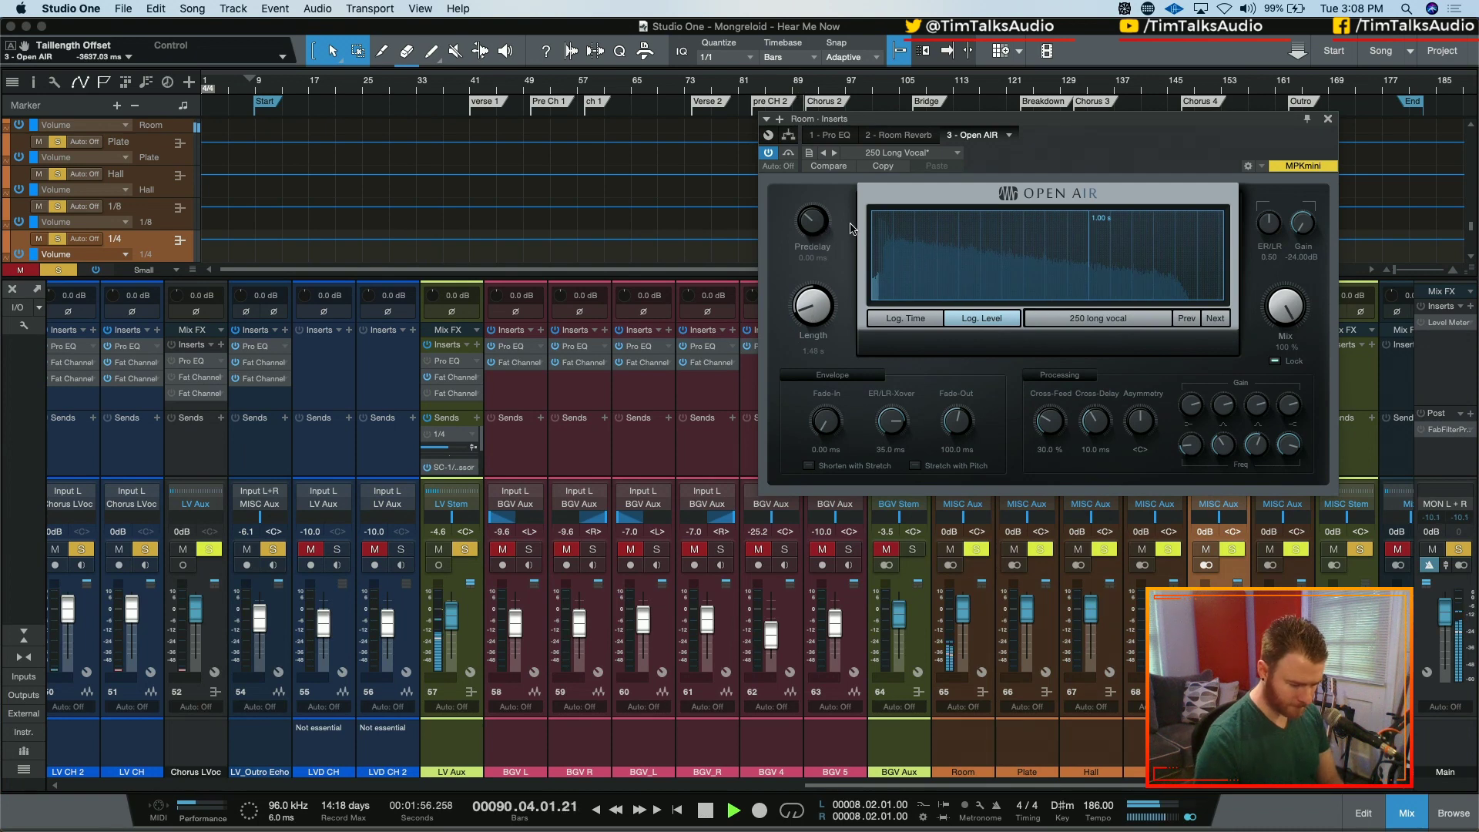
pyautogui.moveTo(481, 449); pyautogui.dragTo(481, 469)
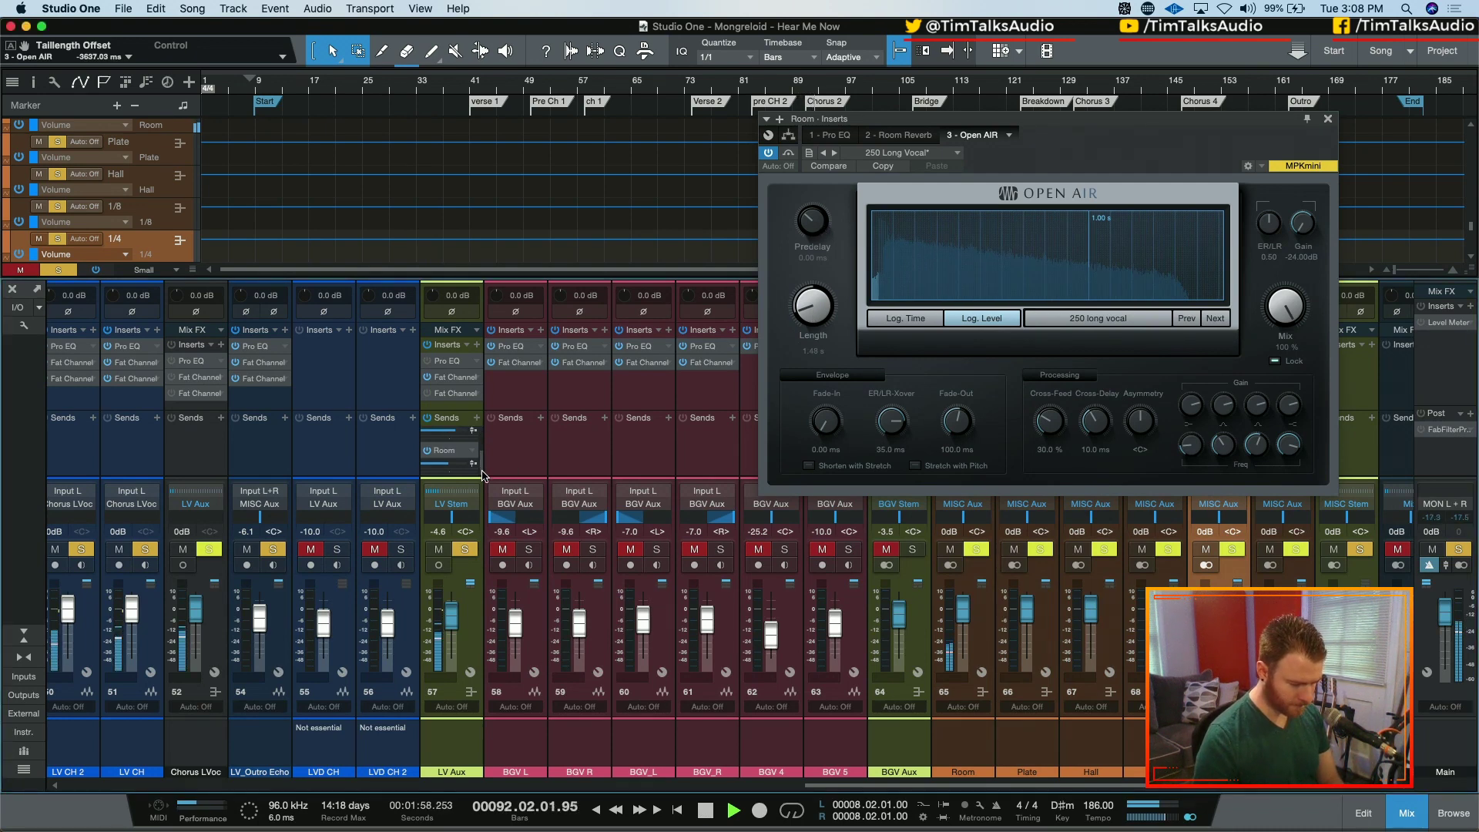
# - Set LV Aux's Room send level to 0 dB and replay the section from its start
pyautogui.click(455, 464)
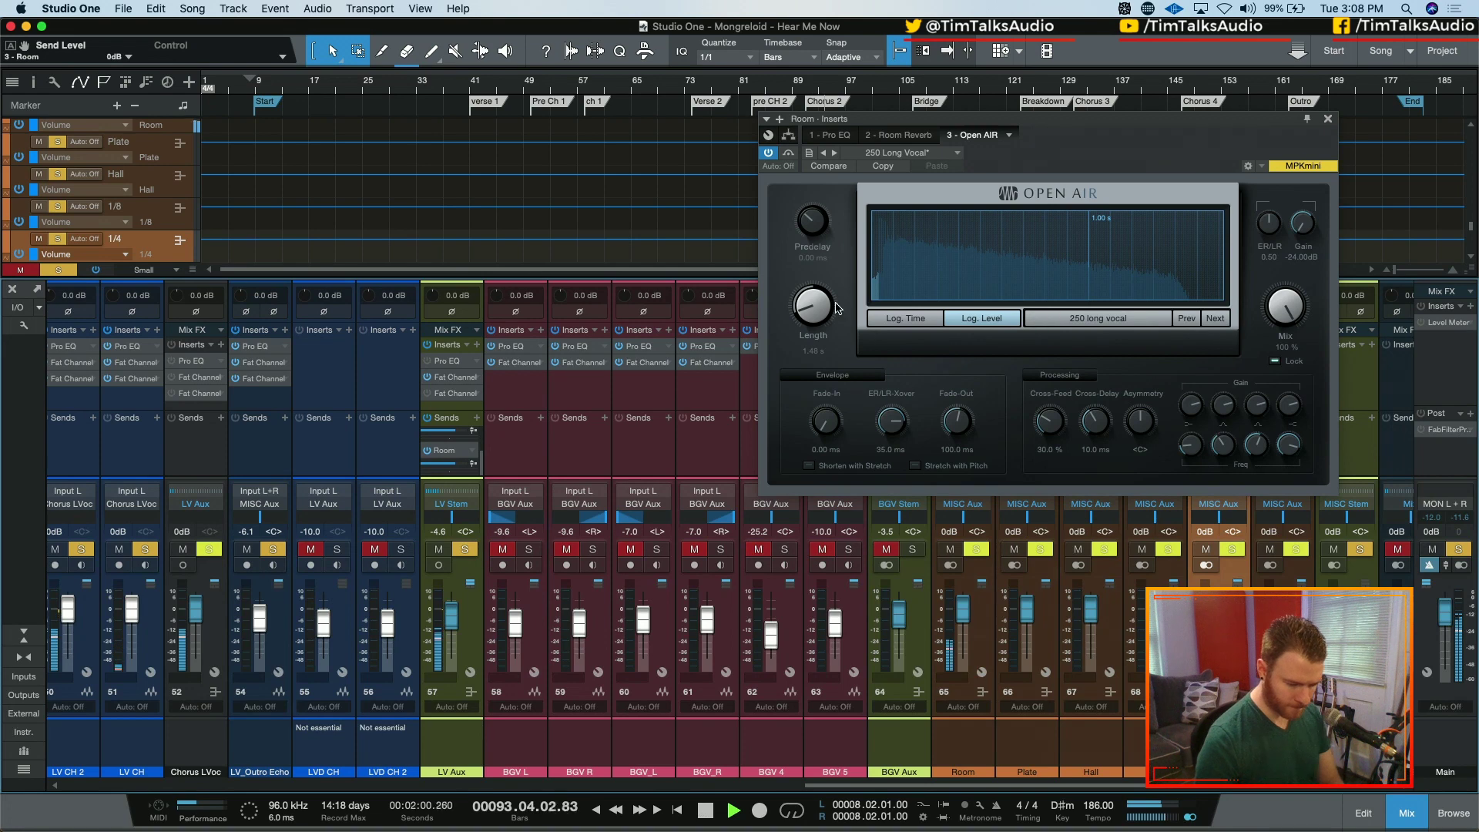
pyautogui.press('space')
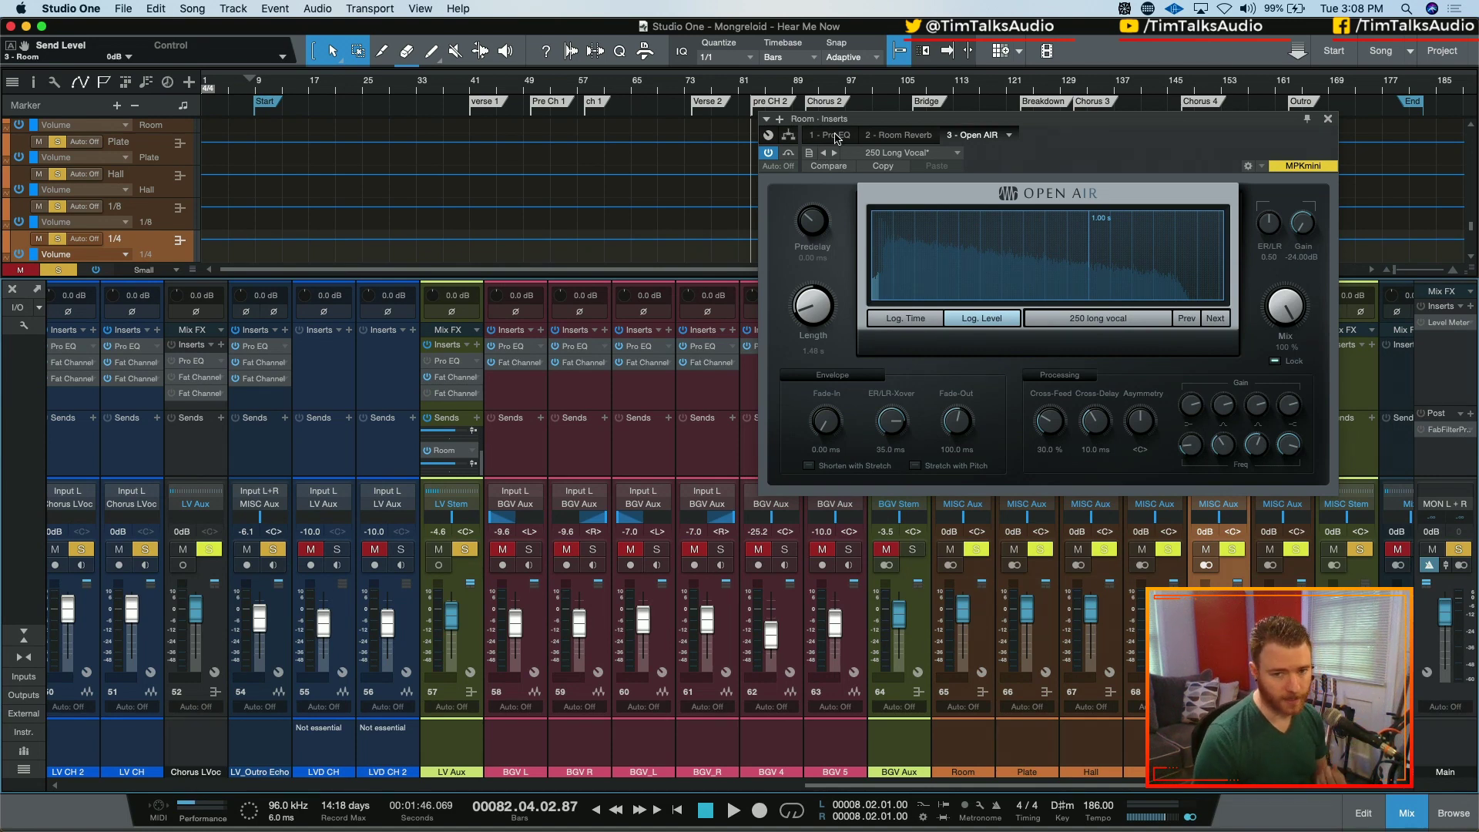
pyautogui.press('space')
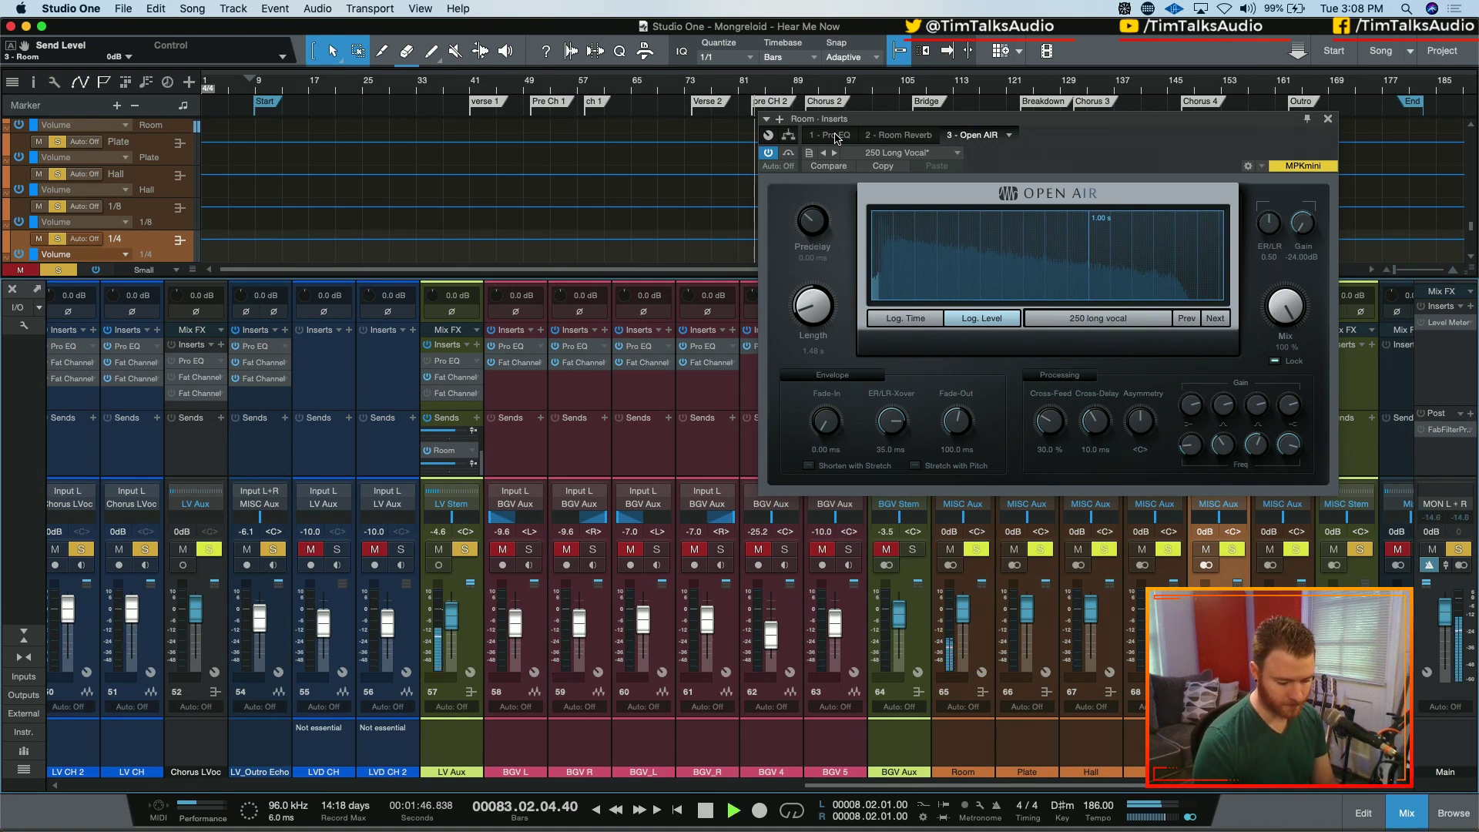
# - In Room's Pro EQ, cut the MF band by about 7.5 dB at 2.95 kHz and enable the low cut at 730 Hz
pyautogui.click(838, 137)
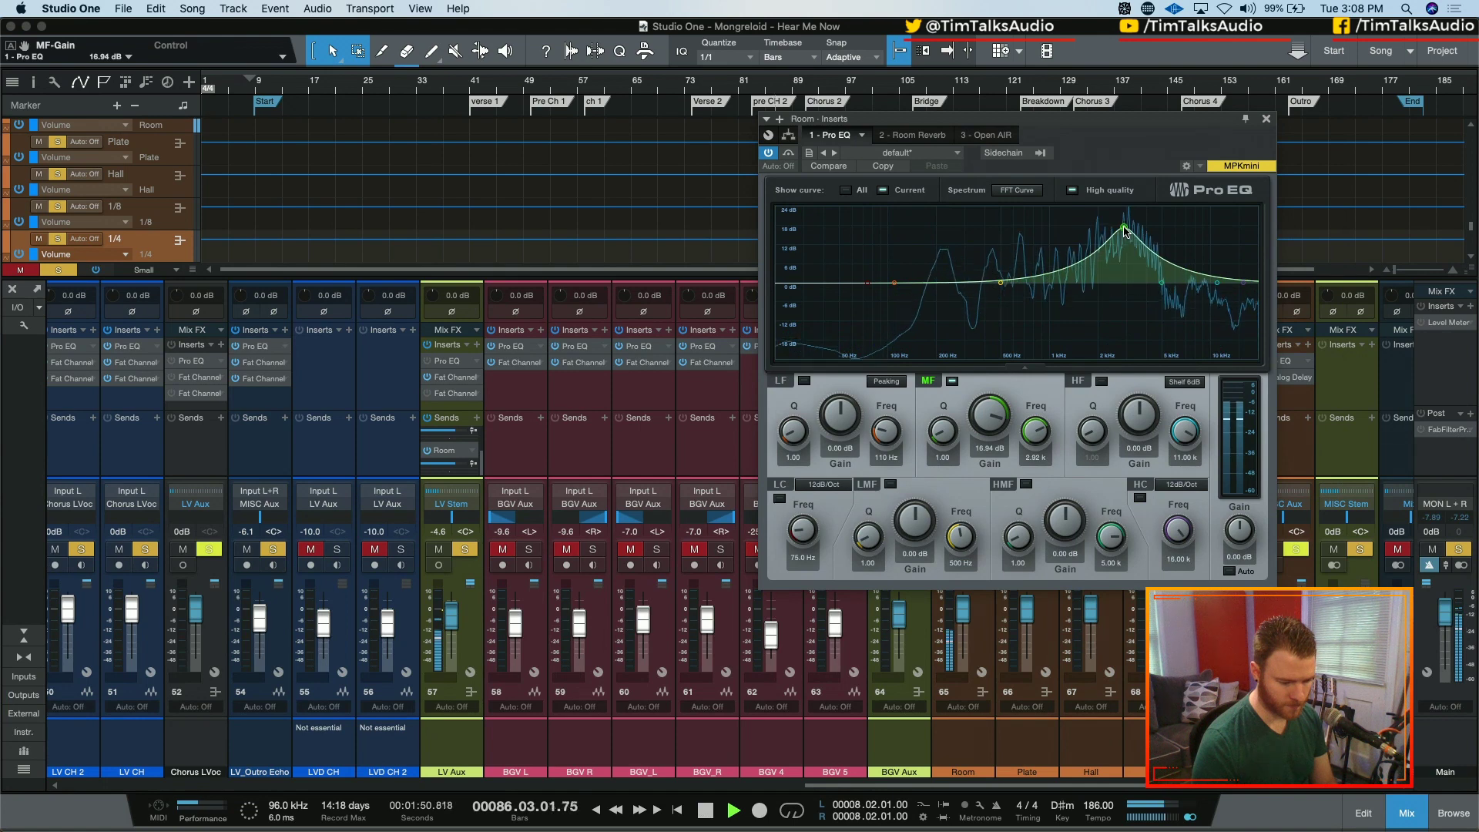
pyautogui.moveTo(1114, 236); pyautogui.dragTo(1125, 308)
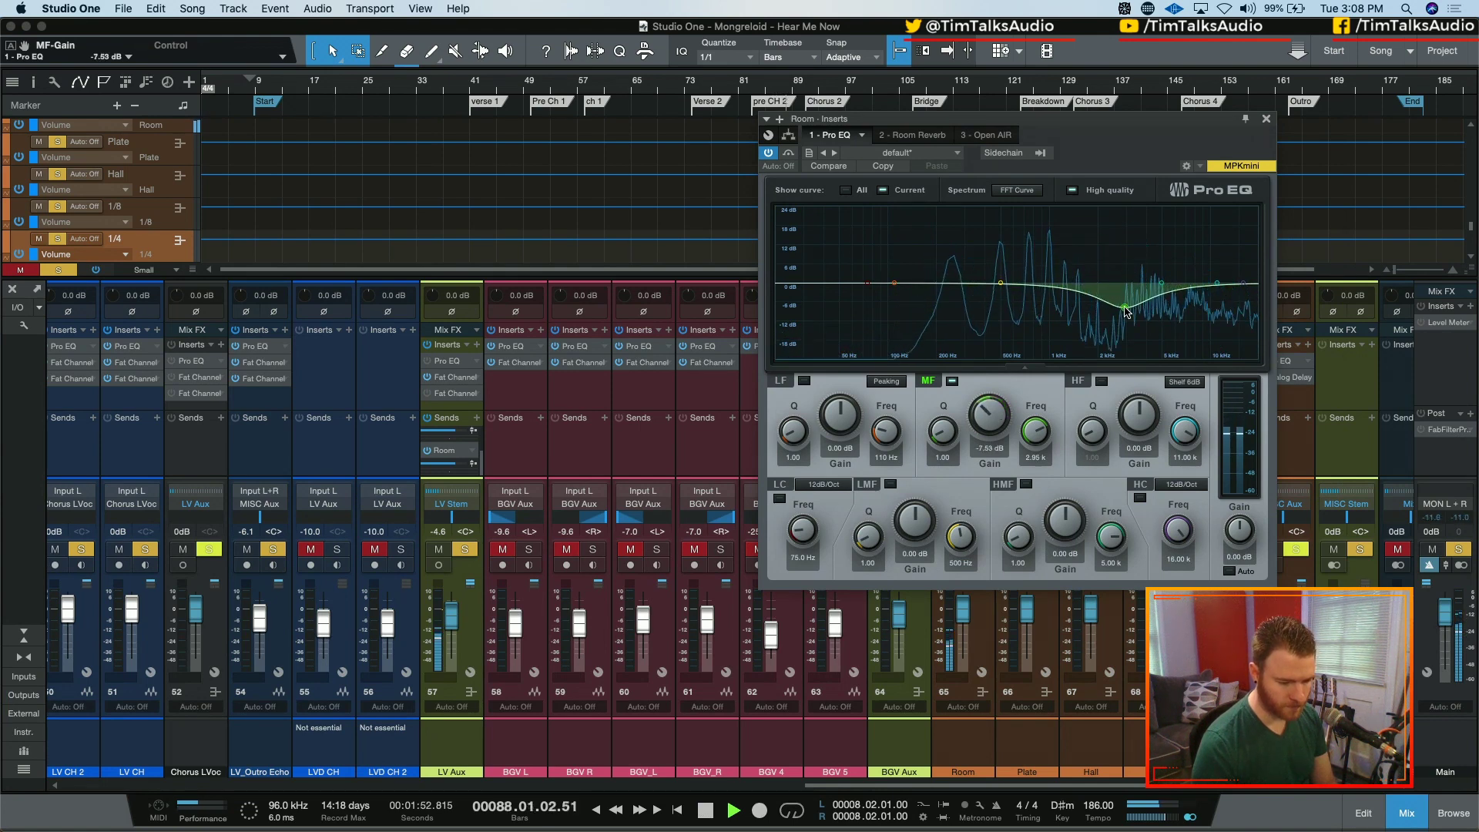
pyautogui.moveTo(896, 286); pyautogui.dragTo(953, 288)
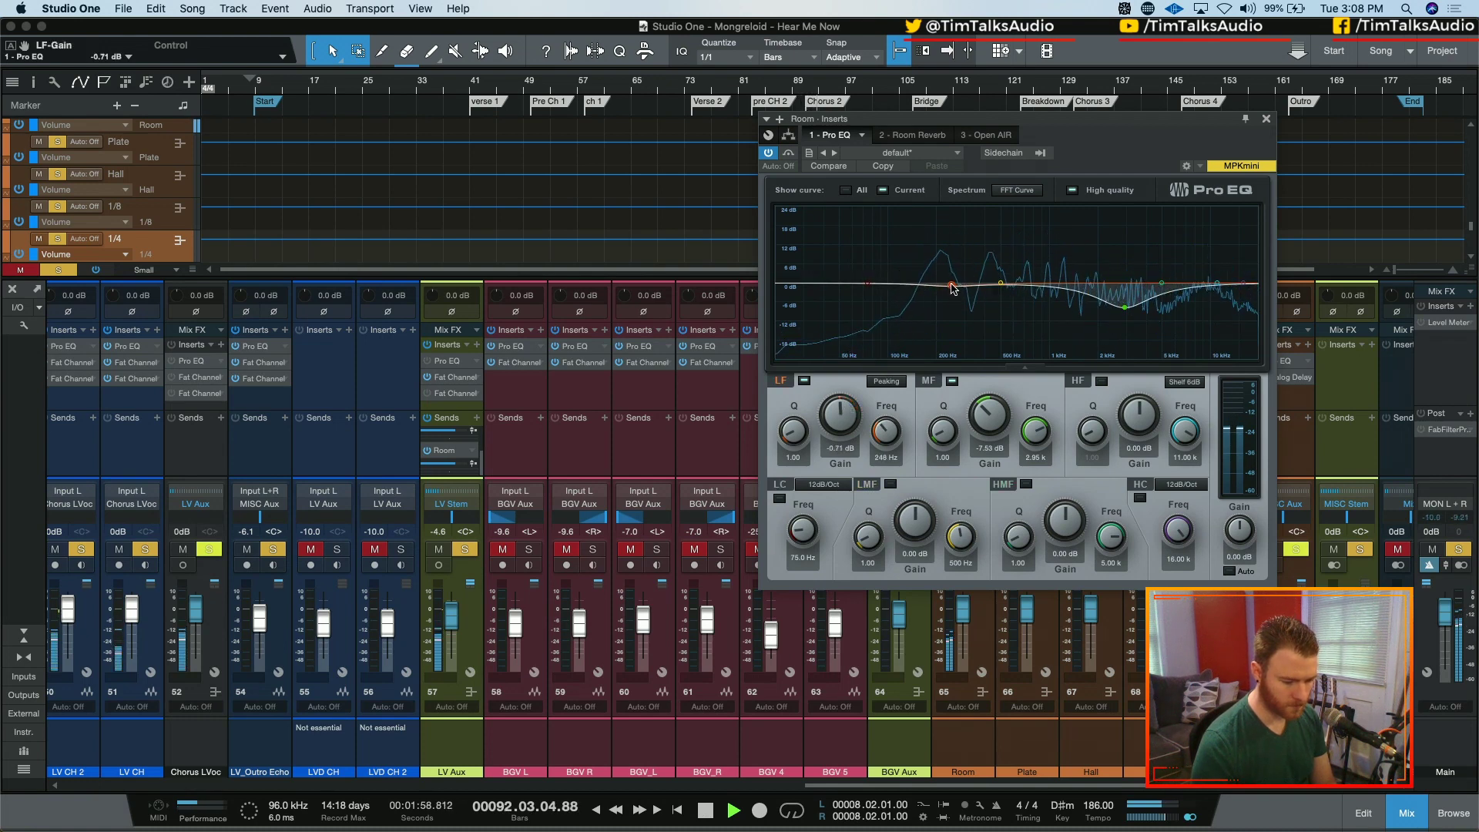
pyautogui.moveTo(810, 529); pyautogui.dragTo(807, 469)
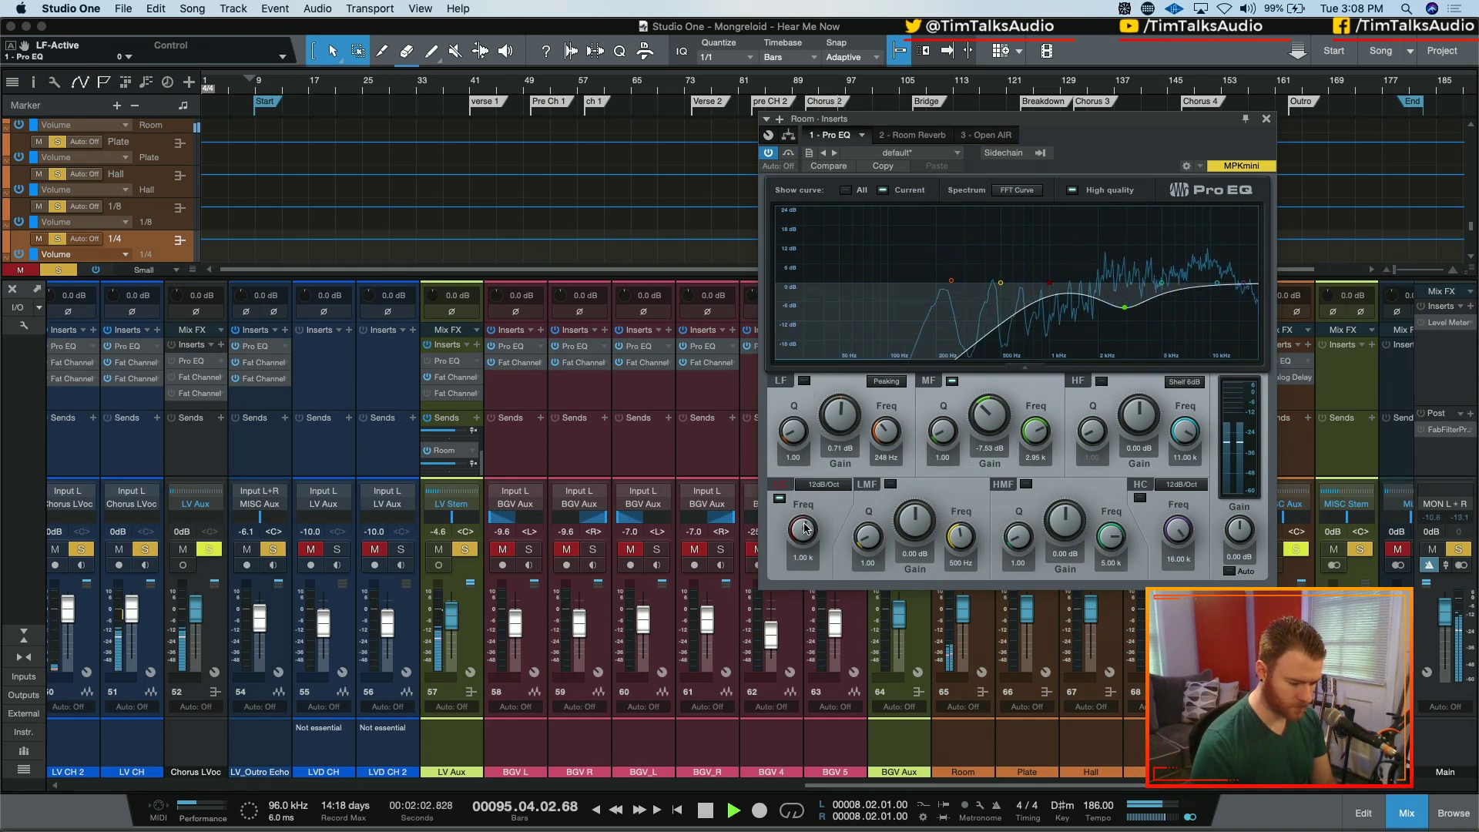
pyautogui.moveTo(804, 527); pyautogui.dragTo(804, 534)
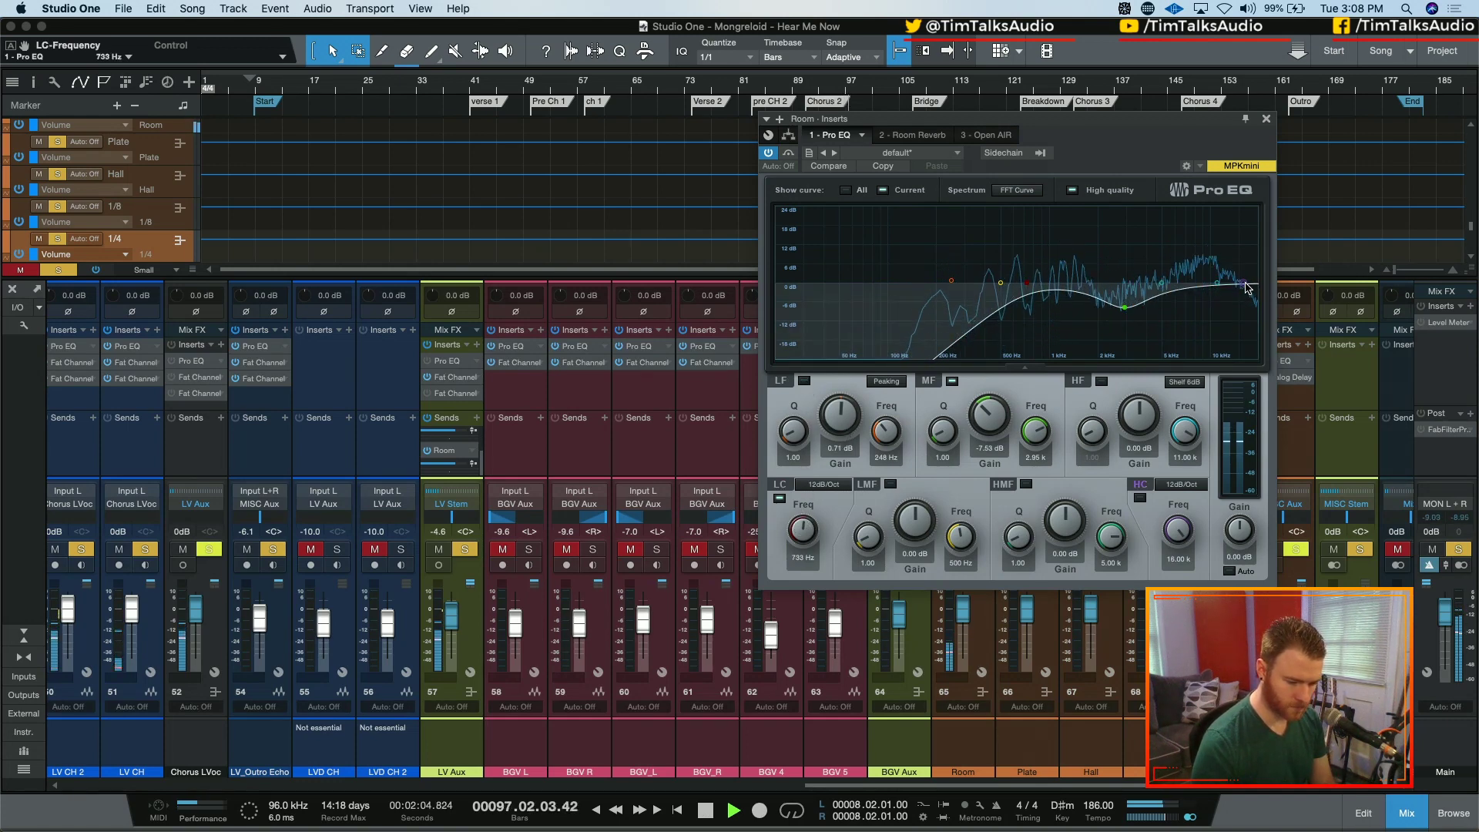
# - Boost the HF shelf by about 10.35 dB at 5.52 kHz and clear the solos to hear the room reverb in the full mix
pyautogui.moveTo(1217, 284); pyautogui.dragTo(1169, 249)
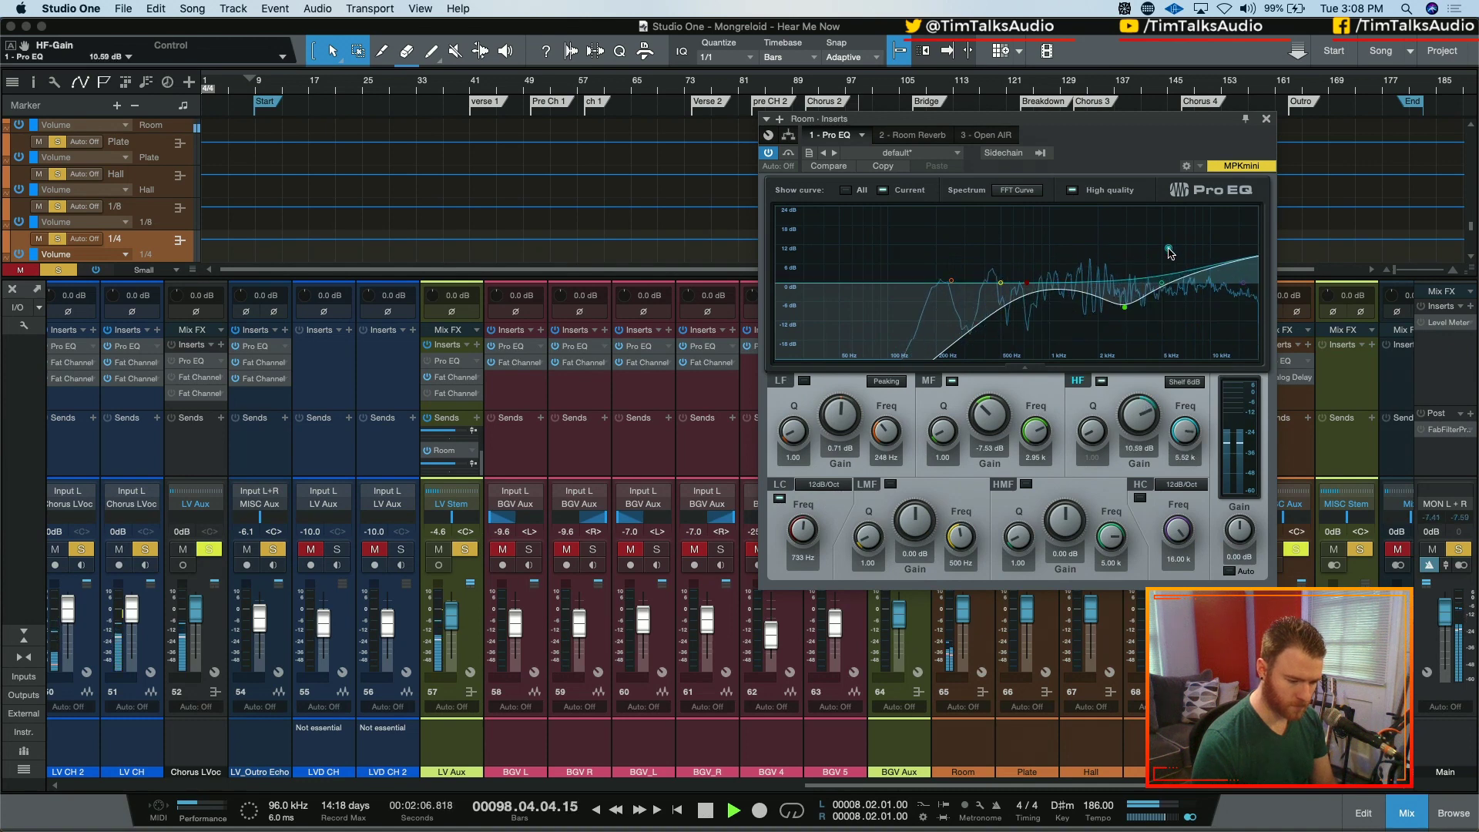
pyautogui.click(465, 550)
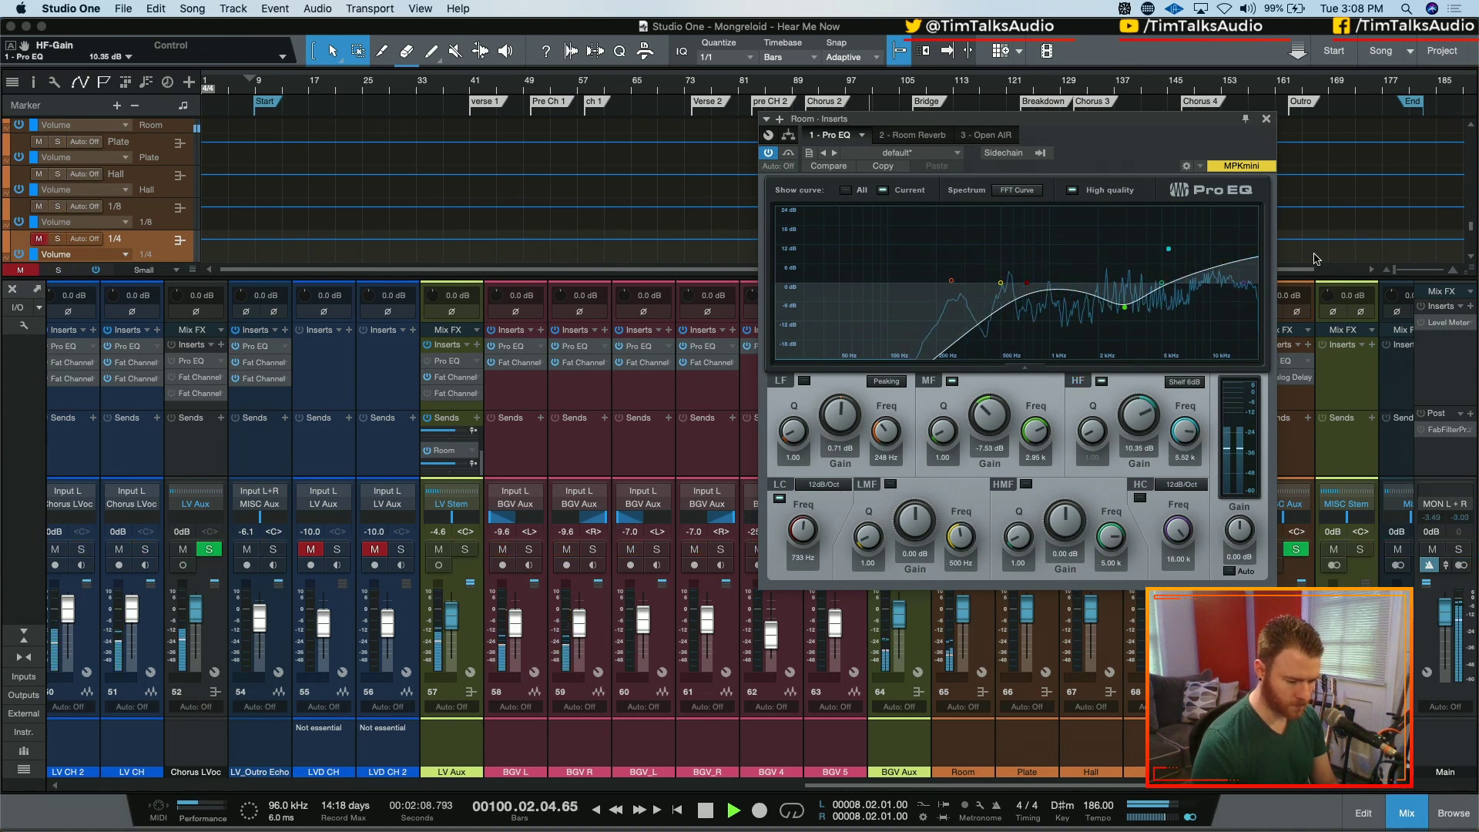
pyautogui.click(1266, 118)
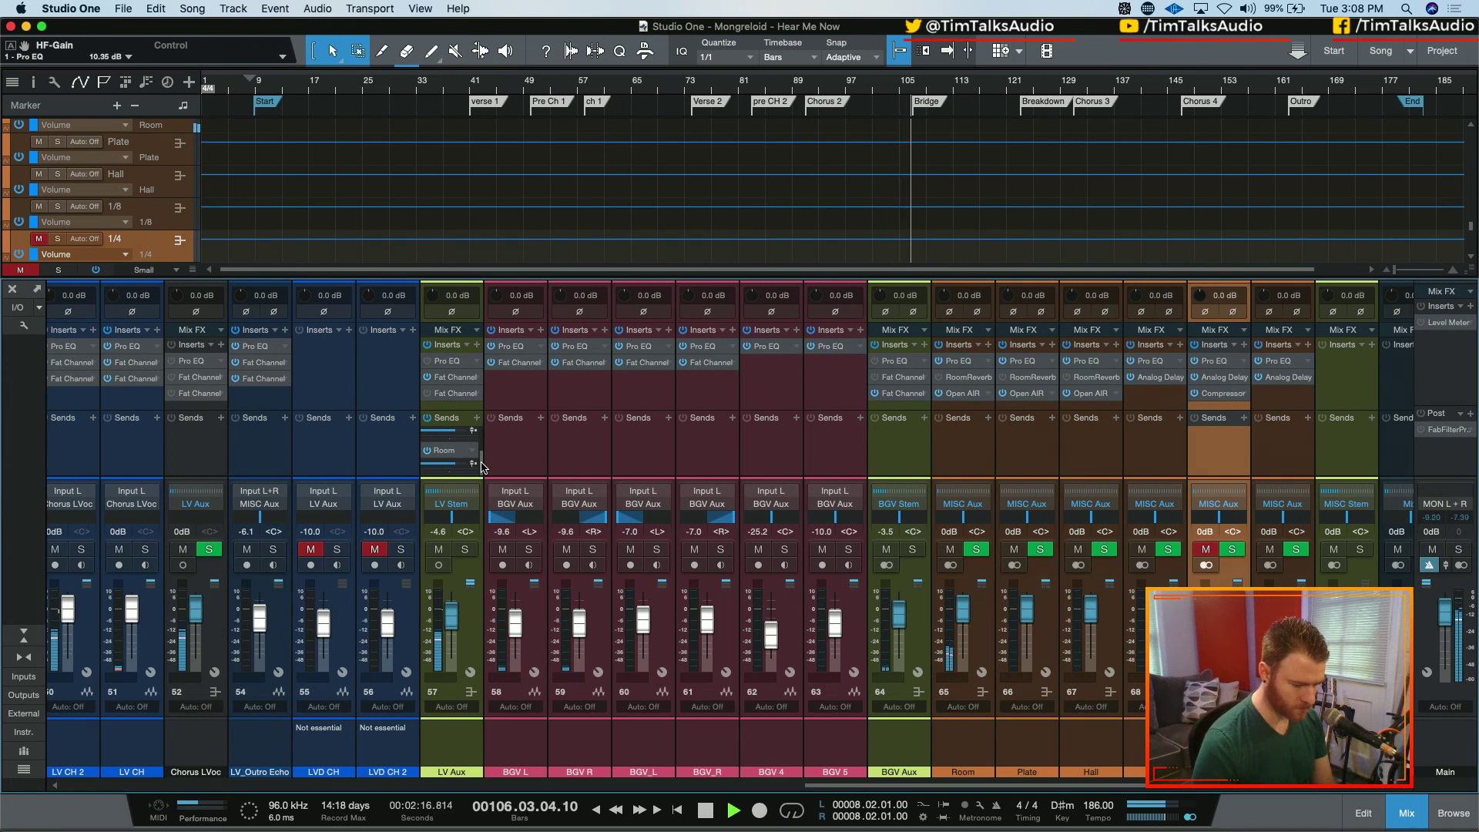
# - Refine Room's Pro EQ with the HF shelf off, the MF band at -2.12 dB and 2.39 kHz, and the low cut at 422 Hz
pyautogui.click(963, 361)
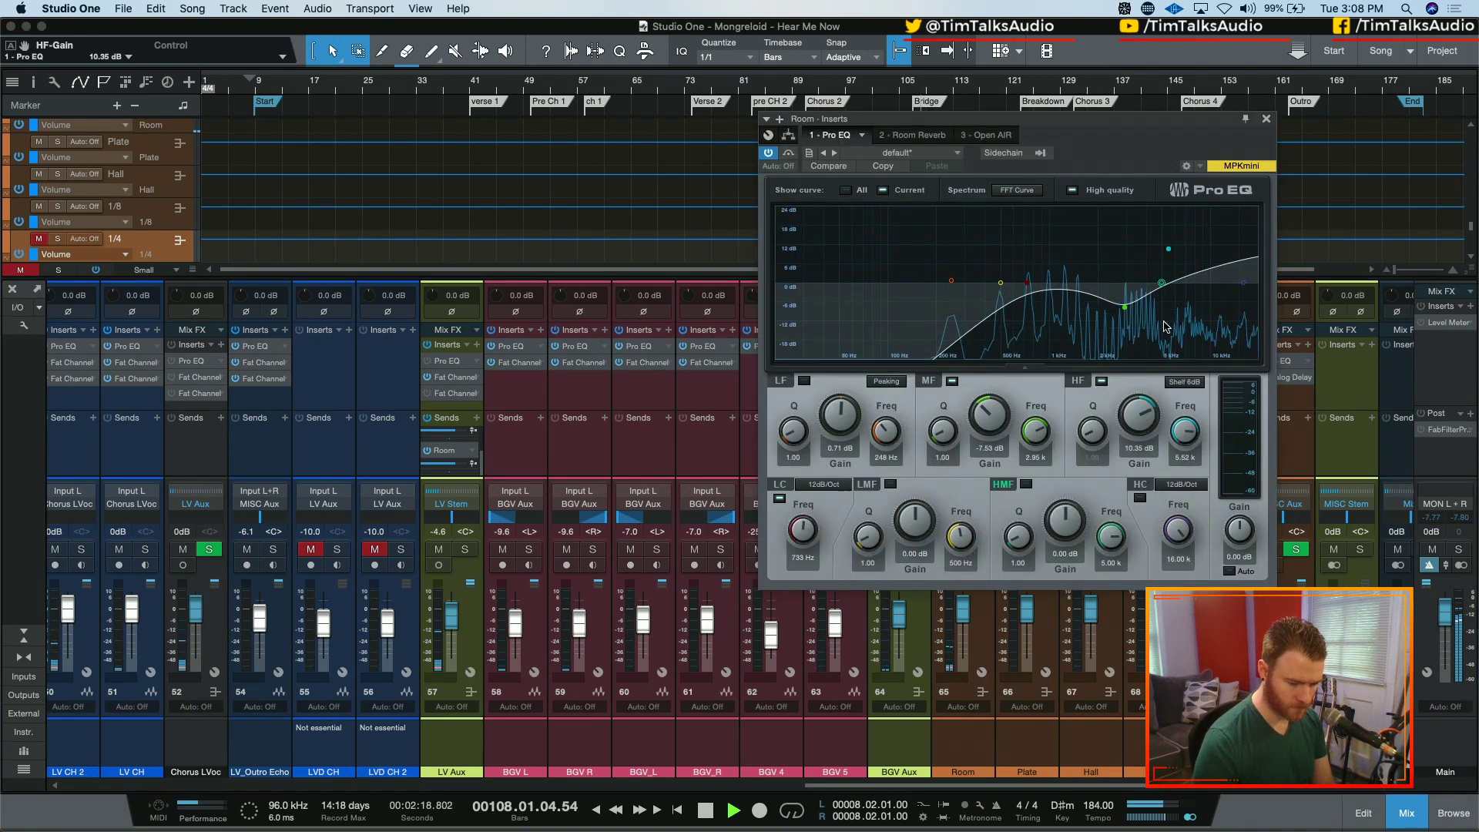
pyautogui.click(1102, 381)
pyautogui.press('space')
pyautogui.press('space')
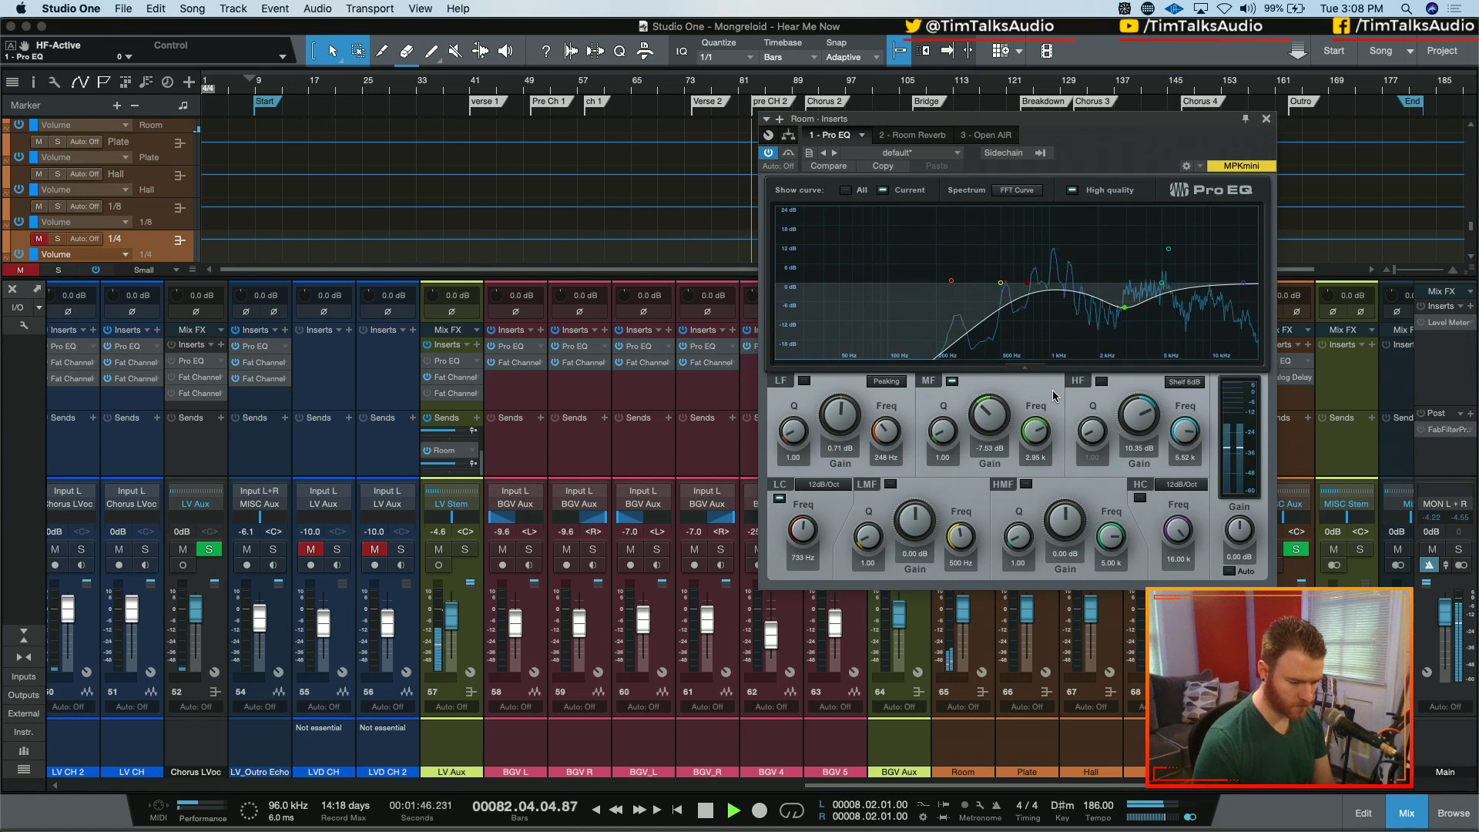
pyautogui.moveTo(1125, 308); pyautogui.dragTo(1110, 289)
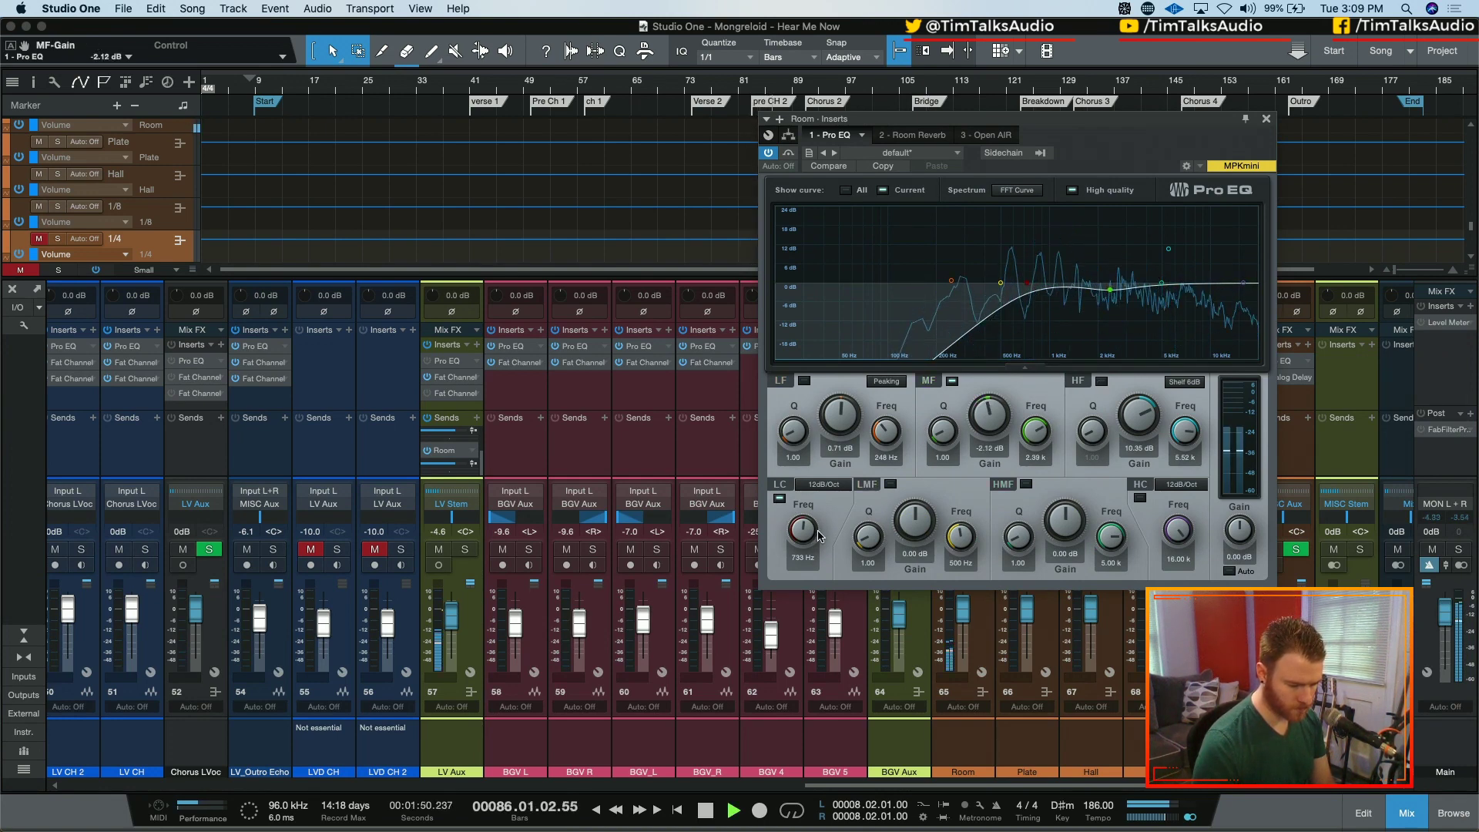
pyautogui.moveTo(803, 531); pyautogui.dragTo(803, 549)
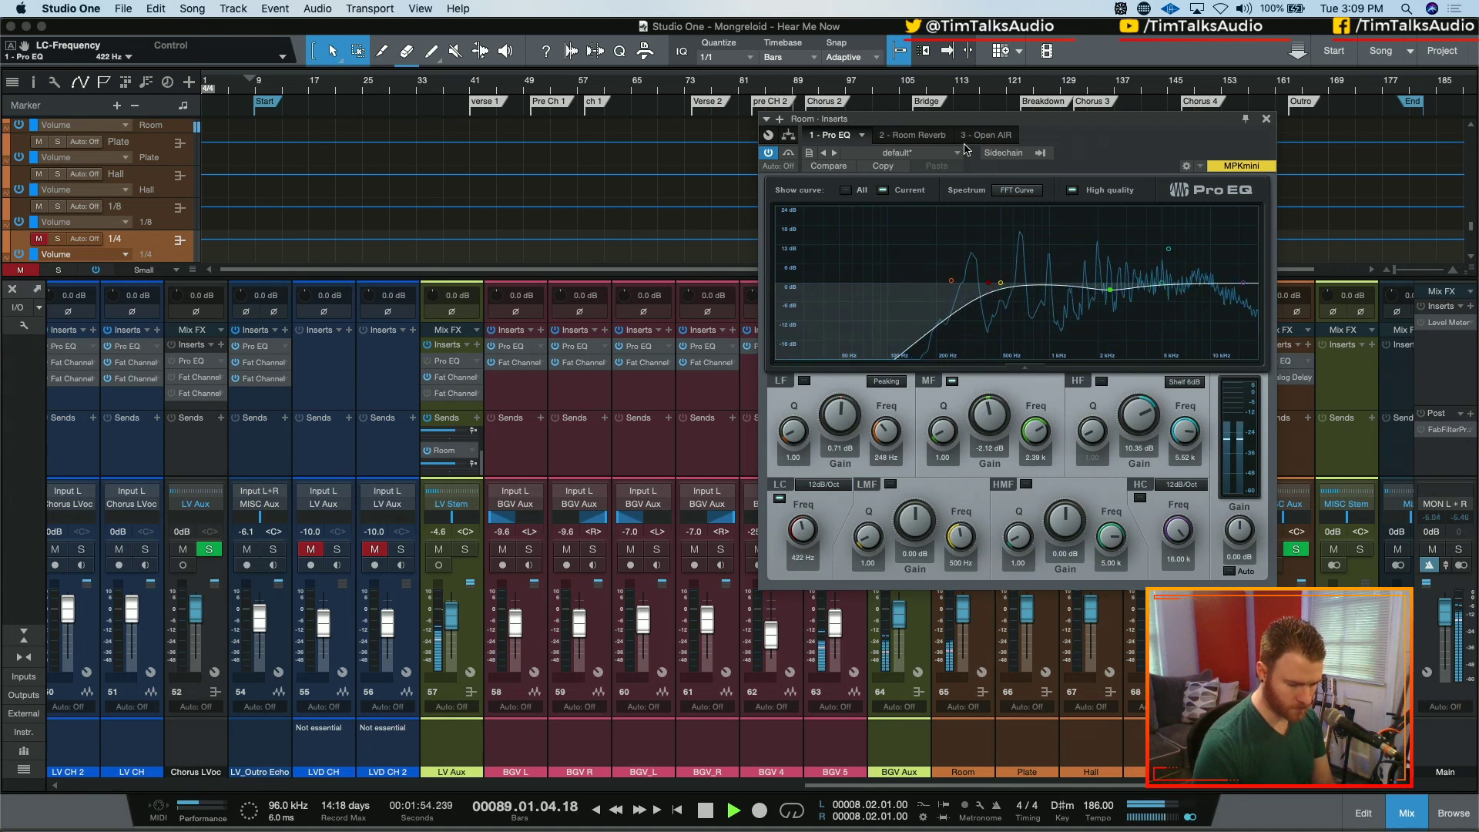
# - Set the predelay of Room's Open AIR reverb to about 108 ms
pyautogui.click(974, 135)
pyautogui.scroll(3, 1299, 227)
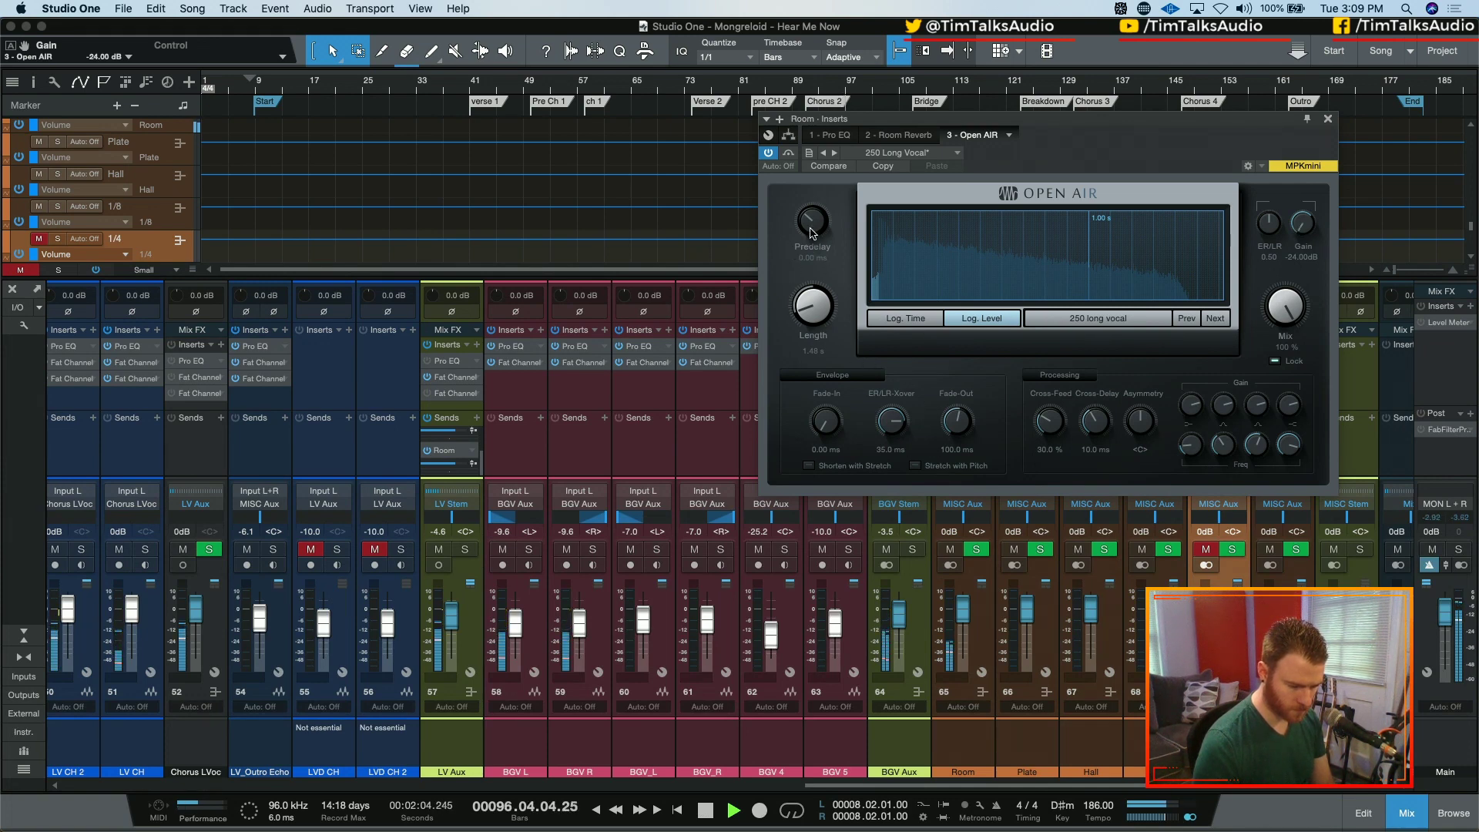
pyautogui.moveTo(810, 207); pyautogui.dragTo(811, 184)
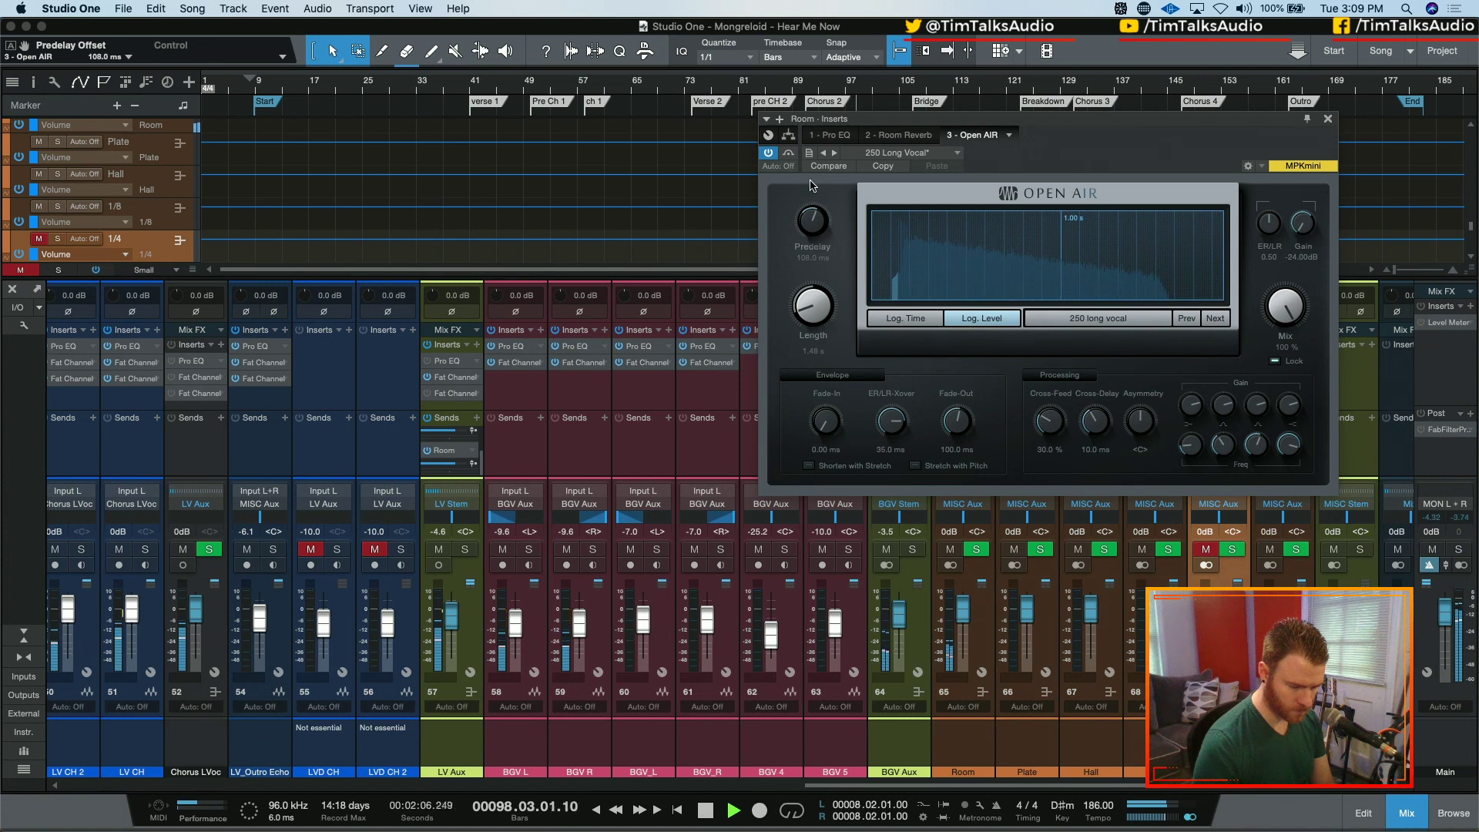
# - Audition LV Aux and MISC Aux in solo, and unmute the 1/4 delay return
pyautogui.click(464, 550)
pyautogui.click(1363, 551)
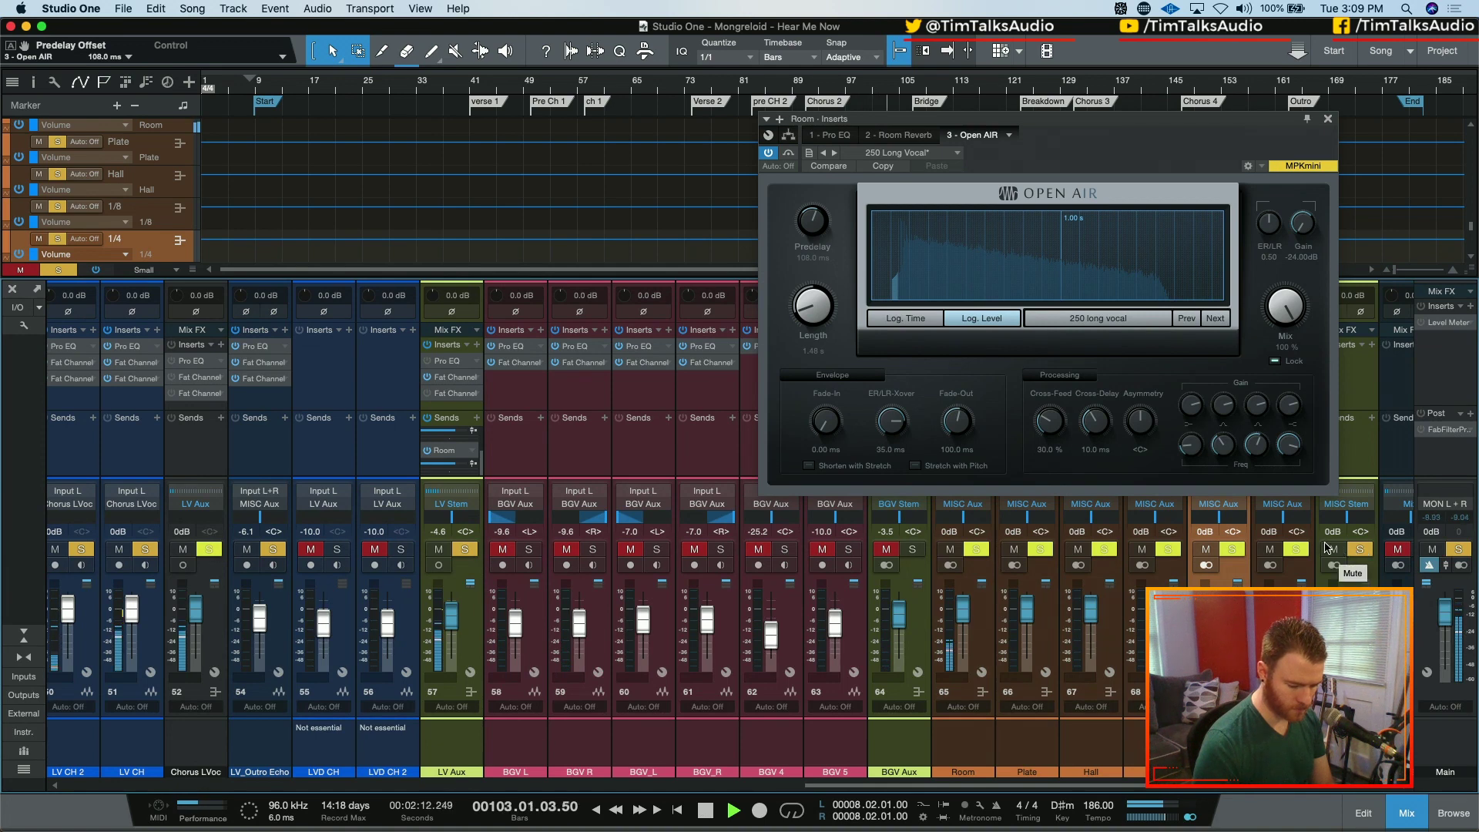
pyautogui.click(1206, 549)
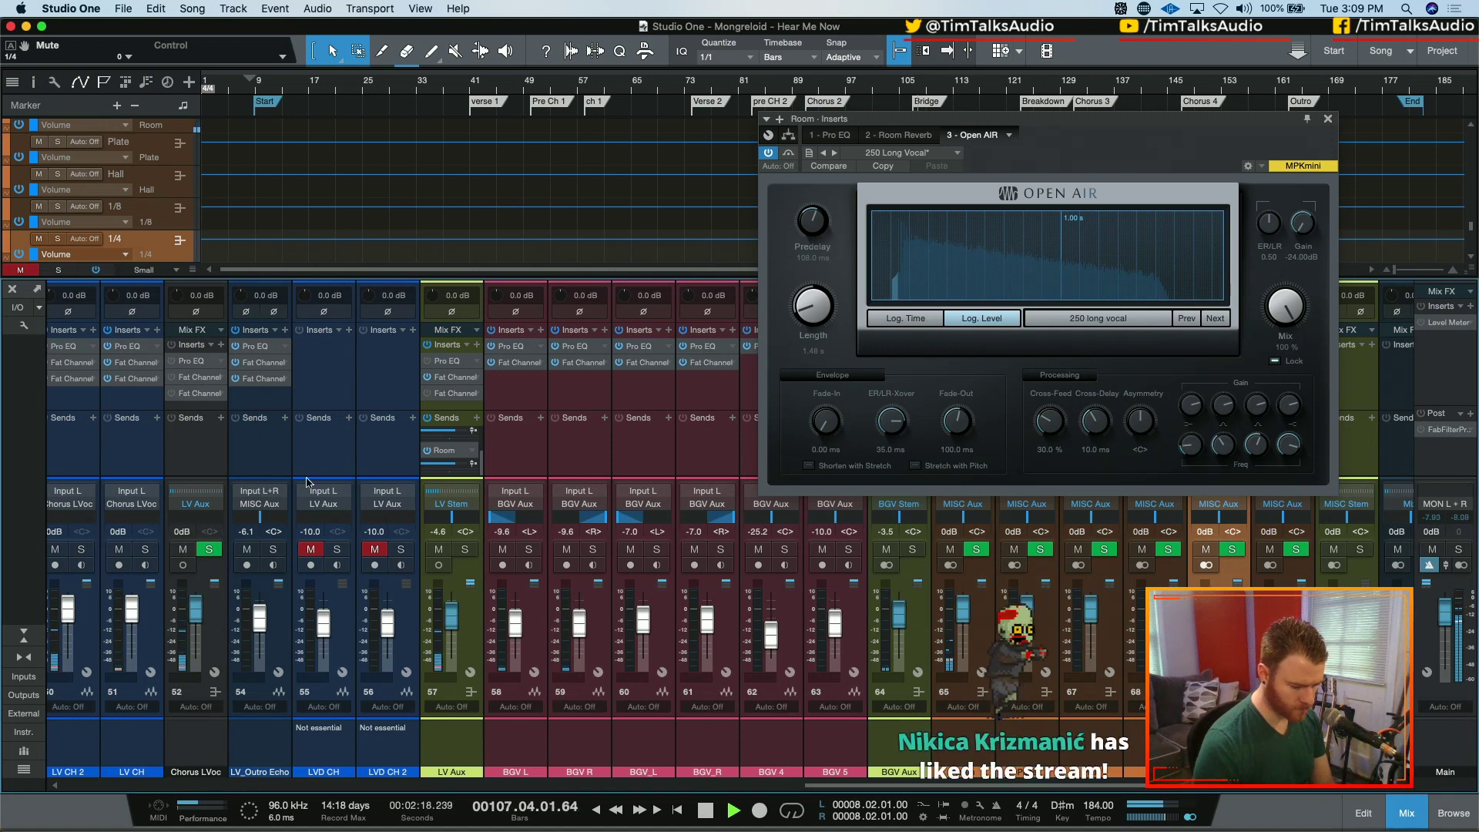
# - Lower LV Aux's Room send level and audition the vocal with LV Aux and MISC Aux soloed again
pyautogui.press('space')
pyautogui.moveTo(429, 465); pyautogui.dragTo(450, 476)
pyautogui.press('space')
pyautogui.hotkey('shift', 's')
pyautogui.click(1360, 549)
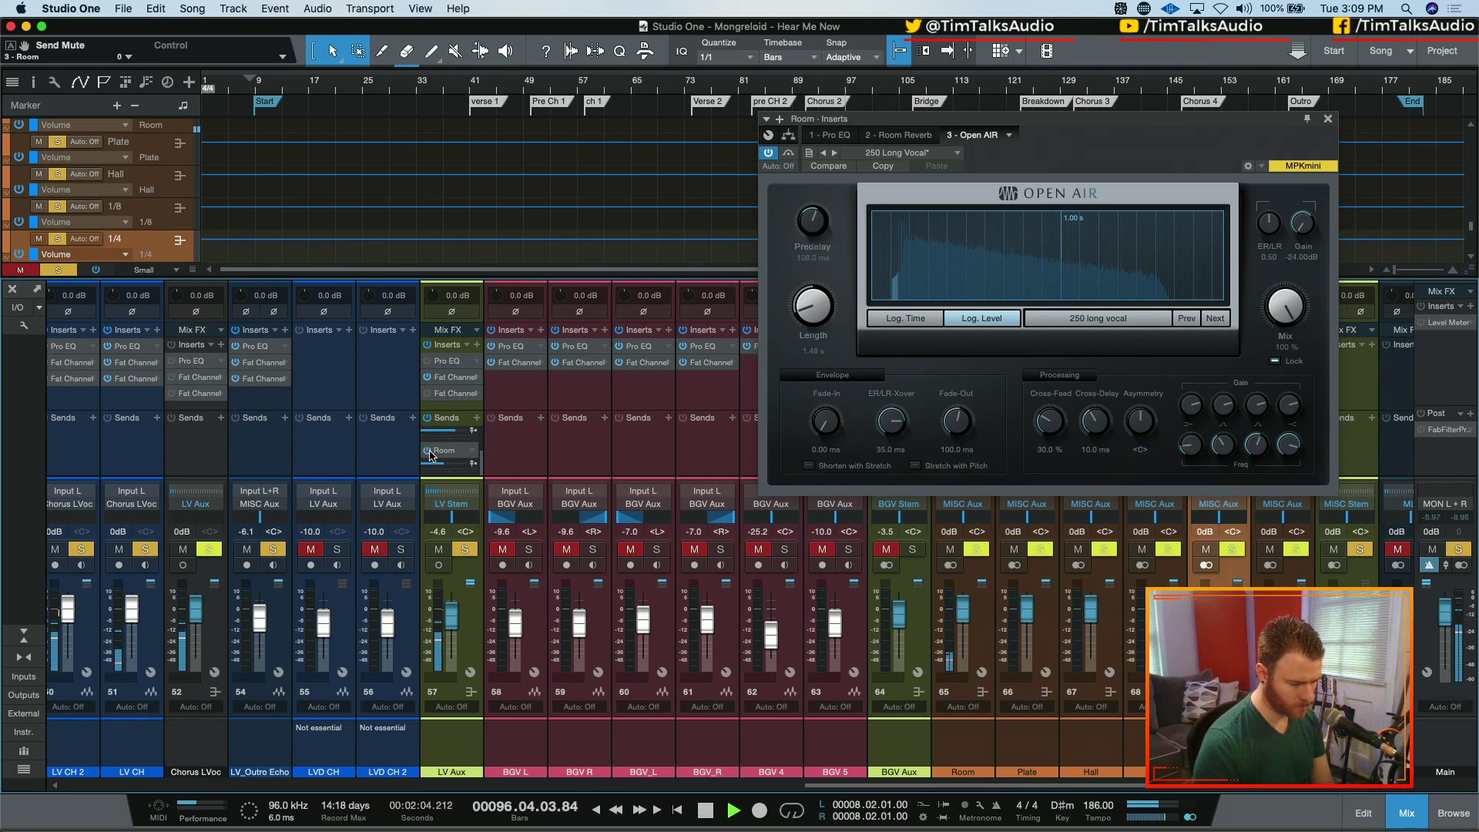
pyautogui.press('space')
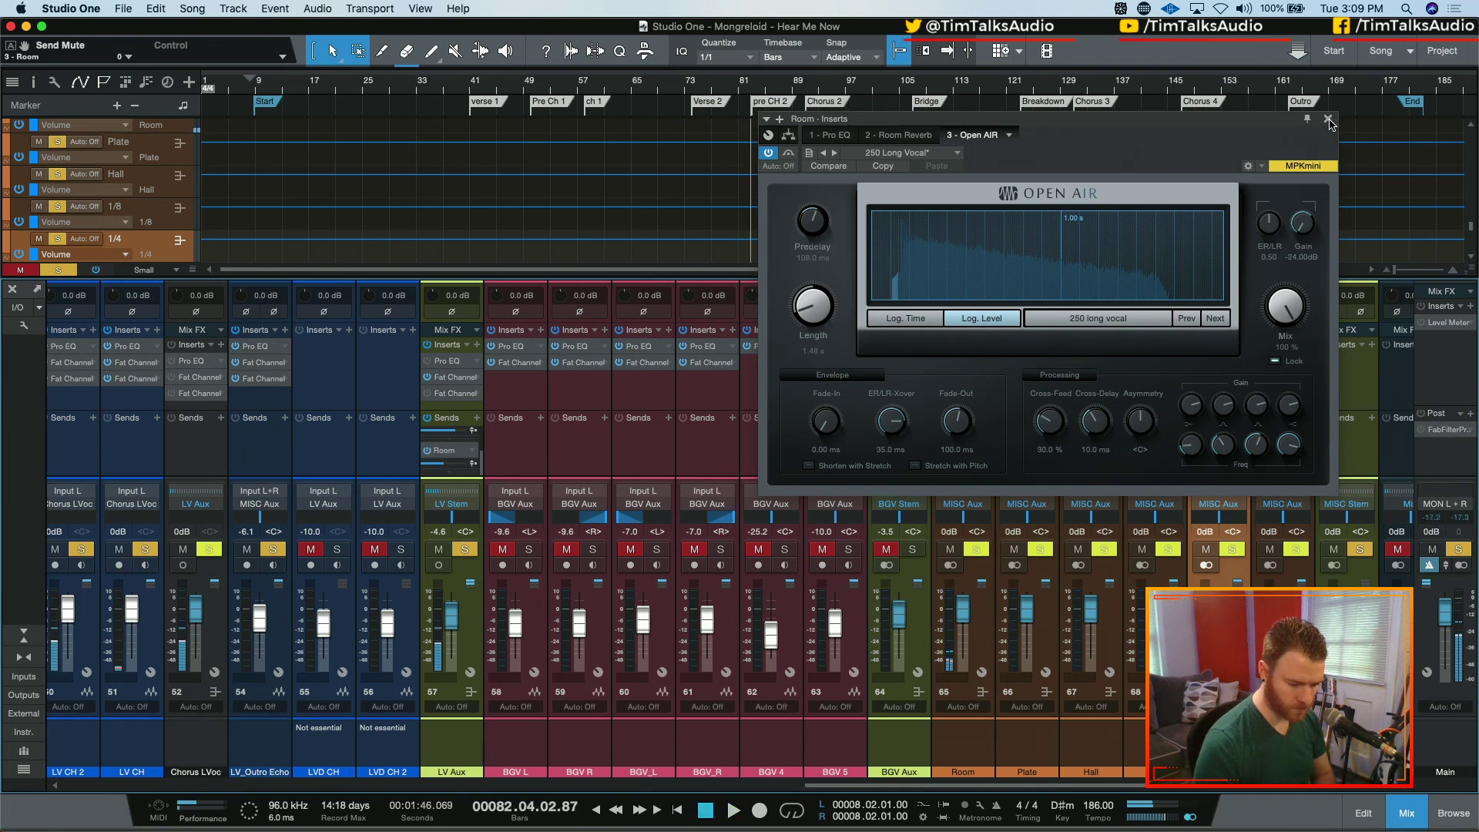
# - Close Room's Open AIR window, add a Plate send to LV Aux, and bring that send into view
pyautogui.click(1327, 119)
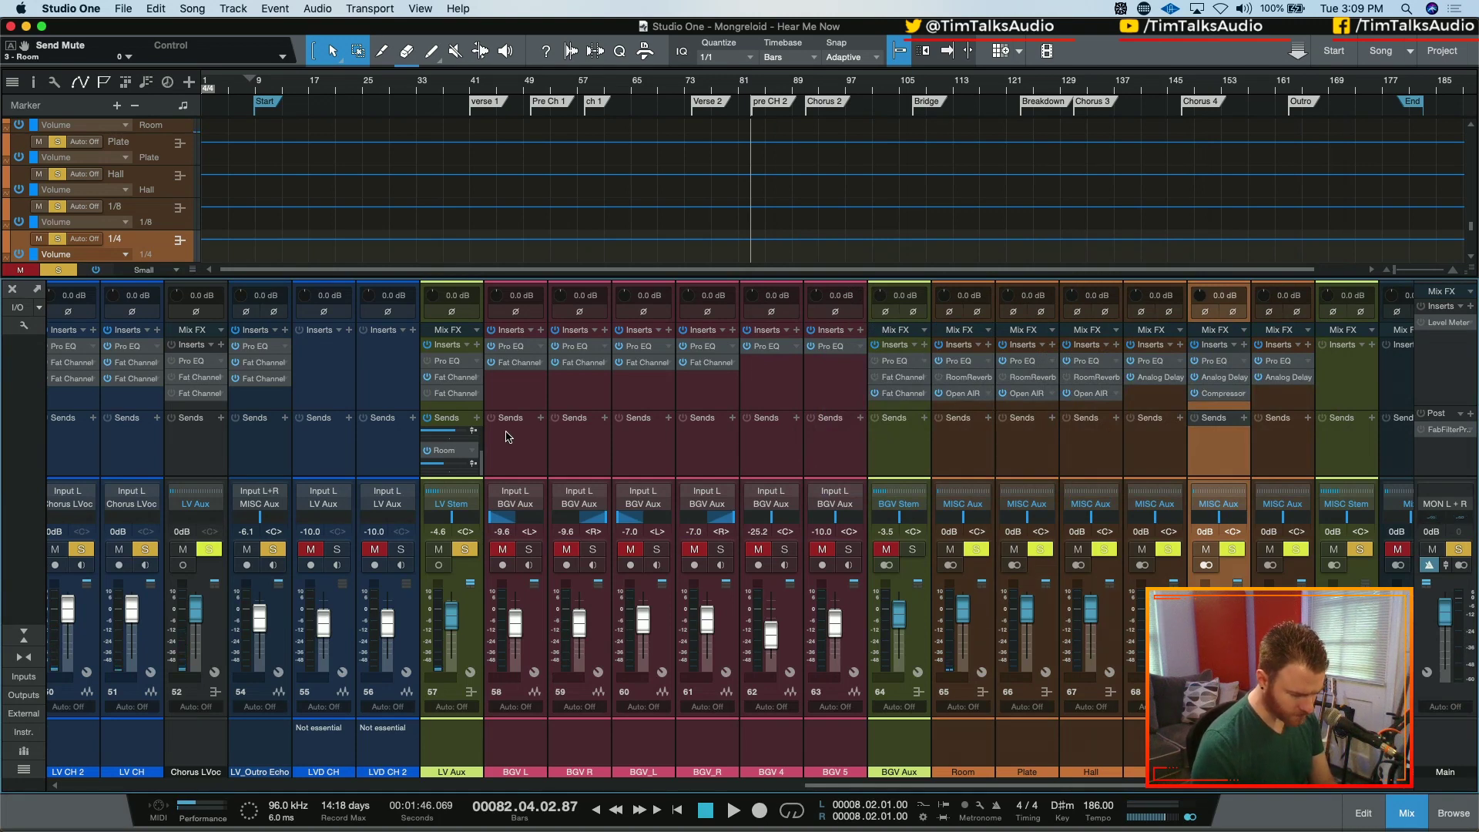
pyautogui.click(476, 418)
pyautogui.scroll(-3, 539, 554)
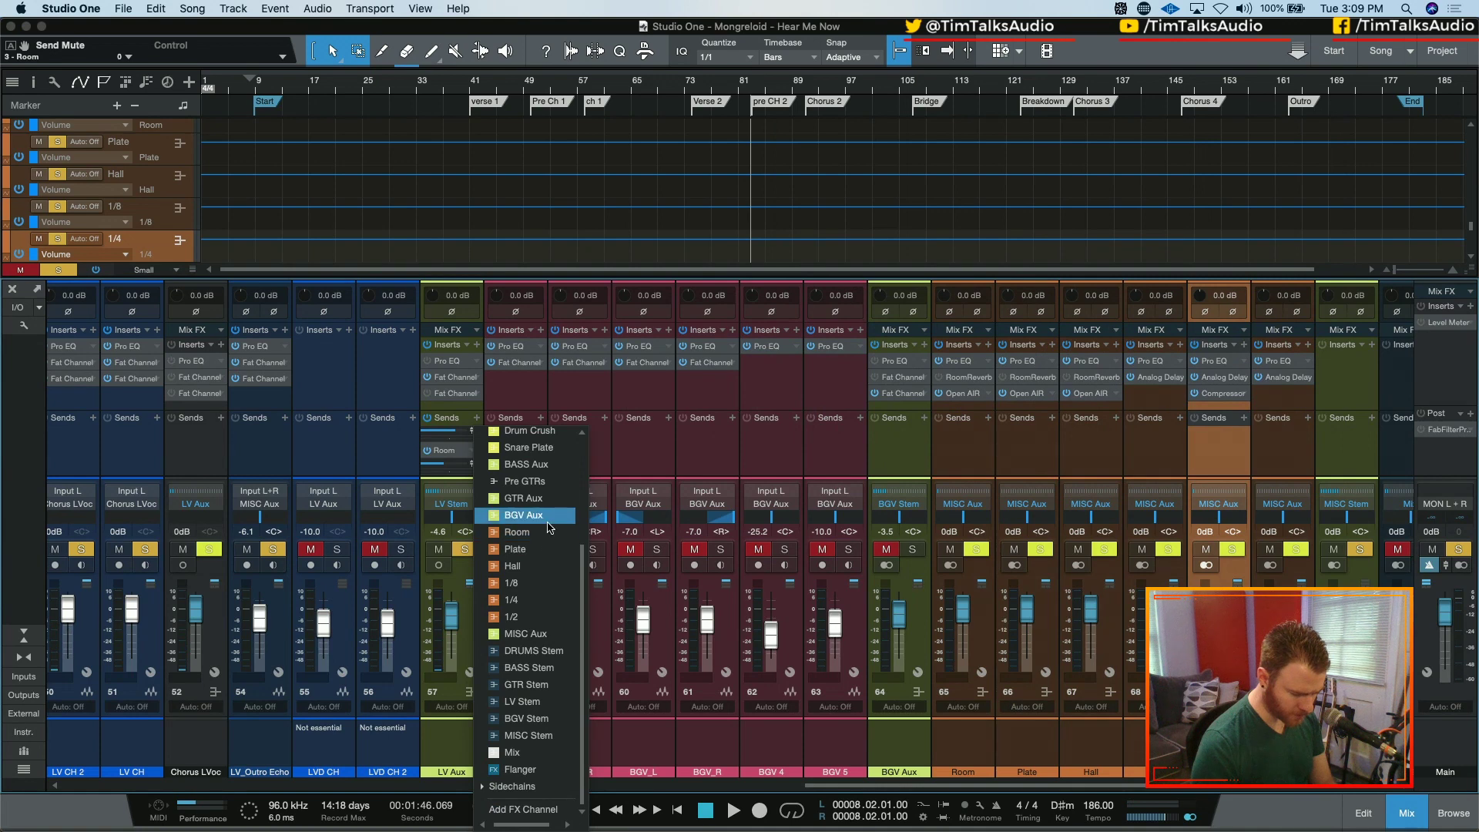
pyautogui.click(546, 550)
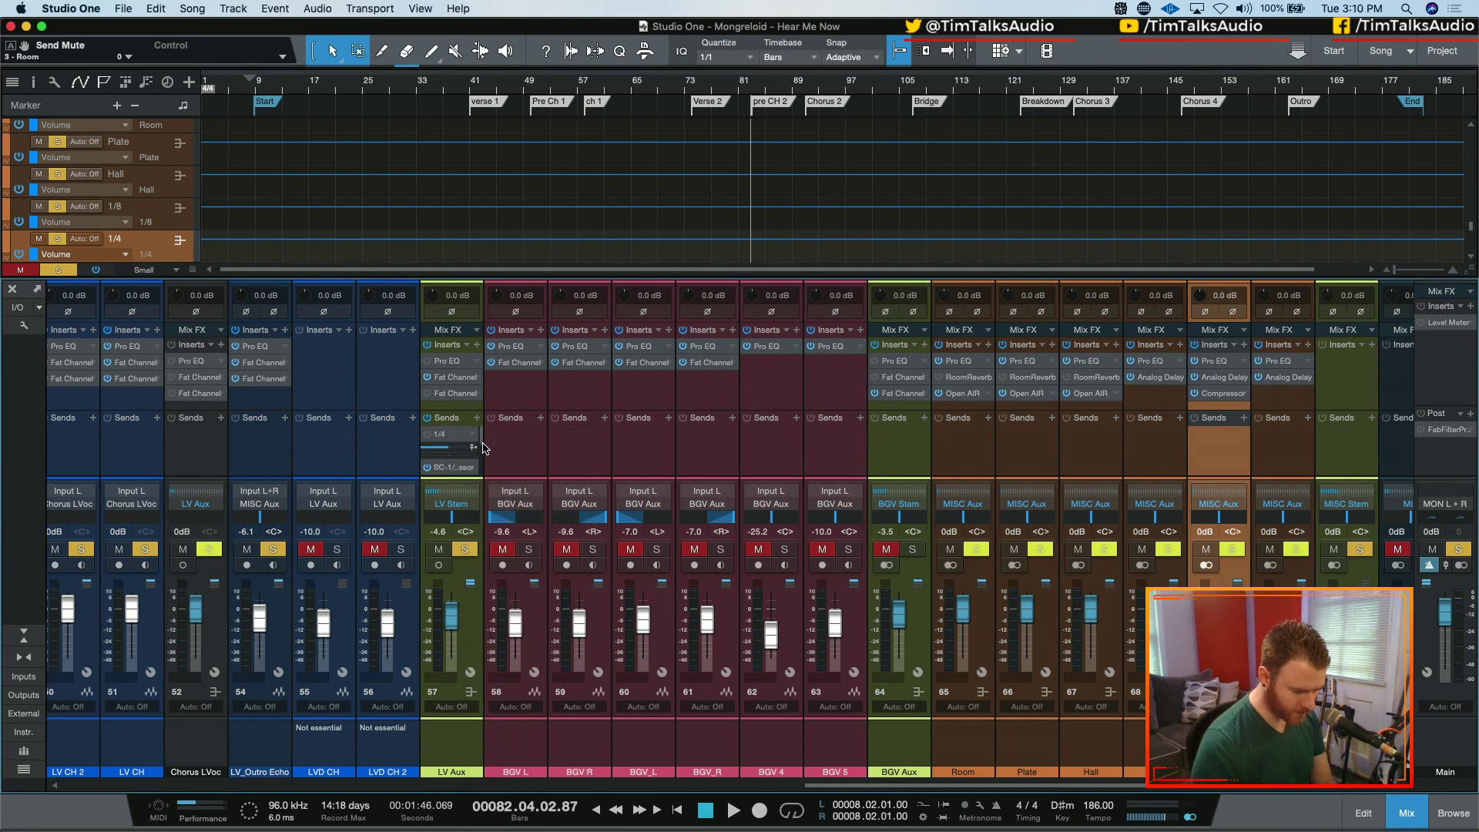
pyautogui.moveTo(481, 440); pyautogui.dragTo(481, 485)
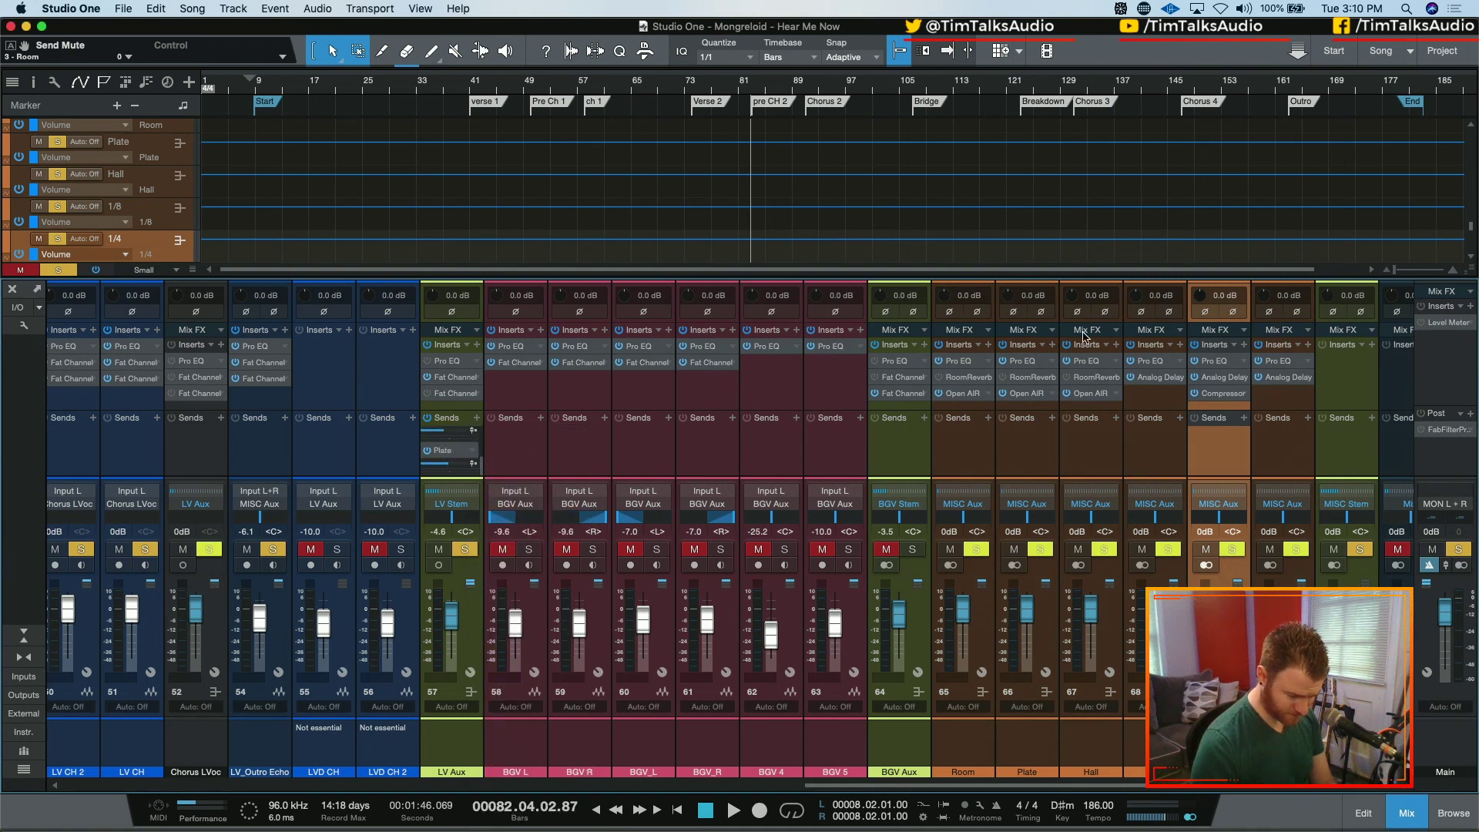
# - Open the Plate channel's Open AIR, compare its plate preset folders, and load Warm Plate 90 from Small Plate
pyautogui.click(1028, 395)
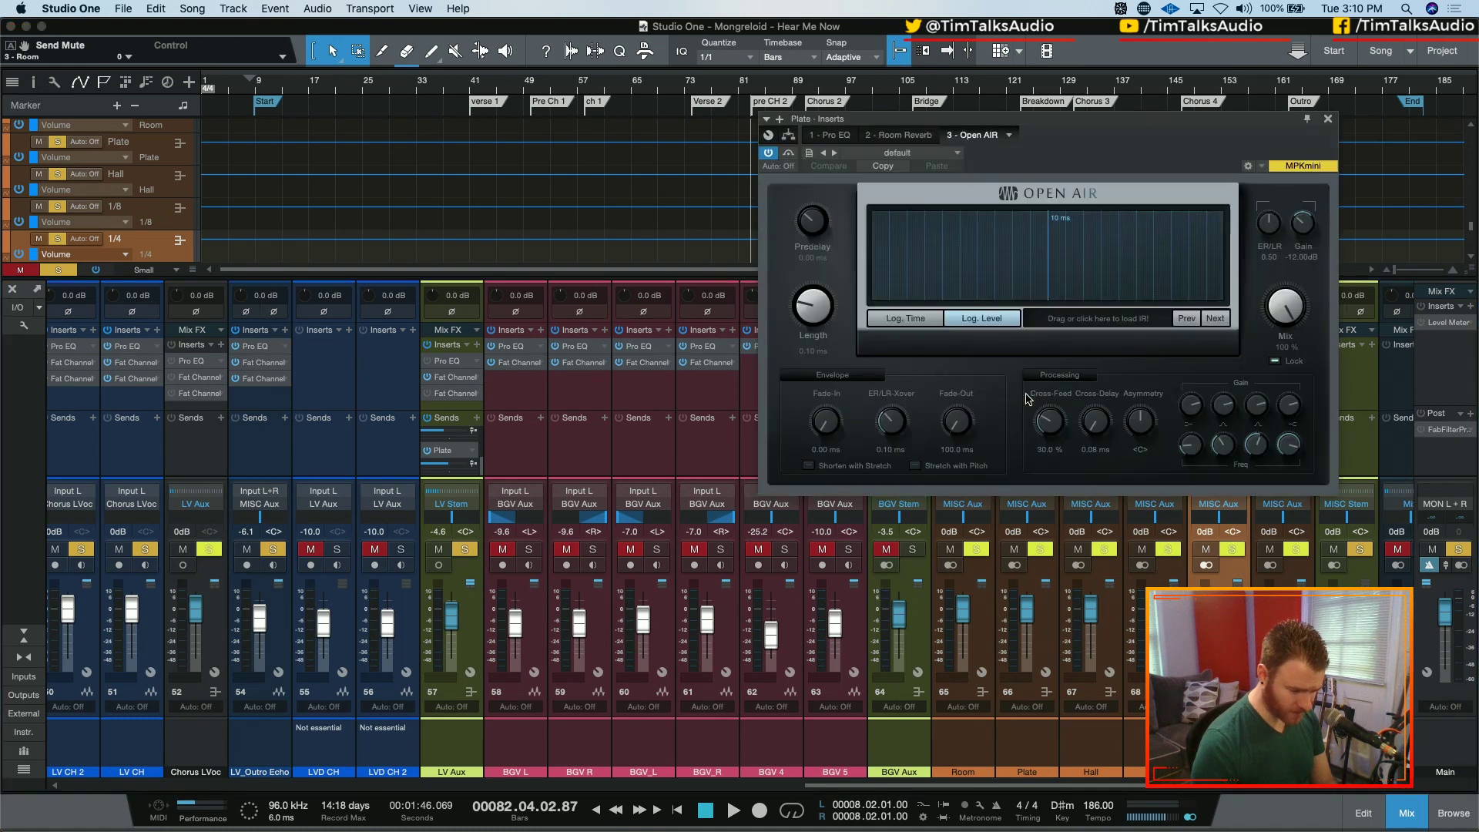
pyautogui.click(898, 157)
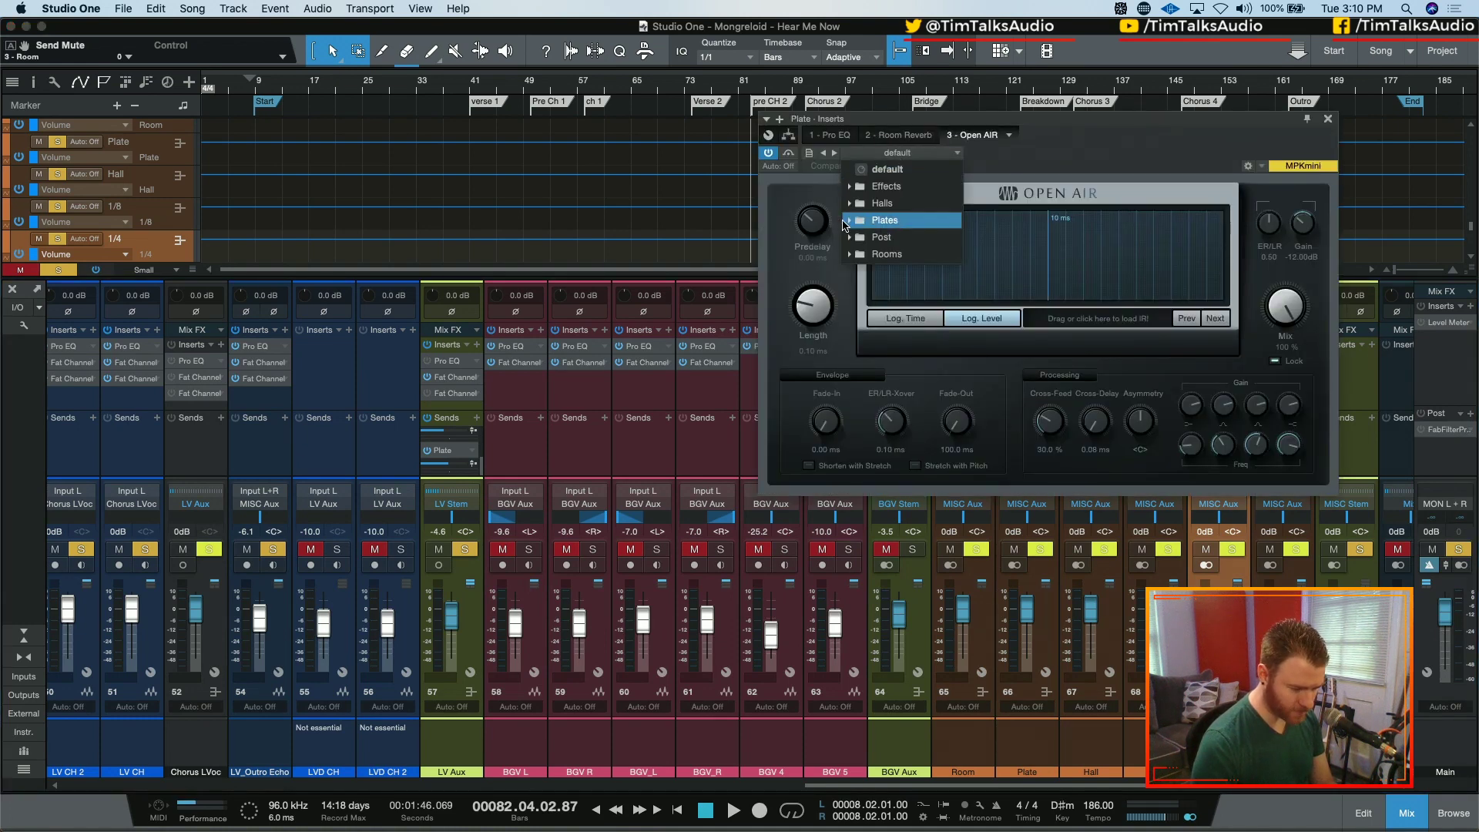
pyautogui.click(874, 220)
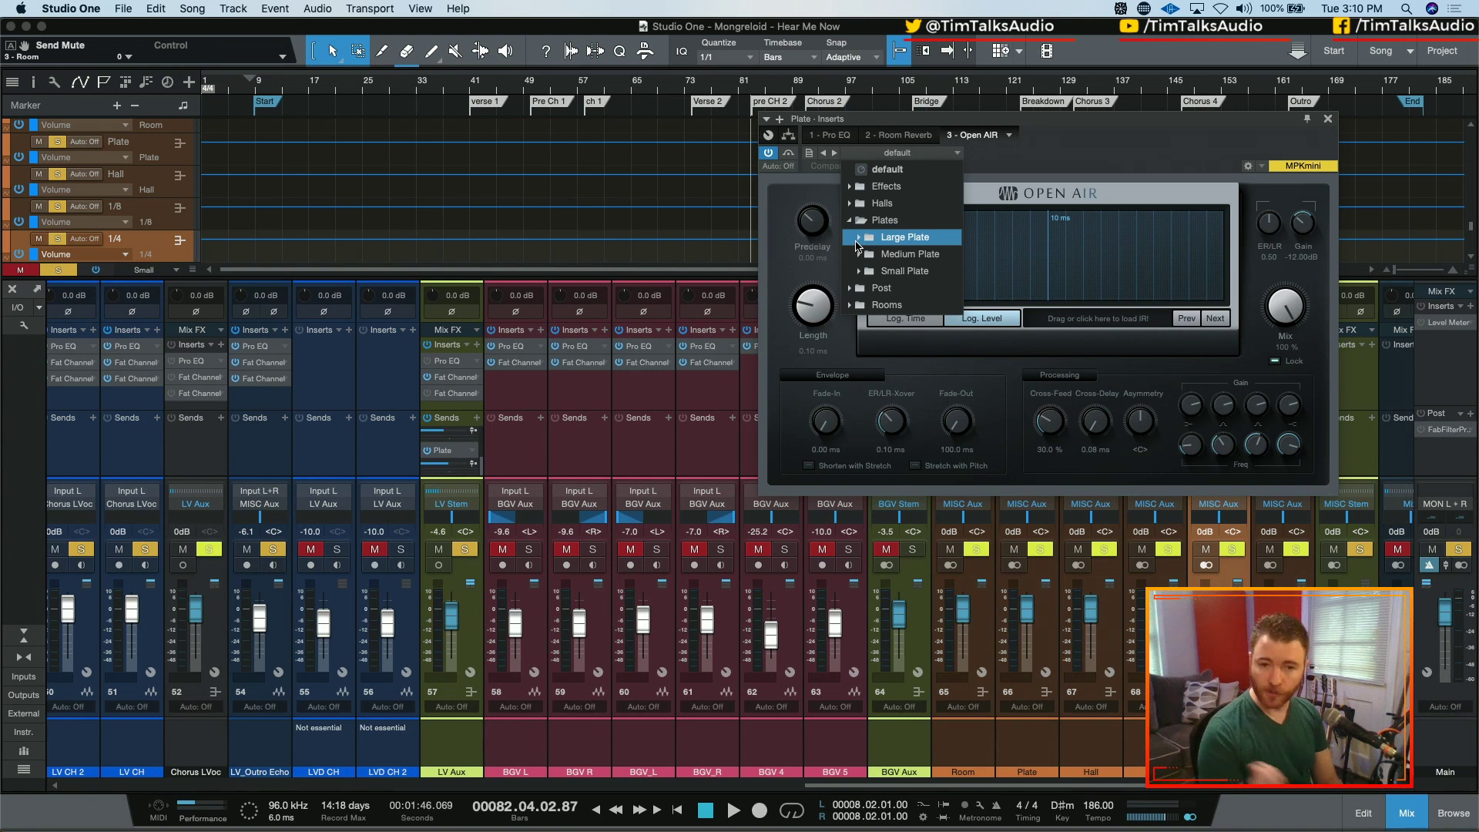
pyautogui.press('Down')
pyautogui.press('Down')
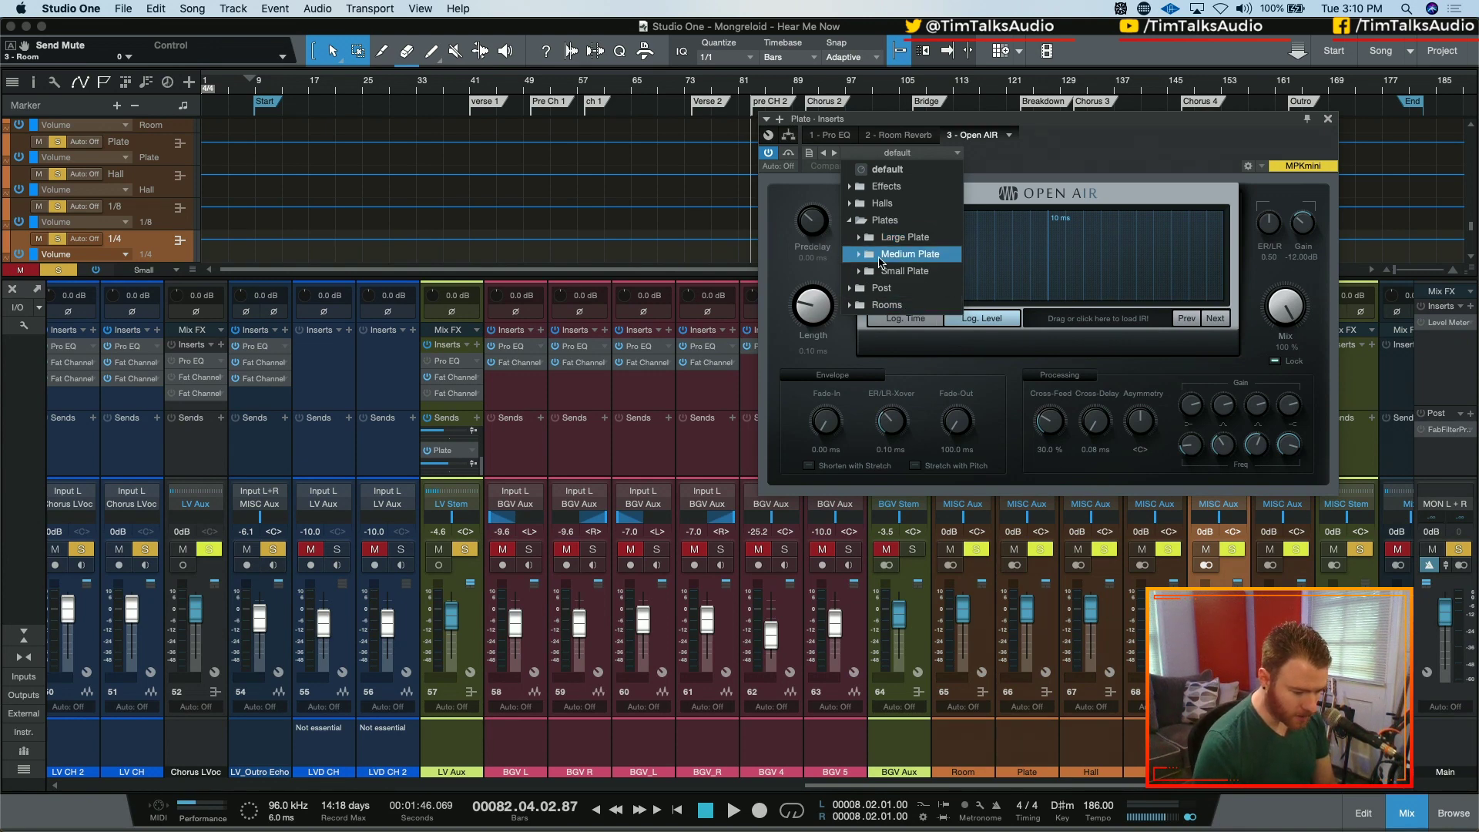
pyautogui.click(856, 241)
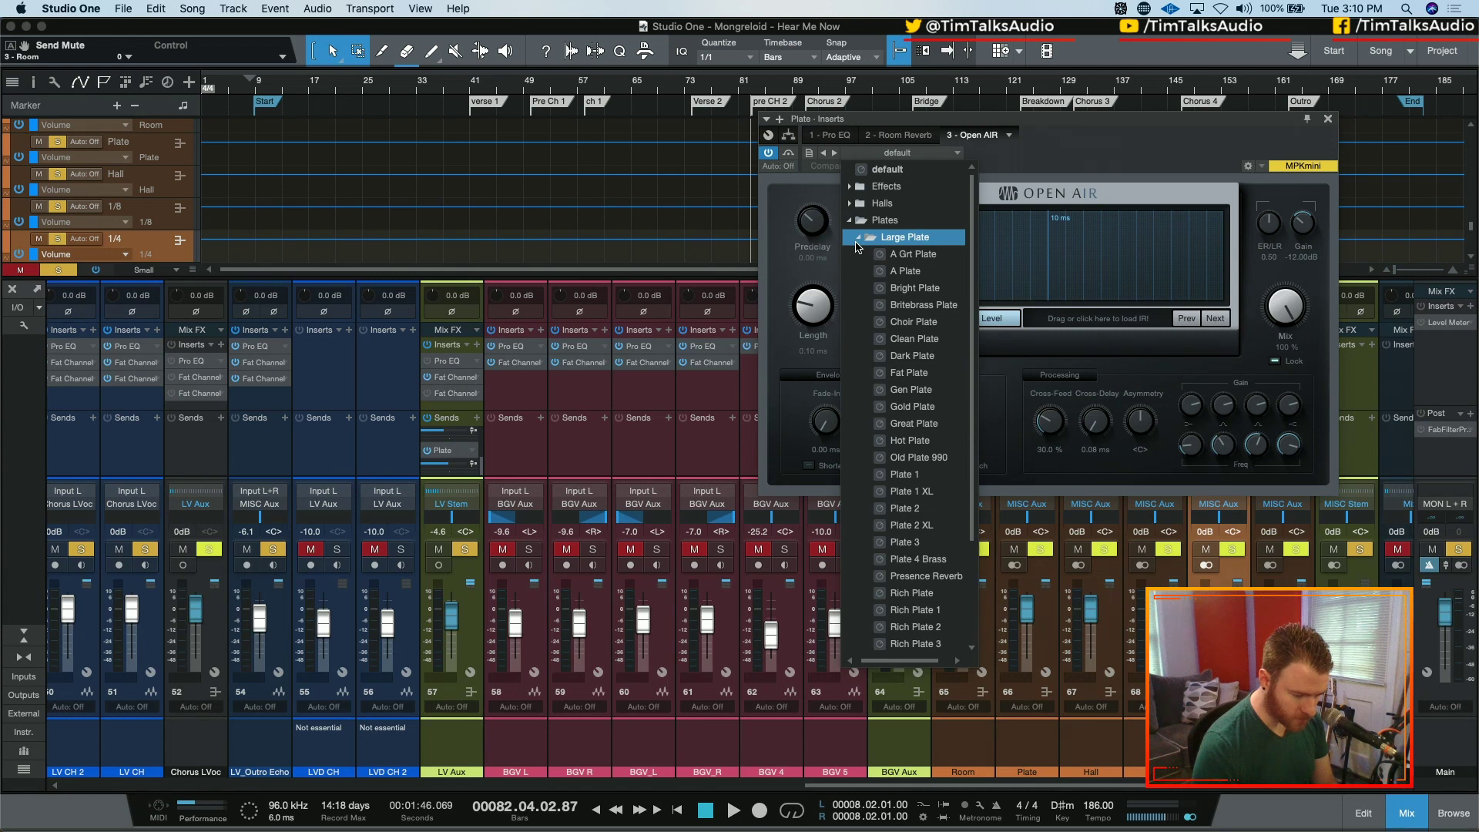
pyautogui.click(856, 242)
pyautogui.click(858, 255)
pyautogui.click(858, 255)
pyautogui.click(861, 268)
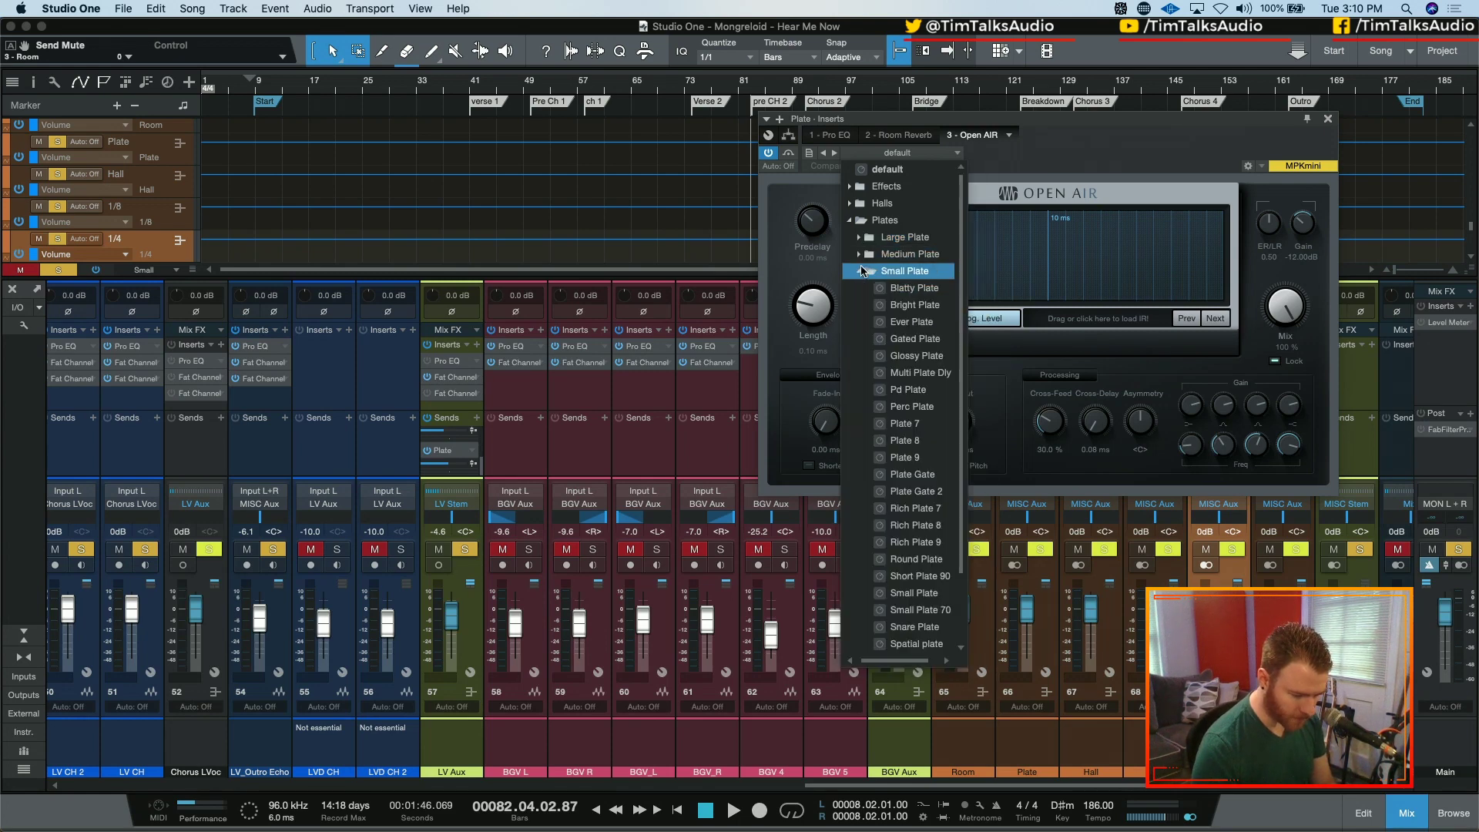
pyautogui.scroll(-5, 905, 479)
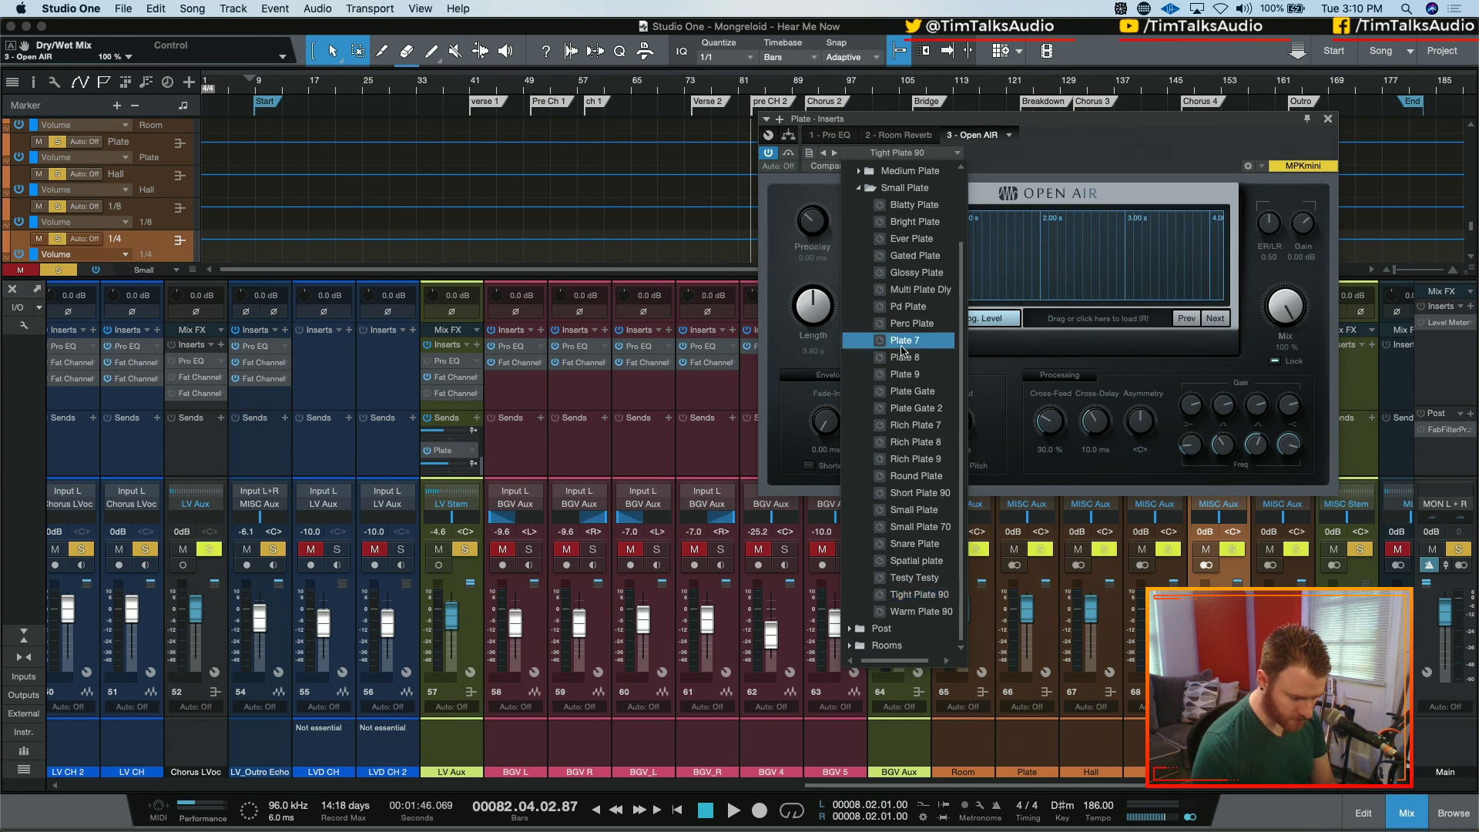
pyautogui.click(903, 612)
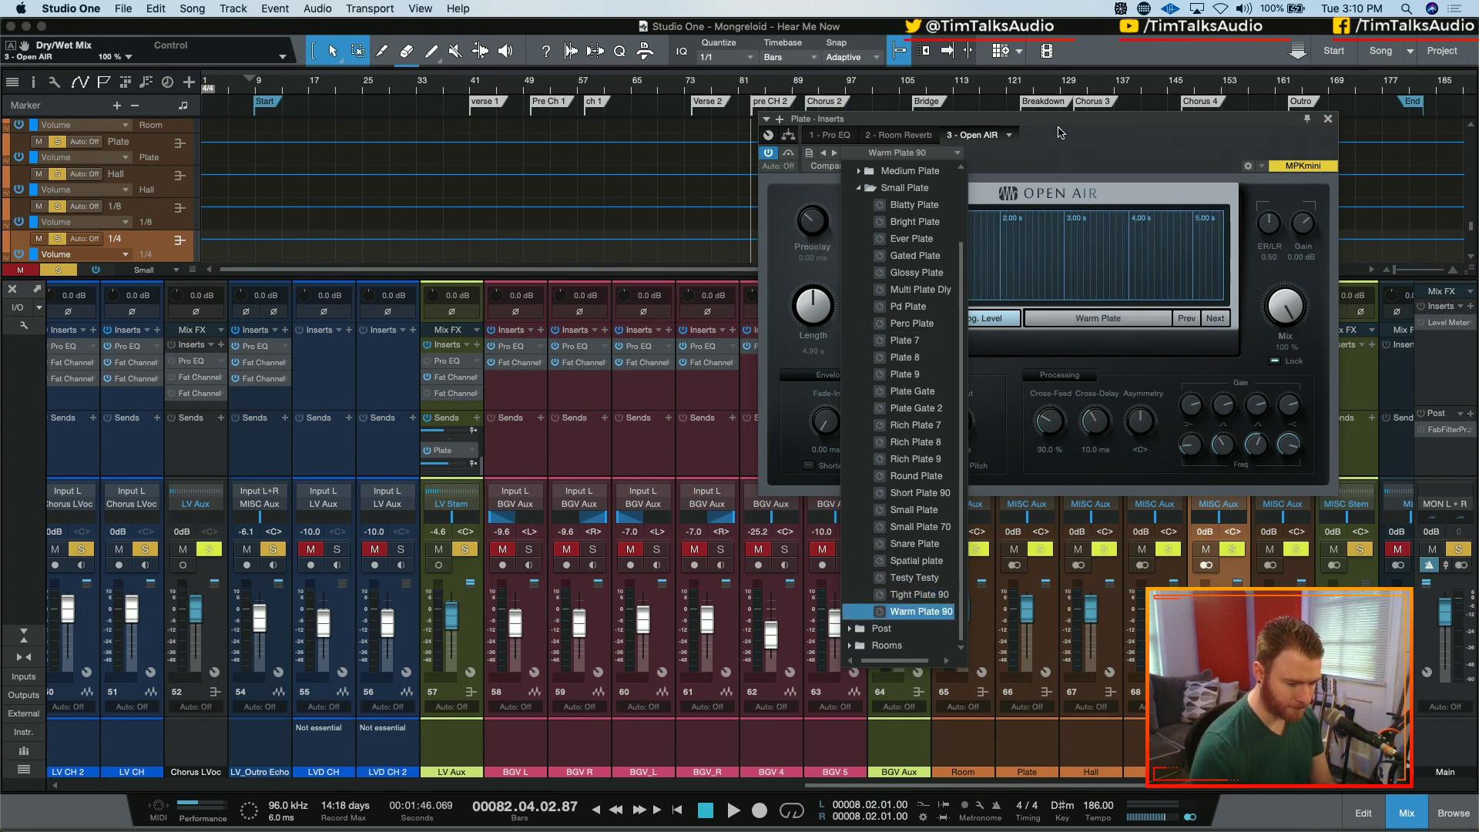
# - Move Plate's Open AIR window aside and lower its gain to -24 dB
pyautogui.click(1041, 157)
pyautogui.moveTo(1045, 121); pyautogui.dragTo(828, 125)
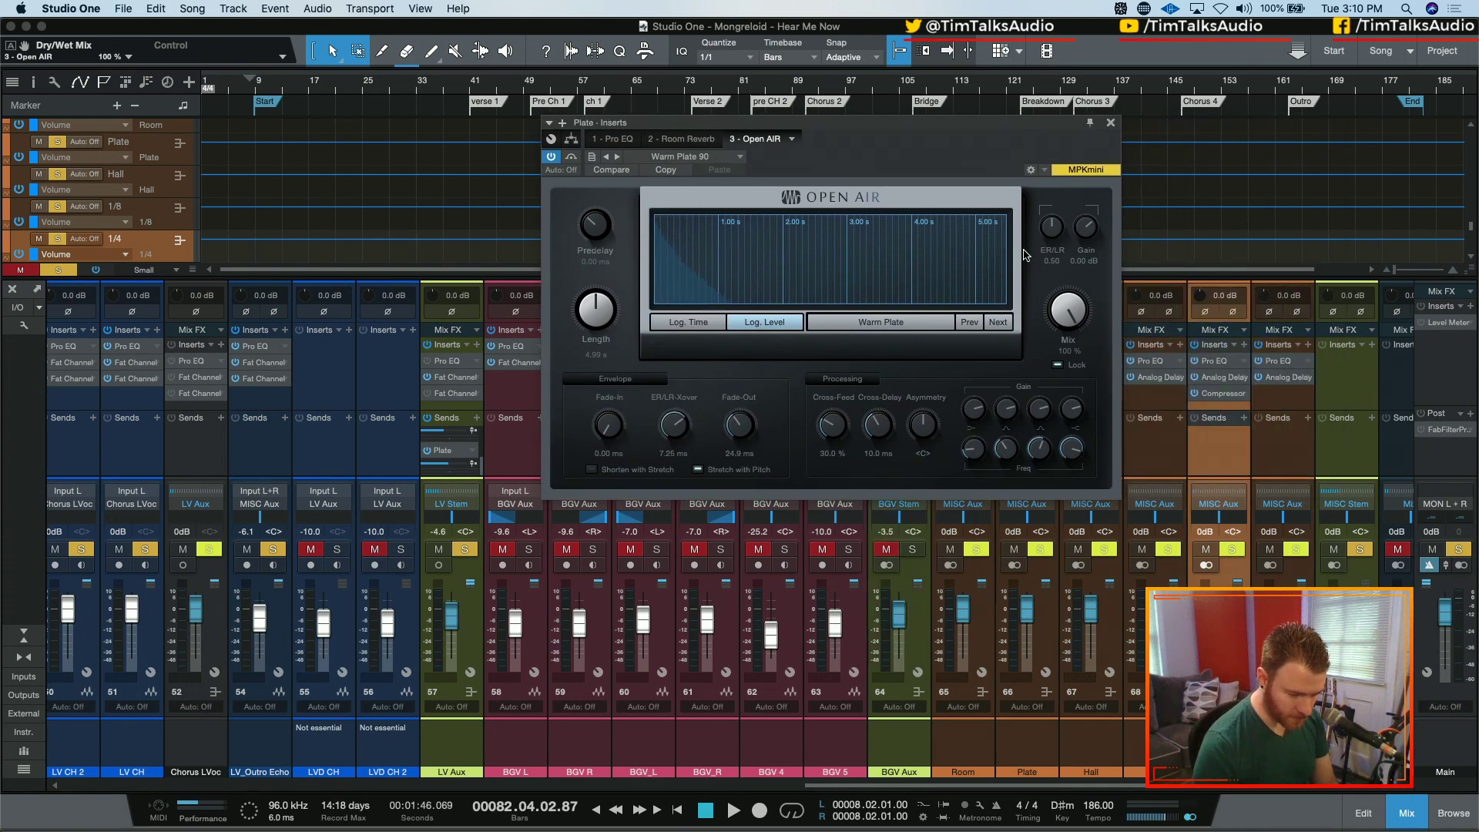
pyautogui.moveTo(1084, 227); pyautogui.dragTo(1081, 231)
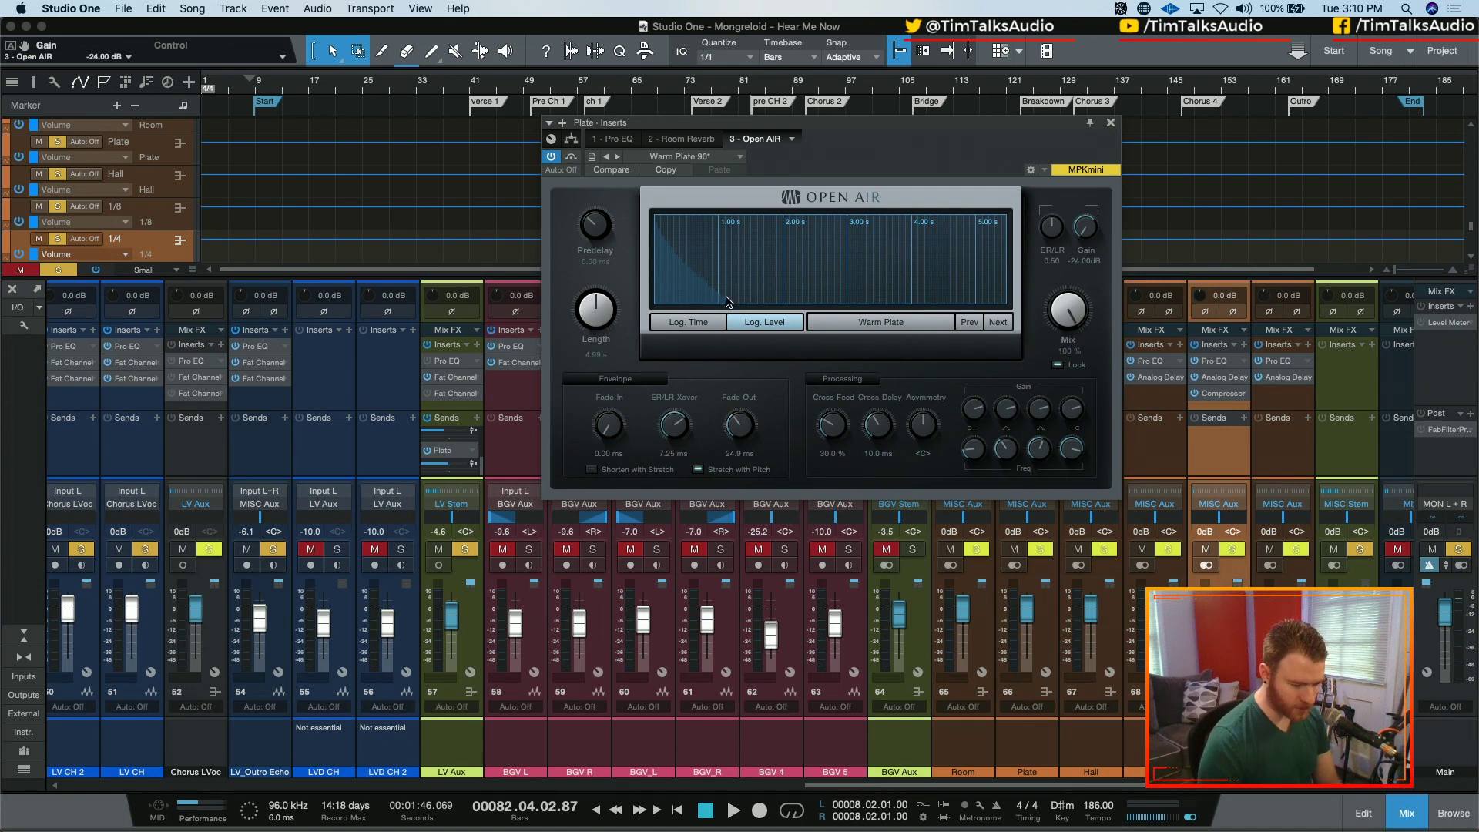
# - Shorten the Plate reverb's length to about 1.83 s and mute LV Aux's Room send during playback
pyautogui.moveTo(588, 303)
pyautogui.mouseDown()
pyautogui.moveTo(587, 352)
pyautogui.moveTo(591, 324)
pyautogui.mouseUp()
pyautogui.press('space')
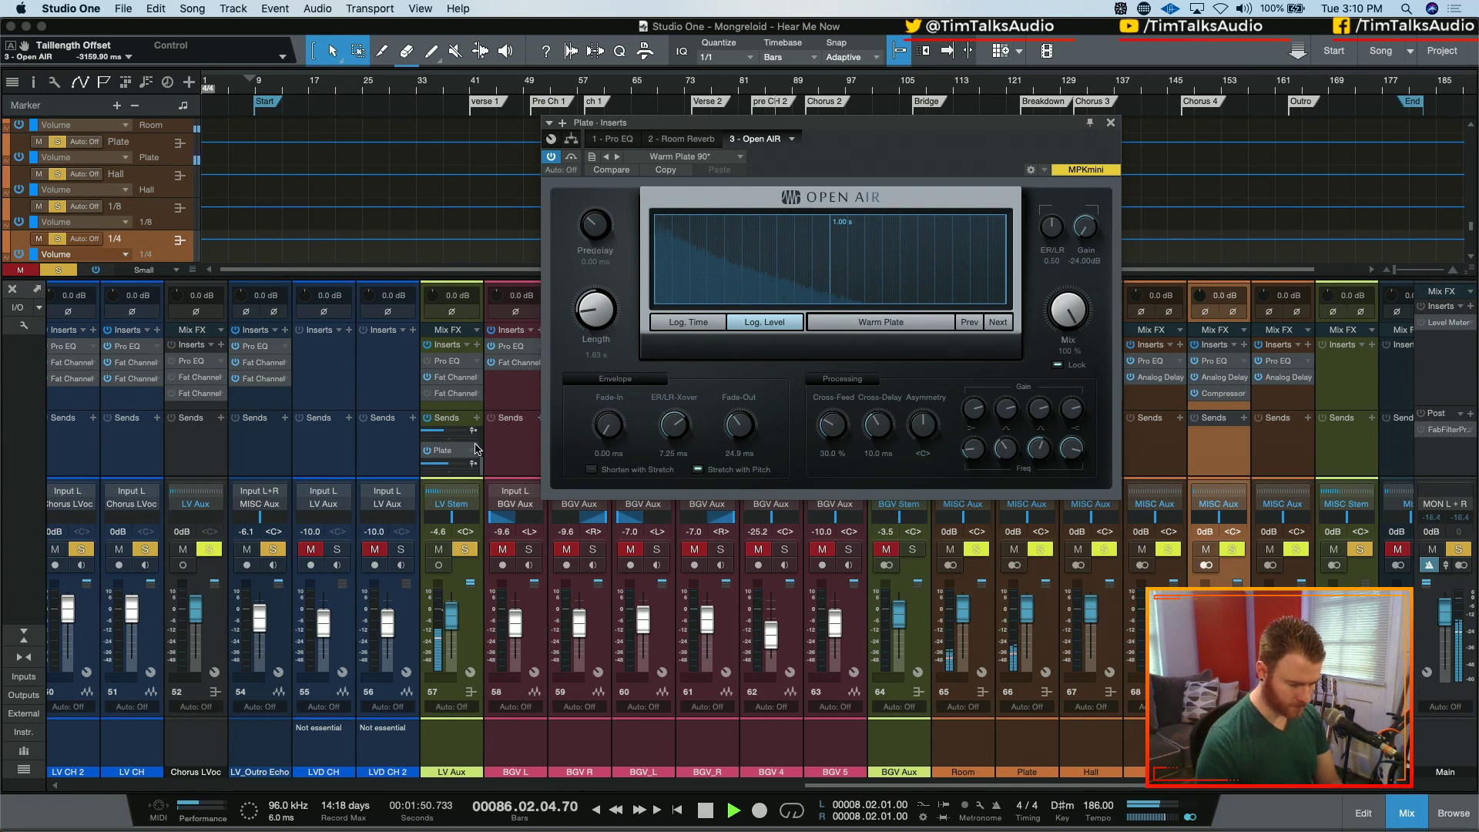
pyautogui.scroll(2, 483, 462)
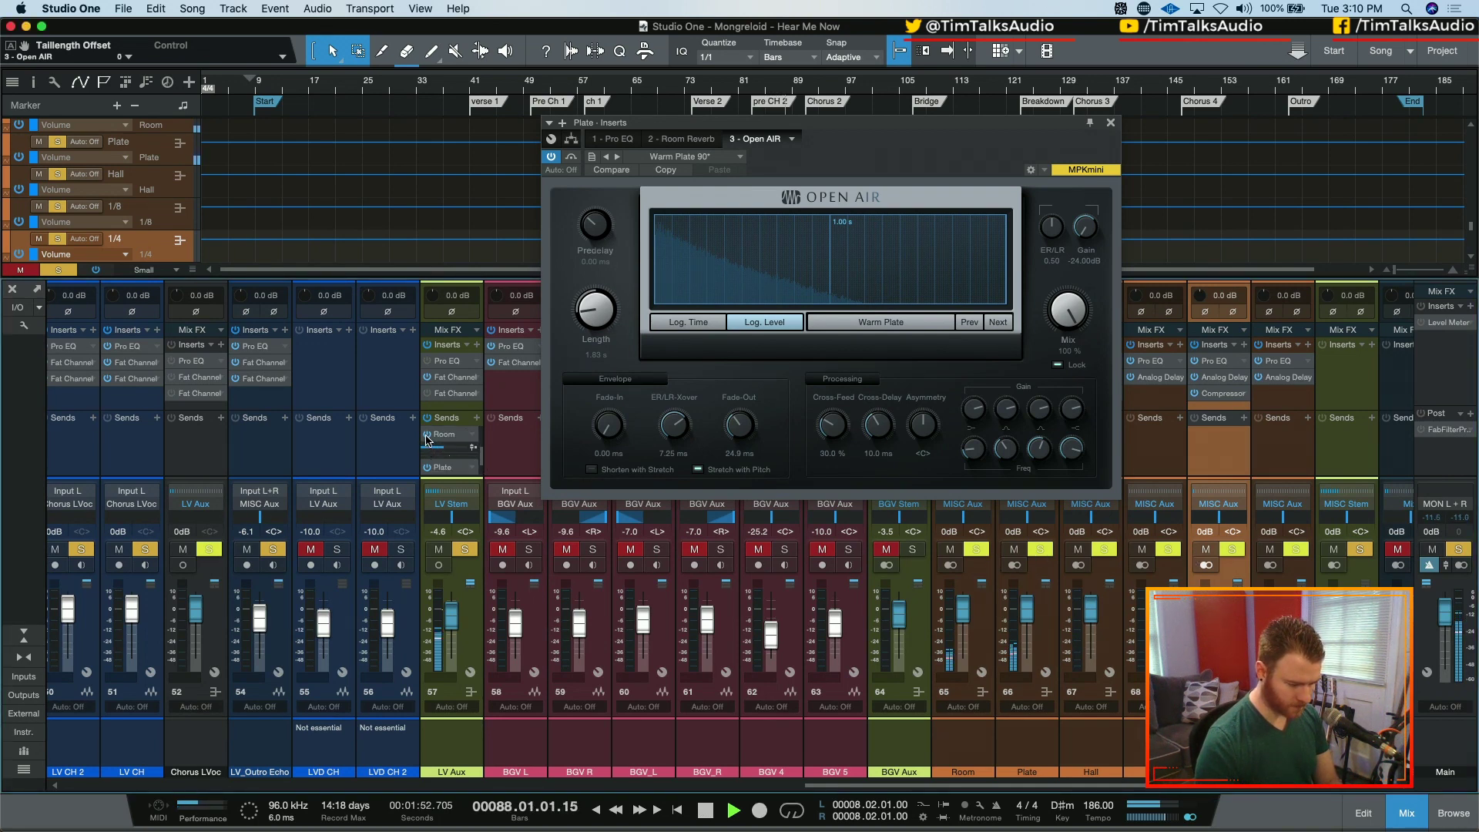
pyautogui.scroll(-1, 480, 462)
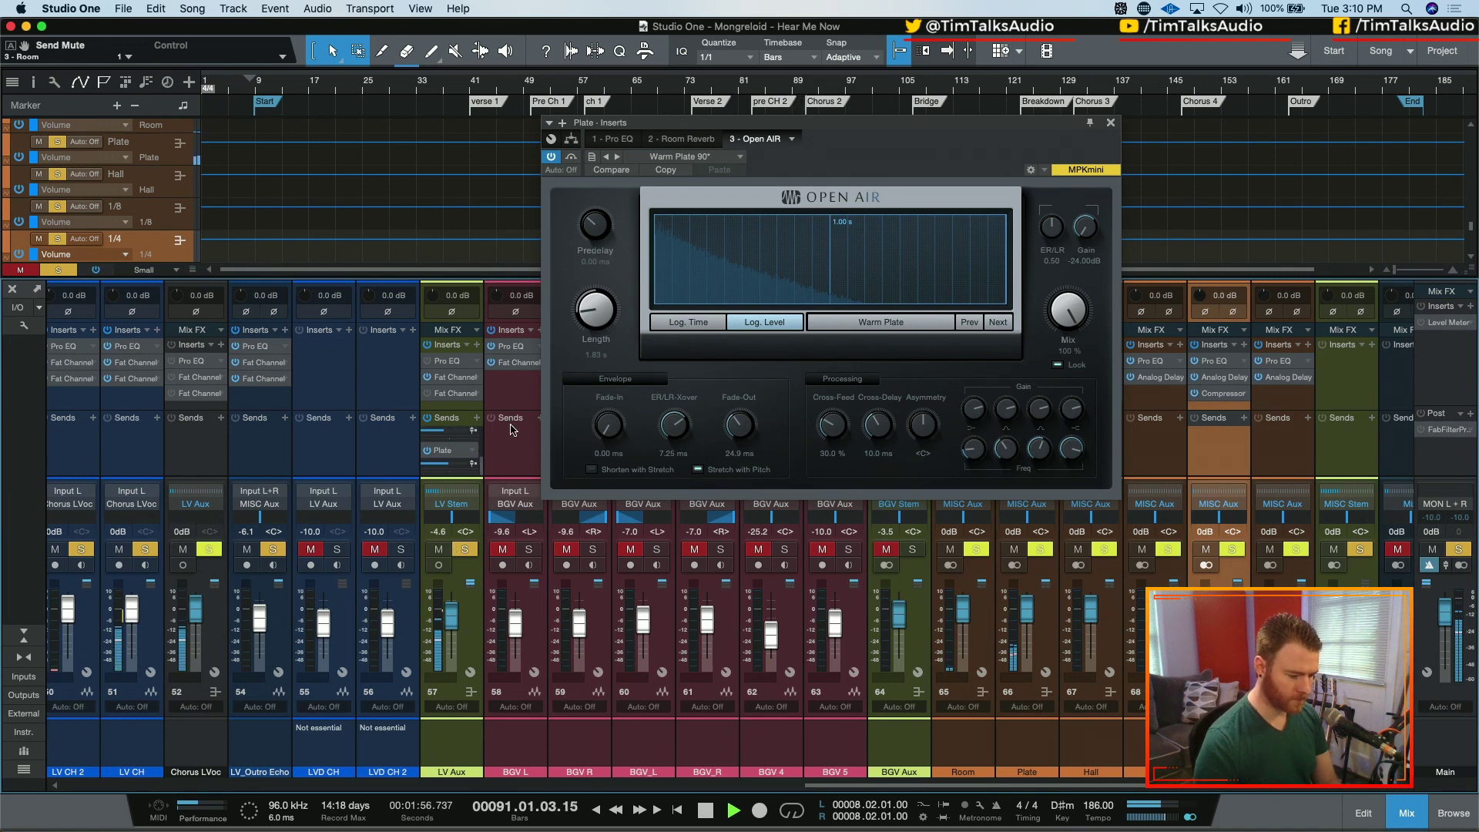
# - Set Plate's Open AIR predelay to 139.5 ms and enable its Pro EQ high cut at 7.23 kHz
pyautogui.moveTo(600, 239); pyautogui.dragTo(600, 200)
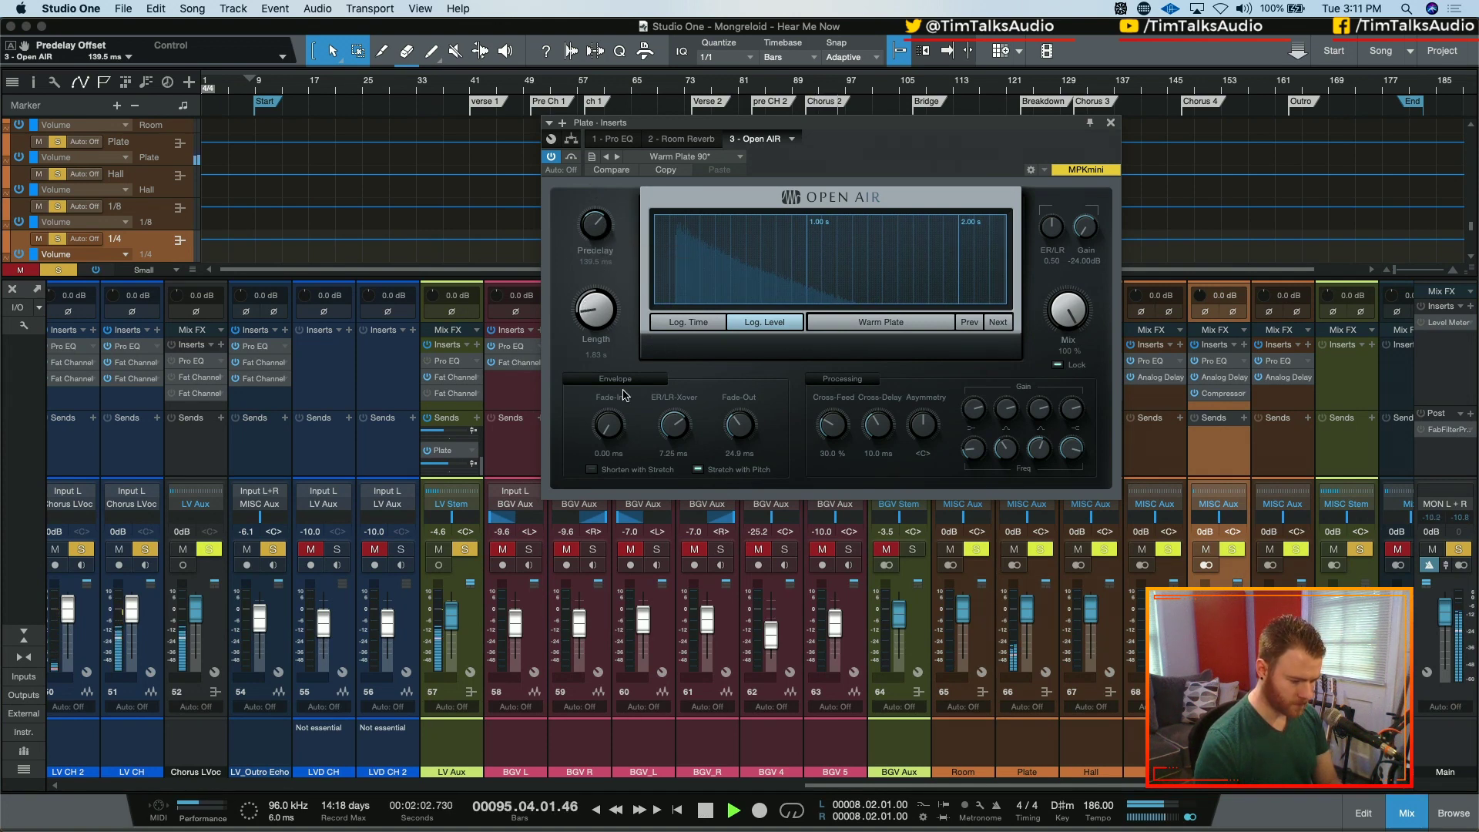
pyautogui.click(614, 139)
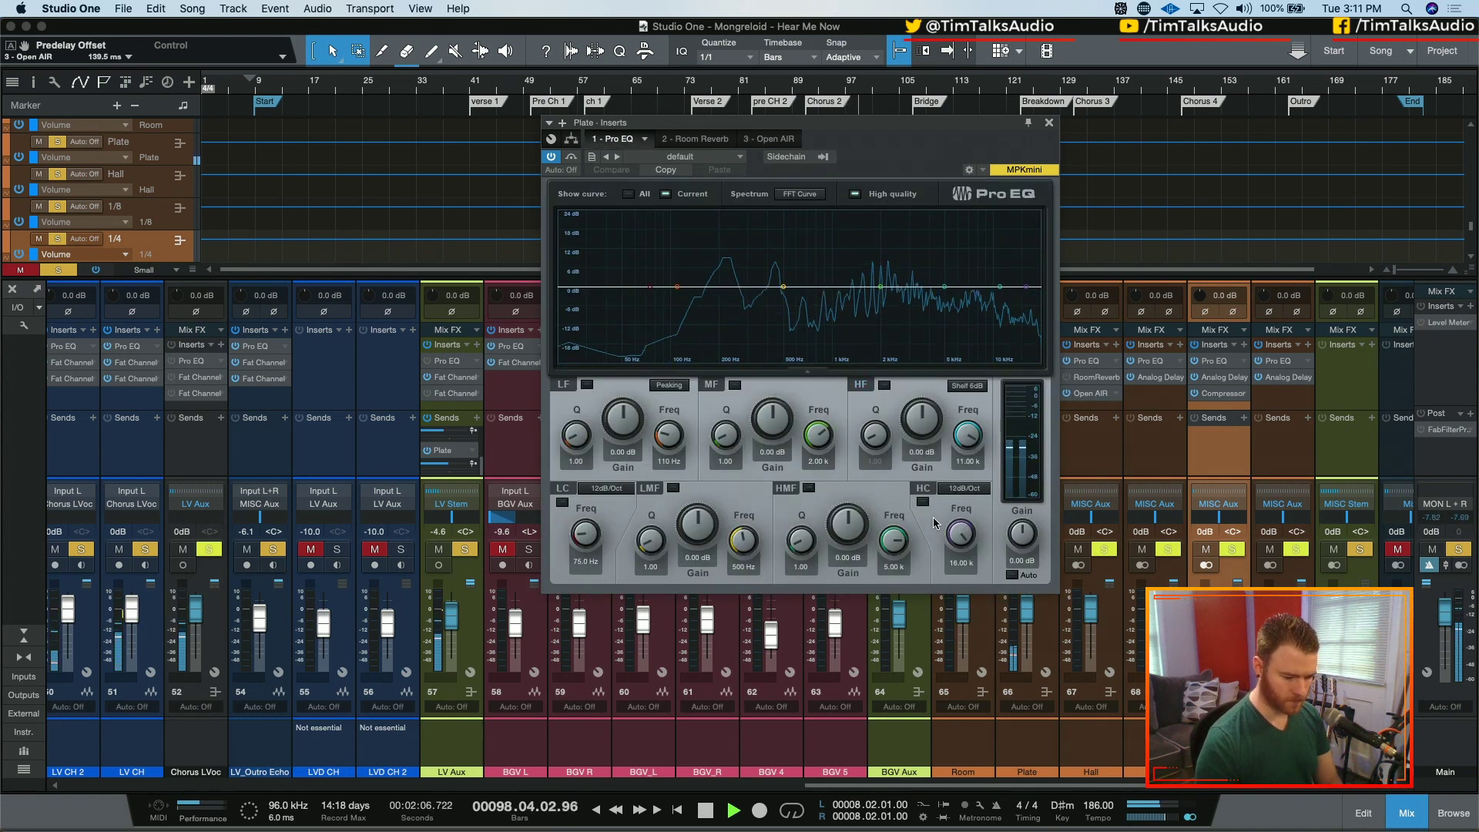
pyautogui.click(922, 502)
pyautogui.moveTo(960, 533); pyautogui.dragTo(956, 552)
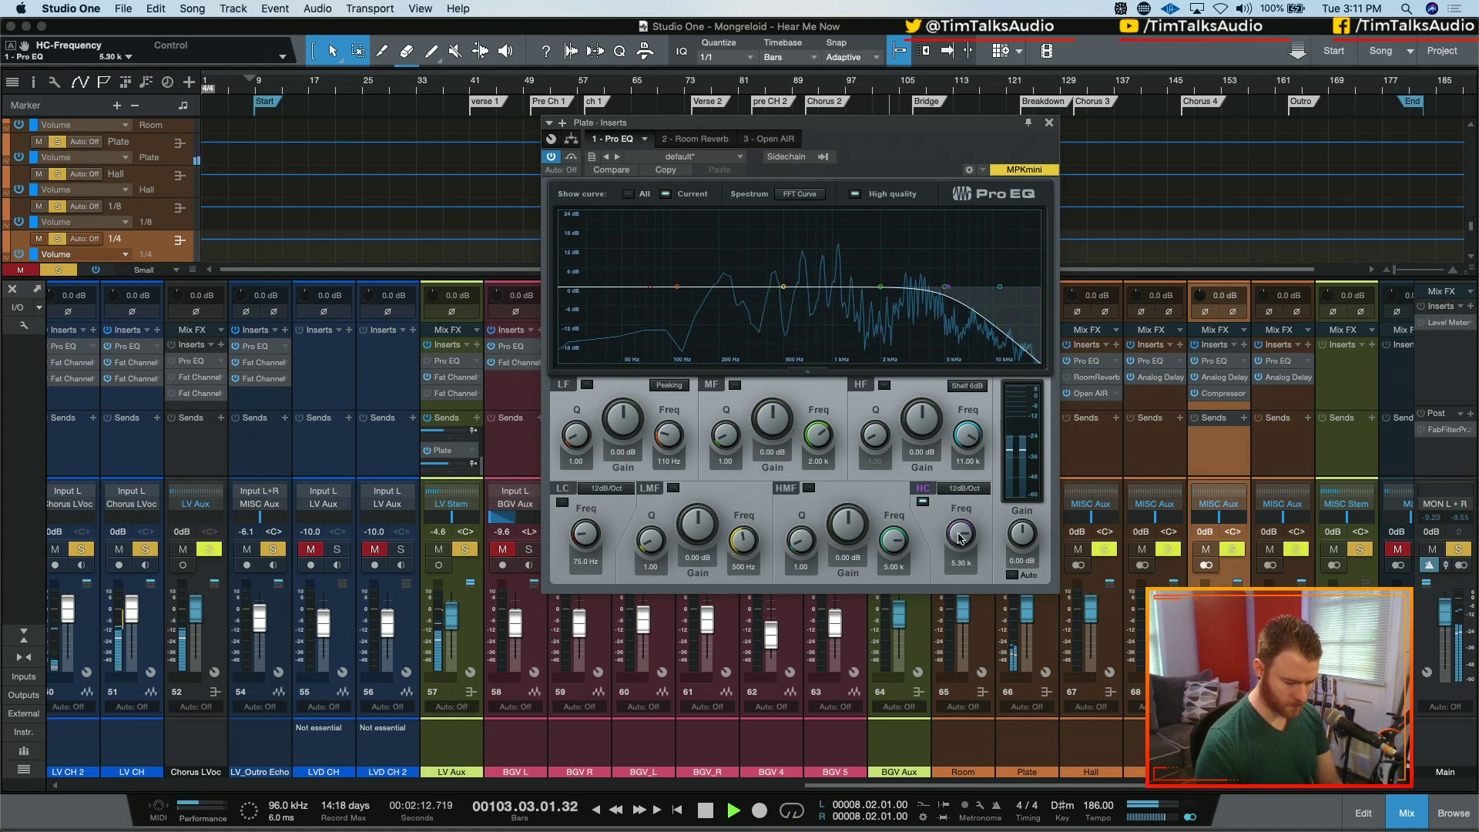
pyautogui.press('space')
pyautogui.moveTo(959, 538); pyautogui.dragTo(960, 530)
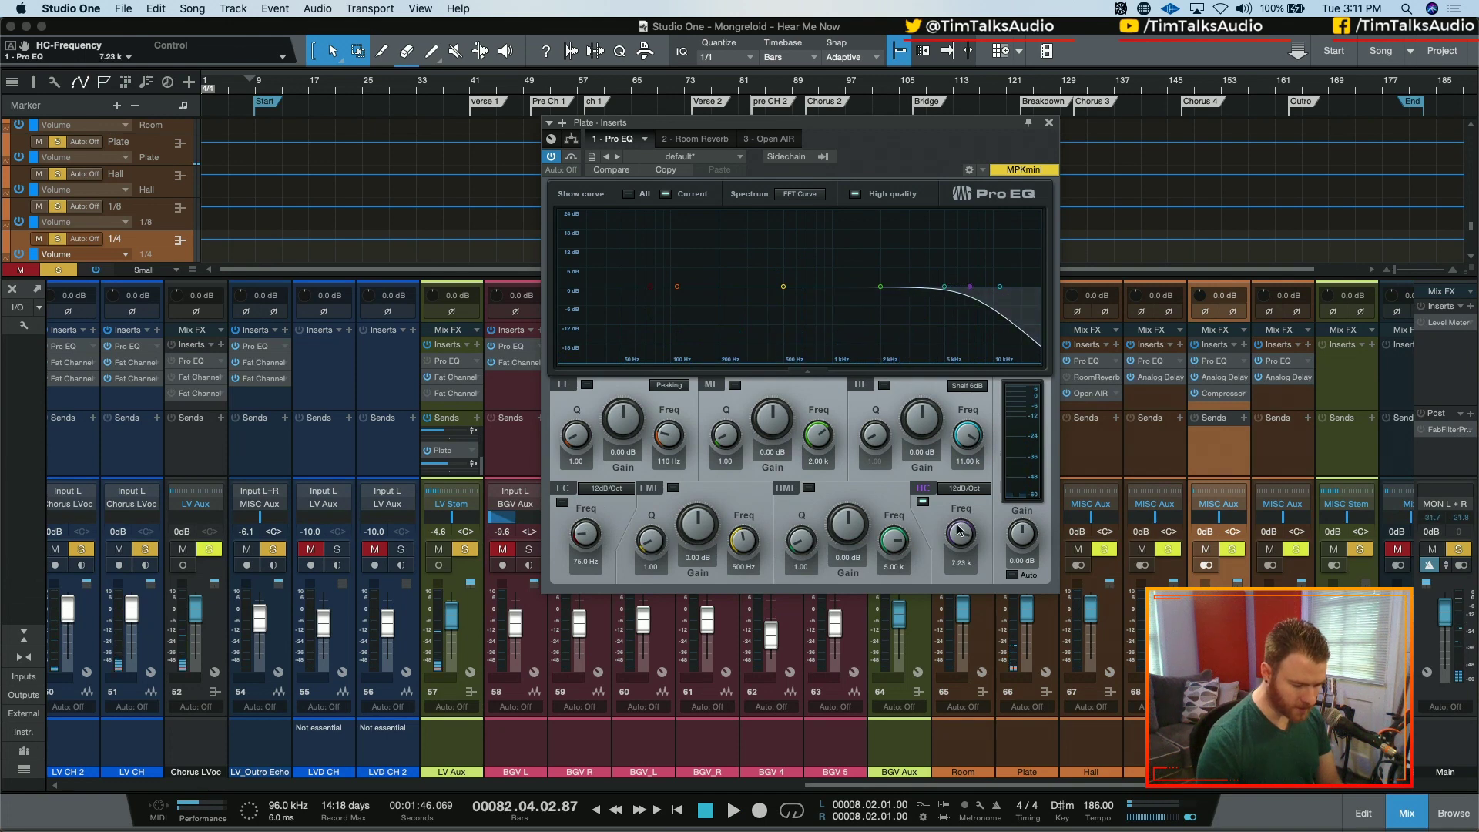
# - Switch off Plate's high cut, move the Pro EQ window clear of the timeline, and audition the unfiltered plate from bar 88
pyautogui.click(928, 503)
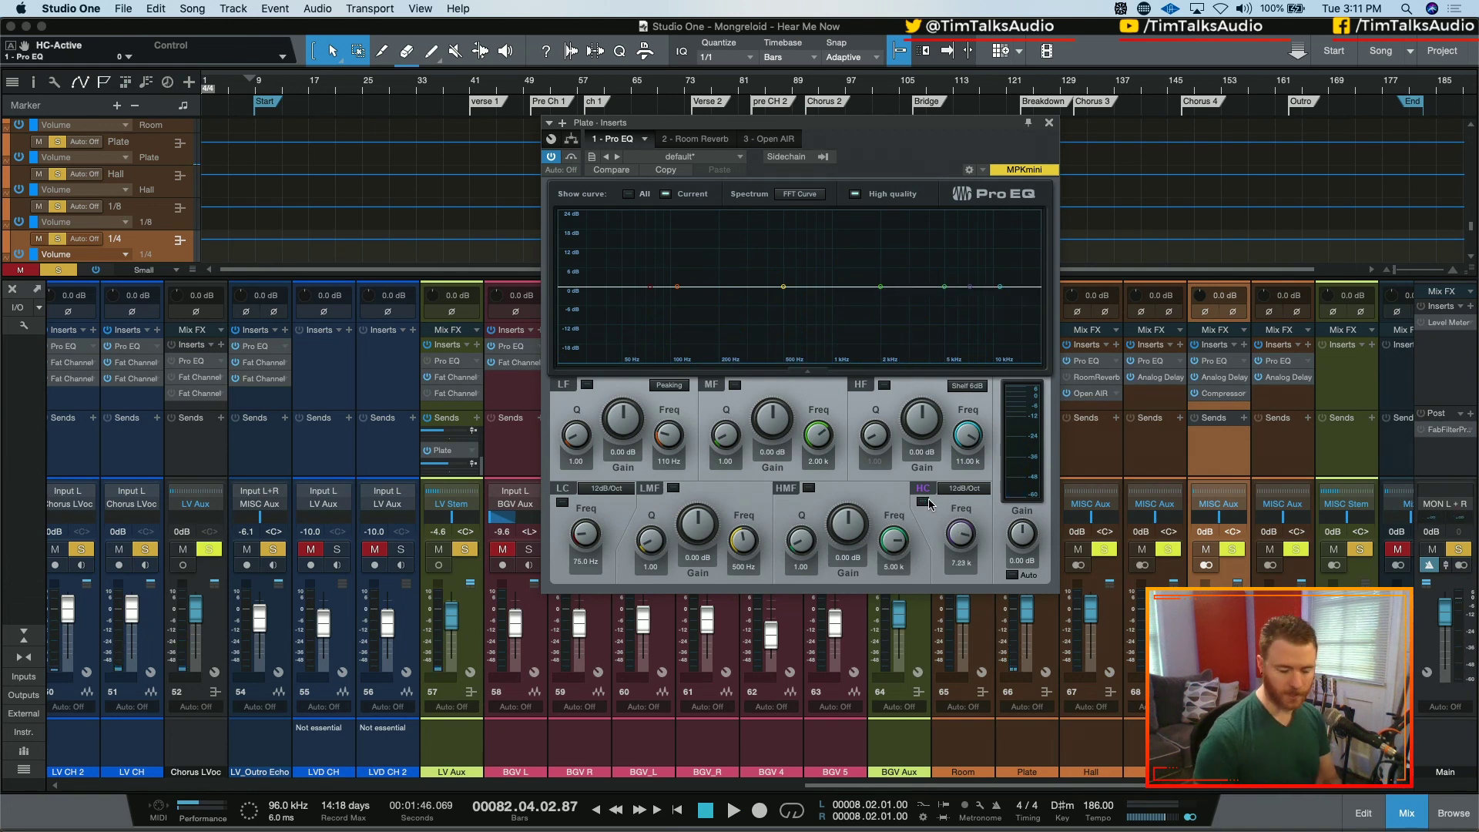
pyautogui.press('space')
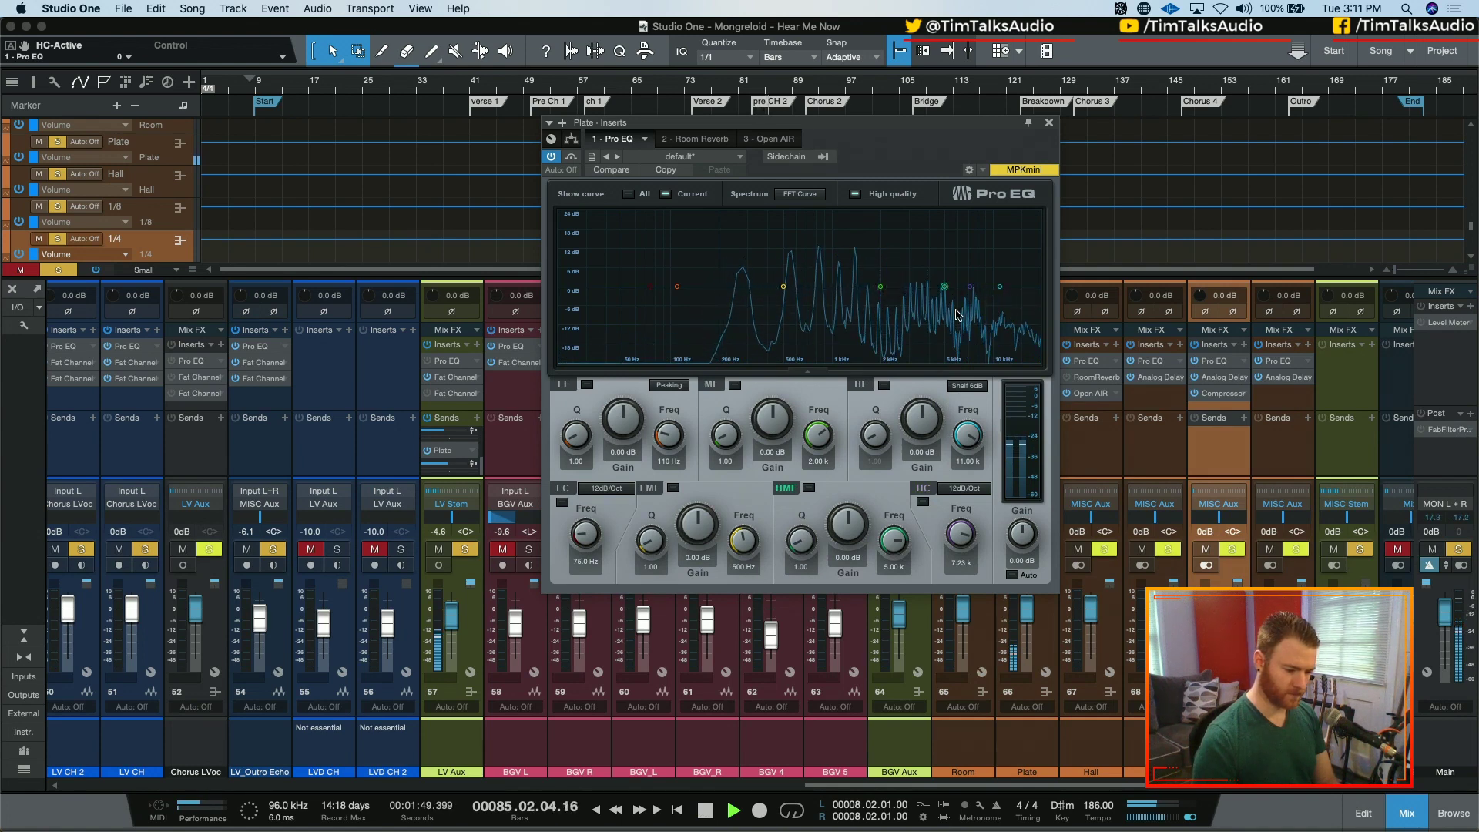
pyautogui.moveTo(799, 126); pyautogui.dragTo(663, 180)
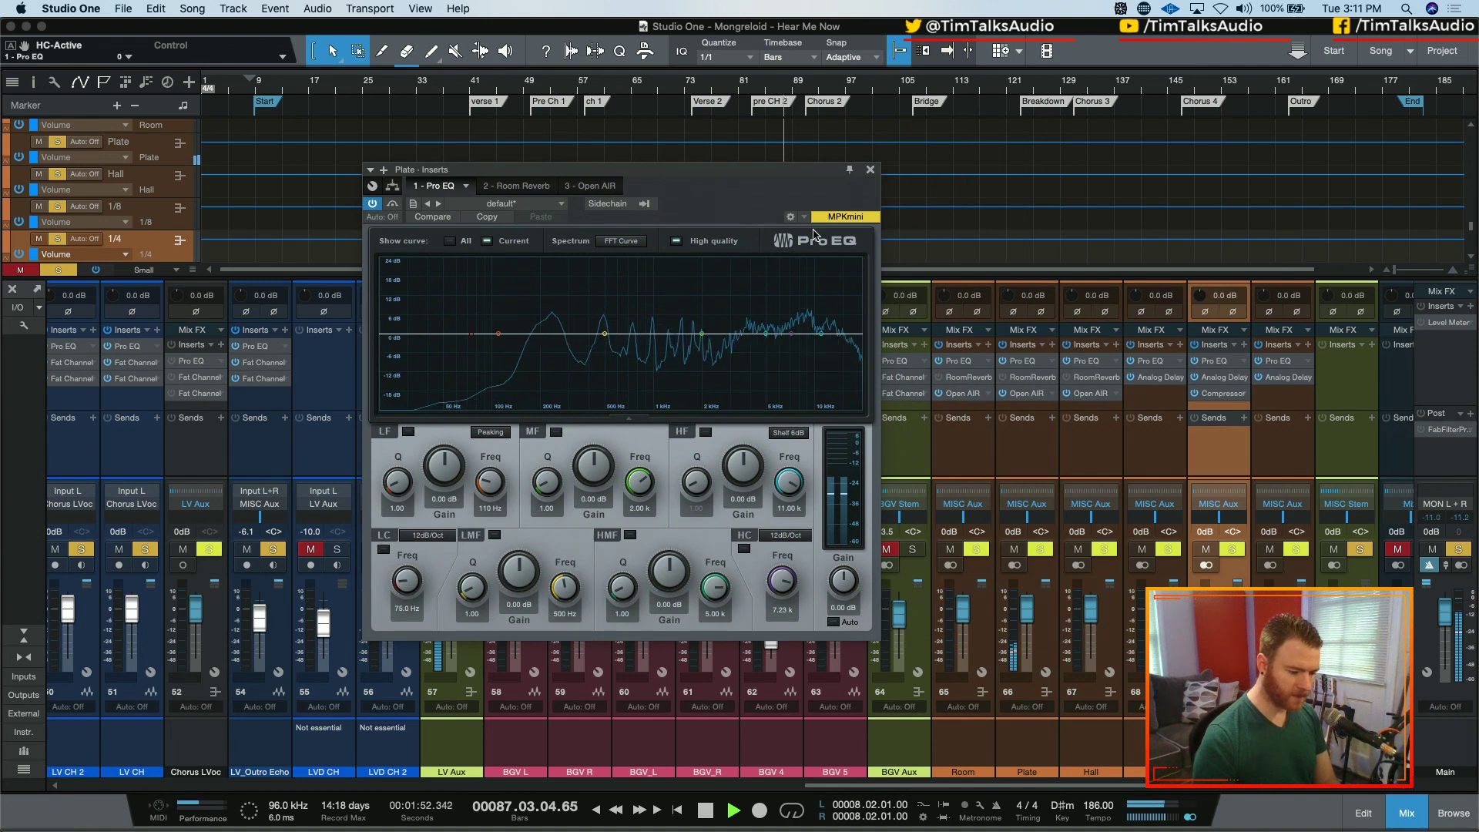
pyautogui.press('space')
pyautogui.click(785, 82)
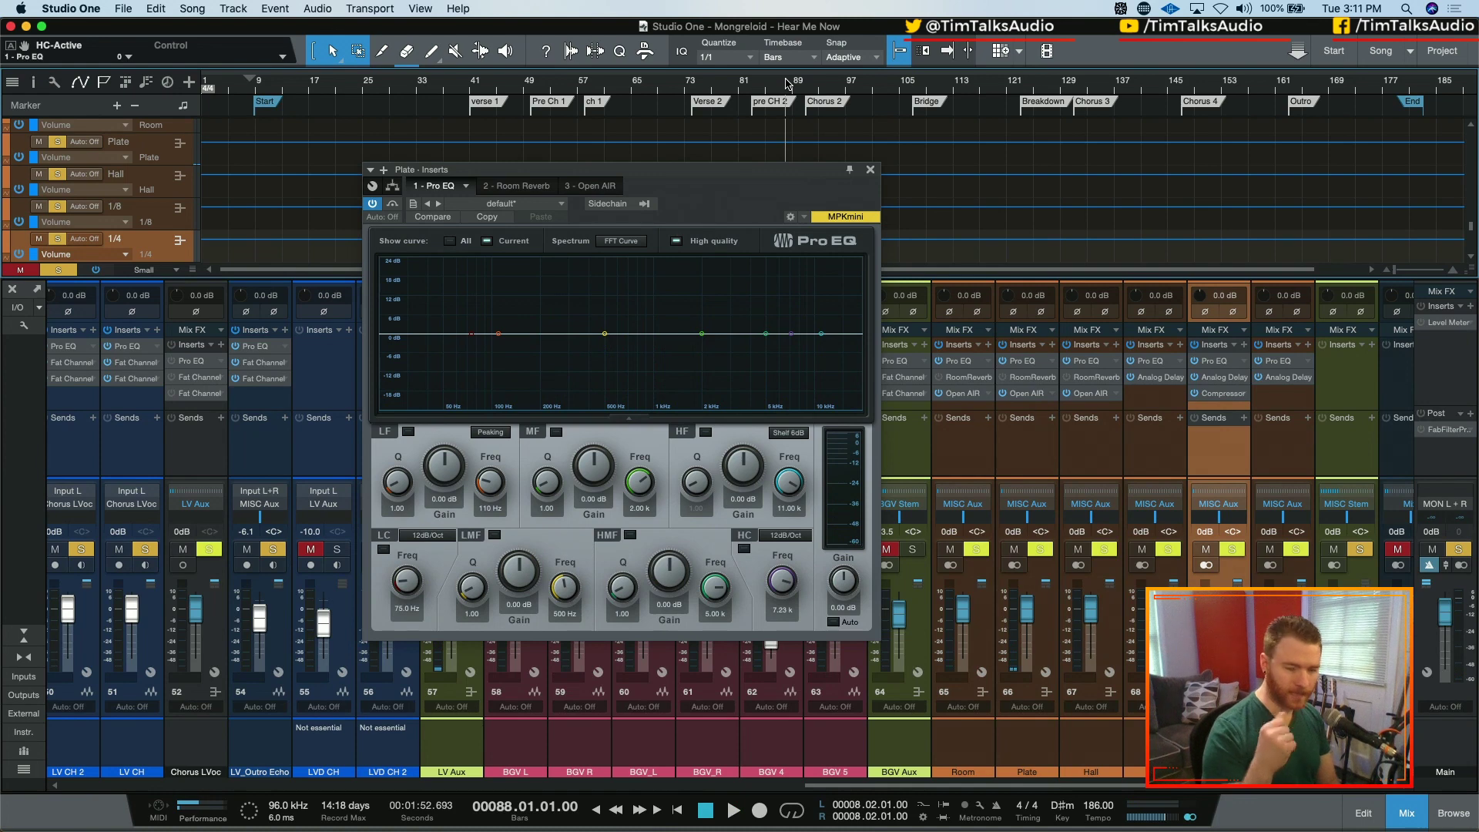
pyautogui.press('space')
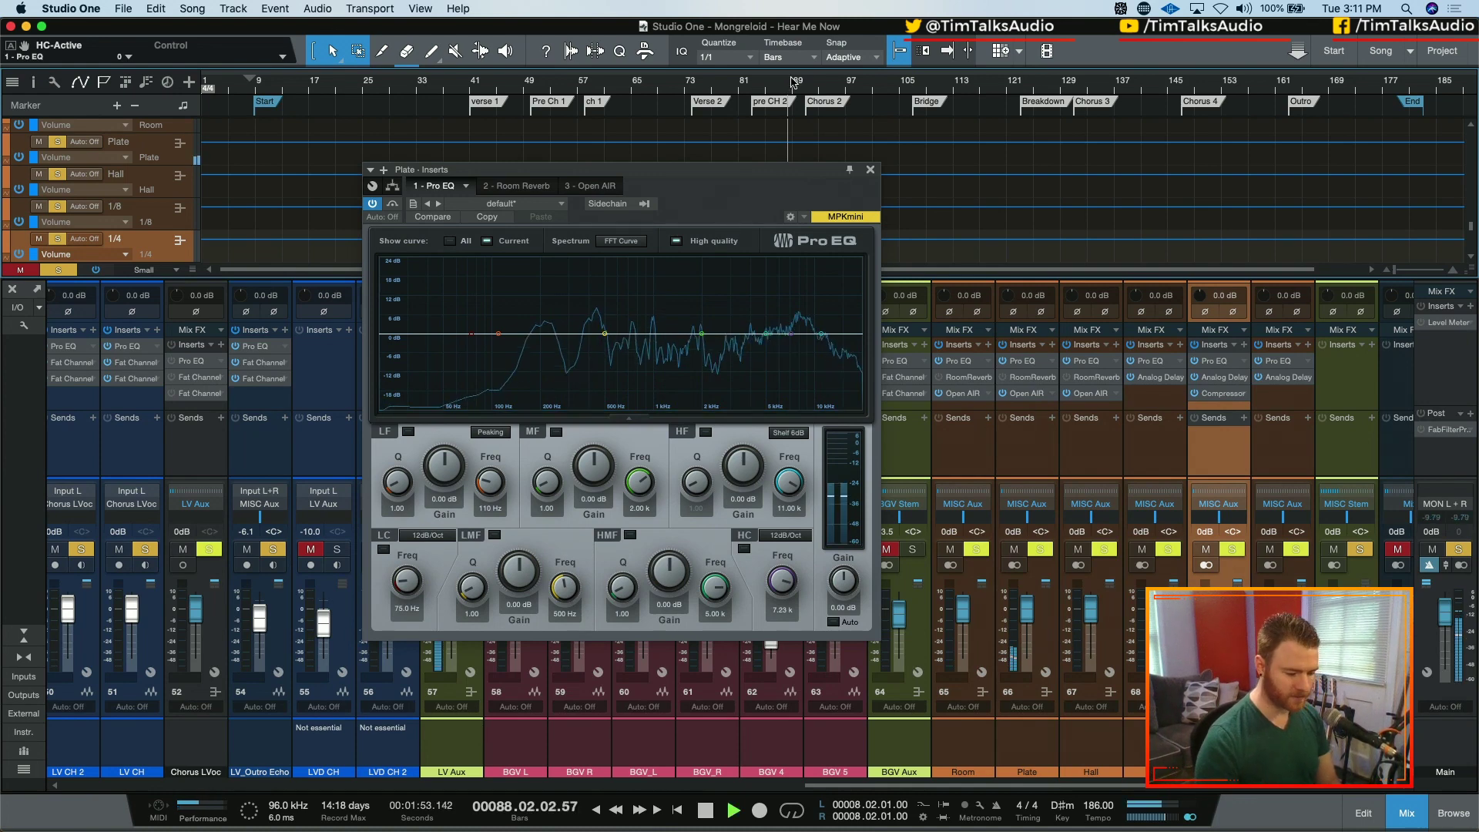
pyautogui.press('space')
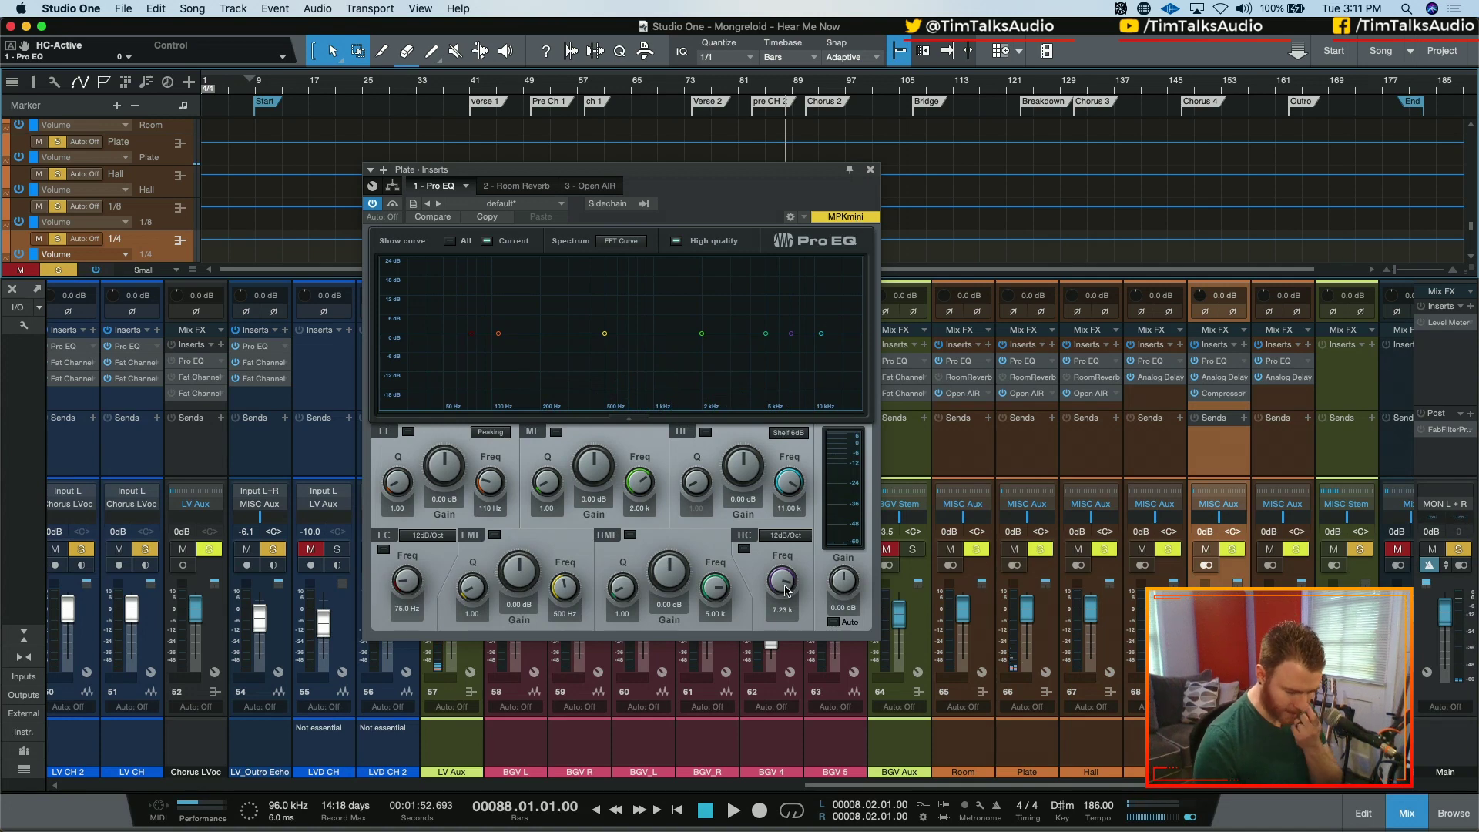
# - Filter the Plate channel with a high cut at 8.89 kHz and a low cut at about 490 Hz in Pro EQ
pyautogui.click(744, 548)
pyautogui.moveTo(776, 584); pyautogui.dragTo(774, 576)
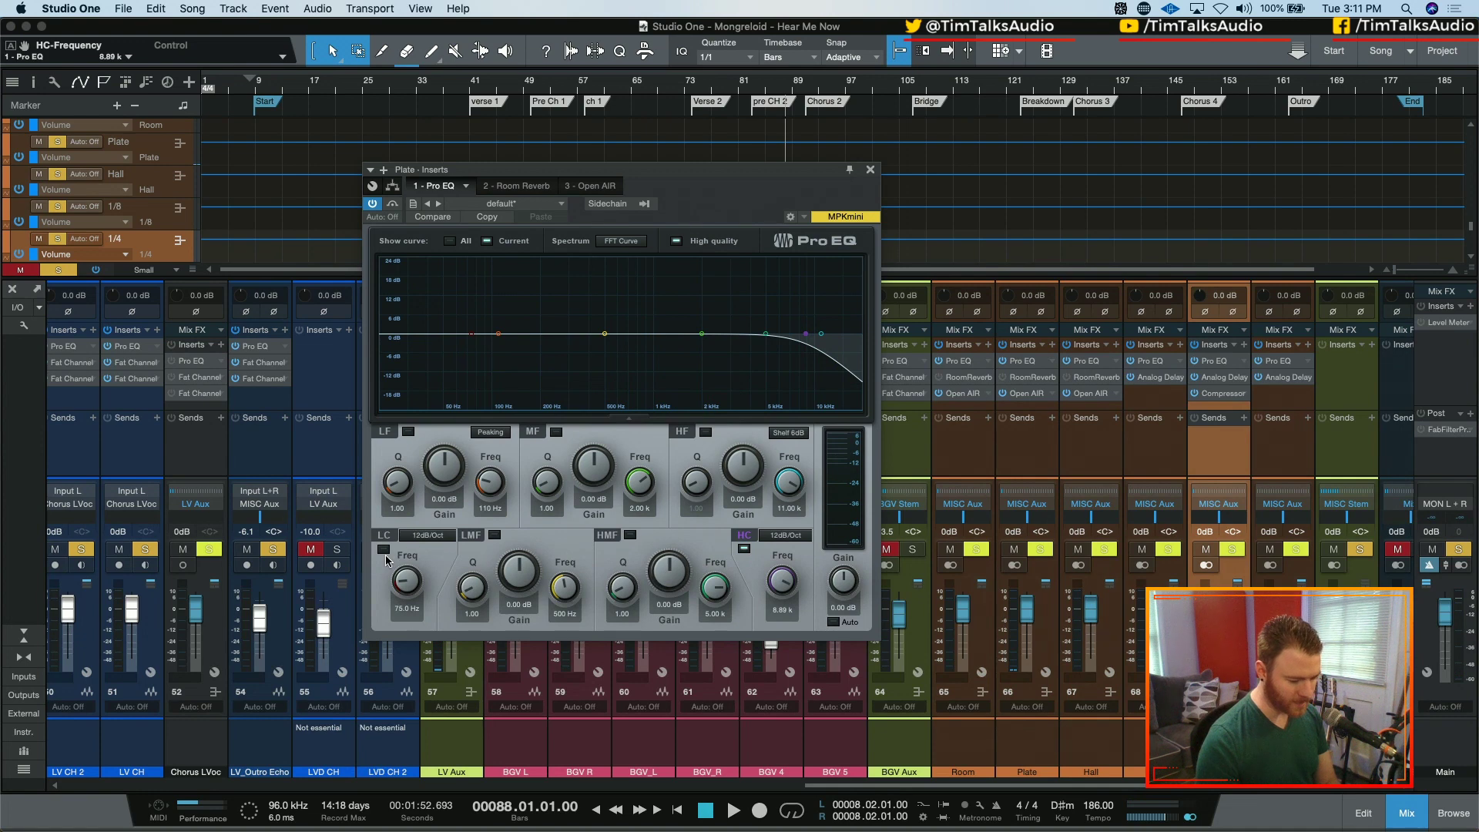
pyautogui.moveTo(394, 570)
pyautogui.mouseDown()
pyautogui.moveTo(401, 528)
pyautogui.moveTo(406, 597)
pyautogui.mouseUp()
pyautogui.press('space')
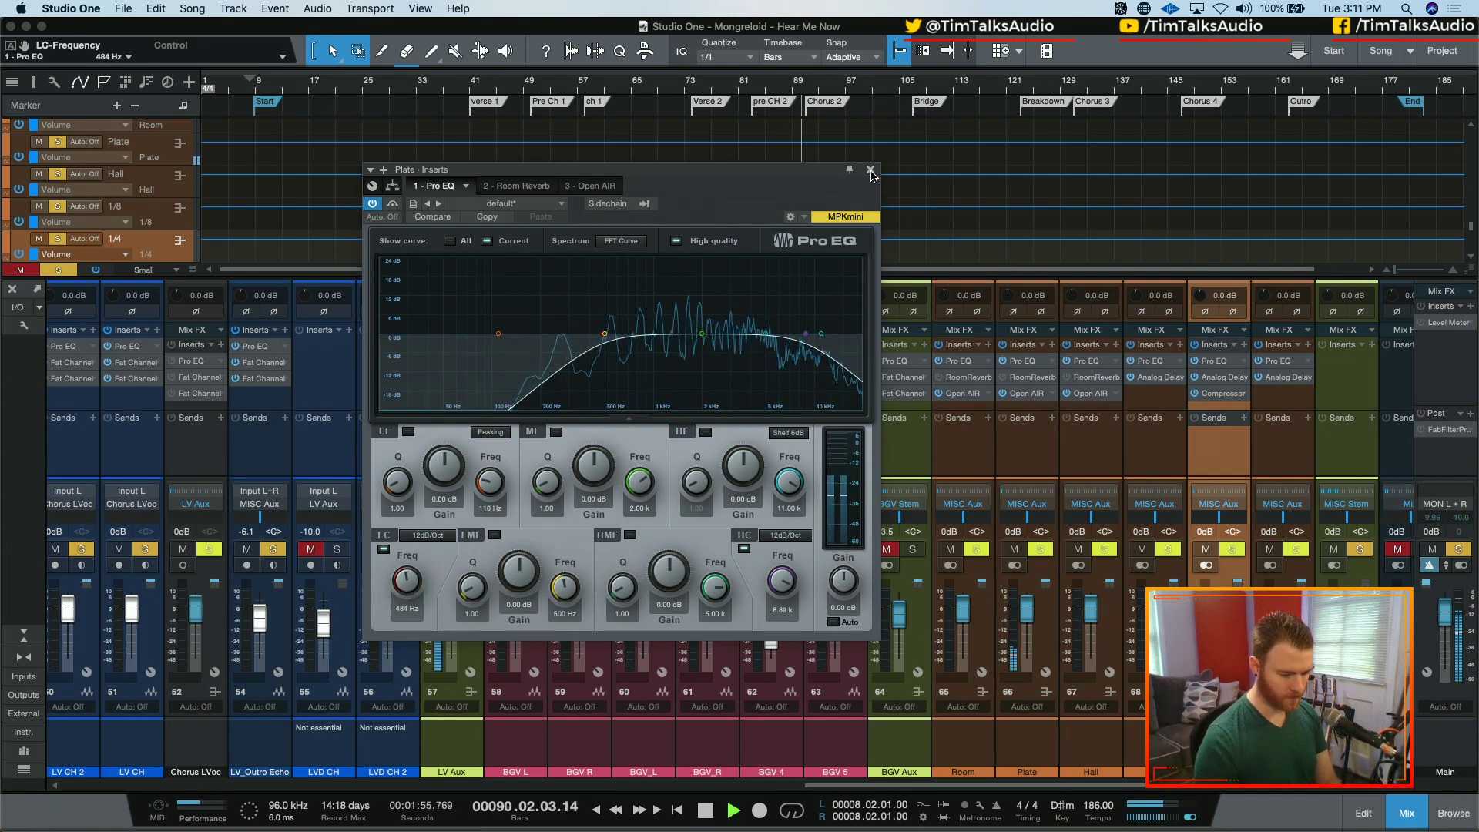
# - Clear the vocal solos to hear the full mix and open Plate's Open AIR in place of its Pro EQ
pyautogui.press('super+w')
pyautogui.hotkey('shift', 's')
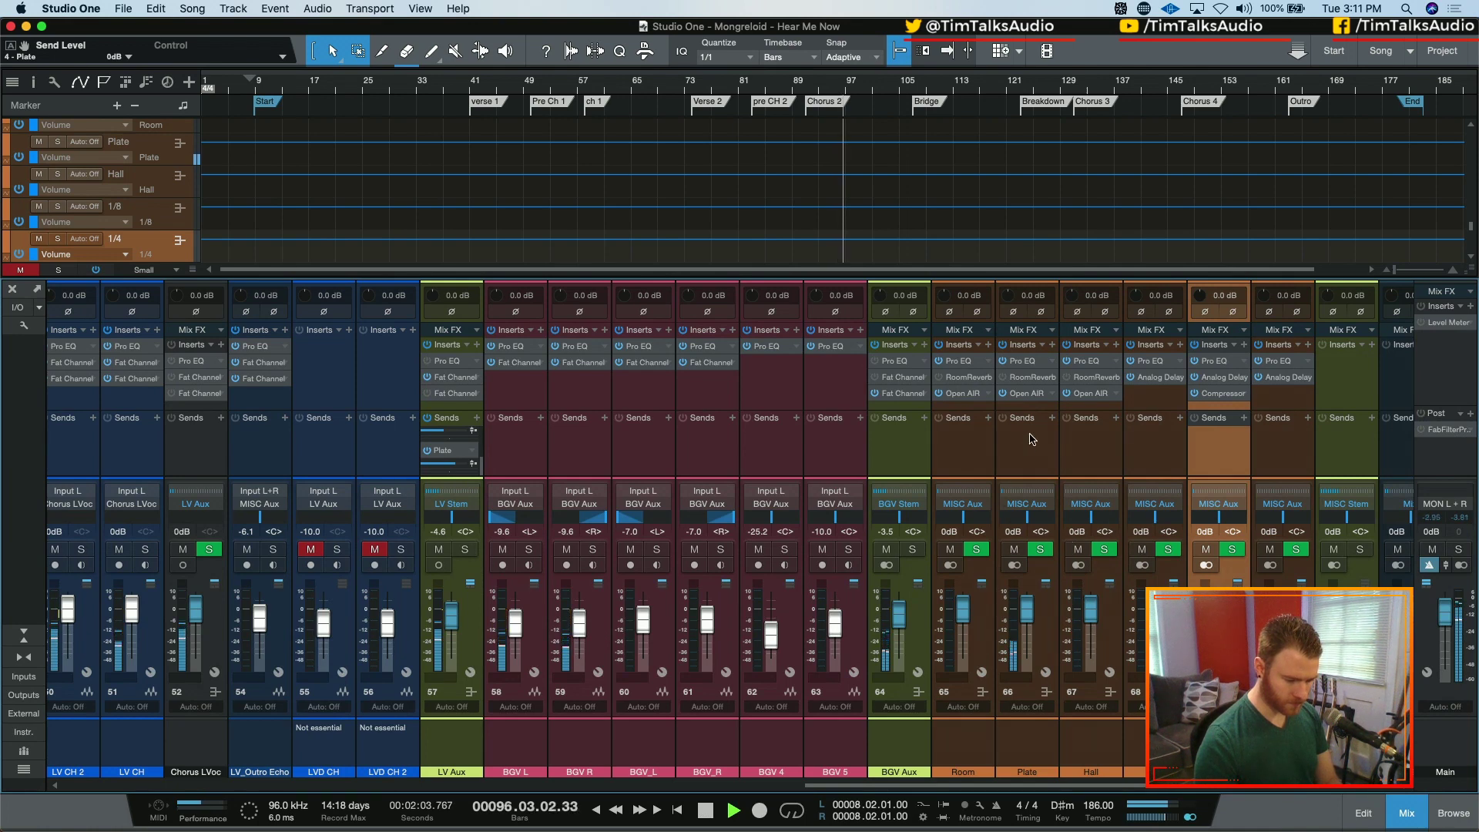
pyautogui.click(1020, 393)
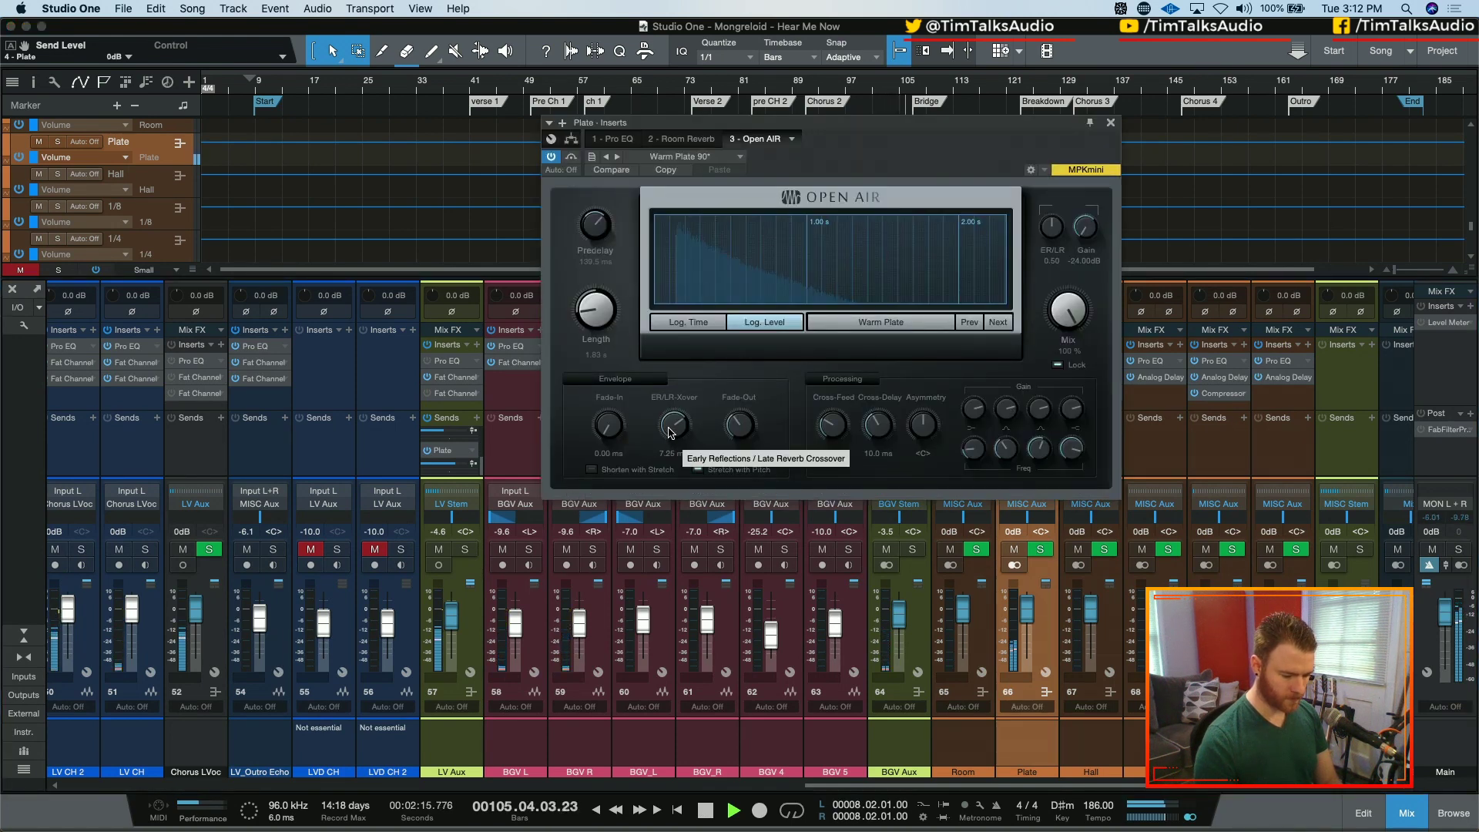
pyautogui.press('space')
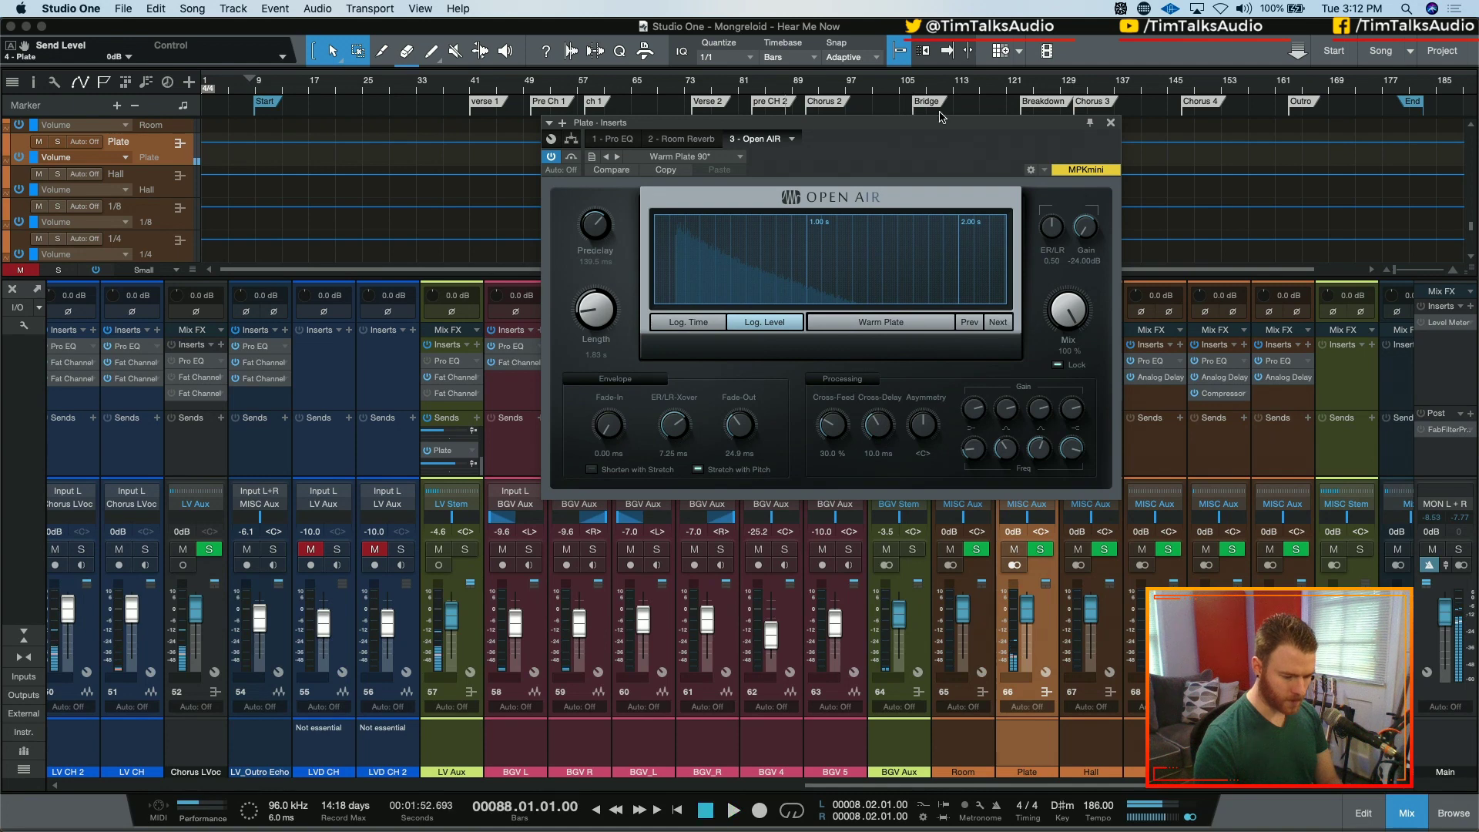
# - Move the Open AIR window below the timeline and audition the plate in the mix from bar 105
pyautogui.moveTo(930, 148); pyautogui.dragTo(930, 187)
pyautogui.click(931, 116)
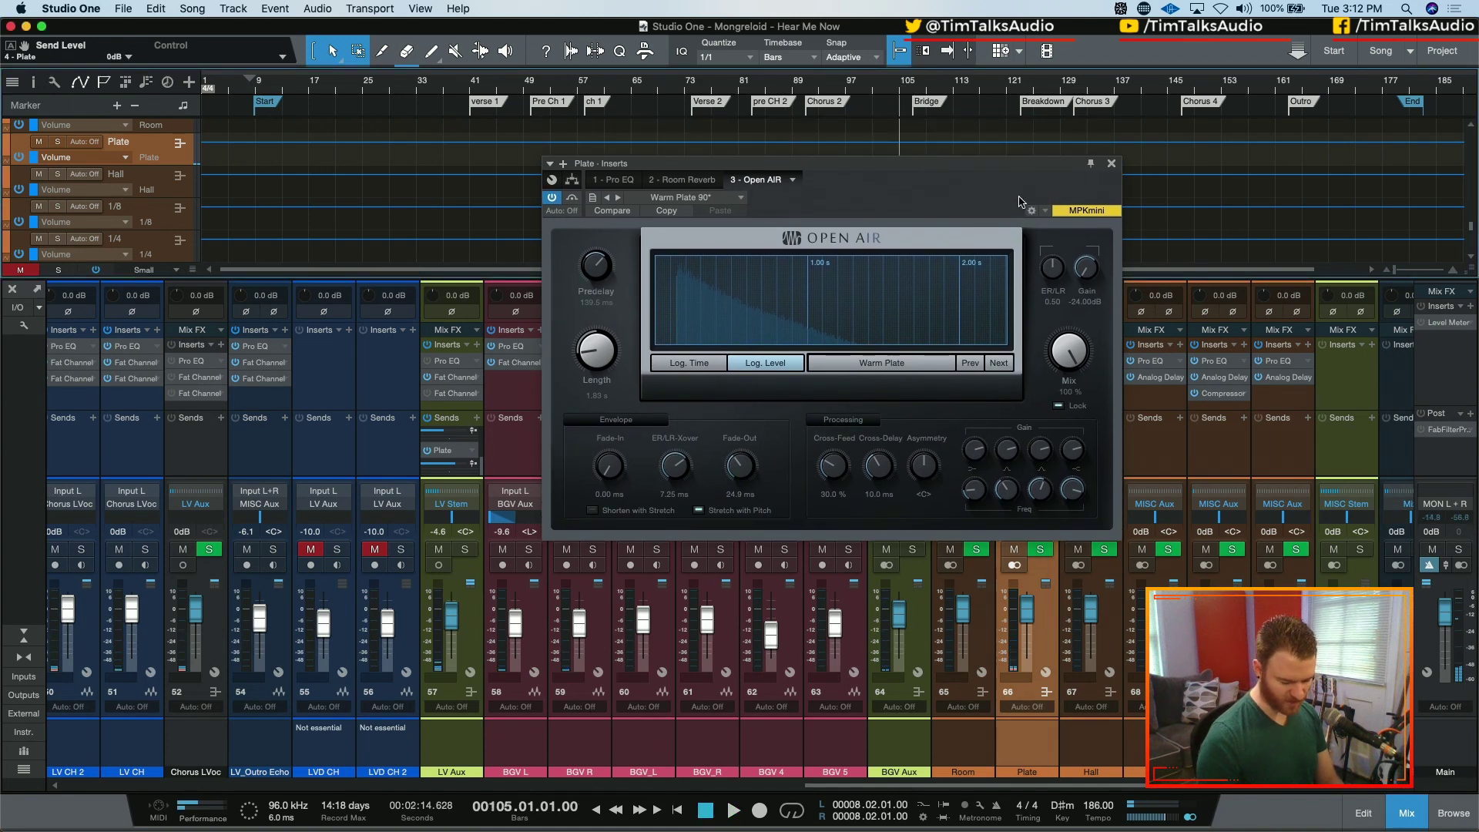
pyautogui.press('space')
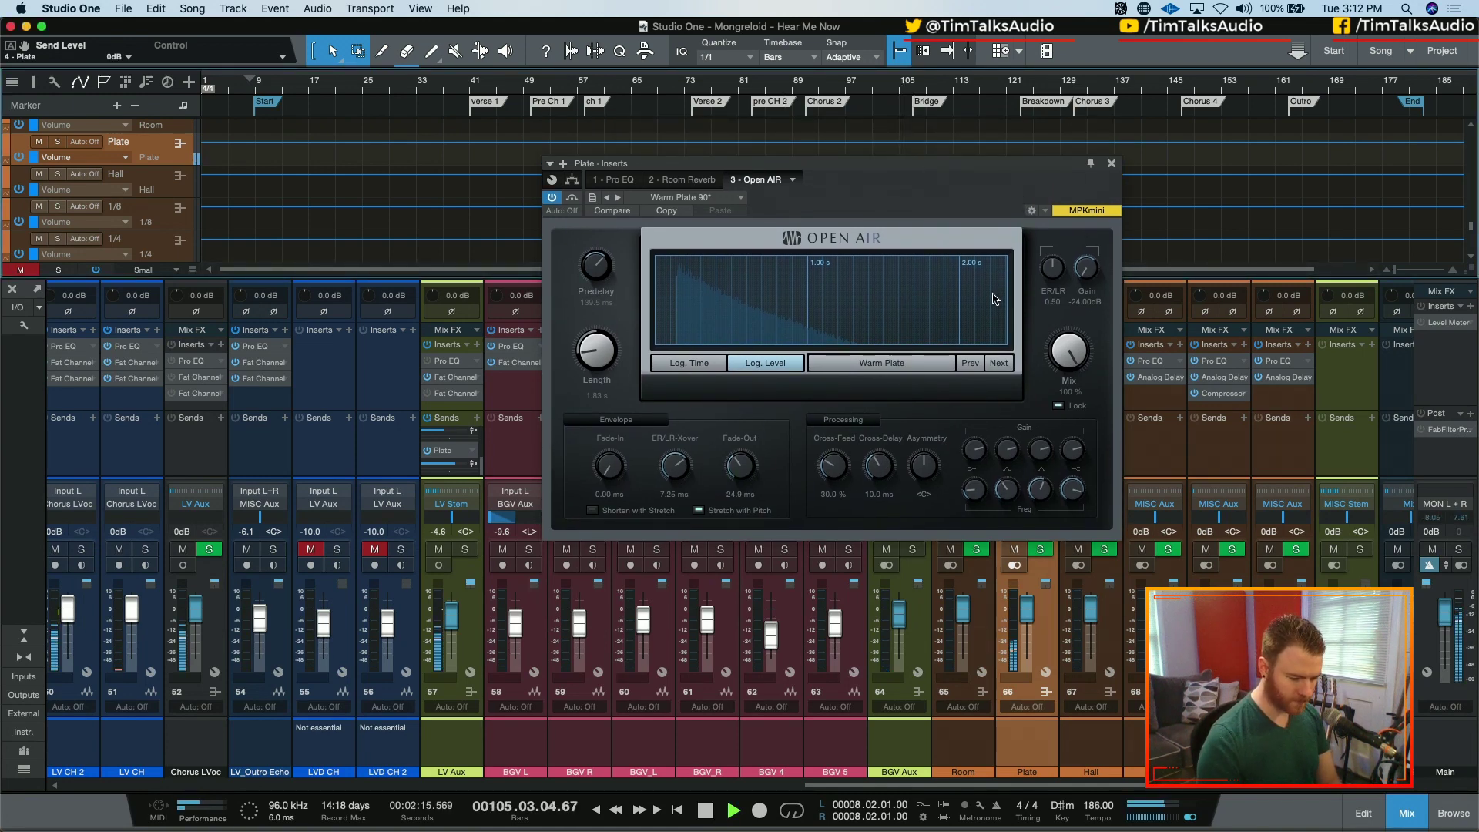
pyautogui.press('space')
# - Shorten the Plate reverb's length to 1.30 s and its predelay to 108 ms while auditioning from bar 105
pyautogui.moveTo(597, 346); pyautogui.dragTo(597, 350)
pyautogui.press('space')
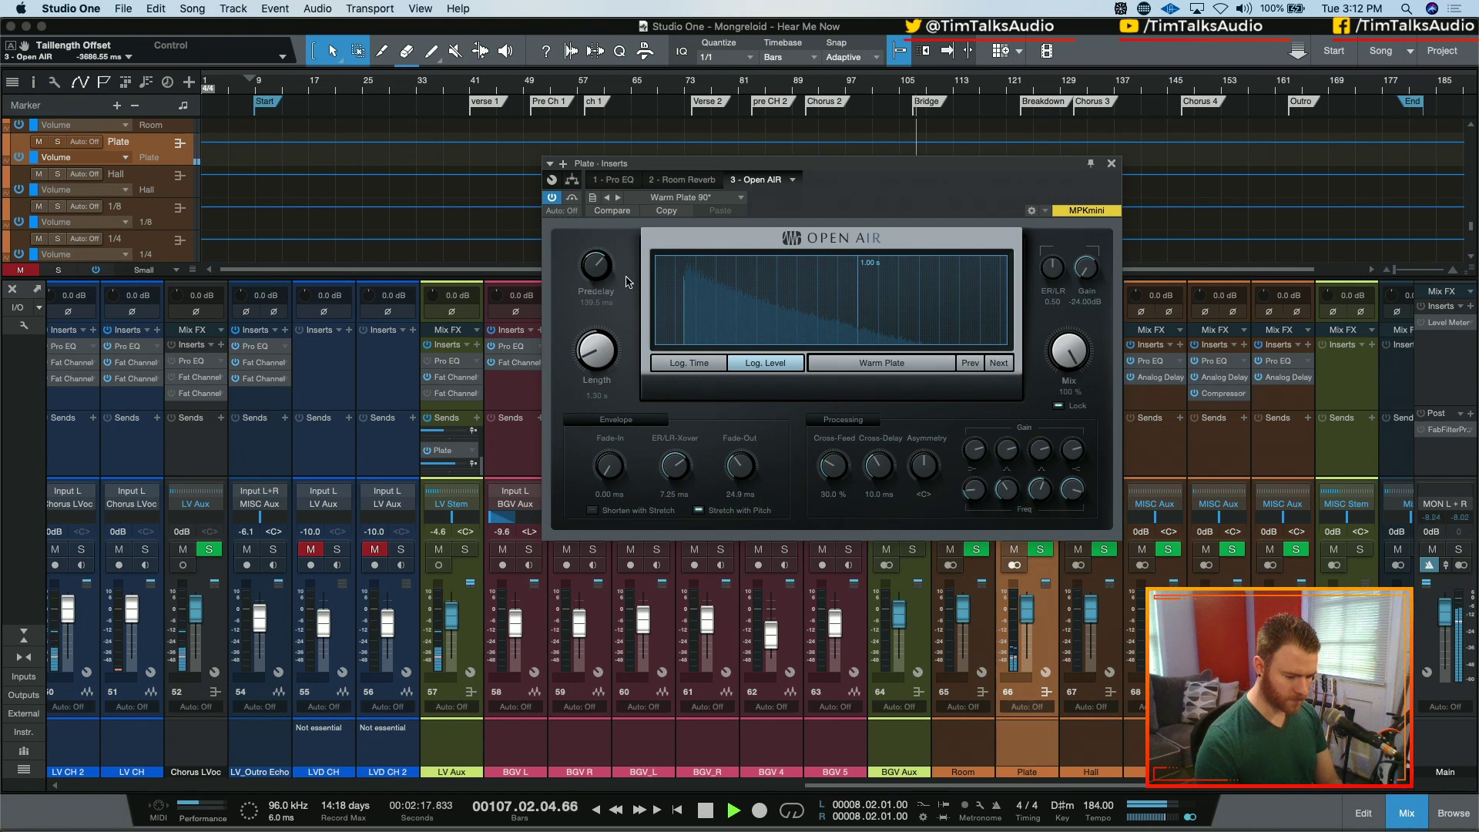
pyautogui.press('space')
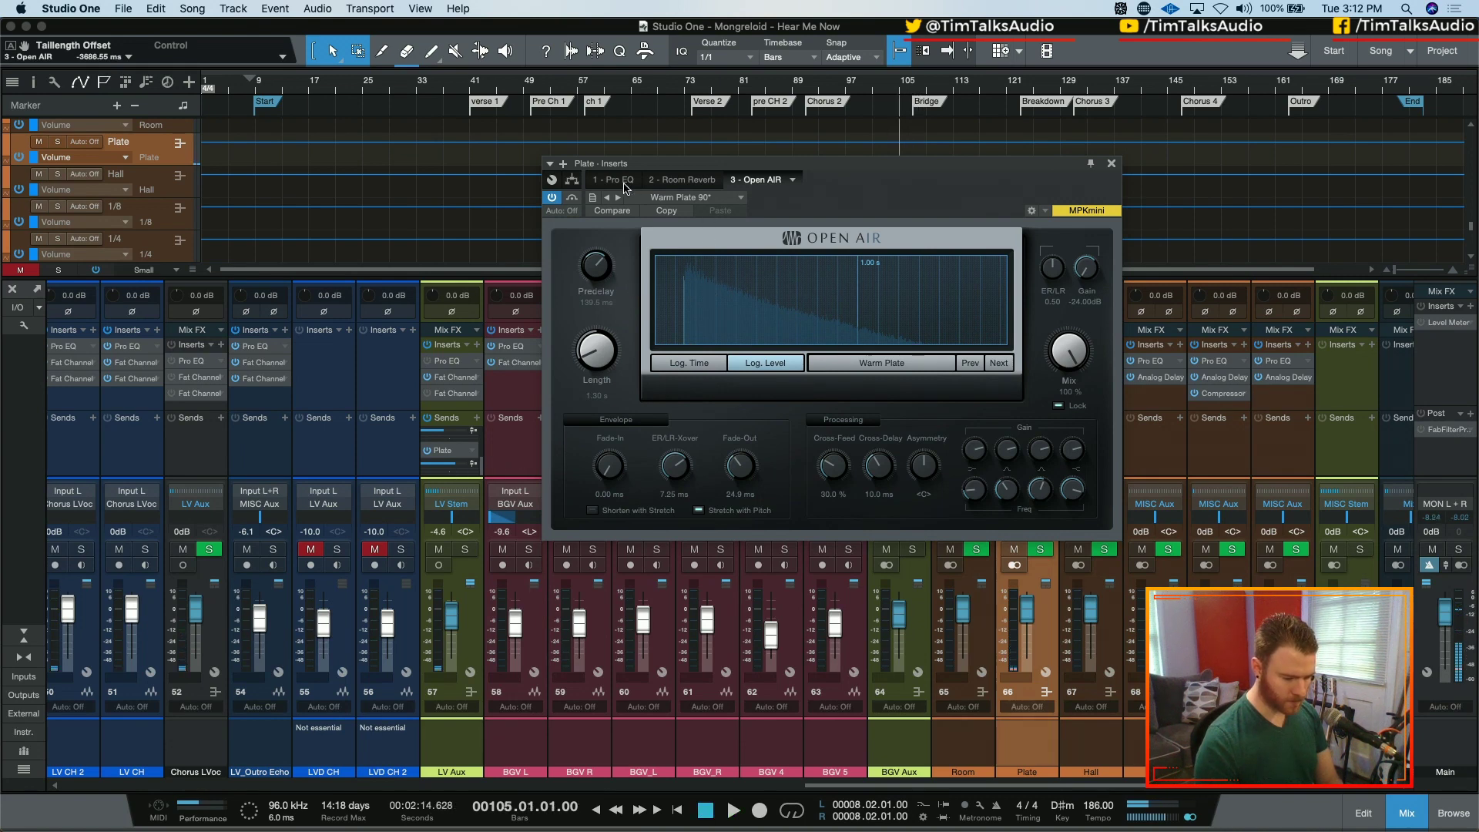
pyautogui.press('space')
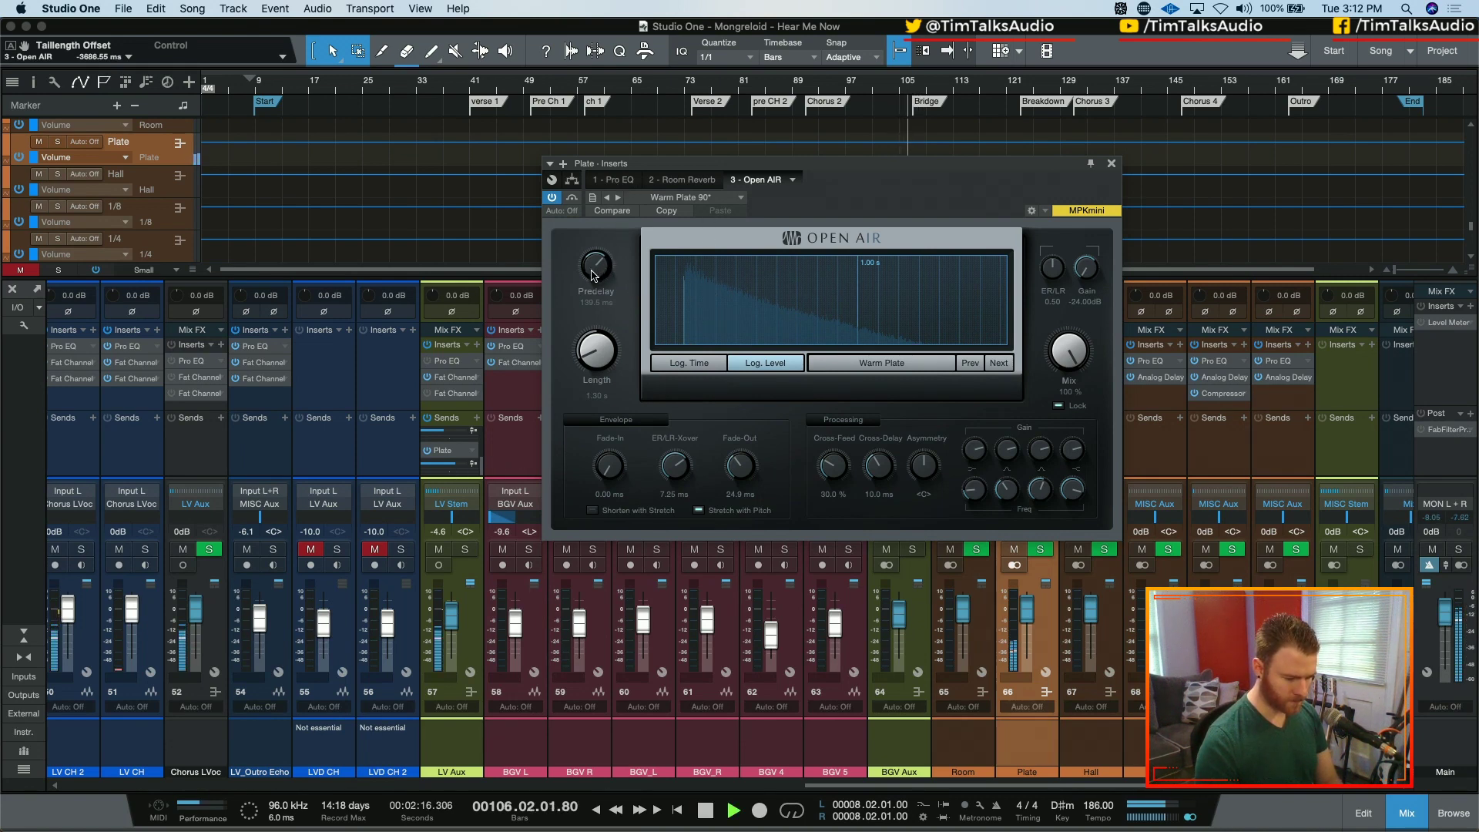
pyautogui.moveTo(594, 275); pyautogui.dragTo(592, 282)
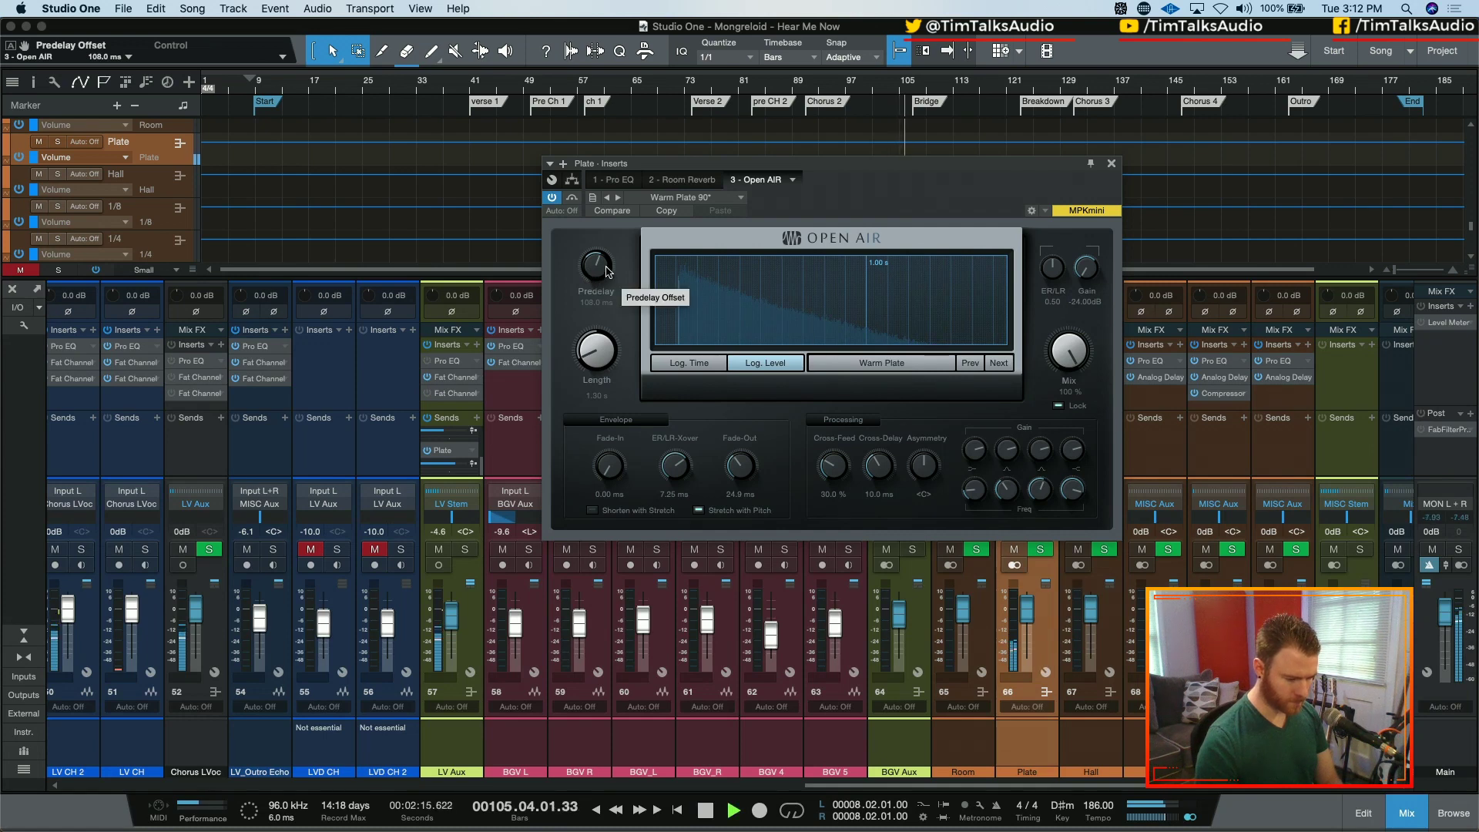
pyautogui.press('space')
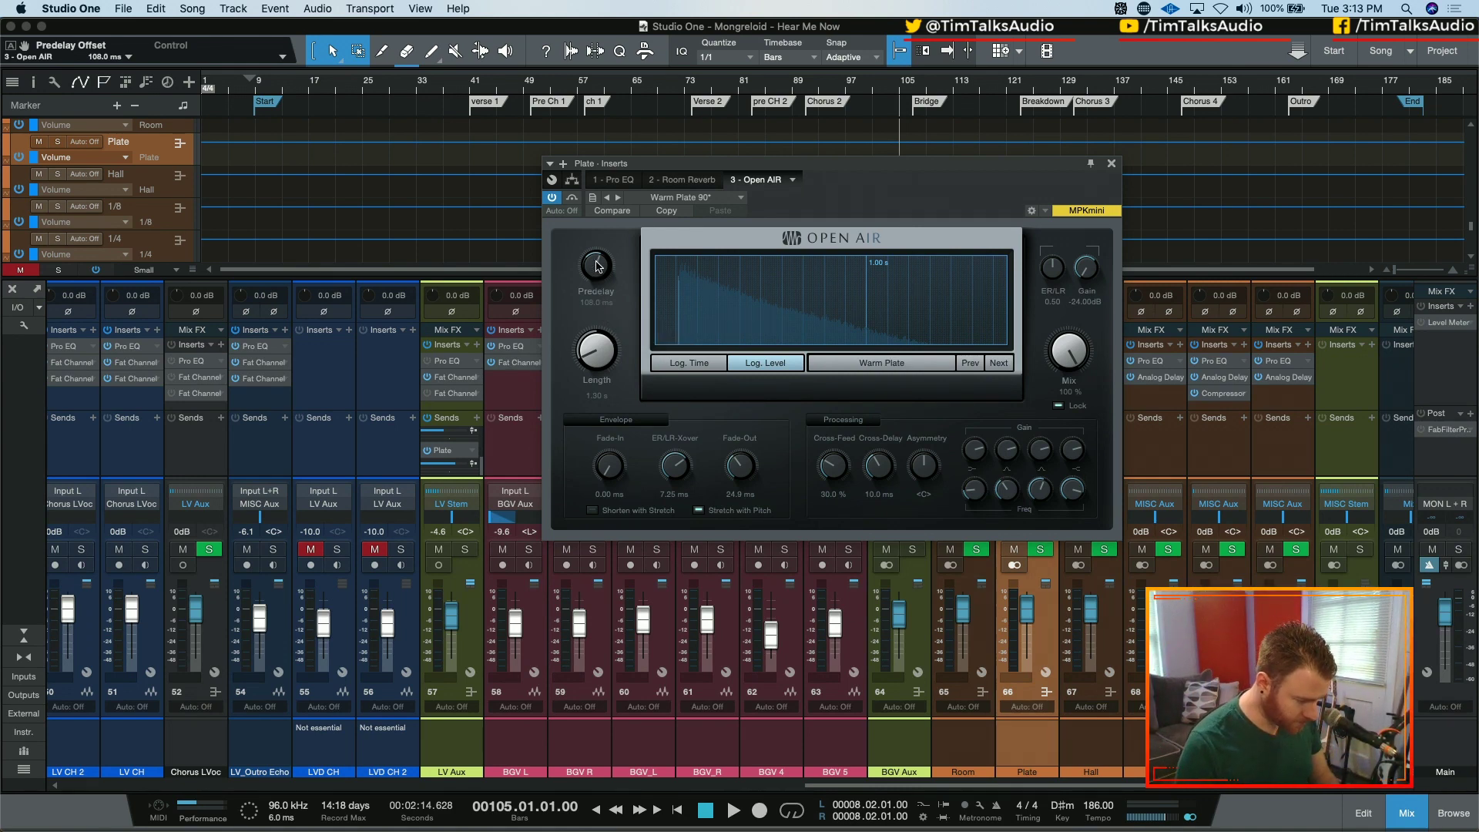
# - Raise the Plate reverb's predelay to 160.5 ms and audition it in the mix from bar 105
pyautogui.scroll(5, 597, 265)
pyautogui.scroll(15, 597, 265)
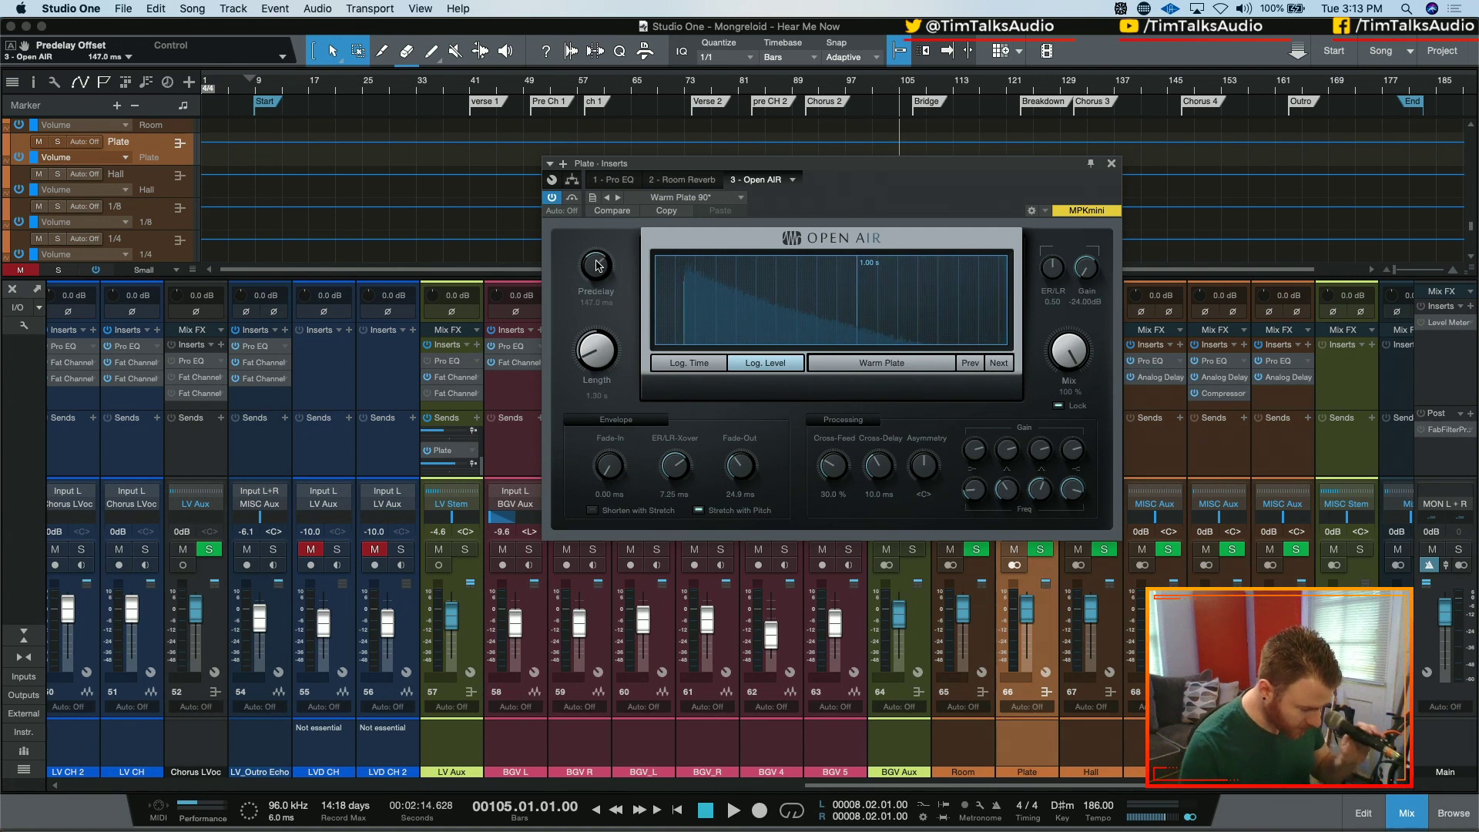
pyautogui.scroll(9, 597, 265)
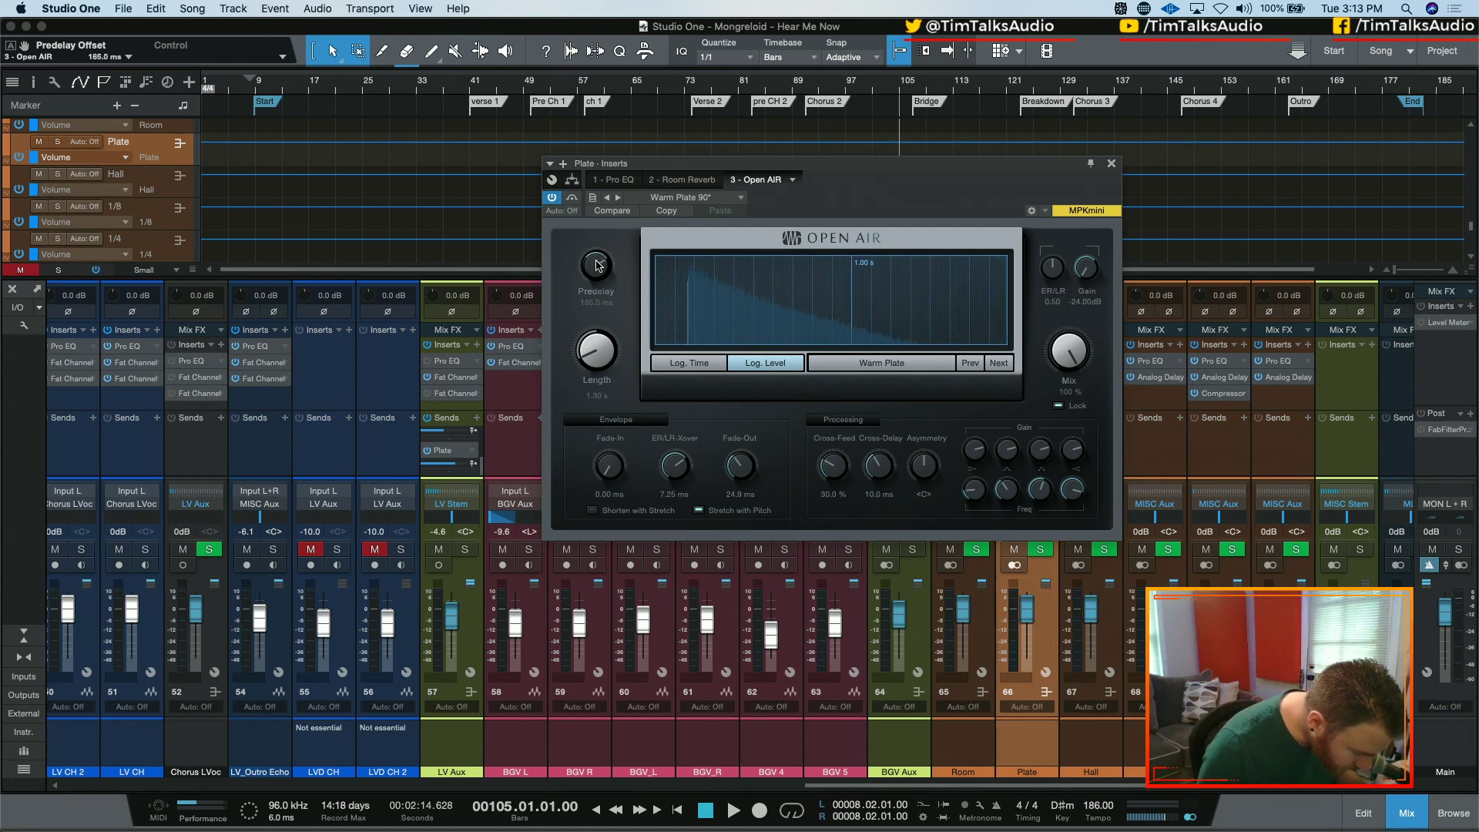
pyautogui.scroll(-3, 597, 265)
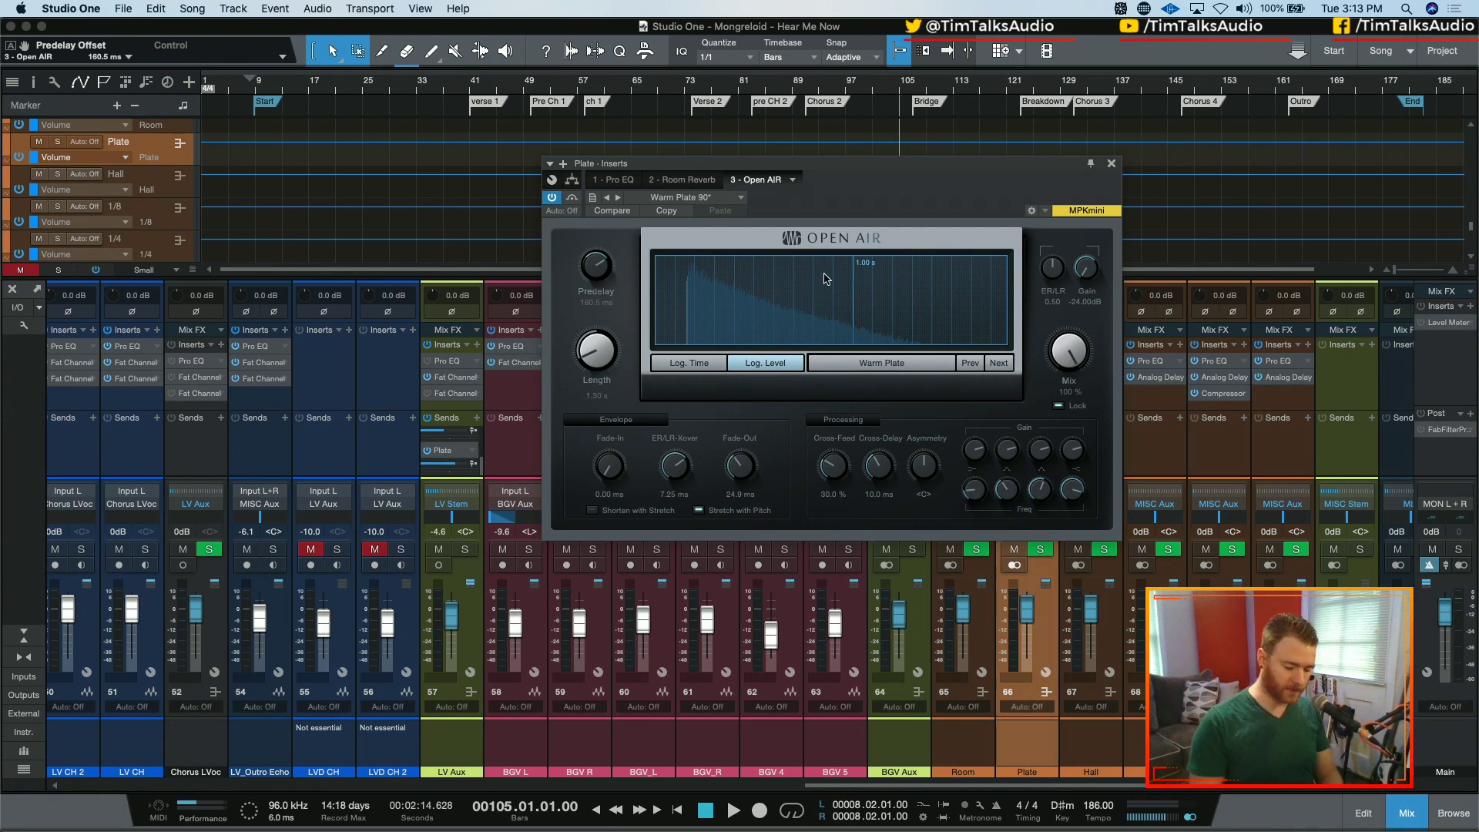
pyautogui.press('space')
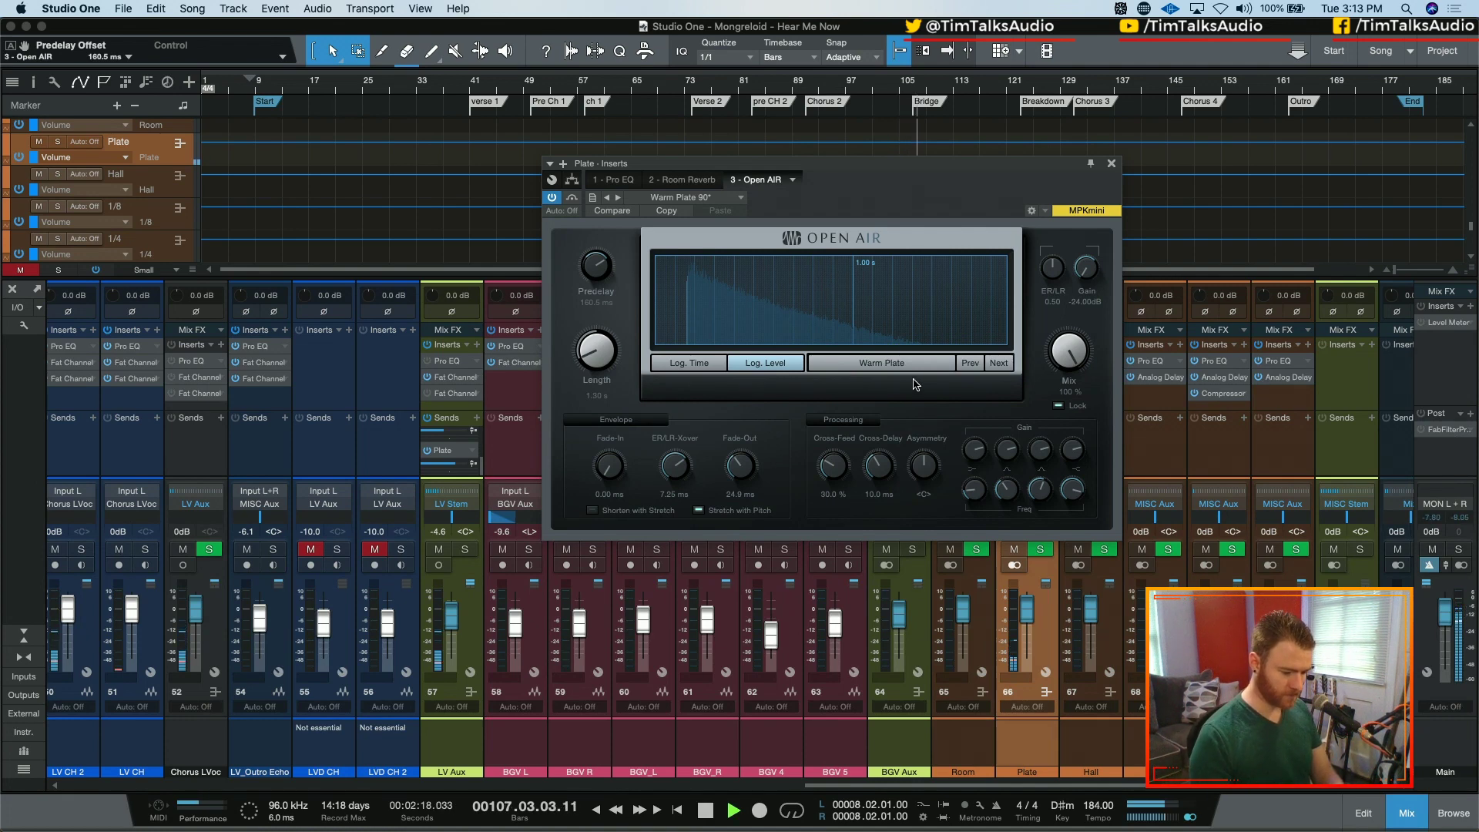
pyautogui.press('space')
pyautogui.press('space')
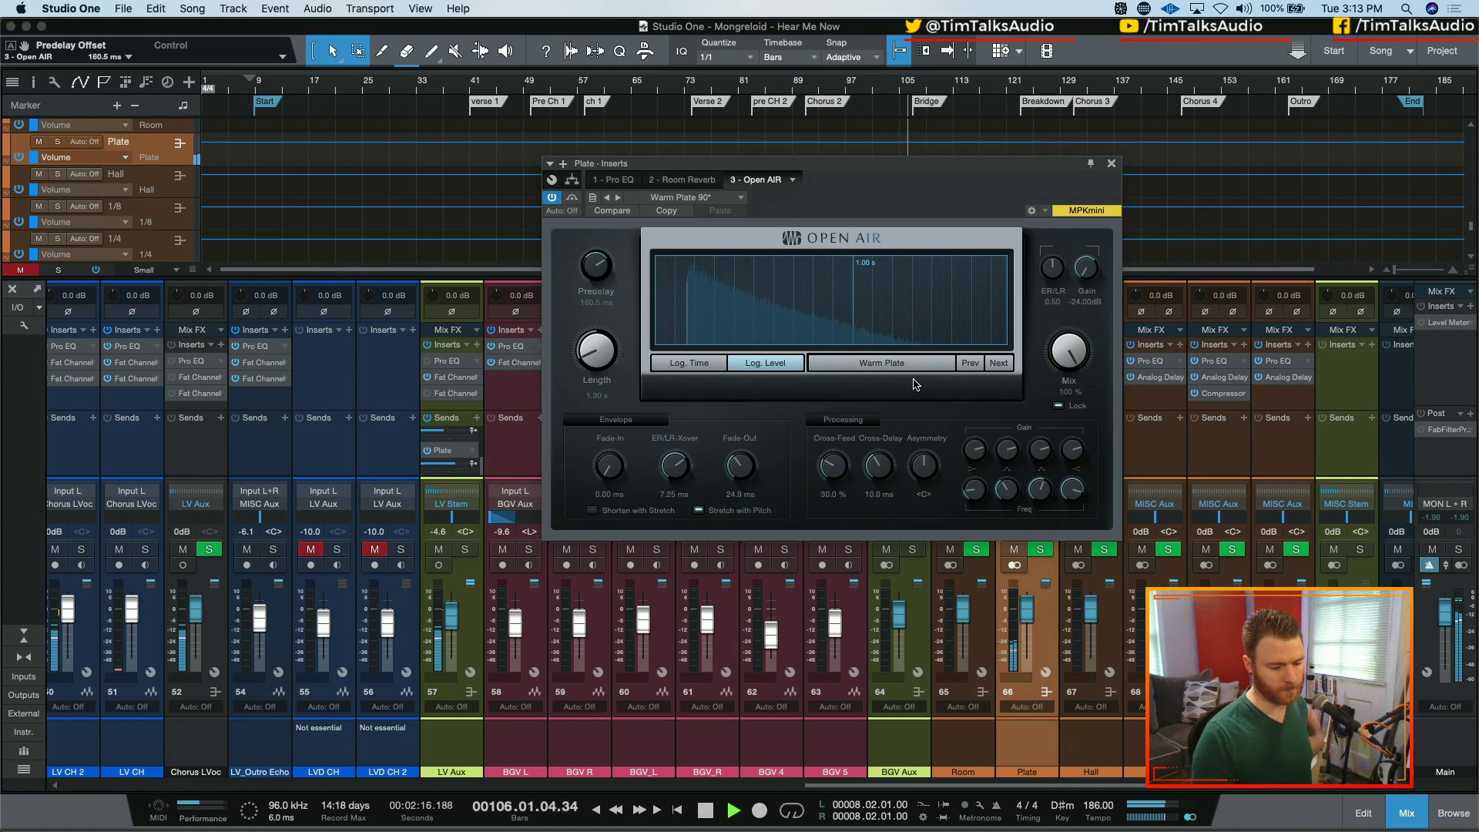
# - Close Plate's Open AIR window, stop playback, and add another effect send to LV Aux
pyautogui.click(1112, 164)
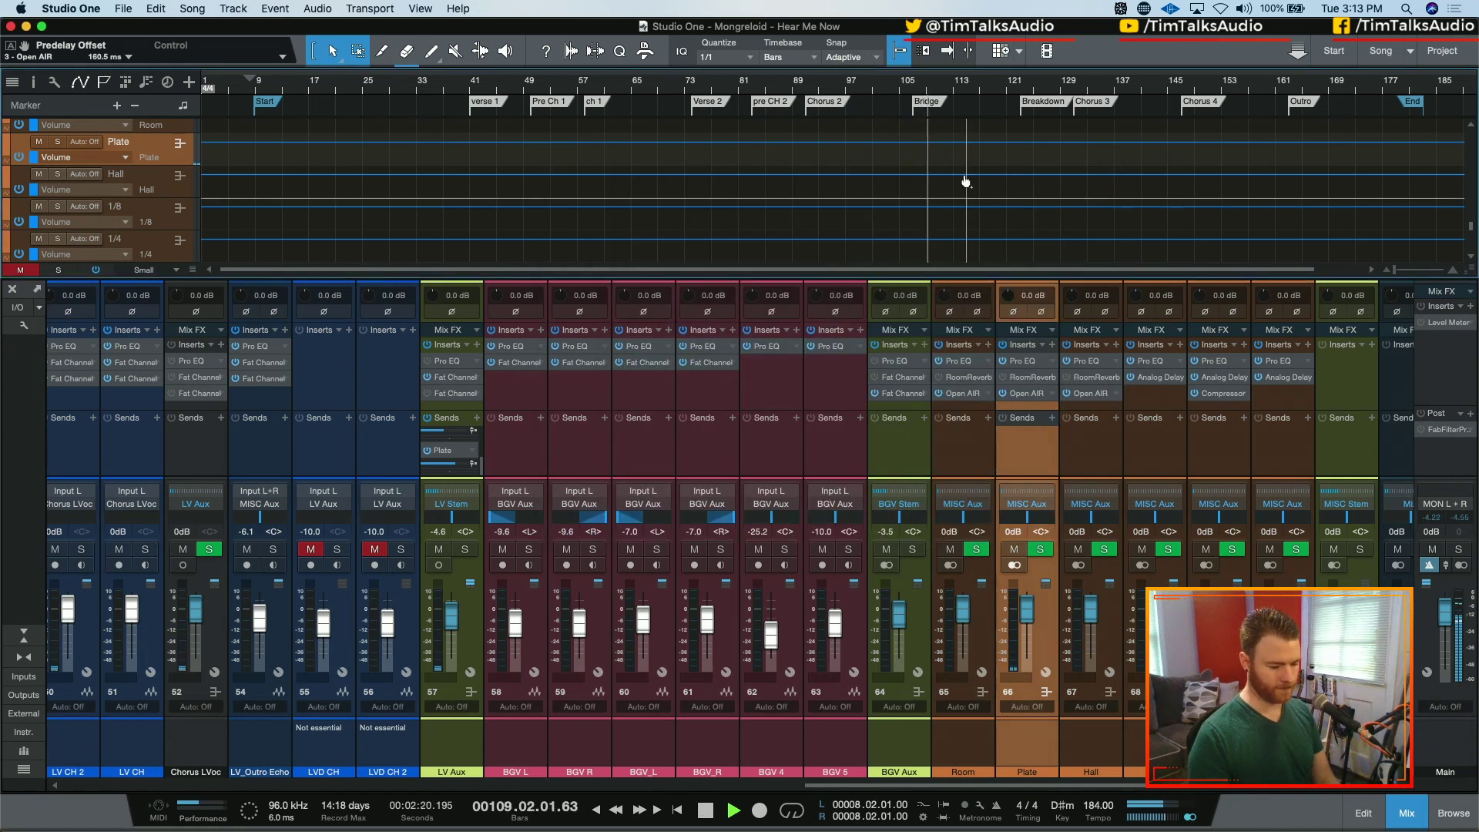
pyautogui.press('space')
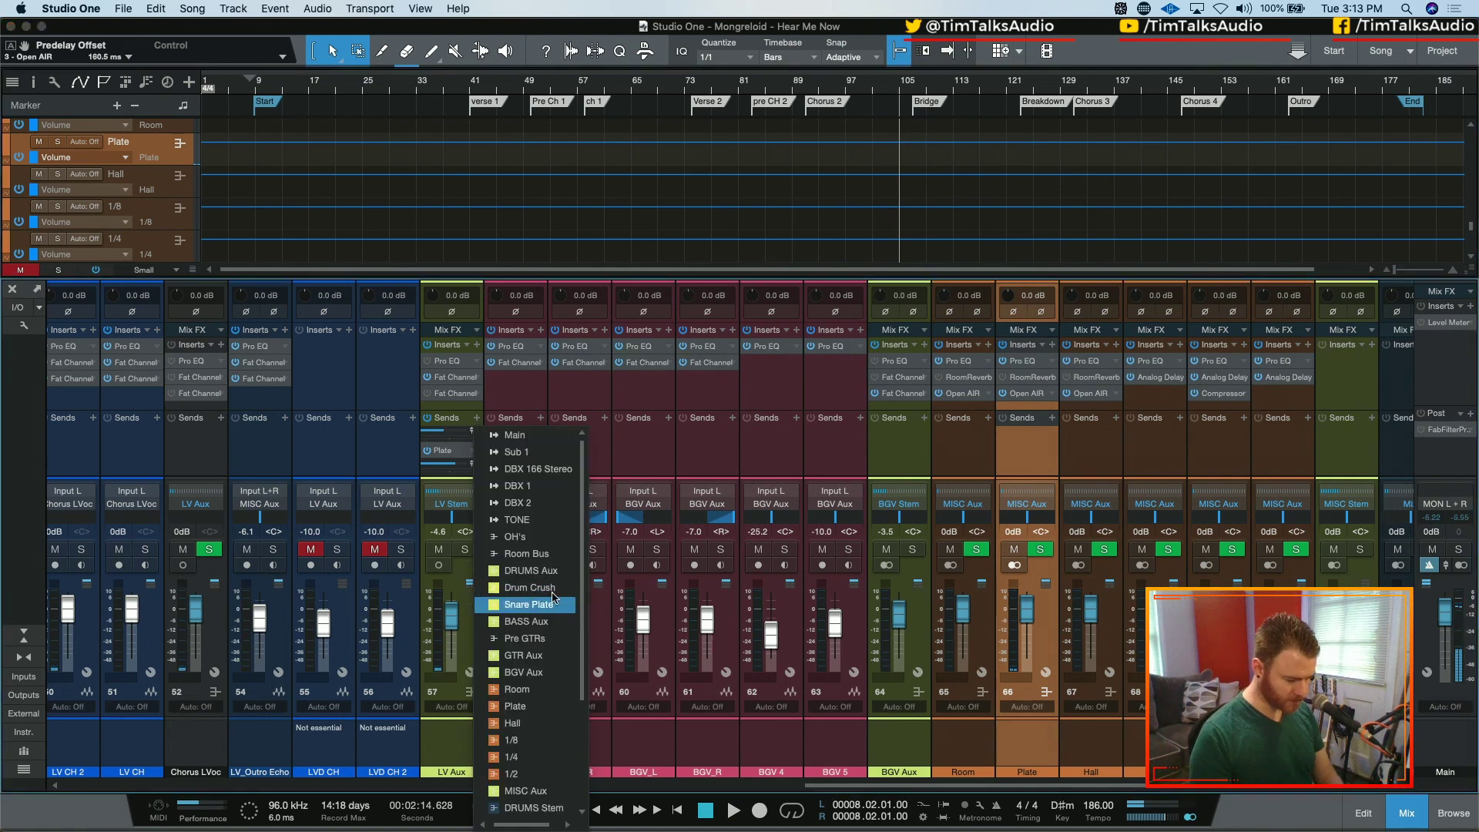
pyautogui.click(475, 417)
pyautogui.click(516, 531)
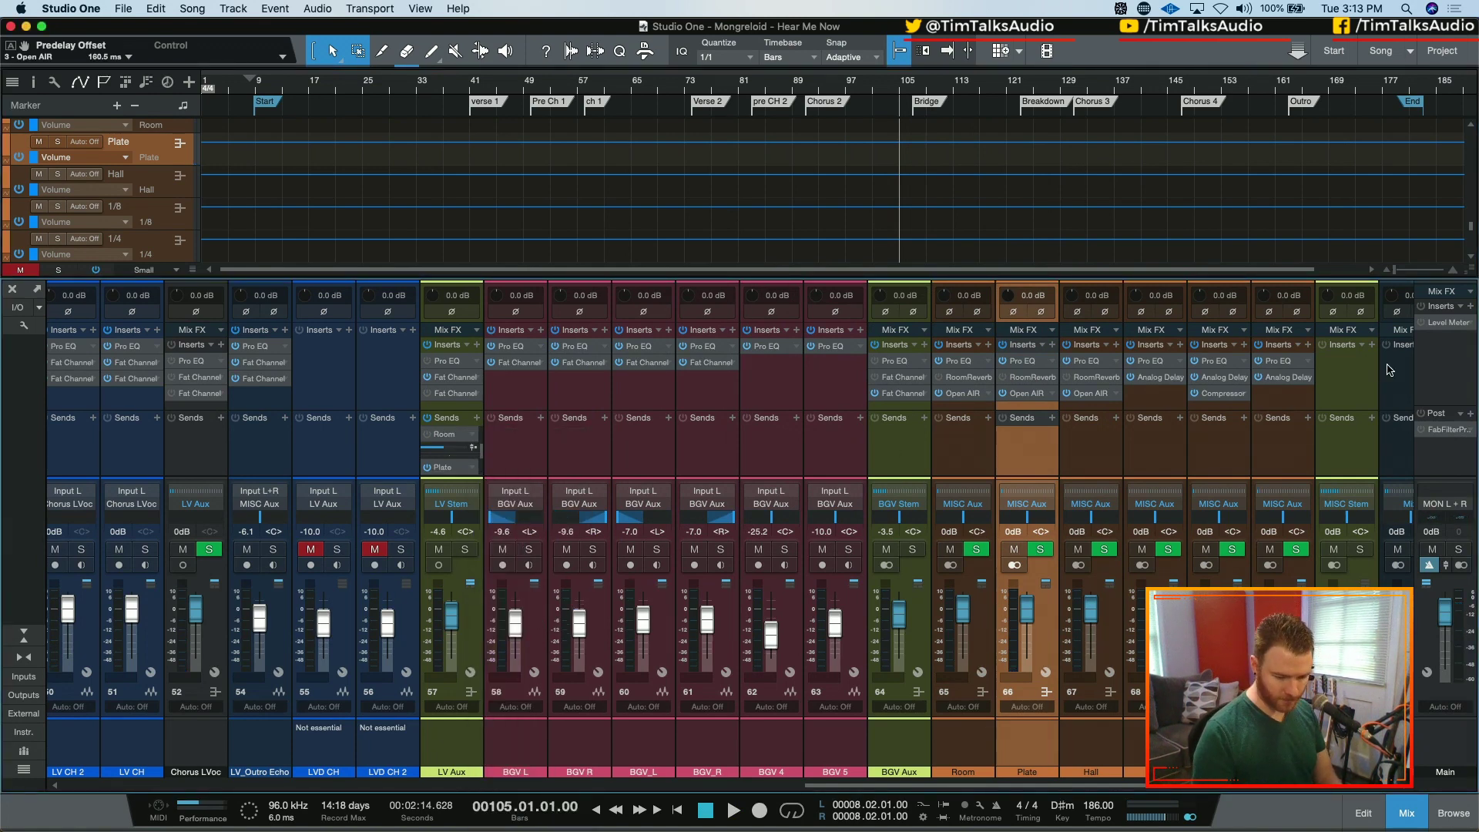
# - Add a Groove Delay to the inserts of the 1/2 delay channel
pyautogui.click(1296, 403)
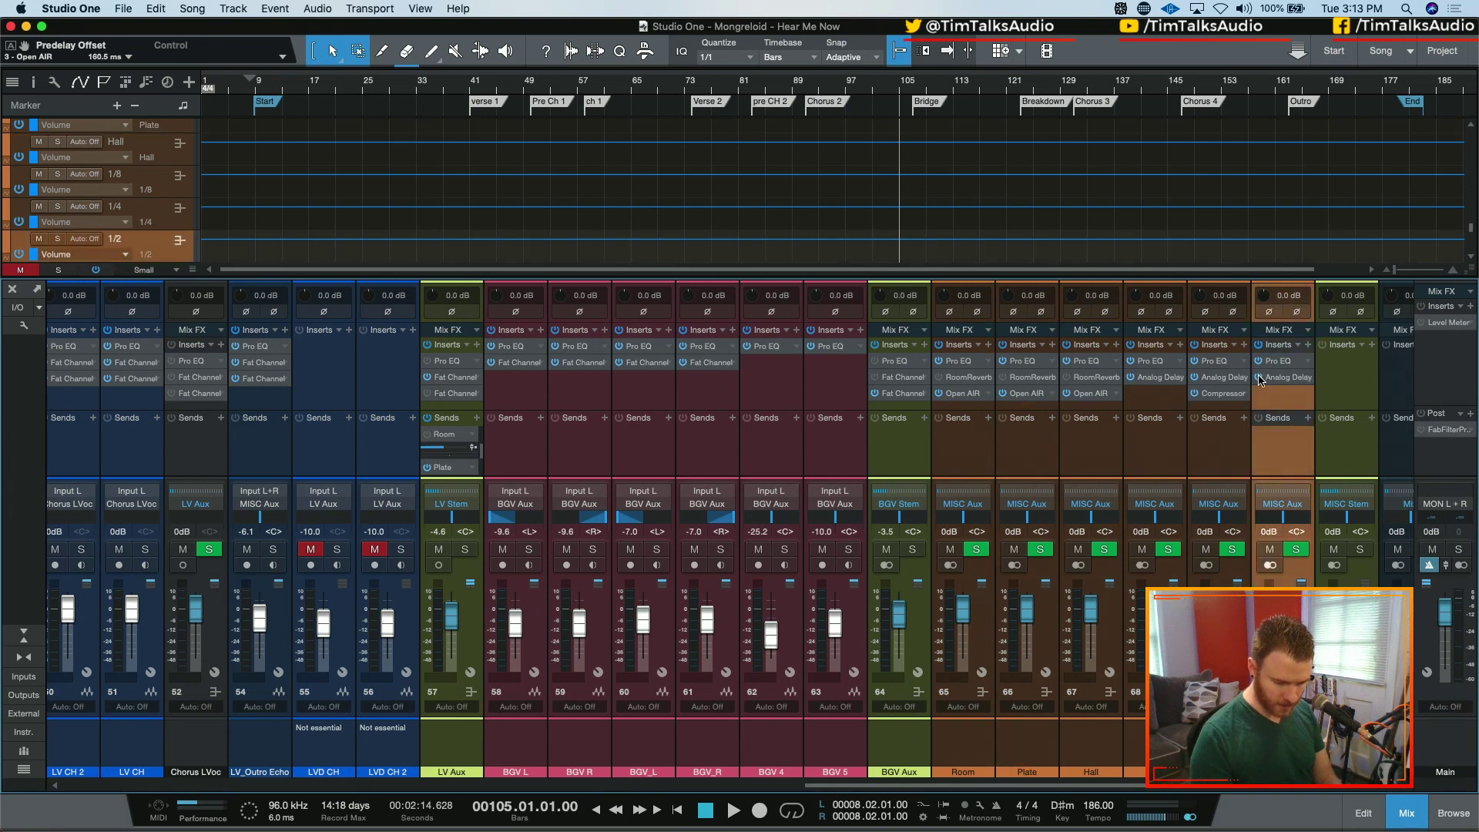
pyautogui.click(1309, 345)
pyautogui.write('grove')
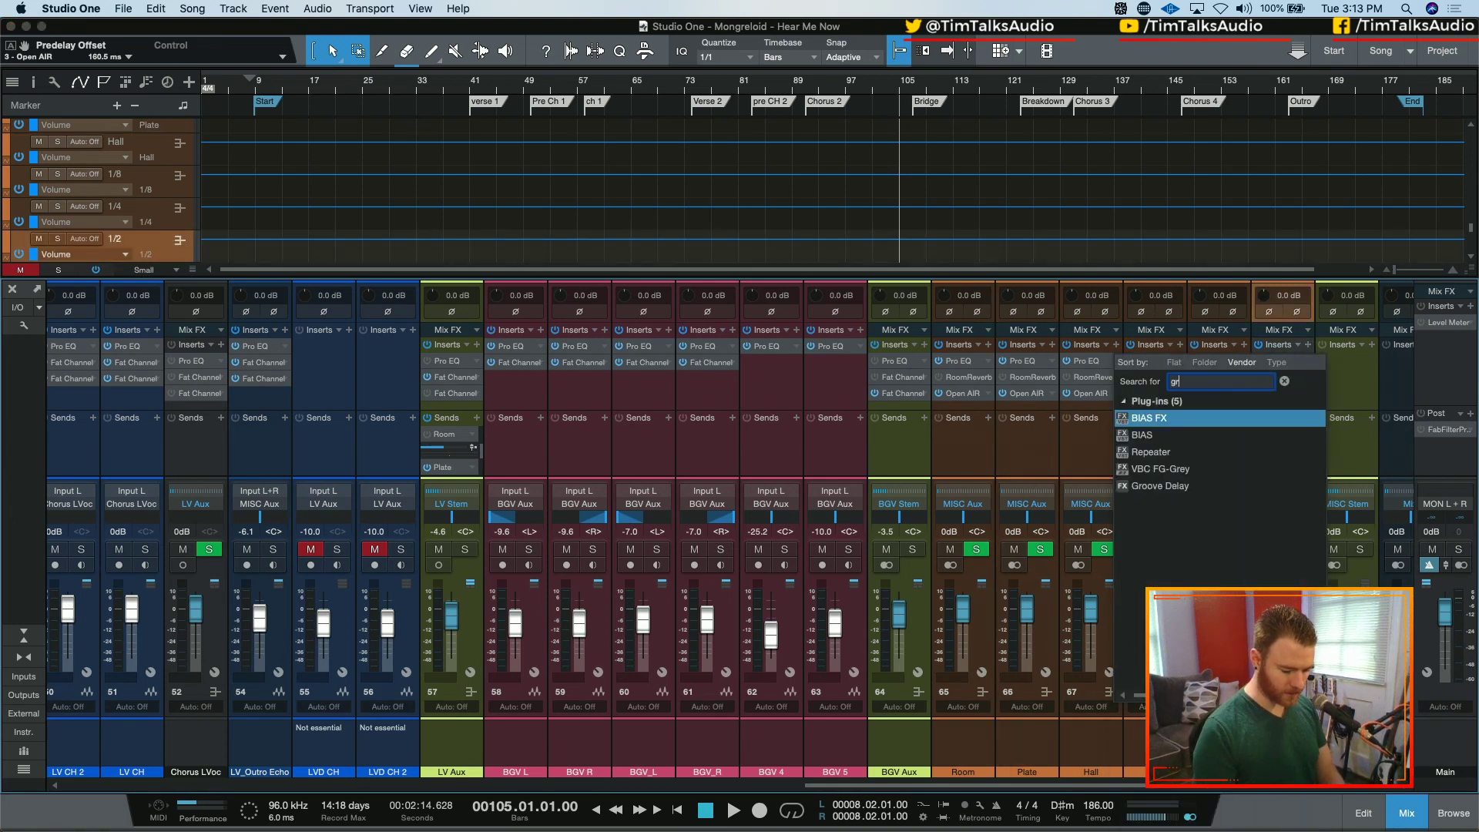
pyautogui.press('BackSpace')
pyautogui.write('ov')
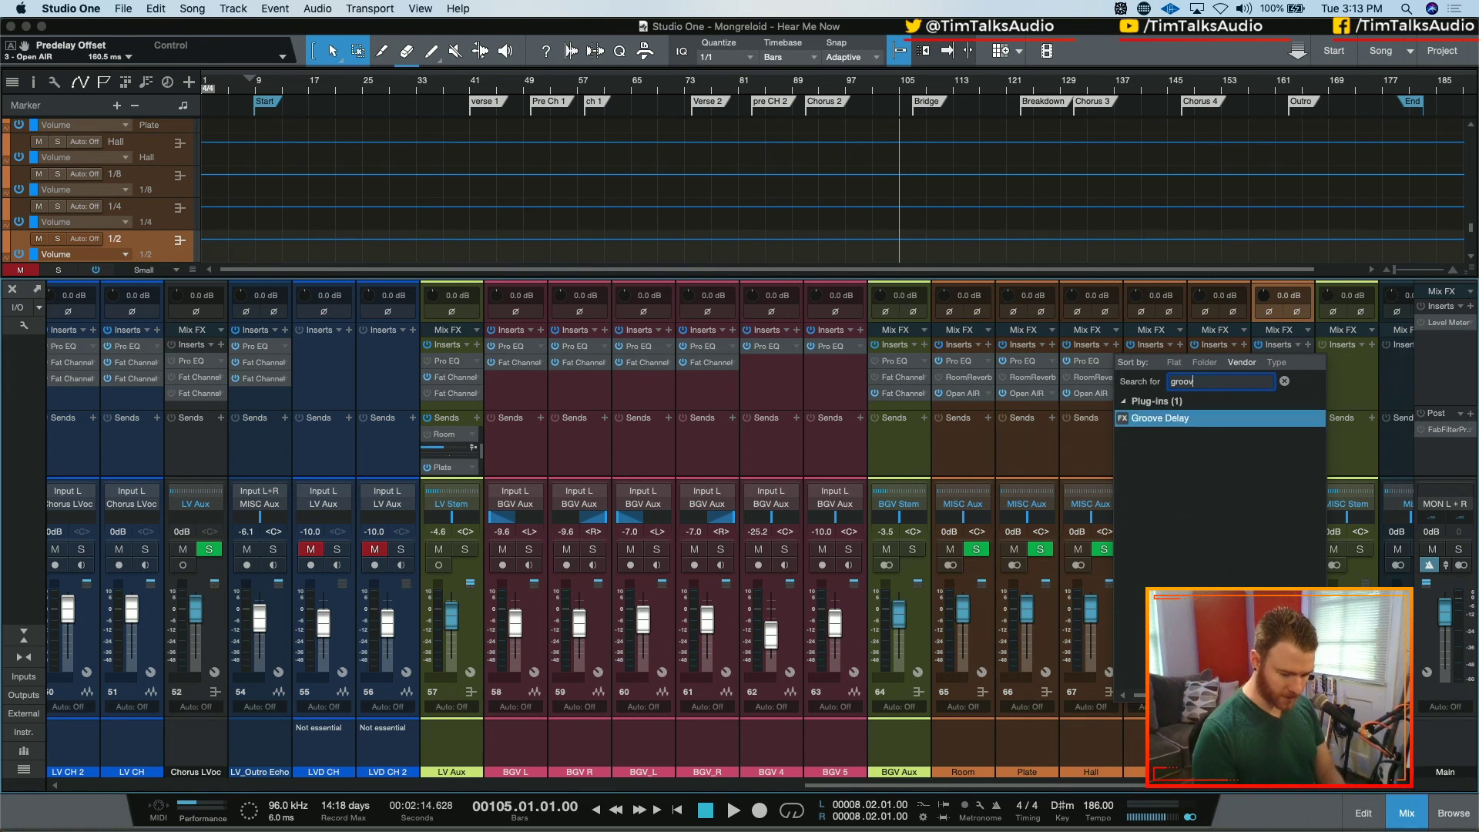
pyautogui.press('Return')
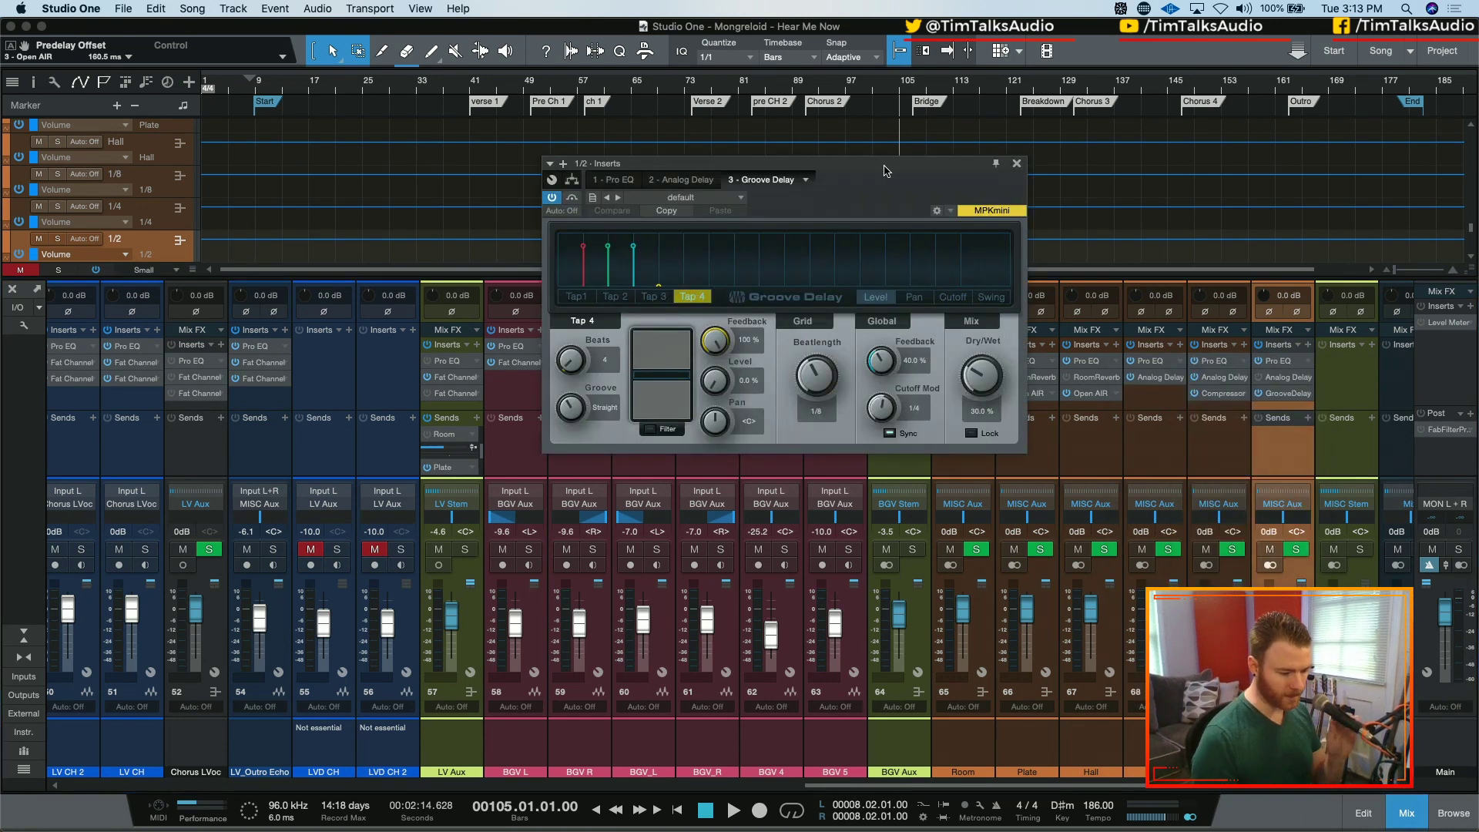
# - Try the Mono-2-Stereo preset in Groove Delay, and load Four Echoes instead
pyautogui.click(702, 201)
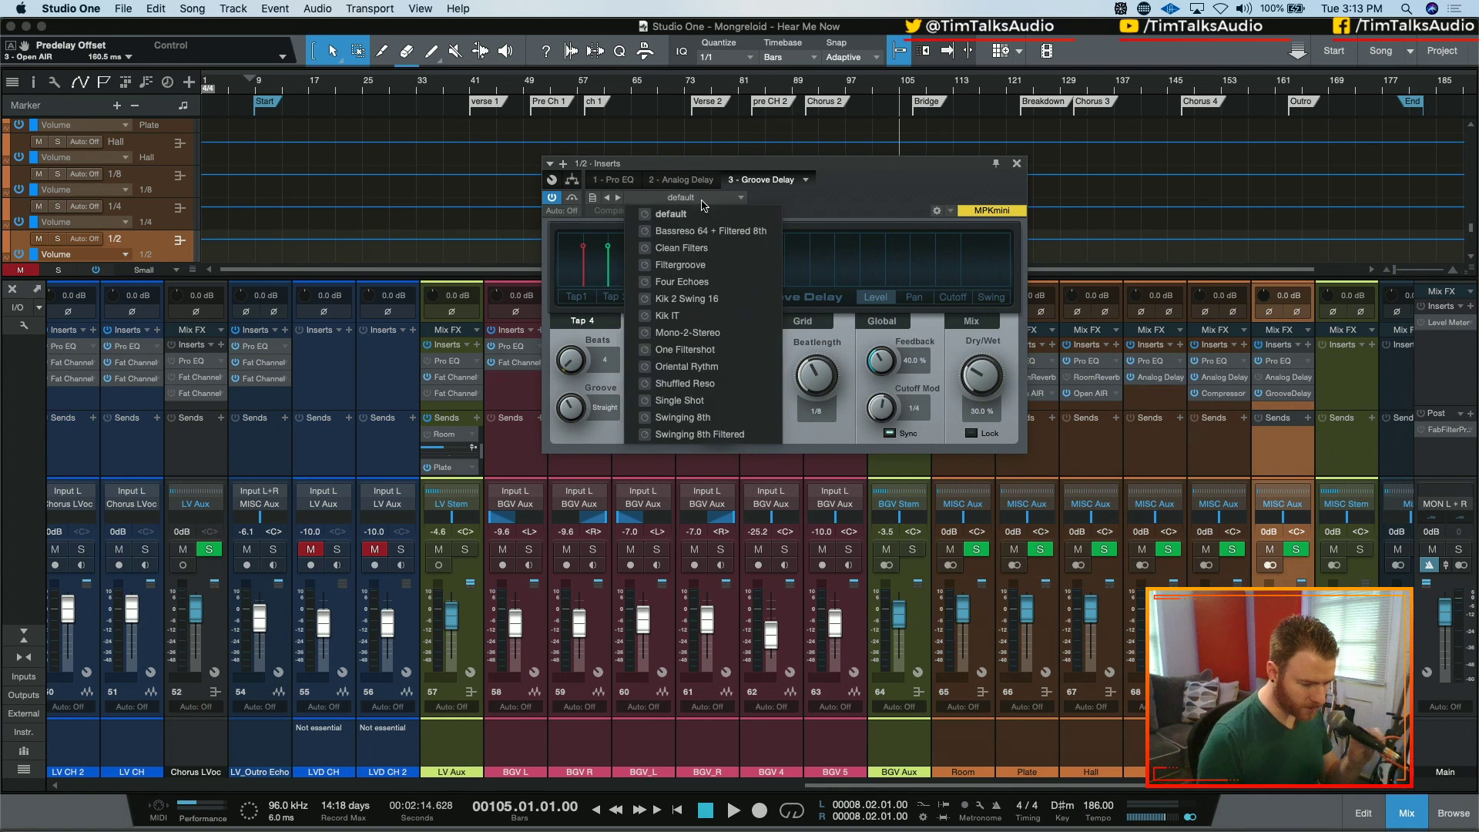
pyautogui.click(757, 336)
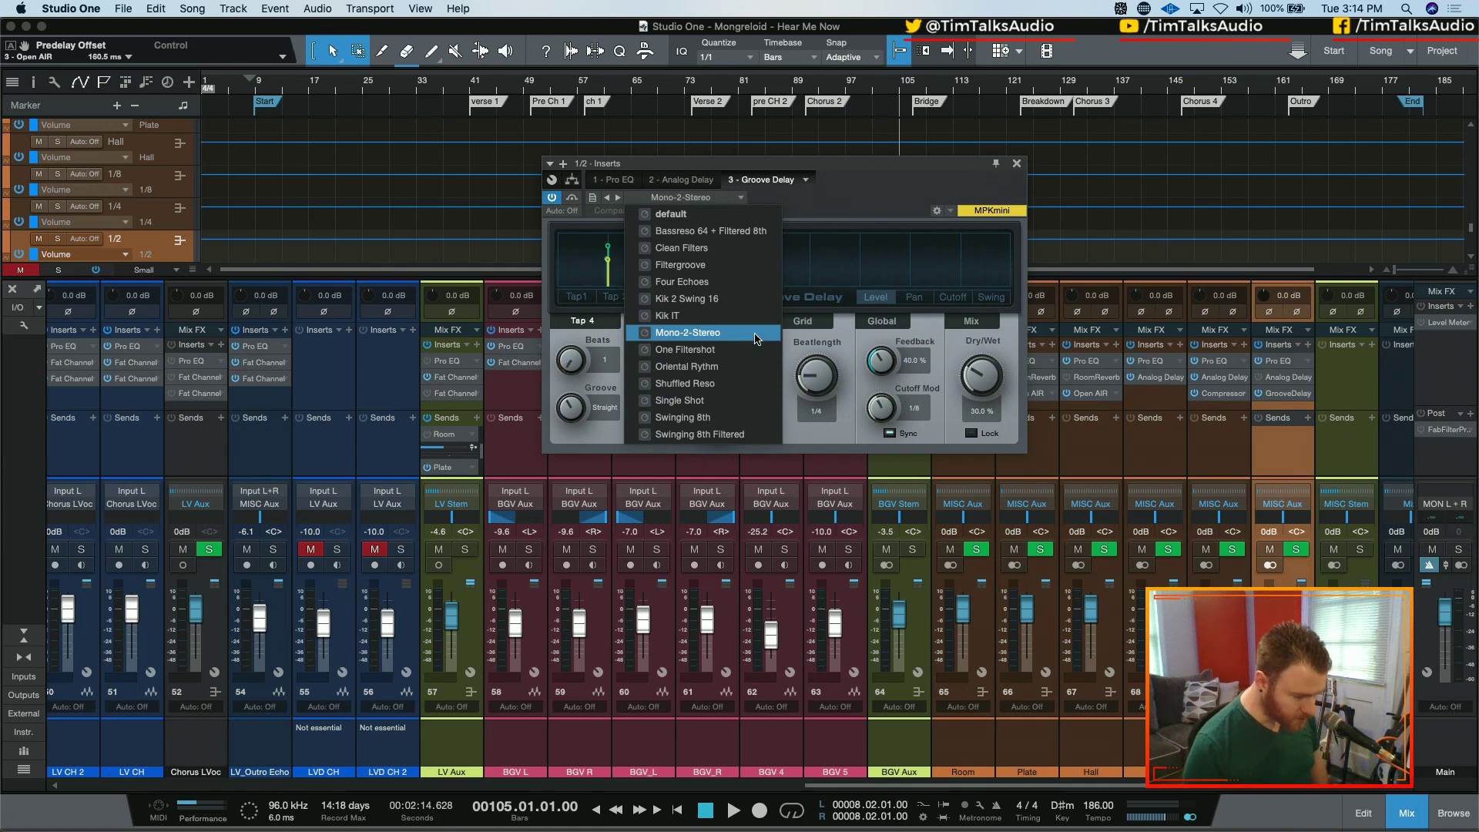
pyautogui.click(754, 284)
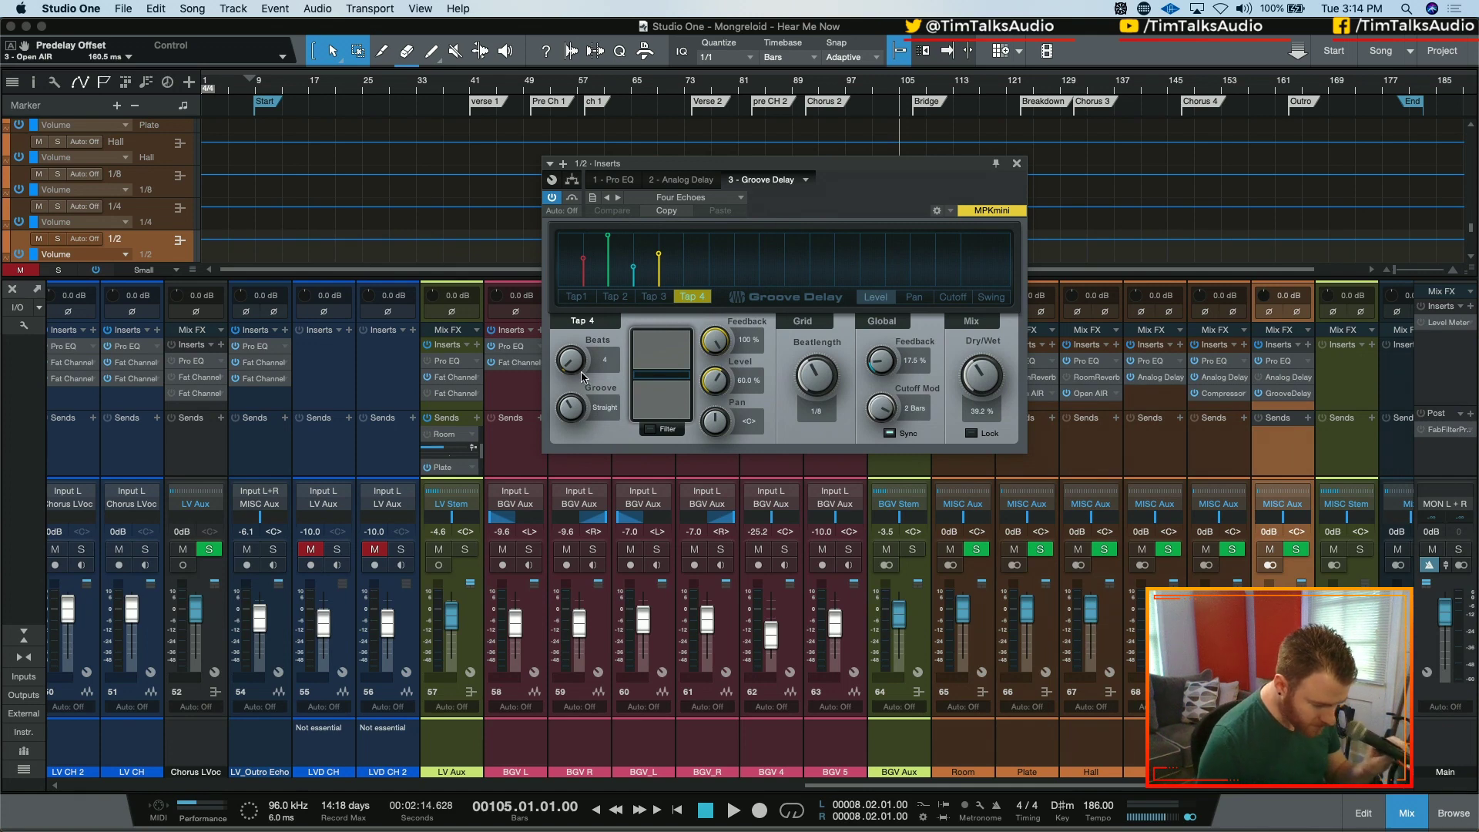
# - Try other beat positions for Tap 4 in Groove Delay
pyautogui.scroll(-3, 572, 362)
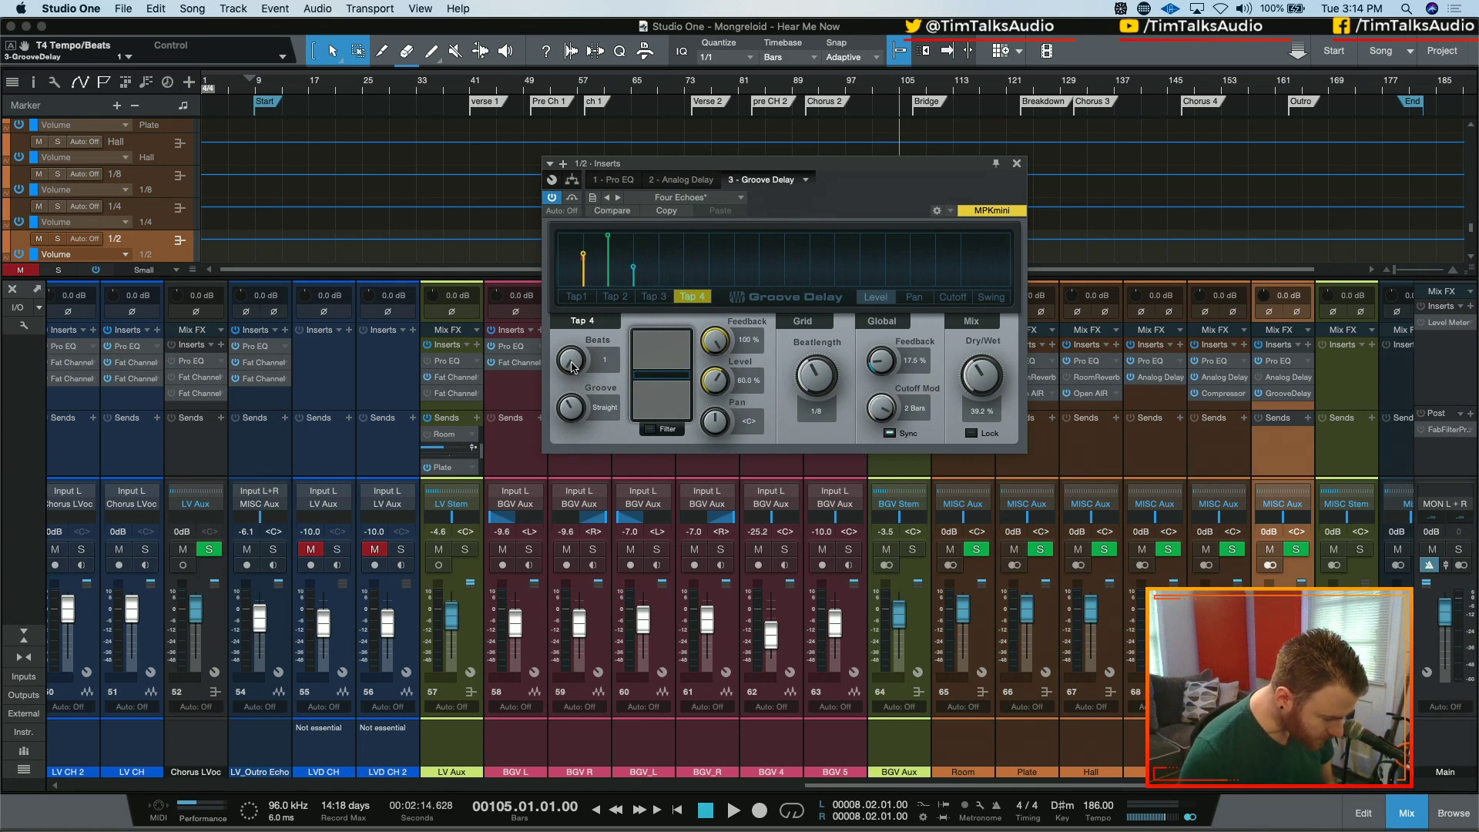
pyautogui.scroll(3, 572, 367)
pyautogui.scroll(1, 572, 367)
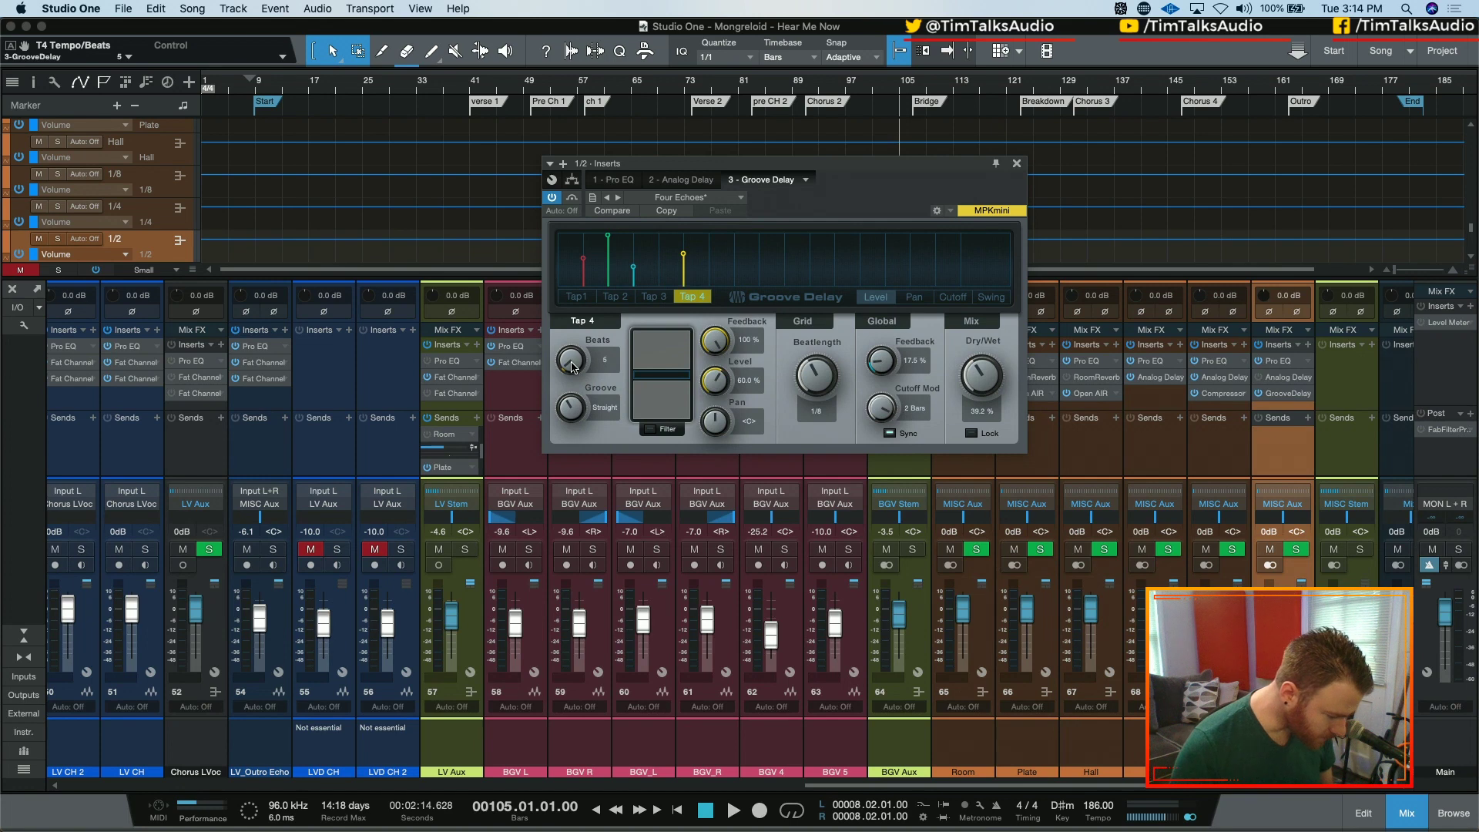
pyautogui.scroll(-1, 573, 367)
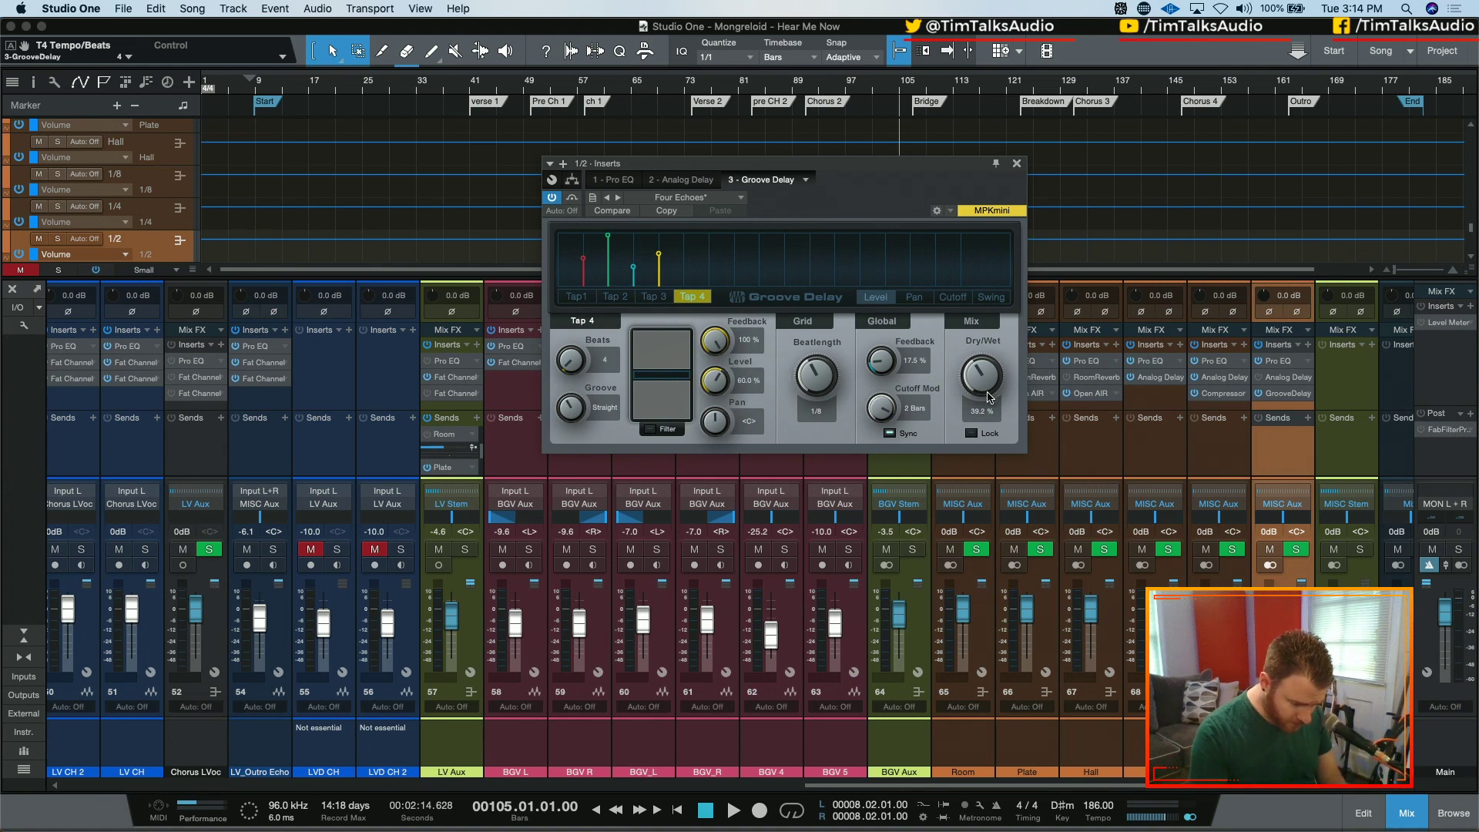
# - Set Groove Delay's Dry/Wet mix to 100 %, check its individual taps, and set the beat length to 1/2
pyautogui.moveTo(989, 395); pyautogui.dragTo(954, 3)
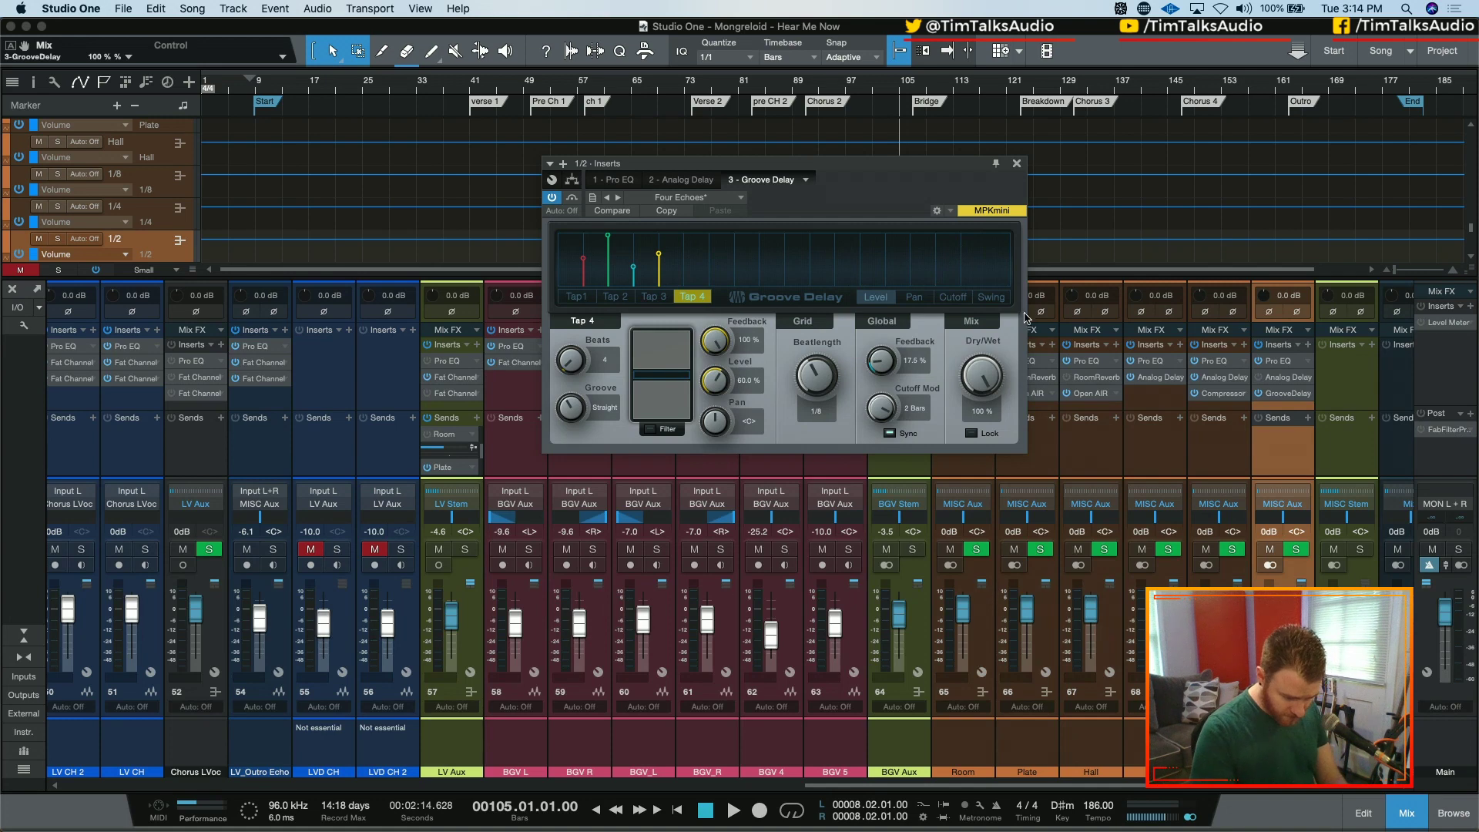
pyautogui.click(653, 296)
pyautogui.click(691, 297)
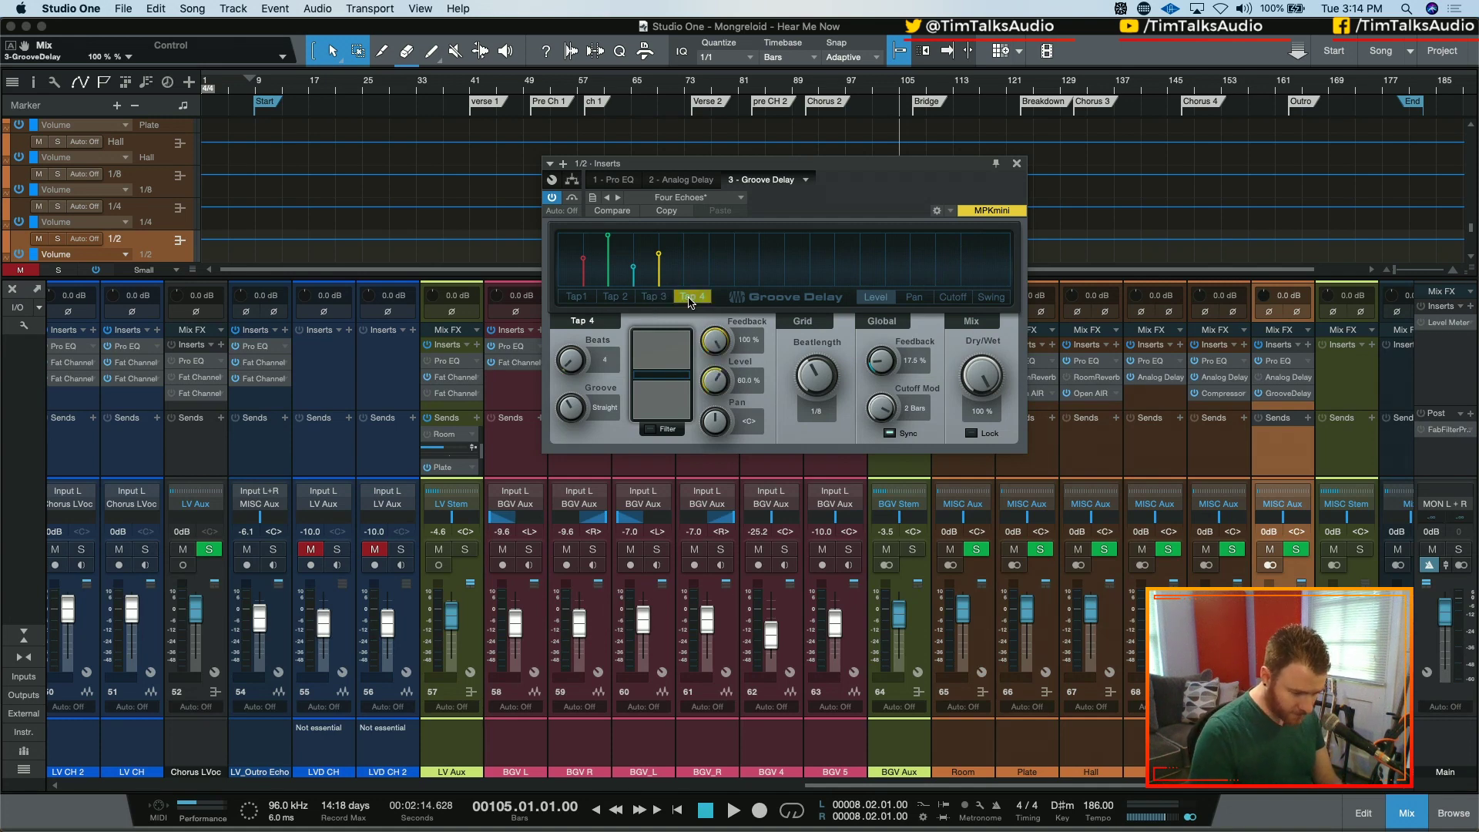
pyautogui.click(655, 298)
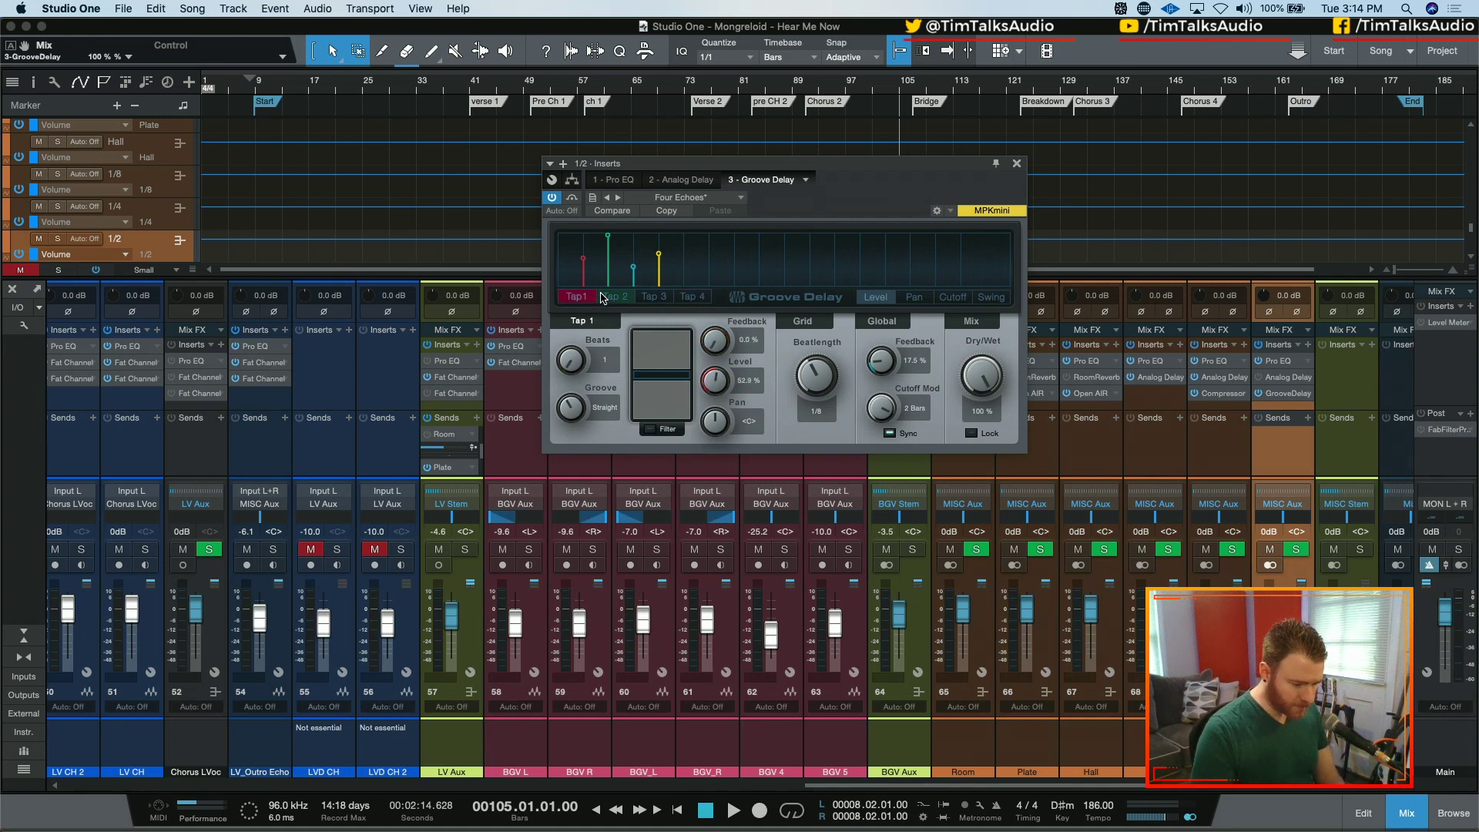
pyautogui.click(656, 299)
pyautogui.click(693, 298)
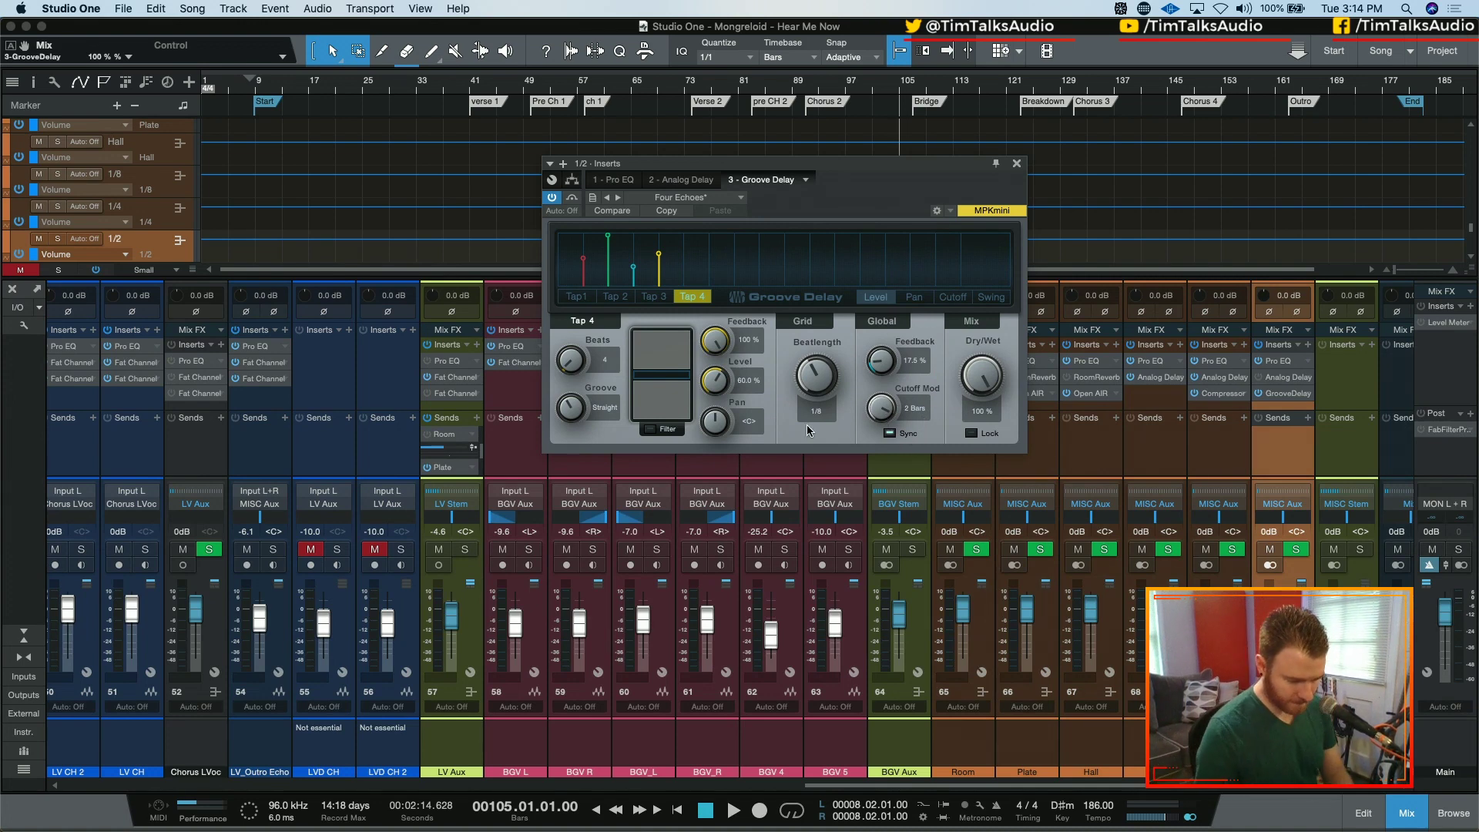
pyautogui.moveTo(805, 373)
pyautogui.mouseDown()
pyautogui.moveTo(805, 389)
pyautogui.moveTo(805, 373)
pyautogui.mouseUp()
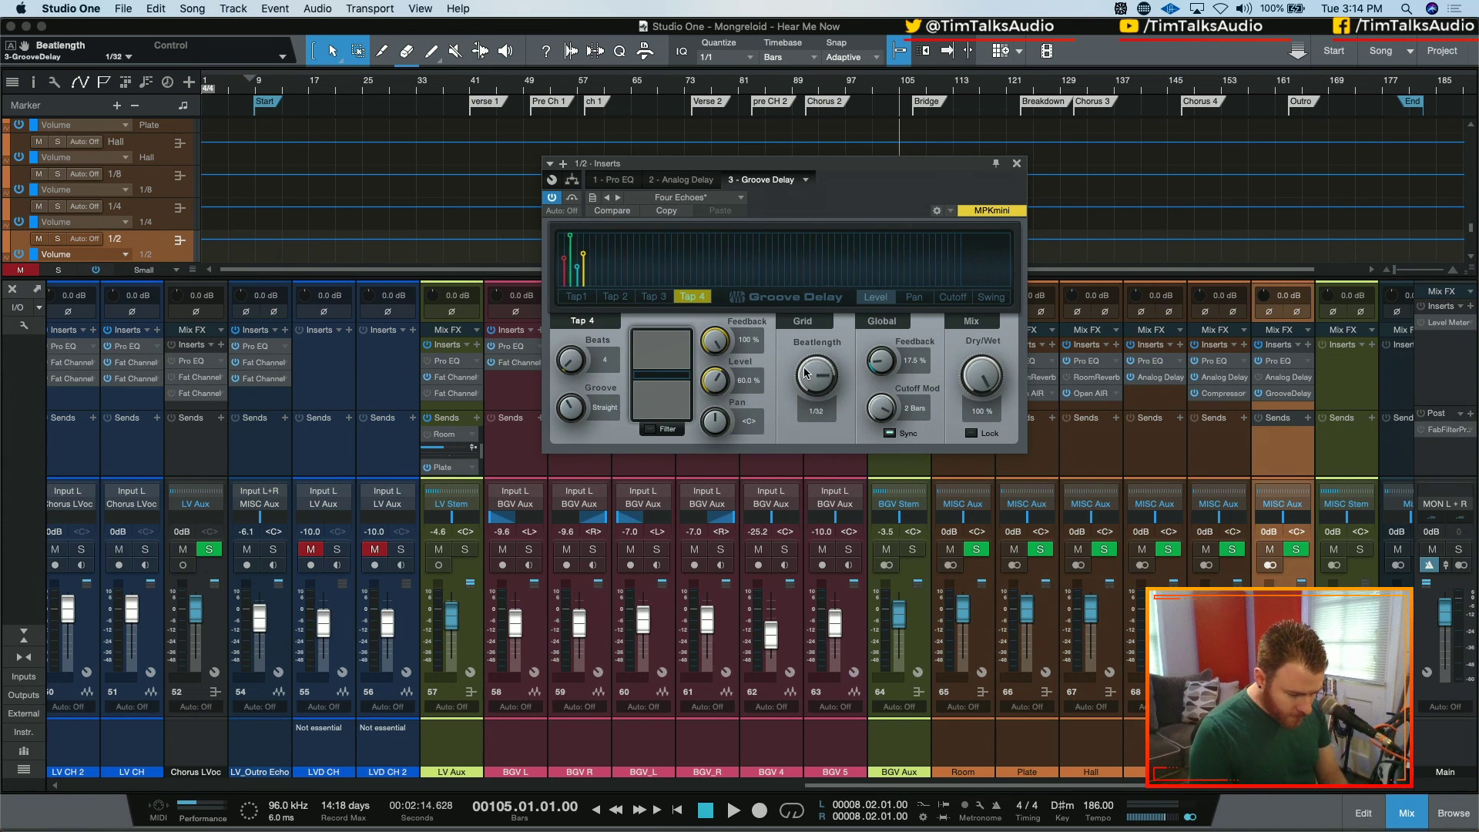
pyautogui.scroll(4, 805, 372)
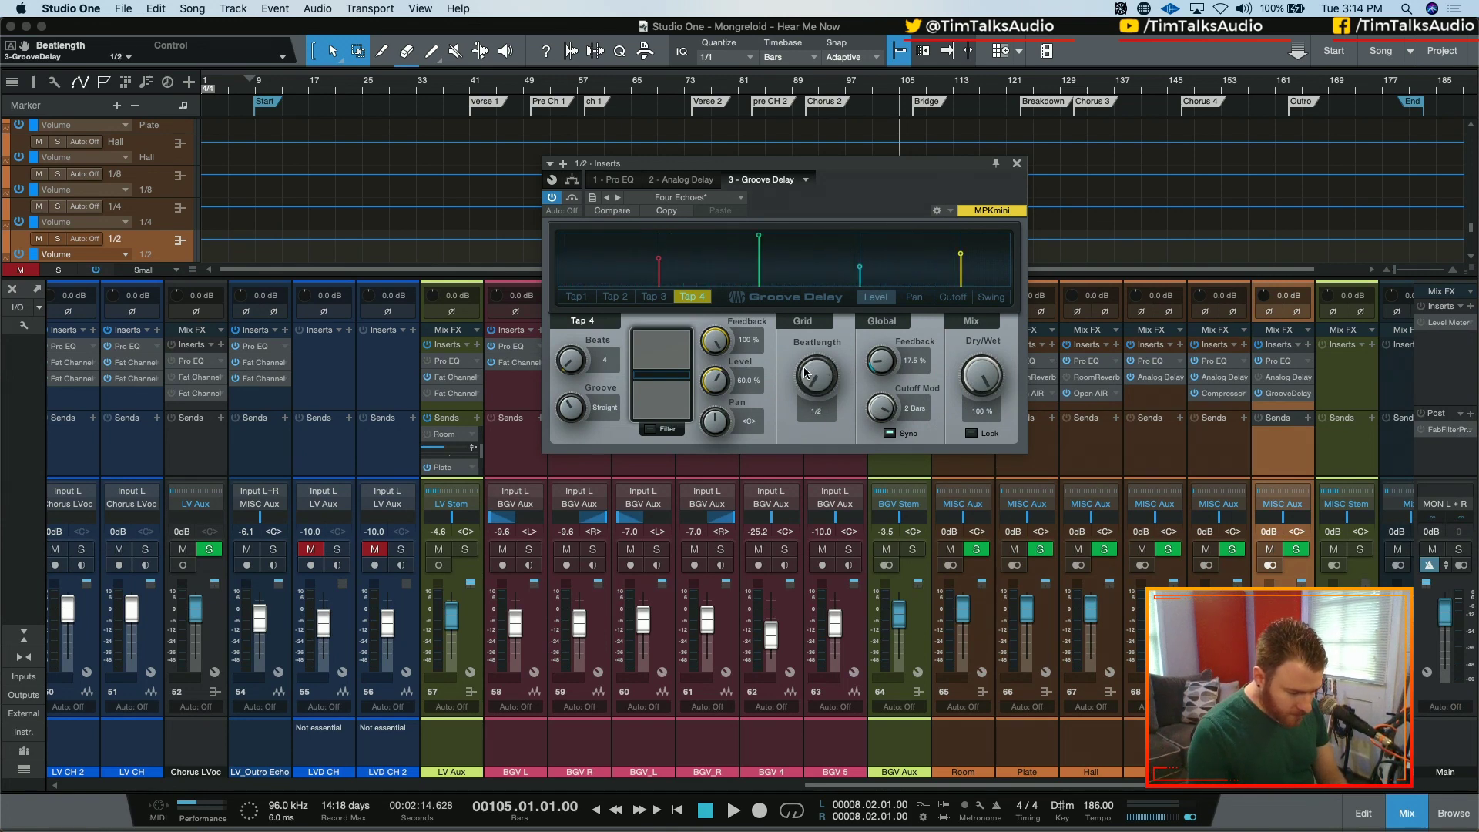
# - Play briefly from bar 105 and solo the LV Aux and MISC Aux buses to isolate the lead vocal and its effects
pyautogui.press('space')
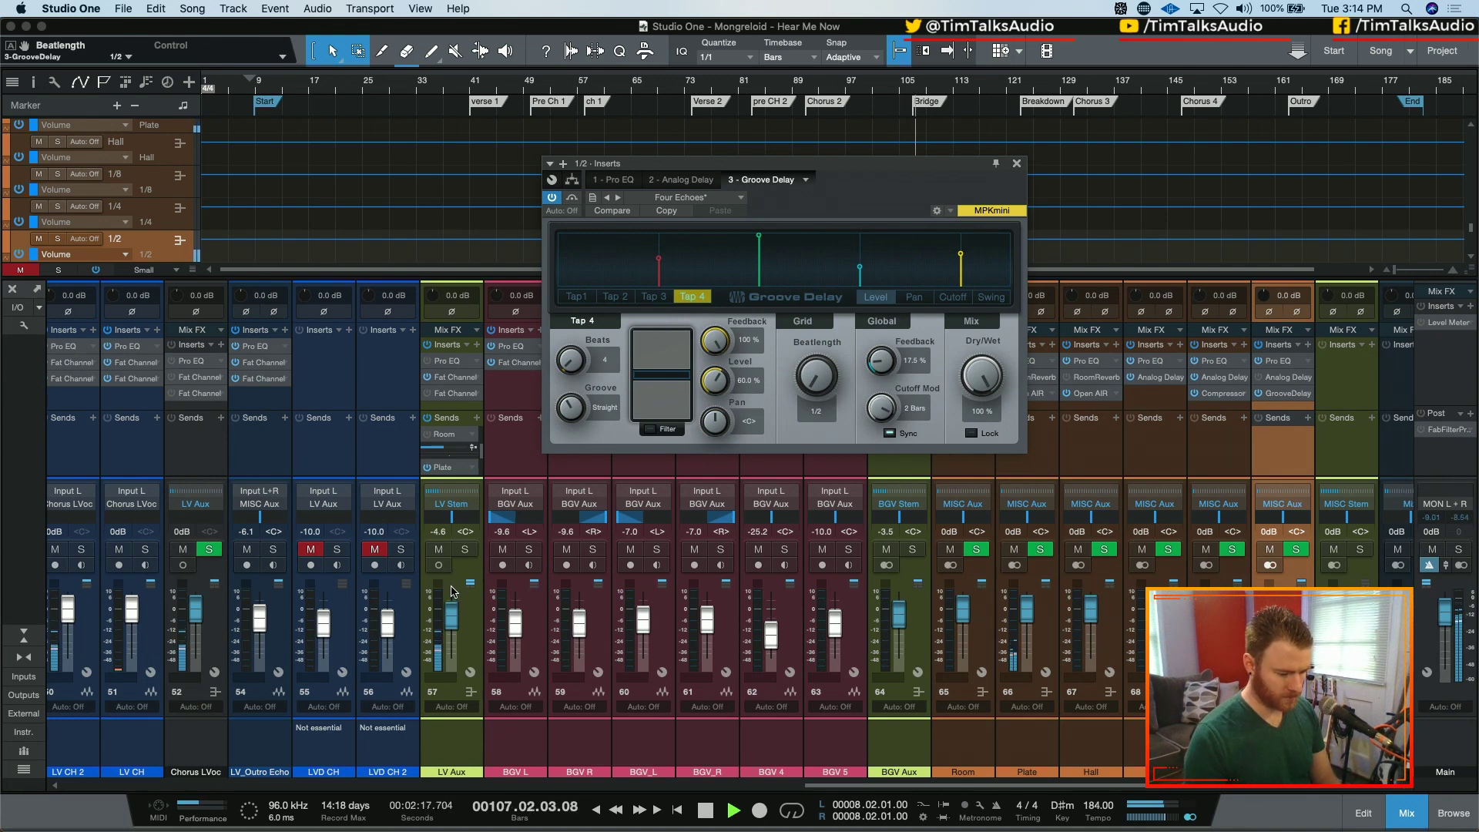
pyautogui.click(465, 549)
pyautogui.press('space')
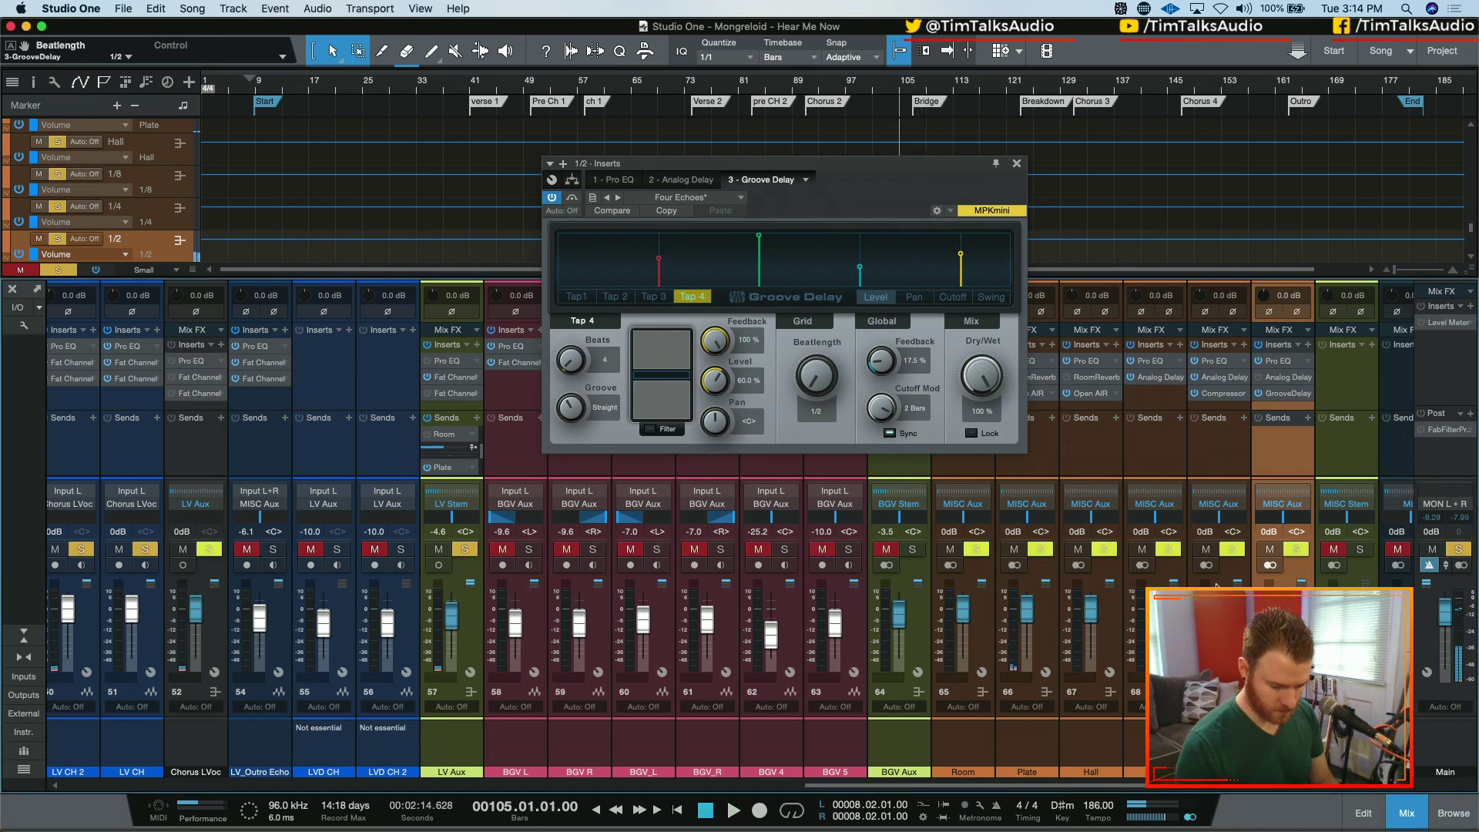
pyautogui.click(1350, 550)
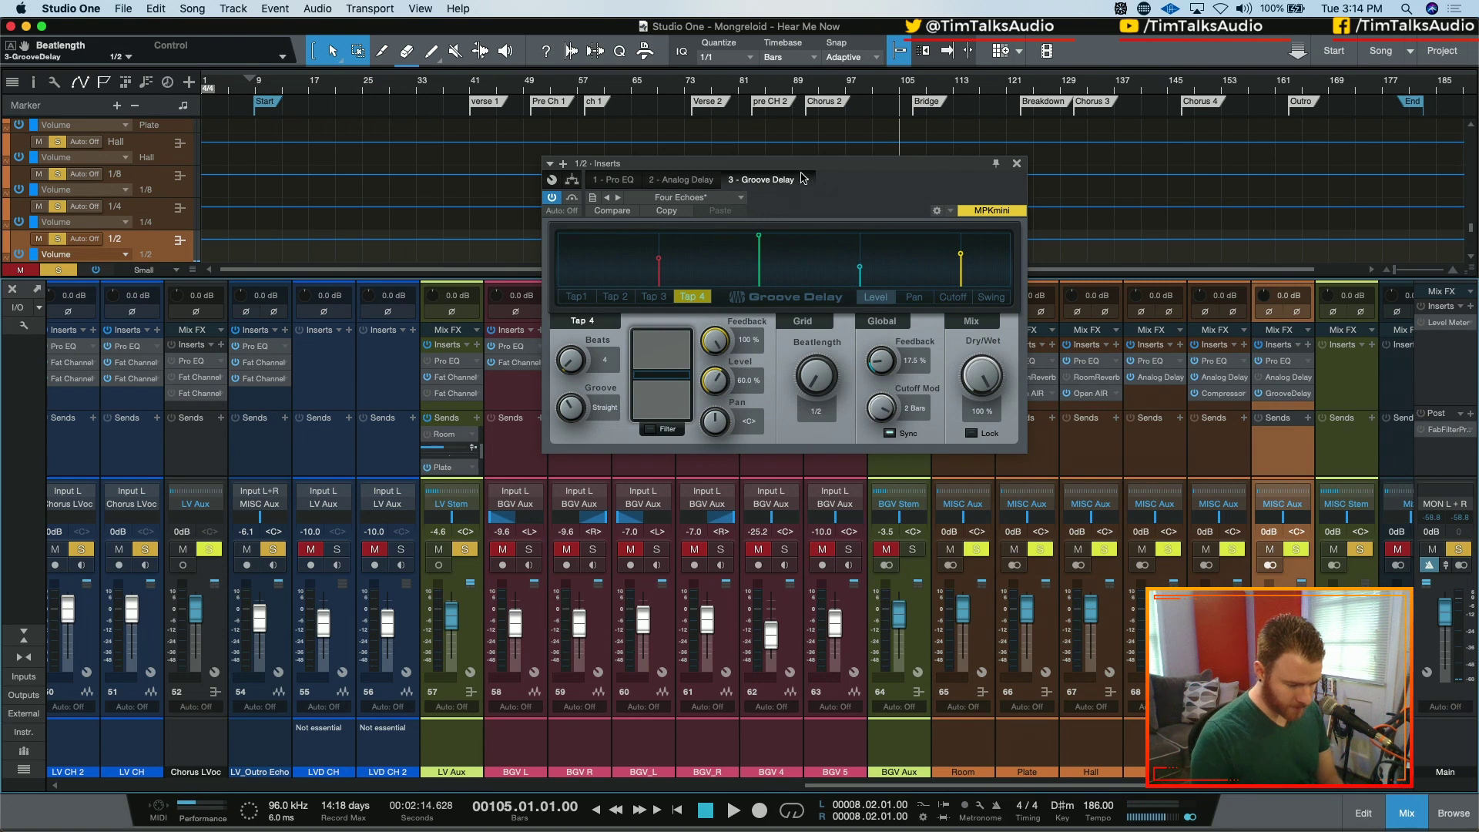
# - Bypass Groove Delay on the 1/2 channel and add a Beat Delay insert after it
pyautogui.click(1259, 393)
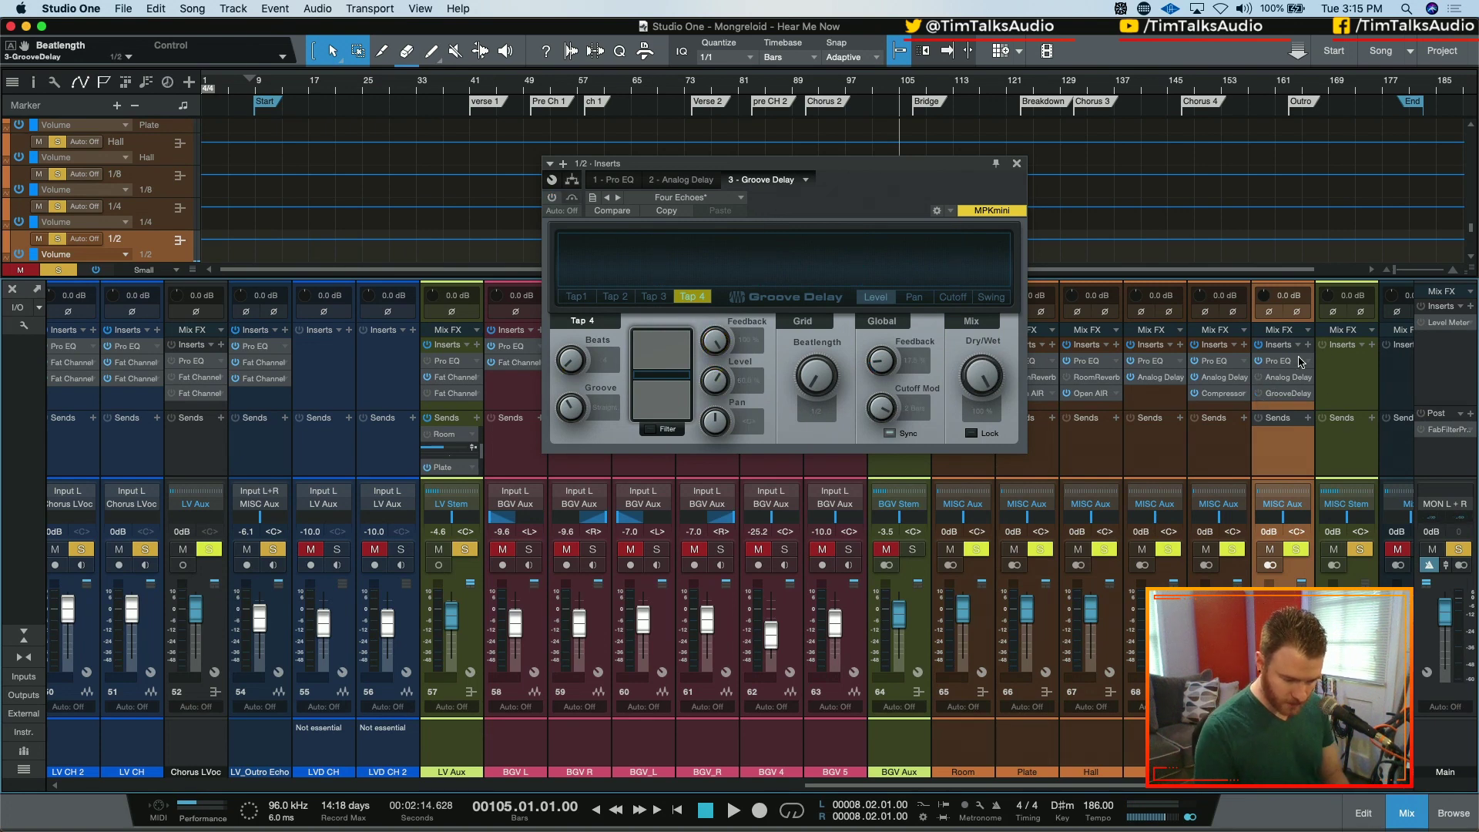
pyautogui.click(1307, 347)
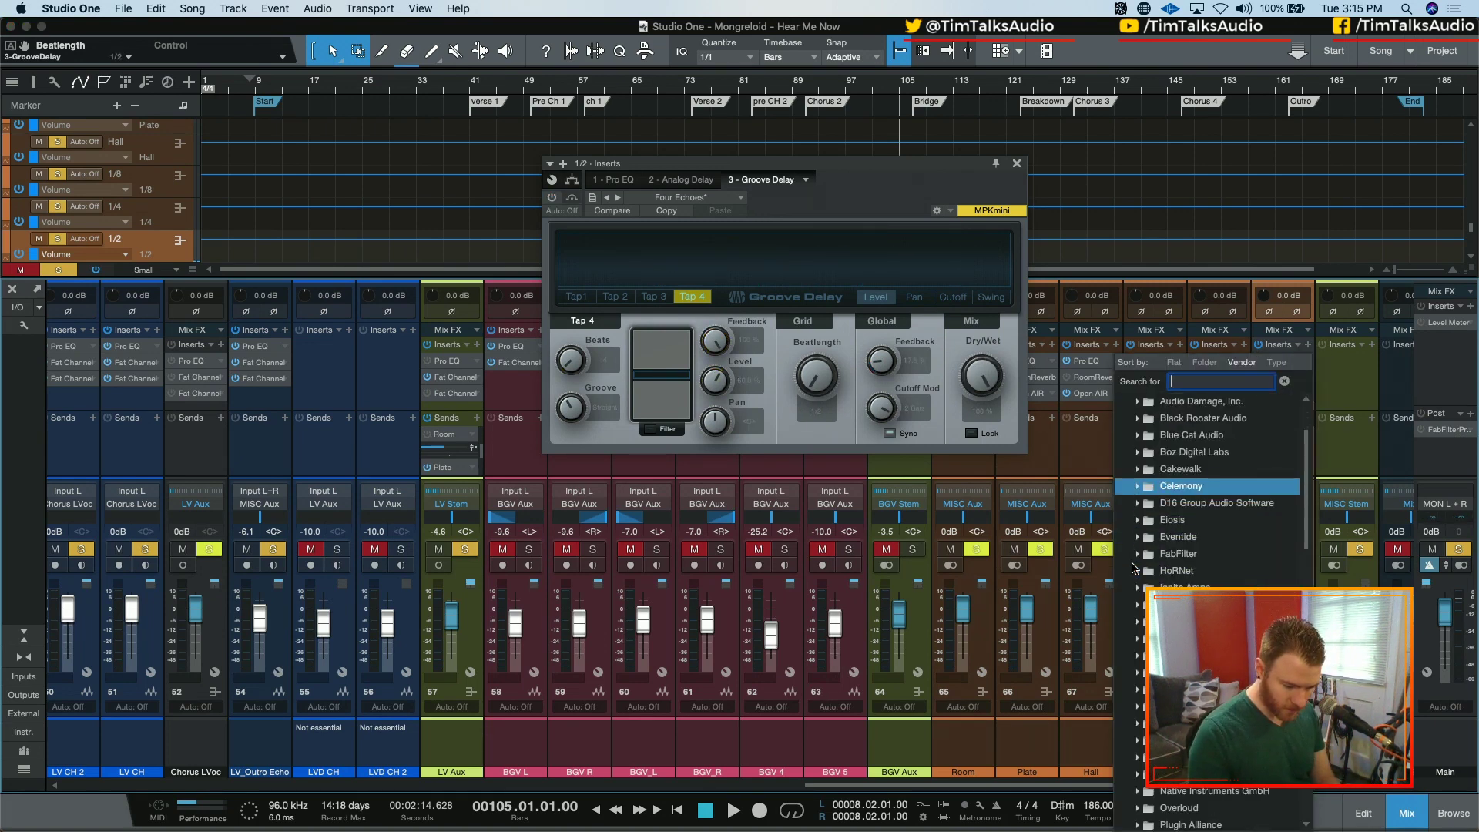
pyautogui.scroll(-1, 1126, 690)
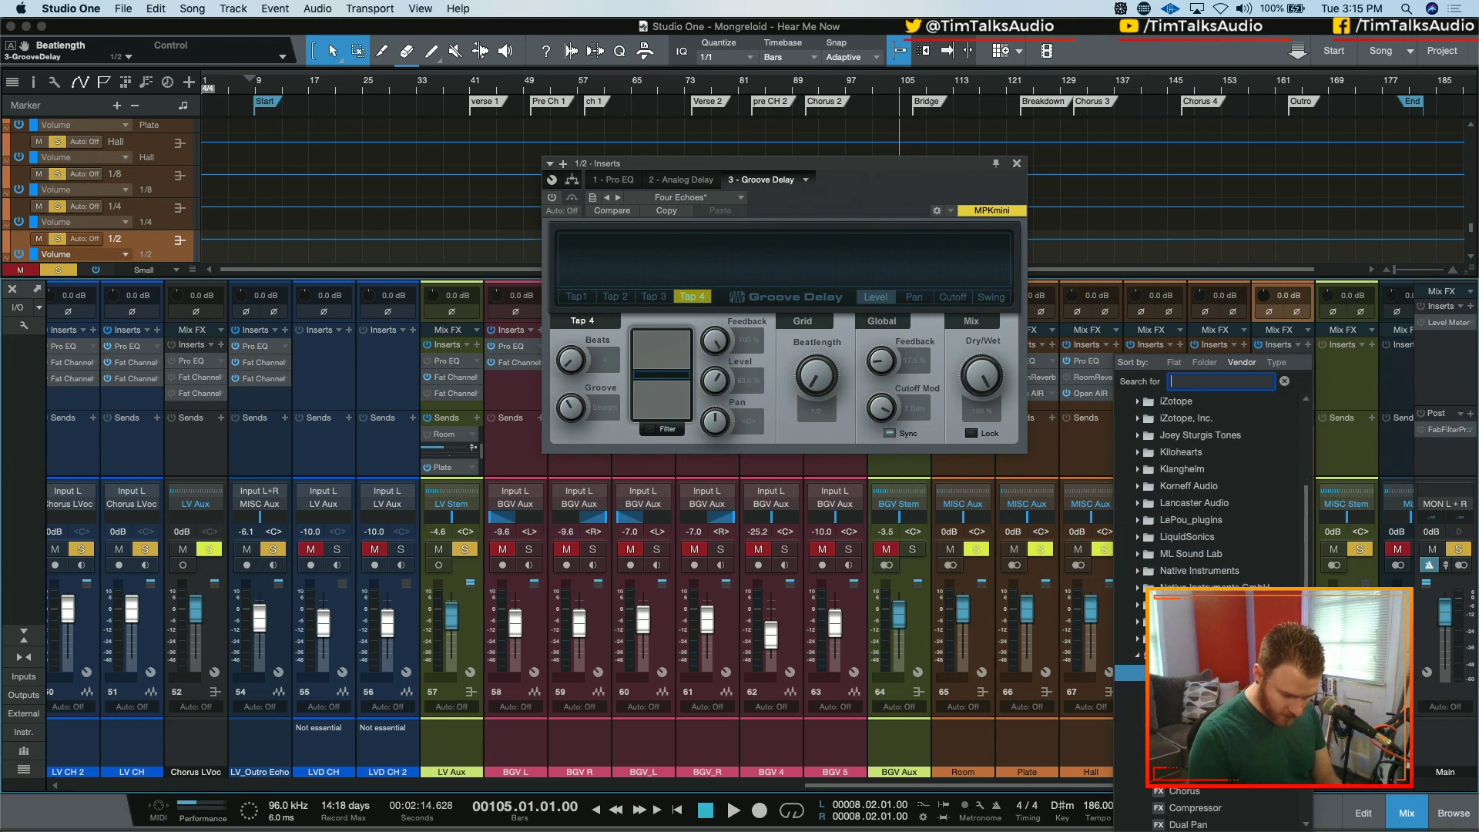
pyautogui.click(1131, 724)
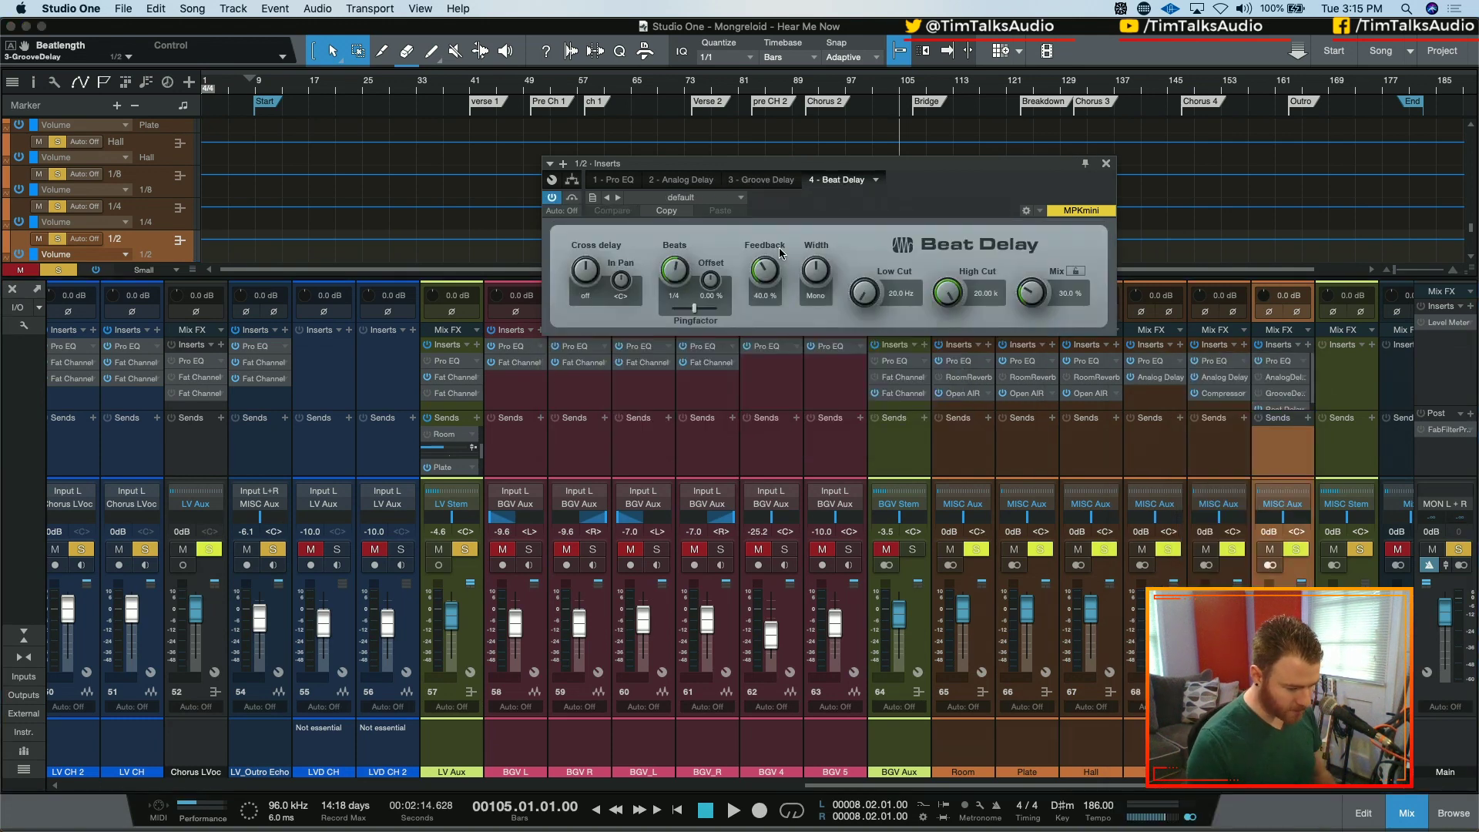
# - Set Beat Delay's beats to 1/2 and its width to PingPong, trying the cross delay and resetting it to off
pyautogui.moveTo(672, 287); pyautogui.dragTo(696, 239)
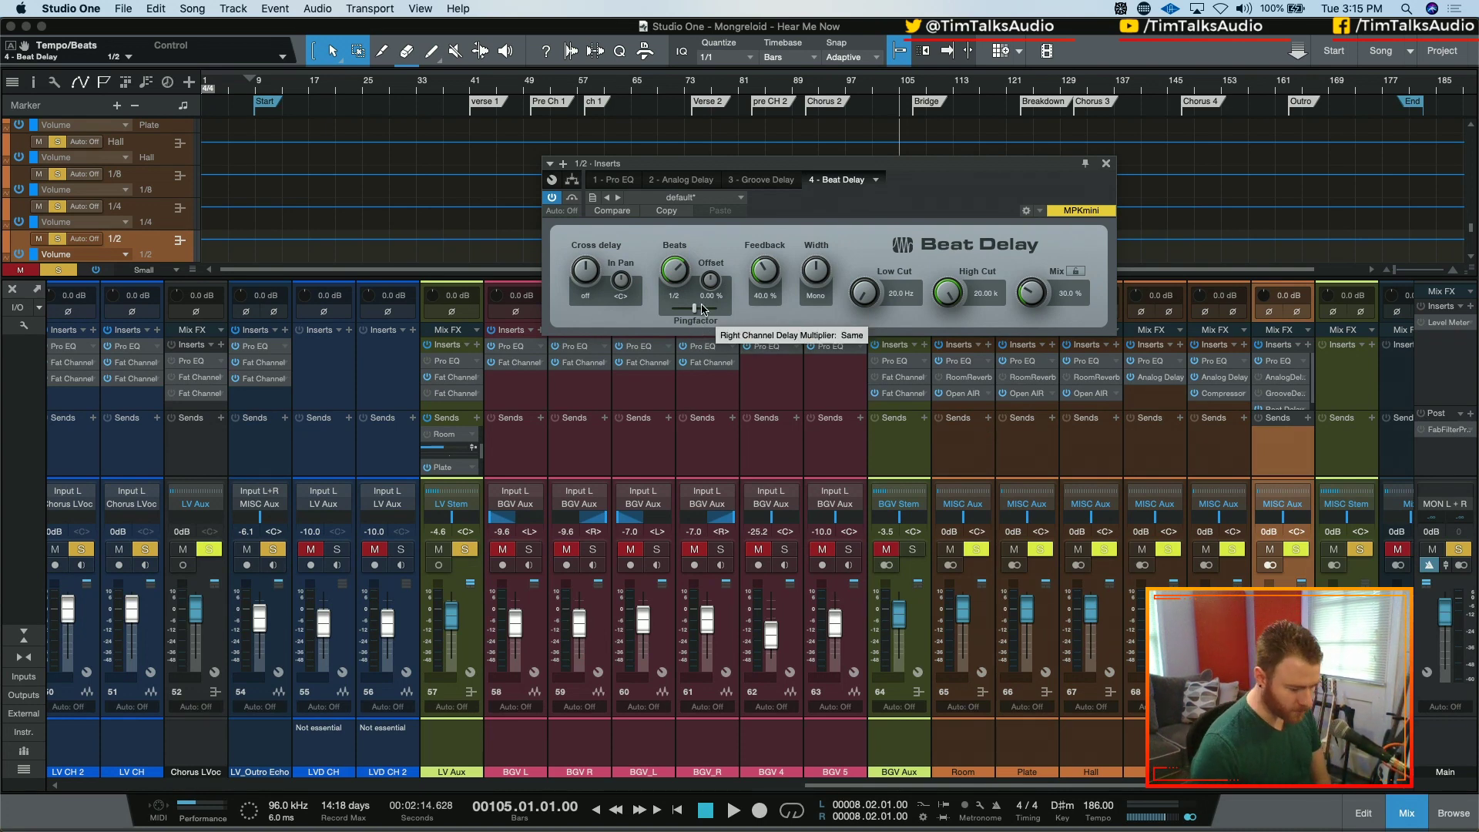
pyautogui.moveTo(594, 282); pyautogui.dragTo(591, 267)
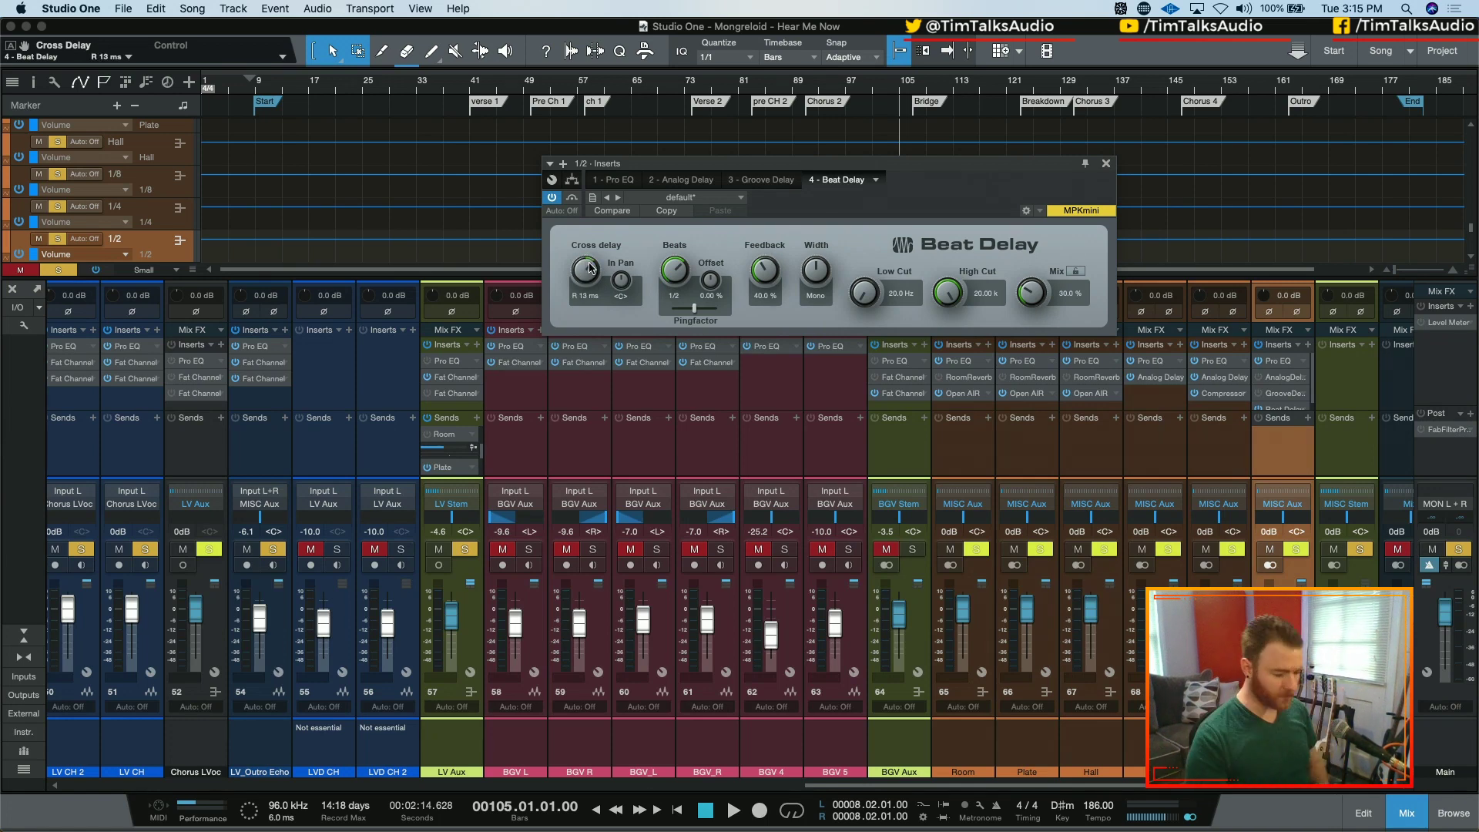
pyautogui.keyDown('super'); pyautogui.click(586, 270); pyautogui.keyUp('super')
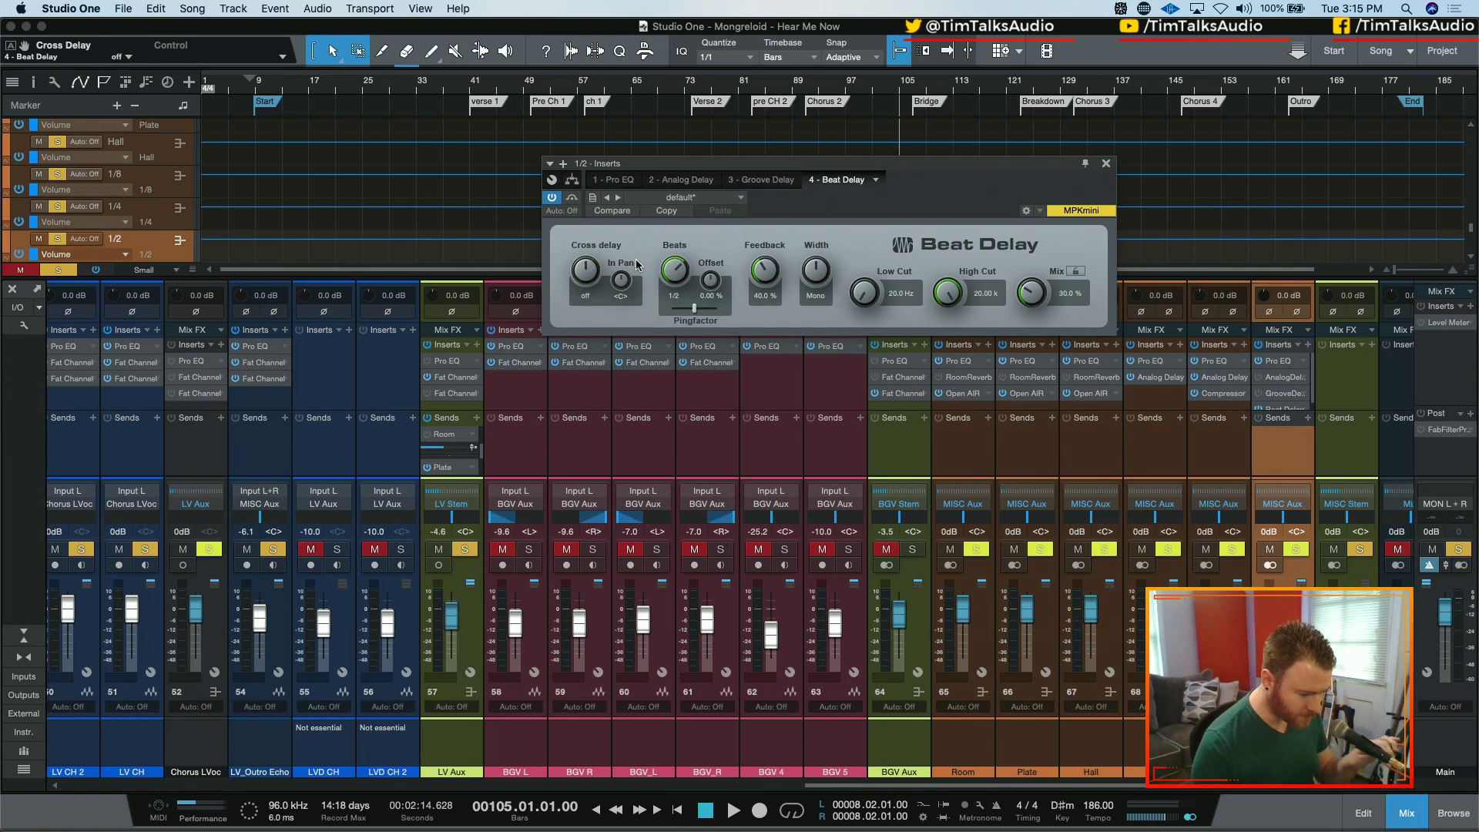
pyautogui.moveTo(816, 270)
pyautogui.mouseDown()
pyautogui.moveTo(825, 150)
pyautogui.moveTo(810, 273)
pyautogui.moveTo(812, 247)
pyautogui.mouseUp()
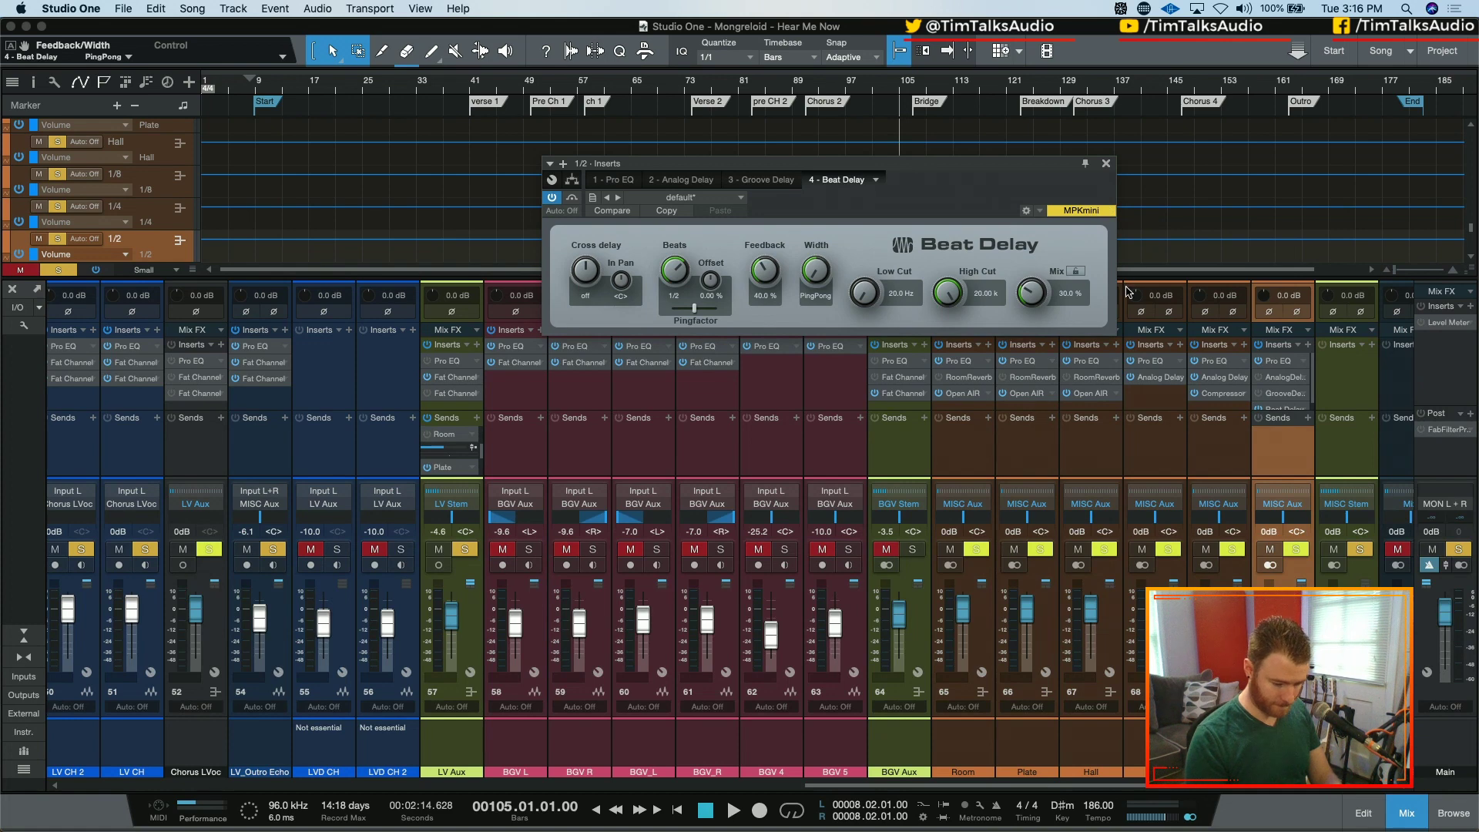
# - Audition the ping-pong delay from bar 105, mute LV Aux's Plate send and bring its 1/2 send into view
pyautogui.press('space')
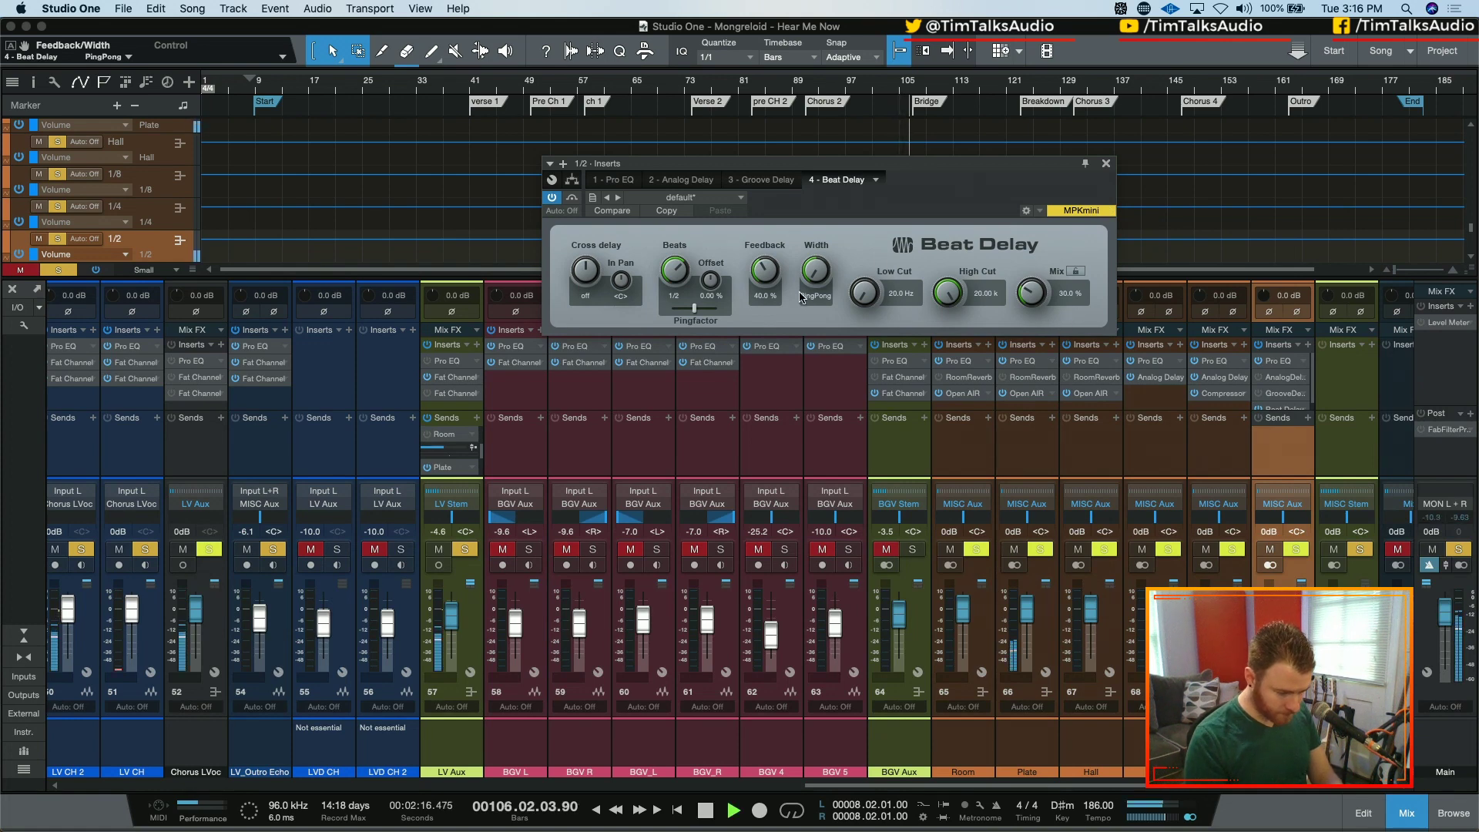
pyautogui.press('space')
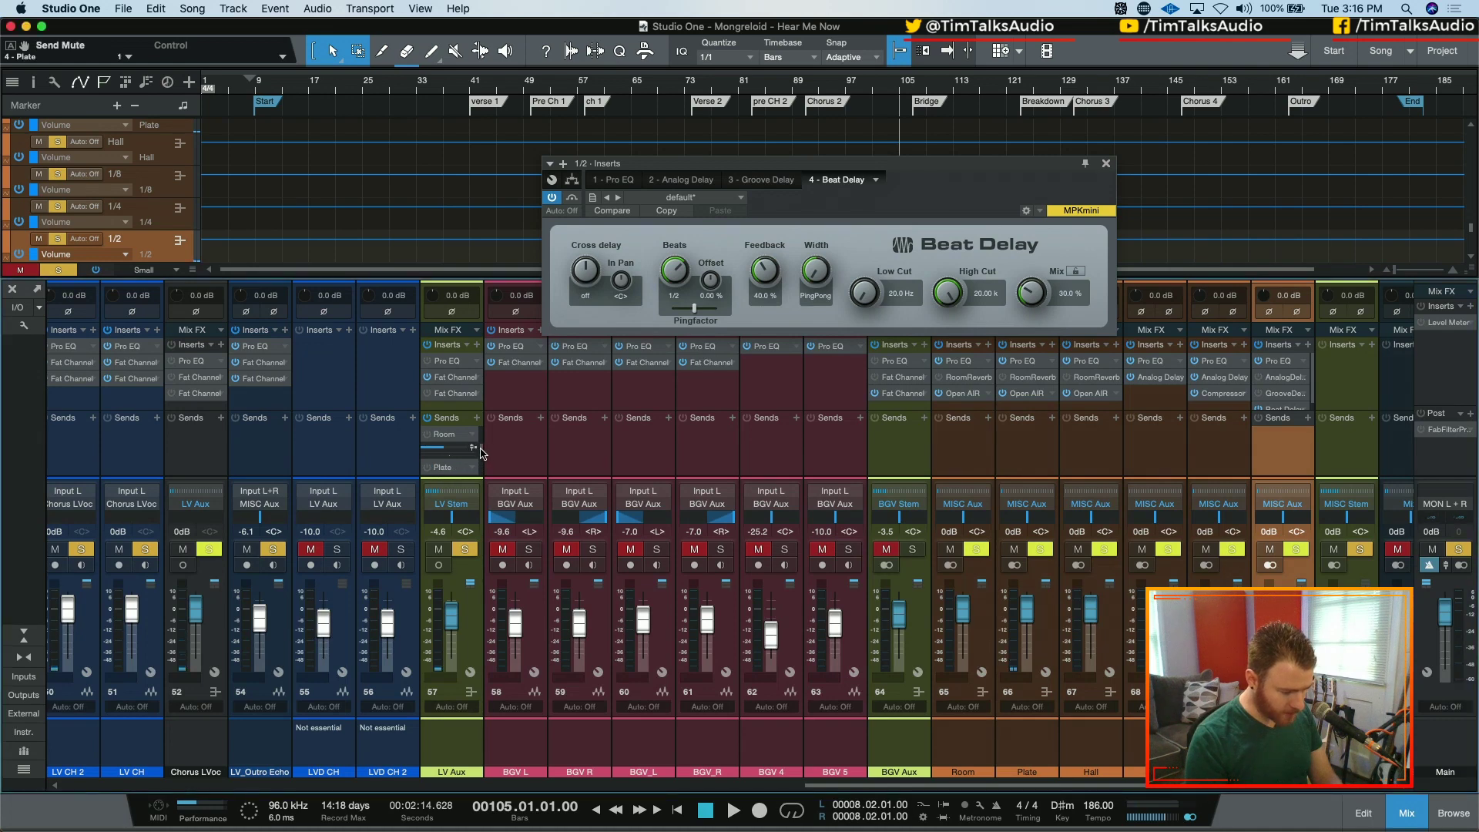
pyautogui.scroll(-4, 478, 446)
pyautogui.scroll(1, 485, 437)
# - Change Beat Delay's width to Stereo and raise its feedback to 52 % while auditioning from bar 105
pyautogui.press('space')
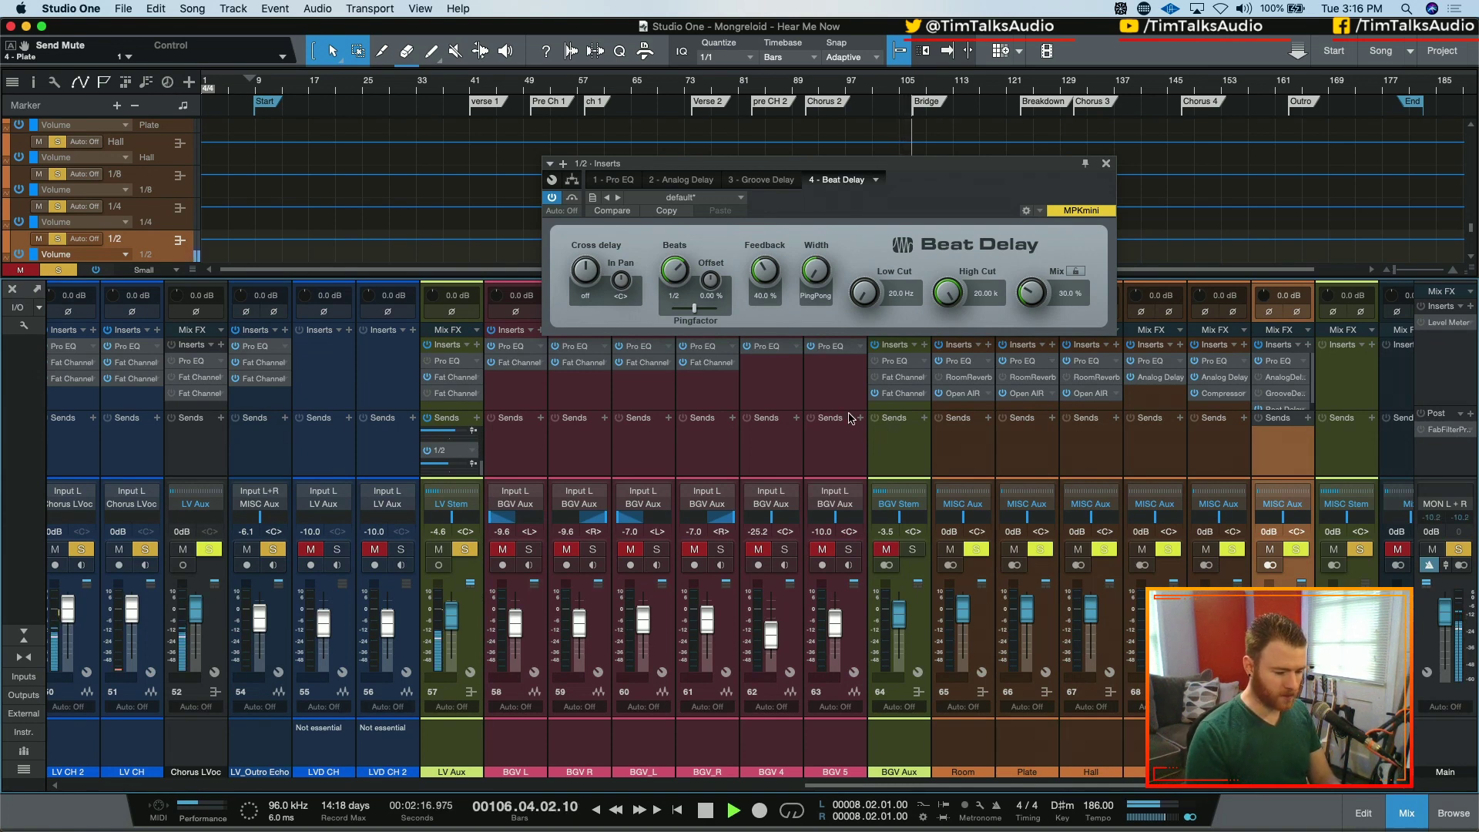
pyautogui.moveTo(815, 274); pyautogui.dragTo(811, 282)
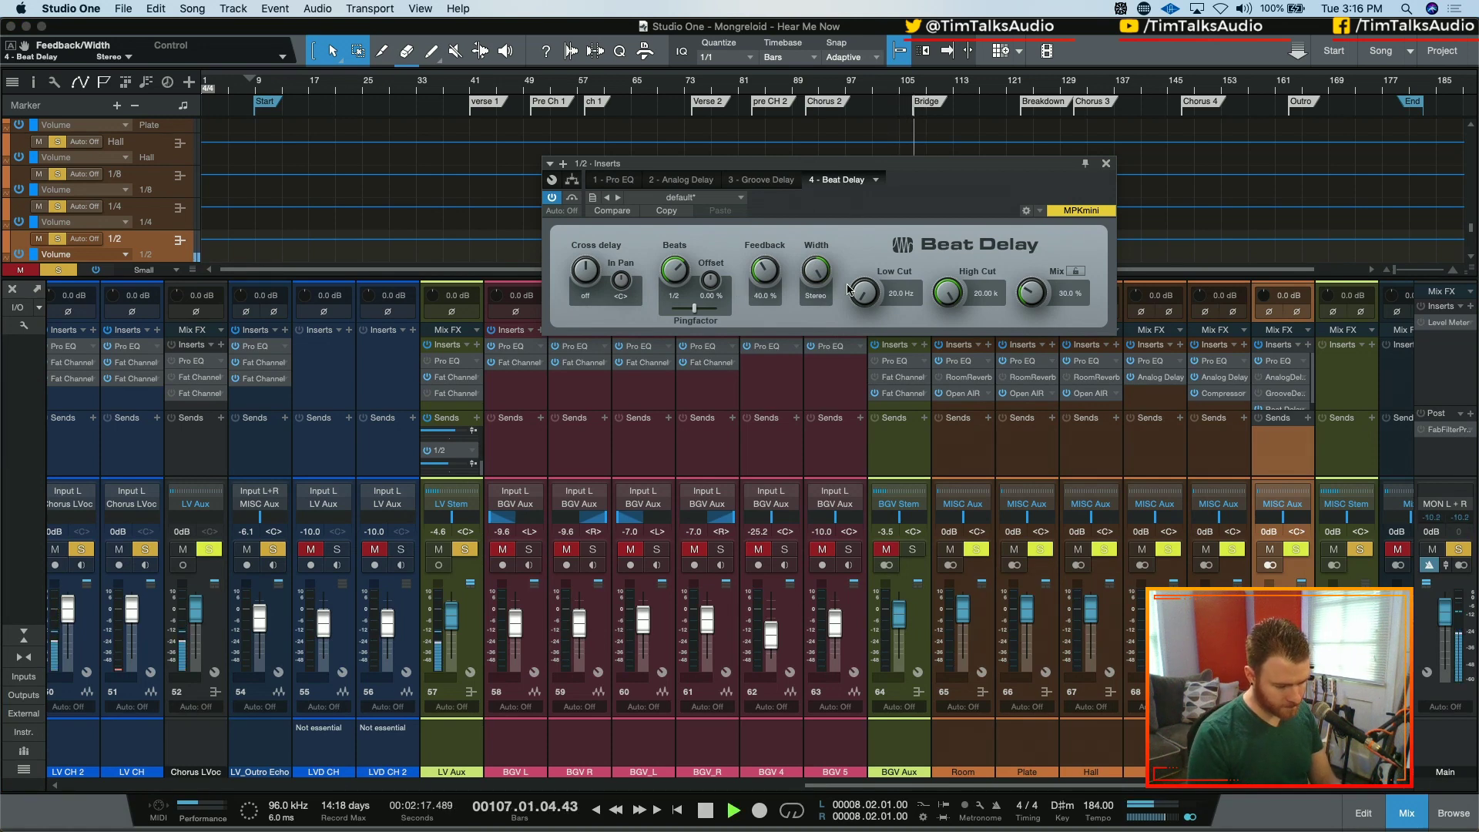
pyautogui.press('space')
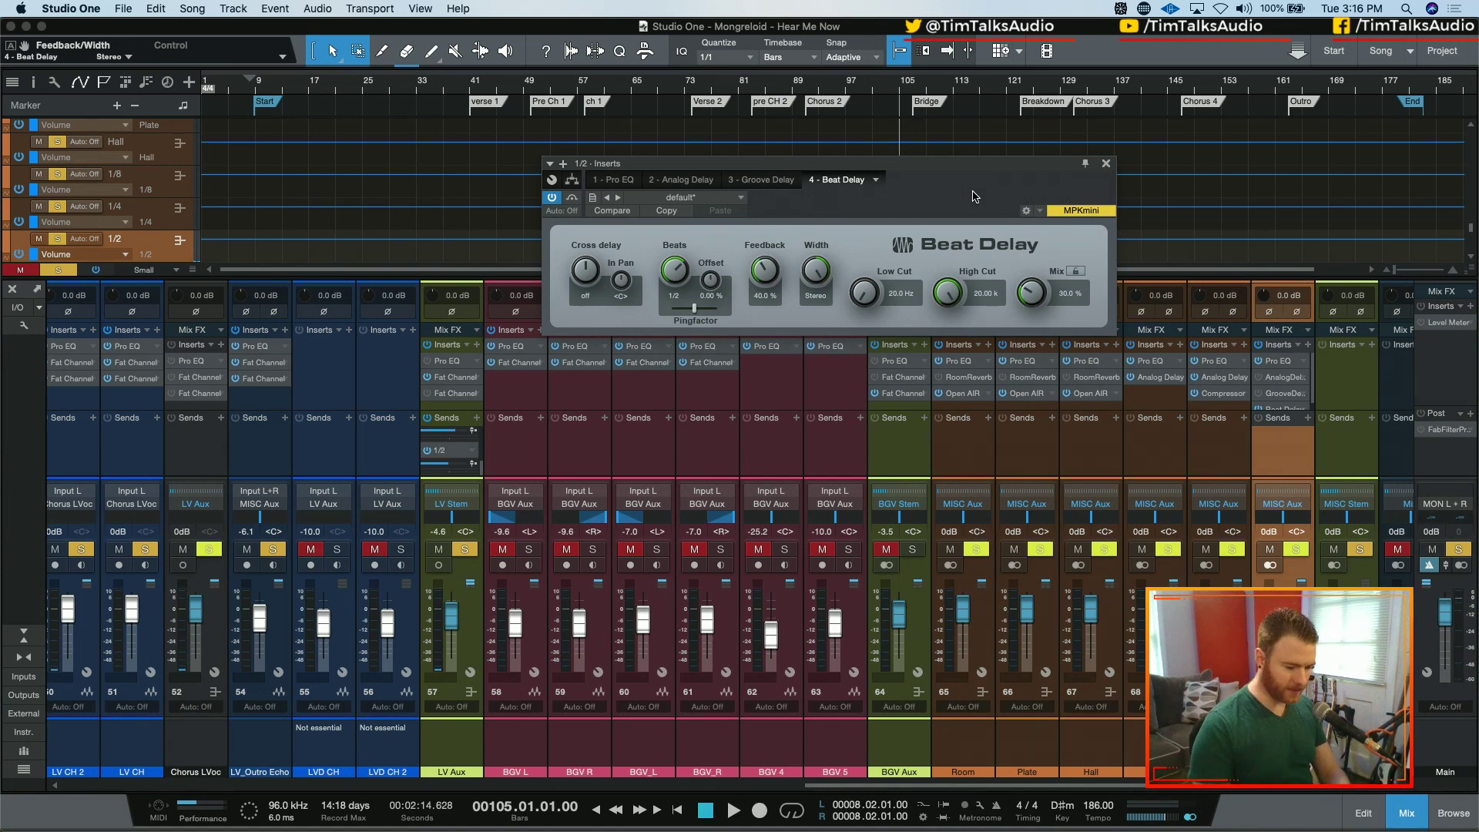
pyautogui.moveTo(765, 295); pyautogui.dragTo(766, 260)
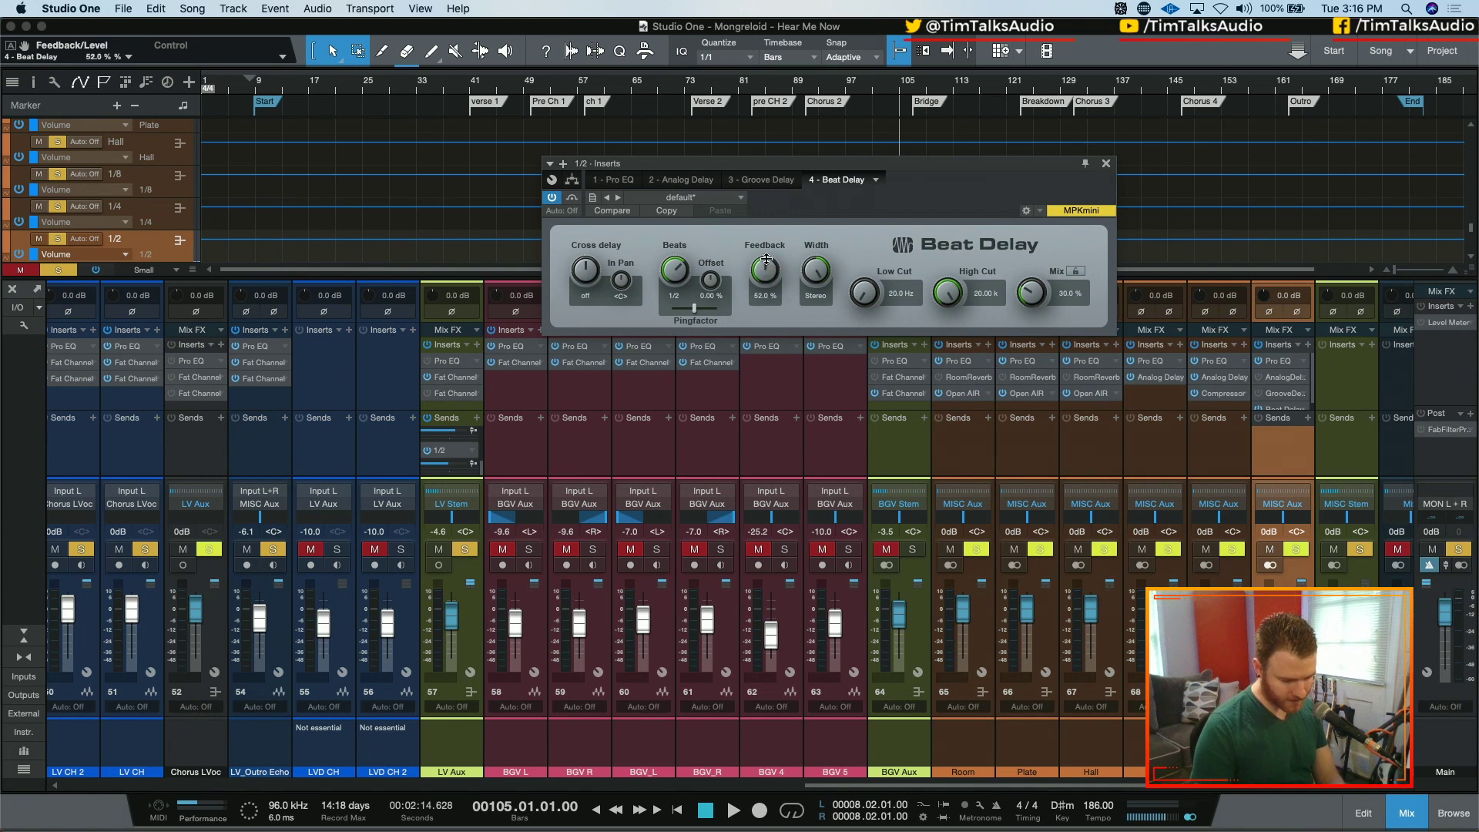
pyautogui.press('space')
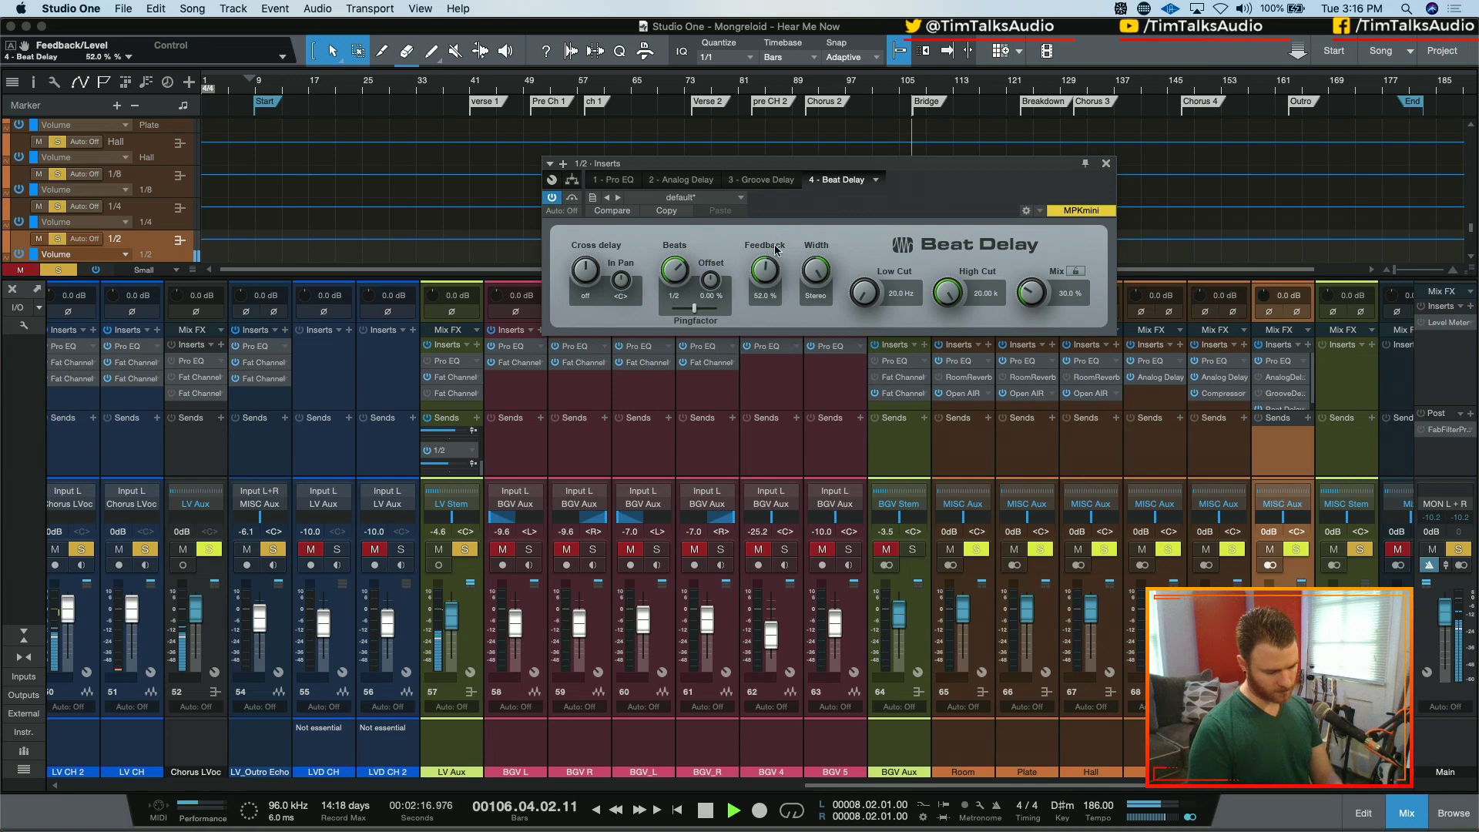
pyautogui.press('space')
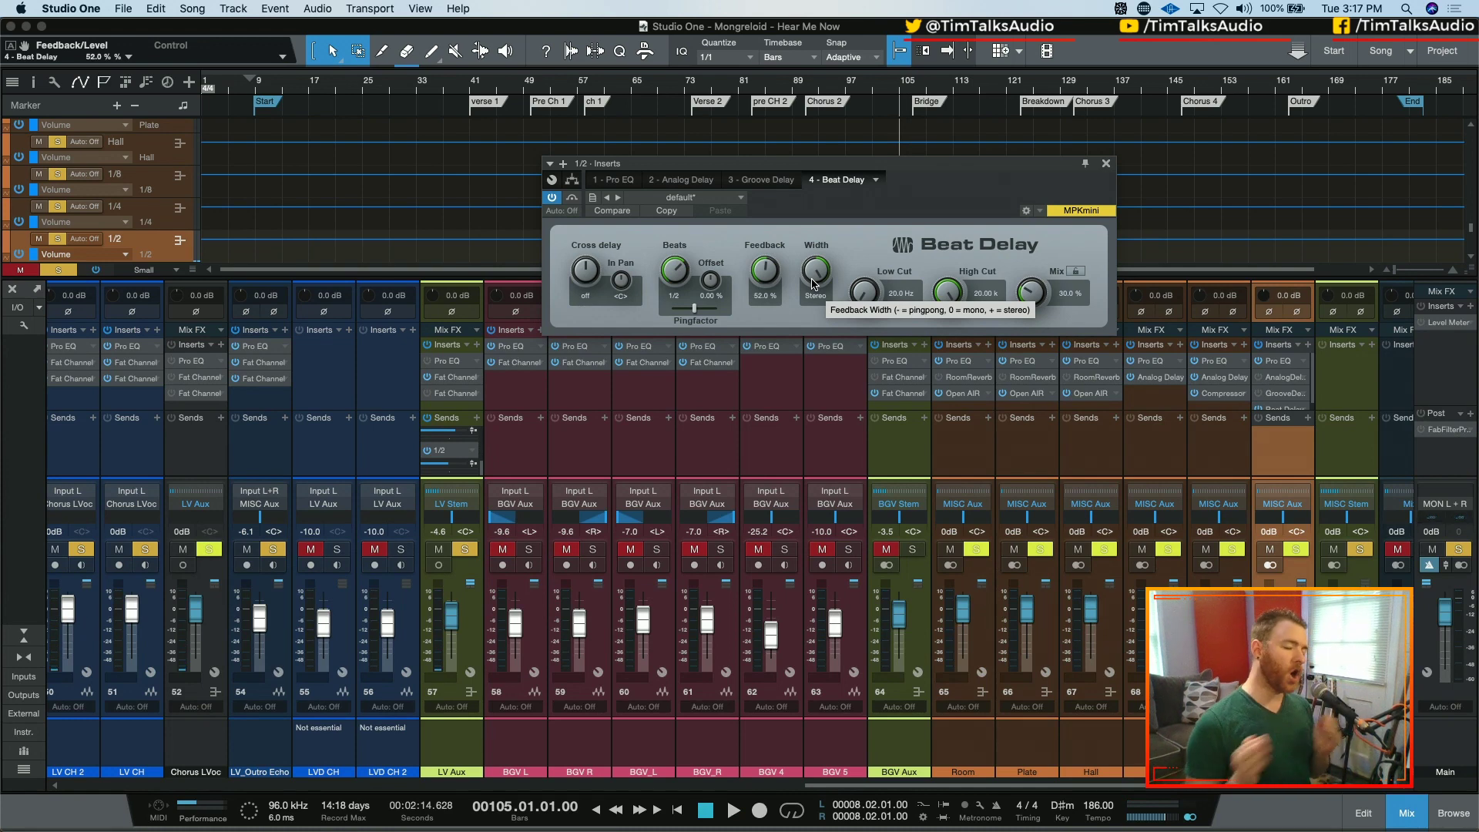
# - Clear the active solos and set LV Aux's 1/2 send to 0 dB while auditioning the delay in the mix from bar 105
pyautogui.hotkey('shift', 's')
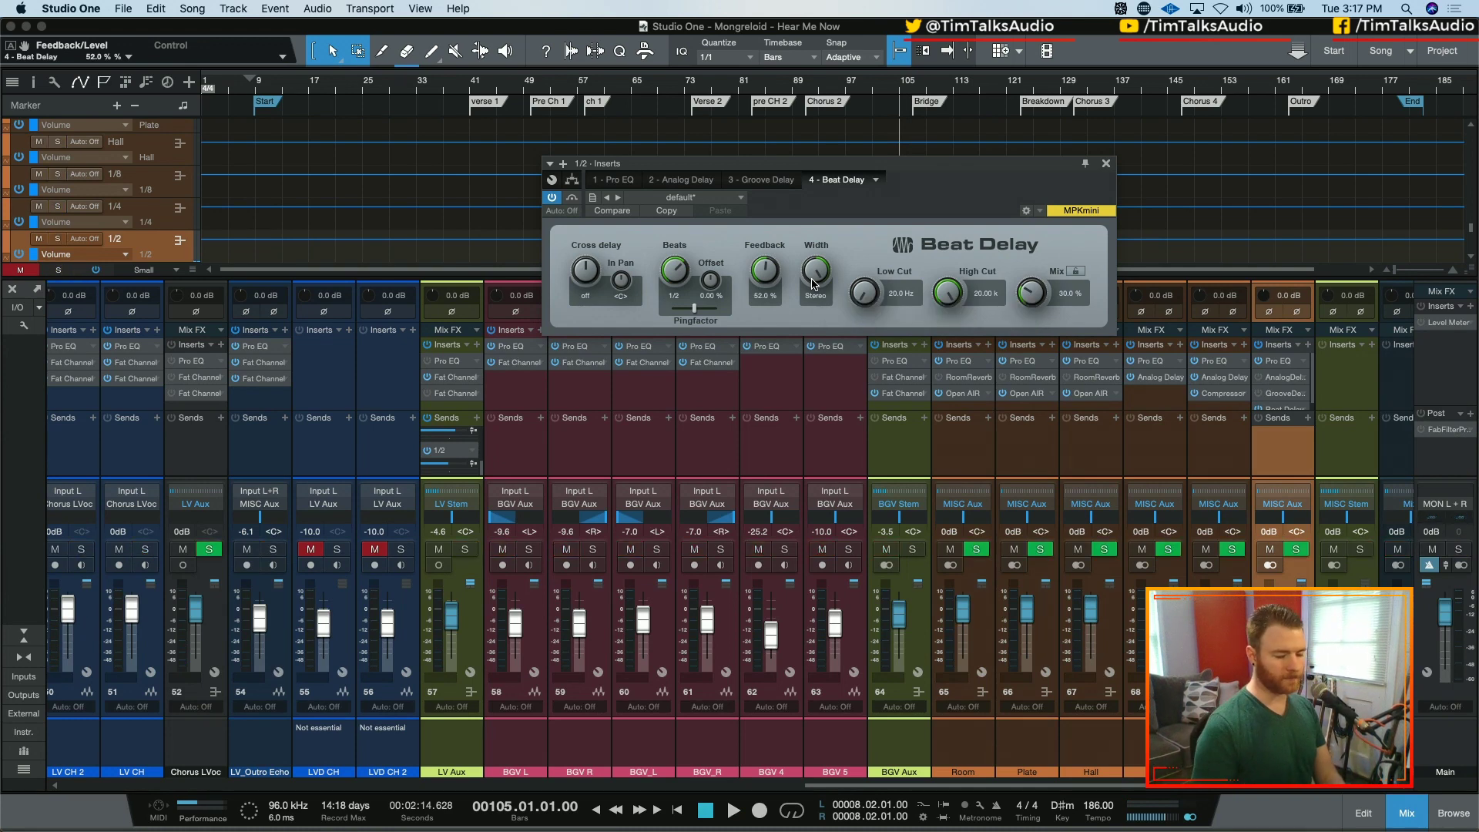
pyautogui.press('space')
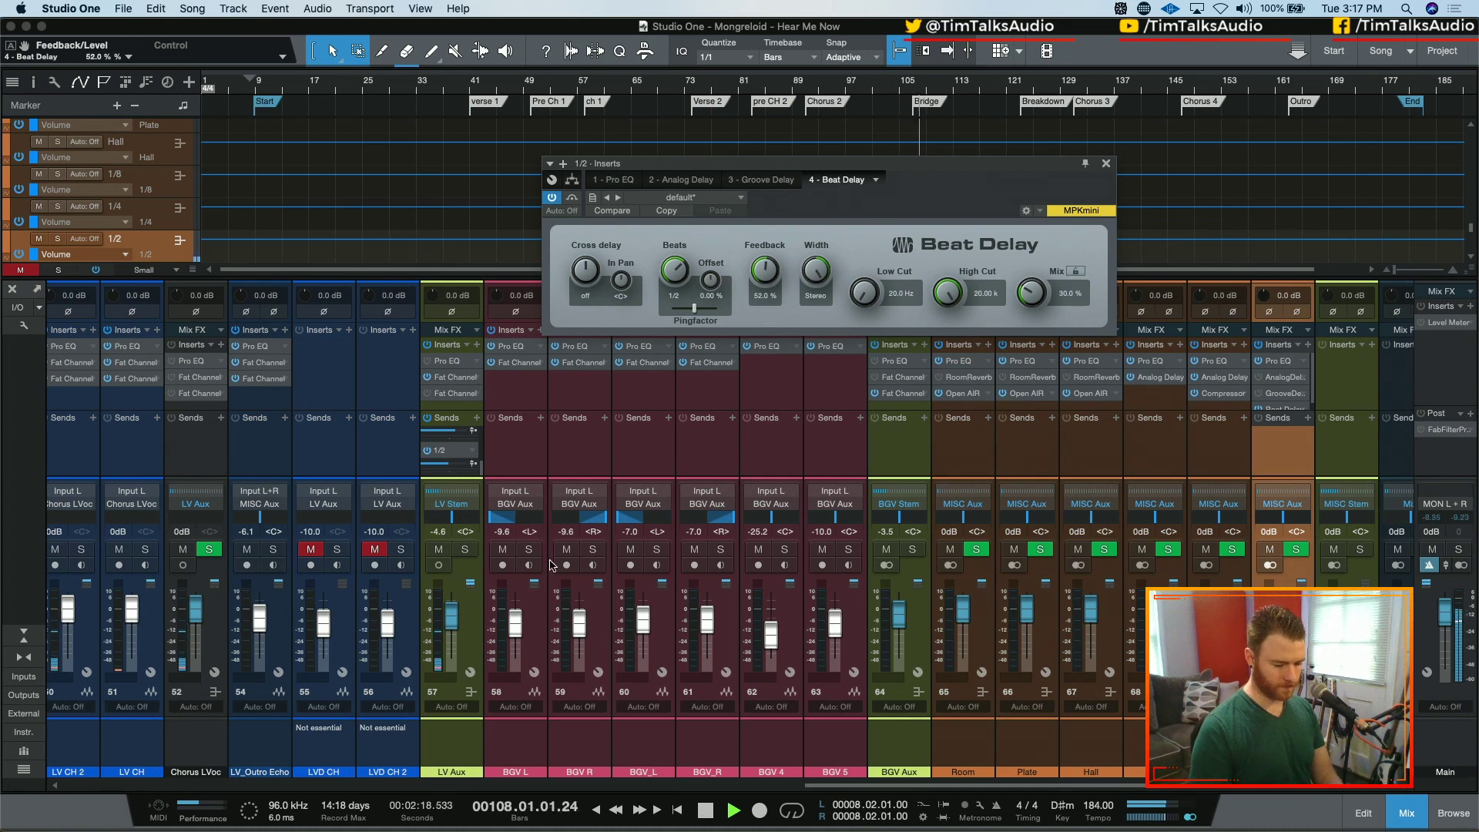
pyautogui.click(456, 467)
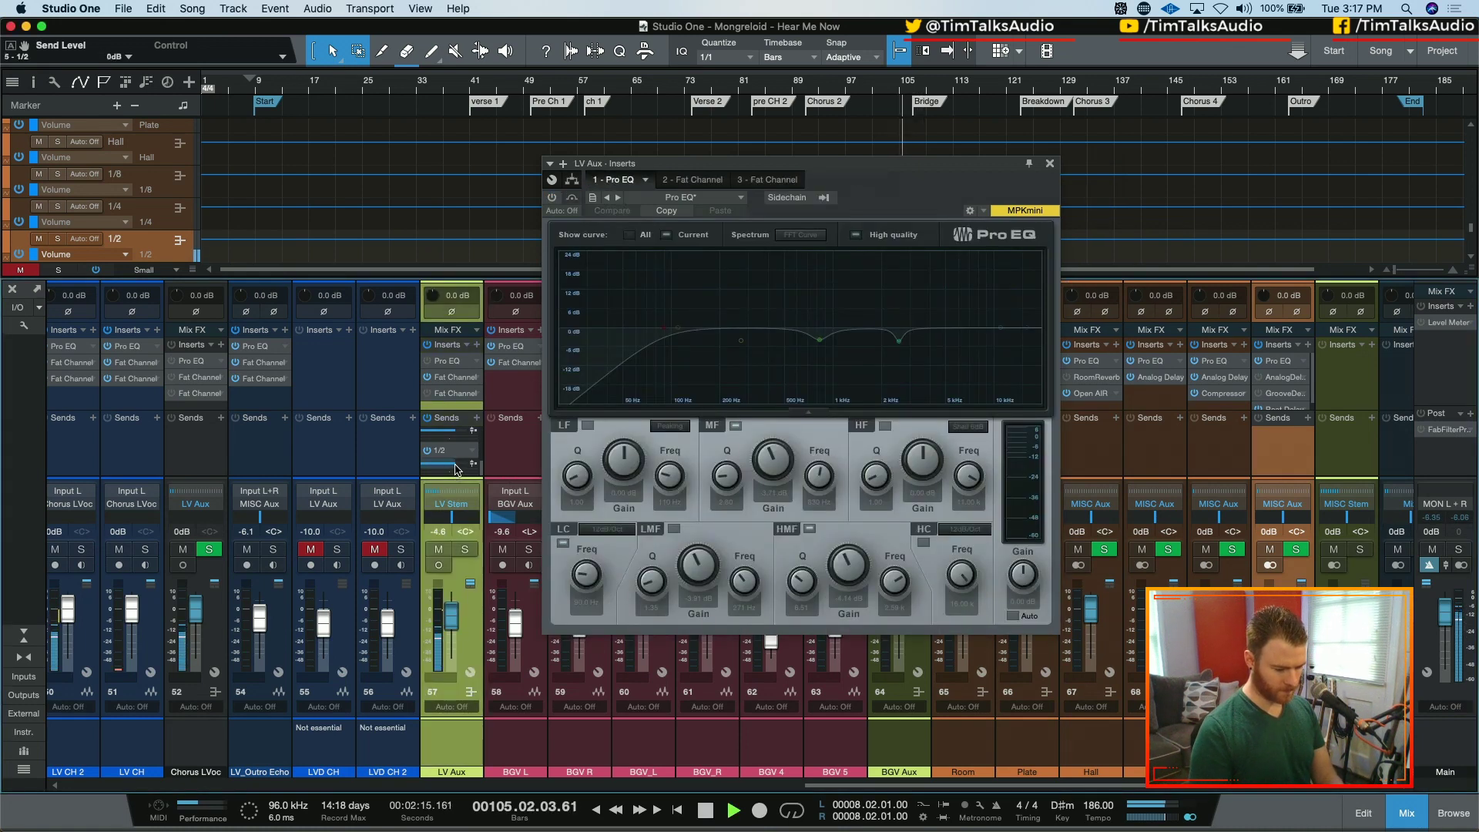
pyautogui.click(1049, 163)
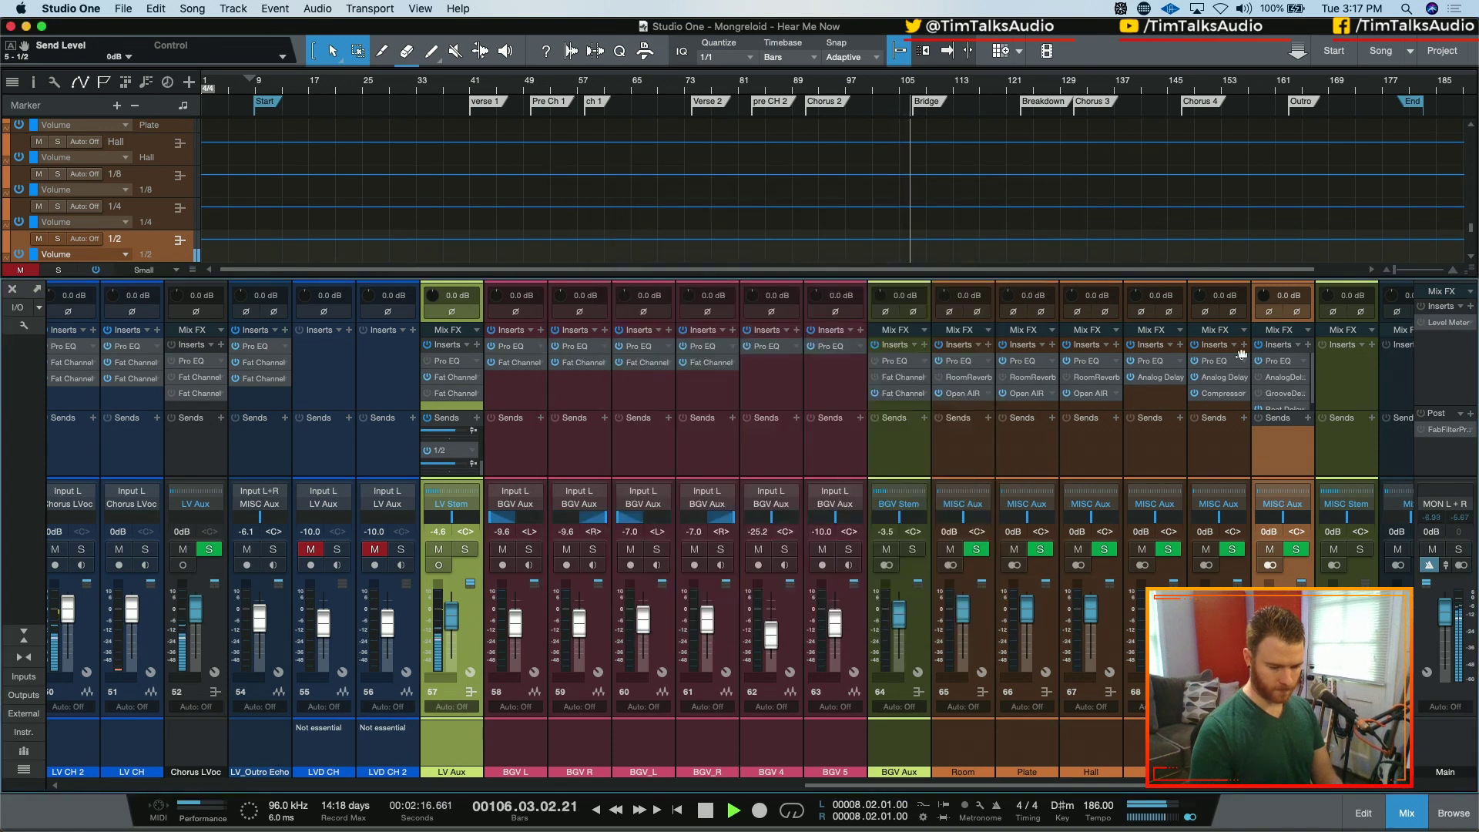
pyautogui.click(1289, 446)
pyautogui.press('space')
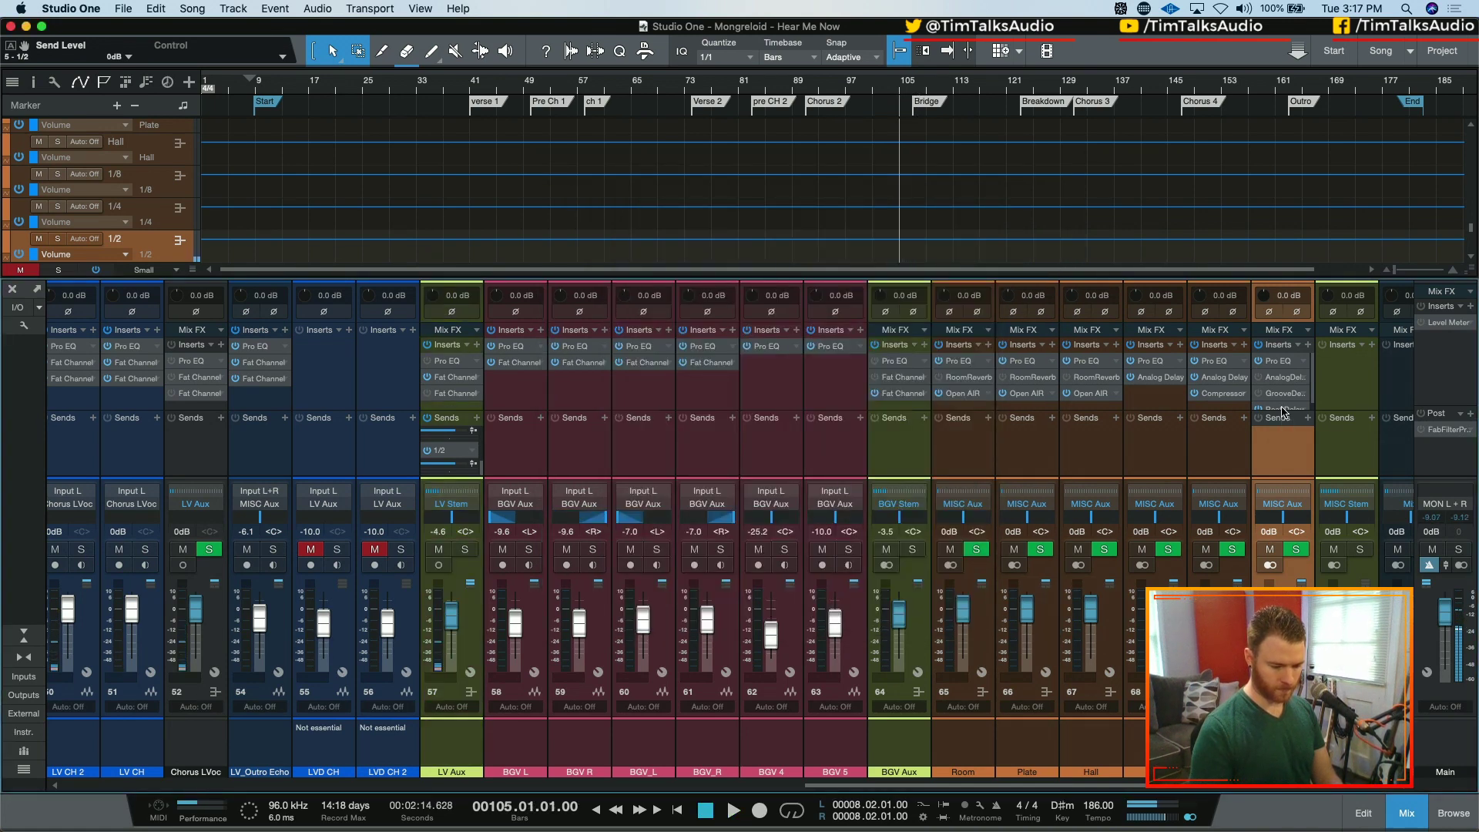
# - Check the 1/2 channel's Pro EQ during playback from bar 105 and close its window
pyautogui.click(1282, 410)
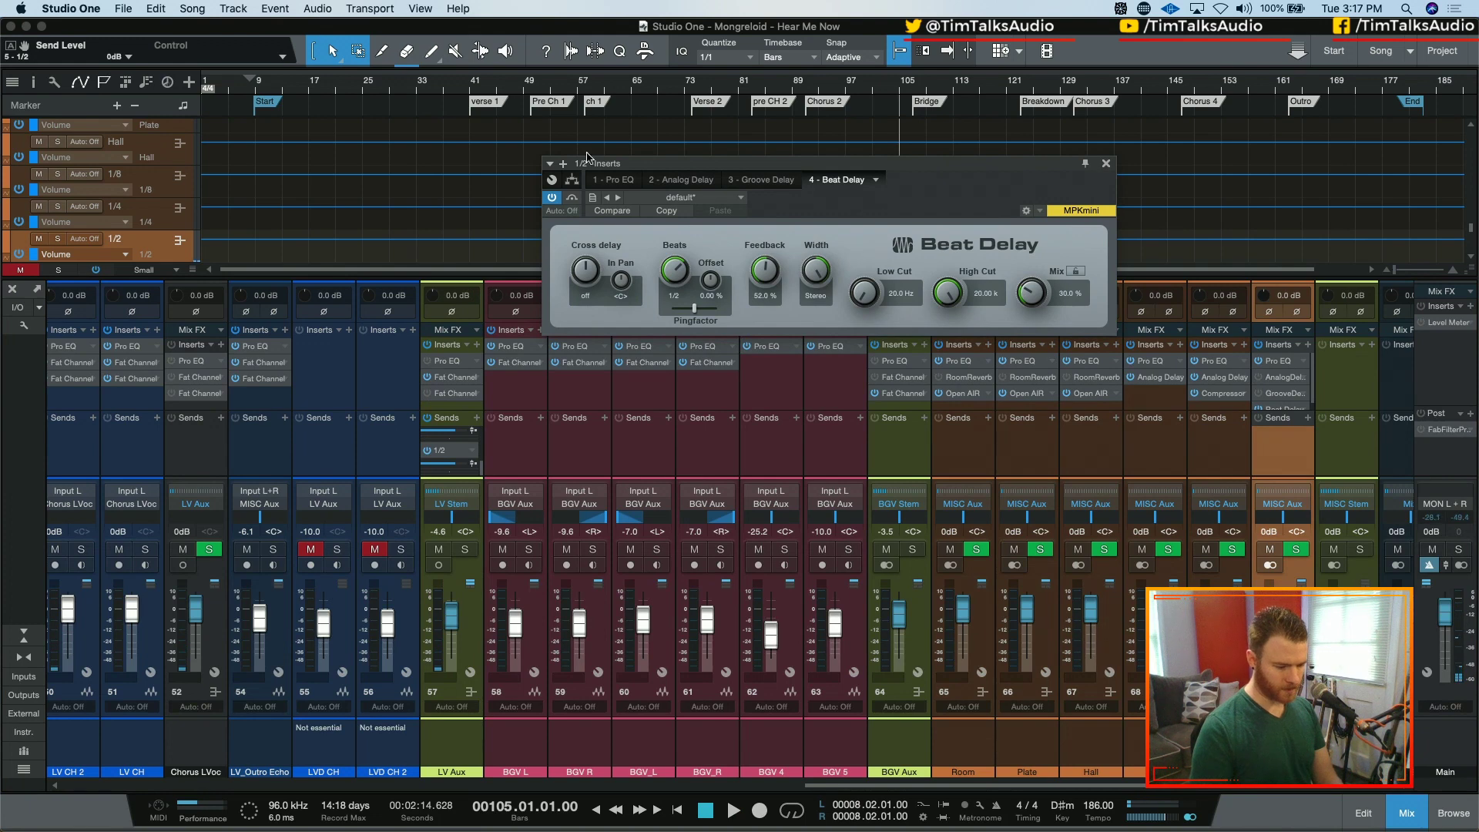
pyautogui.click(615, 180)
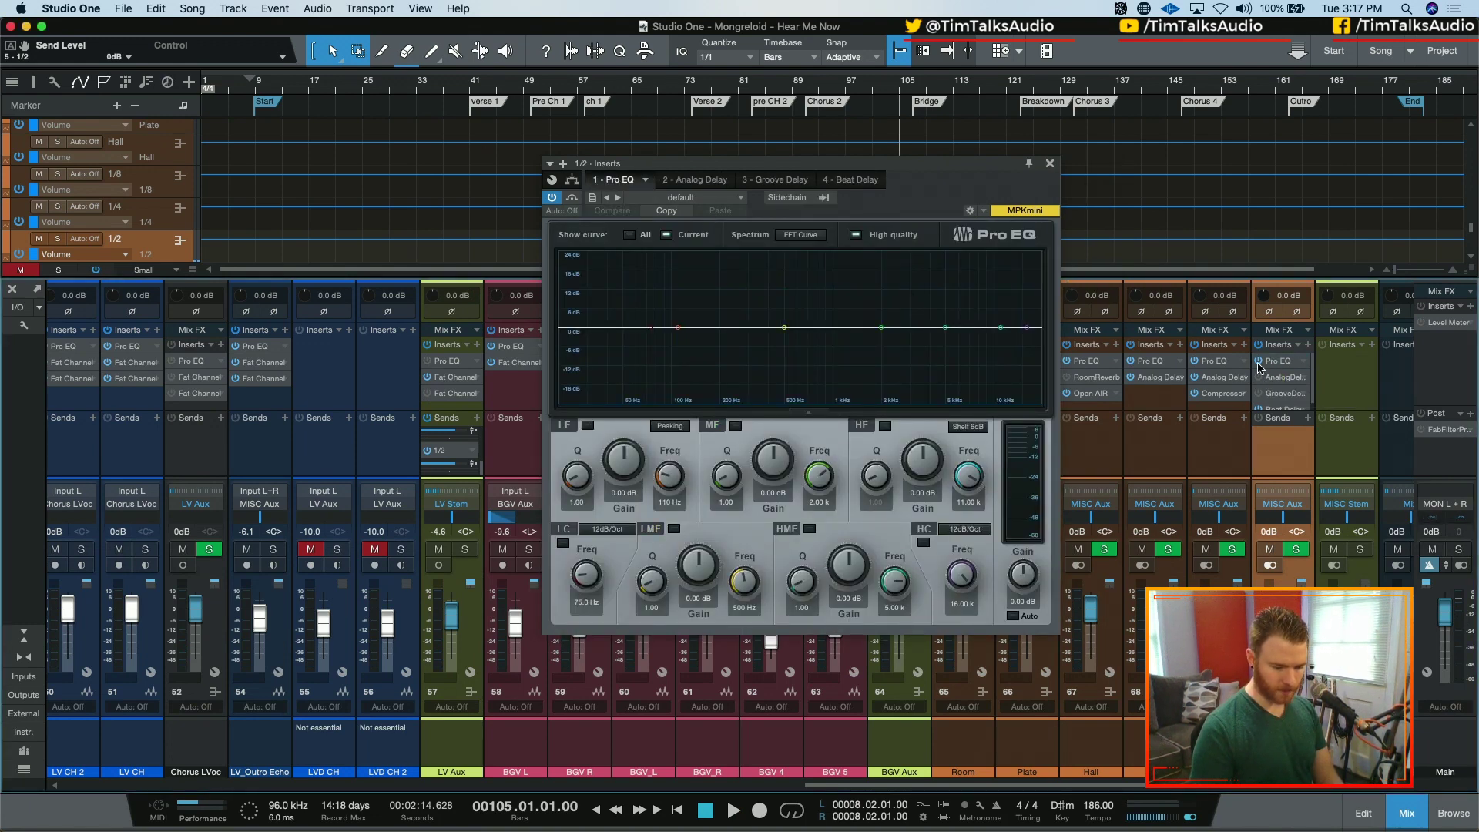
pyautogui.press('space')
pyautogui.click(1049, 163)
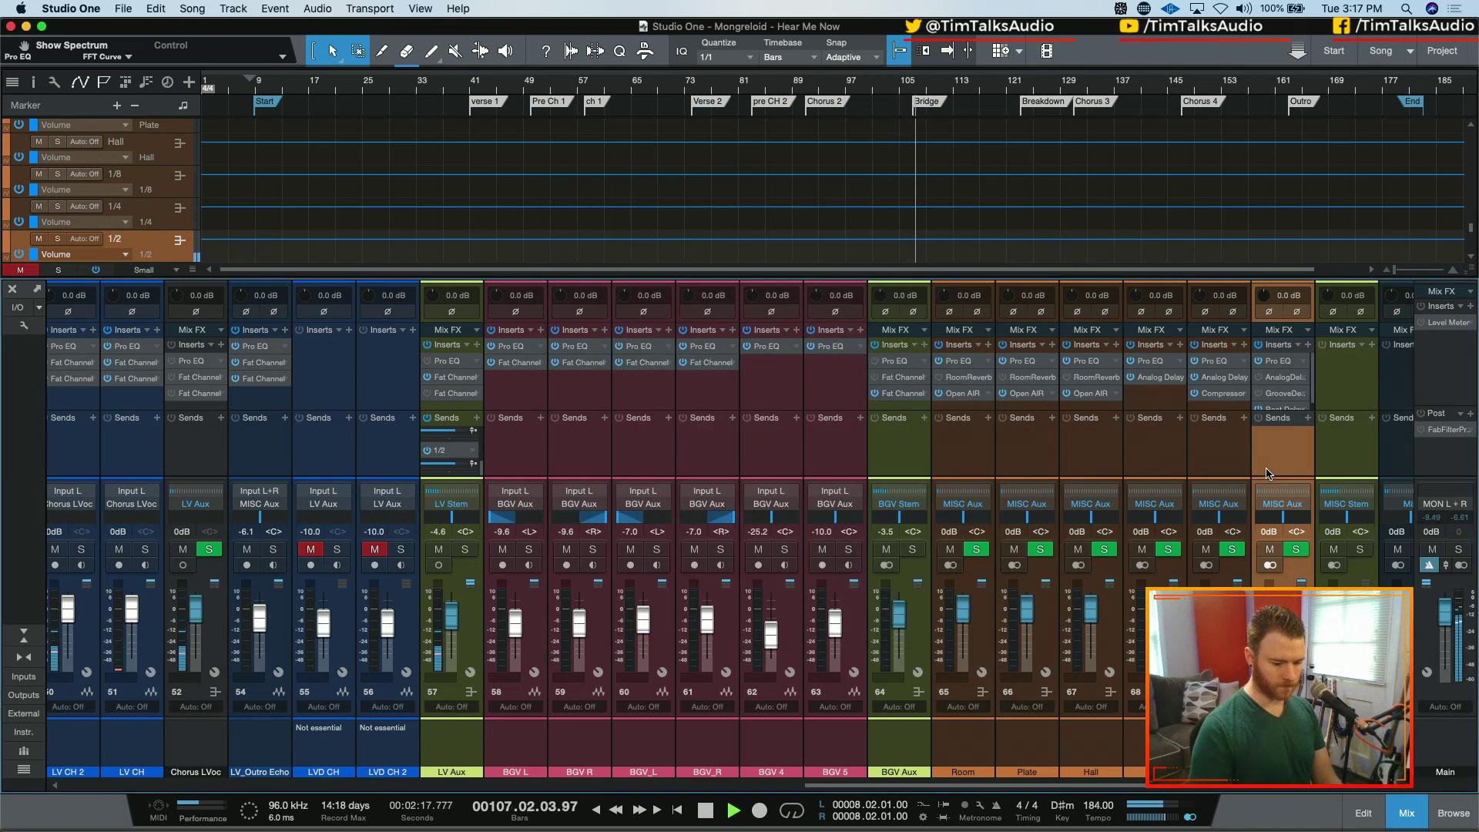
# - Set Beat Delay's mix to 100 %, lock the mix value, and audition the fully wet delay from bar 105
pyautogui.click(1282, 409)
pyautogui.press('space')
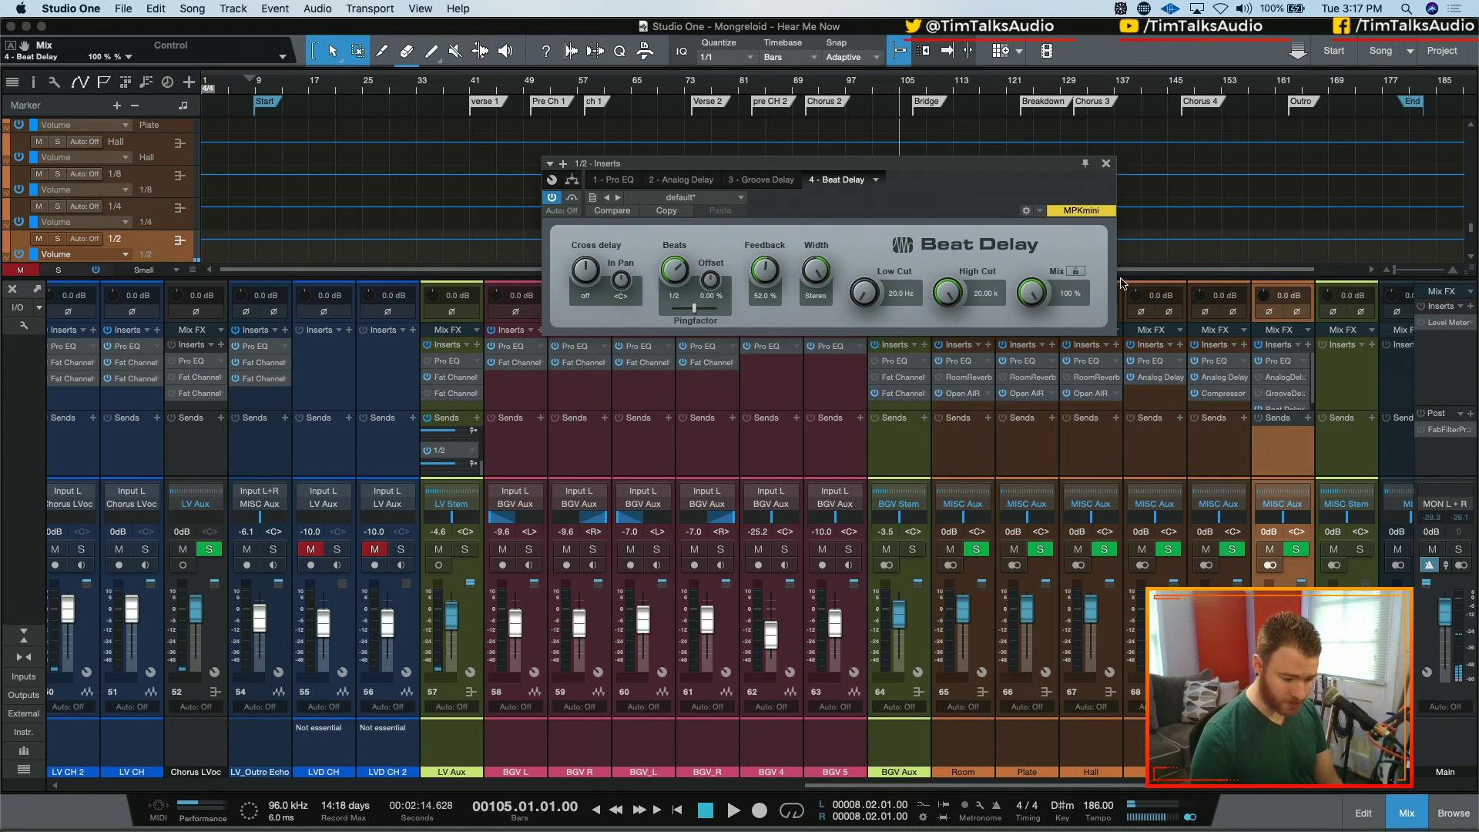
pyautogui.click(1076, 271)
pyautogui.press('space')
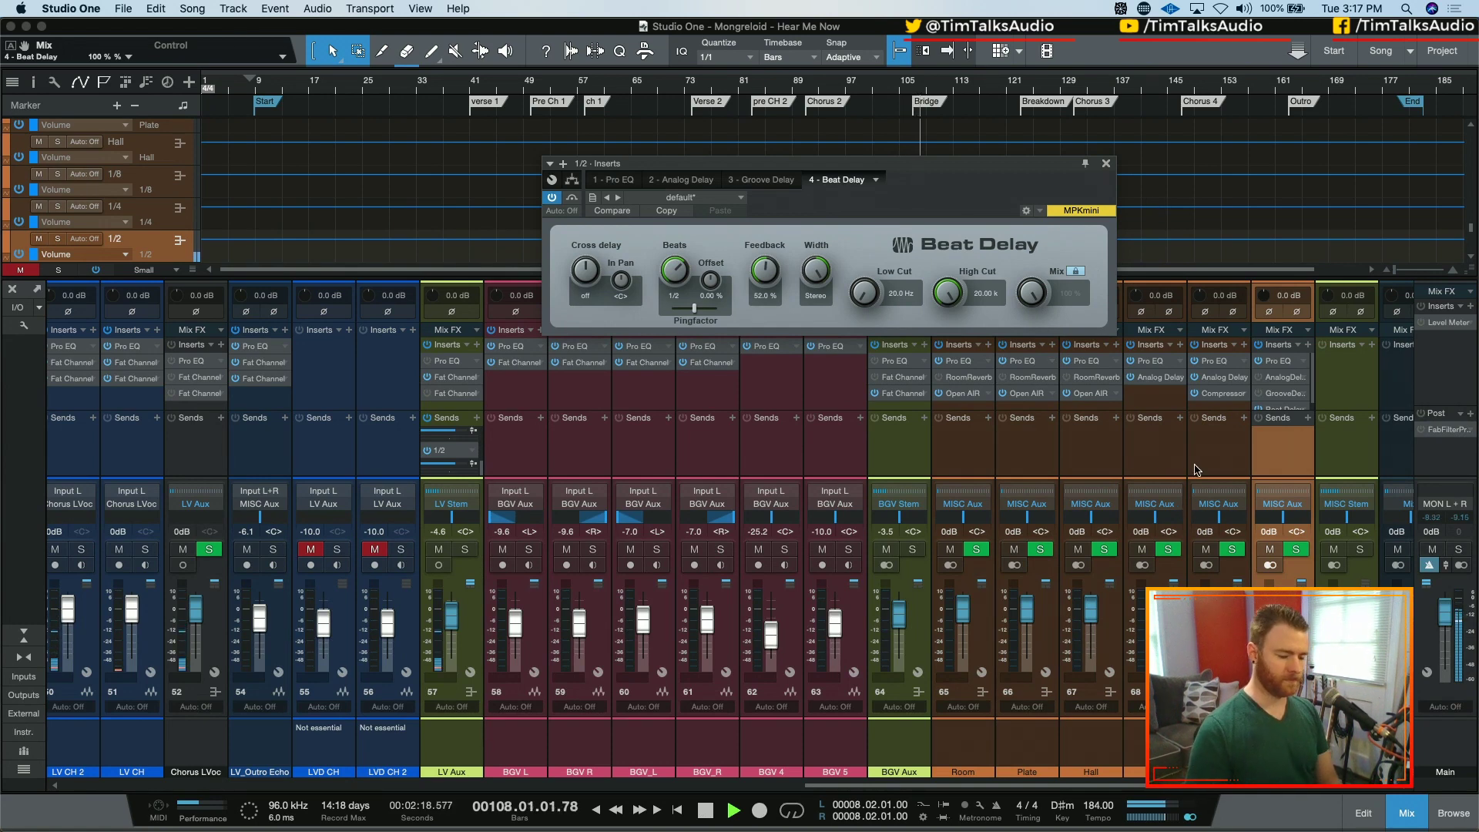
pyautogui.press('space')
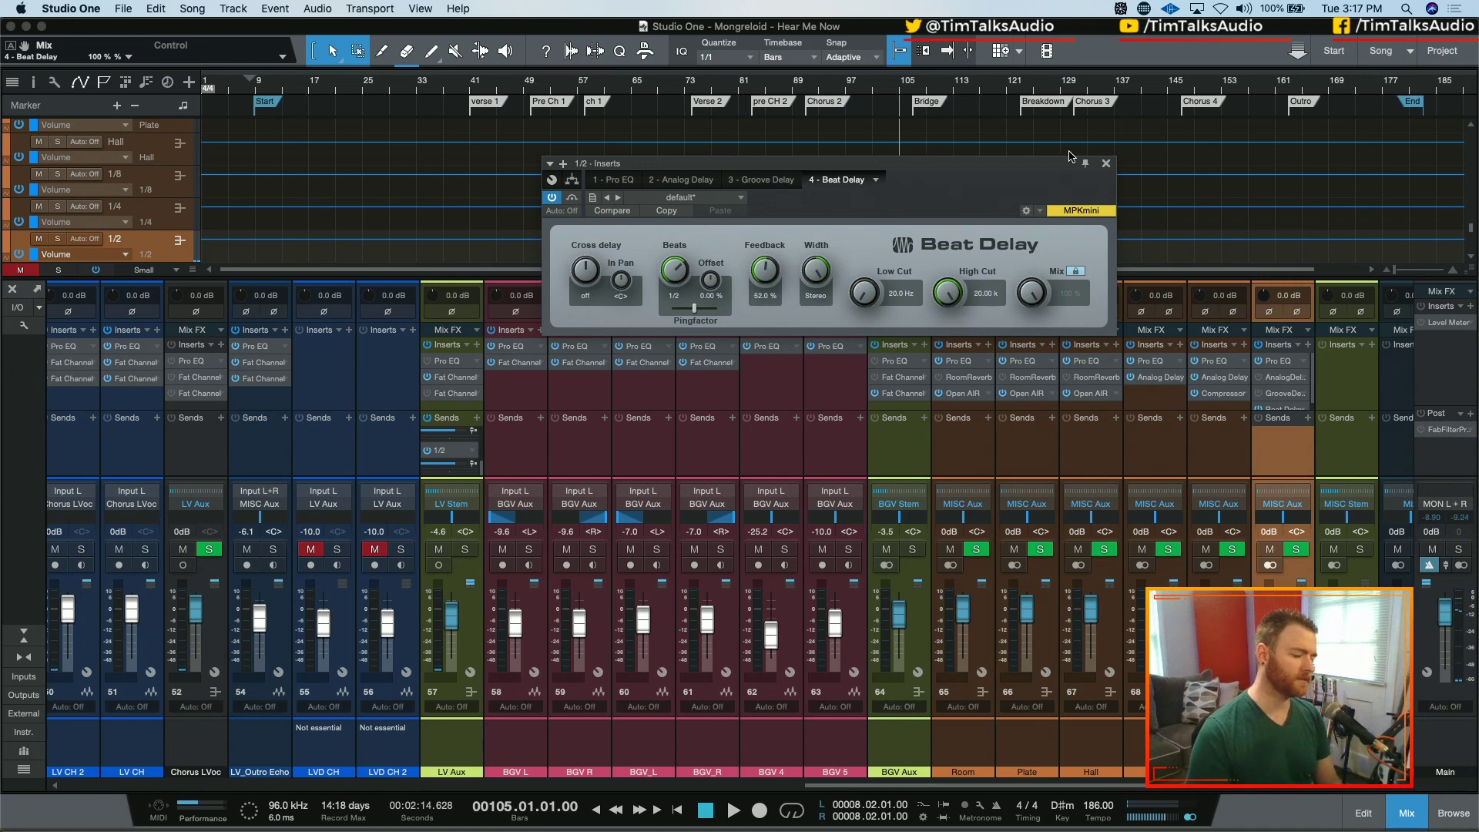
# - Examine the lead vocal chorus clips around Chorus 2 and the Bridge, and audition the half-note delay from bar 105
pyautogui.moveTo(1063, 163); pyautogui.dragTo(1062, 340)
pyautogui.scroll(10, 868, 166)
pyautogui.press('e')
pyautogui.press('e')
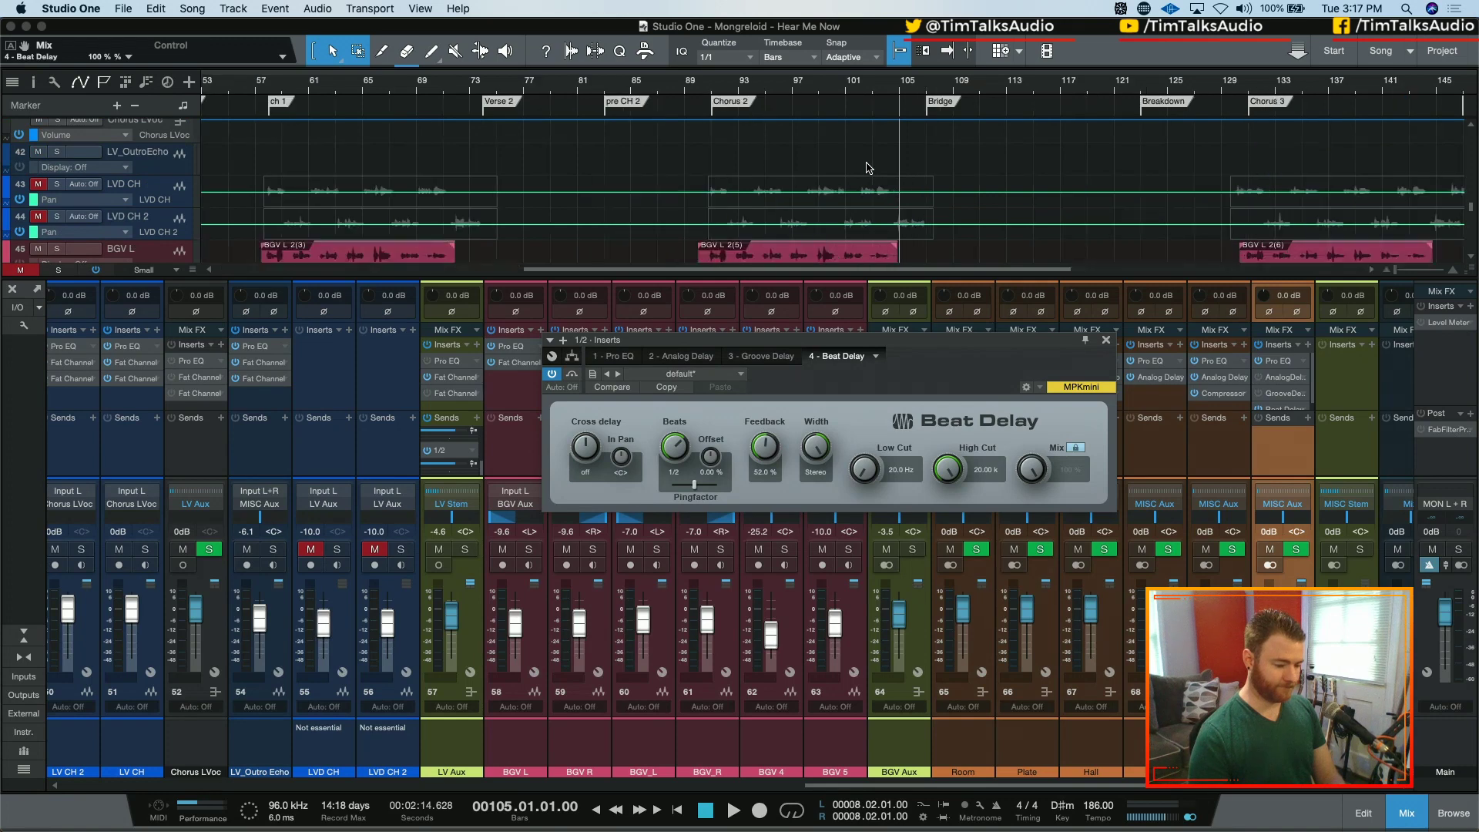
pyautogui.scroll(1, 392, 199)
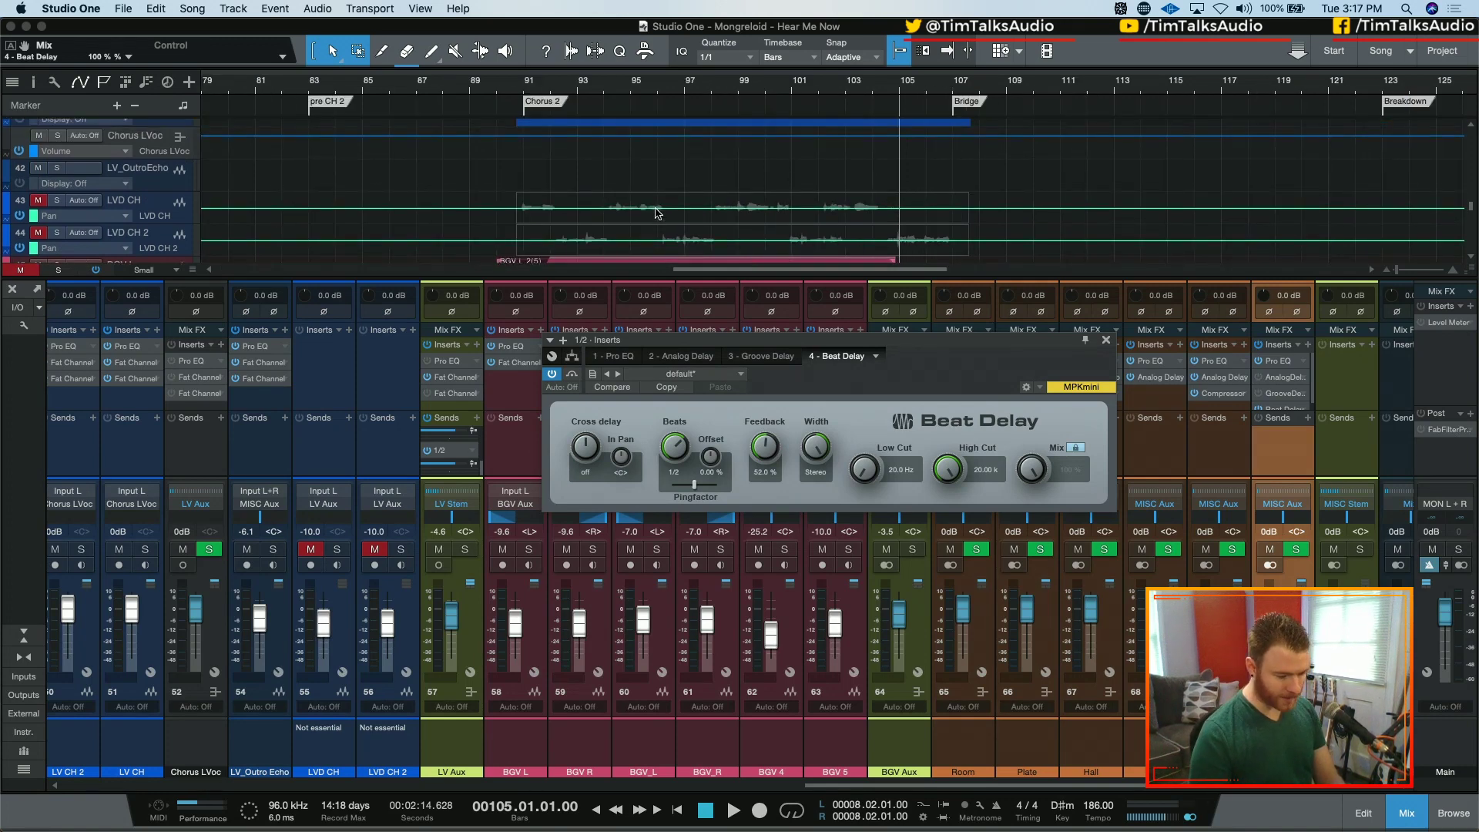
pyautogui.scroll(6, 655, 212)
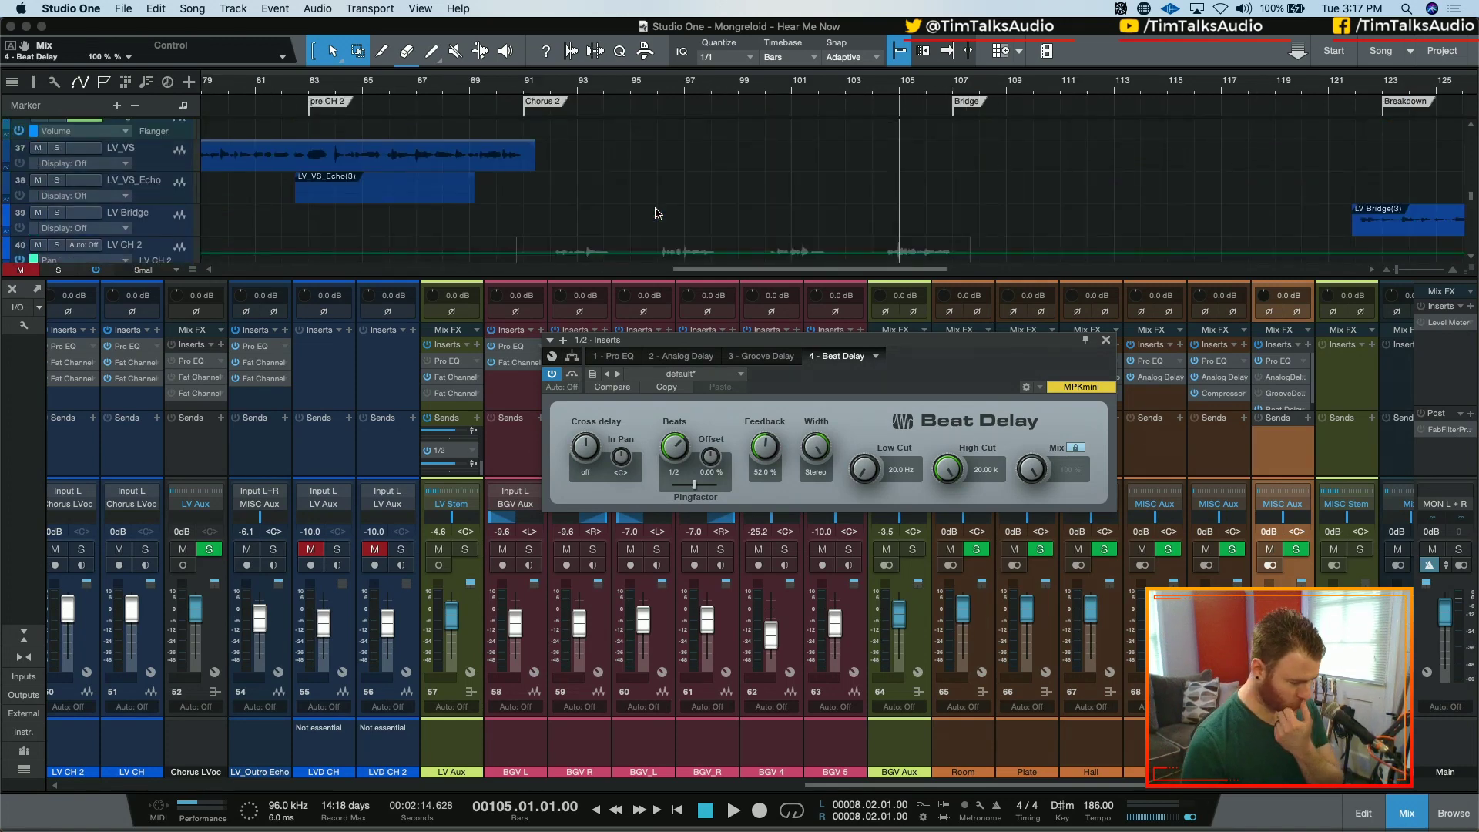
pyautogui.scroll(-5, 643, 210)
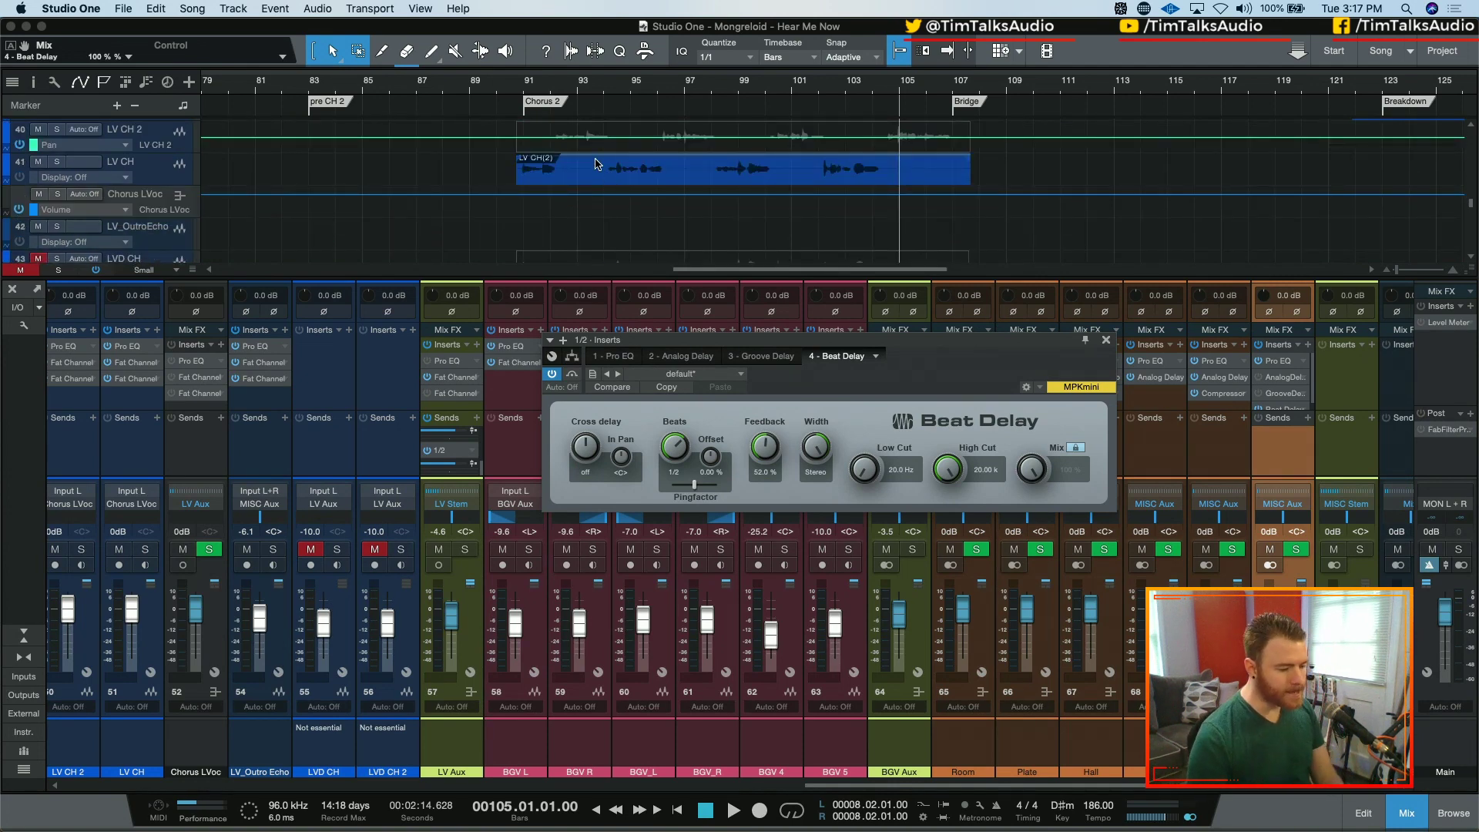
pyautogui.press('space')
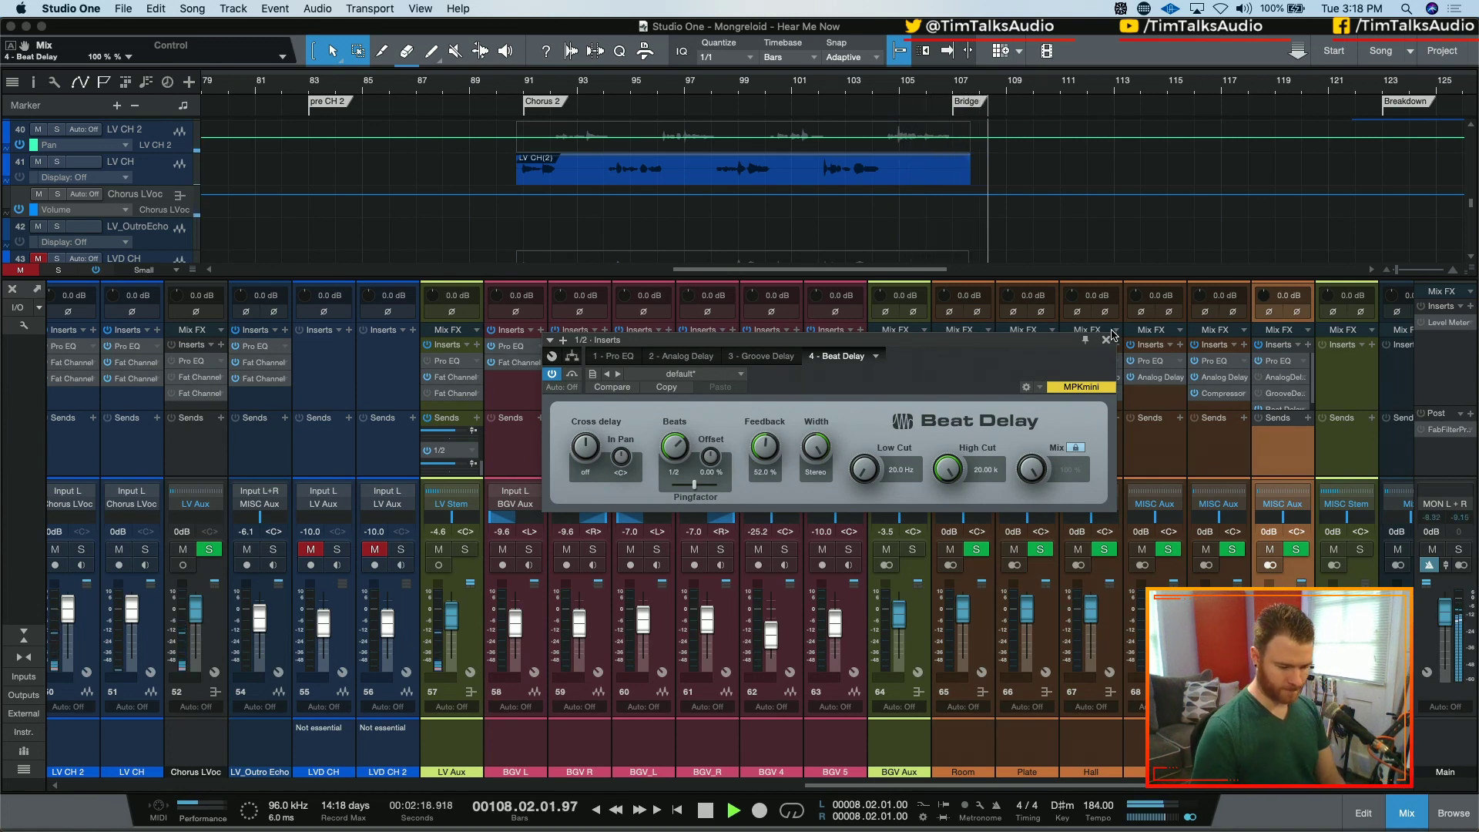
pyautogui.press('space')
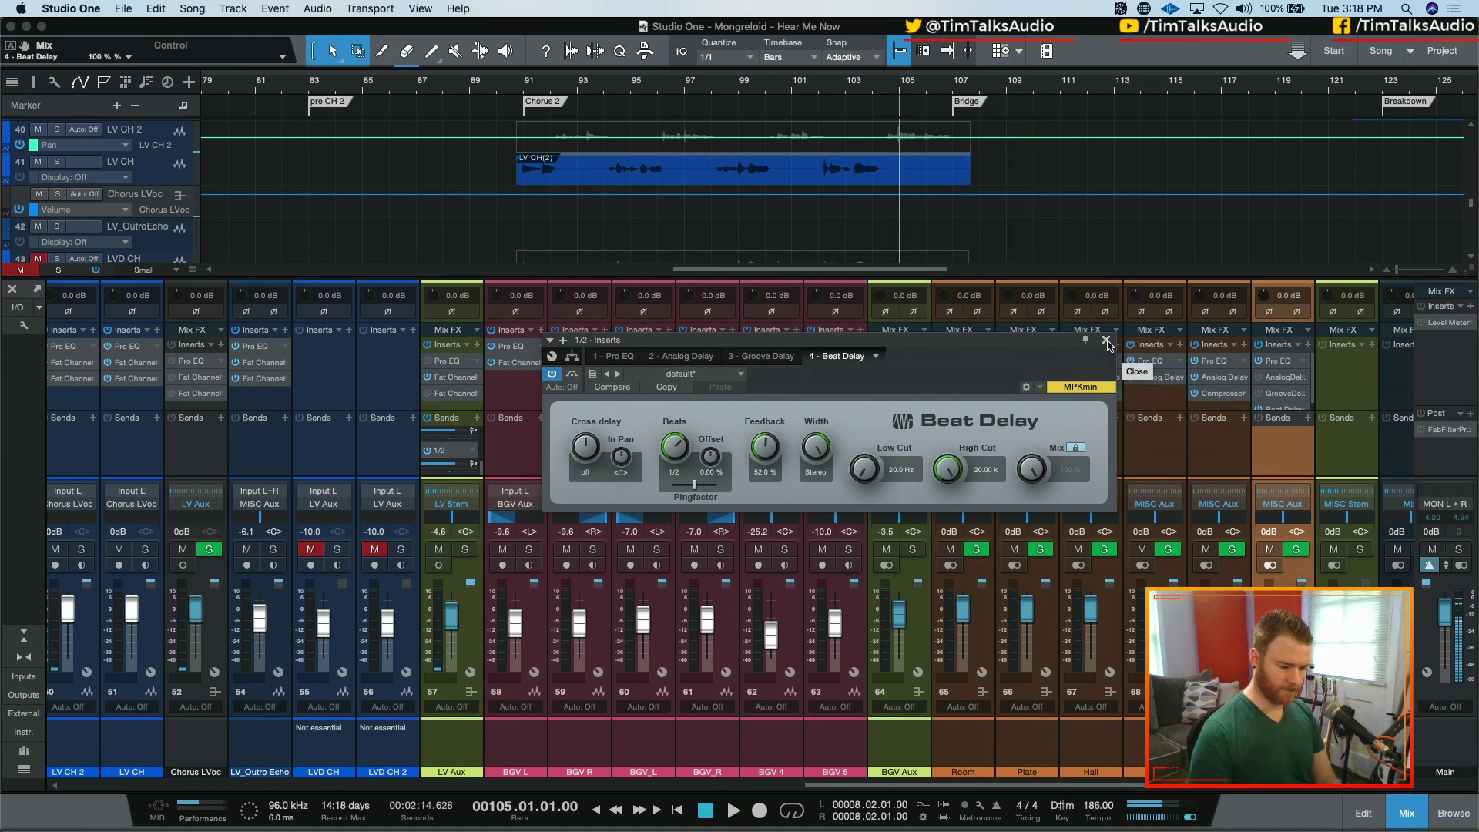
pyautogui.click(1107, 342)
# - Try the 1/4 channel's Compressor after Beat Delay on the 1/2 channel, sidechained from LV Aux, and audition it from bar 105
pyautogui.scroll(-8, 1069, 229)
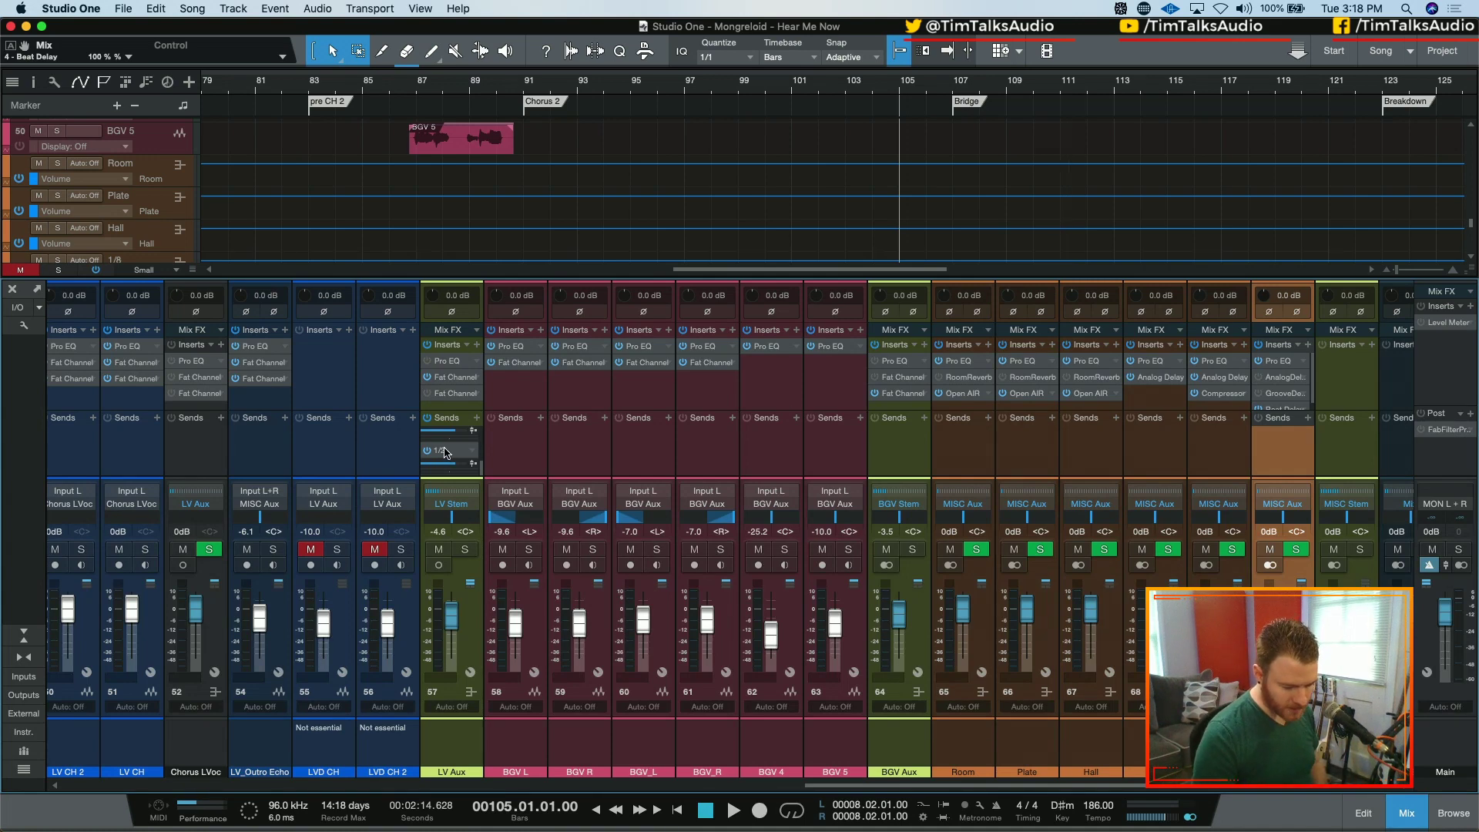
pyautogui.scroll(-2, 1308, 369)
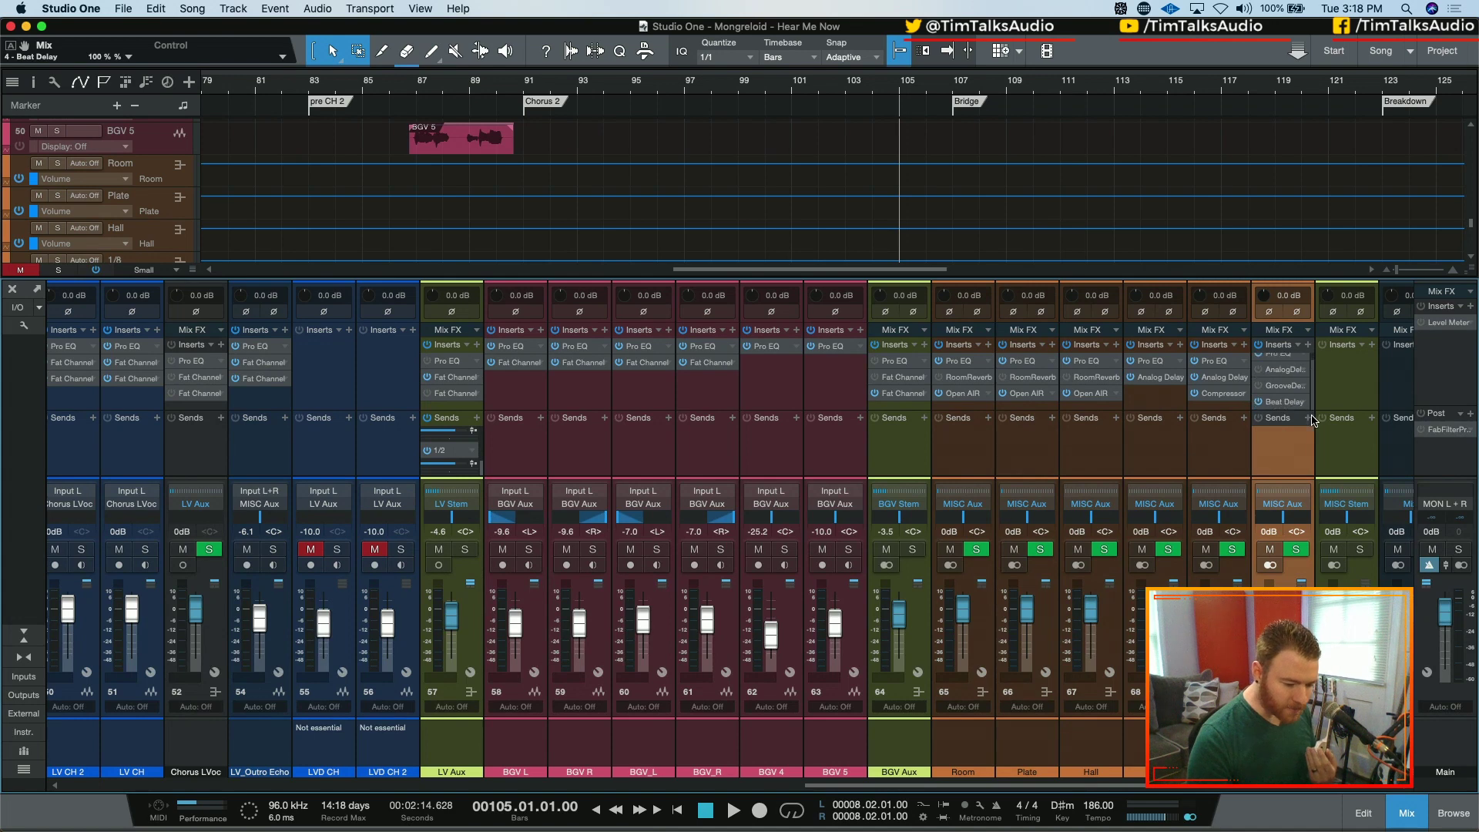
pyautogui.moveTo(1235, 403); pyautogui.dragTo(1278, 416)
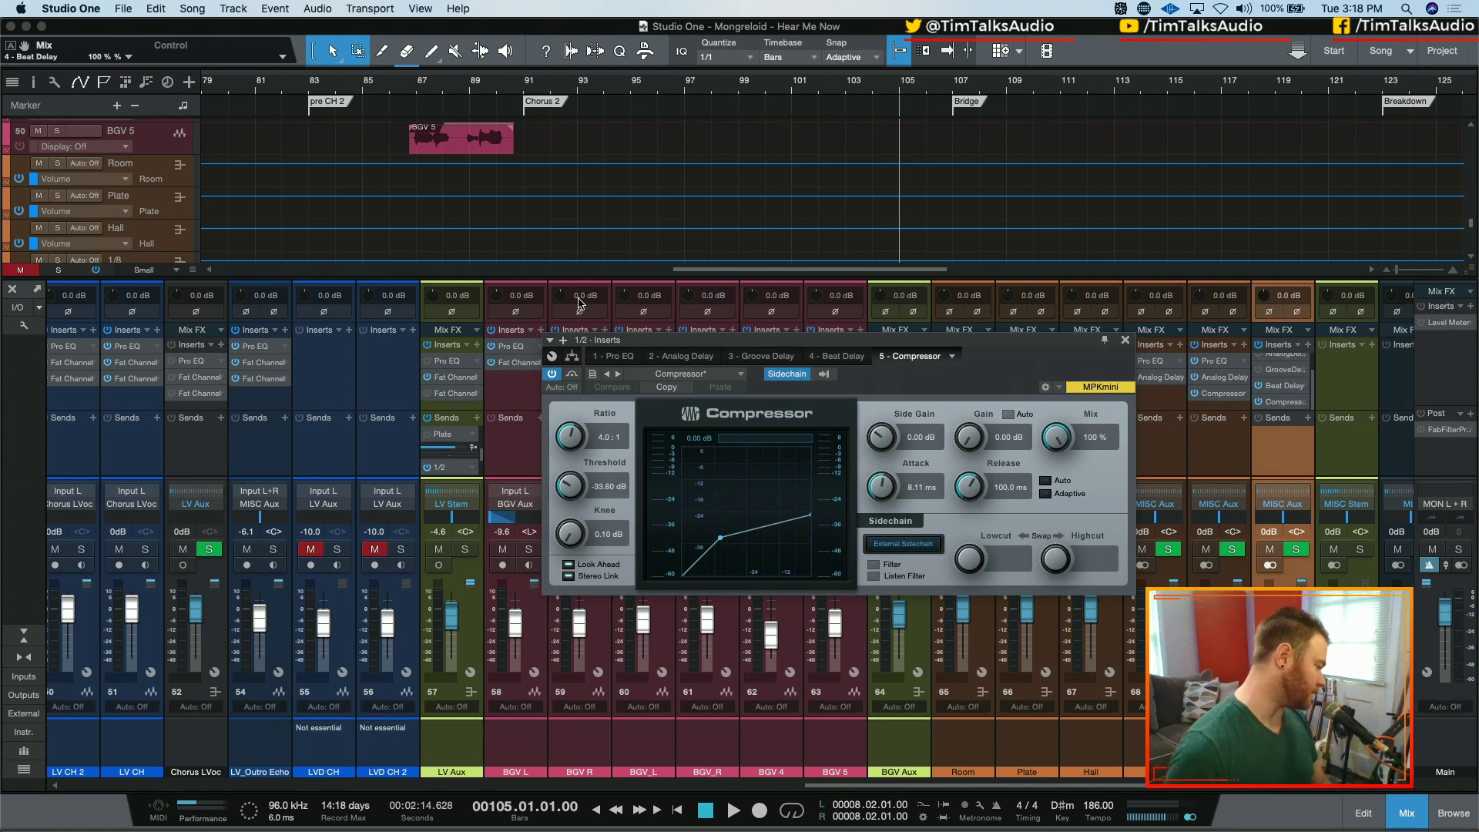
pyautogui.press('space')
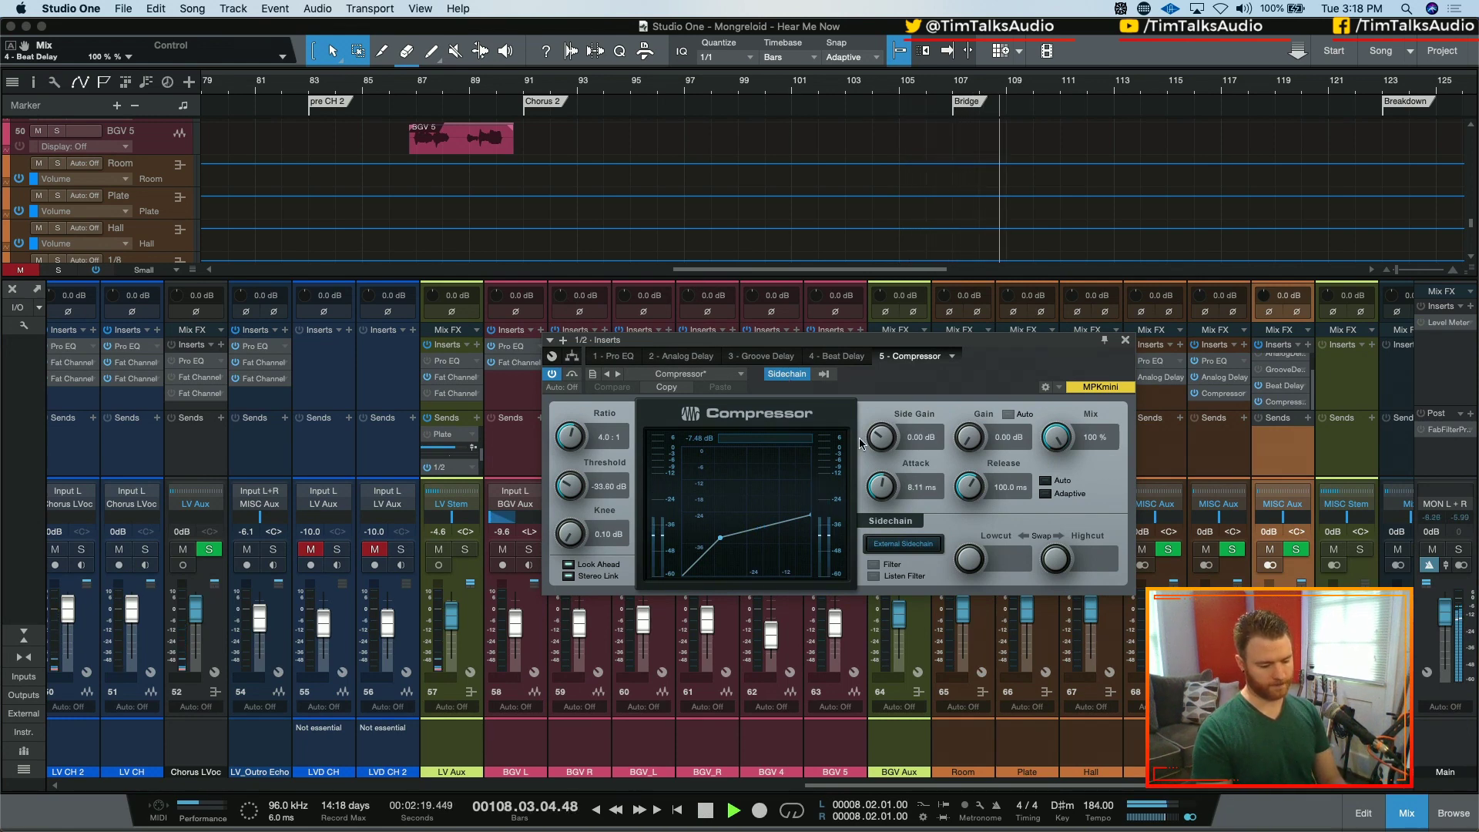
pyautogui.press('space')
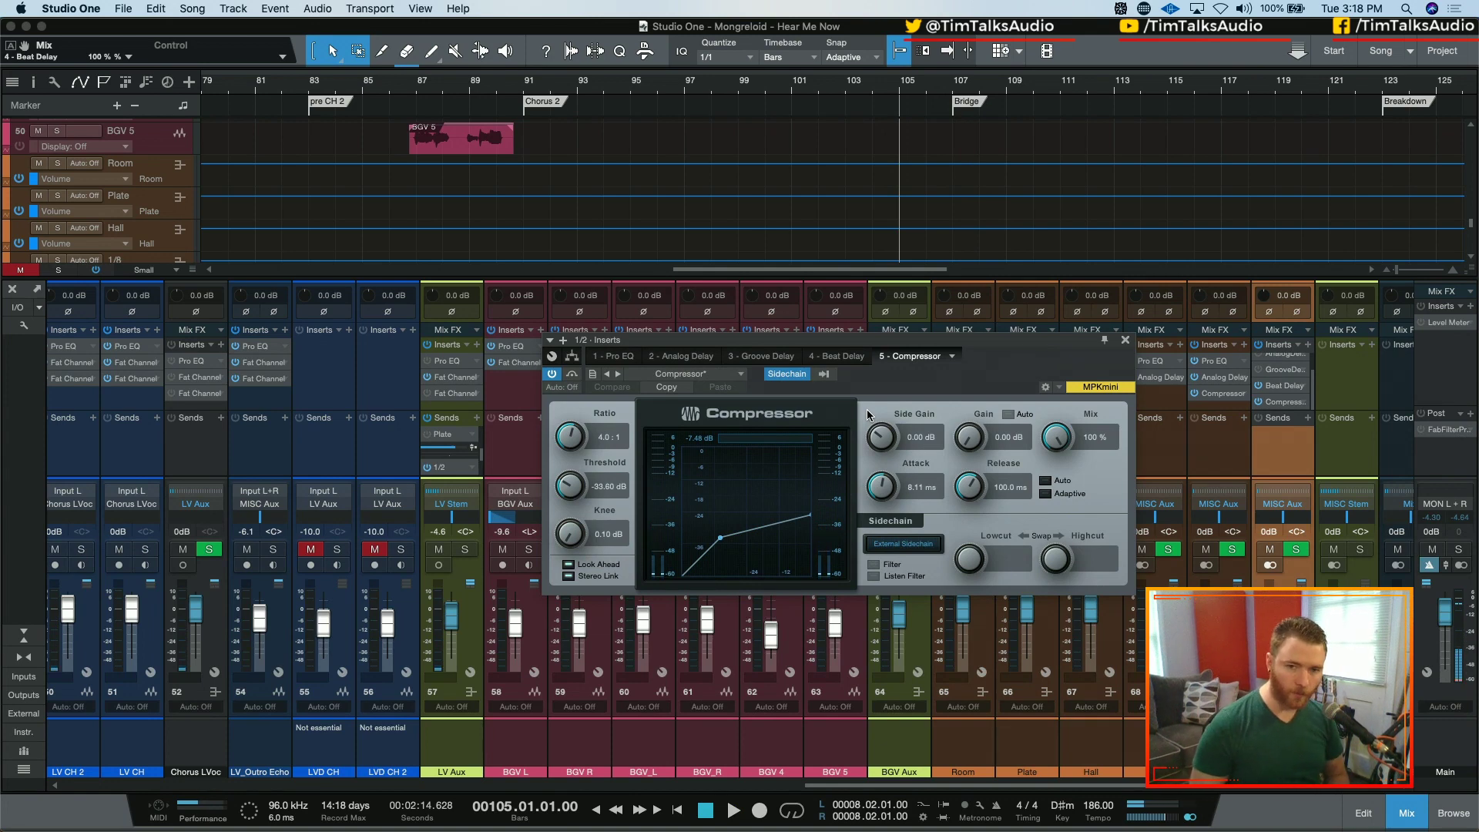
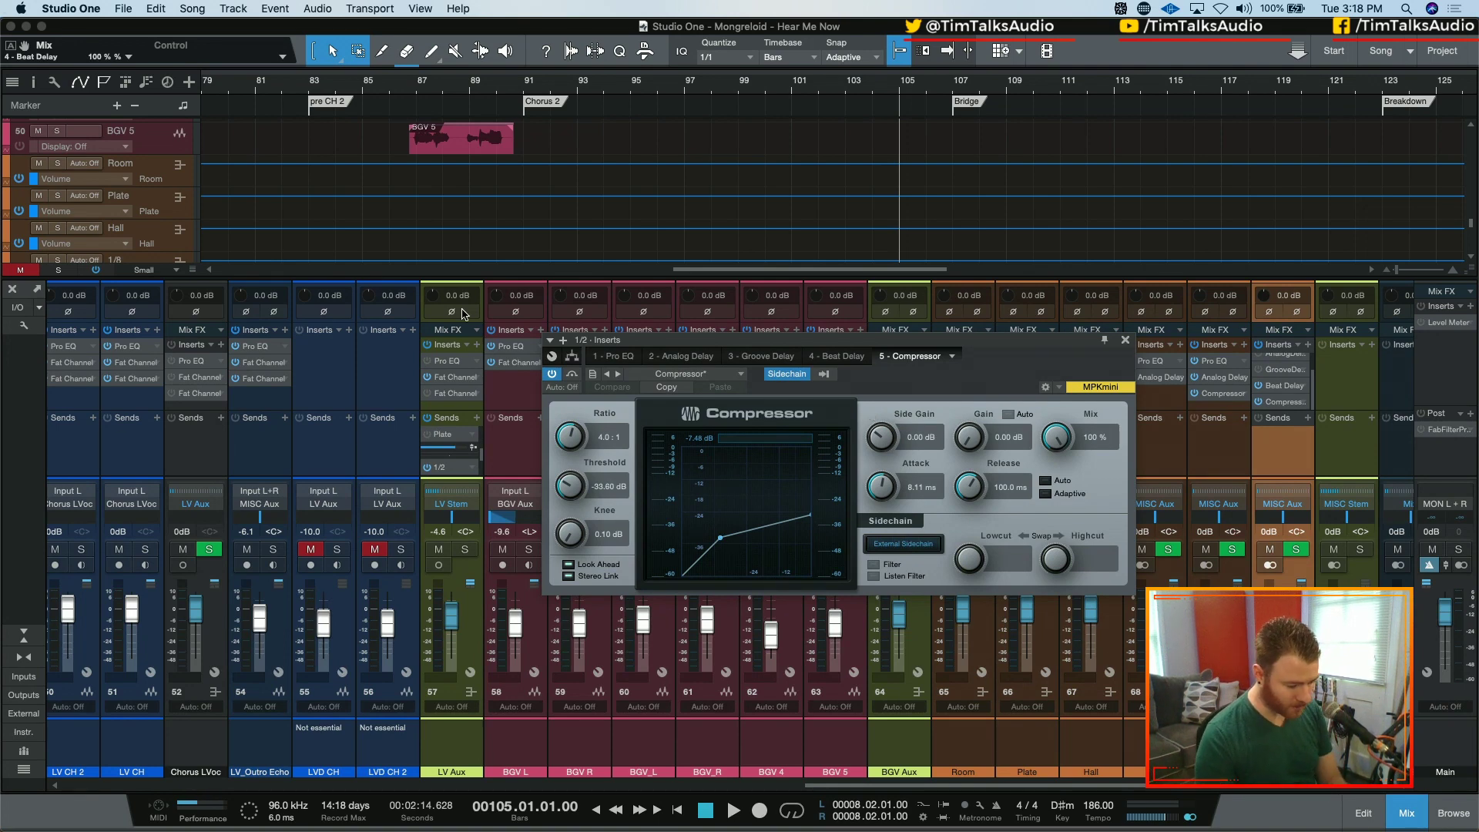
# - Set the 1/2 channel Compressor's threshold to -48 dB and its release to 161 ms while auditioning from bar 105
pyautogui.moveTo(571, 493); pyautogui.dragTo(569, 830)
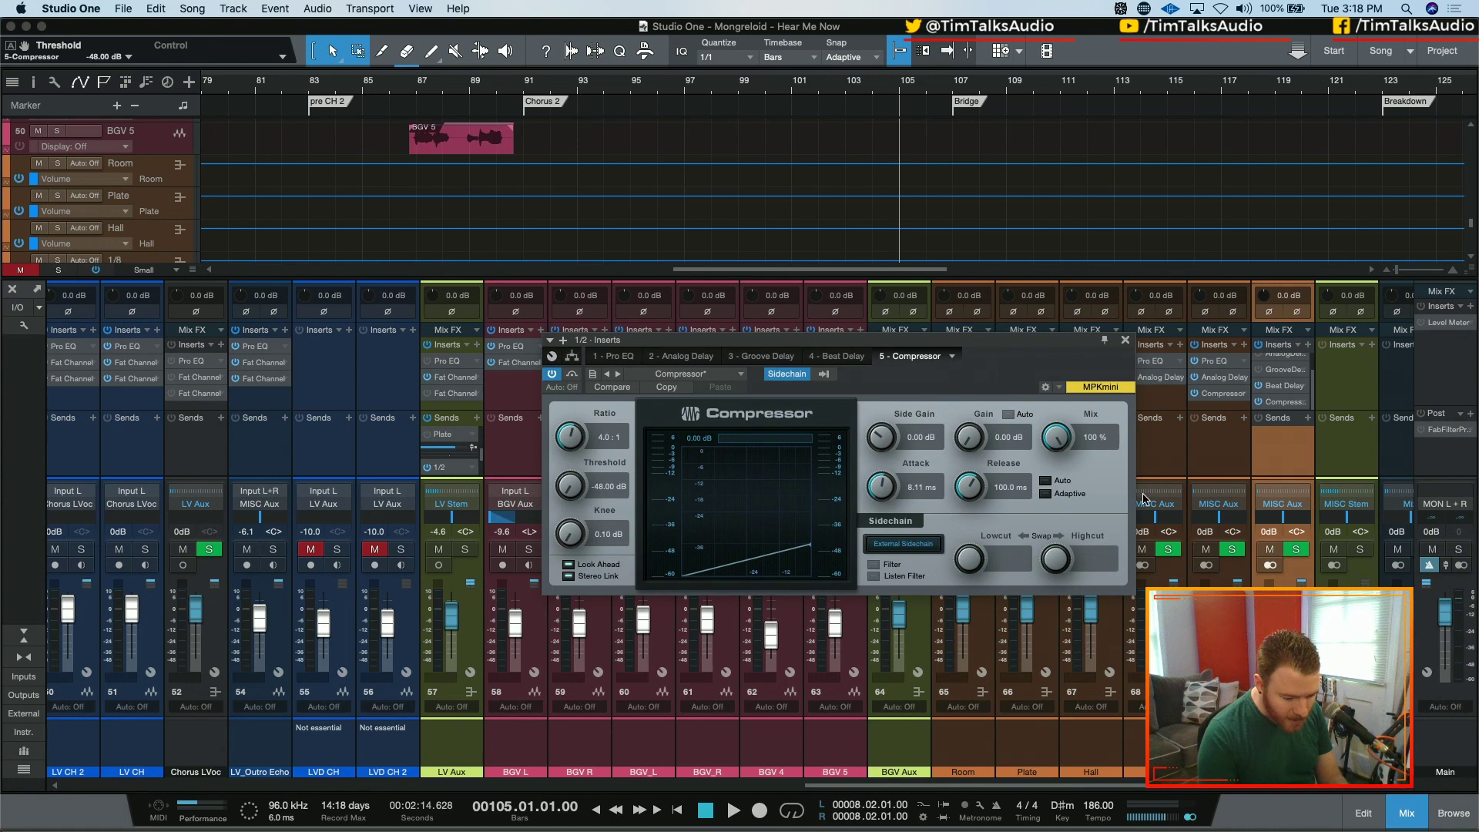
pyautogui.moveTo(963, 489); pyautogui.dragTo(957, 470)
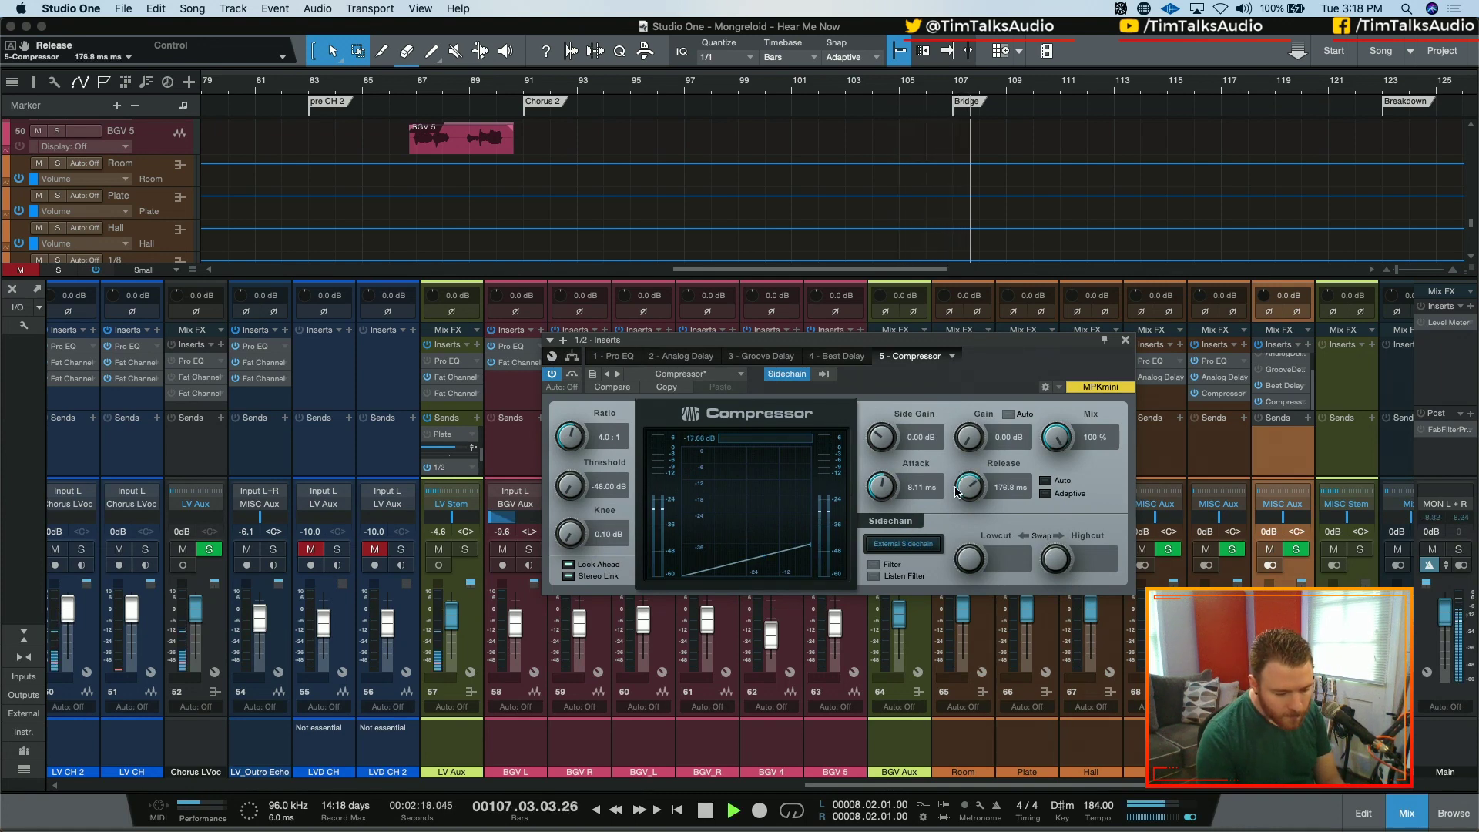
pyautogui.press('space')
pyautogui.click(1010, 488)
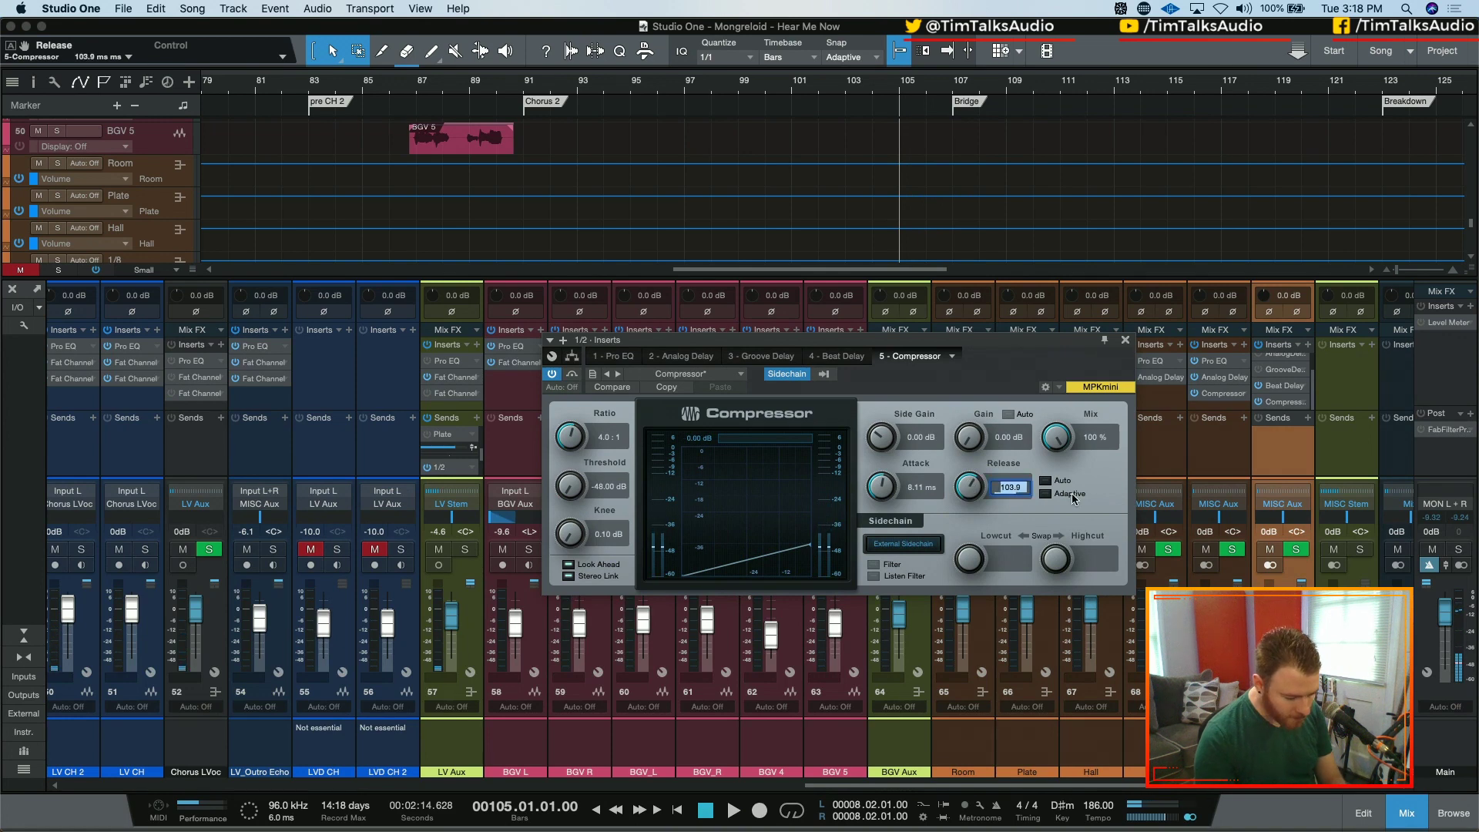
pyautogui.write('161')
pyautogui.press('Return')
pyautogui.press('space')
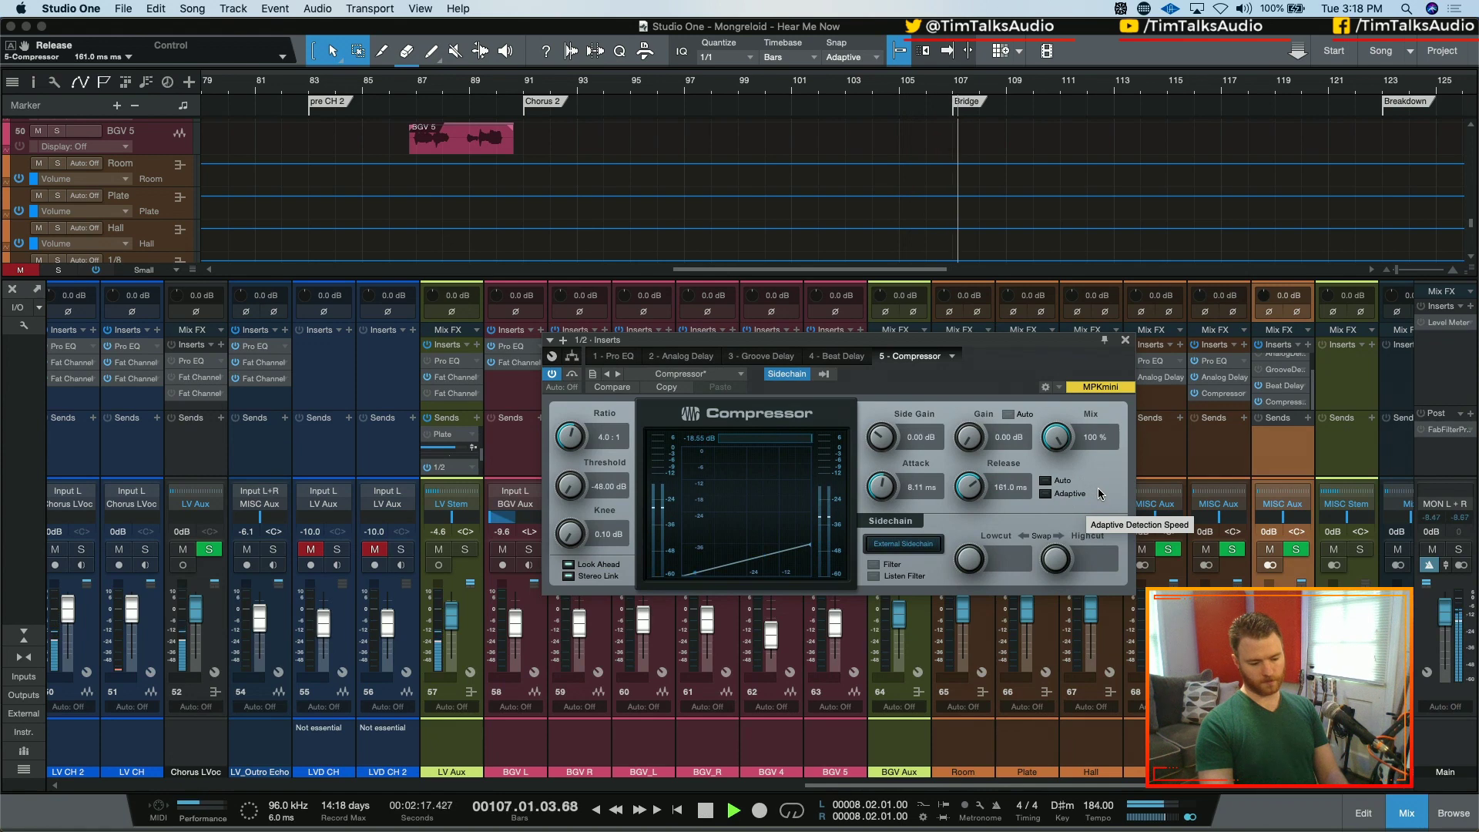
pyautogui.press('space')
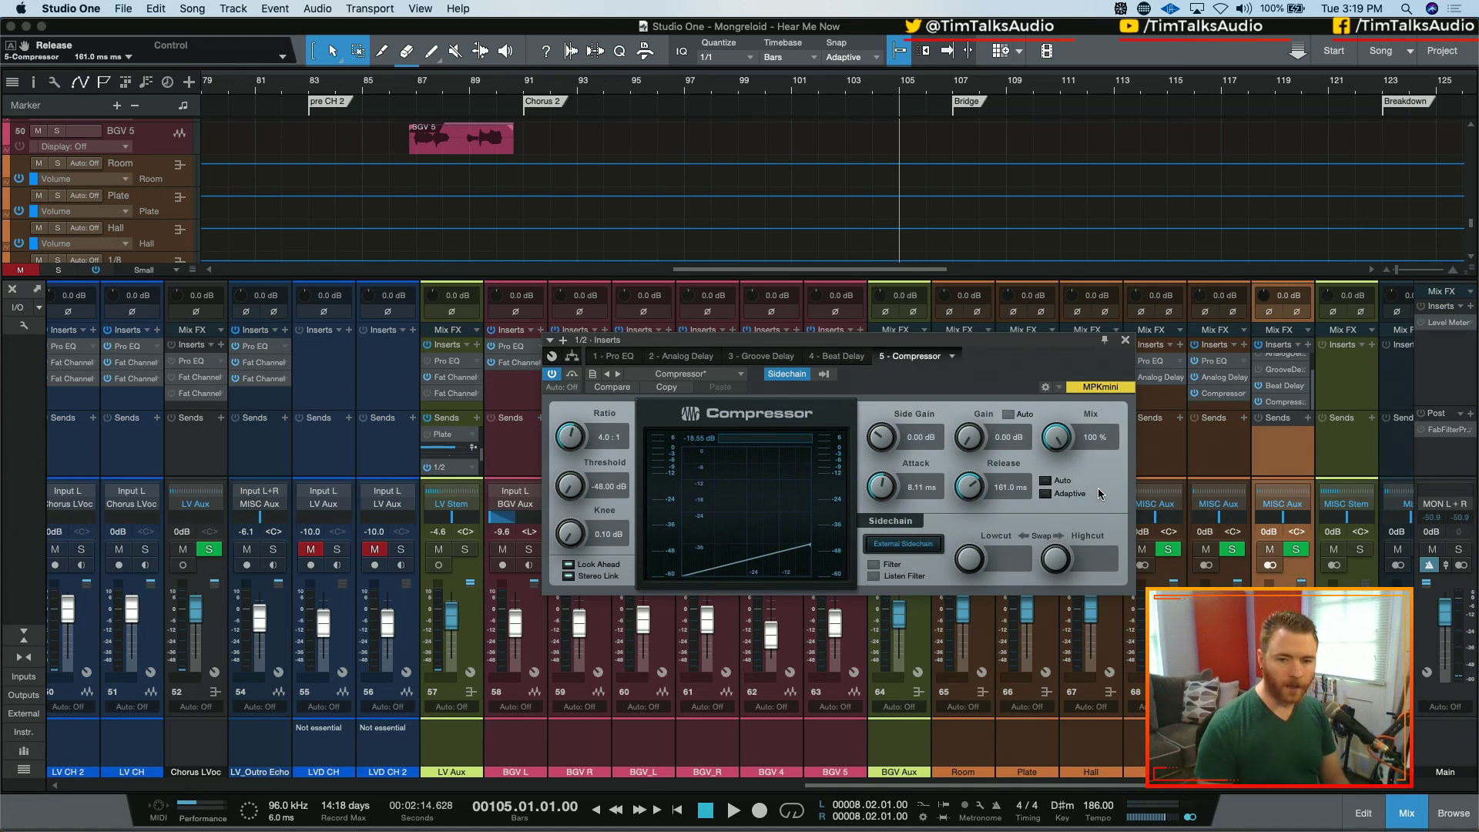
pyautogui.click(571, 376)
pyautogui.click(1123, 340)
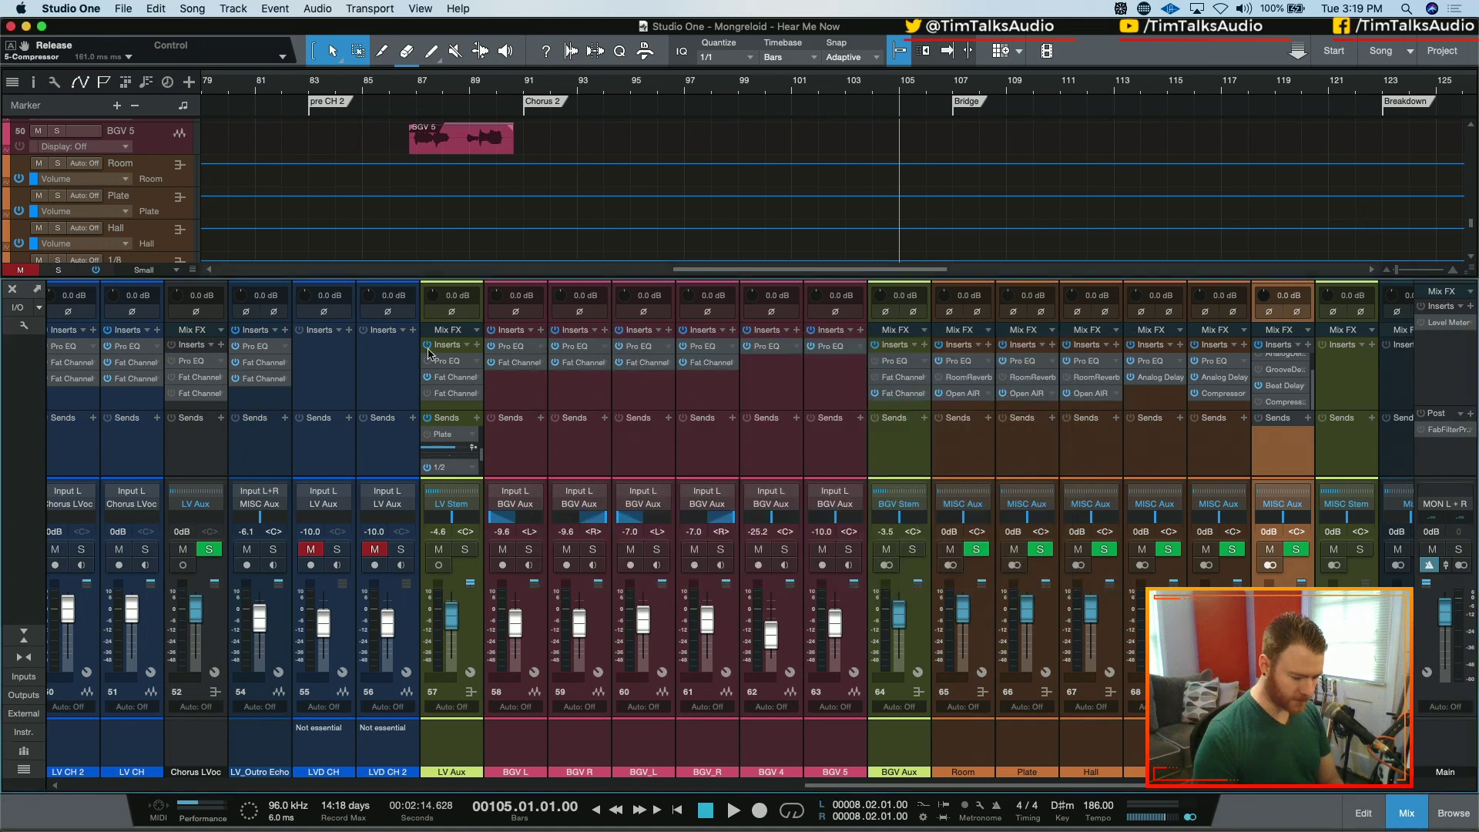
# - Remove the Compressor's sidechain send from LV Aux and delete the Compressor from the 1/2 channel's inserts, leaving LV Aux selected
pyautogui.scroll(-1, 452, 464)
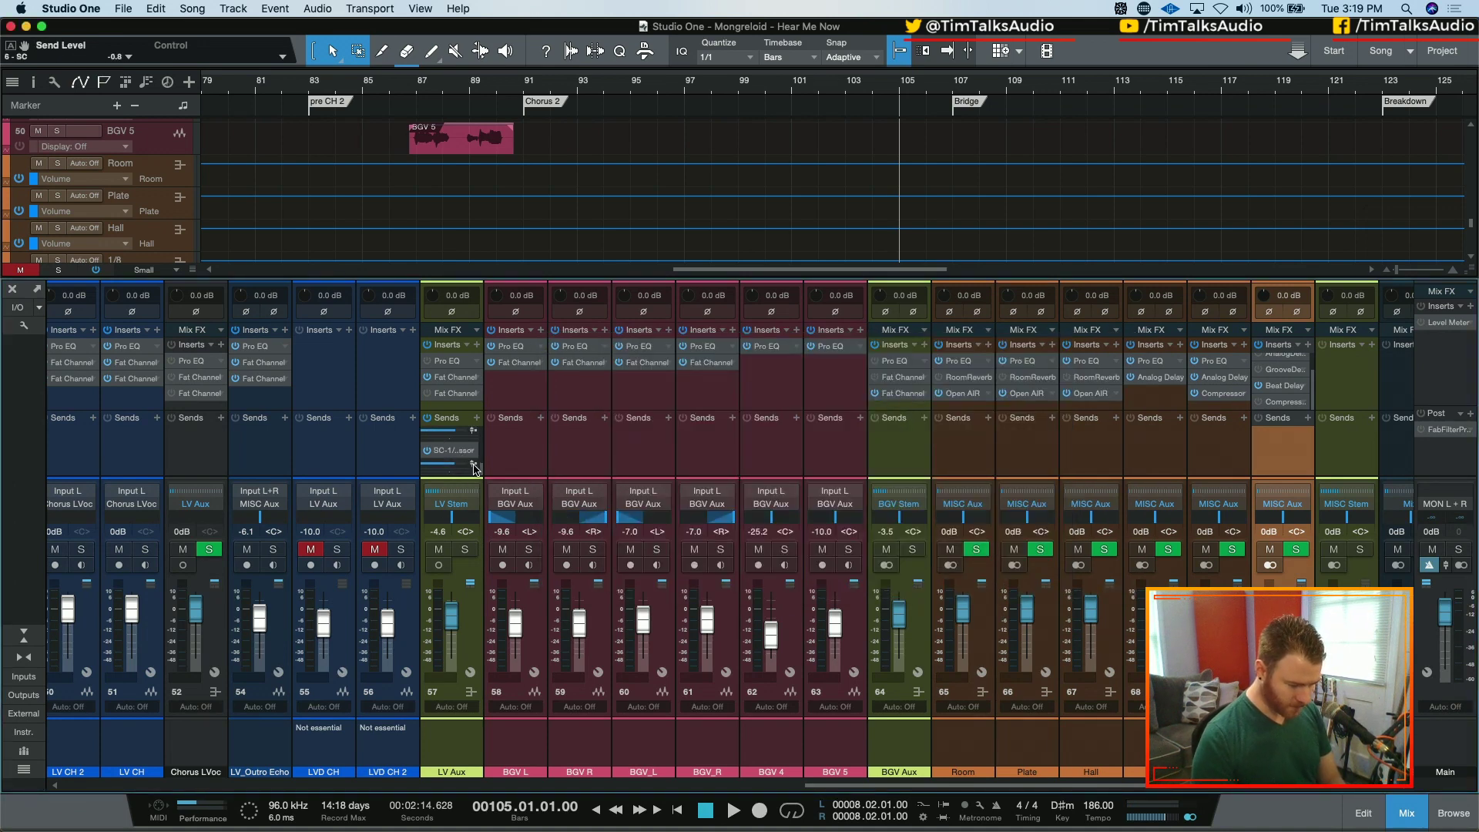
pyautogui.click(476, 454)
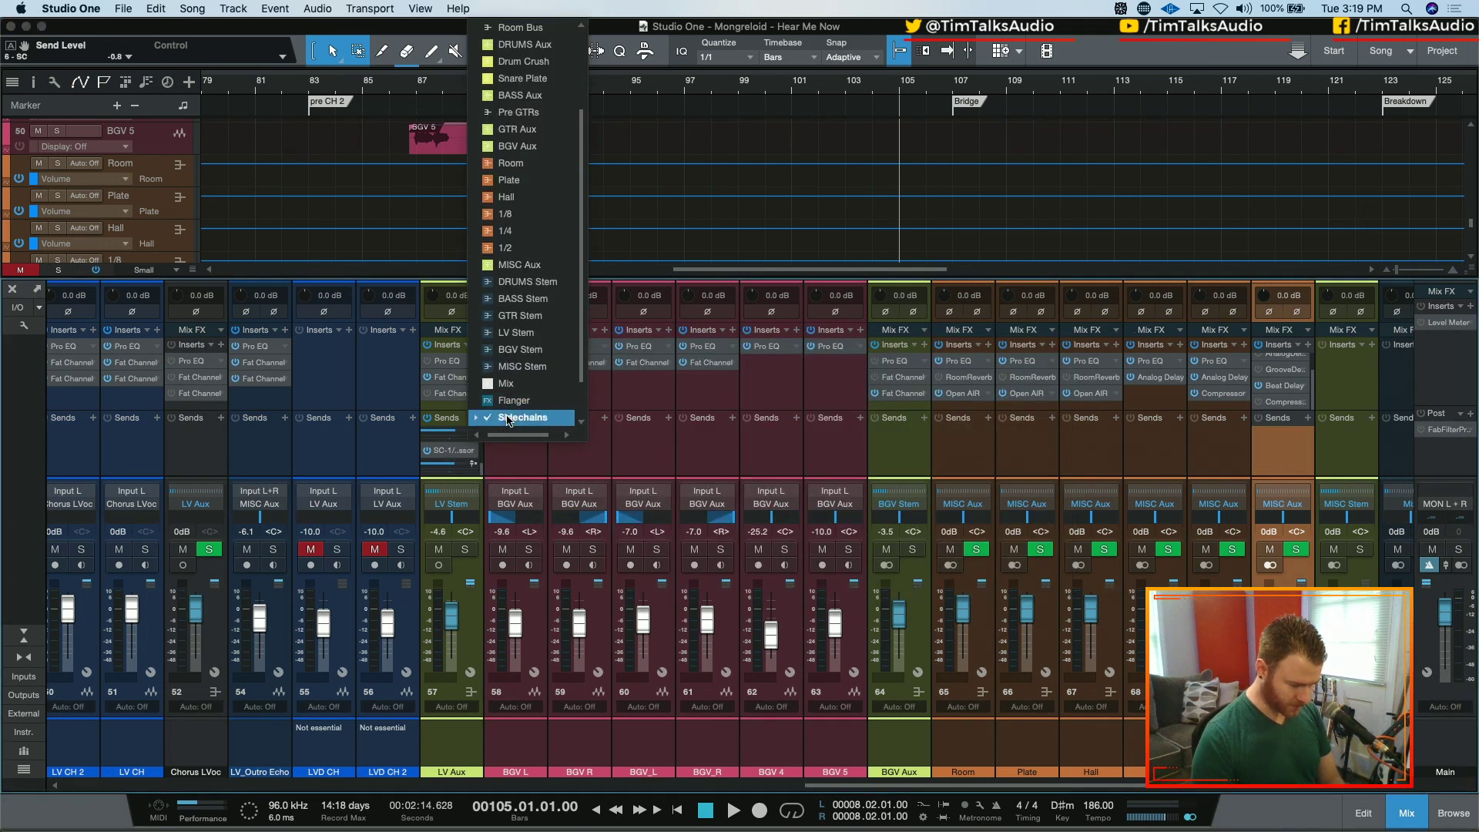
pyautogui.click(477, 416)
pyautogui.scroll(-10, 539, 369)
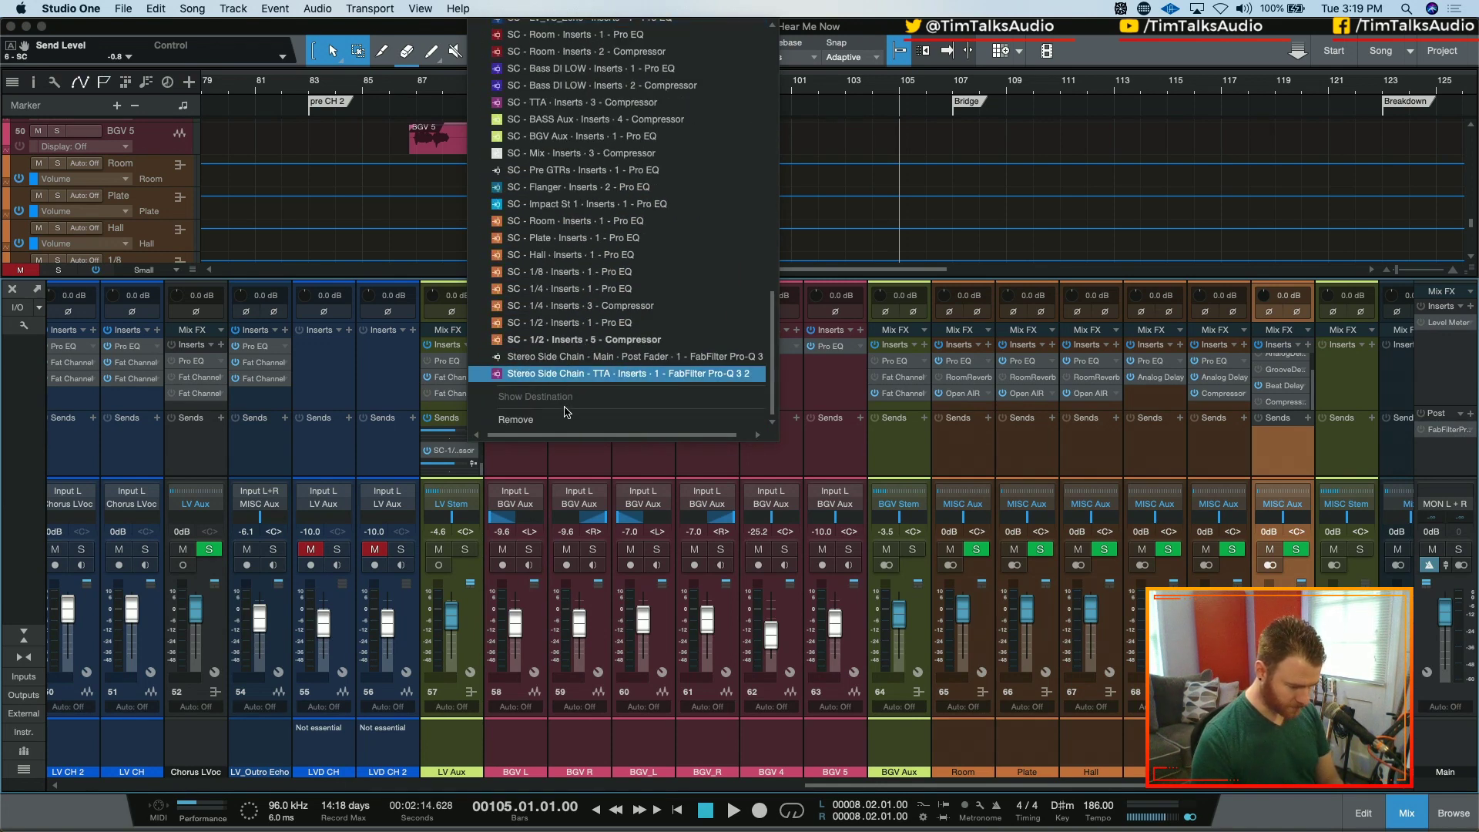
pyautogui.click(518, 419)
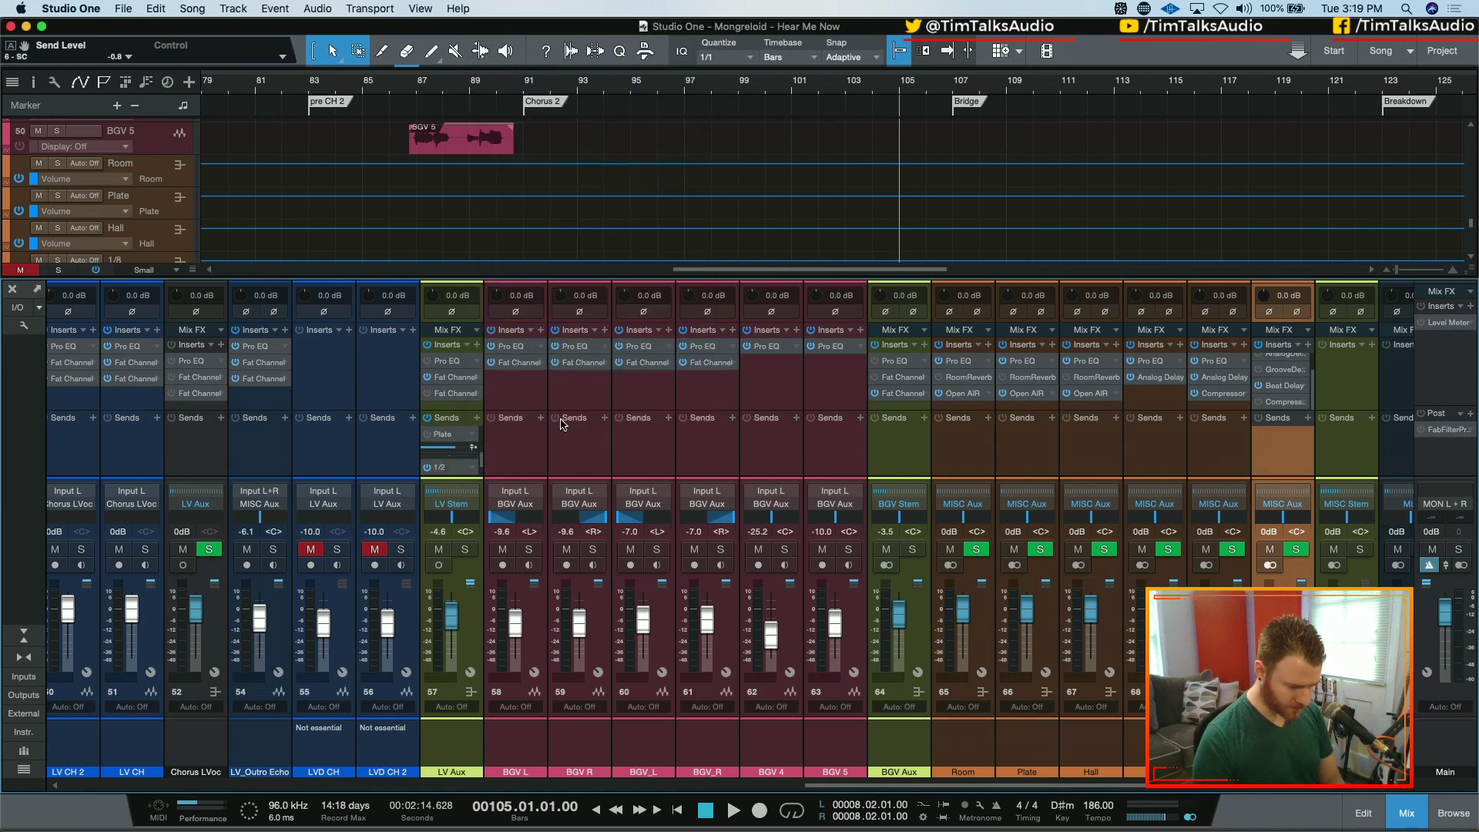
pyautogui.rightClick(1304, 405)
pyautogui.click(1371, 563)
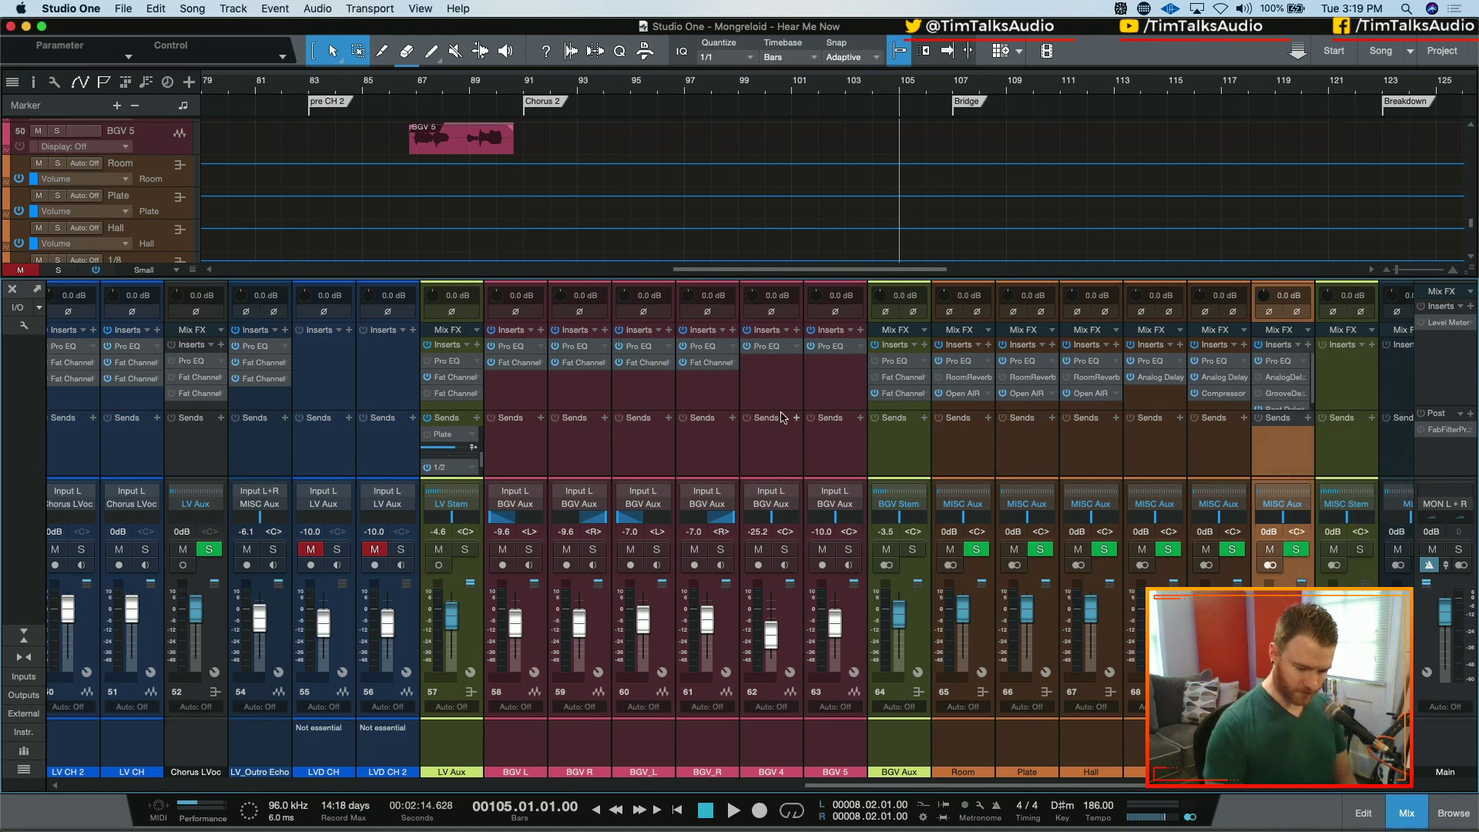
pyautogui.click(480, 468)
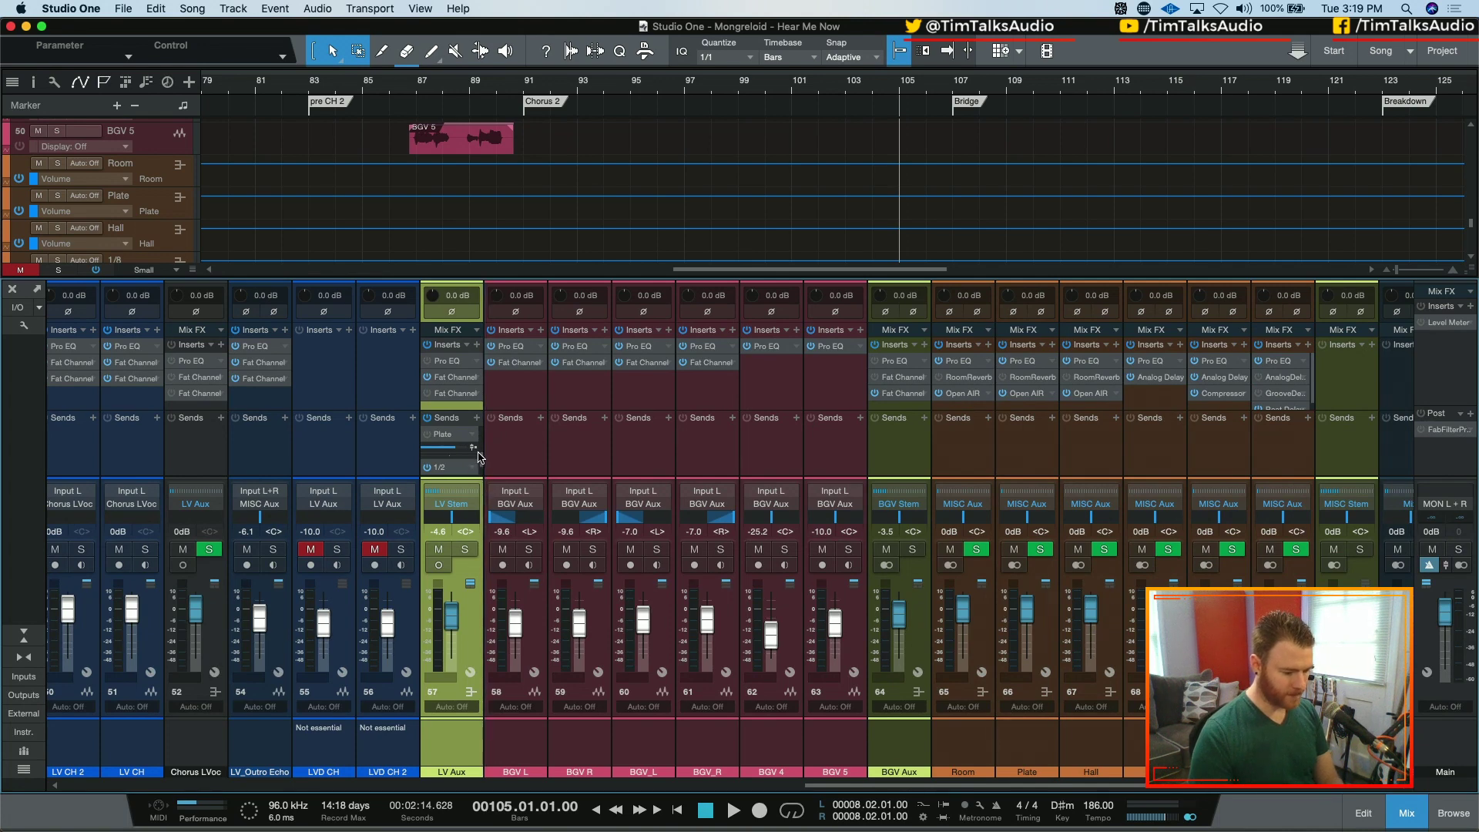
# - Display the automation envelope for LV Aux's send level to the 1/2 channel, color it green, and enlarge its lane near bar 105
pyautogui.moveTo(483, 462); pyautogui.dragTo(484, 482)
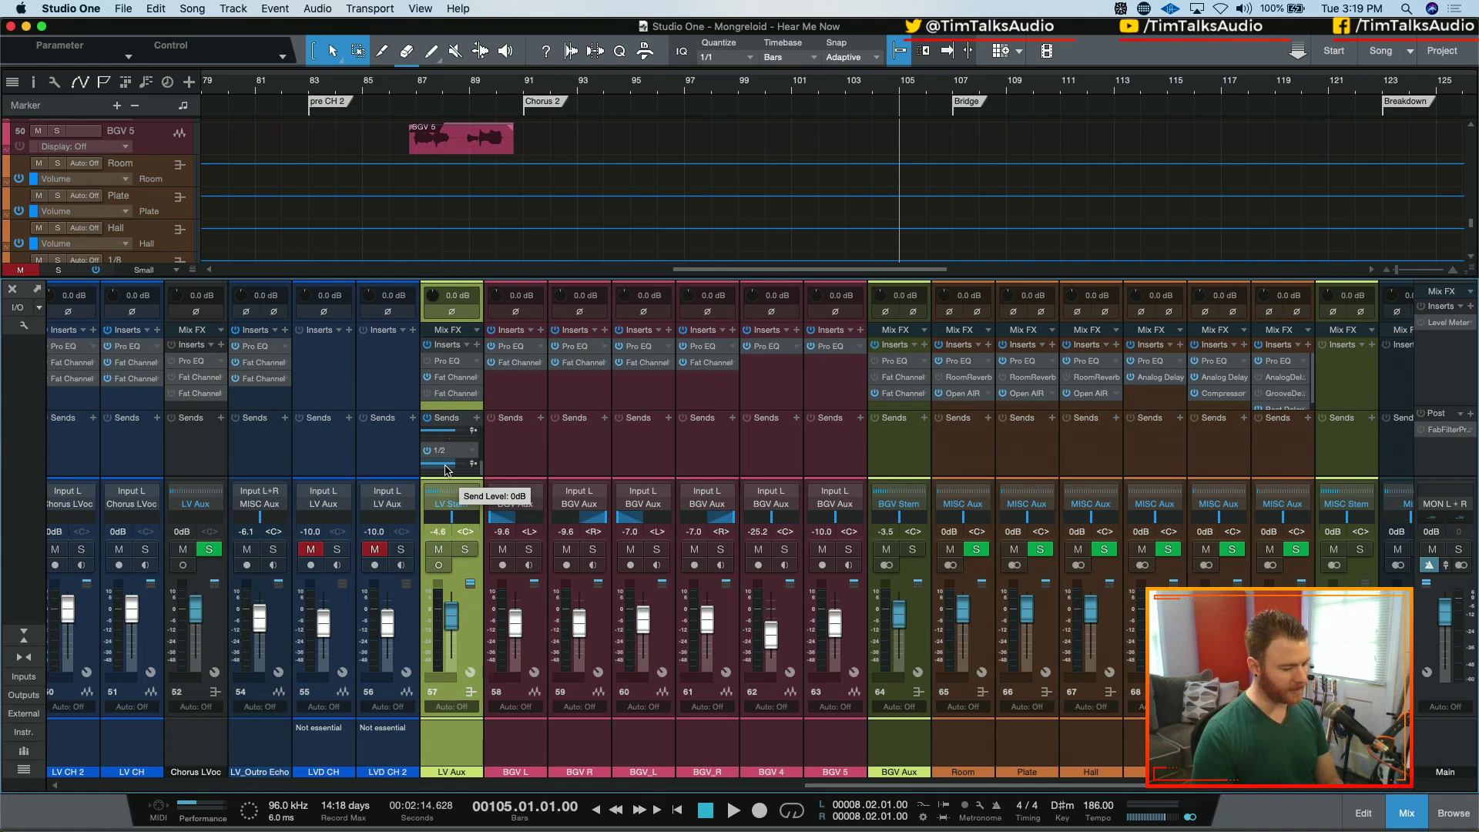
pyautogui.rightClick(447, 470)
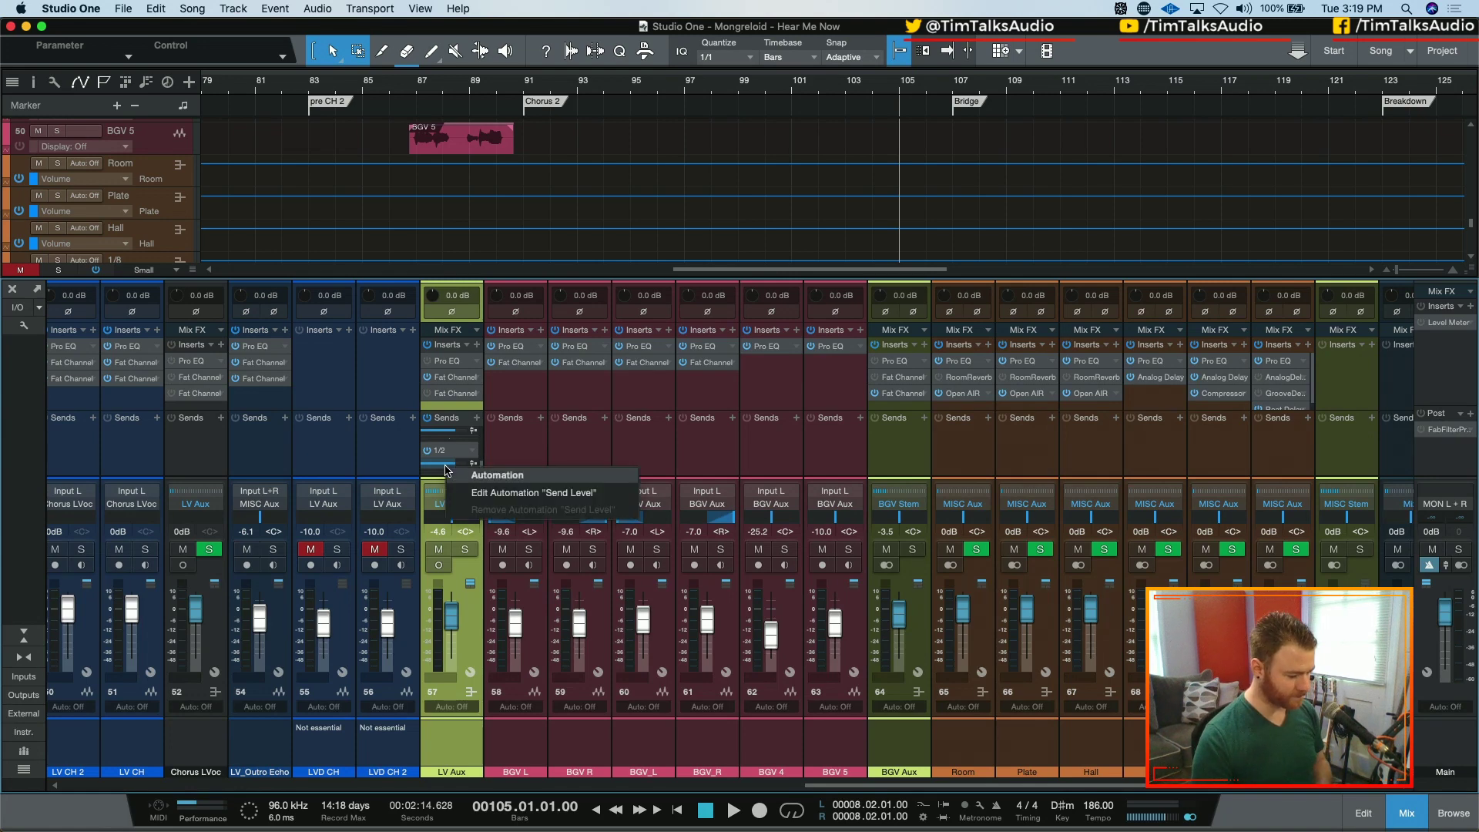
pyautogui.click(476, 493)
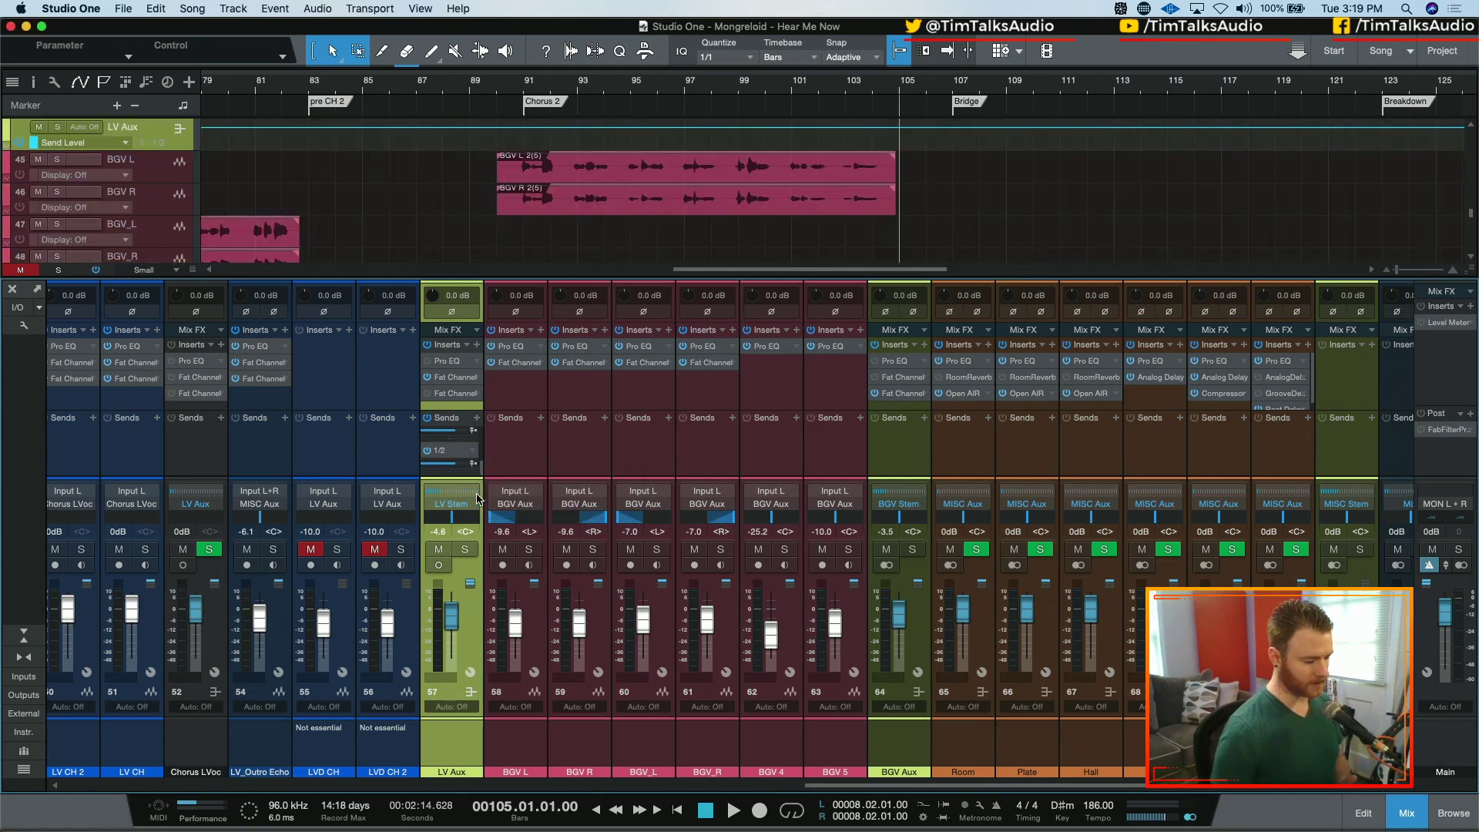
pyautogui.click(33, 144)
pyautogui.click(88, 181)
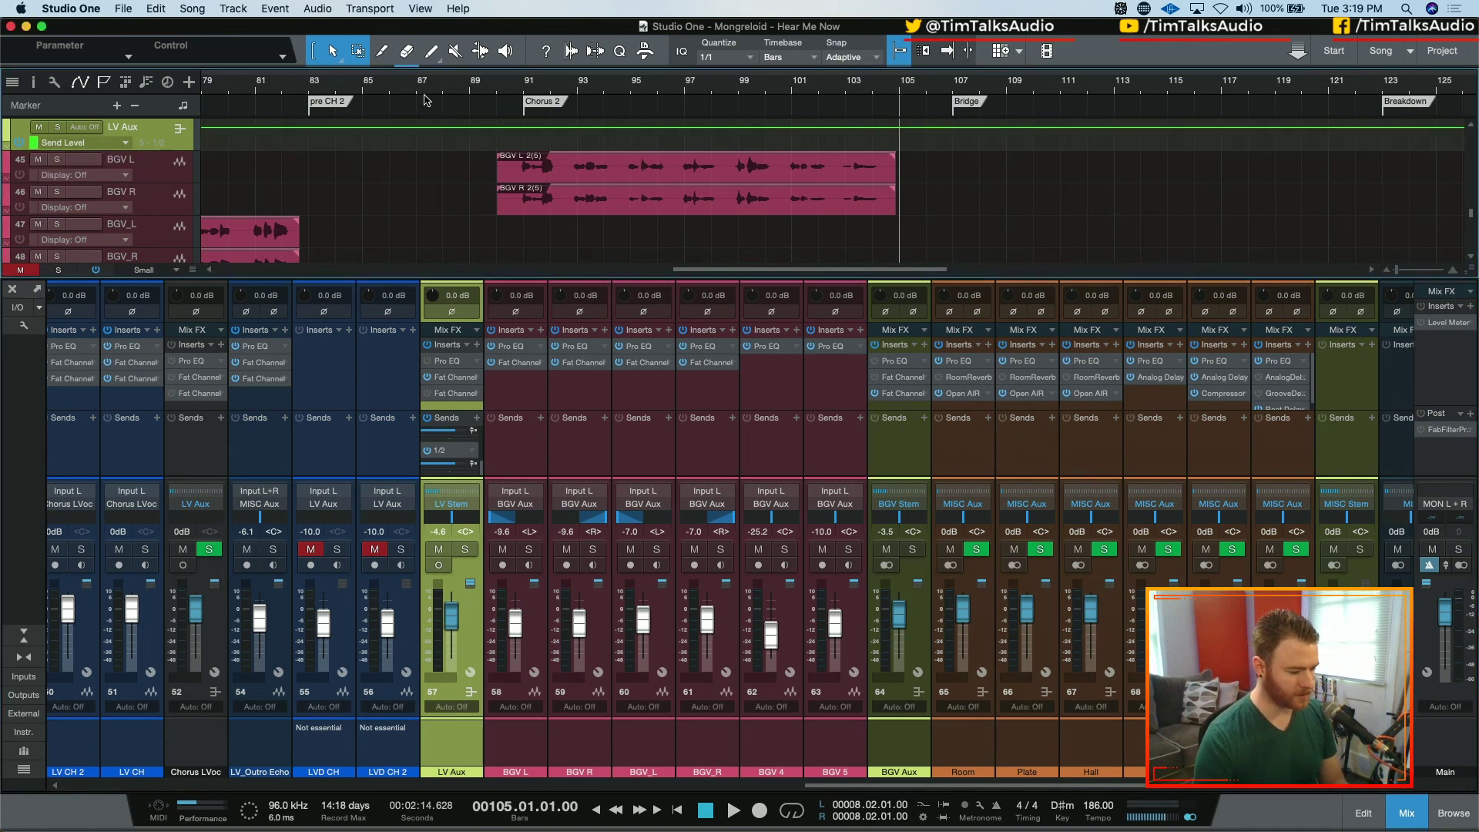
pyautogui.moveTo(144, 151); pyautogui.dragTo(145, 252)
pyautogui.press('e')
pyautogui.press('e')
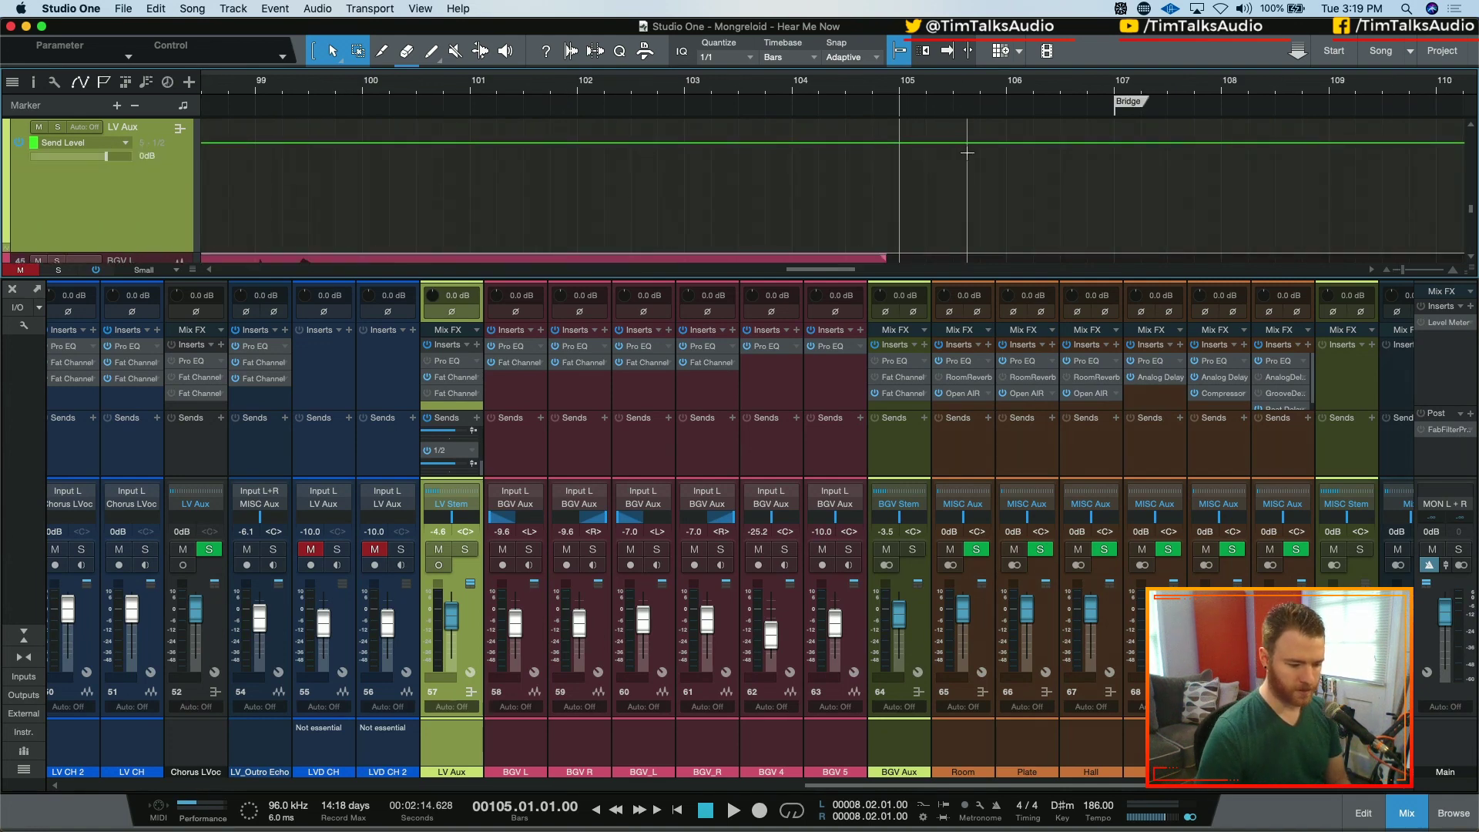
# - Set the arrangement's track height to Medium
pyautogui.scroll(5, 955, 197)
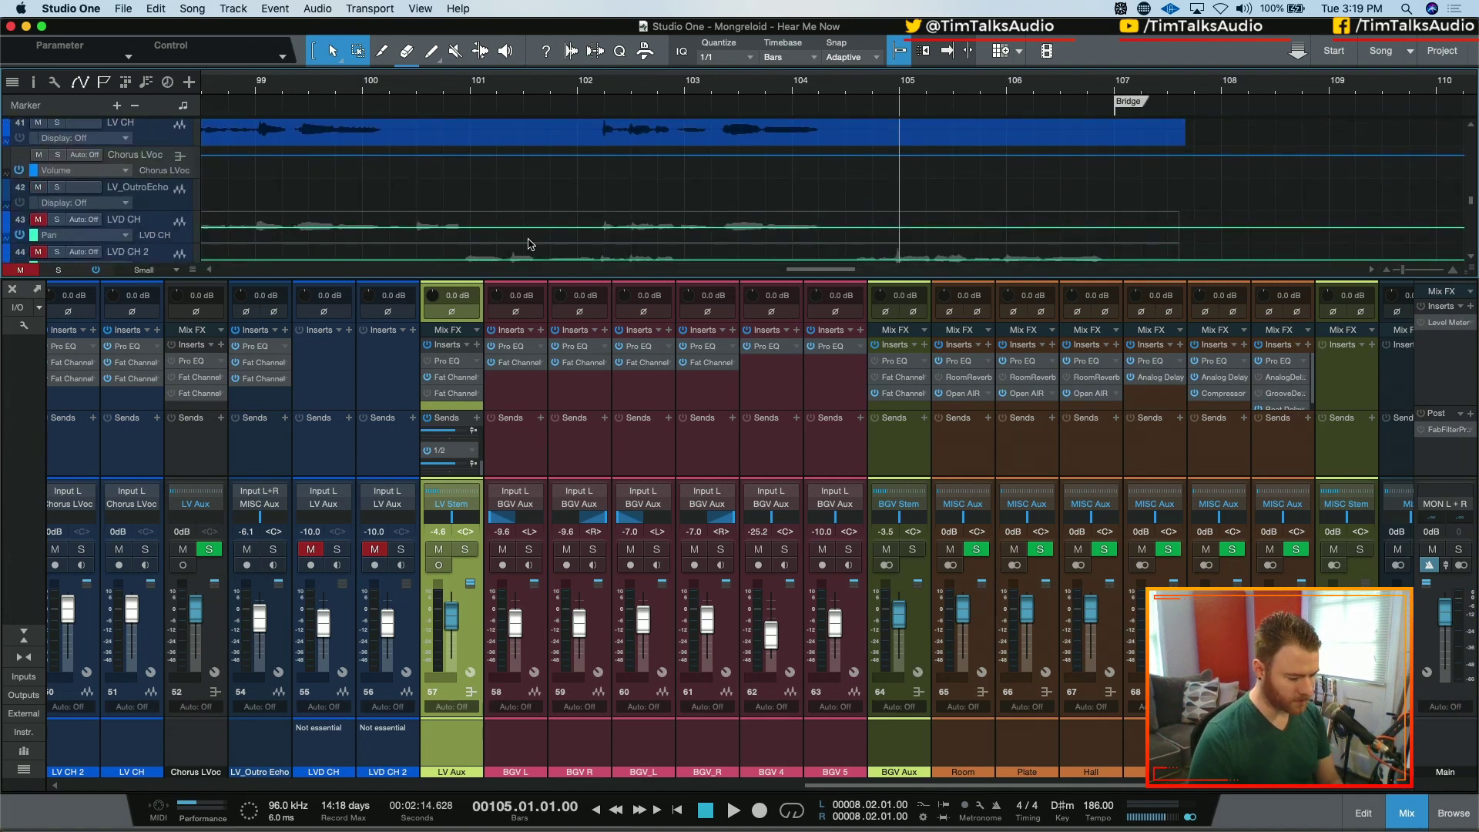
pyautogui.scroll(-1, 395, 214)
pyautogui.scroll(3, 148, 138)
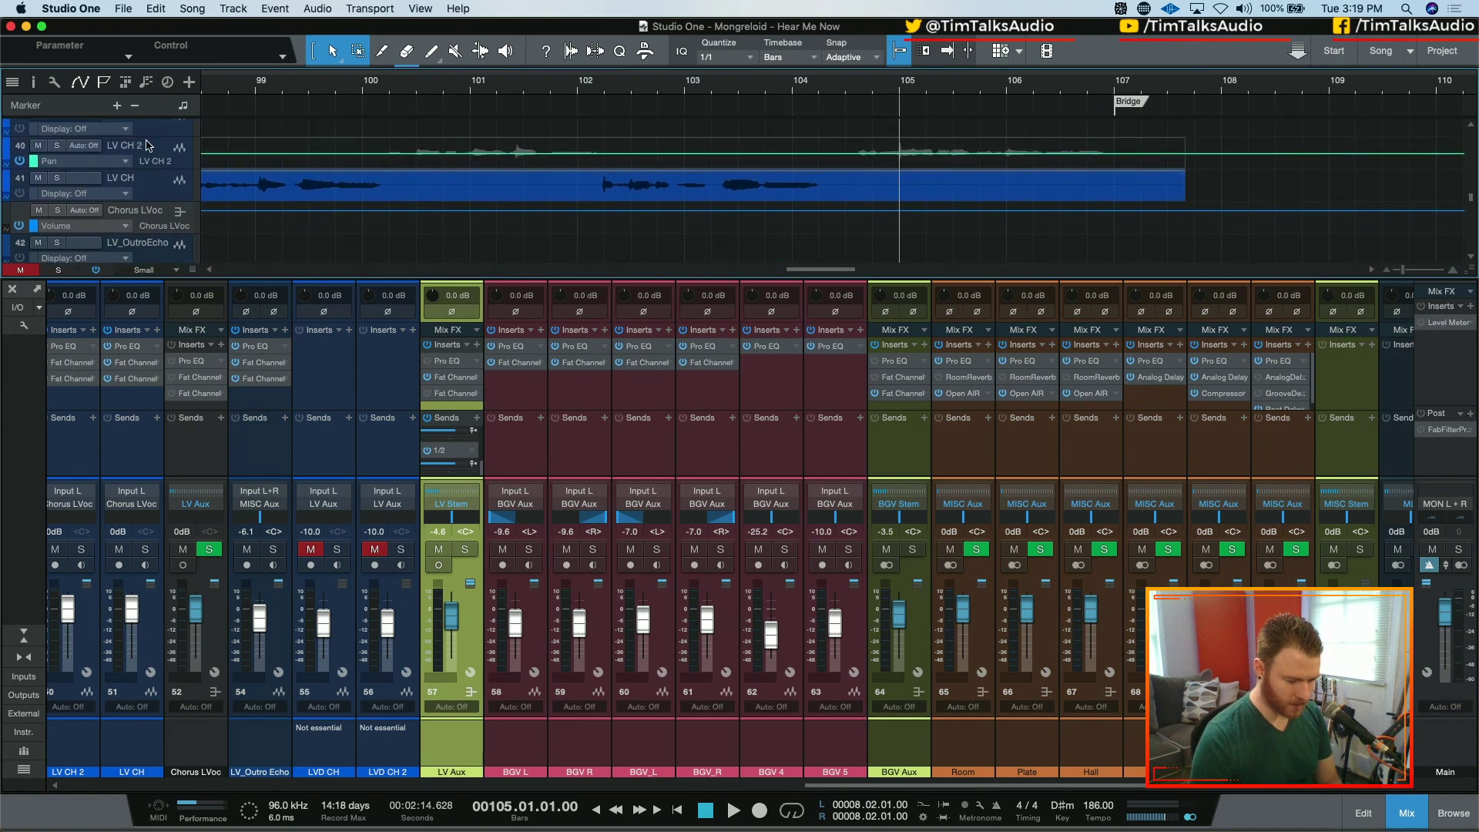
pyautogui.click(177, 271)
pyautogui.click(177, 270)
pyautogui.click(177, 271)
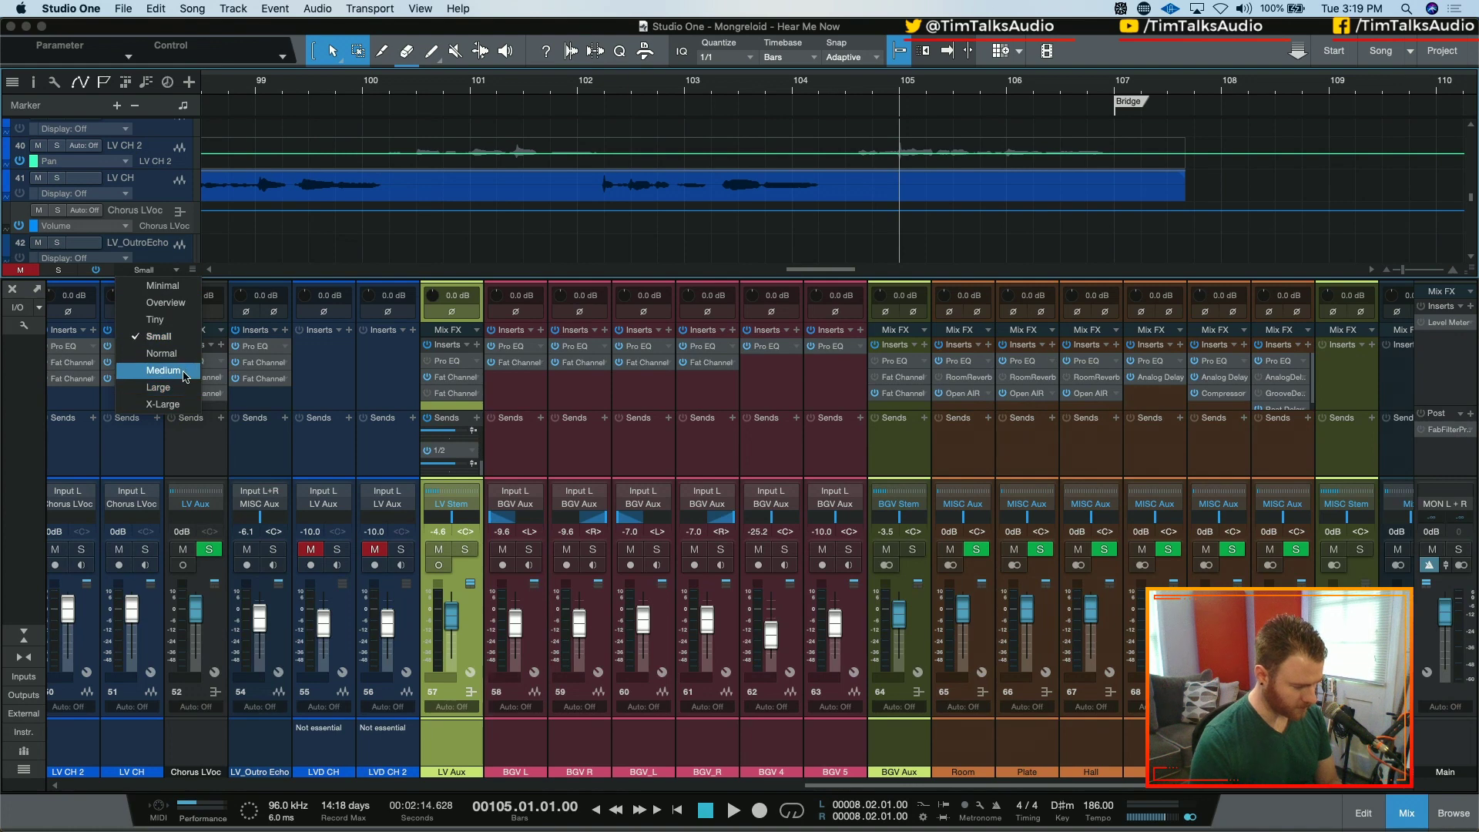
pyautogui.click(183, 374)
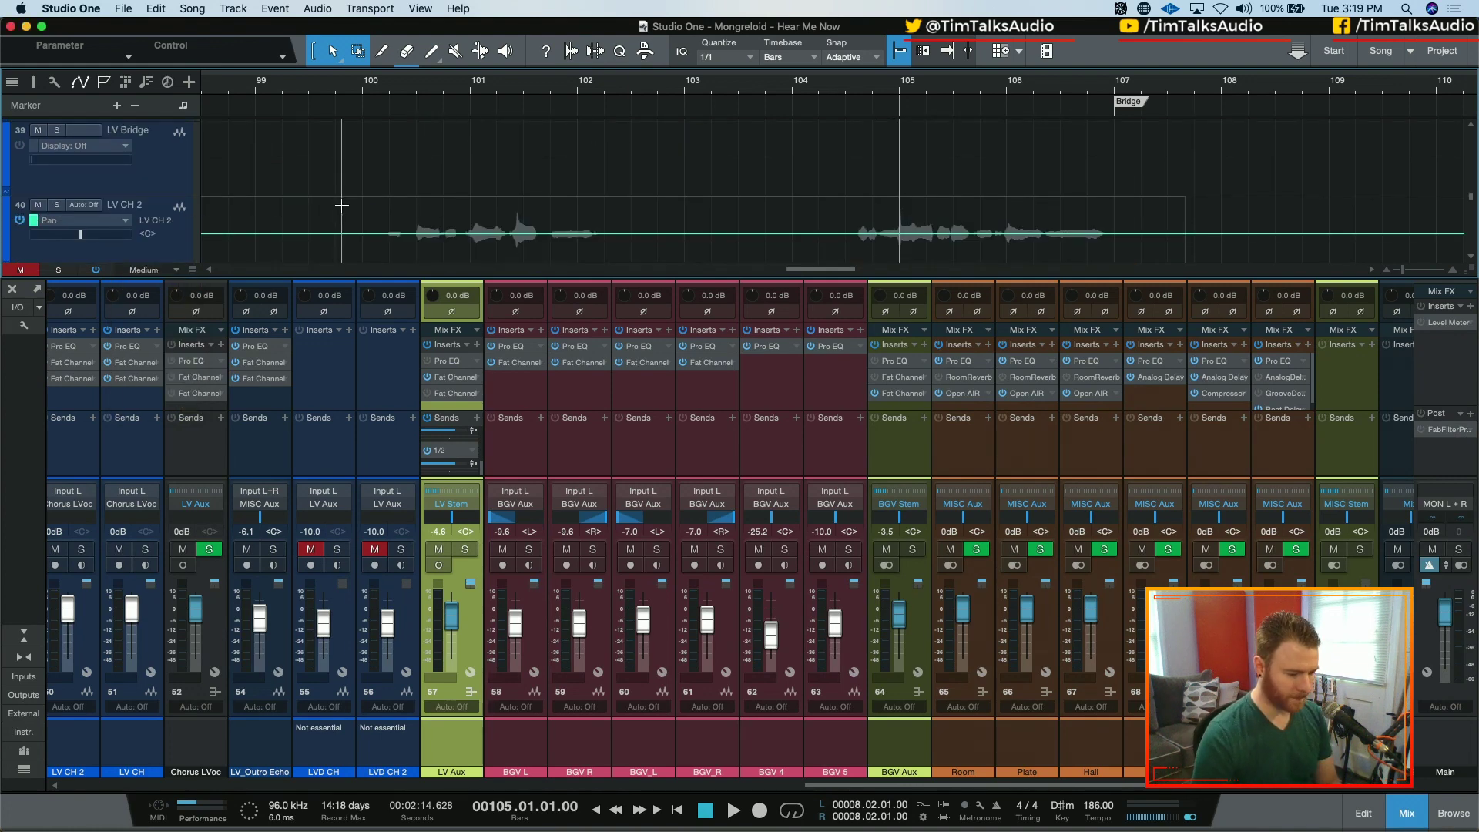
# - Switch the LV CH 2 track's envelope to Volume and hide the track's automation
pyautogui.scroll(-1, 342, 205)
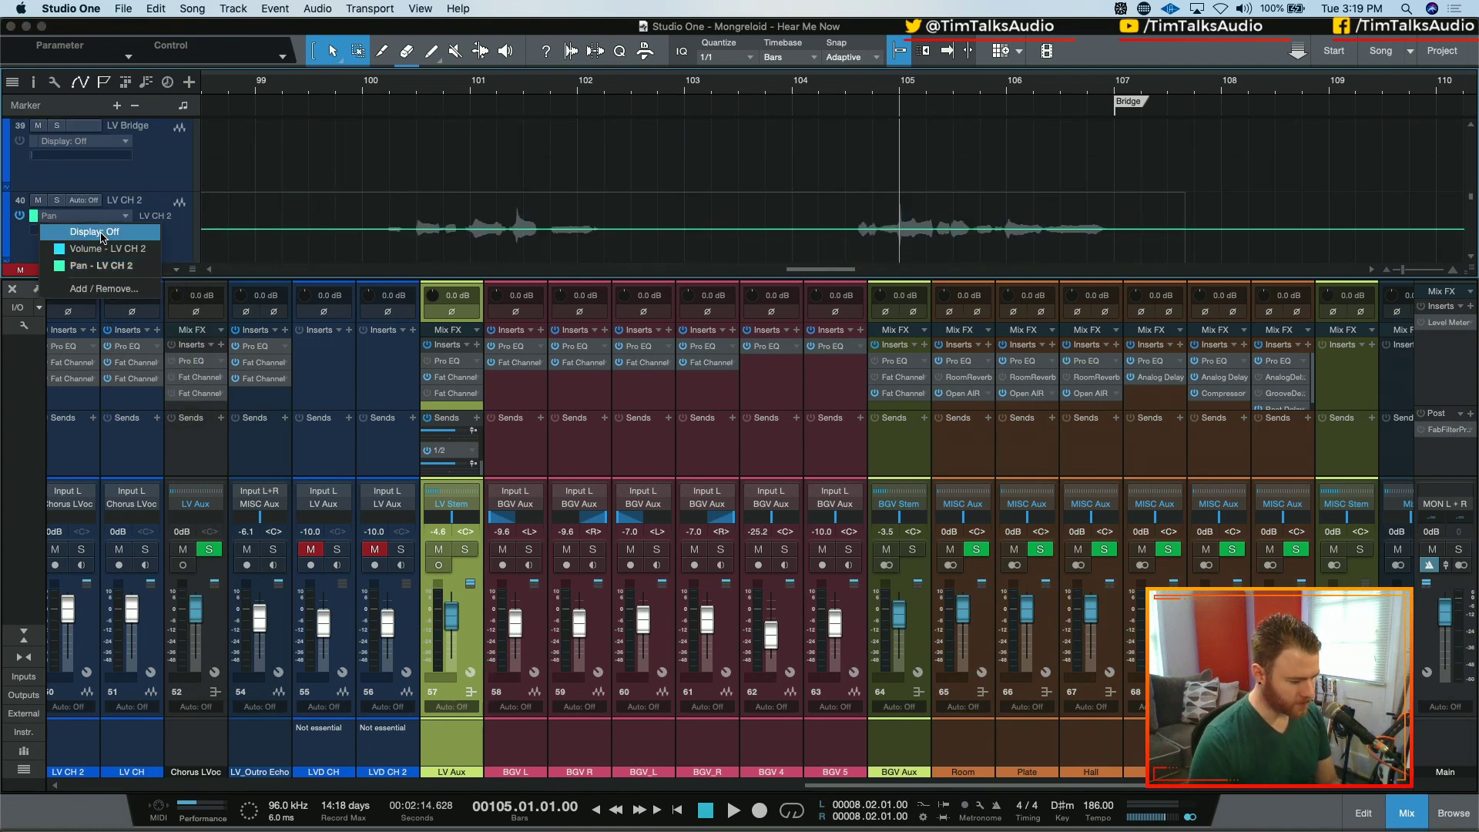
pyautogui.click(102, 237)
pyautogui.click(102, 227)
pyautogui.click(140, 249)
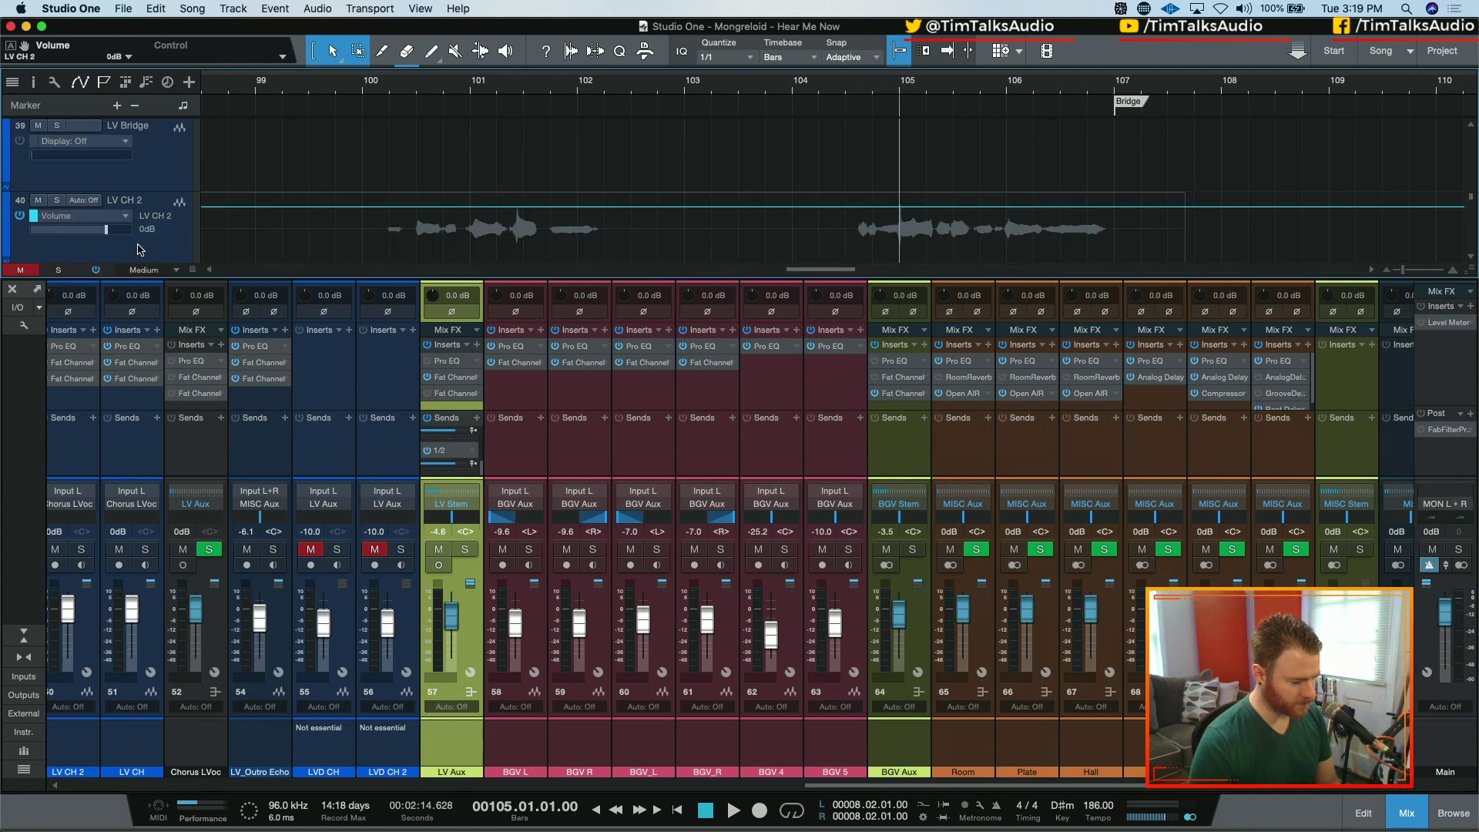
pyautogui.rightClick(166, 245)
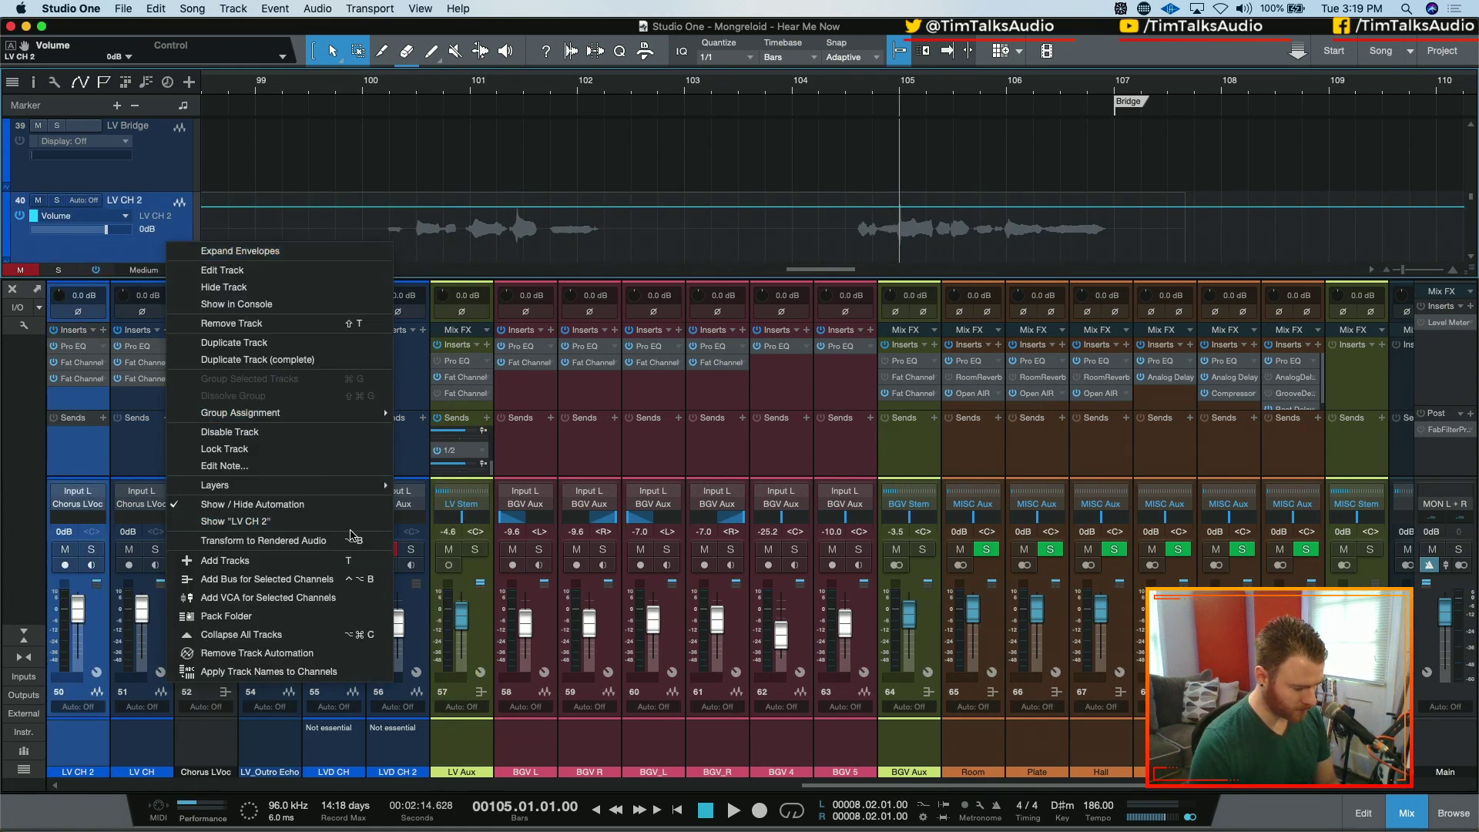
pyautogui.click(311, 502)
# - Audition the last LV CH 2 phrase before the Bridge, starting in the second half of bar 104
pyautogui.scroll(-1, 855, 170)
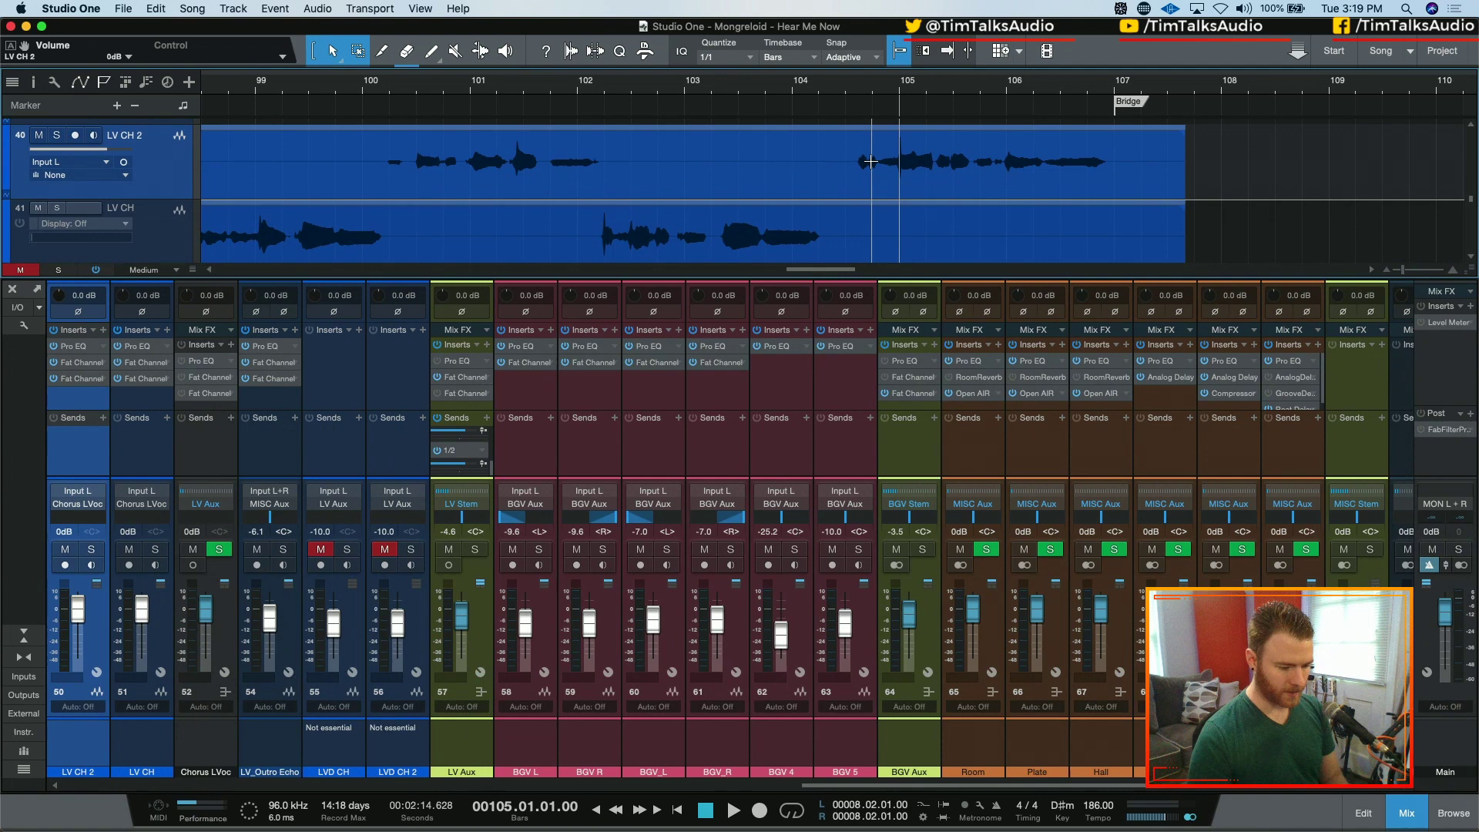
pyautogui.click(852, 97)
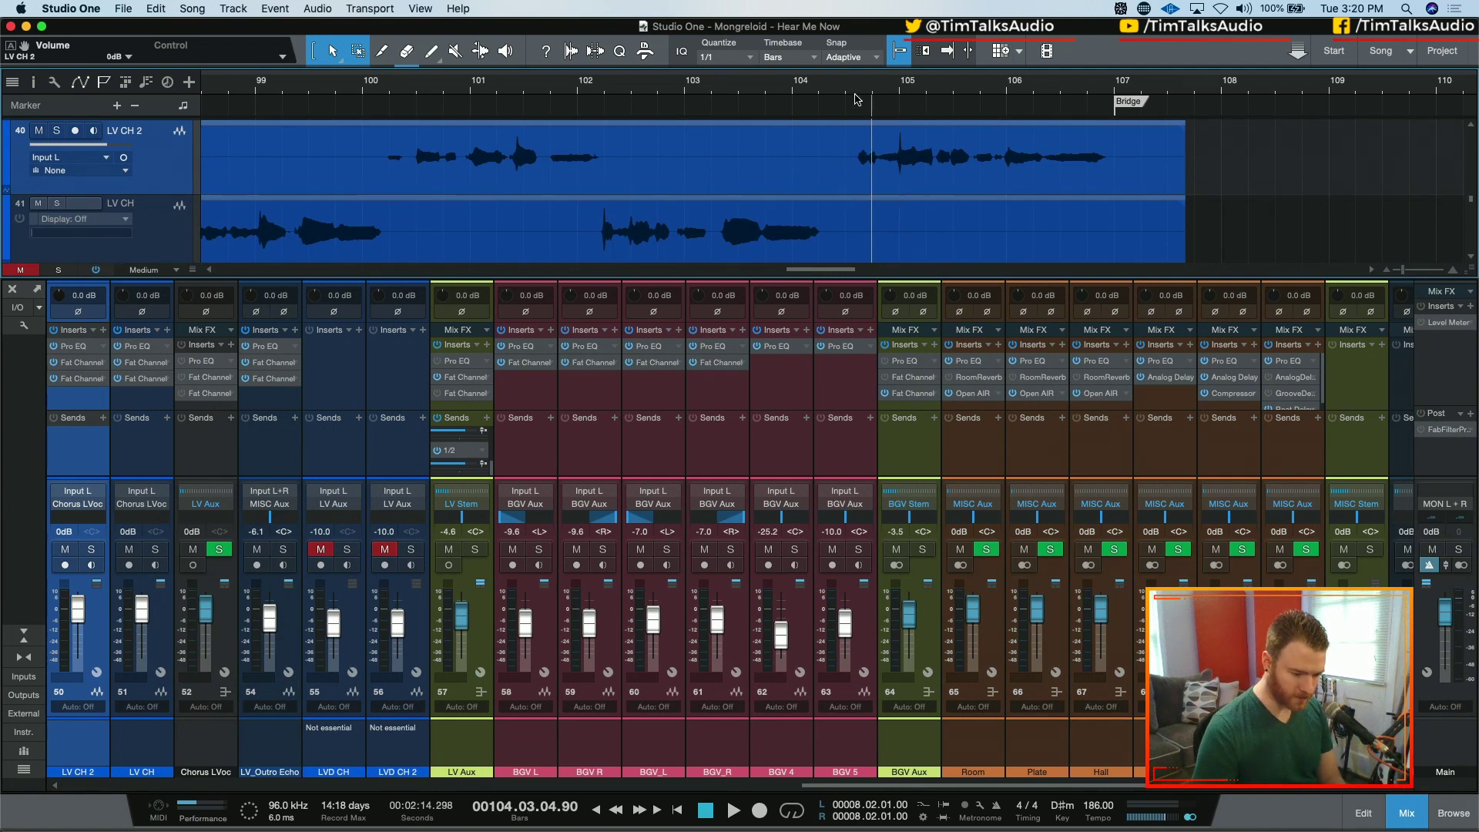
pyautogui.press('space')
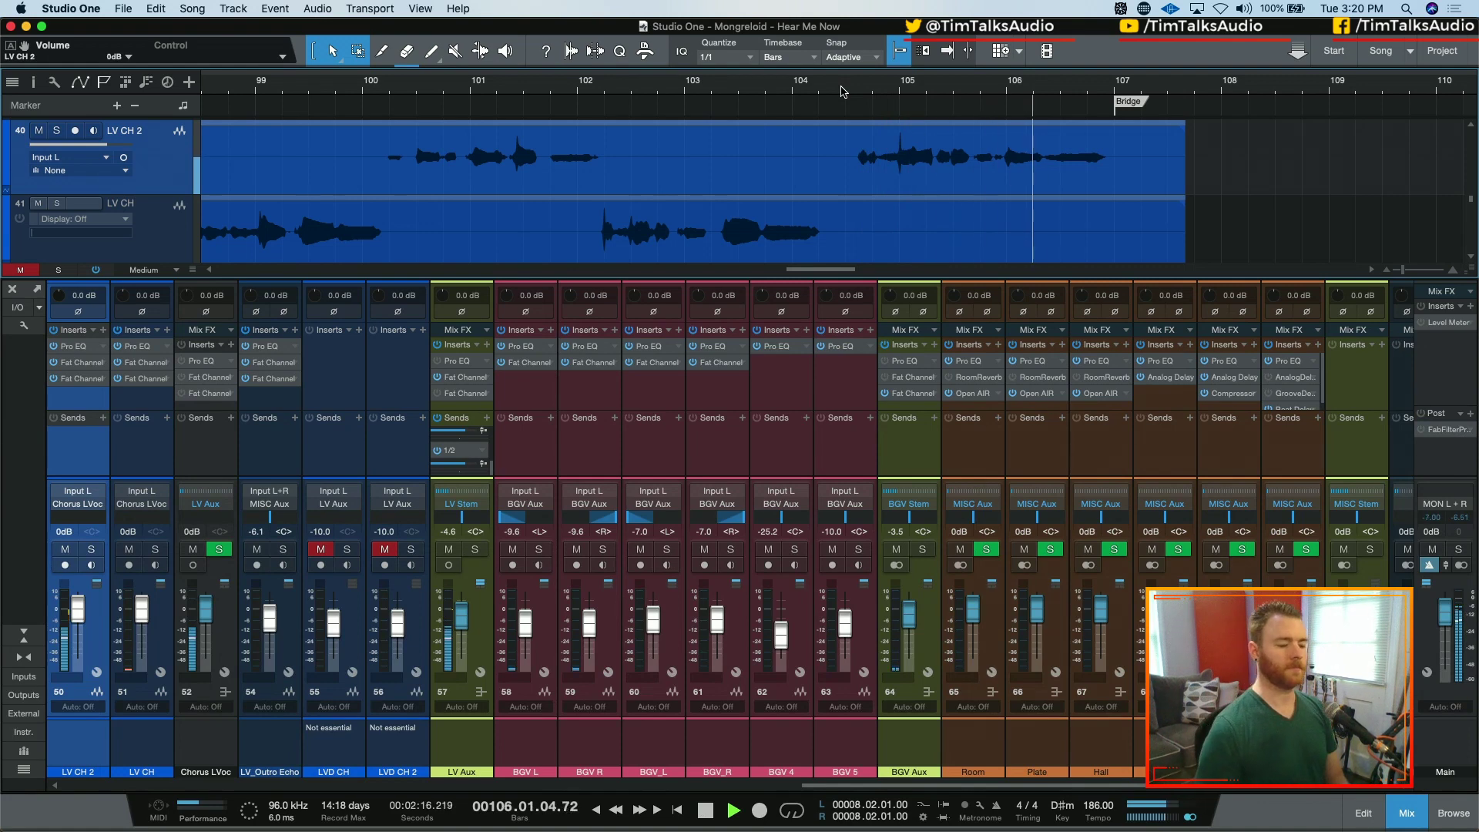
pyautogui.press('space')
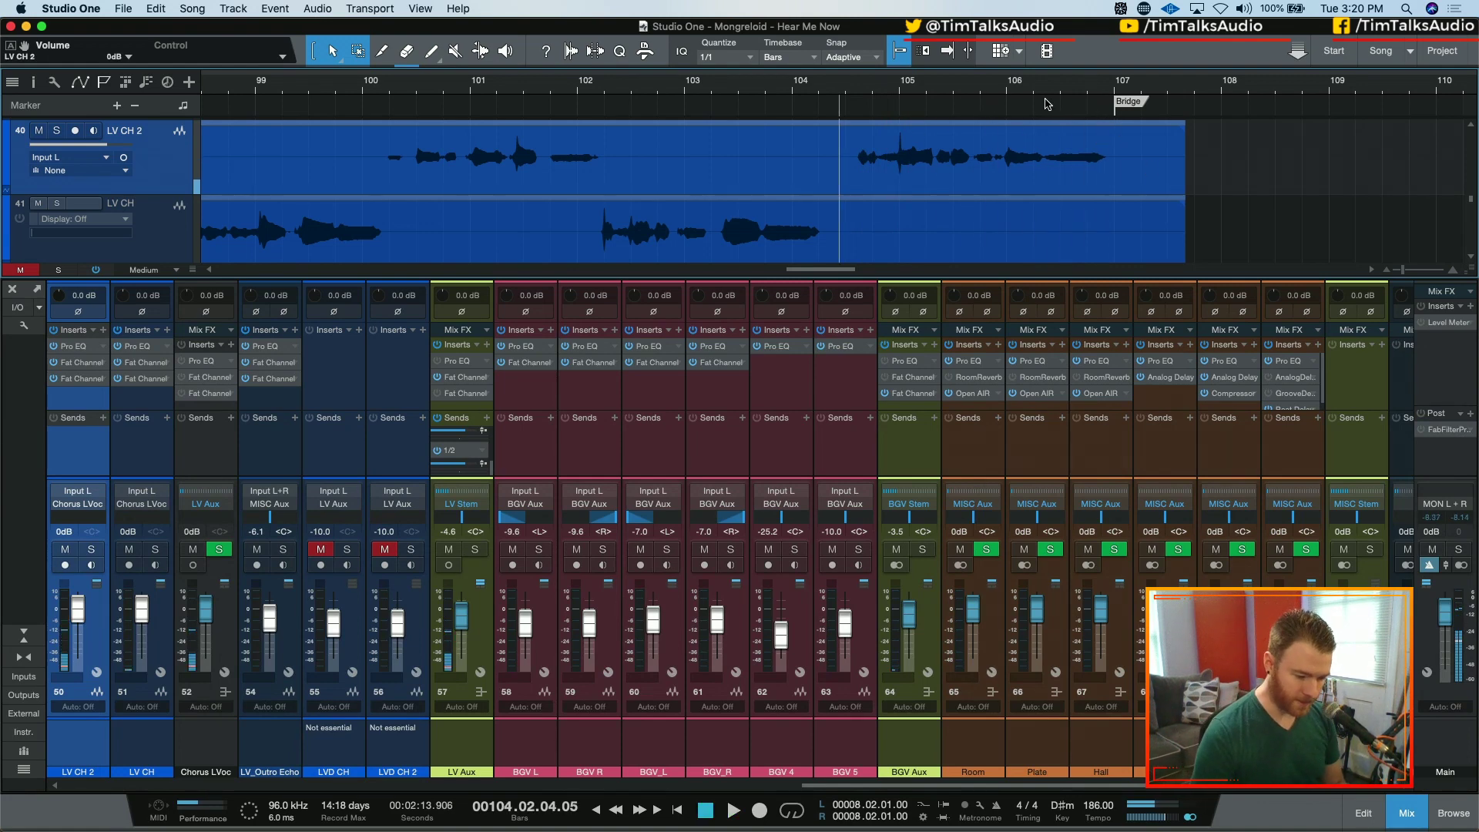
# - Automate LV Aux's 1/2 send to stay off until about bar 106 beat 2, rise to 0 dB, and return to off at bar 107 beat 3
pyautogui.click(1046, 145)
pyautogui.scroll(-5, 1079, 139)
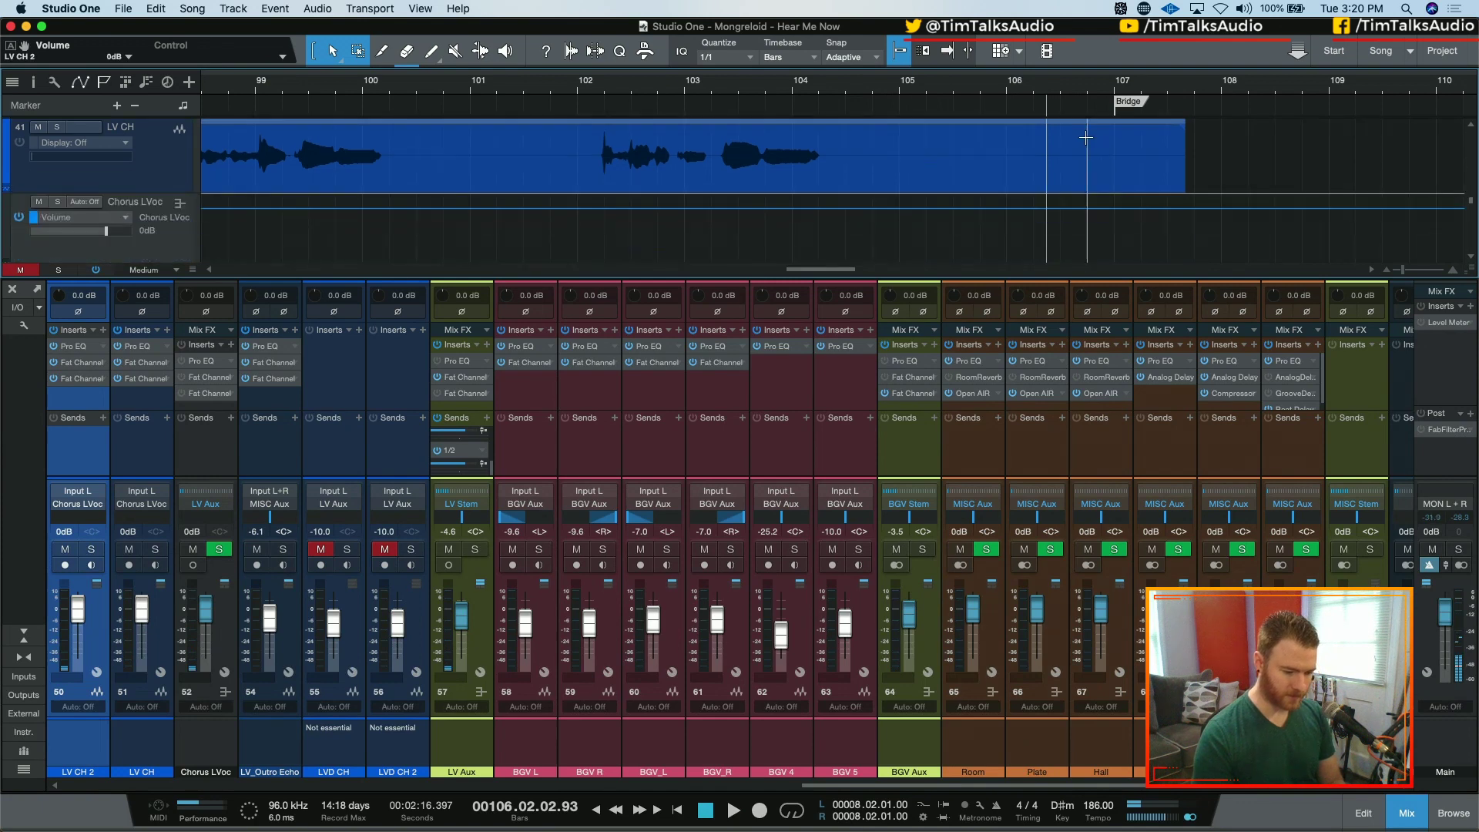
pyautogui.scroll(2, 1078, 139)
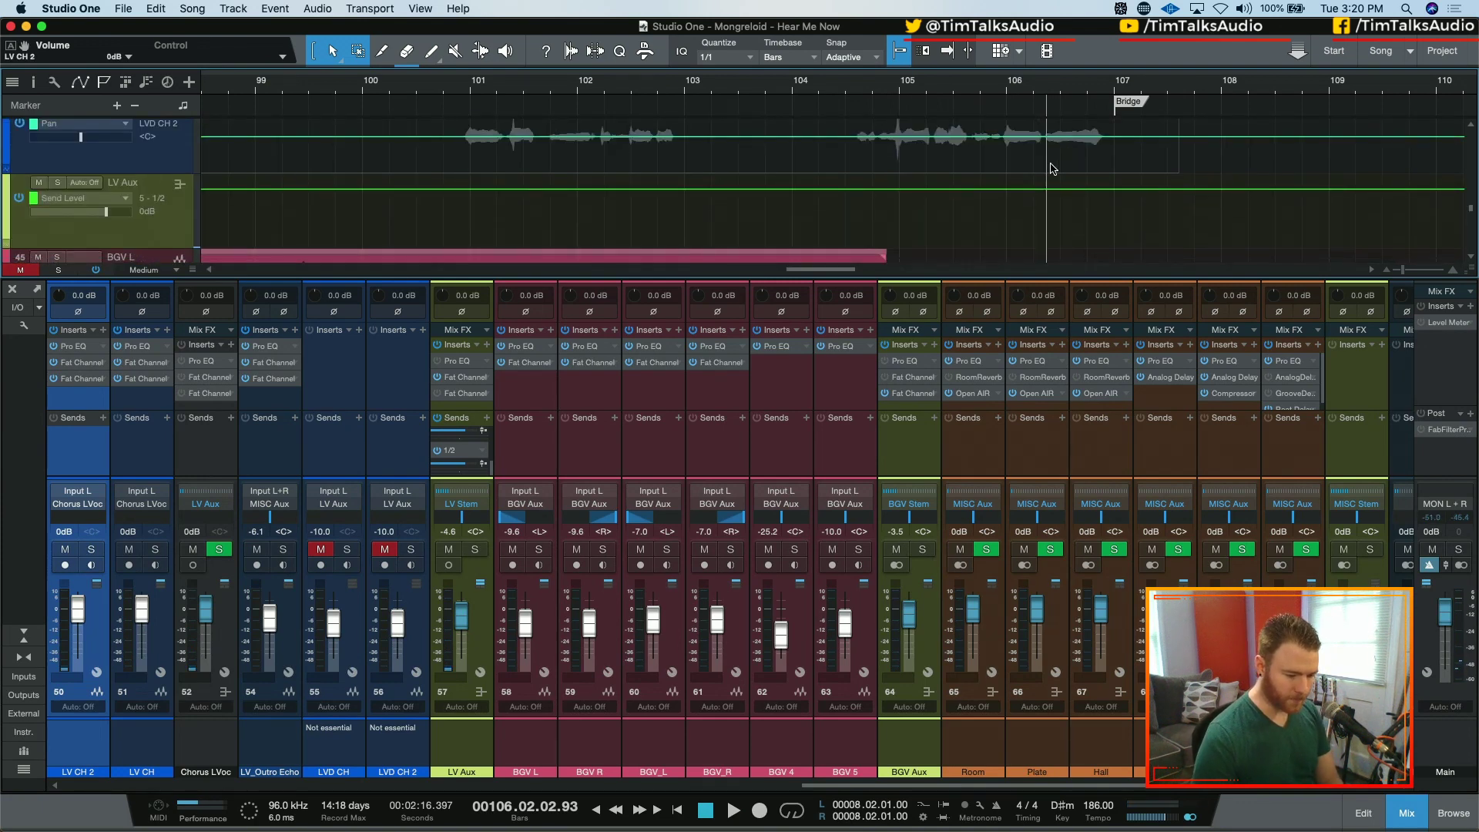
pyautogui.click(1046, 189)
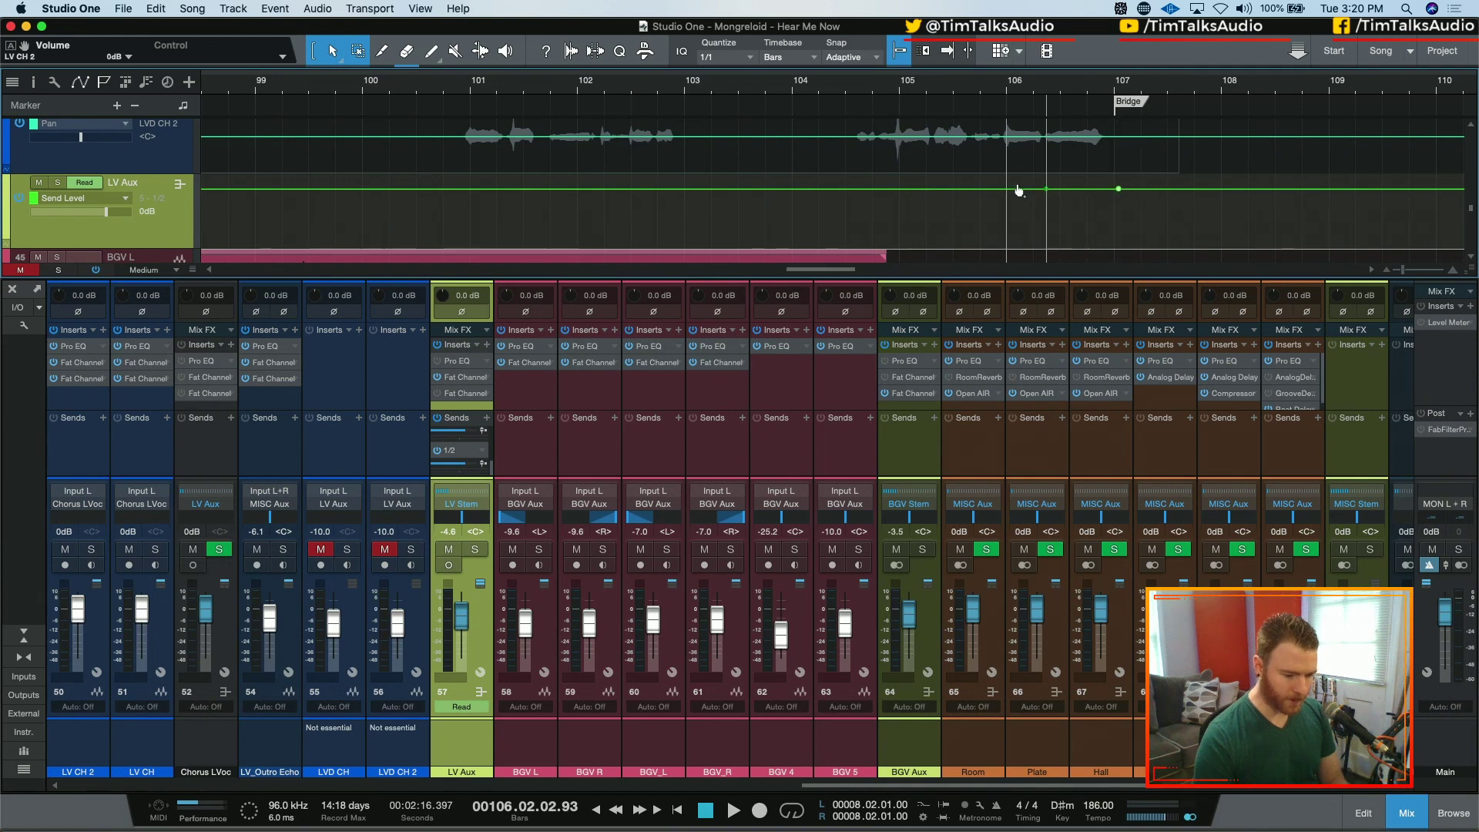
pyautogui.moveTo(1015, 196); pyautogui.dragTo(1029, 153)
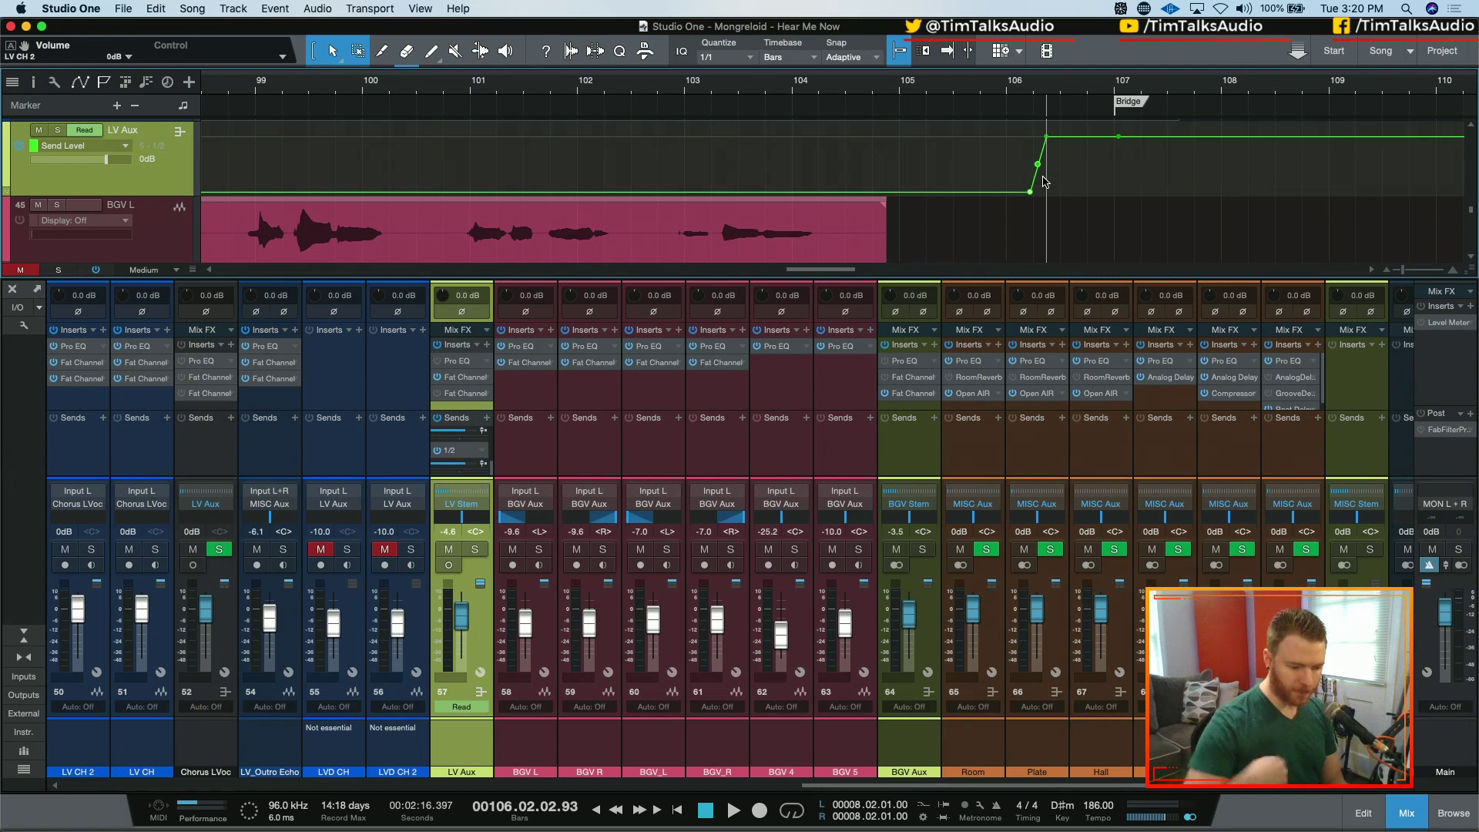
pyautogui.moveTo(1167, 137); pyautogui.dragTo(1155, 222)
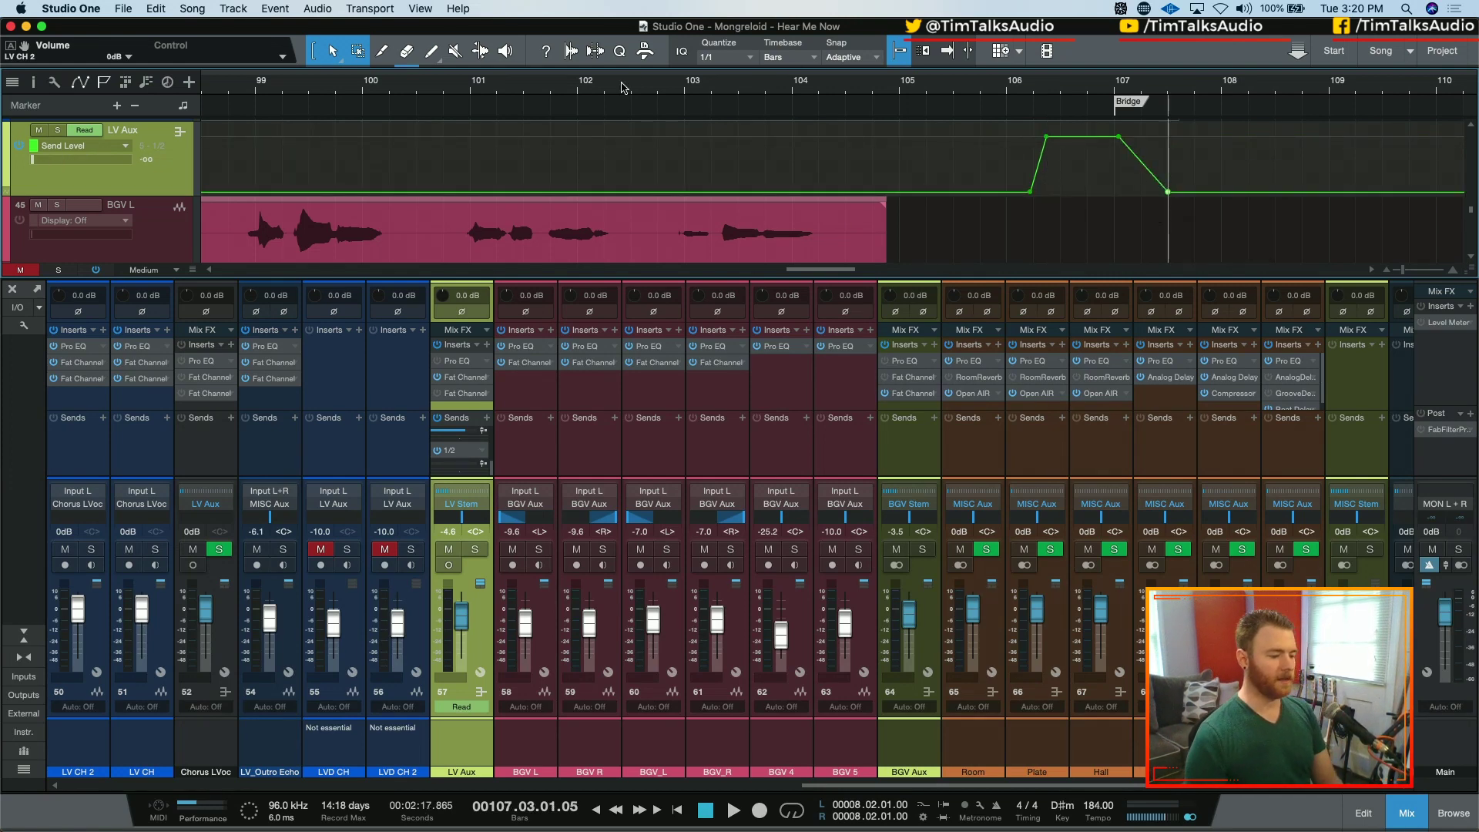
# - Audition the LV Aux send automation from bar 103 into the Bridge
pyautogui.click(715, 88)
pyautogui.press('space')
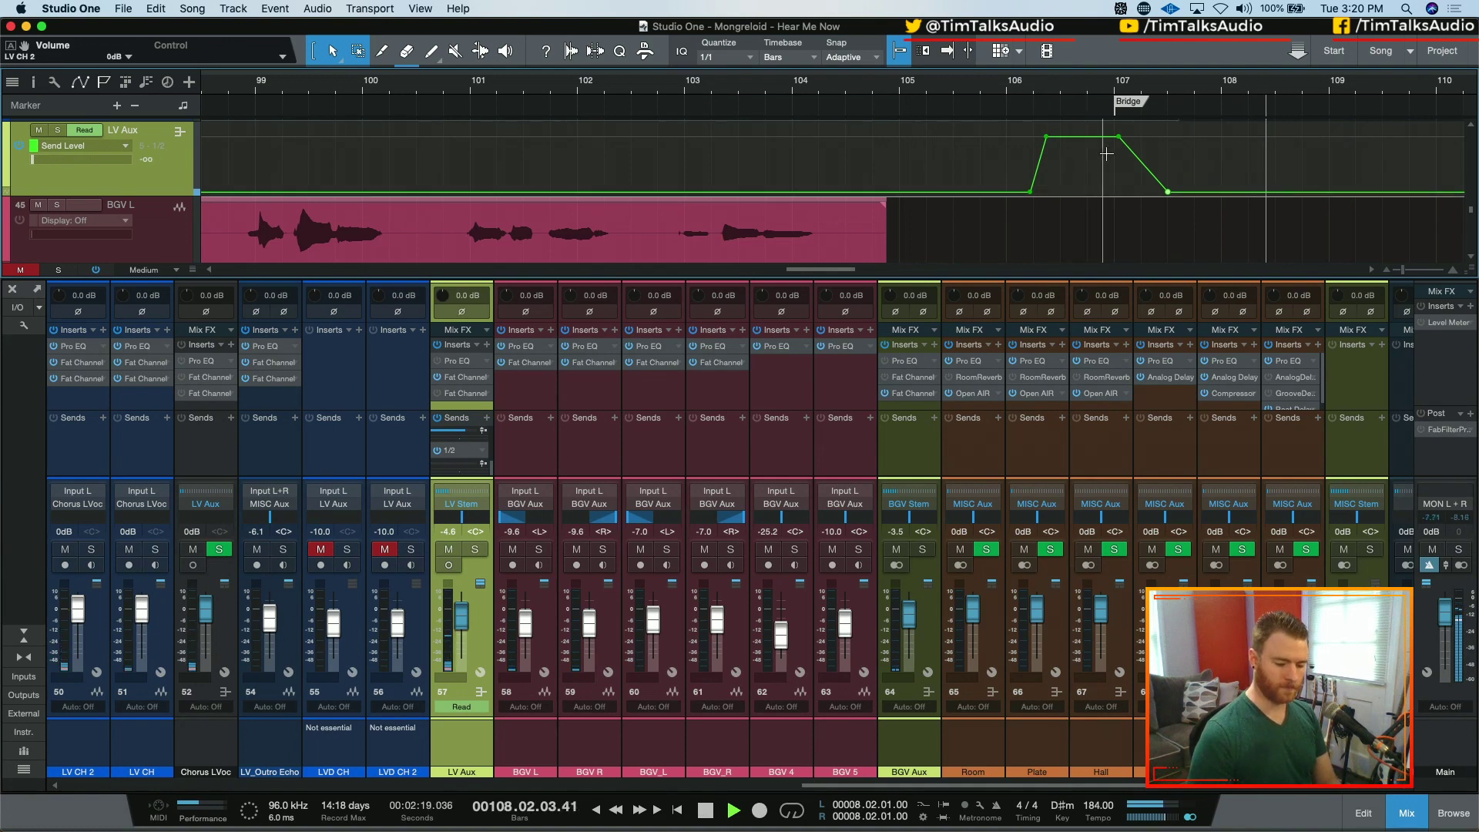
pyautogui.press('space')
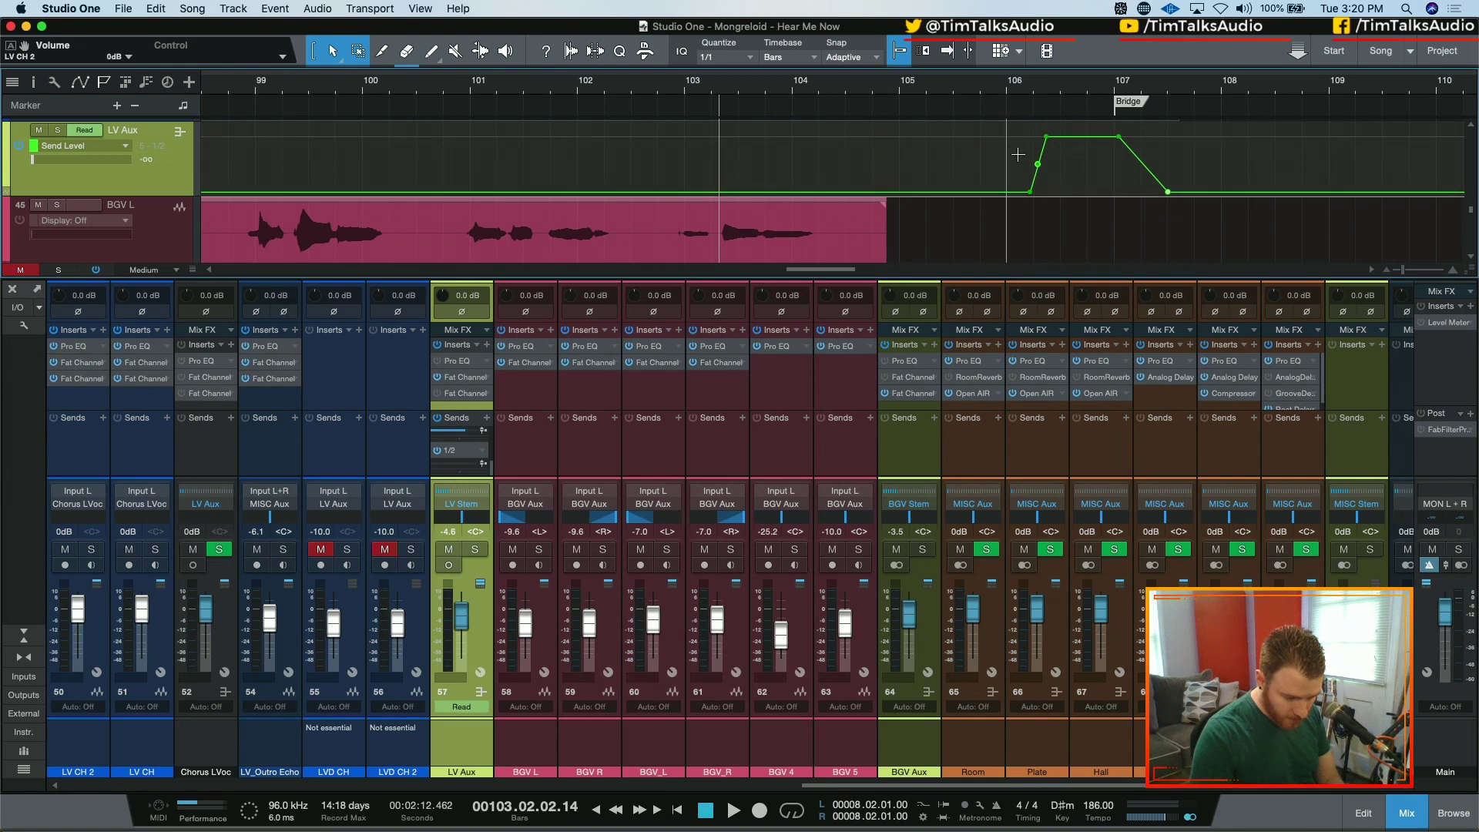
# - Lower the raised section of LV Aux's 1/2 send envelope before the Bridge to -3 dB
pyautogui.click(1143, 165)
pyautogui.moveTo(1168, 144); pyautogui.dragTo(1097, 149)
pyautogui.click(1185, 287)
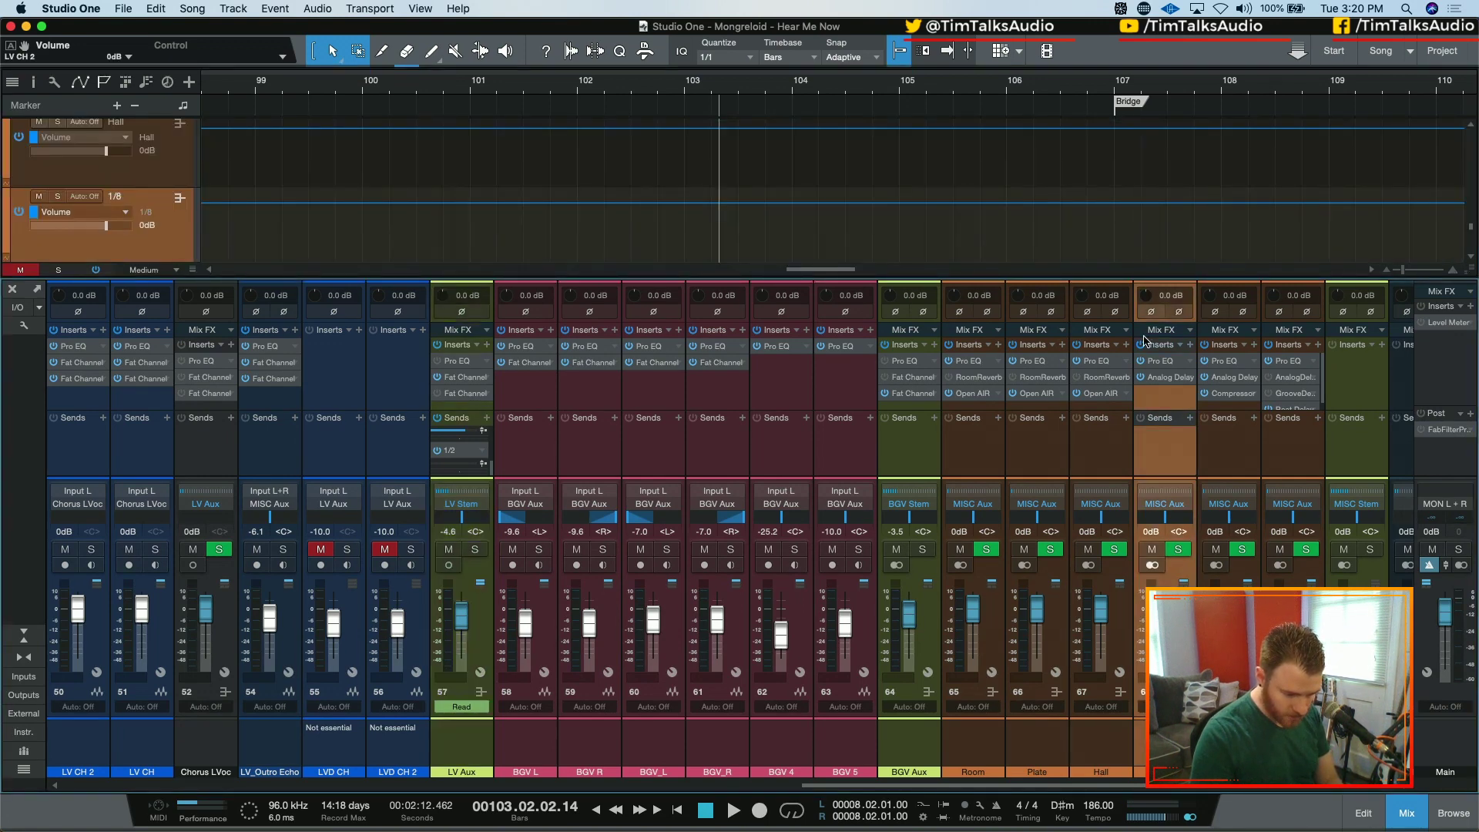
pyautogui.click(478, 614)
pyautogui.moveTo(1139, 140)
pyautogui.mouseDown()
pyautogui.moveTo(1046, 147)
pyautogui.moveTo(1139, 150)
pyautogui.mouseUp()
pyautogui.press('super+z')
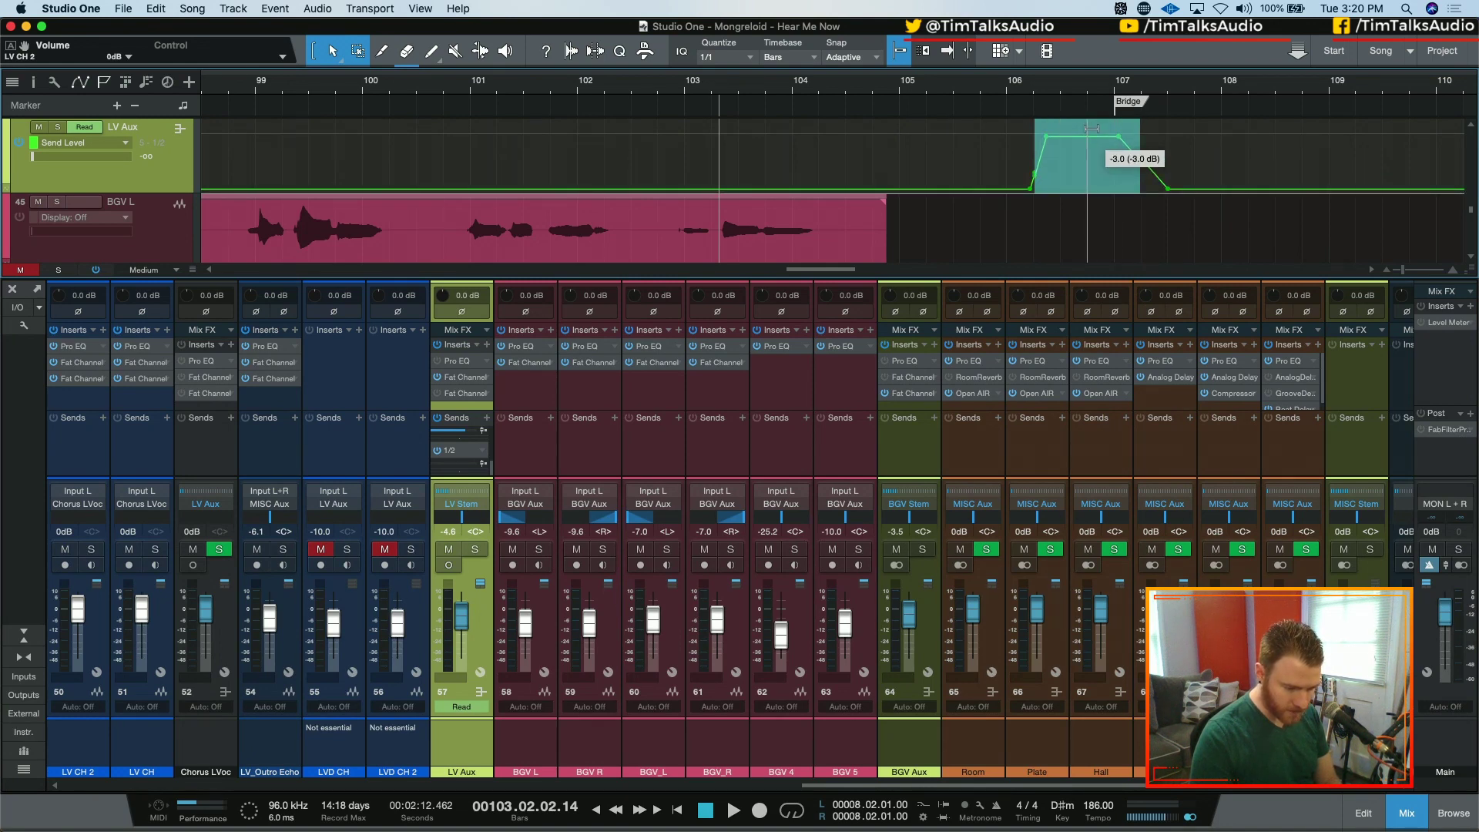
# - Audition the send automation from mid-bar 105 and steepen its rise into a vertical jump just after bar 106 beat 2
pyautogui.click(900, 146)
pyautogui.press('space')
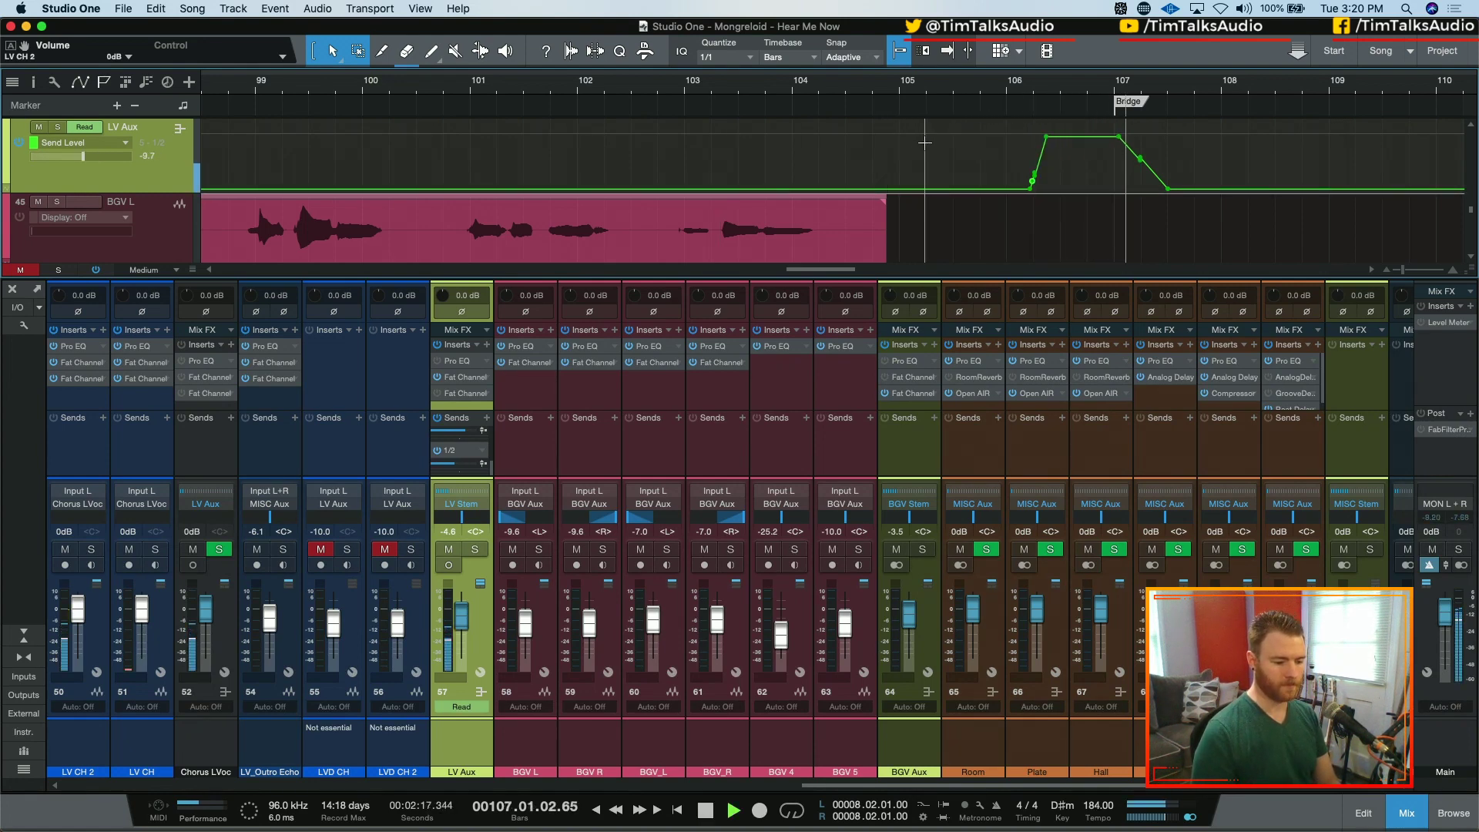
pyautogui.press('space')
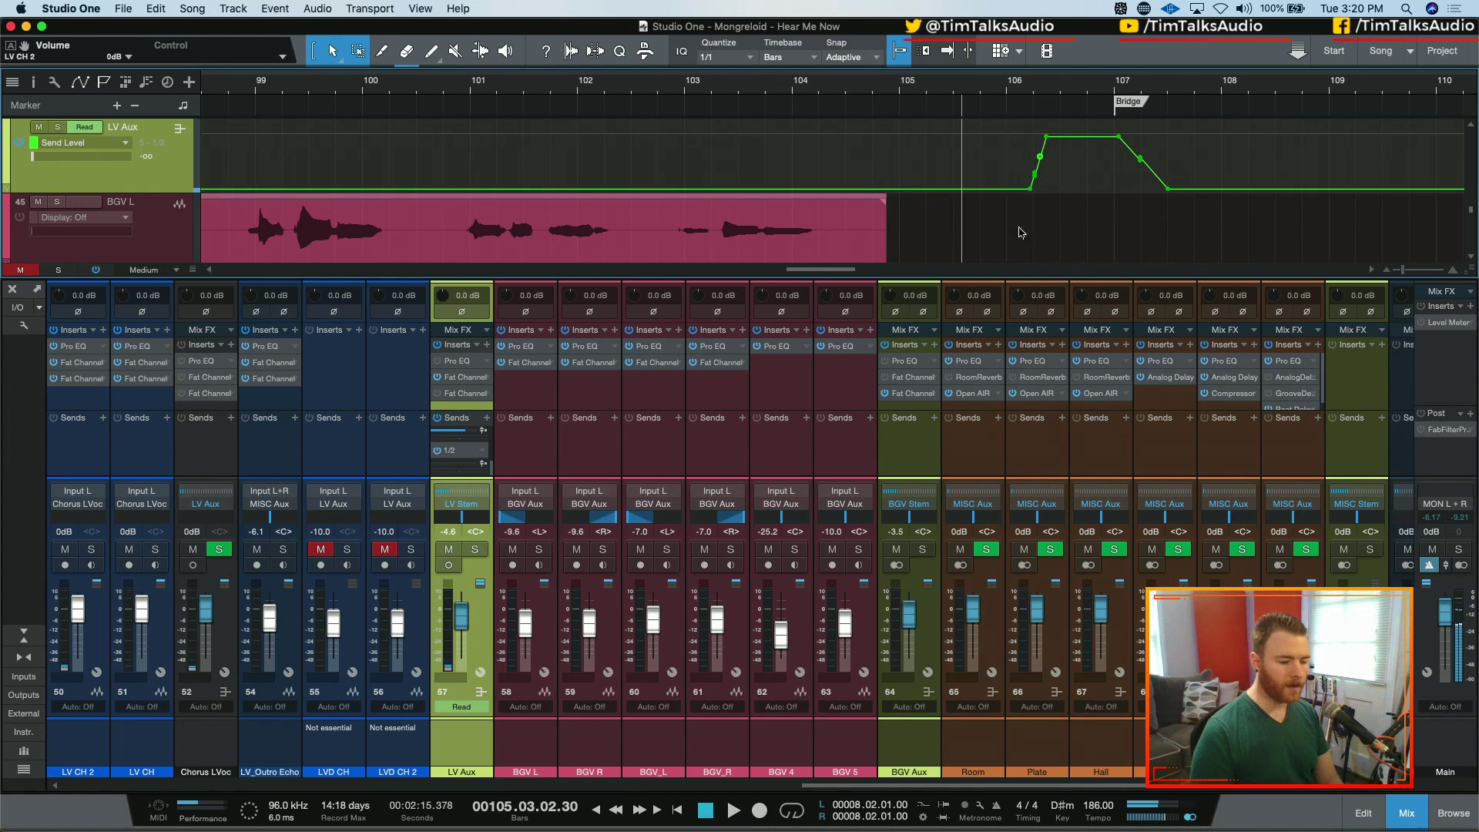
pyautogui.doubleClick(1040, 156)
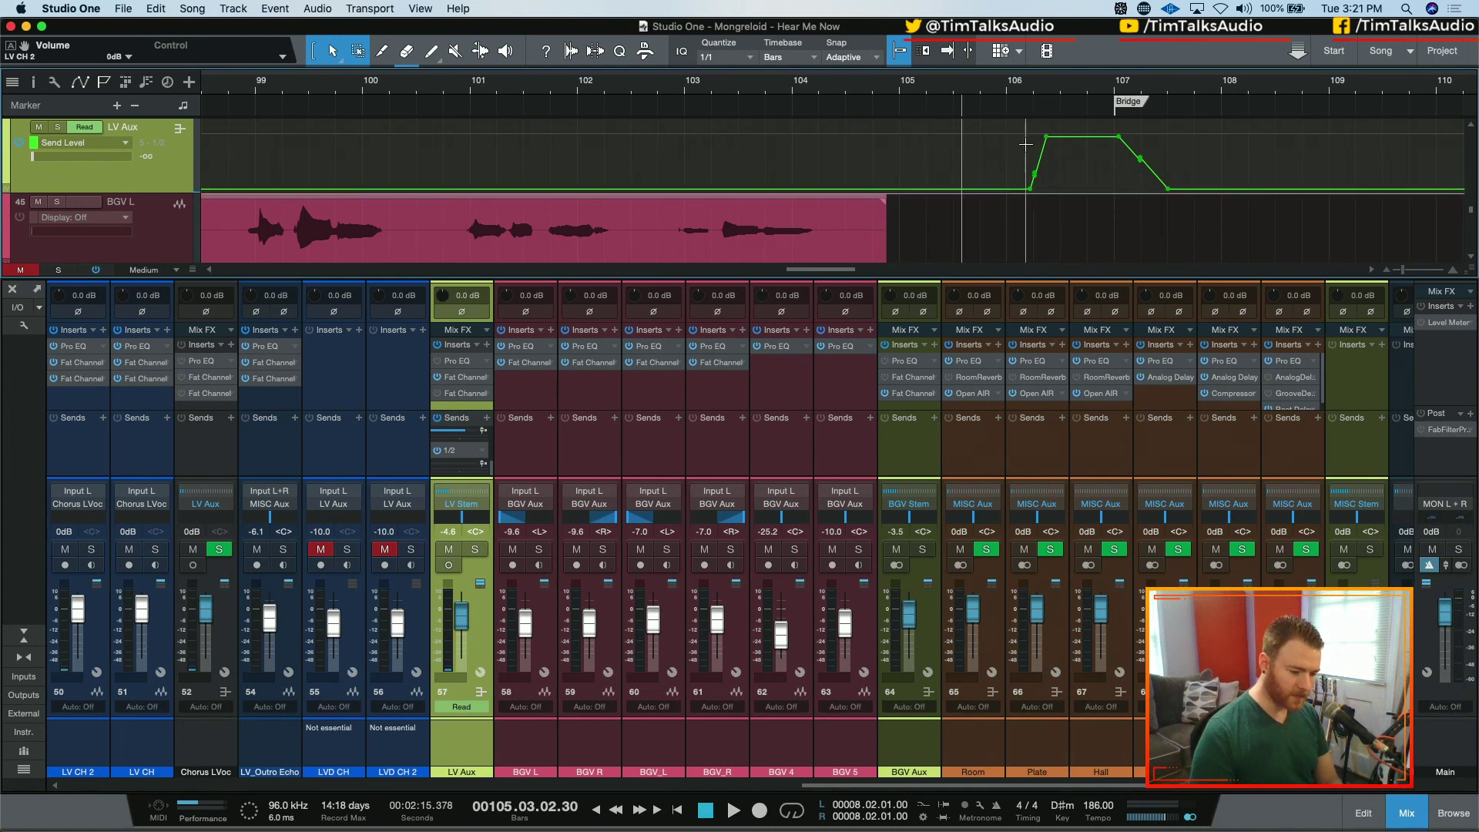
pyautogui.moveTo(1031, 196); pyautogui.dragTo(1053, 198)
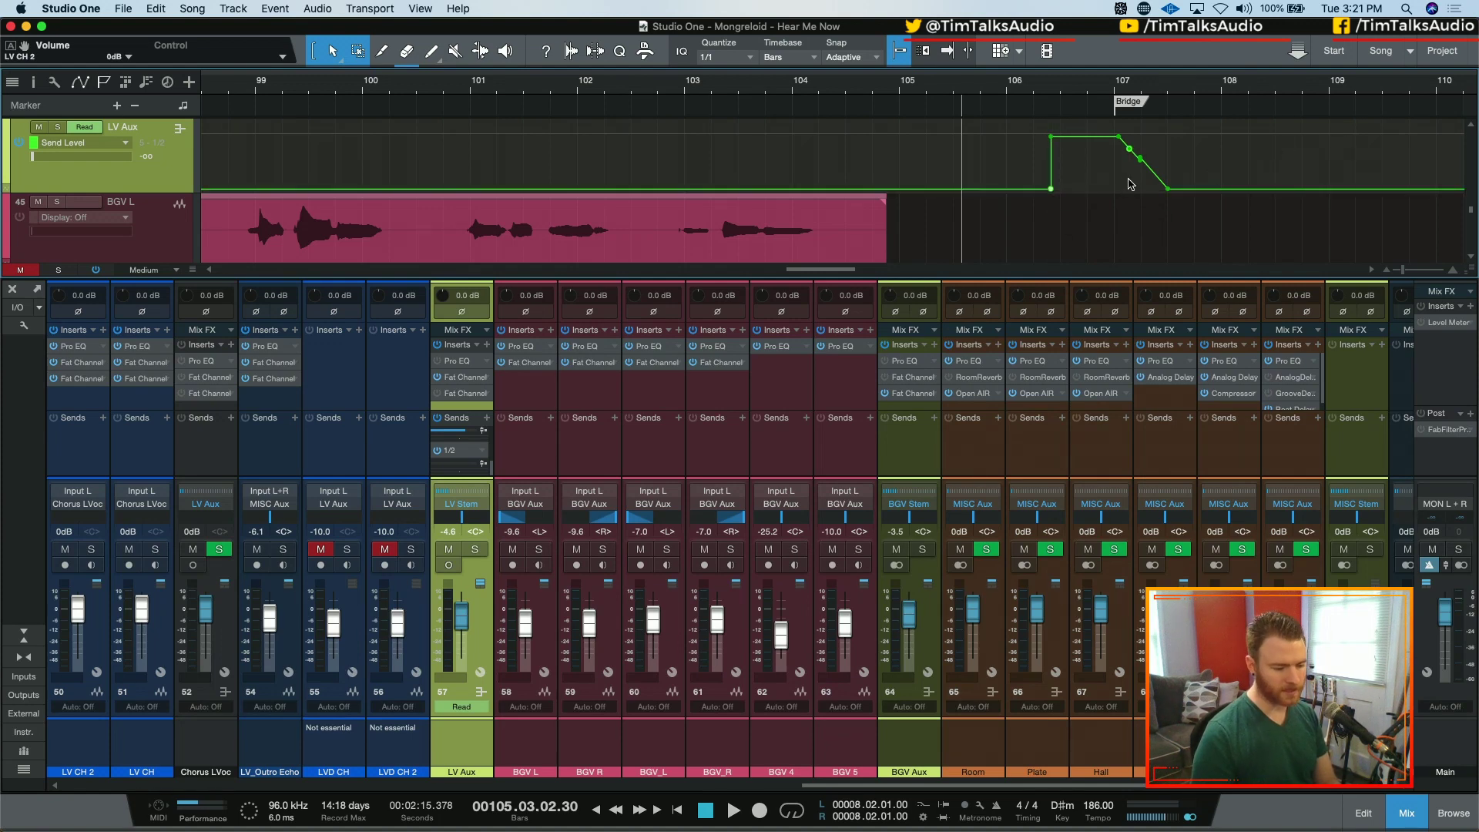
# - Audition the send level rise before the Bridge and move its lower starting automation point on LV Aux slightly earlier to form a ramp
pyautogui.press('space')
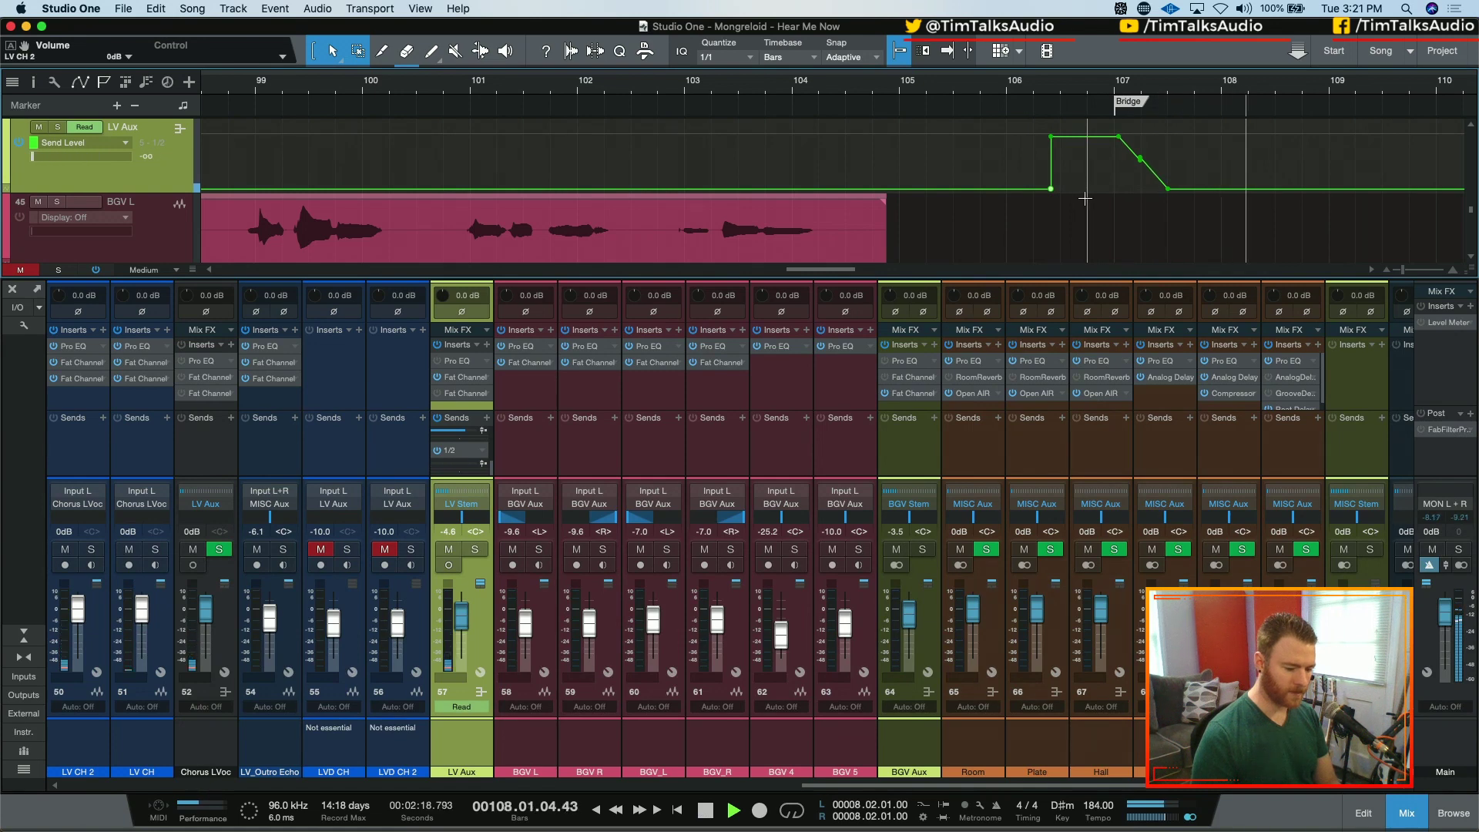
pyautogui.press('space')
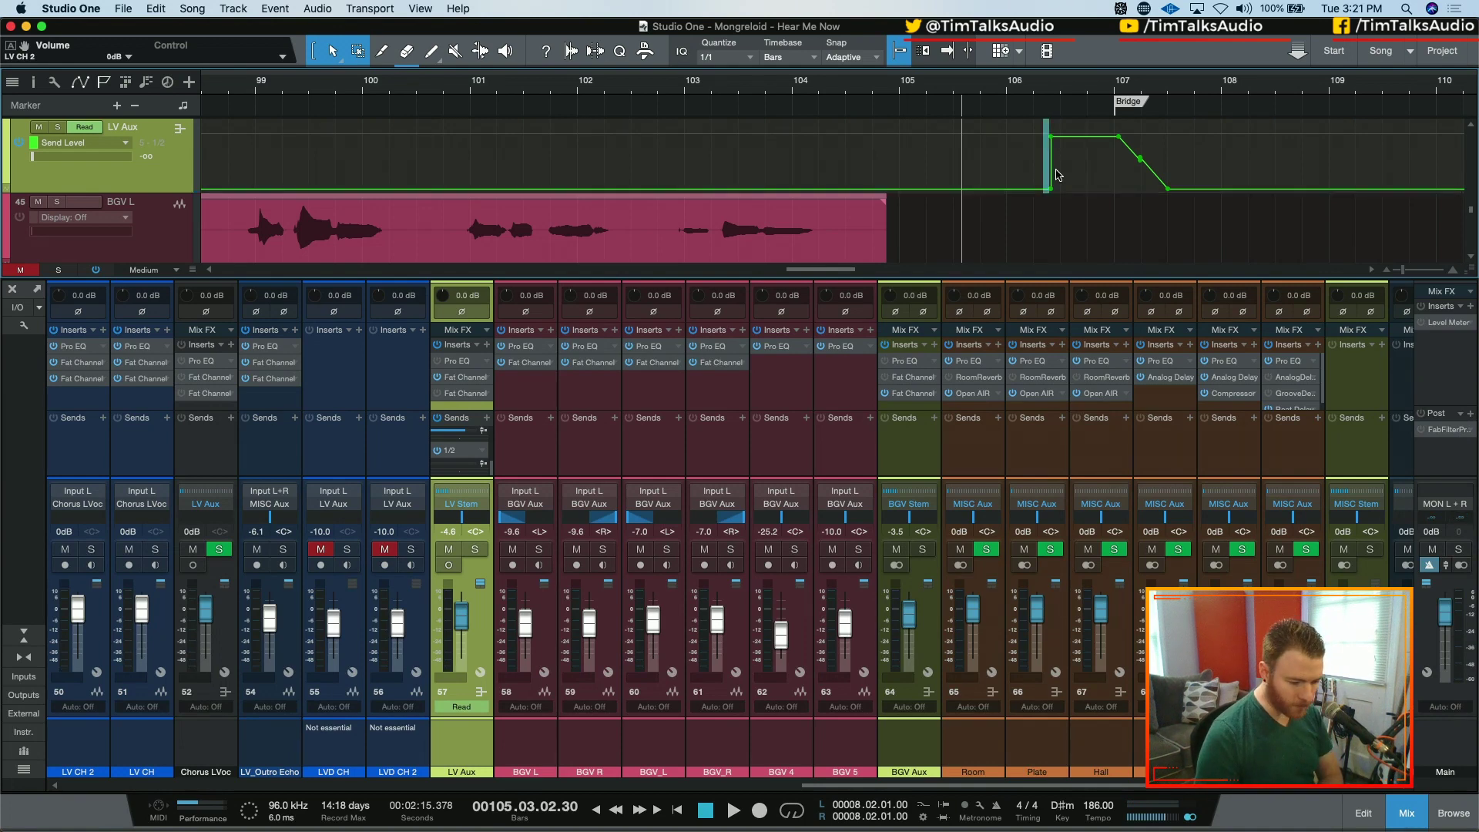
pyautogui.moveTo(1051, 188); pyautogui.dragTo(1038, 198)
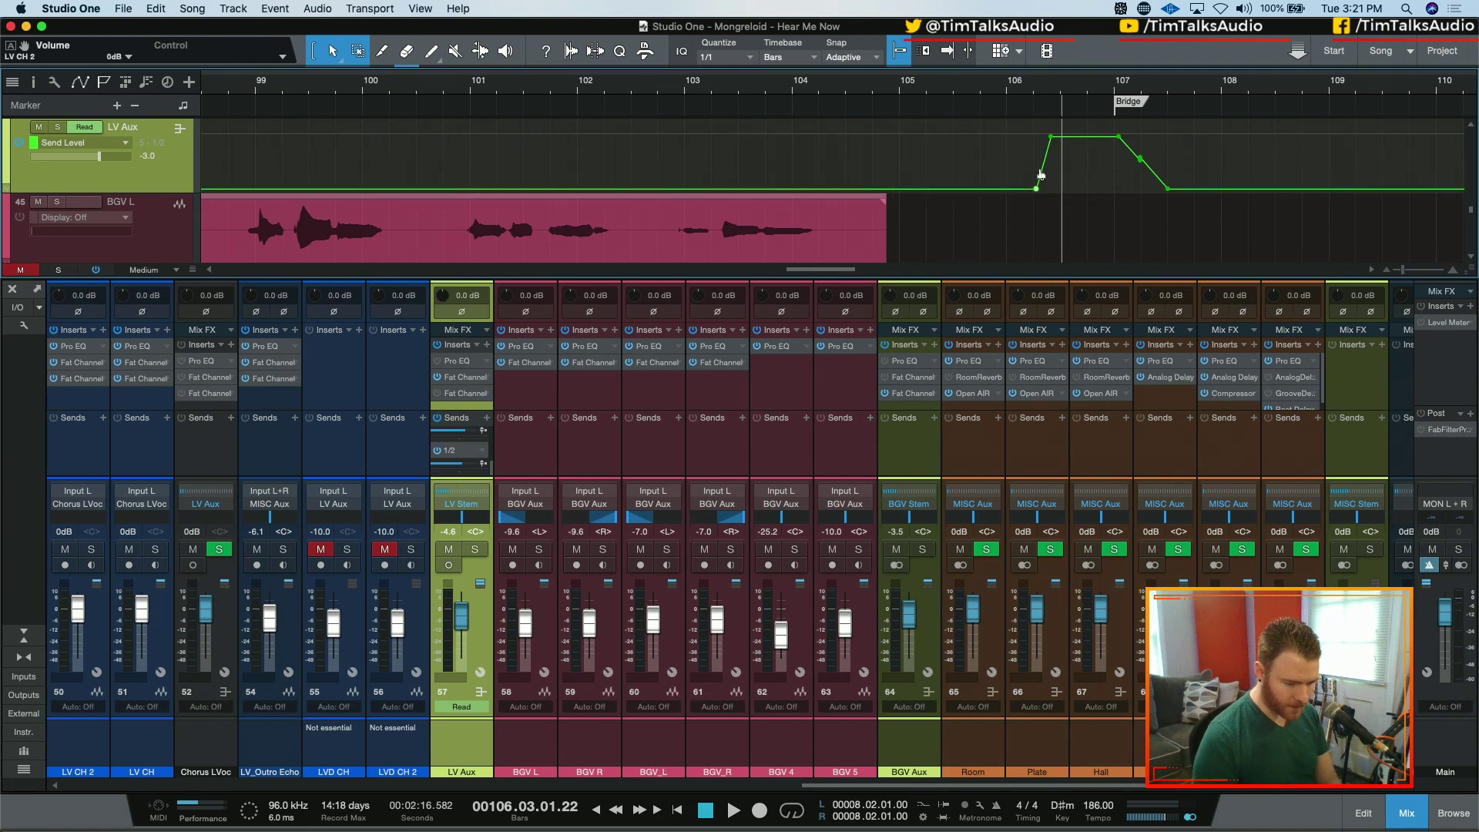
pyautogui.scroll(3, 1038, 173)
pyautogui.scroll(2, 1038, 171)
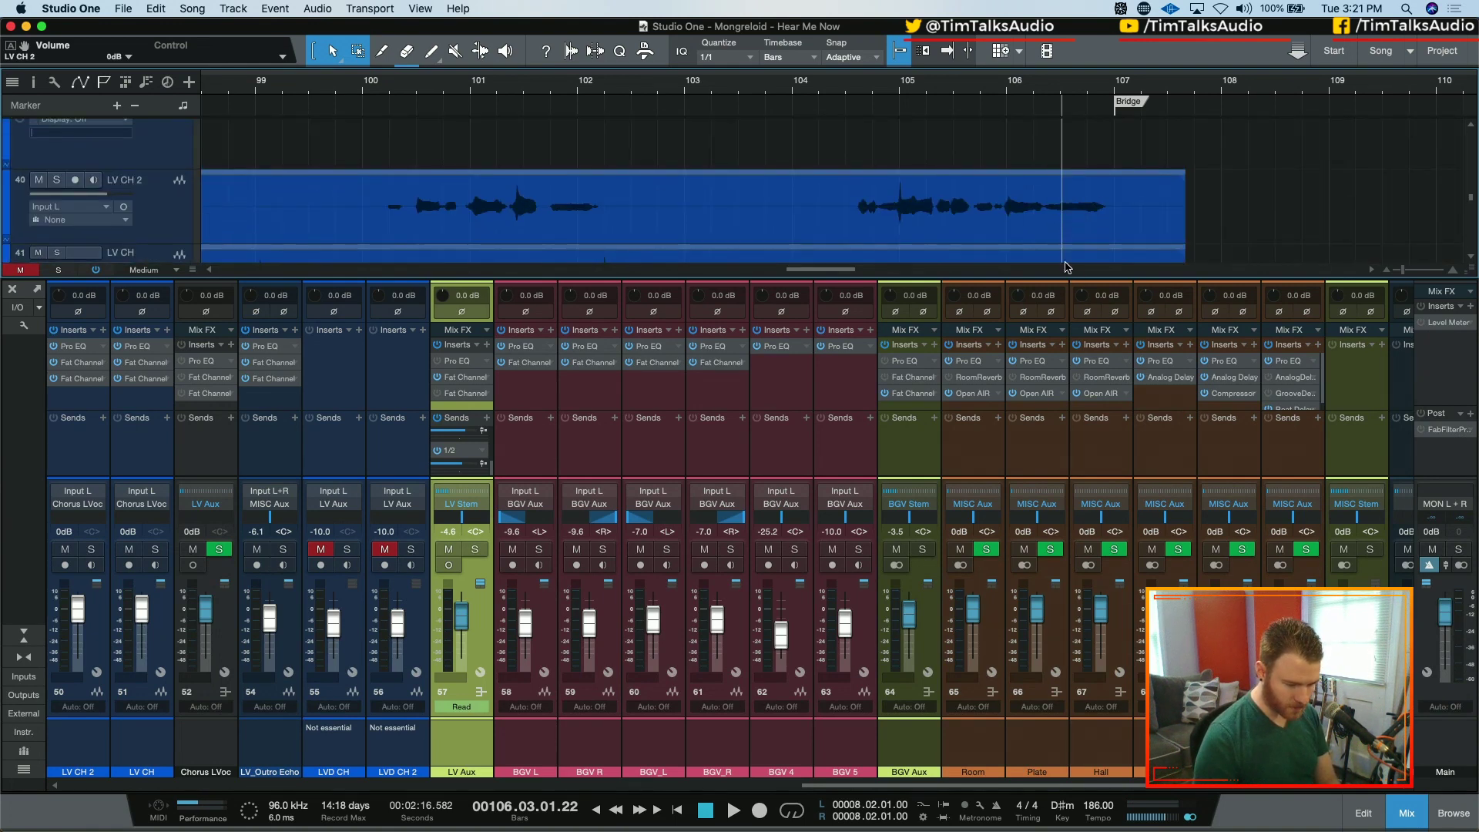
pyautogui.scroll(-5, 1055, 197)
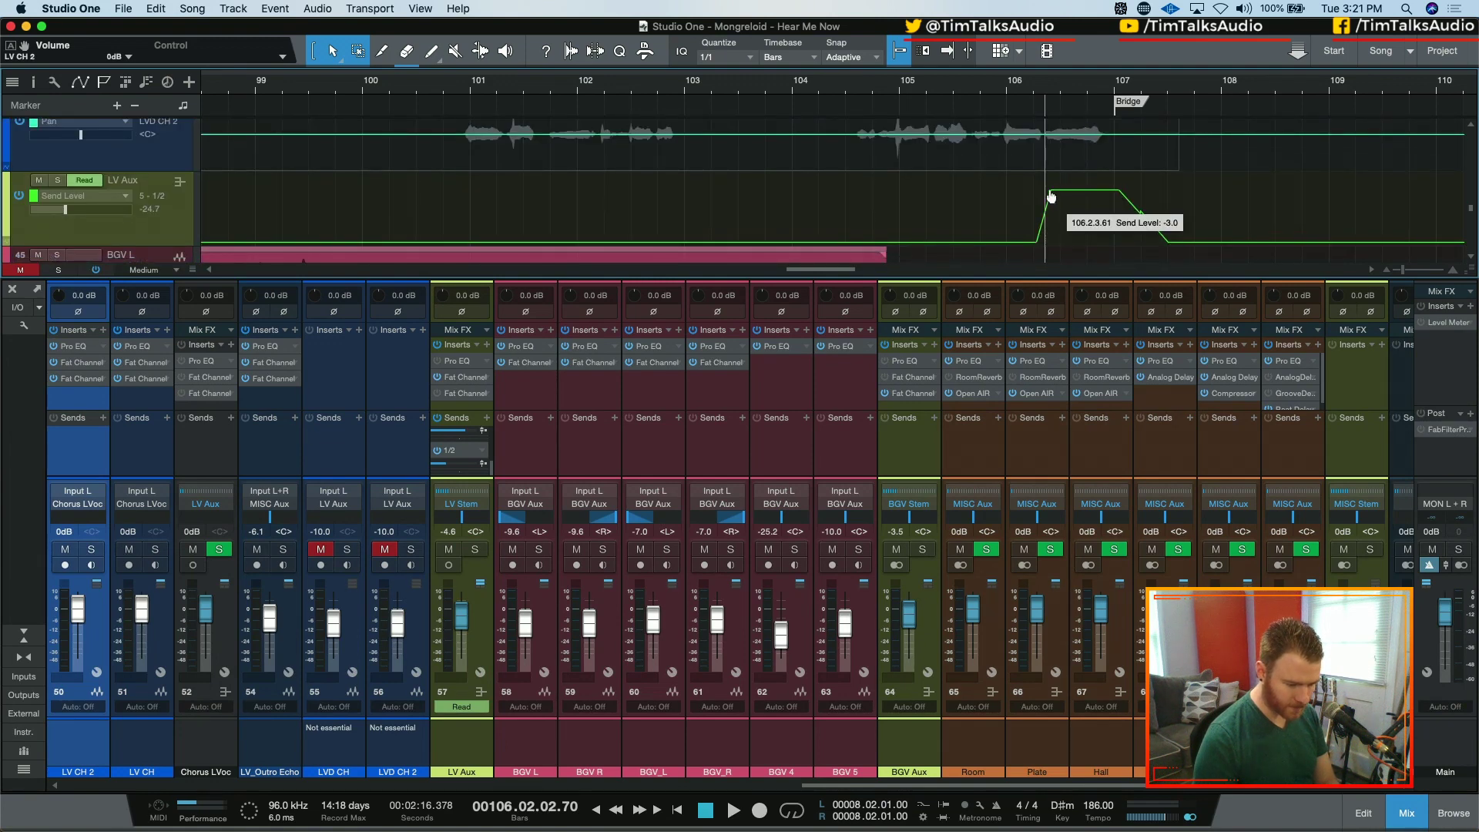
pyautogui.click(1042, 215)
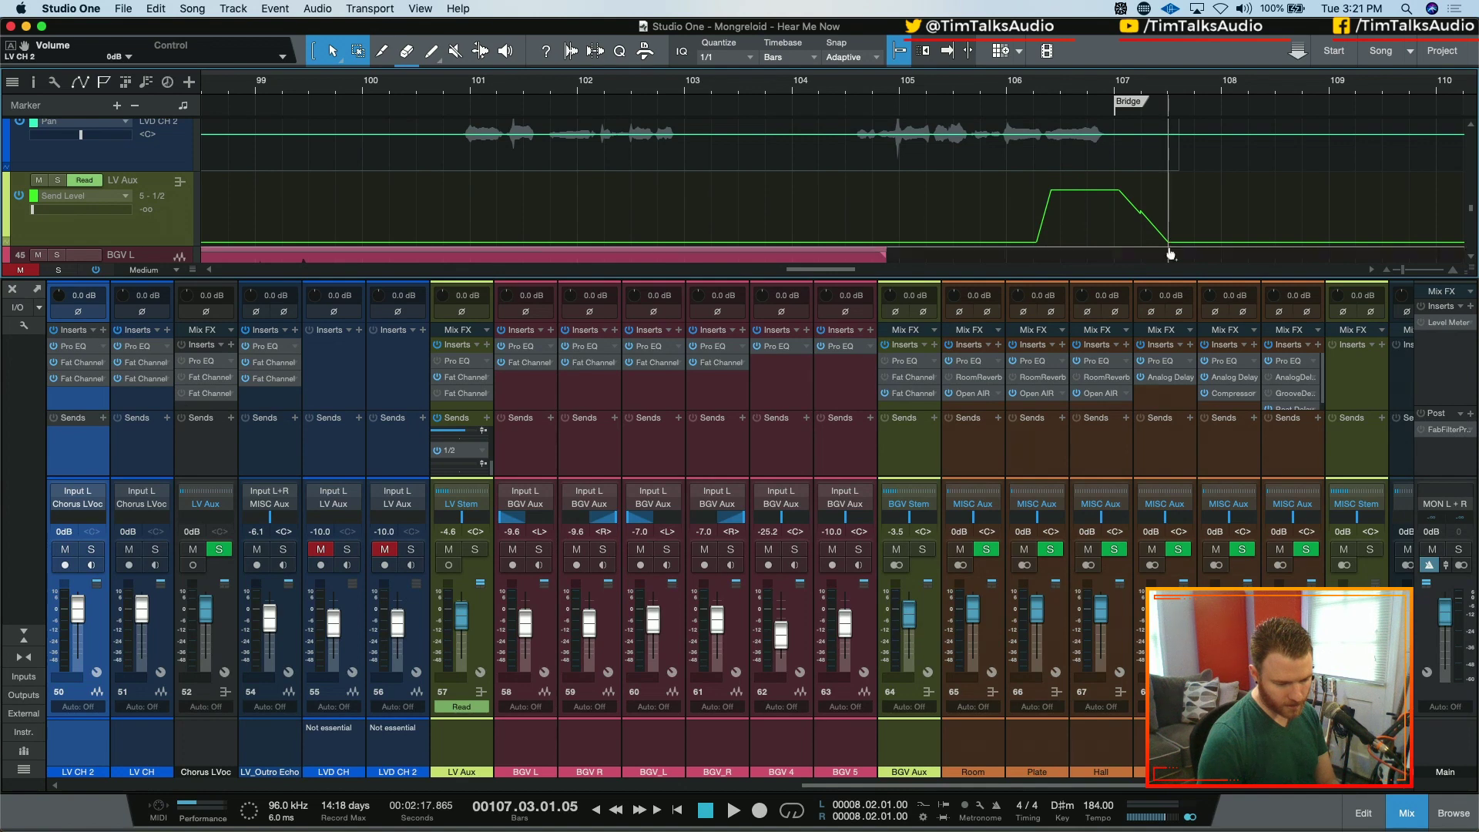
# - Move the final LV Aux send level point back to the Bridge marker for an instant drop, and play from about bar 105
pyautogui.moveTo(1167, 249); pyautogui.dragTo(1124, 262)
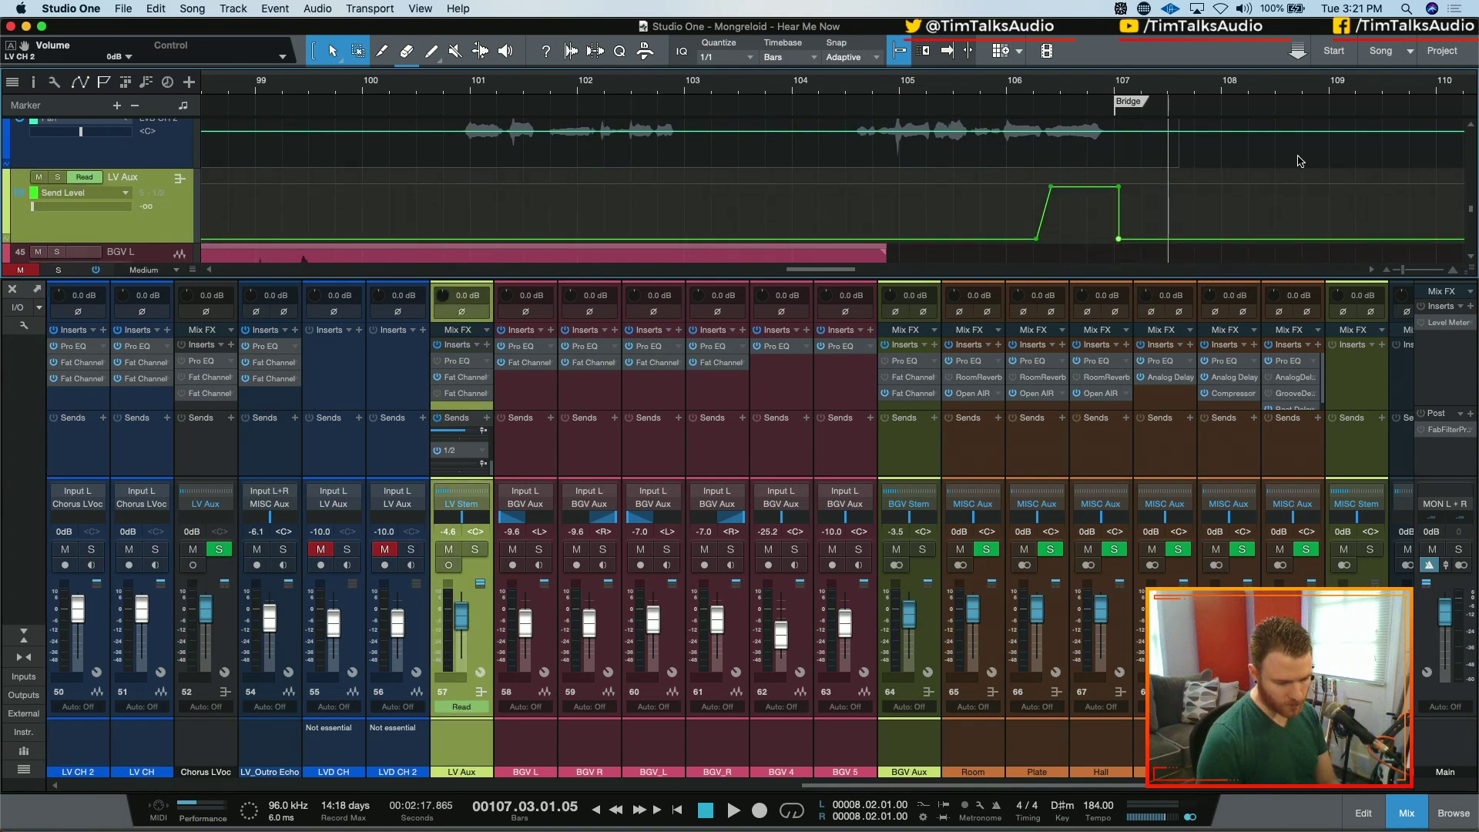
pyautogui.click(940, 89)
pyautogui.press('space')
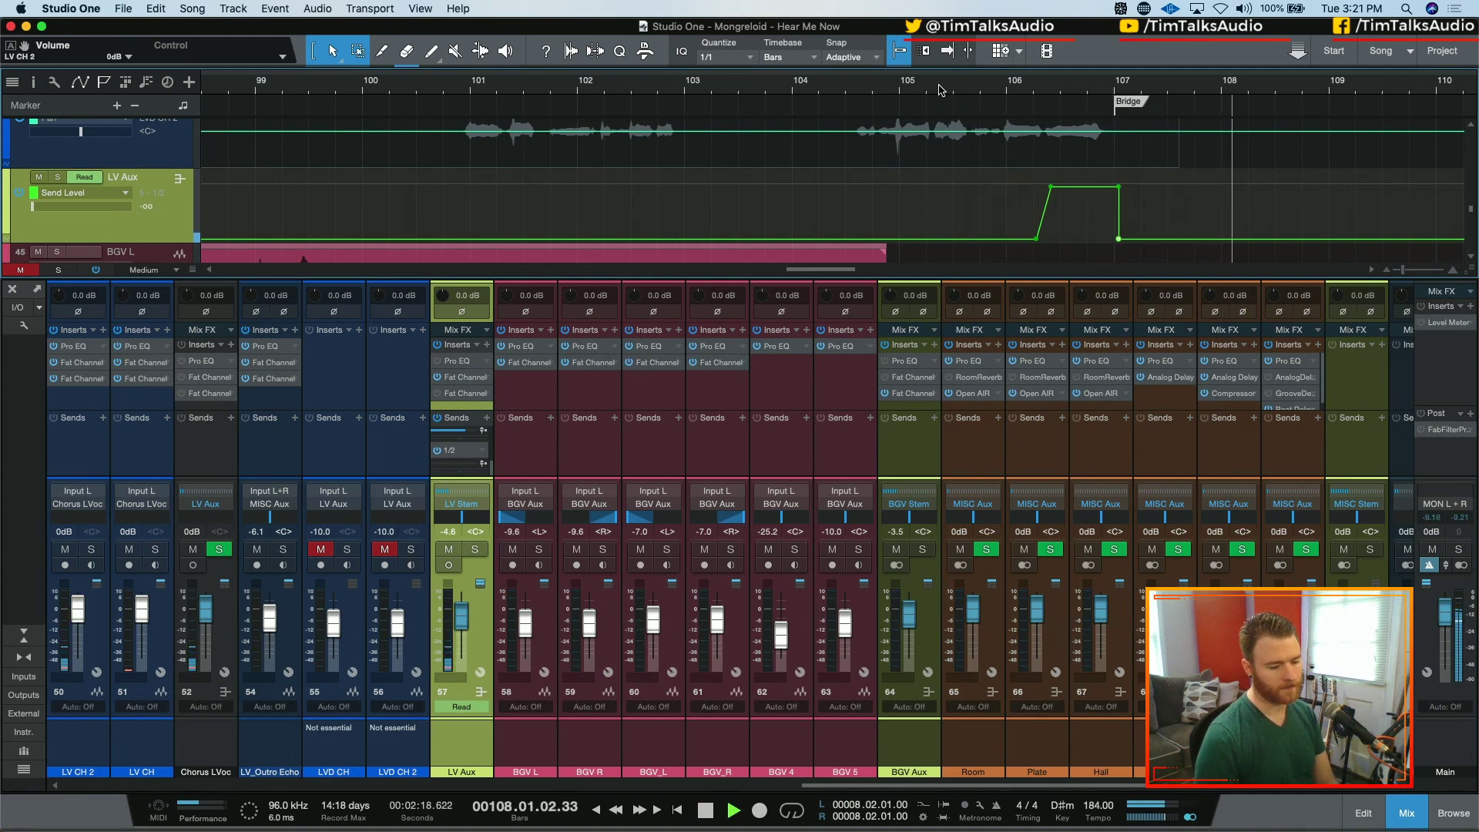
pyautogui.press('space')
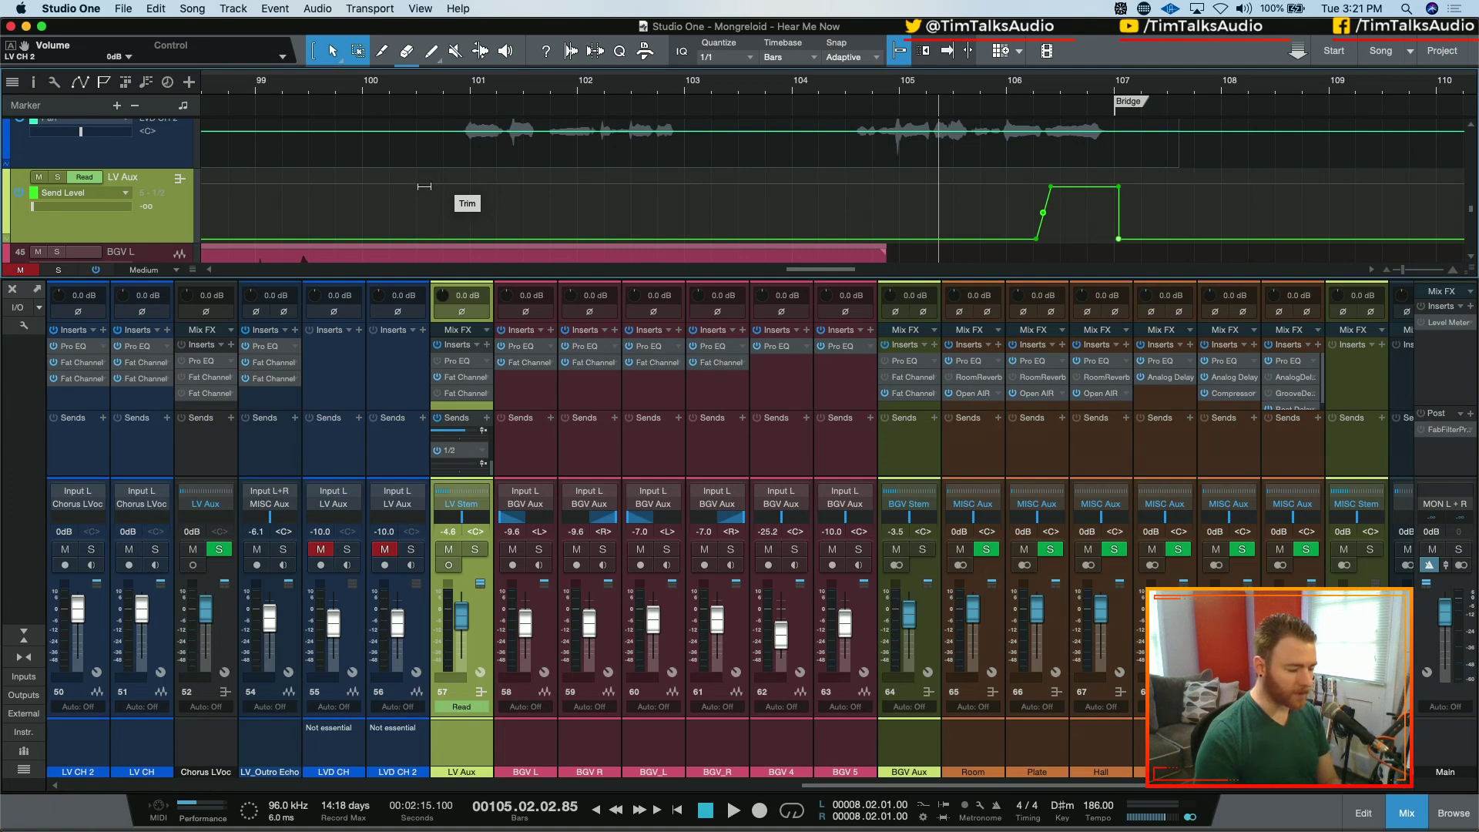
# - Audition the lead-in to Chorus 2 from about bars 89 and 90, and place the playback cursor at the start of bar 90
pyautogui.hscroll(-3, 424, 187)
pyautogui.press('w')
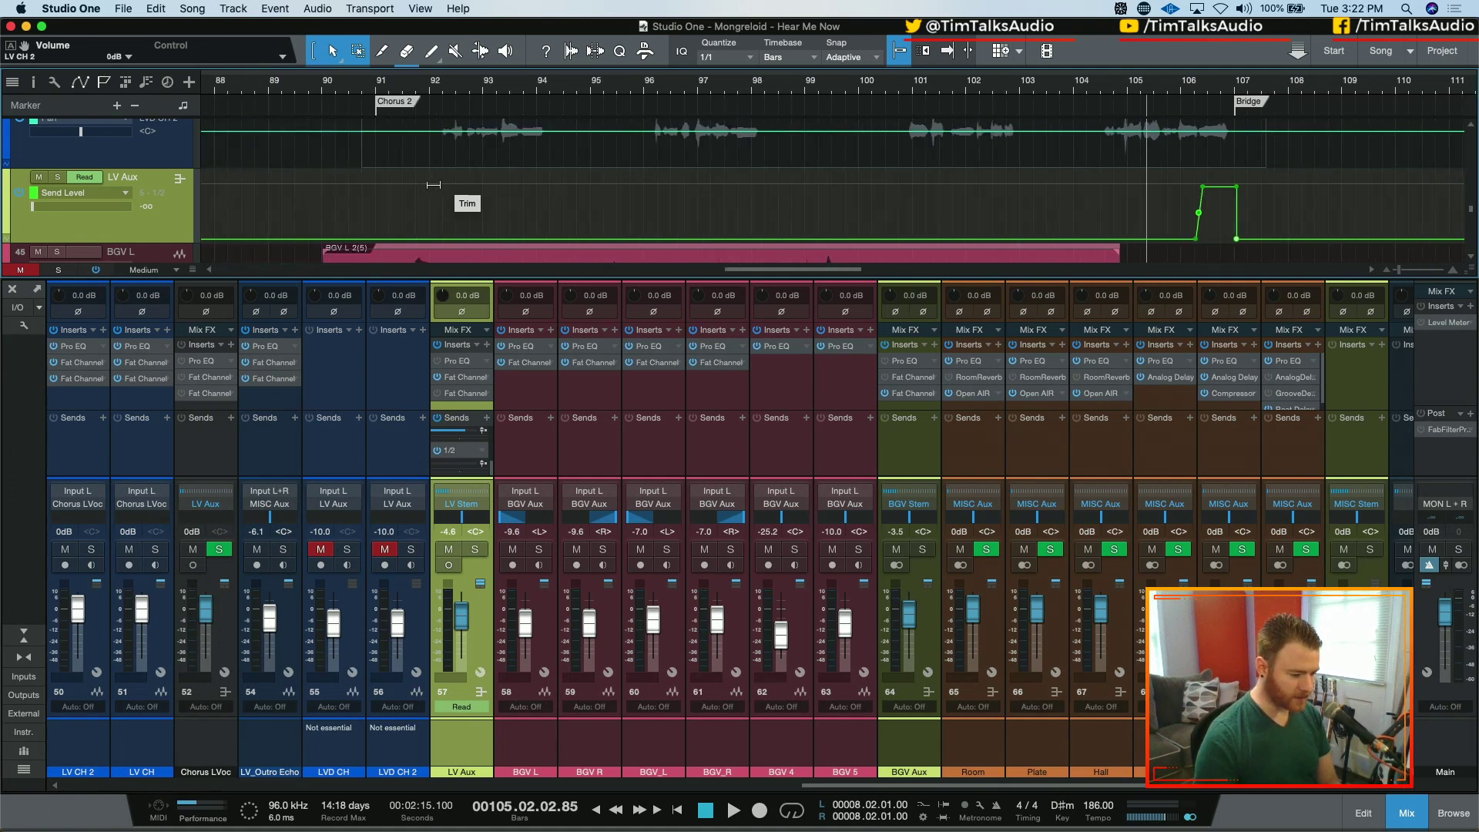
pyautogui.click(365, 81)
pyautogui.click(336, 82)
pyautogui.press('space')
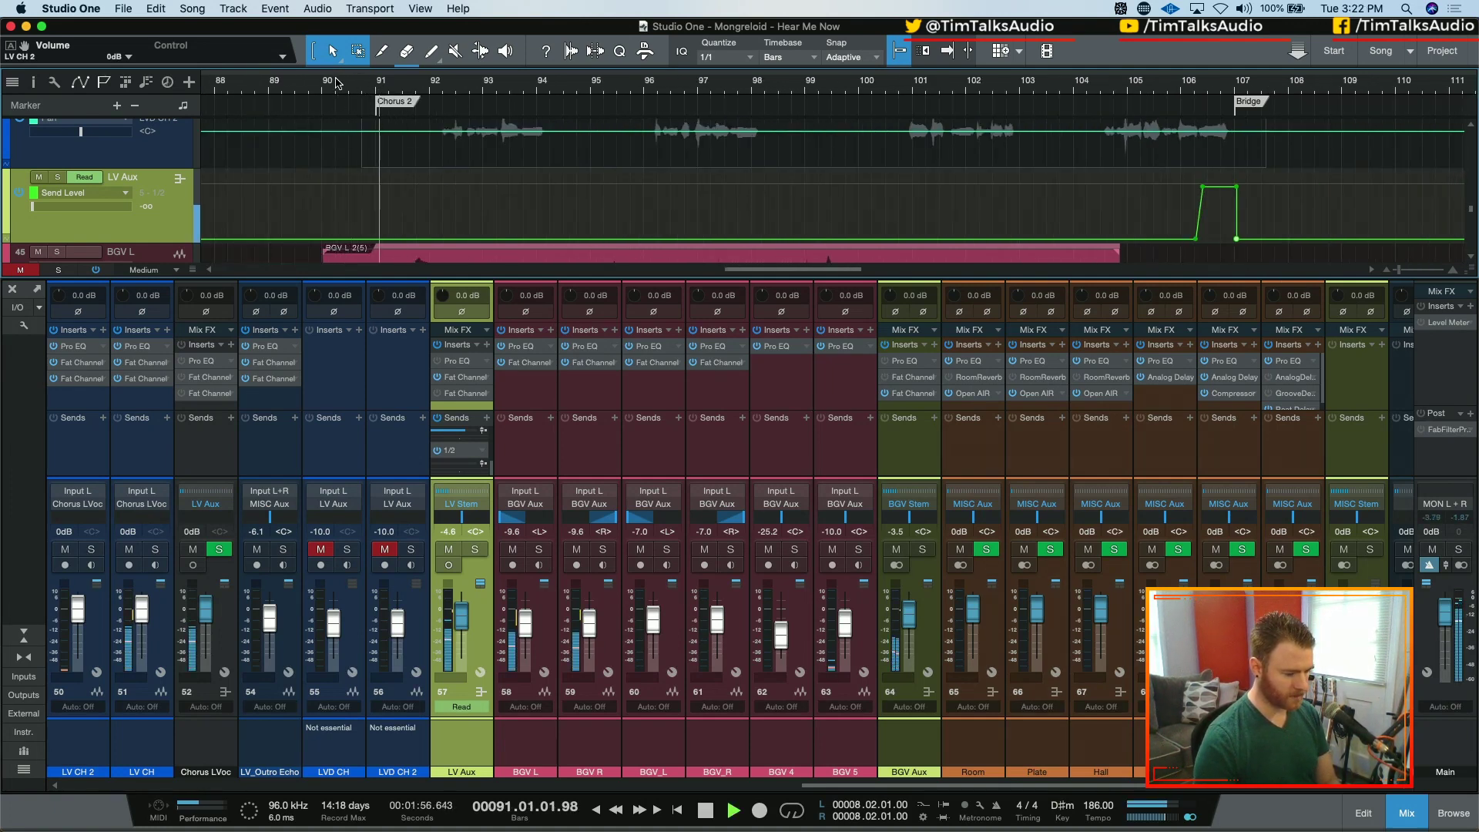
pyautogui.press('space')
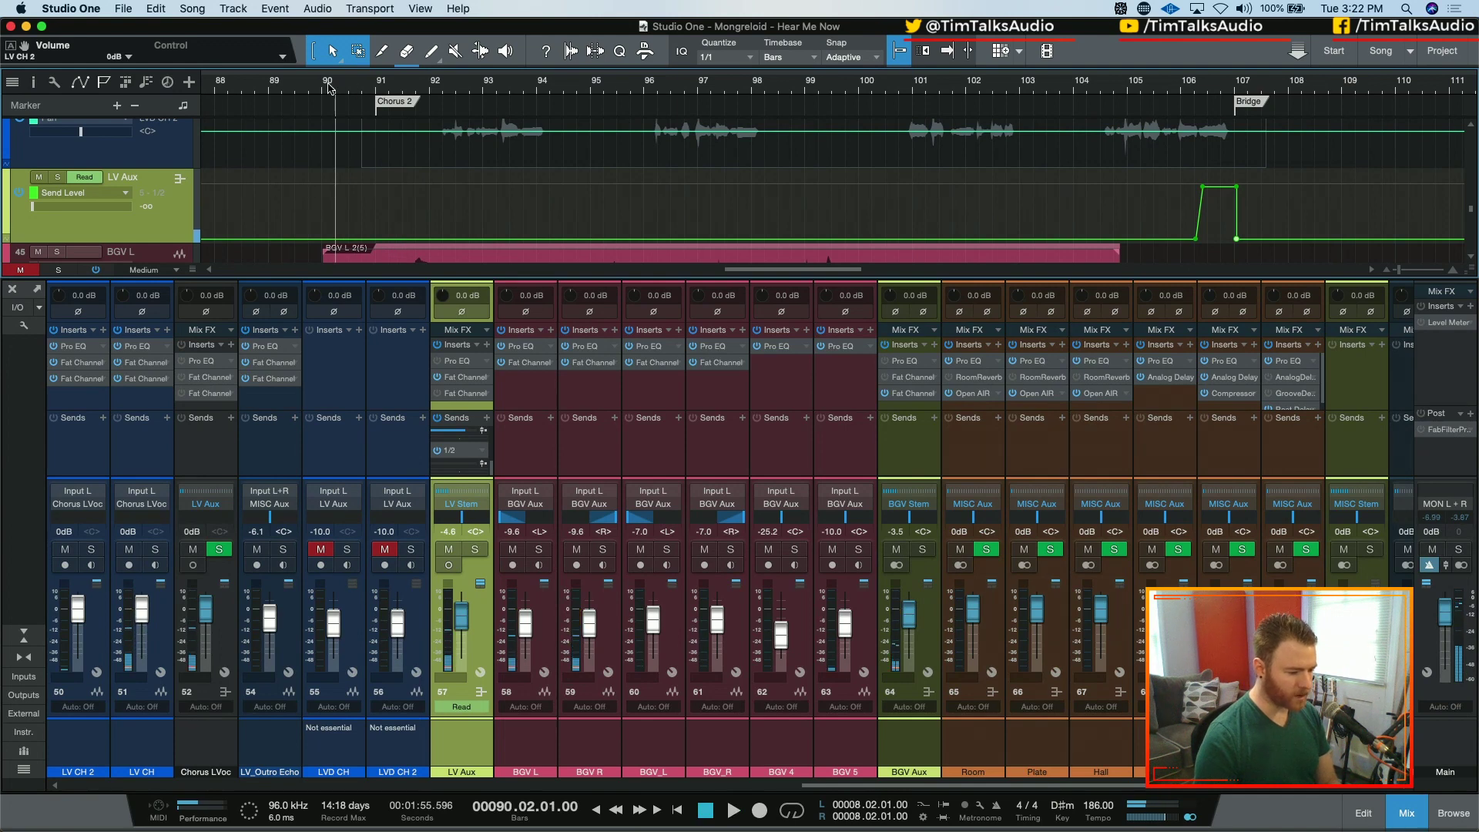
pyautogui.hscroll(-2, 444, 118)
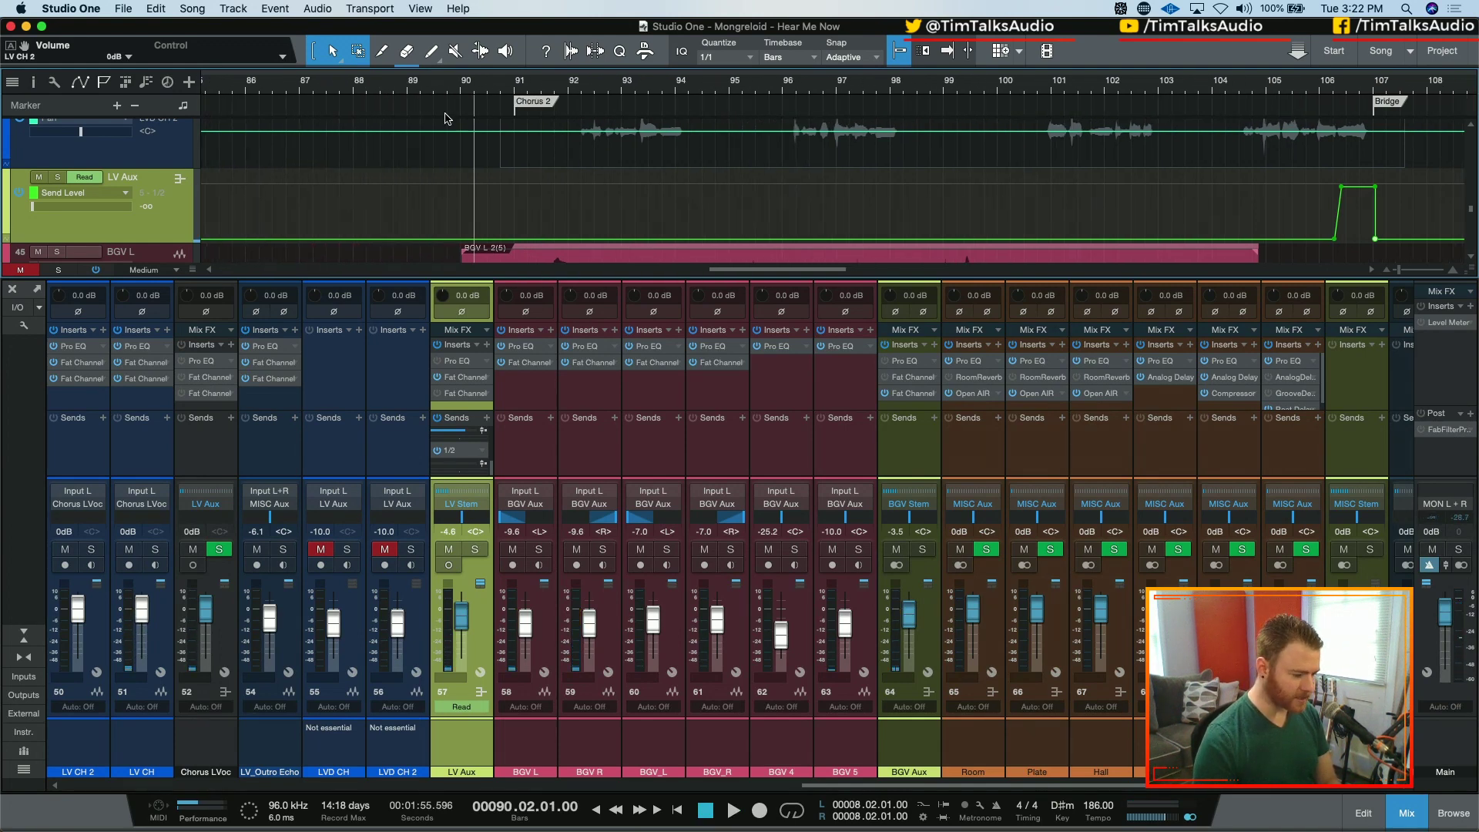
pyautogui.click(414, 80)
pyautogui.press('space')
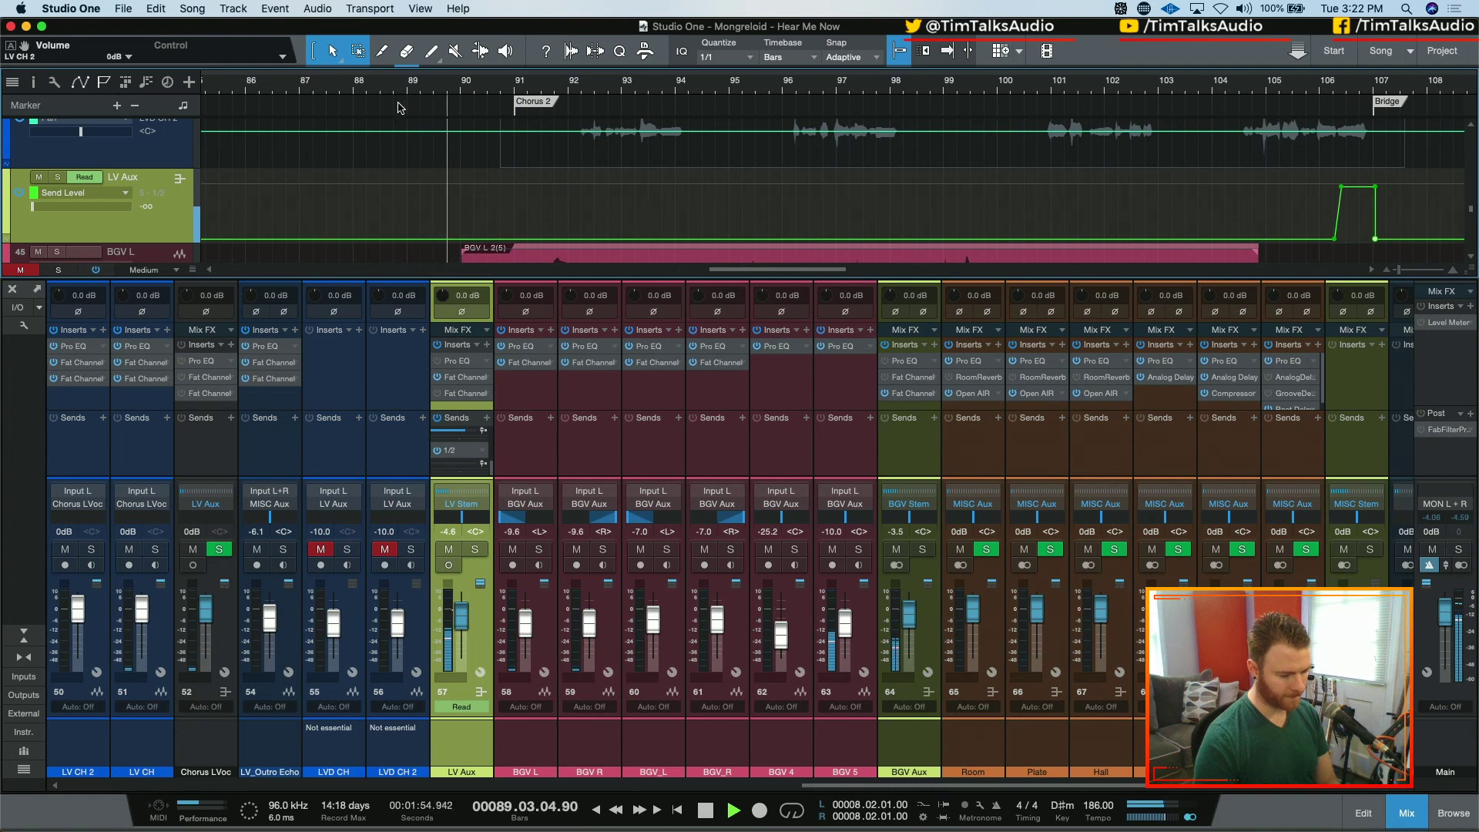
pyautogui.press('space')
pyautogui.click(460, 79)
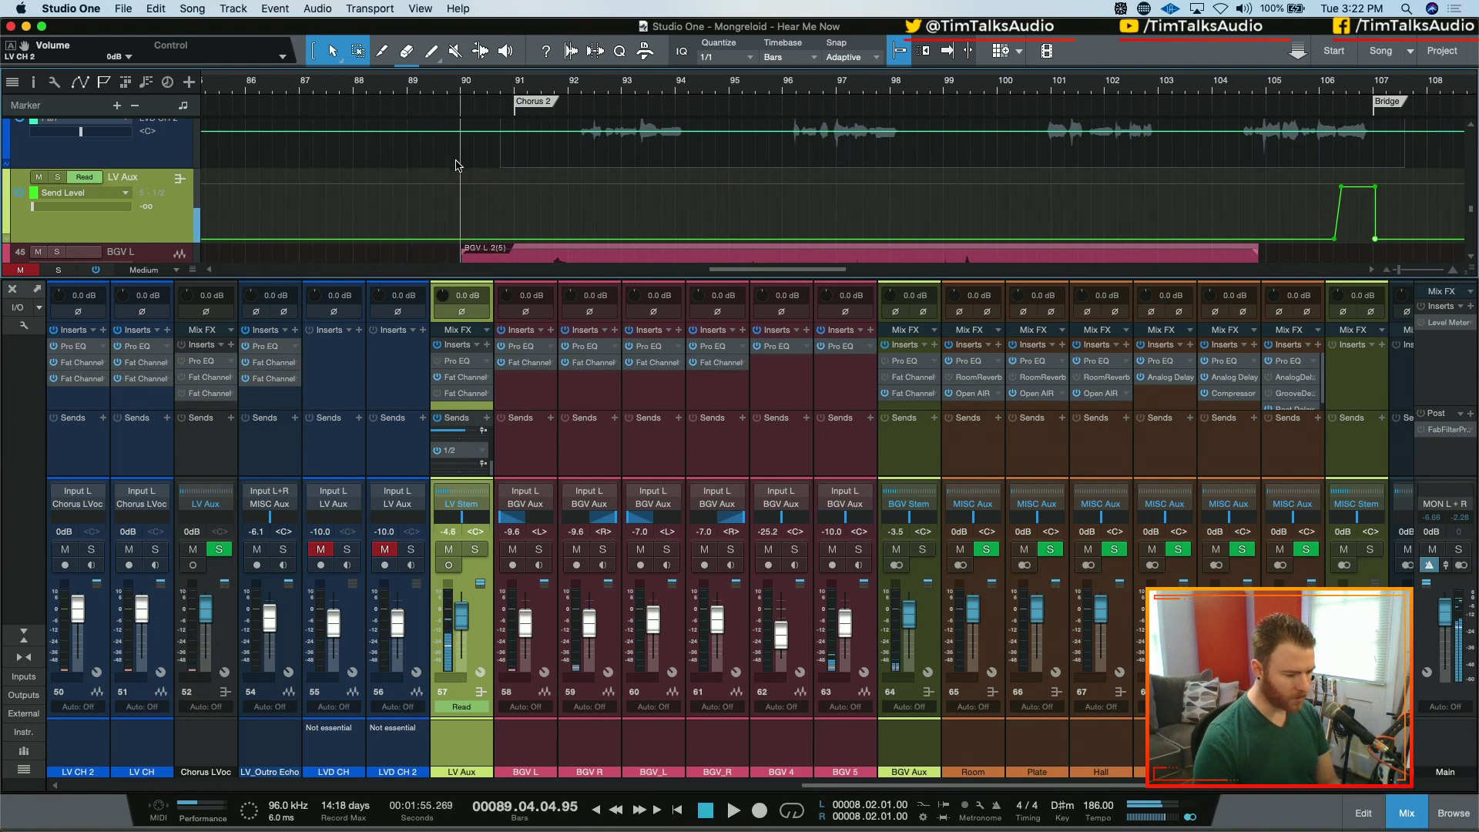
# - Examine the lead vocal clips and LV Aux automation around Chorus 2, and check the LV_VS track's automation display options
pyautogui.scroll(3, 457, 166)
pyautogui.scroll(5, 462, 162)
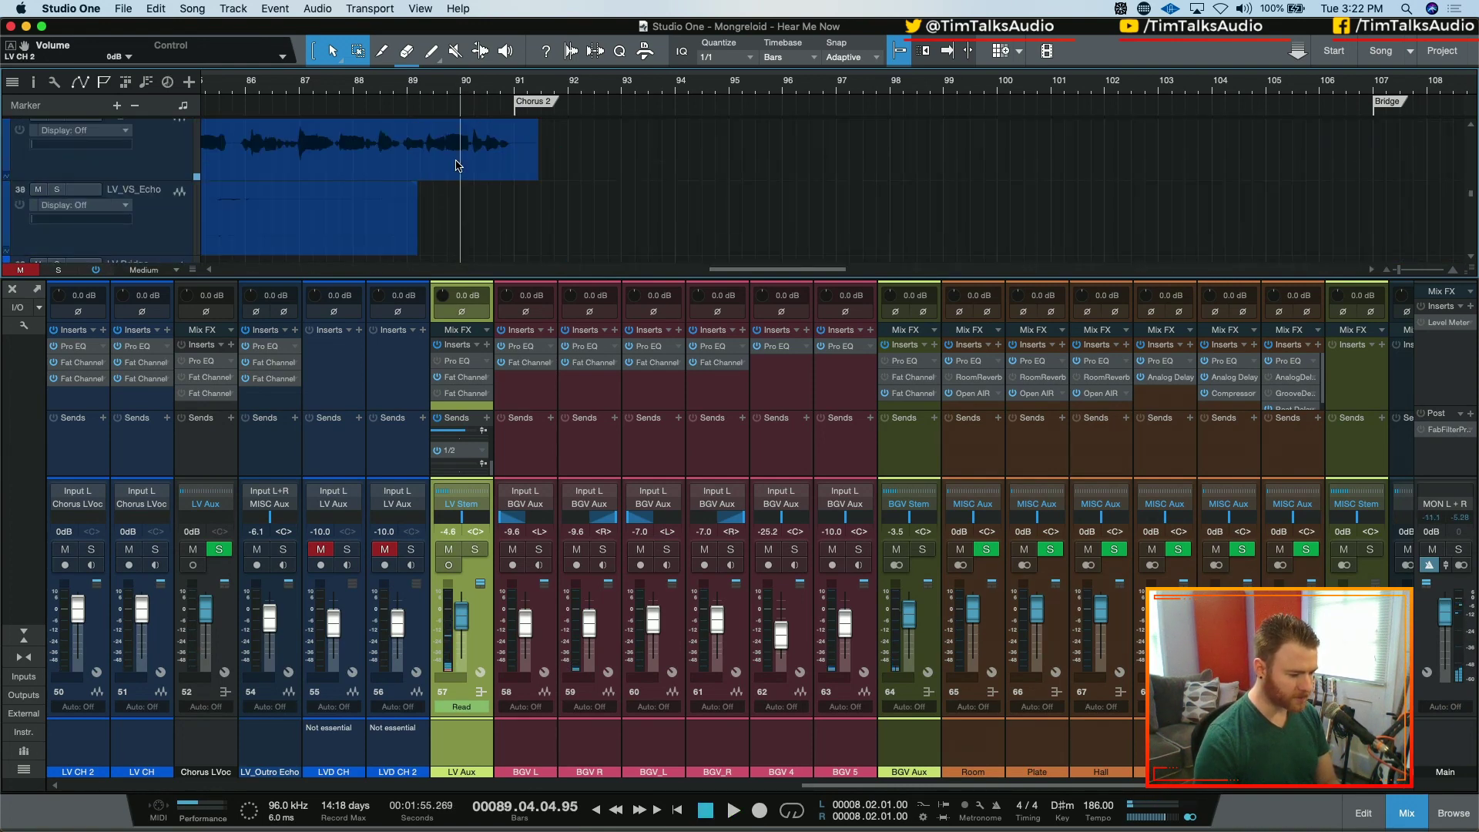
pyautogui.scroll(-3, 493, 185)
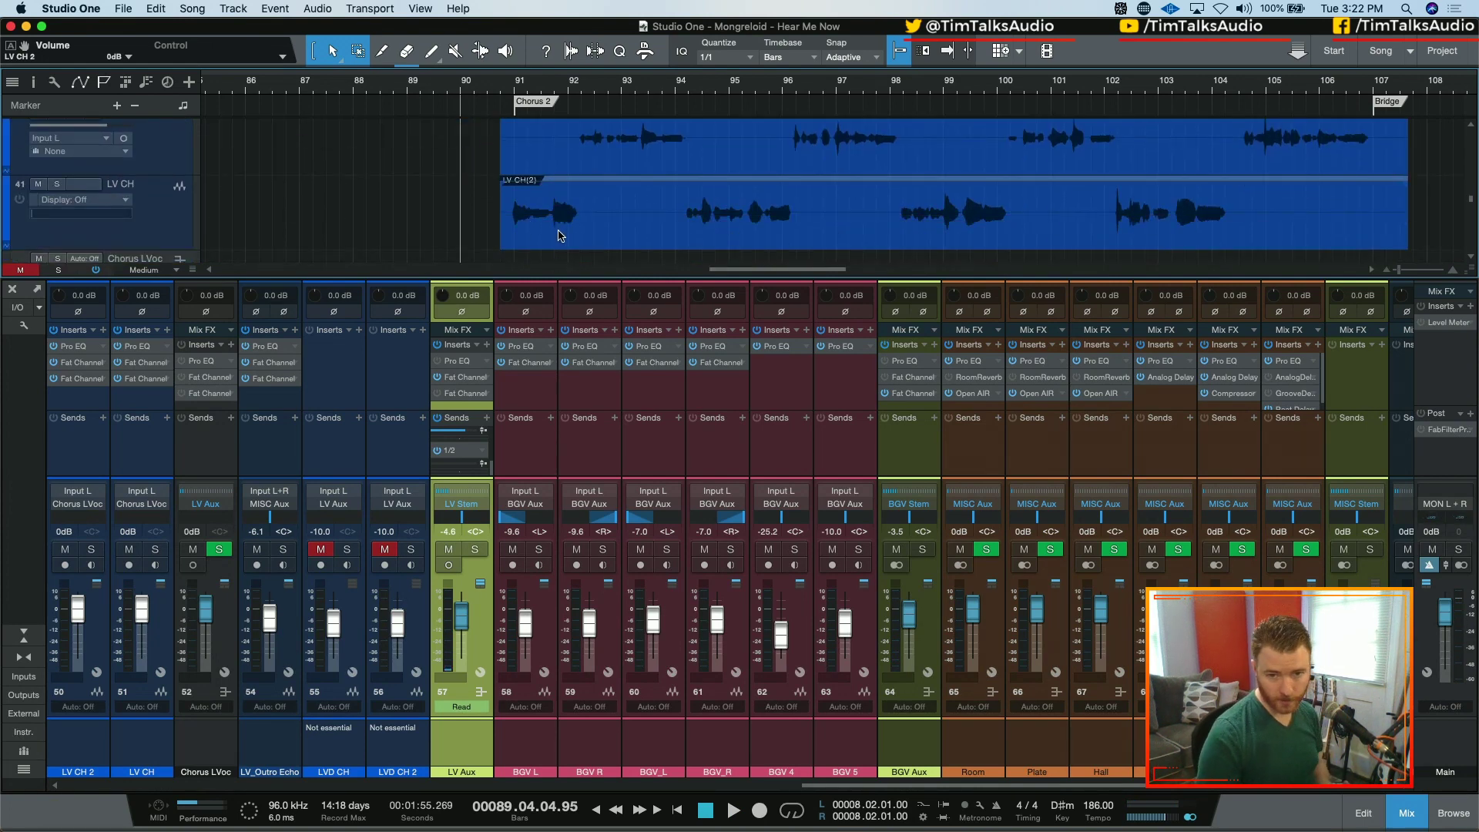
pyautogui.scroll(-4, 501, 193)
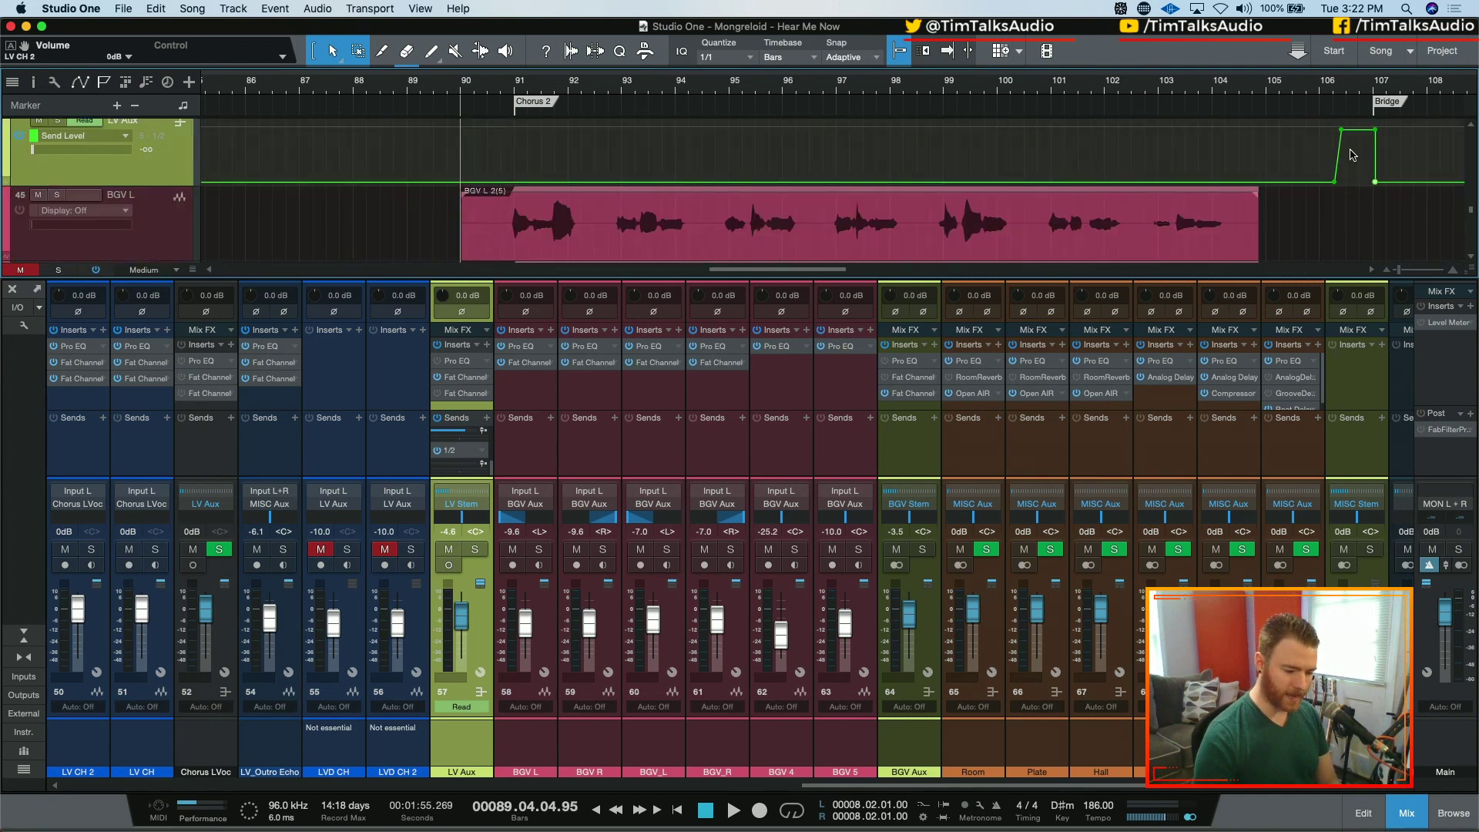
pyautogui.click(1337, 156)
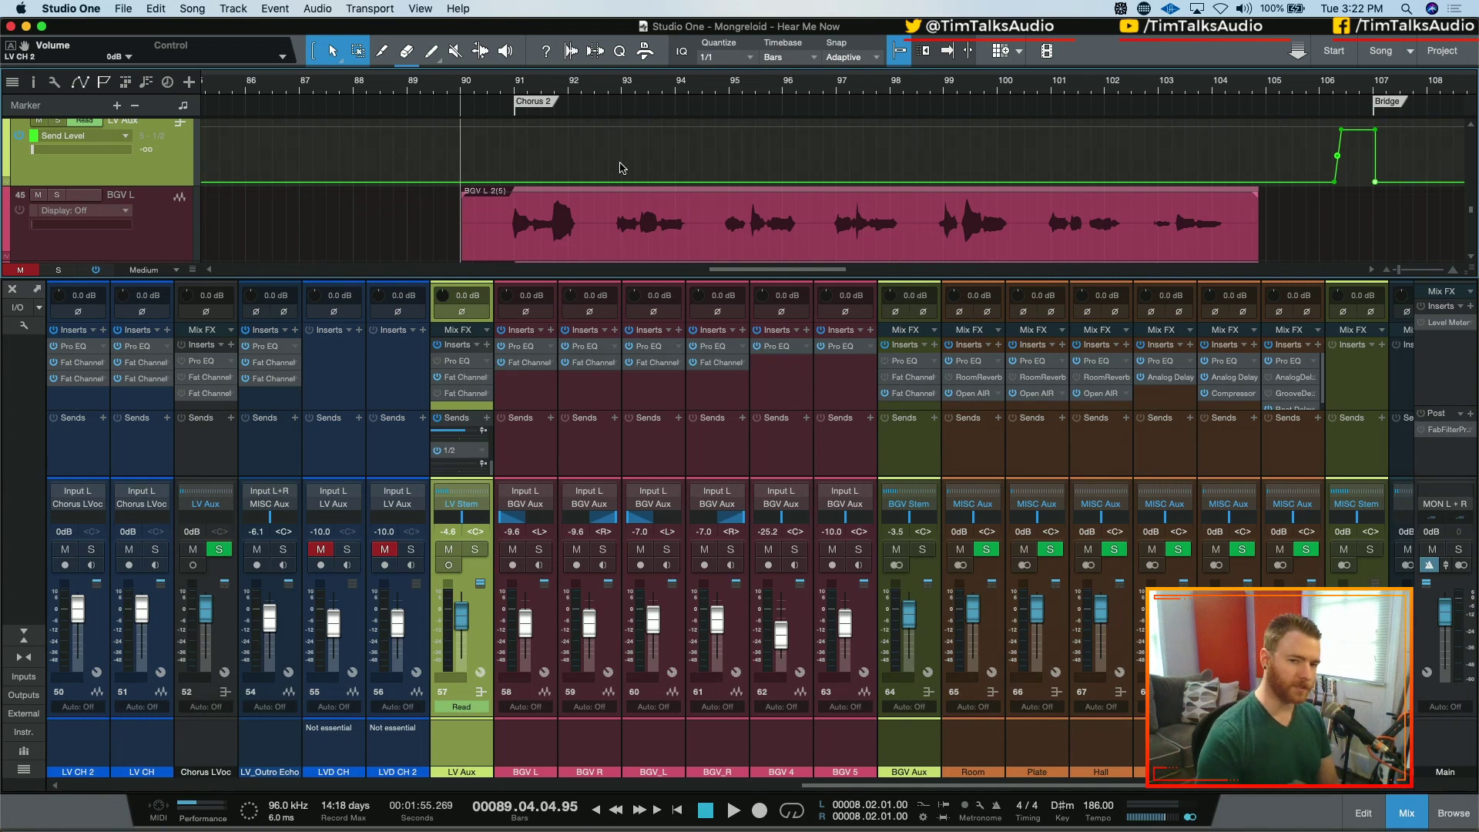
pyautogui.scroll(6, 470, 154)
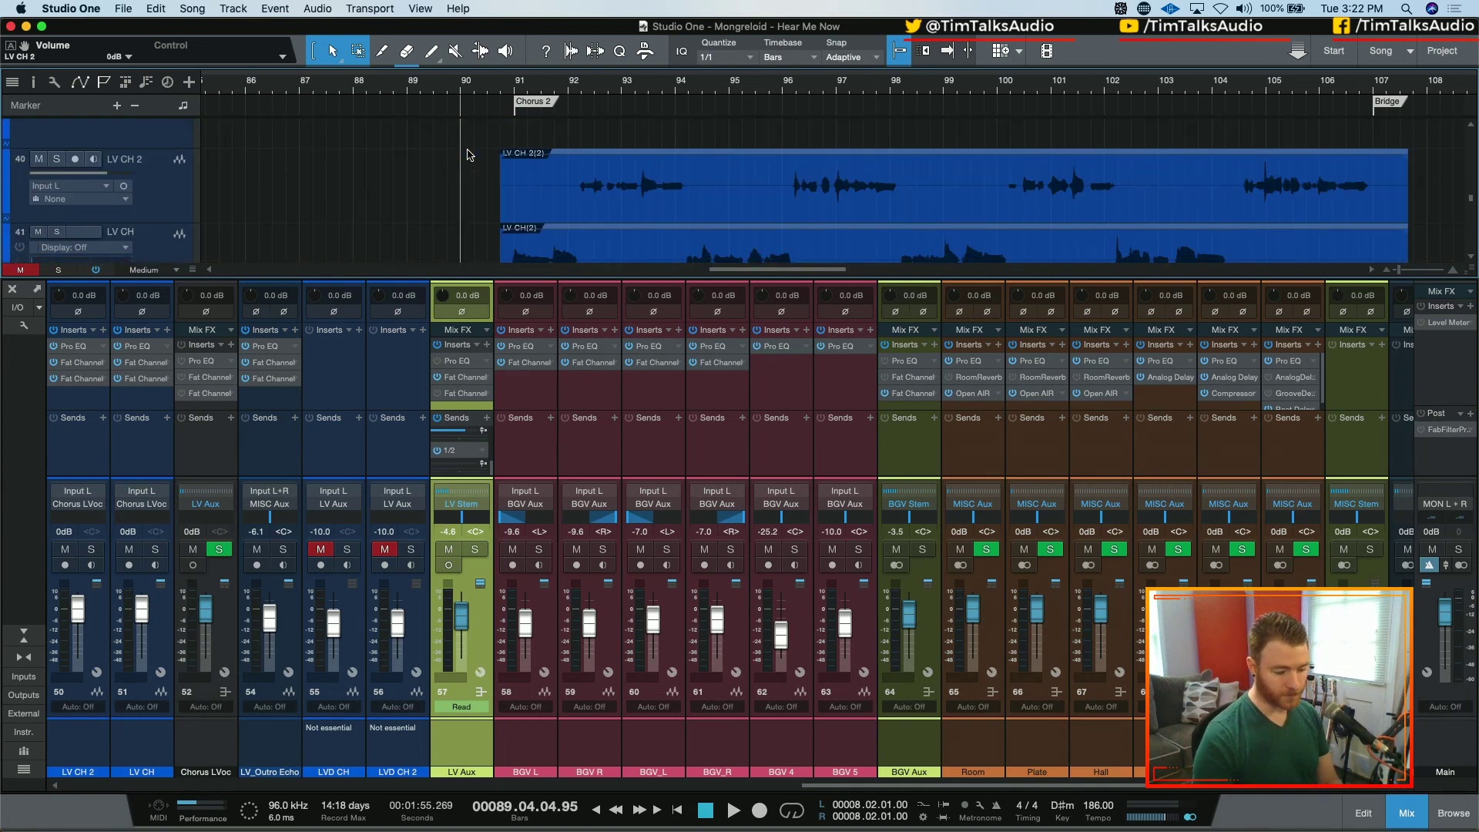
pyautogui.scroll(3, 470, 154)
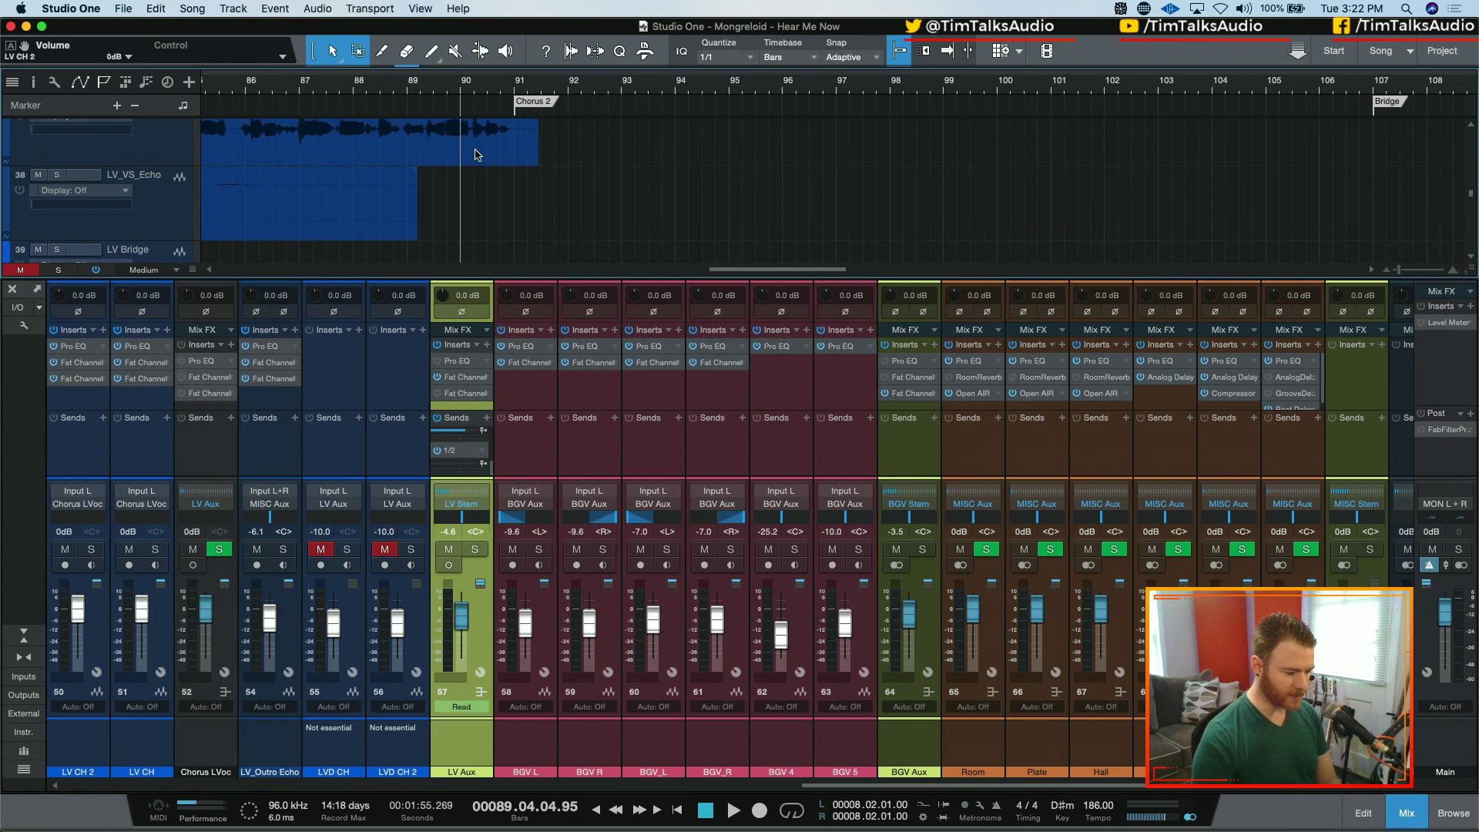
pyautogui.scroll(1, 386, 160)
pyautogui.click(118, 158)
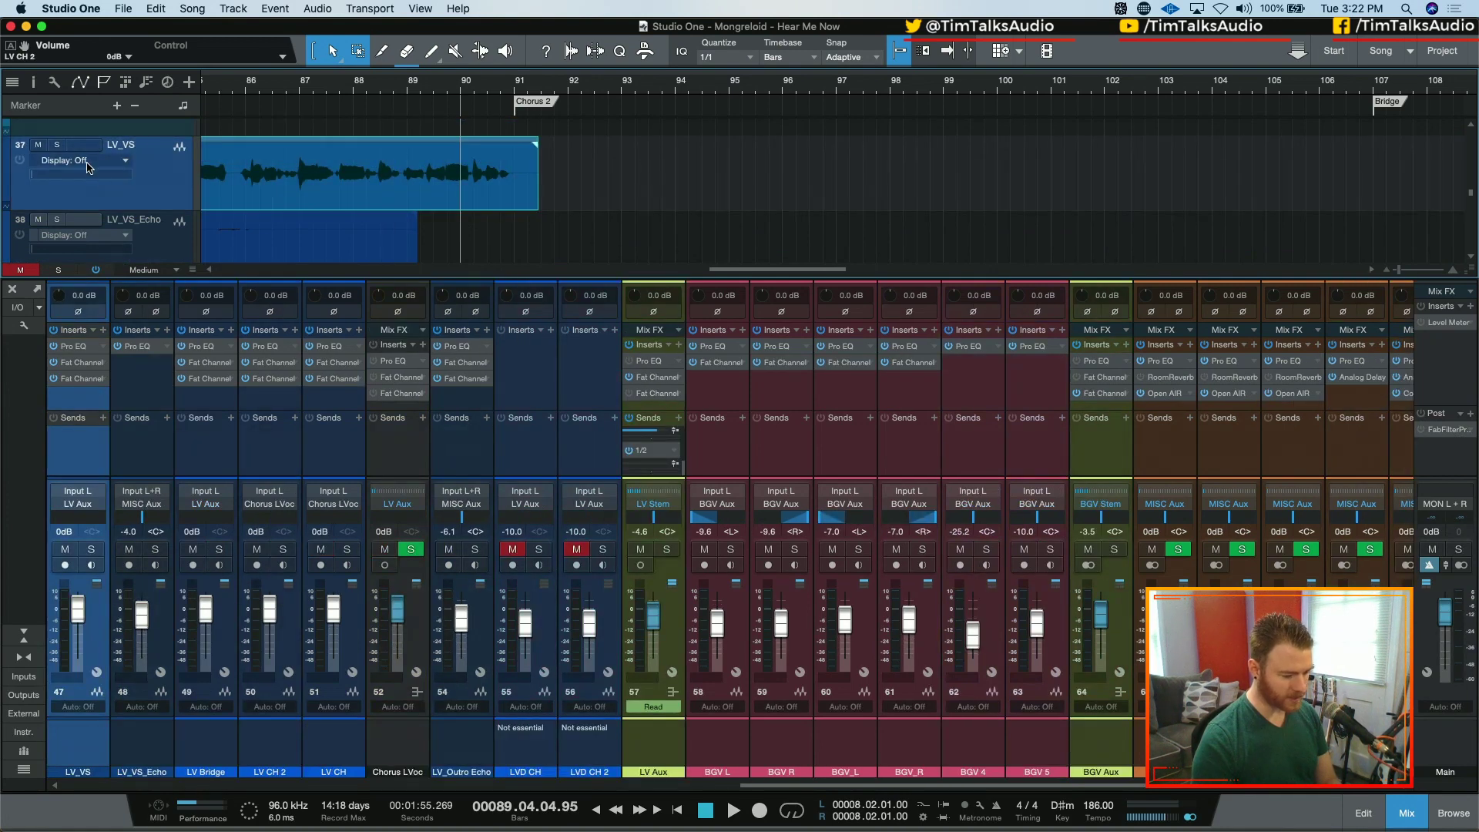
pyautogui.click(90, 164)
pyautogui.click(187, 189)
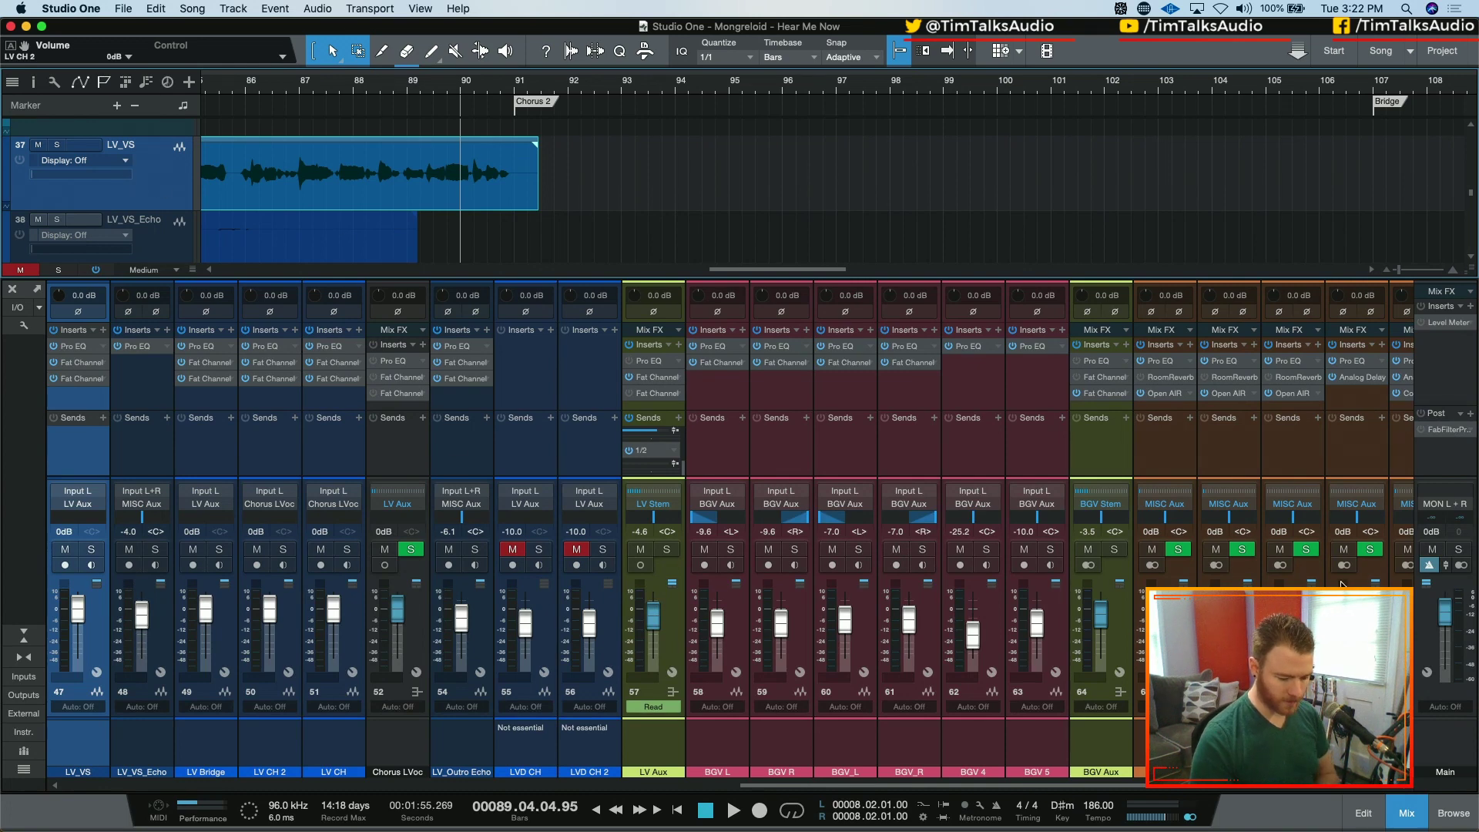
# - Play from bar 90 and look through the sends on the LV Aux channel in the mixer
pyautogui.hscroll(1, 977, 718)
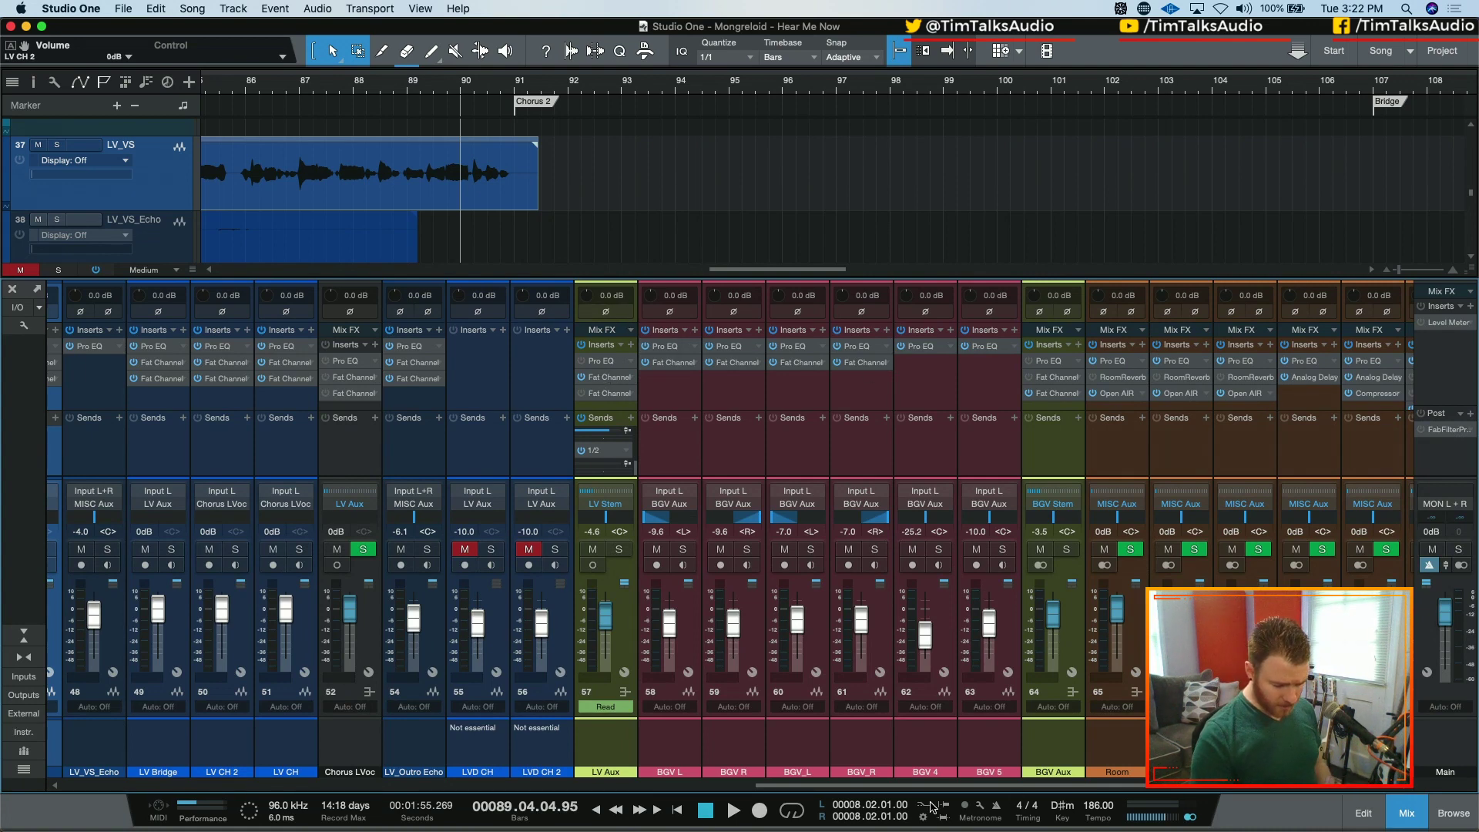
pyautogui.moveTo(932, 793); pyautogui.dragTo(886, 793)
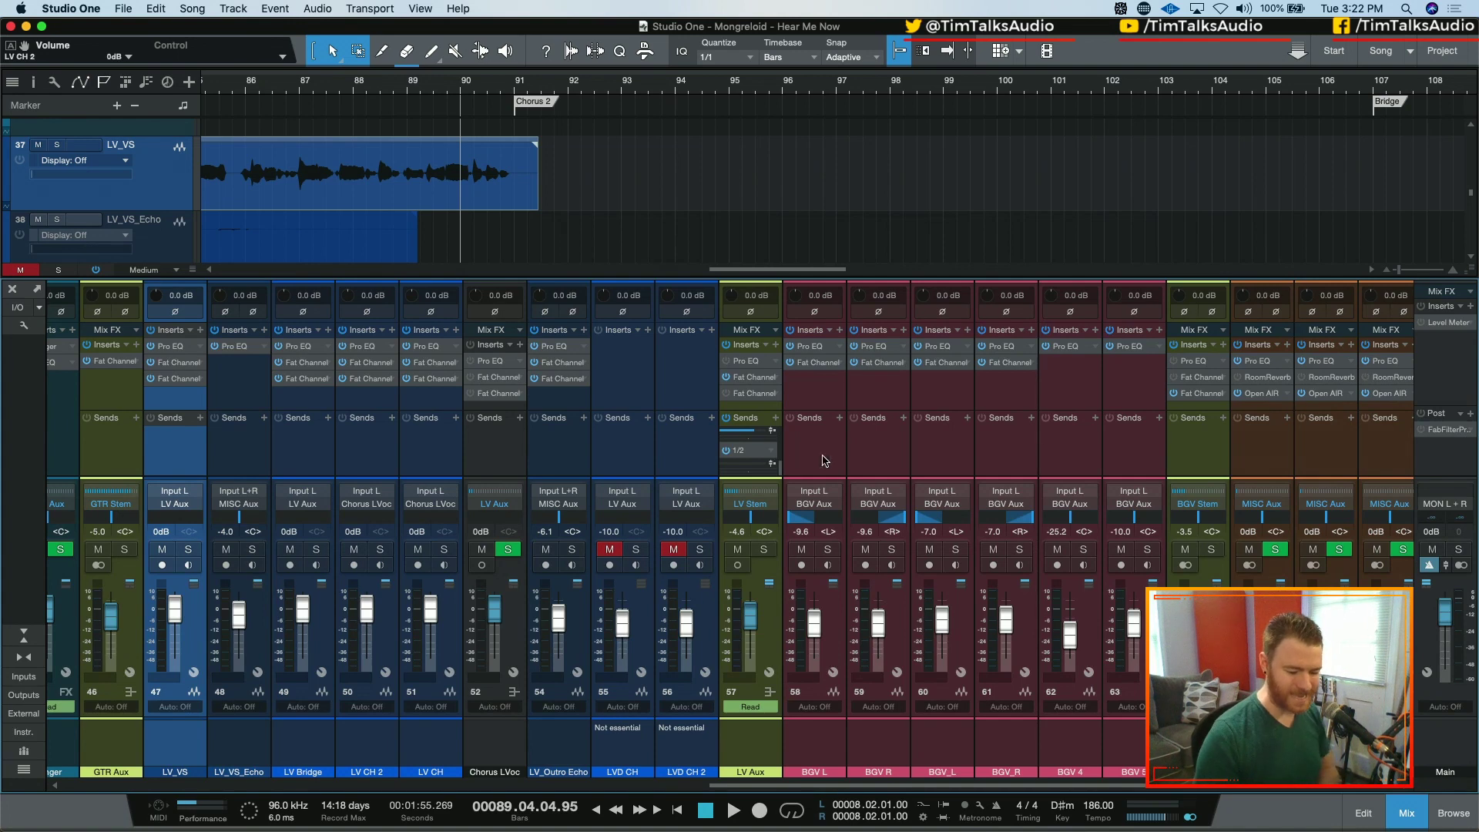
pyautogui.press('space')
pyautogui.hscroll(2, 955, 670)
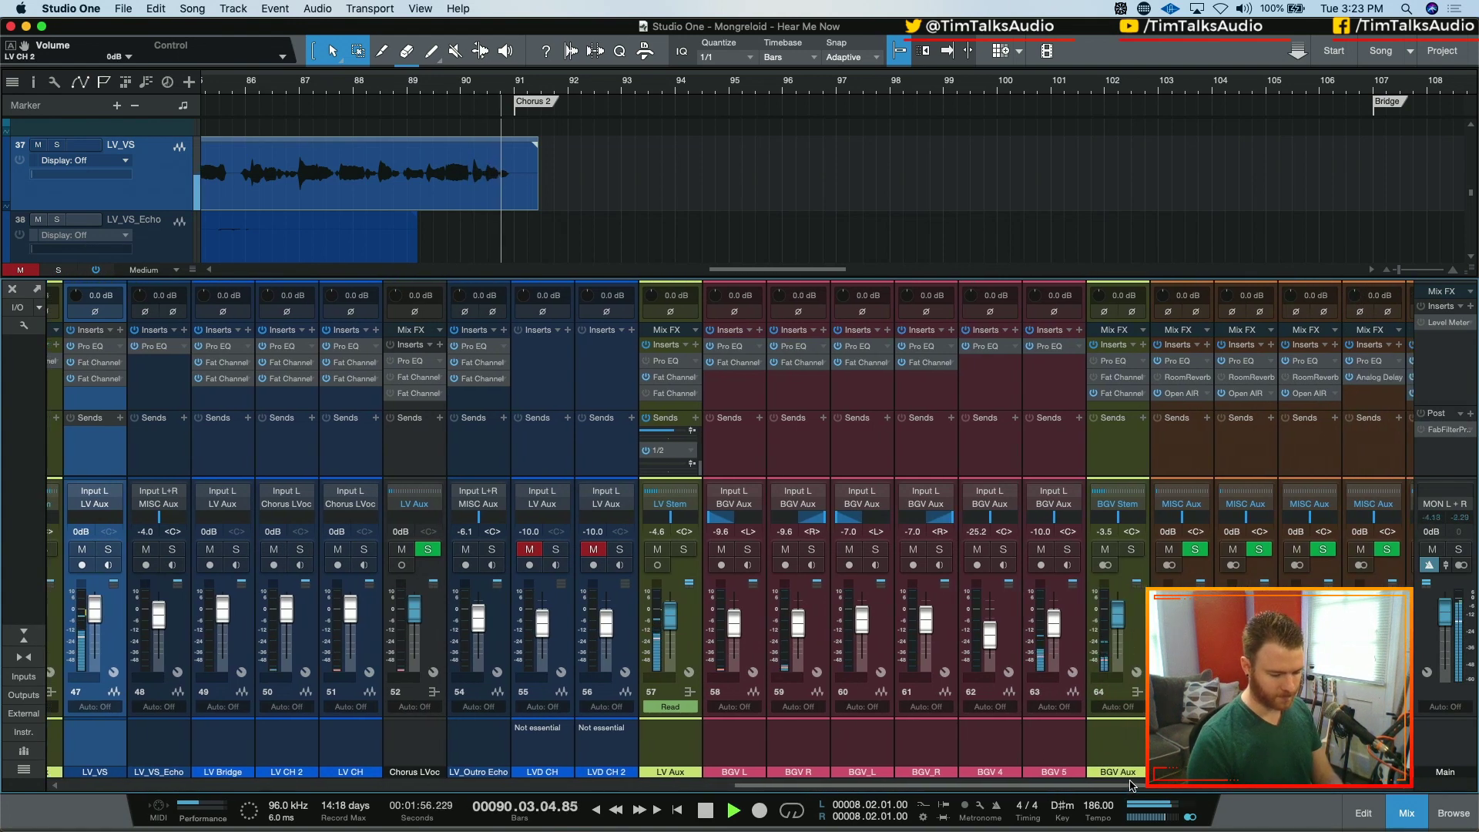
pyautogui.moveTo(747, 463); pyautogui.dragTo(746, 458)
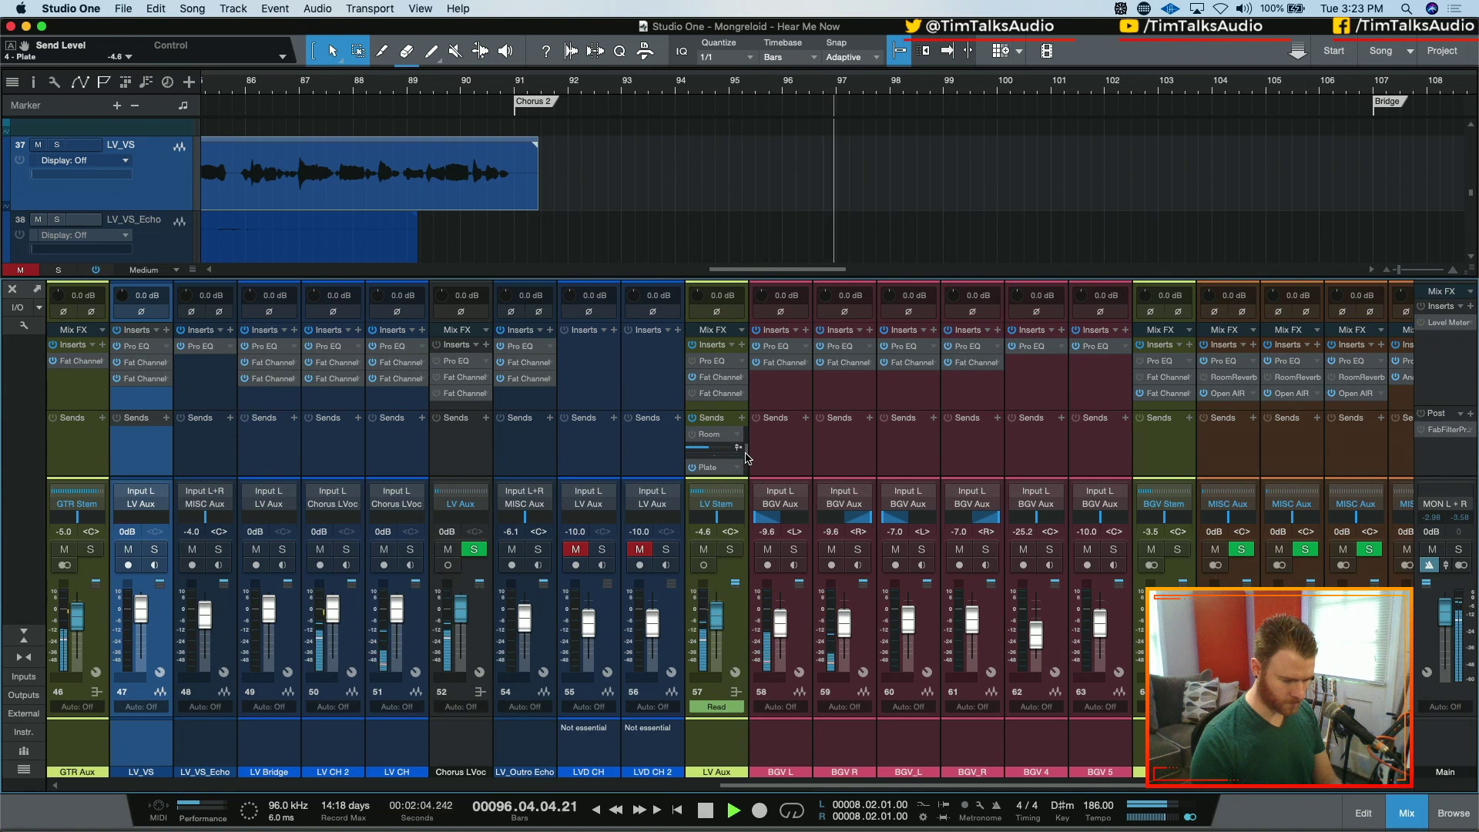
pyautogui.moveTo(746, 459); pyautogui.dragTo(746, 432)
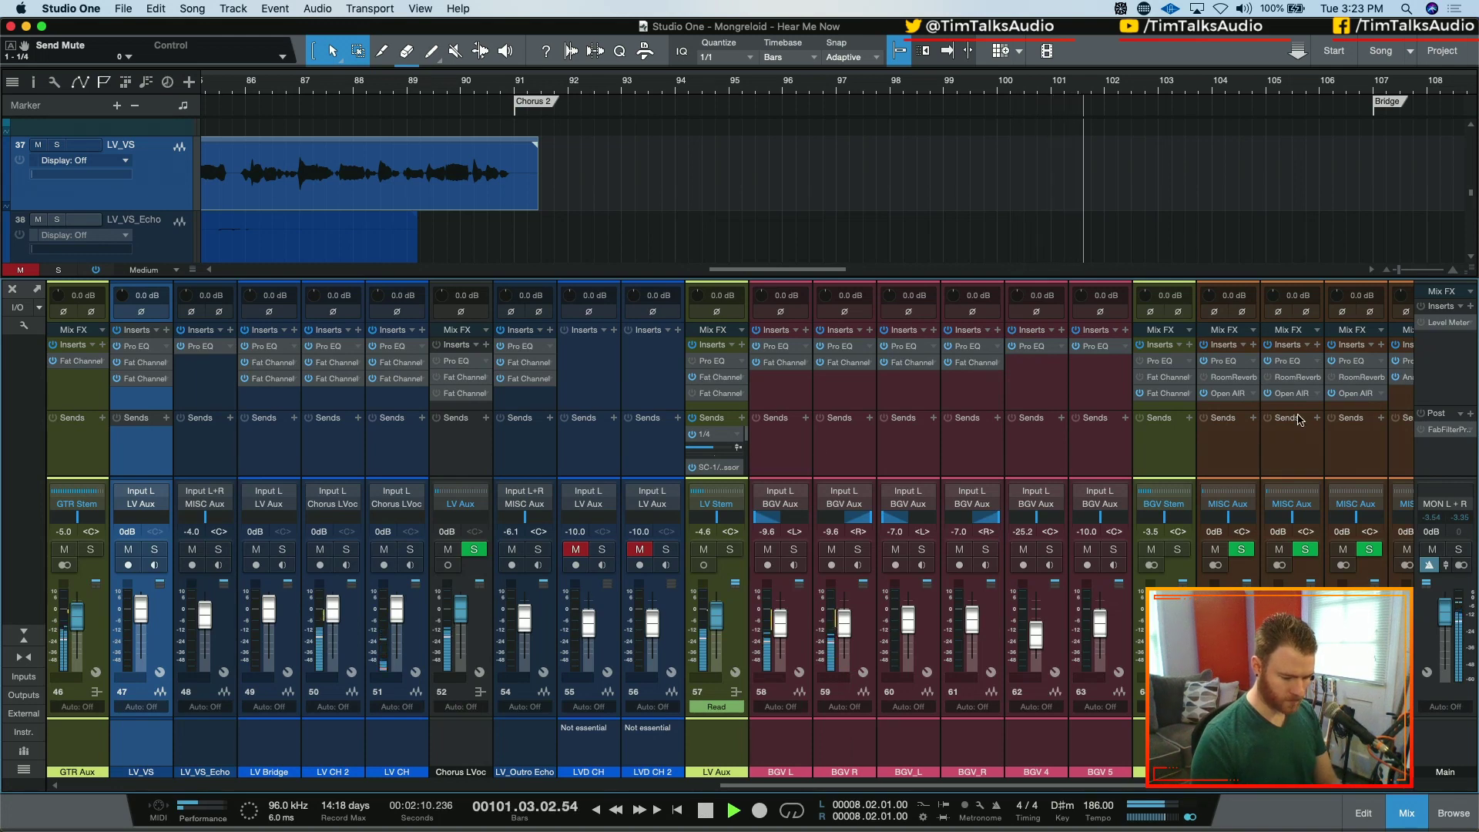
# - Add a send from the BGV Aux channel to the Hall effects channel and stop playback
pyautogui.click(1189, 417)
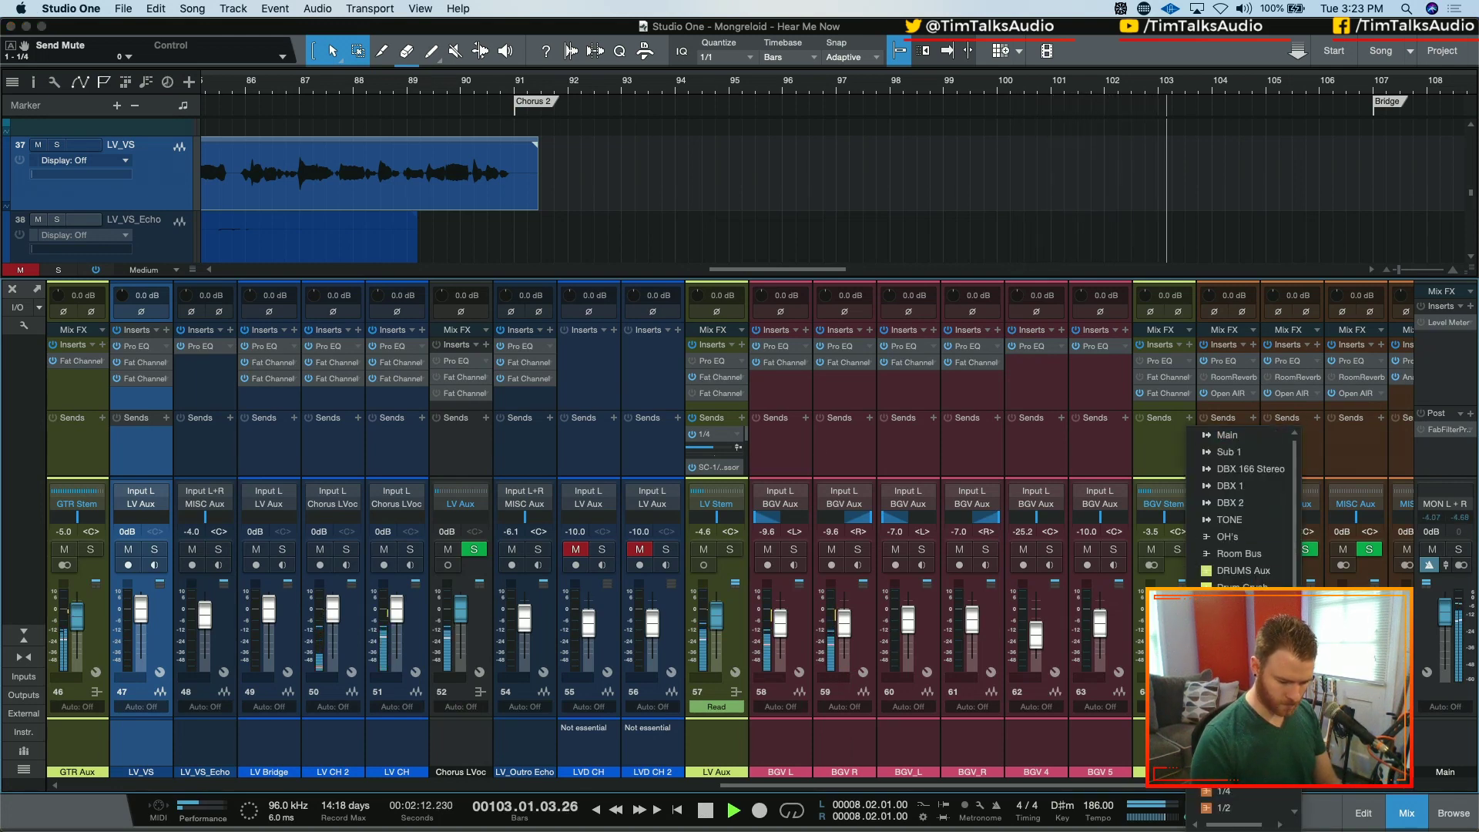
pyautogui.click(1217, 524)
pyautogui.press('space')
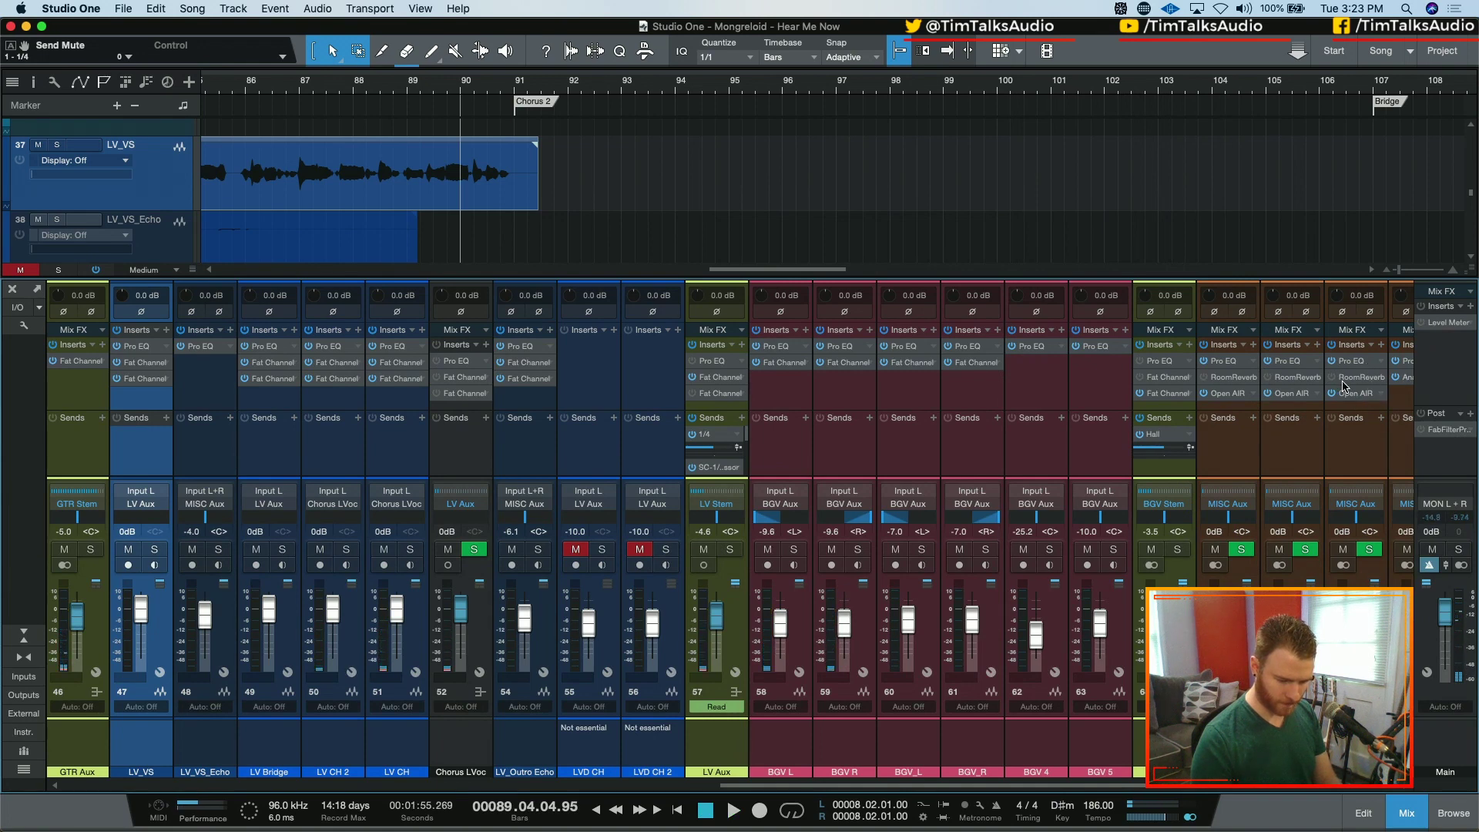
# - Enable Room Reverb in place of Open AIR on the Hall channel and open its settings
pyautogui.click(1345, 387)
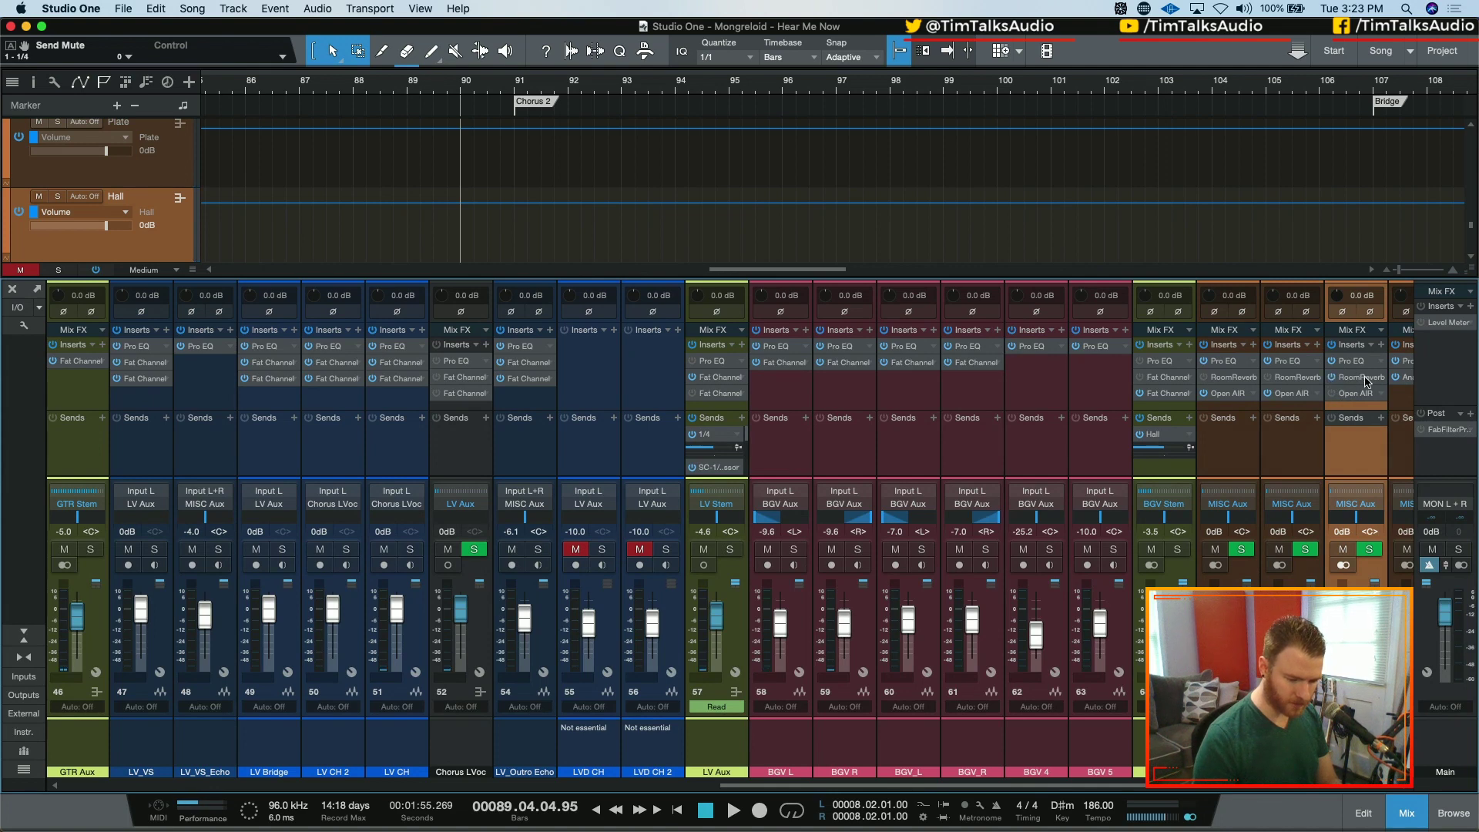
pyautogui.click(1361, 379)
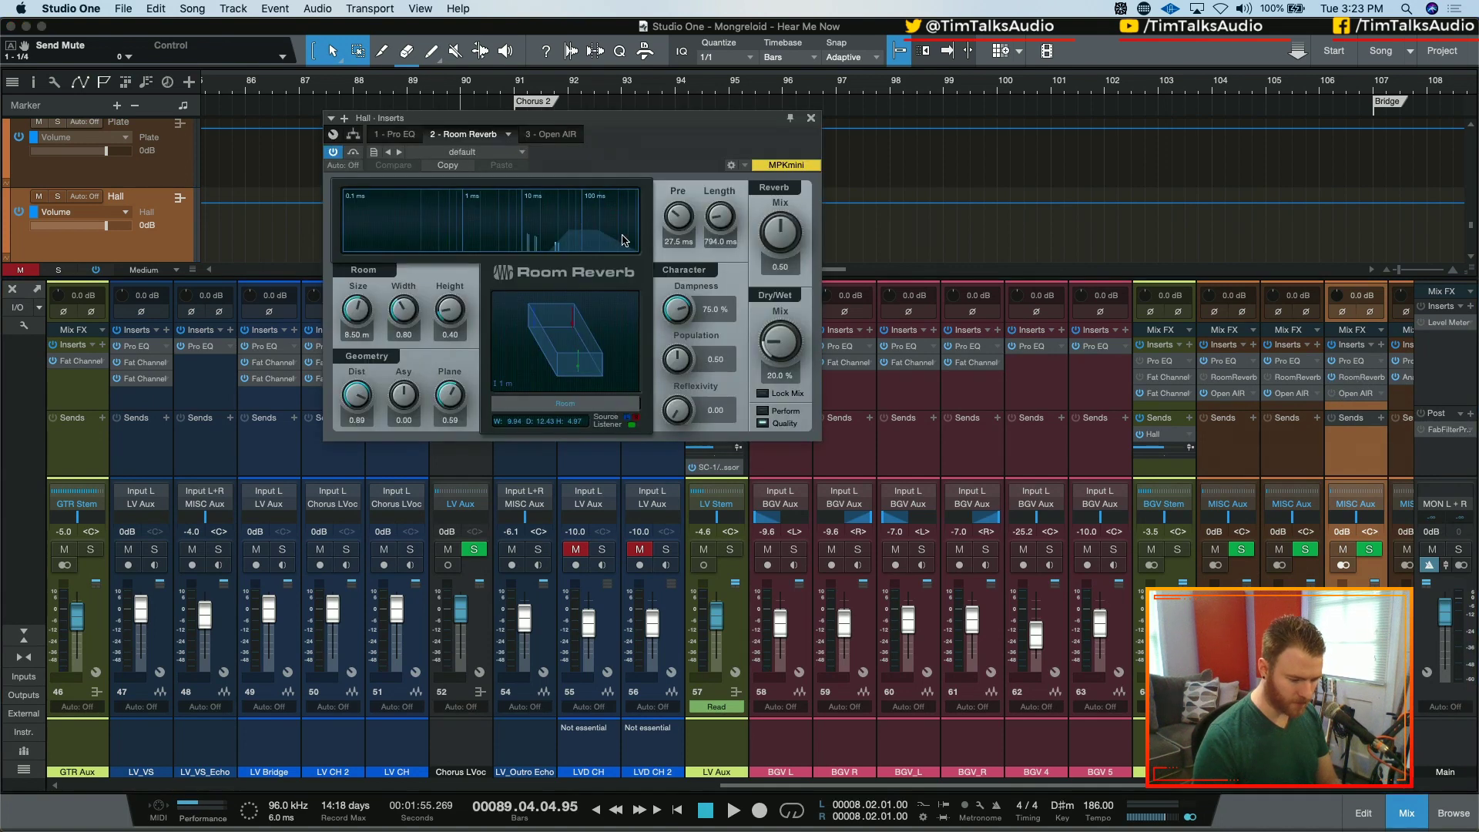
# - Load the Concert Hall preset in the Hall channel's Room Reverb and set its Dry/Wet Mix to 100 %
pyautogui.click(497, 157)
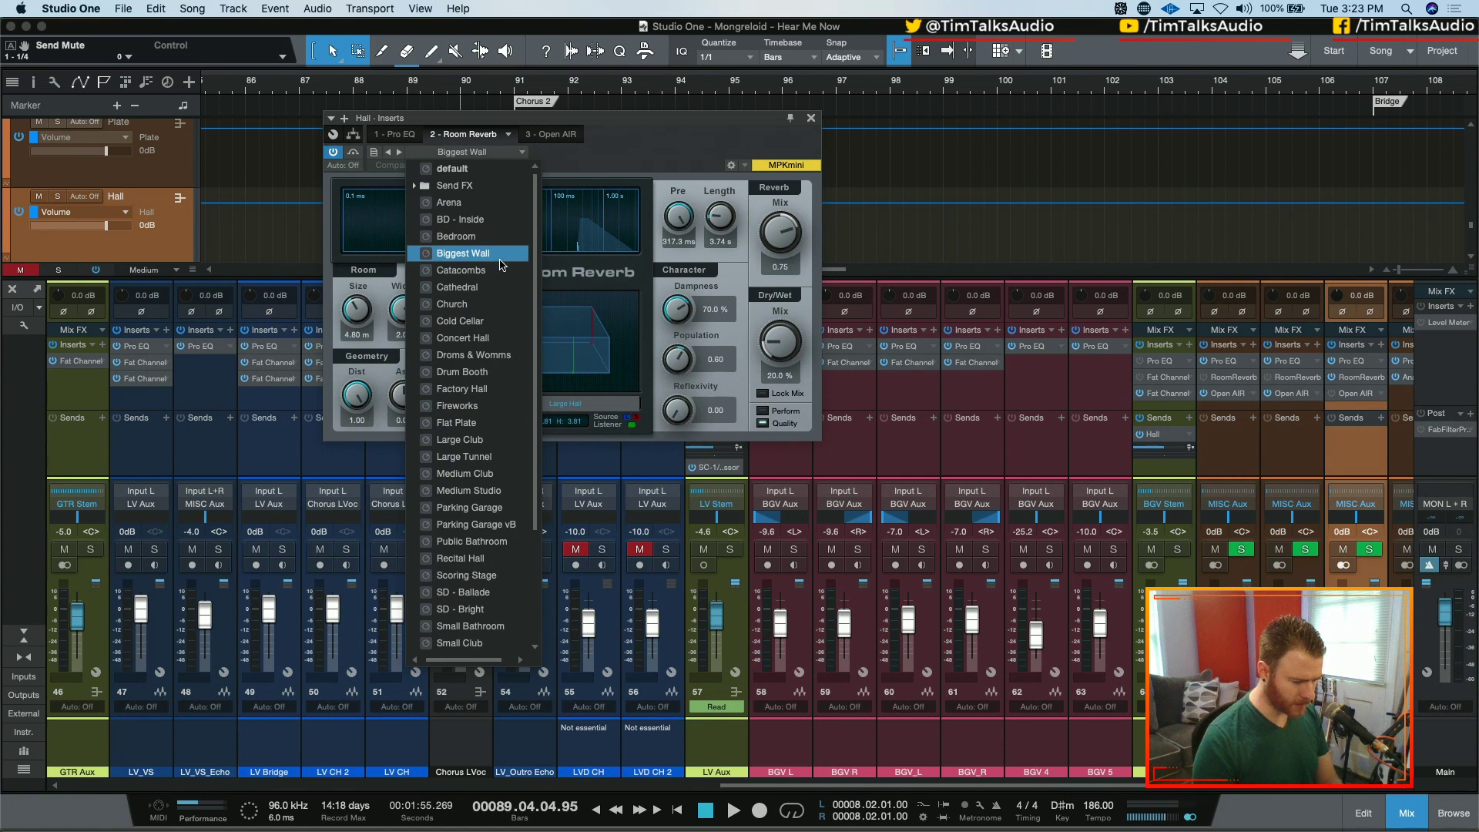
pyautogui.scroll(-1, 500, 346)
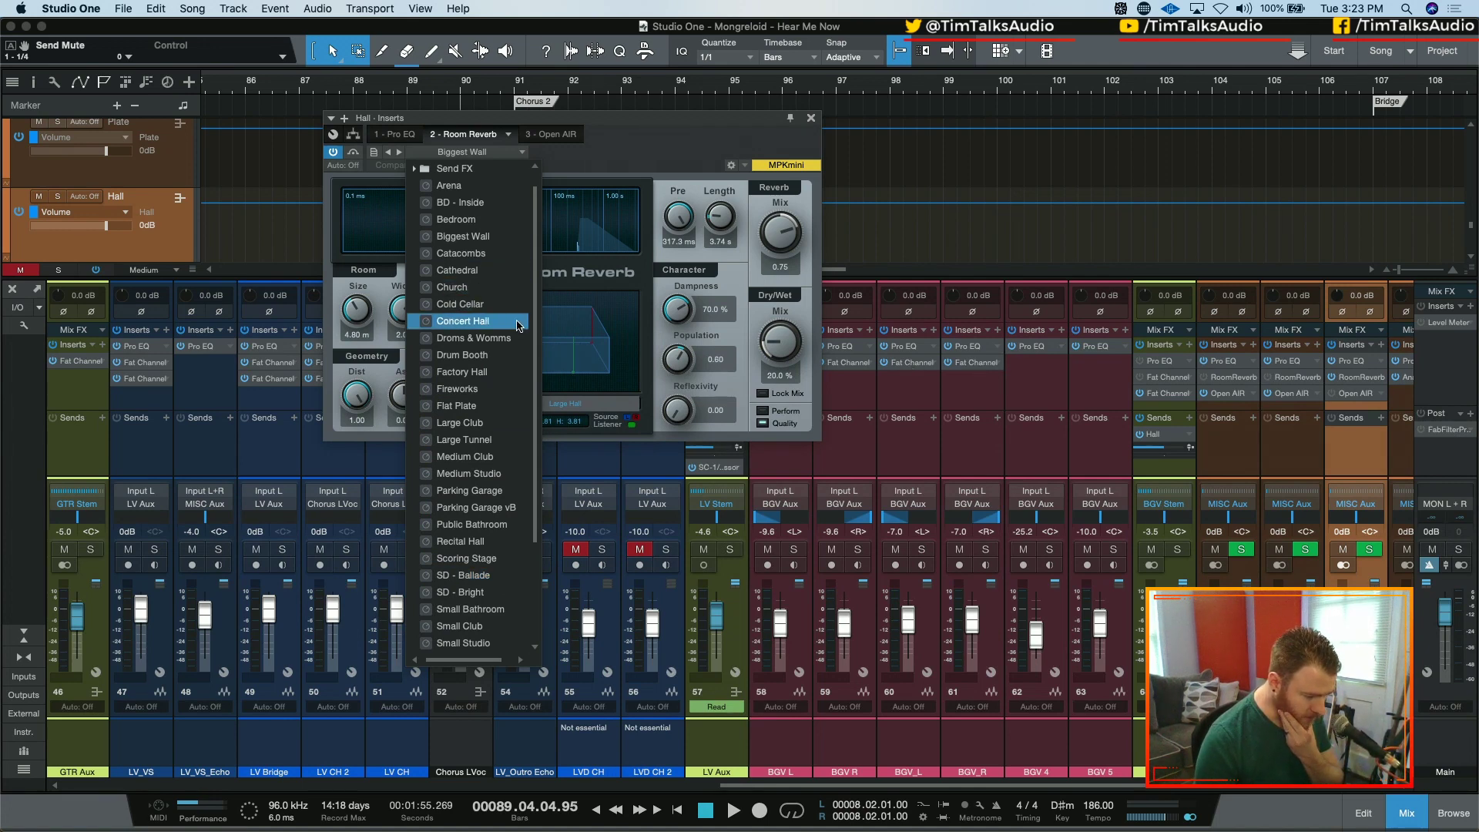
pyautogui.click(462, 321)
pyautogui.moveTo(772, 352); pyautogui.dragTo(708, 2)
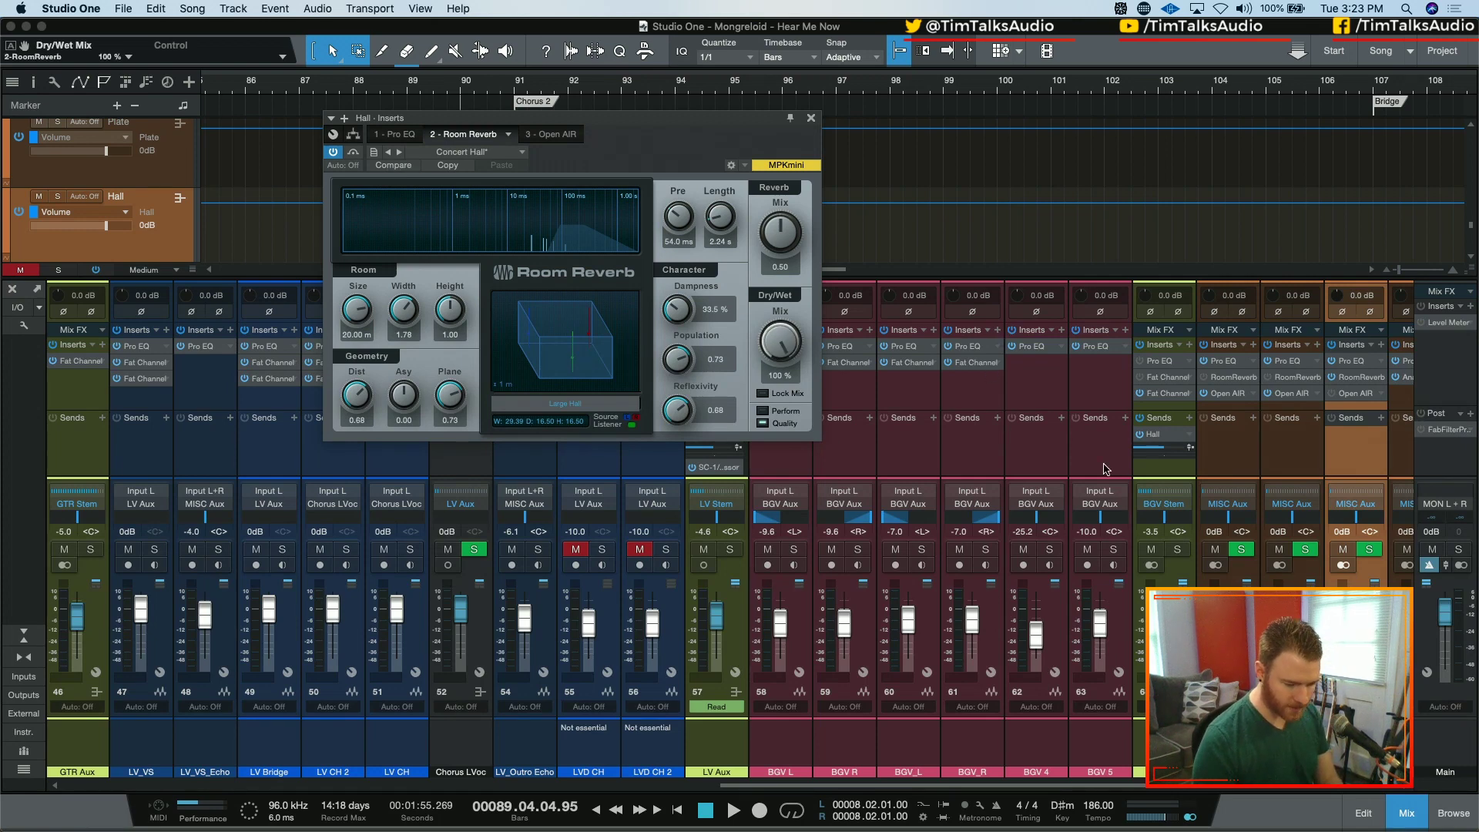
# - Start playback from bar 90, close the Hall channel's insert window and solo the BGV Aux channel
pyautogui.press('space')
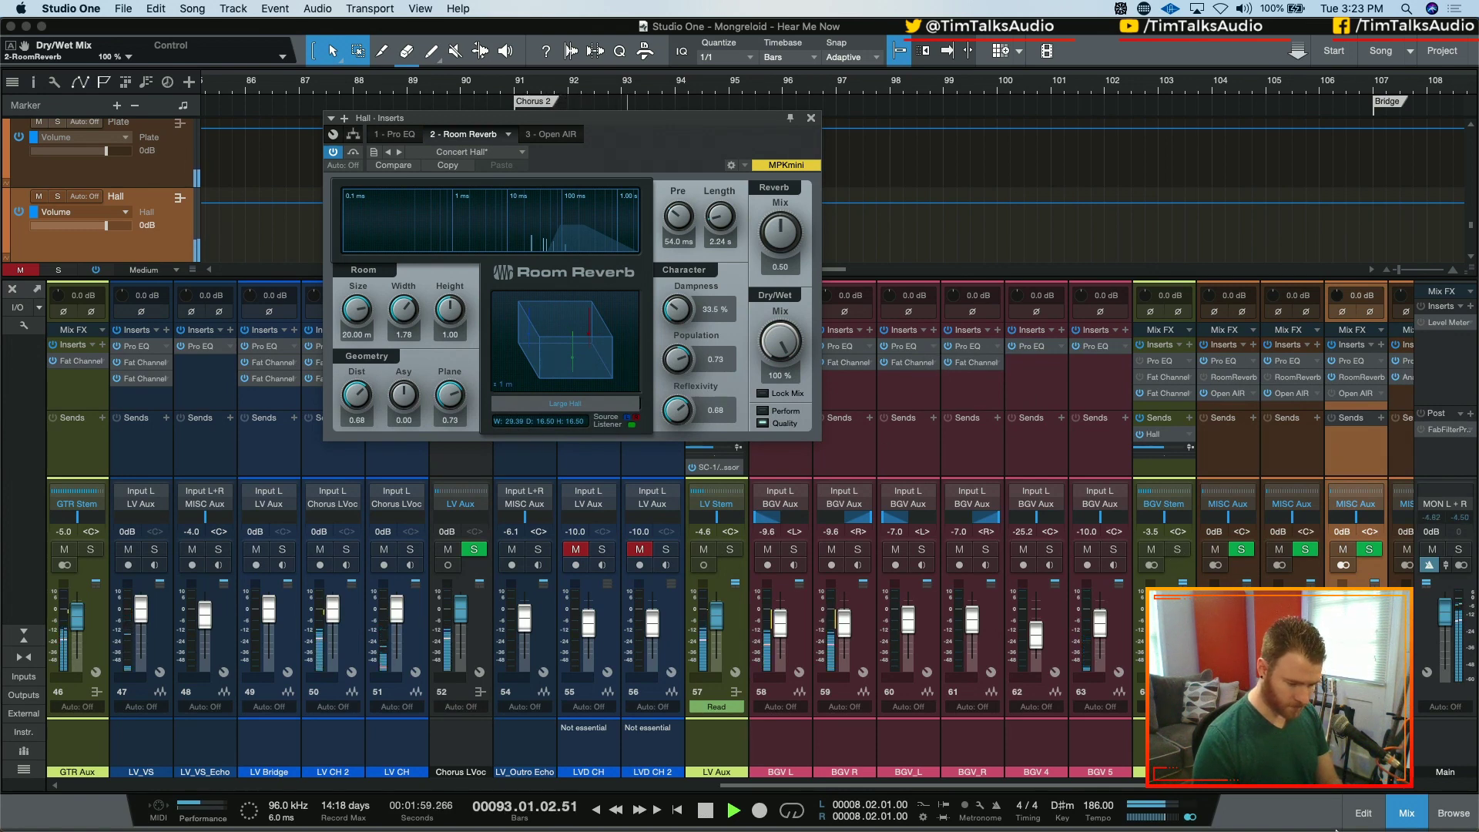
pyautogui.click(1278, 788)
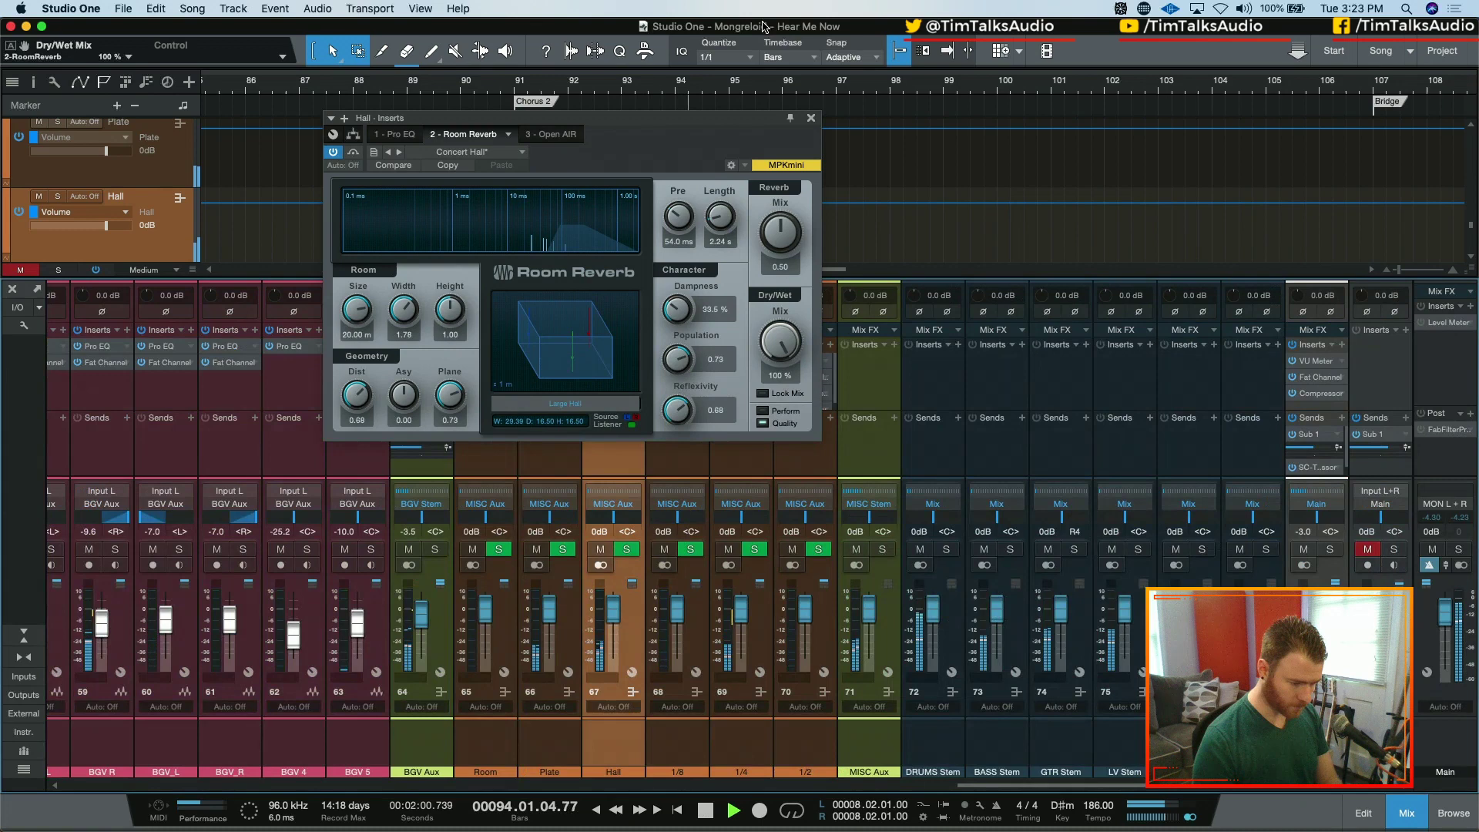
pyautogui.click(811, 117)
pyautogui.click(497, 549)
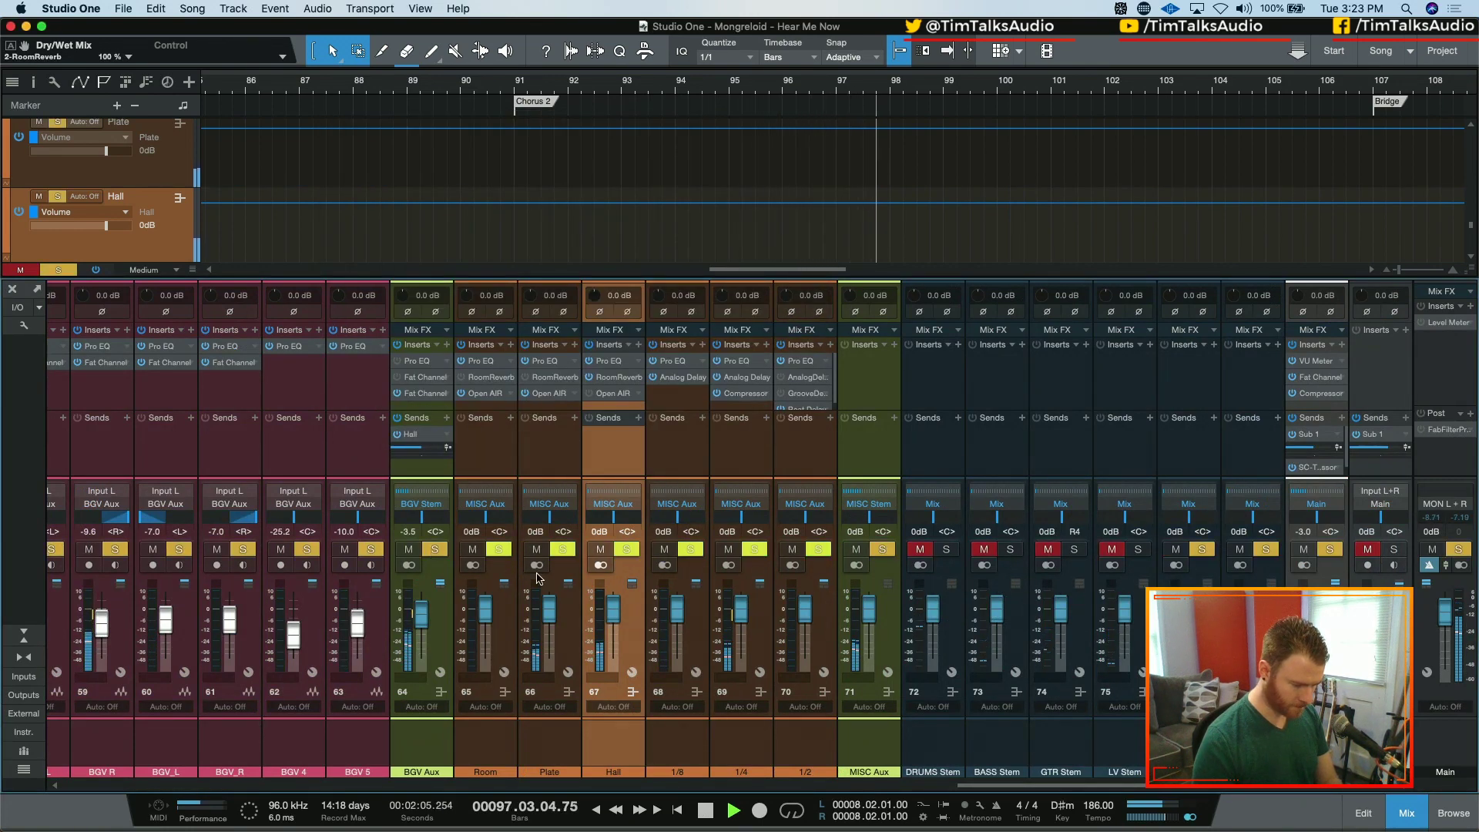
# - Listen to the background vocals with the Hall reverb from bar 90, both soloed and in the full mix
pyautogui.hscroll(-10, 874, 437)
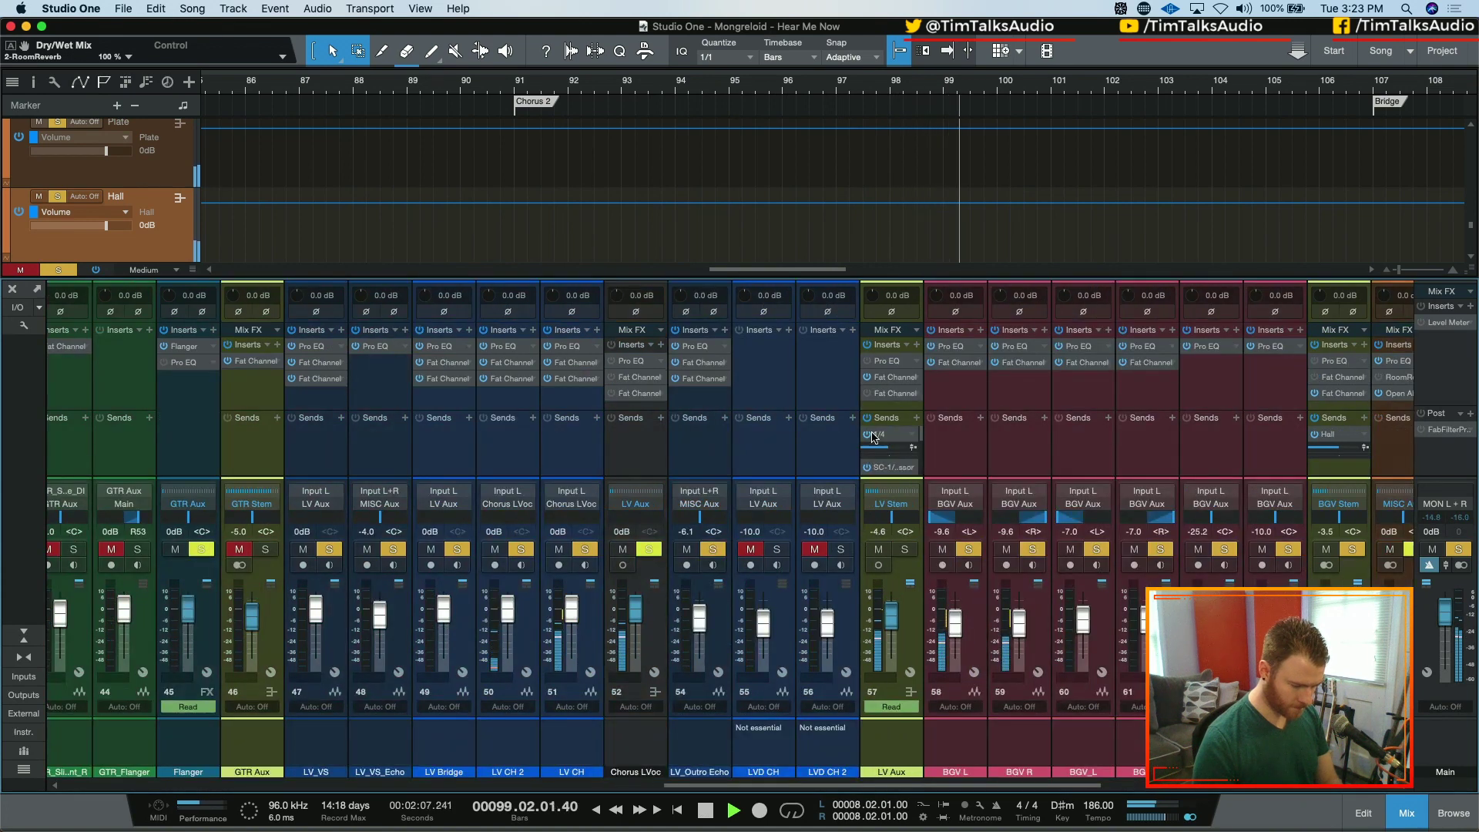
pyautogui.hscroll(5, 1019, 778)
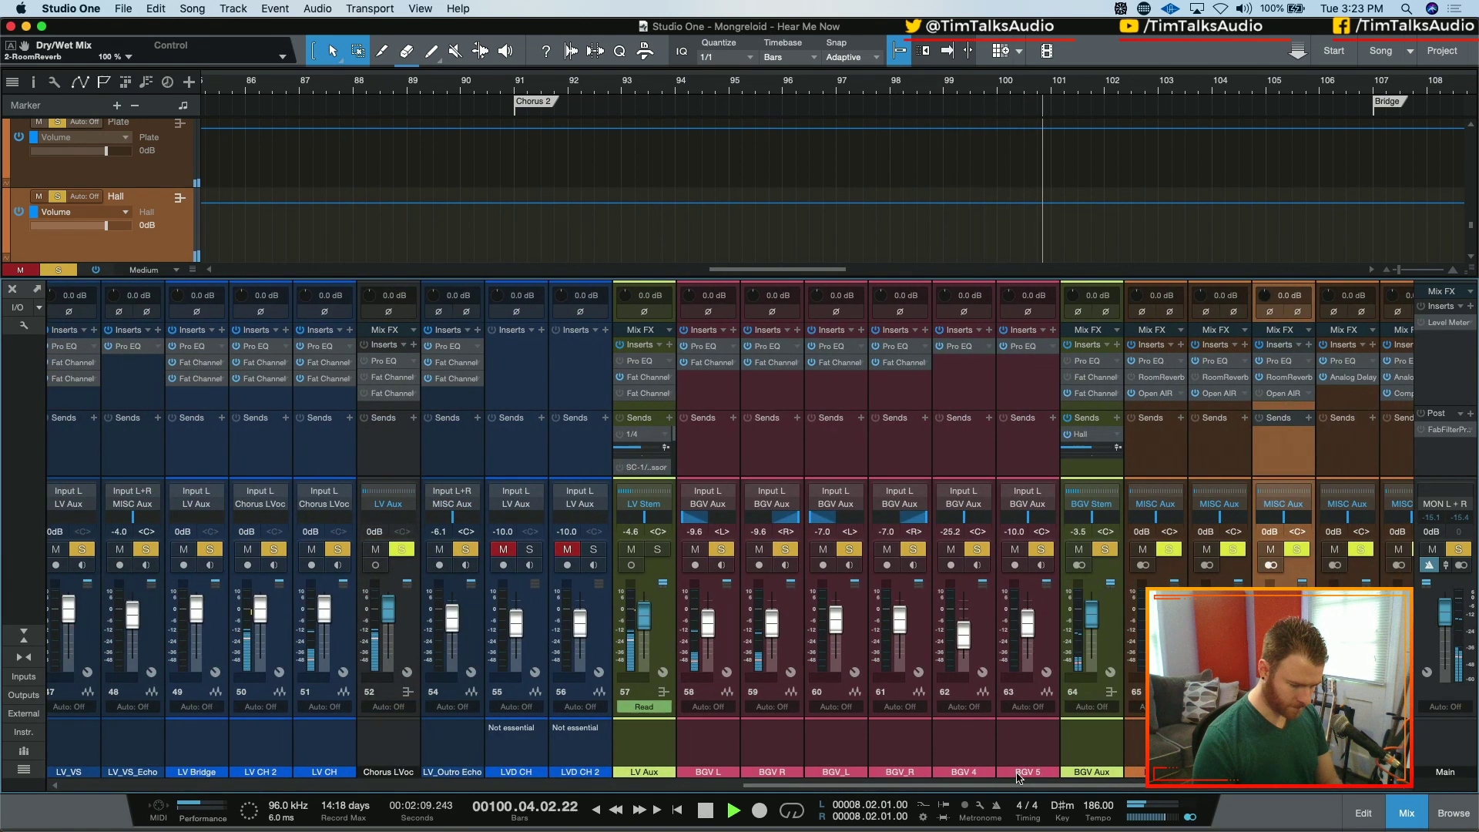
pyautogui.hscroll(1, 1018, 778)
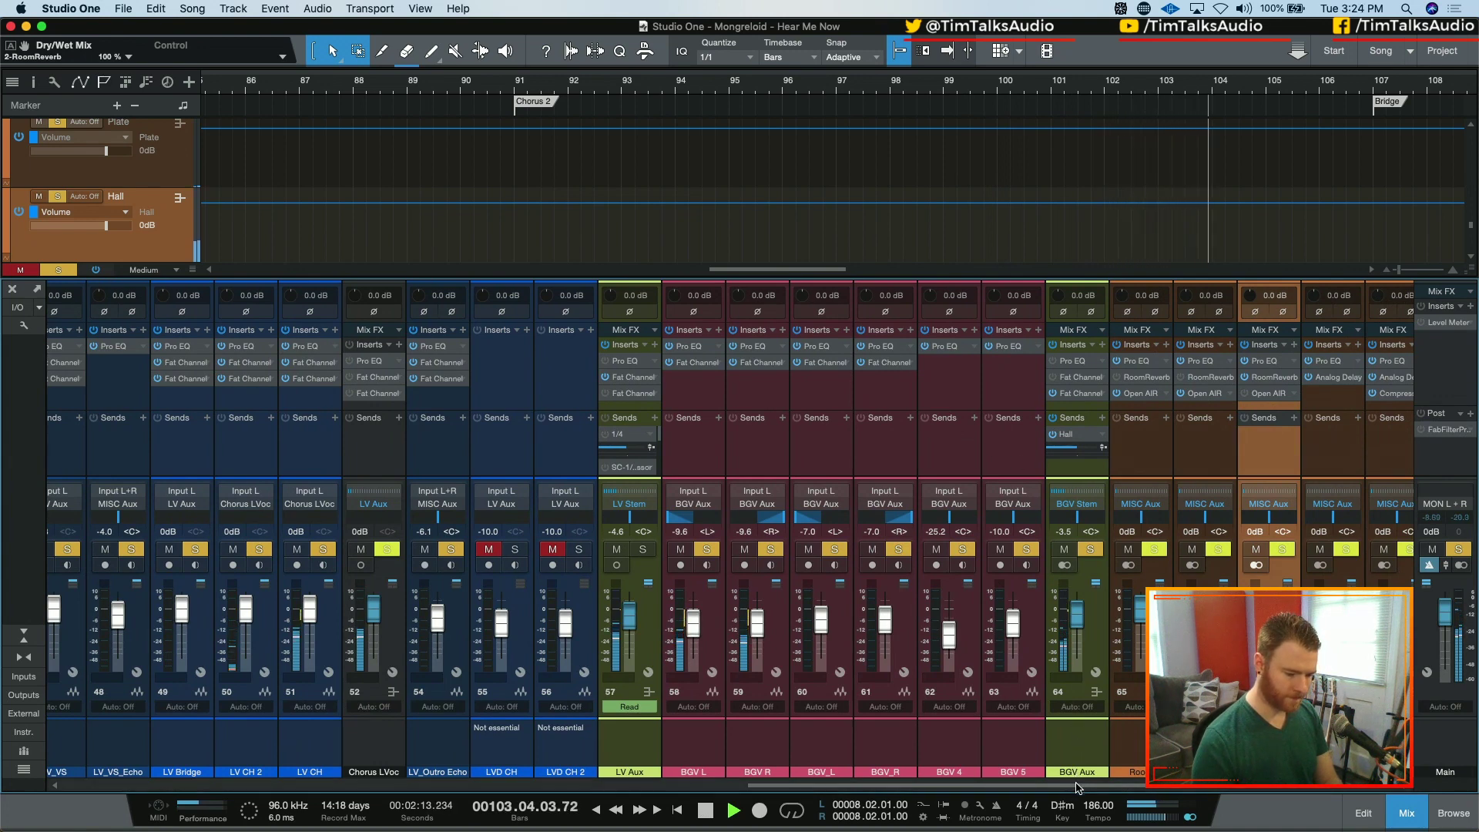
pyautogui.hscroll(2, 1077, 787)
pyautogui.press('space')
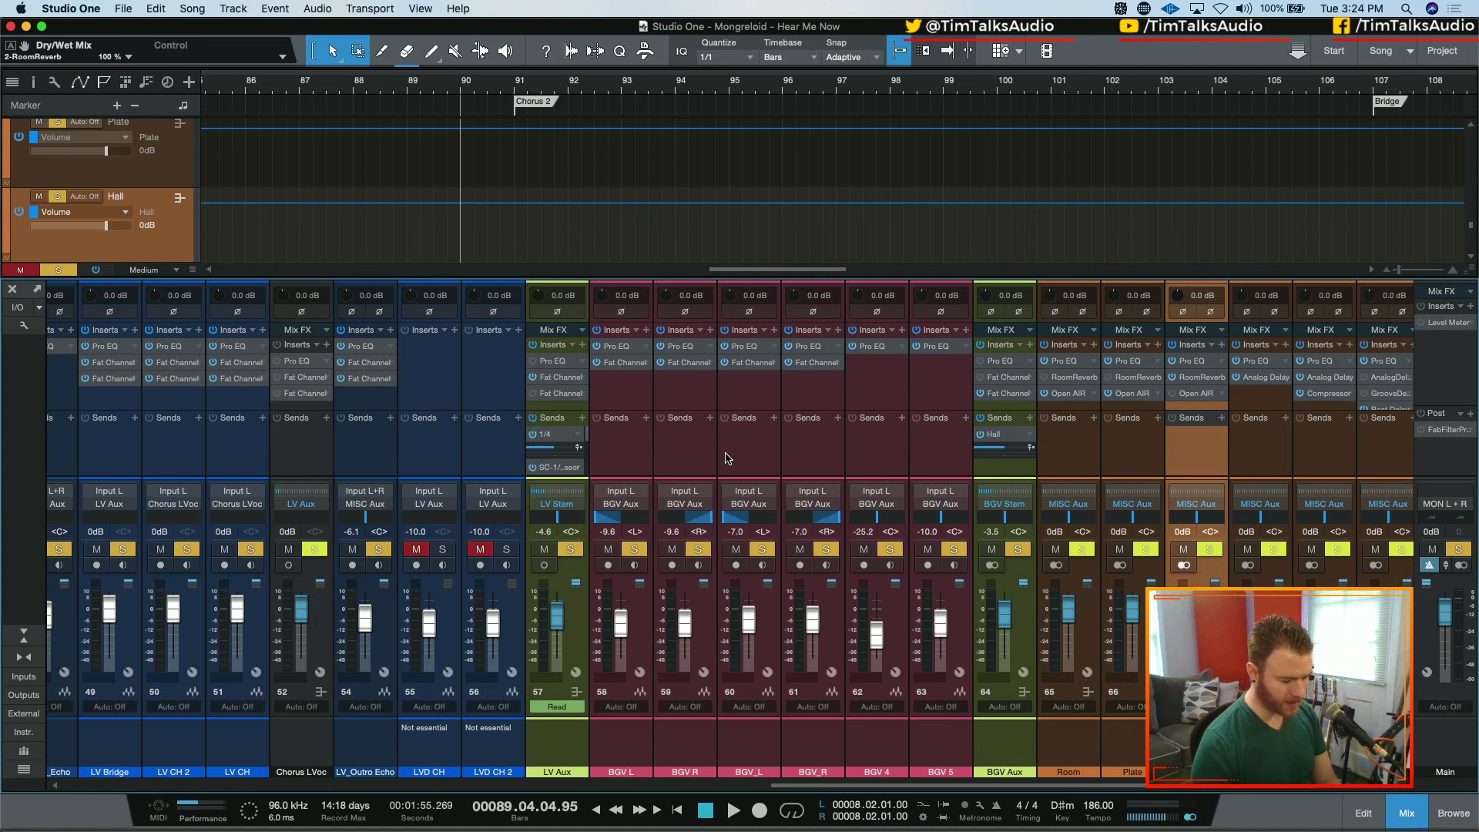
pyautogui.press('space')
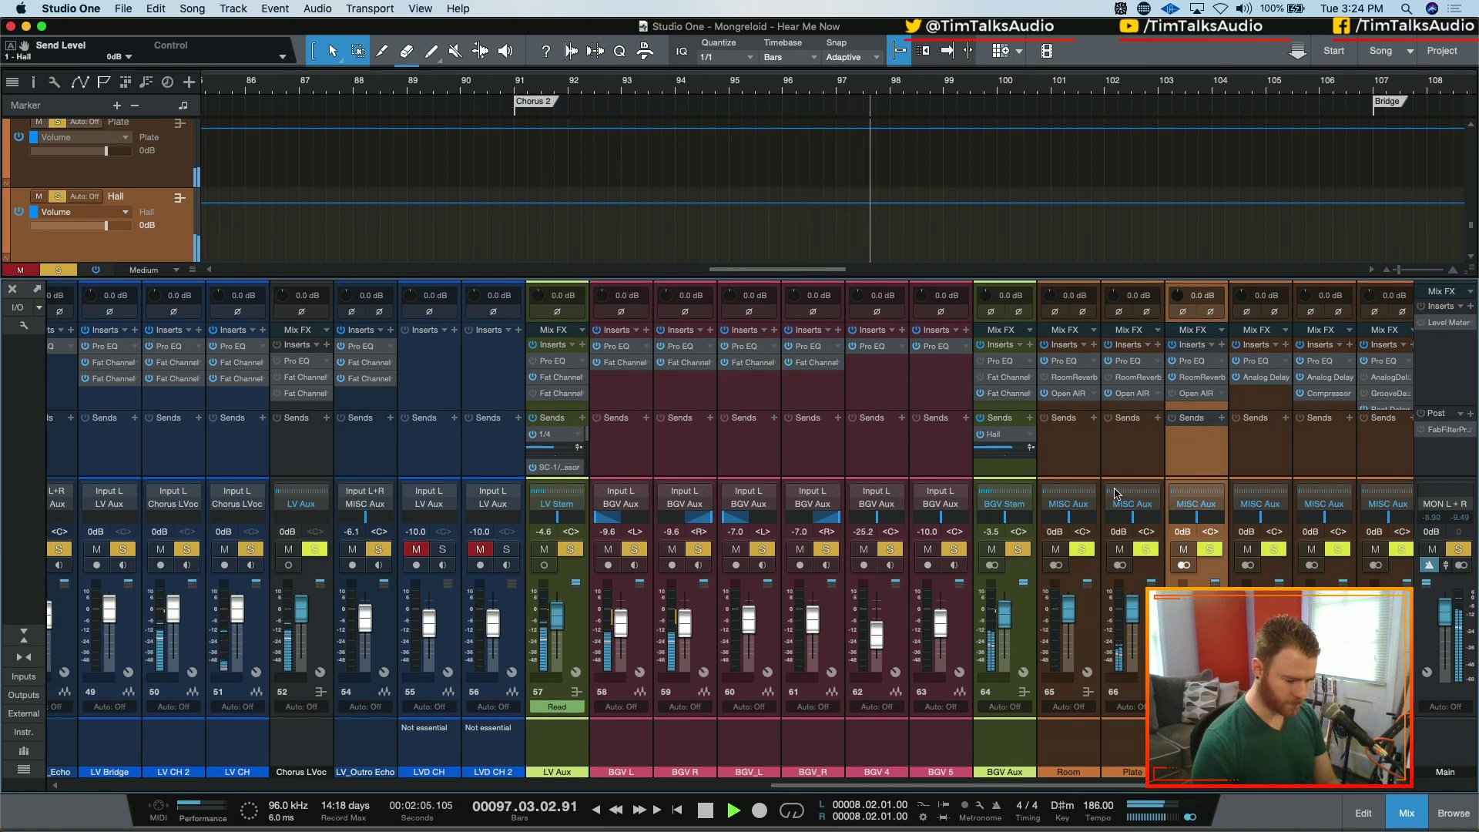
pyautogui.hotkey('shift', 's')
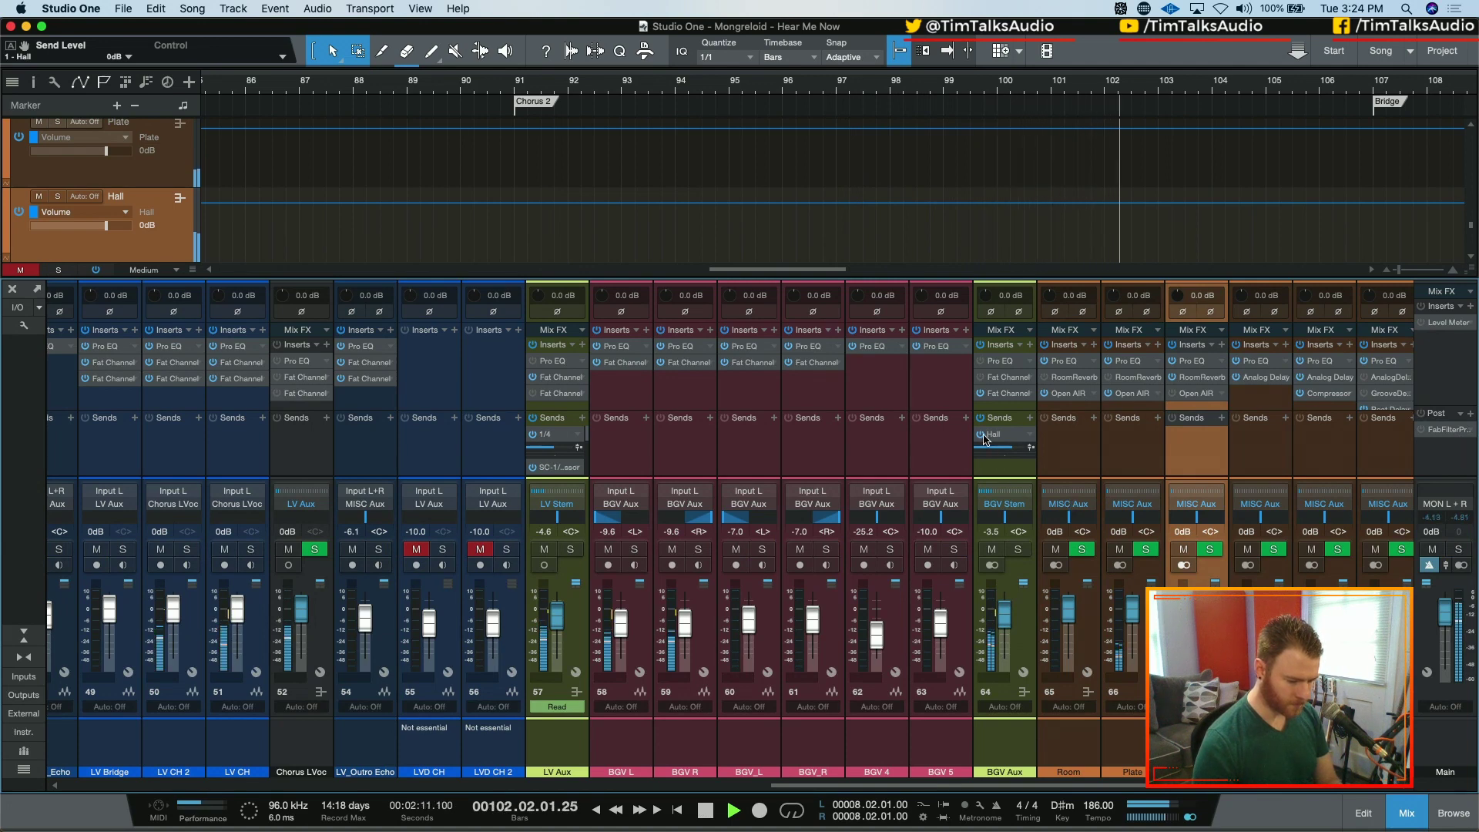
# - Switch off the BGV Aux channel's Hall send and add a send to the Room effects channel
pyautogui.press('space')
pyautogui.click(1005, 504)
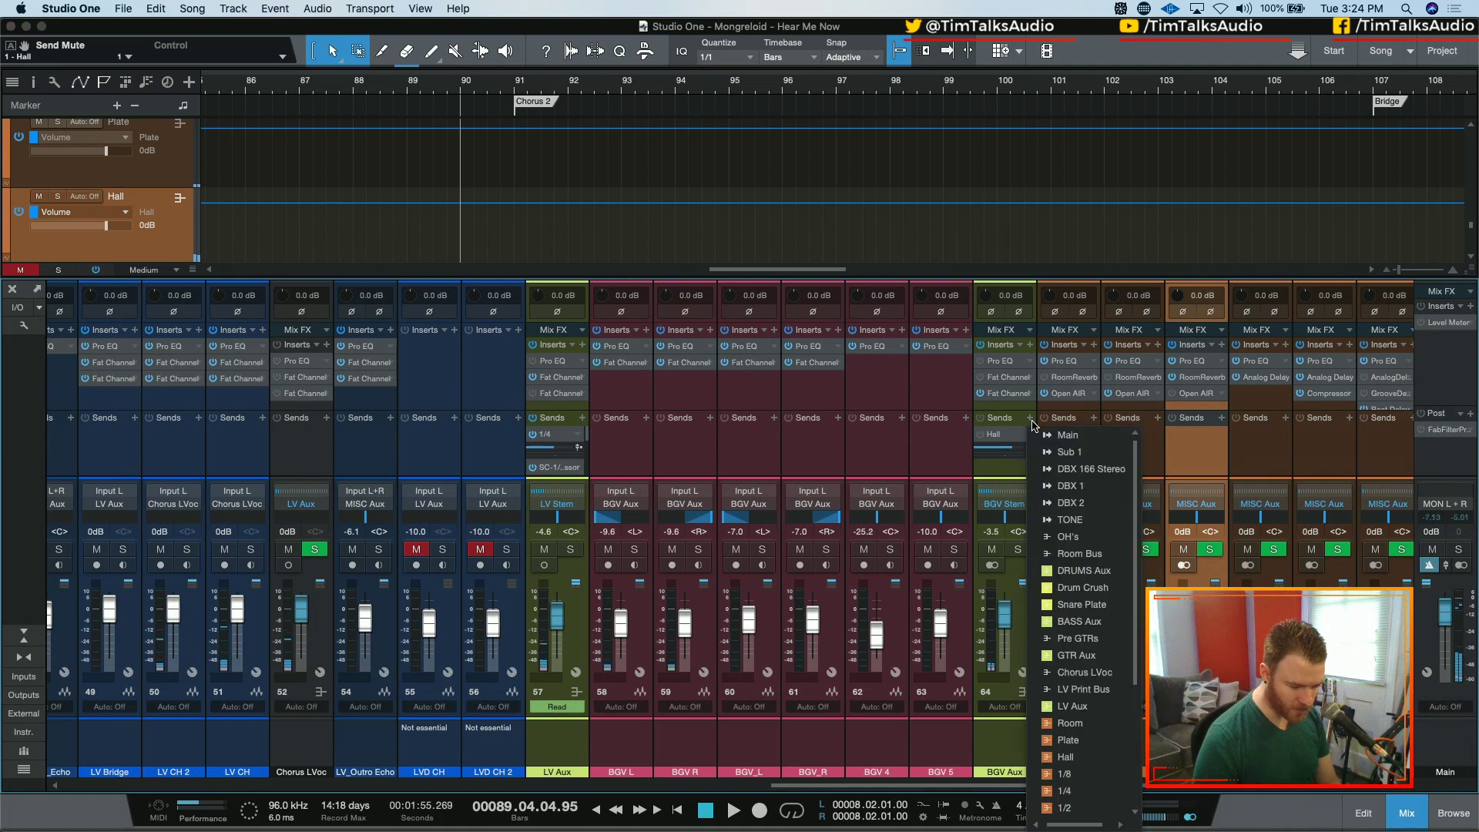
pyautogui.click(1078, 656)
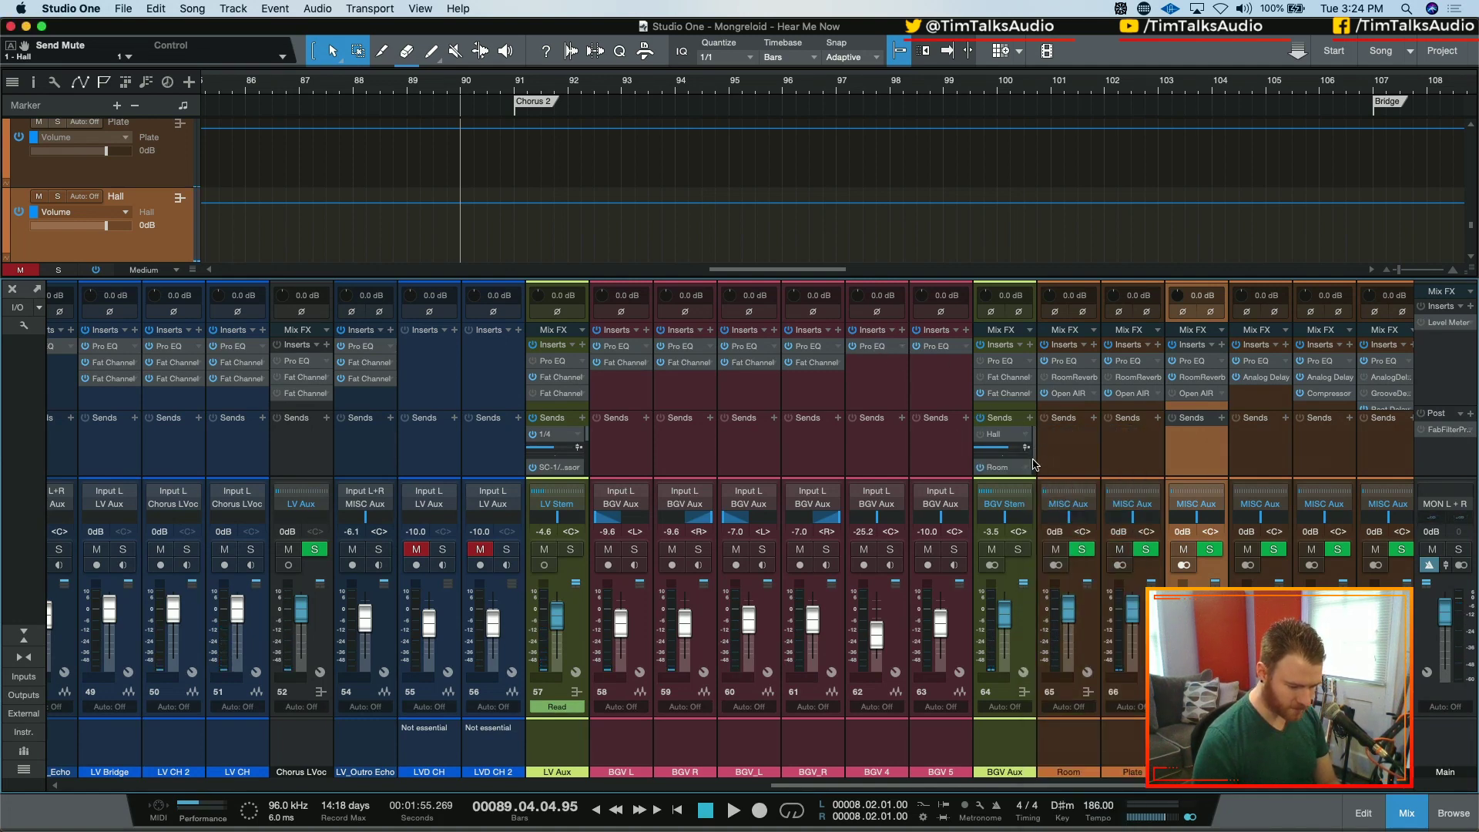
pyautogui.scroll(-1, 1011, 467)
# - Play from bar 90, solo the BGV Aux and MISC Aux channels, and bypass the LV Aux sends
pyautogui.press('space')
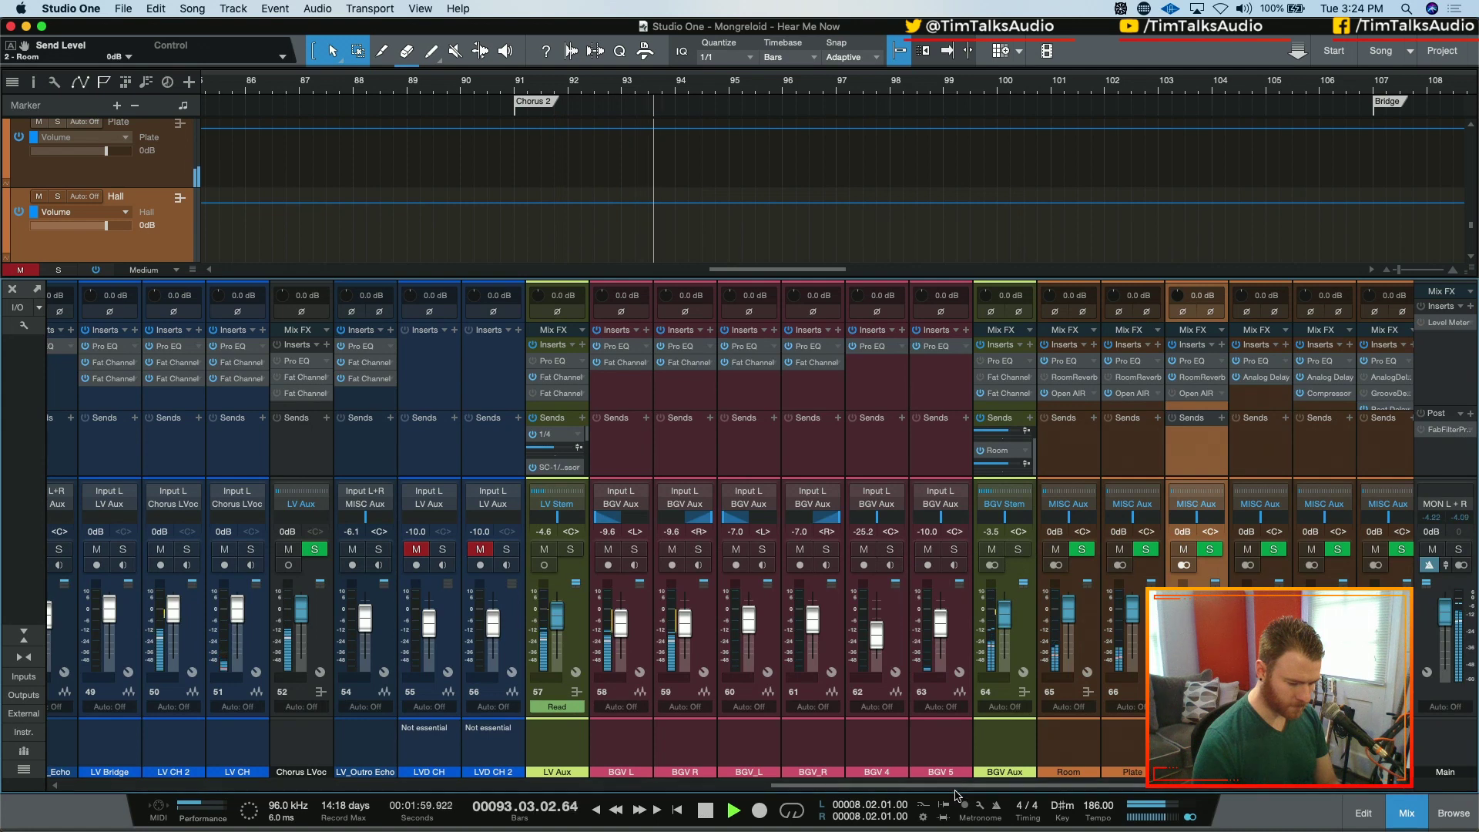
pyautogui.hscroll(5, 968, 761)
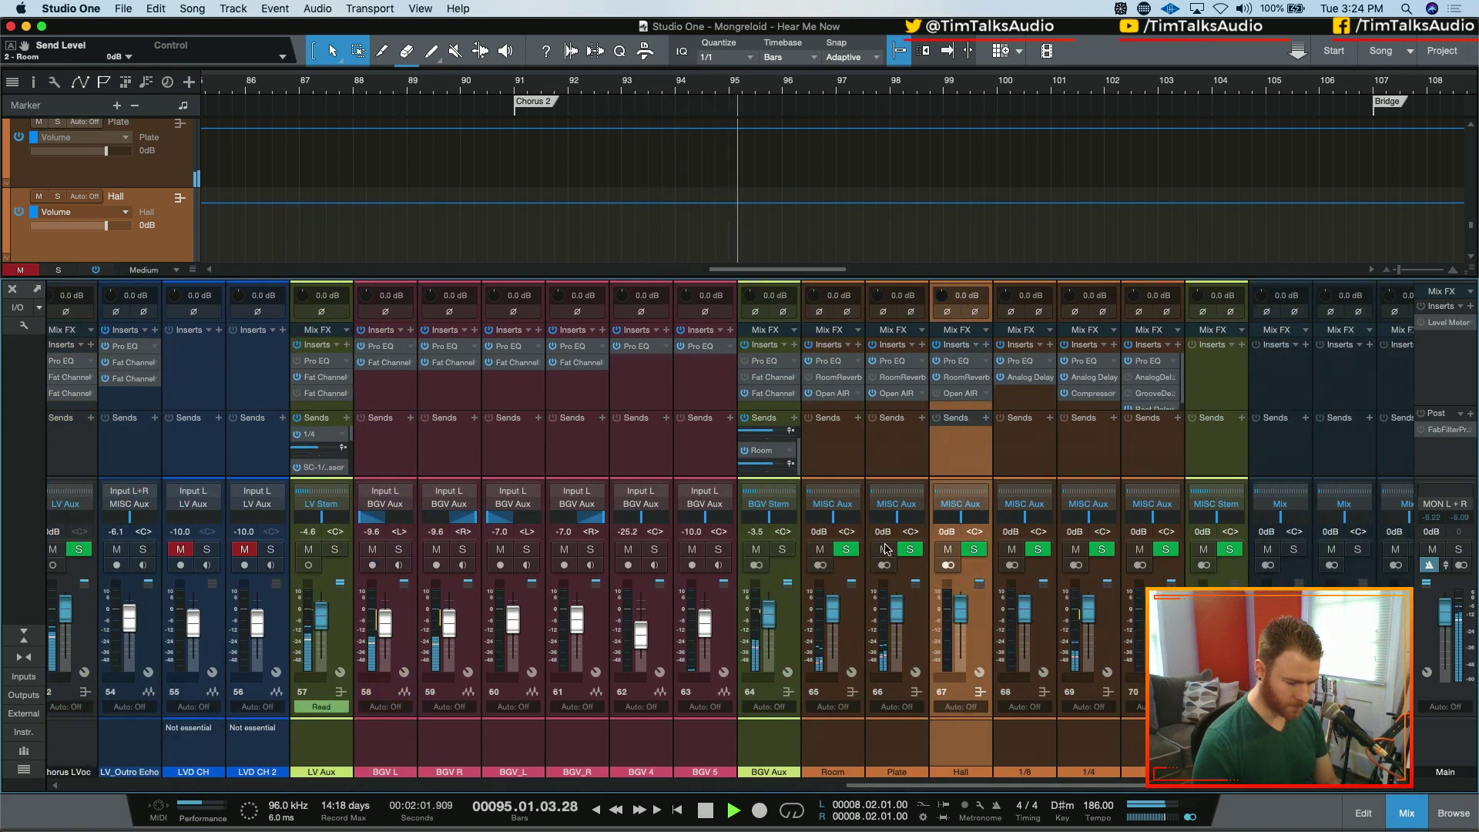
pyautogui.click(1231, 550)
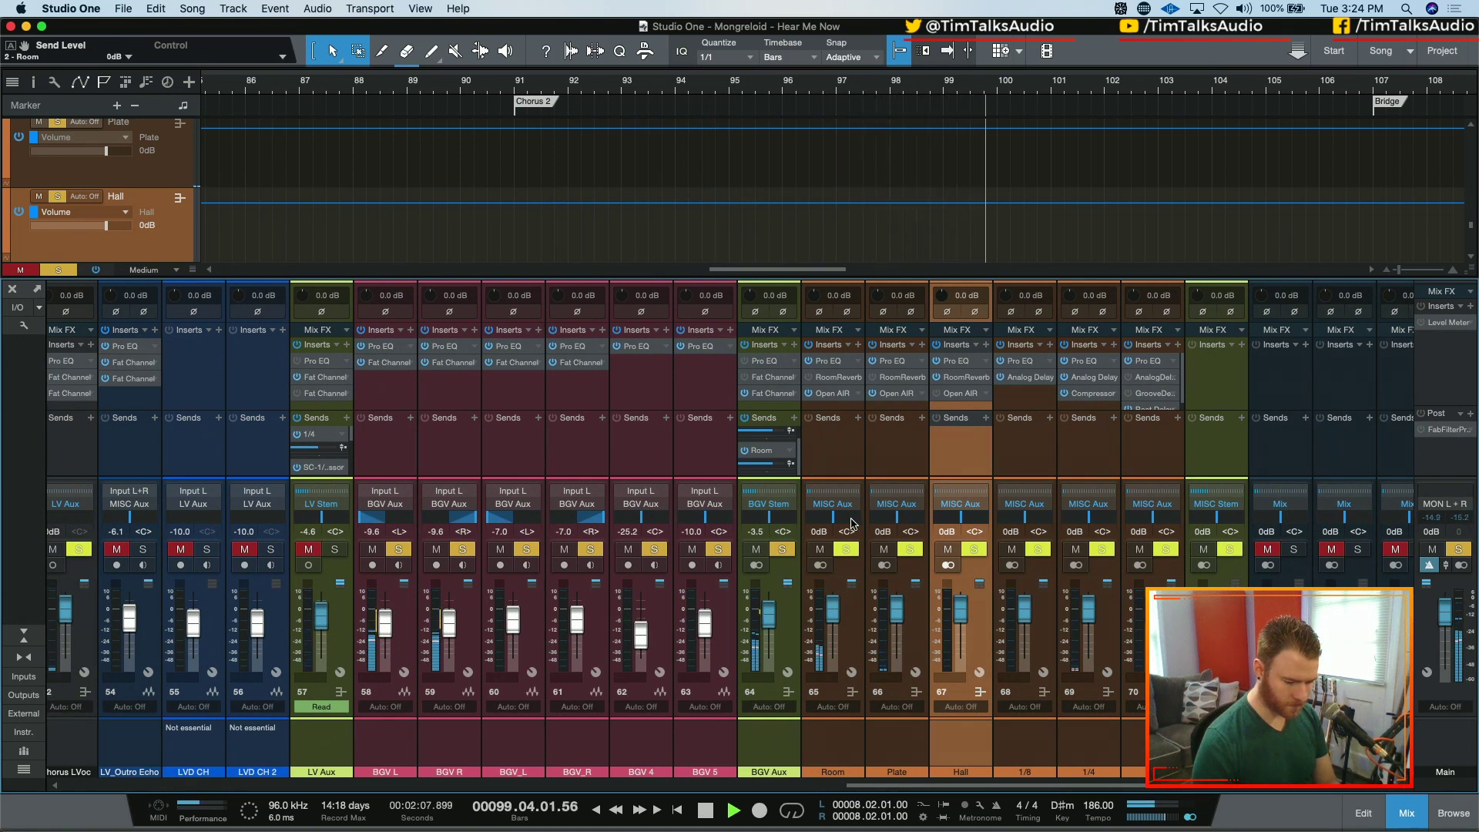
pyautogui.click(1229, 550)
pyautogui.click(1229, 550)
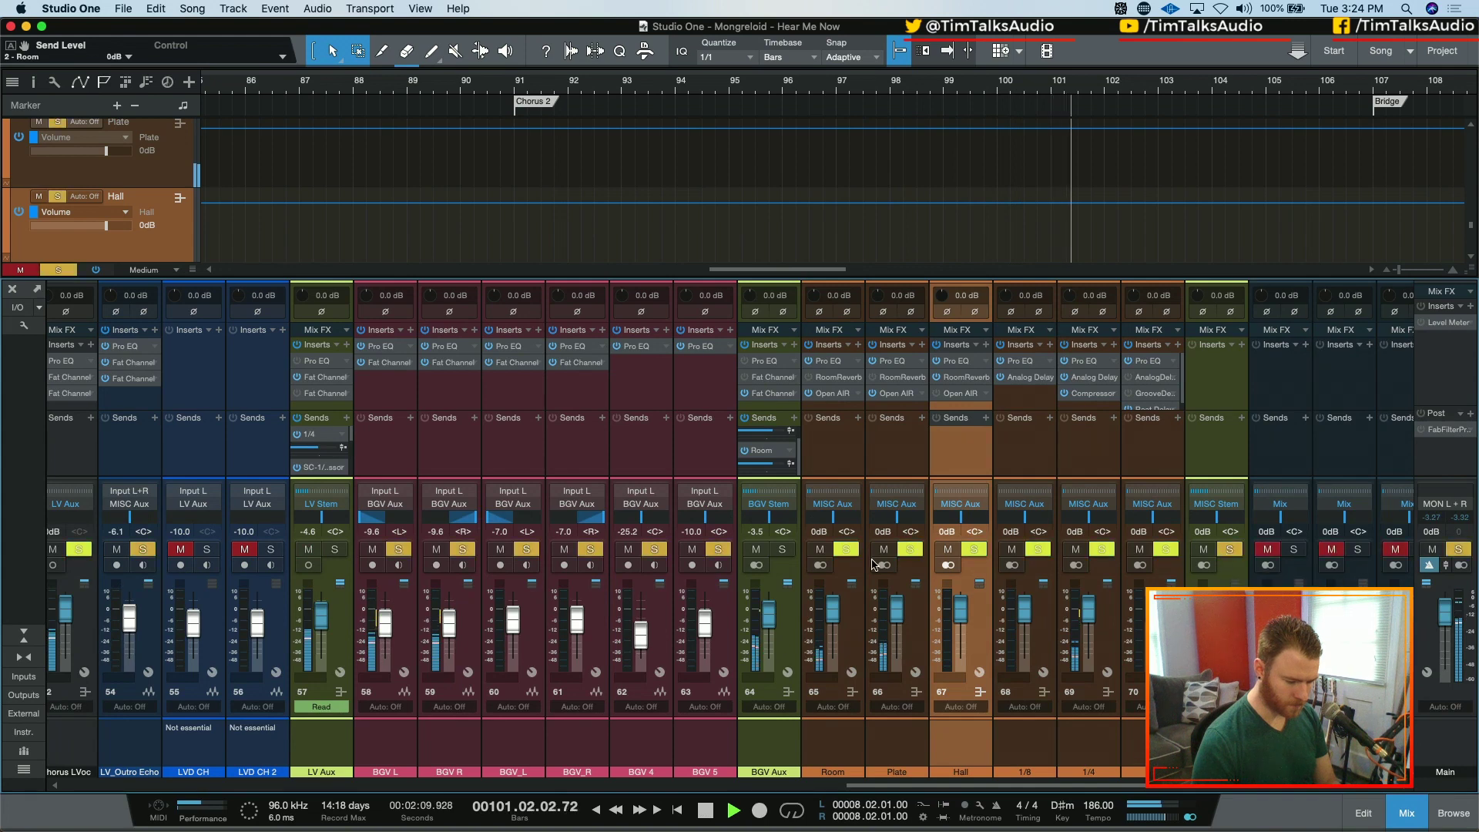
pyautogui.click(783, 550)
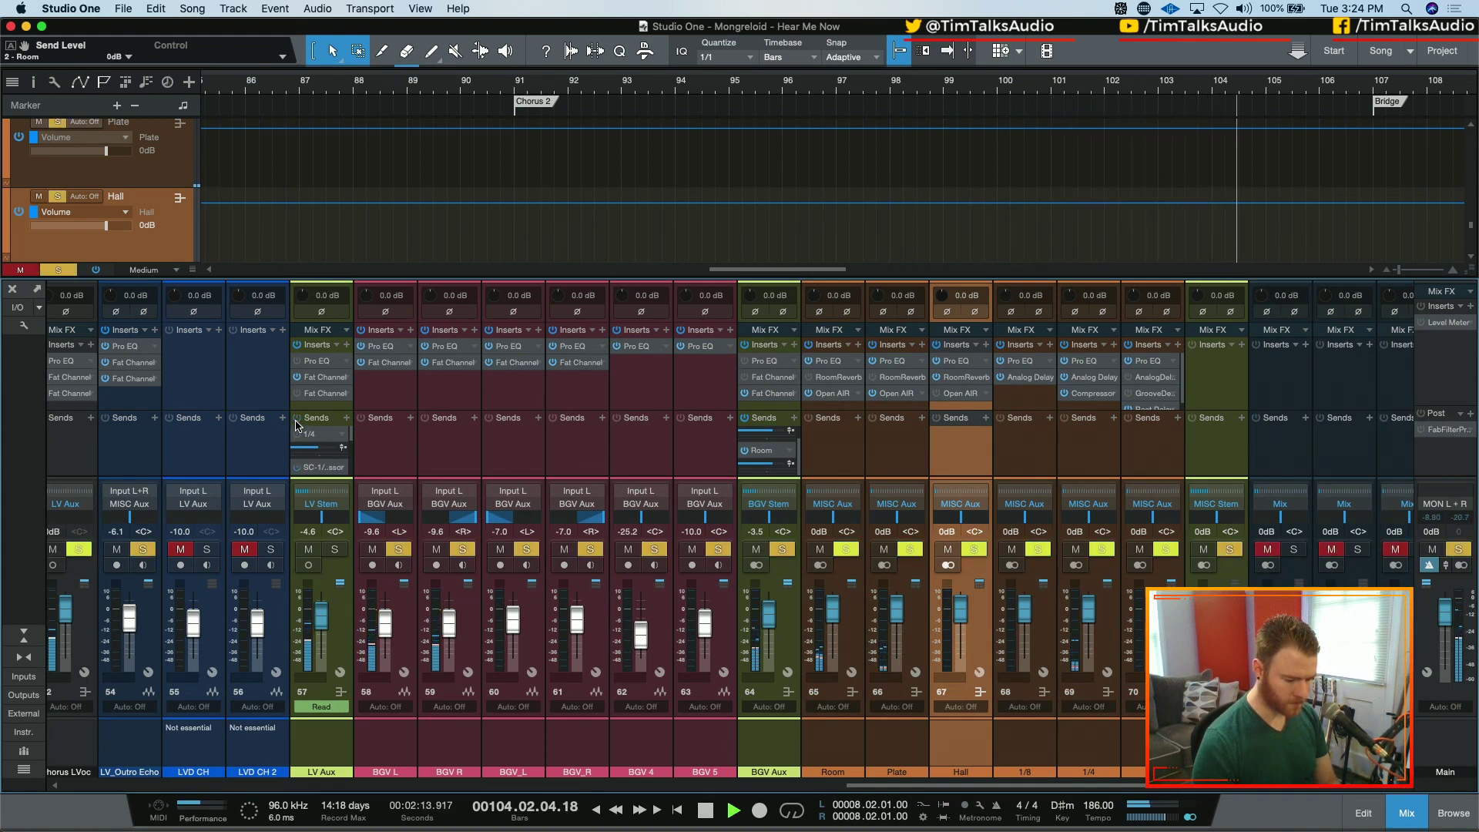
# - Replay the background vocals with the Room send from bar 90, then switch the BGV Aux Hall send back on during playback
pyautogui.press('space')
pyautogui.press('space')
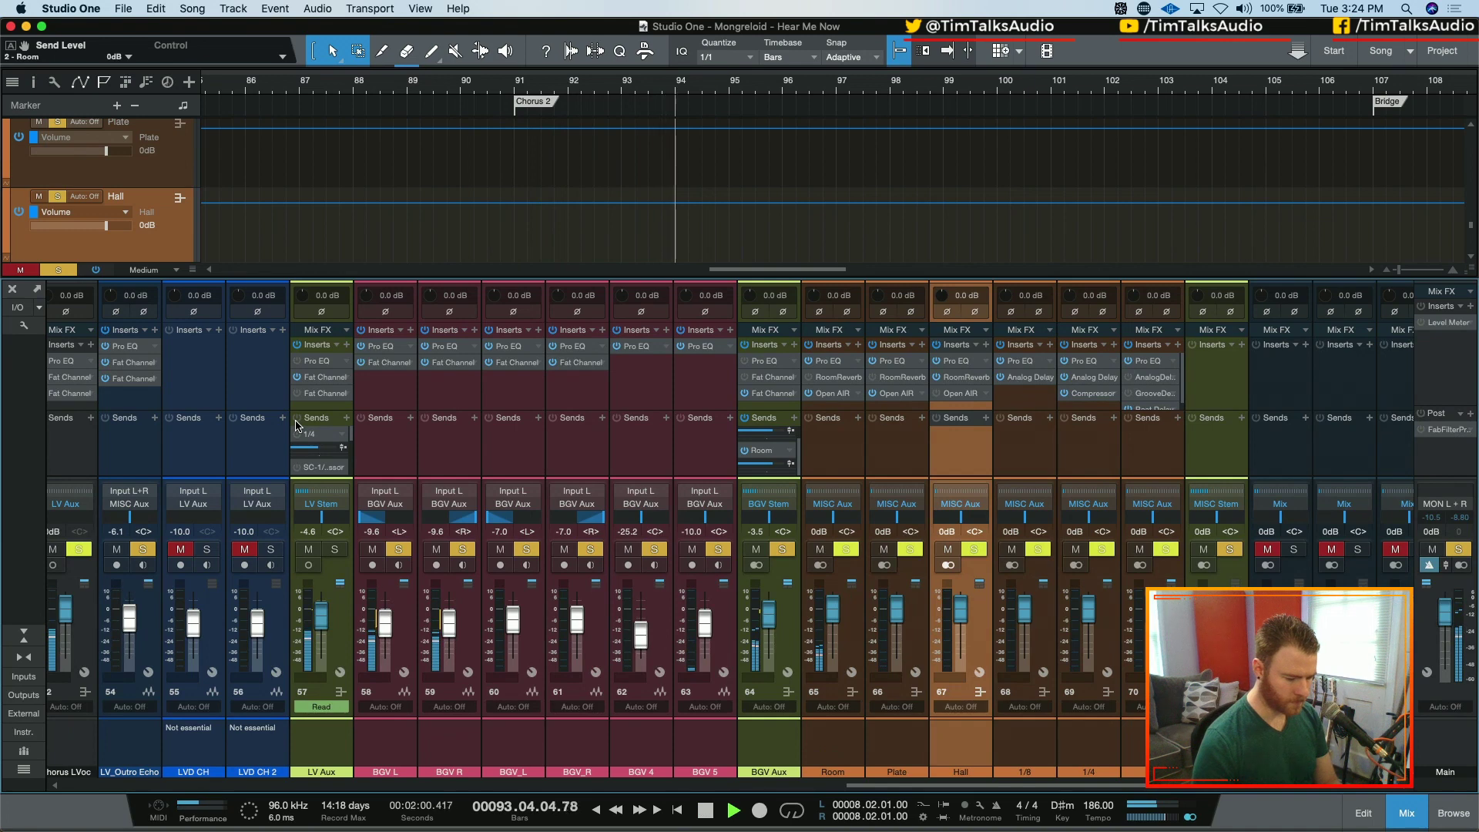
pyautogui.press('space')
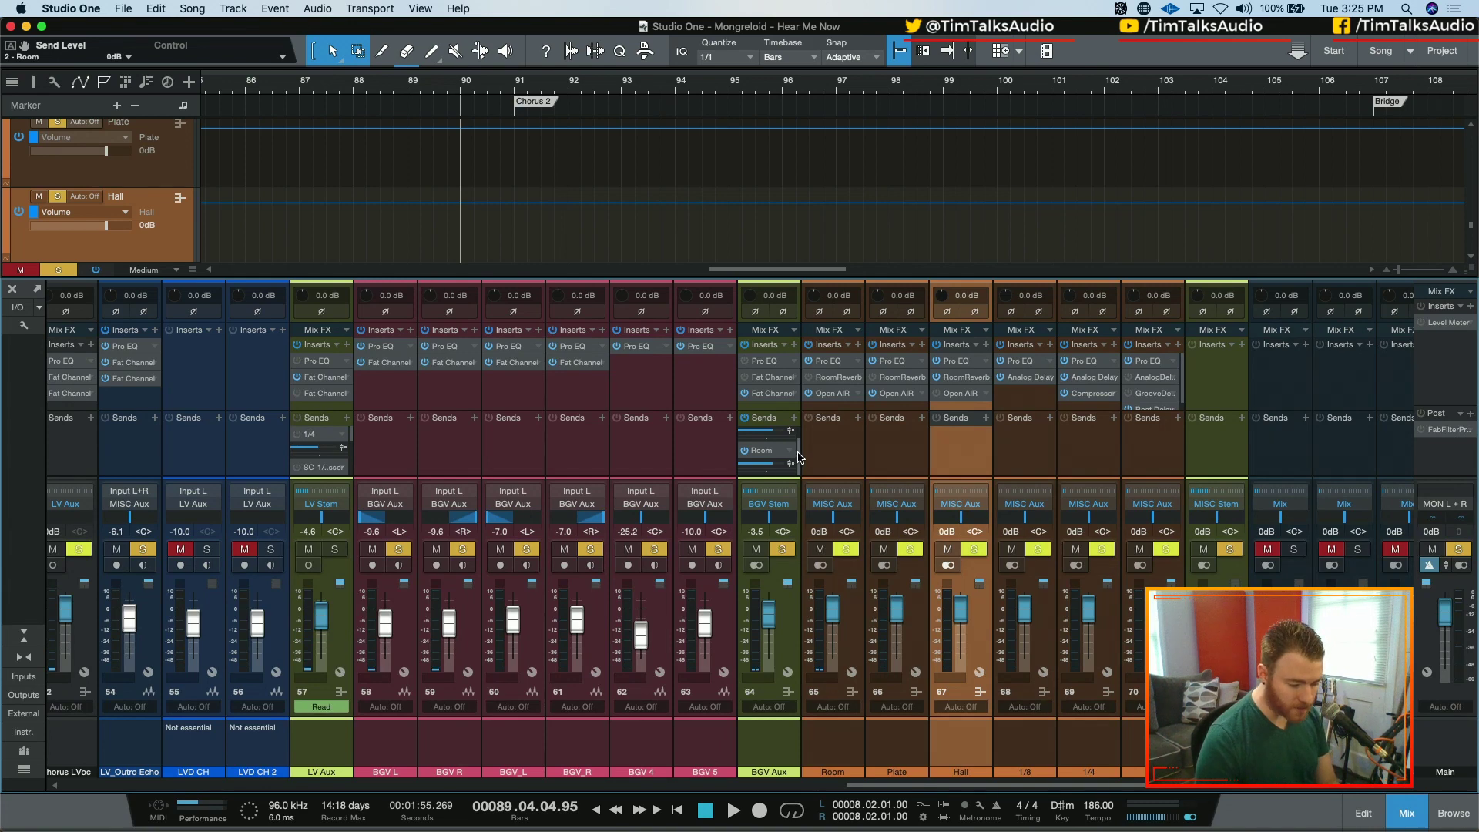
pyautogui.moveTo(799, 457); pyautogui.dragTo(801, 445)
pyautogui.press('space')
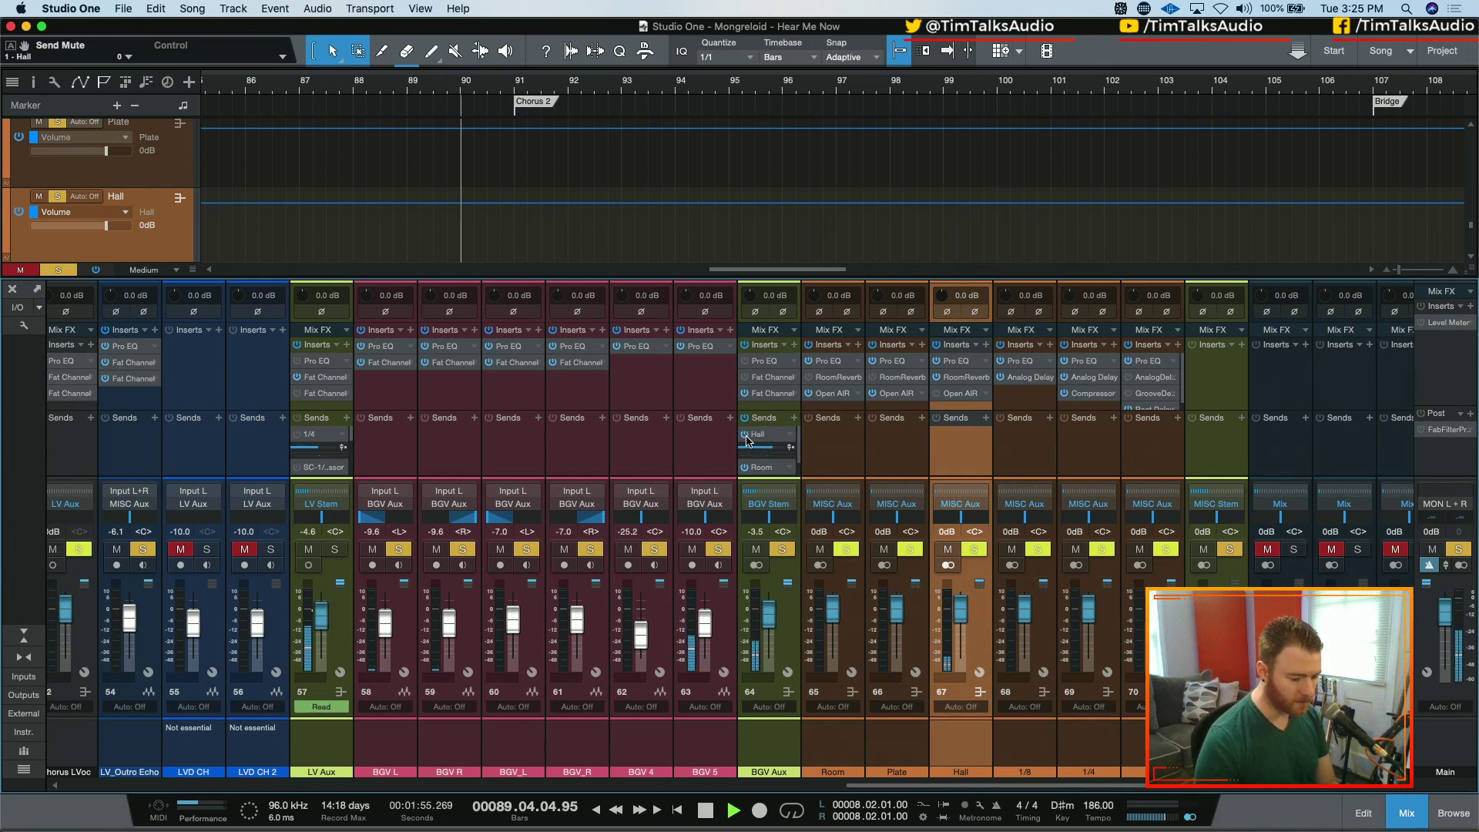
pyautogui.click(745, 434)
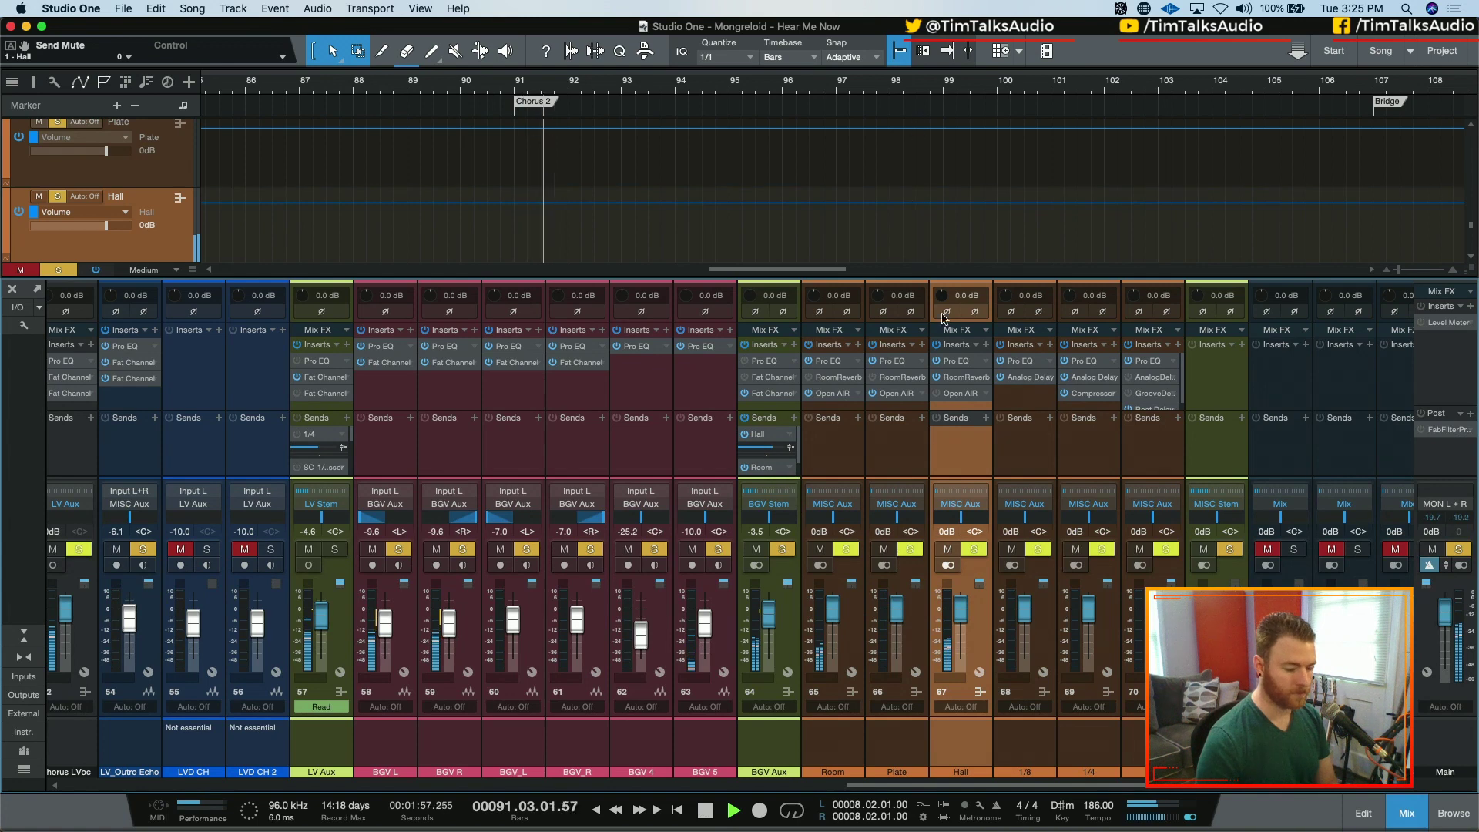
# - In the Hall channel's Pro EQ, enable a high cut at 6.30 kHz and a low cut at 279 Hz
pyautogui.click(968, 376)
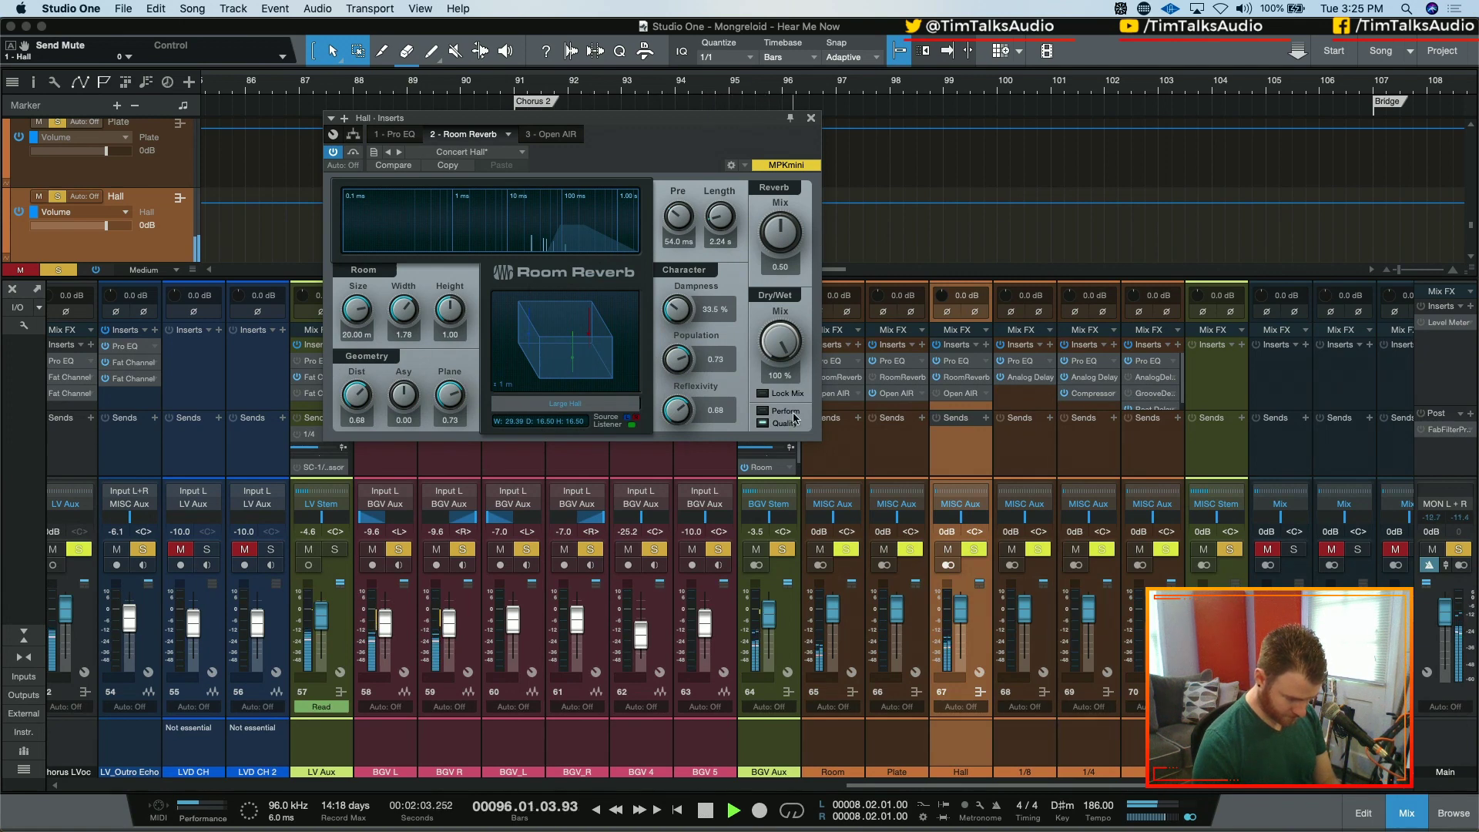
pyautogui.click(394, 134)
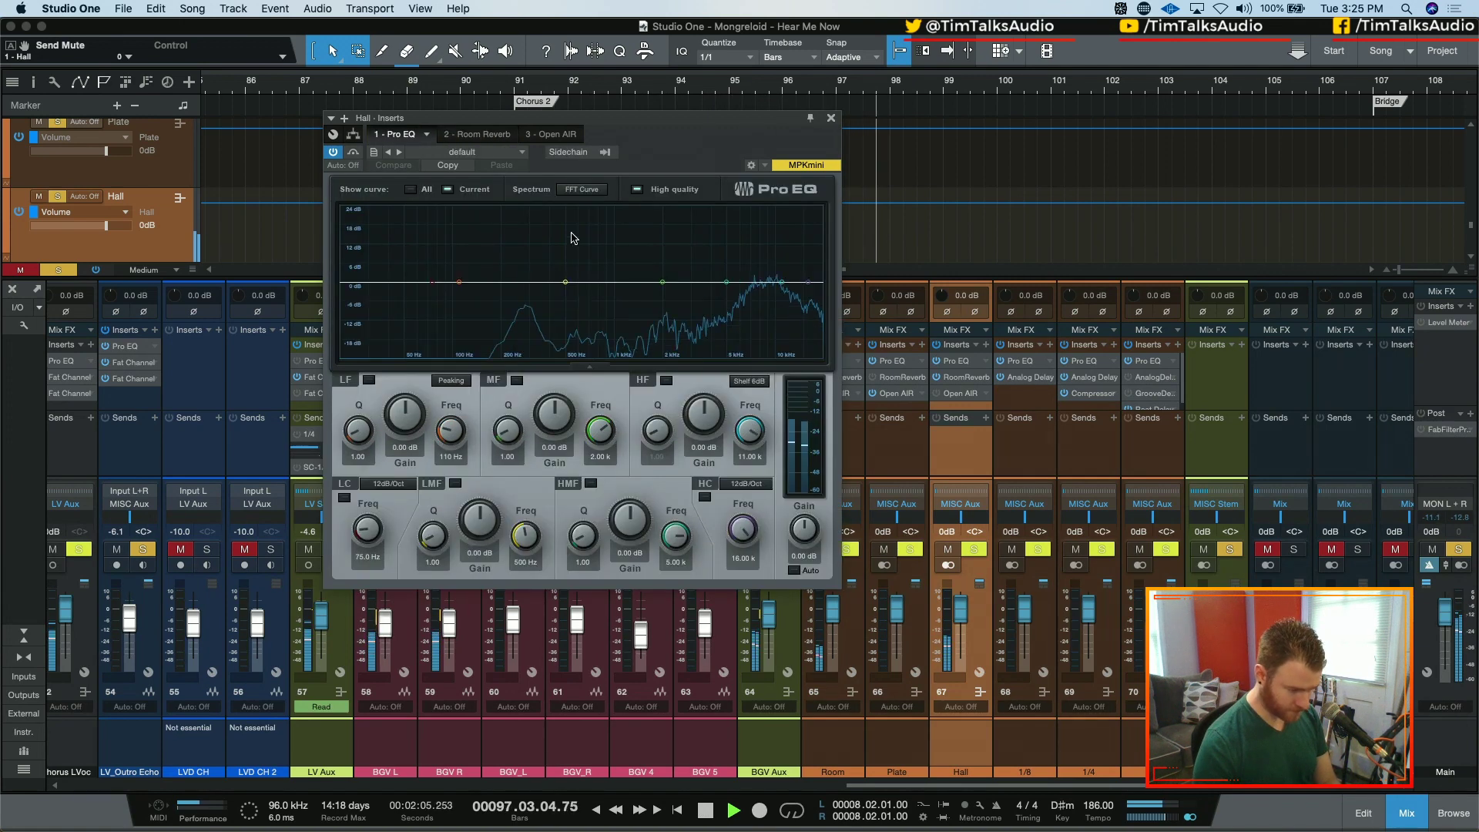
pyautogui.click(705, 484)
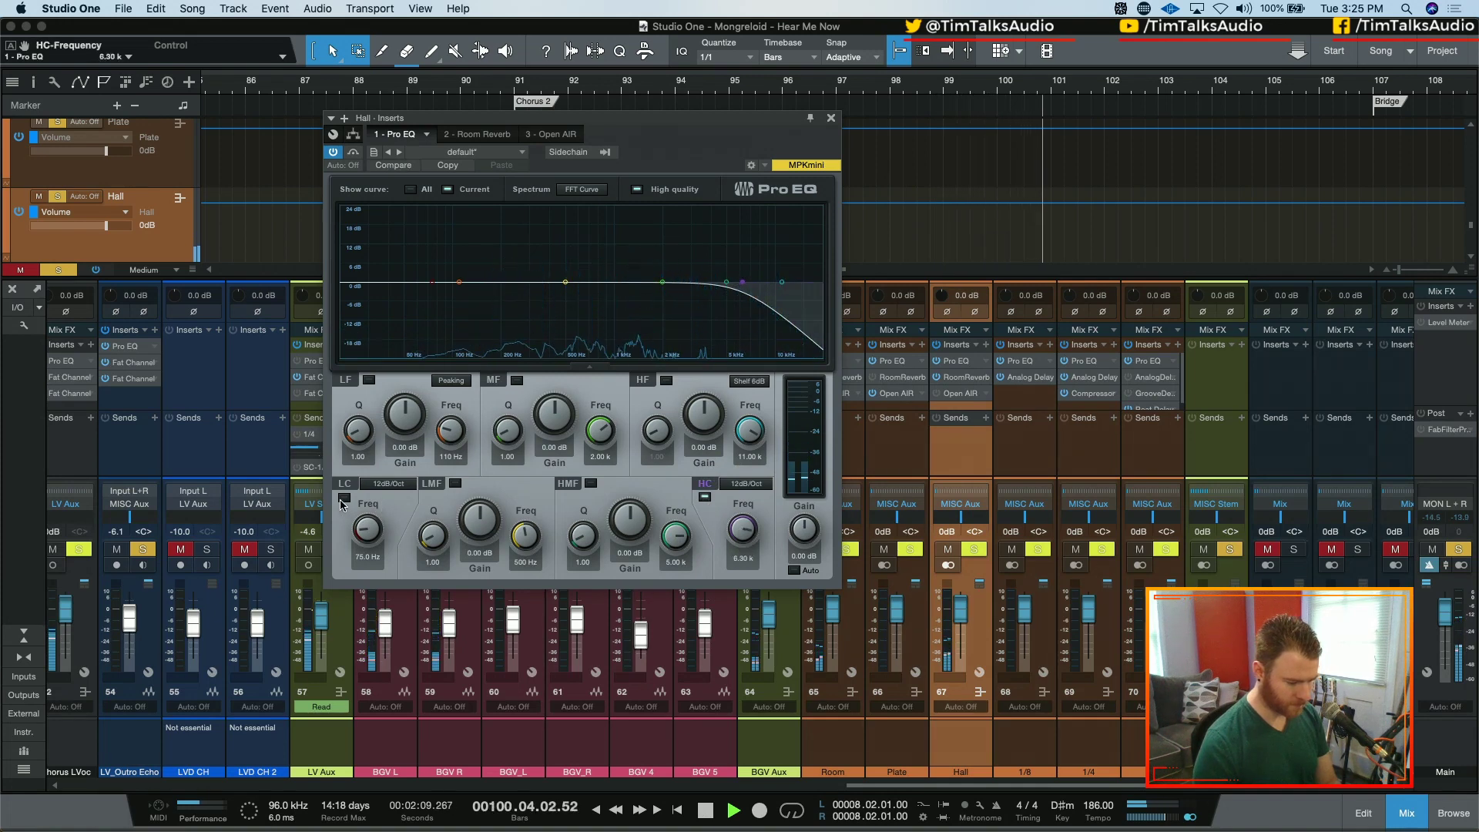
pyautogui.moveTo(367, 530); pyautogui.dragTo(369, 499)
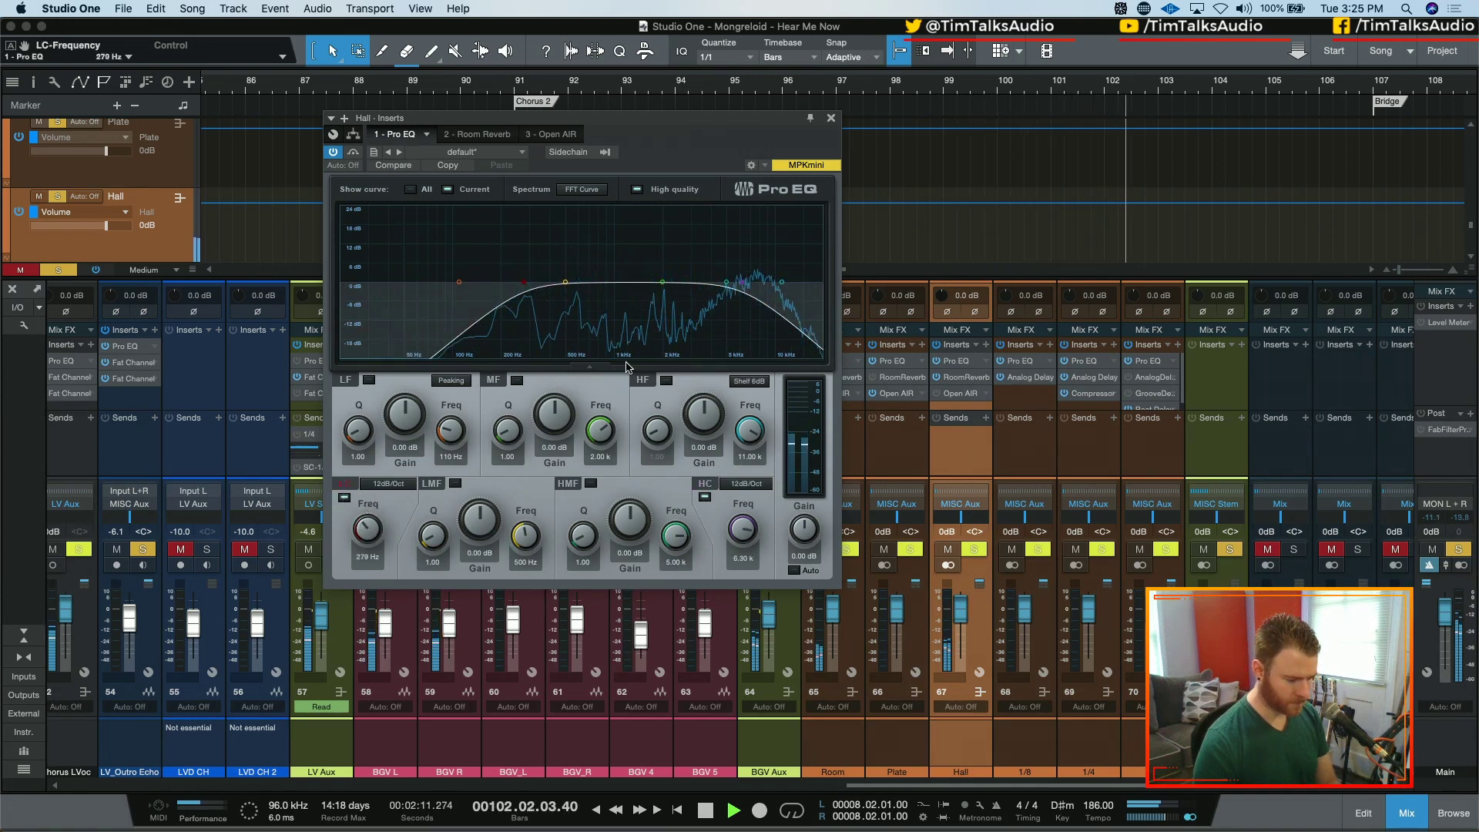
# - Cut the Pro EQ's MF band by 3.53 dB at 5.17 kHz, replay from bar 90 and close the EQ
pyautogui.moveTo(663, 282); pyautogui.dragTo(729, 297)
pyautogui.press('space')
pyautogui.press('space')
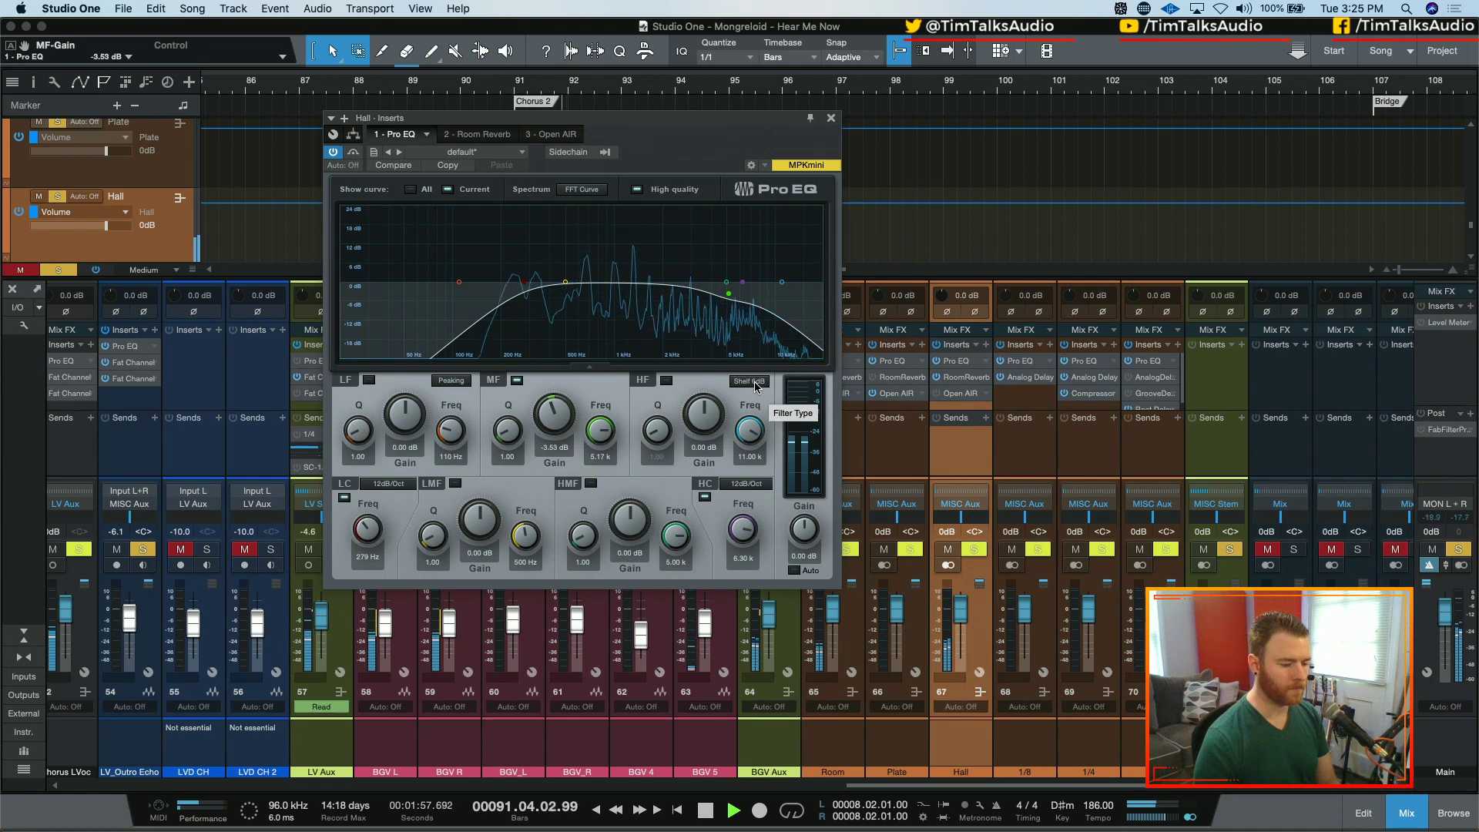
pyautogui.click(832, 118)
pyautogui.press('space')
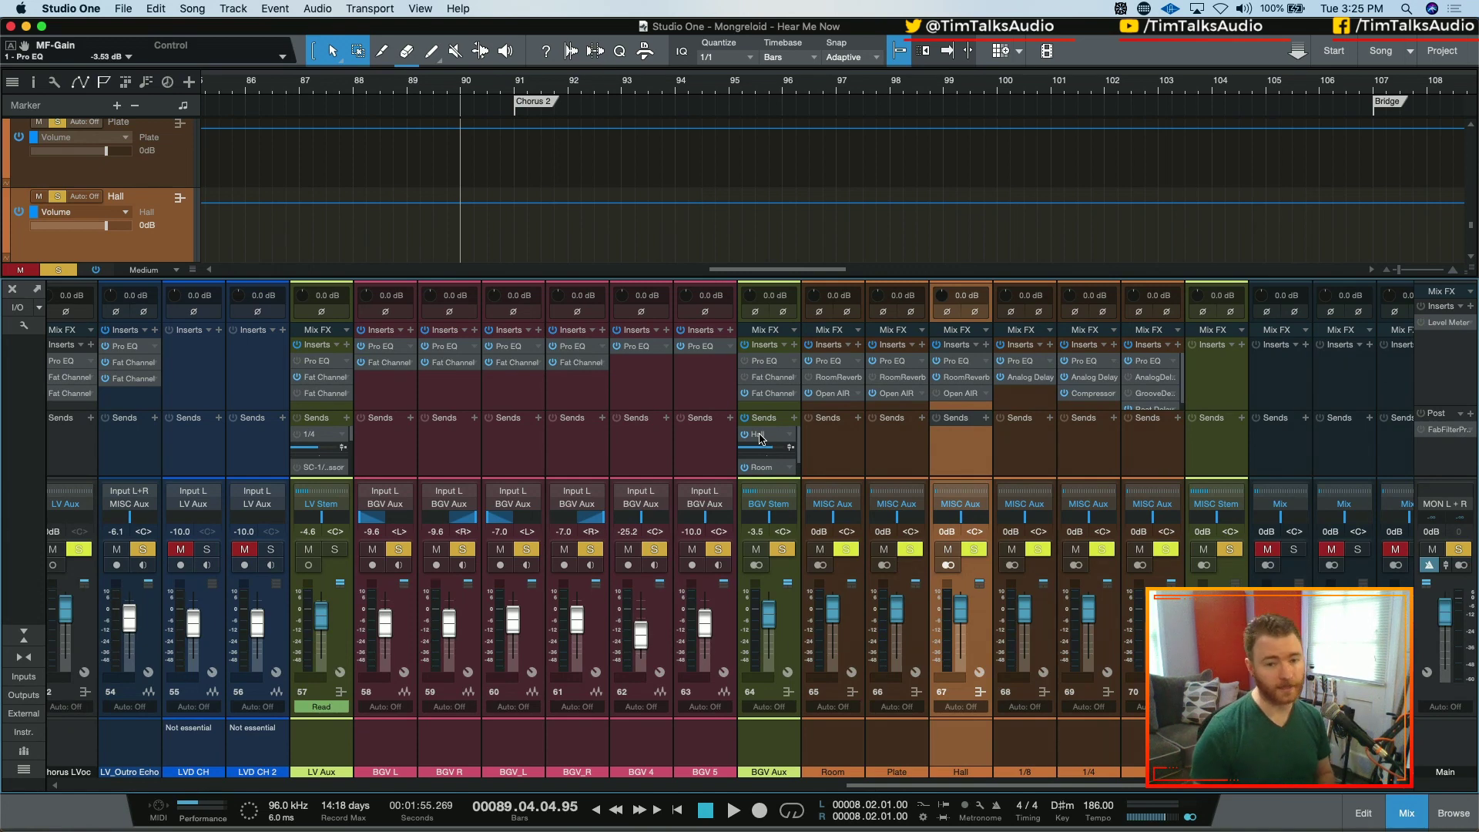
# - Copy the Hall send from BGV Aux to the BGV L and BGV R channels and switch off the original send
pyautogui.moveTo(761, 439); pyautogui.dragTo(451, 441)
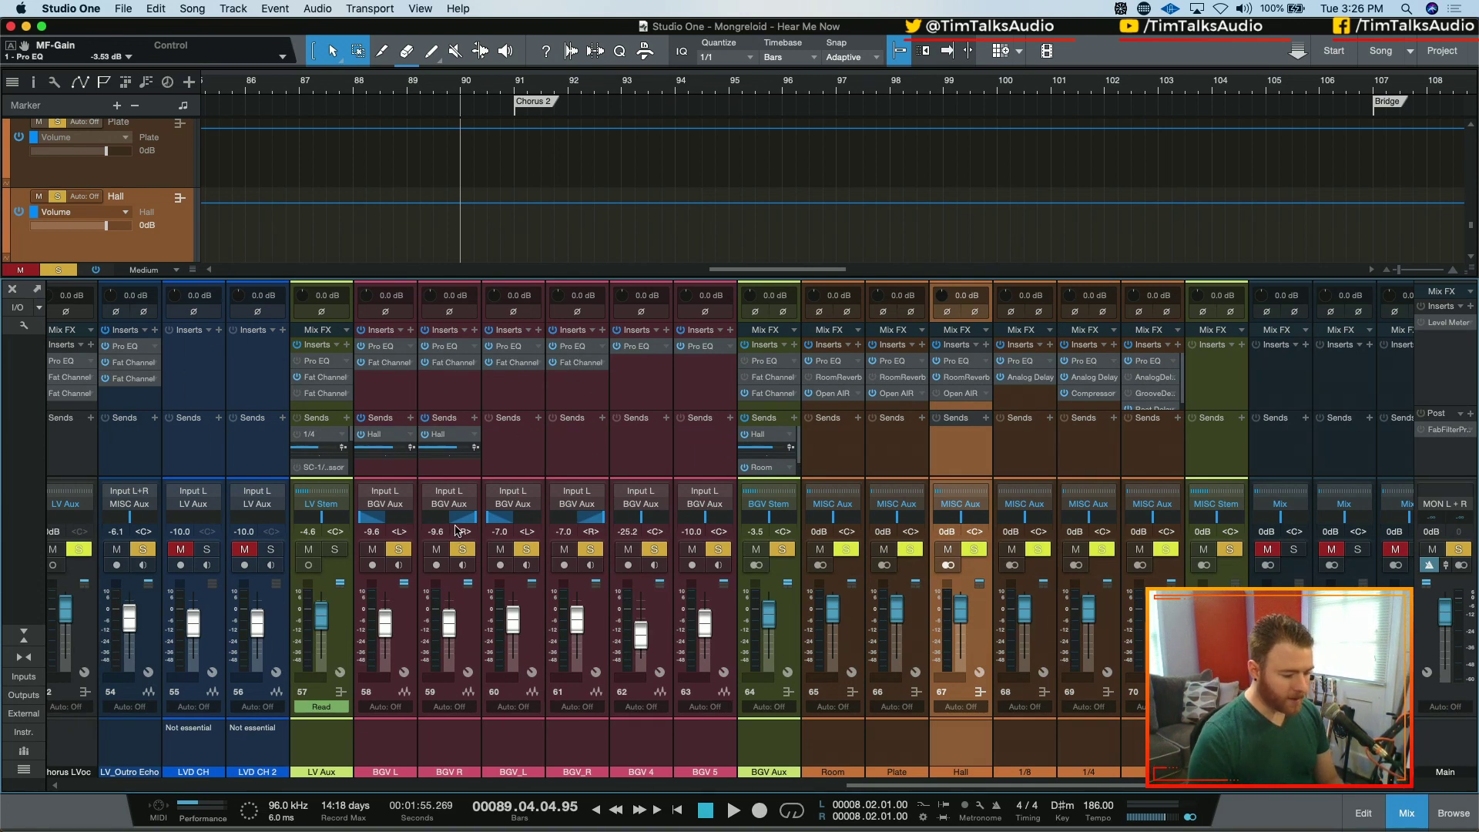
pyautogui.click(752, 439)
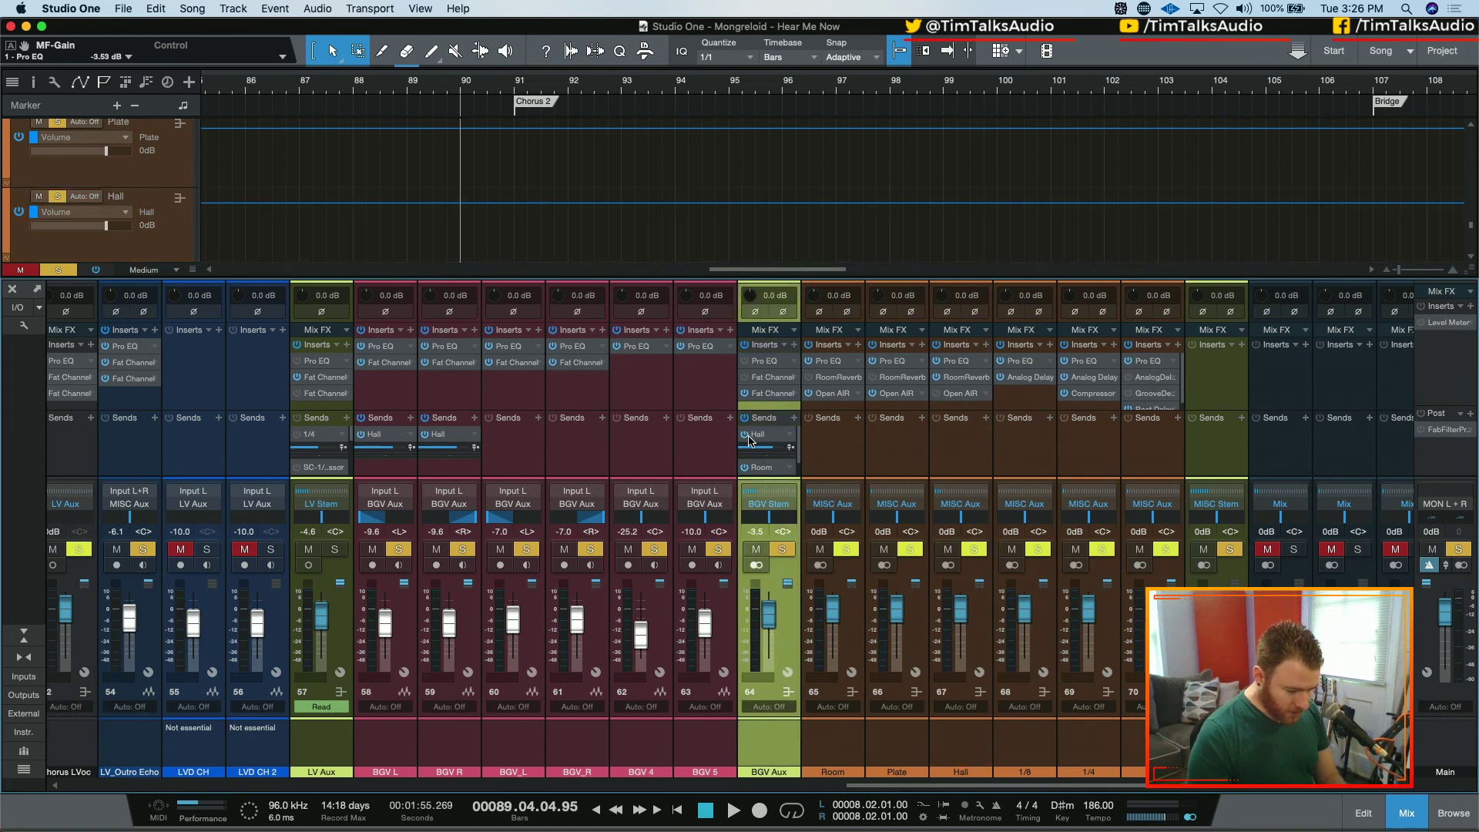
# - Pan the BGV R Hall send fully left and the BGV L Hall send fully right, then play from bar 90
pyautogui.click(436, 474)
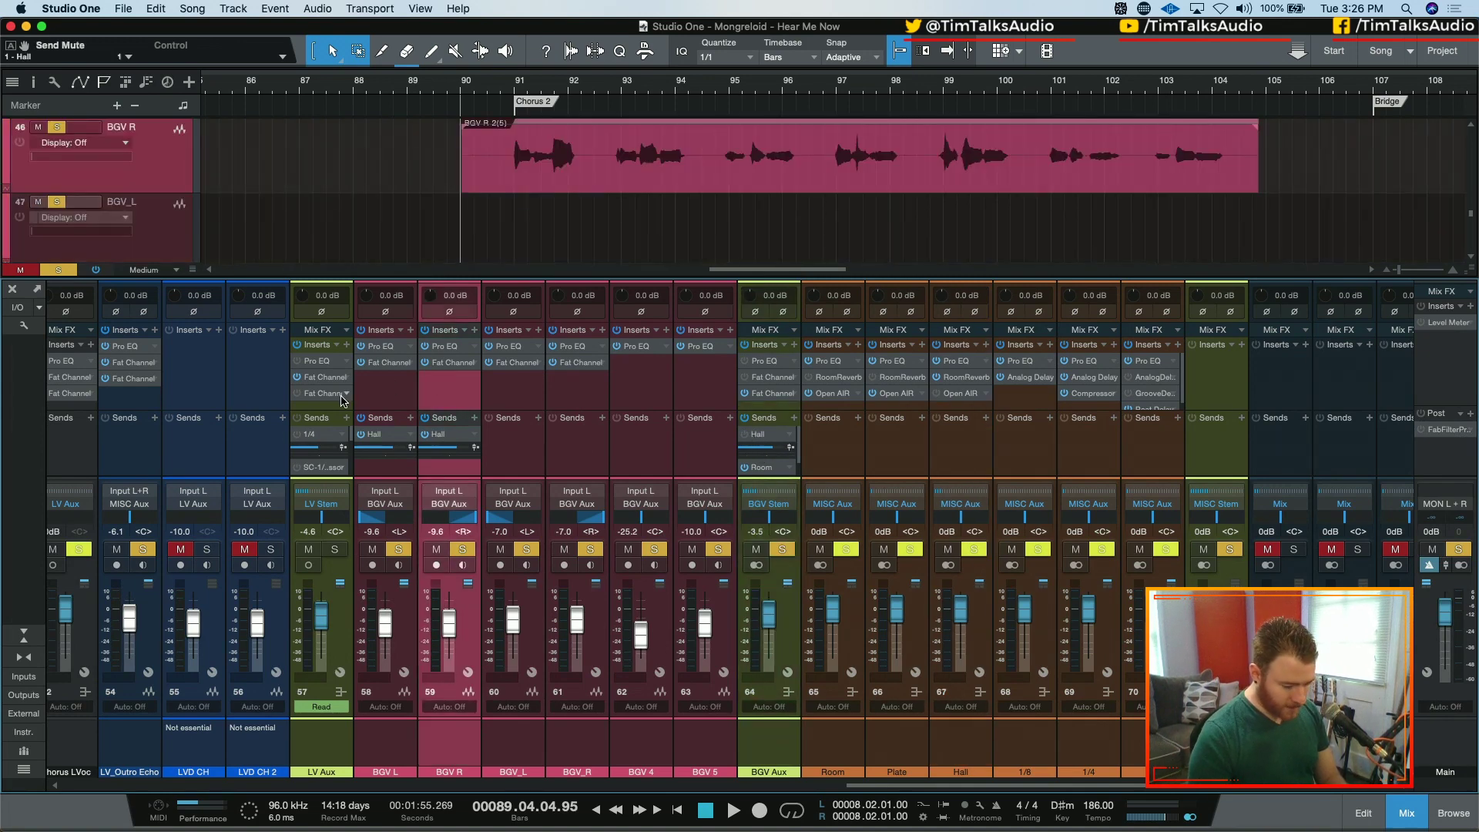
pyautogui.keyDown('shift'); pyautogui.click(412, 393); pyautogui.keyUp('shift')
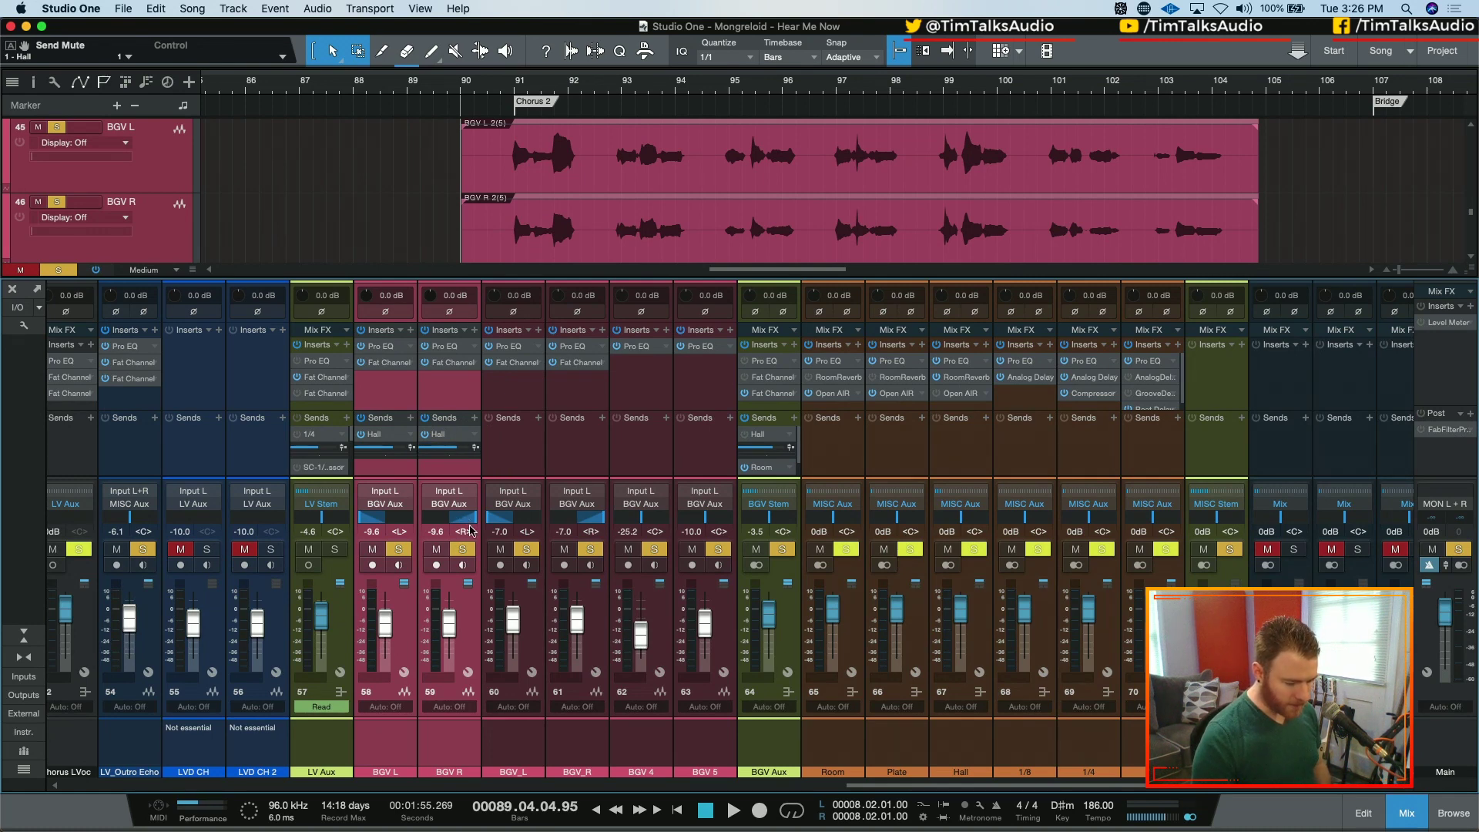
pyautogui.click(456, 466)
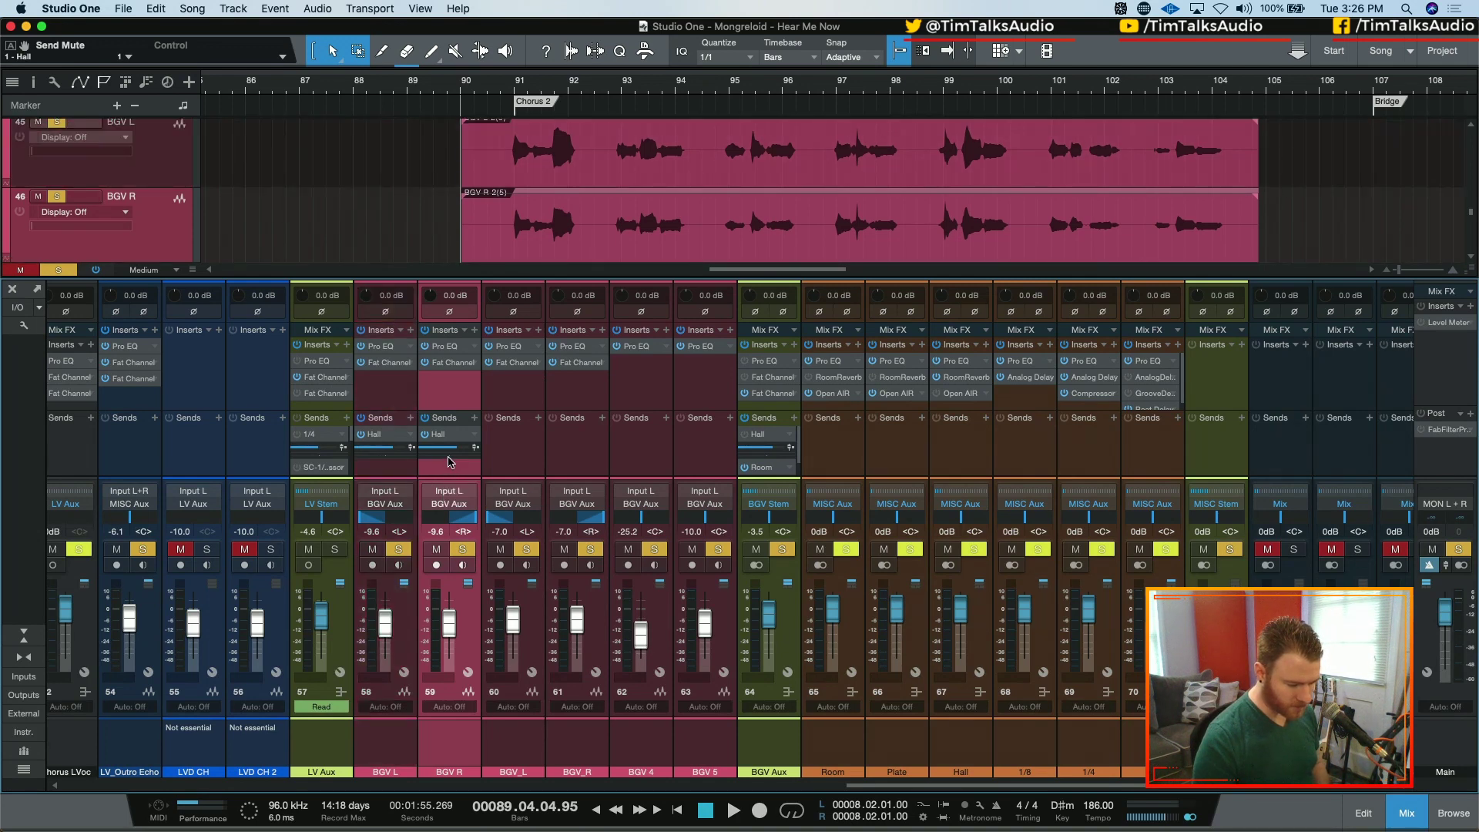
pyautogui.moveTo(451, 463)
pyautogui.mouseDown()
pyautogui.moveTo(425, 462)
pyautogui.moveTo(465, 455)
pyautogui.mouseUp()
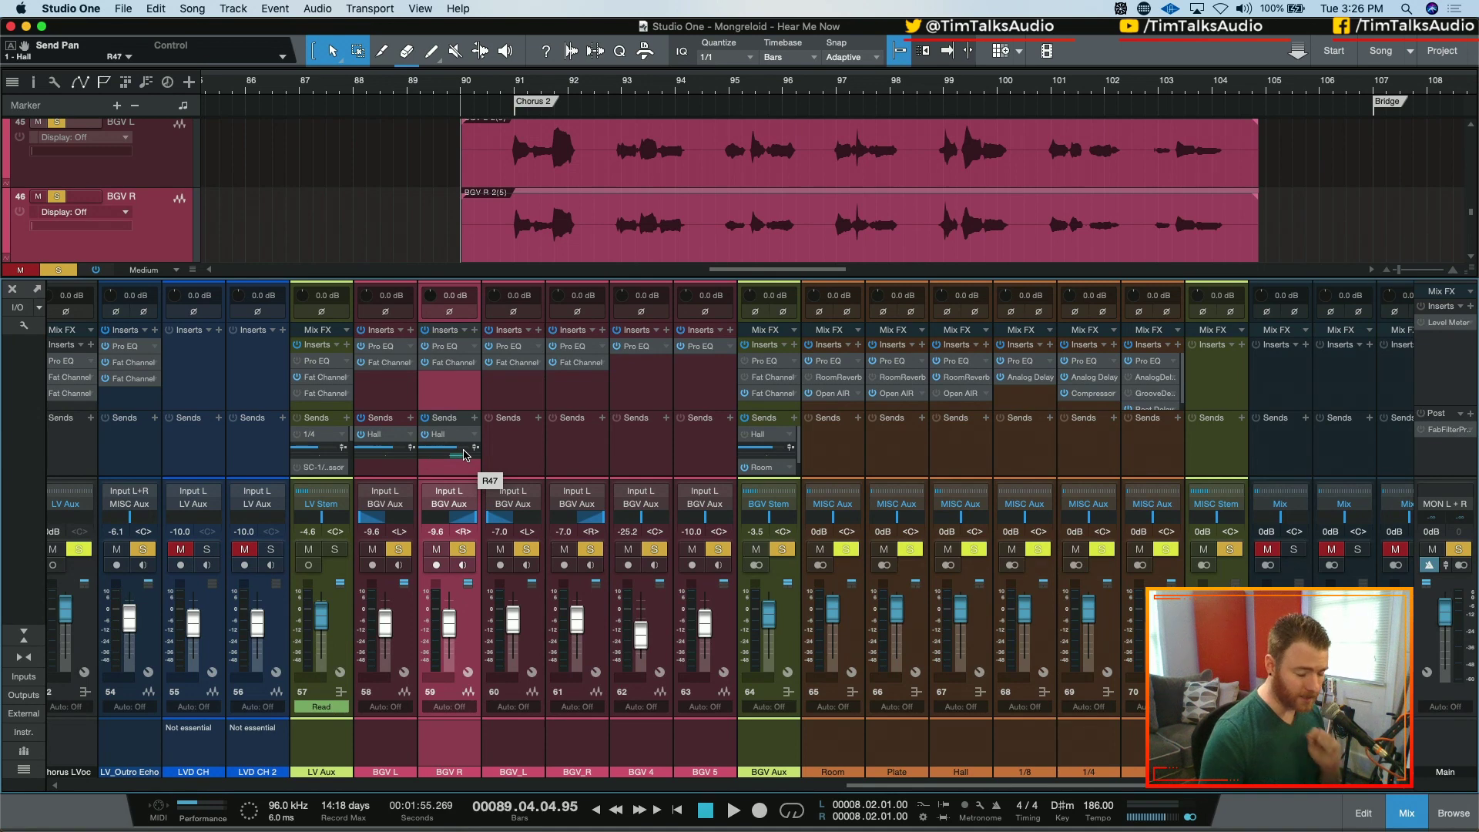
pyautogui.moveTo(465, 454); pyautogui.dragTo(30, 597)
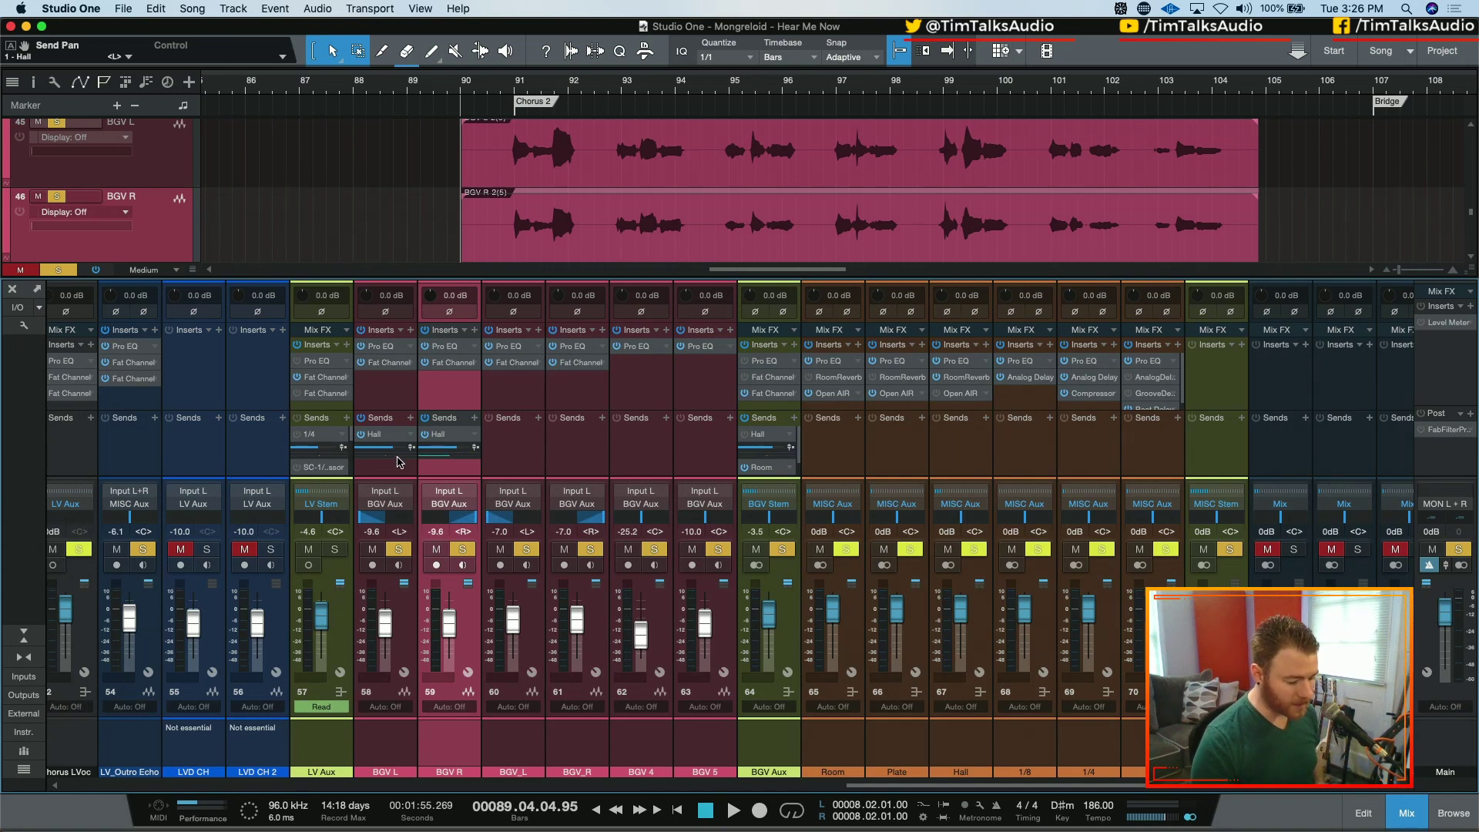
pyautogui.moveTo(394, 456); pyautogui.dragTo(772, 410)
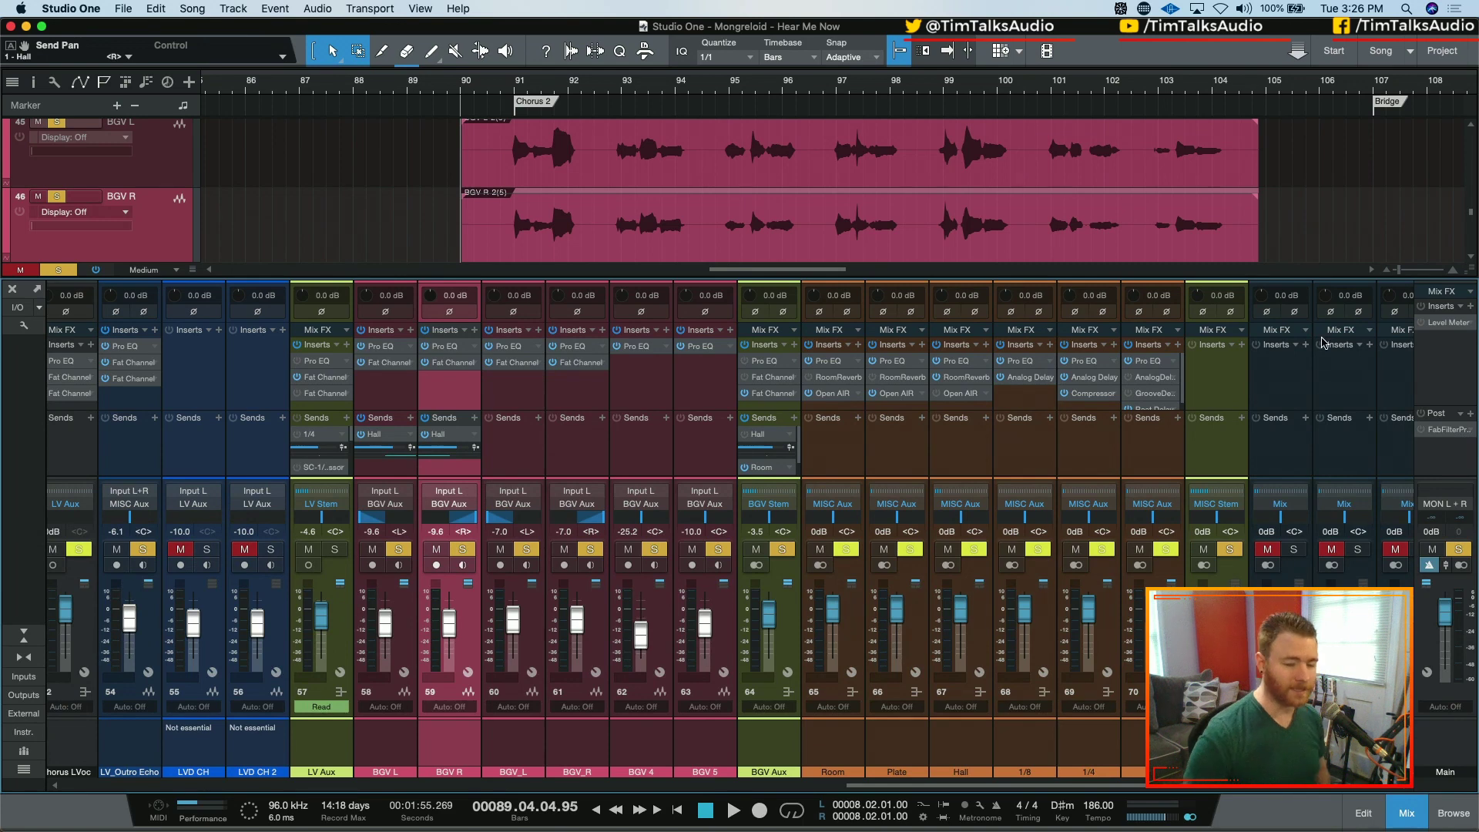
pyautogui.press('space')
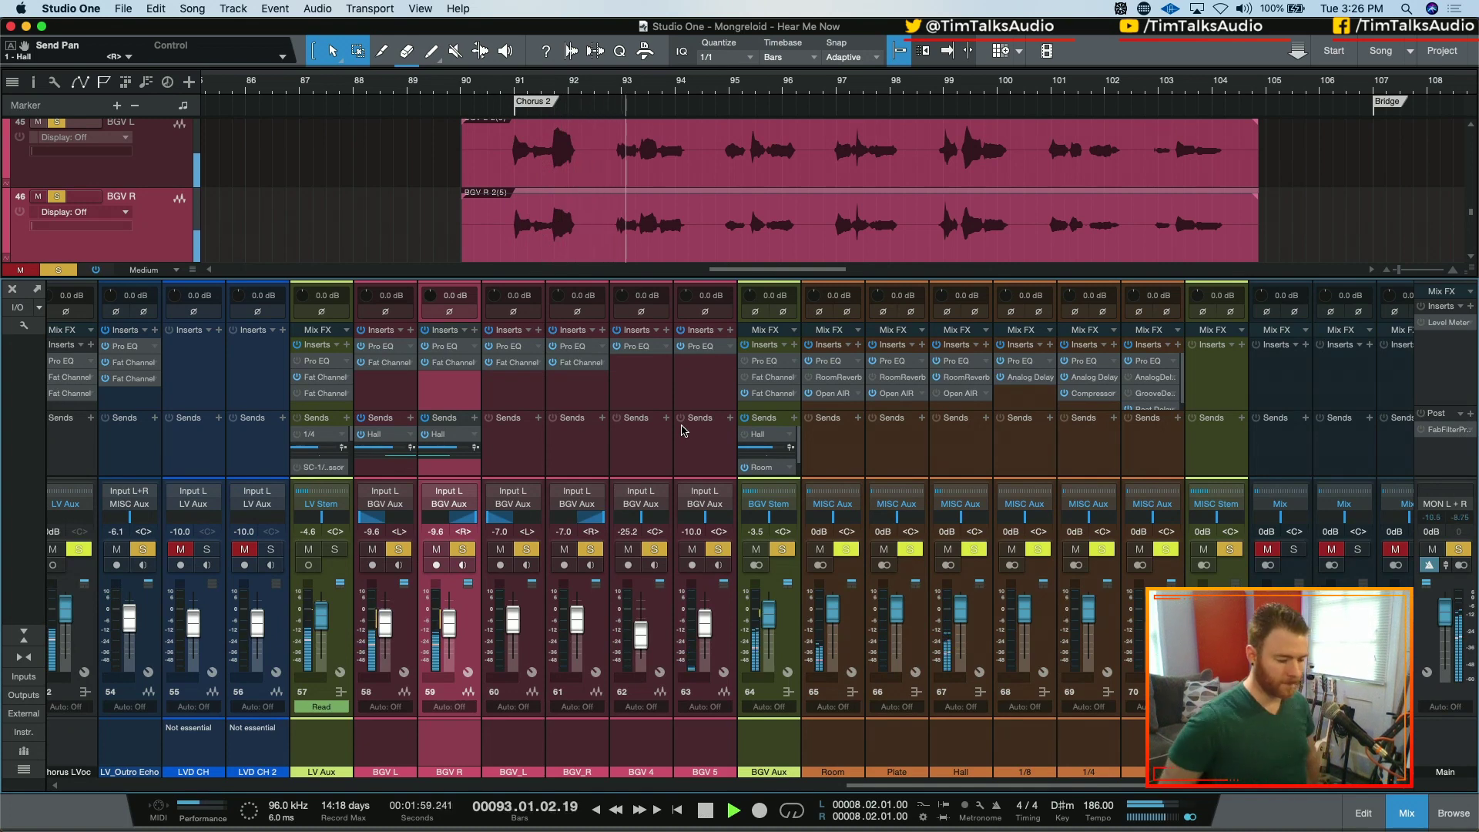
# - Reduce the Hall send pans to L75 on BGV R and R75 on BGV L, then stop playback
pyautogui.click(430, 461)
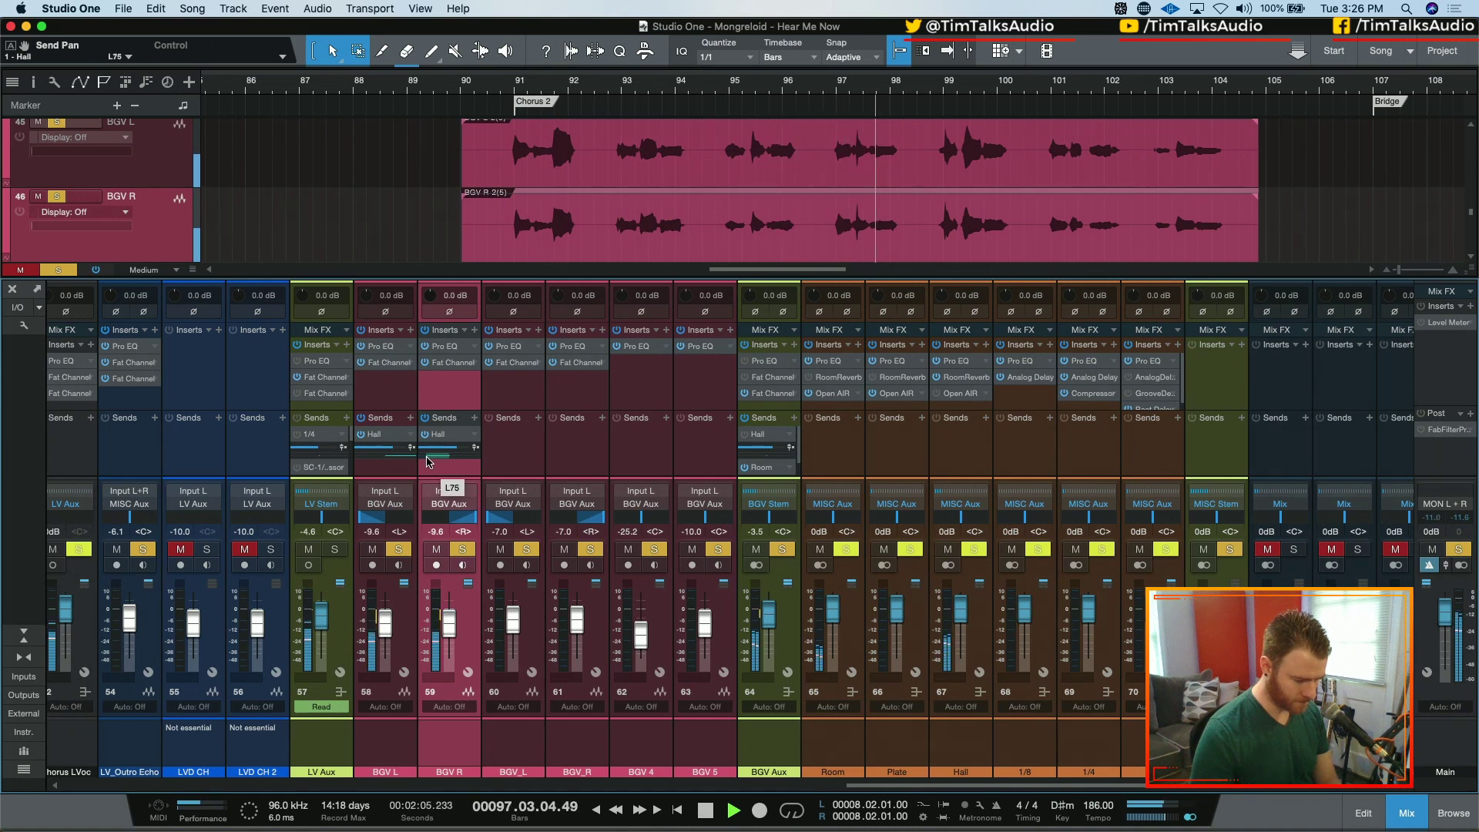
pyautogui.click(408, 466)
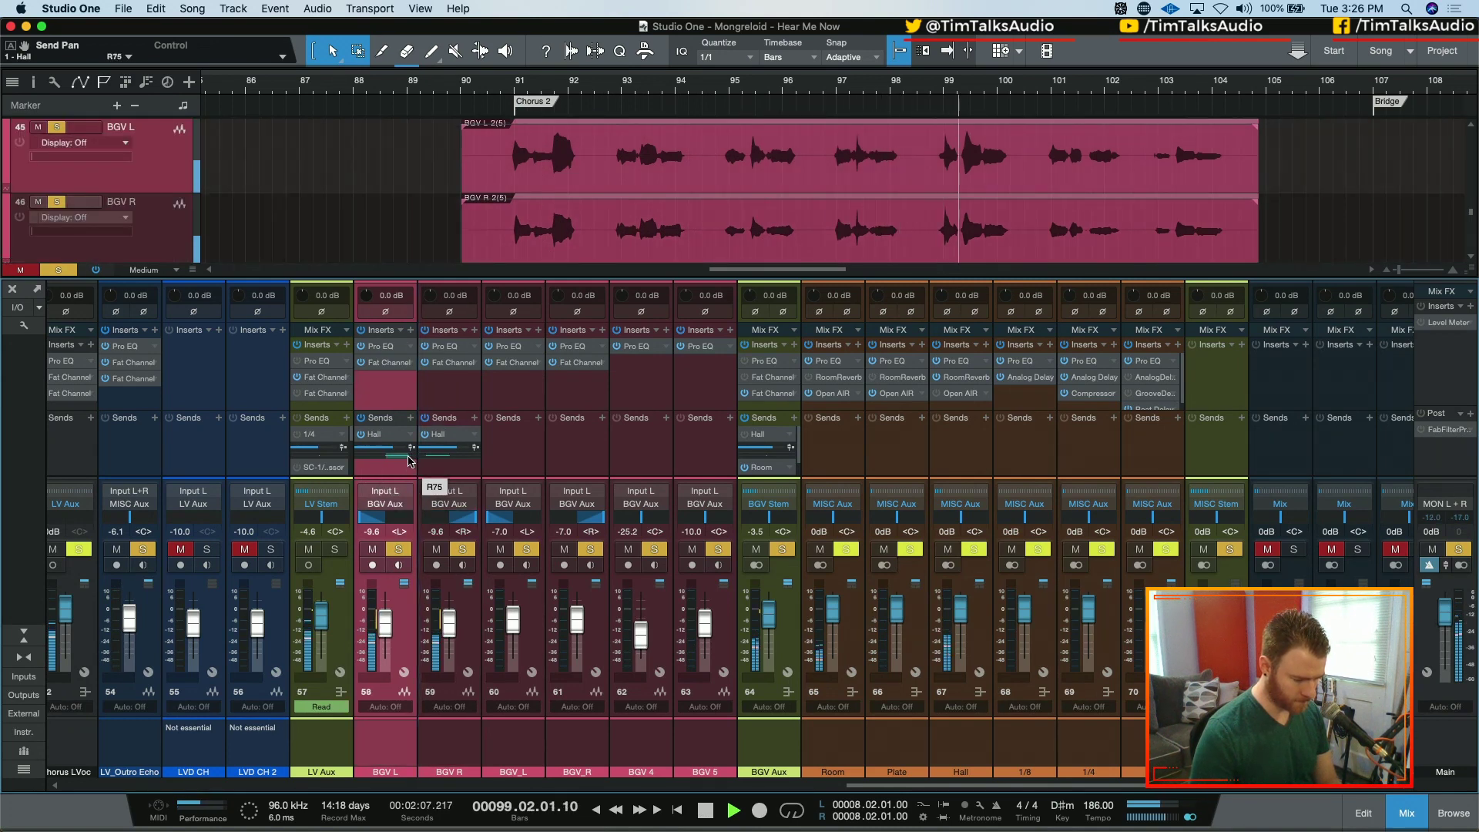
pyautogui.press('space')
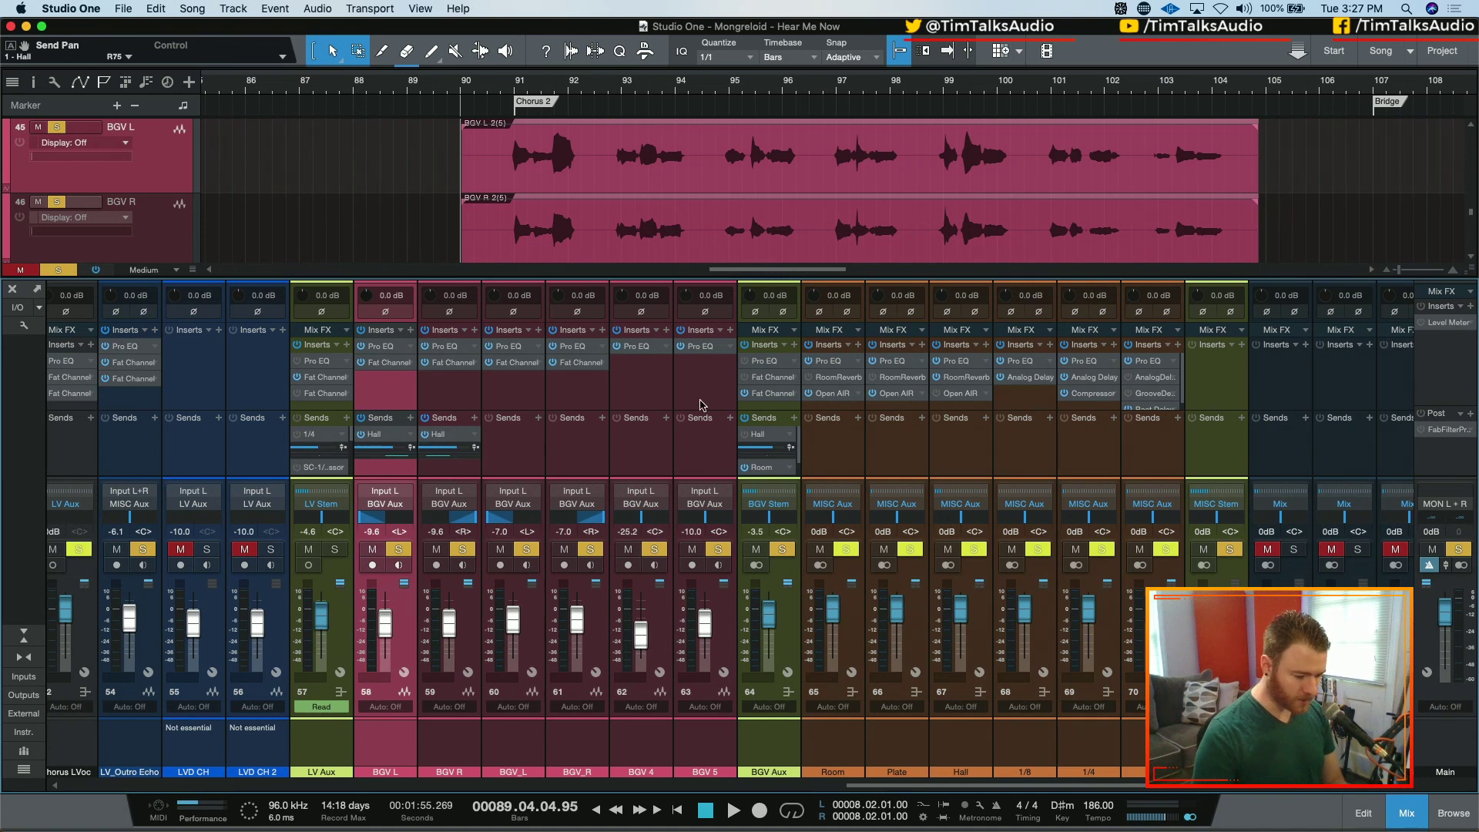
# - Compare BGV Aux's Hall send with the panned BGV L and BGV R Hall sends by alternating them during playback from bar 90
pyautogui.keyDown('shift'); pyautogui.click(455, 474); pyautogui.keyUp('shift')
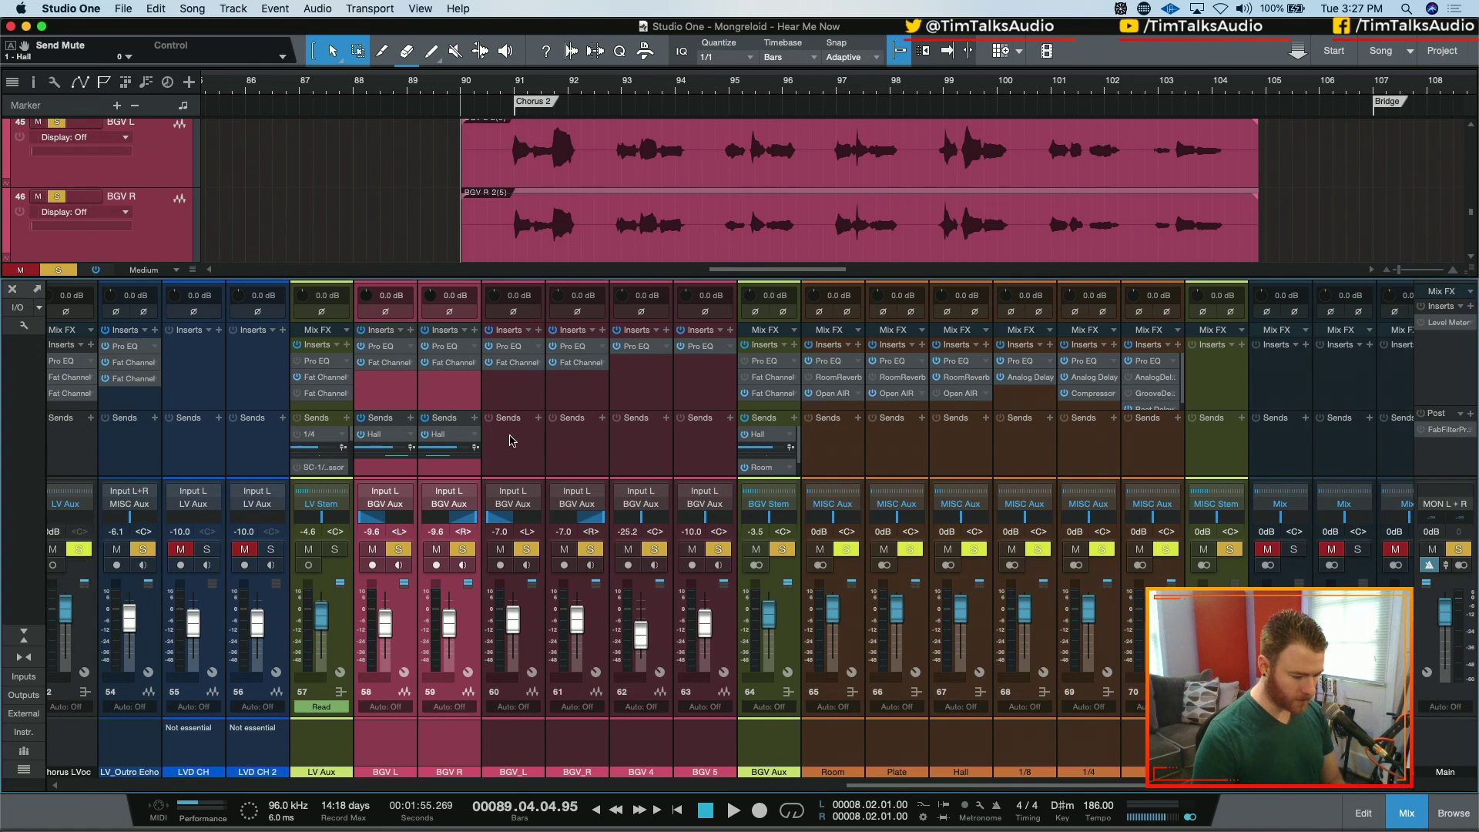
pyautogui.click(425, 436)
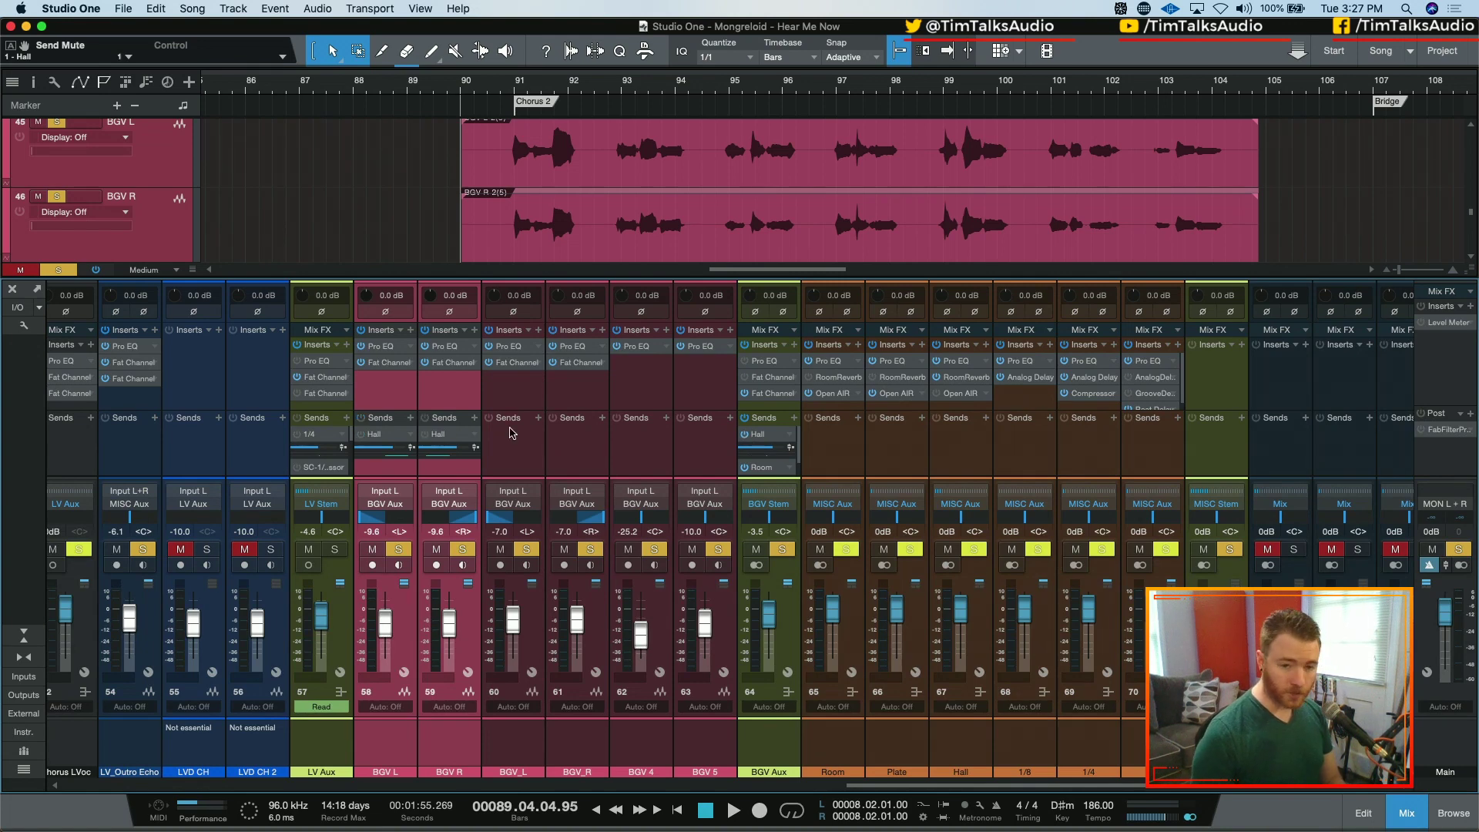
pyautogui.press('space')
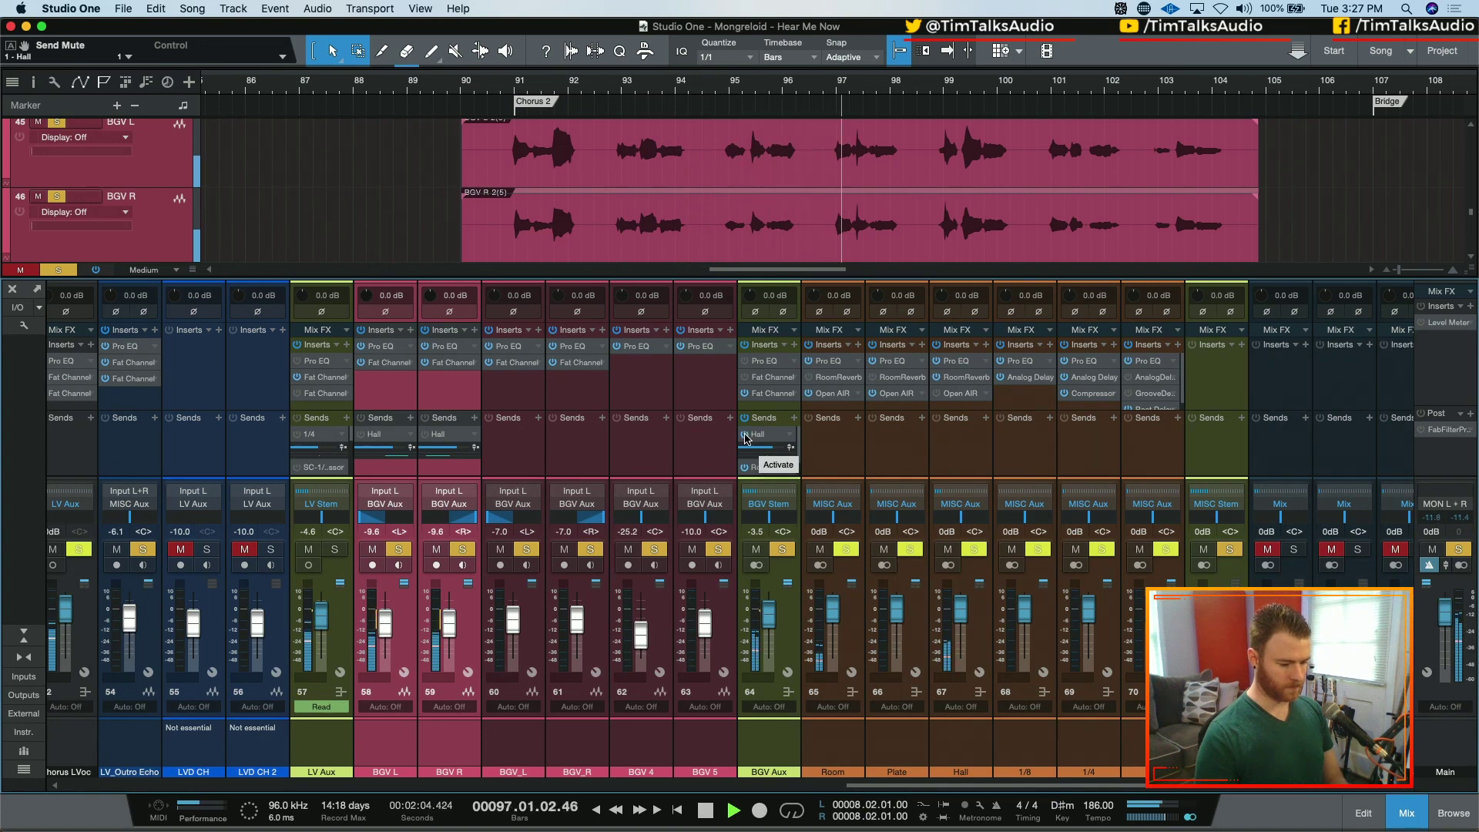
pyautogui.press('space')
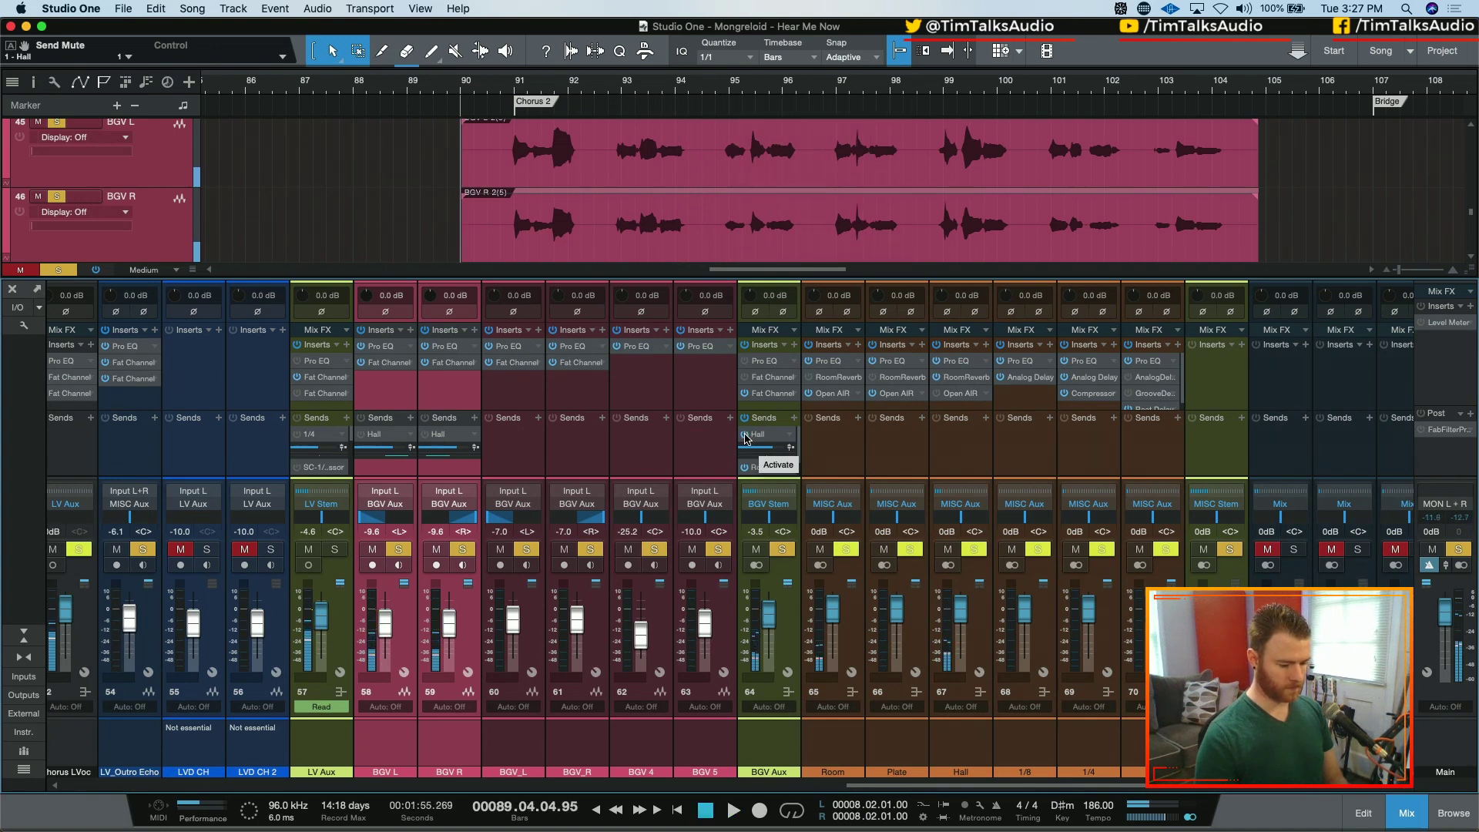
pyautogui.click(744, 436)
pyautogui.click(426, 434)
pyautogui.press('space')
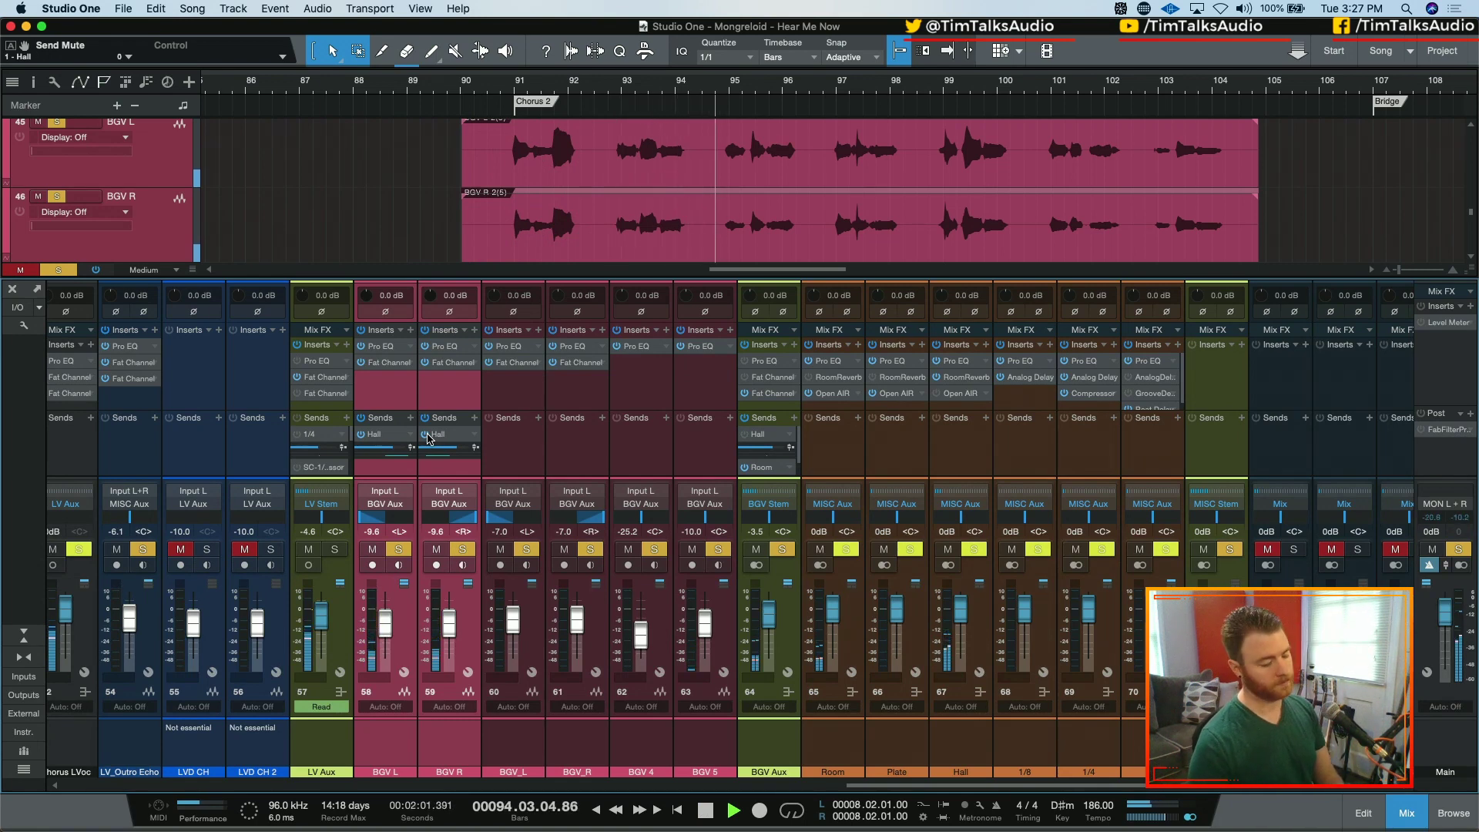
# - Clear all solos, add a Compressor to the Hall channel with a threshold of -29.84 dB, and replay from bar 90
pyautogui.press('super+shift+s')
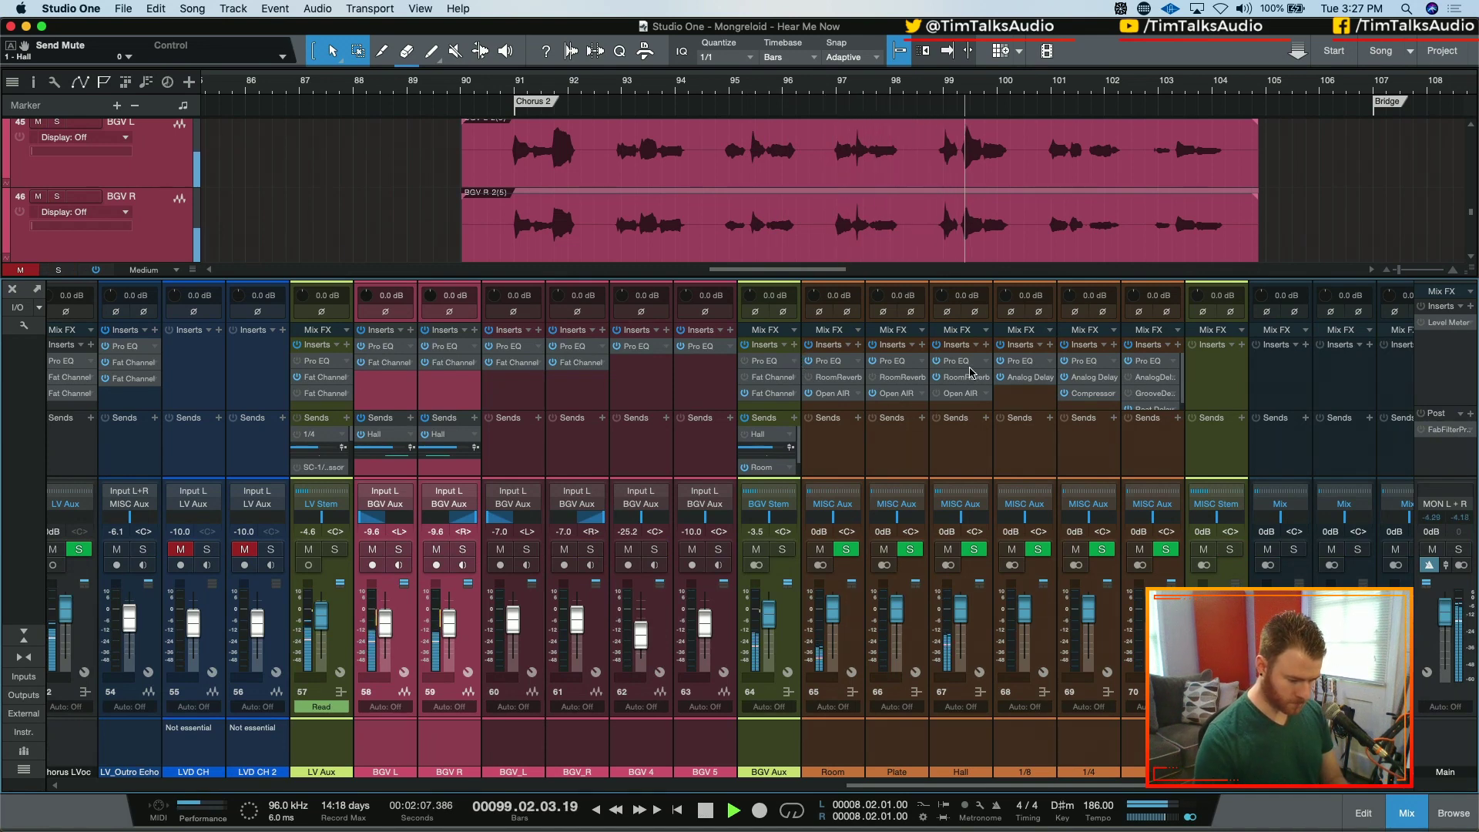
pyautogui.click(987, 345)
pyautogui.write('compr')
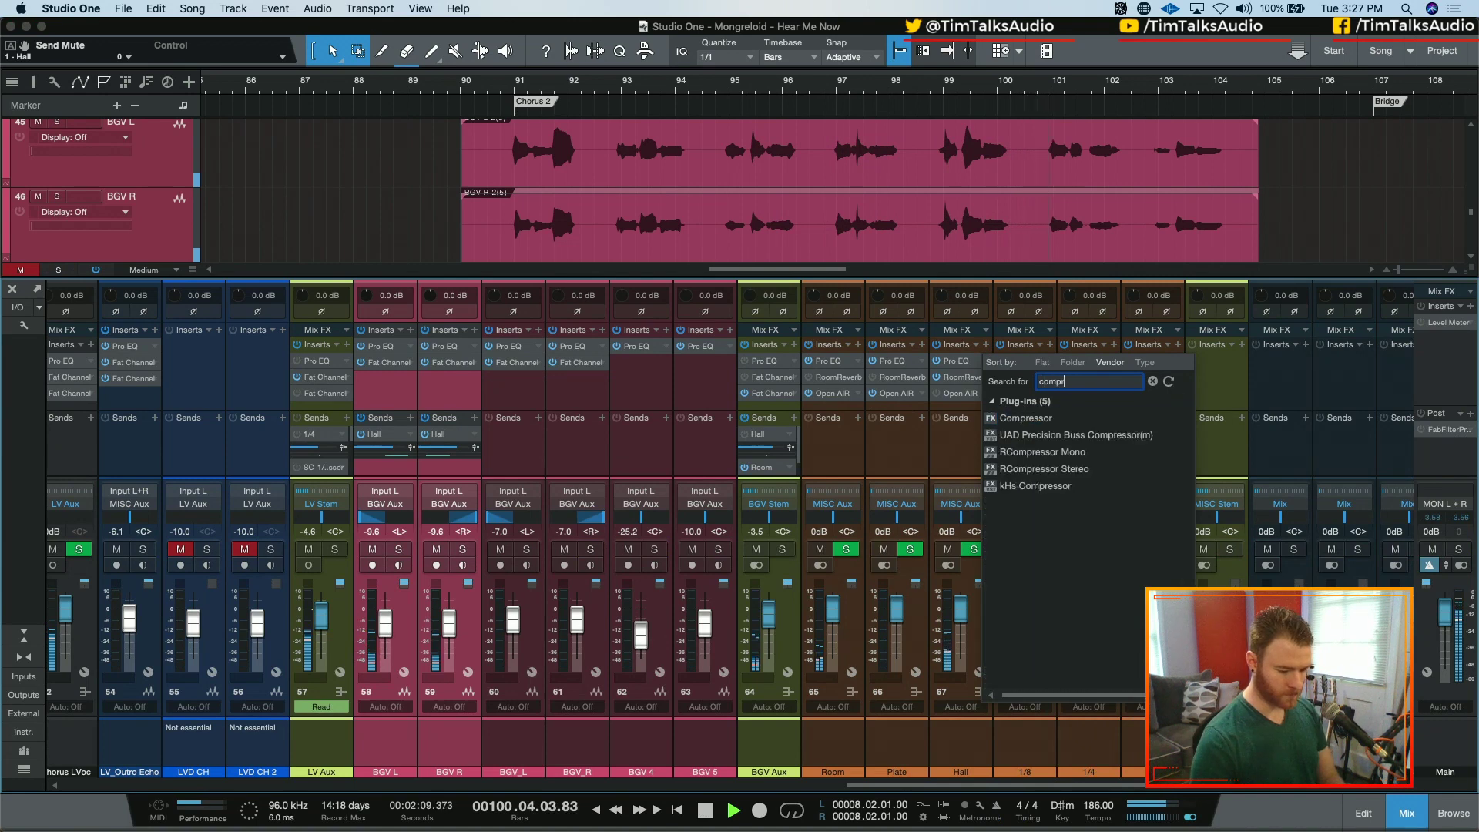
pyautogui.press('Return')
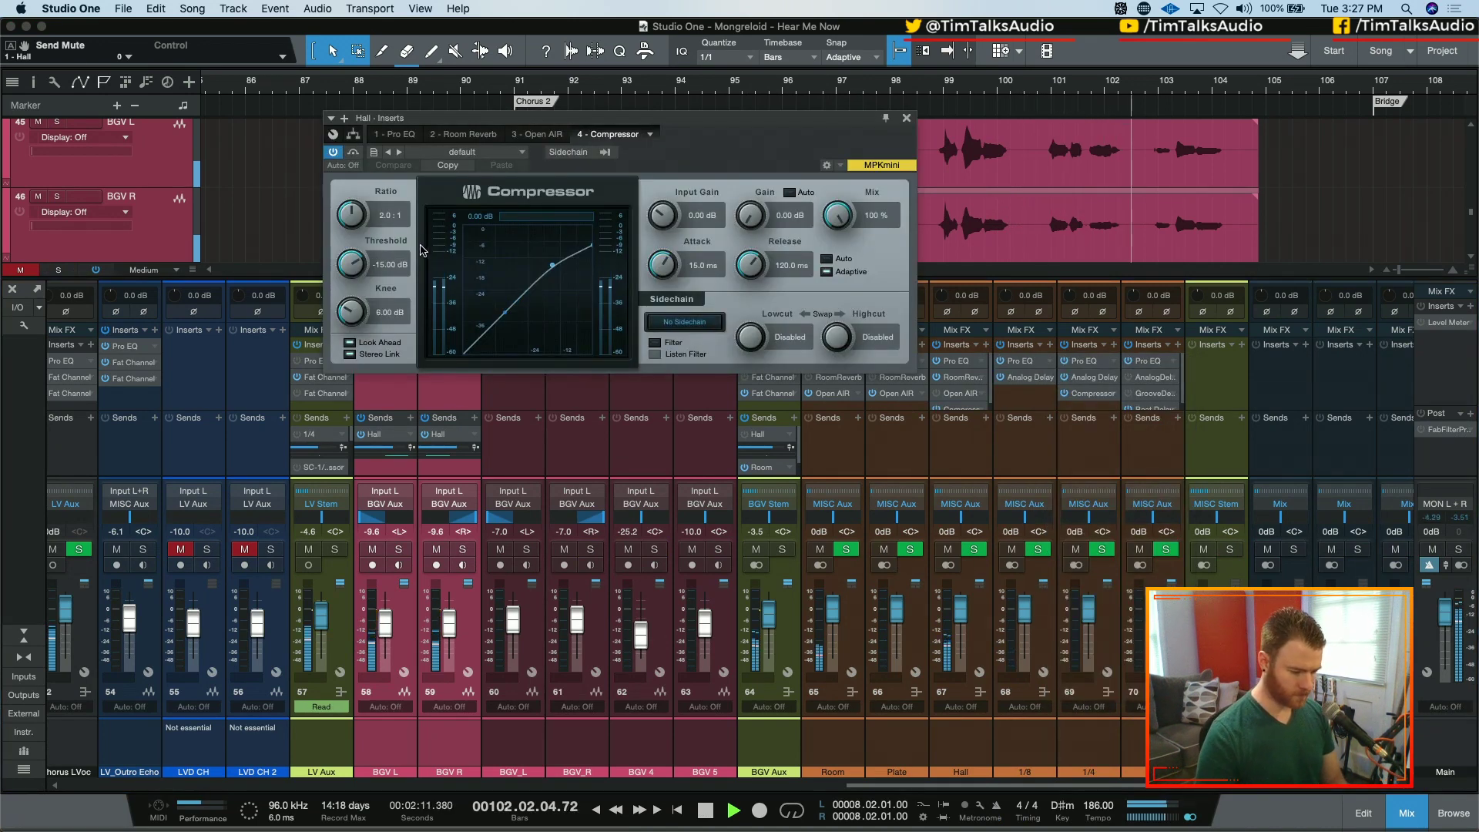
pyautogui.moveTo(352, 264); pyautogui.dragTo(344, 324)
pyautogui.press('space')
pyautogui.press('space')
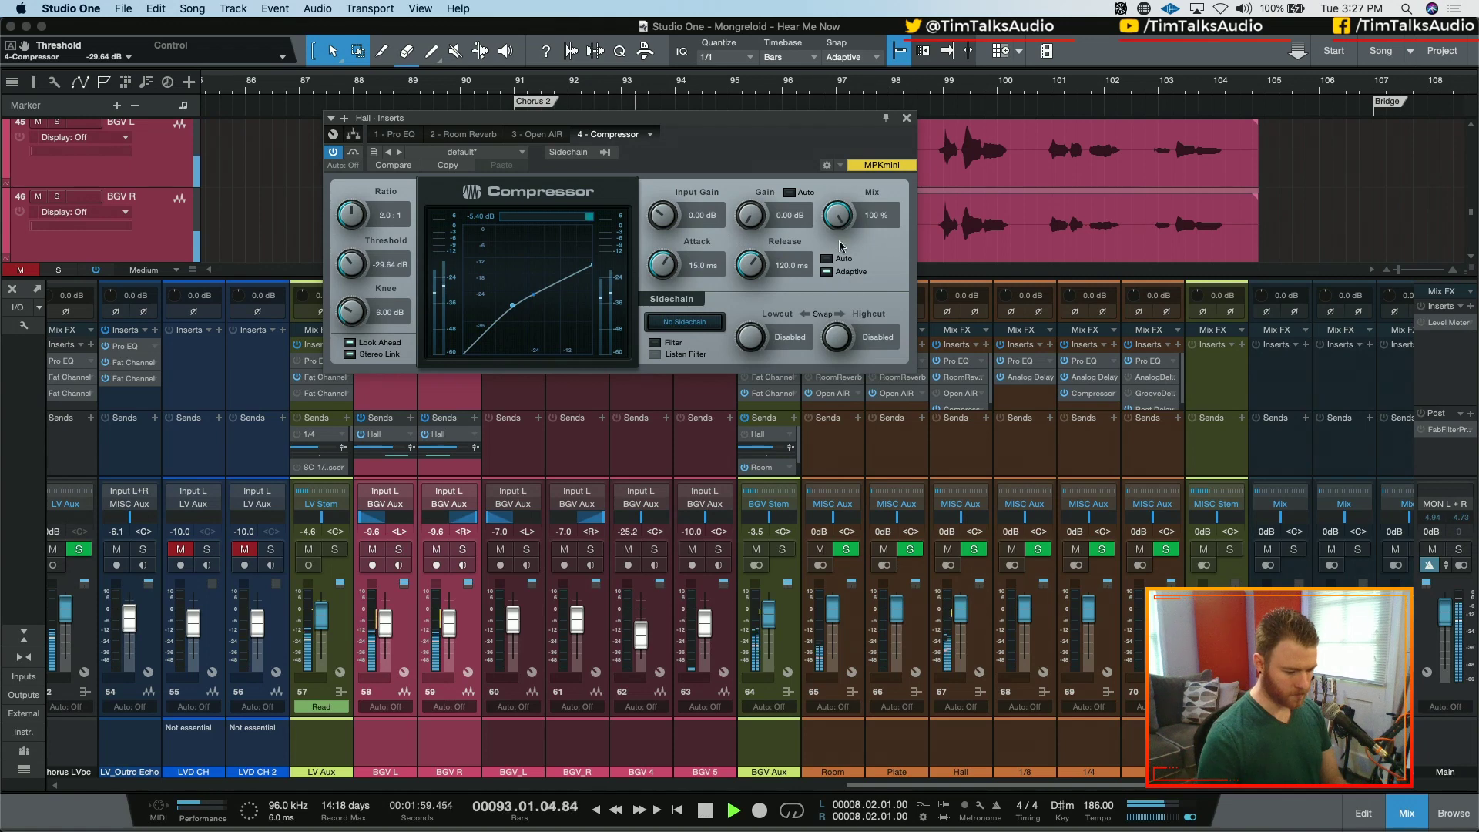
# - Solo BGV Aux and MISC Stem, compare the Hall Compressor bypassed and active, then close it and clear the solos
pyautogui.click(791, 550)
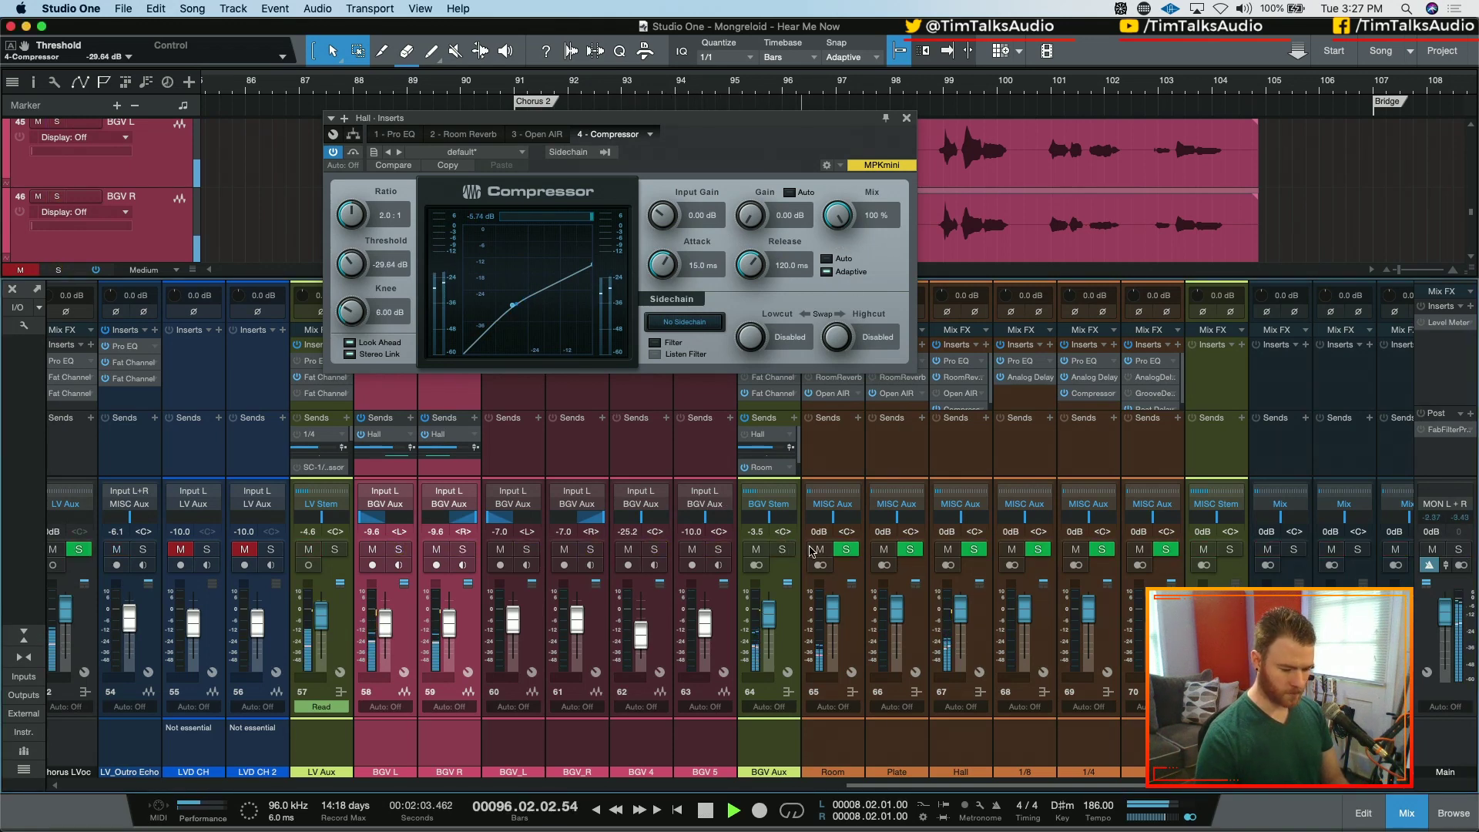
pyautogui.click(1229, 550)
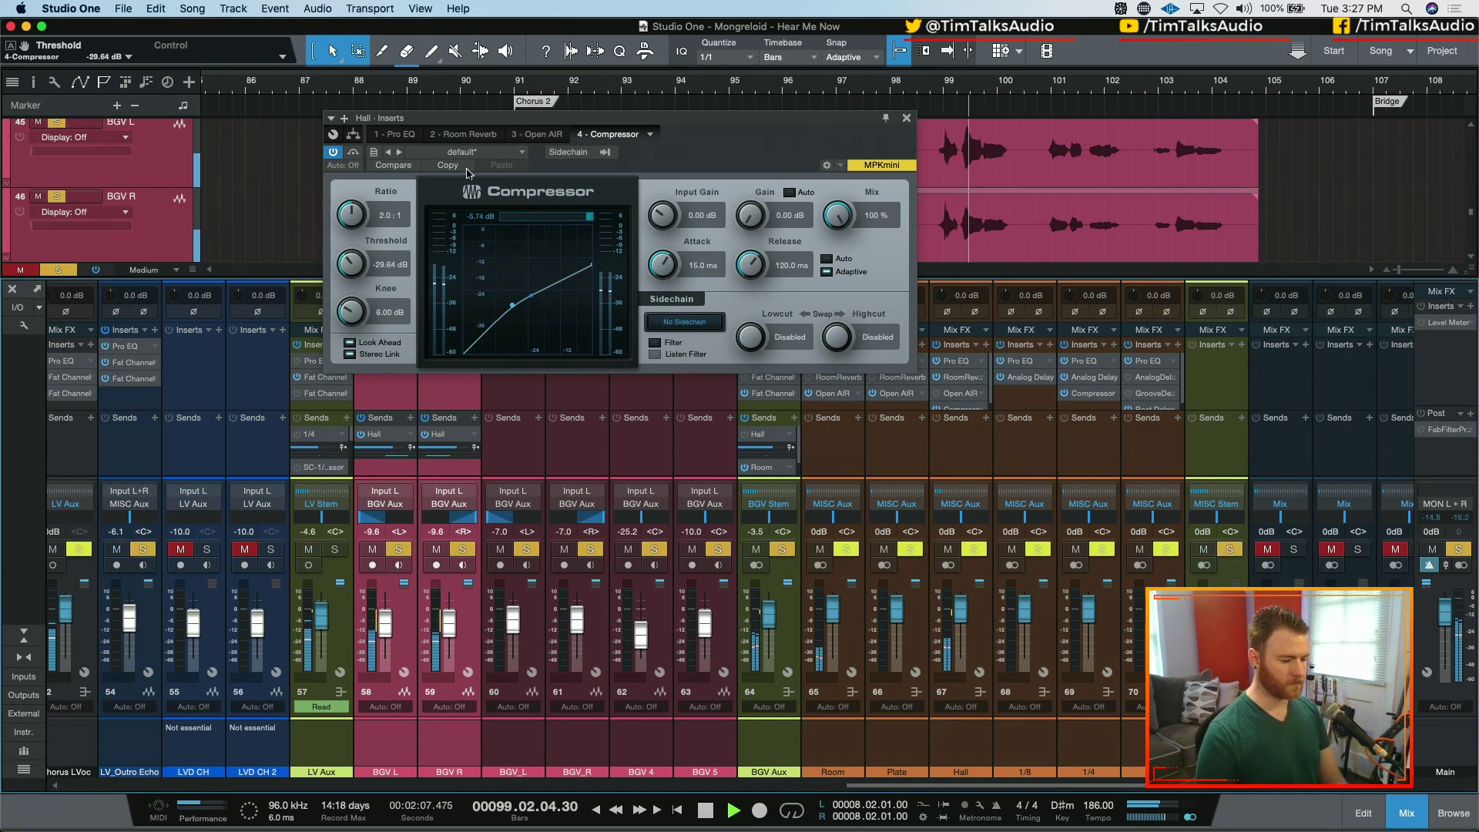
pyautogui.click(333, 152)
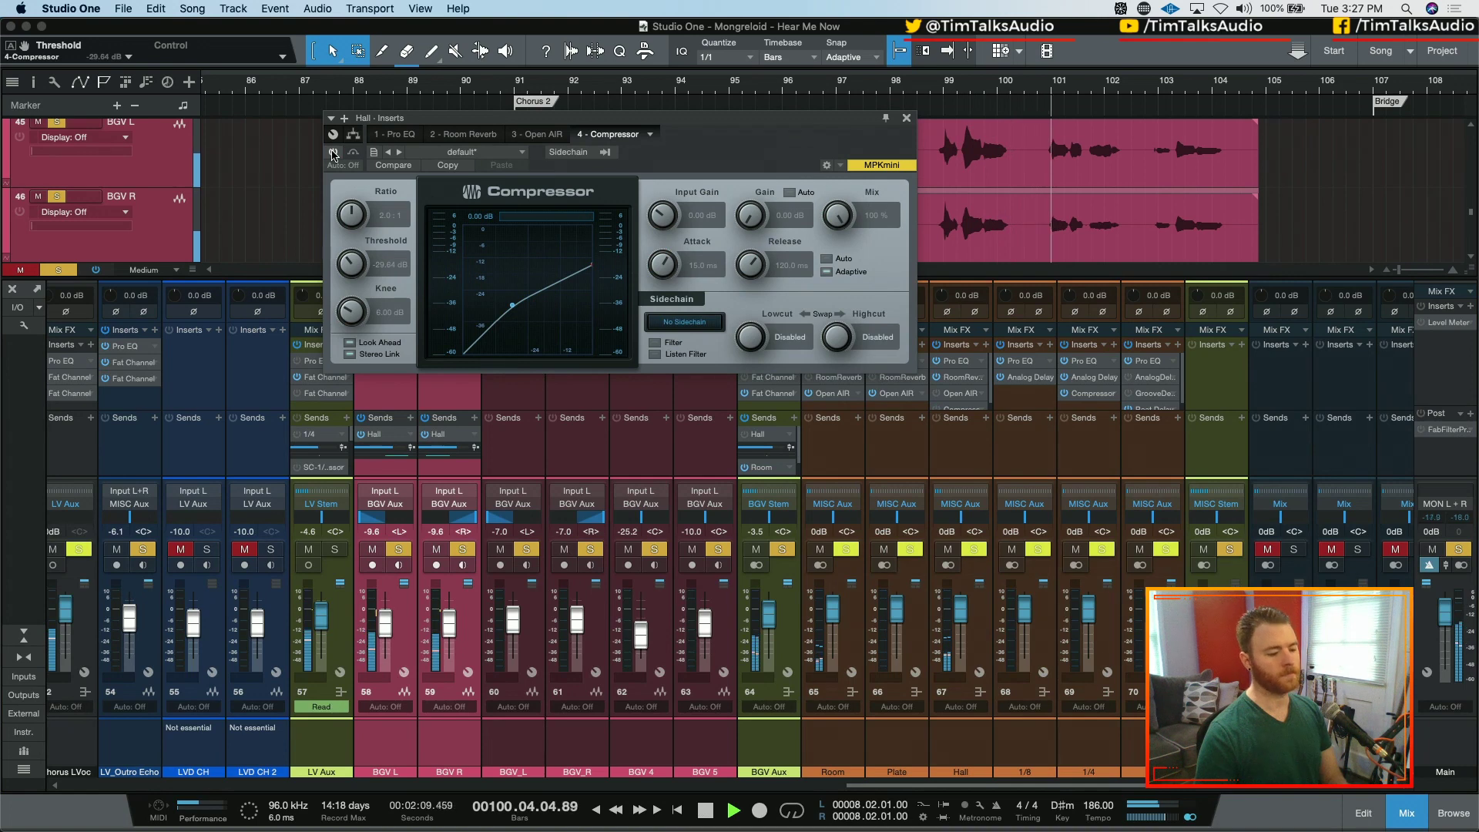
pyautogui.click(333, 152)
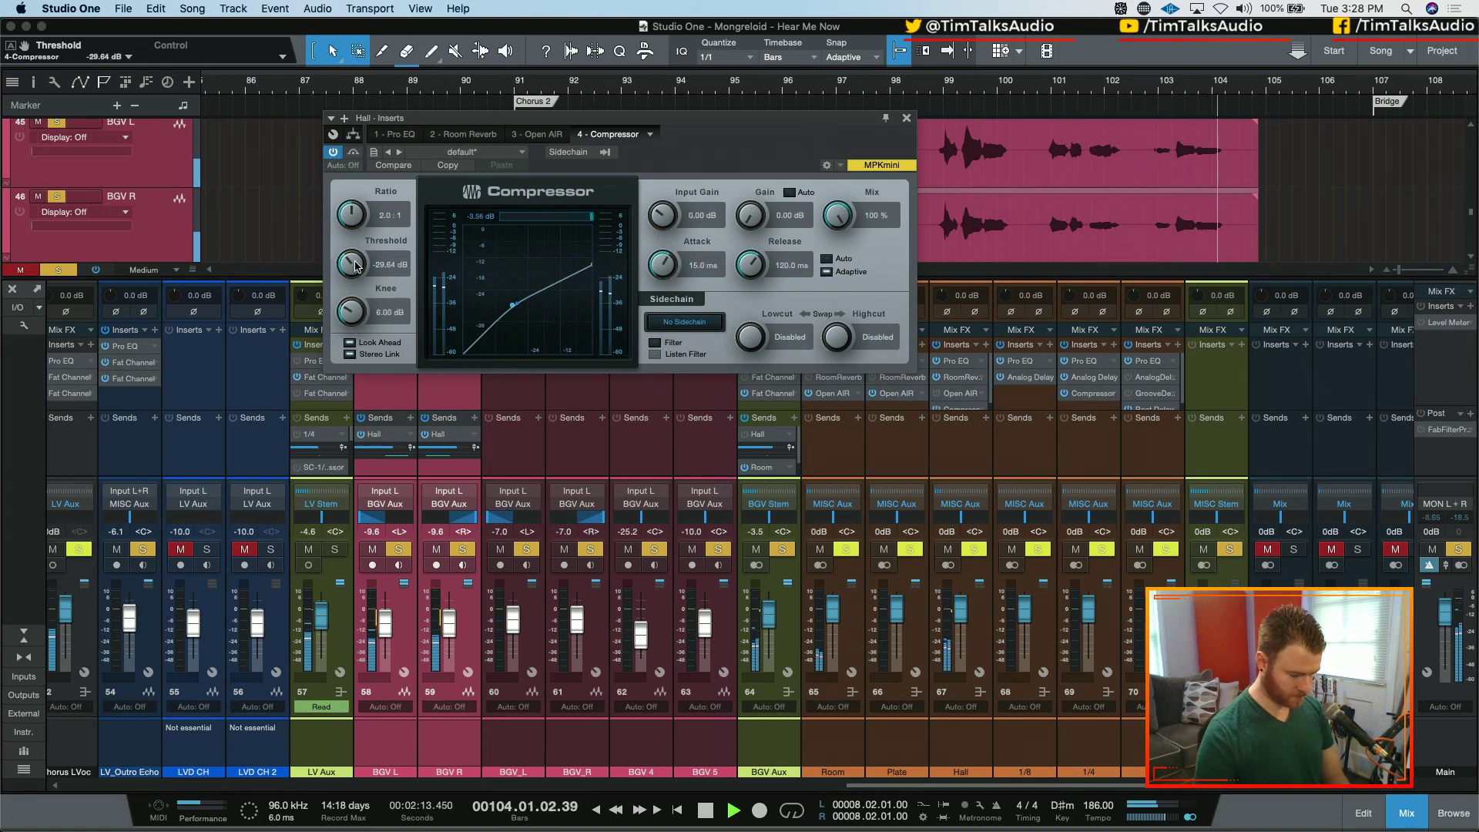
pyautogui.press('space')
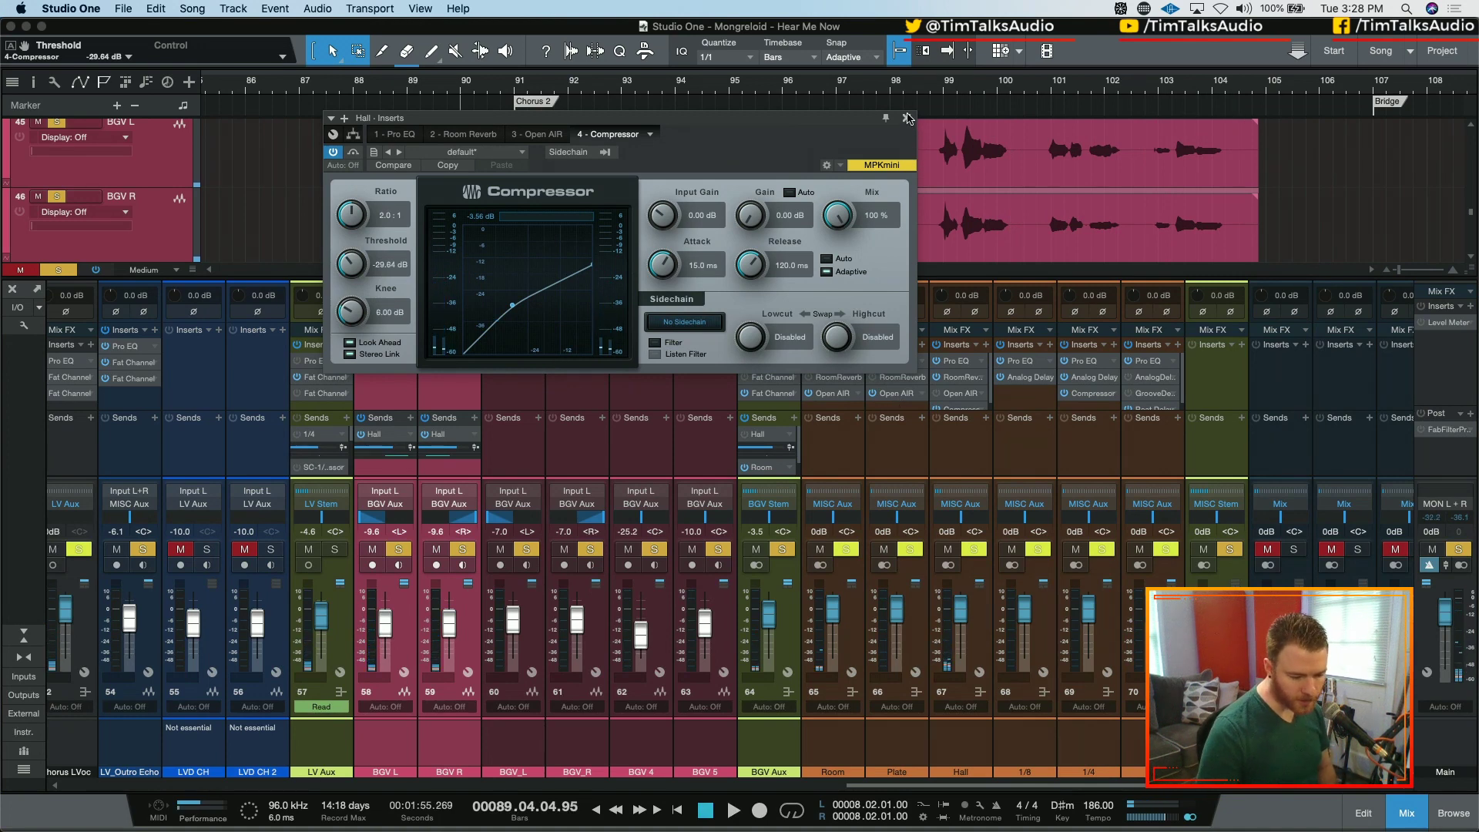
pyautogui.click(907, 118)
pyautogui.hotkey('shift', 's')
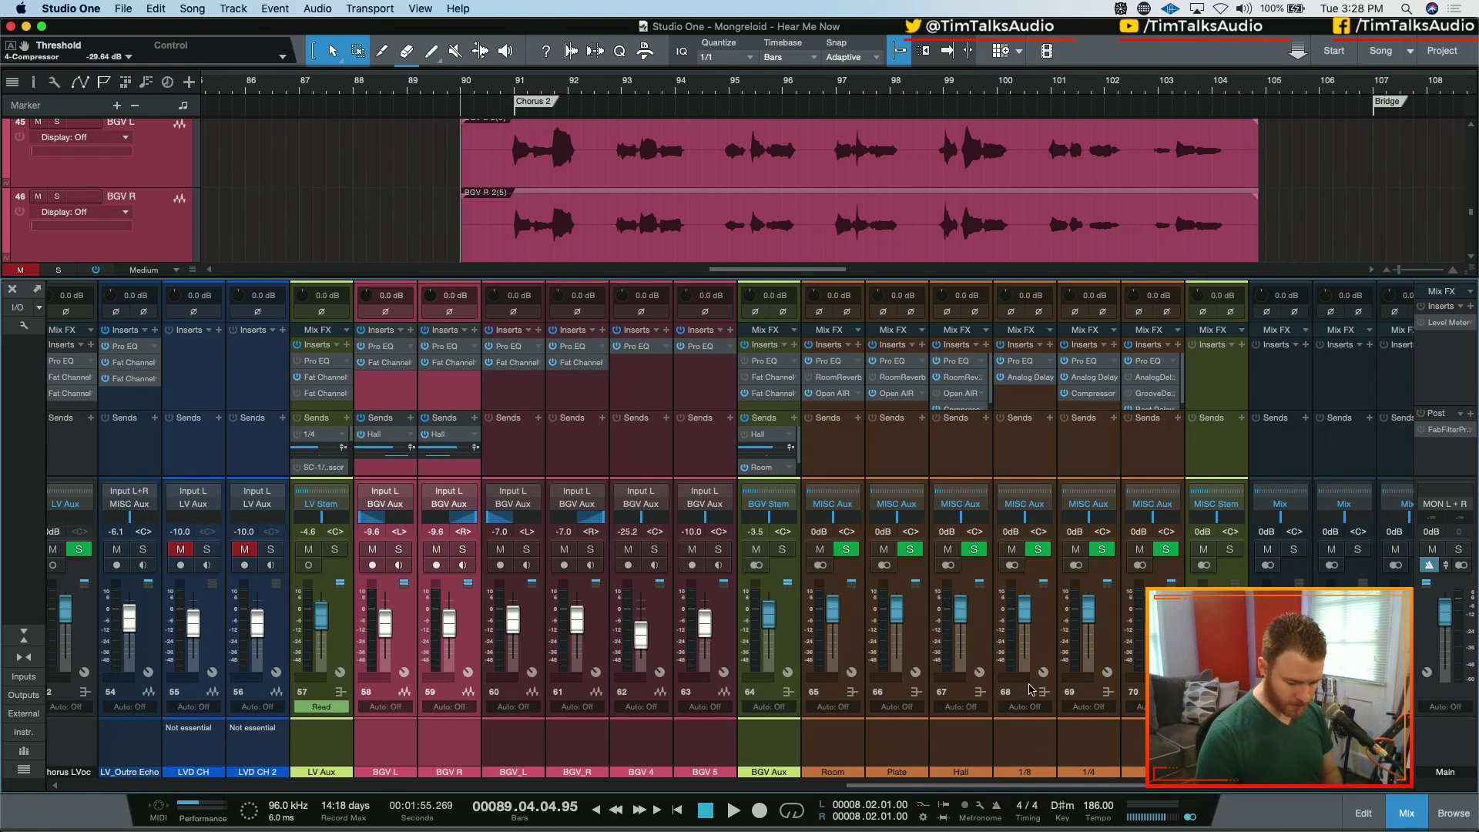
# - Route the outputs of the 1/8, 1/4 and 1/2 delay channels to the Room channel
pyautogui.click(1109, 468)
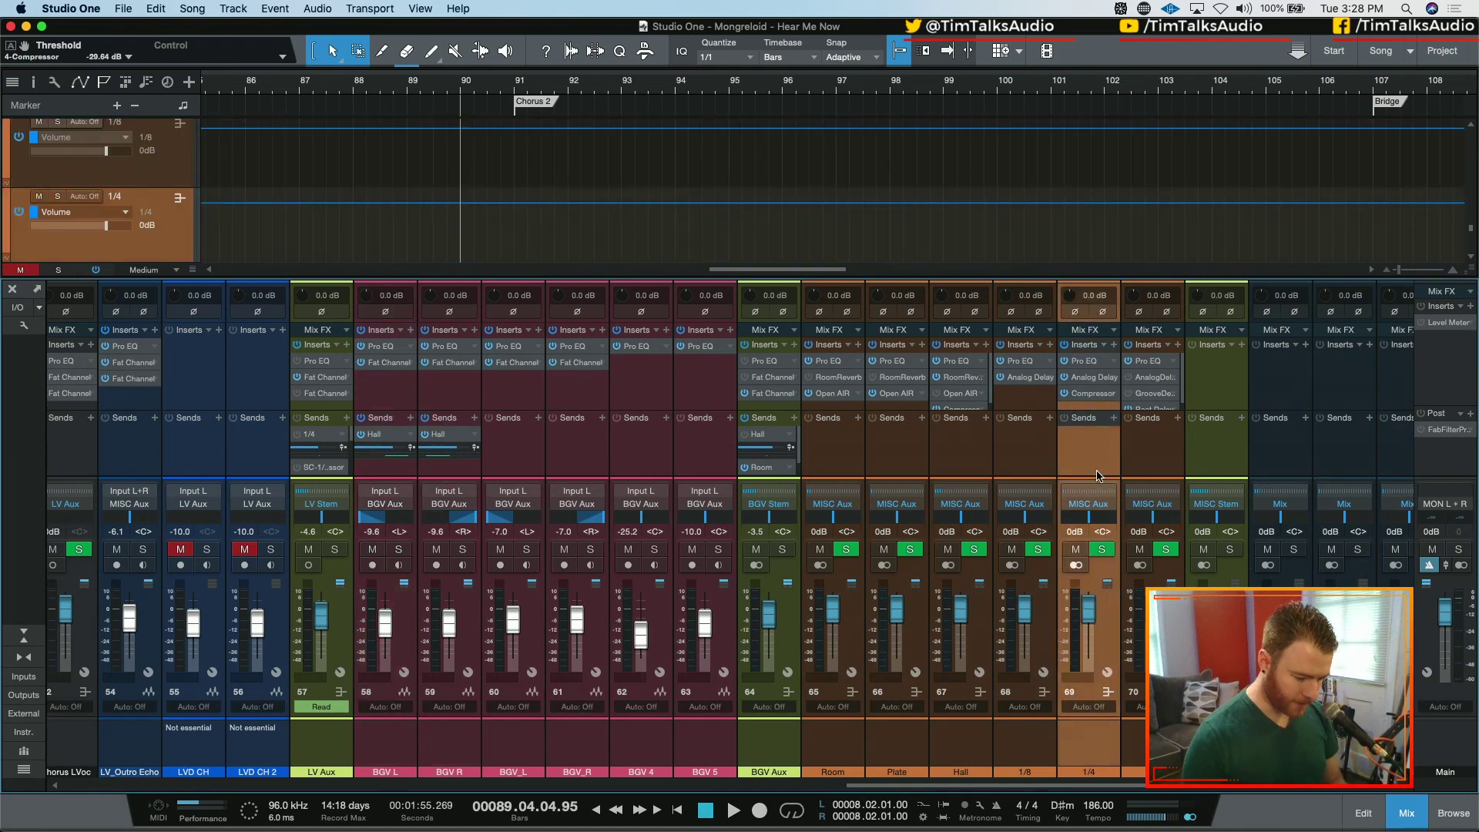
pyautogui.keyDown('shift'); pyautogui.click(1048, 745); pyautogui.keyUp('shift')
pyautogui.keyDown('shift'); pyautogui.click(1163, 743); pyautogui.keyUp('shift')
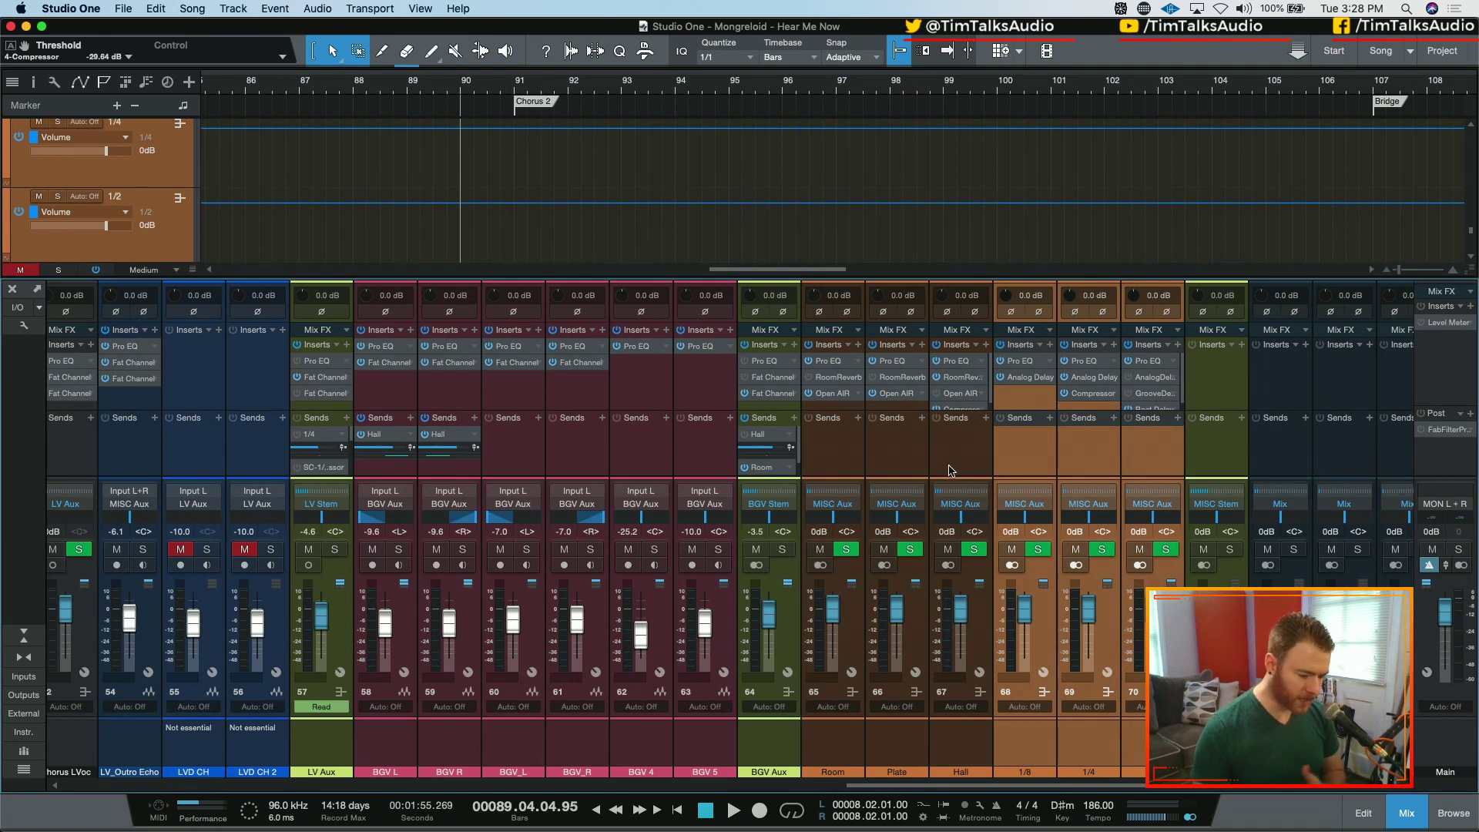
pyautogui.click(1039, 506)
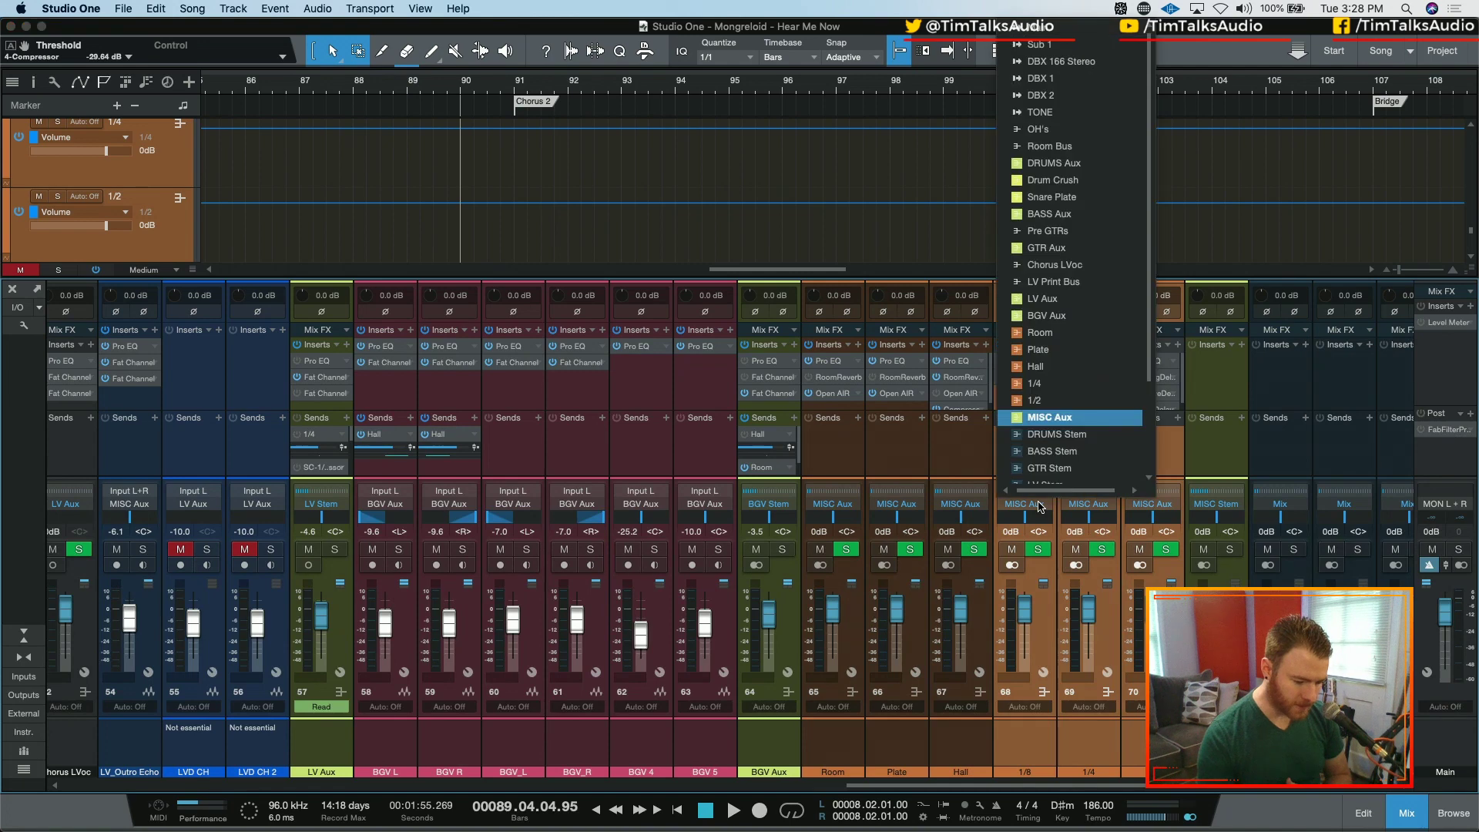
pyautogui.click(1056, 324)
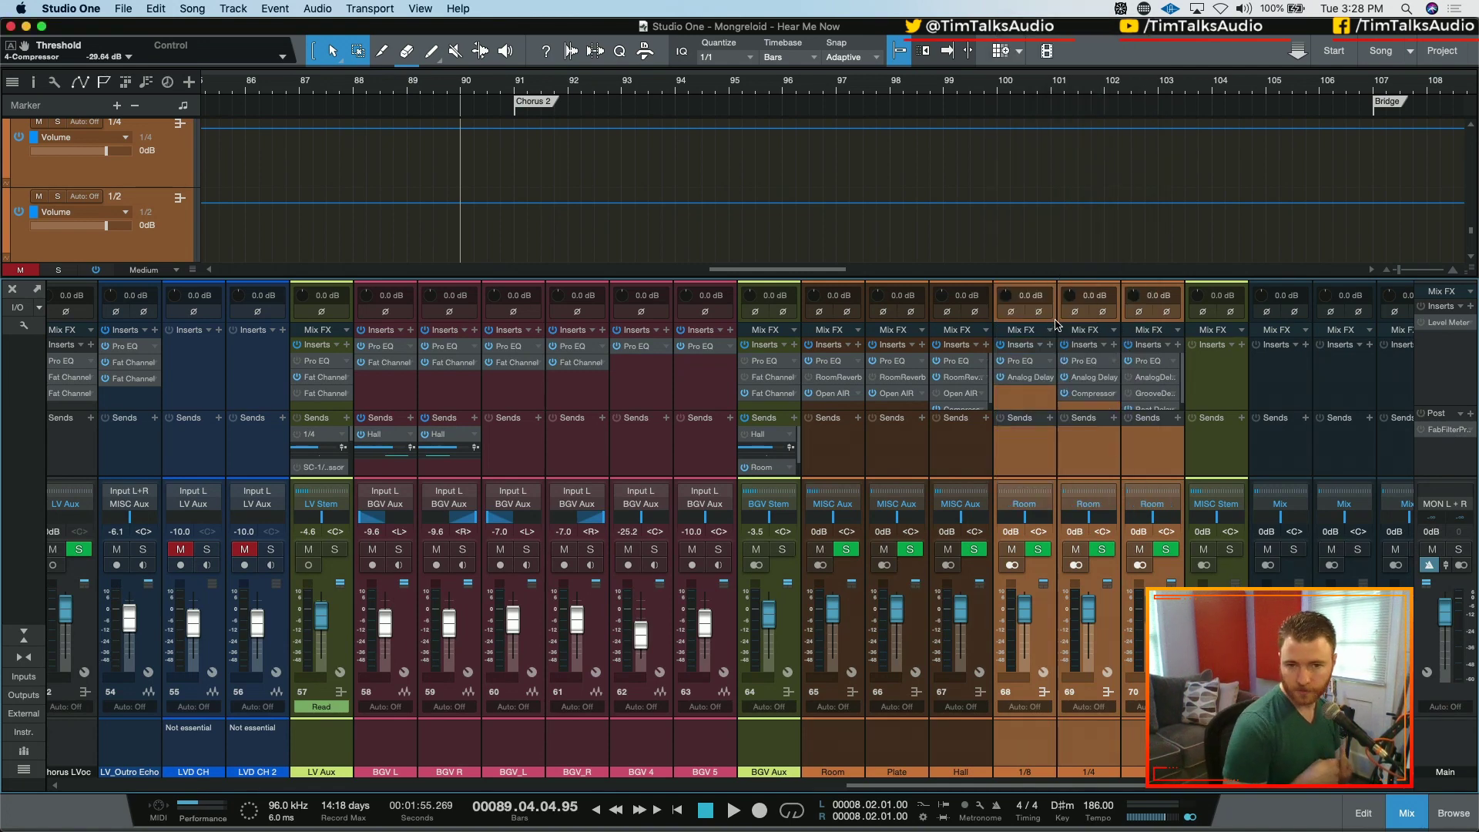
# - Play the full mix from bar 90 to hear the rerouted delays and check LV Aux's Room and Plate sends
pyautogui.press('space')
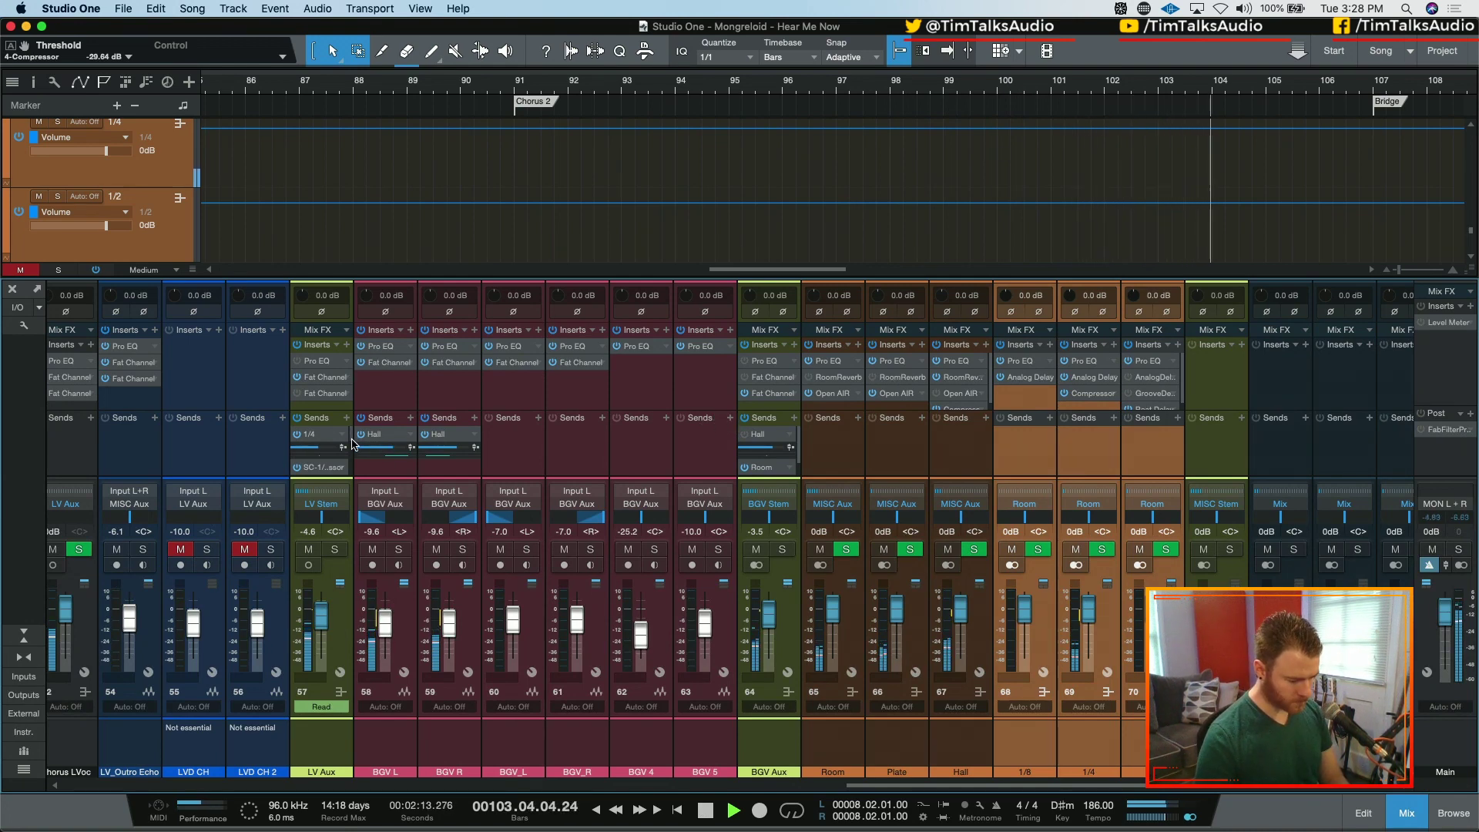
pyautogui.scroll(-3, 353, 443)
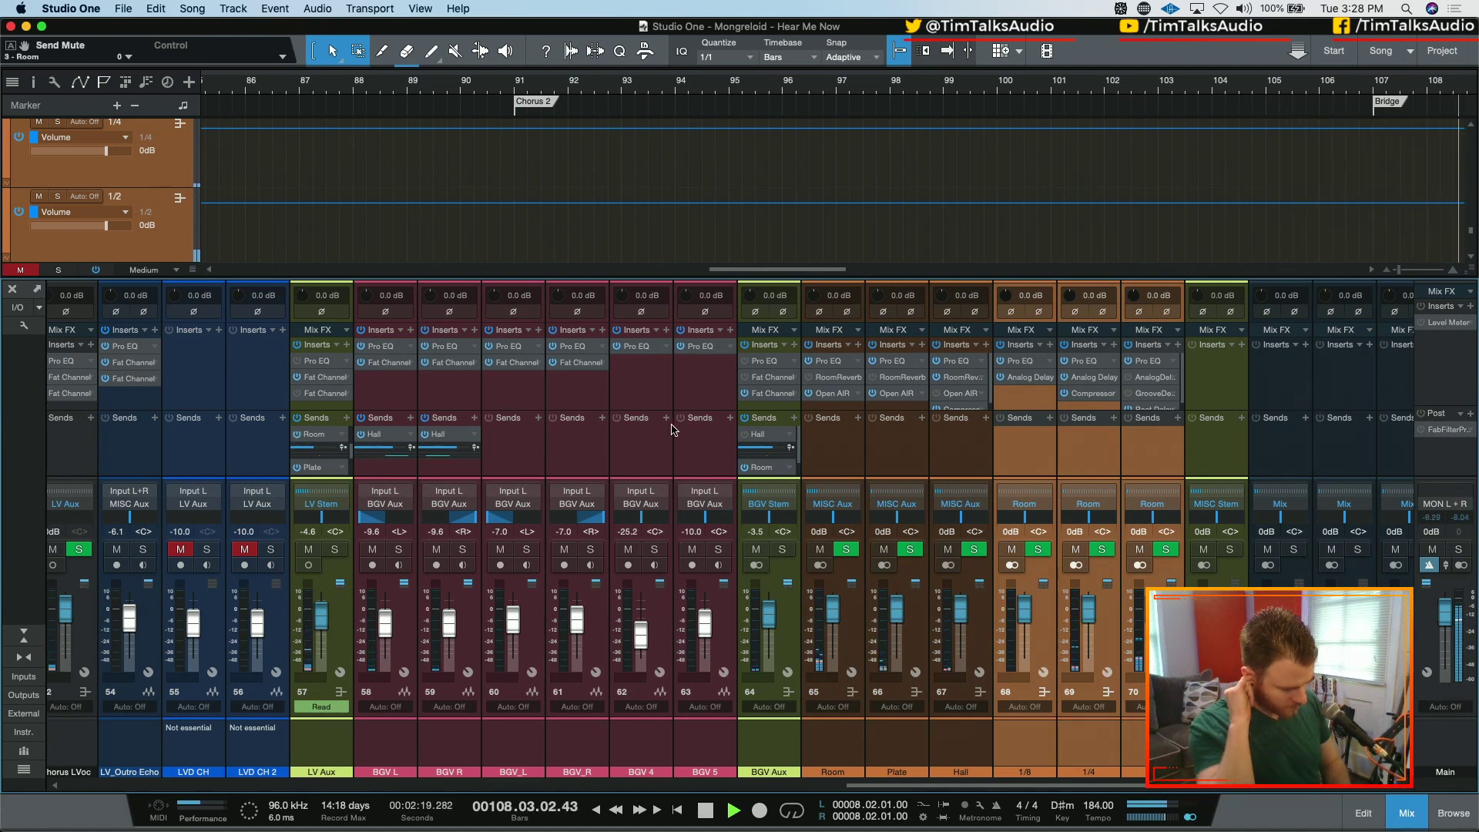
pyautogui.press('space')
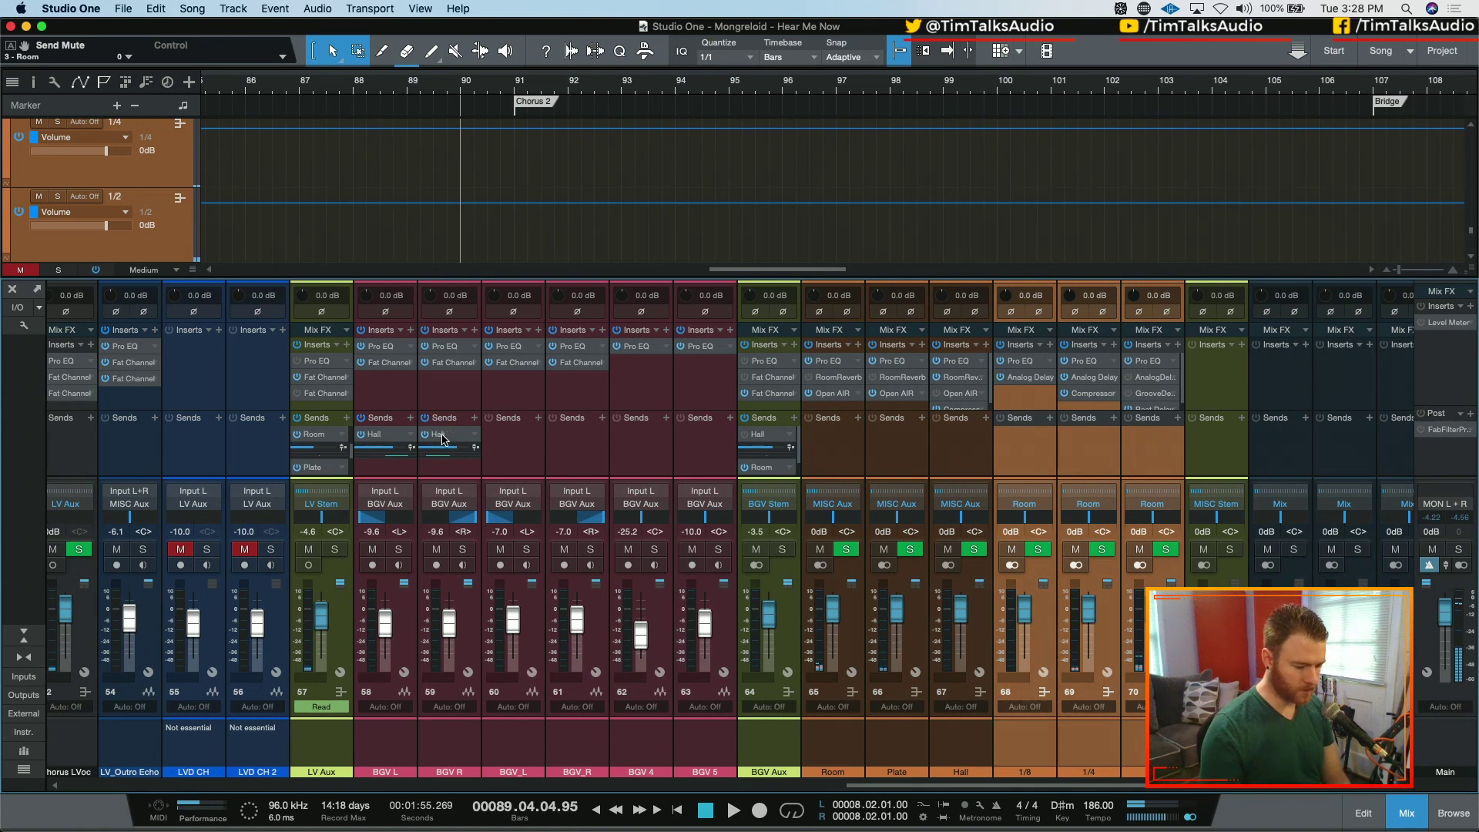
# - Copy the Hall sends from BGV L and BGV R to BGV_L and BGV_R, and add a 1/8 send to BGV L
pyautogui.moveTo(453, 443); pyautogui.dragTo(570, 441)
pyautogui.moveTo(389, 438); pyautogui.dragTo(539, 439)
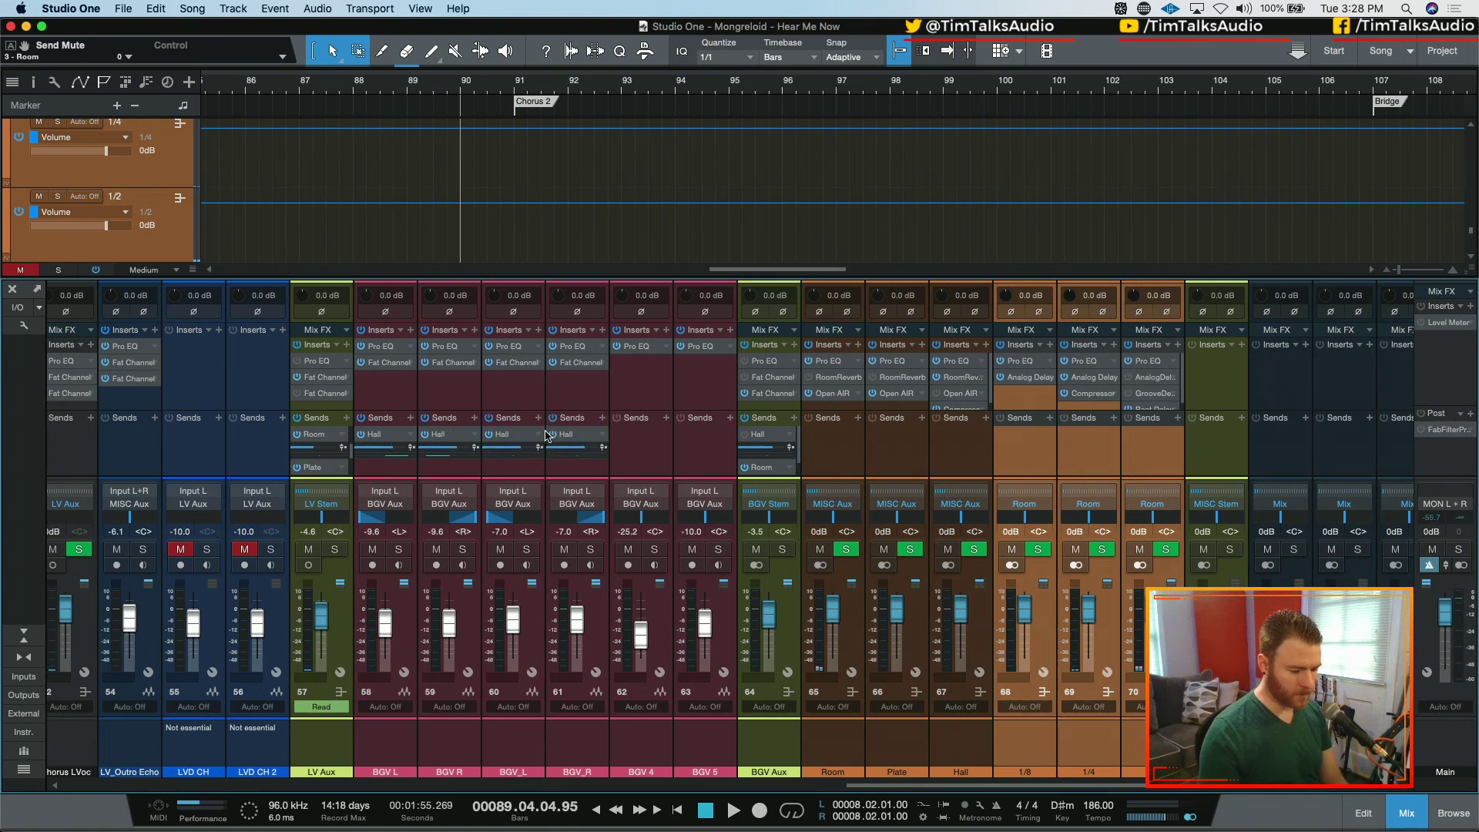
pyautogui.click(409, 418)
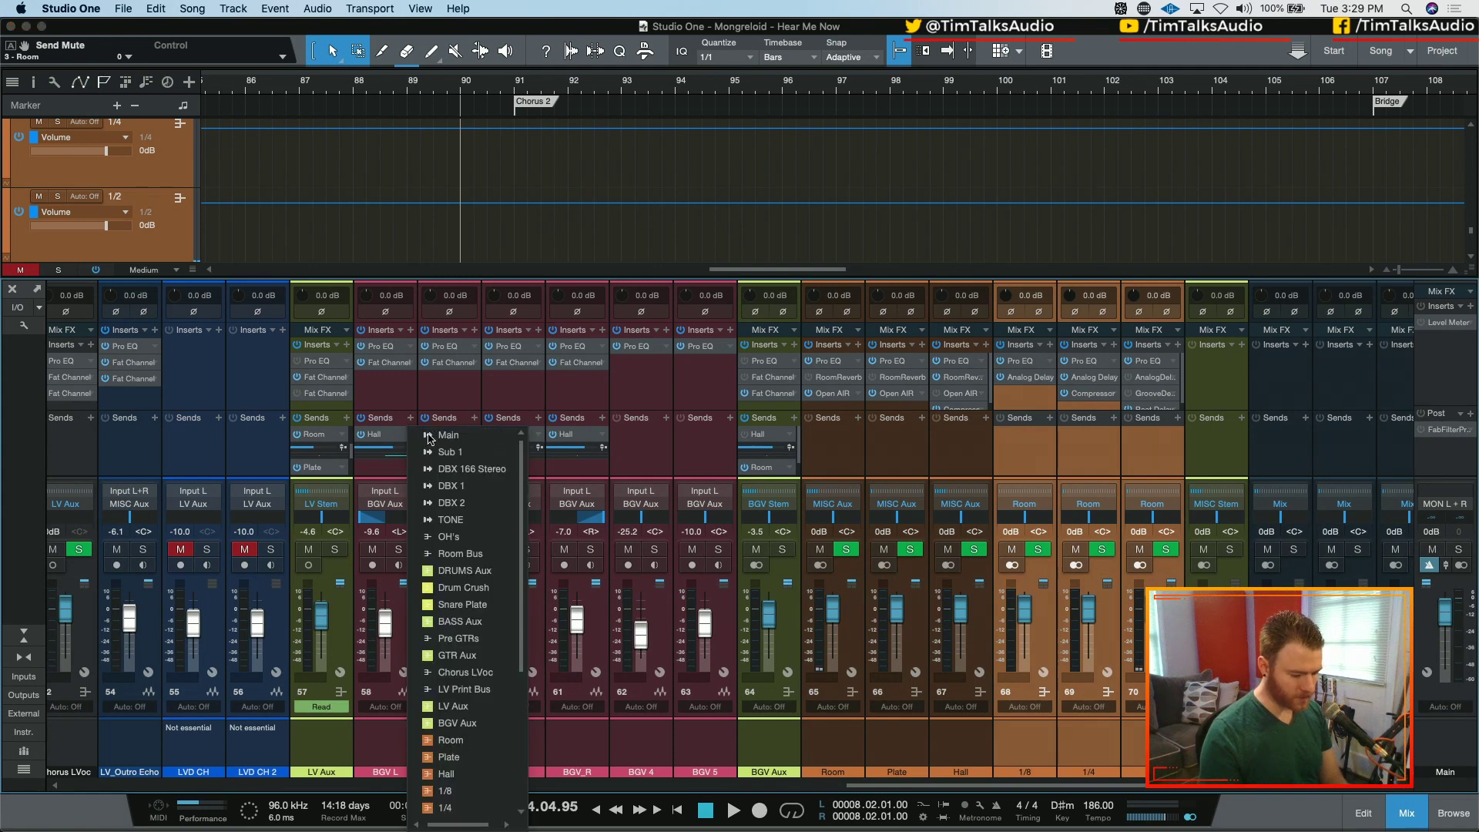
pyautogui.click(455, 792)
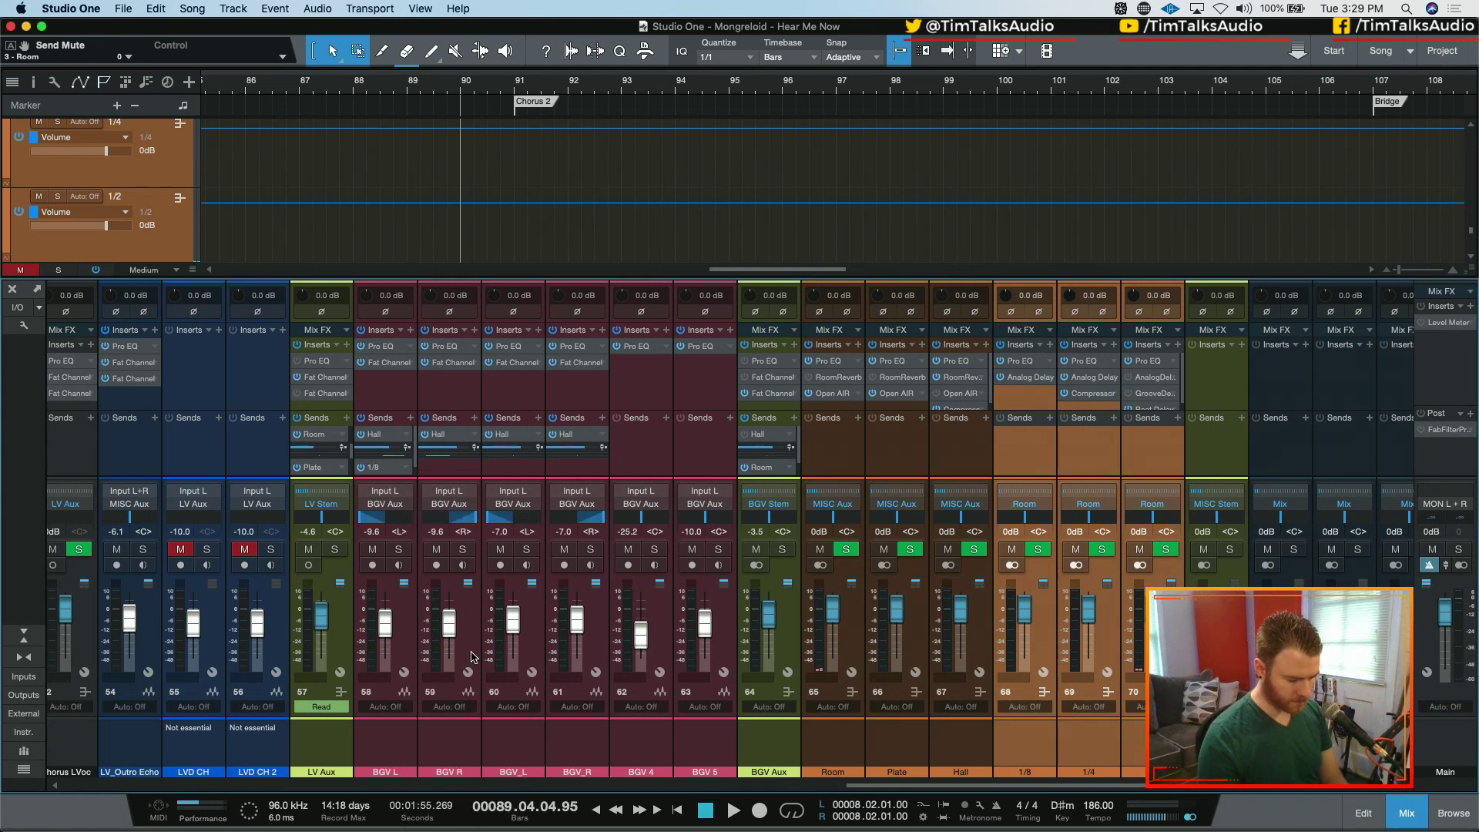
# - Solo BGV Aux and MISC Stem and audition the background vocals with the 1/8 delay from bar 90
pyautogui.click(782, 550)
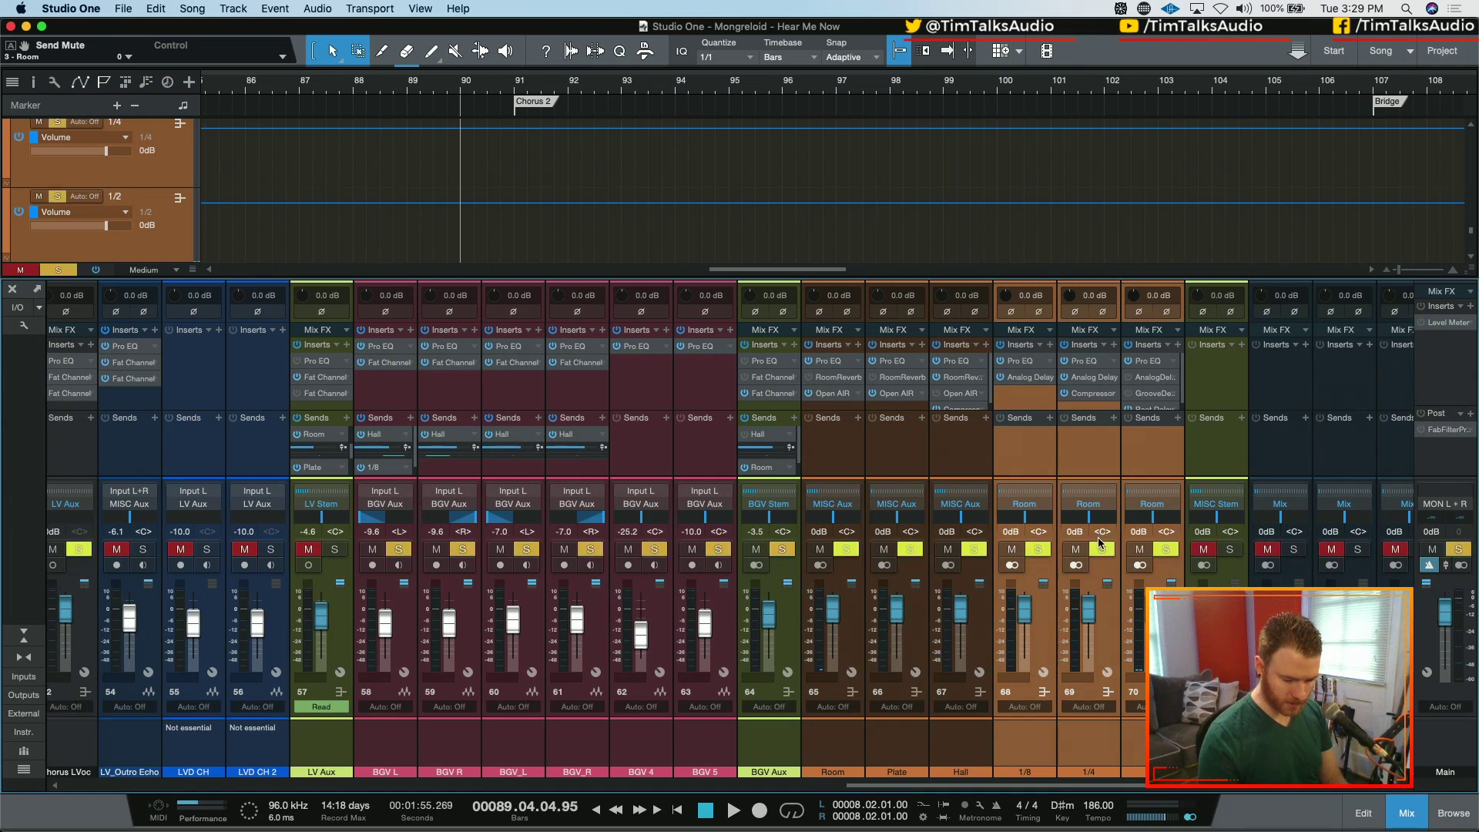
pyautogui.click(1230, 549)
pyautogui.press('space')
pyautogui.press('space')
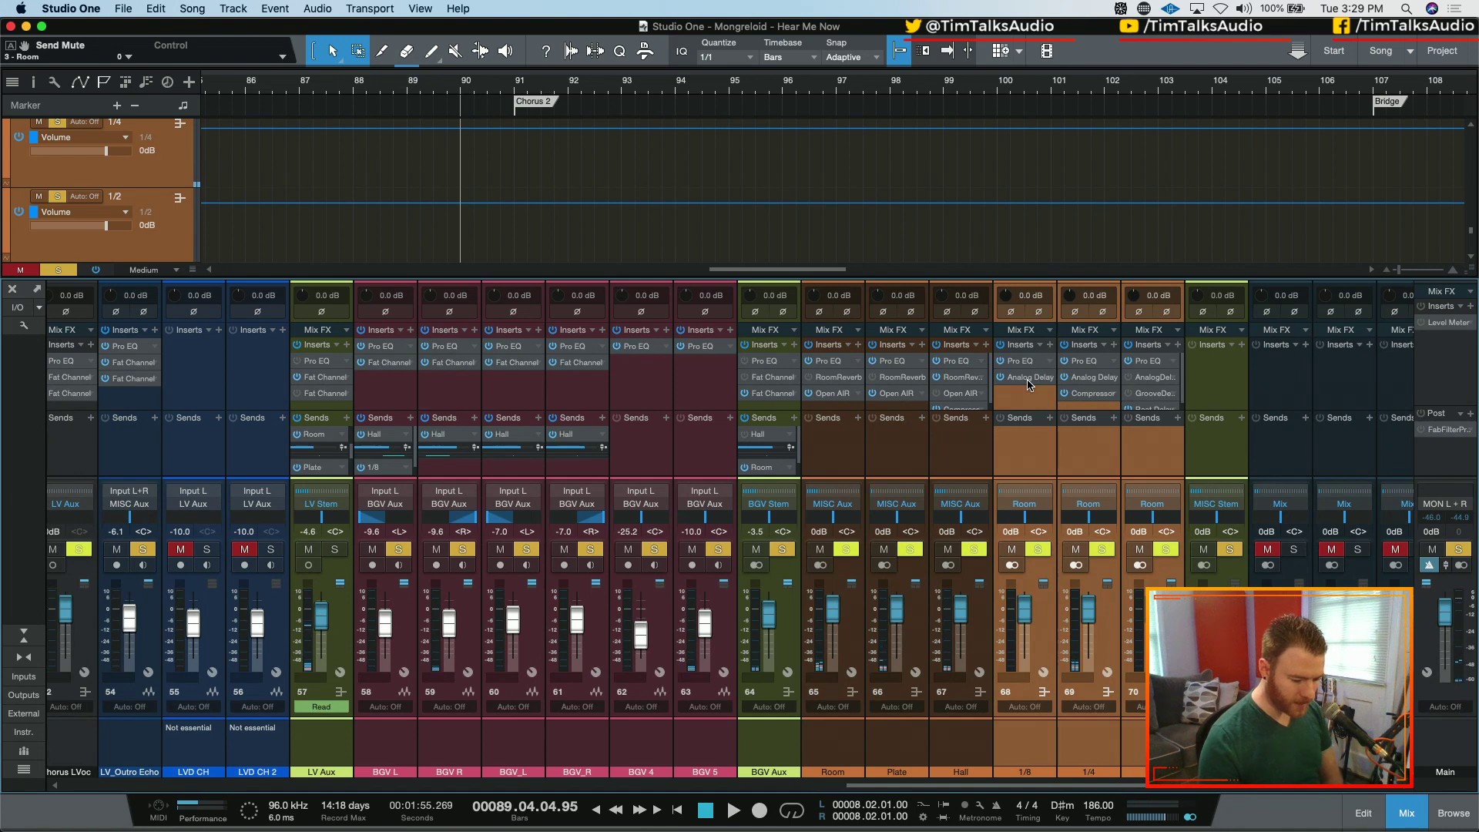
# - In the 1/8 channel's Analog Delay, set the time to 1/8, speed factor 1.14, inertia 0.01, and the LFO to a 2-bar sine
pyautogui.click(1028, 379)
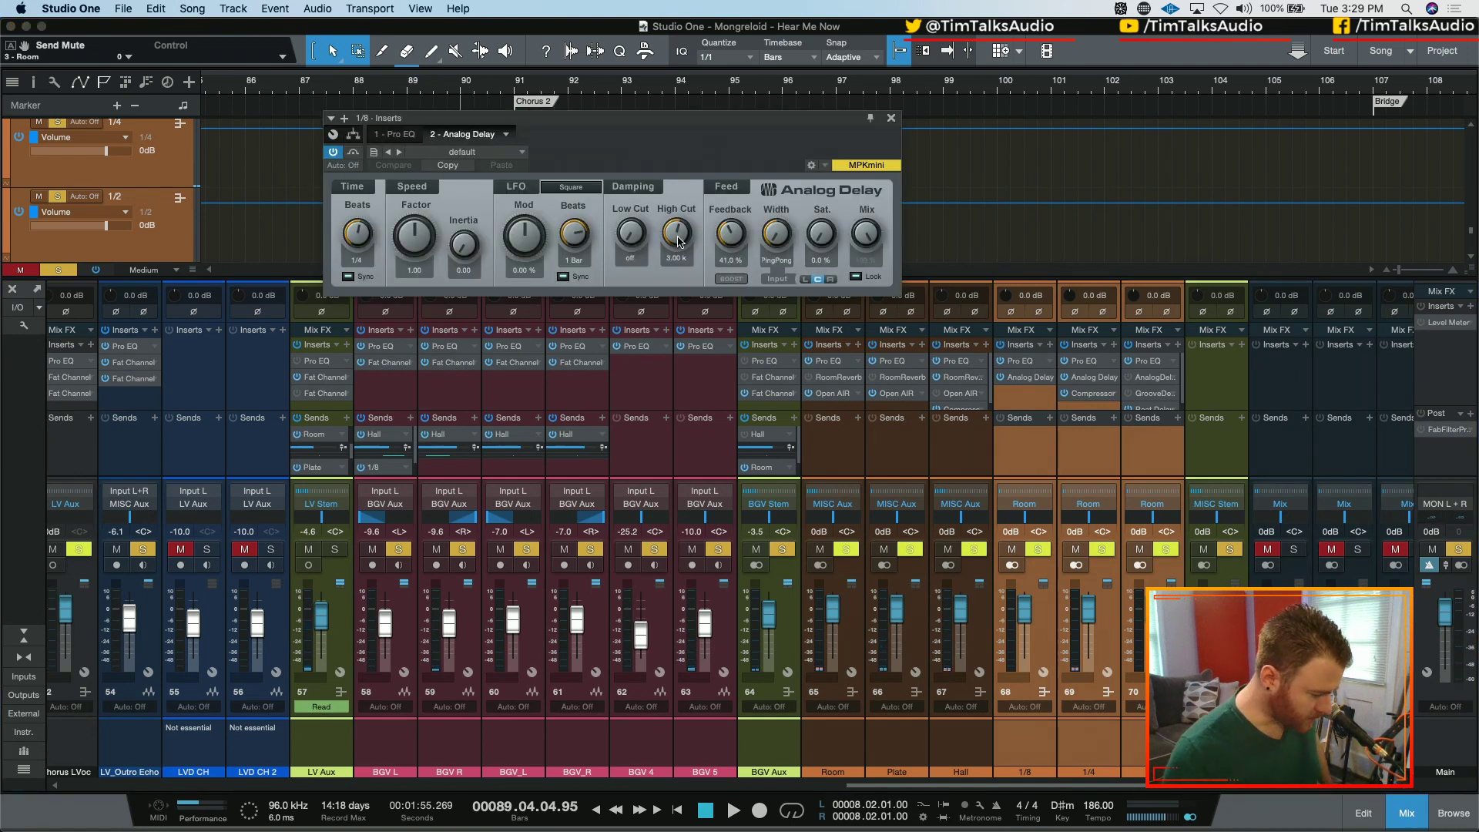
pyautogui.moveTo(358, 240); pyautogui.dragTo(345, 250)
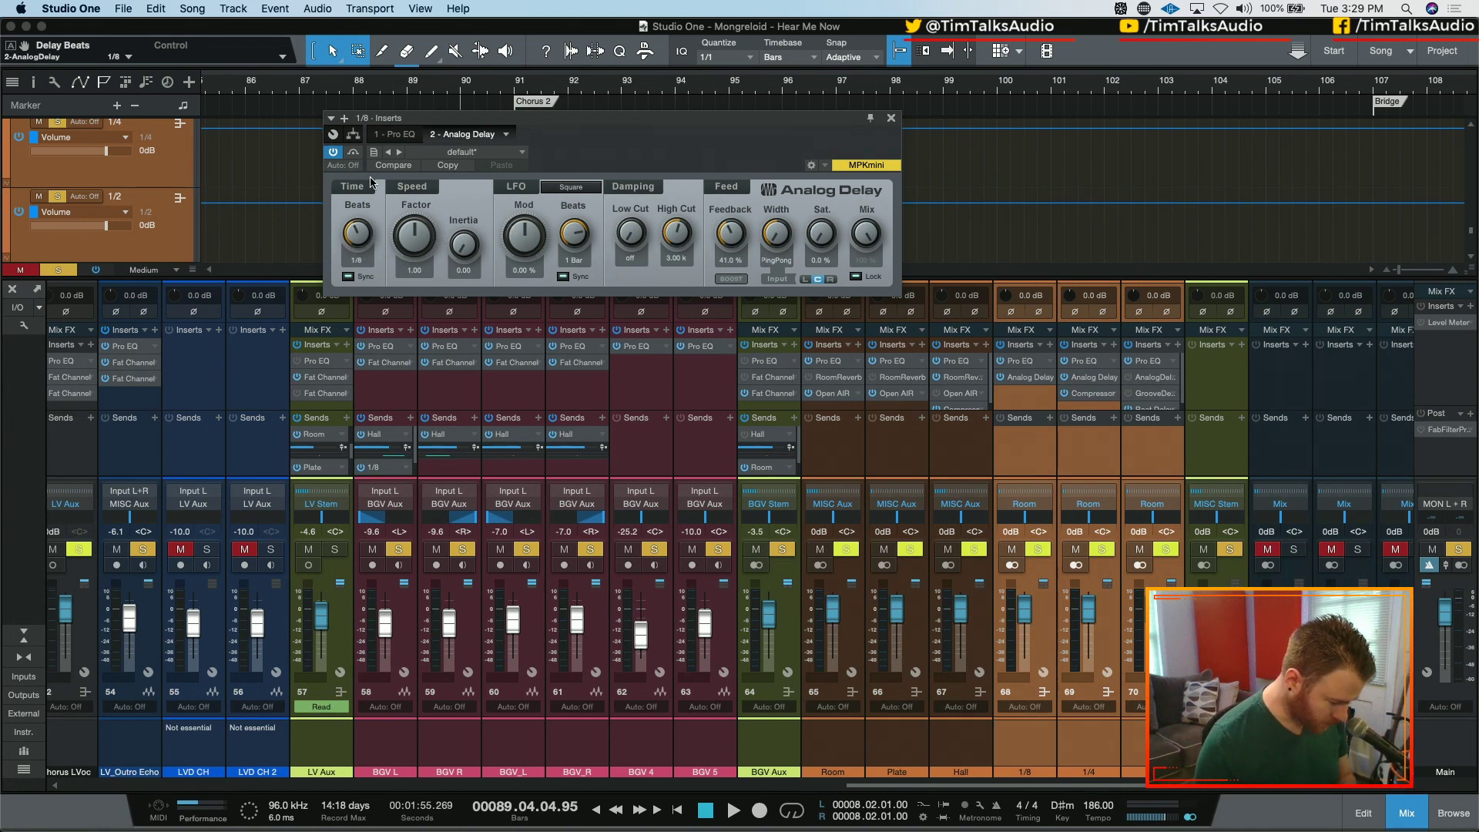
pyautogui.moveTo(415, 245); pyautogui.dragTo(414, 249)
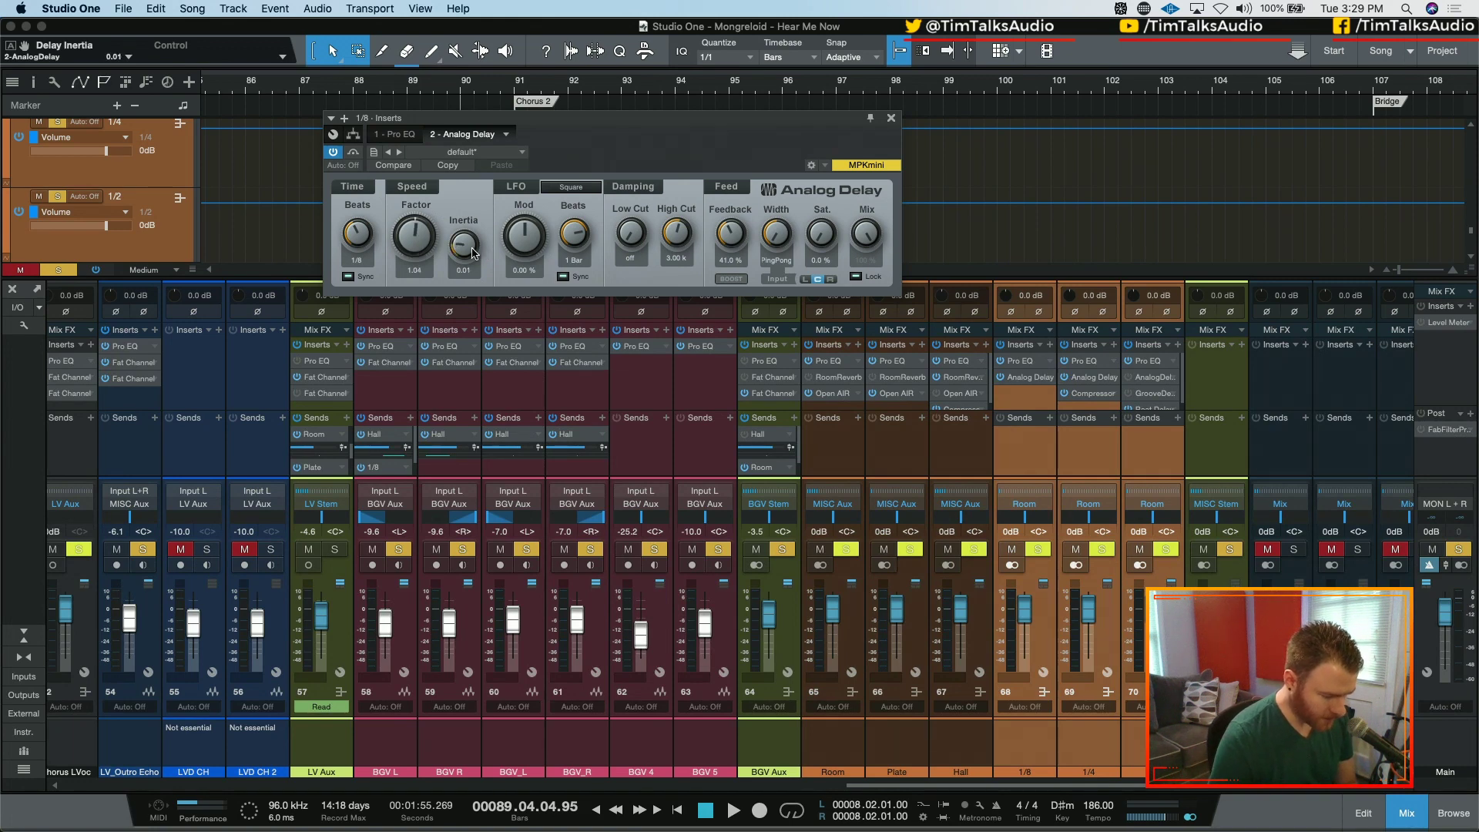
pyautogui.moveTo(406, 228); pyautogui.dragTo(406, 225)
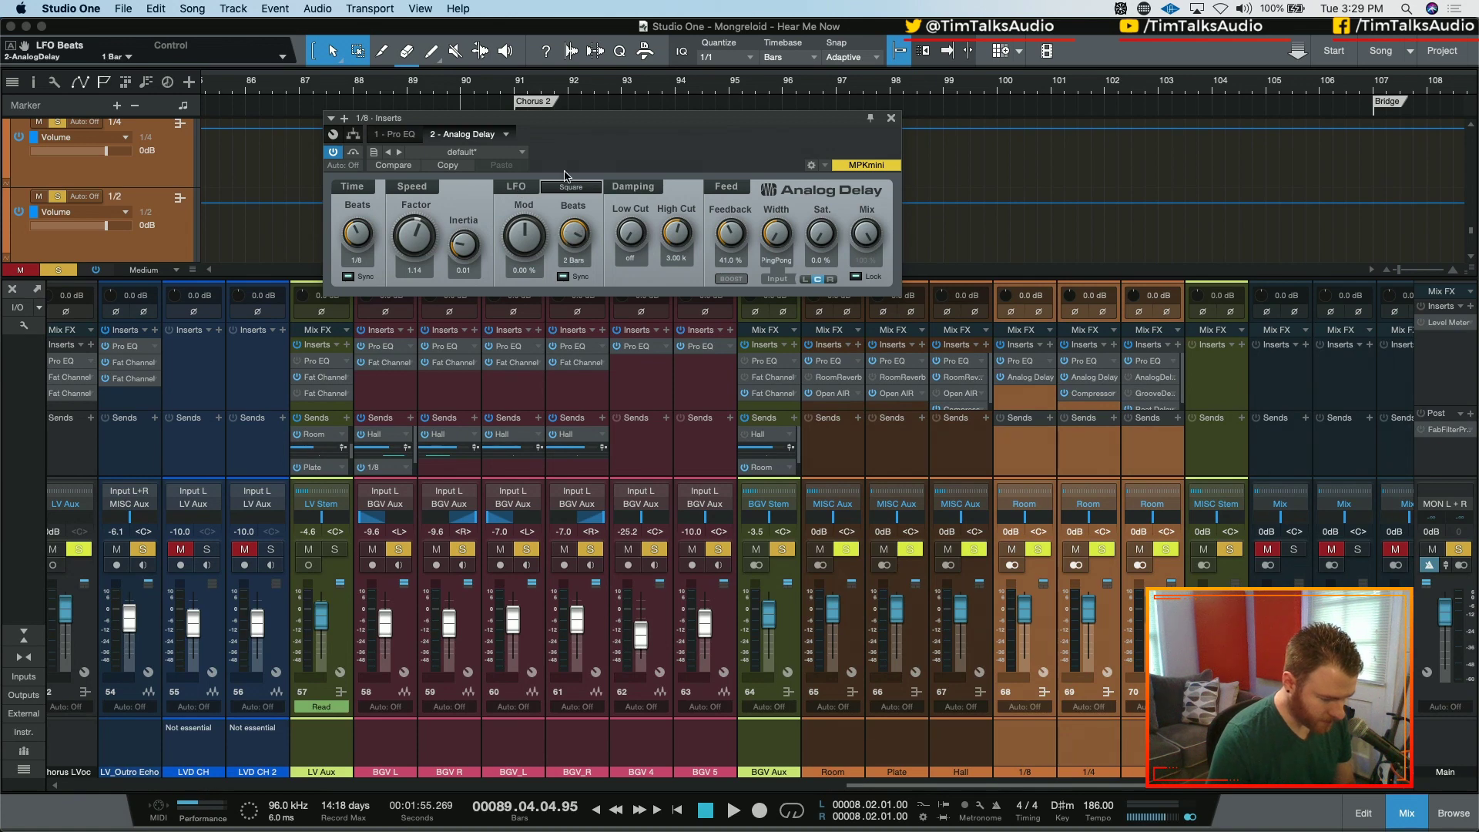
pyautogui.click(571, 187)
pyautogui.click(619, 228)
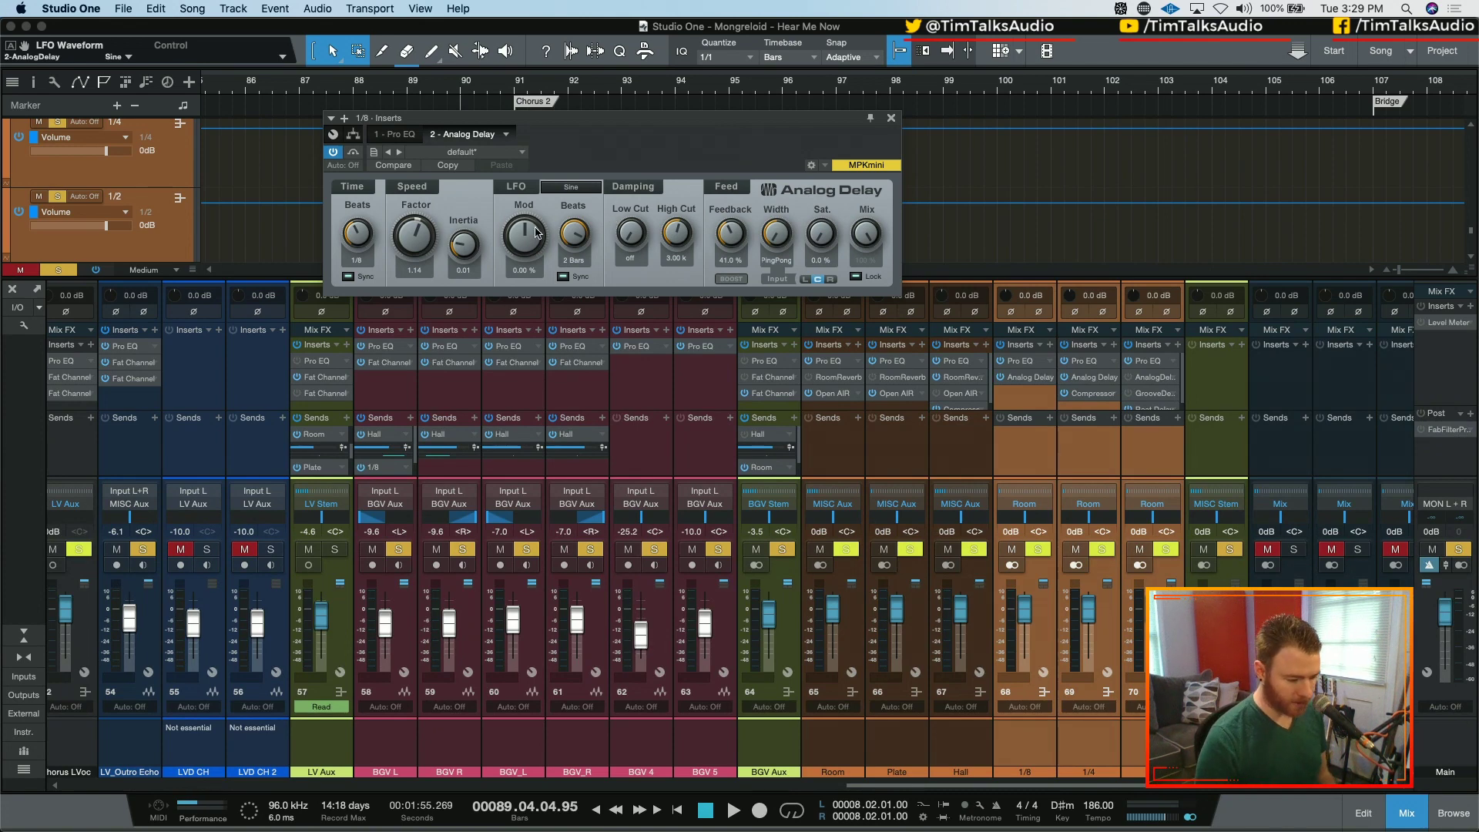
# - Set the 1/8 delay's LFO modulation to 0.98 % and route the 1/8, 1/4 and 1/2 channels' outputs to MISC Aux
pyautogui.moveTo(537, 233); pyautogui.dragTo(533, 236)
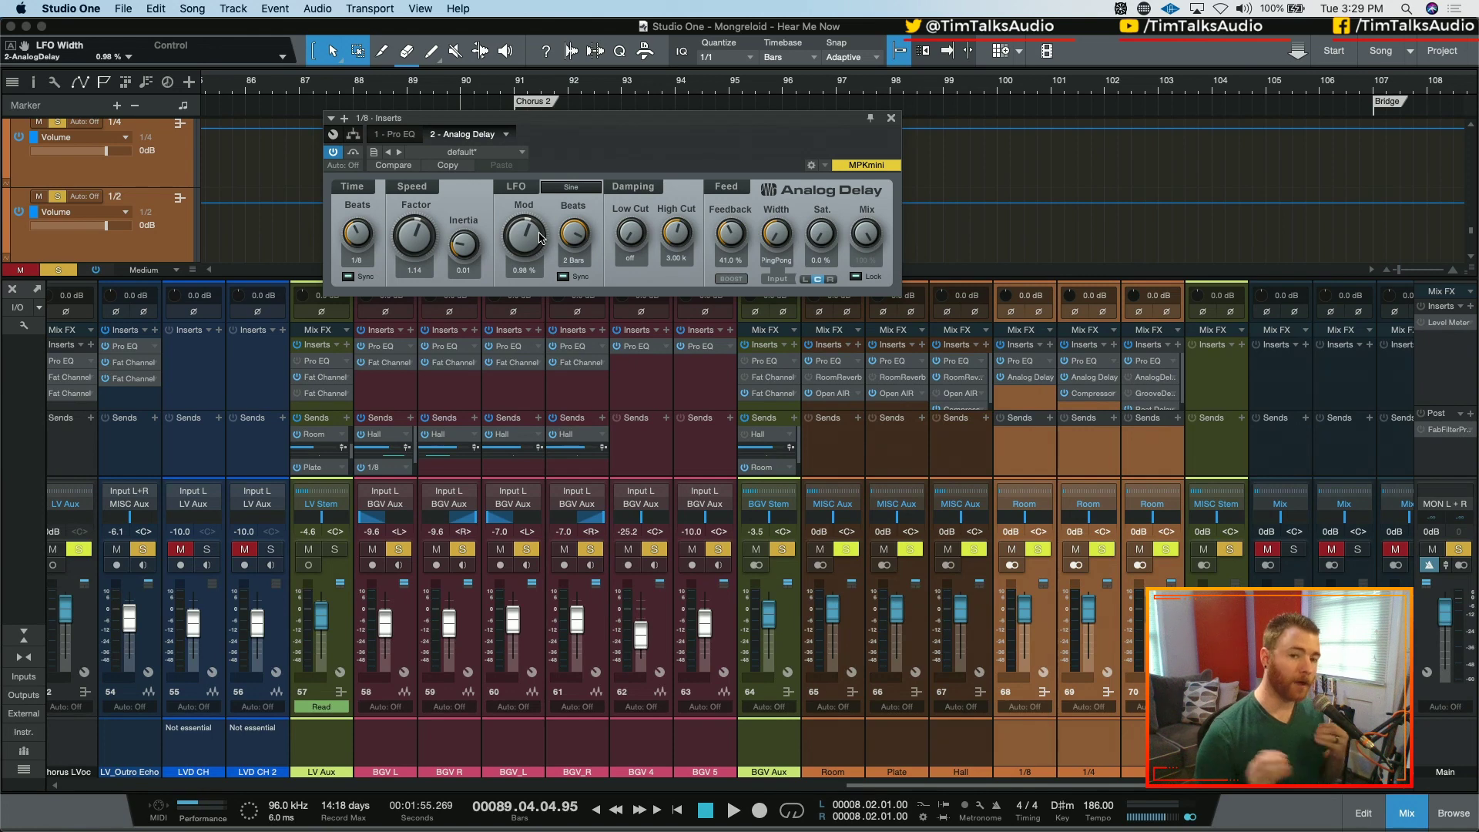
pyautogui.press('space')
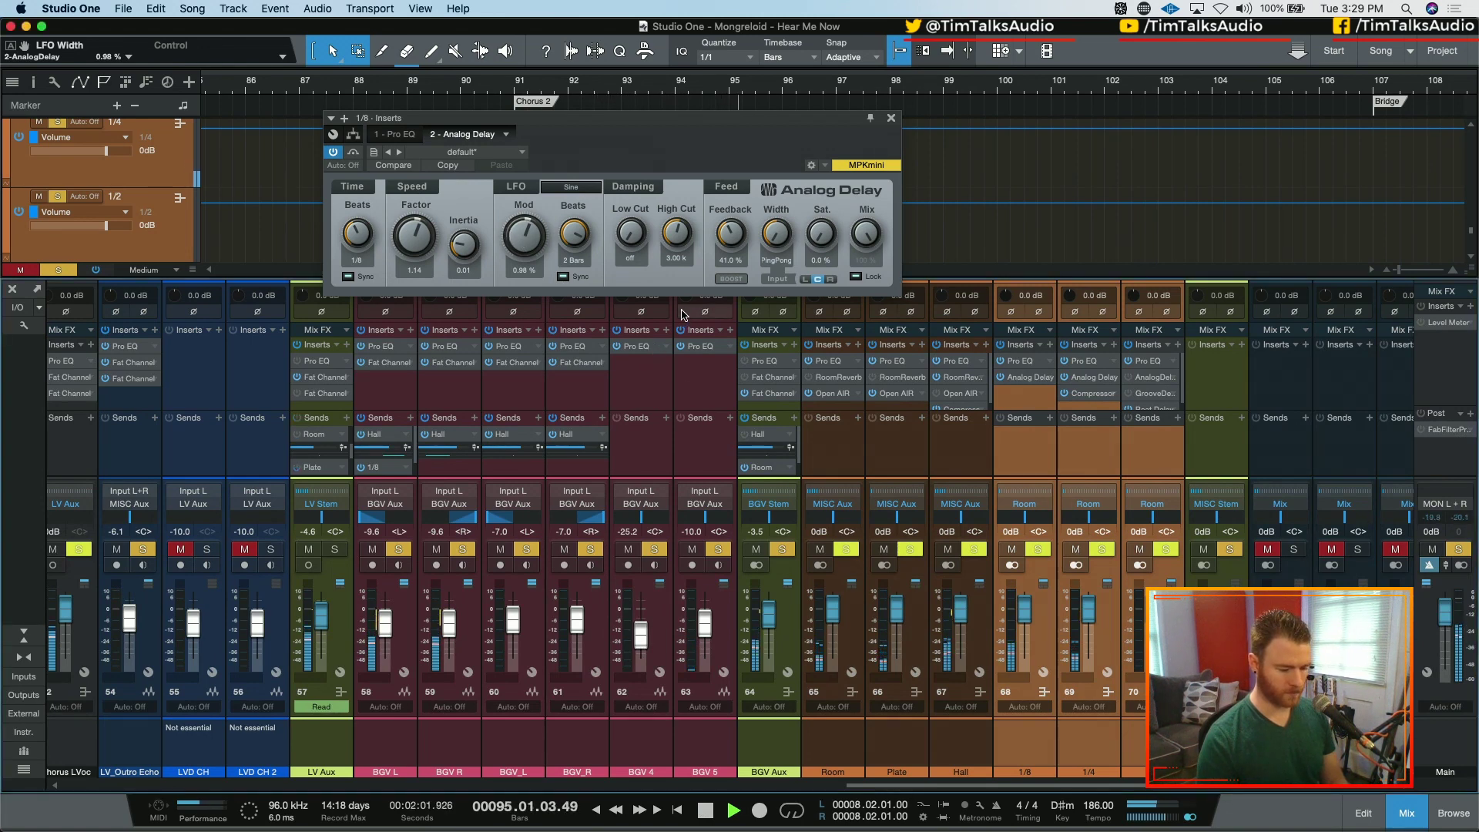
pyautogui.click(1024, 504)
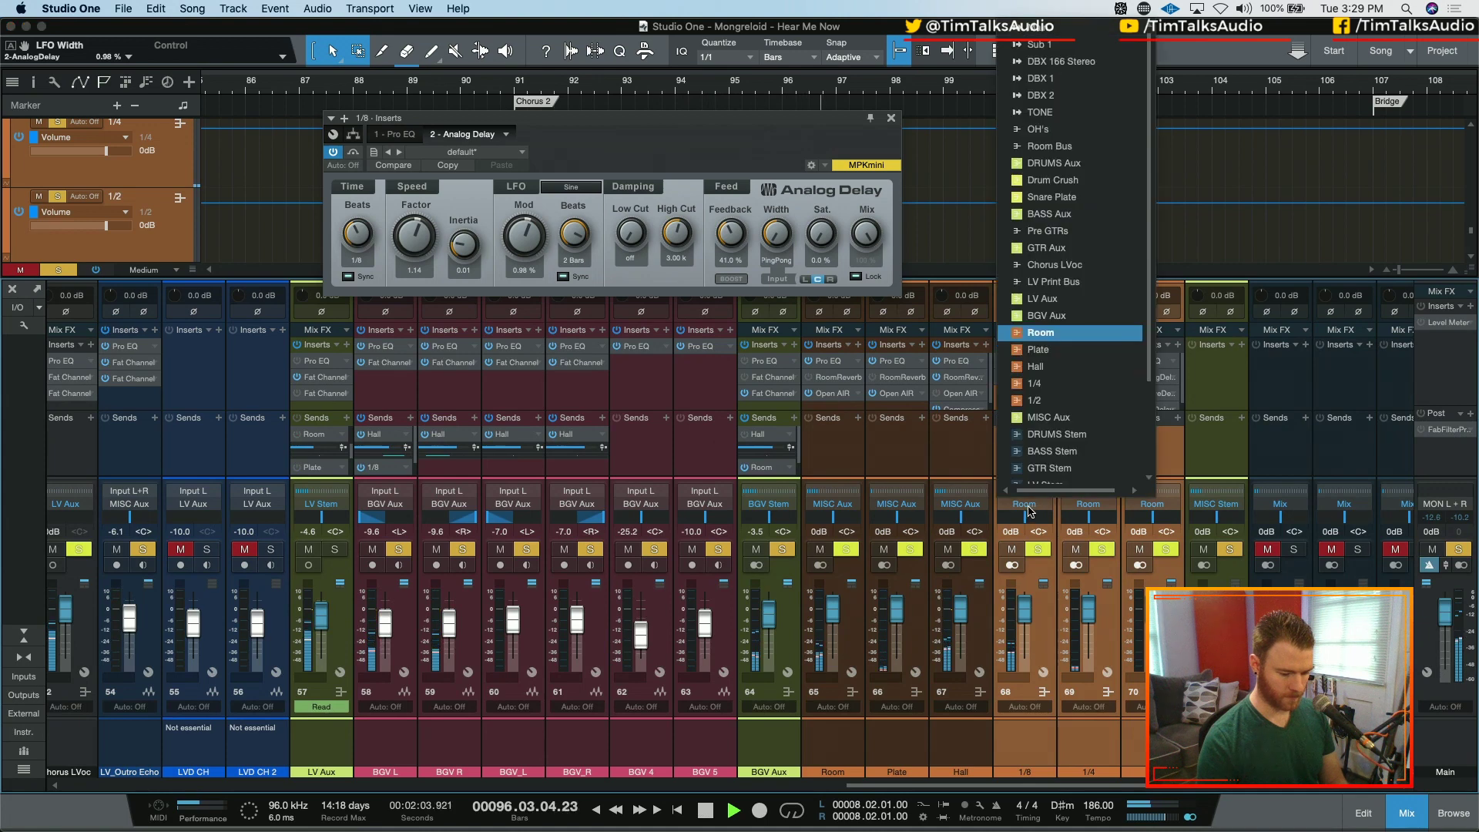
pyautogui.click(1048, 332)
pyautogui.press('space')
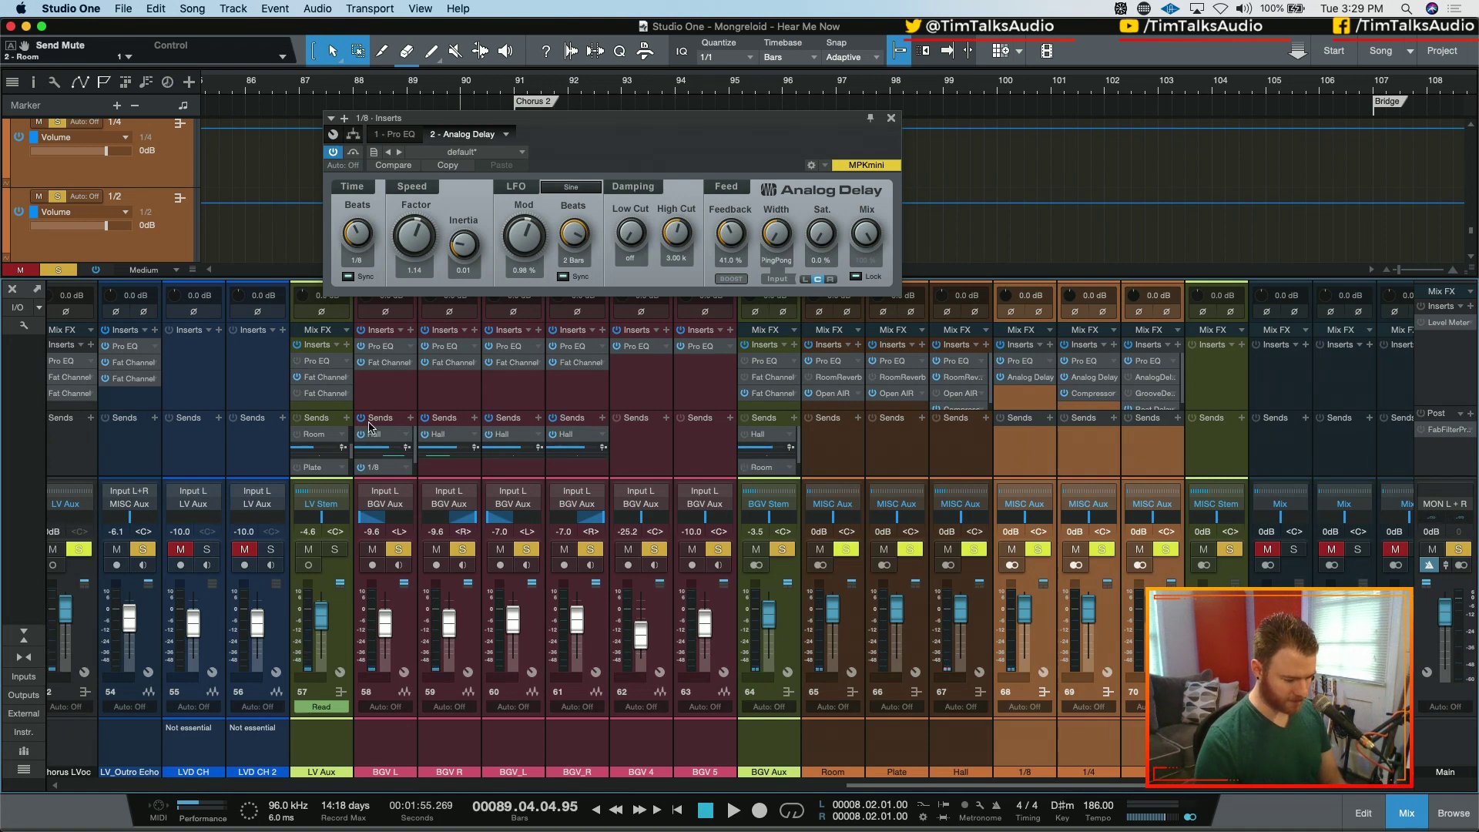
# - Copy the 1/8 send from BGV L to BGV R and set the delay's LFO modulation to 10.58 % during playback
pyautogui.moveTo(394, 466); pyautogui.dragTo(441, 469)
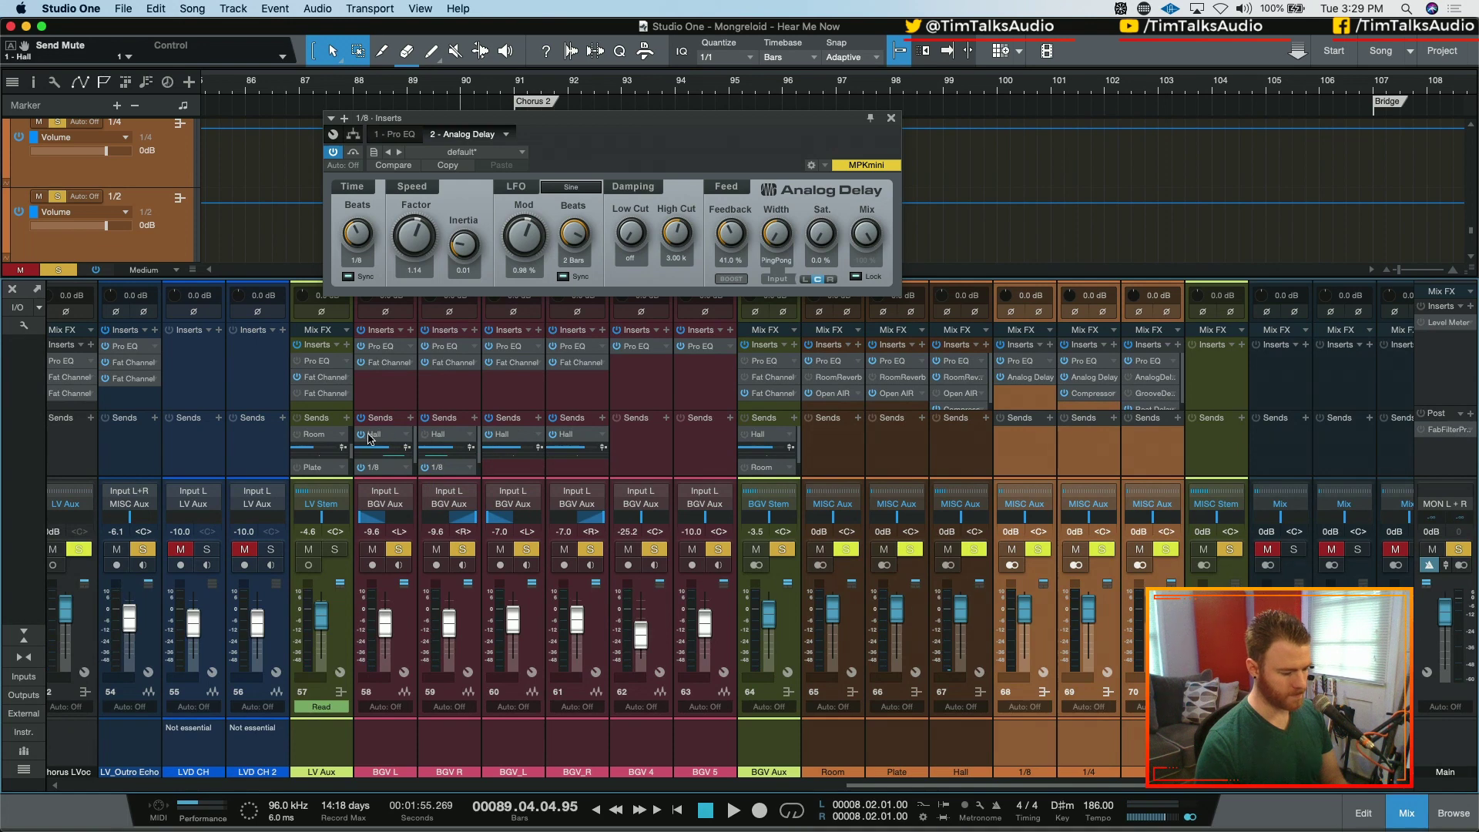
pyautogui.press('space')
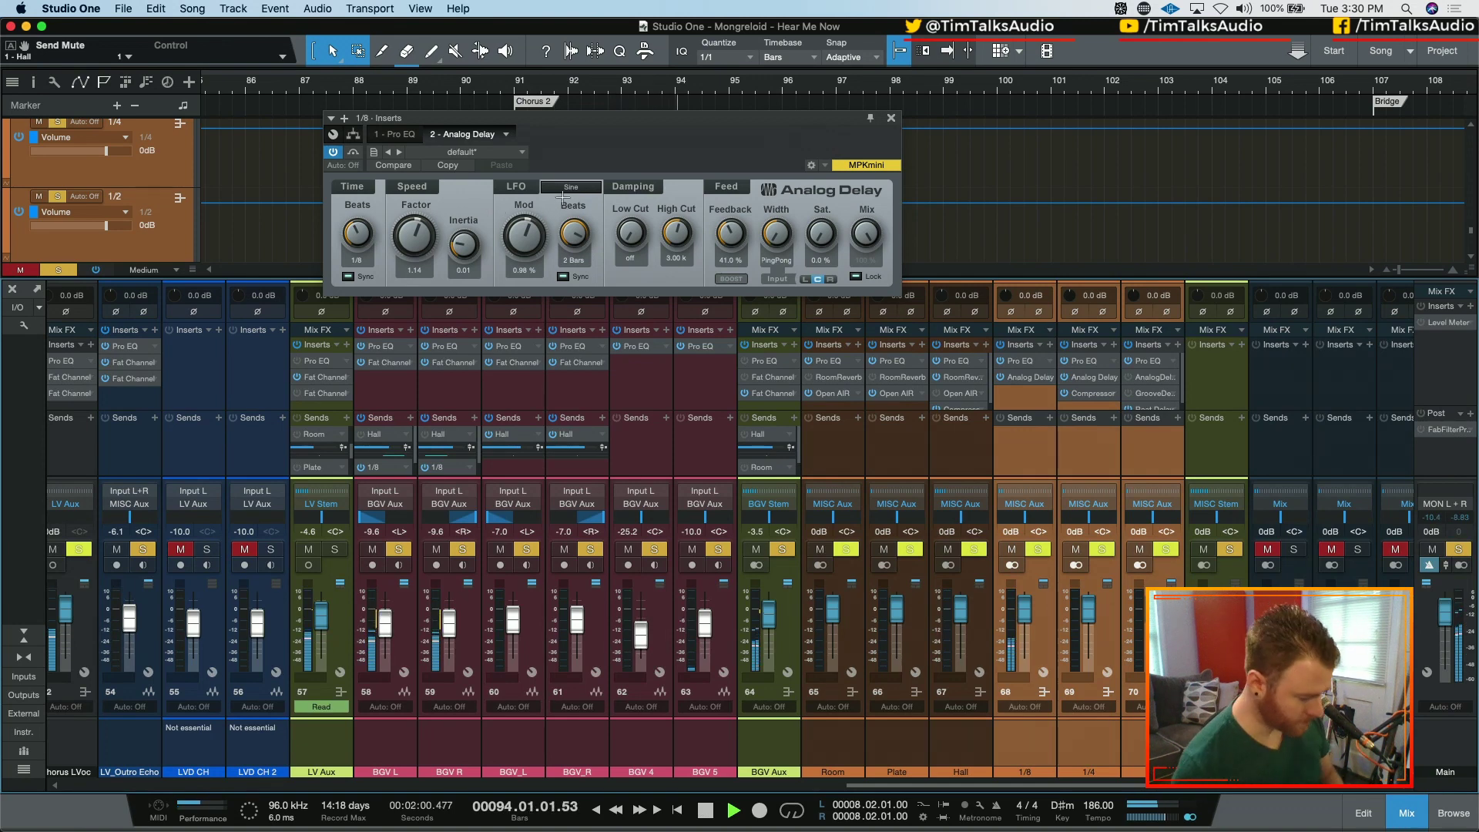
pyautogui.moveTo(533, 251); pyautogui.dragTo(530, 248)
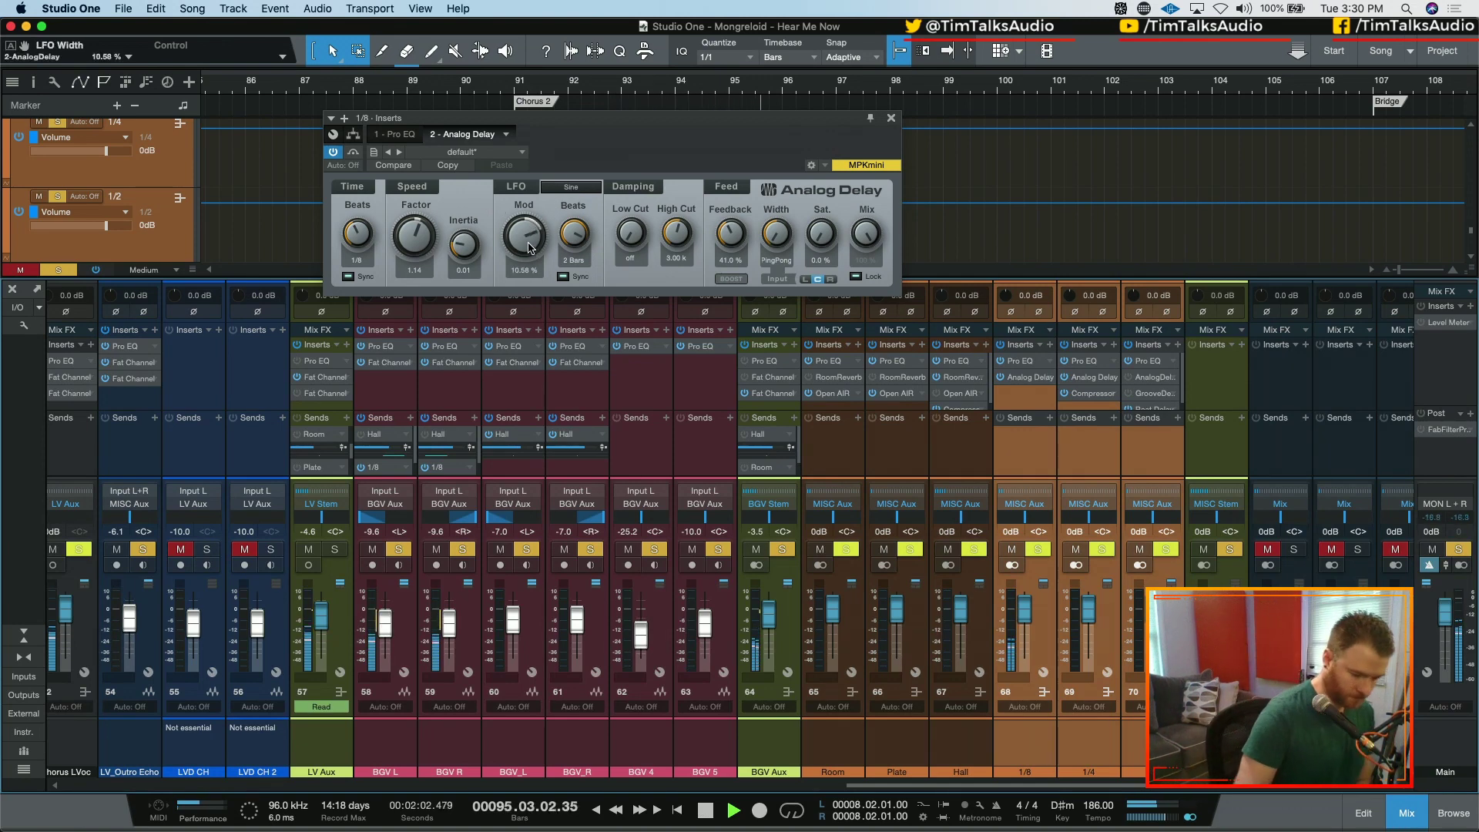
pyautogui.press('space')
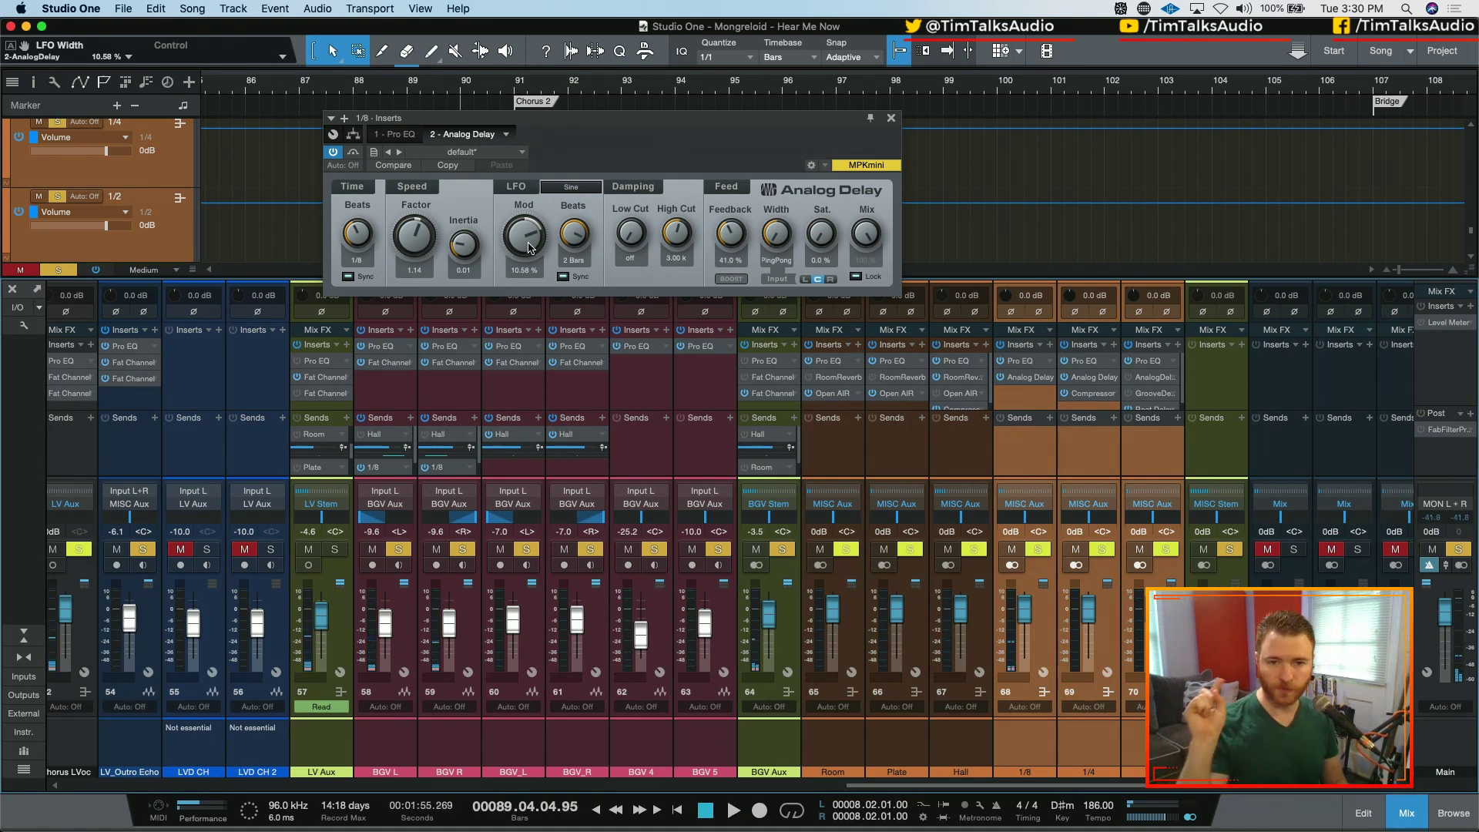
# - While playing, set the Analog Delay's LFO to 1 bar with -1.28 % modulation, the speed factor to 0.83 and the inertia to 0.02
pyautogui.press('space')
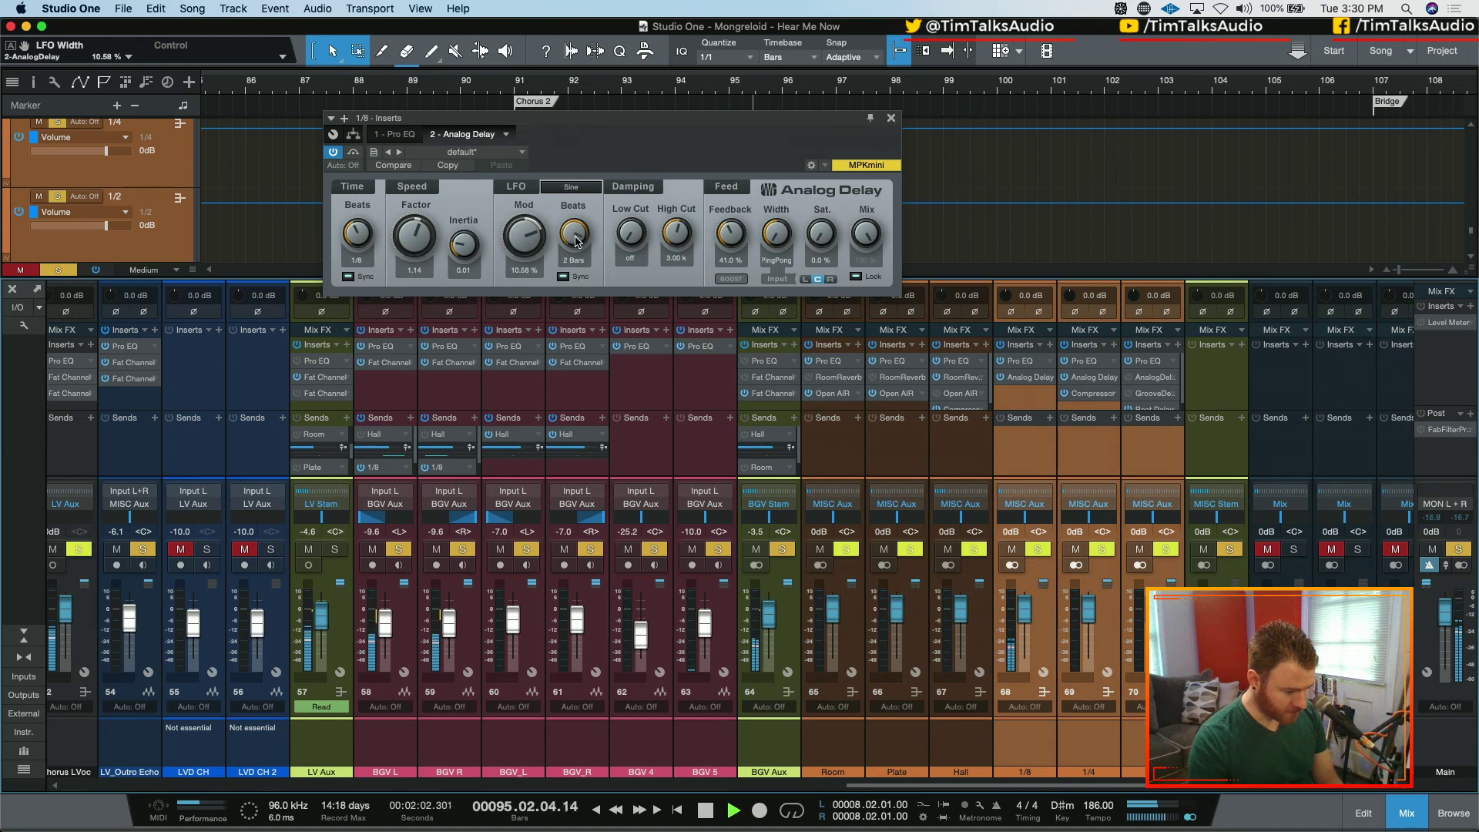
pyautogui.moveTo(575, 241); pyautogui.dragTo(517, 275)
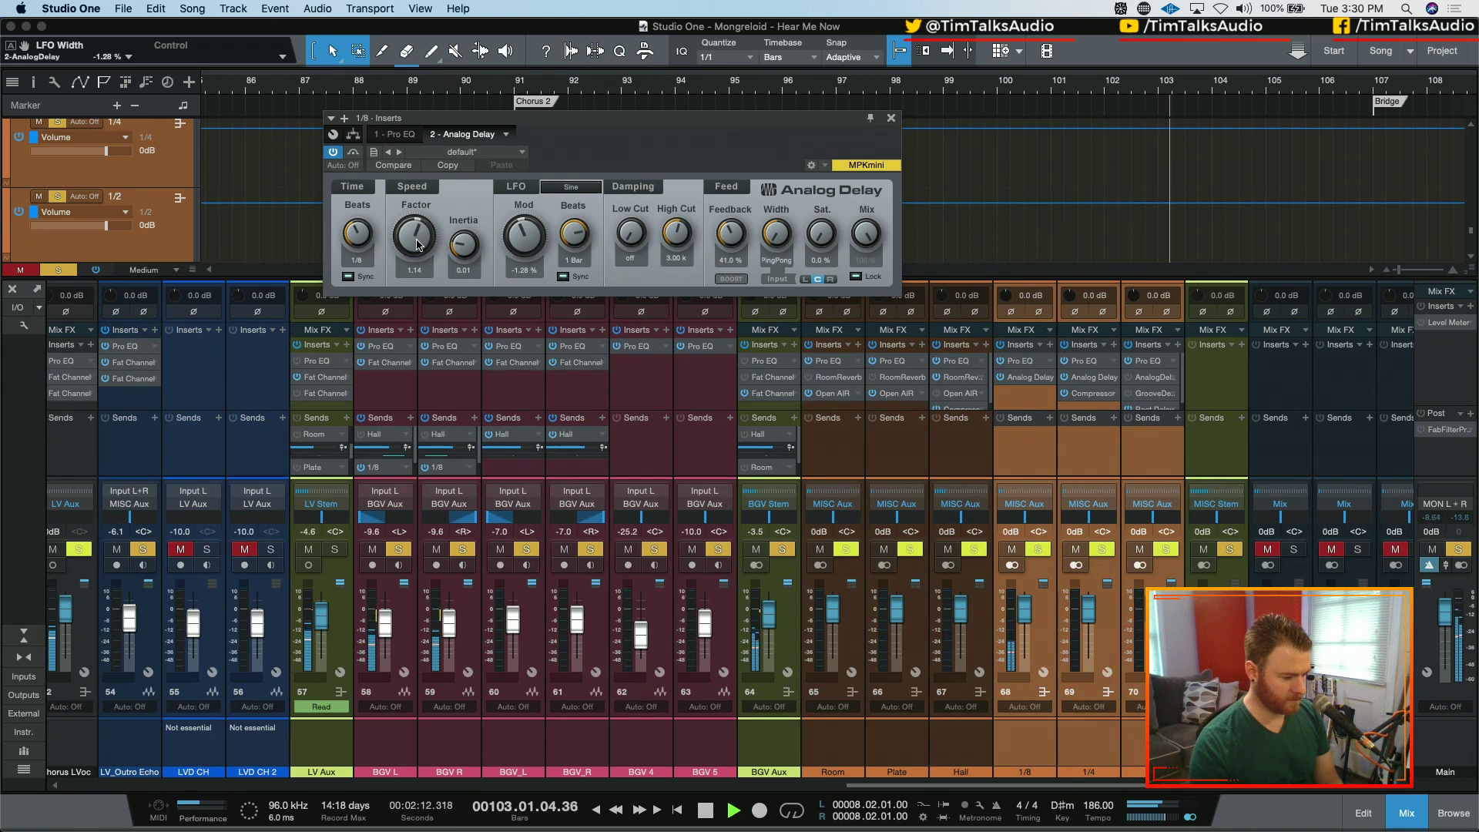
pyautogui.keyDown('super'); pyautogui.click(417, 244); pyautogui.keyUp('super')
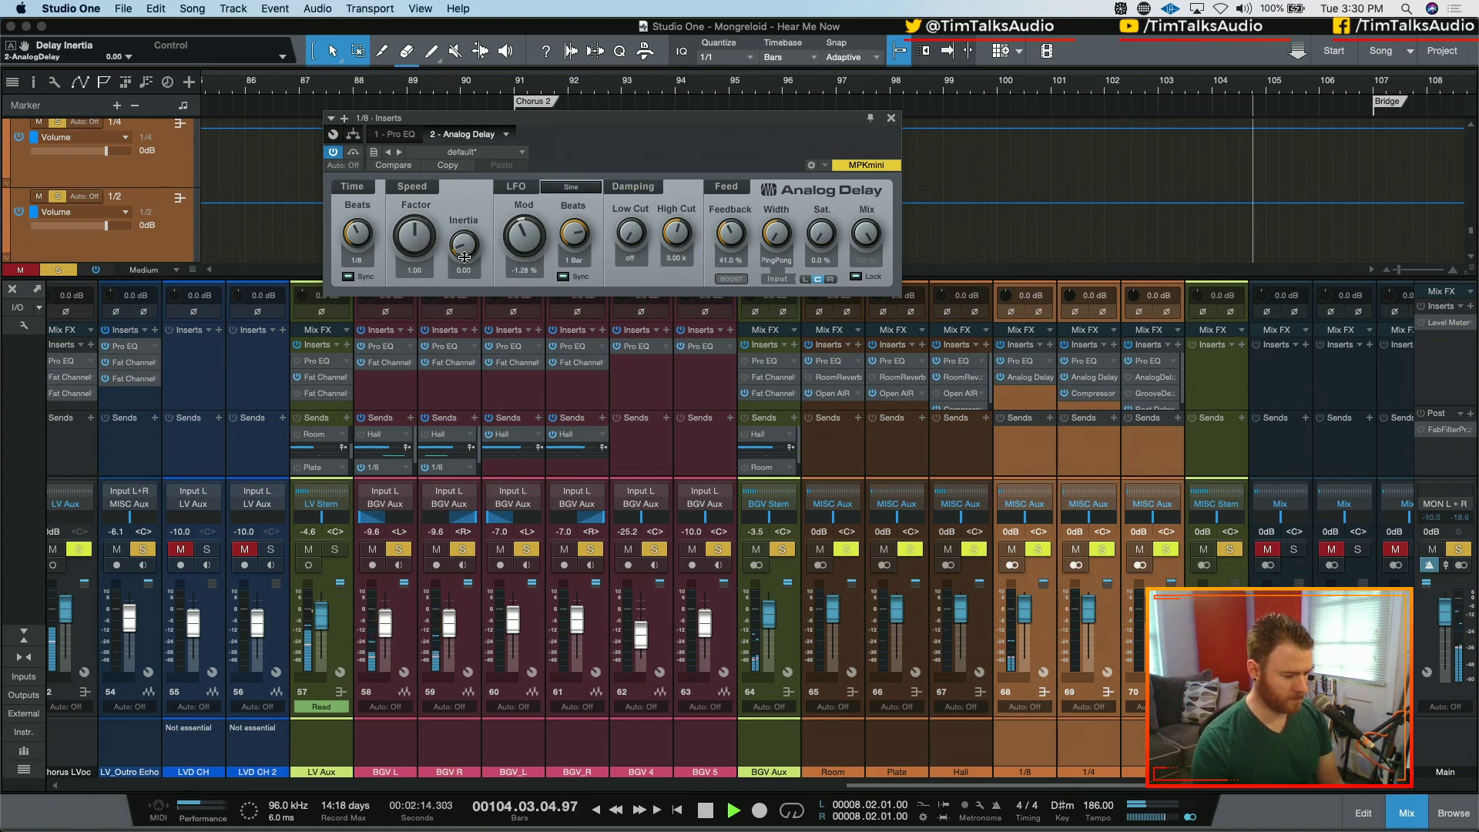
pyautogui.moveTo(464, 232); pyautogui.dragTo(418, 246)
pyautogui.press('space')
# - Try the Analog Delay's left-only input on the background vocals during playback
pyautogui.press('space')
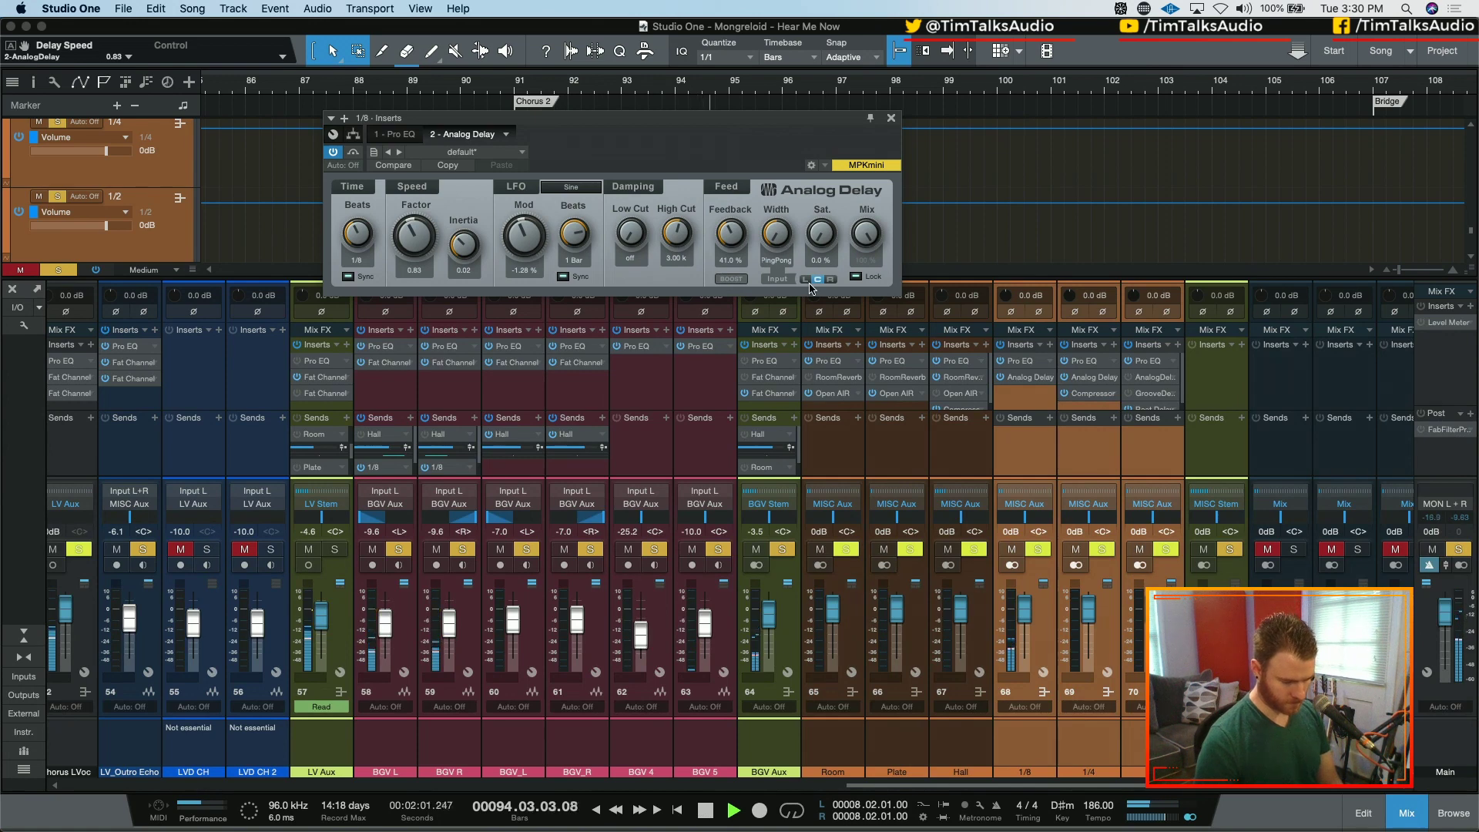
pyautogui.click(808, 280)
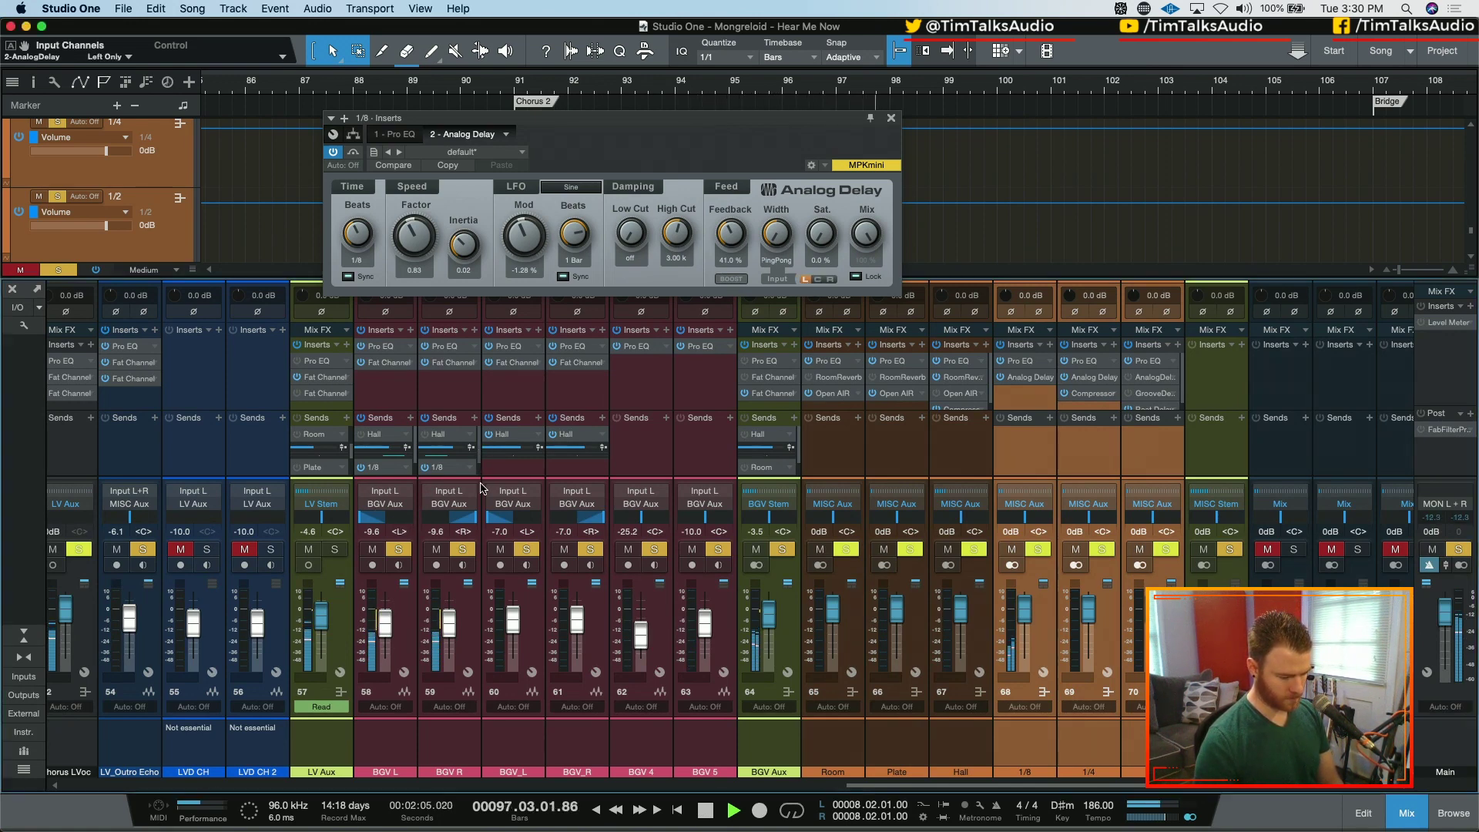
pyautogui.scroll(-1, 462, 450)
pyautogui.click(817, 280)
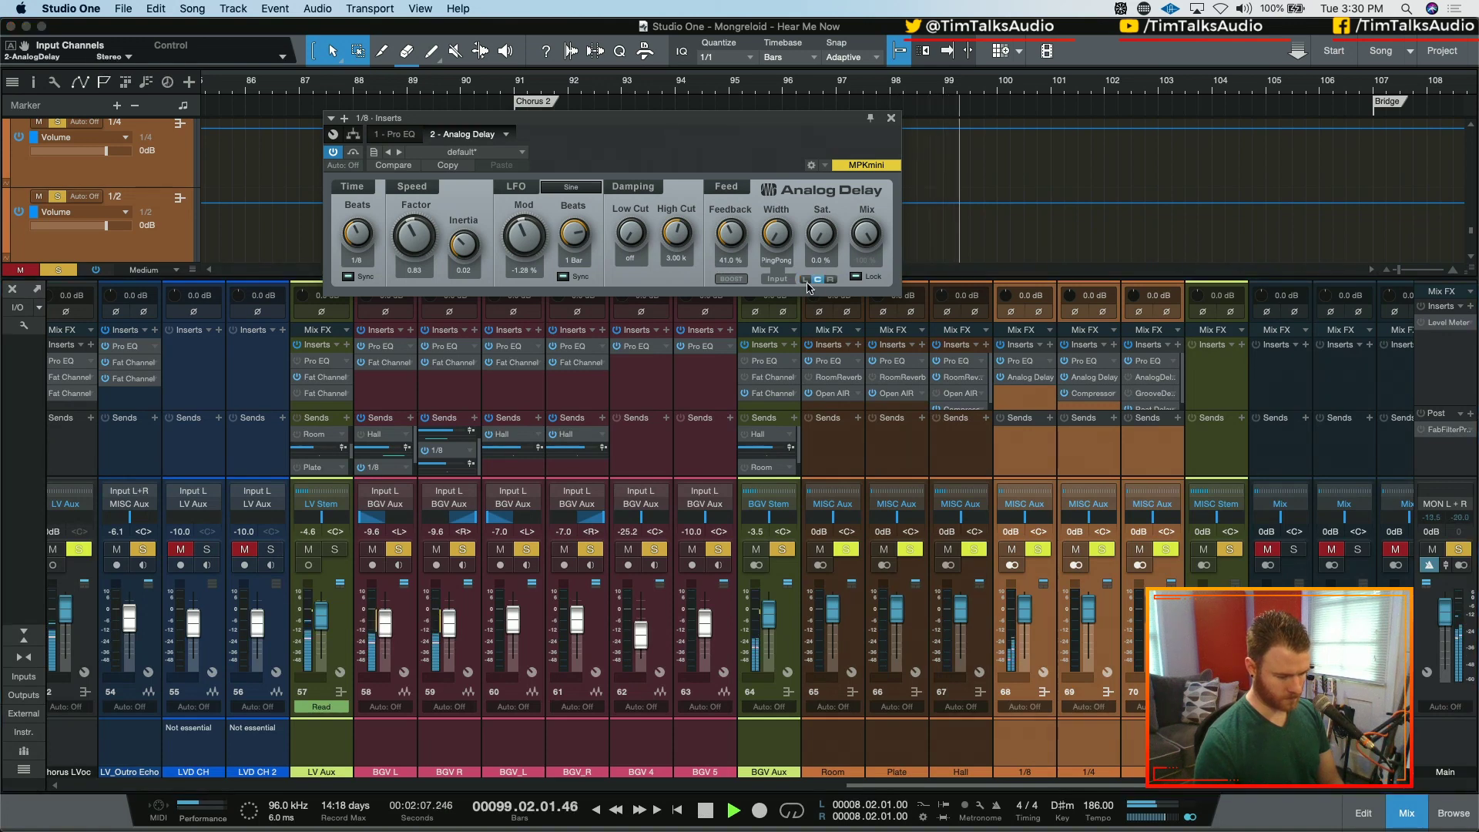
# - Pan BGV R's 1/8 send fully left, audition the background vocal Hall and 1/8 sends in the full mix, and close the delay window
pyautogui.scroll(-1, 408, 447)
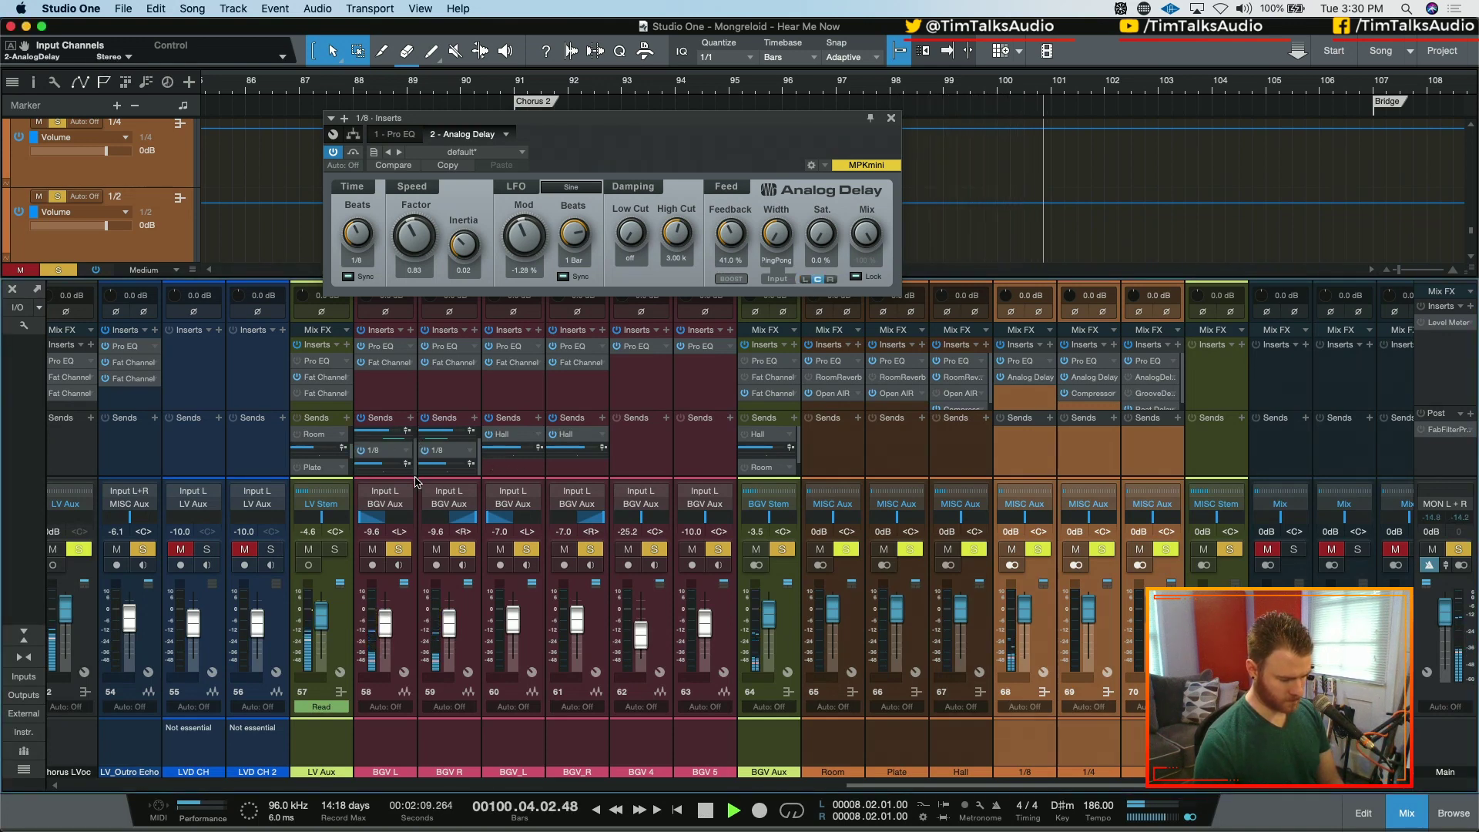
pyautogui.moveTo(420, 464)
pyautogui.mouseDown()
pyautogui.moveTo(482, 470)
pyautogui.moveTo(425, 470)
pyautogui.mouseUp()
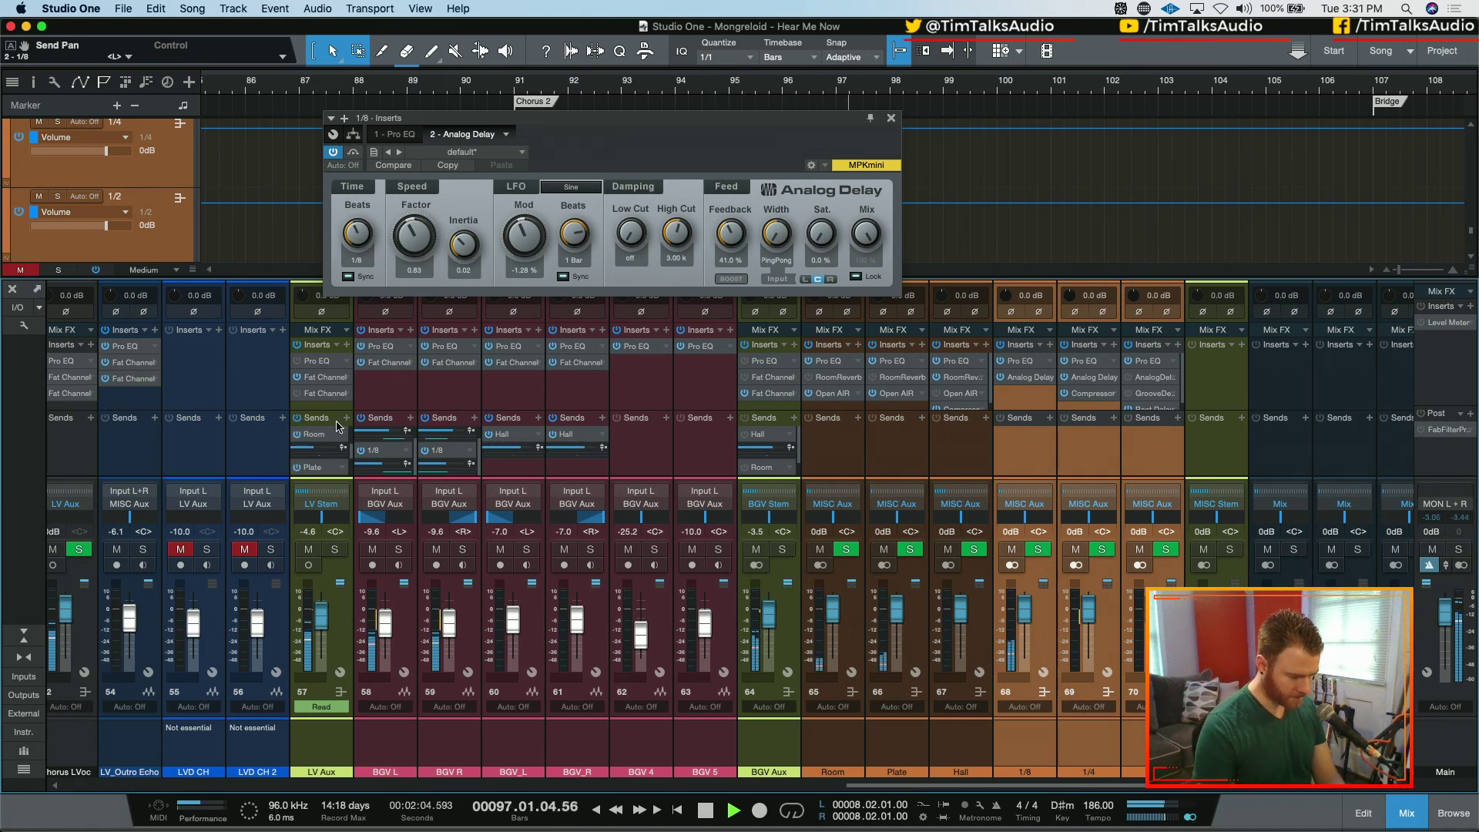
pyautogui.scroll(2, 472, 449)
pyautogui.click(425, 435)
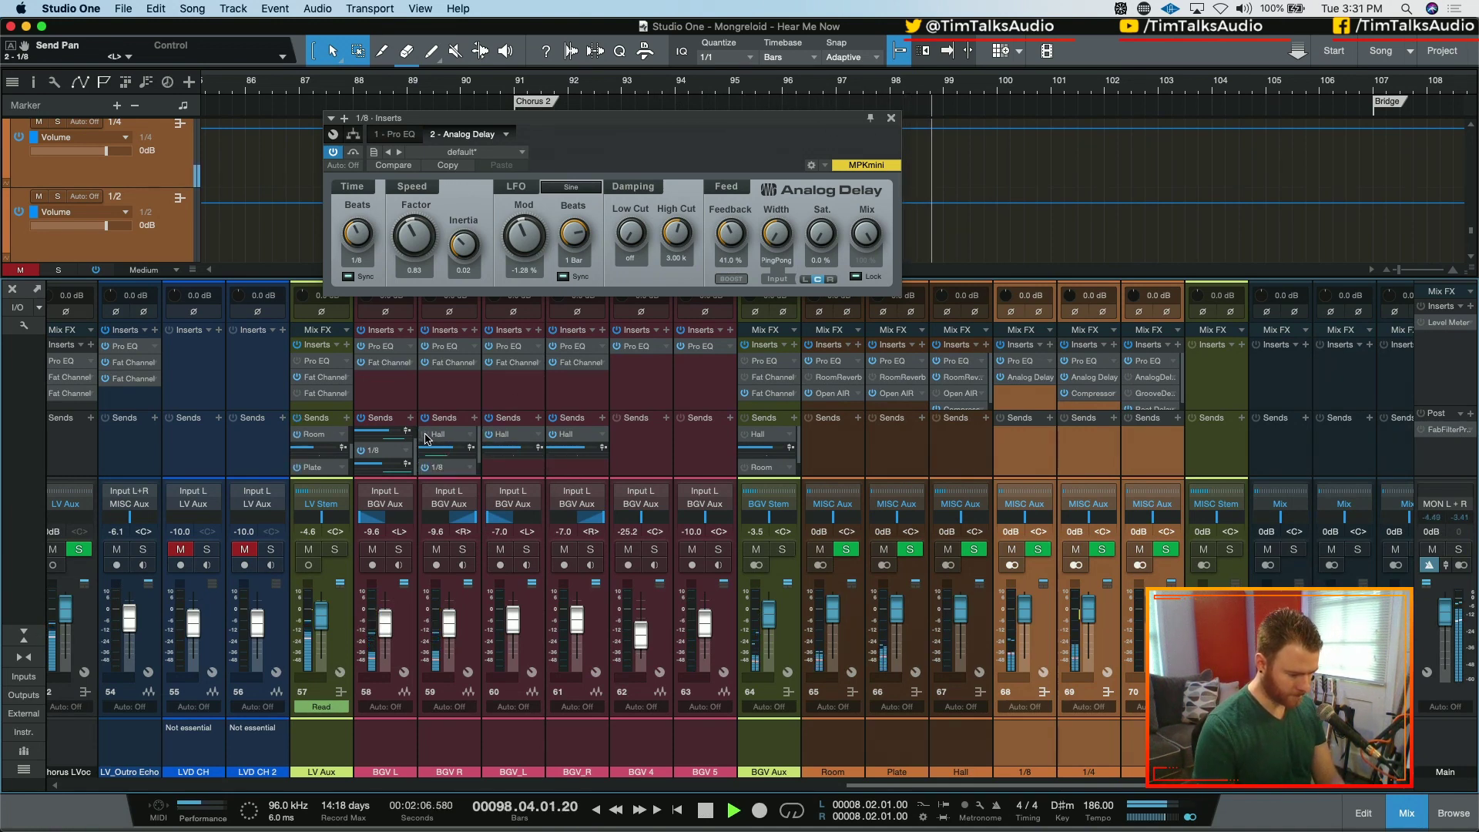
pyautogui.scroll(2, 369, 443)
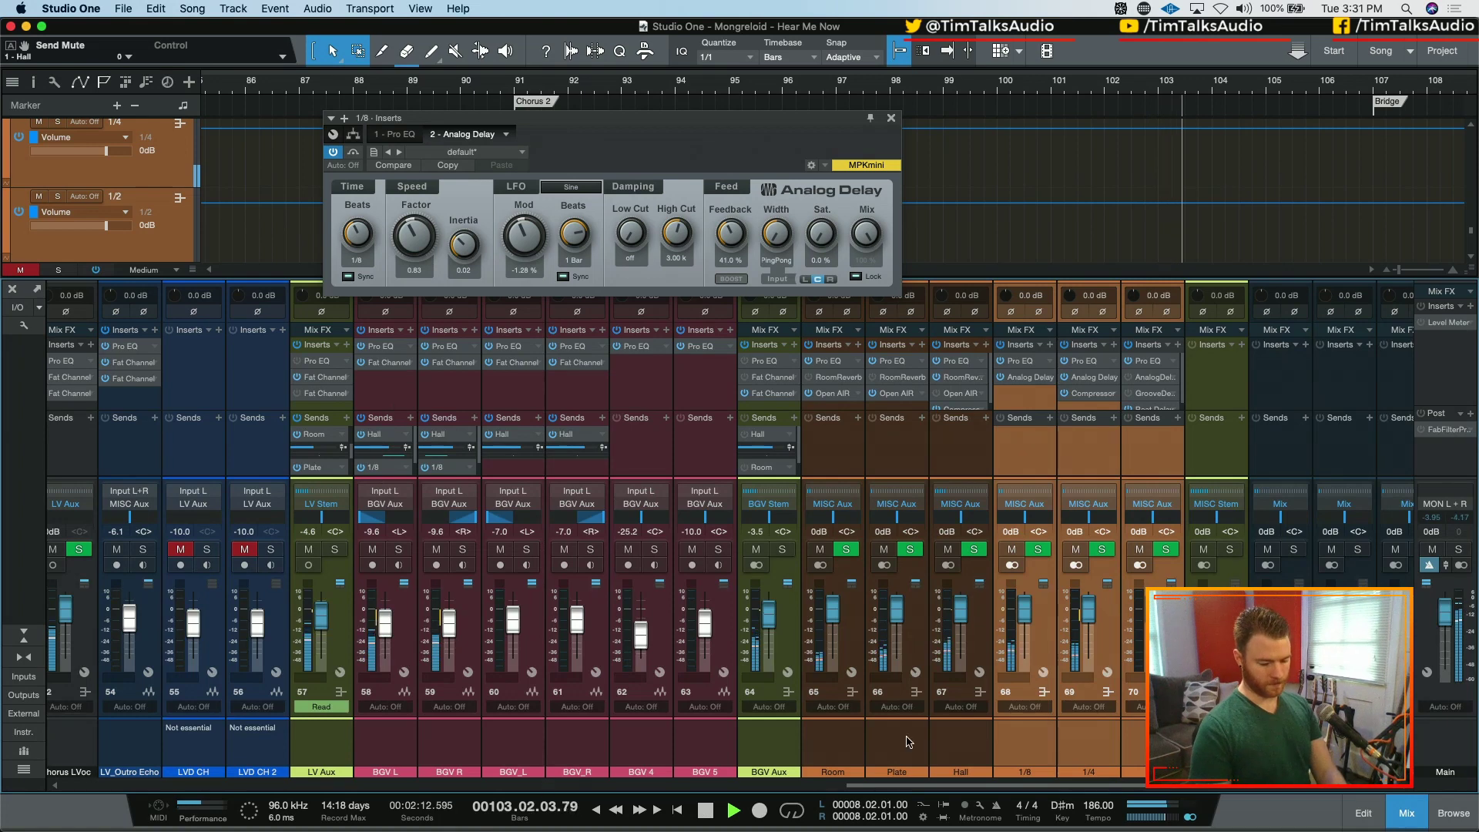
pyautogui.moveTo(979, 786); pyautogui.dragTo(956, 785)
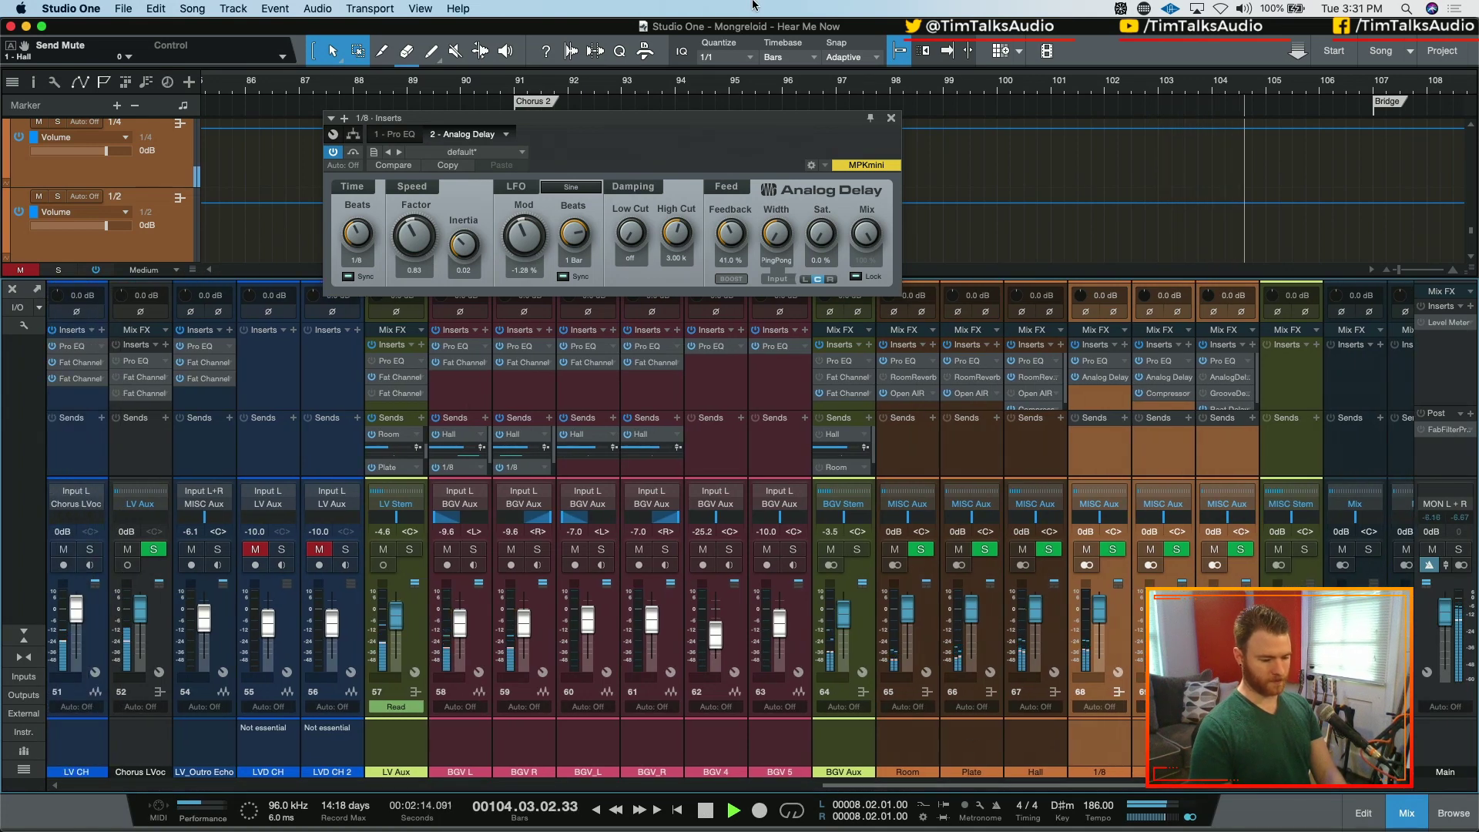
pyautogui.click(891, 117)
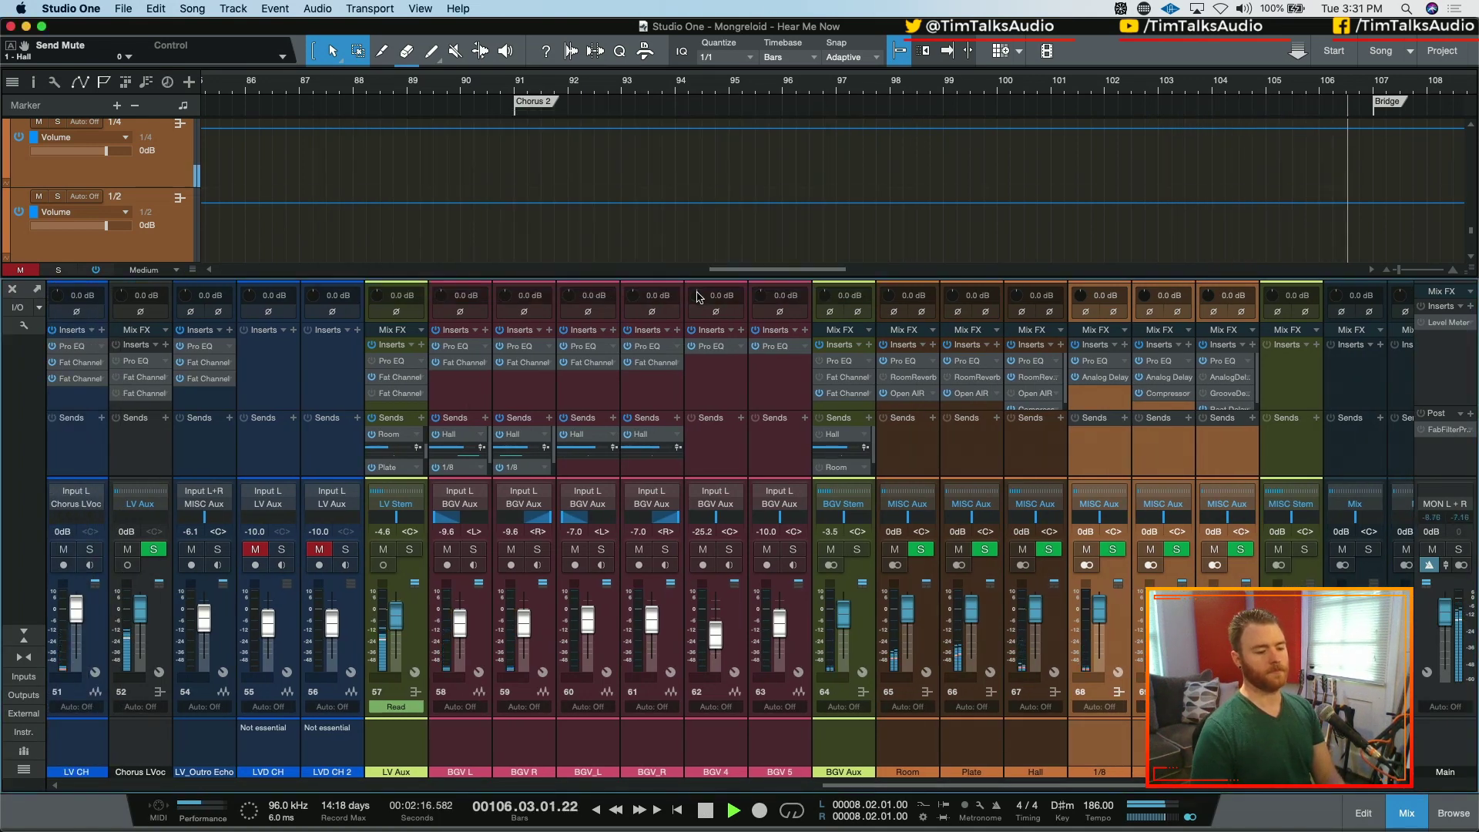
pyautogui.press('space')
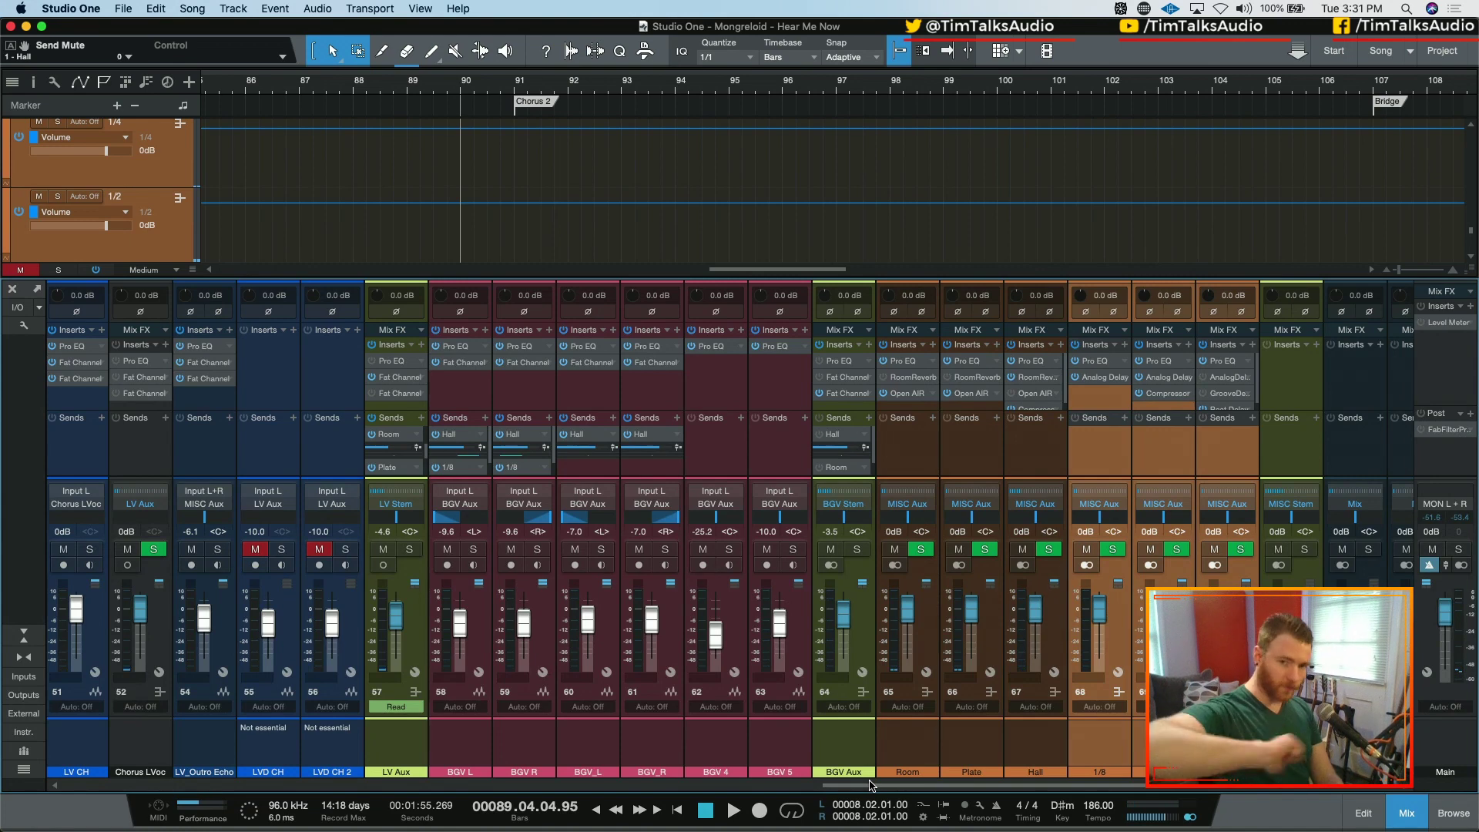
# - Select the LV Aux channel and display its 1/2 send level automation across the song's later sections
pyautogui.press('e')
pyautogui.press('e')
pyautogui.press('e')
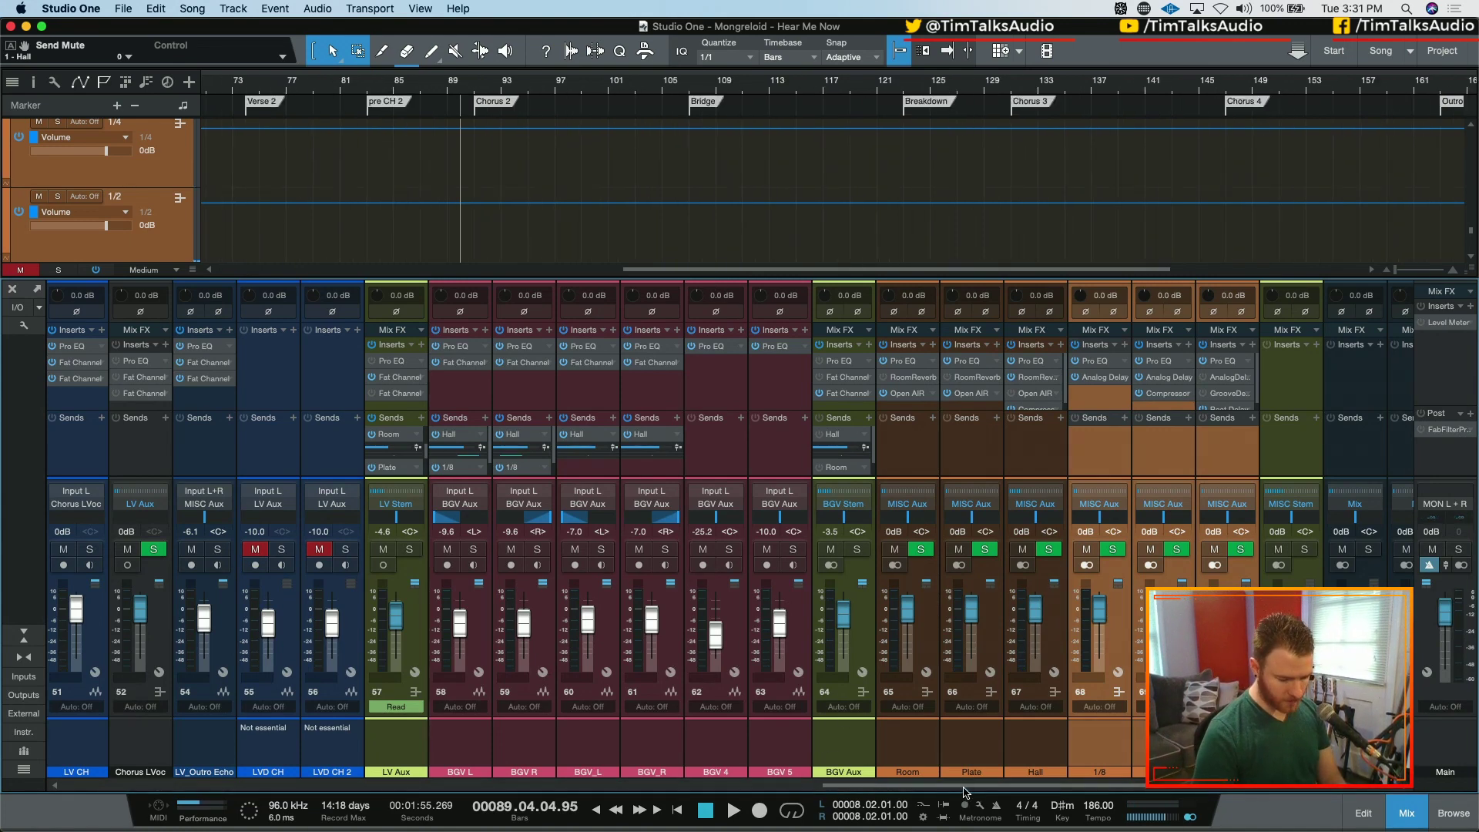
pyautogui.moveTo(968, 786); pyautogui.dragTo(826, 803)
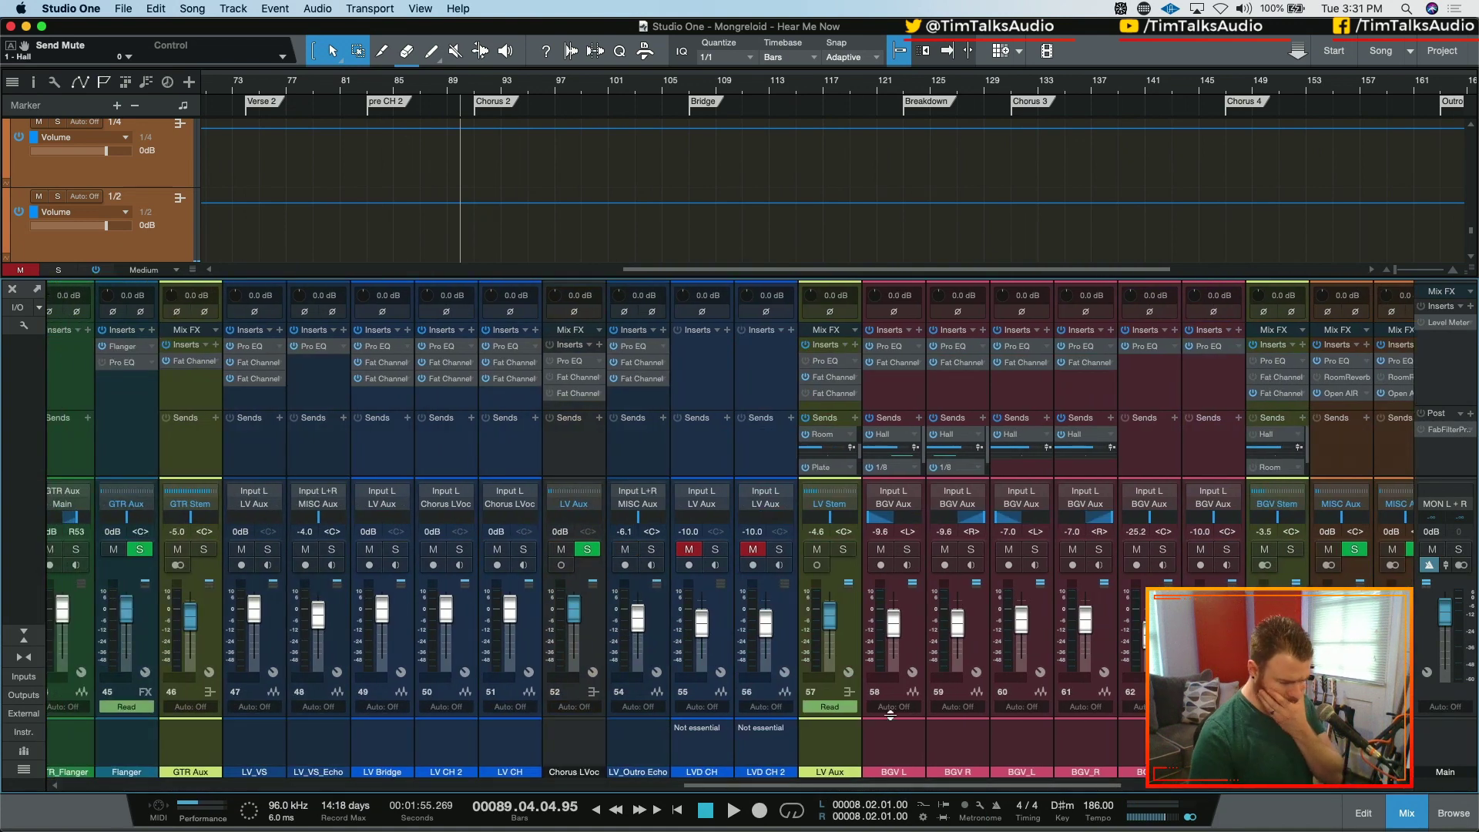
pyautogui.click(824, 744)
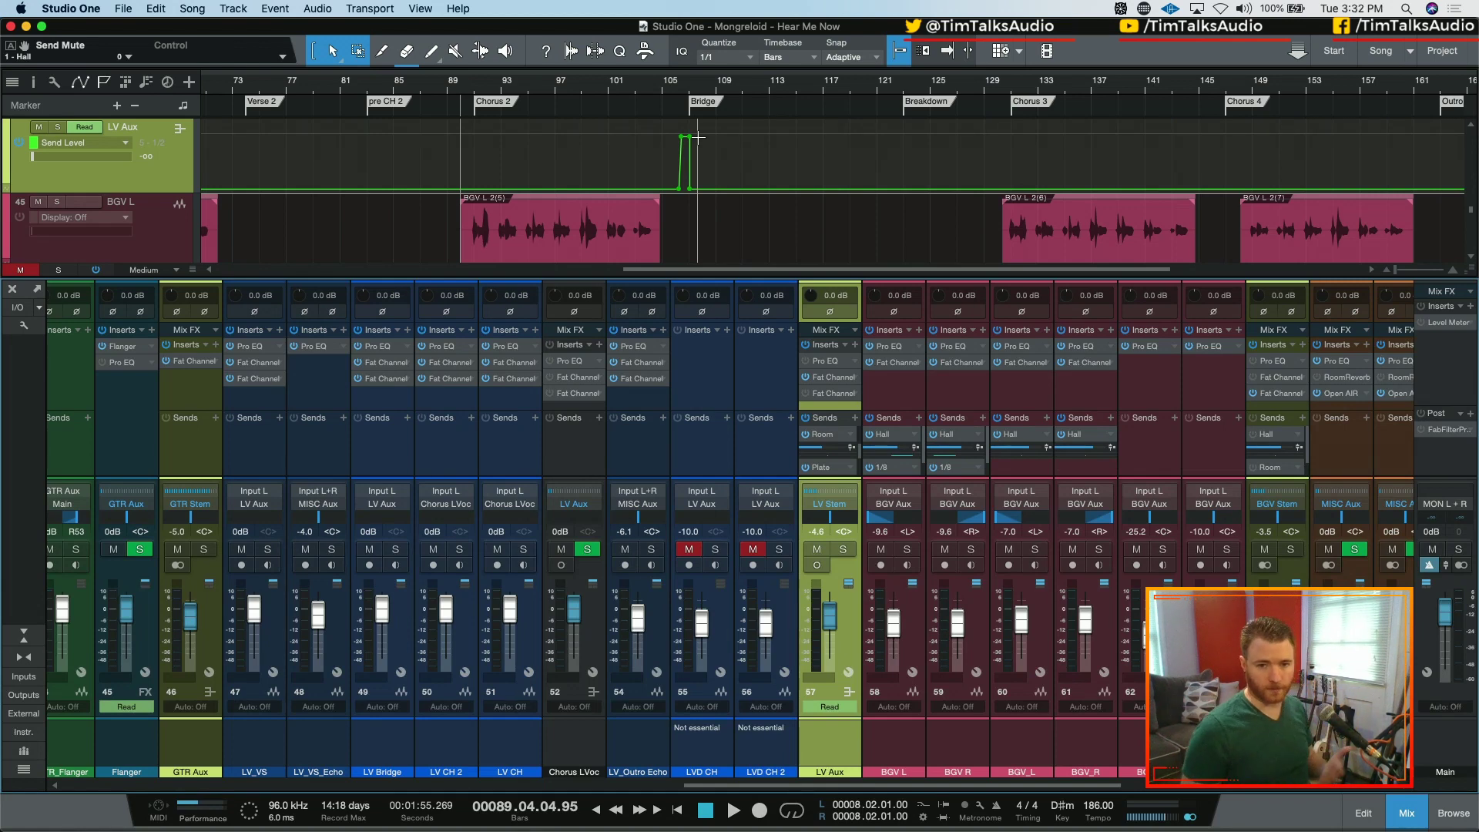
pyautogui.click(108, 145)
pyautogui.click(96, 158)
pyautogui.click(91, 146)
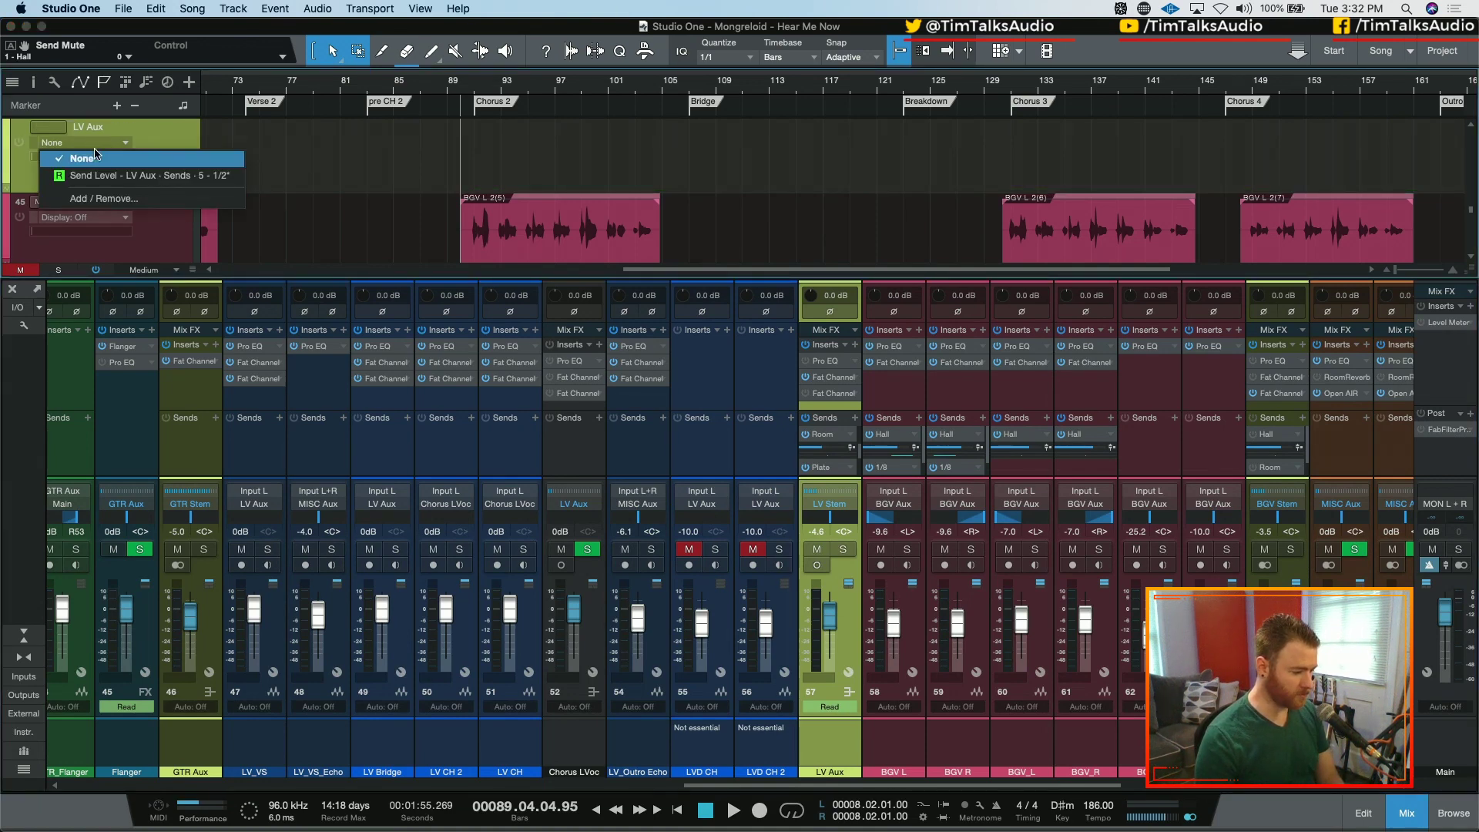
pyautogui.click(108, 176)
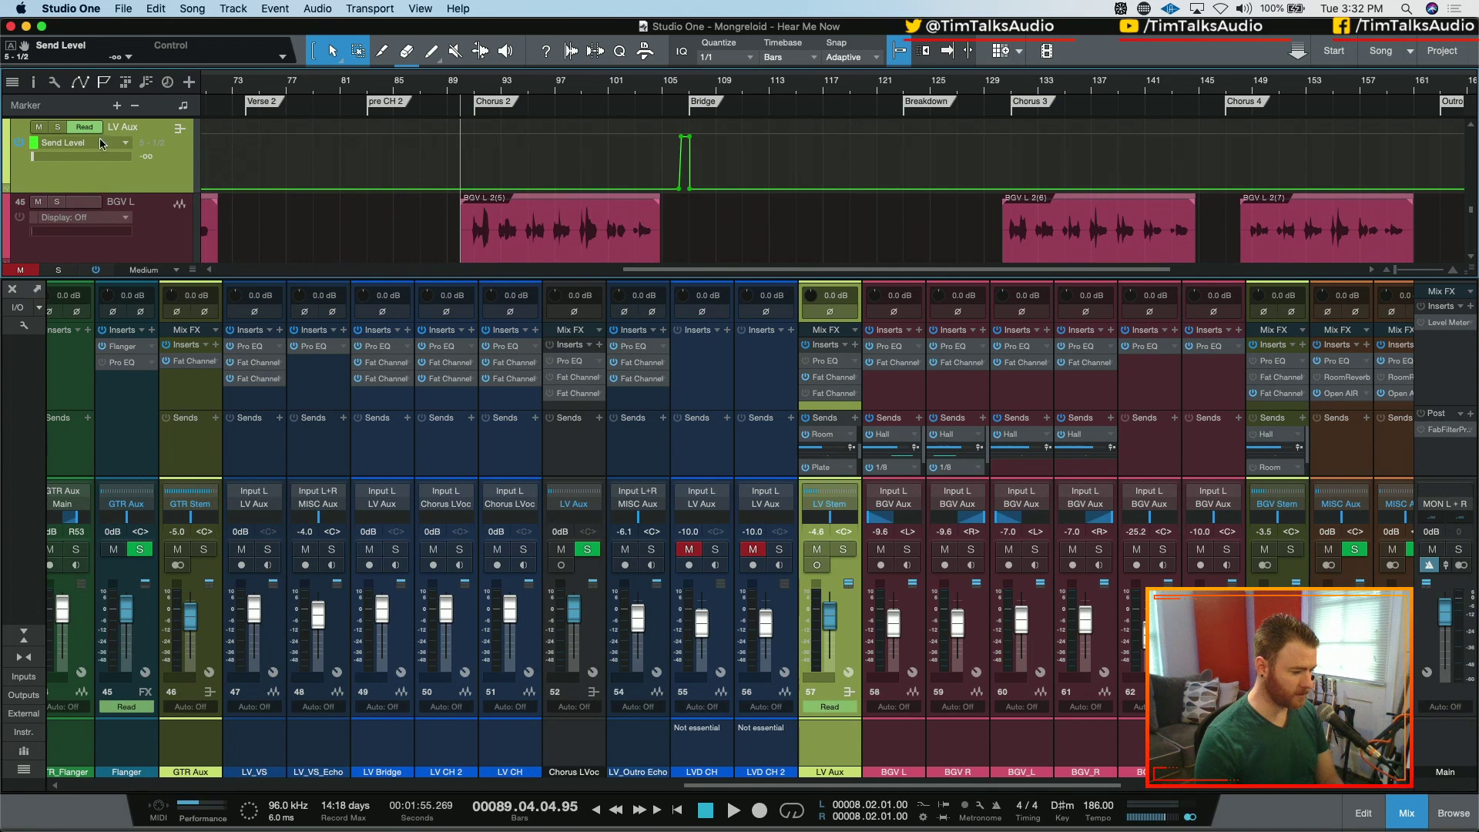
# - Add LV Aux's Volume parameter from the console list to the track's automation
pyautogui.click(97, 143)
pyautogui.click(117, 197)
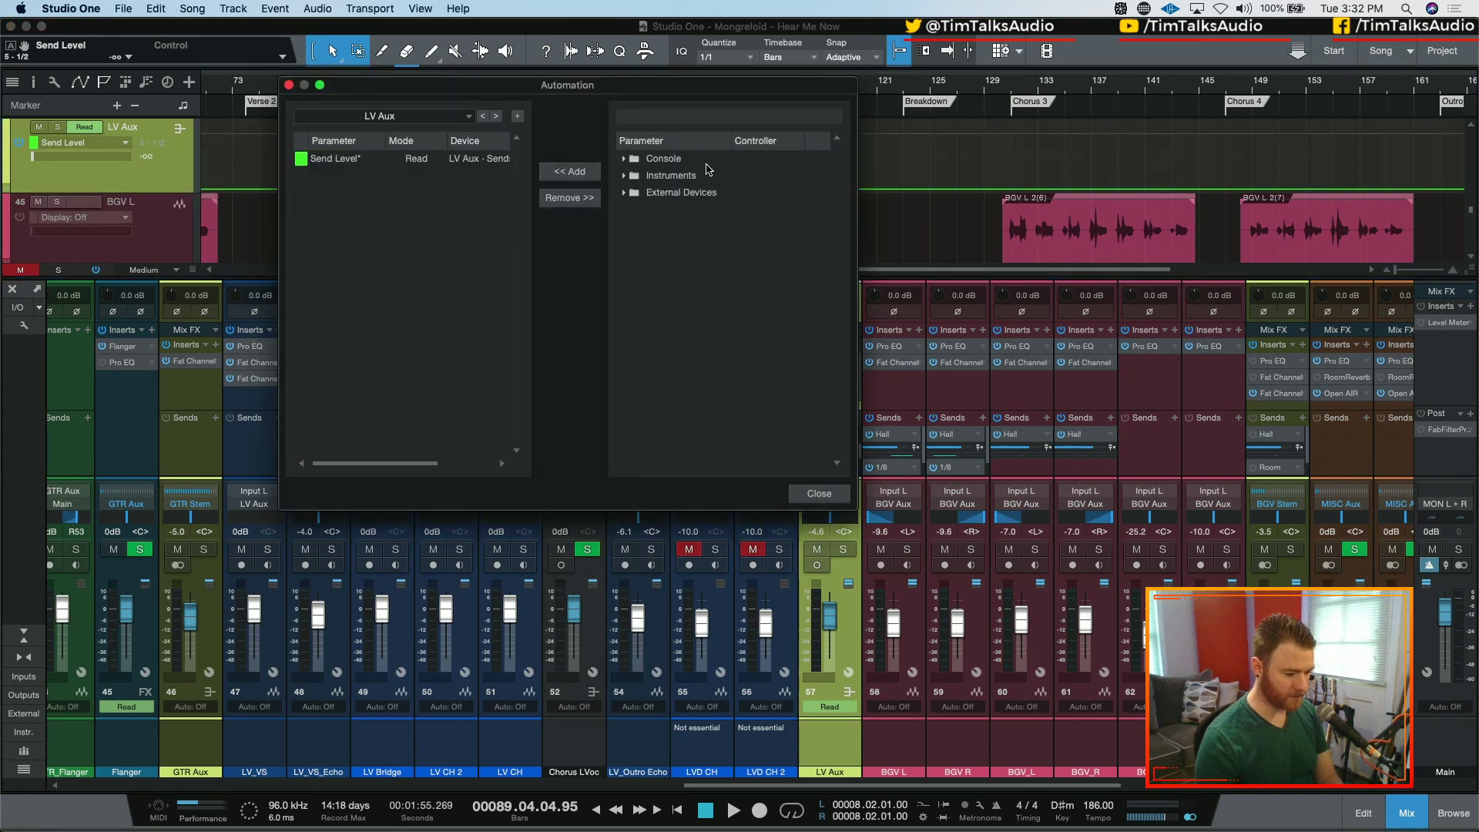
pyautogui.click(623, 158)
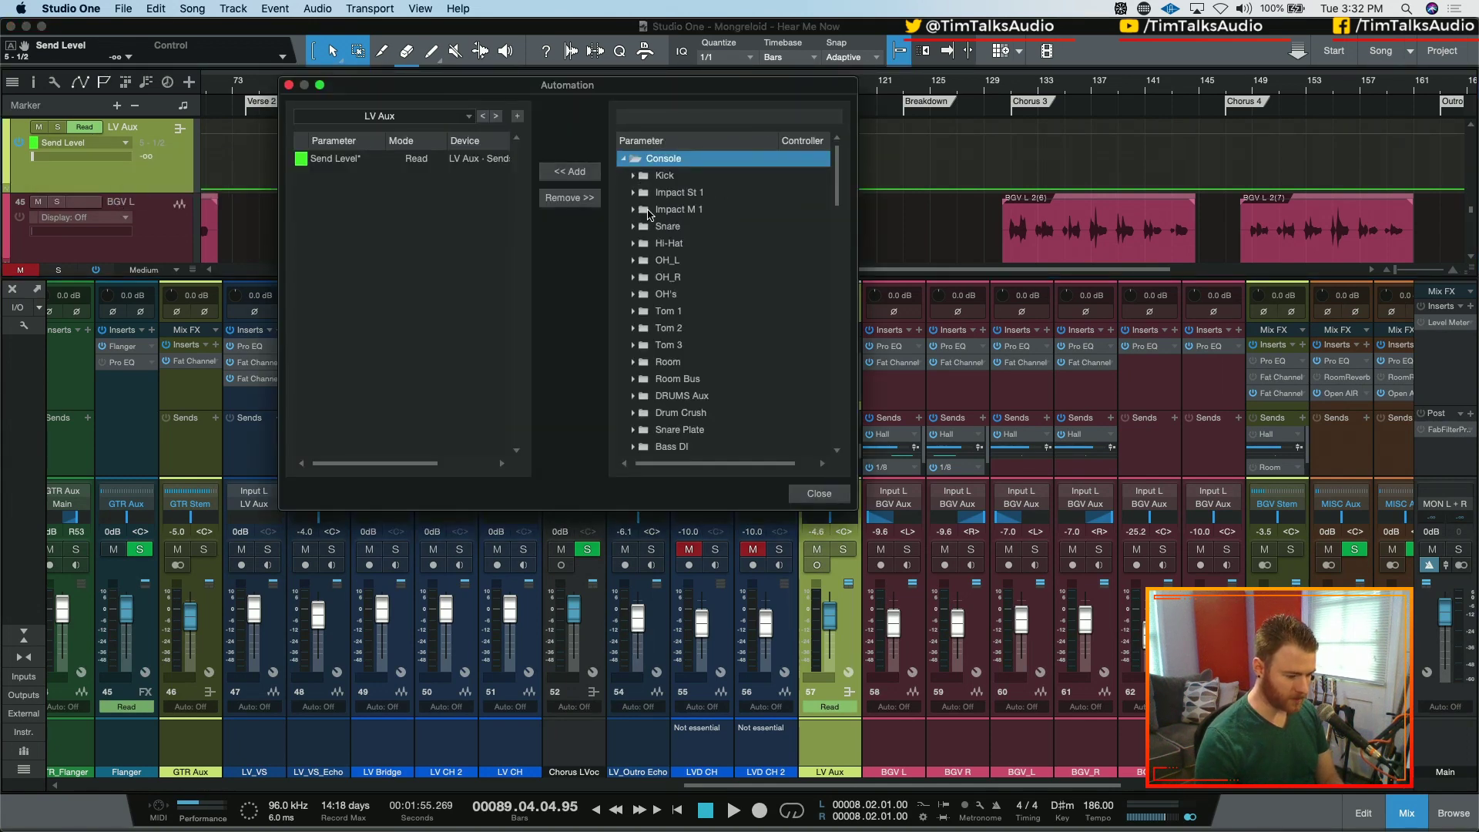
pyautogui.scroll(-10, 649, 214)
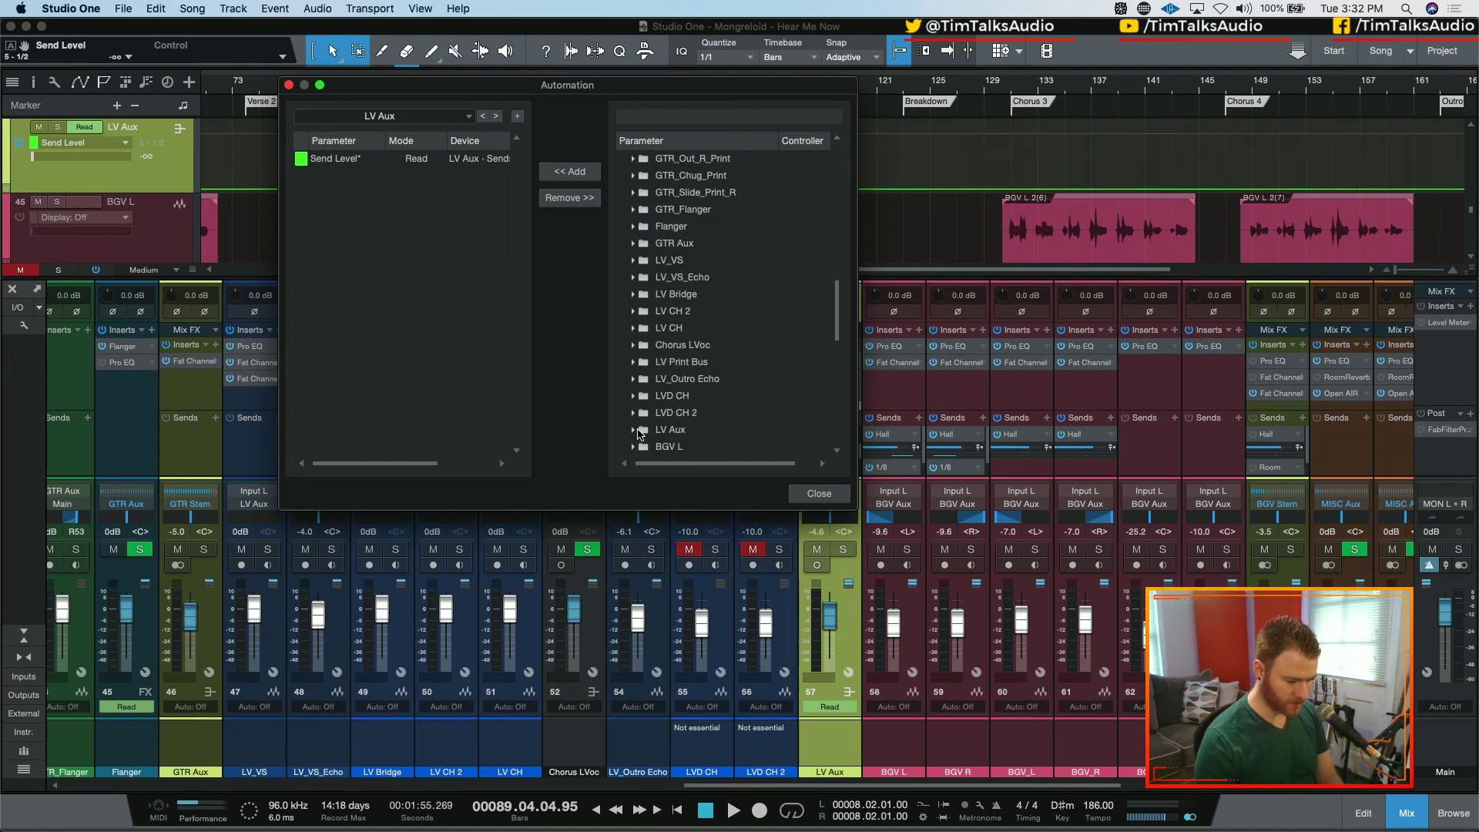
pyautogui.click(635, 429)
pyautogui.scroll(-3, 642, 420)
pyautogui.click(667, 413)
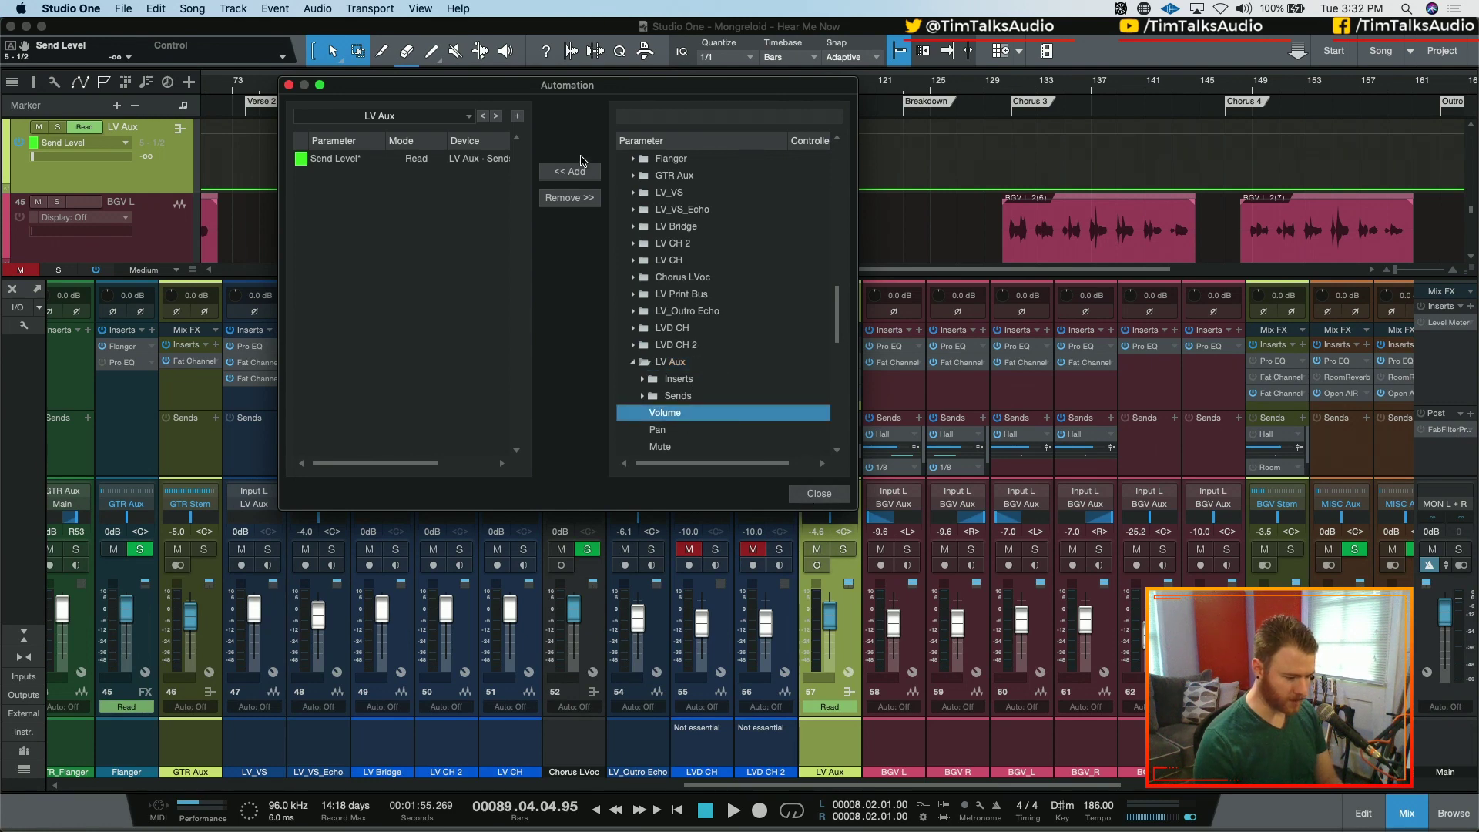
pyautogui.click(583, 169)
pyautogui.click(818, 491)
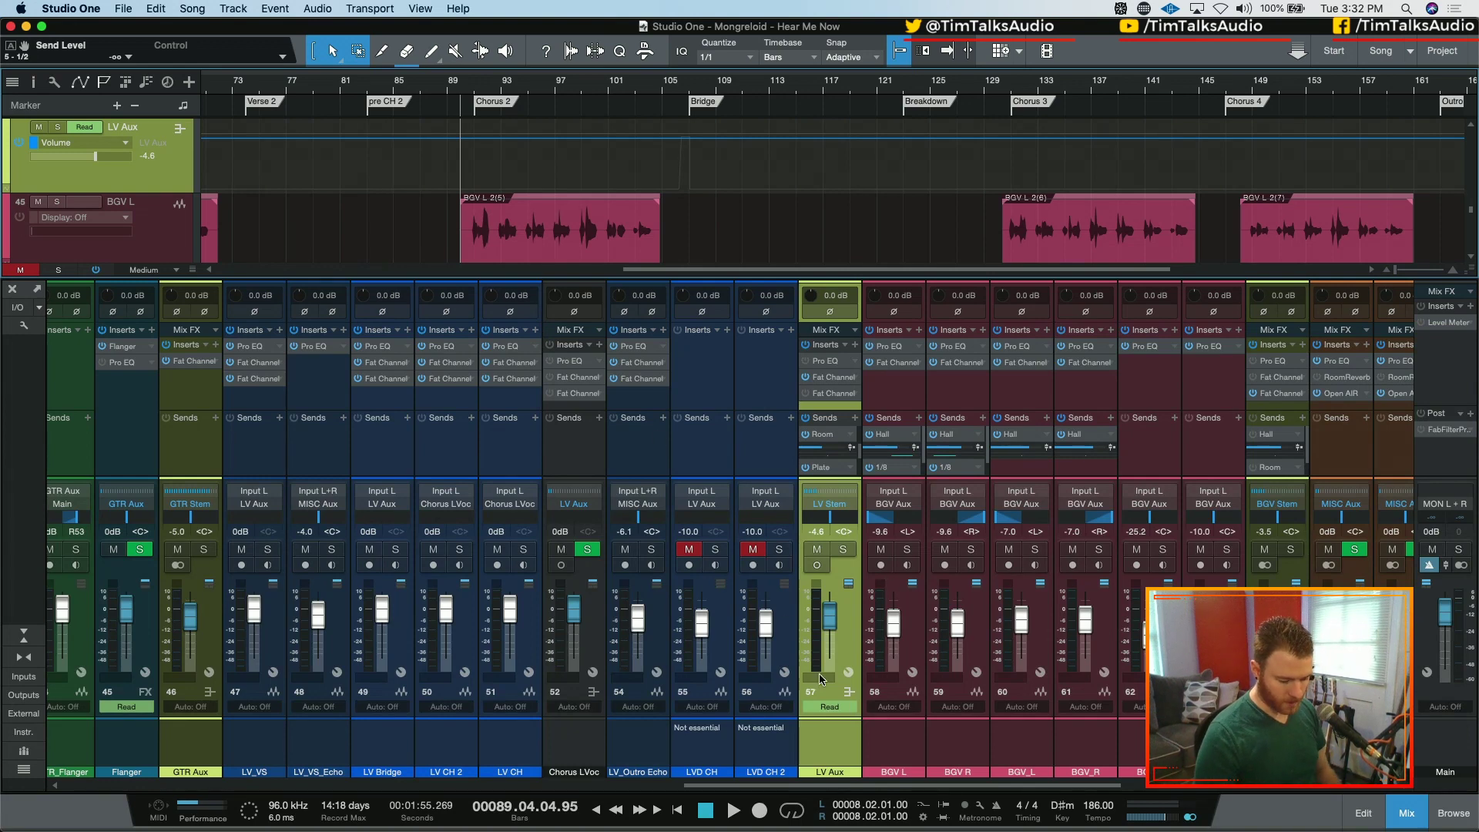
# - Set LV Aux's automation mode to Touch and ride its fader during playback to write volume automation through Chorus 2
pyautogui.click(831, 709)
pyautogui.click(843, 756)
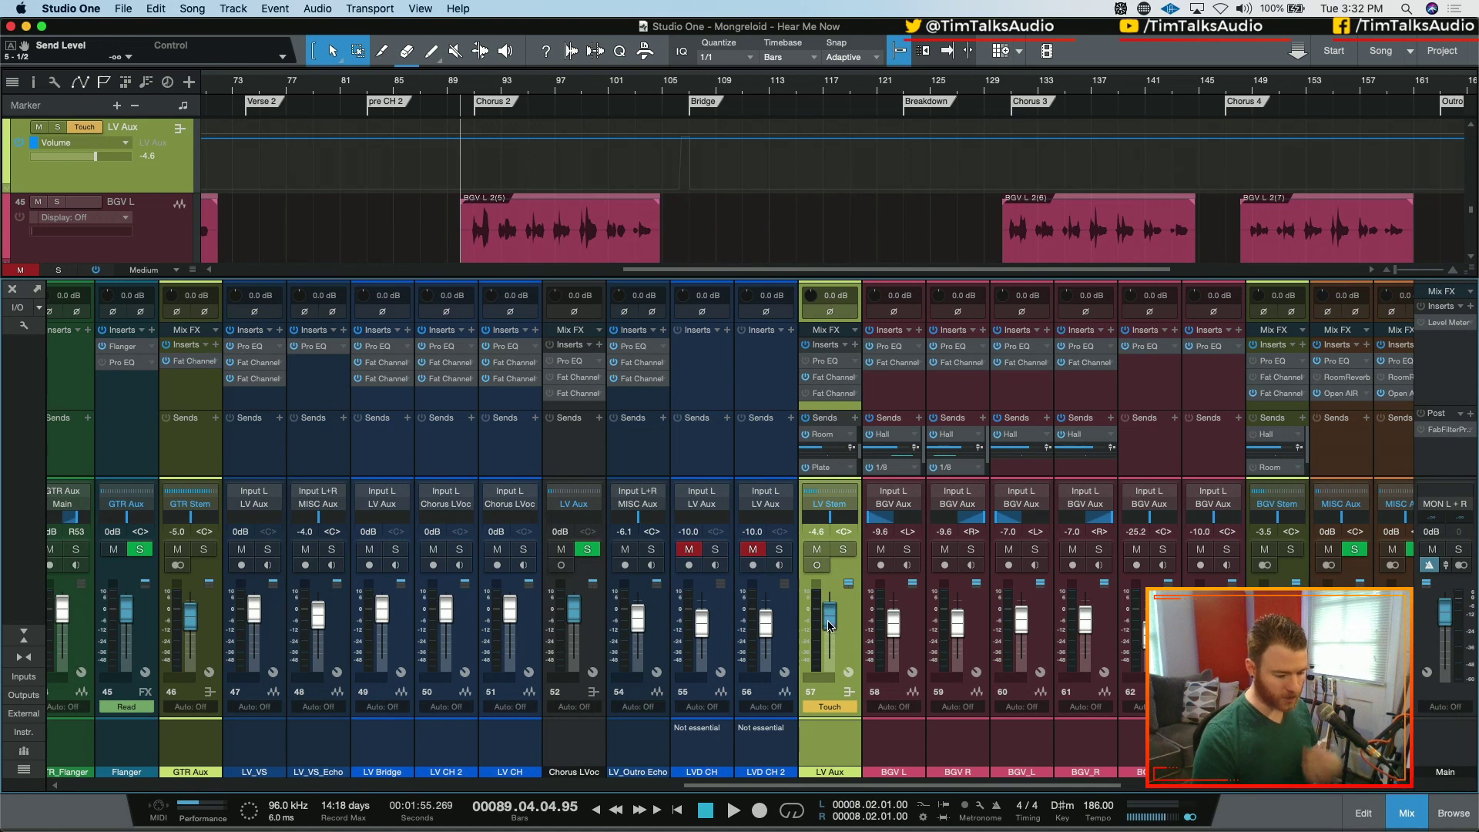
pyautogui.press('space')
pyautogui.moveTo(831, 624); pyautogui.dragTo(835, 631)
pyautogui.press('space')
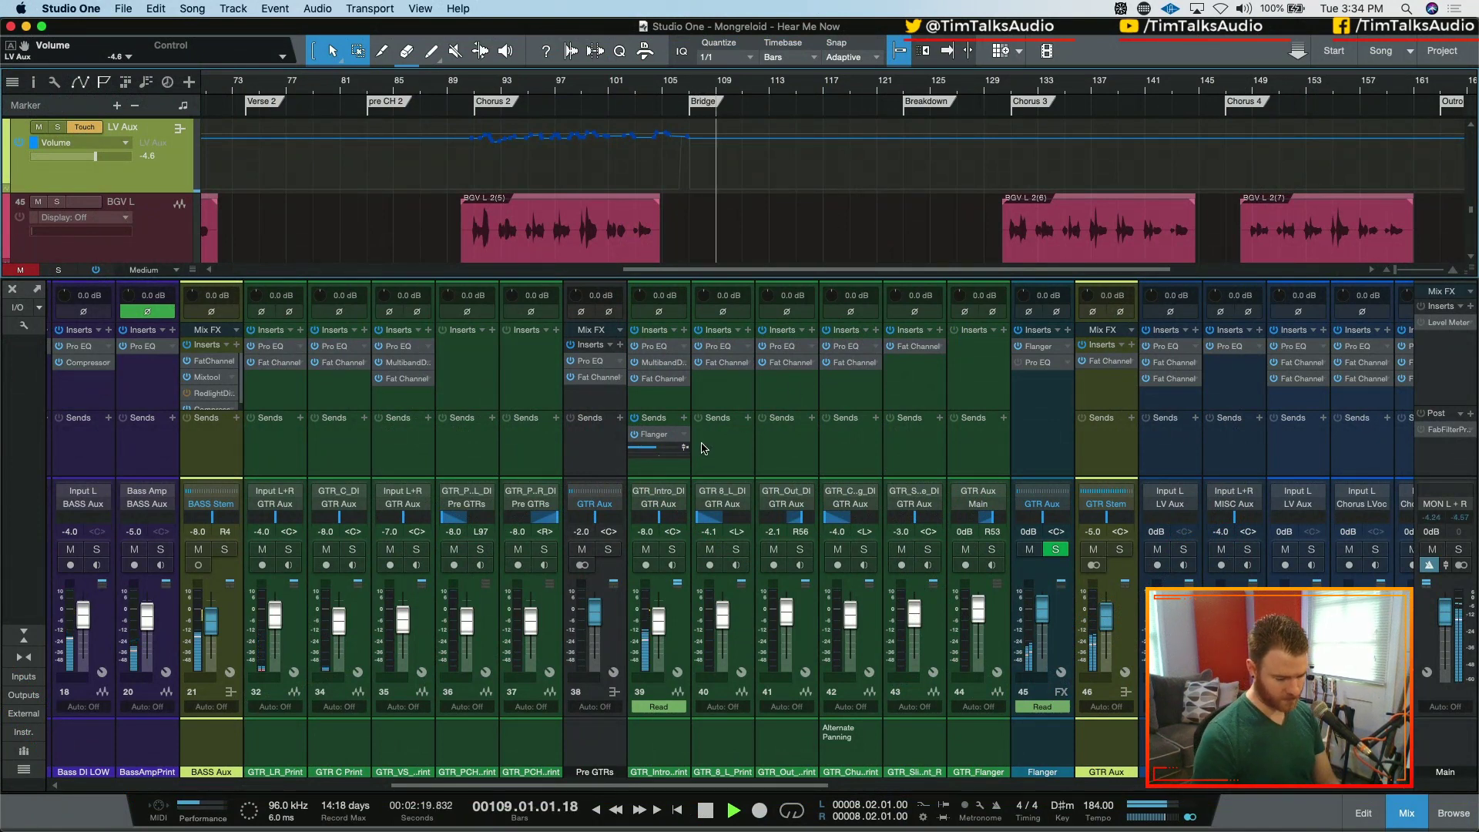
# - Add a send to the 1/4 delay on the GTR_Intro print channel
pyautogui.click(686, 418)
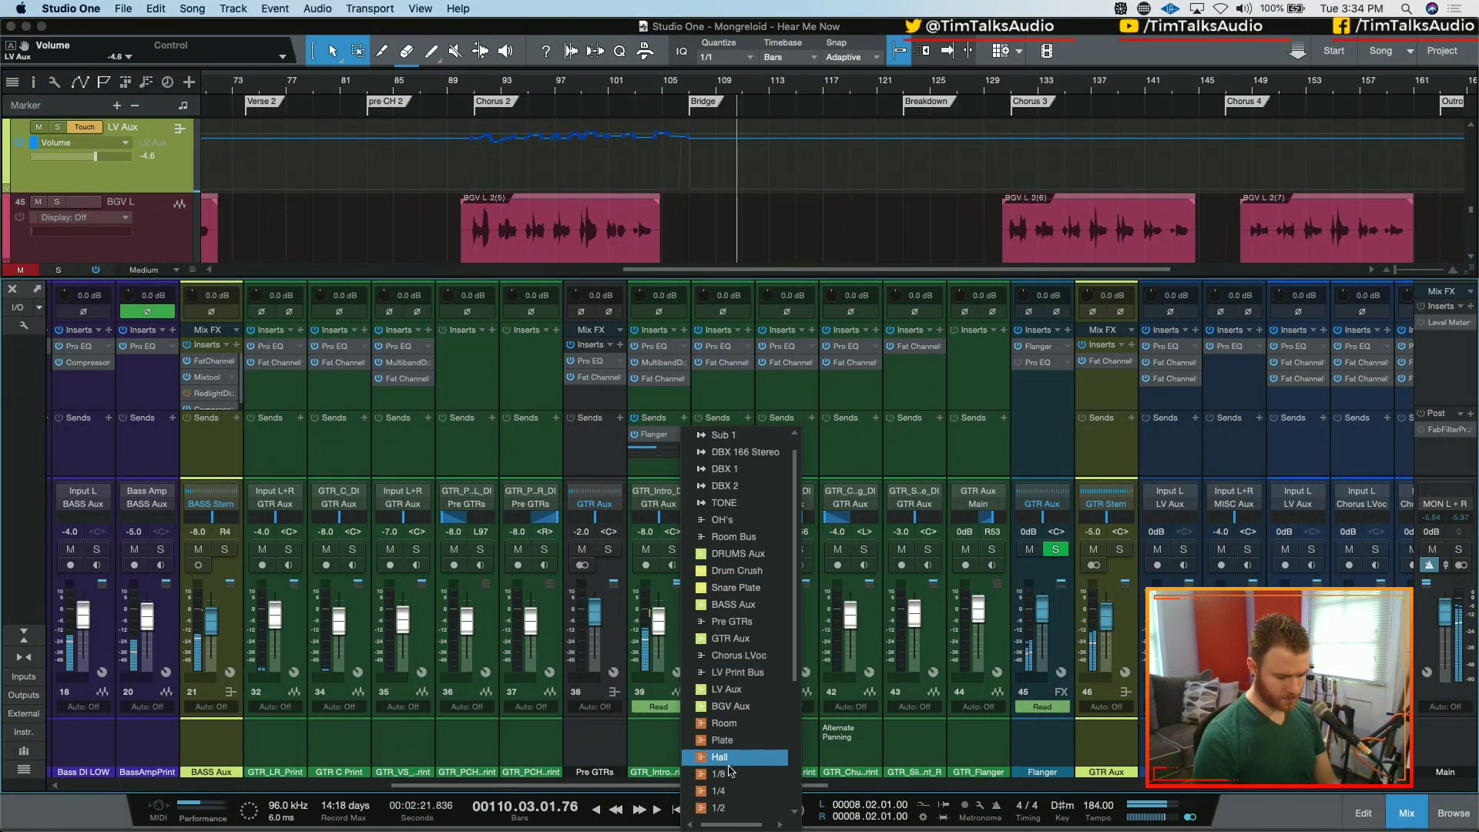
pyautogui.click(733, 793)
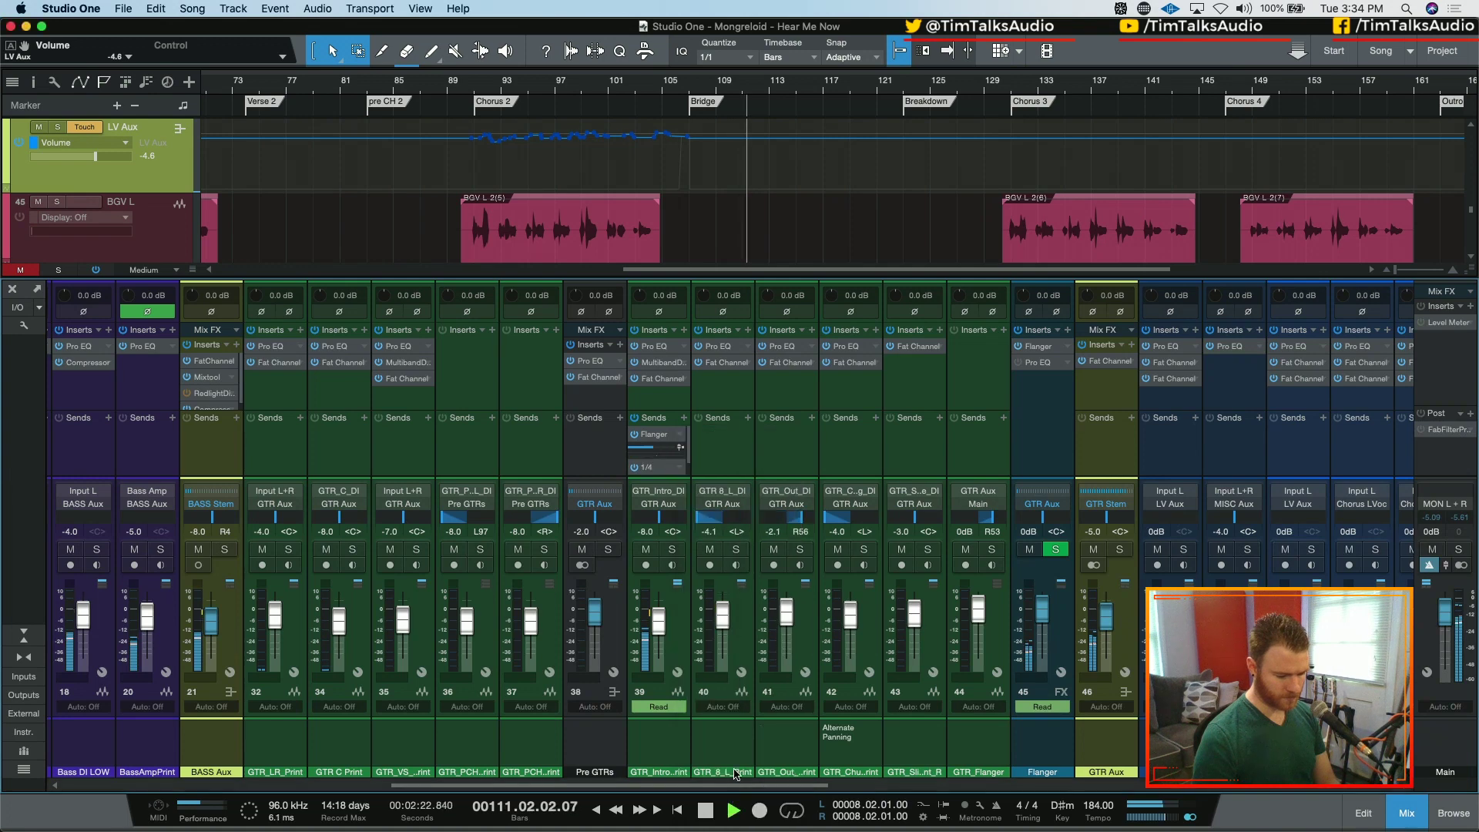
# - Pan the GTR_Intro print channel's 1/4 delay send to L7 while auditioning the bridge
pyautogui.click(691, 467)
pyautogui.moveTo(688, 461); pyautogui.dragTo(667, 482)
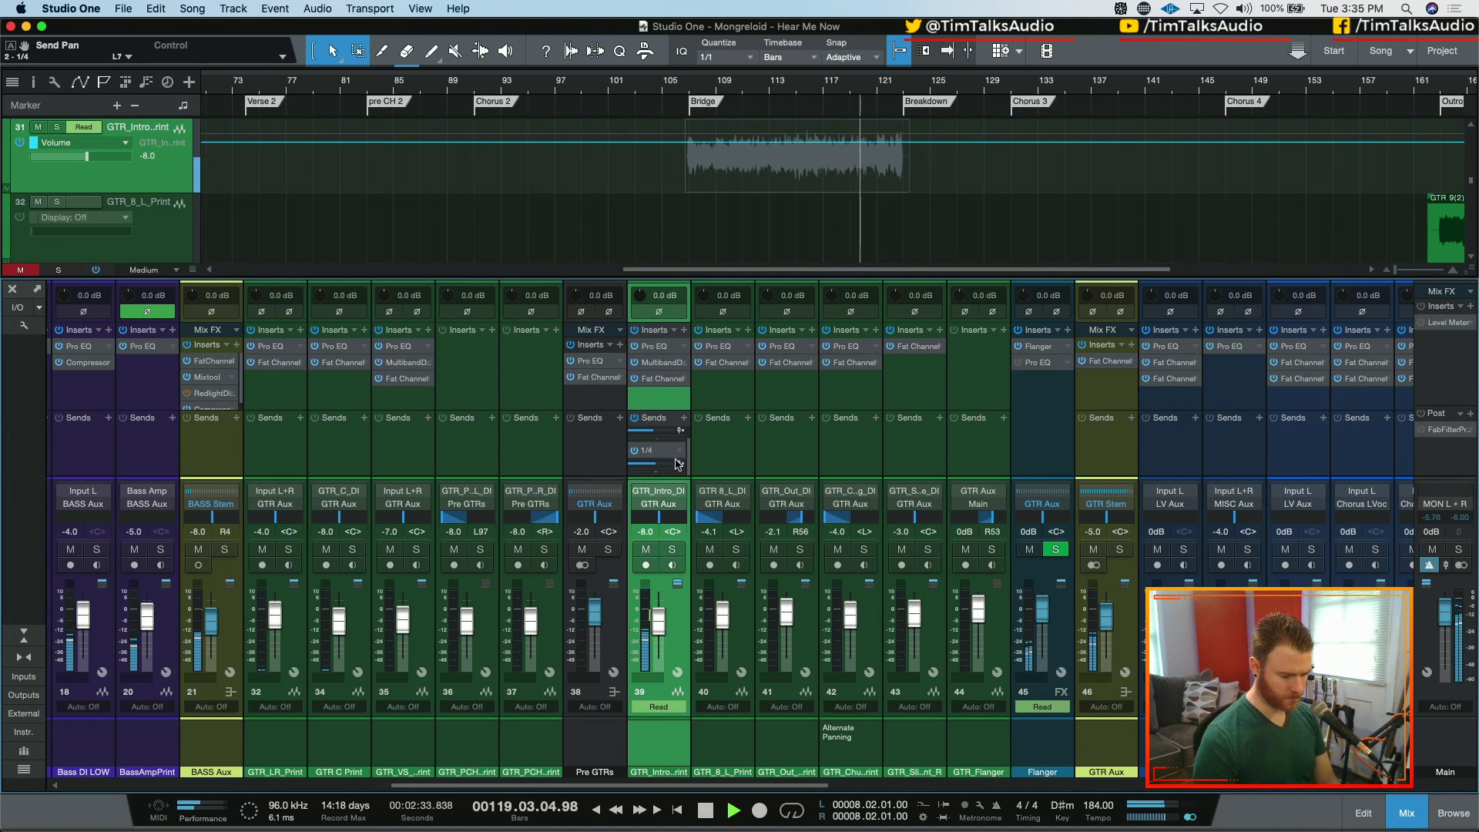
pyautogui.press('space')
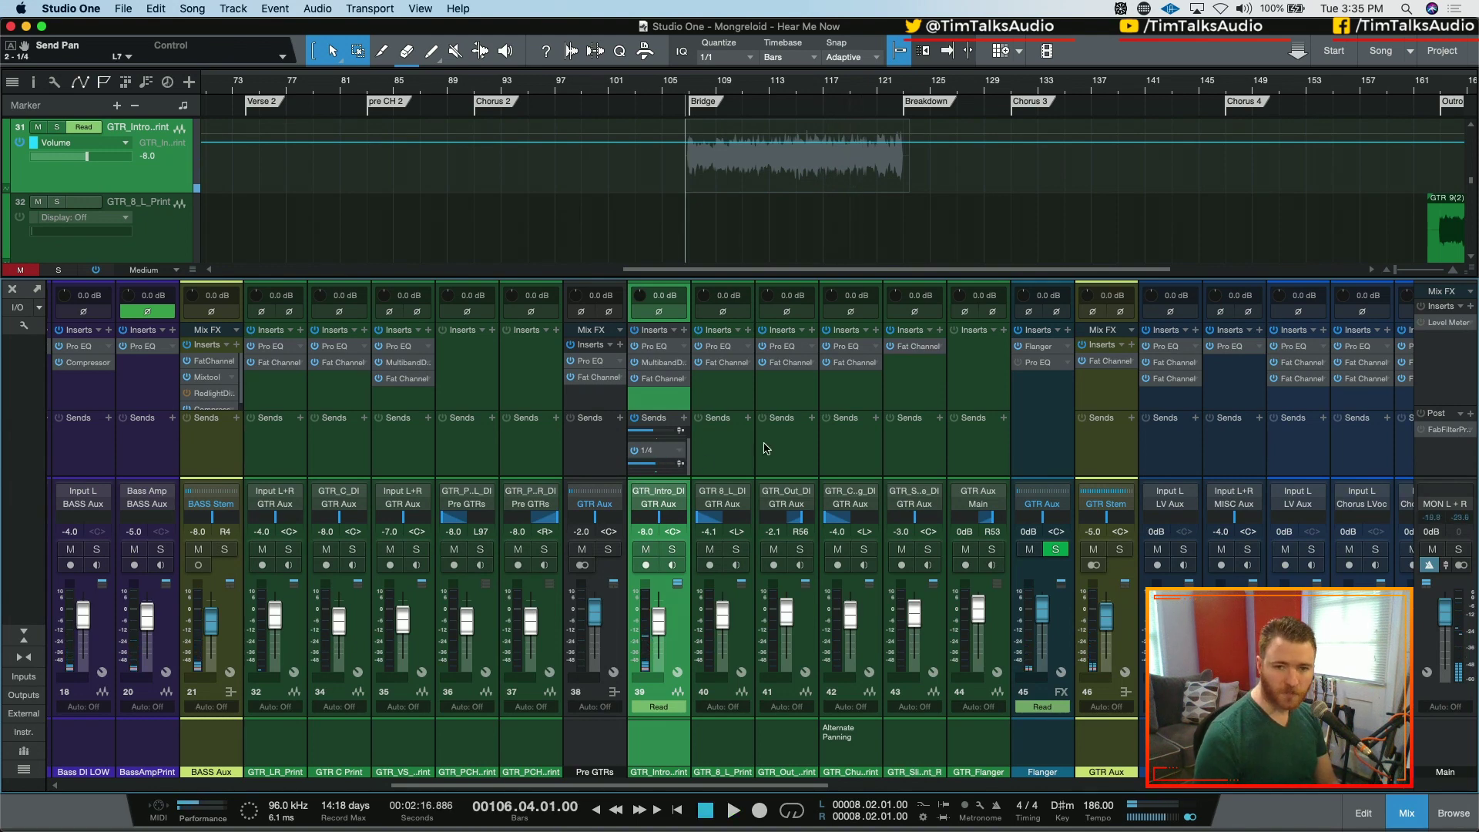
# - Try the 1/8 delay as the send destination on the GTR_Intro print channel and audition it at the bridge
pyautogui.click(680, 451)
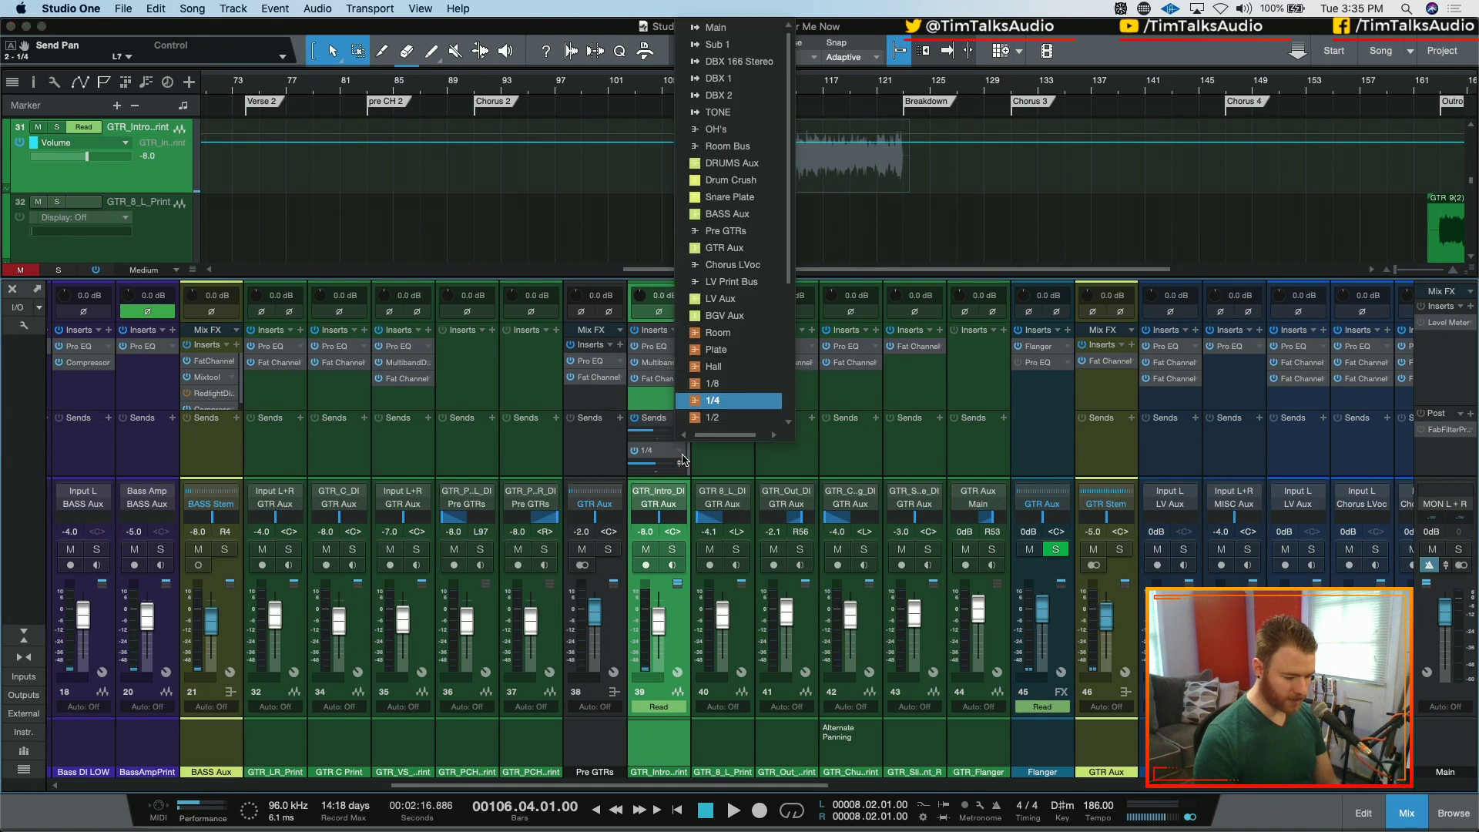
pyautogui.scroll(-6, 726, 336)
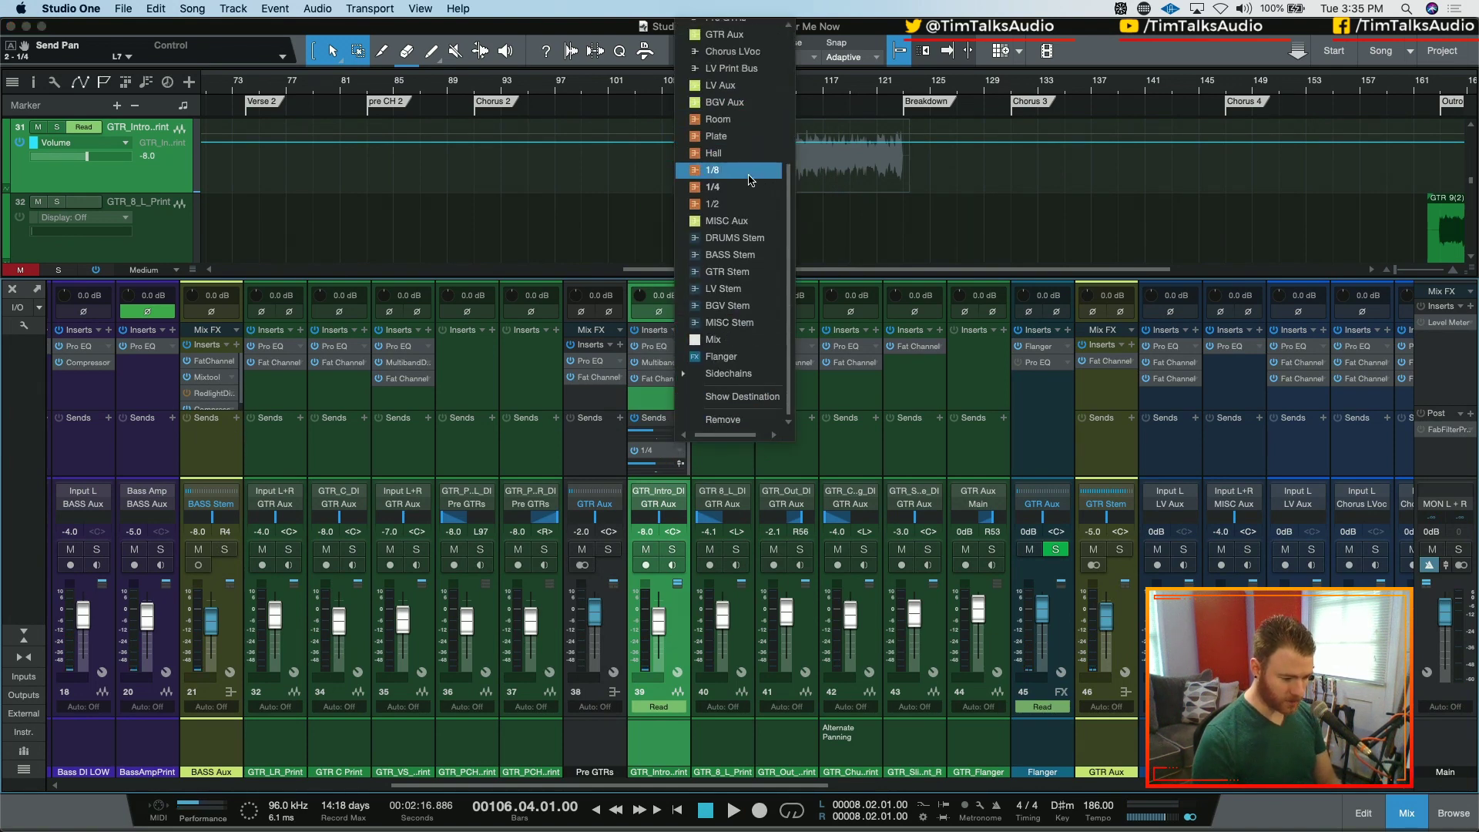
pyautogui.click(752, 171)
pyautogui.press('space')
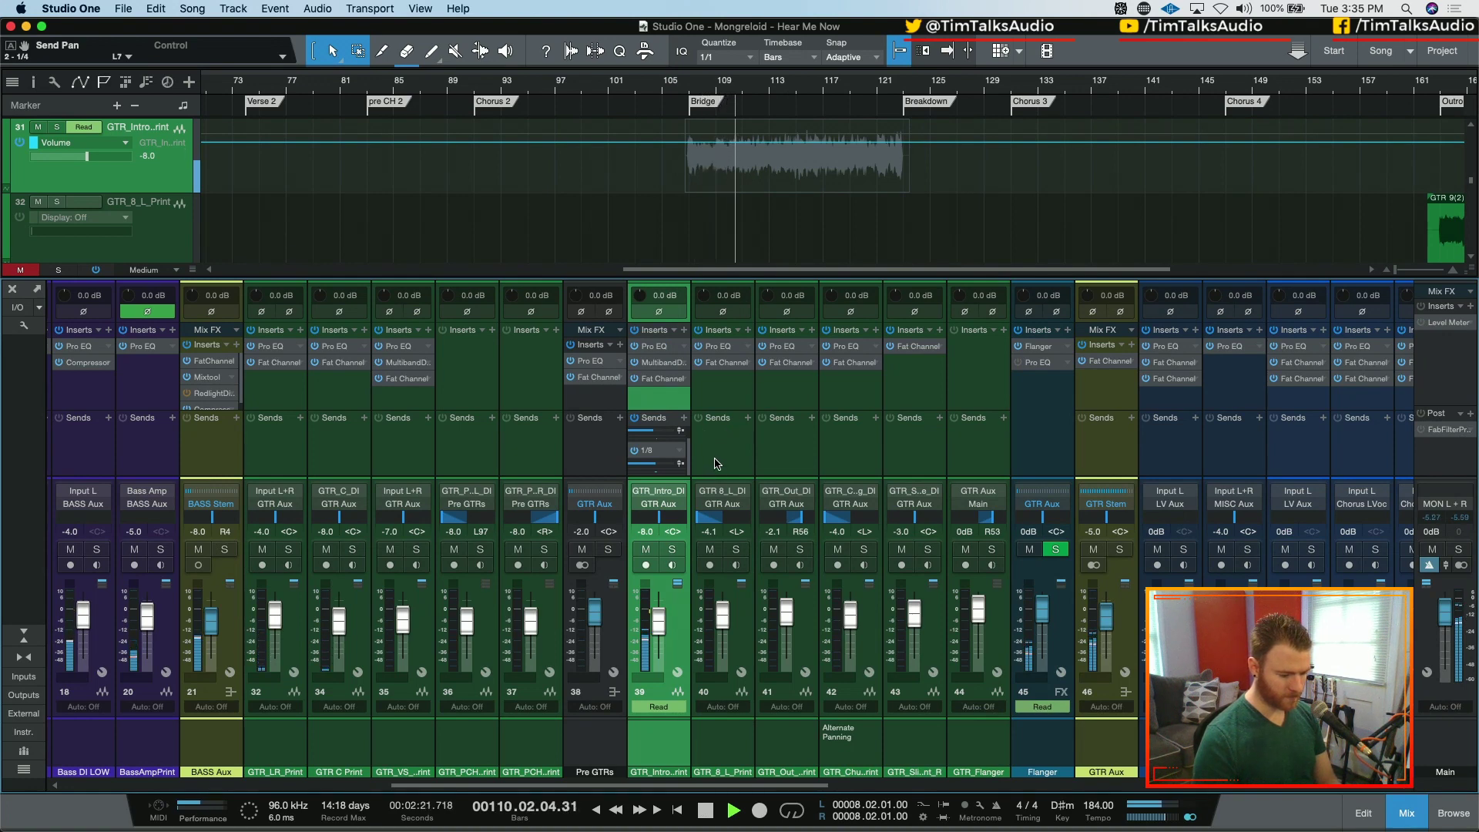
pyautogui.press('space')
# - Route the GTR_Intro print channel's delay send to 1/2, activate the send and play from the bridge
pyautogui.hscroll(-1, 715, 455)
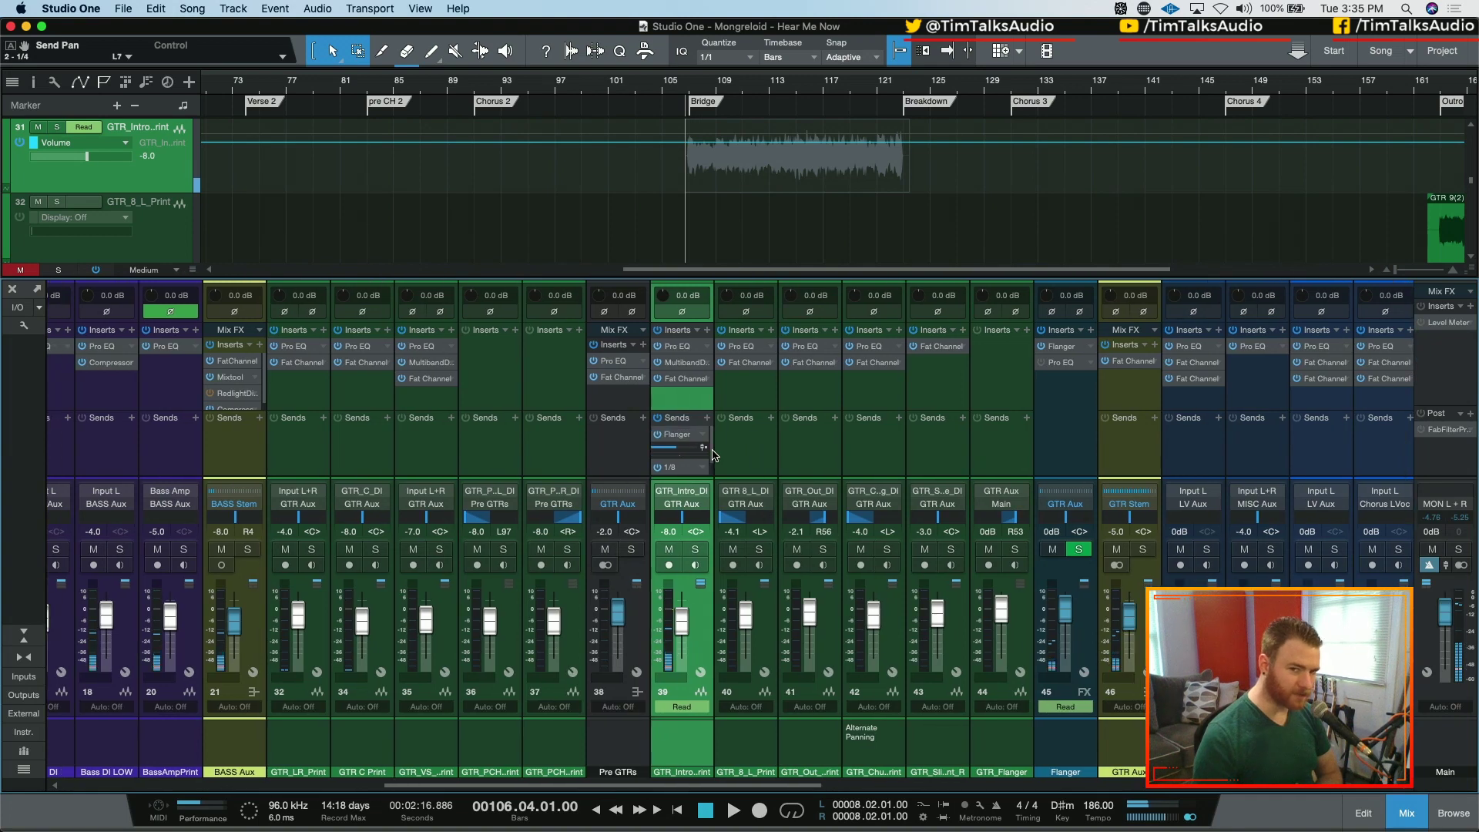
pyautogui.hscroll(3, 714, 455)
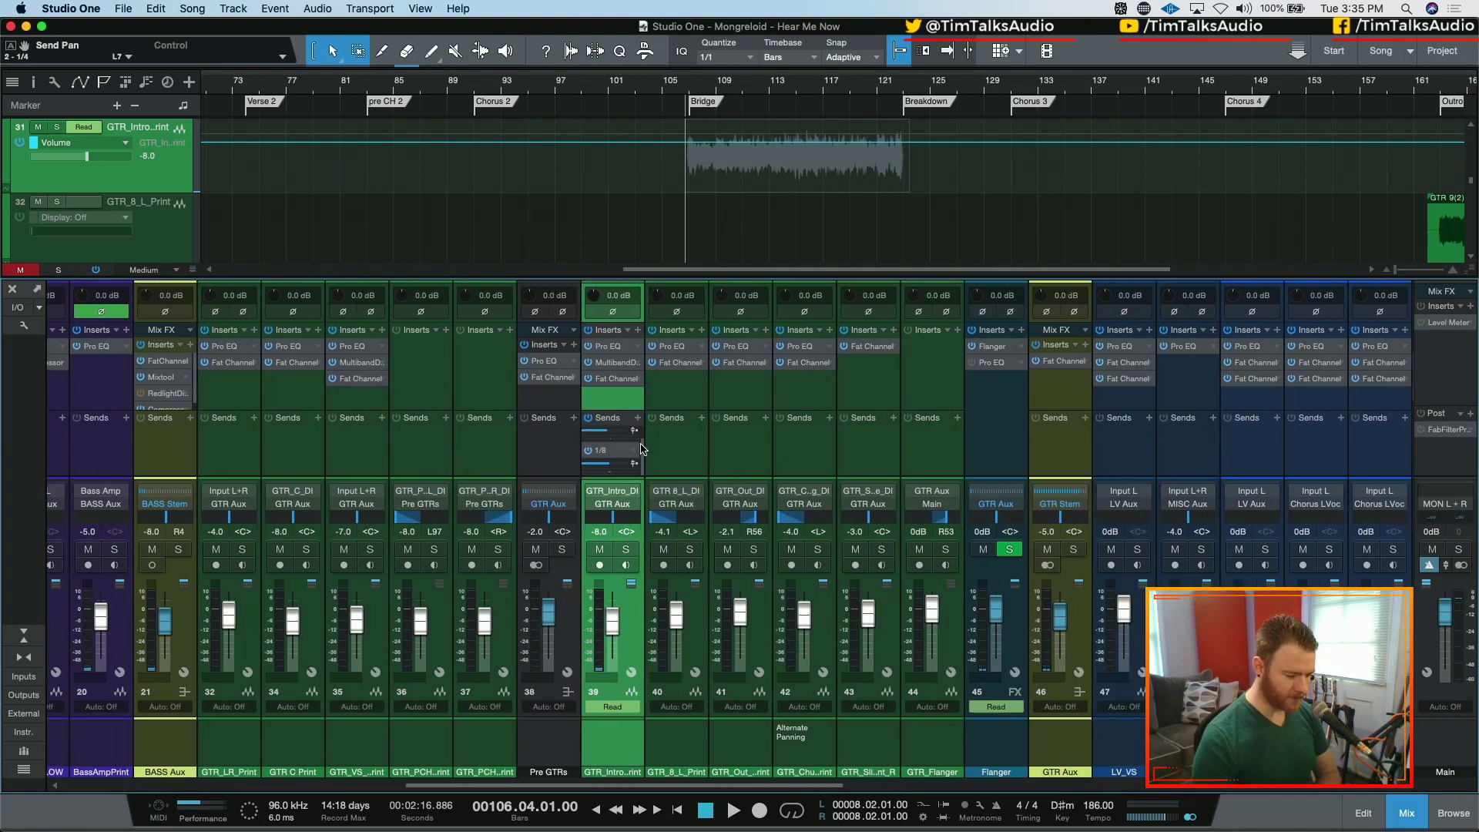
pyautogui.scroll(1, 644, 448)
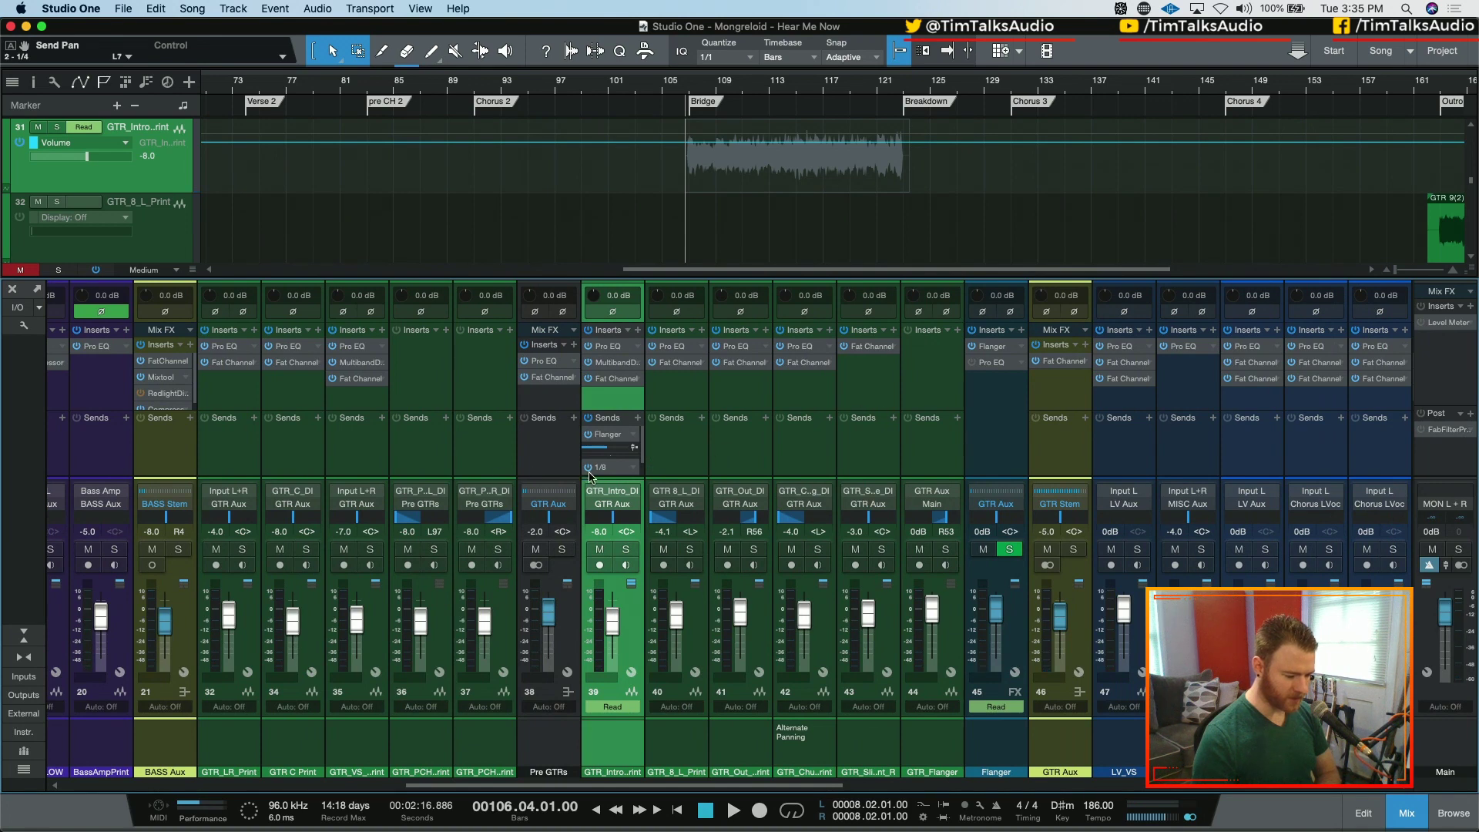
pyautogui.click(633, 467)
pyautogui.click(685, 434)
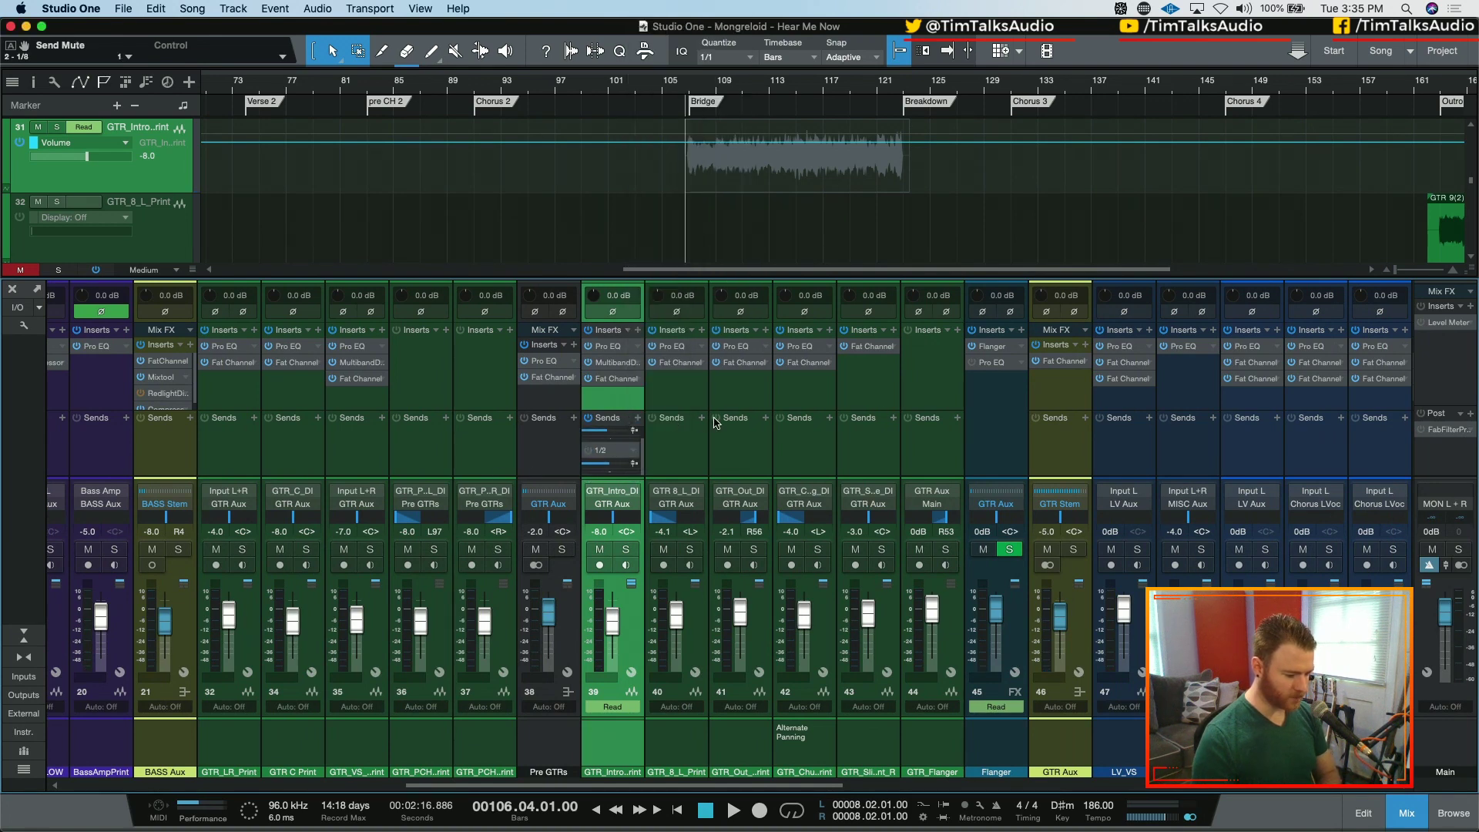
pyautogui.click(588, 450)
pyautogui.press('space')
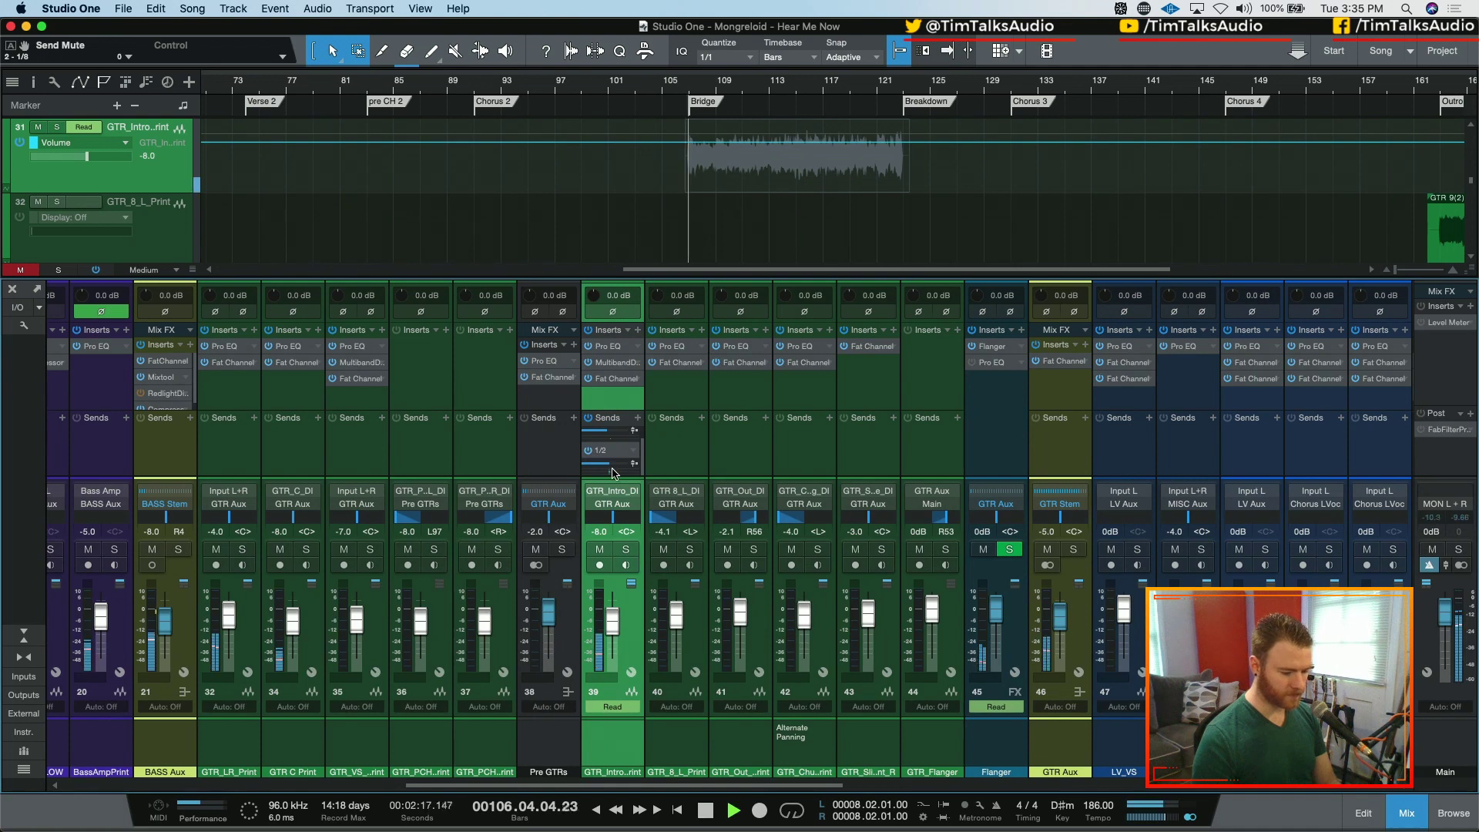
# - Solo the GTR_Intro print channel and audition its 1/2 delay send while checking the delay return channels
pyautogui.click(625, 550)
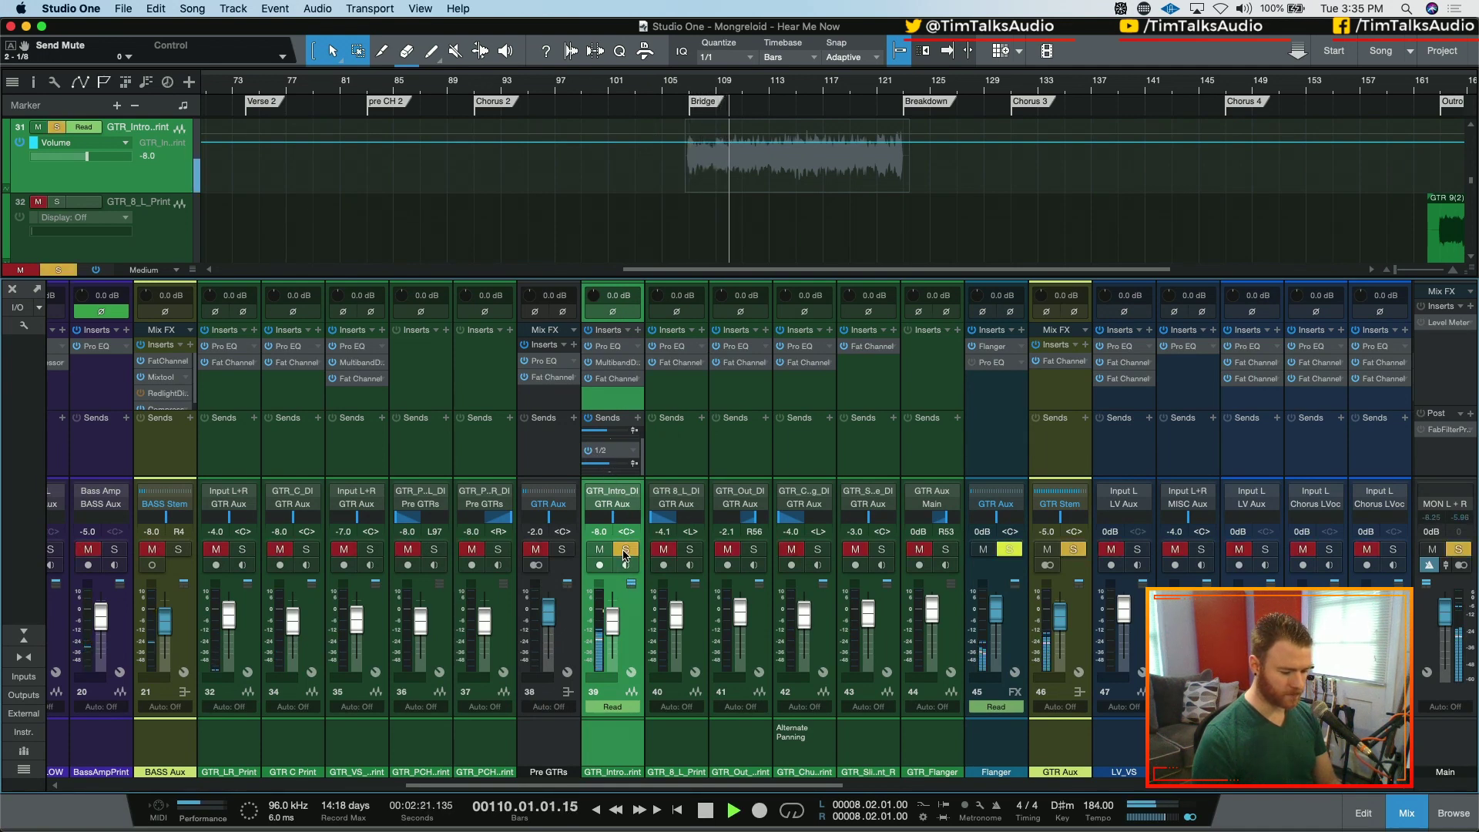
pyautogui.click(874, 786)
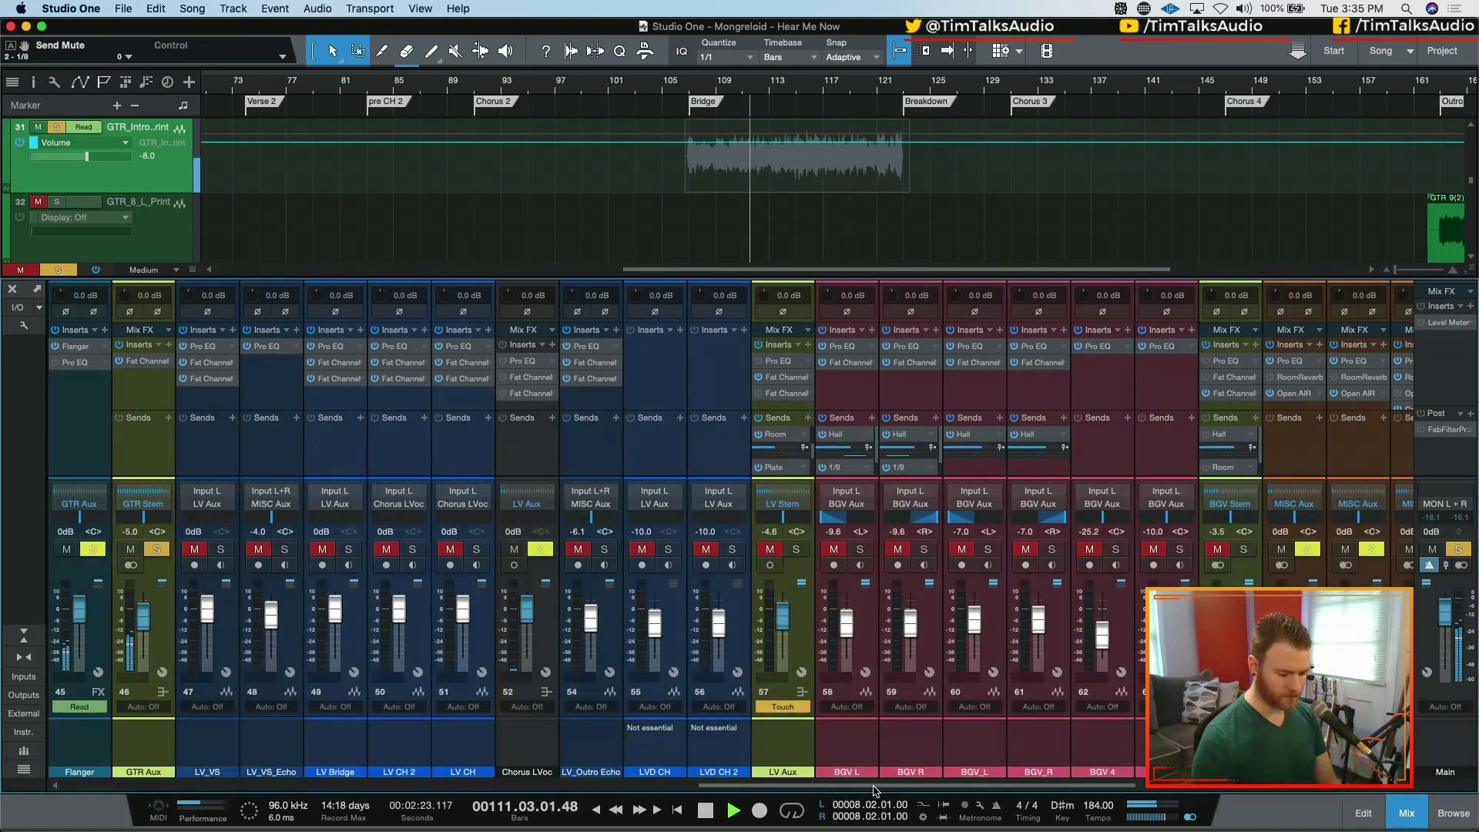
pyautogui.click(874, 785)
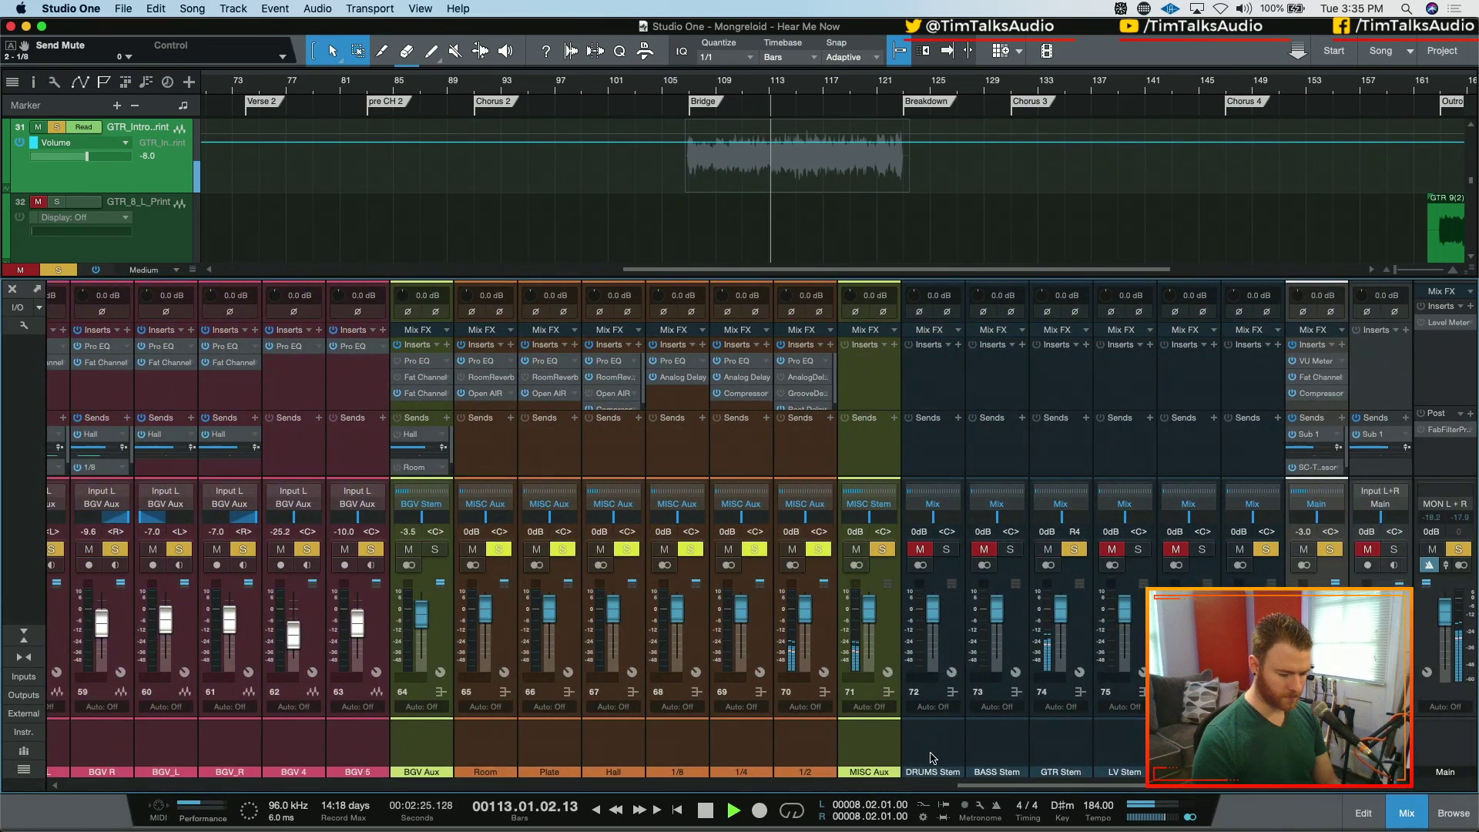
pyautogui.hscroll(-20, 467, 610)
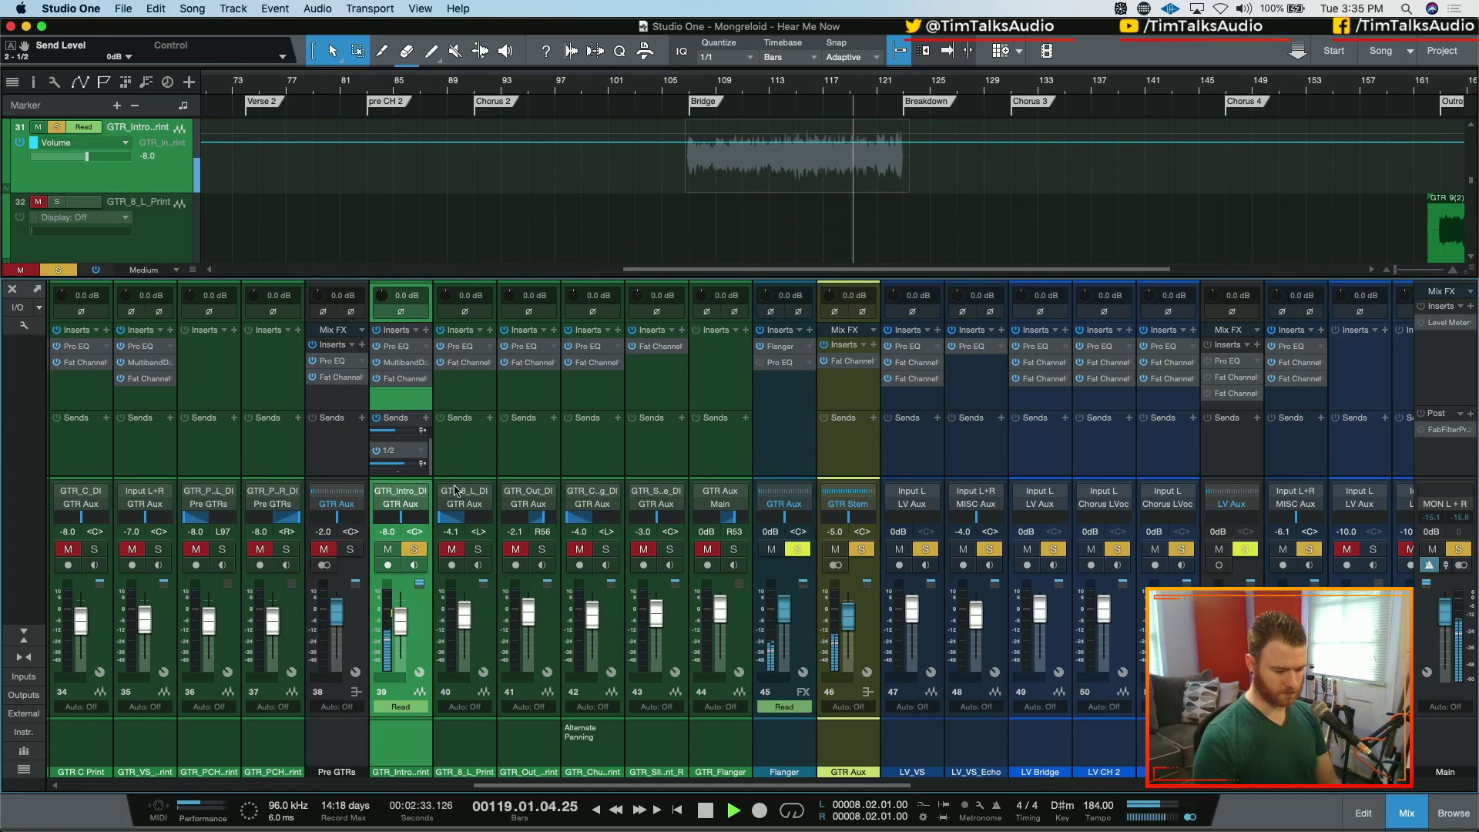
pyautogui.press('space')
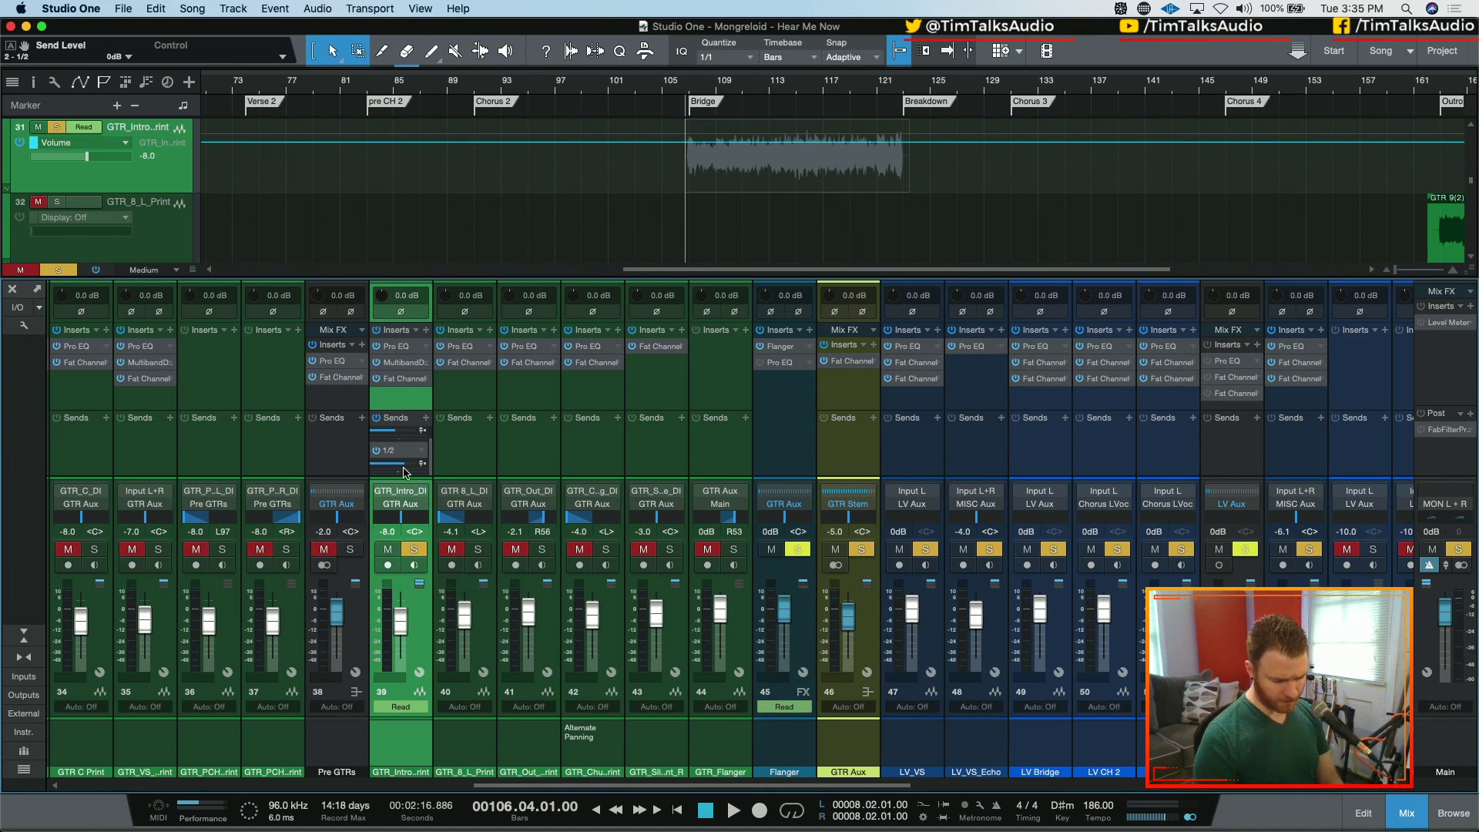
# - Unsolo the GTR_Intro print channel, set its 1/2 send level to -7.5 dB and play the bridge
pyautogui.click(417, 554)
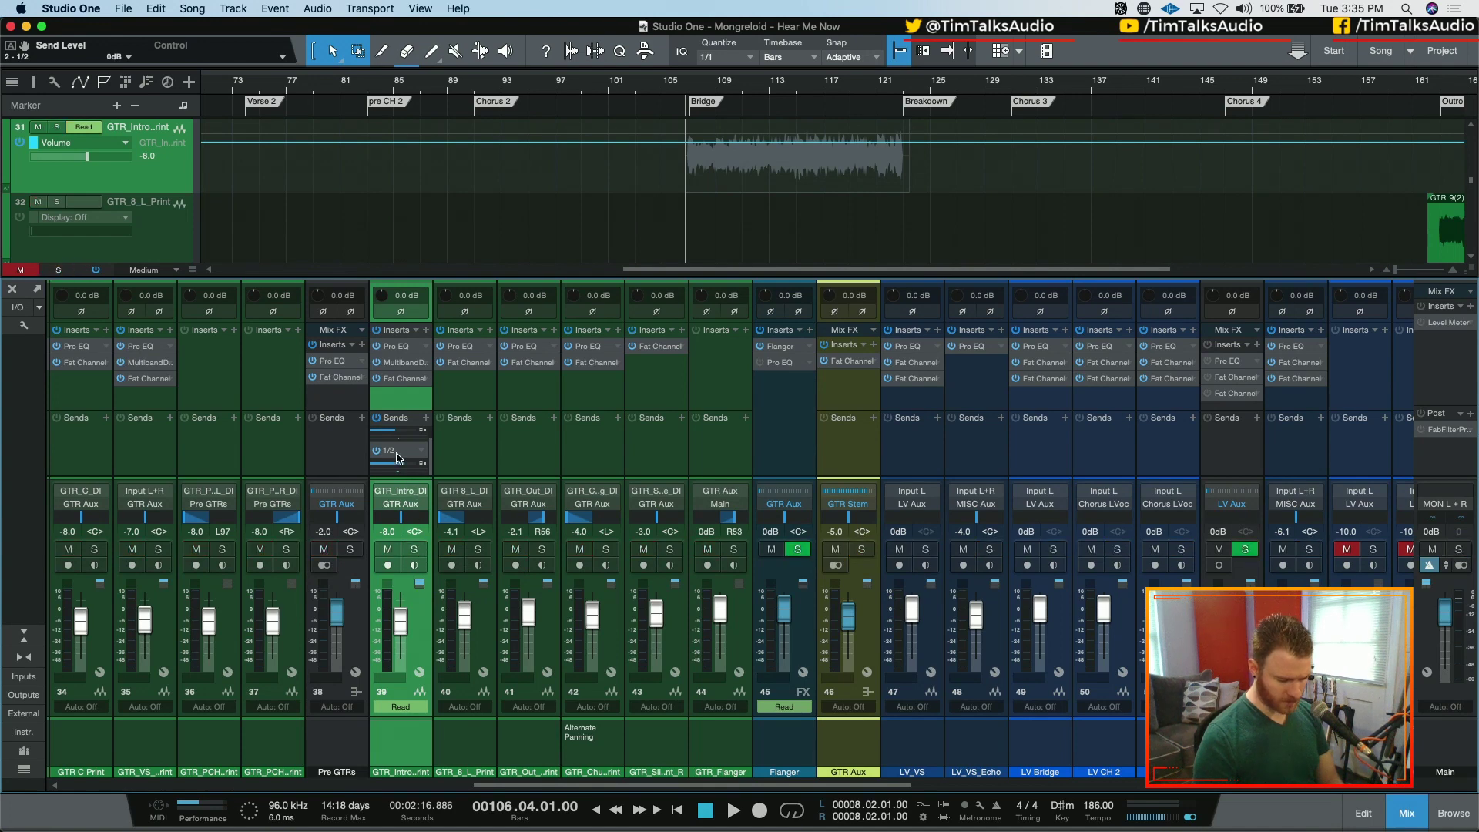
pyautogui.moveTo(398, 459); pyautogui.dragTo(392, 463)
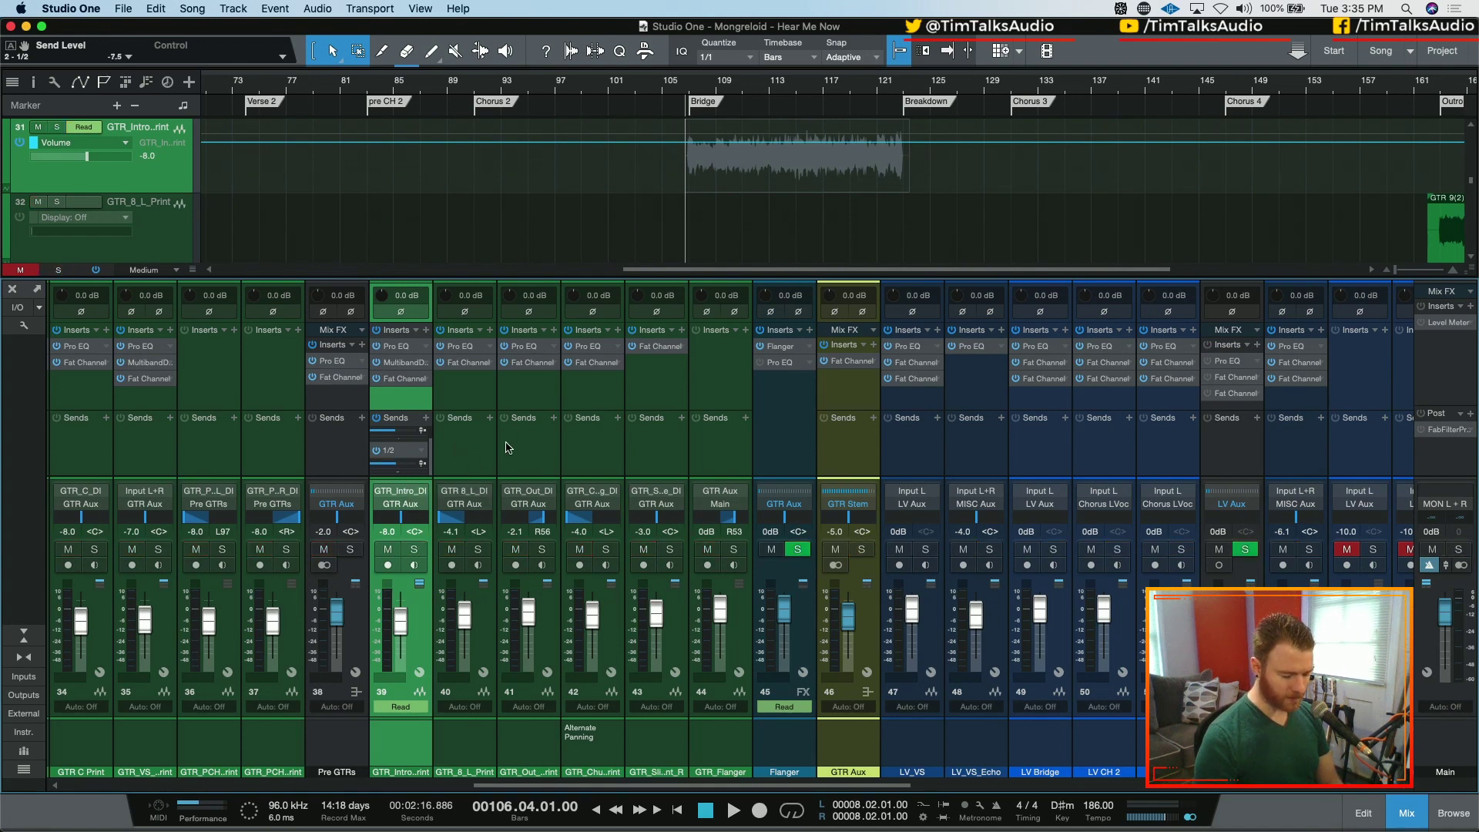
pyautogui.press('space')
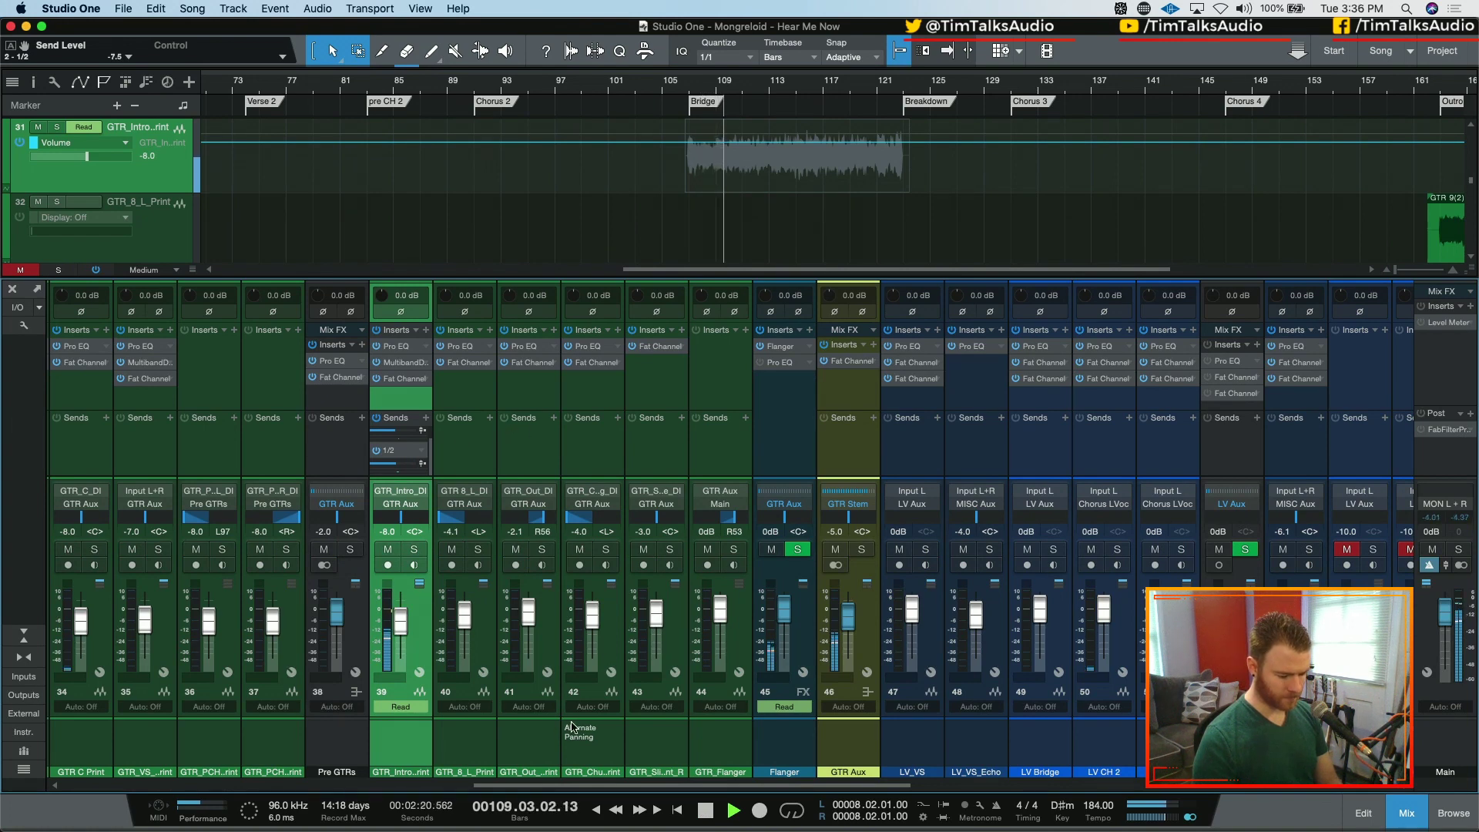
# - Set the GTR_Intro print channel's Flanger send level to -5.3 dB while soloed, unsolo it and stop playback
pyautogui.hscroll(-3, 573, 732)
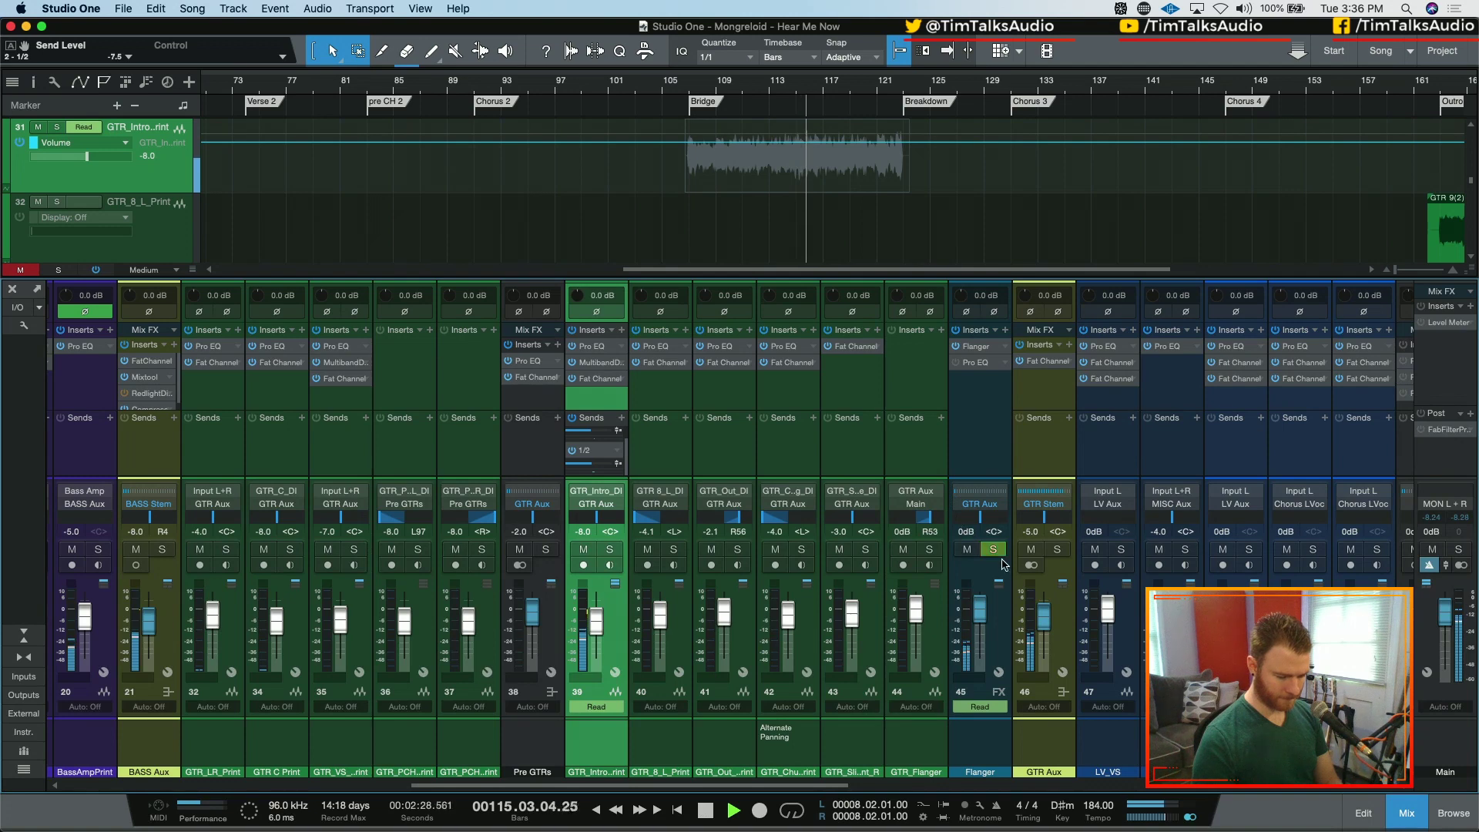
pyautogui.click(609, 550)
pyautogui.scroll(1, 625, 458)
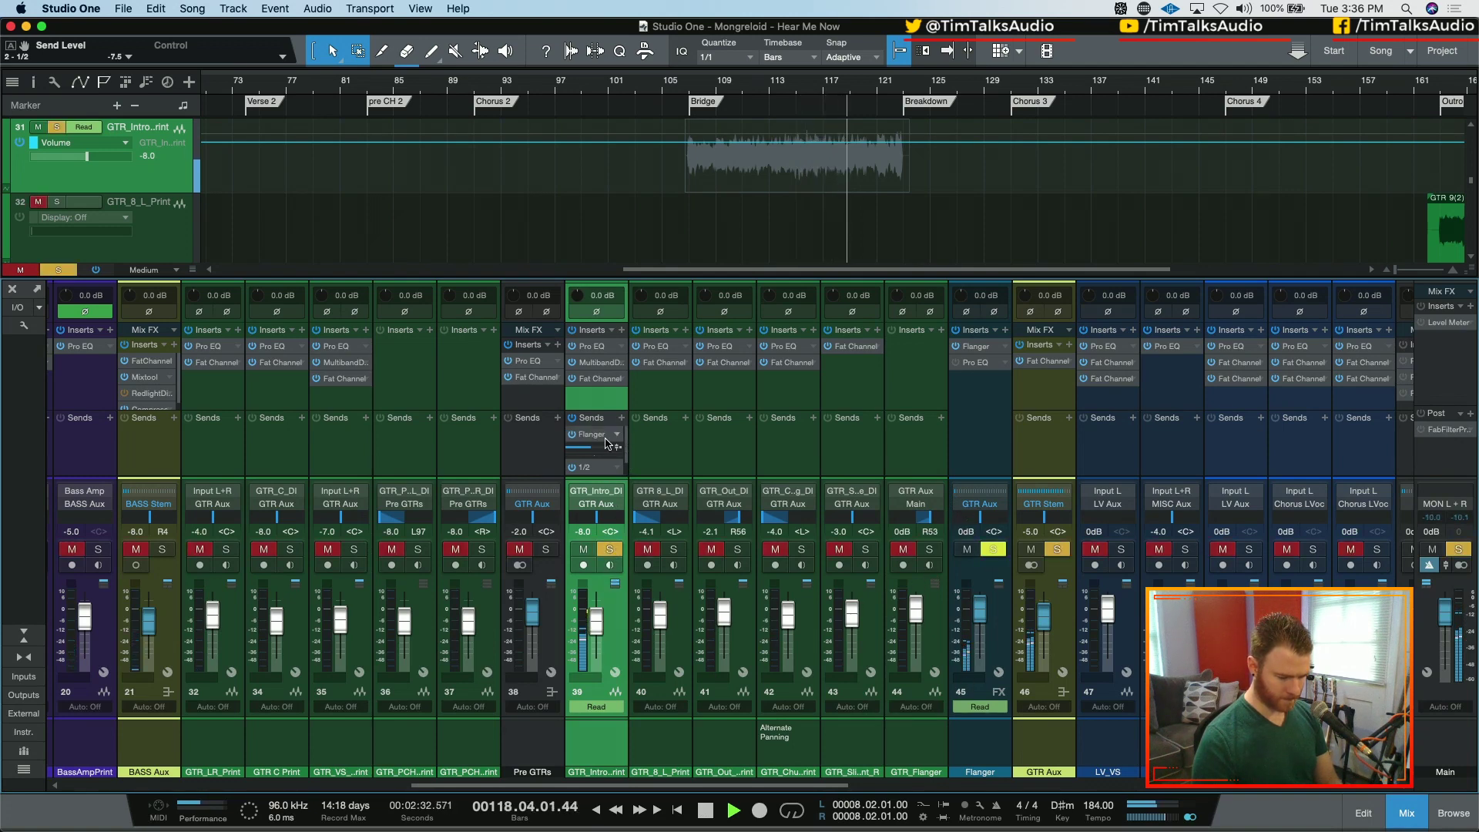
pyautogui.moveTo(598, 451); pyautogui.dragTo(596, 451)
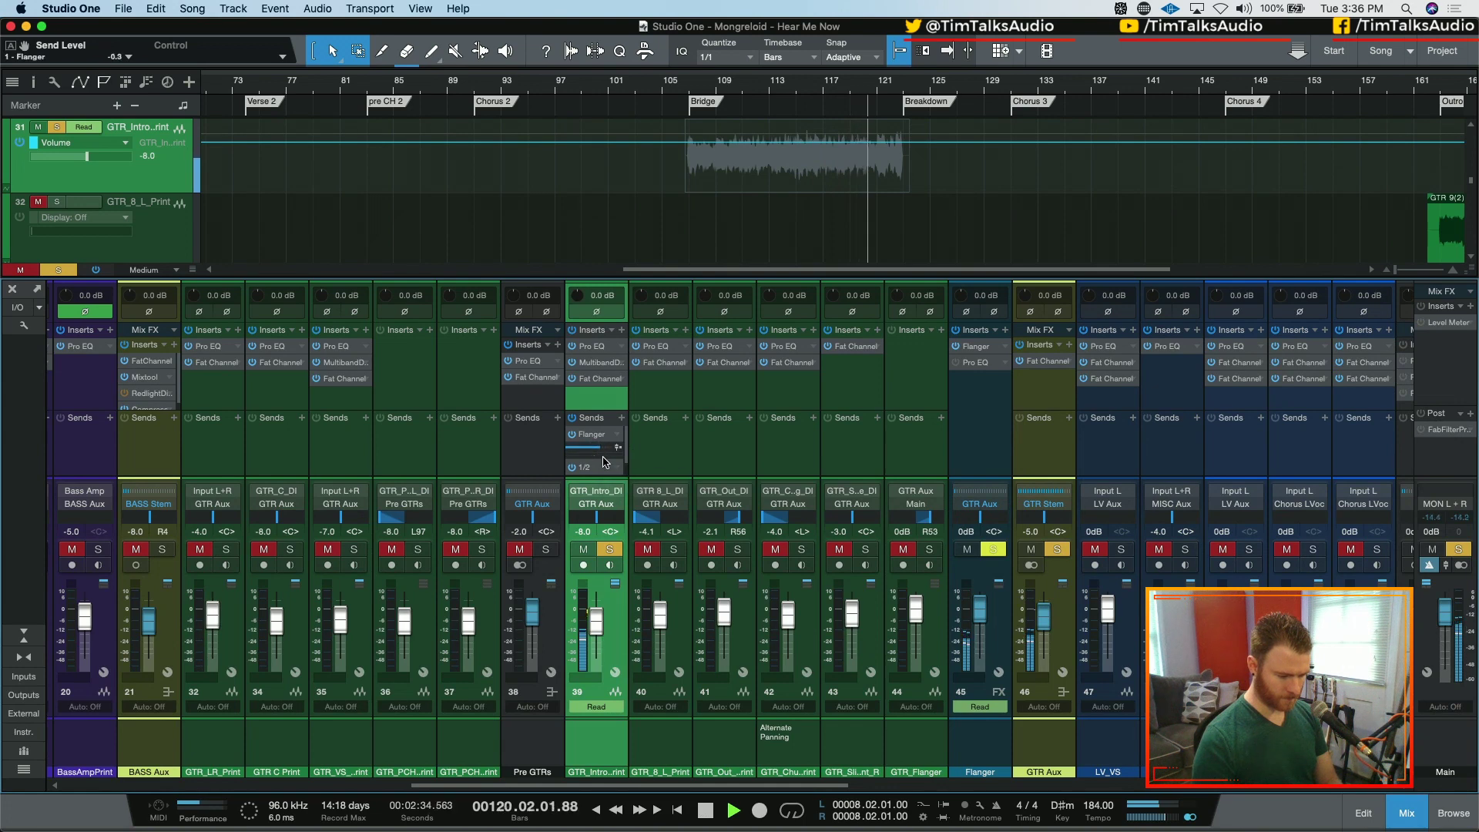
pyautogui.click(618, 549)
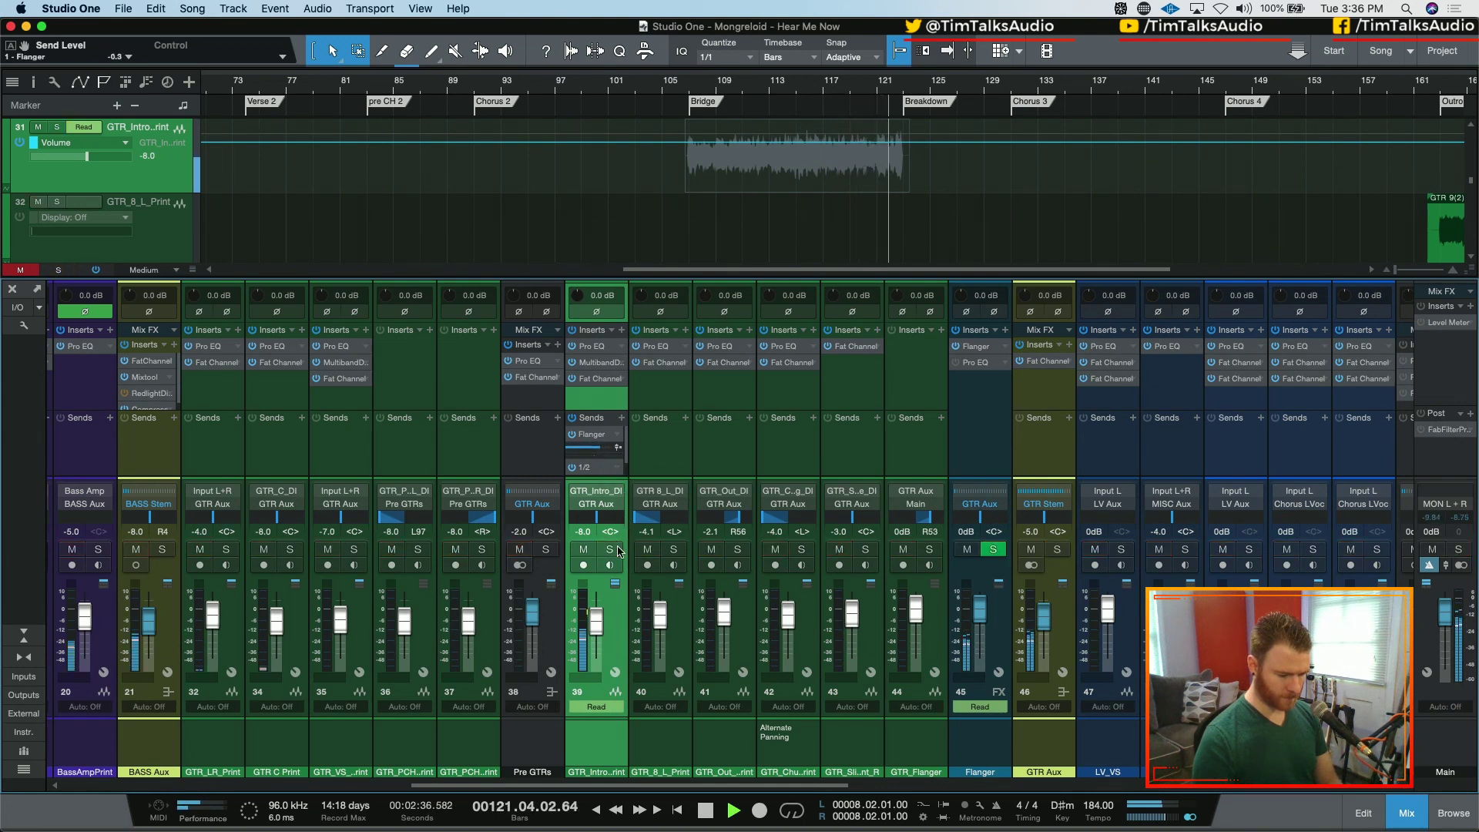
pyautogui.press('space')
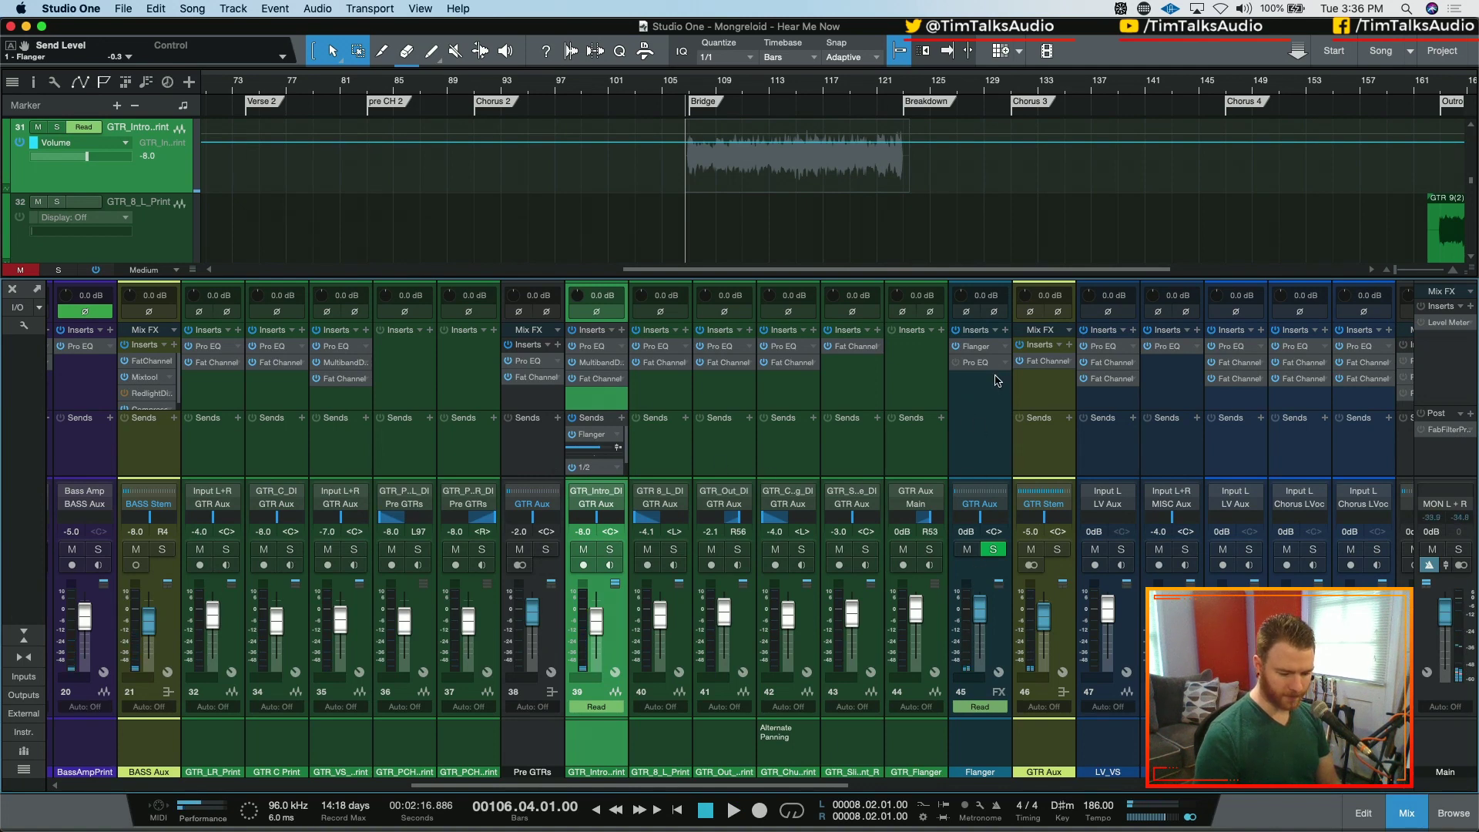
# - Select the GTR_Flanger clip at the outro and audition its channel both soloed and in the full mix
pyautogui.click(973, 446)
pyautogui.hscroll(5, 829, 228)
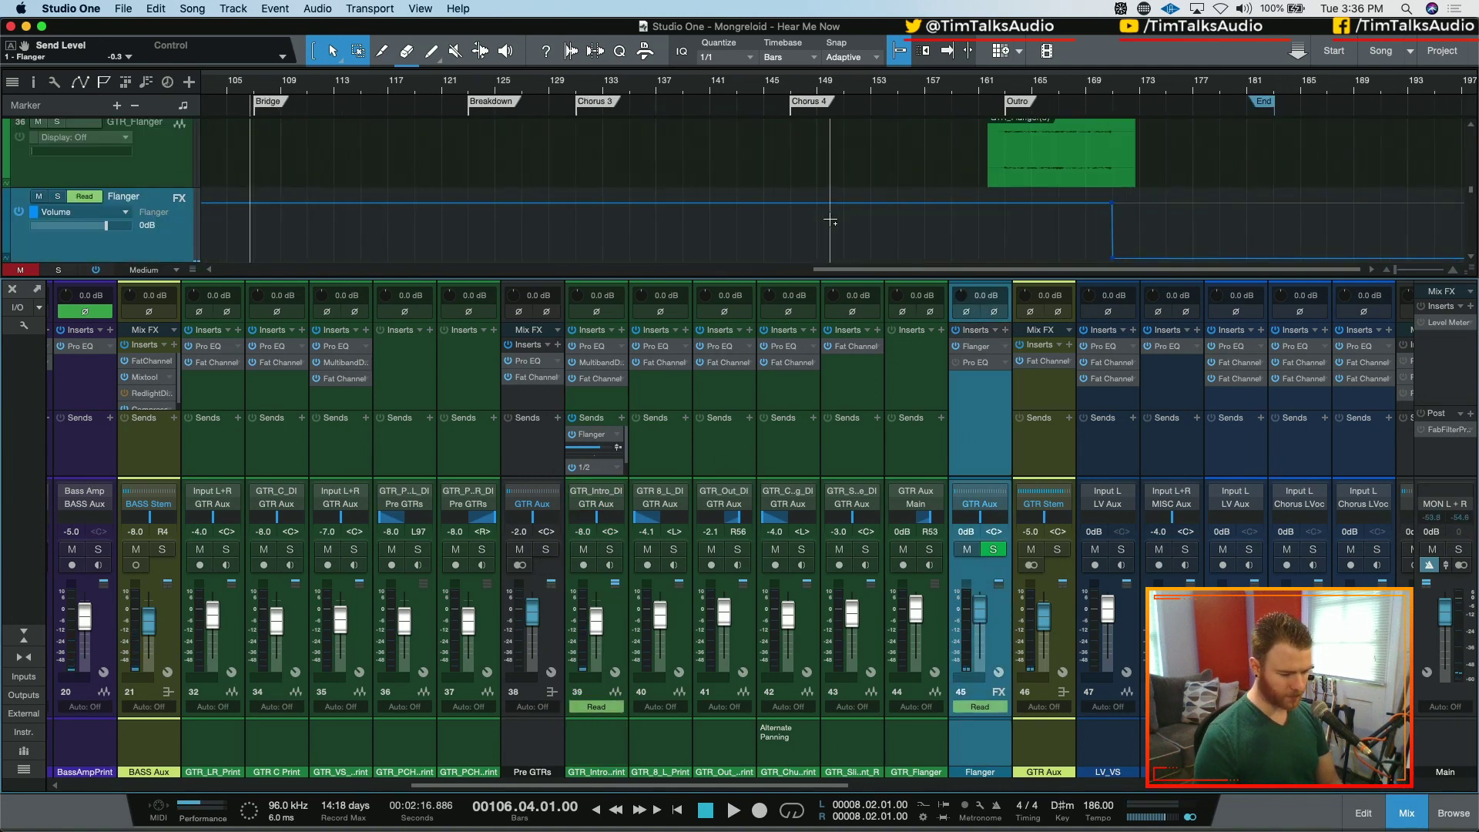
pyautogui.click(1025, 183)
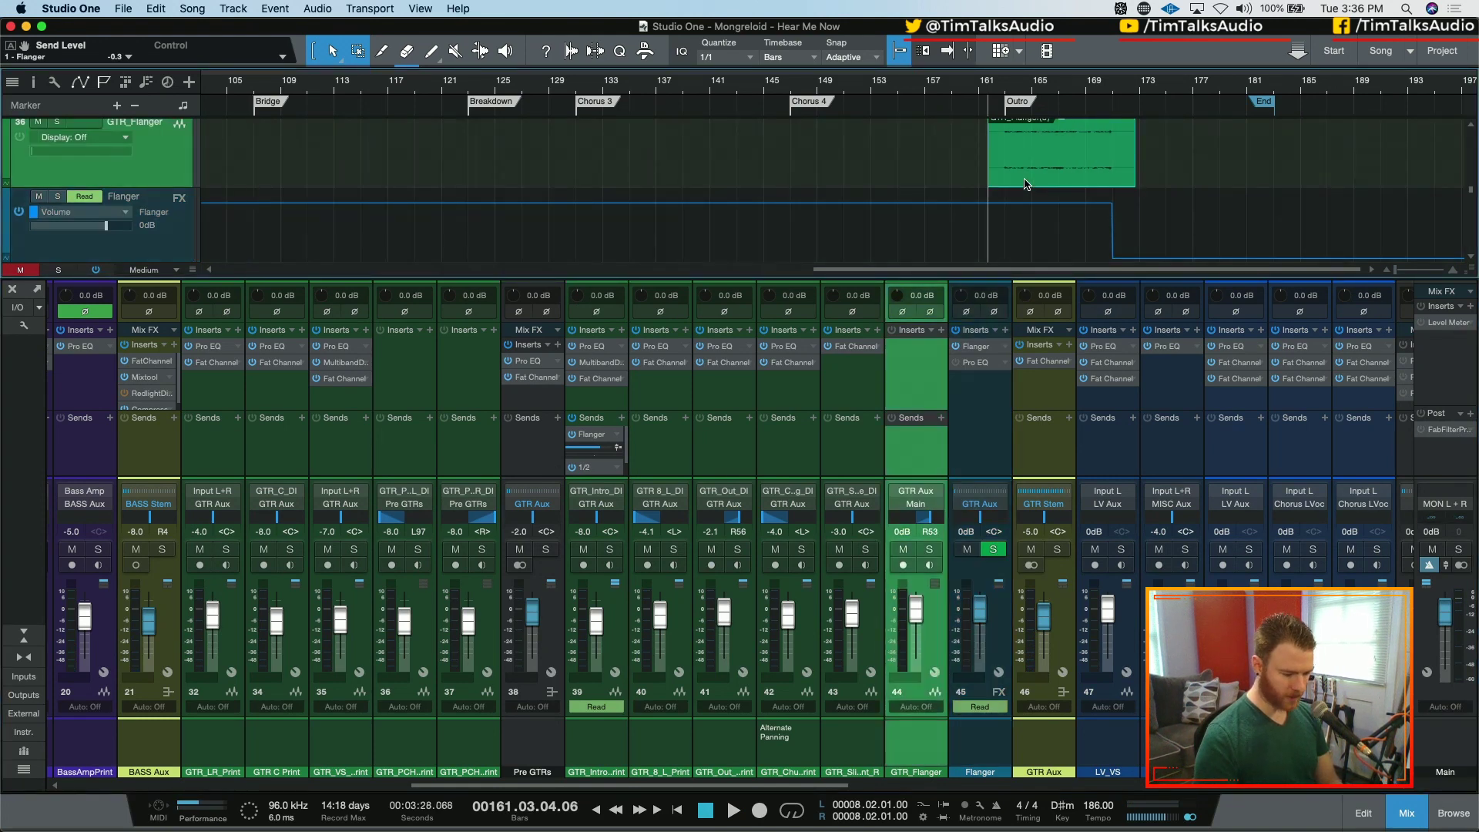
pyautogui.press('space')
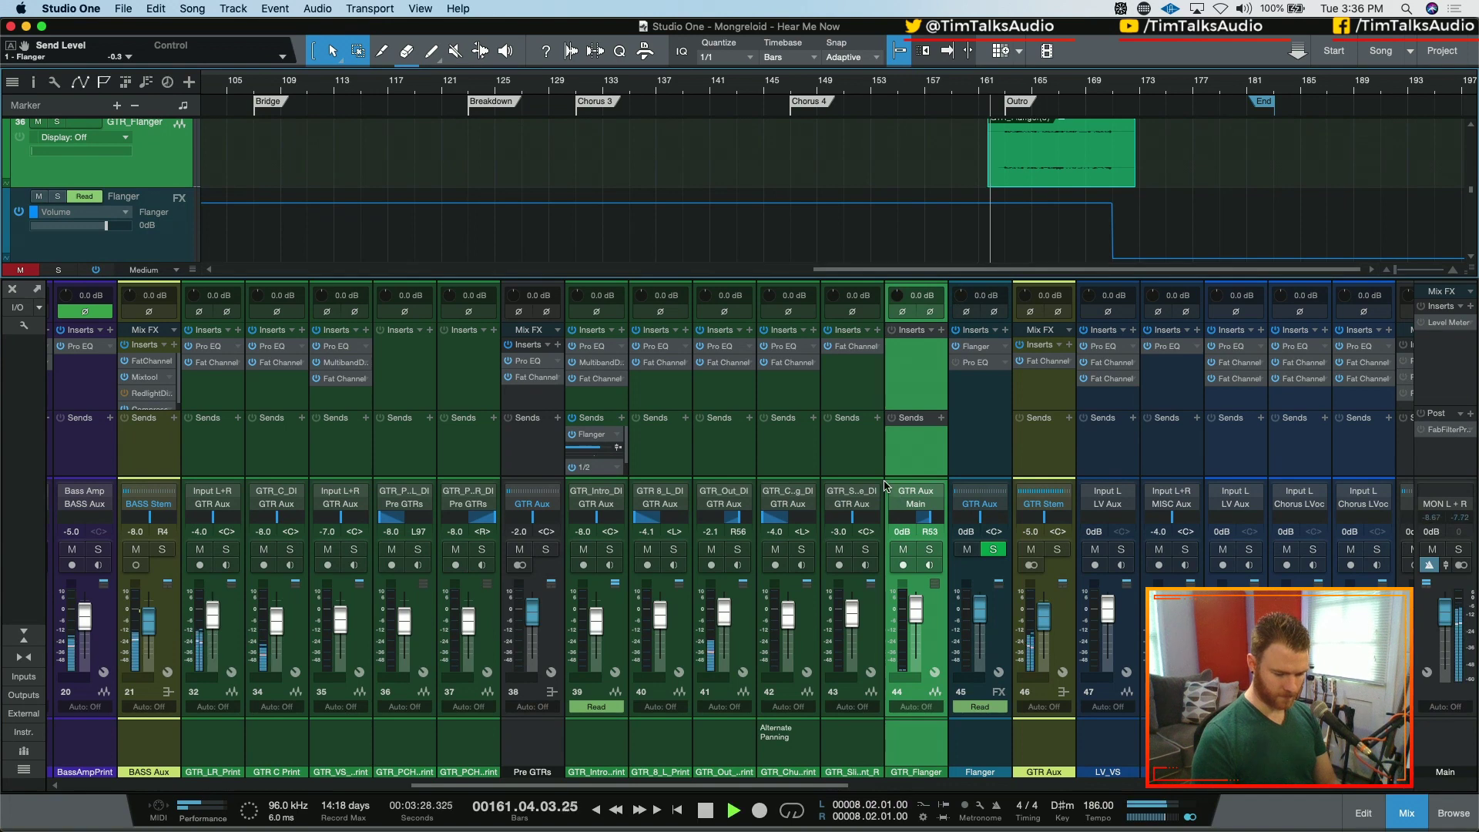
pyautogui.click(930, 549)
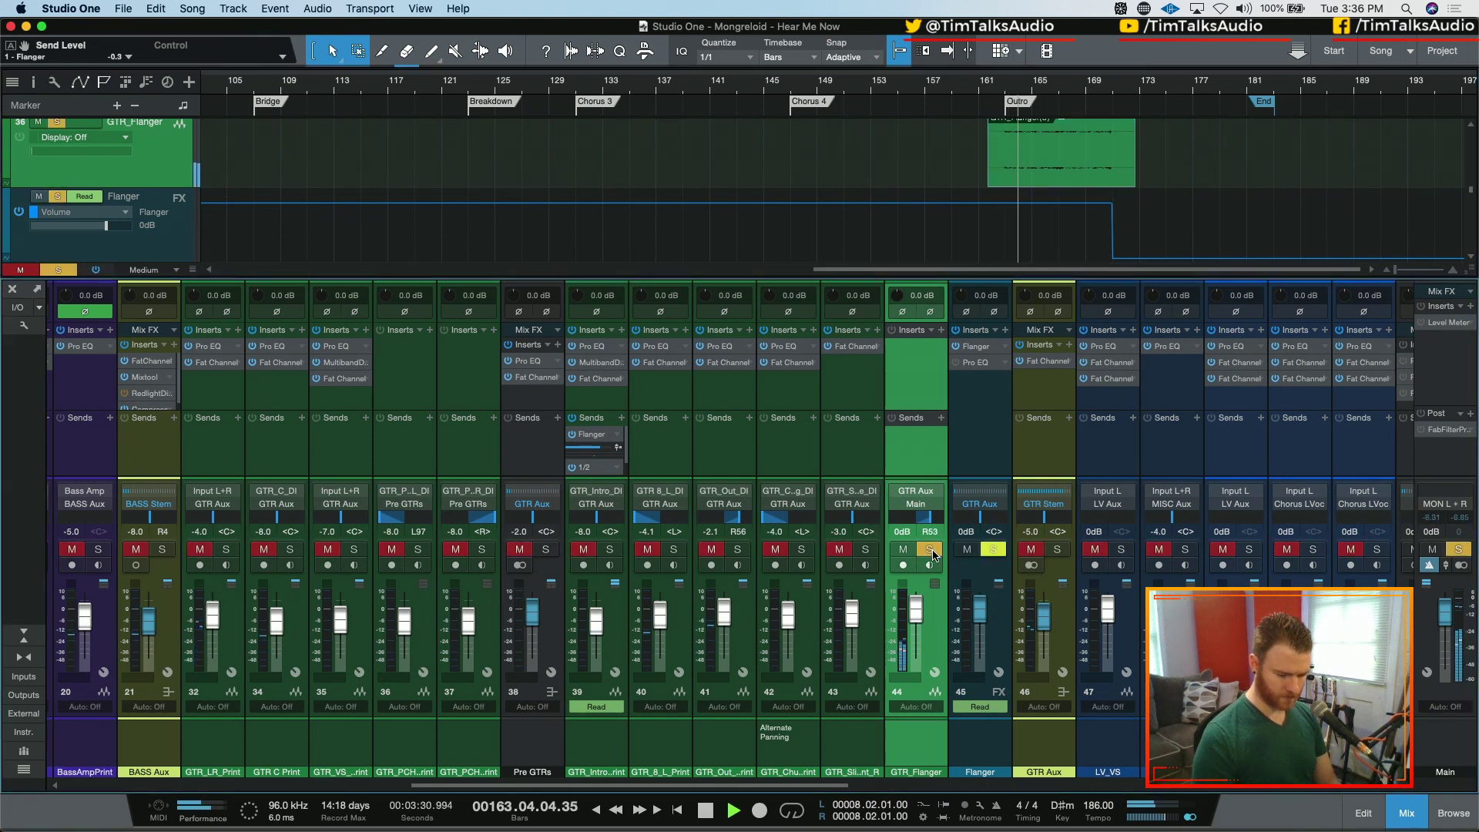
pyautogui.click(930, 549)
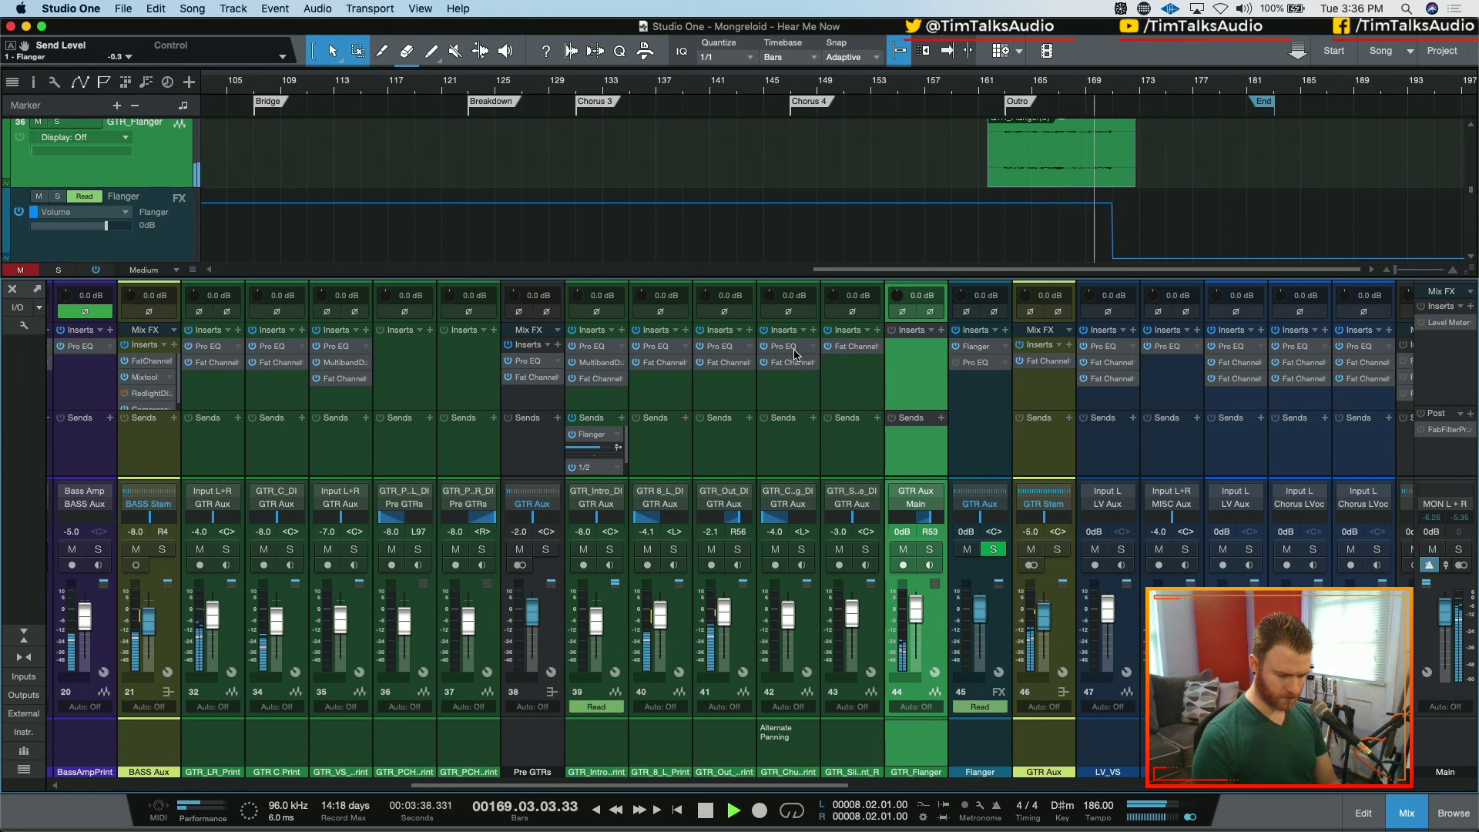
pyautogui.press('space')
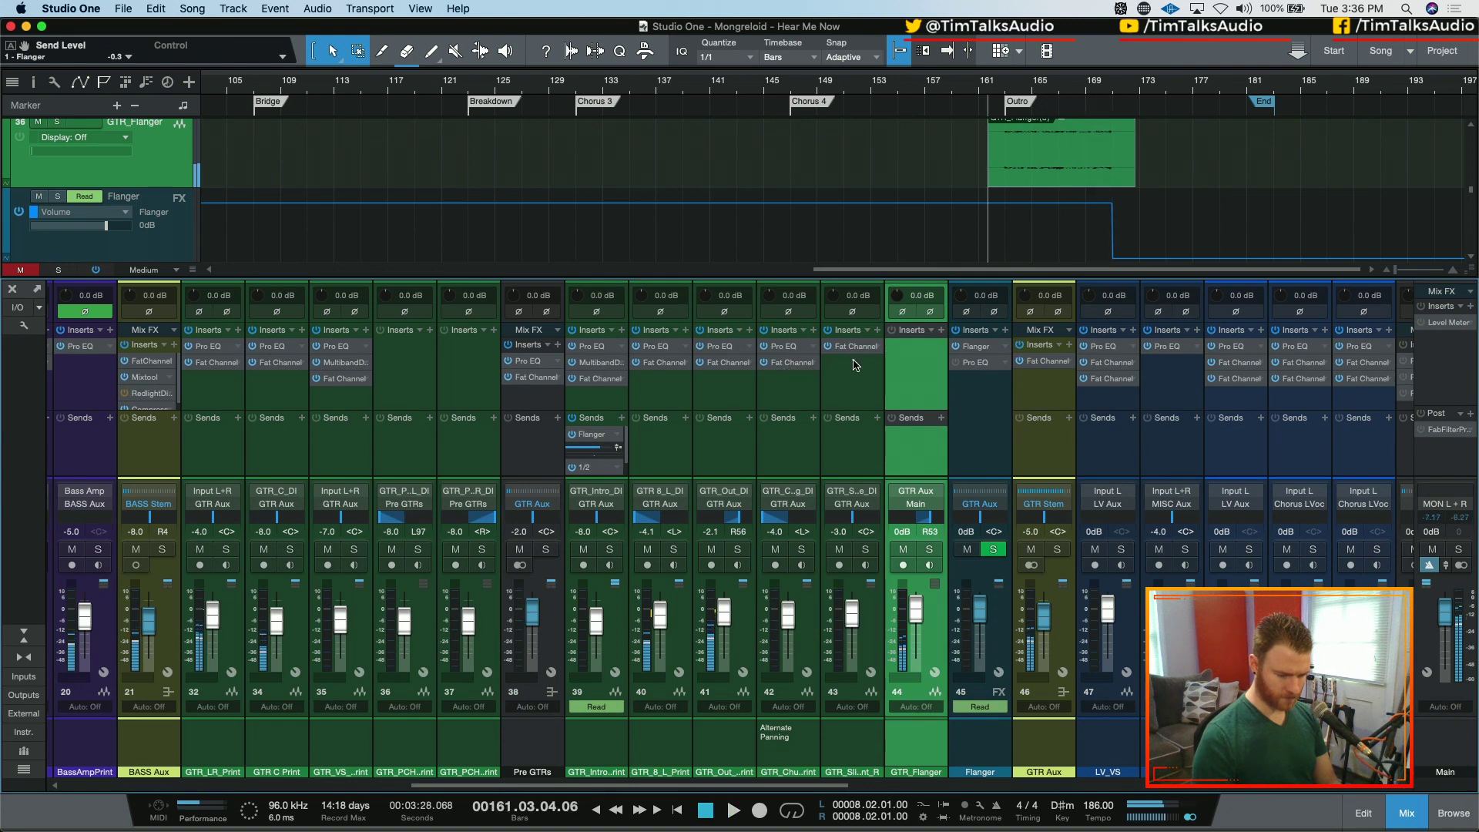
# - Copy the Fat Channel insert from channel 43 to GTR_Flanger, close the plug-in window and audition the outro
pyautogui.moveTo(854, 348); pyautogui.dragTo(916, 348)
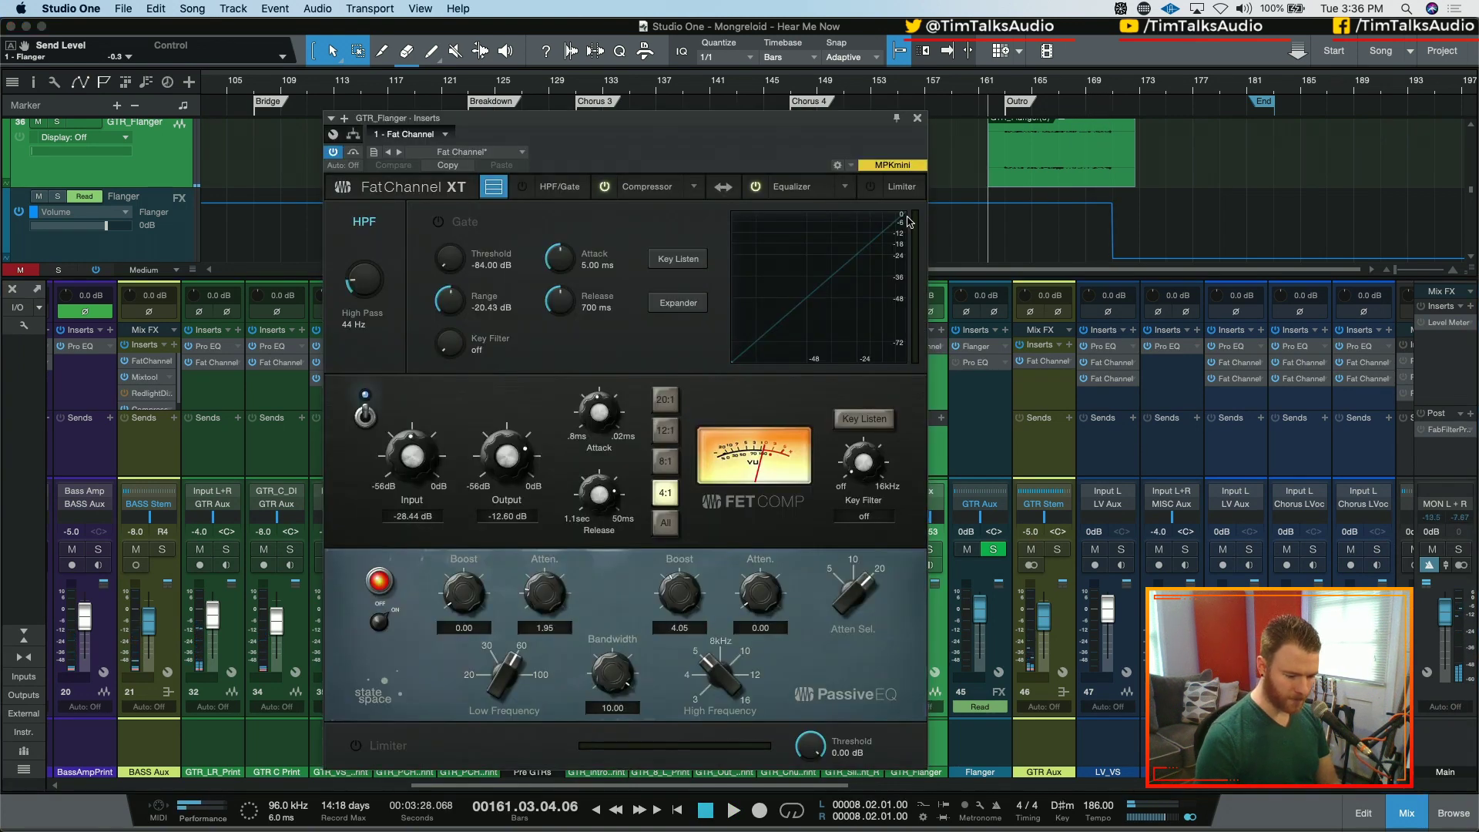
pyautogui.click(918, 120)
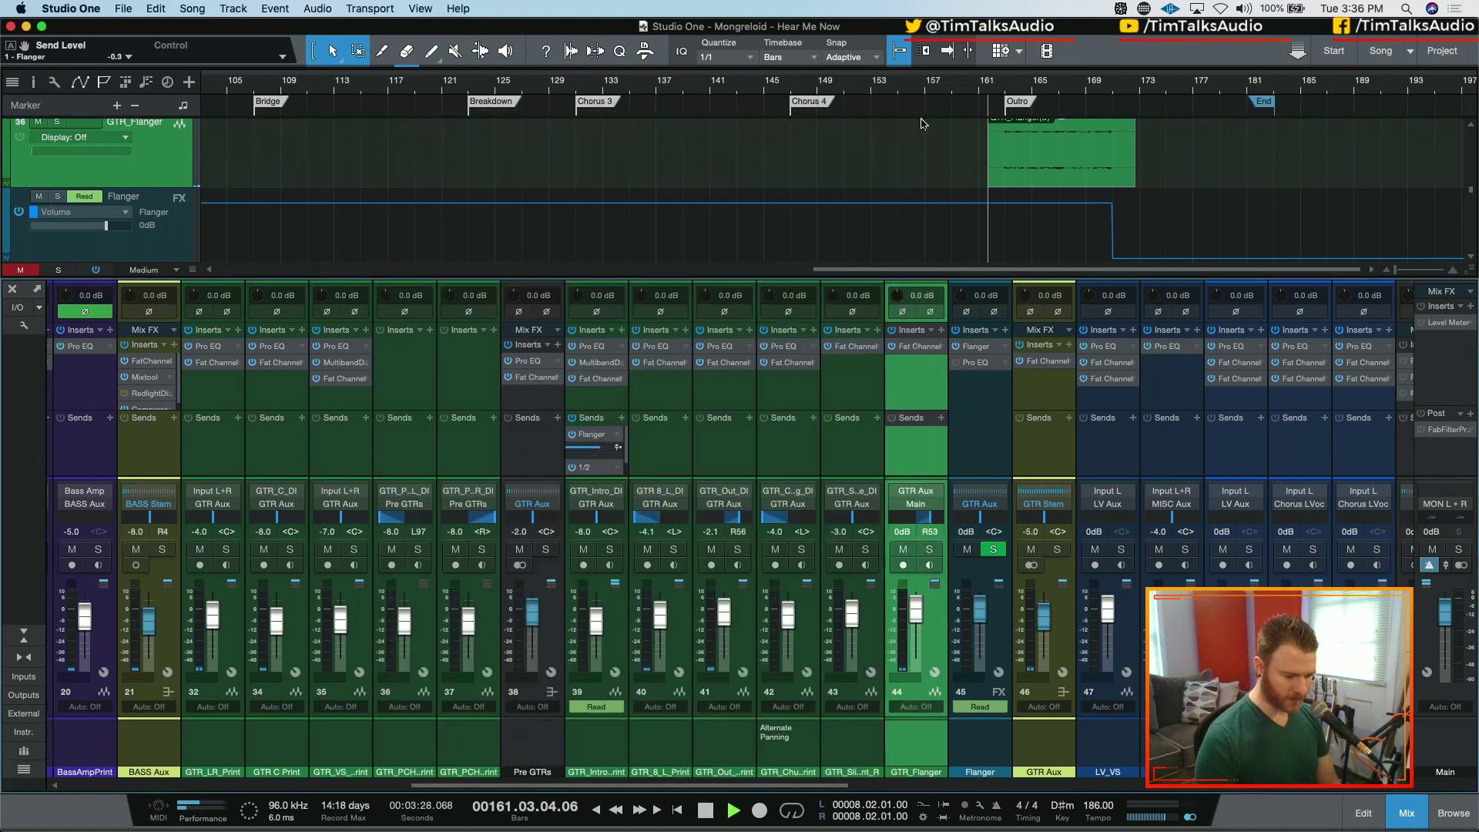
pyautogui.press('space')
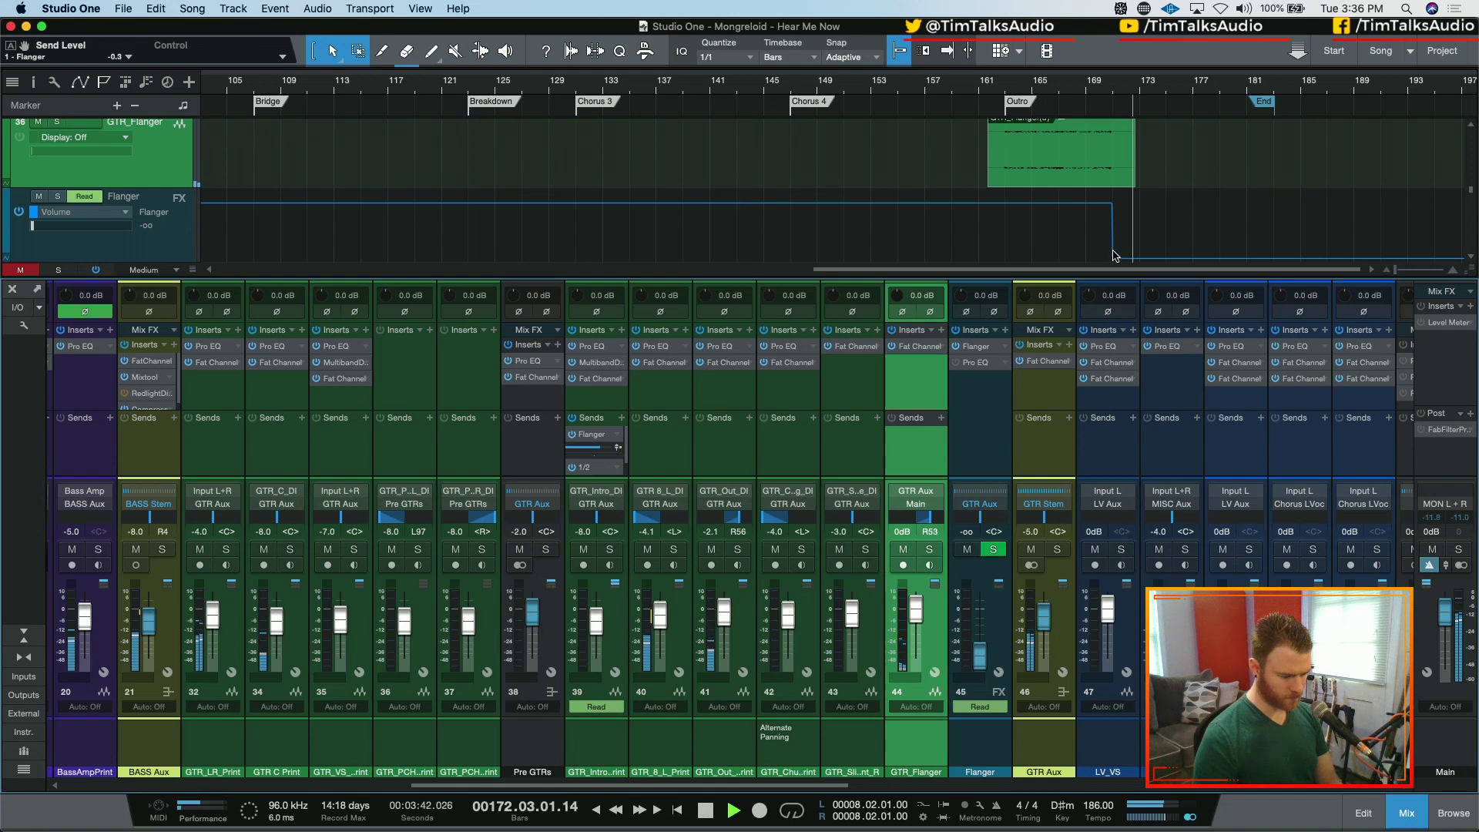
pyautogui.press('space')
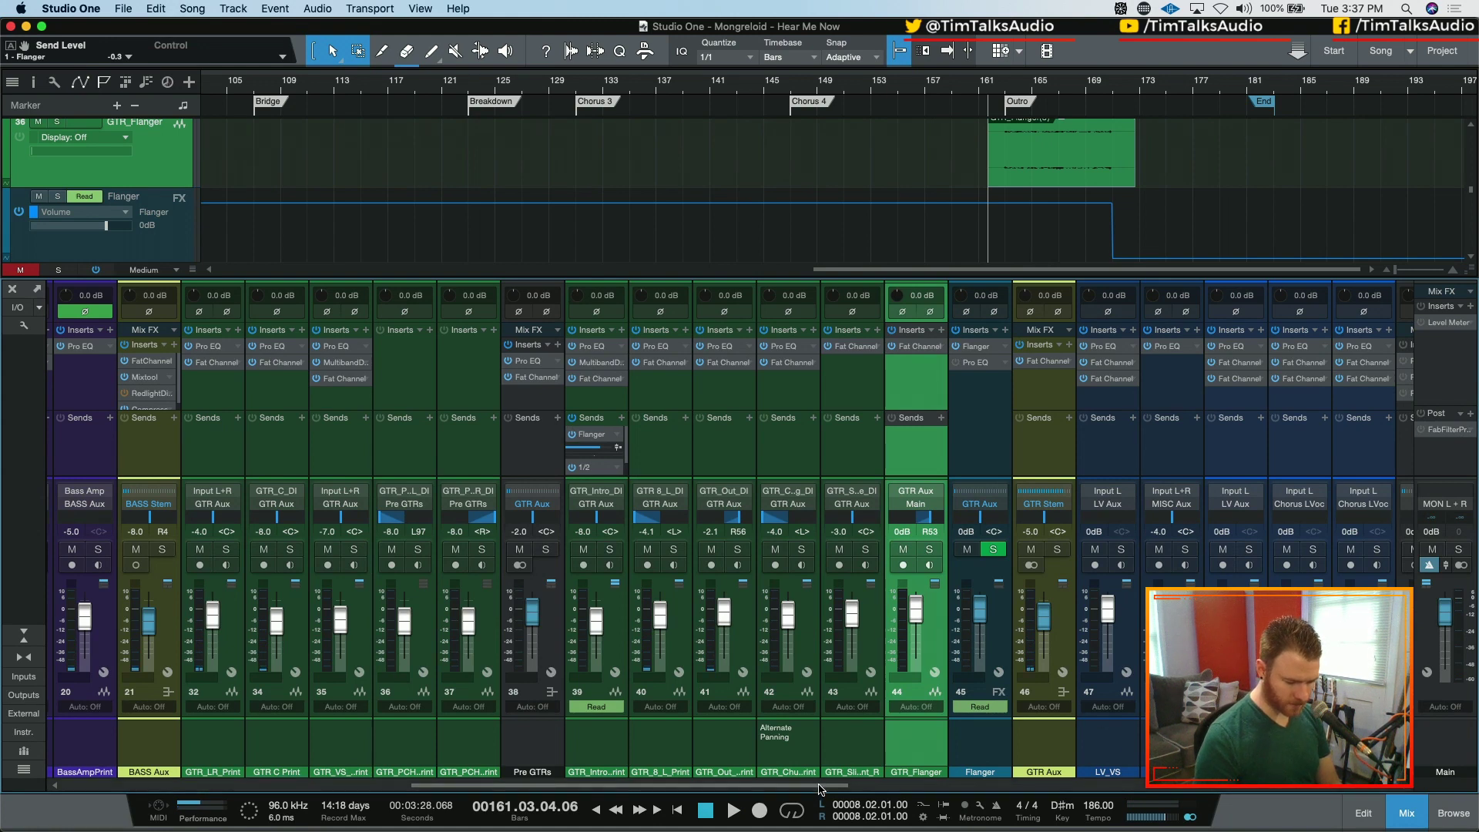
# - Locate the LV Aux volume automation and play the start of Chorus 2 to check it
pyautogui.hscroll(-3, 727, 553)
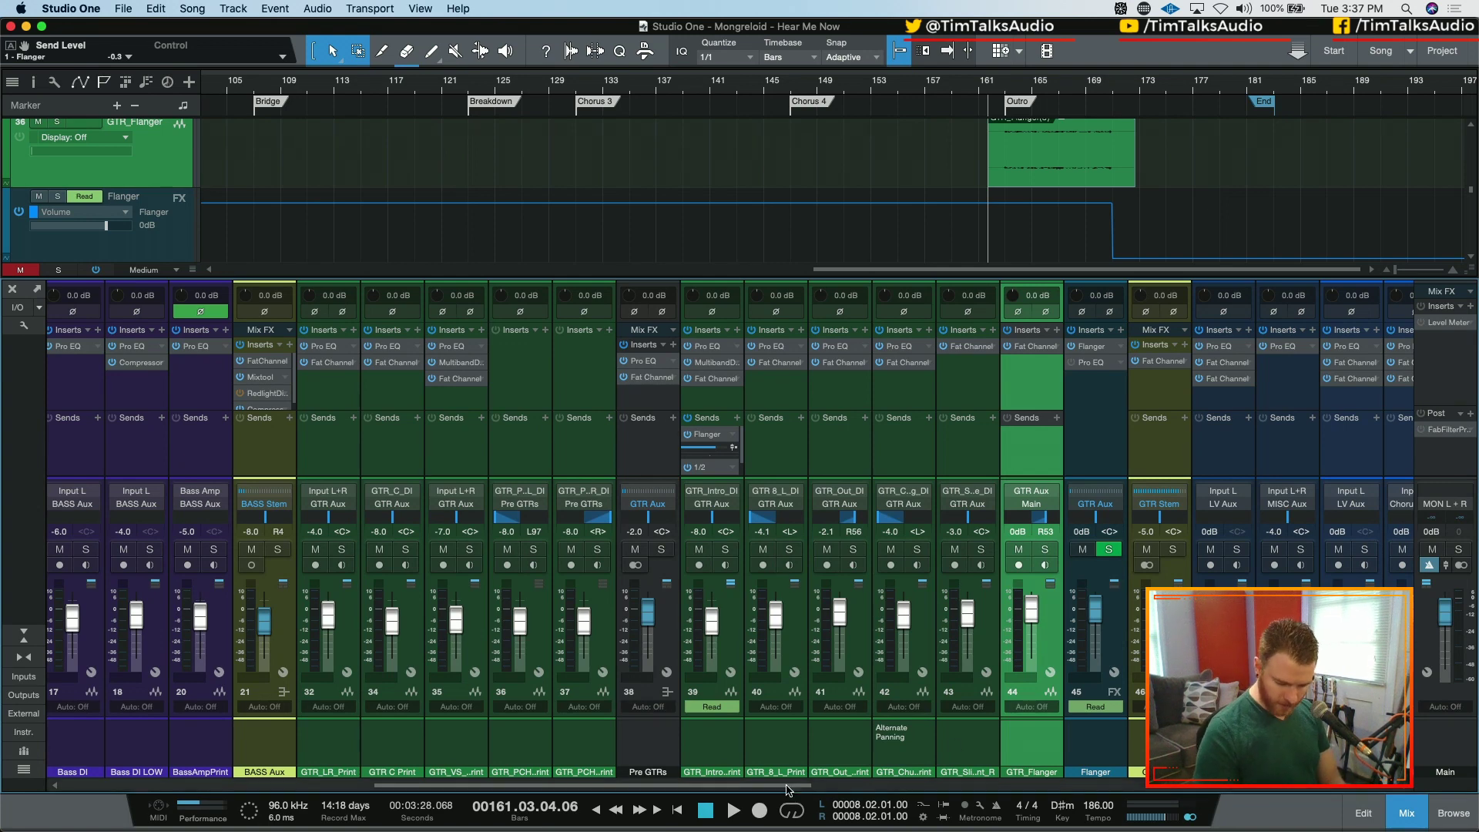
pyautogui.moveTo(815, 785); pyautogui.dragTo(1087, 784)
pyautogui.scroll(-5, 670, 192)
pyautogui.scroll(-4, 670, 192)
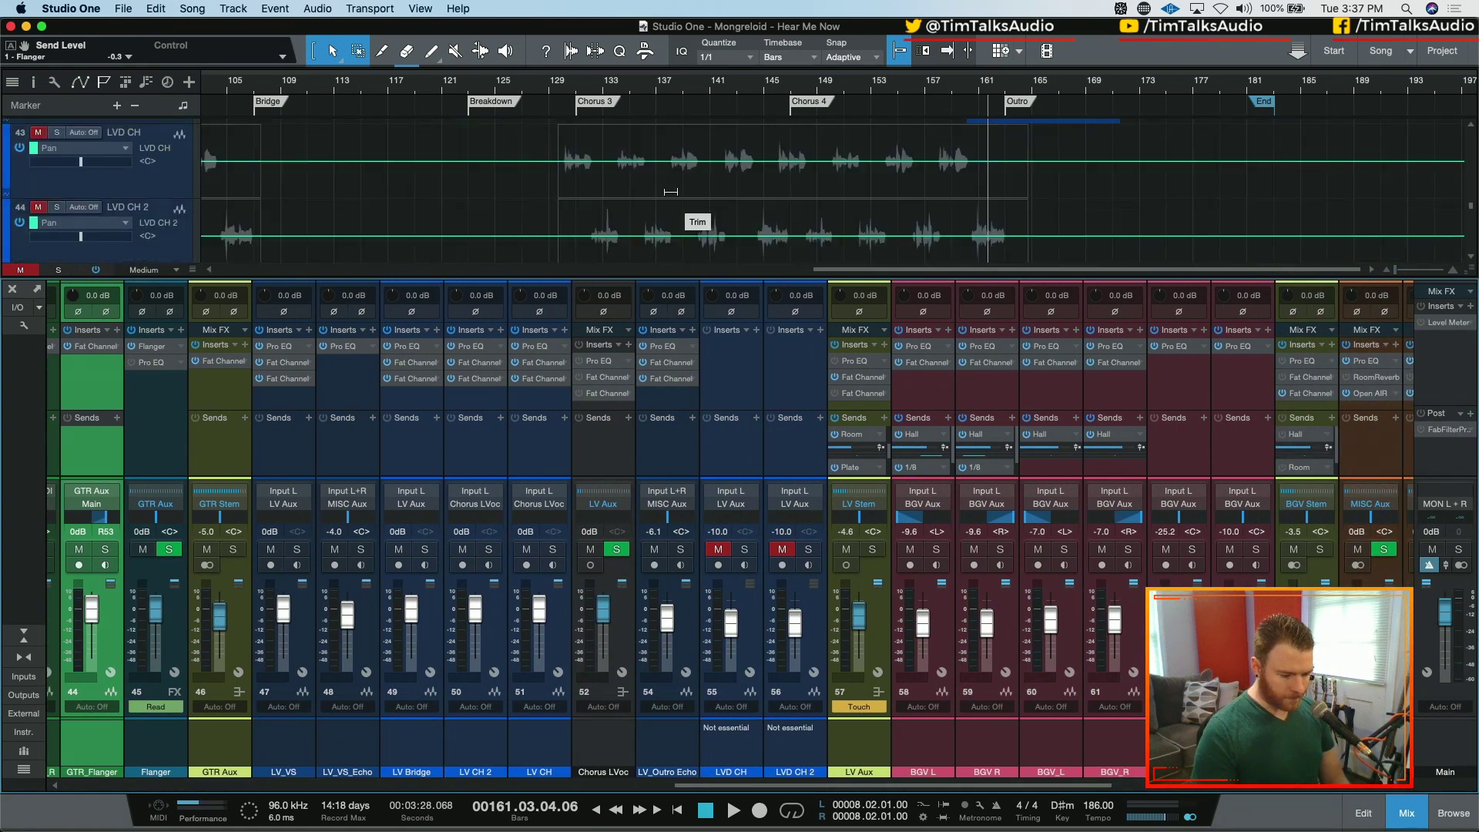
pyautogui.scroll(-6, 670, 191)
pyautogui.hscroll(-3, 672, 193)
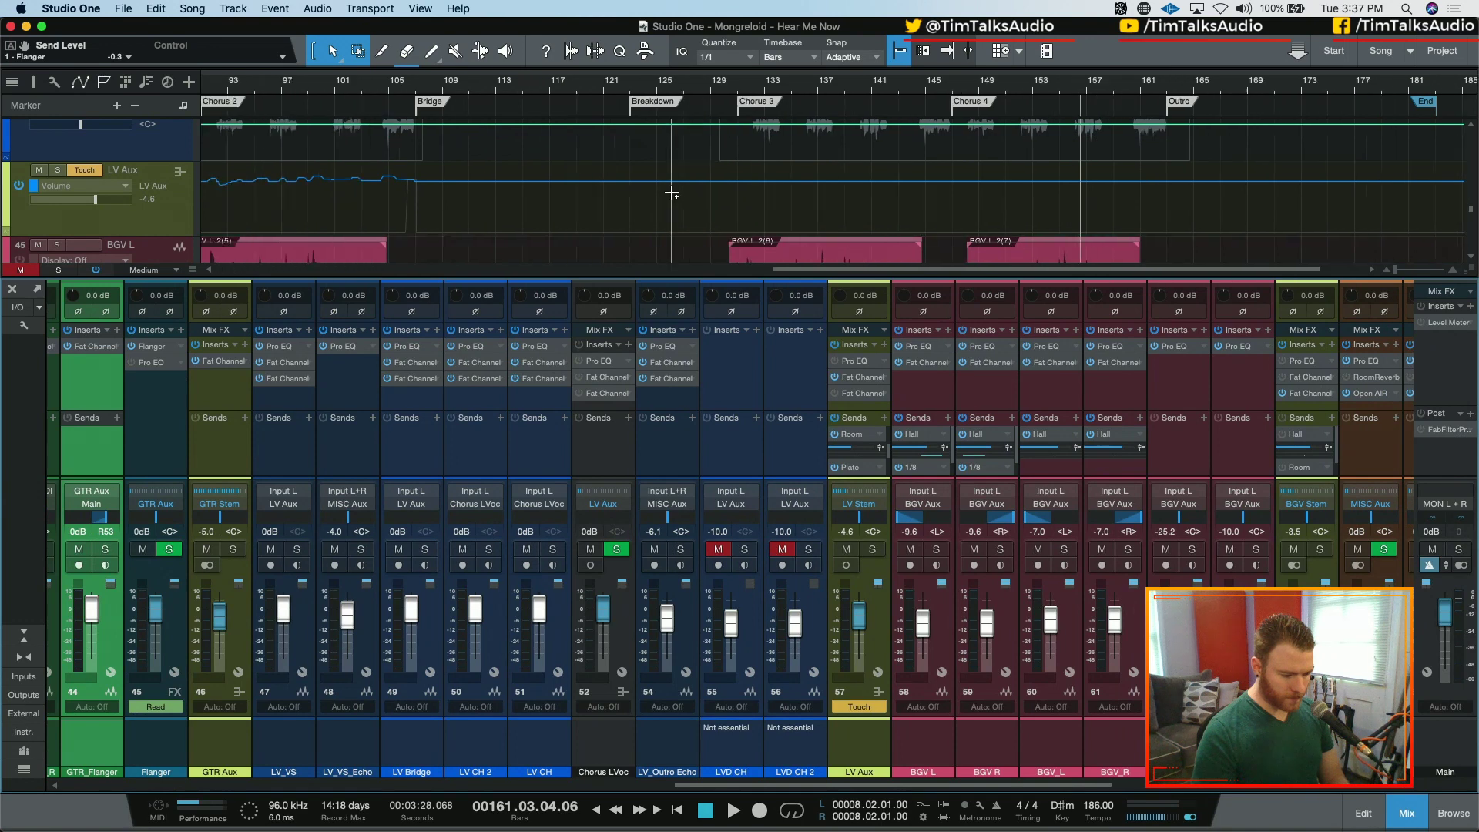
pyautogui.hscroll(-5, 672, 193)
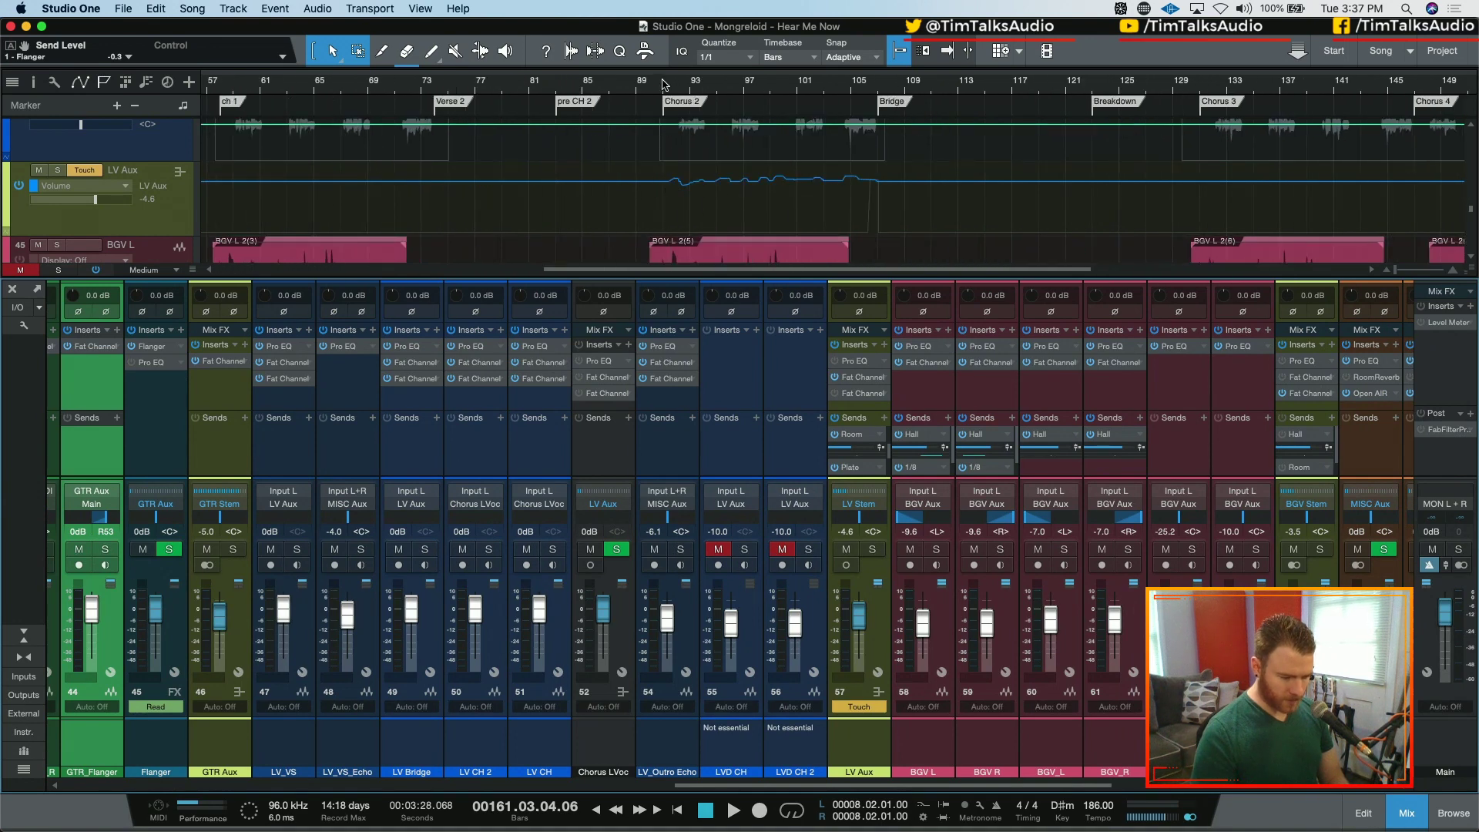
pyautogui.click(664, 85)
pyautogui.press('space')
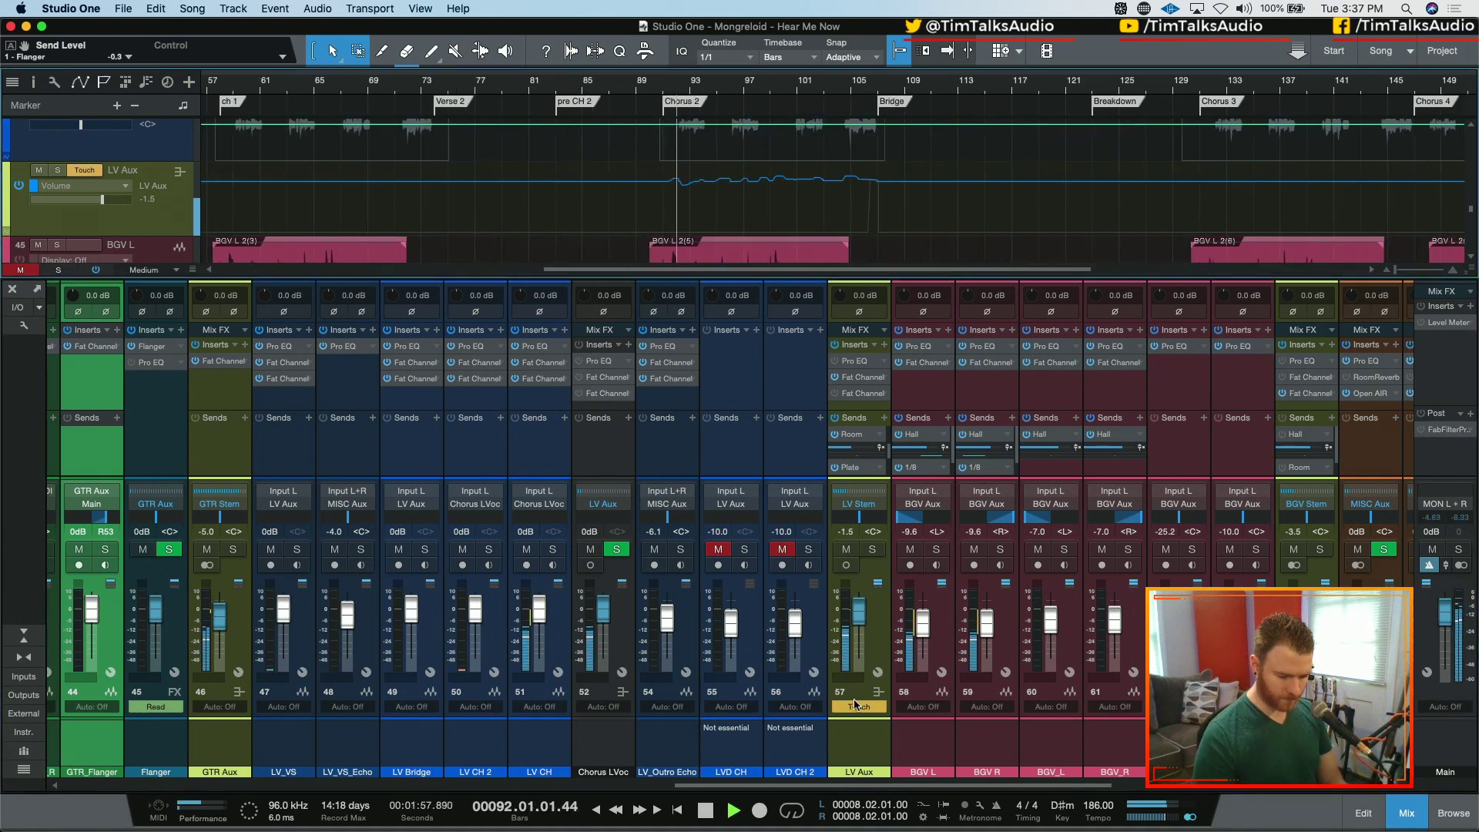
pyautogui.press('space')
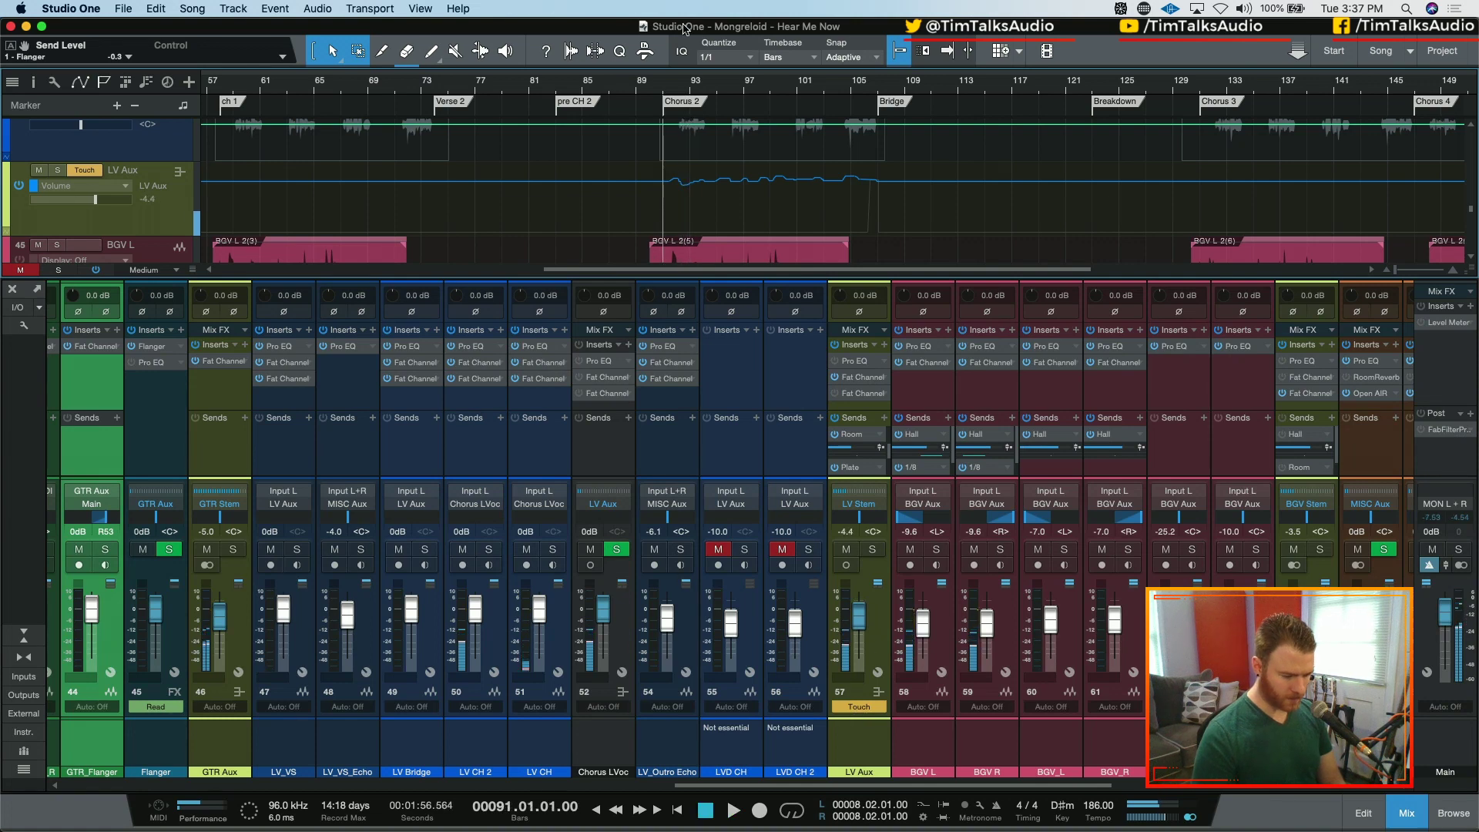
# - Delete the volume automation points on LV Aux across Chorus 2
pyautogui.click(660, 182)
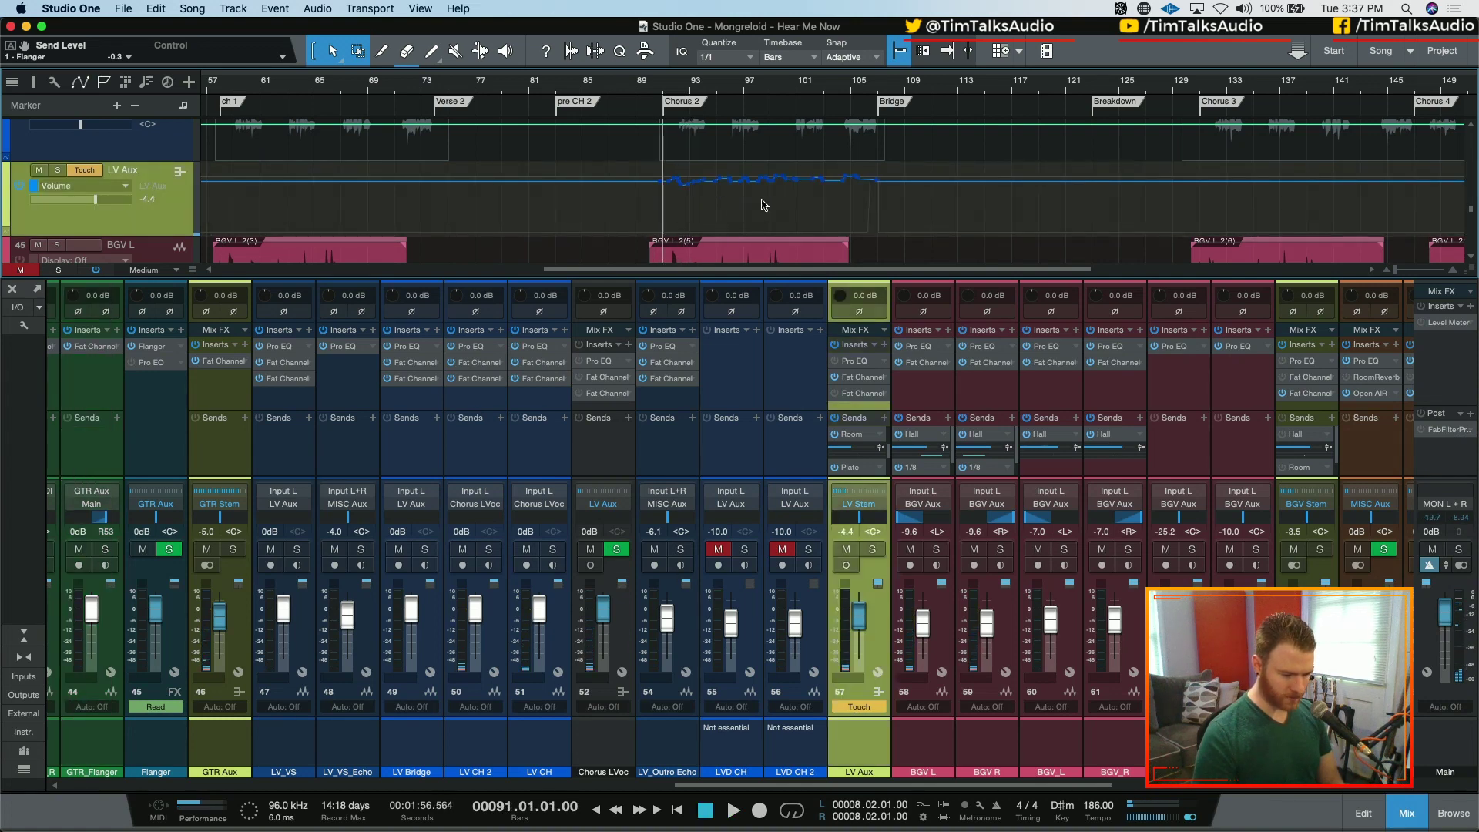
pyautogui.moveTo(925, 202); pyautogui.dragTo(608, 227)
pyautogui.press('Delete')
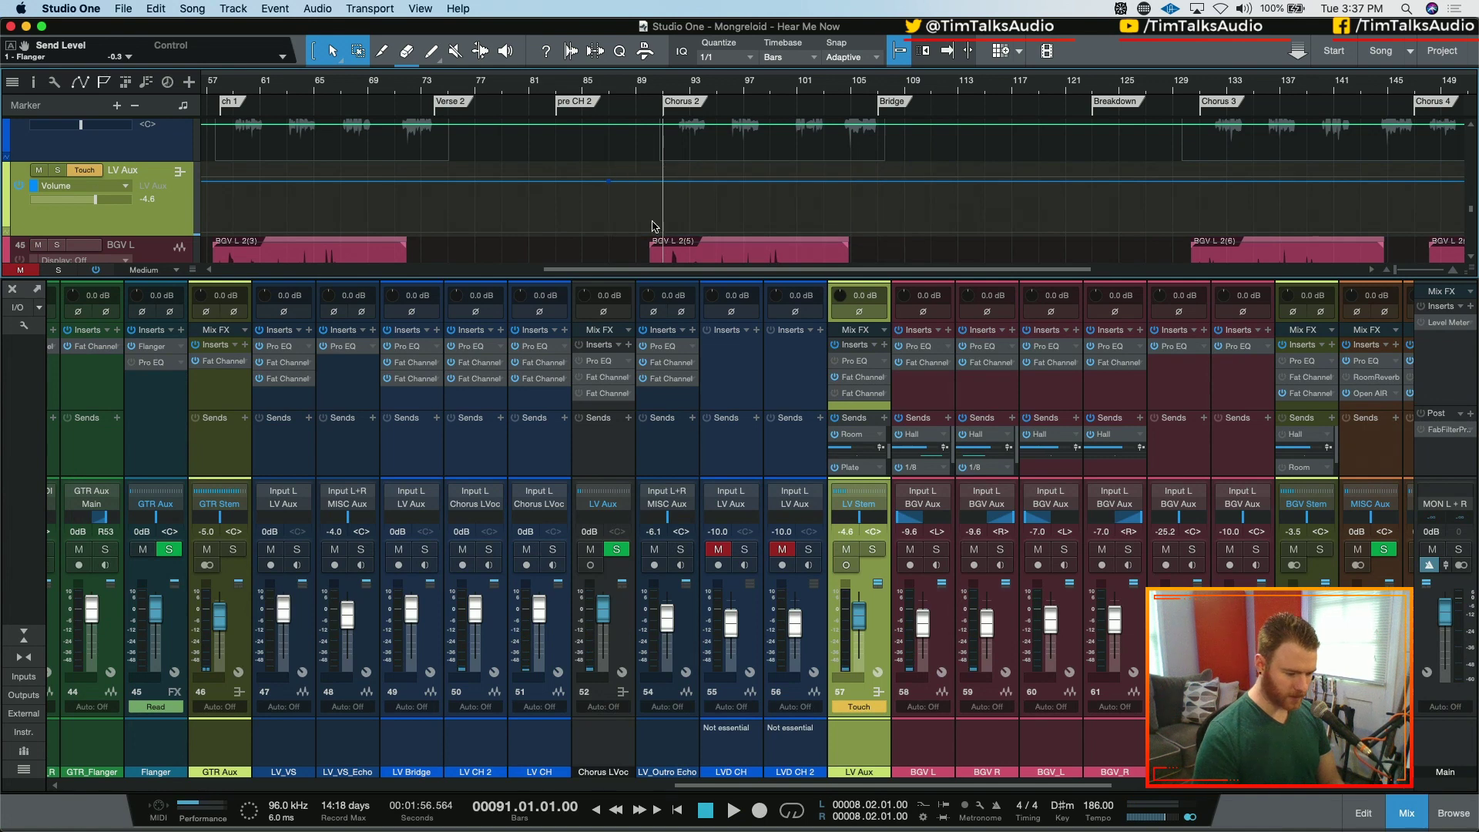
# - Try riding the LV Aux fader in Touch mode while playing into Chorus 2
pyautogui.press('space')
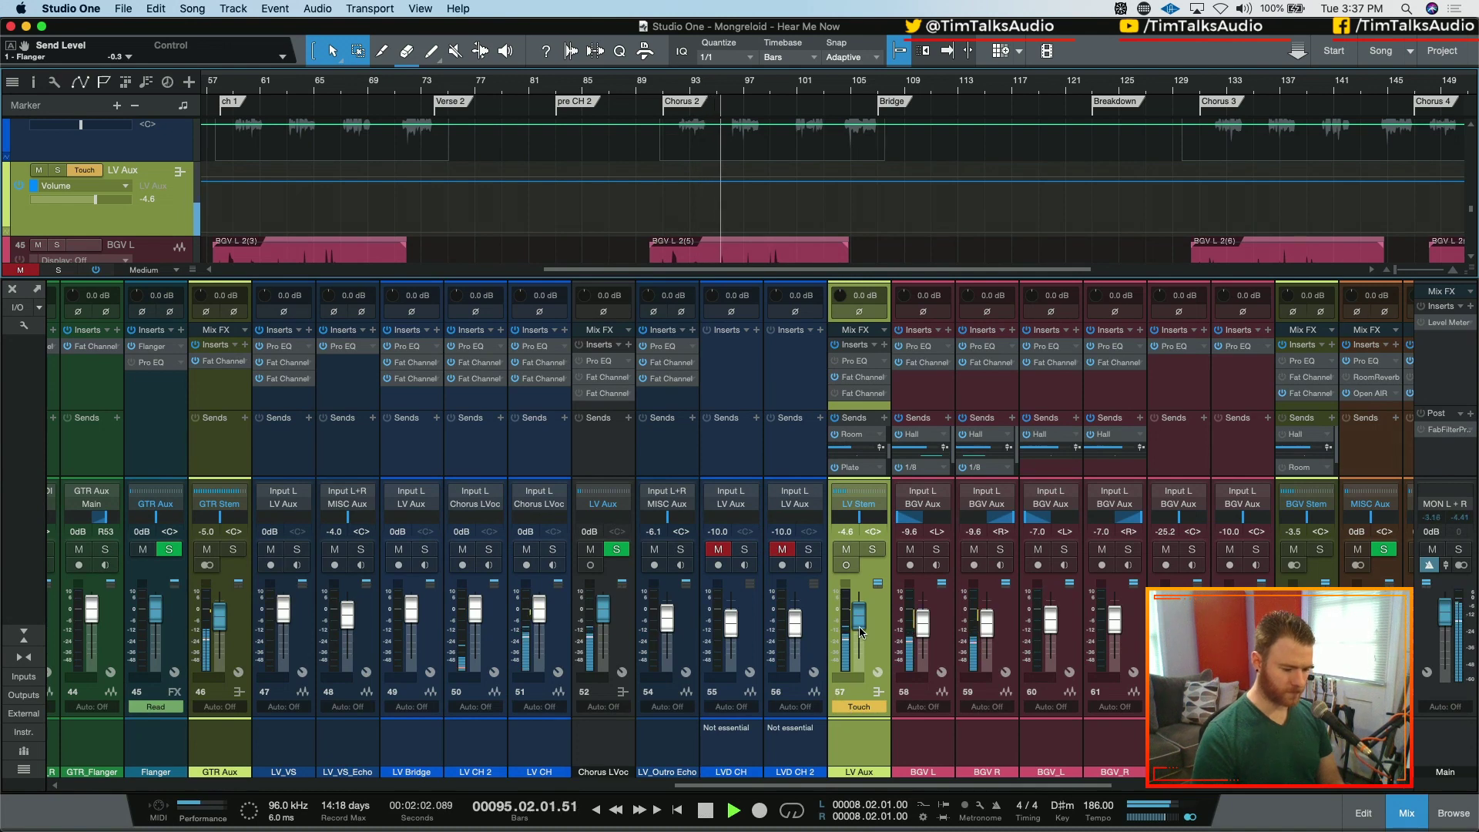
pyautogui.hotkey('shift', 'b')
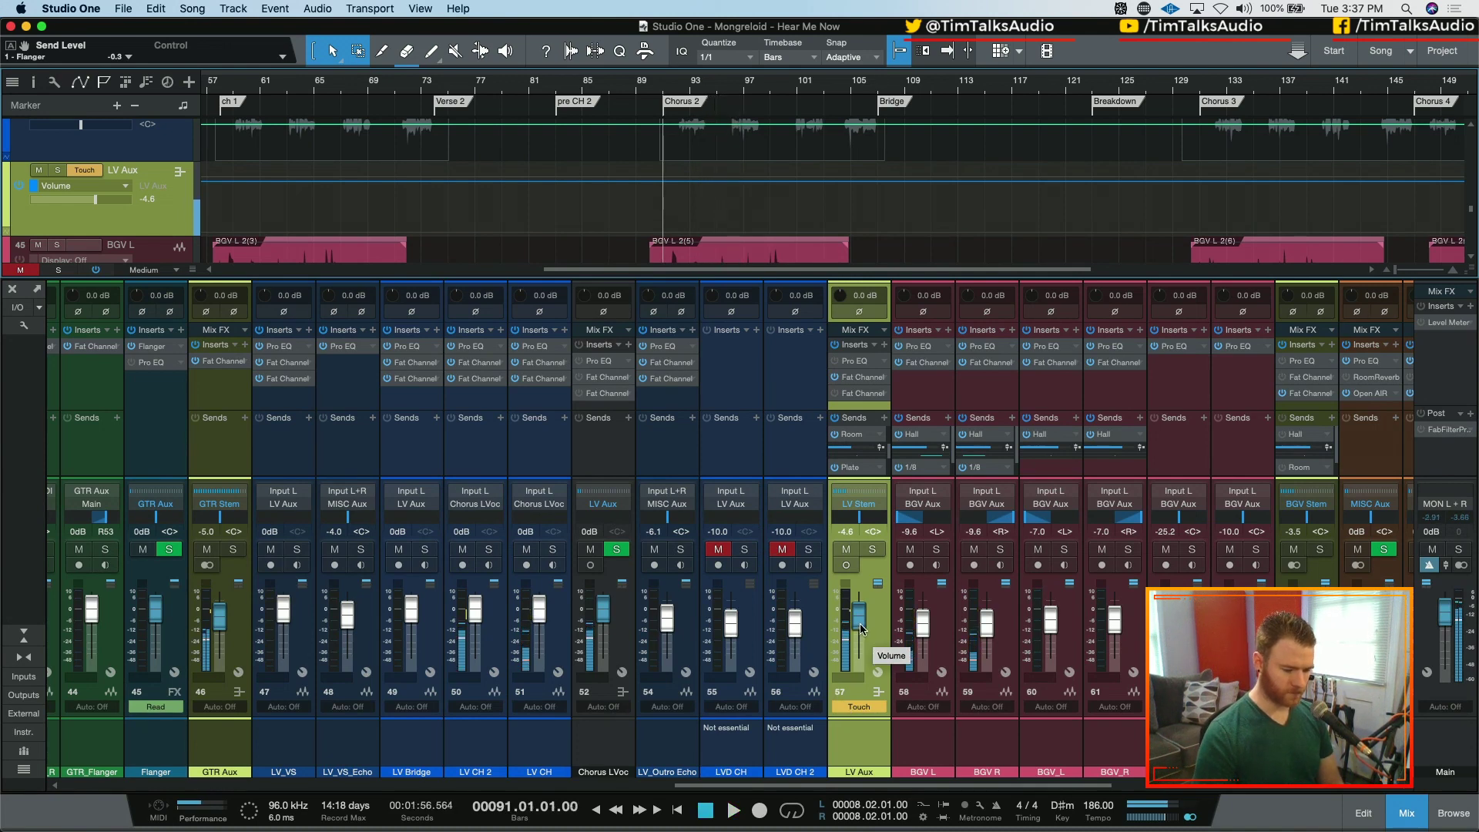
pyautogui.press('space')
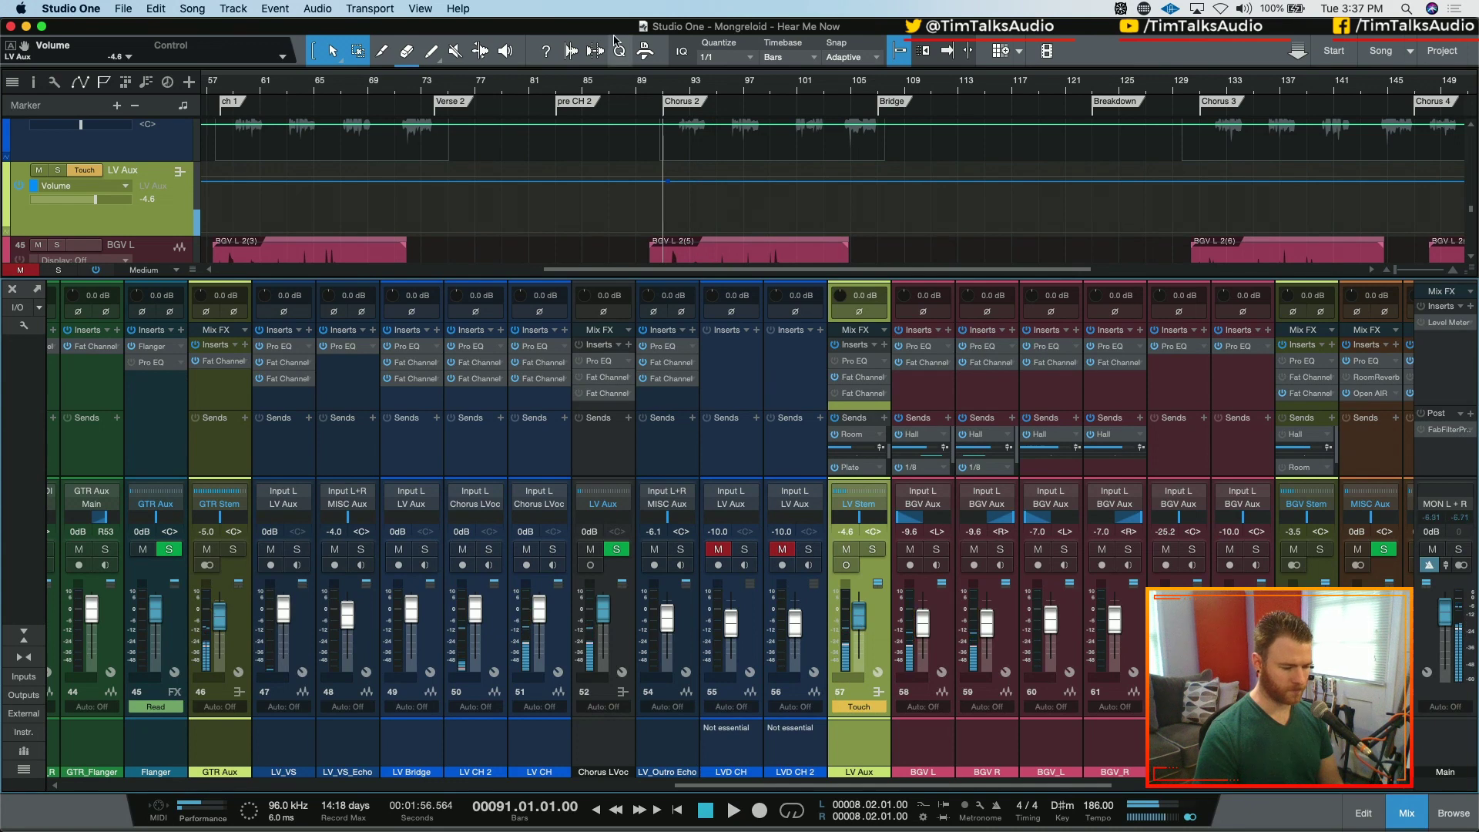
pyautogui.press('space')
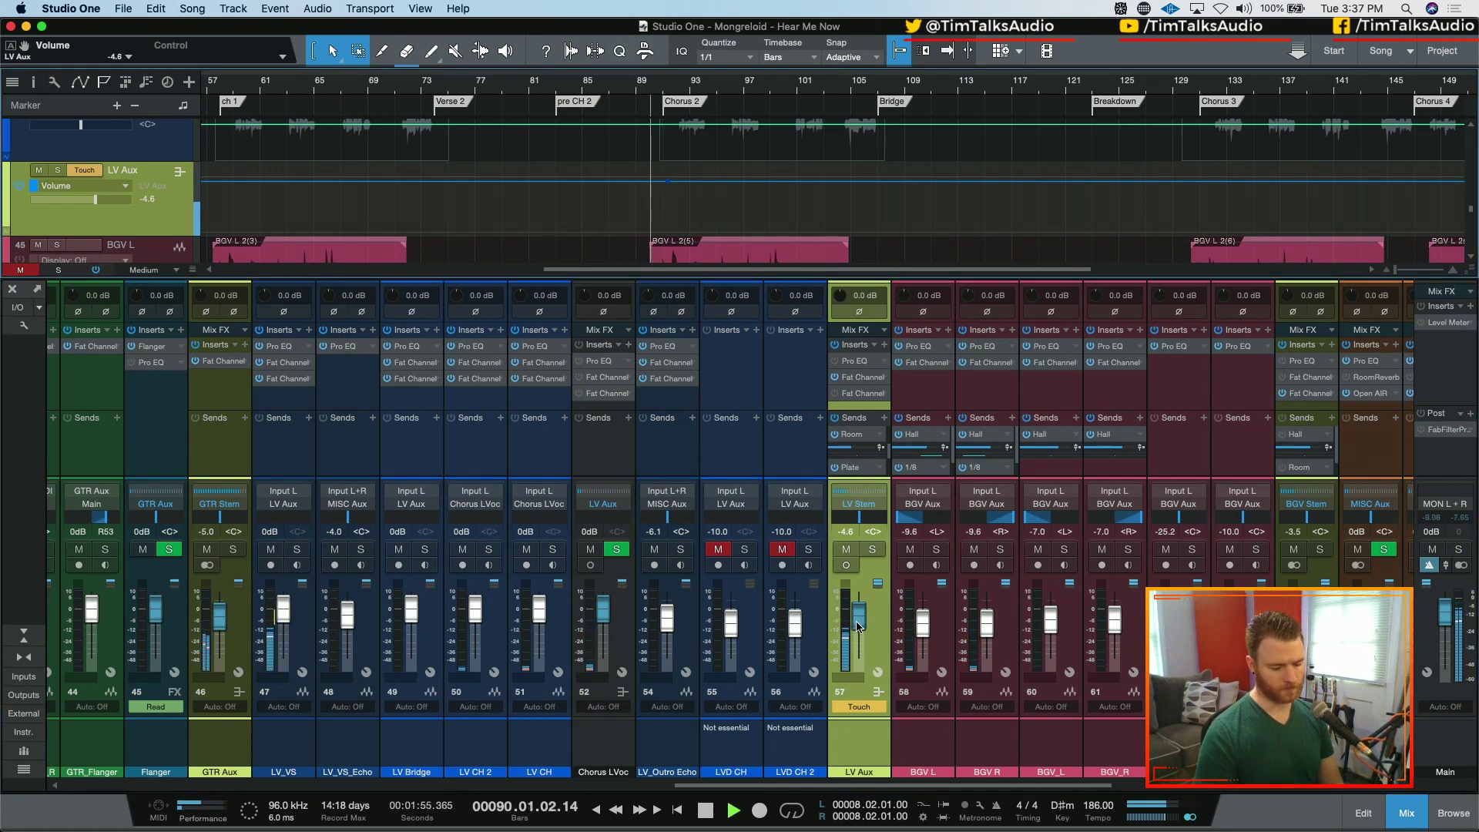
pyautogui.scroll(3, 858, 625)
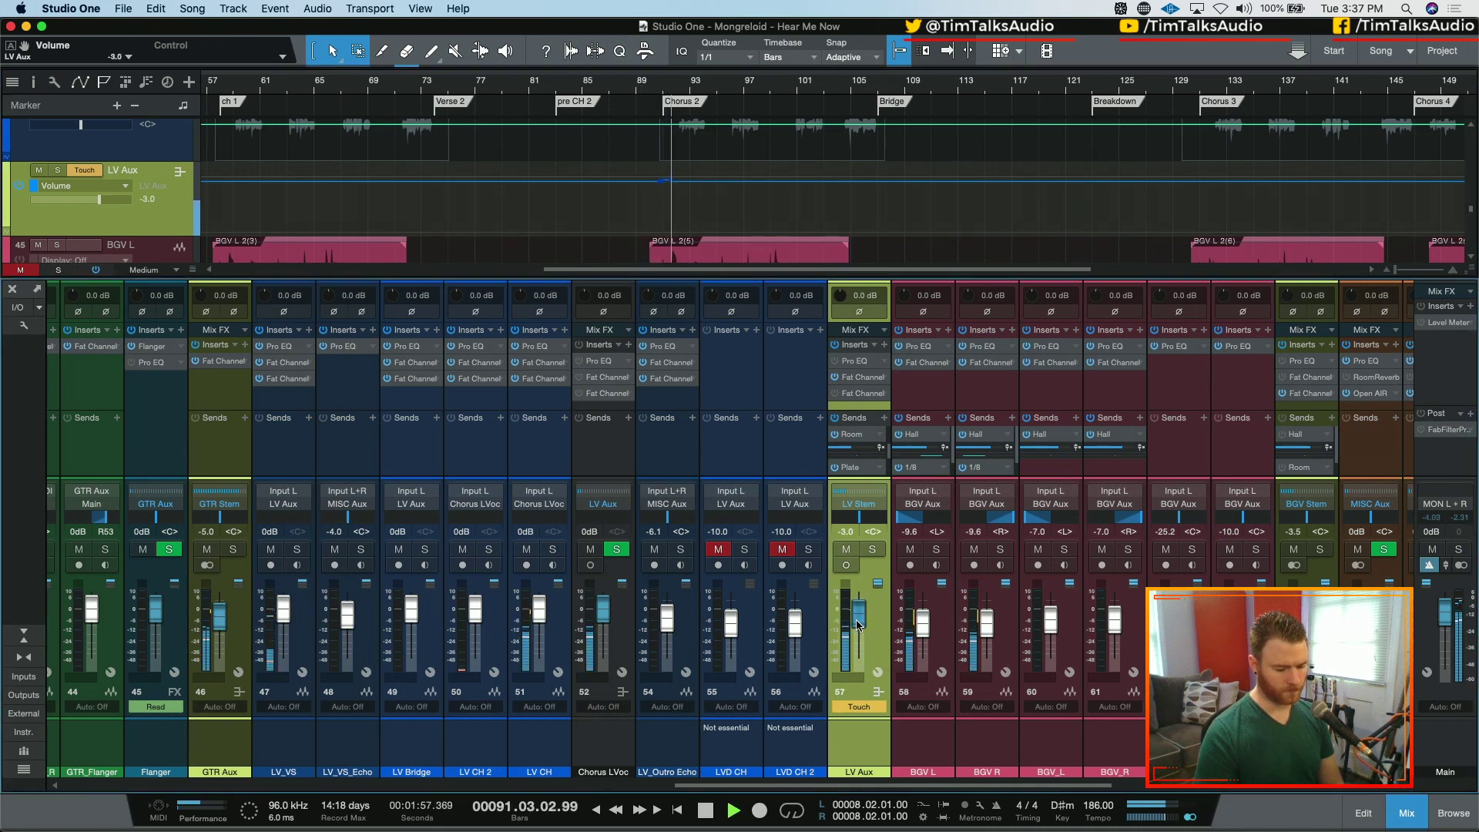
pyautogui.scroll(-4, 858, 626)
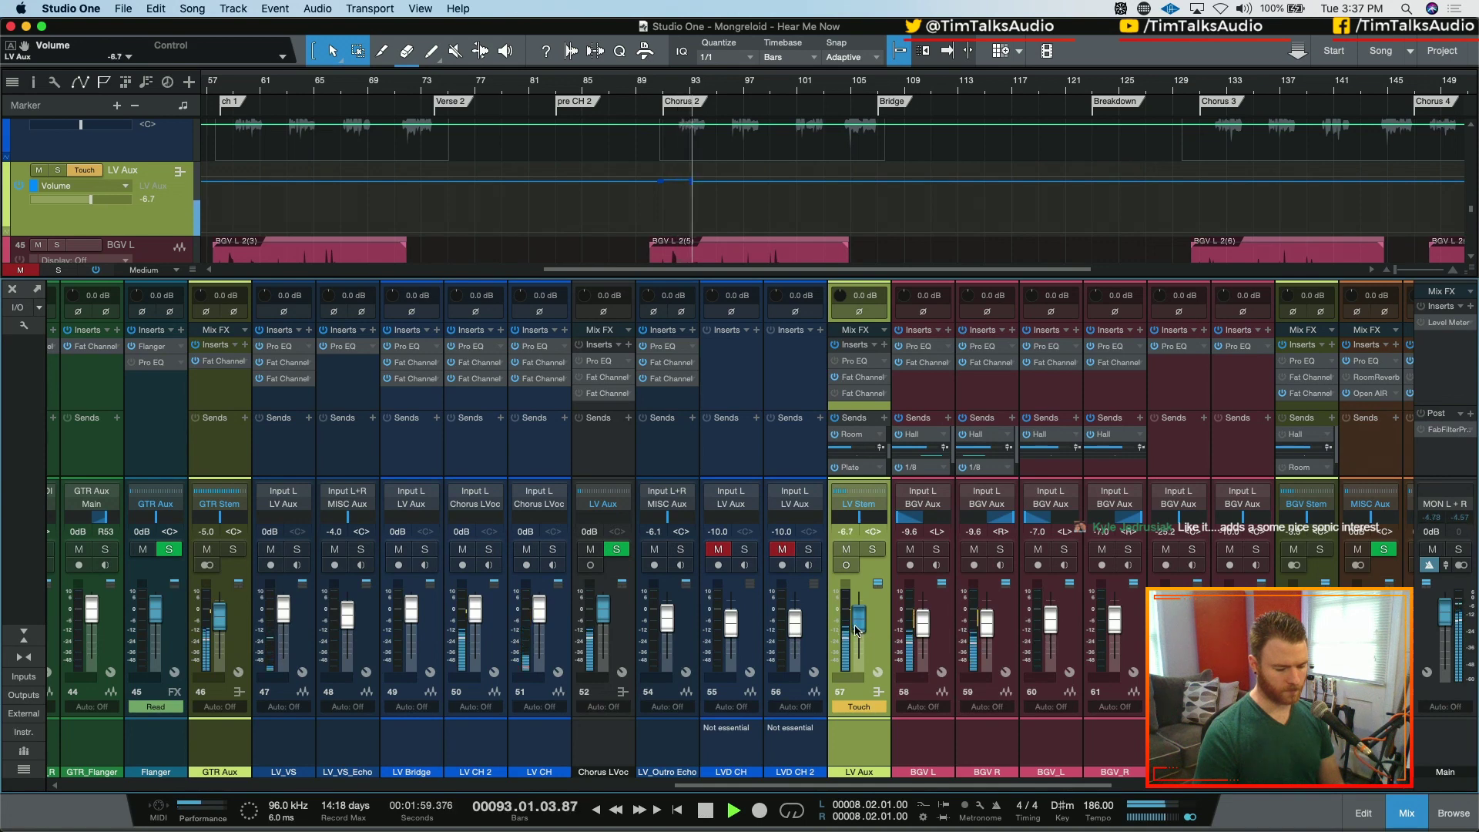
pyautogui.press('space')
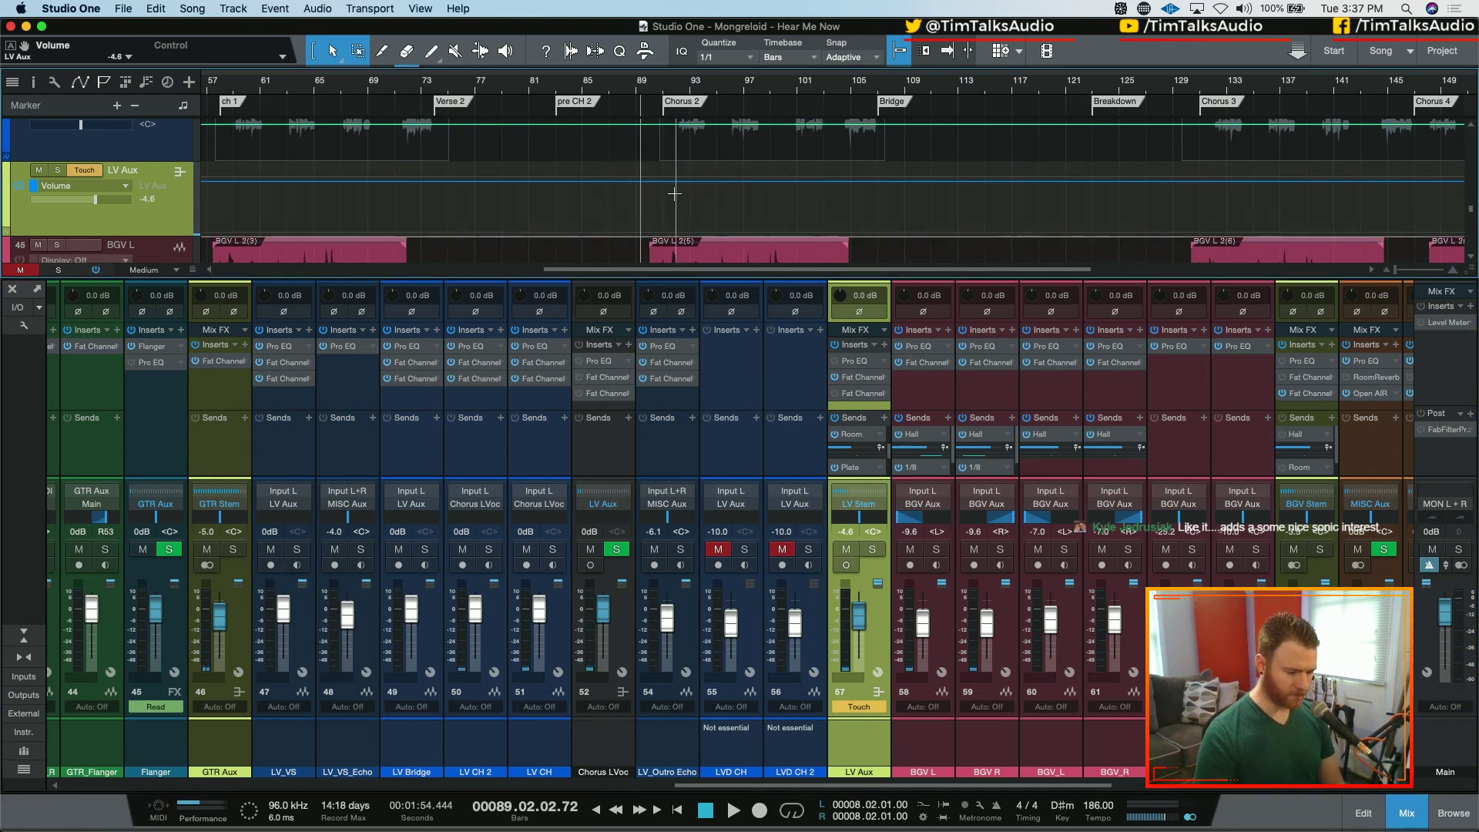
# - Switch LV Aux automation to Read and raise its volume envelope across Chorus 2 to -3.1 dB, checking it in playback
pyautogui.click(861, 707)
pyautogui.click(855, 729)
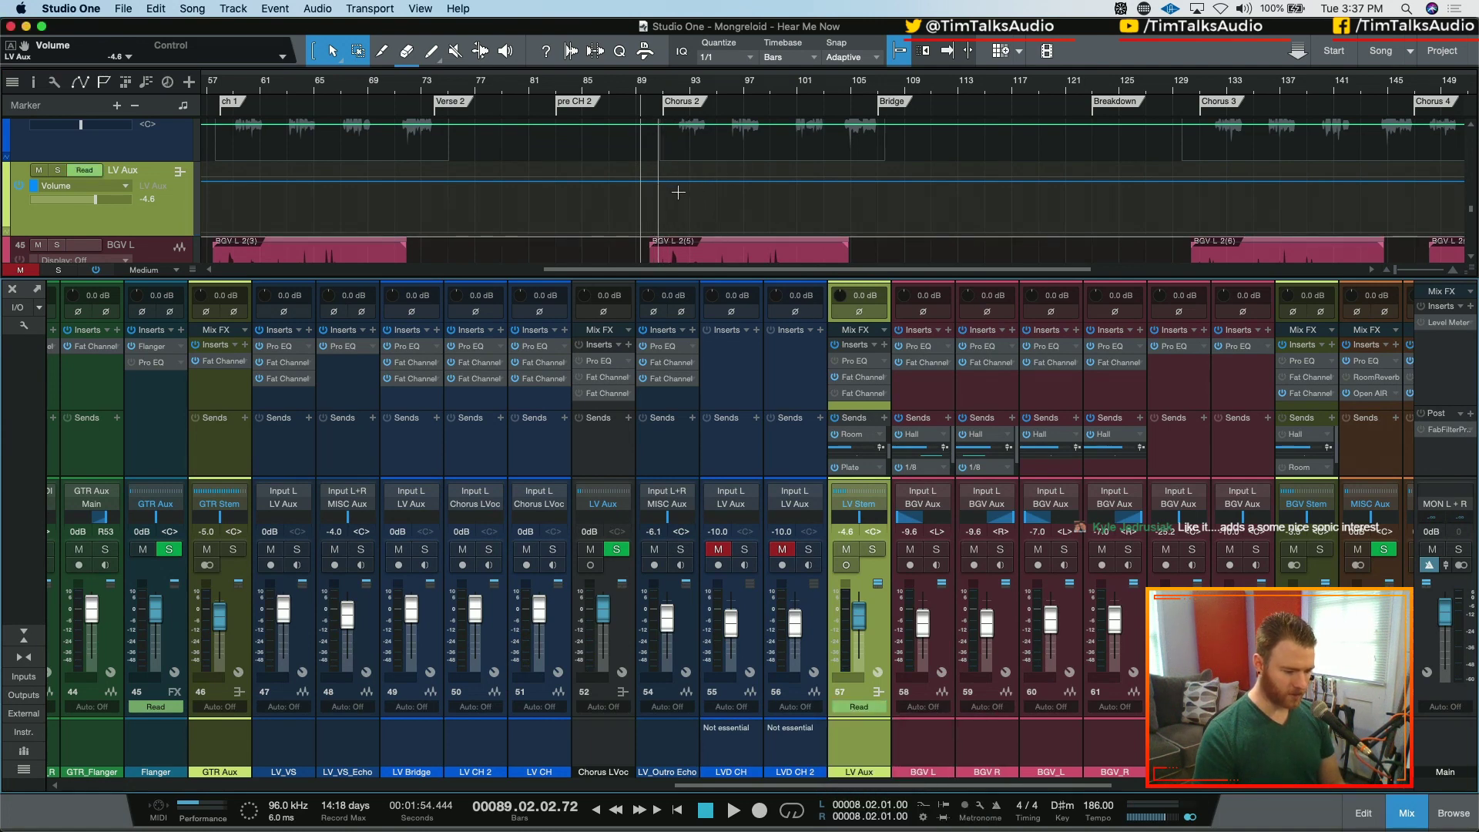
pyautogui.moveTo(678, 191); pyautogui.dragTo(877, 216)
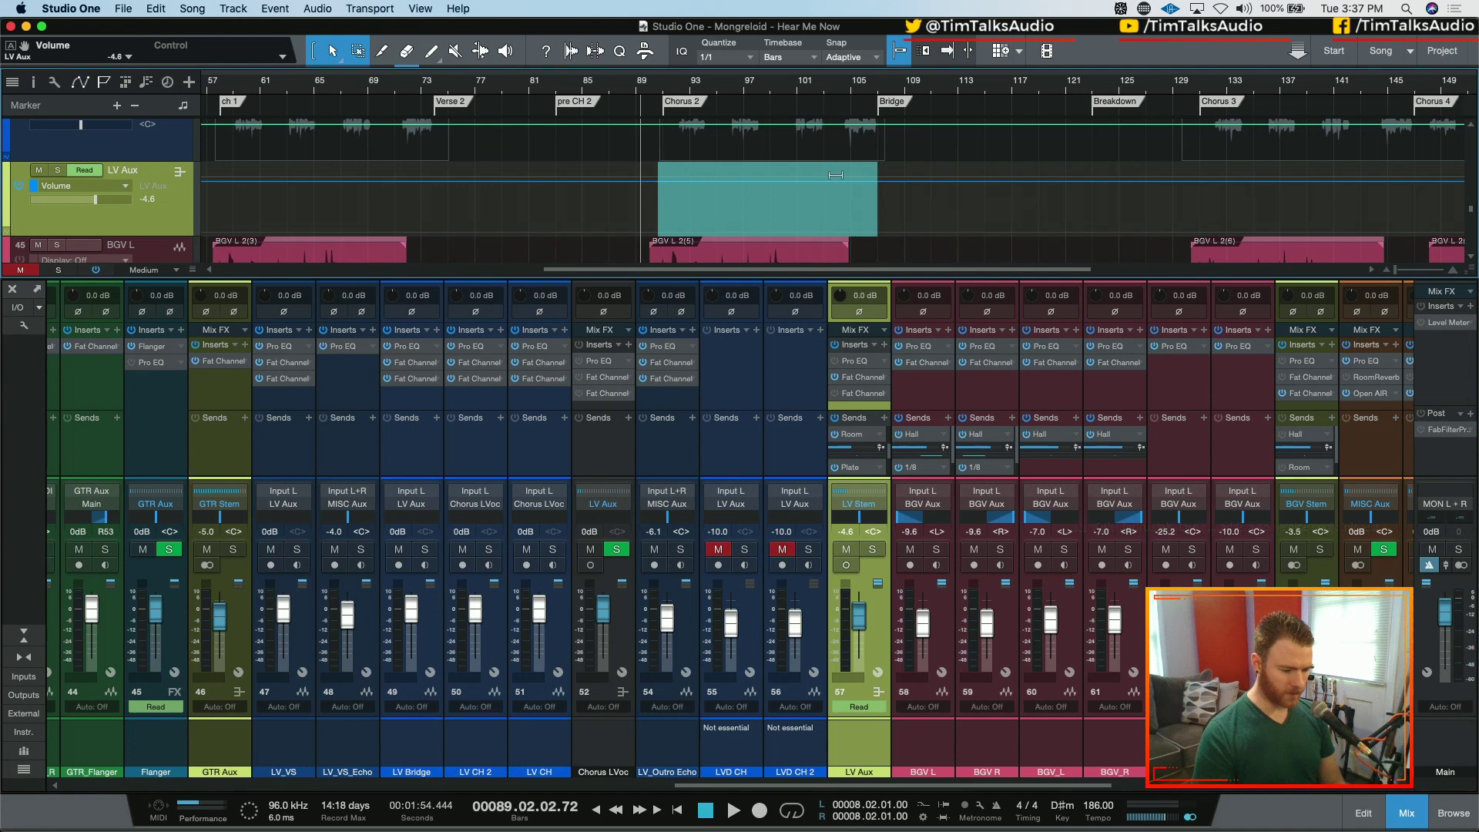
pyautogui.moveTo(837, 171); pyautogui.dragTo(838, 161)
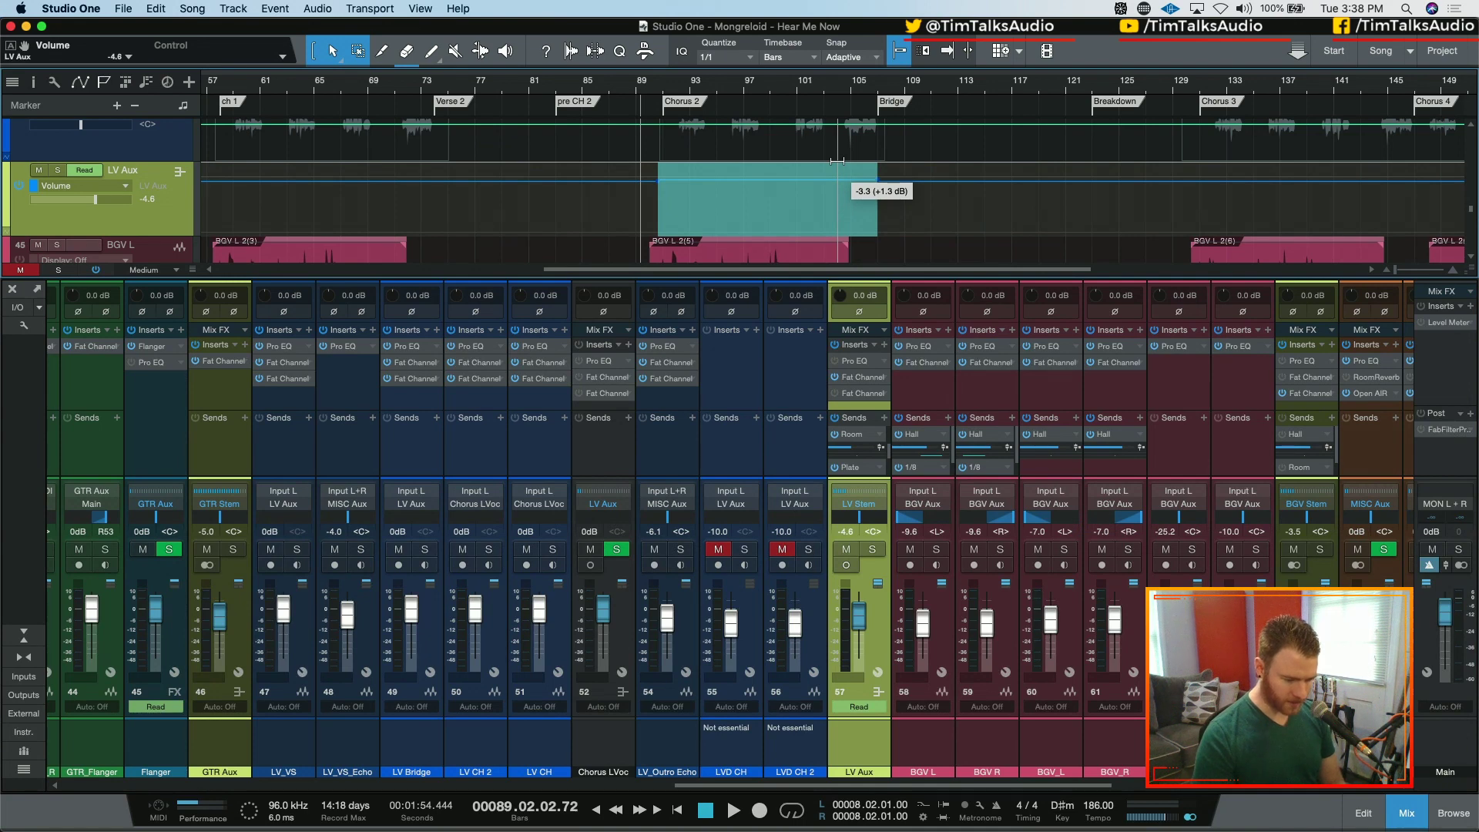
pyautogui.moveTo(838, 160); pyautogui.dragTo(838, 160)
pyautogui.press('space')
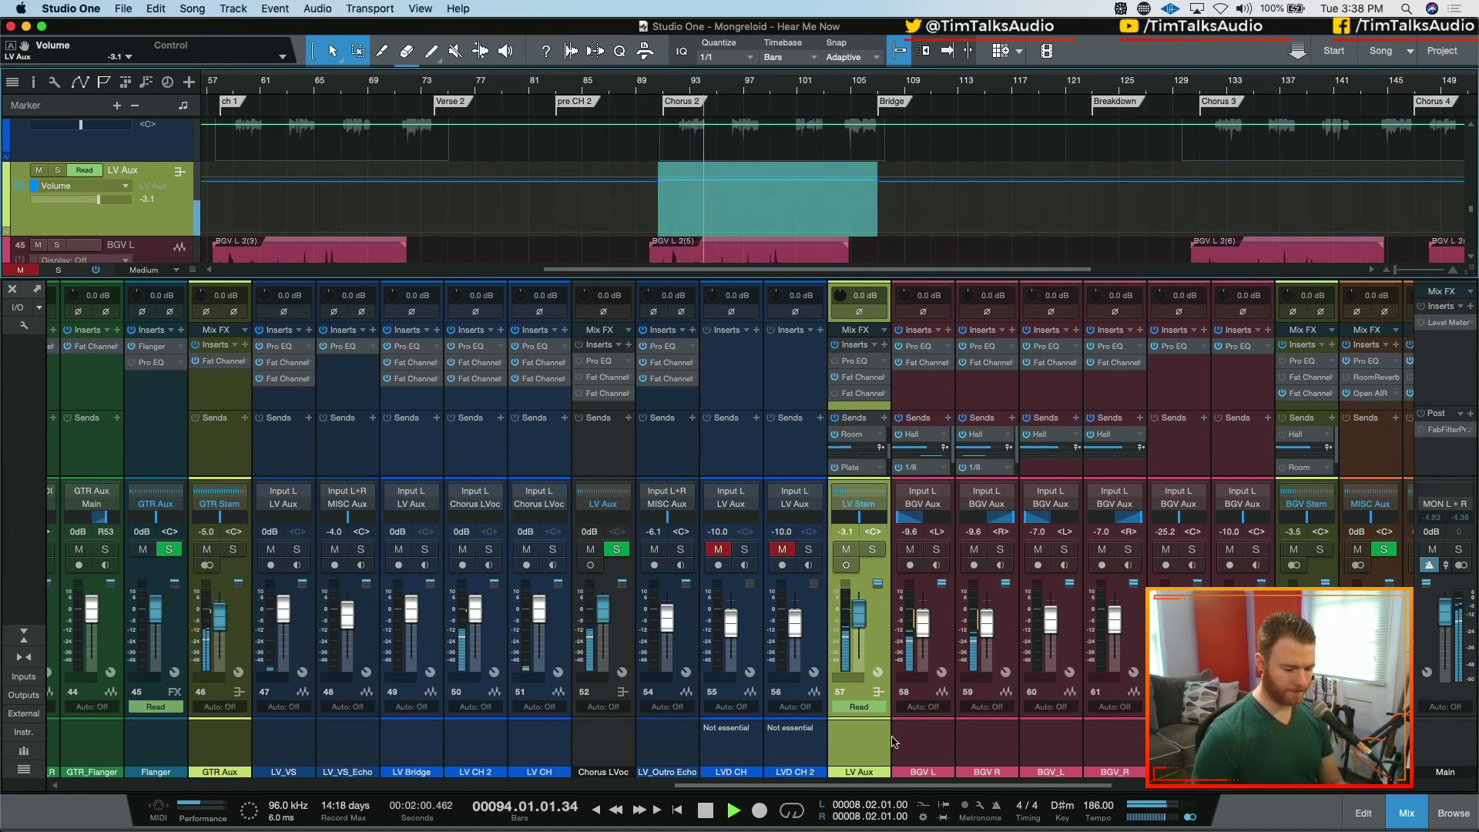
pyautogui.press('space')
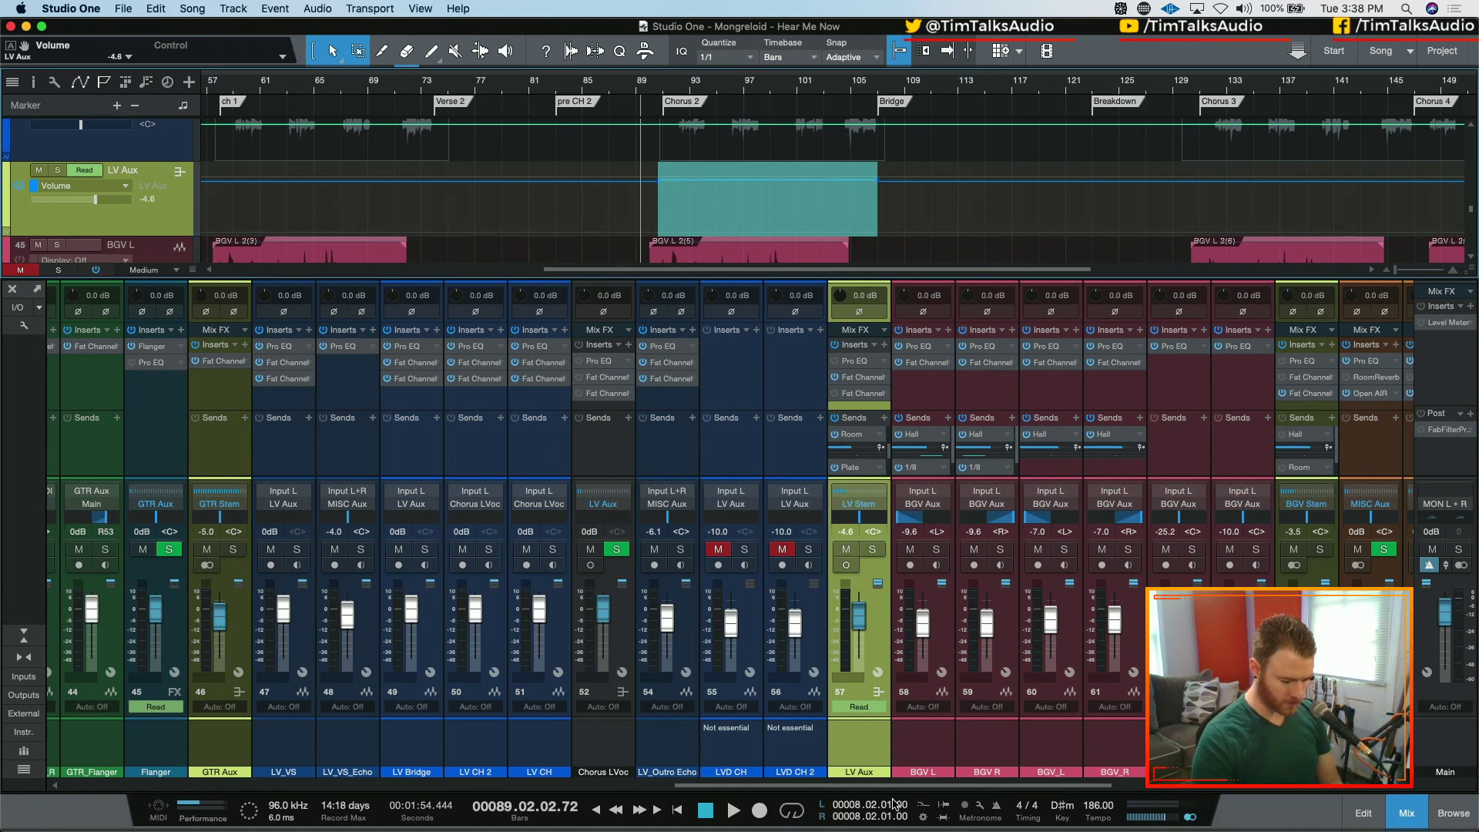
# - Play Verse 2 and solo the GTR_VS_LR_Print channel to audition it
pyautogui.moveTo(875, 787); pyautogui.dragTo(661, 794)
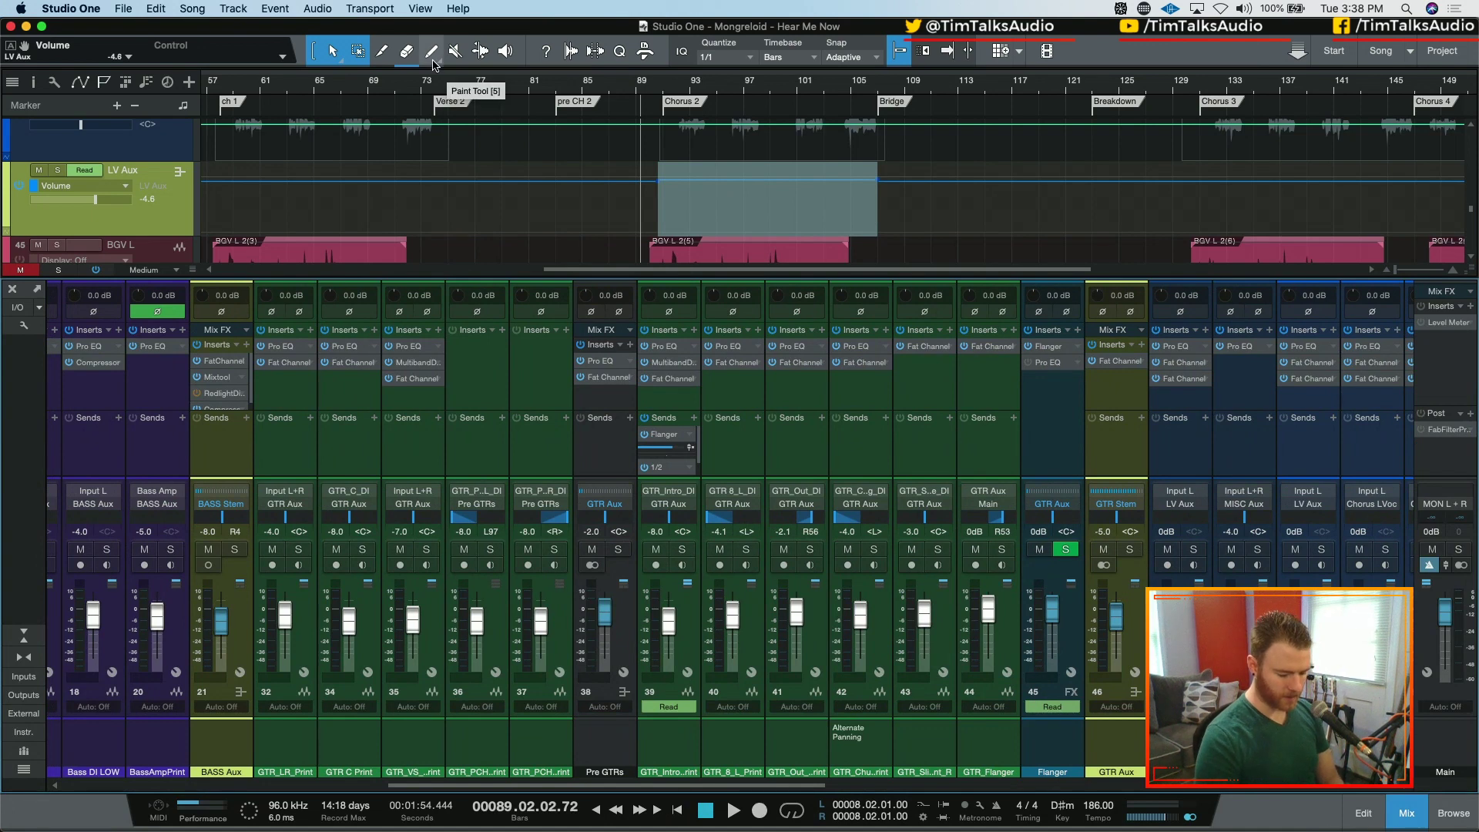
pyautogui.press('b')
pyautogui.press('b')
pyautogui.press('space')
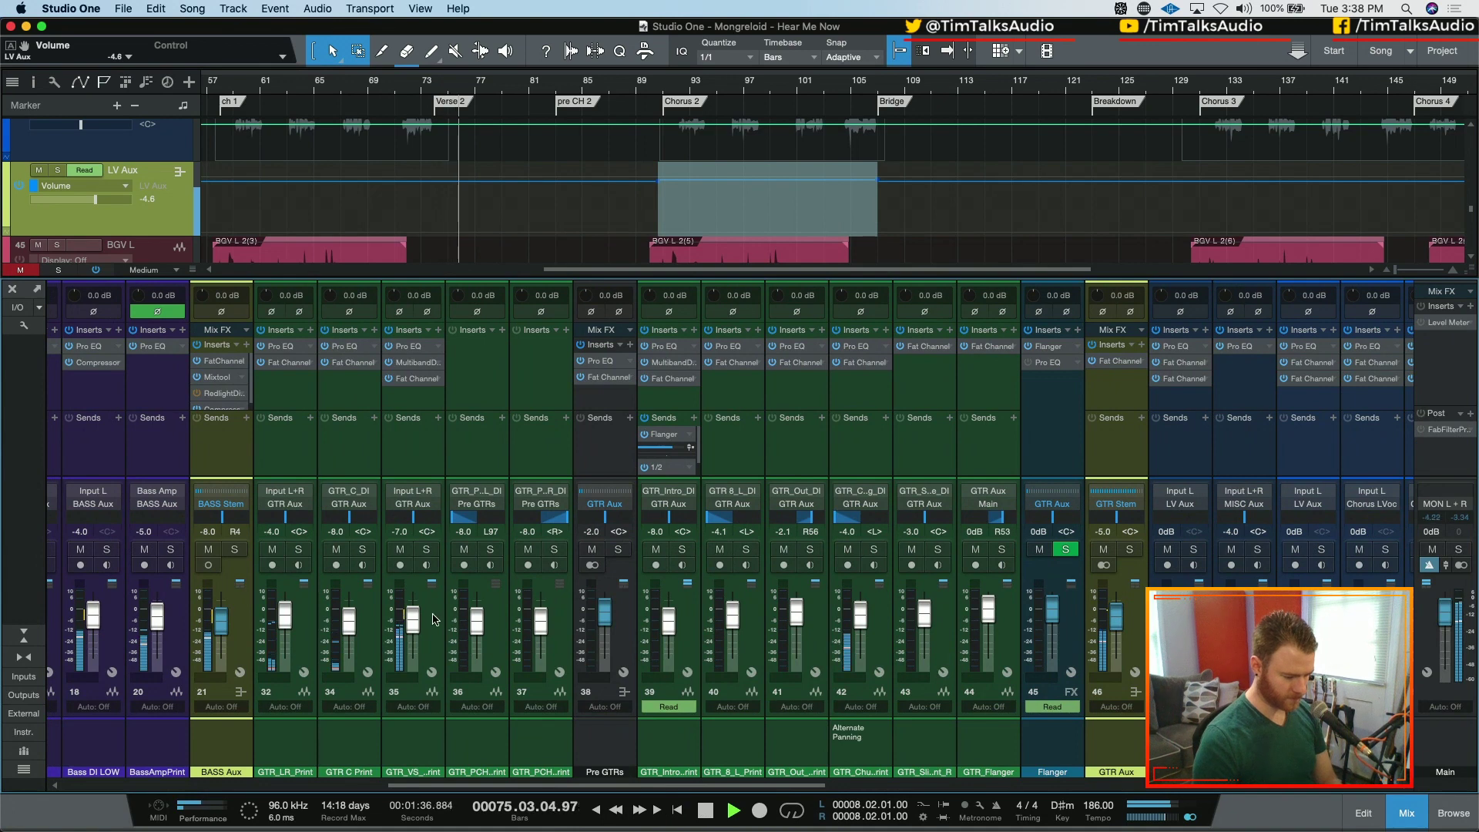
pyautogui.click(426, 549)
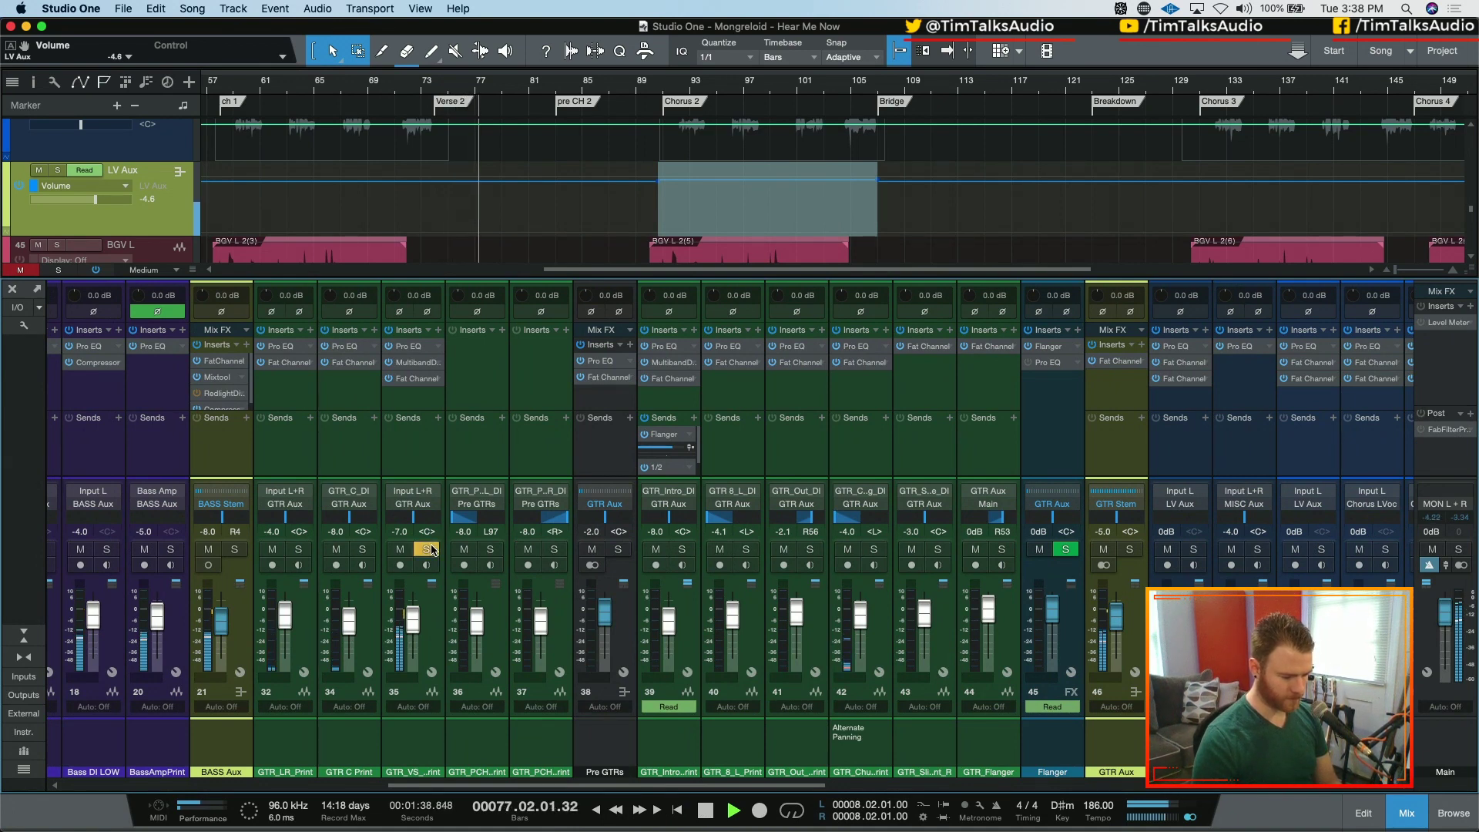
pyautogui.press('space')
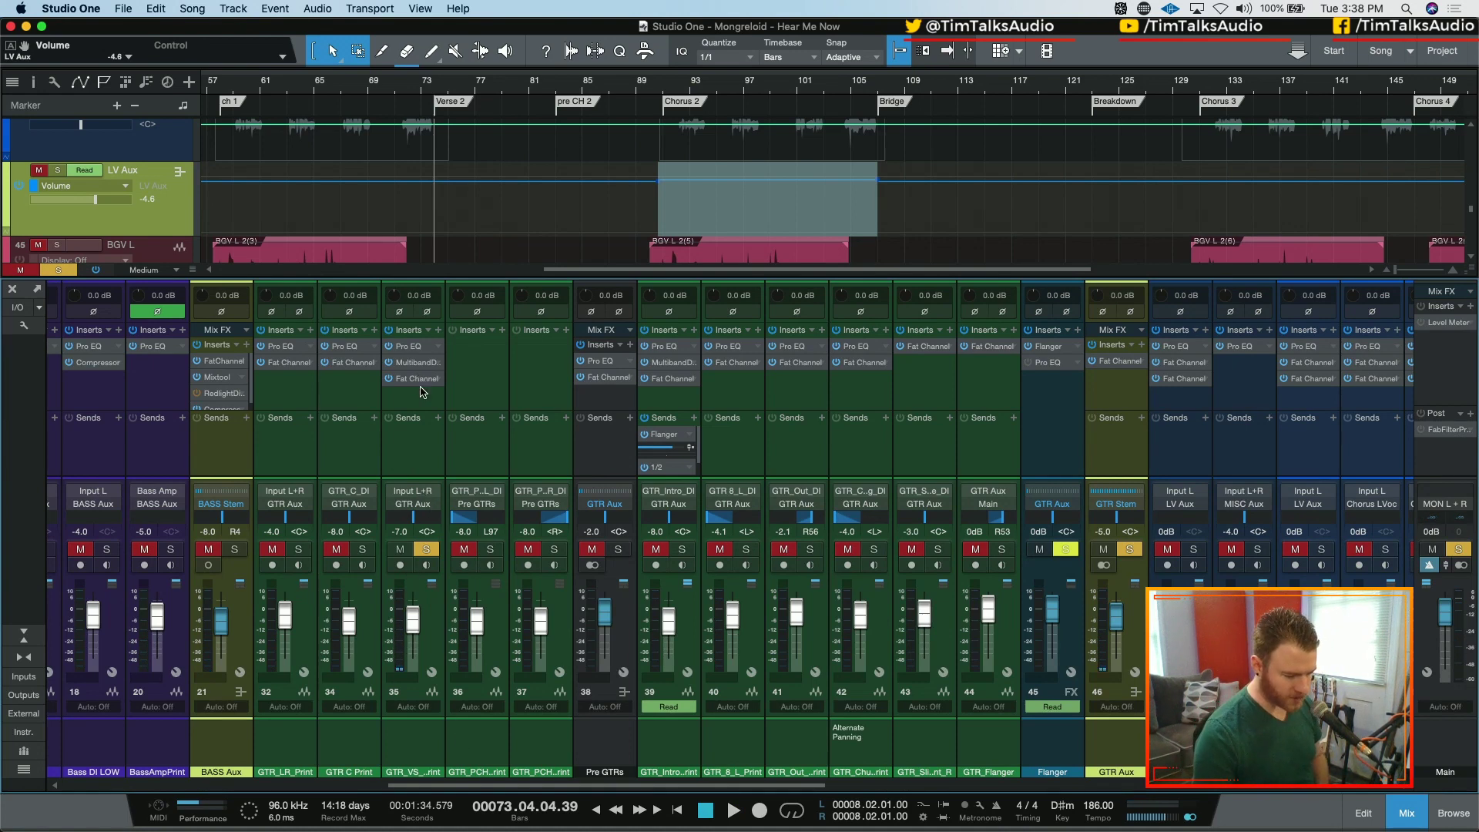
# - Try a Mixtool insert on GTR_VS_LR_Print, remove it and close the plug-in window
pyautogui.click(439, 331)
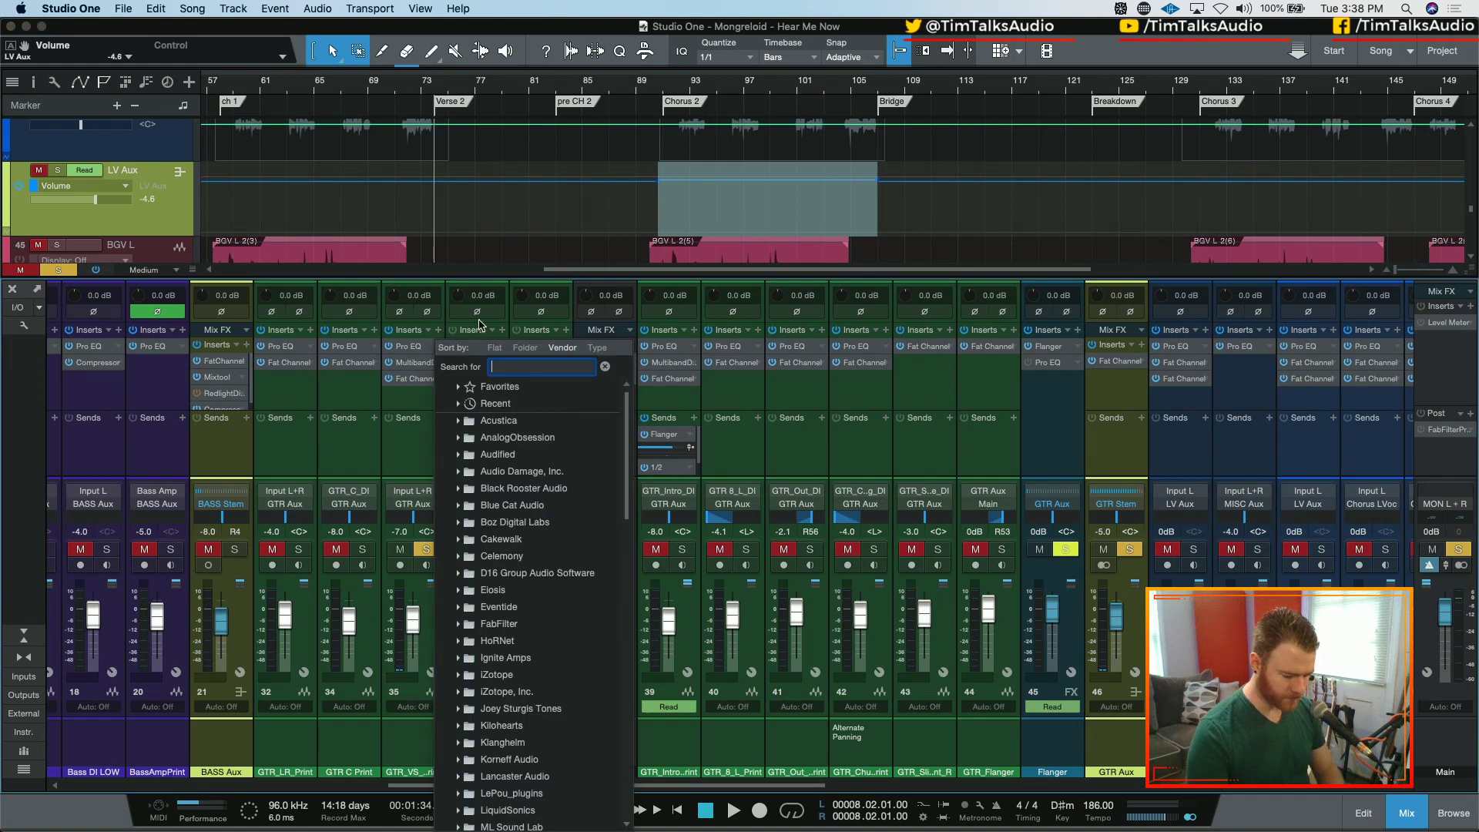
pyautogui.write('mixtool')
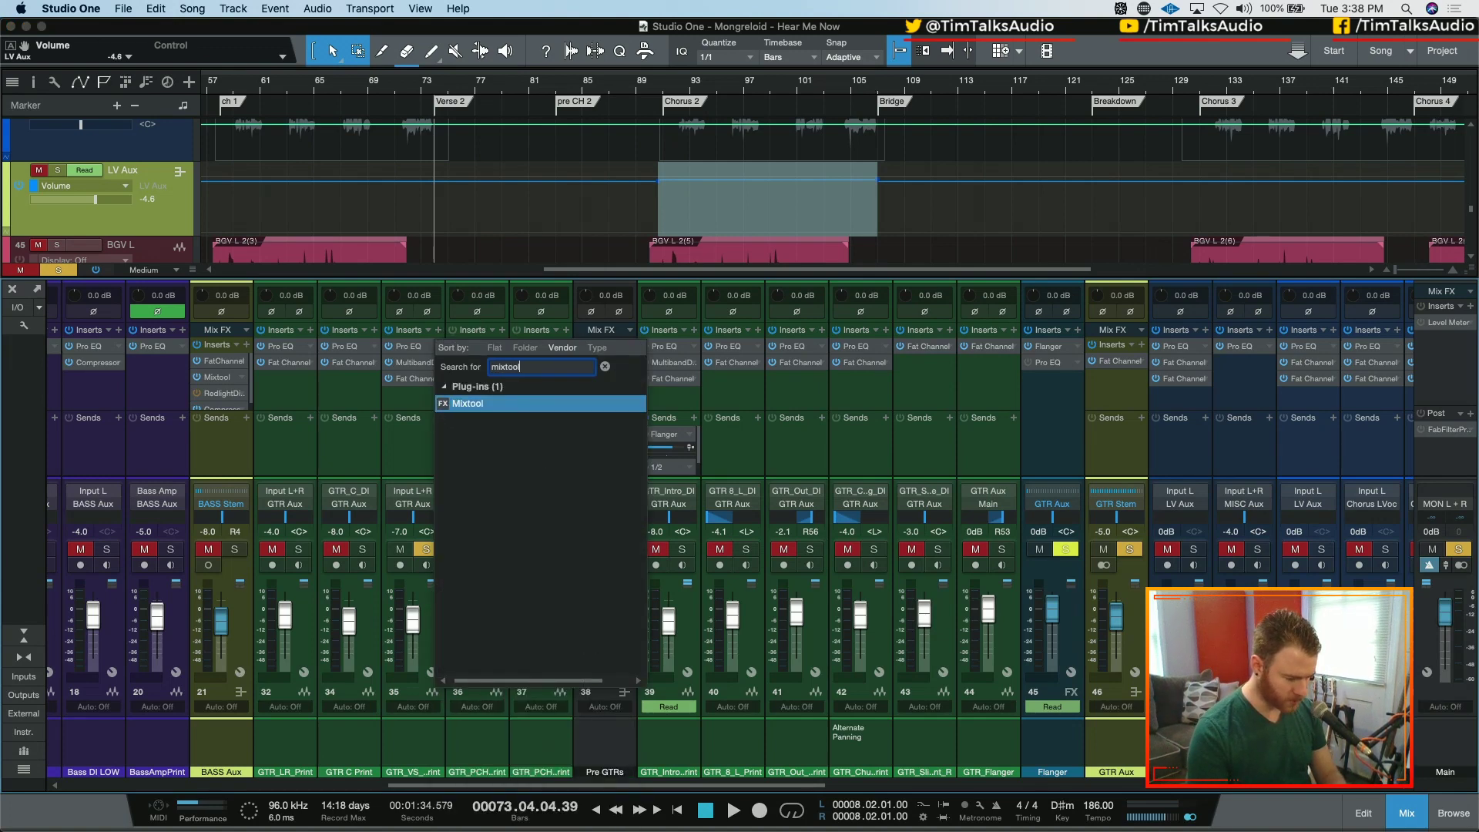
pyautogui.press('Return')
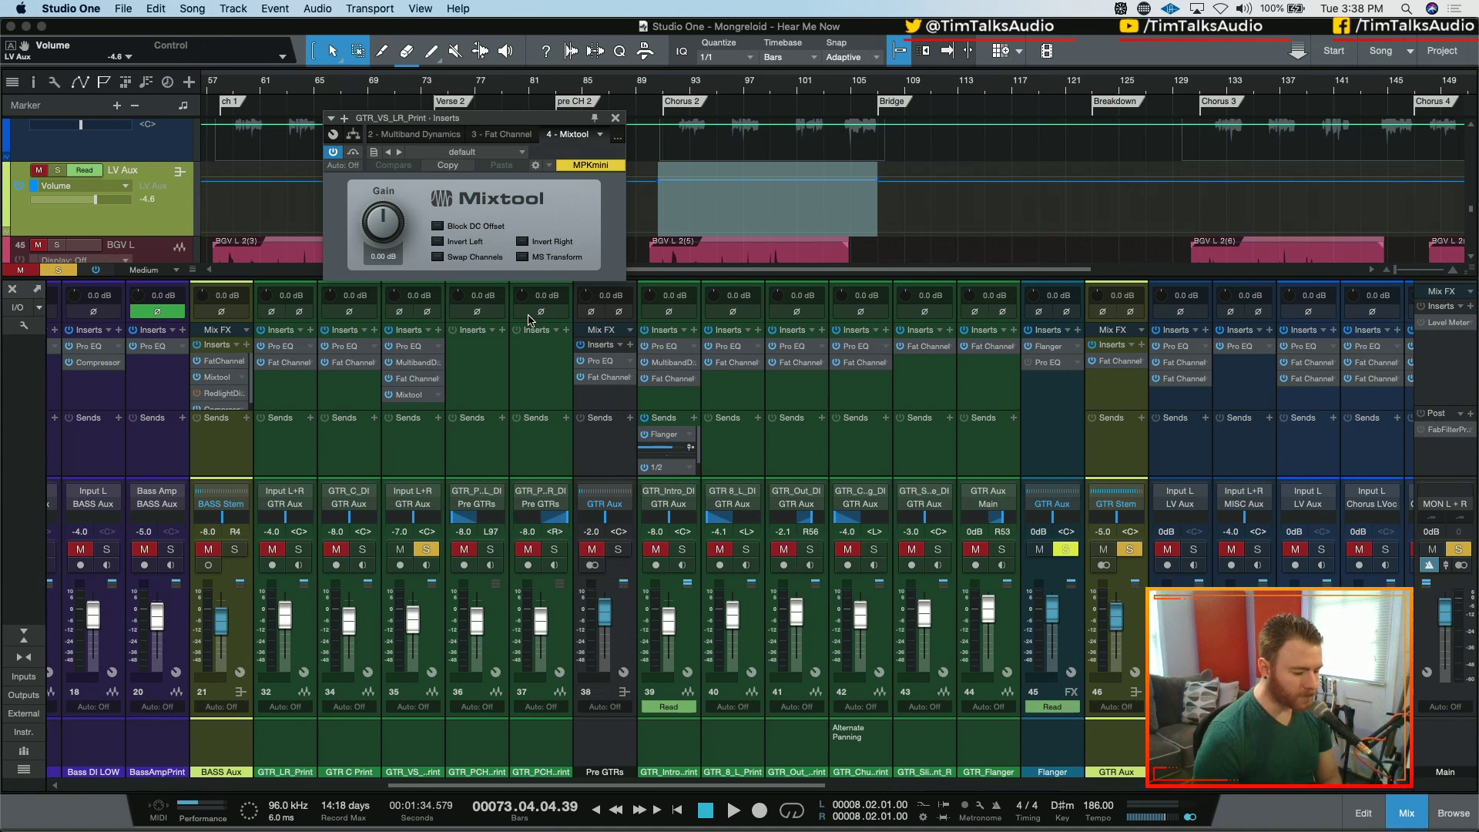
pyautogui.click(602, 136)
pyautogui.click(598, 222)
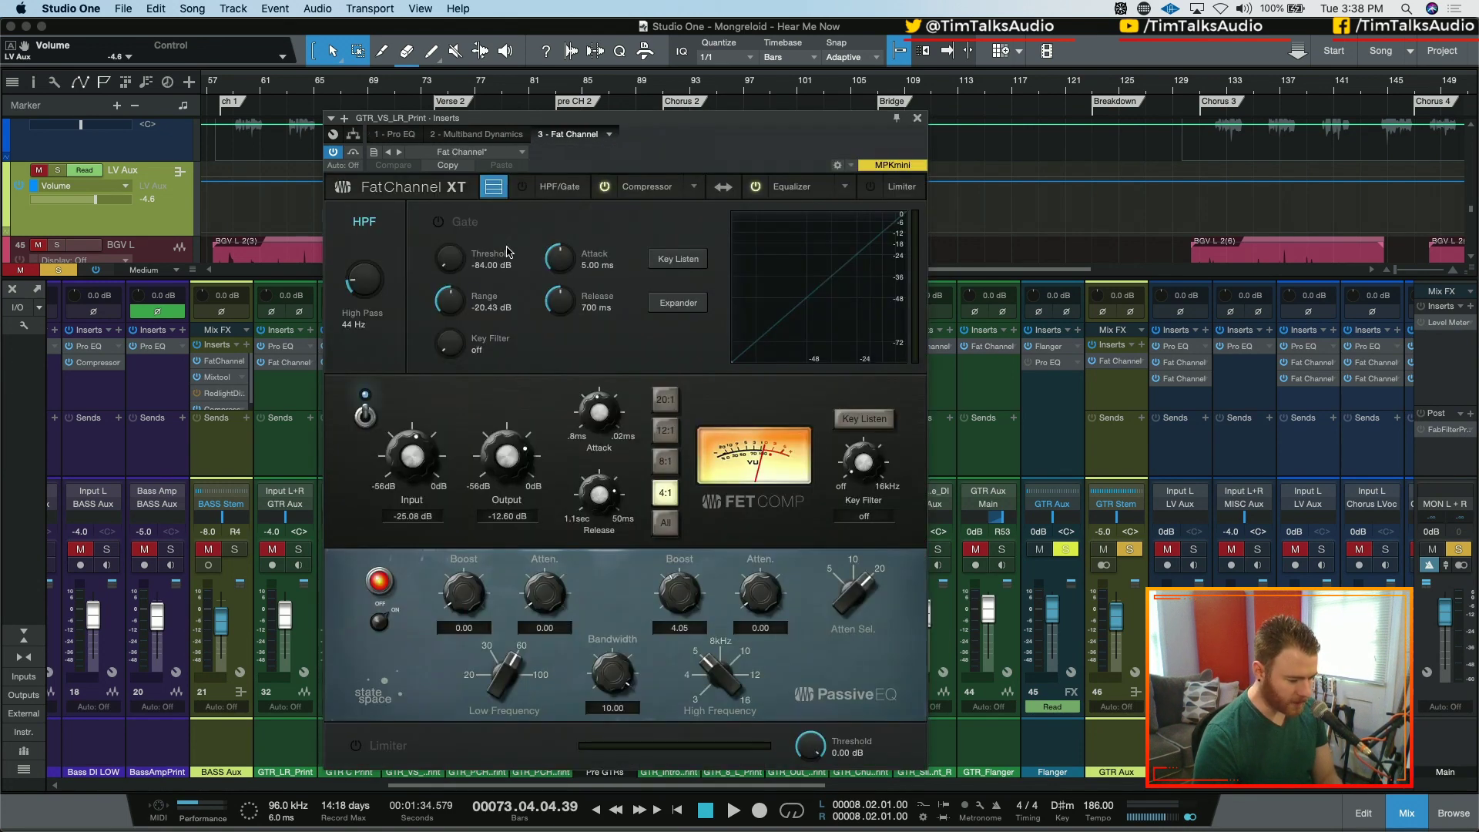
pyautogui.press('super+w')
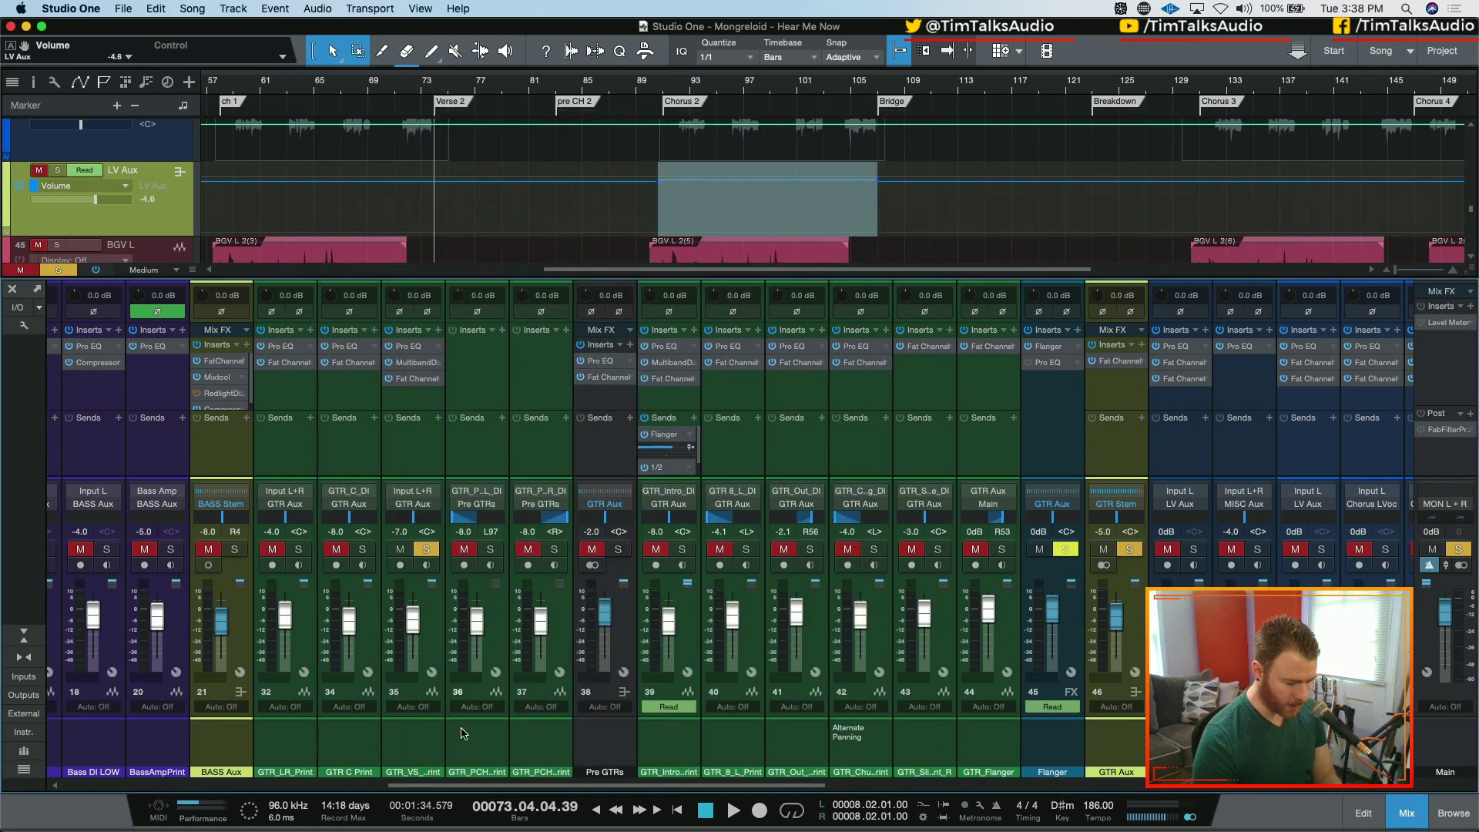
# - Try a splitter after the Fat Channel in the GTR_VS_LR_Print insert routing and delete it
pyautogui.click(439, 330)
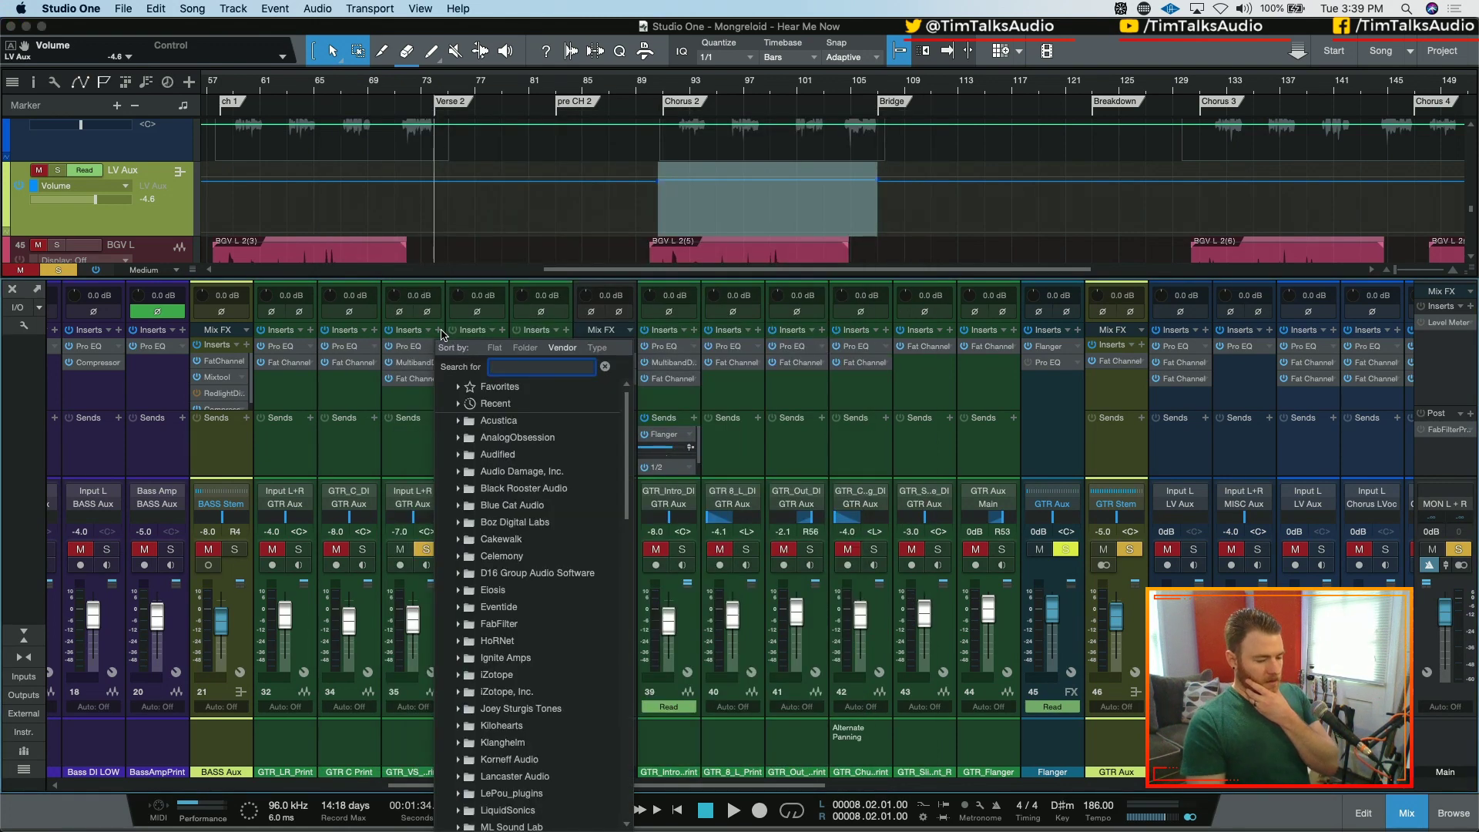
pyautogui.click(440, 330)
pyautogui.click(438, 327)
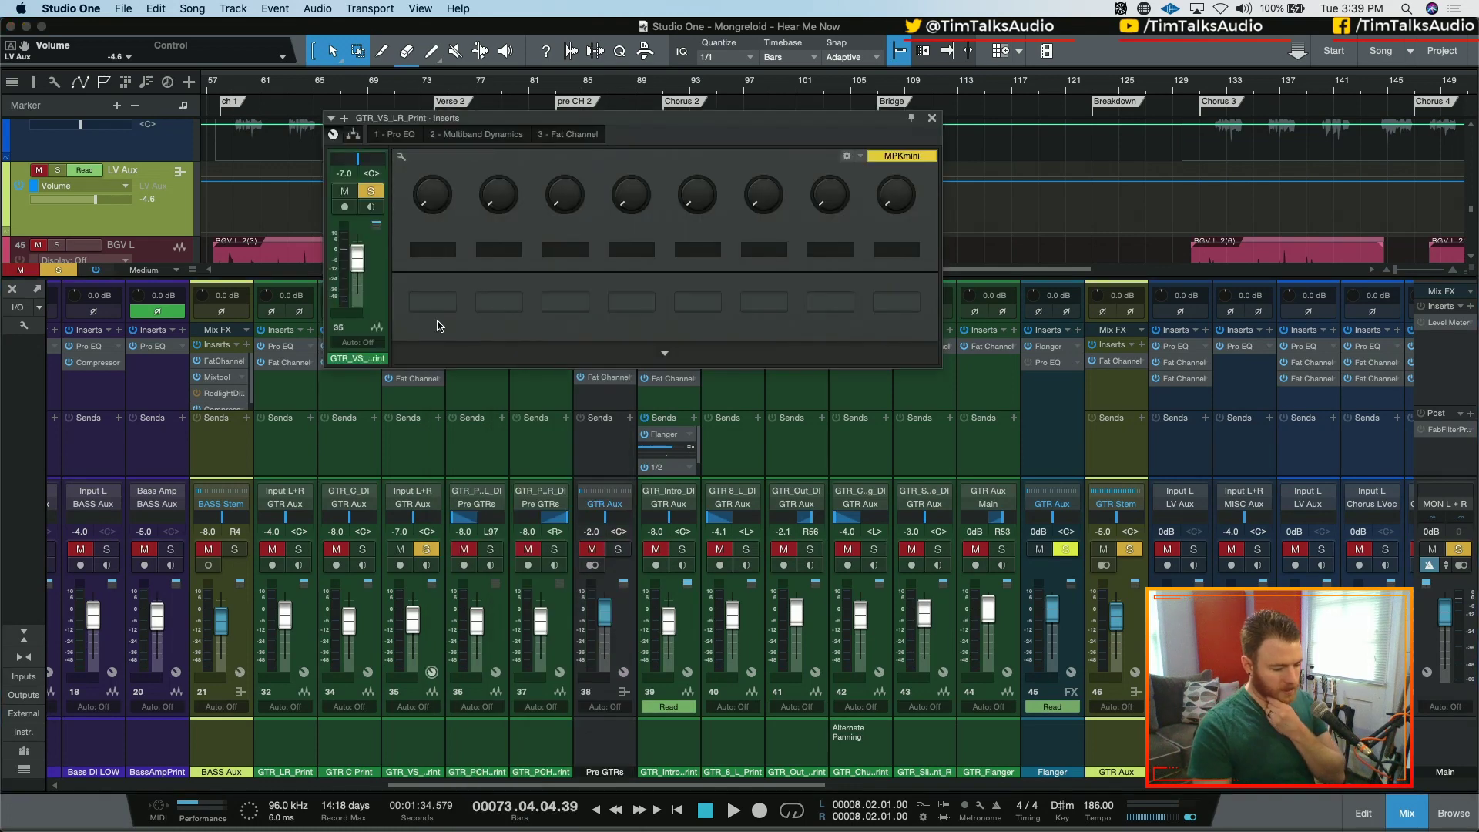
pyautogui.click(354, 134)
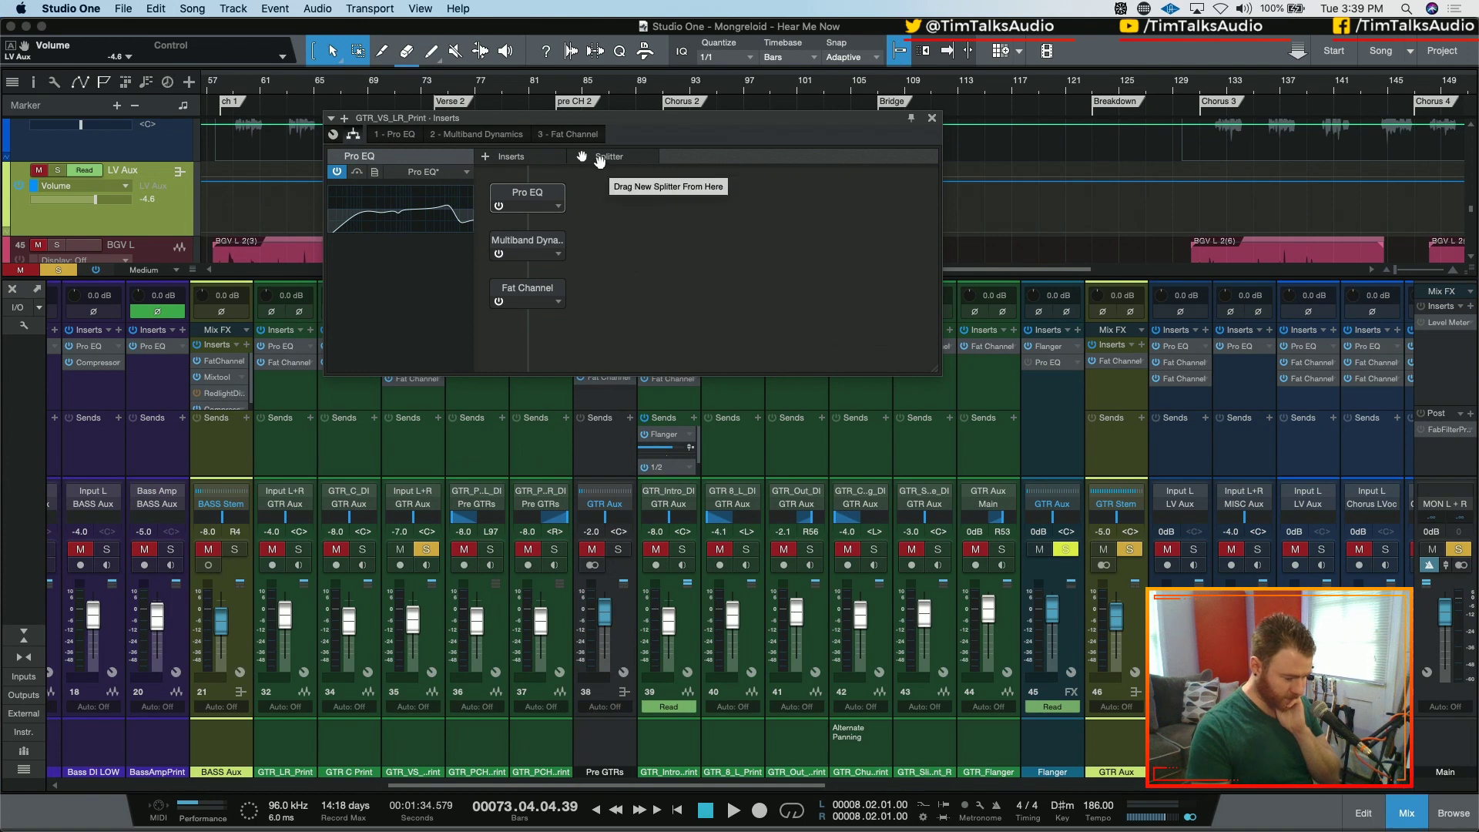
pyautogui.moveTo(600, 160); pyautogui.dragTo(602, 327)
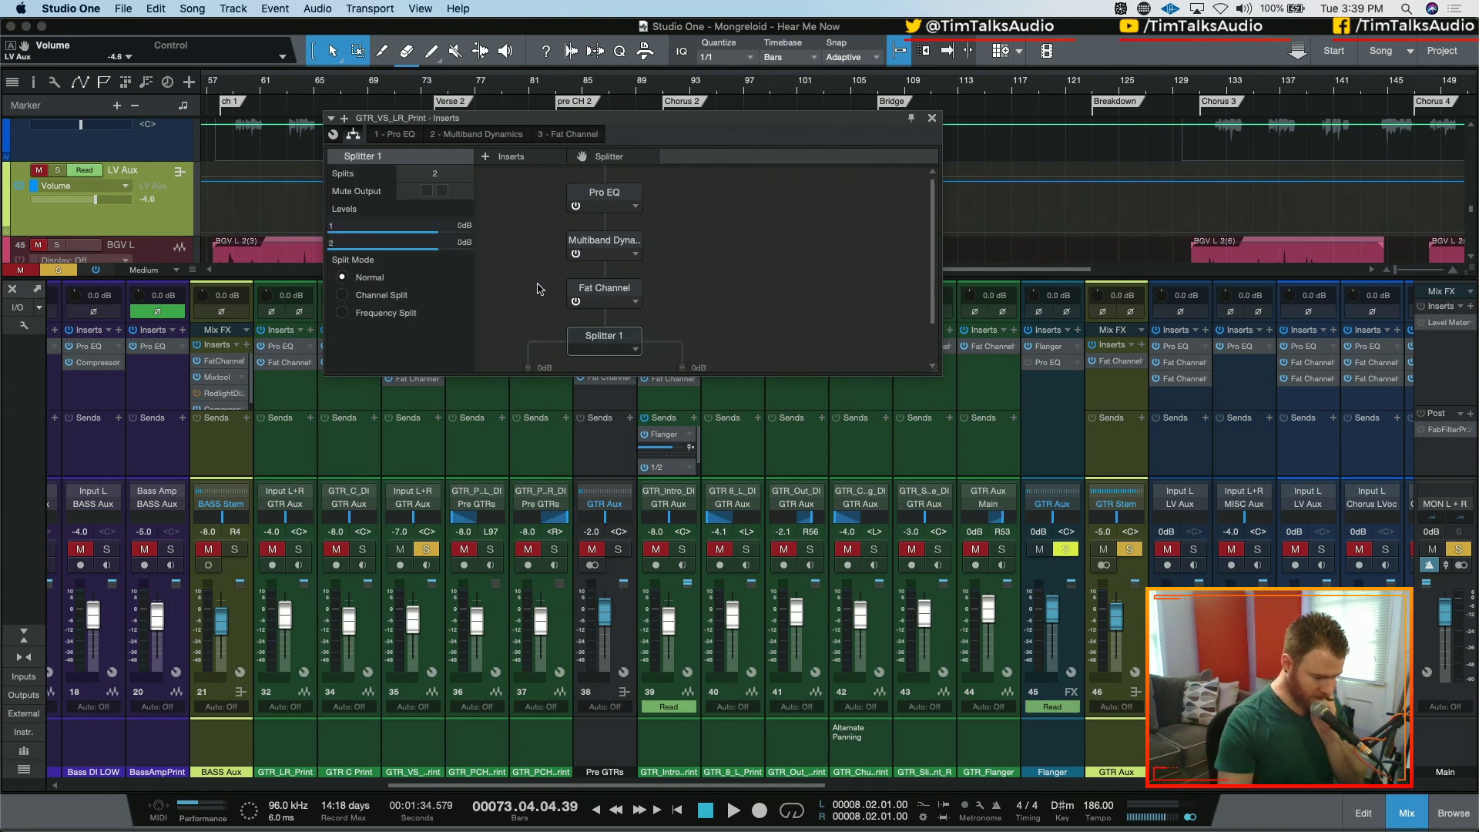
pyautogui.scroll(-2, 537, 287)
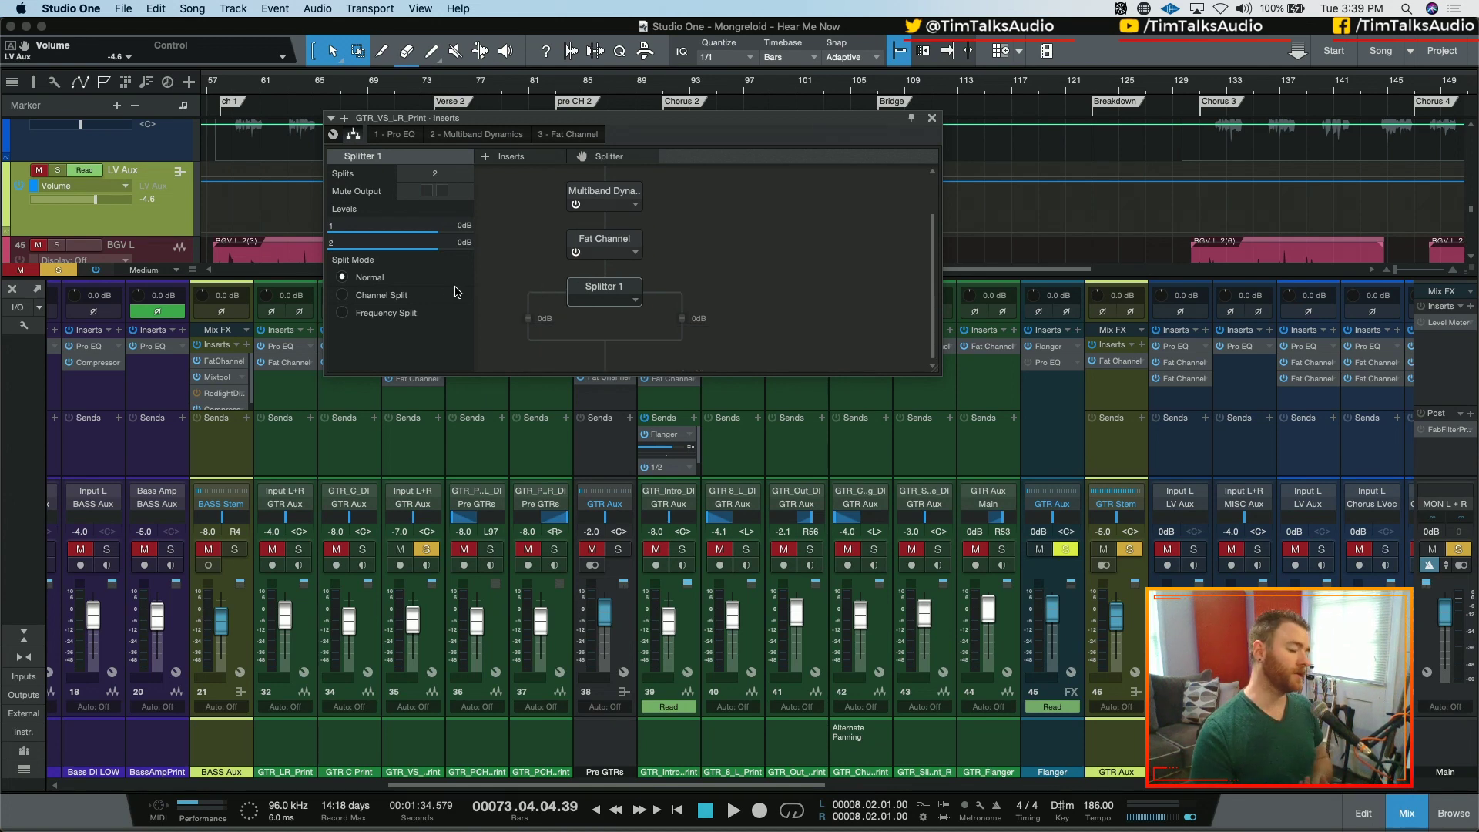
pyautogui.click(636, 306)
pyautogui.press('Delete')
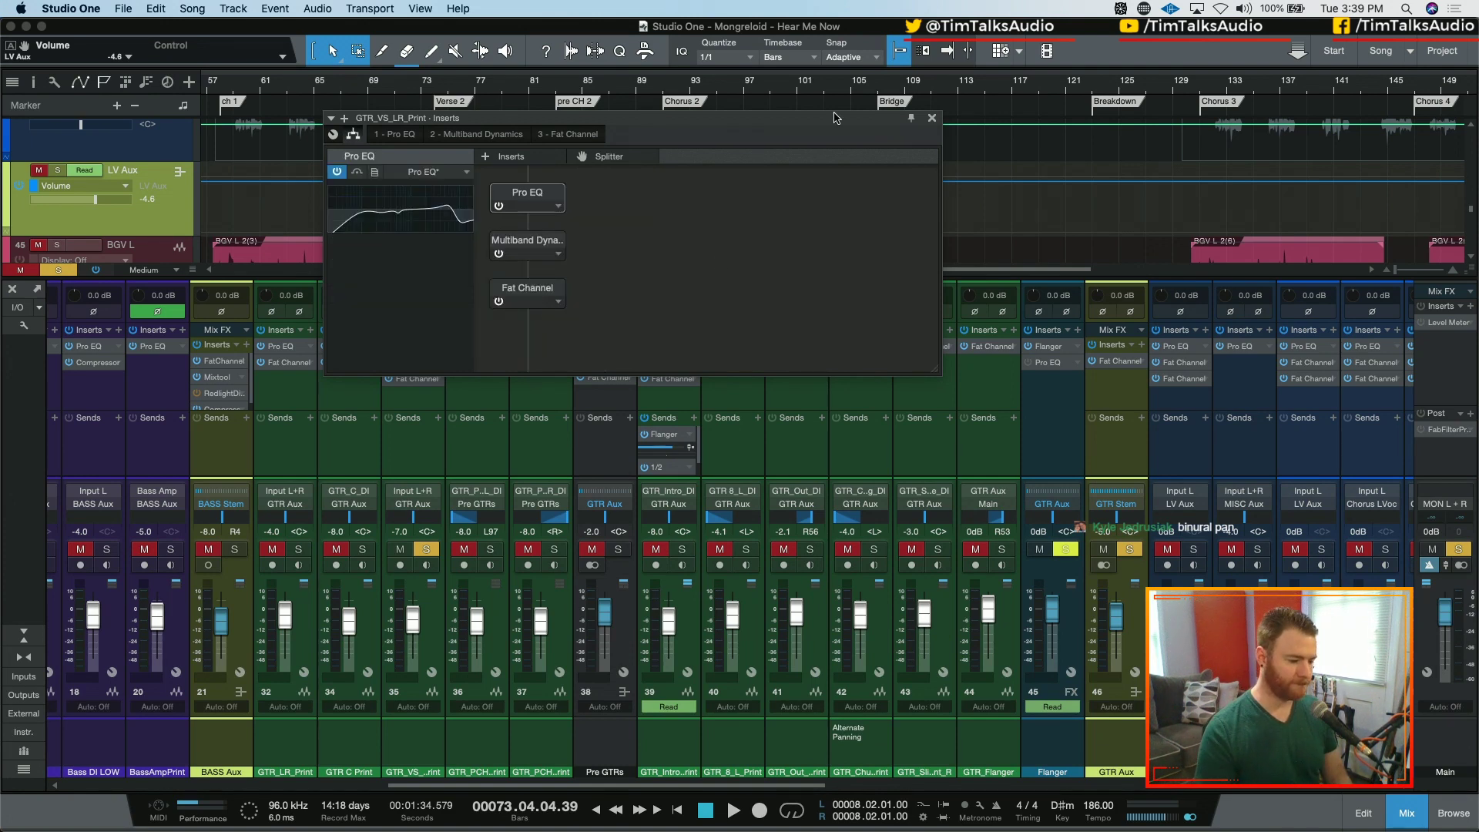
# - Add a Binaural Pan insert after the Fat Channel on GTR_VS_LR_Print and set its width to 60%
pyautogui.click(931, 119)
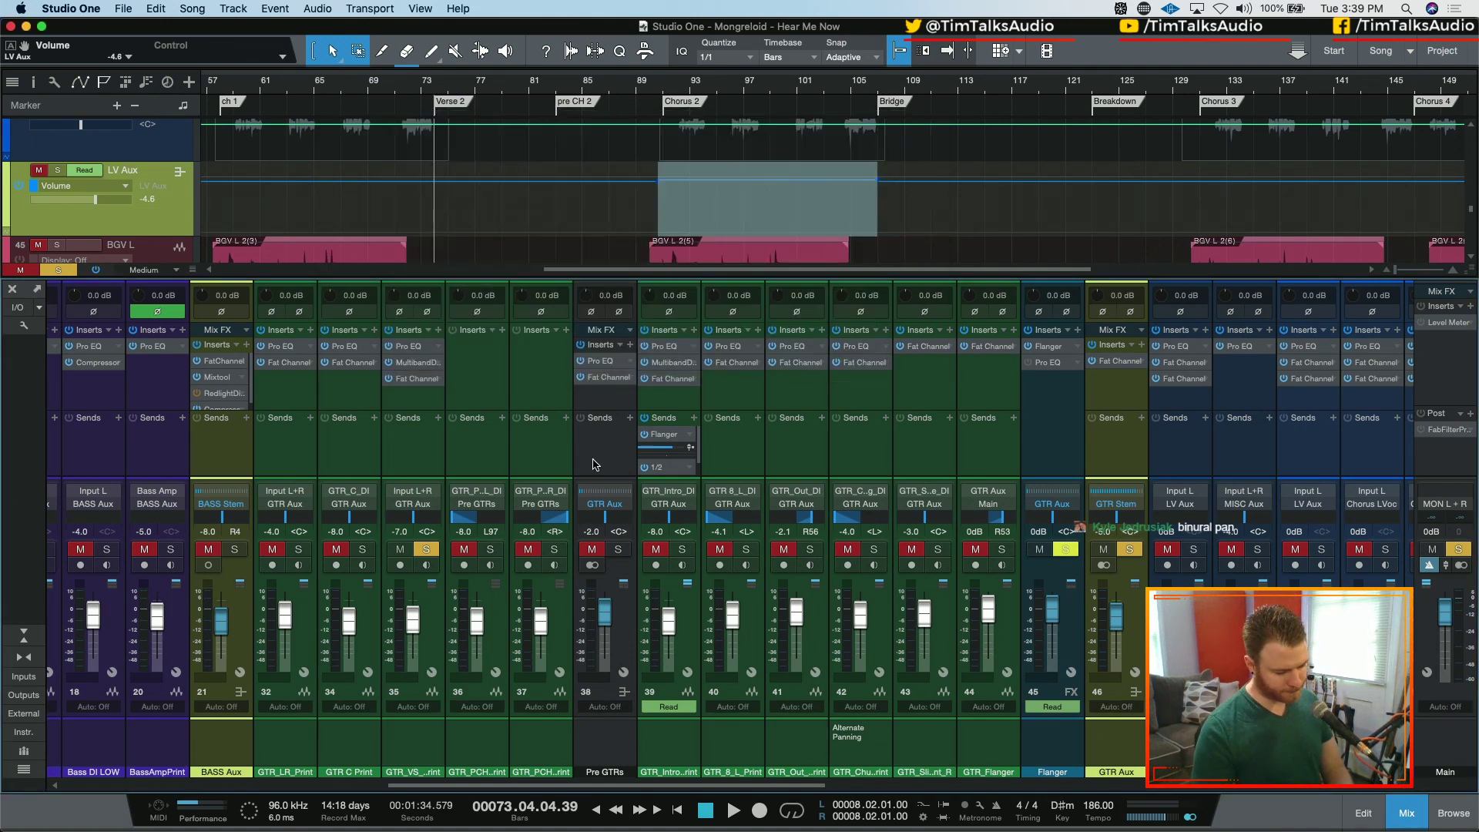
pyautogui.click(438, 331)
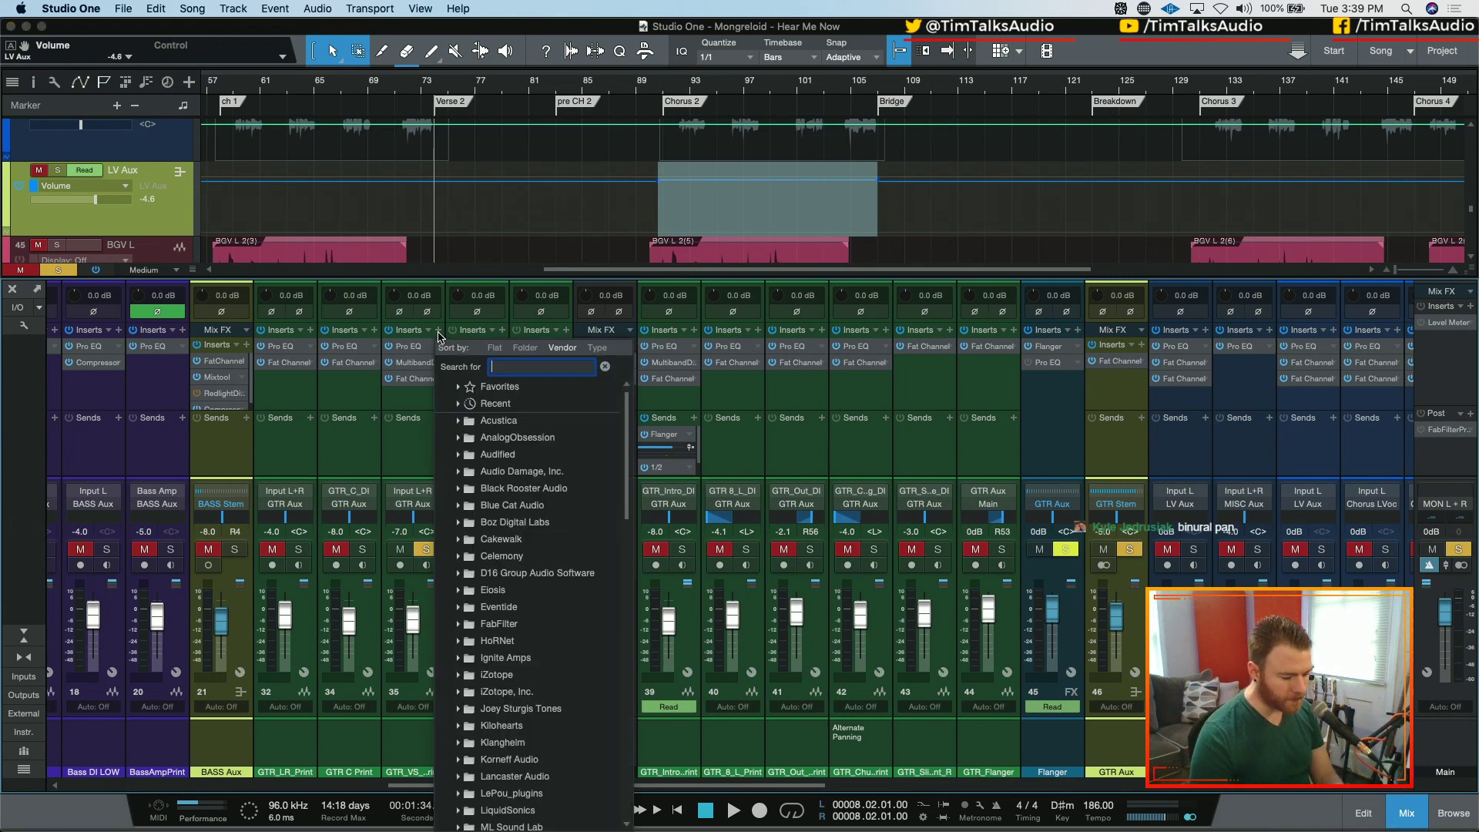
pyautogui.write('bin')
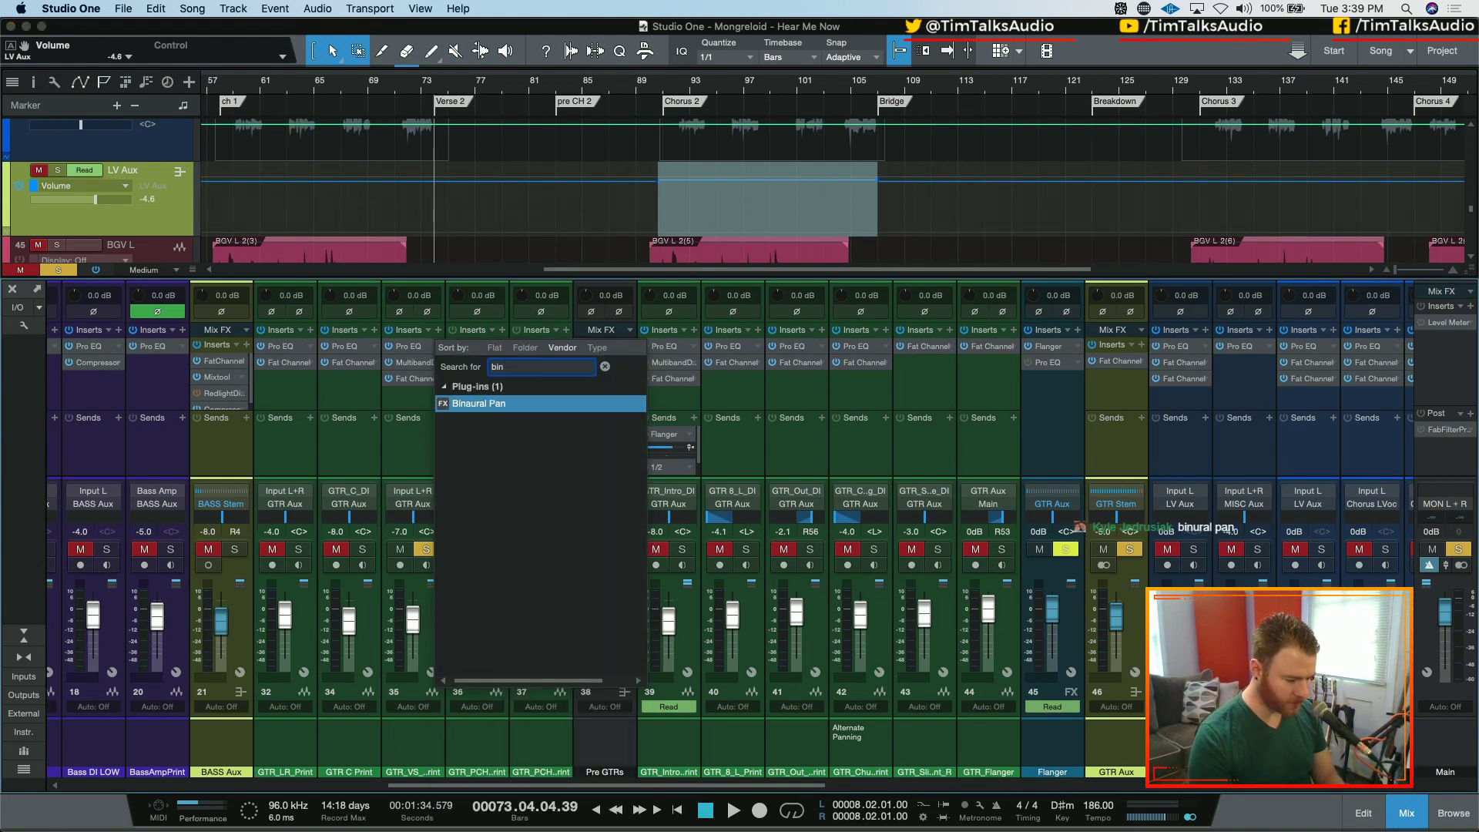
pyautogui.press('Return')
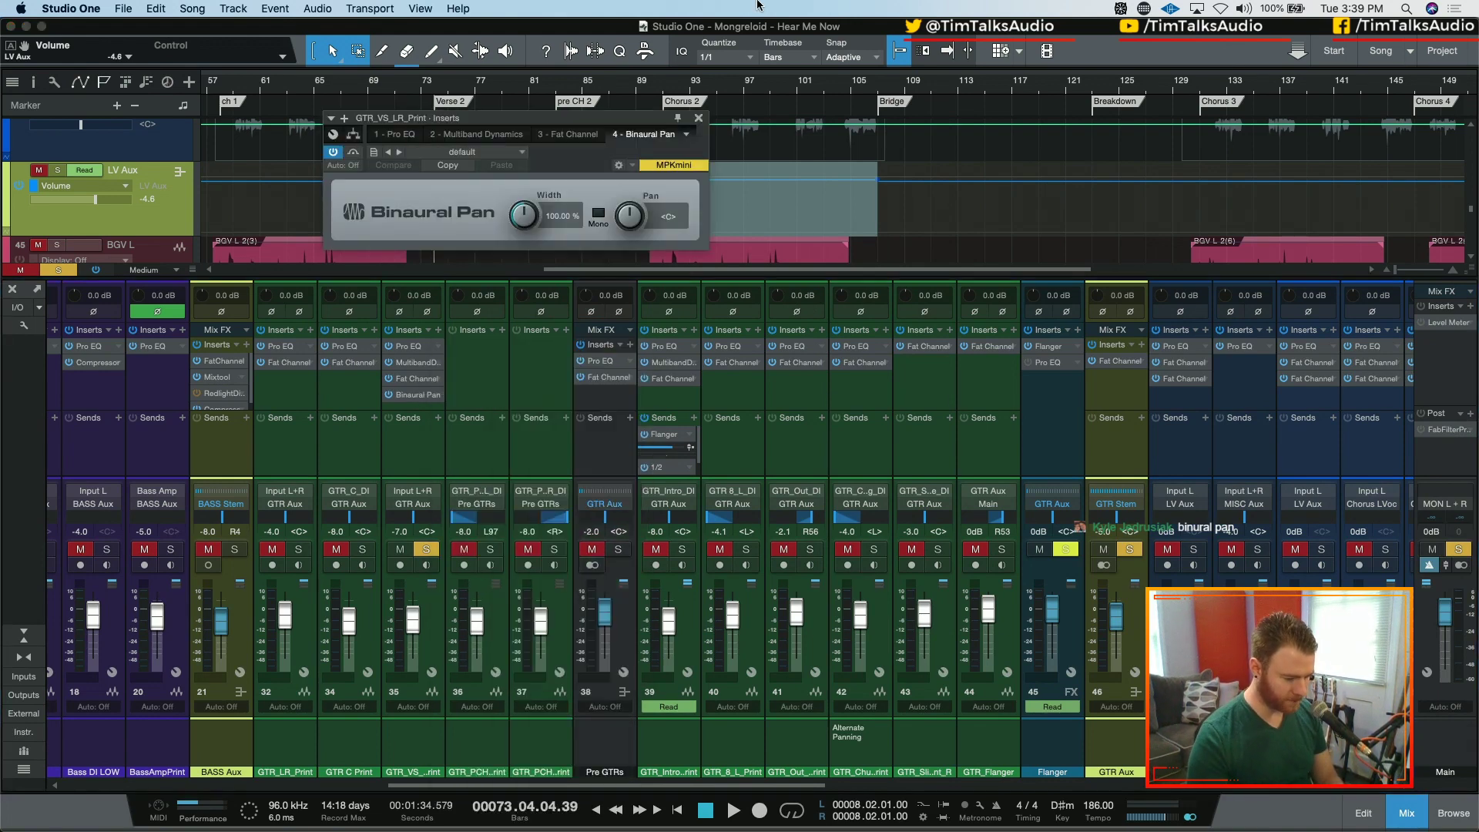
pyautogui.click(552, 225)
pyautogui.write('80')
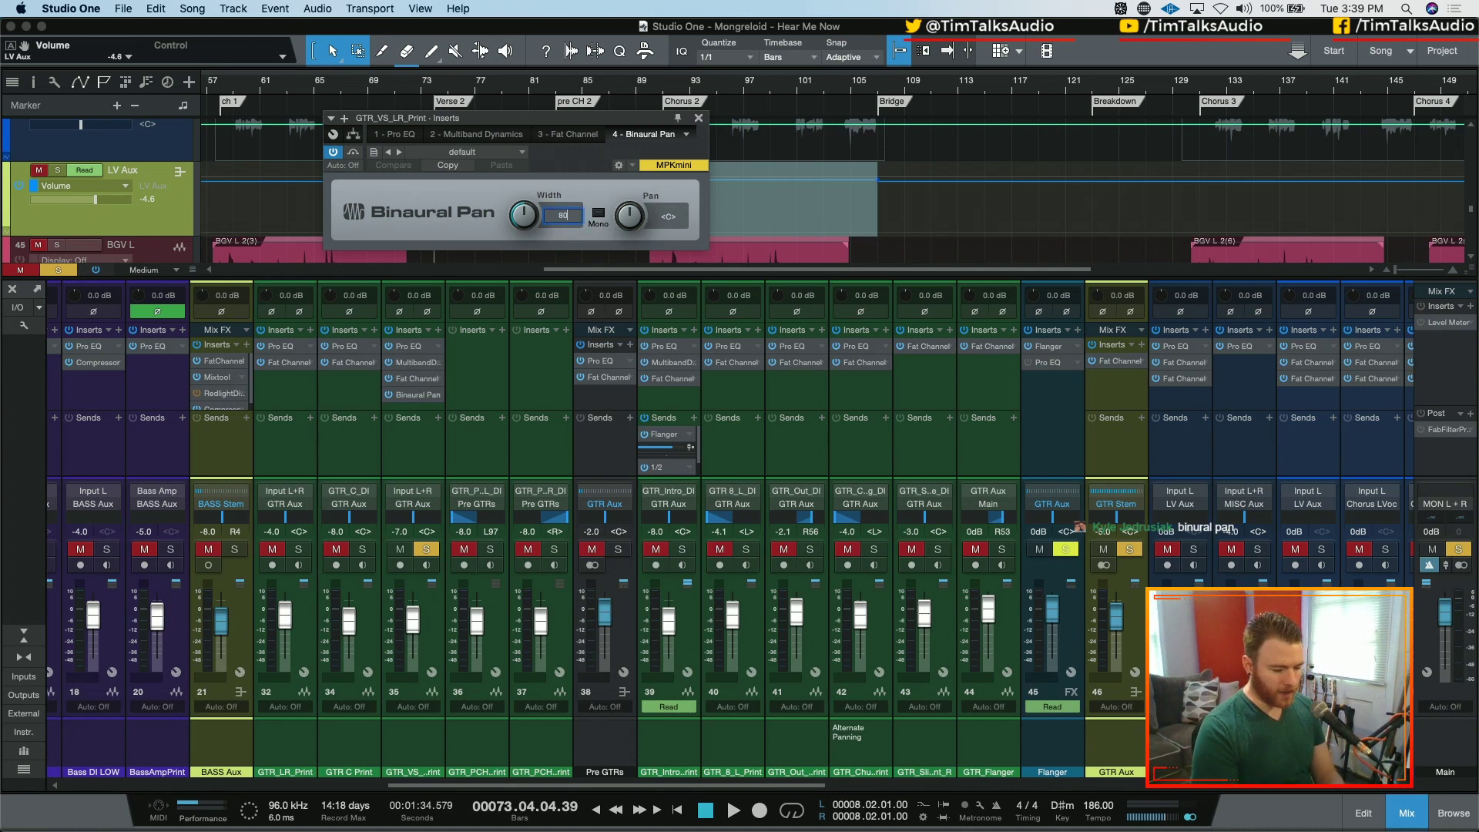
pyautogui.press('BackSpace')
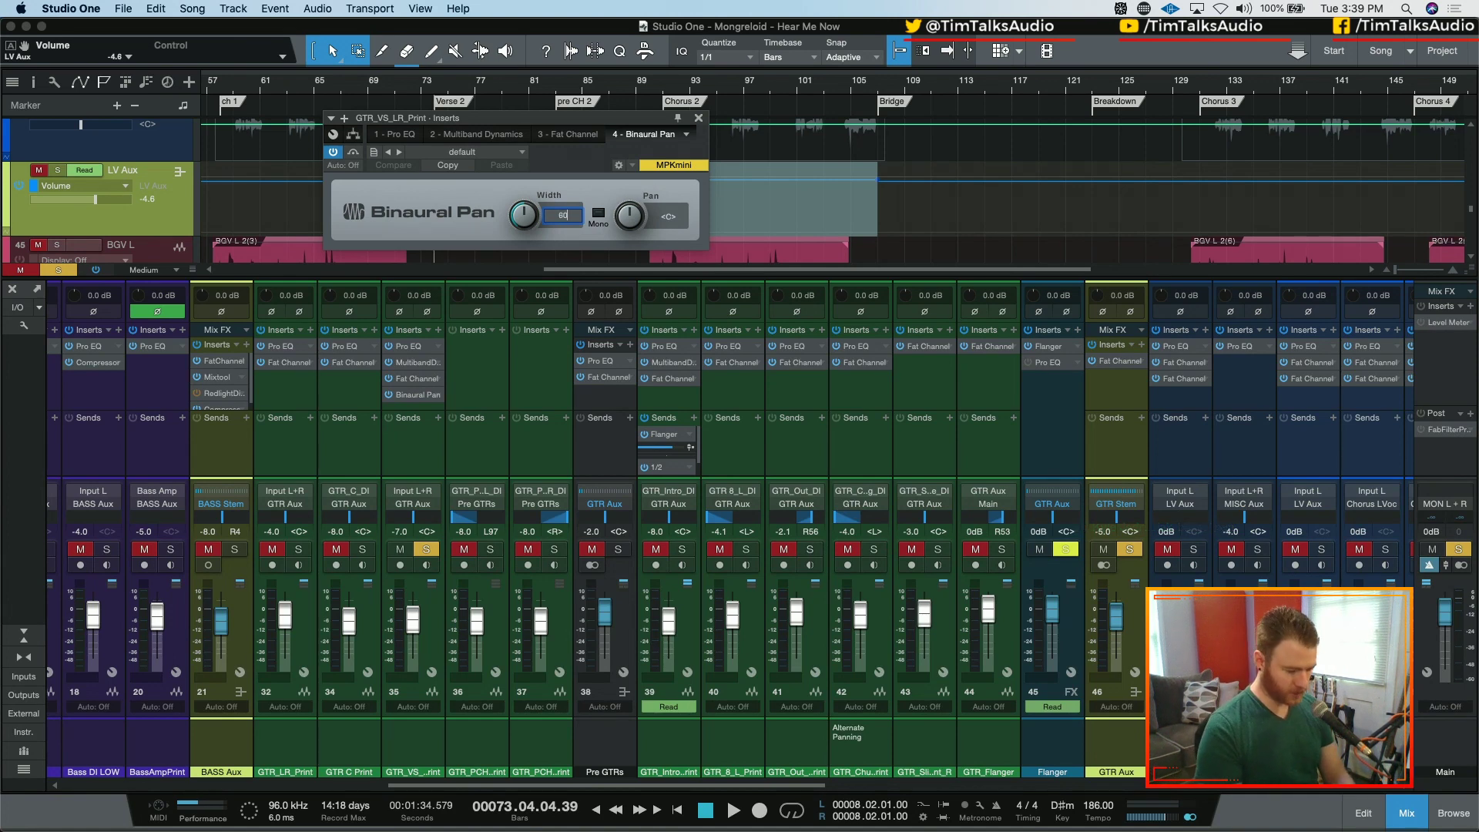
pyautogui.press('Return')
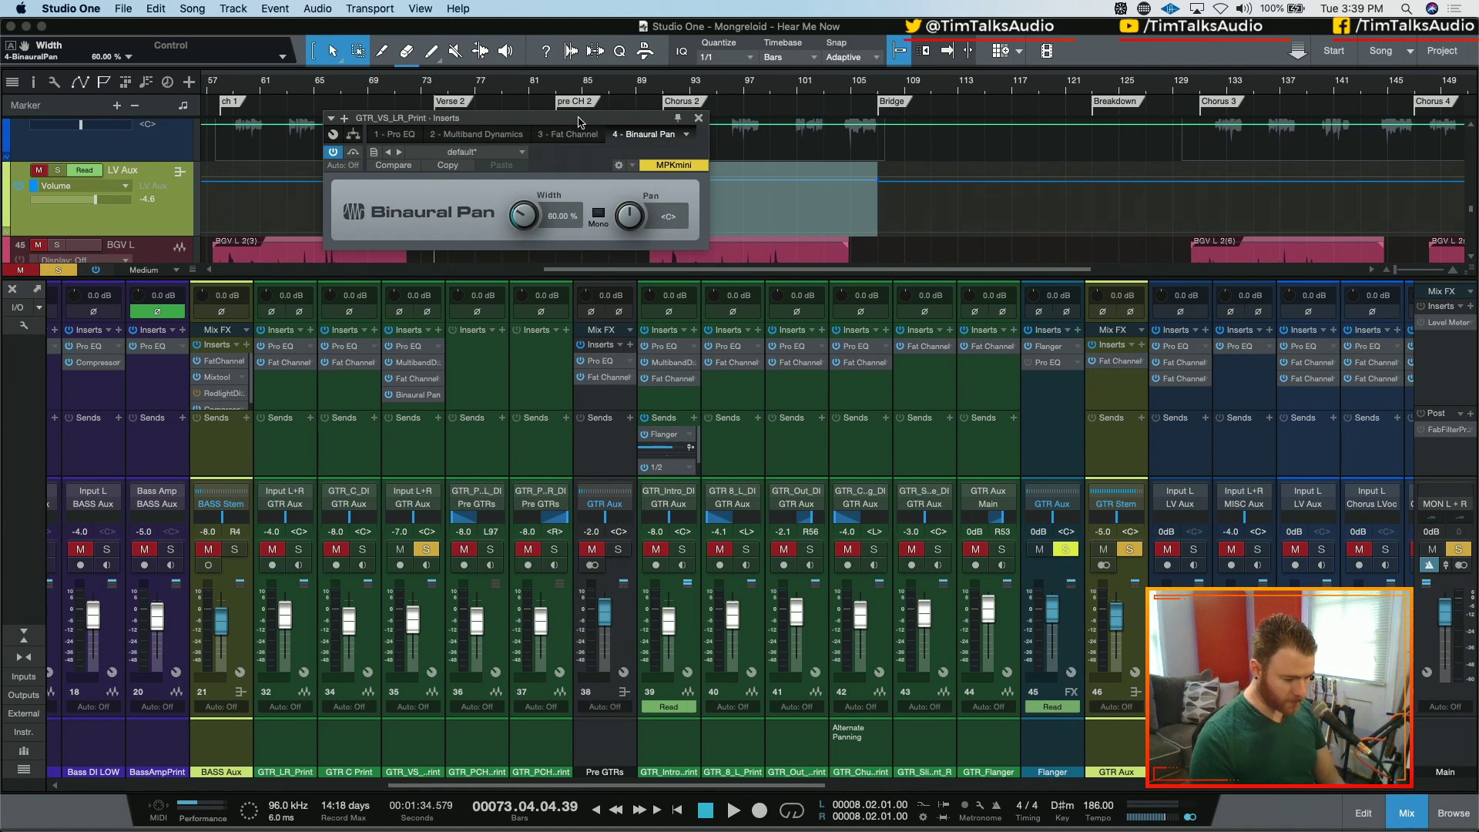
pyautogui.moveTo(579, 120); pyautogui.dragTo(964, 160)
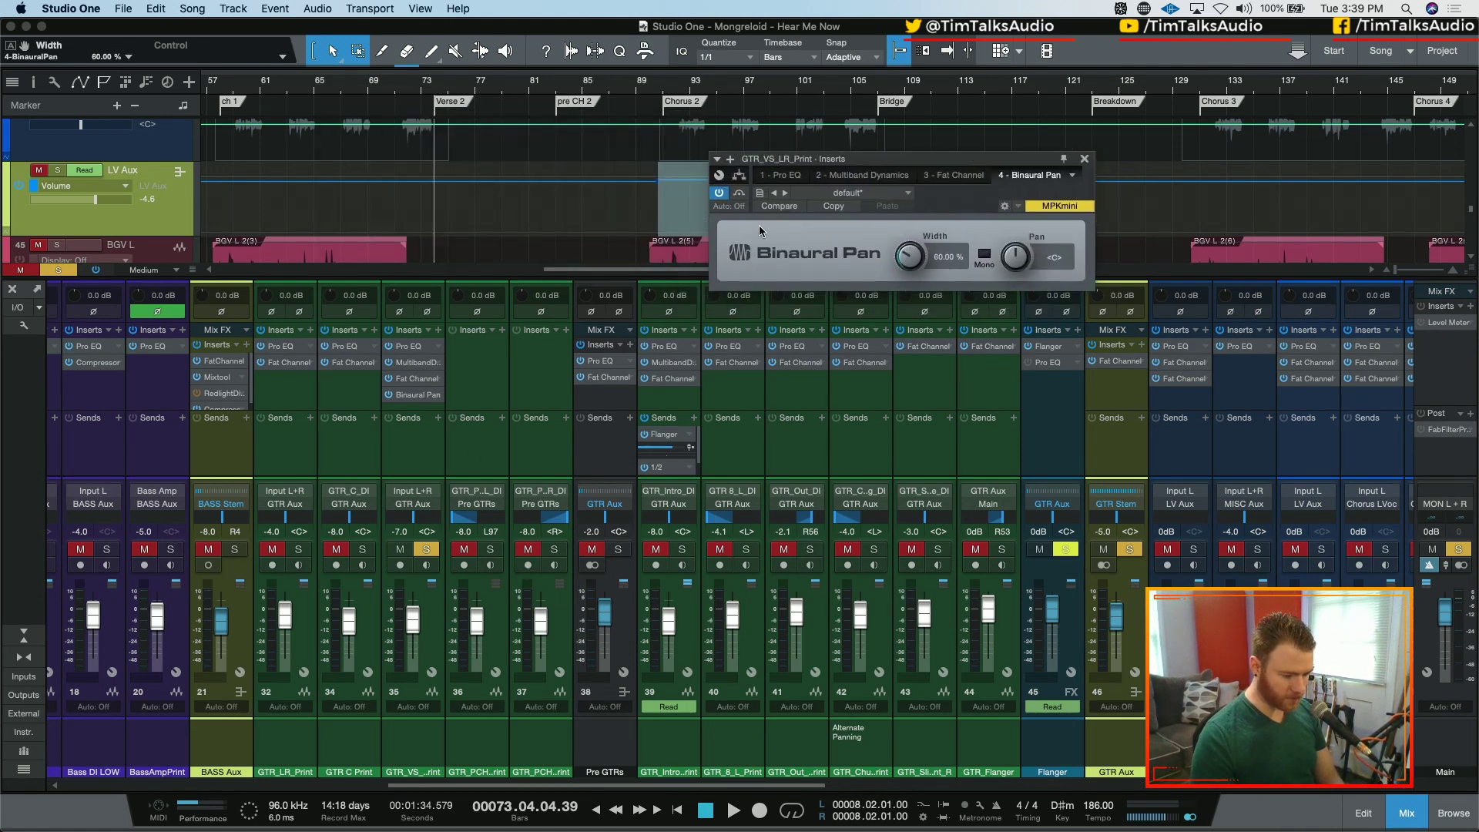
# - Bypass the Binaural Pan on GTR_VS_LR_Print and play late Verse 2, unsoloing the channel to hear it in the full mix
pyautogui.click(389, 395)
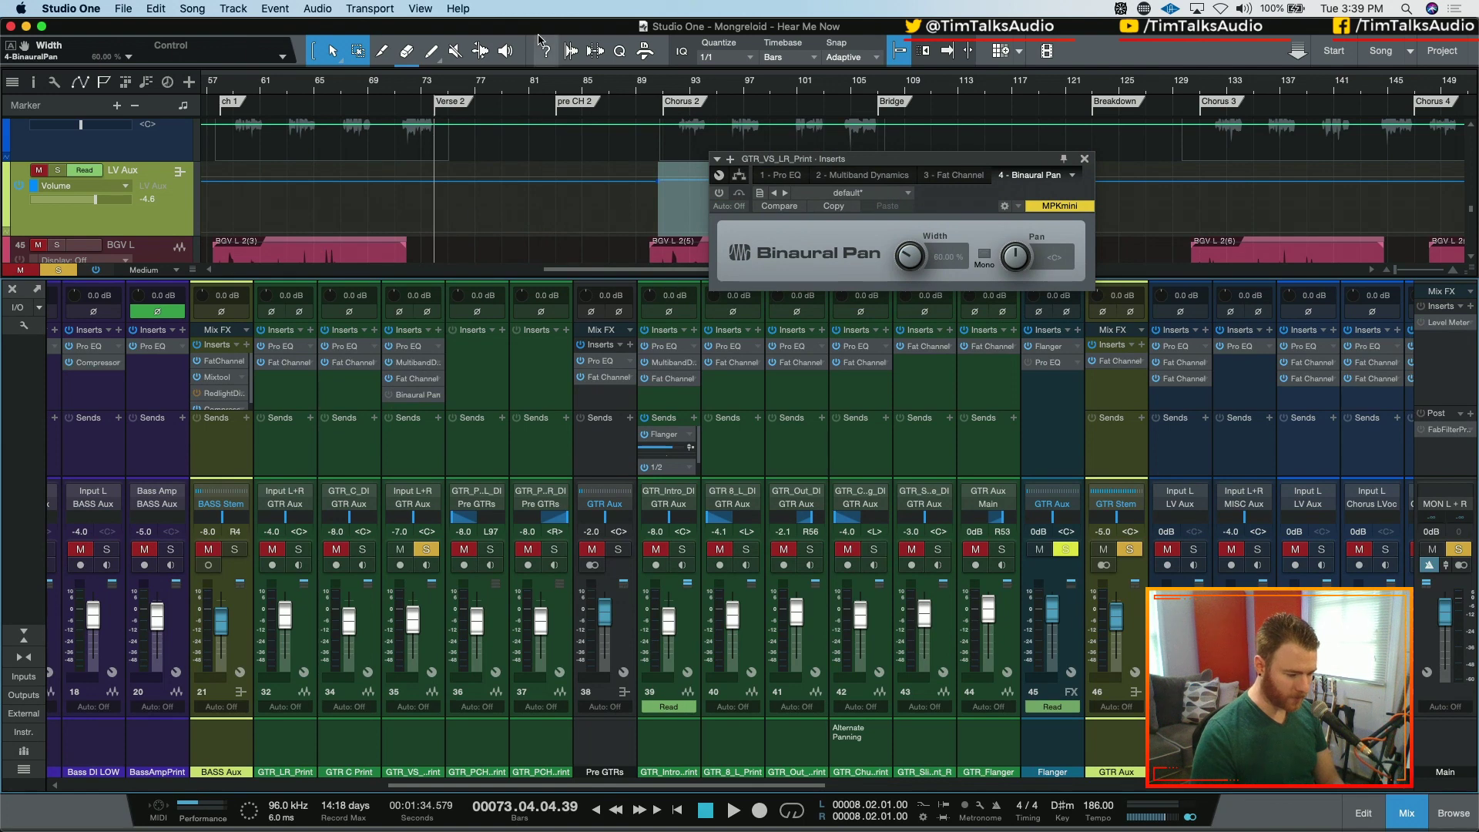
pyautogui.click(536, 94)
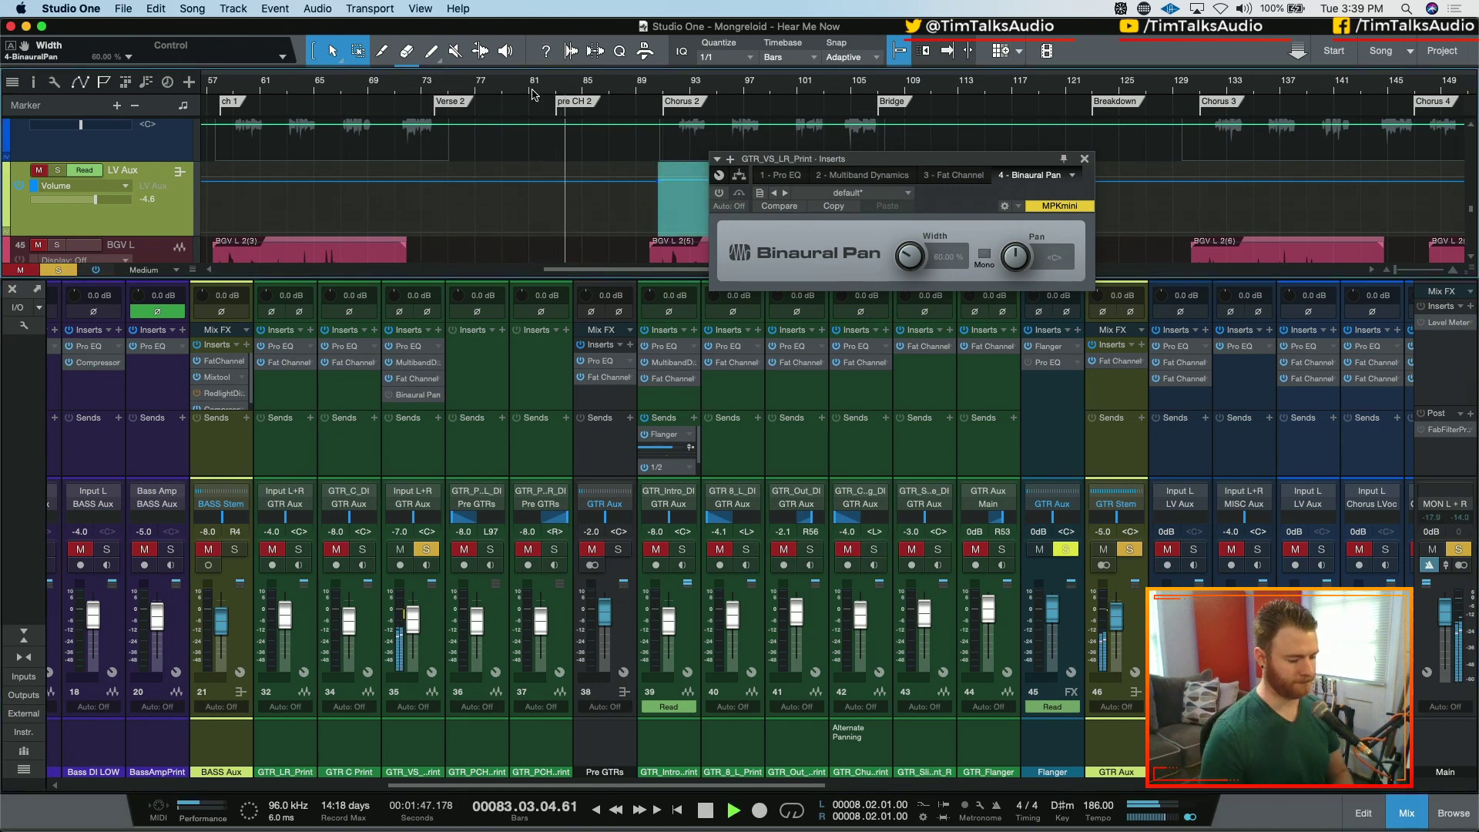
pyautogui.press('space')
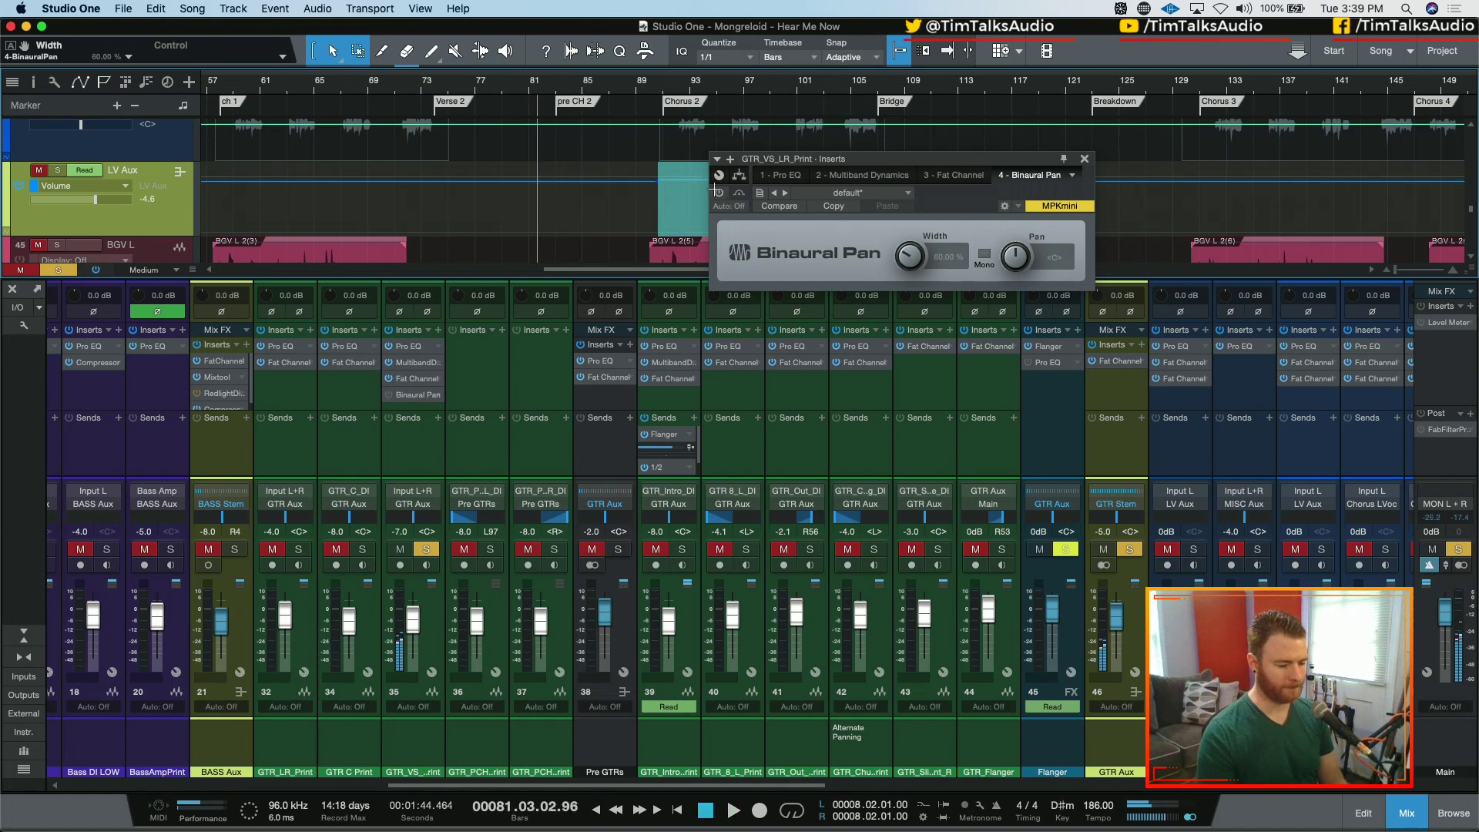
pyautogui.click(503, 85)
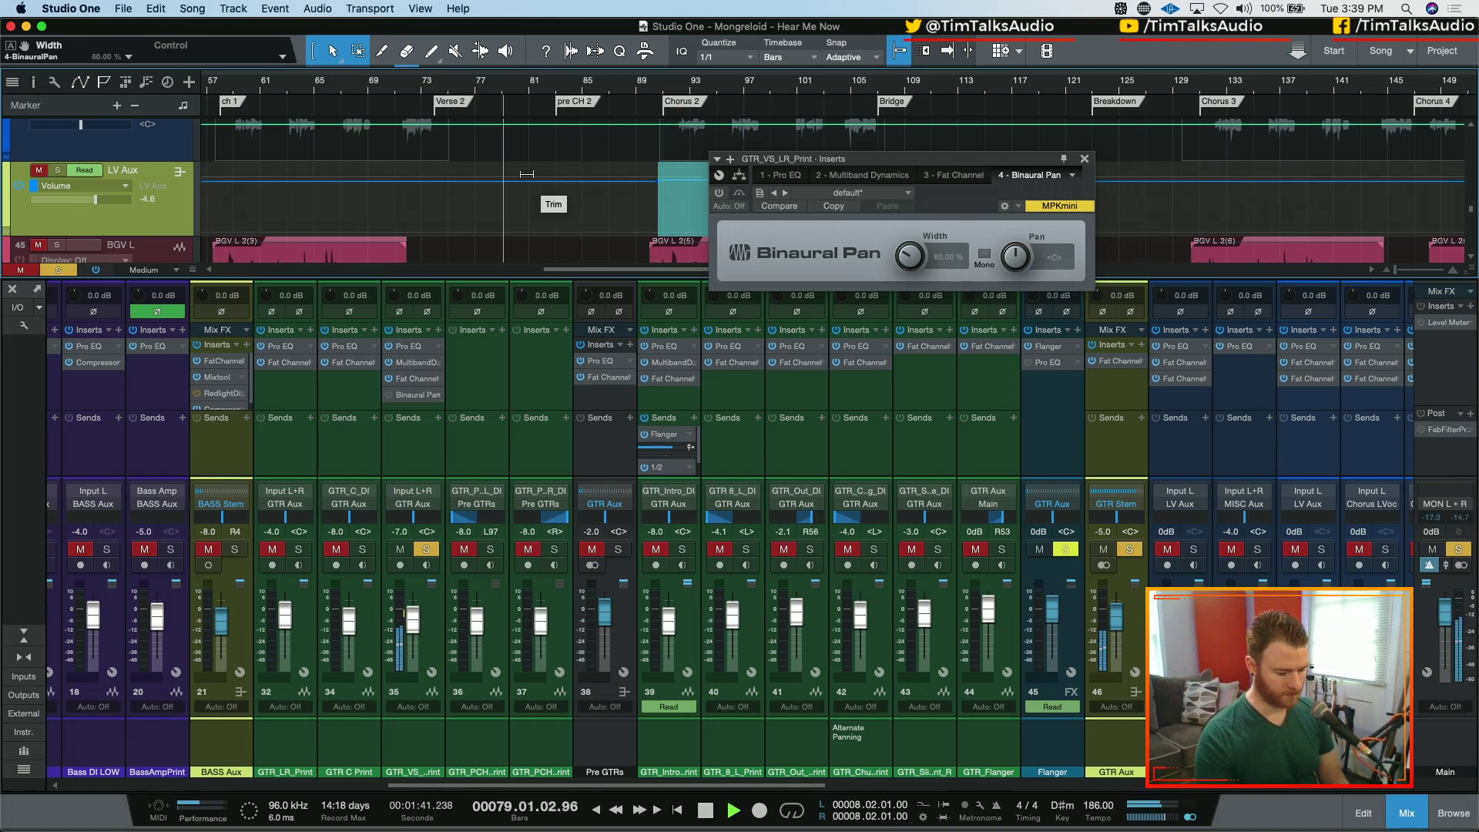
pyautogui.click(426, 549)
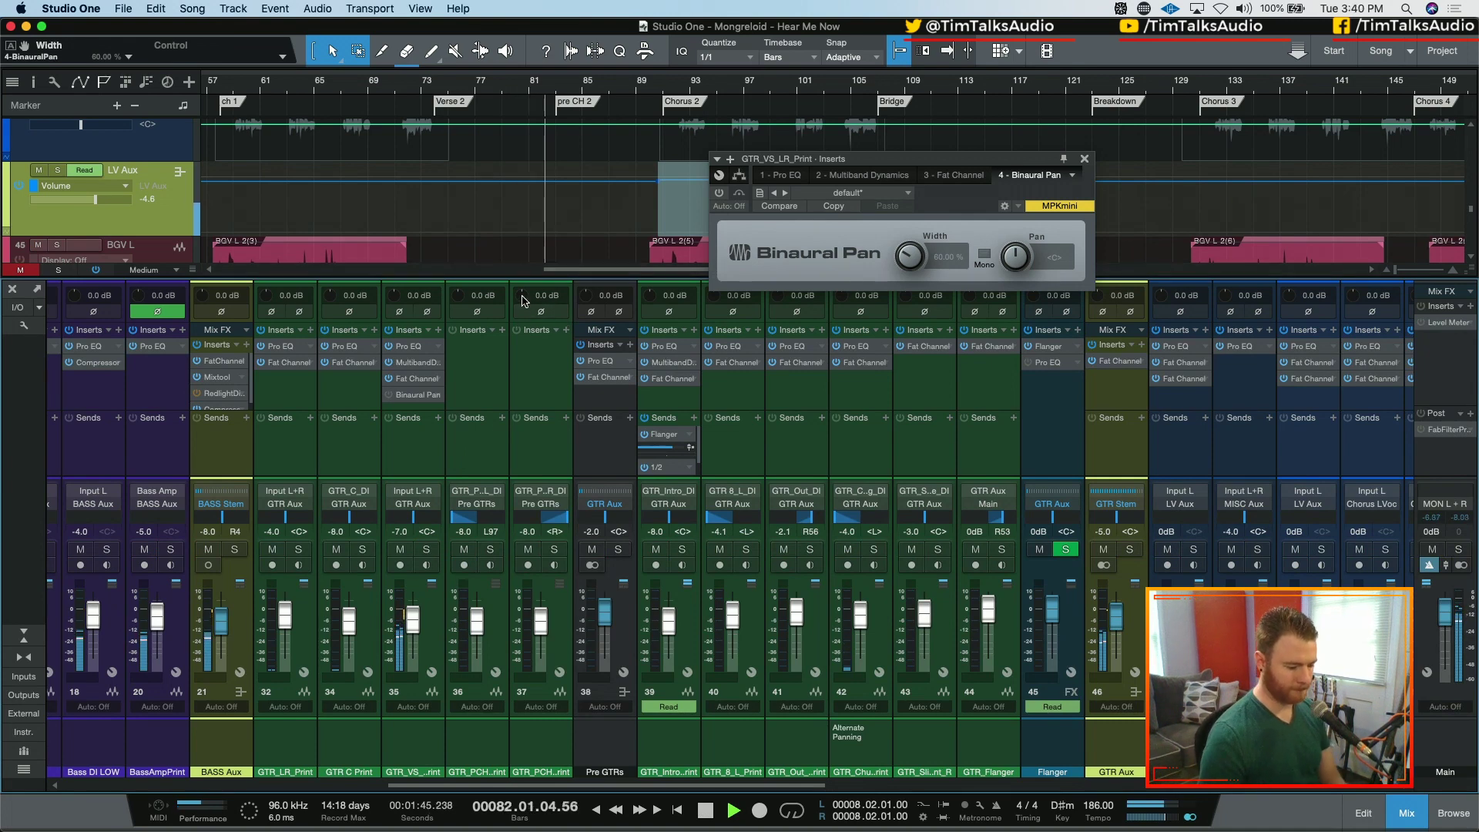
pyautogui.press('space')
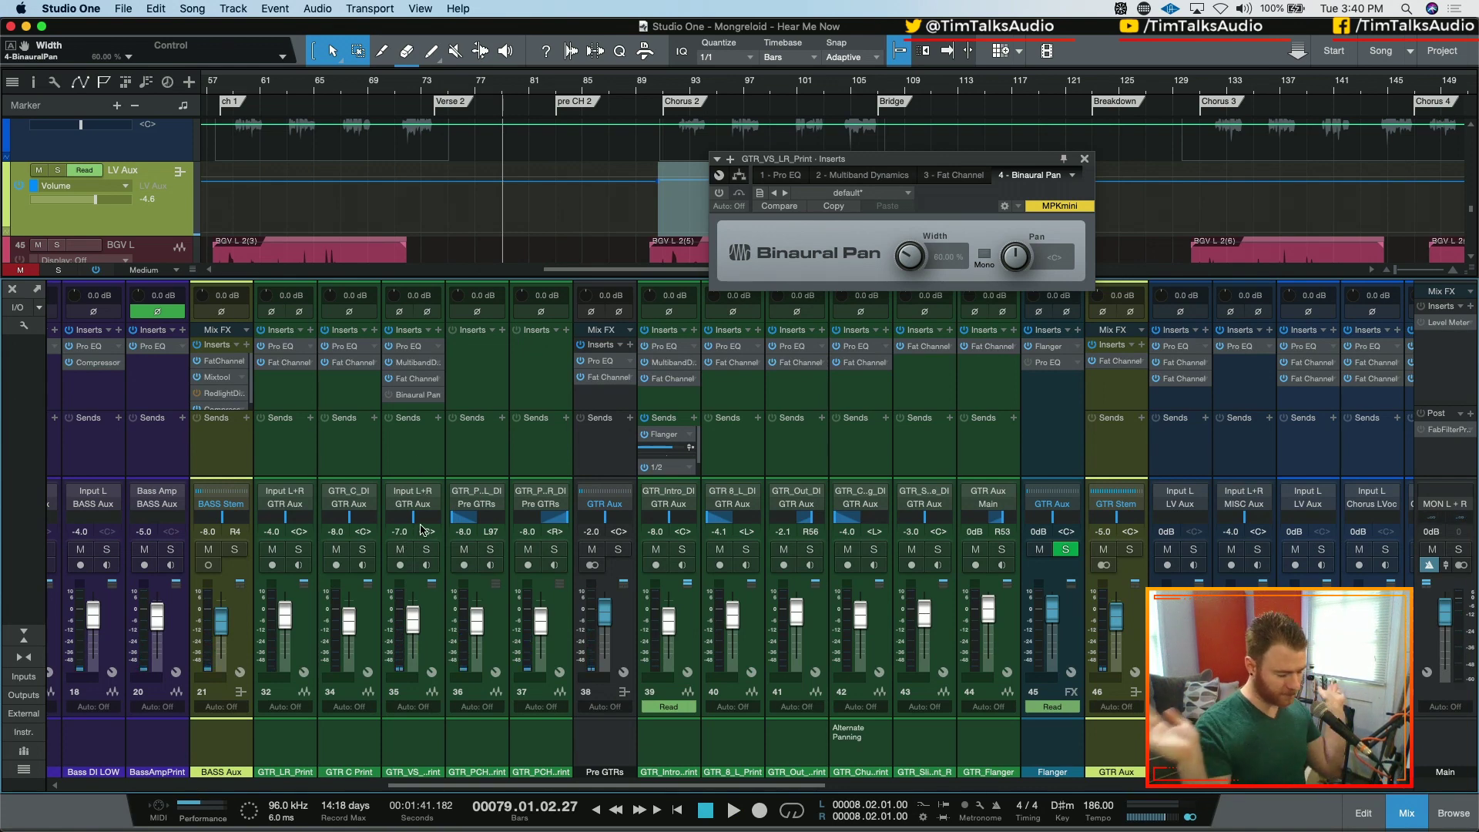
# - Pan the left pre-chorus guitar to L75 and the right pre-chorus guitar to R75
pyautogui.click(491, 531)
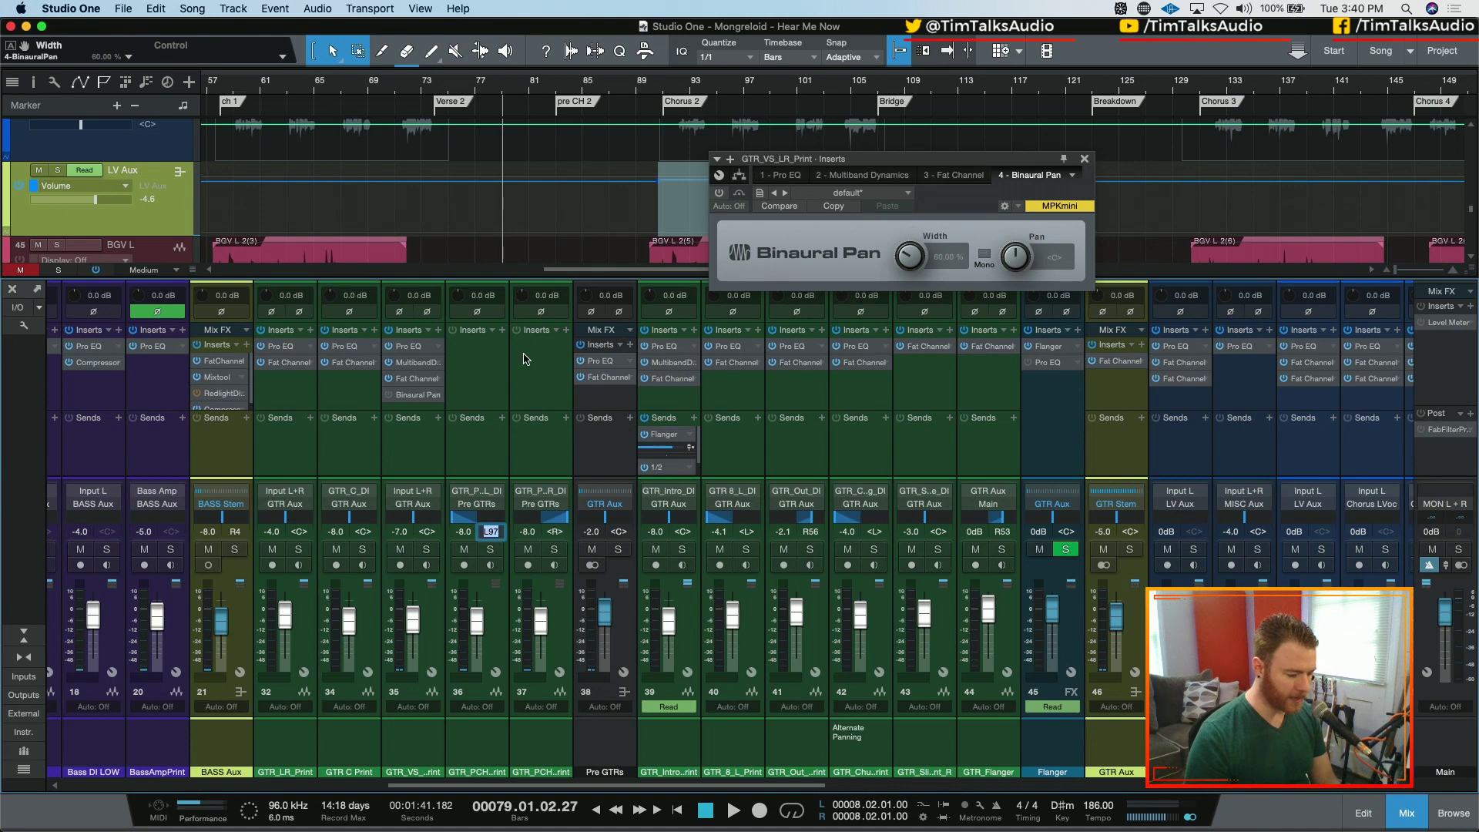
pyautogui.write('a')
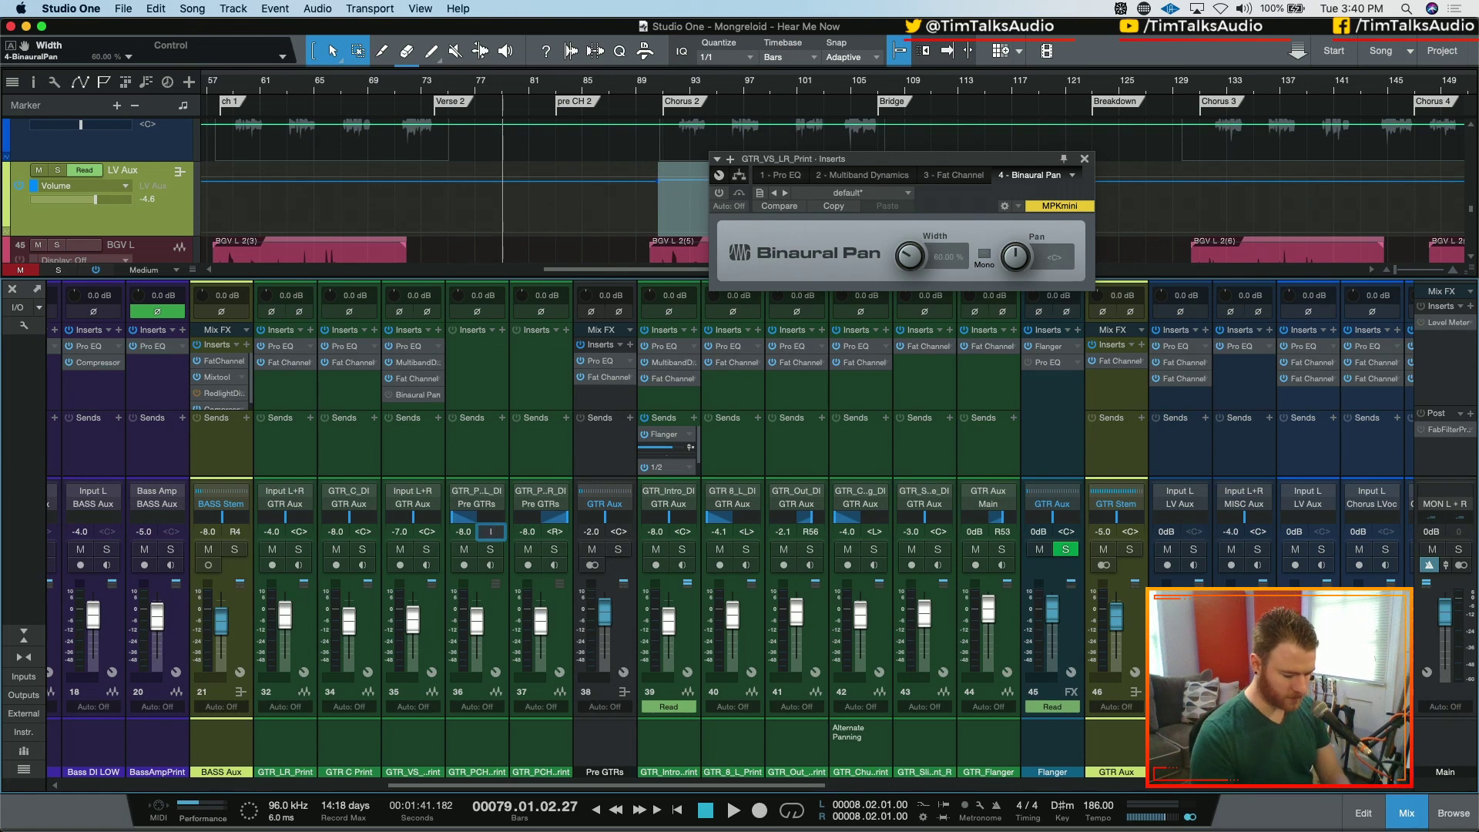
pyautogui.press('Return')
pyautogui.click(554, 532)
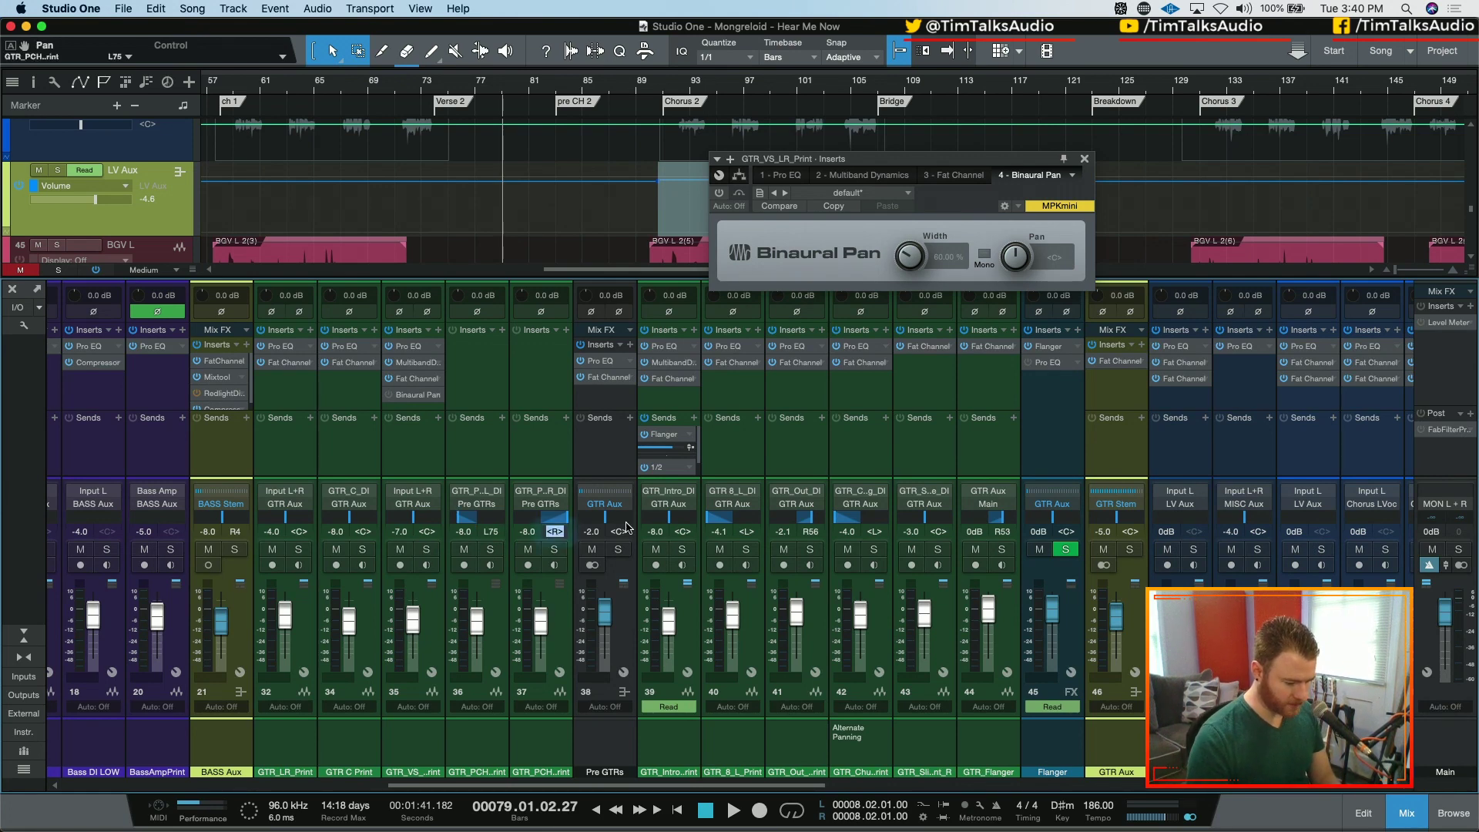
pyautogui.write('r75')
pyautogui.press('Return')
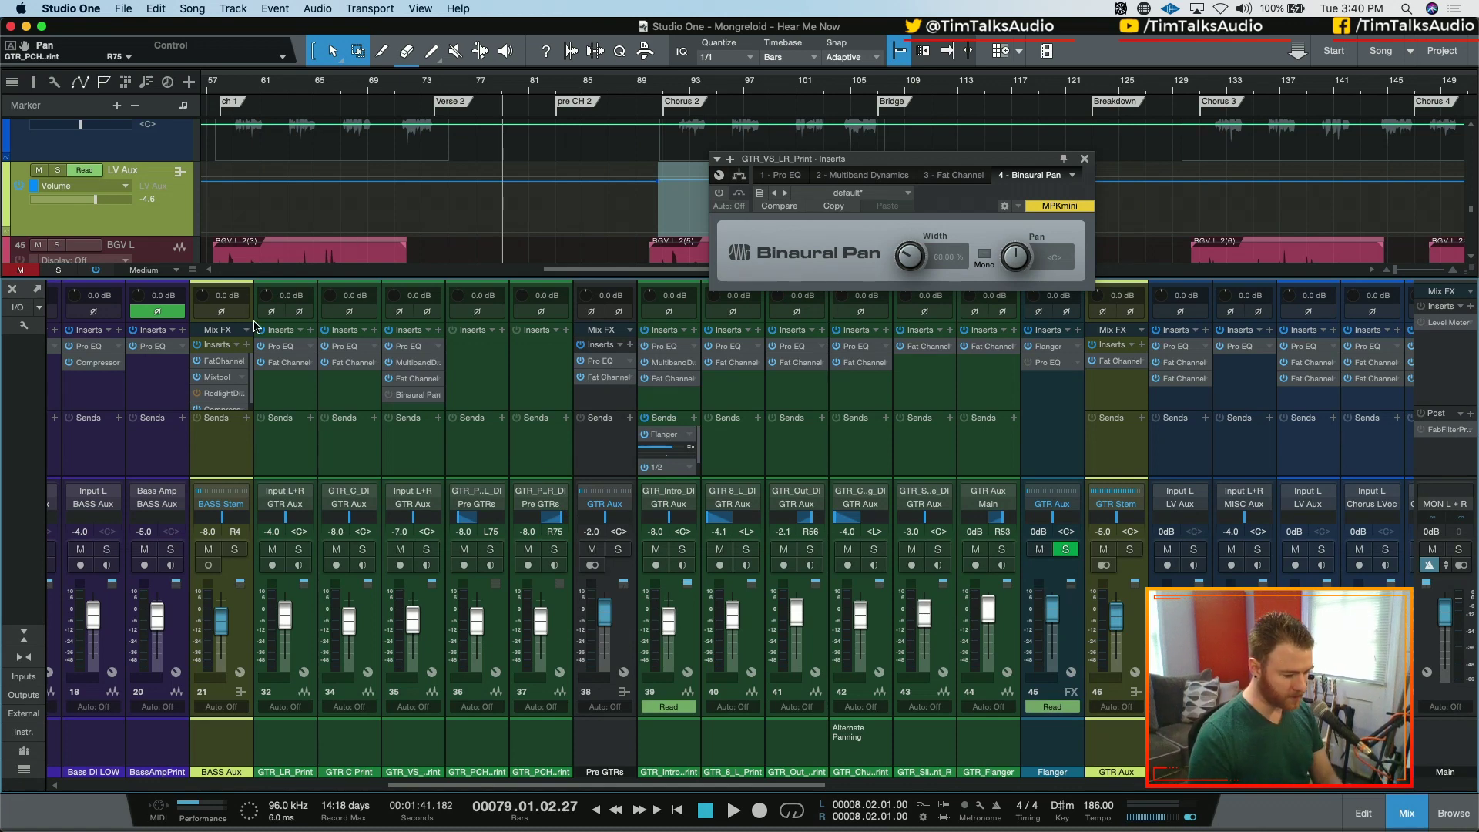
# - Copy the Binaural Pan to GTR_LR_Print, activate it there and set its width to 110%
pyautogui.moveTo(412, 394); pyautogui.dragTo(291, 379)
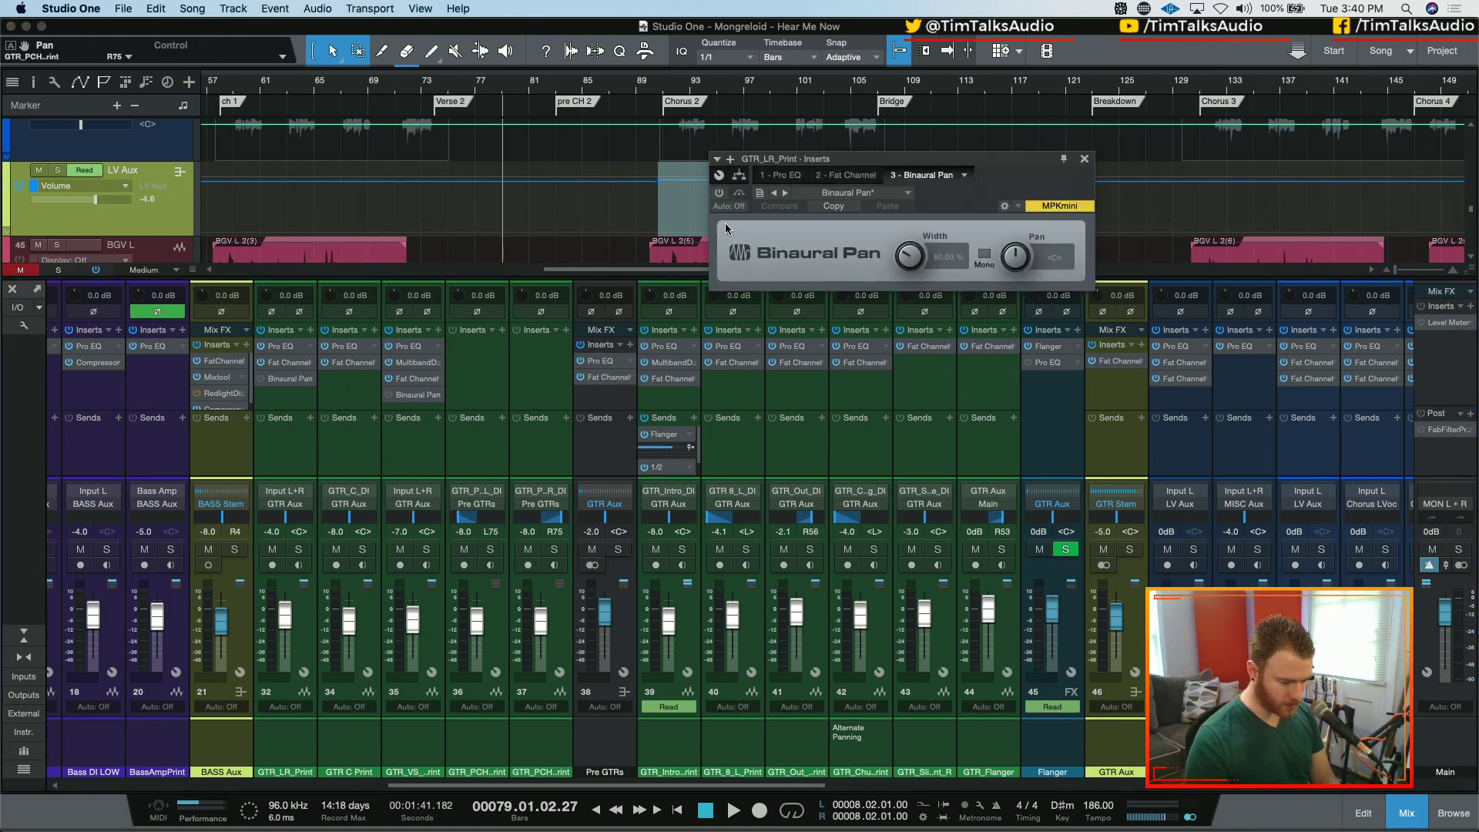
pyautogui.click(718, 193)
pyautogui.moveTo(911, 257); pyautogui.dragTo(955, 253)
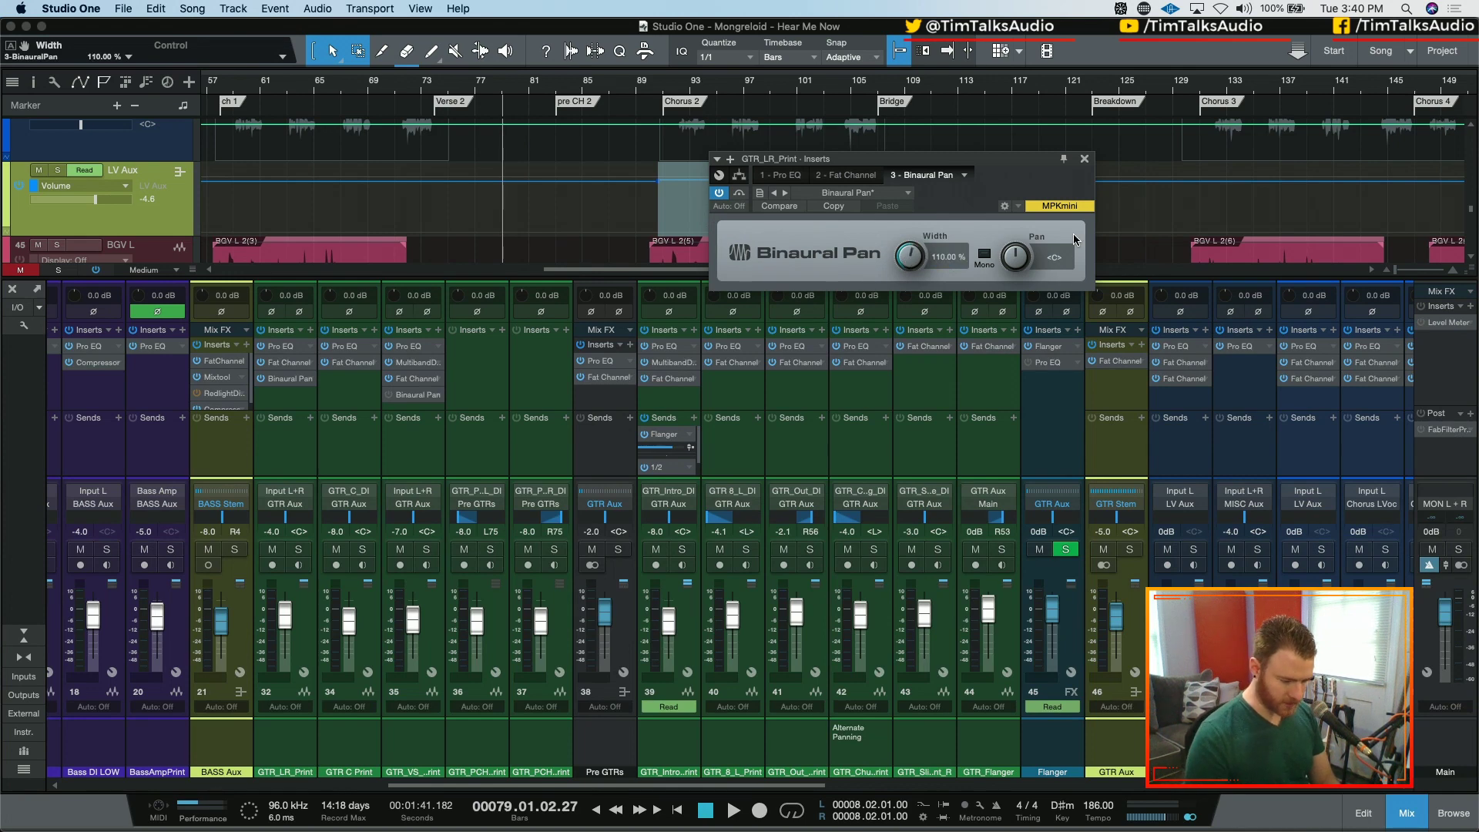
# - Reactivate the Binaural Pan on GTR_VS_LR_Print while playing Verse 2 in the full mix
pyautogui.click(412, 463)
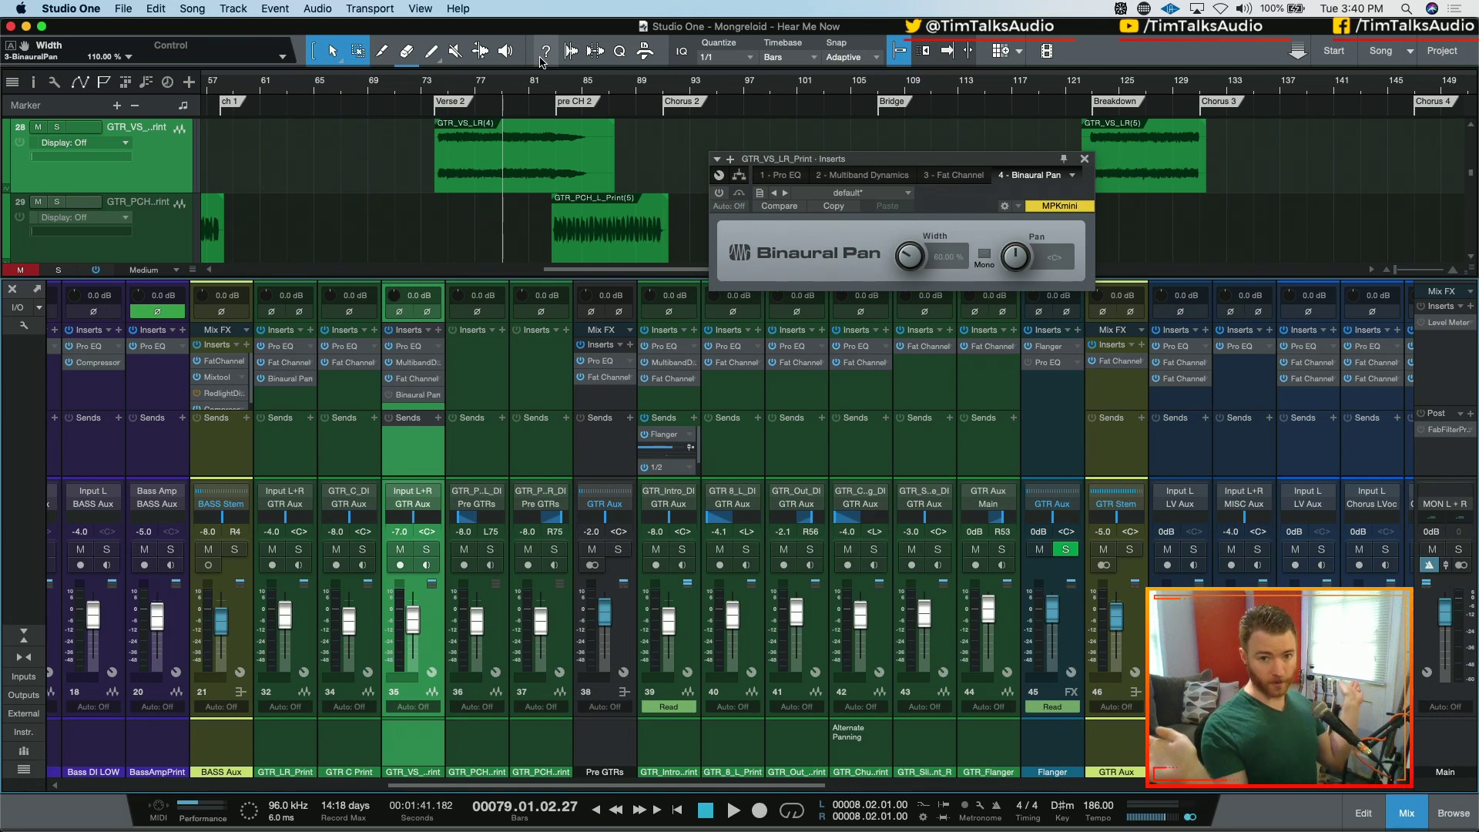
pyautogui.press('space')
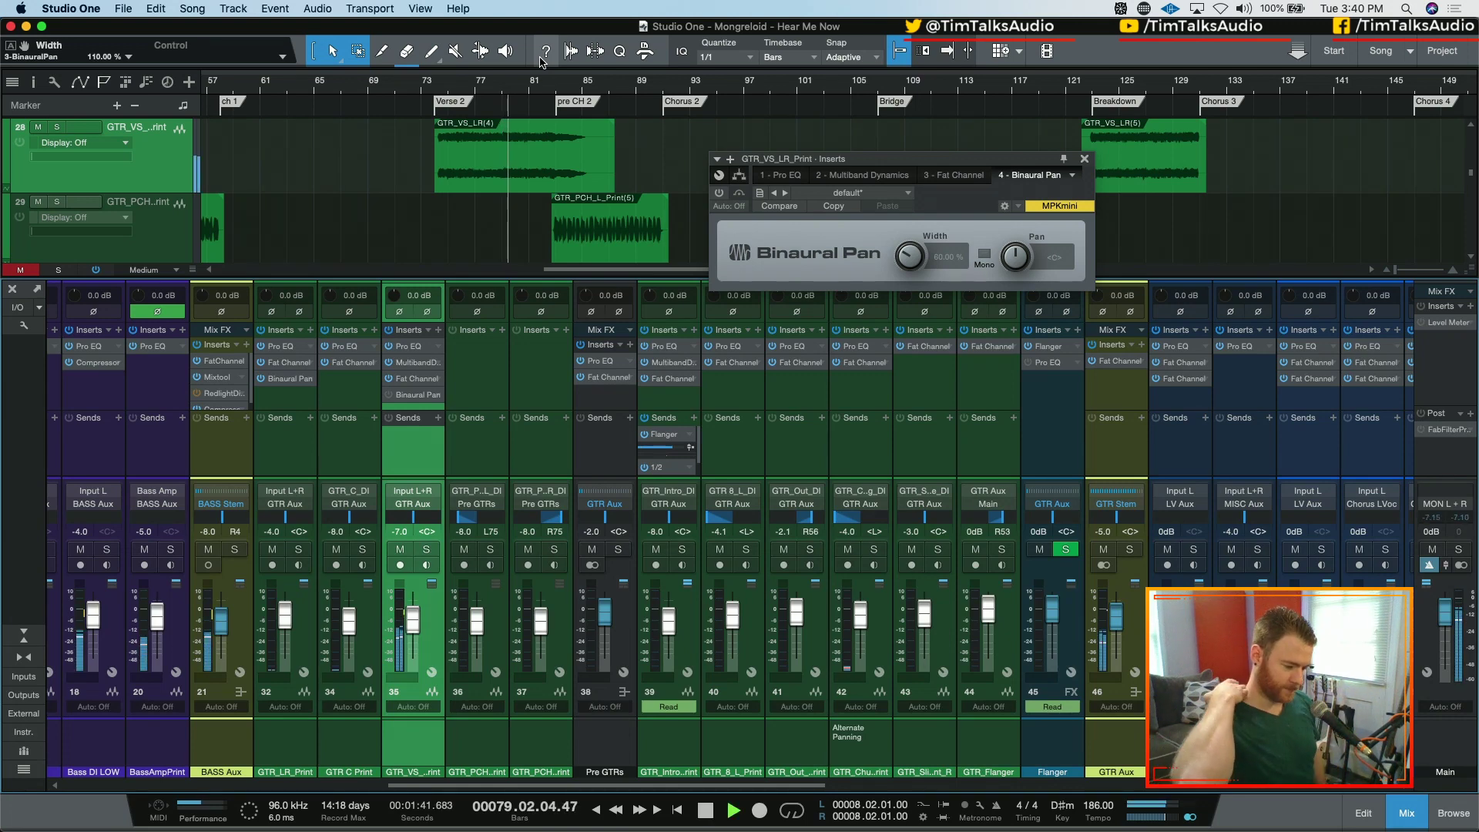
pyautogui.click(389, 394)
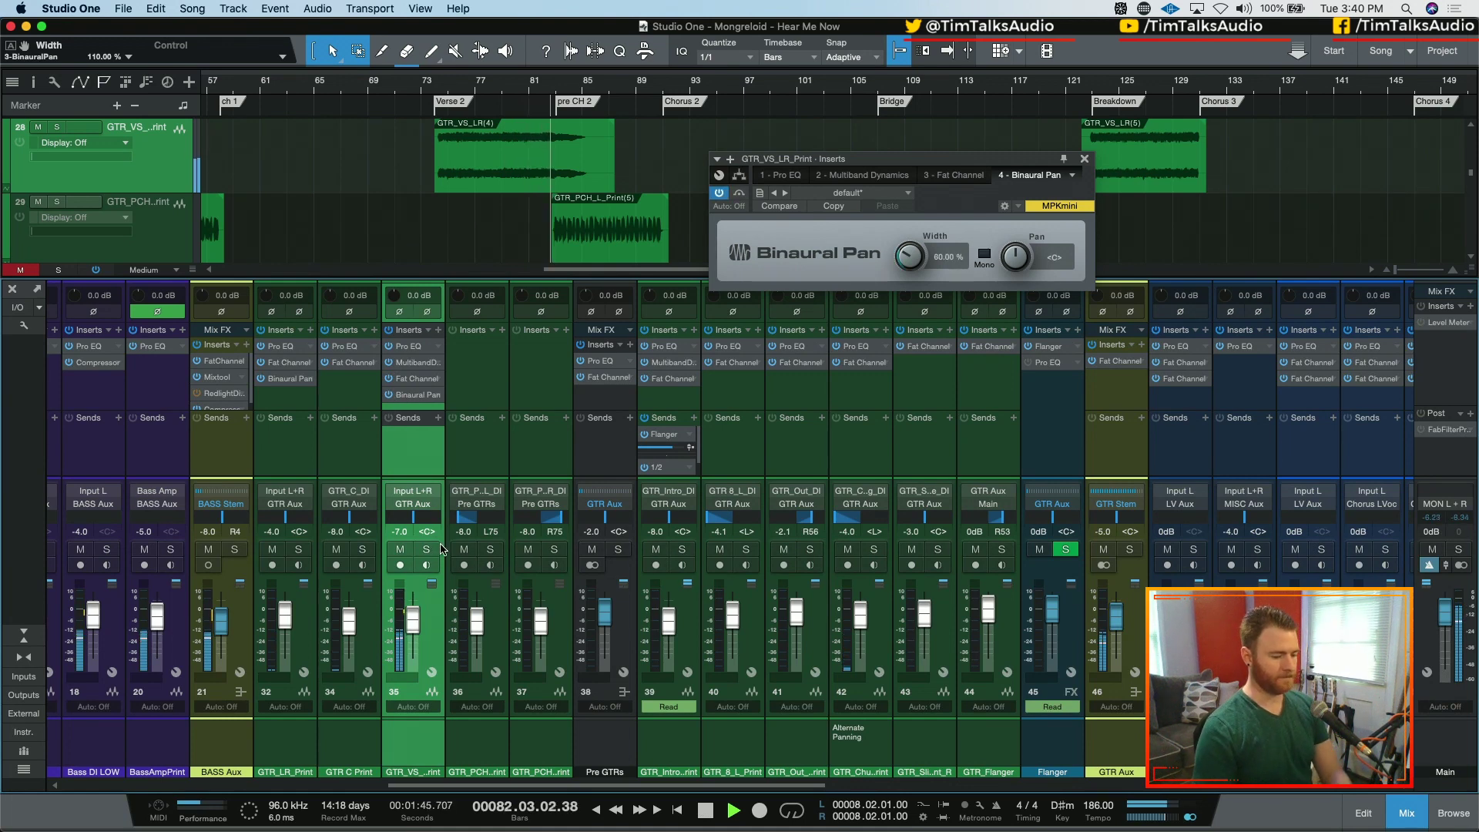
pyautogui.press('space')
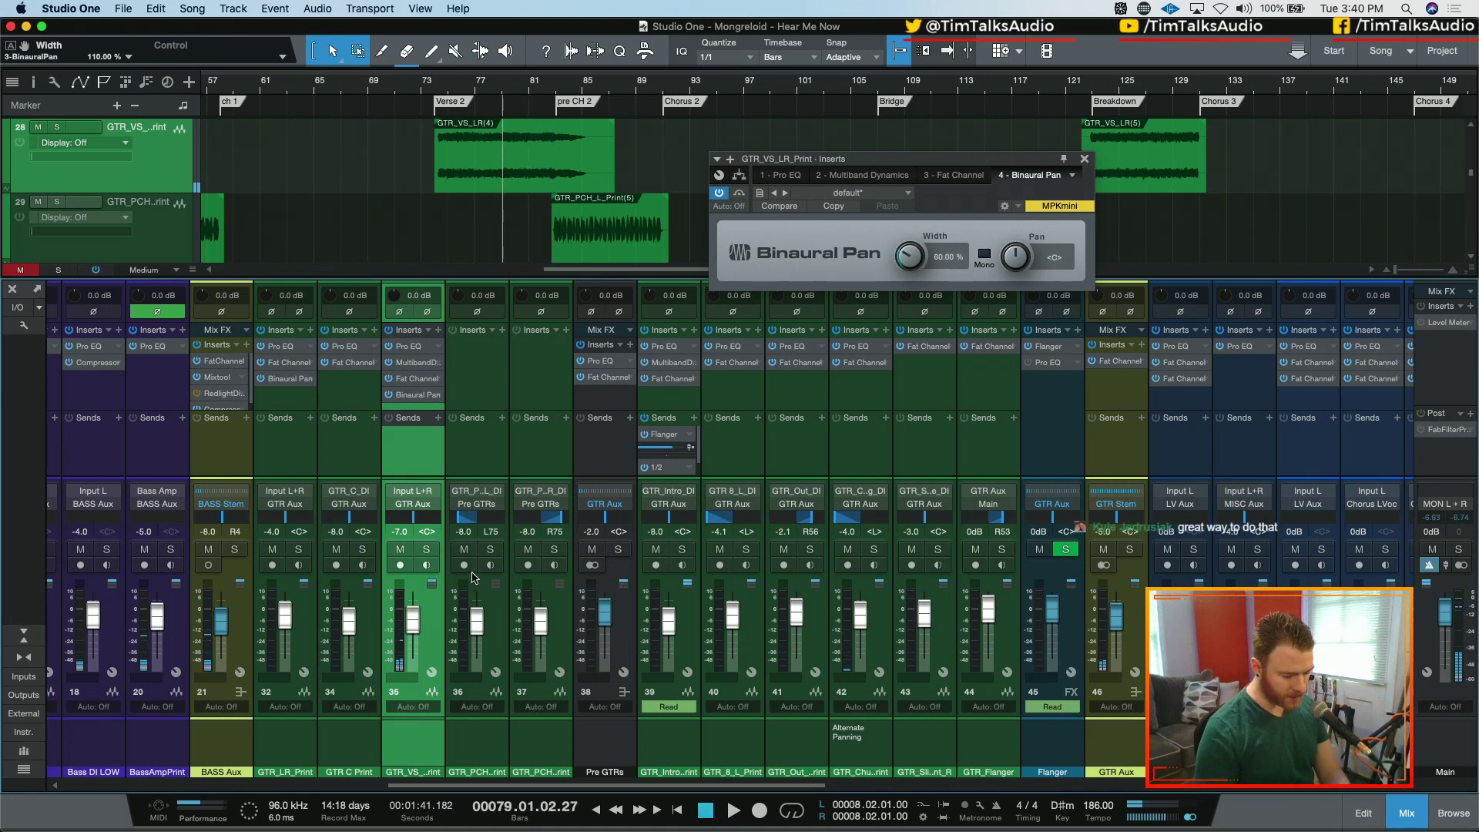
# - Solo GTR_VS_LR_Print and compare its Binaural Pan bypassed and active during playback from bar 79
pyautogui.click(426, 549)
pyautogui.click(389, 395)
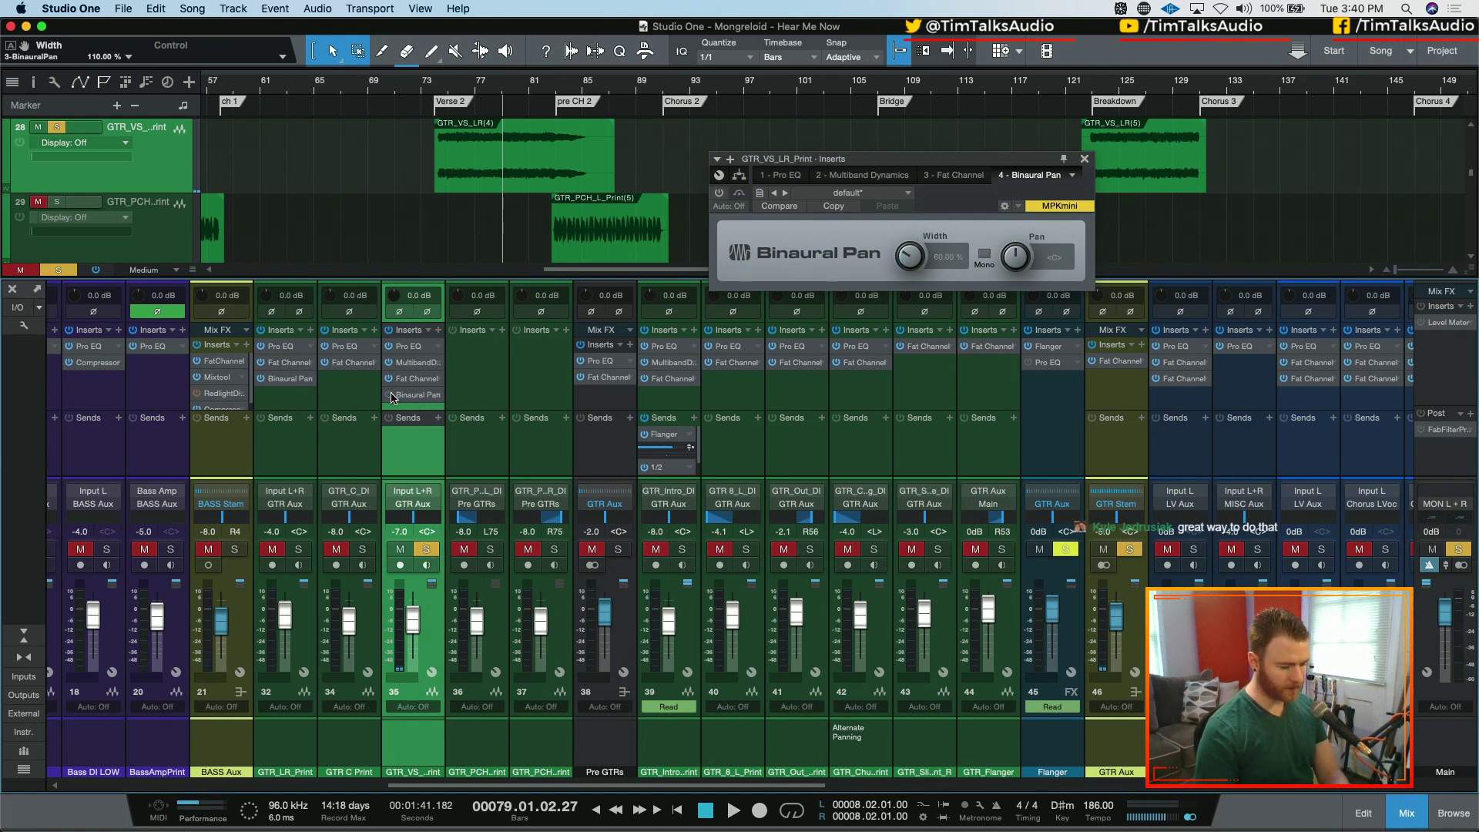
pyautogui.press('space')
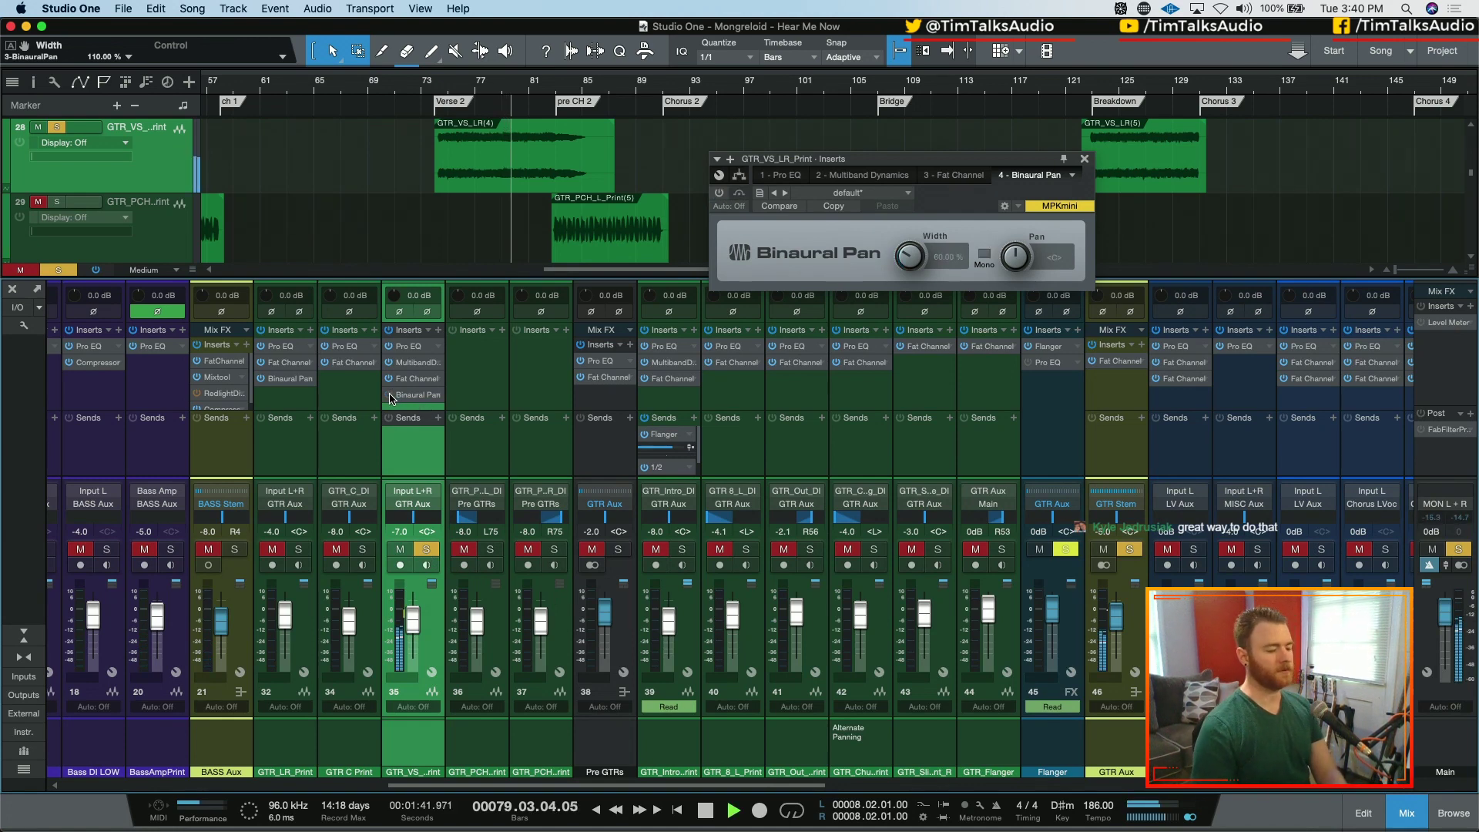
pyautogui.click(389, 395)
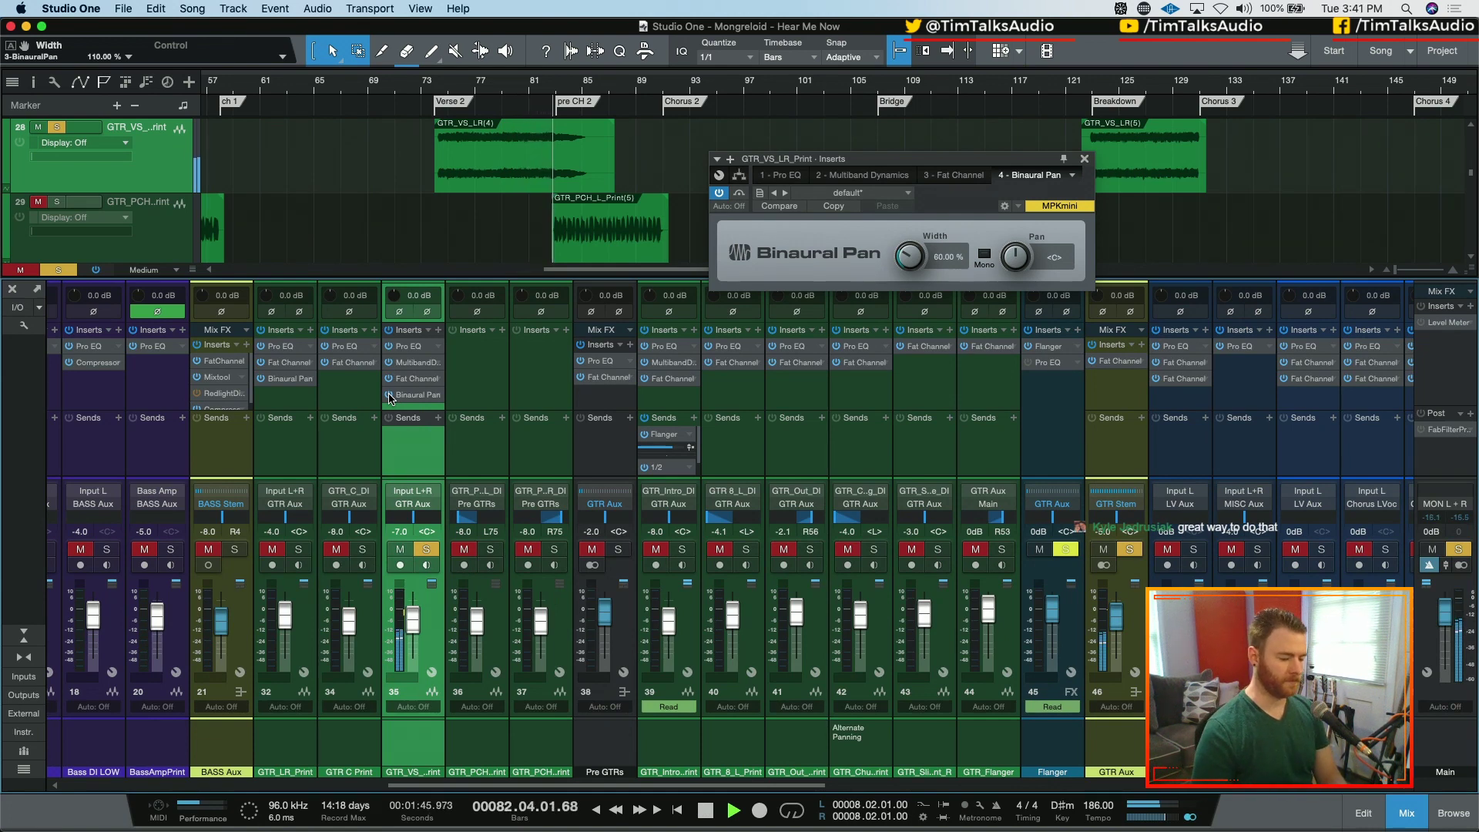
pyautogui.click(390, 396)
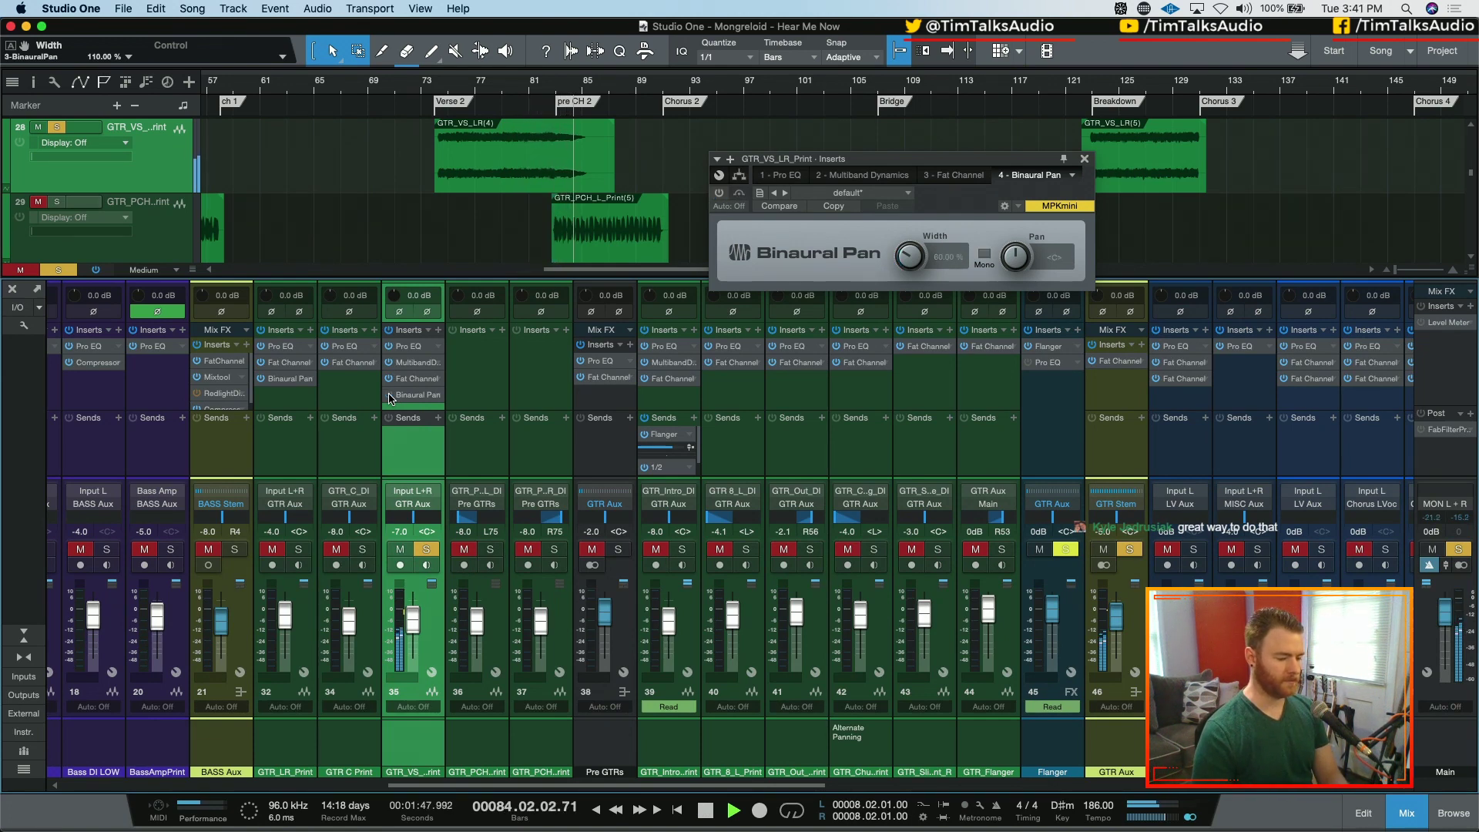
pyautogui.click(390, 395)
pyautogui.press('space')
# - Play the soloed verse guitars from the Verse 2 marker, toggling the Binaural Pan off and back on to compare stereo width
pyautogui.hotkey('shift', 'b')
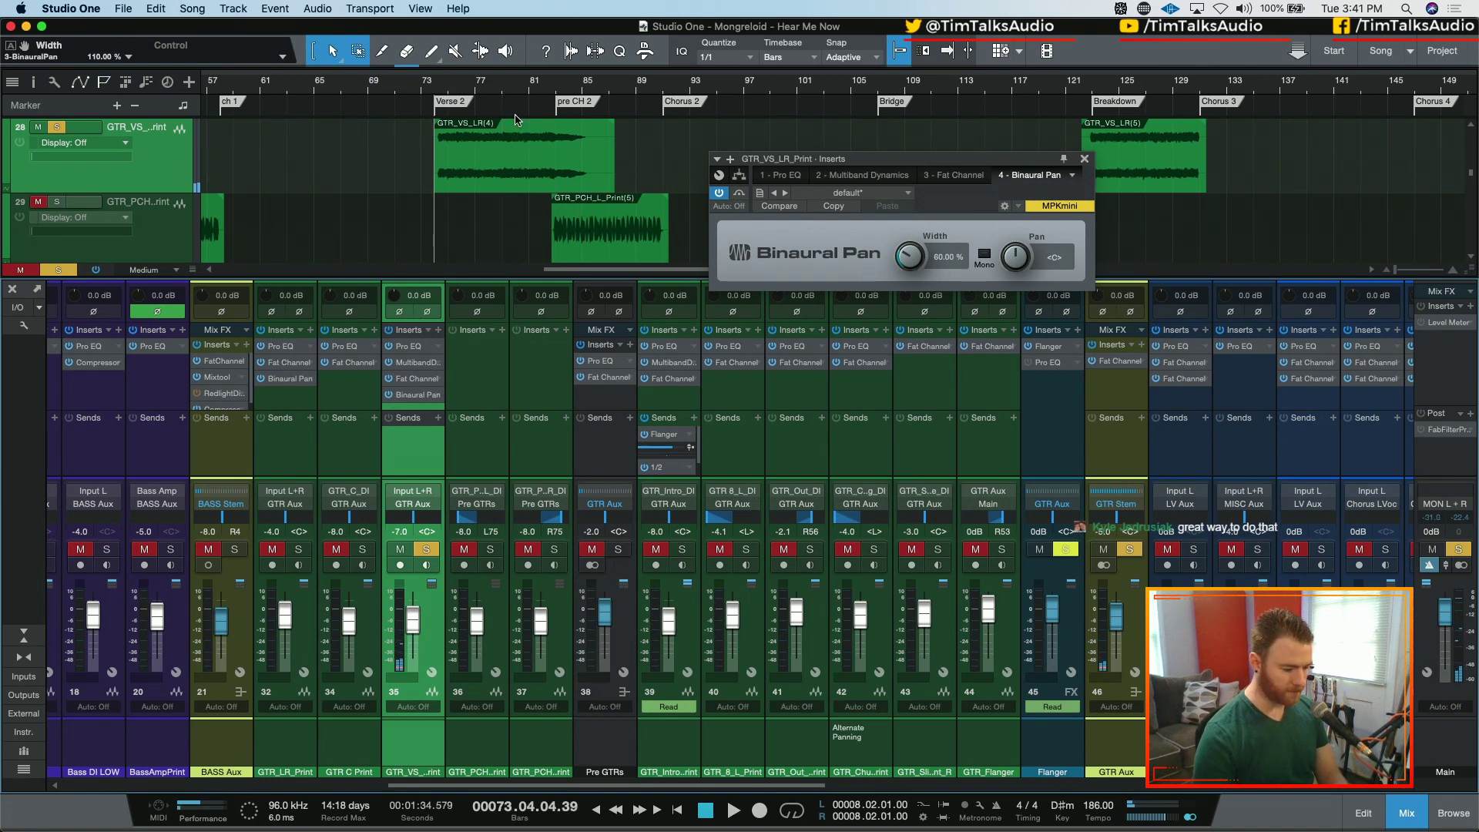
pyautogui.press('space')
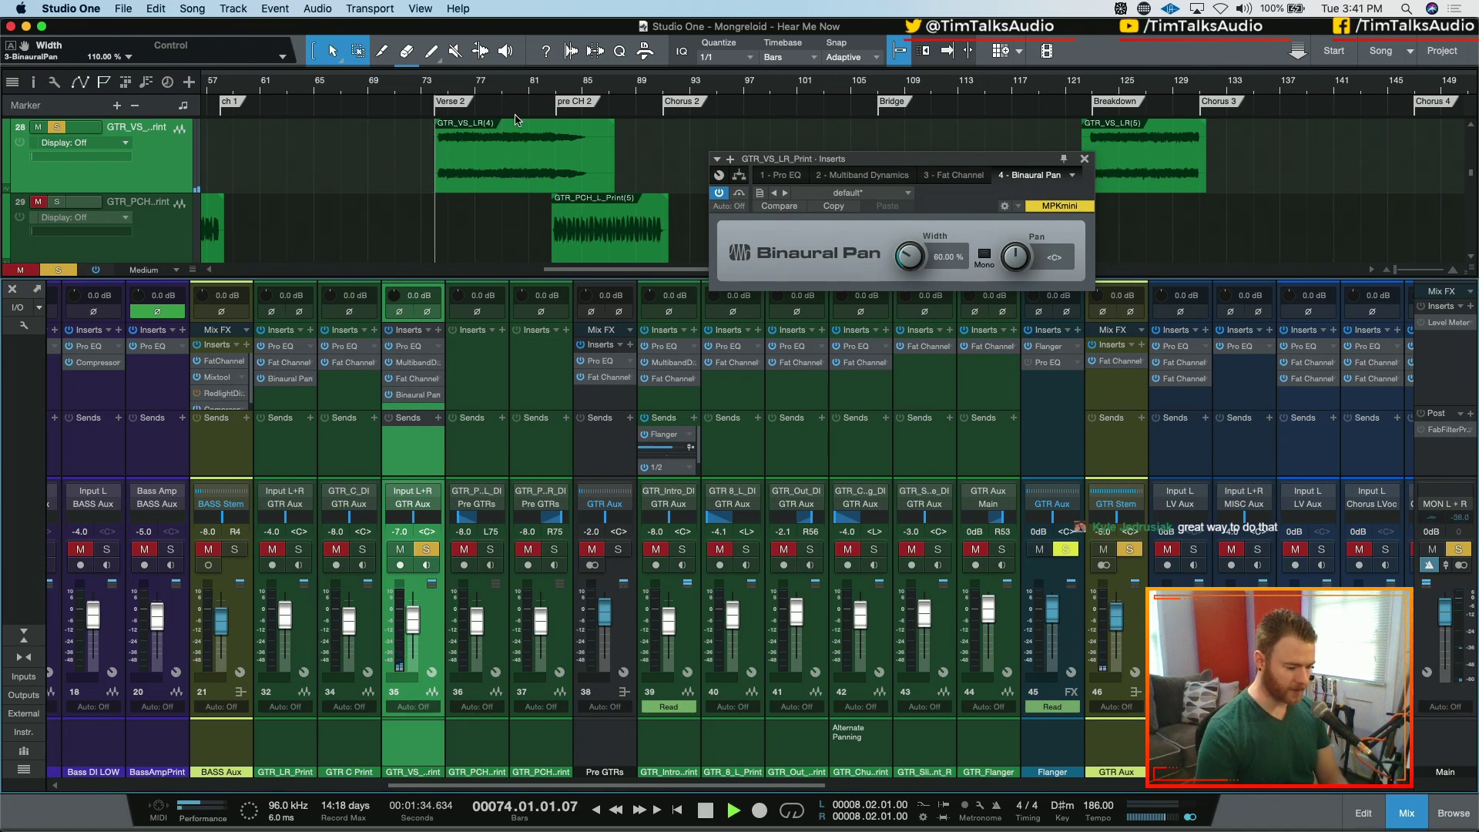
pyautogui.click(388, 395)
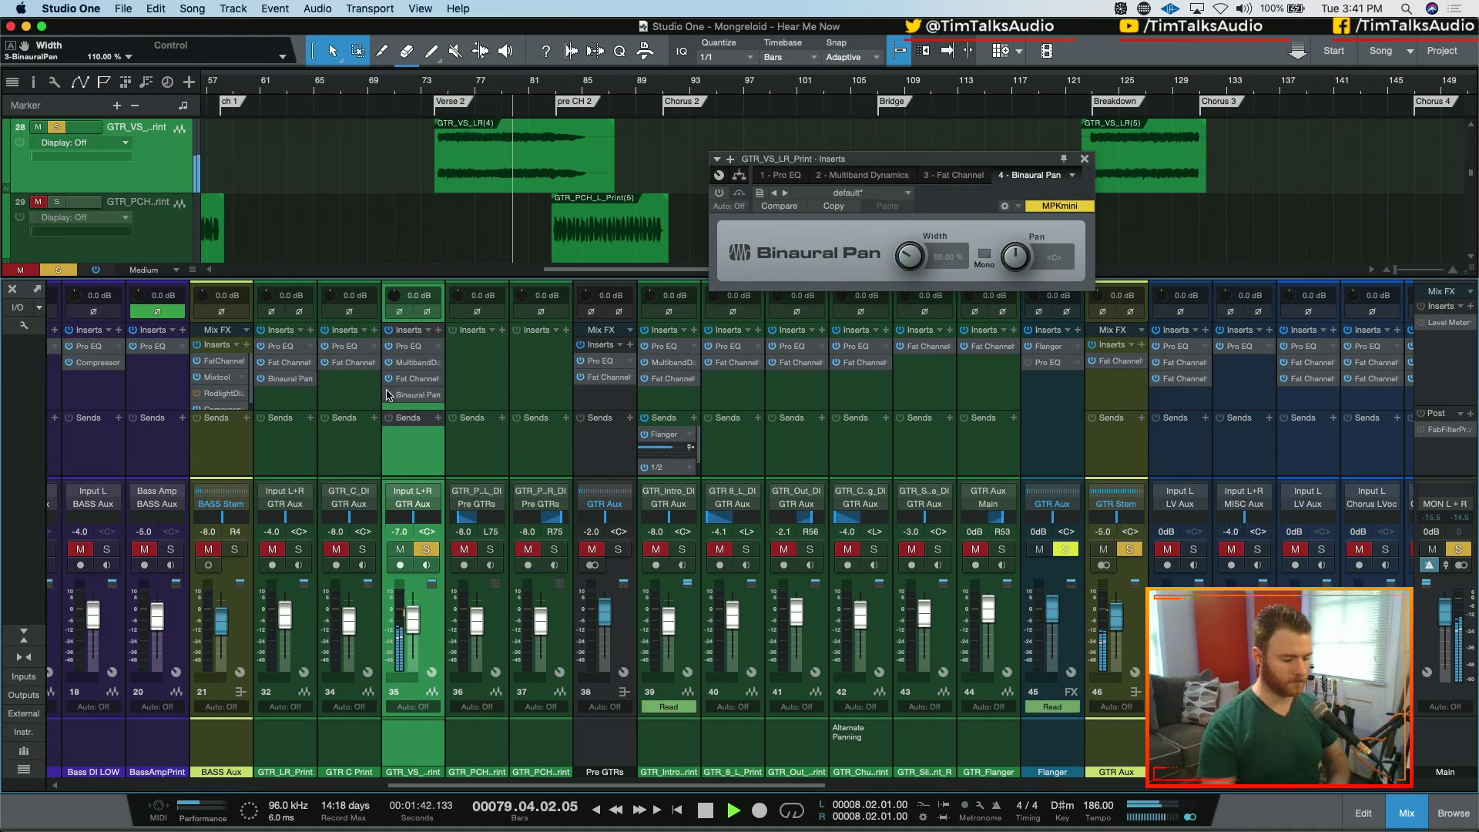
pyautogui.click(388, 394)
pyautogui.press('space')
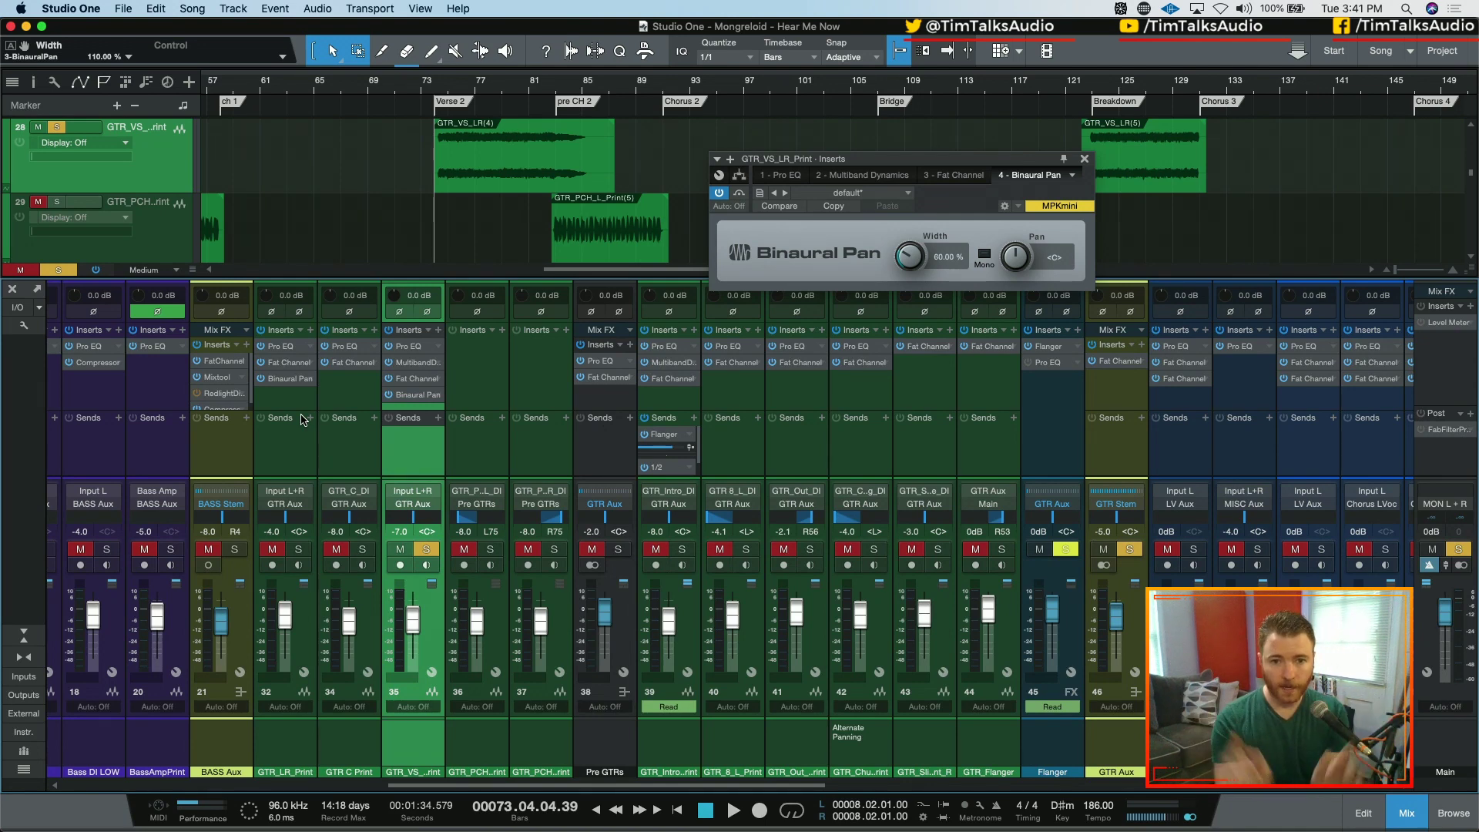
# - Unsolo GTR_VS_LR_Print and play the full mix from bar 79 through the pre-chorus into Chorus 2
pyautogui.click(514, 85)
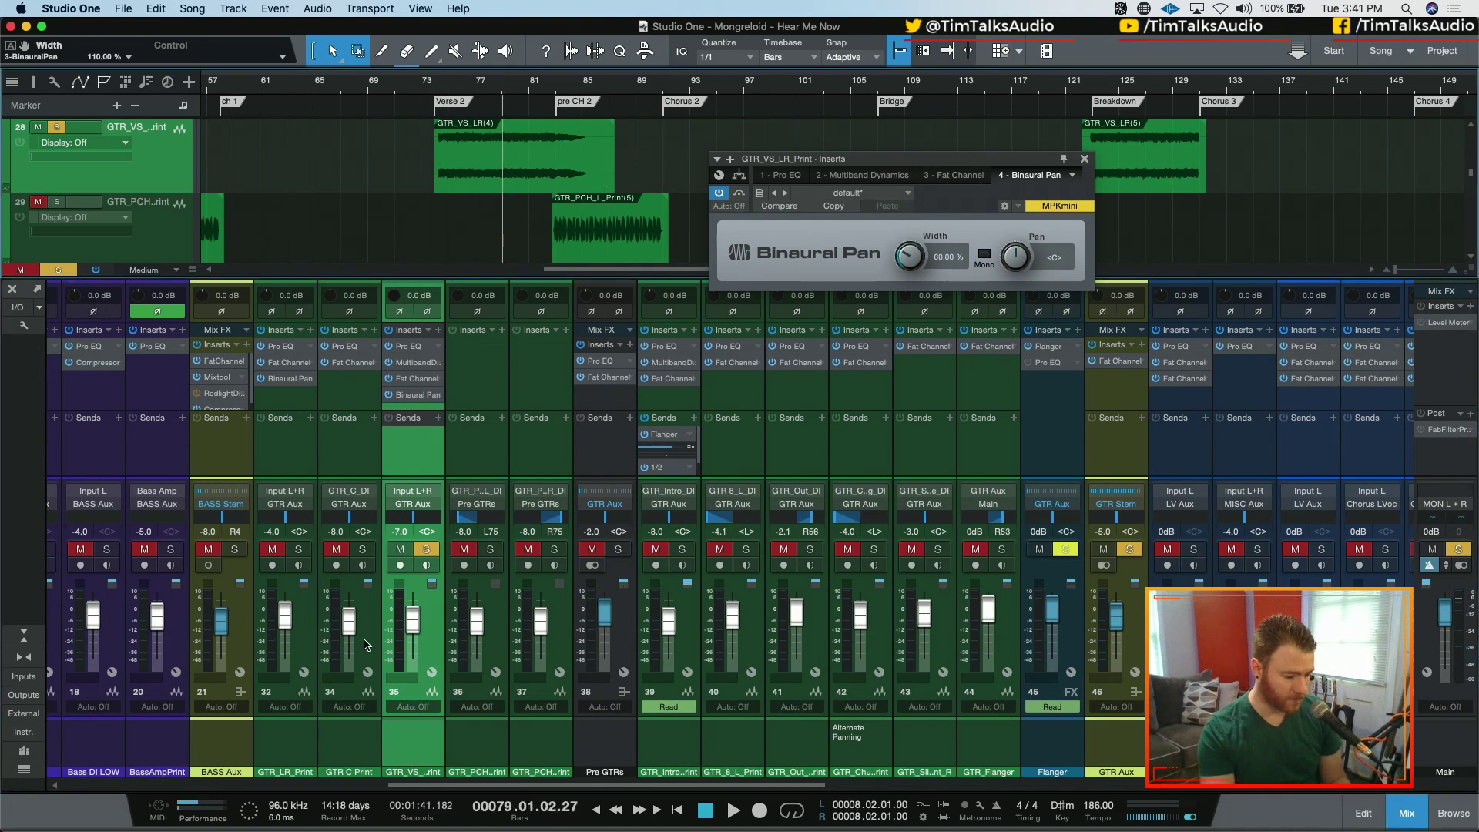
pyautogui.click(426, 551)
pyautogui.press('space')
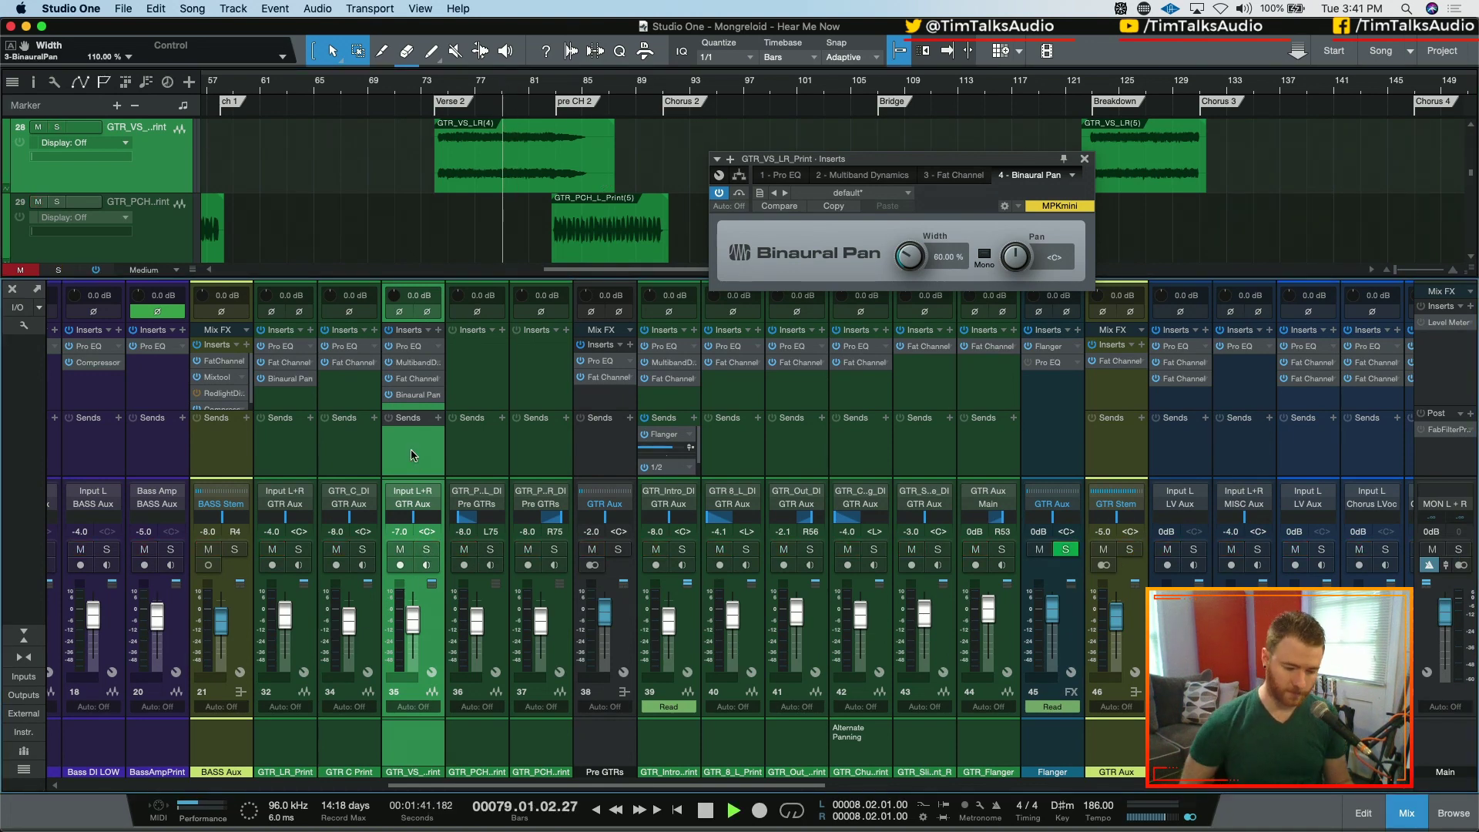
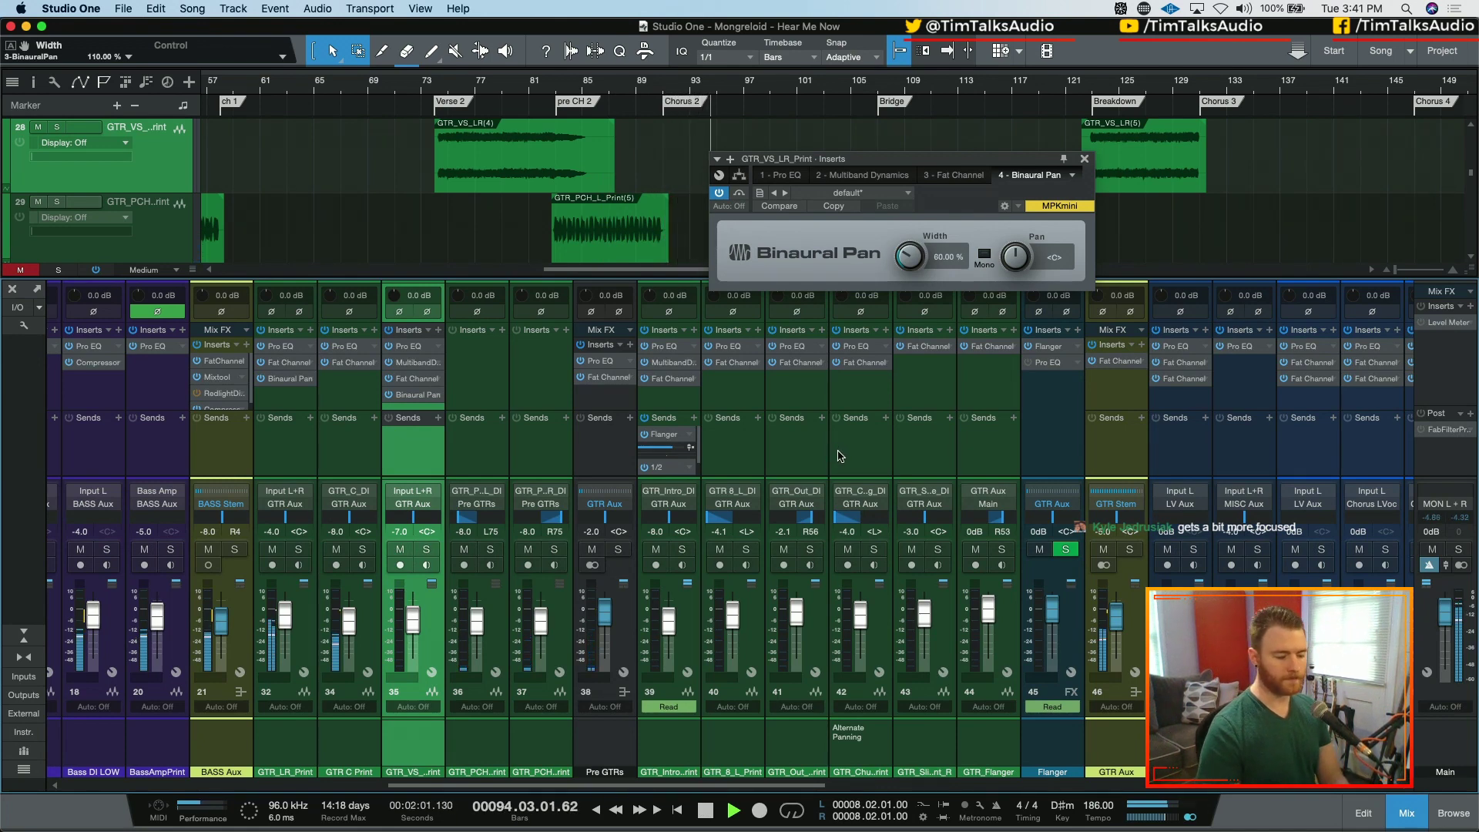
# - Solo GTR Aux and play from bar 79 into Chorus 2, unsoloing it there to hear the full mix
pyautogui.press('space')
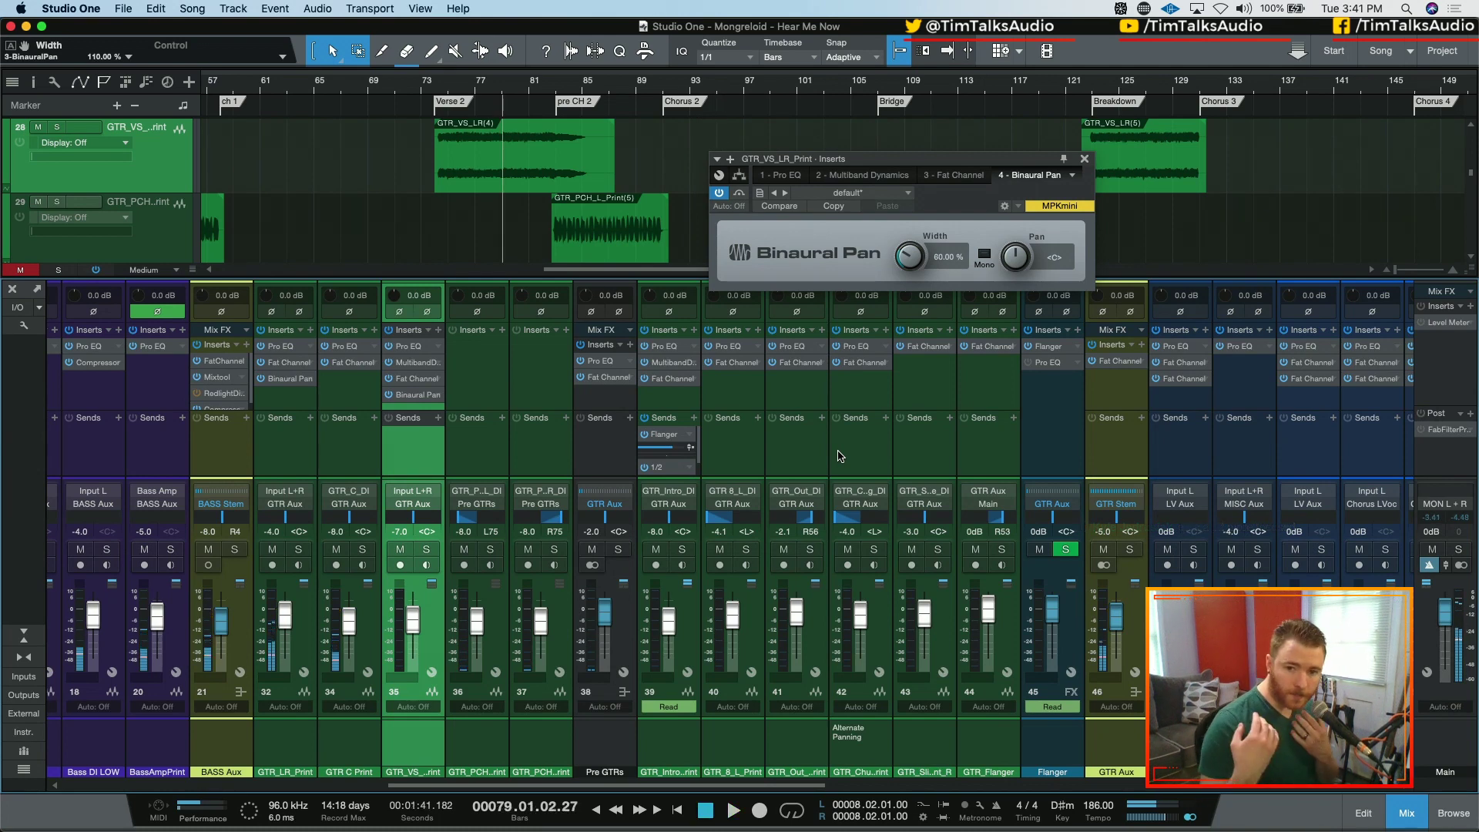
pyautogui.click(1131, 550)
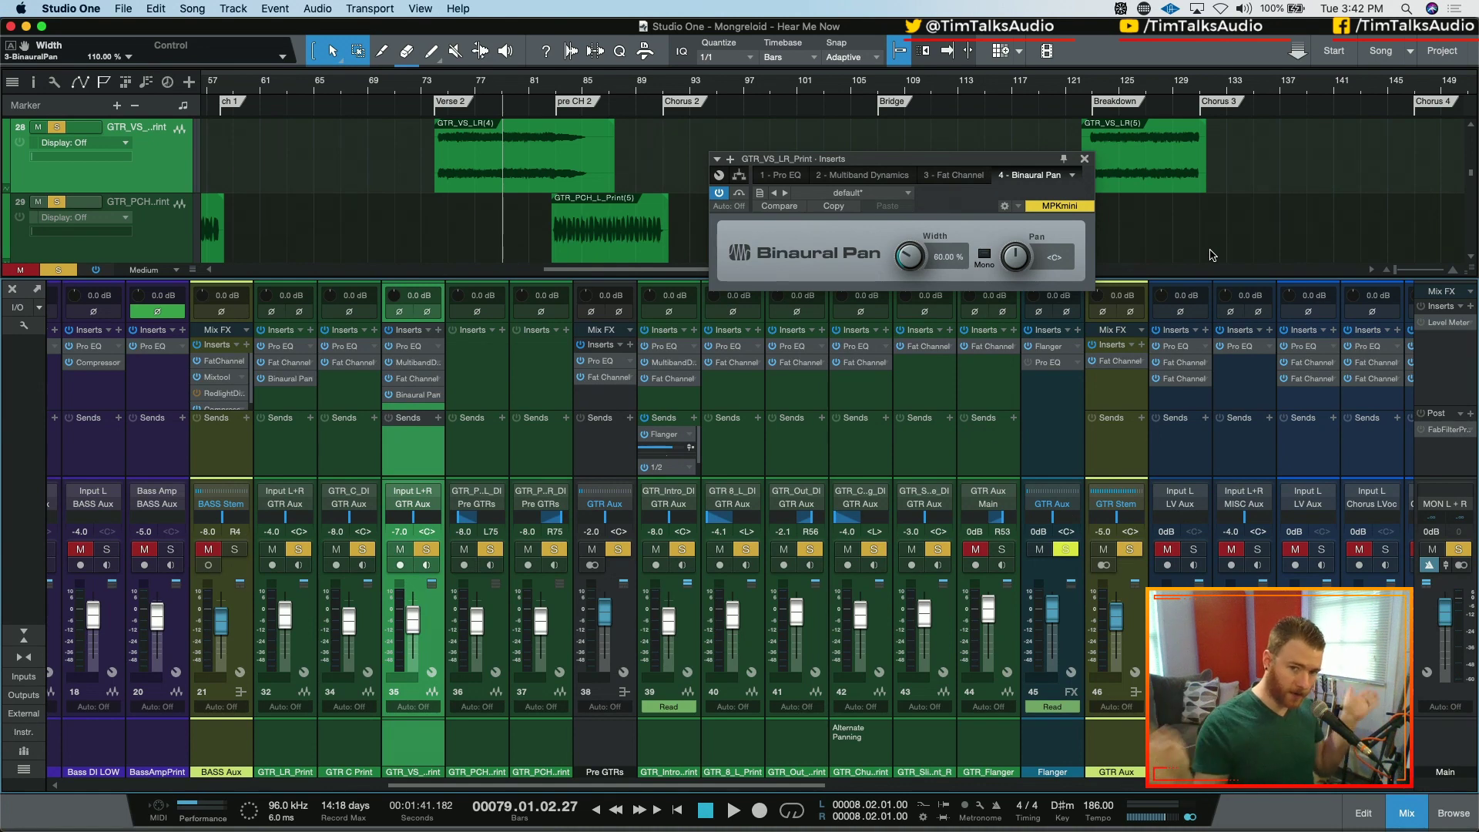
pyautogui.press('space')
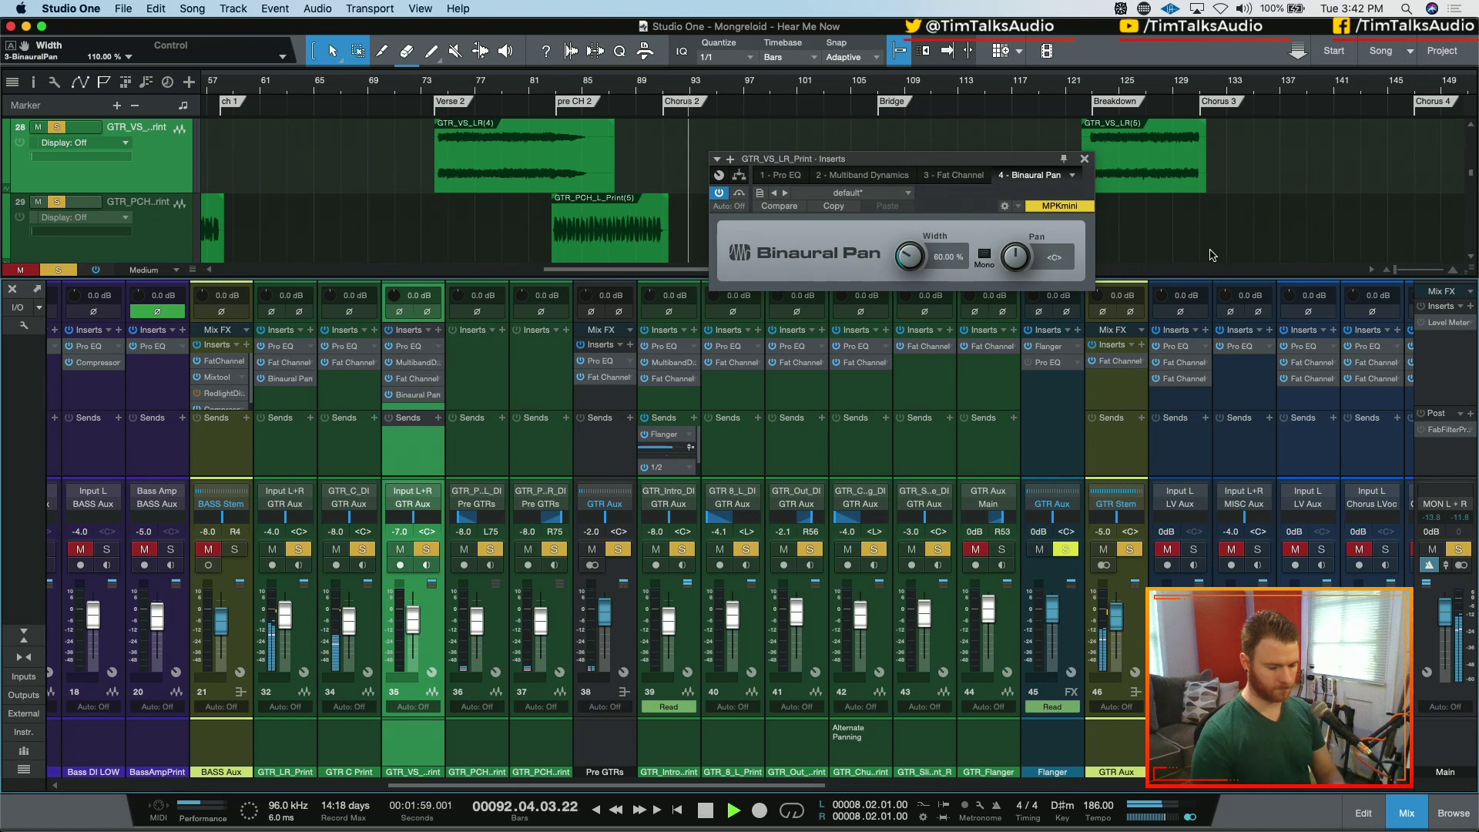
pyautogui.click(1129, 550)
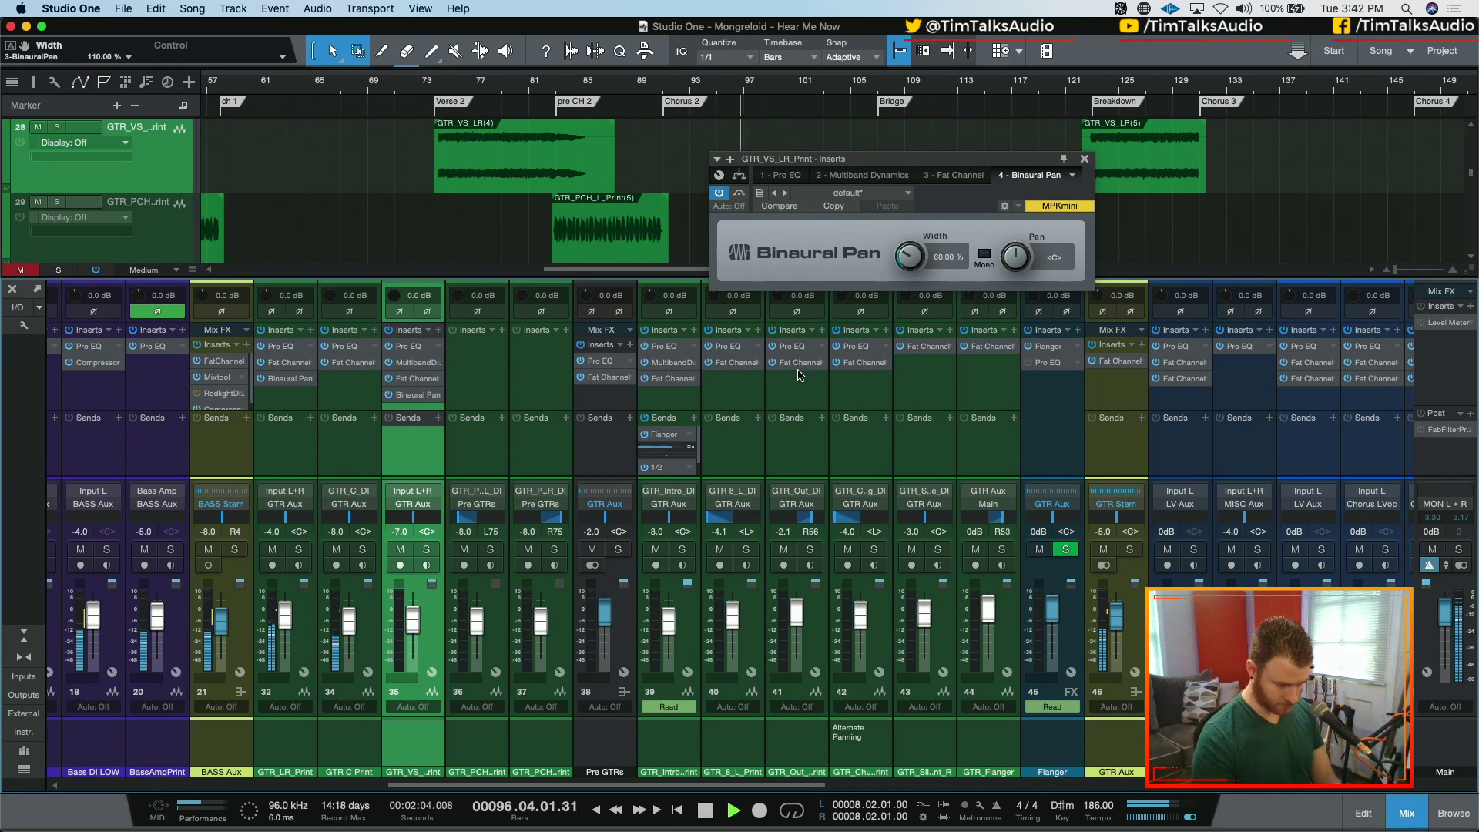
# - Open GTR_LR_Print's Binaural Pan, stop playback, and check the macro and automation options for its Width
pyautogui.click(304, 462)
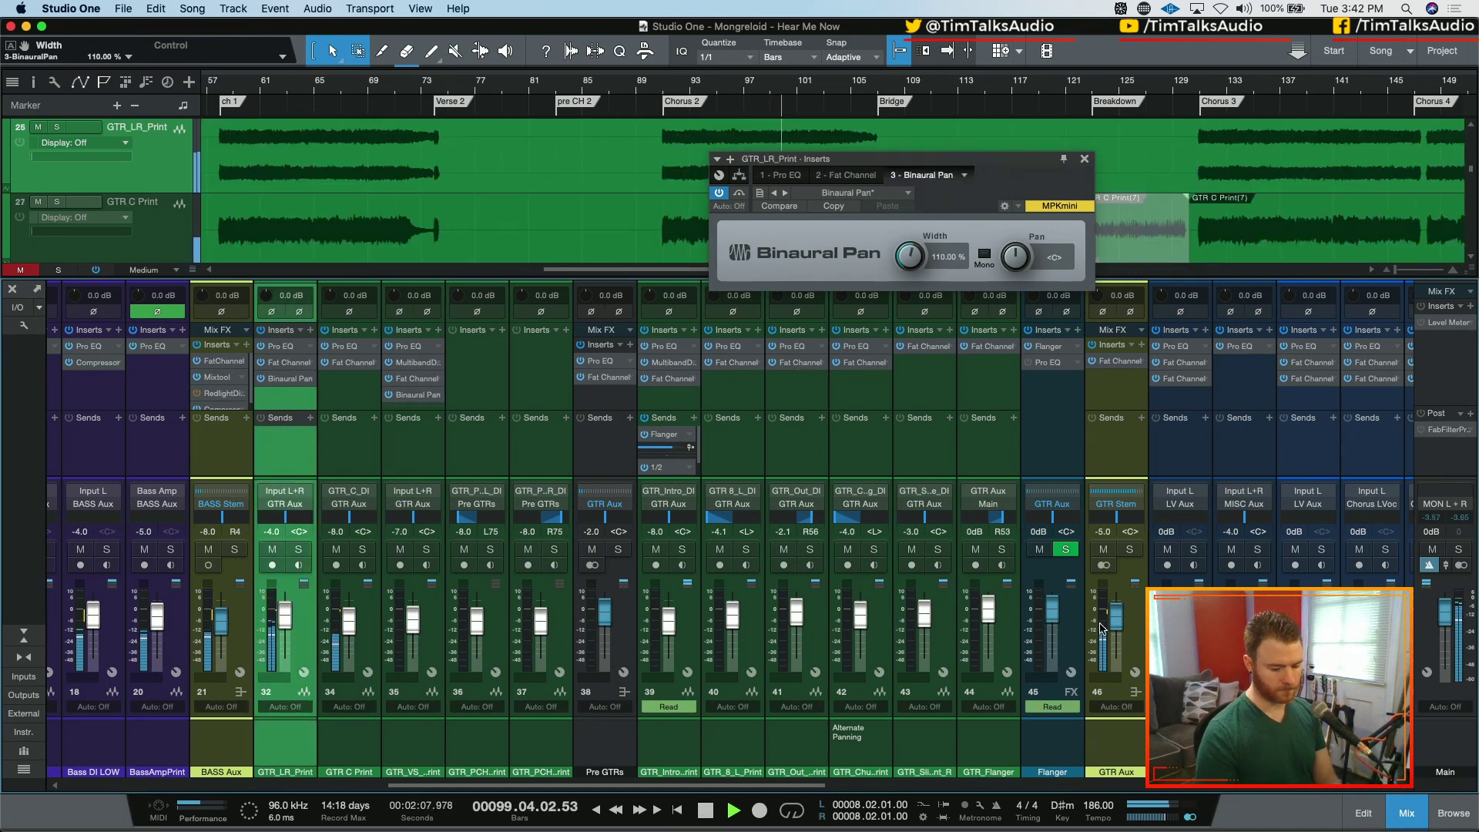
pyautogui.press('space')
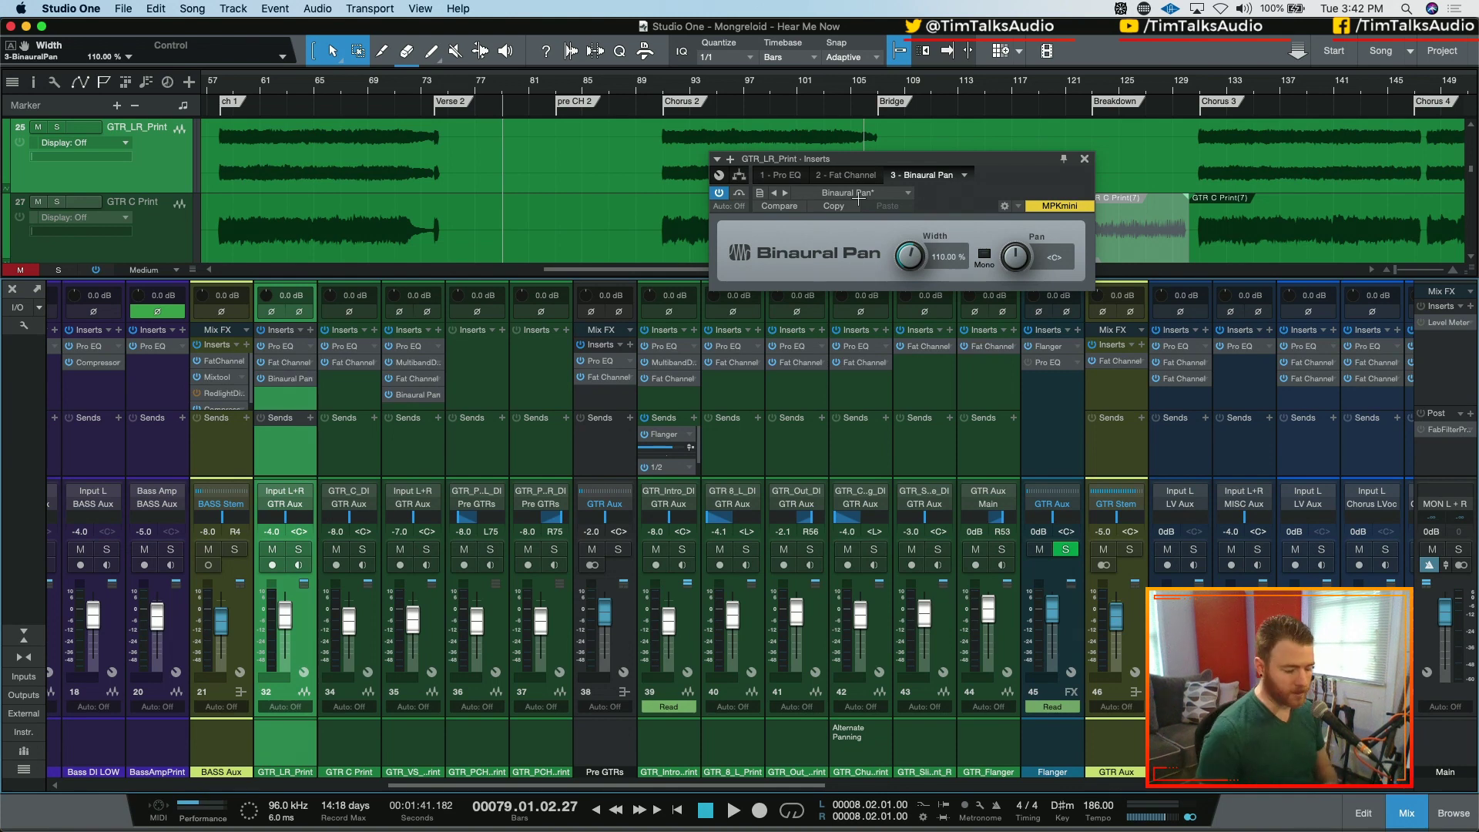
pyautogui.hscroll(-4, 262, 123)
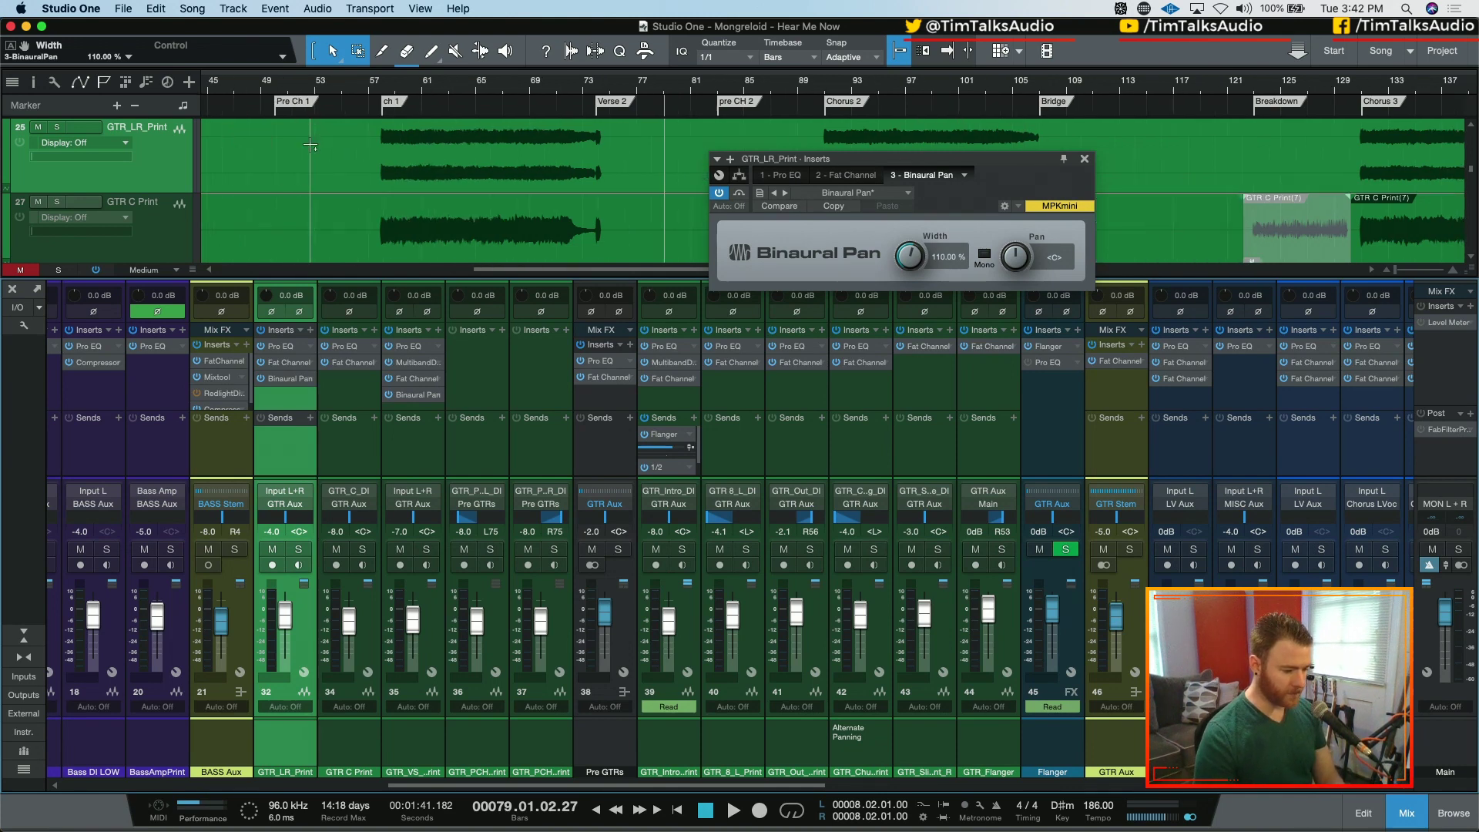
pyautogui.scroll(-2, 410, 172)
pyautogui.scroll(2, 409, 172)
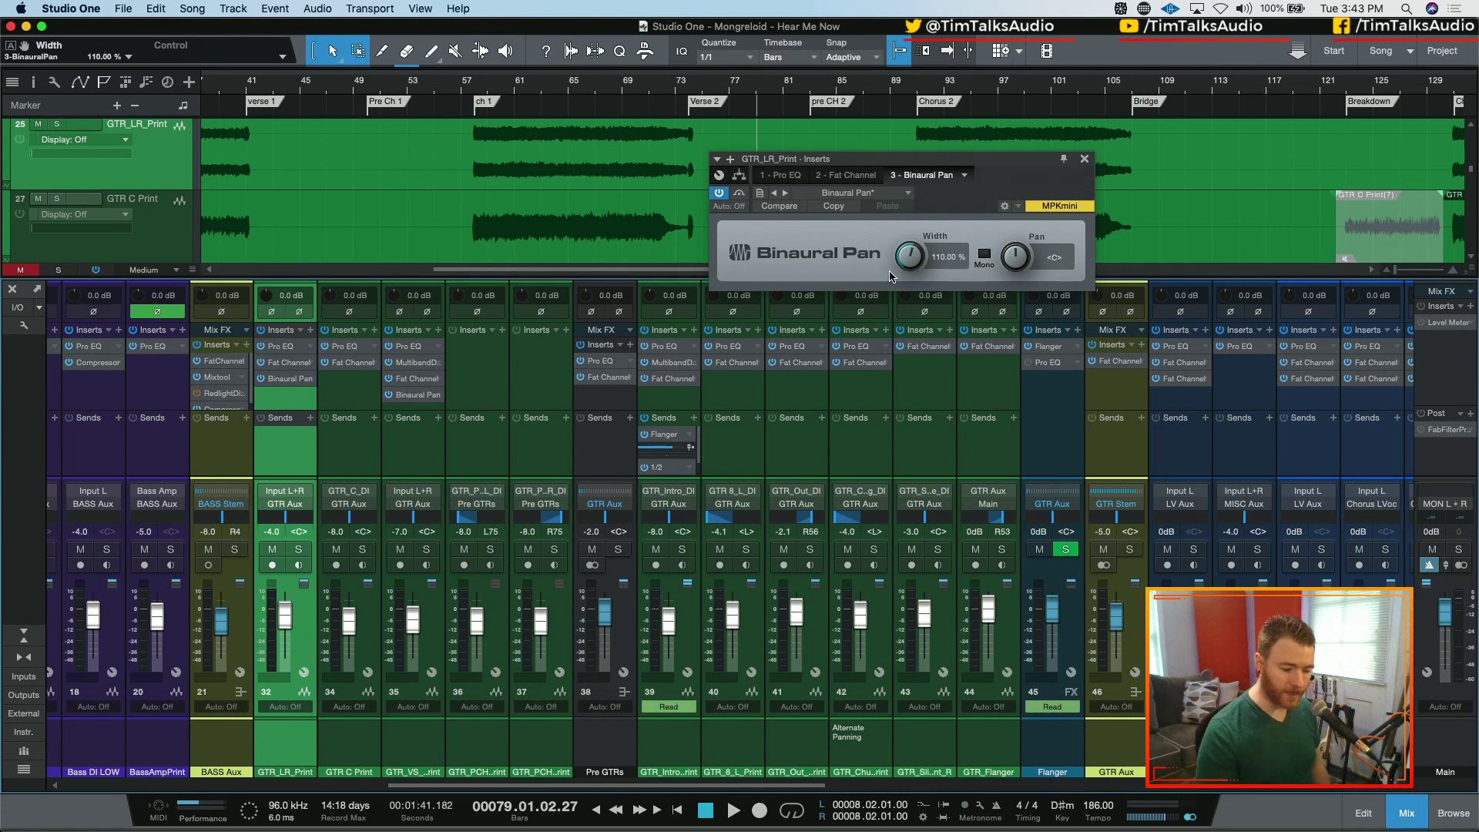
pyautogui.rightClick(913, 253)
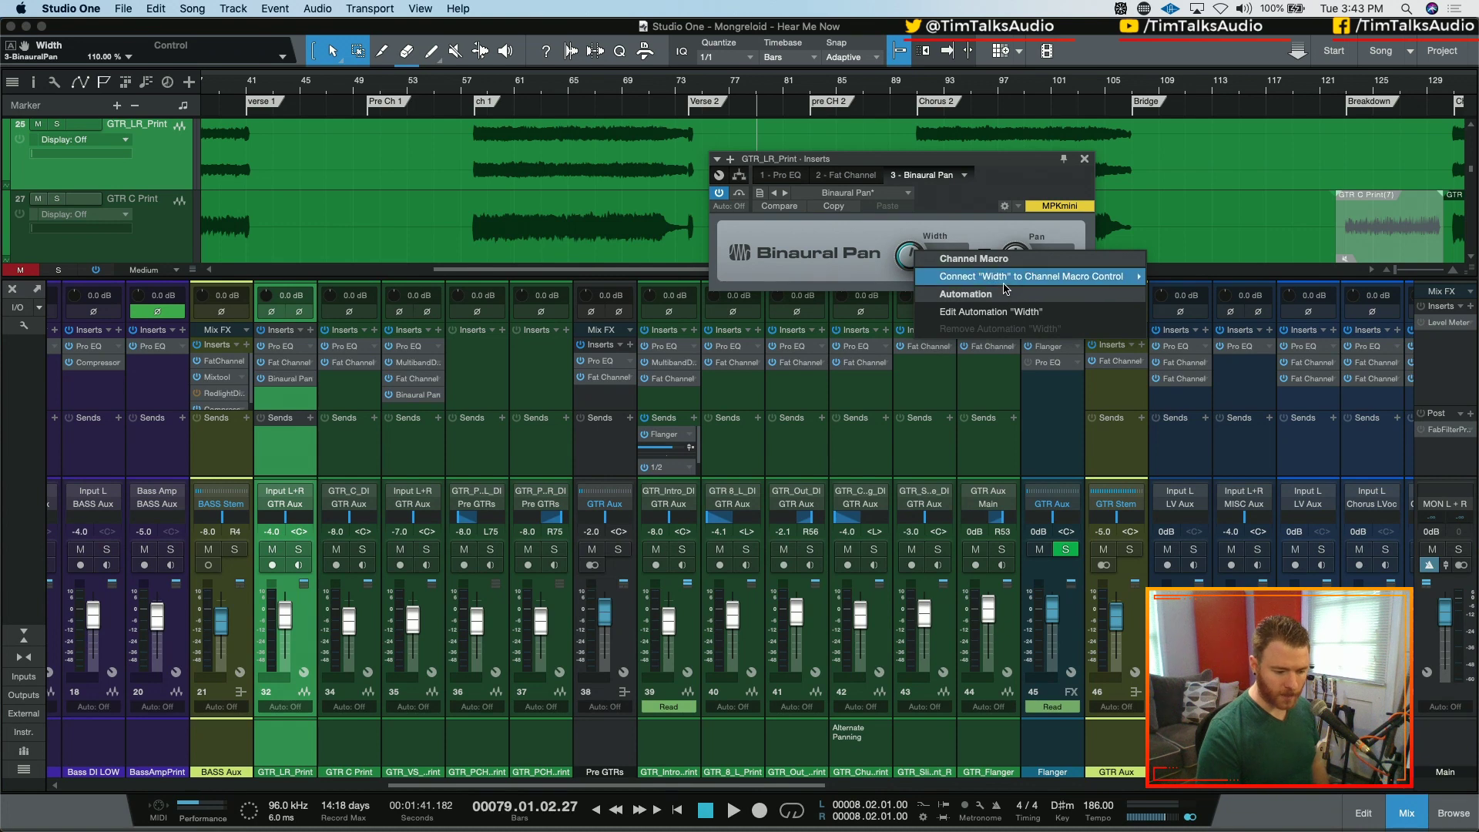
pyautogui.moveTo(1003, 281)
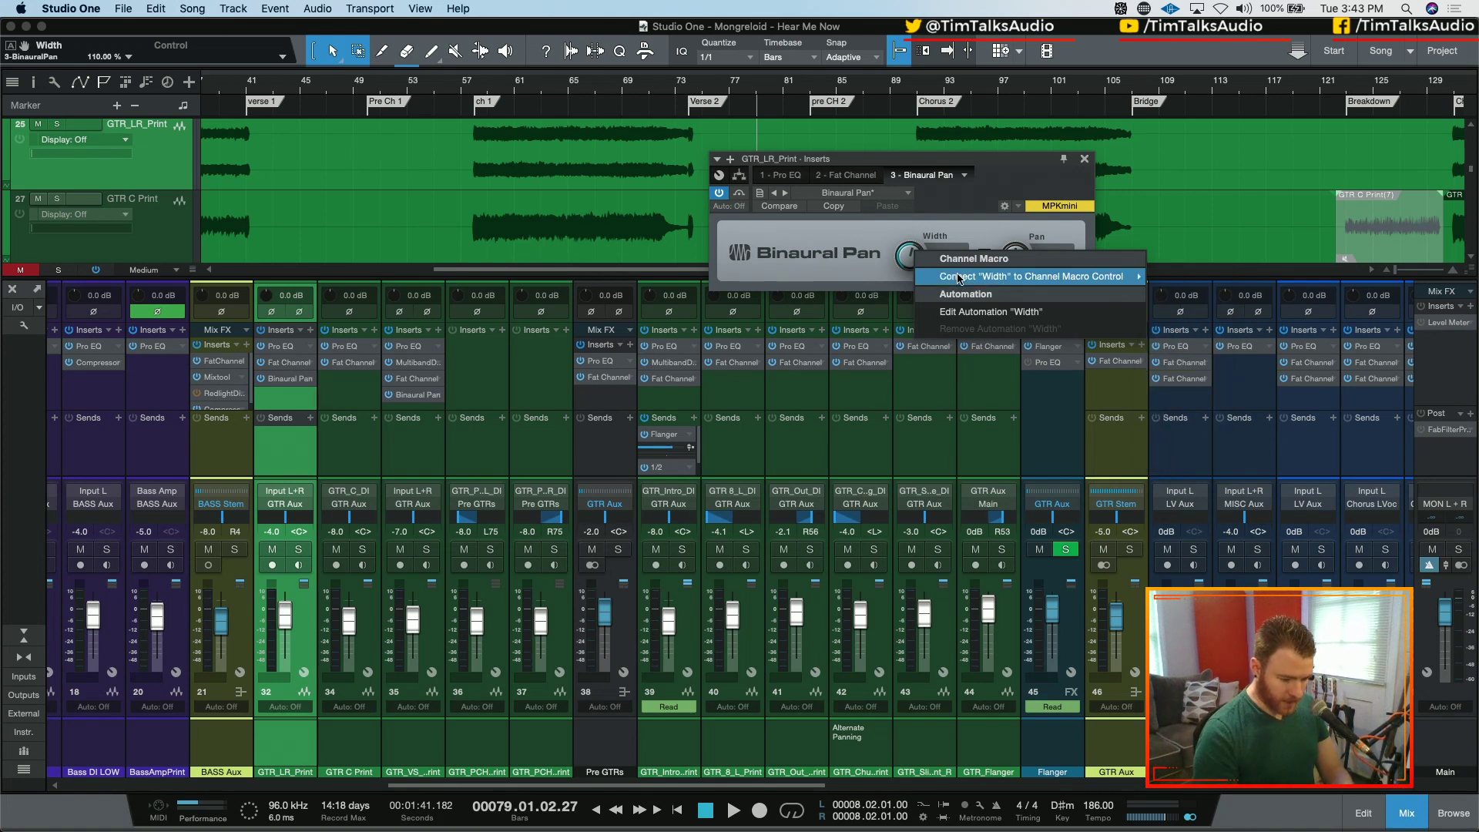
pyautogui.click(860, 278)
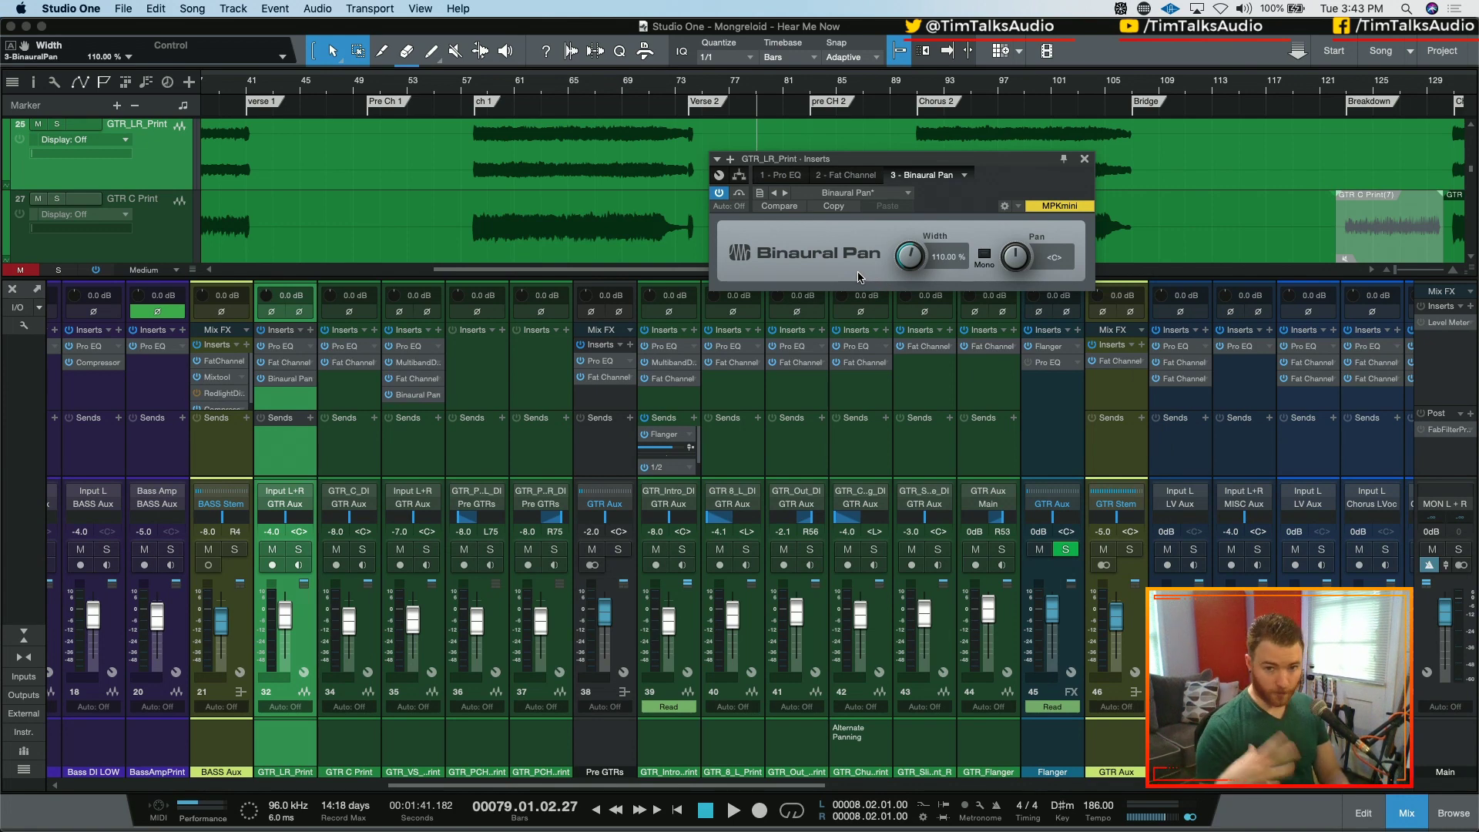
# - Set the Binaural Pan width on GTR_VS_LR_Print to 35%
pyautogui.click(400, 464)
pyautogui.click(945, 259)
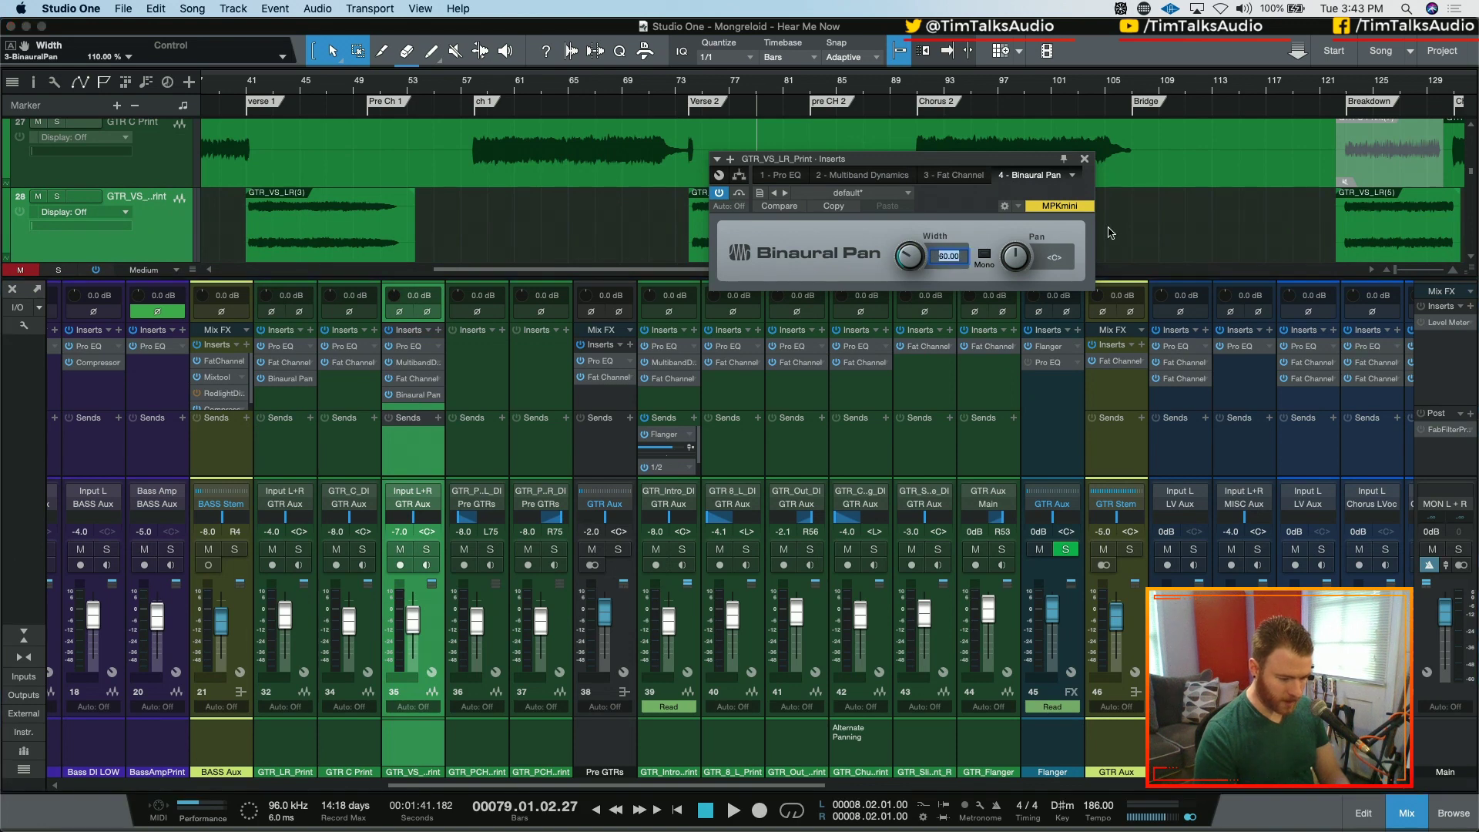
pyautogui.write('35')
pyautogui.press('Return')
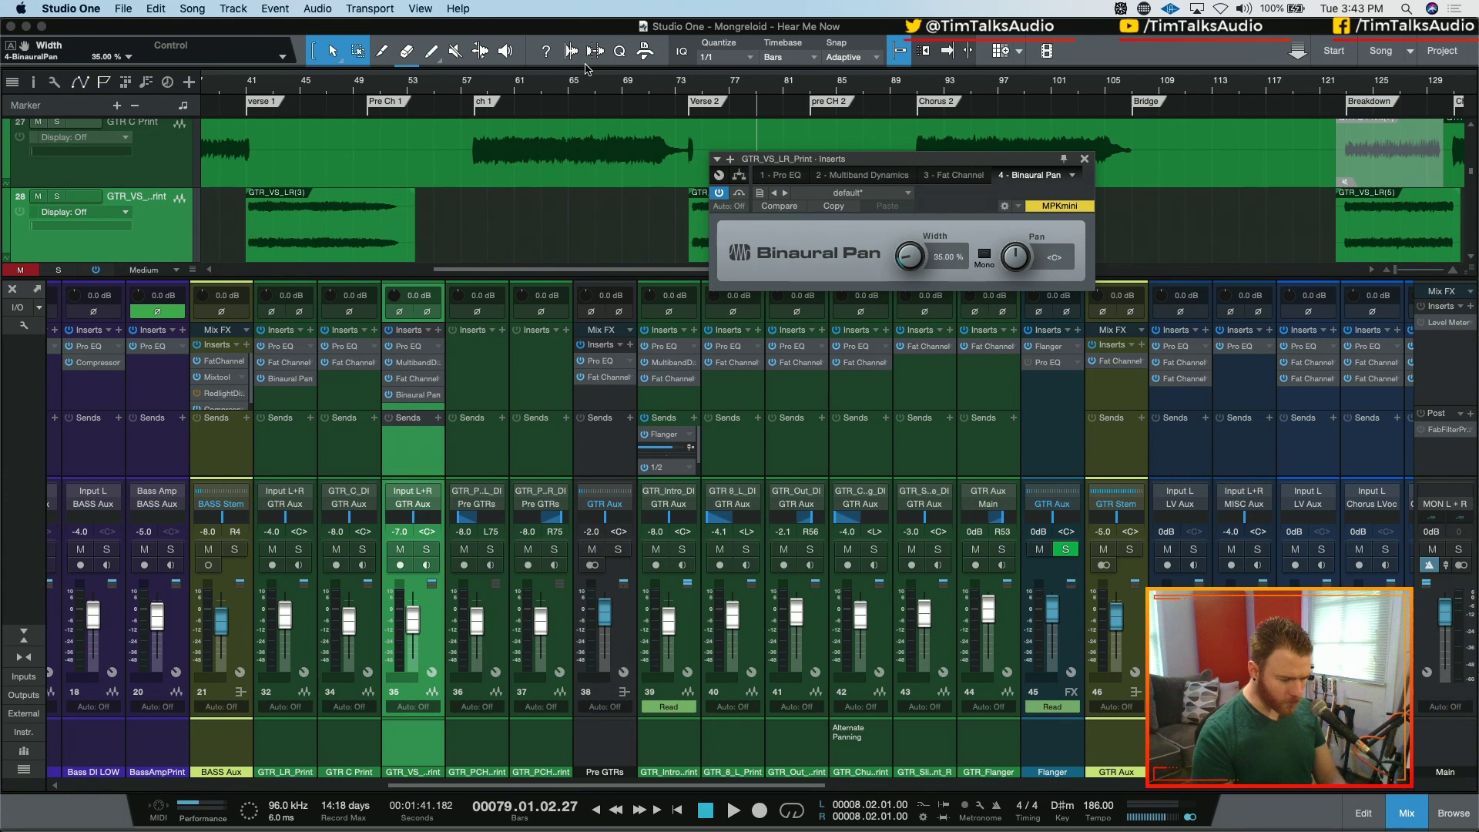
# - Play from bar 79 through the pre-chorus into Chorus 2, switching GTR Aux solo on and off to compare guitar widths
pyautogui.press('space')
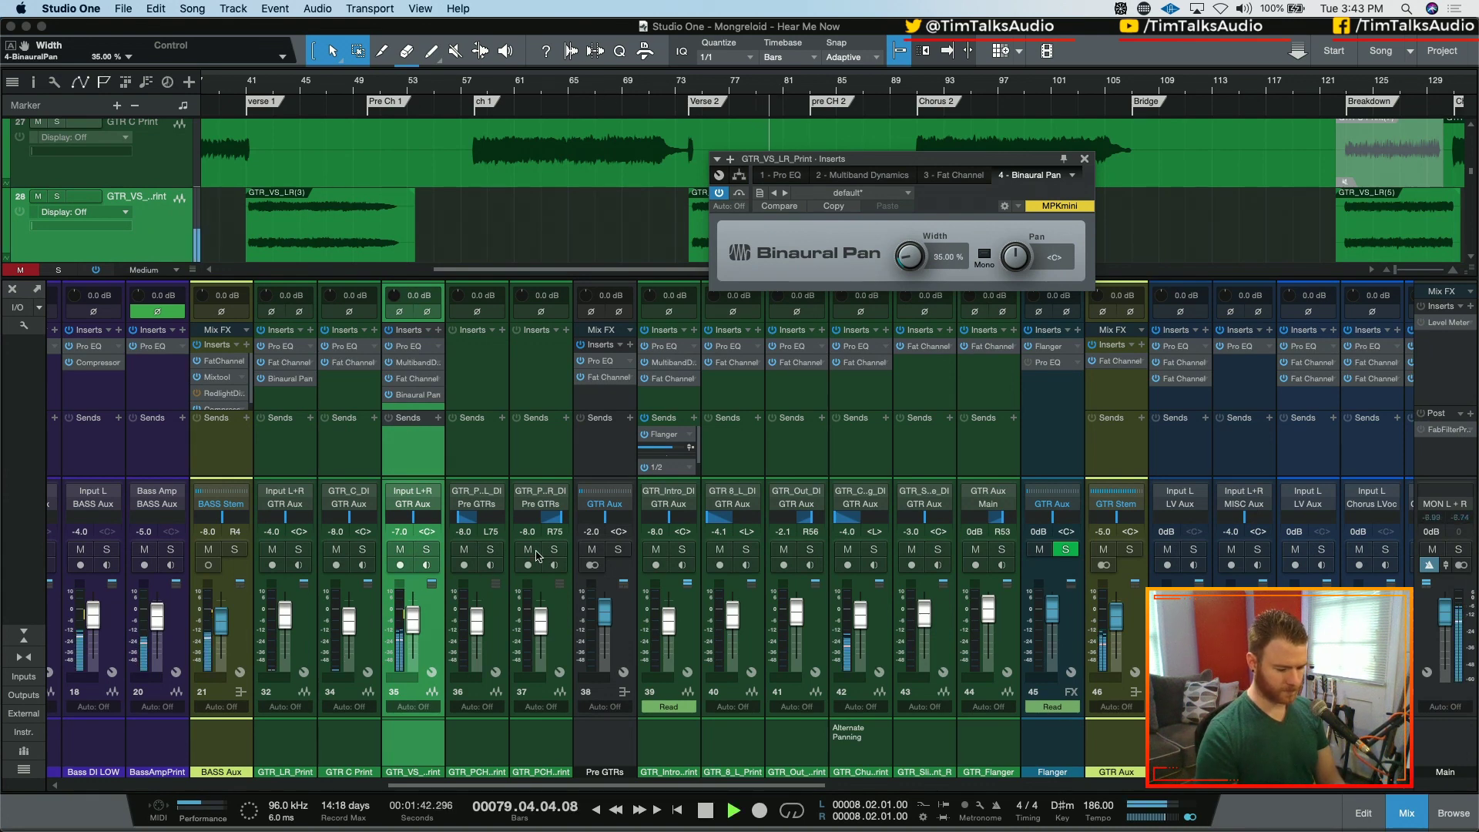
pyautogui.click(1129, 549)
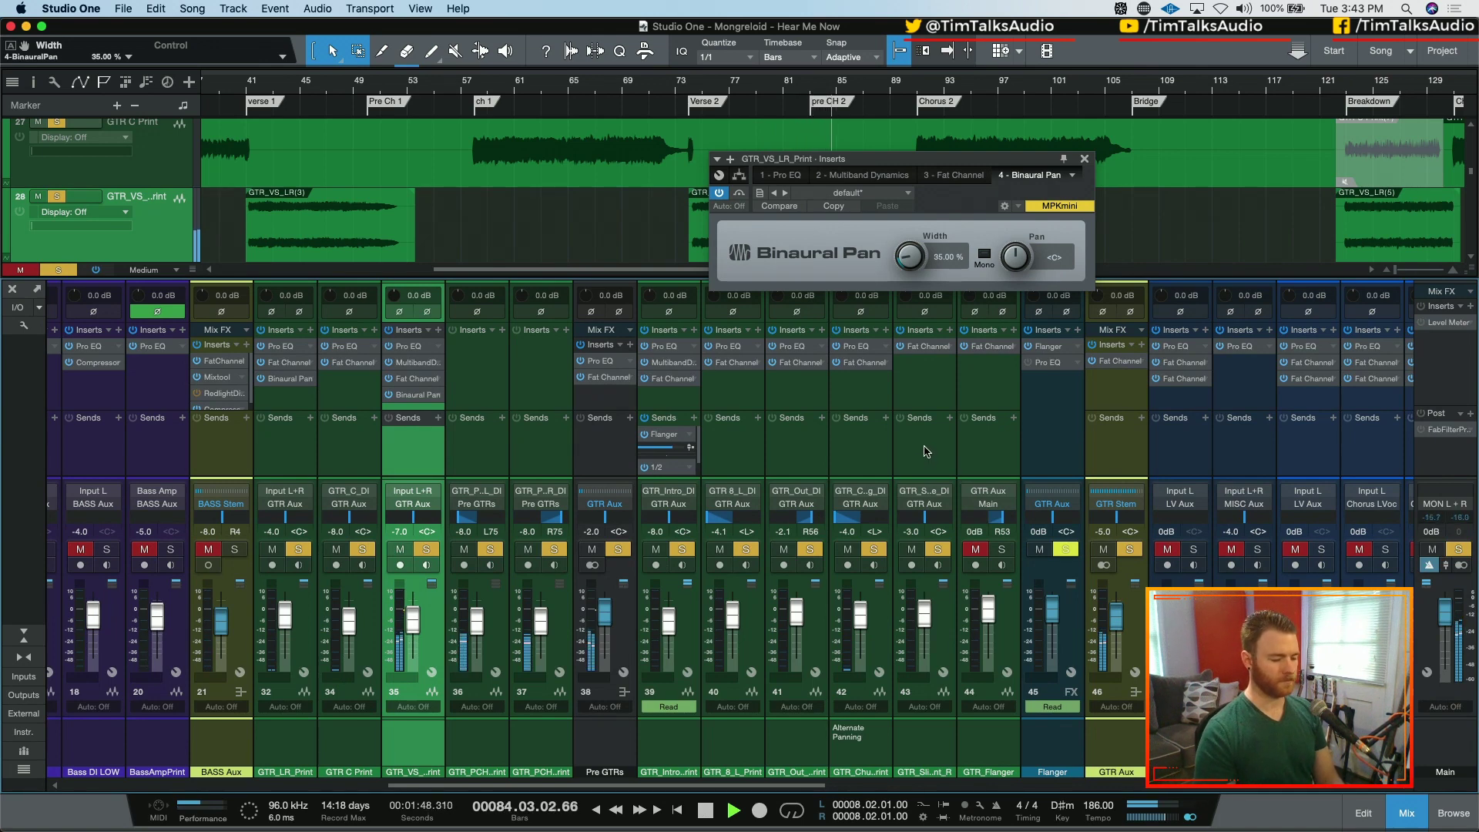
pyautogui.hotkey('shift', 's')
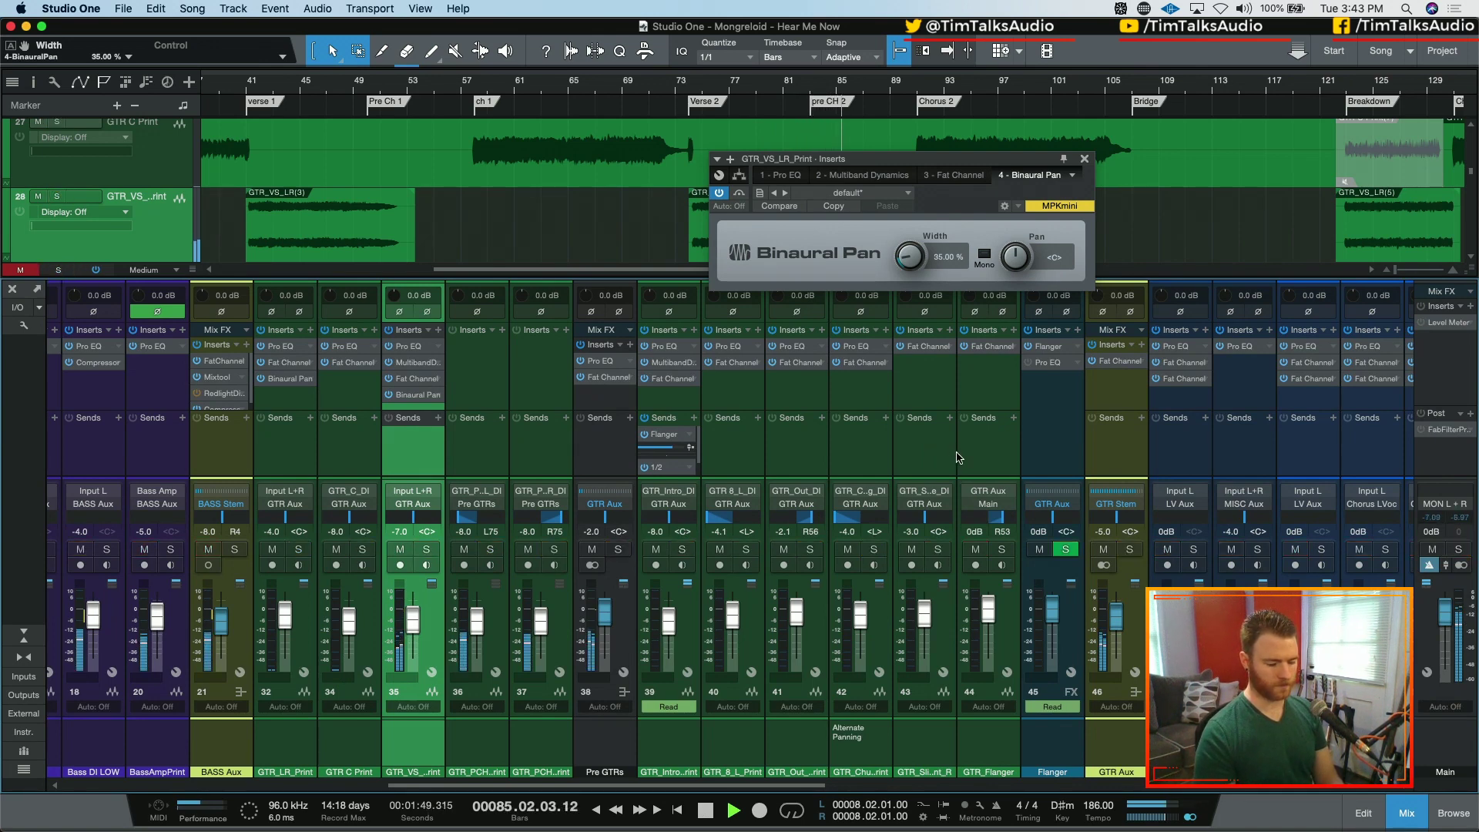
pyautogui.click(1131, 555)
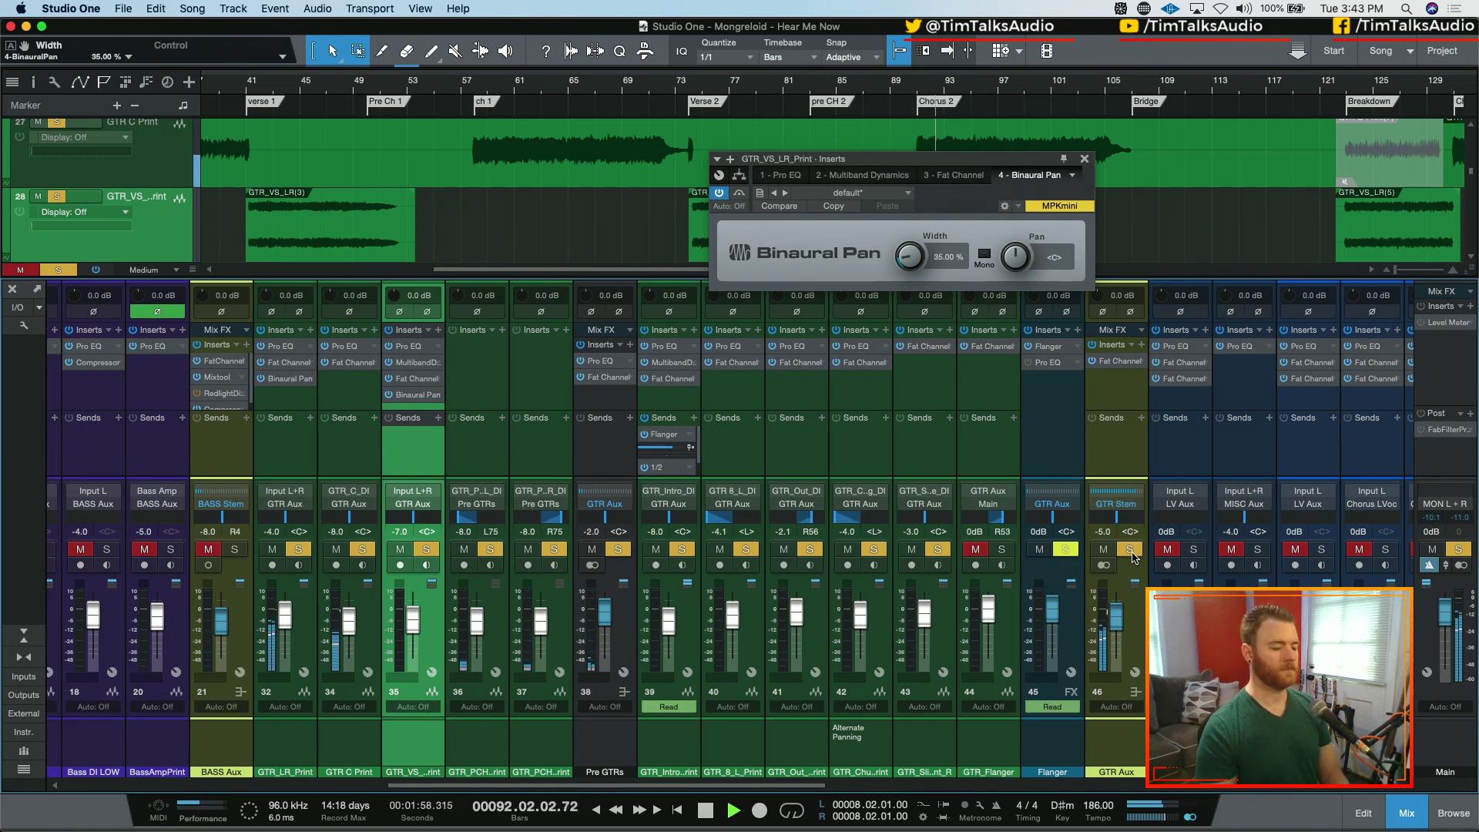
pyautogui.click(1129, 549)
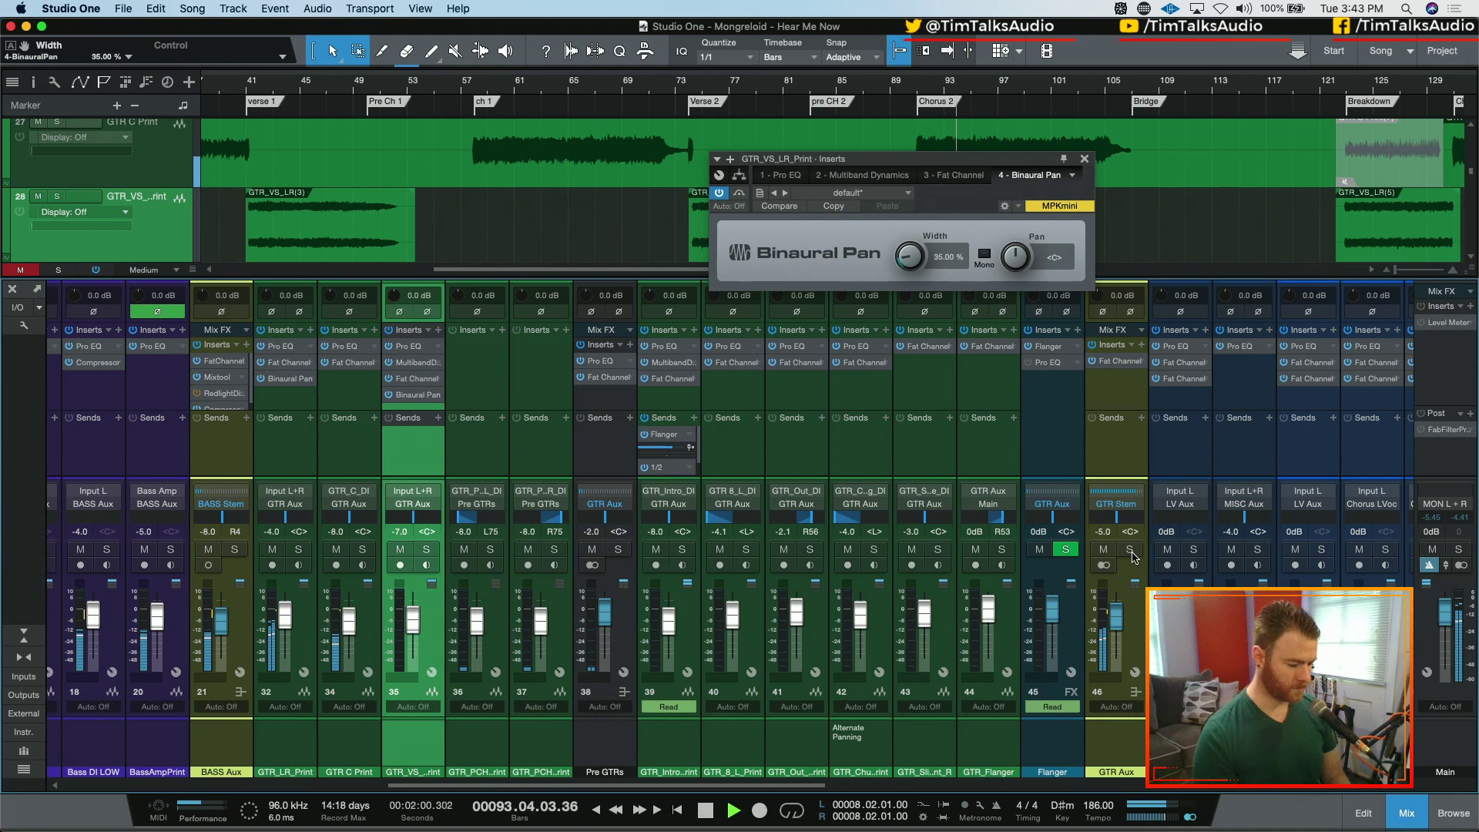
pyautogui.press('space')
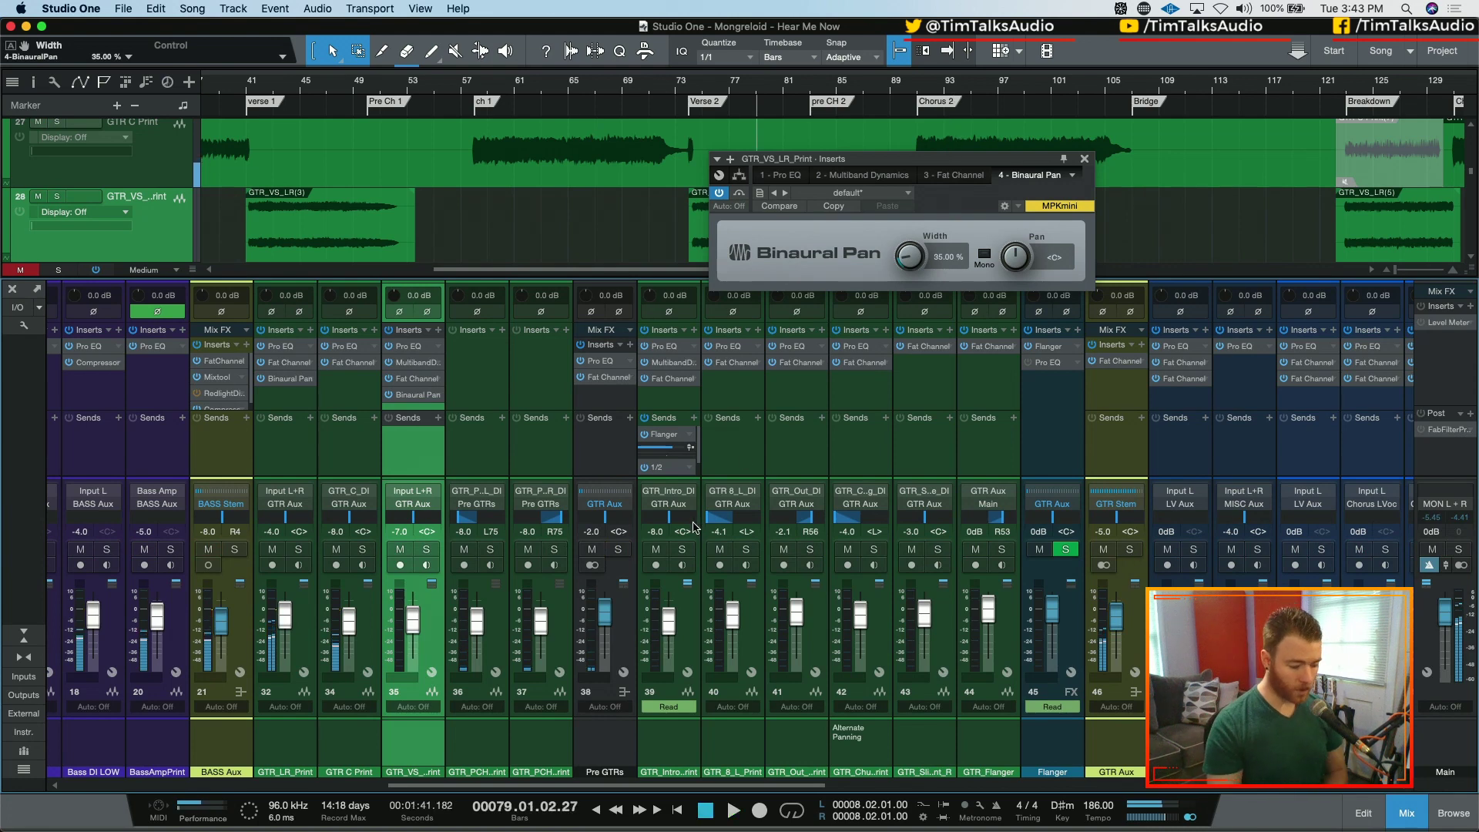
# - Pan the pre-chorus guitar prints to R30 on channel 37 and L30 on channel 36
pyautogui.doubleClick(555, 532)
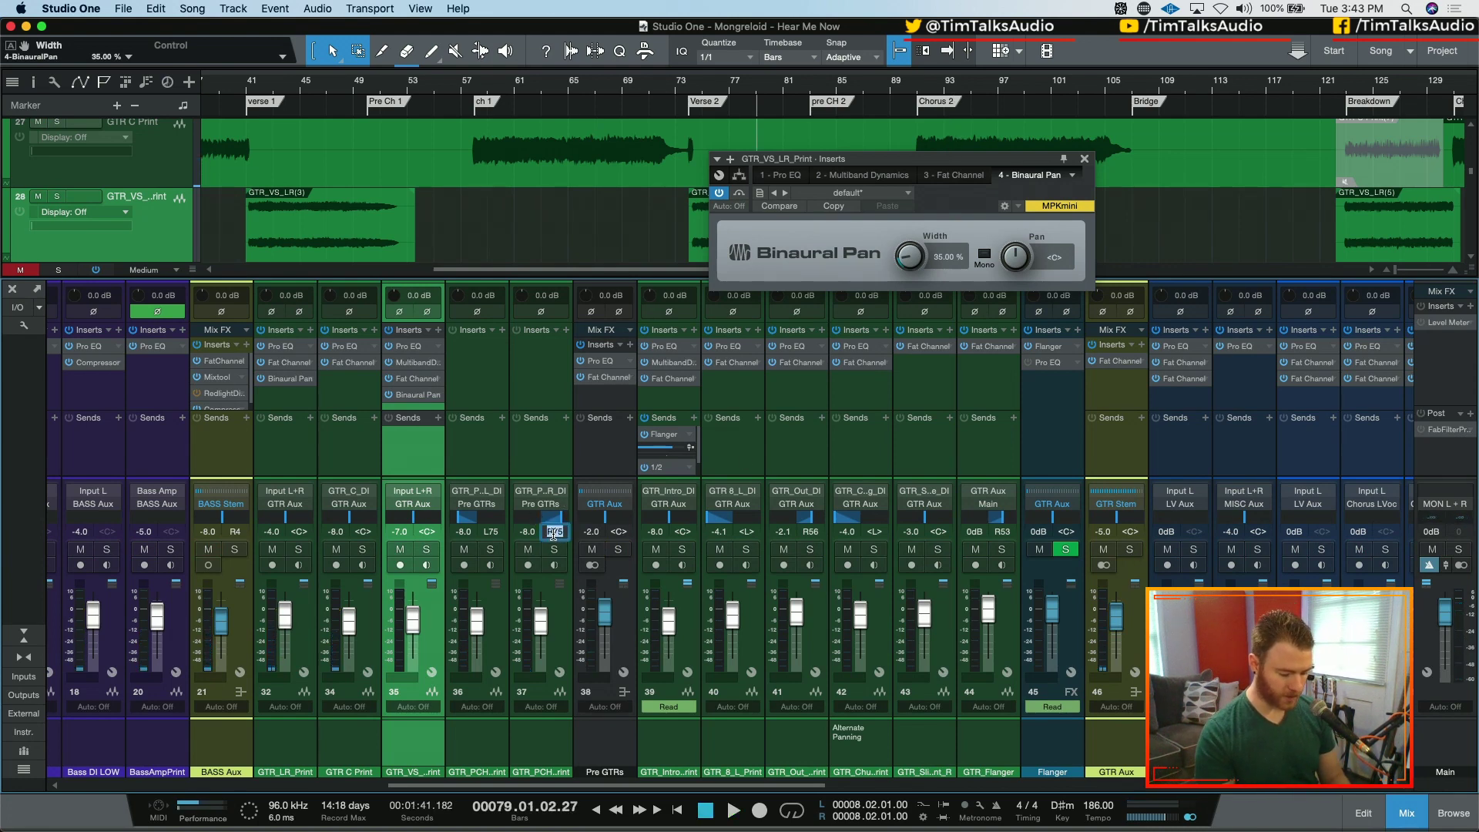
pyautogui.write('r30')
pyautogui.press('Return')
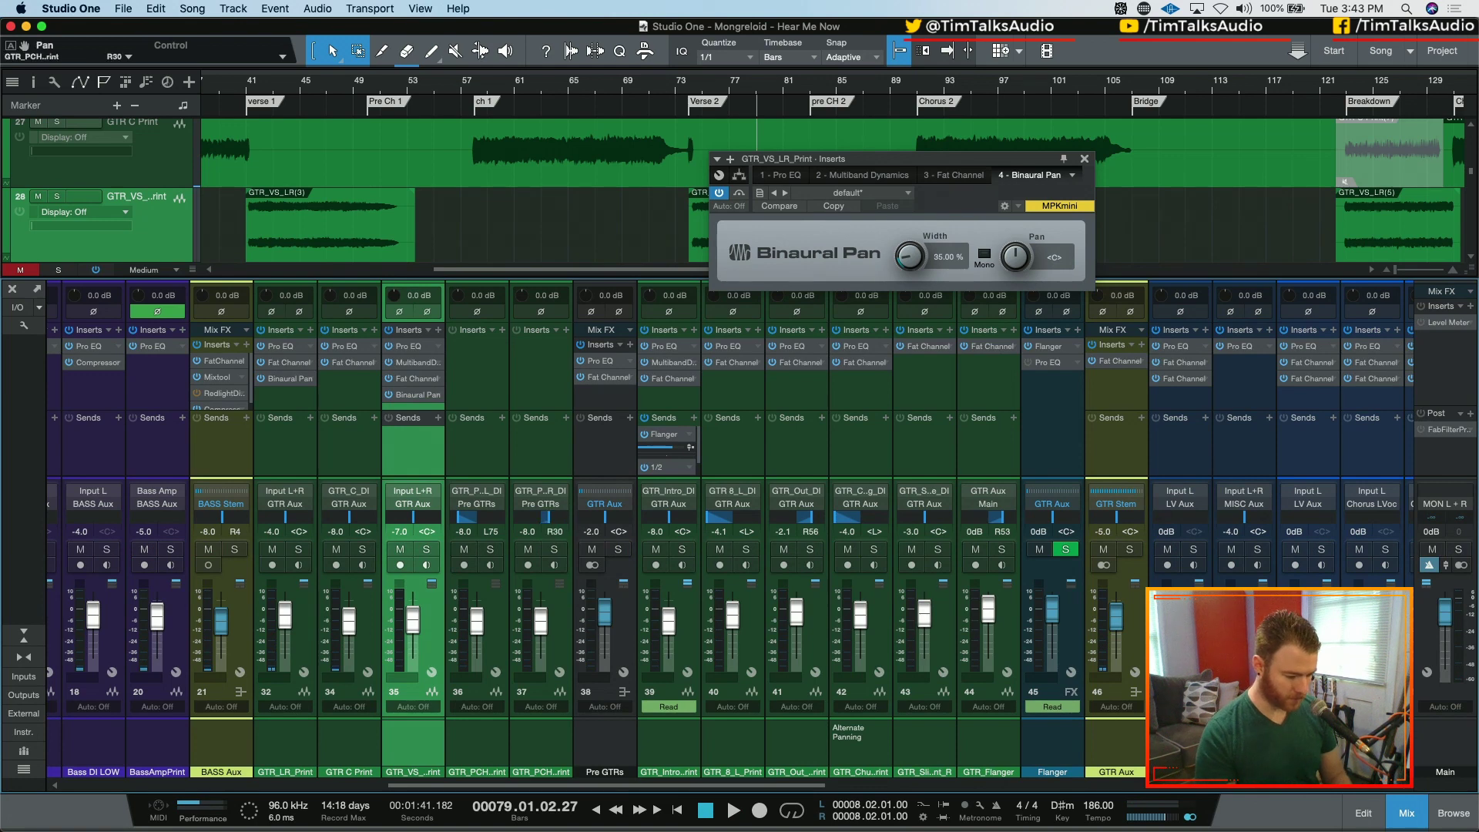
pyautogui.doubleClick(497, 530)
pyautogui.write('l30')
pyautogui.press('Return')
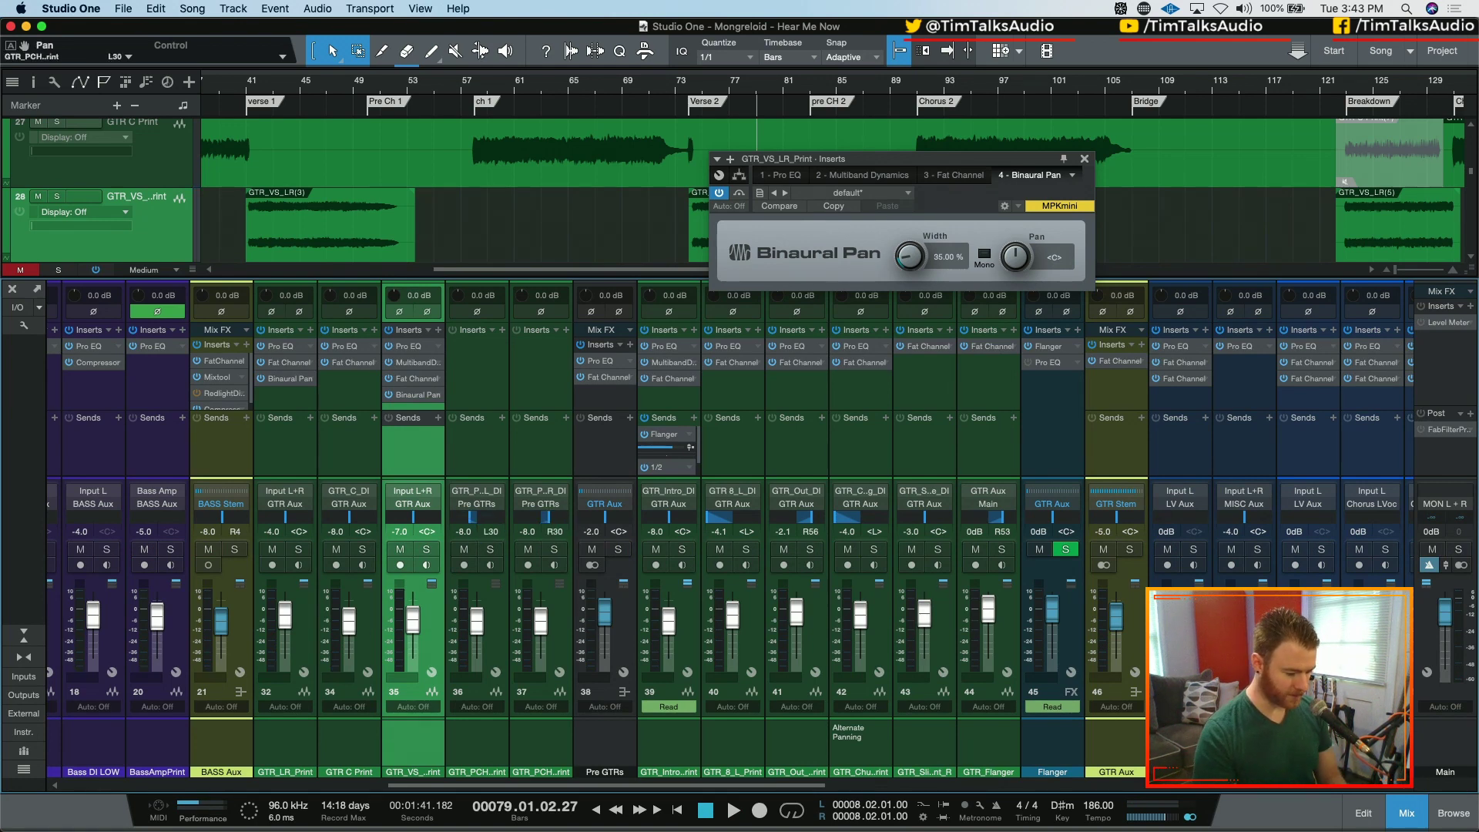
# - Set the Binaural Pan width on GTR_VS_LR_Print to 75%
pyautogui.click(414, 394)
pyautogui.click(414, 395)
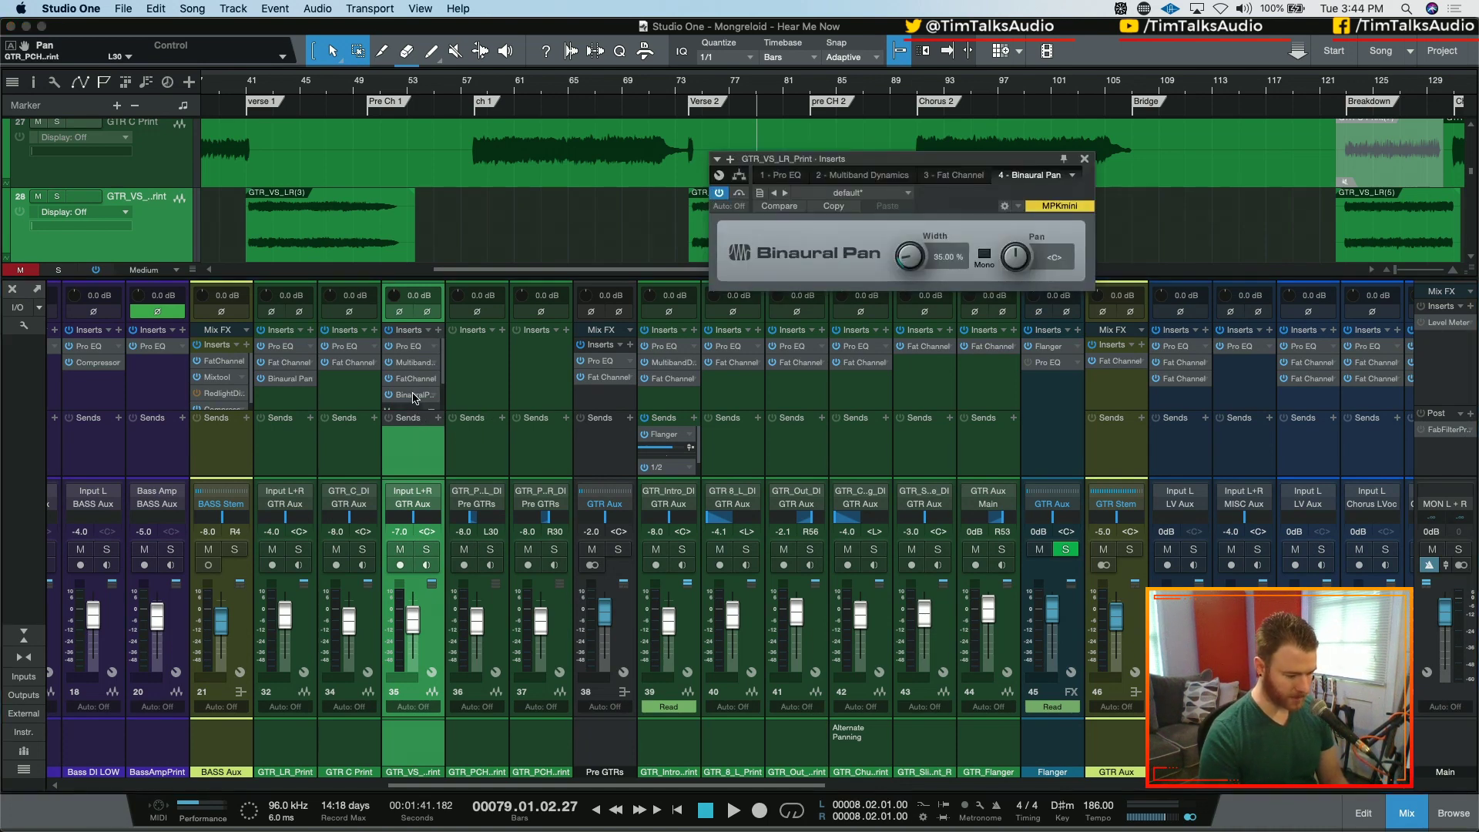
pyautogui.doubleClick(945, 258)
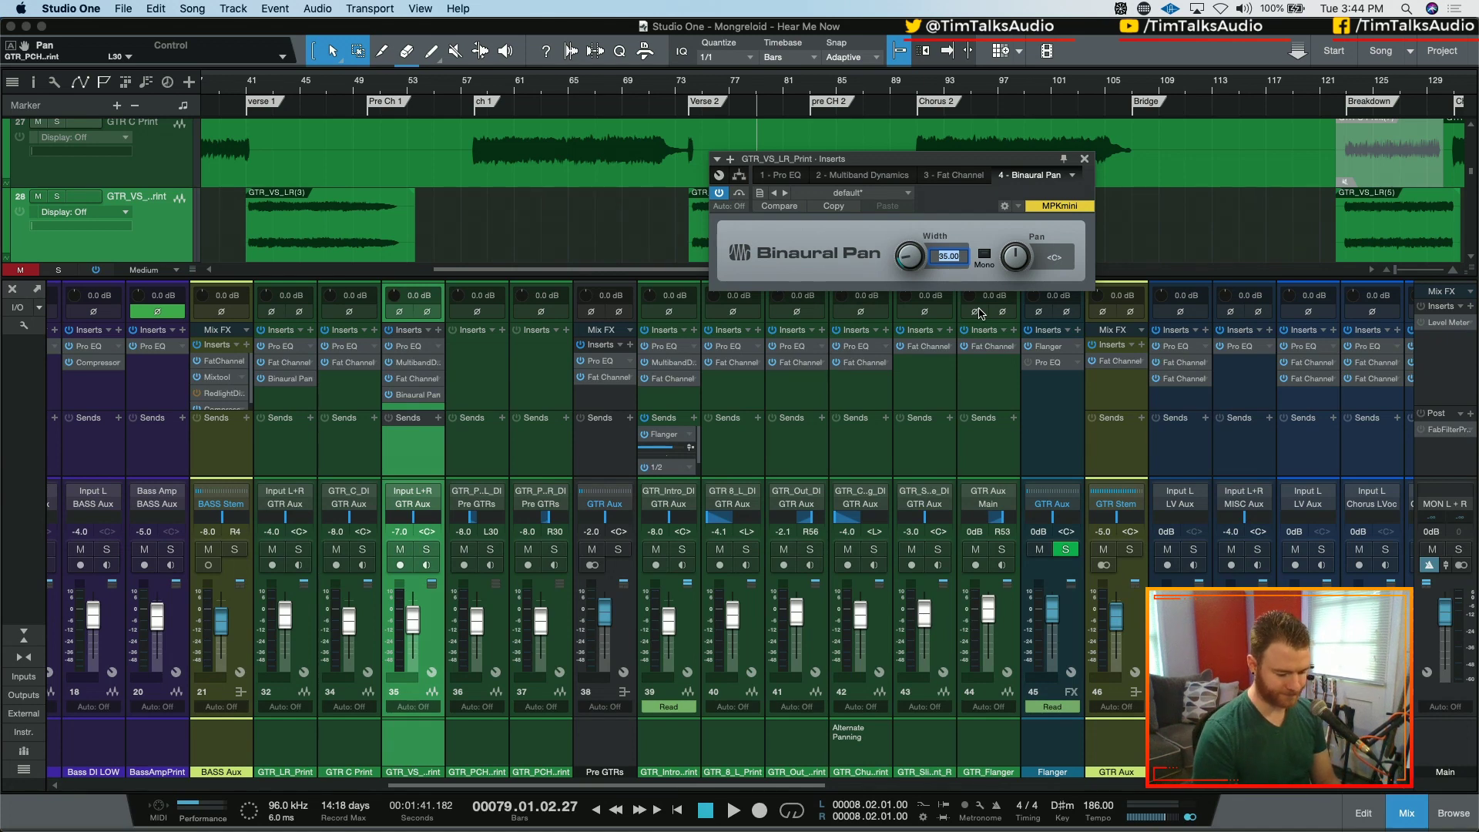
pyautogui.write('75')
pyautogui.press('Return')
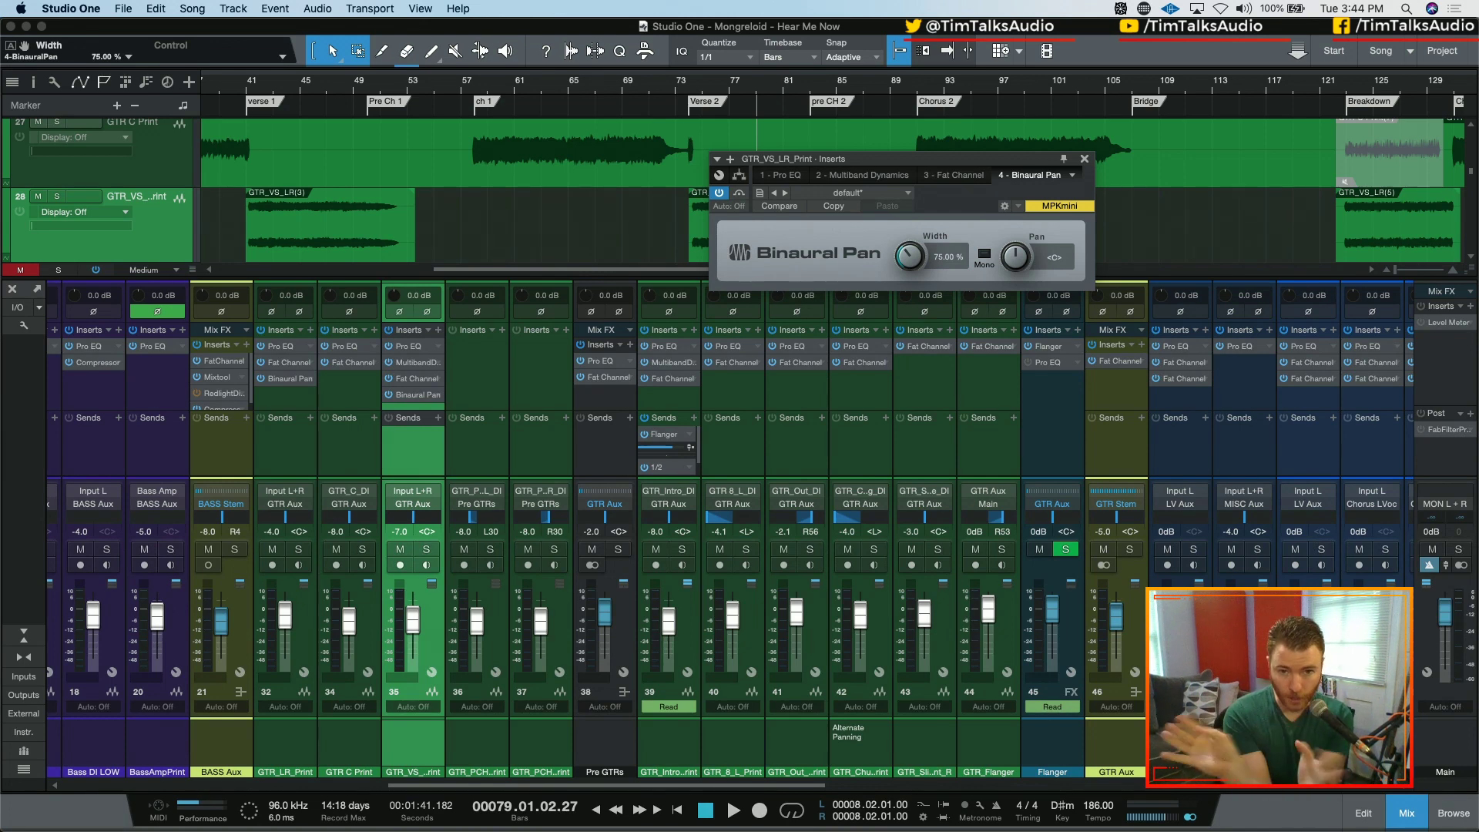
# - Solo GTR Aux and play the guitars from bar 79 into Chorus 2, closing the Binaural Pan window
pyautogui.press('space')
pyautogui.press('space')
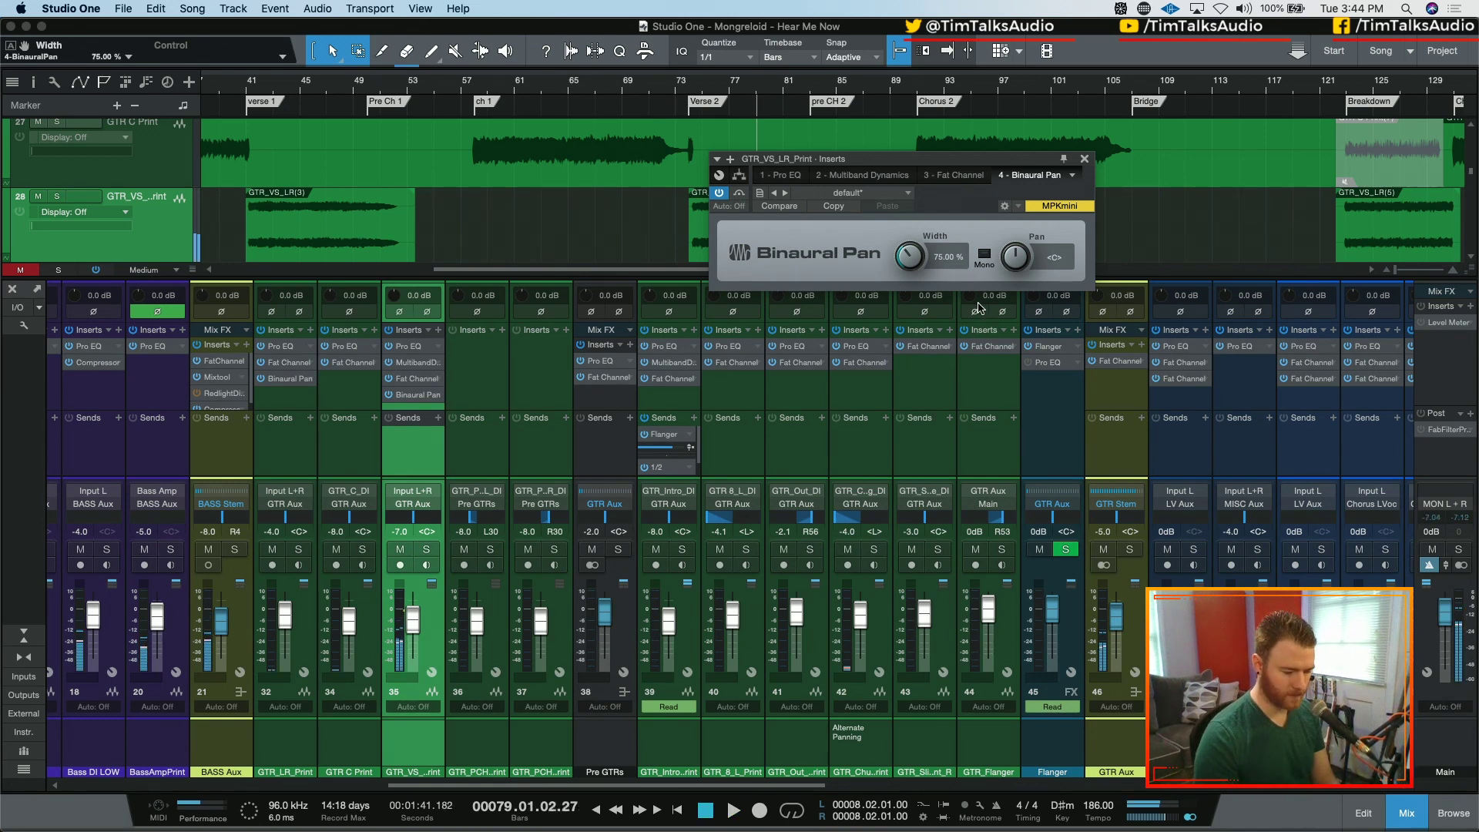
pyautogui.click(1129, 550)
pyautogui.press('space')
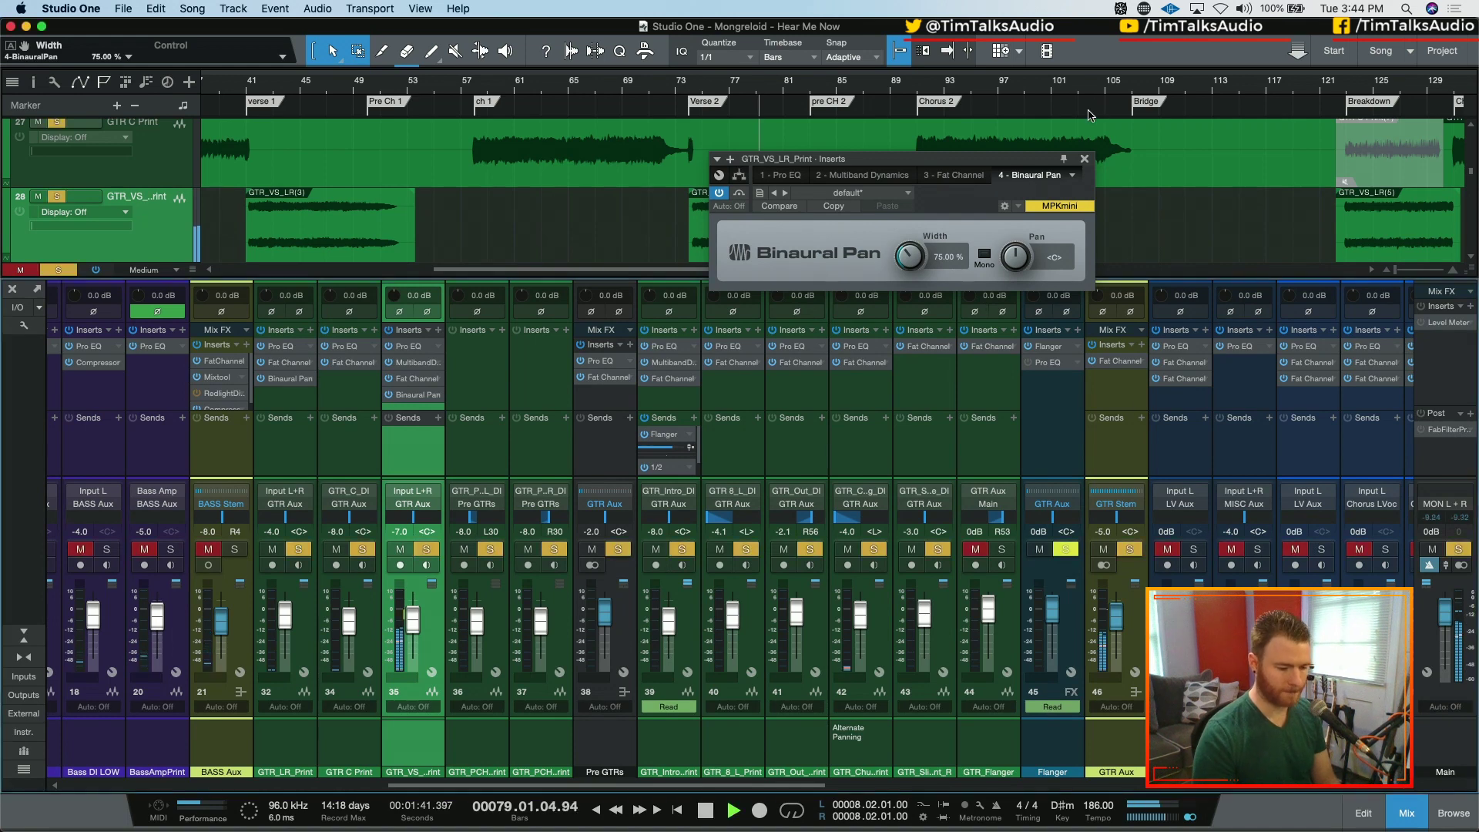
pyautogui.click(1084, 161)
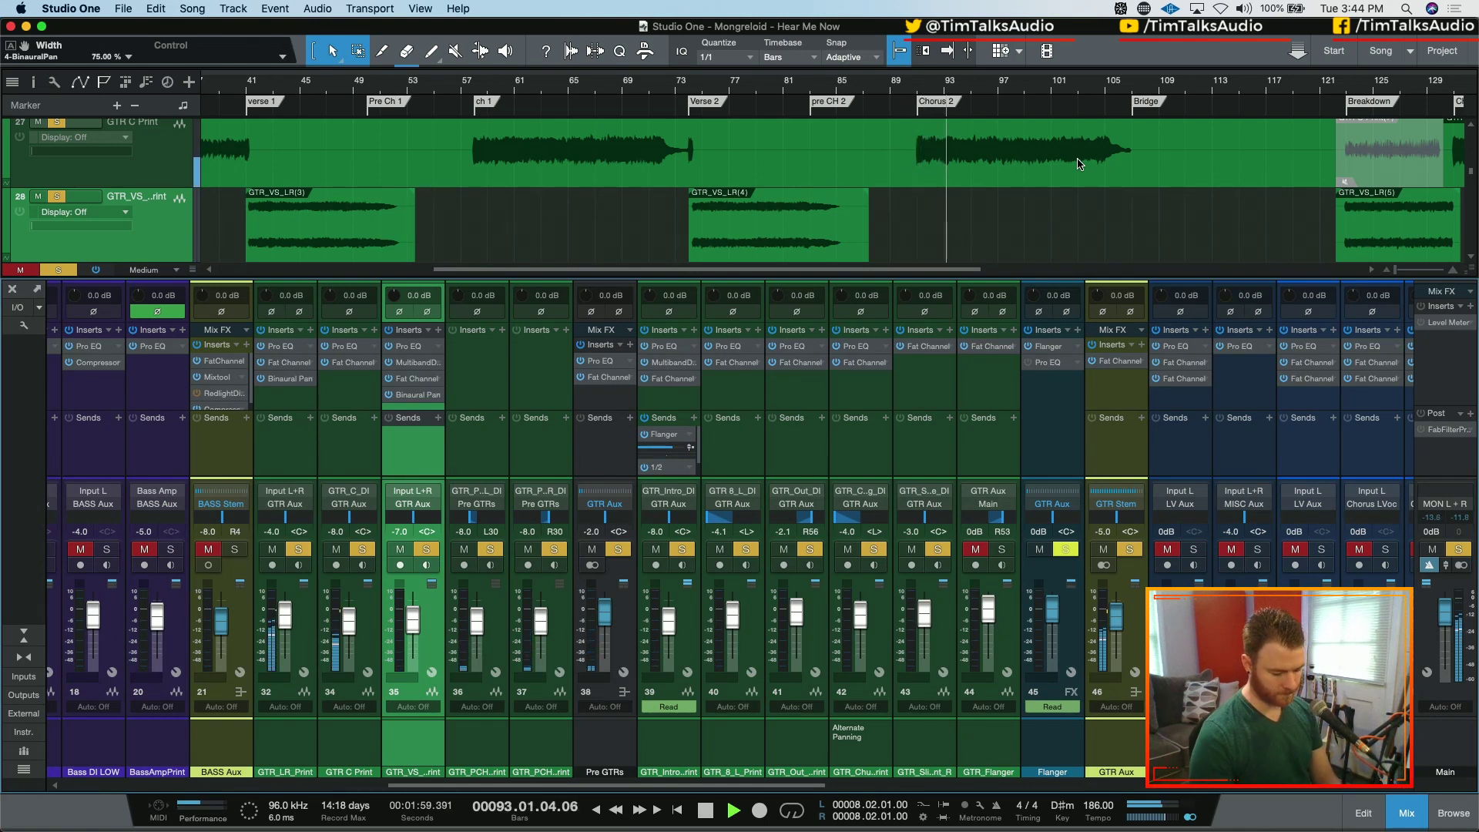
# - Unsolo GTR Aux and replay the full mix from bar 79 into Chorus 2
pyautogui.press('s')
pyautogui.press('space')
pyautogui.press('space')
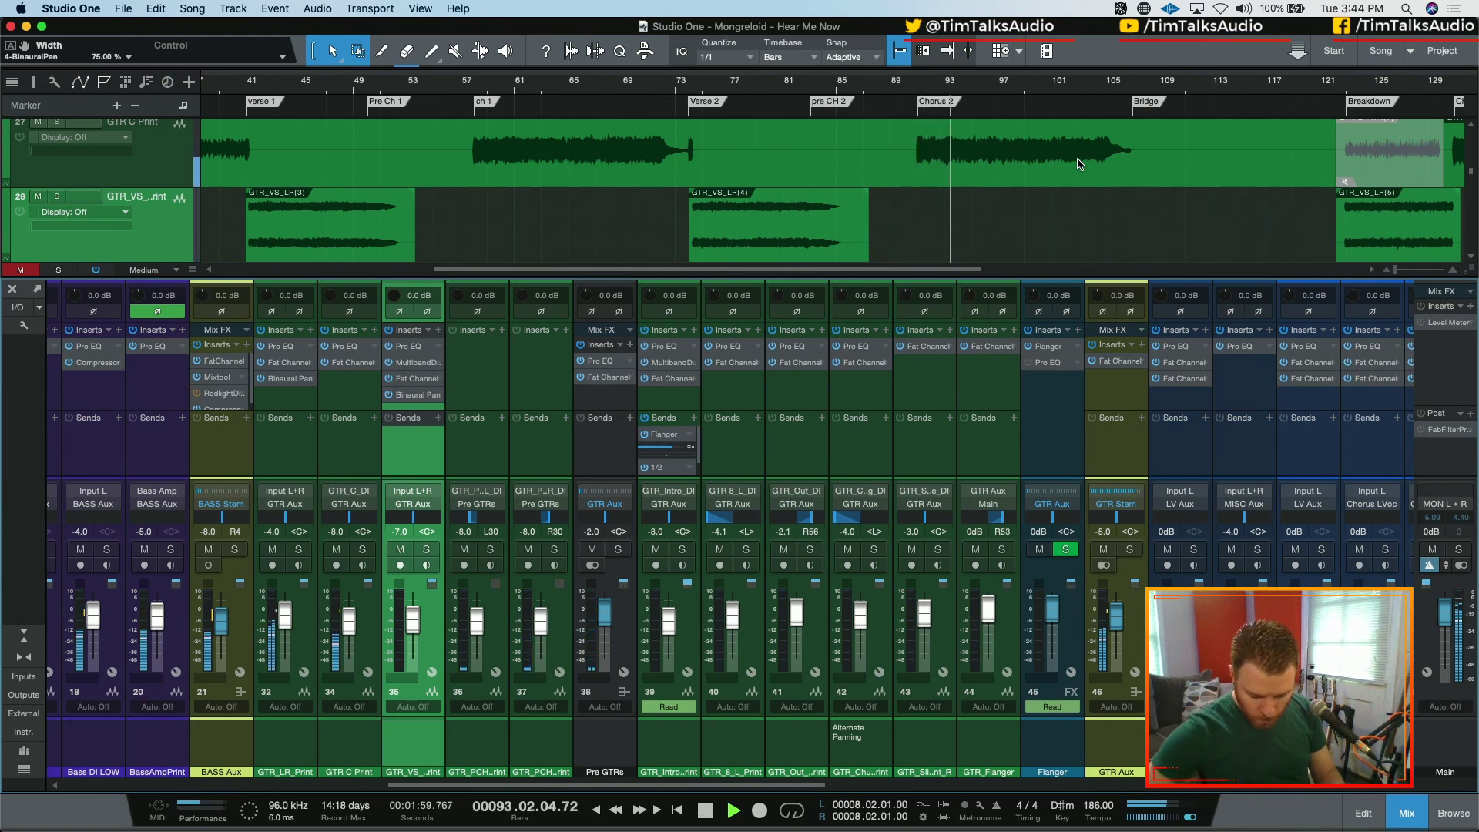
pyautogui.press('space')
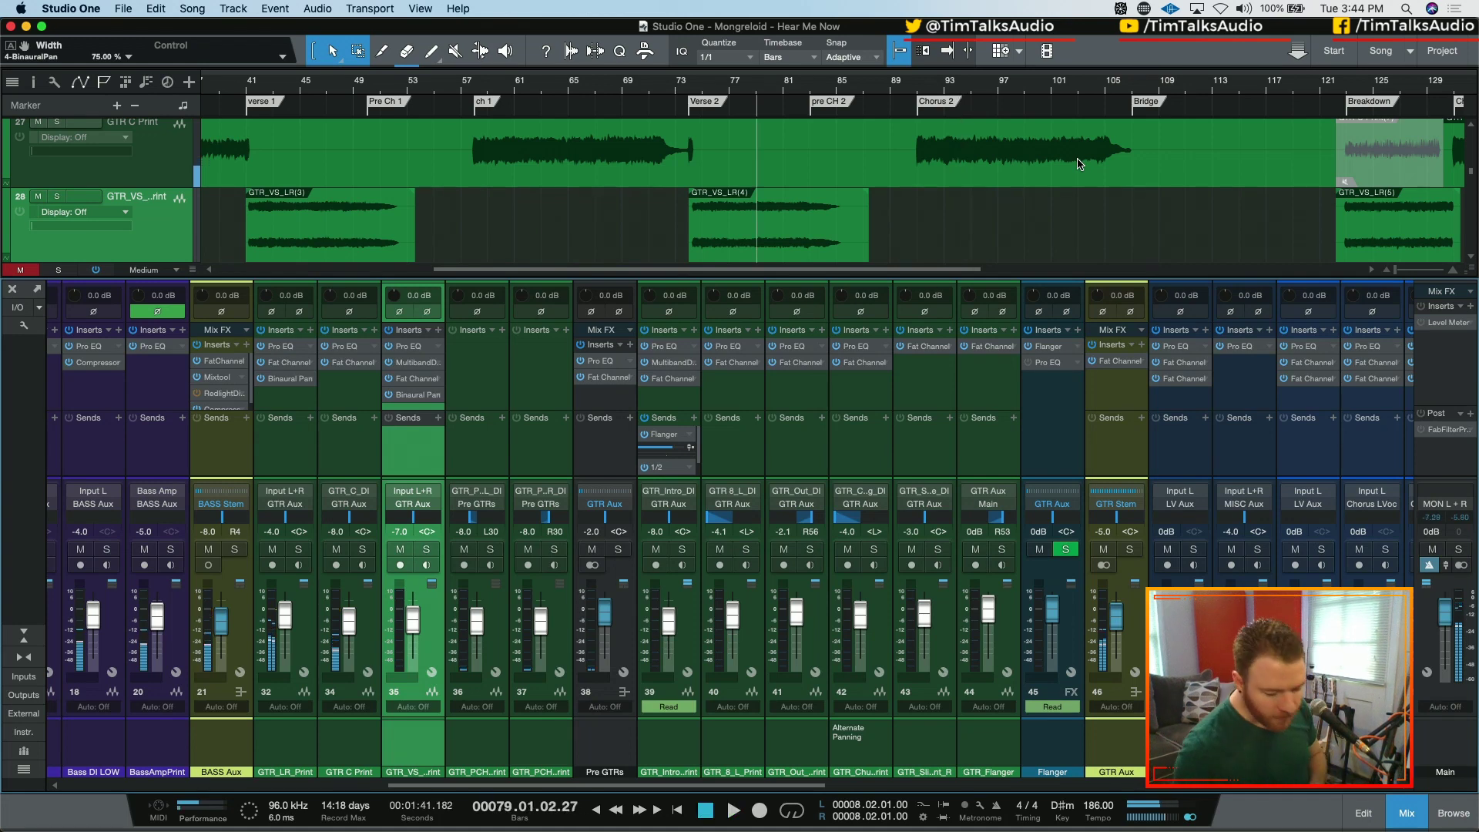